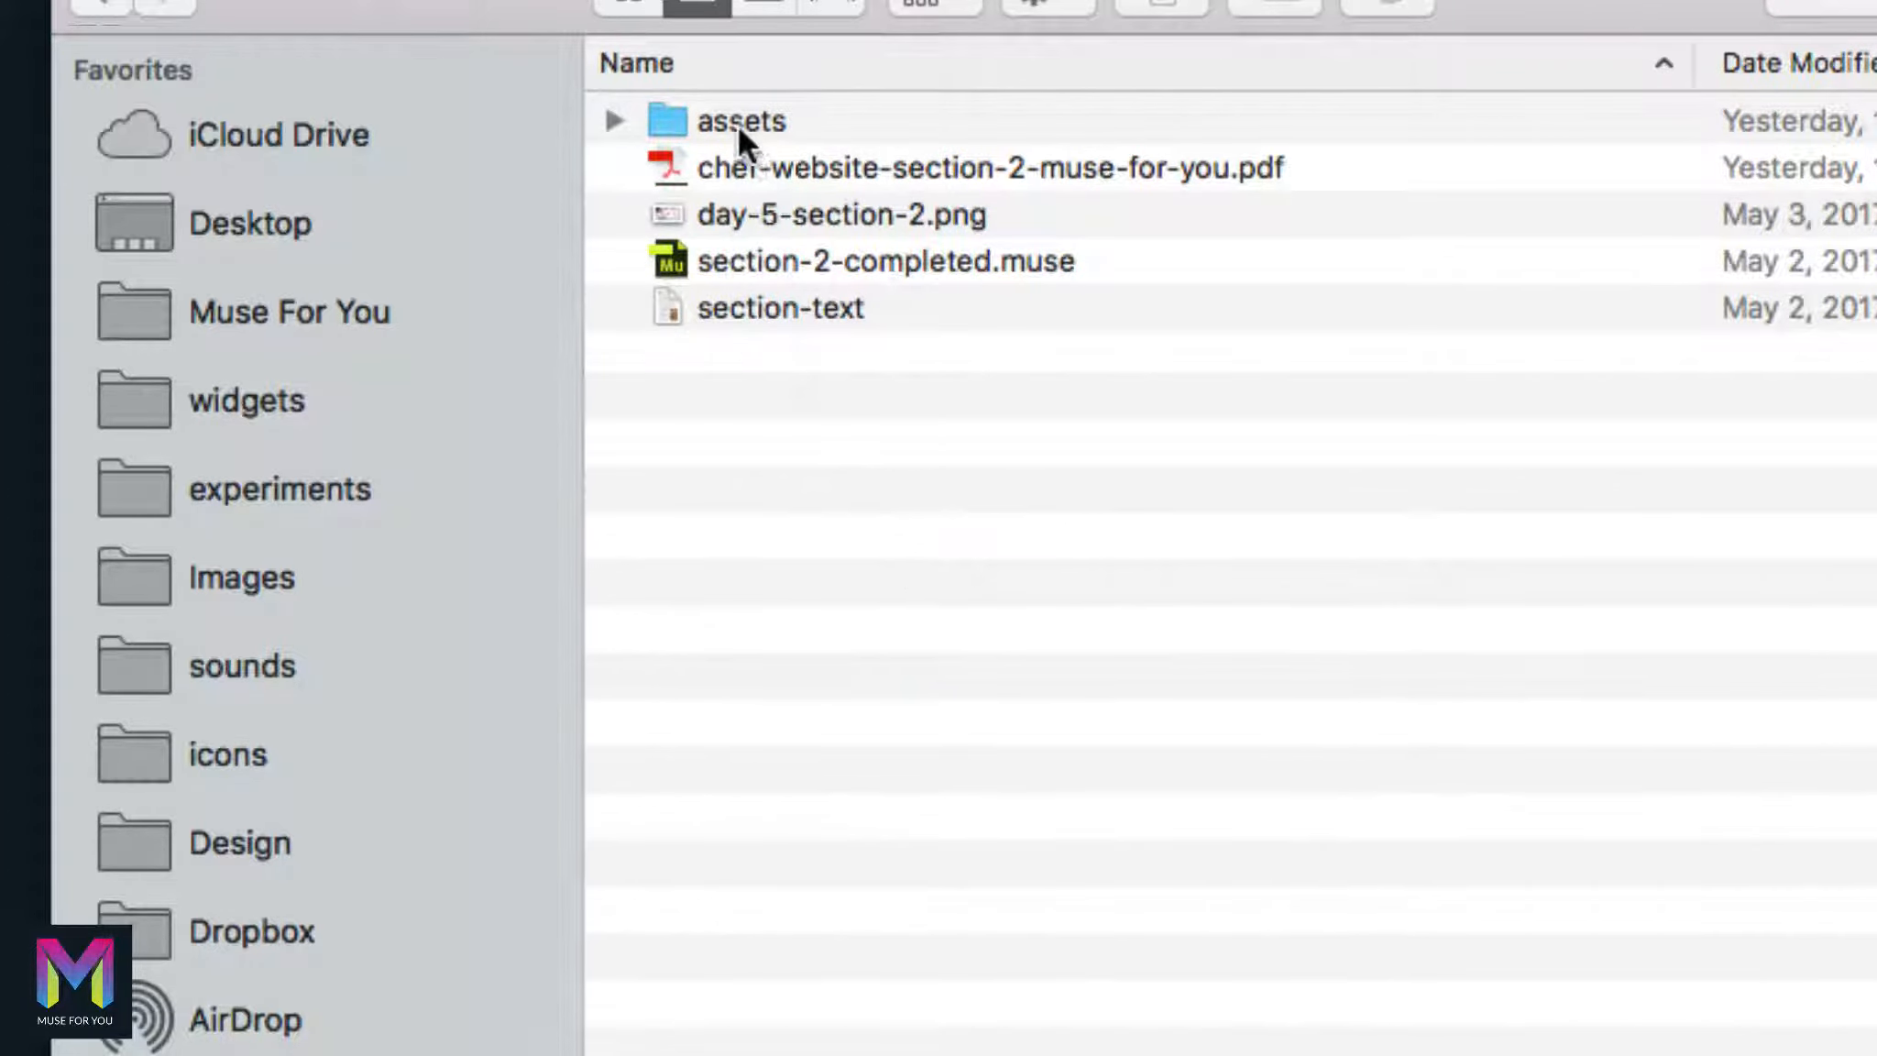
Look through the day-5-section-2 folder: its assets subfolder, layout PDF, overview image, completed Muse file and section-text document
double_click(735, 120)
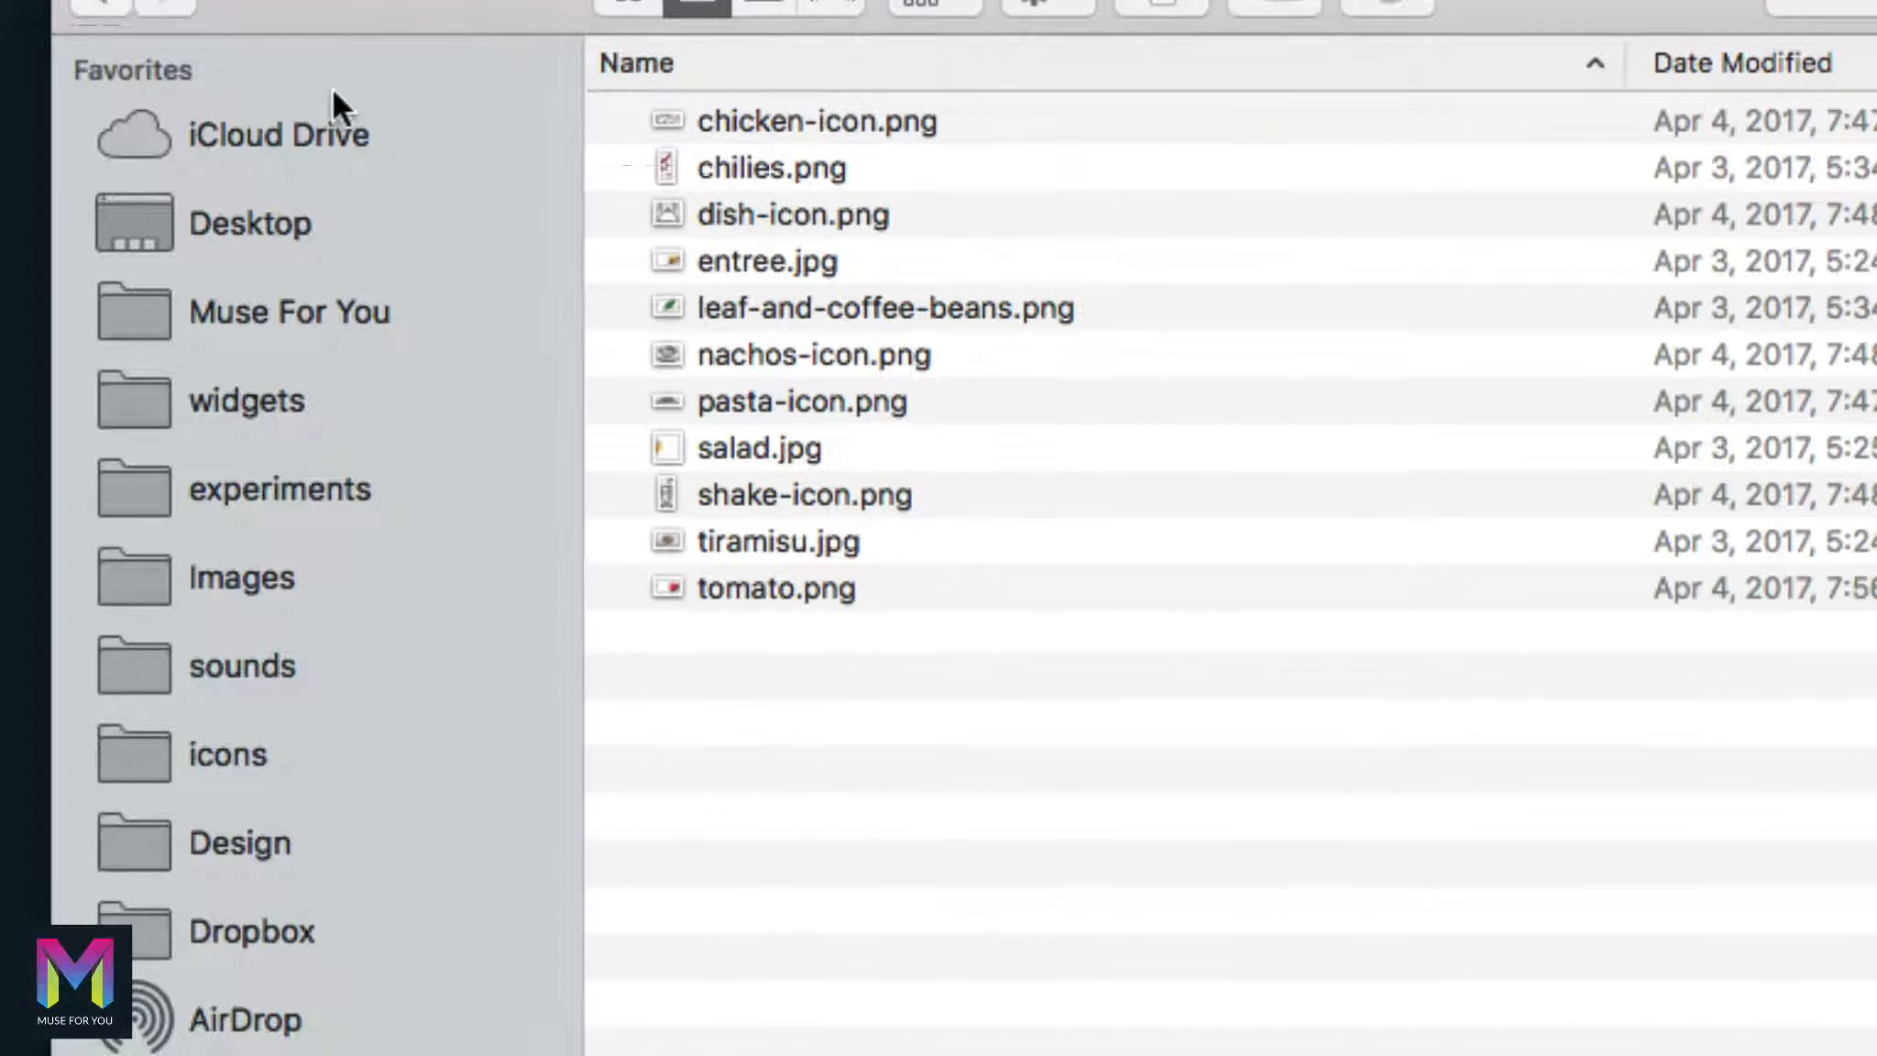
click(85, 11)
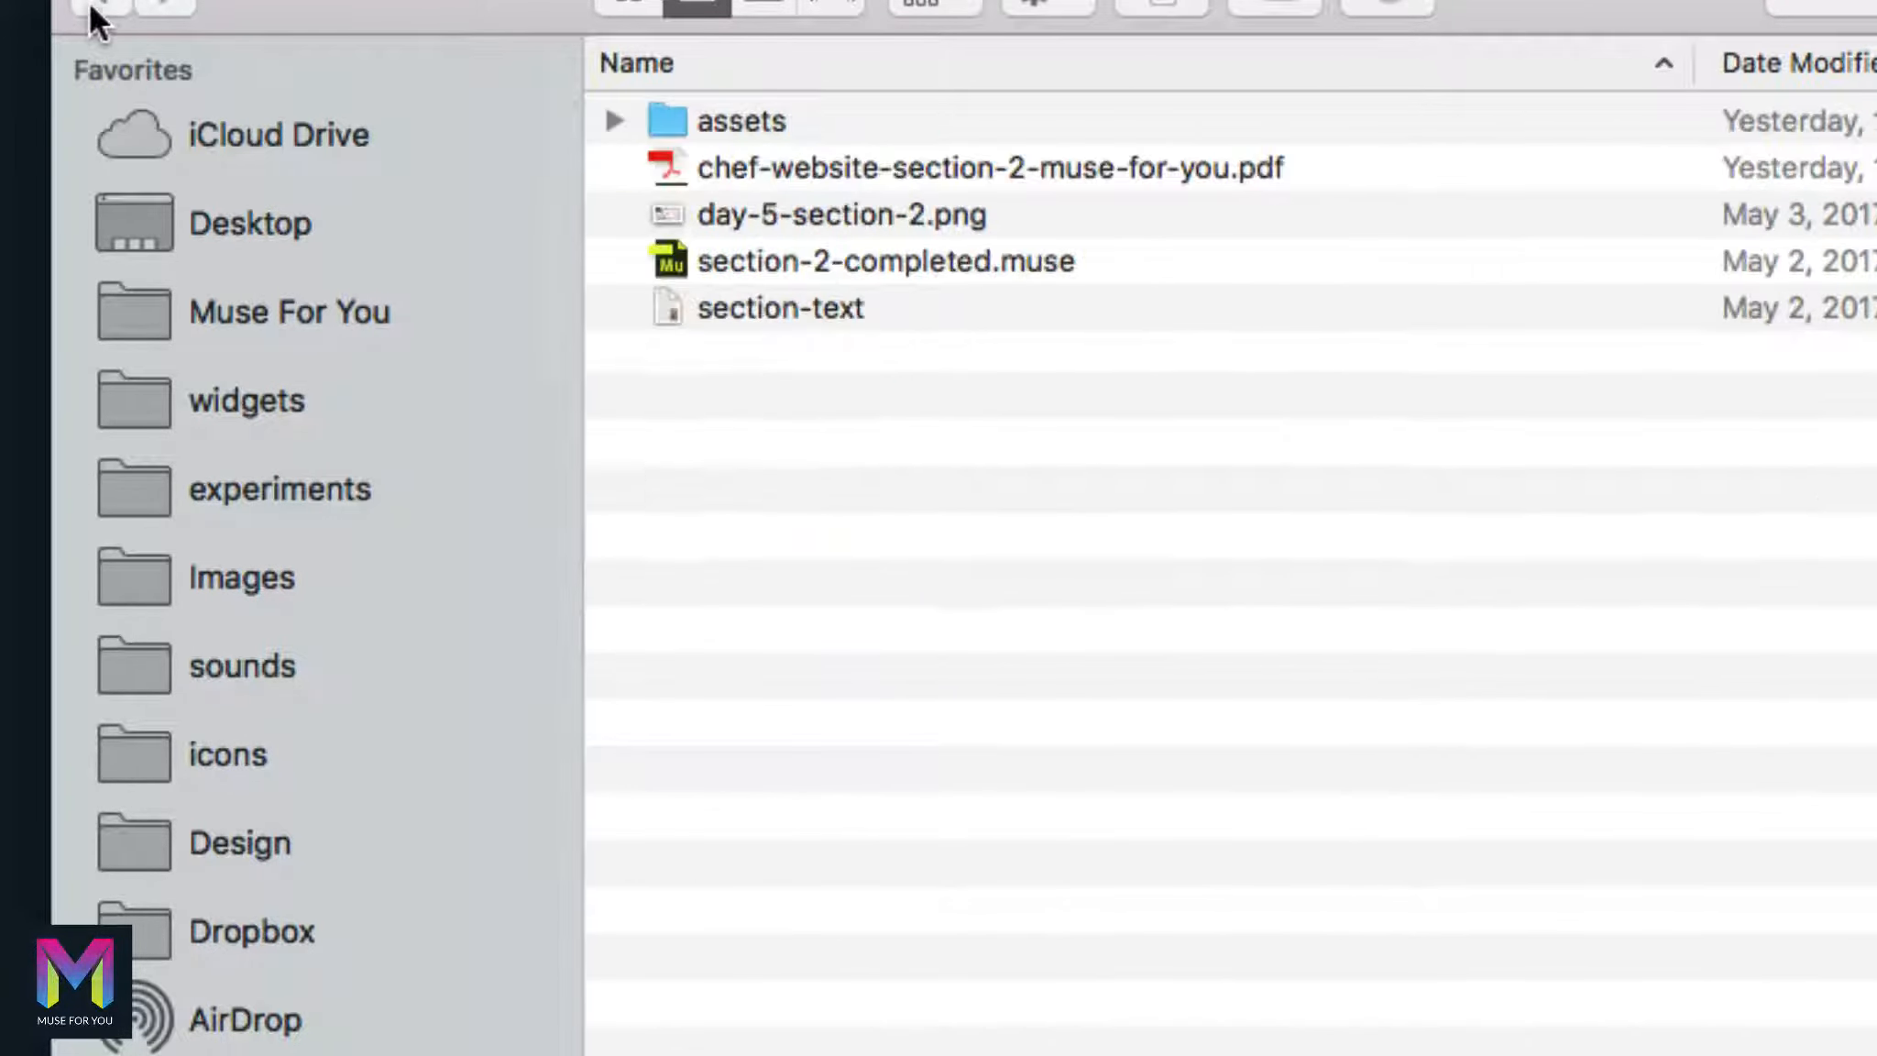
click(816, 166)
click(793, 220)
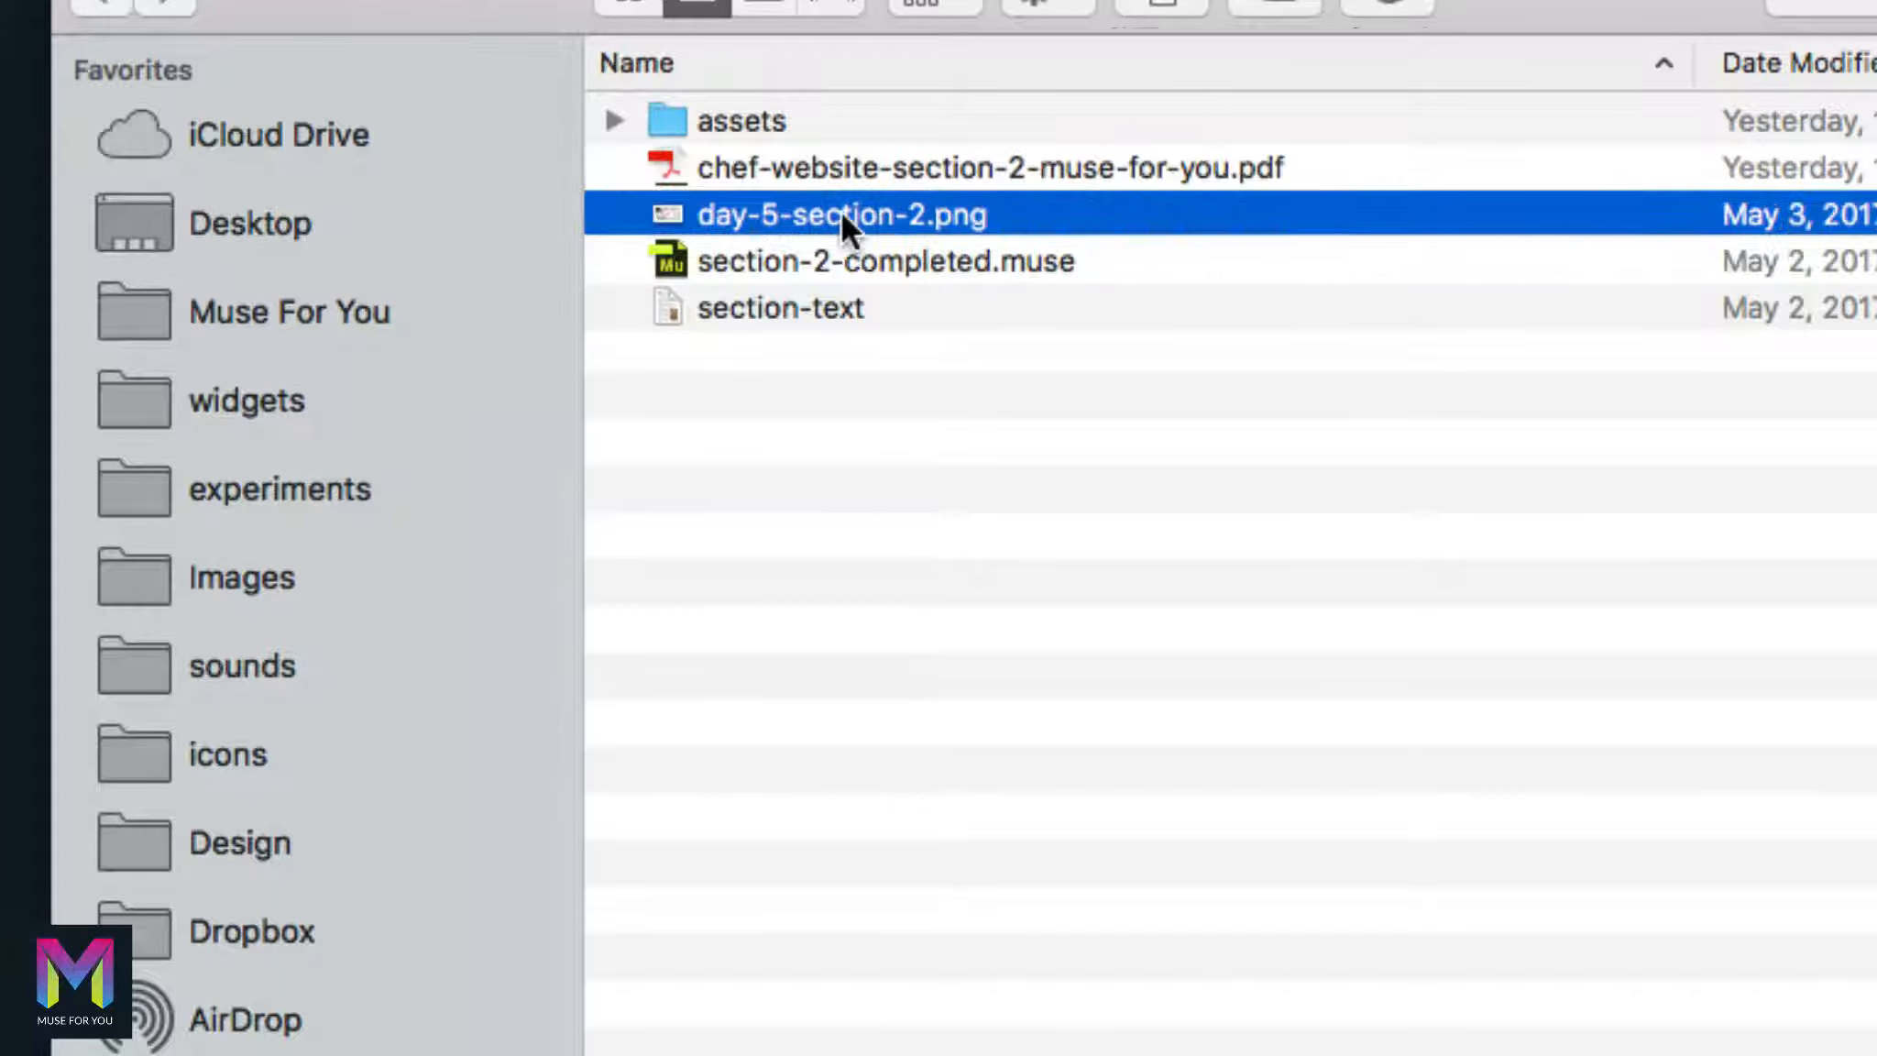
click(826, 264)
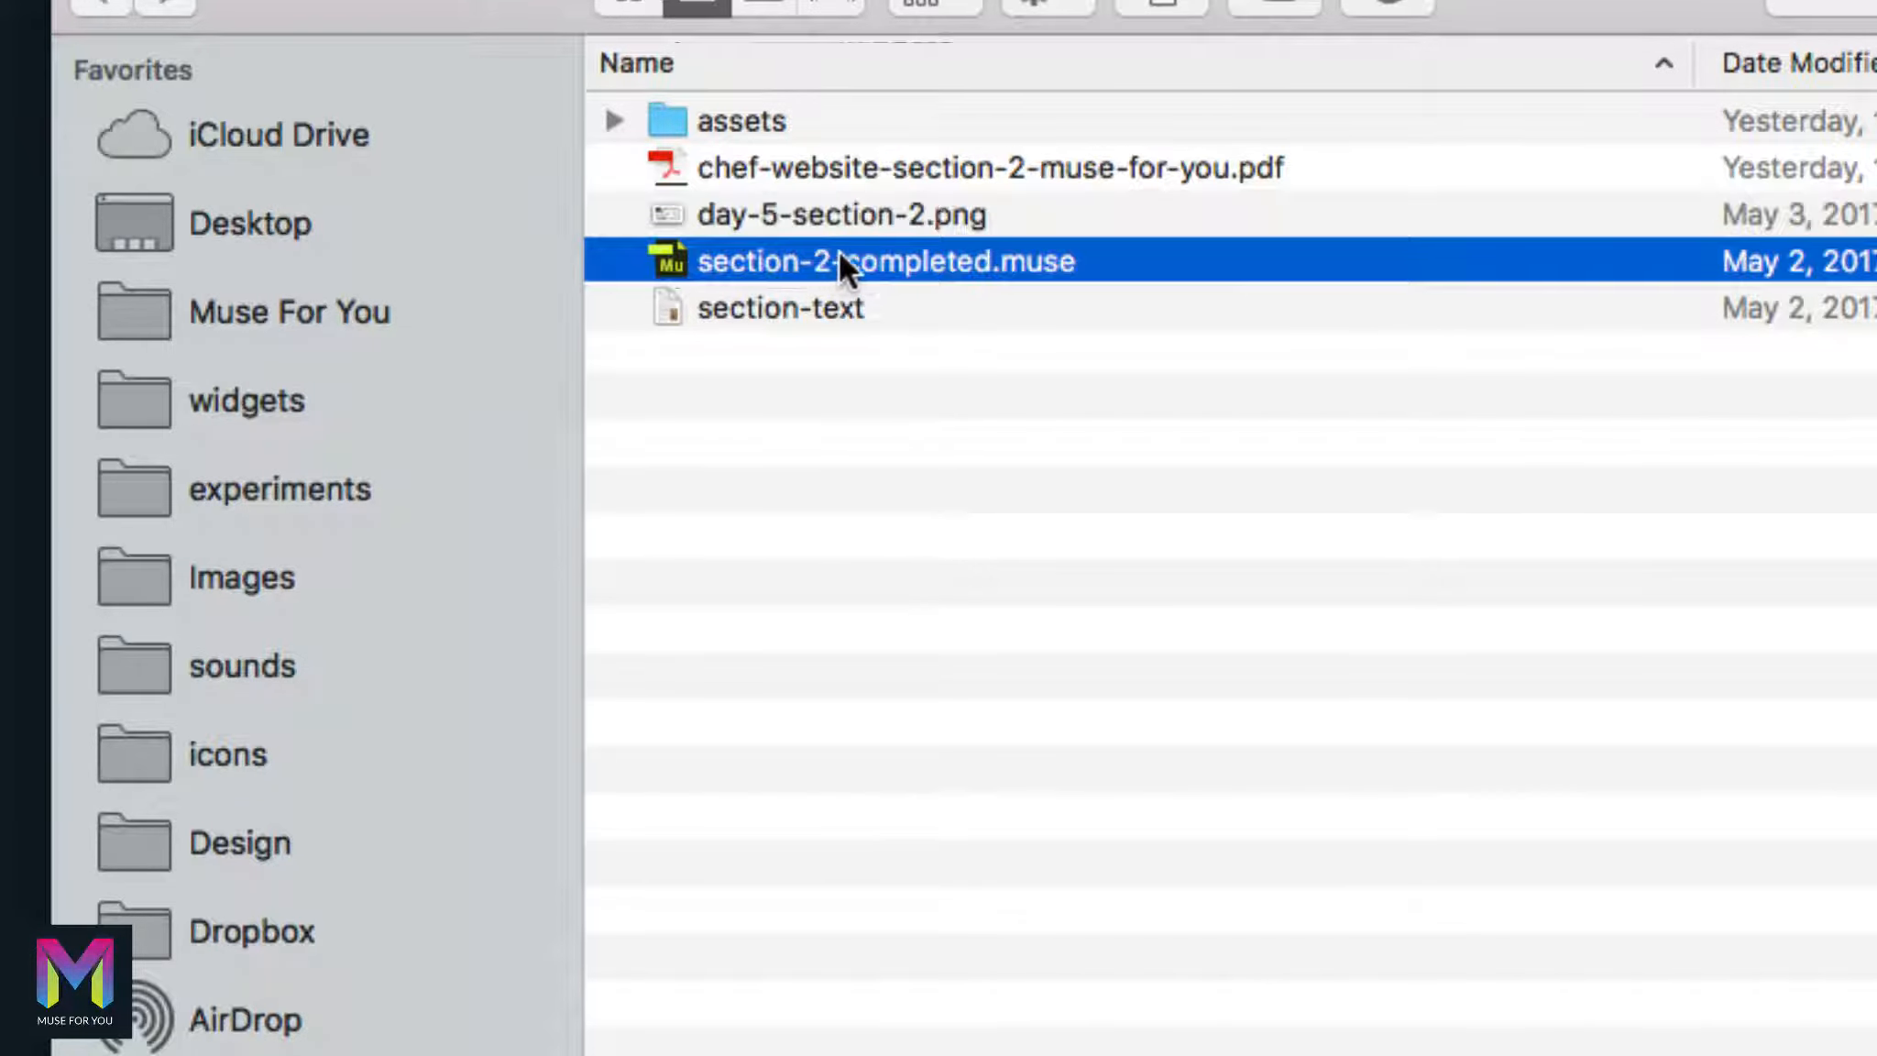
click(774, 312)
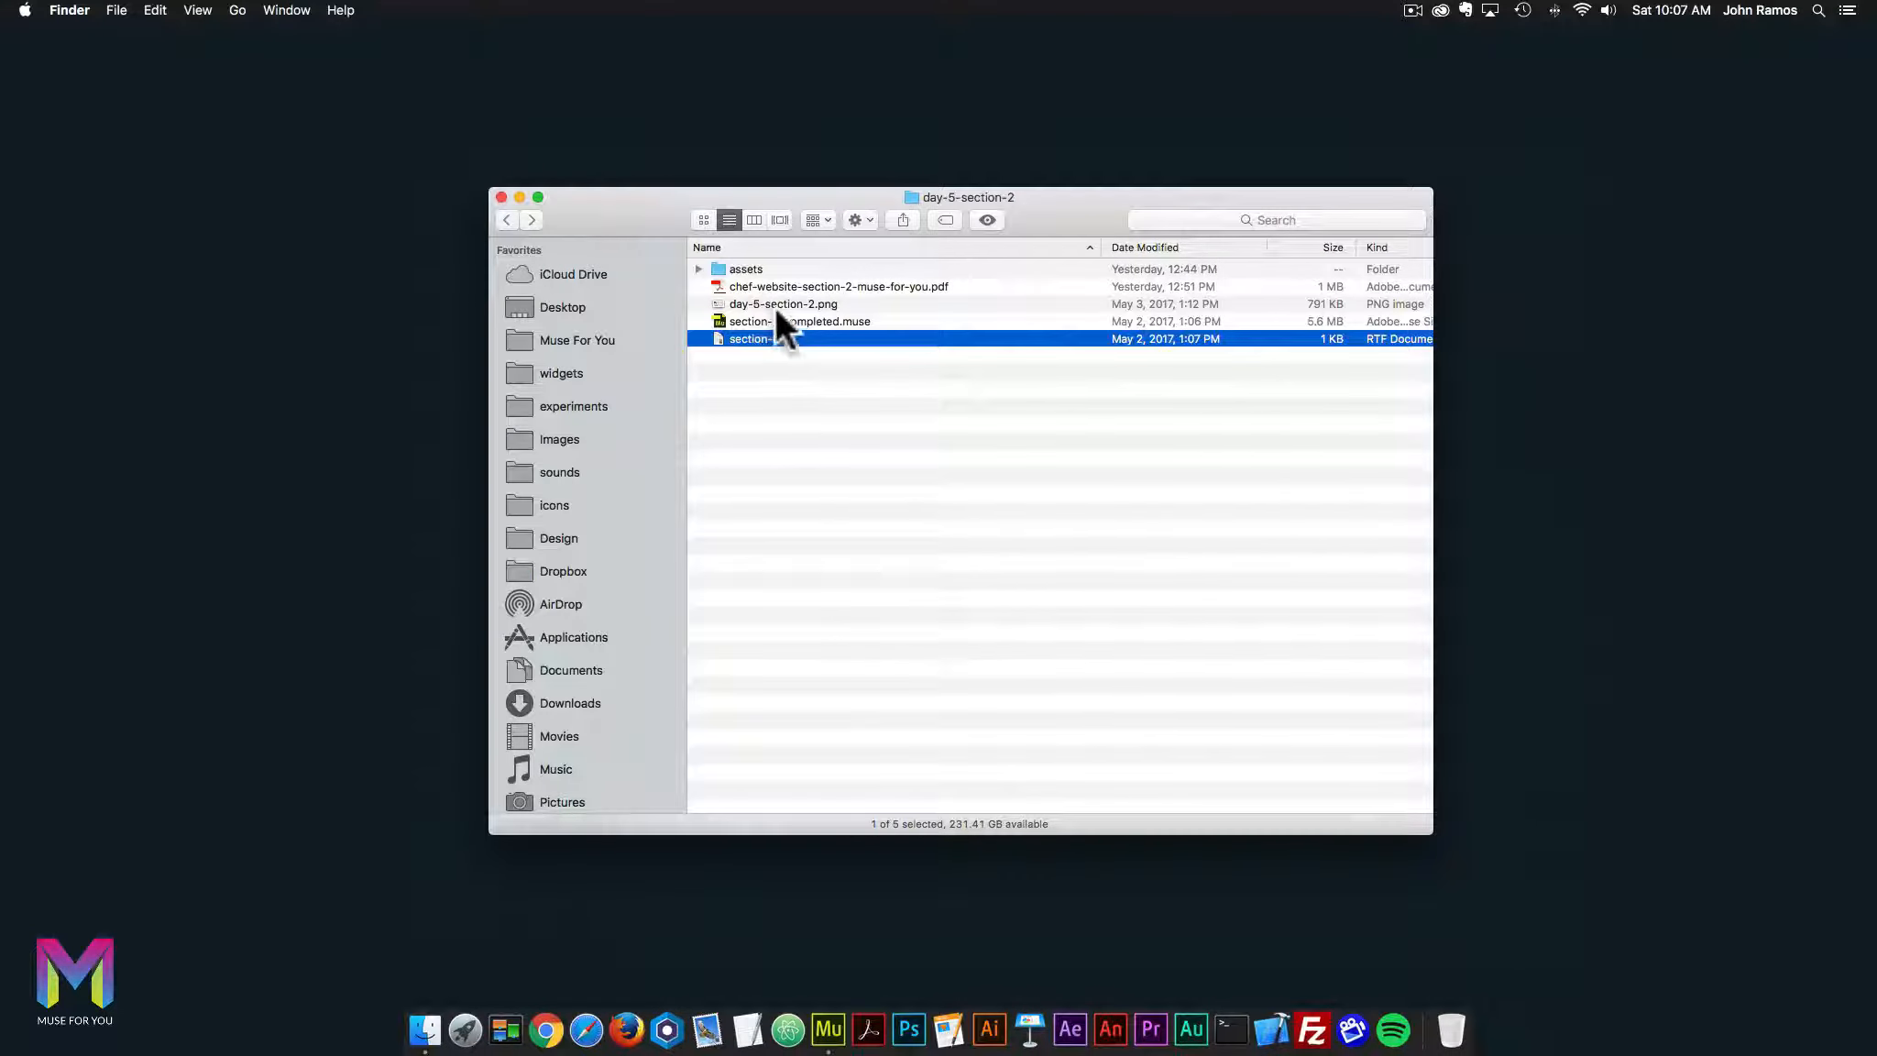
View the overview image day-5-section-2.png and close it again
double_click(811, 218)
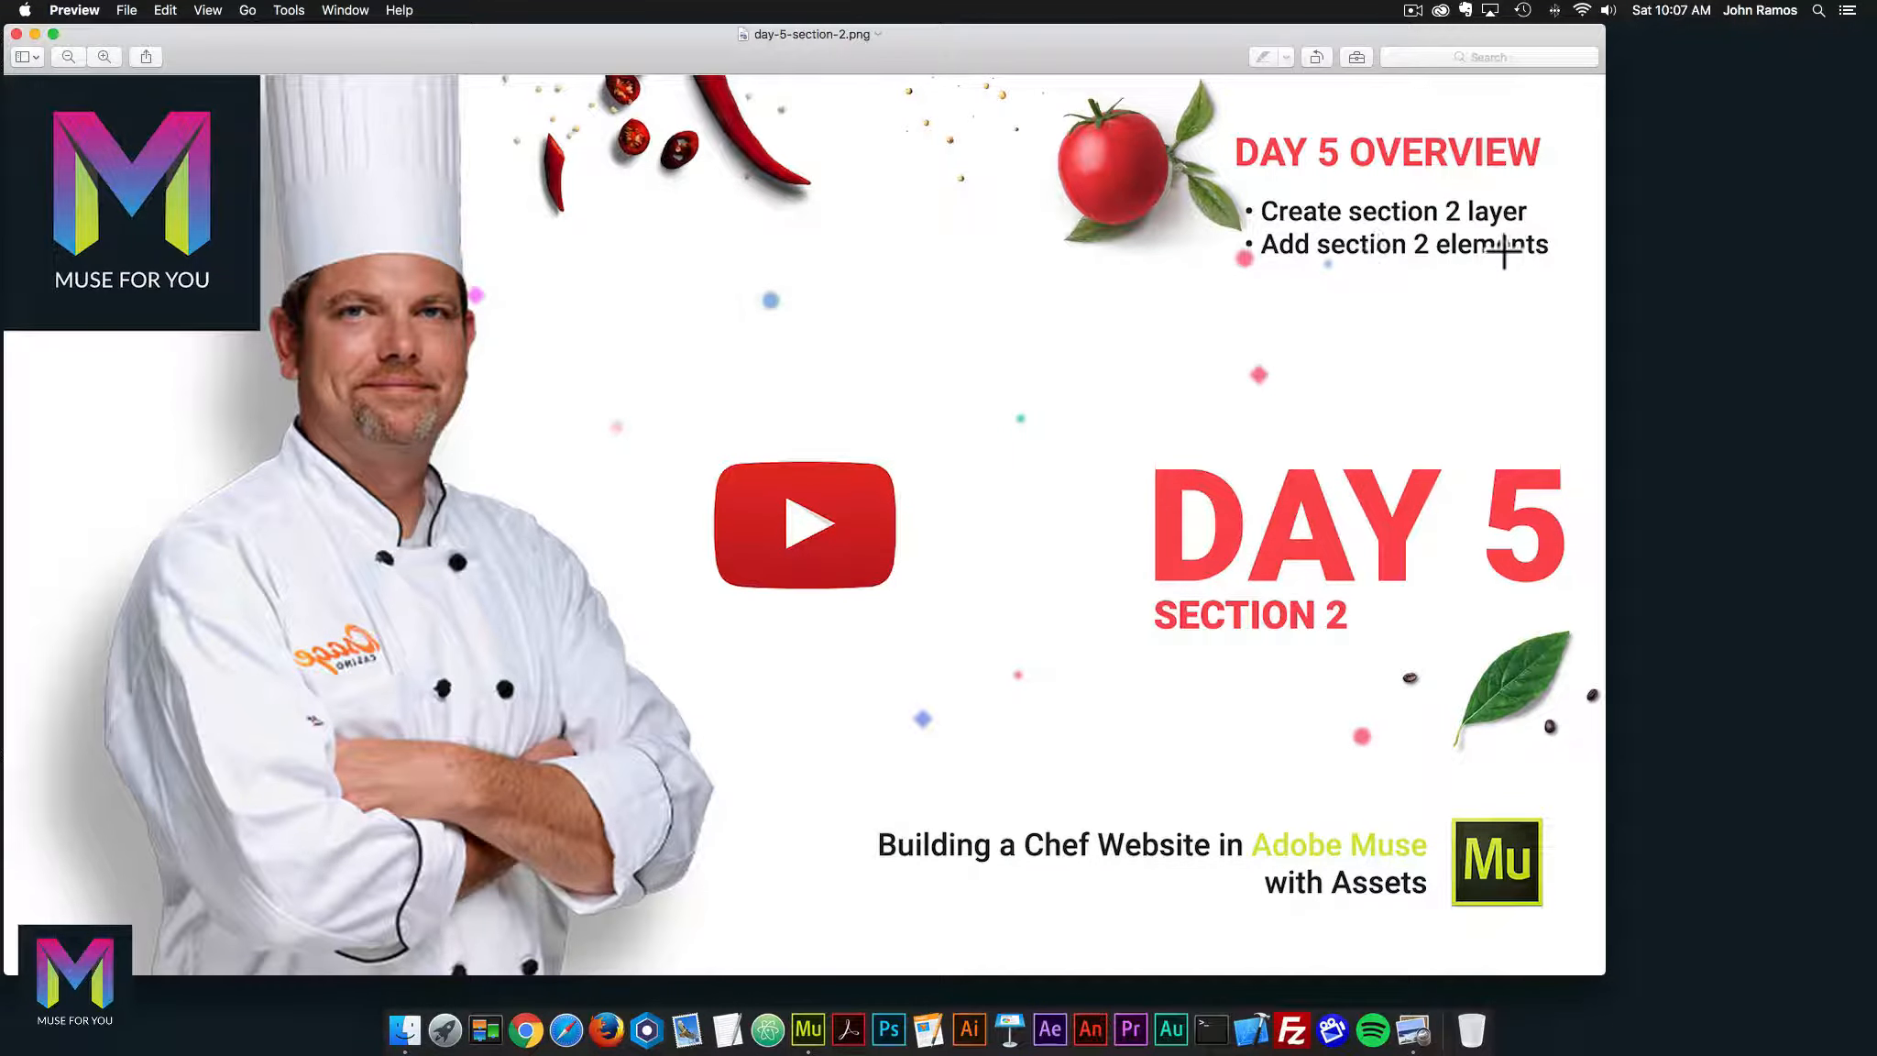
click(17, 33)
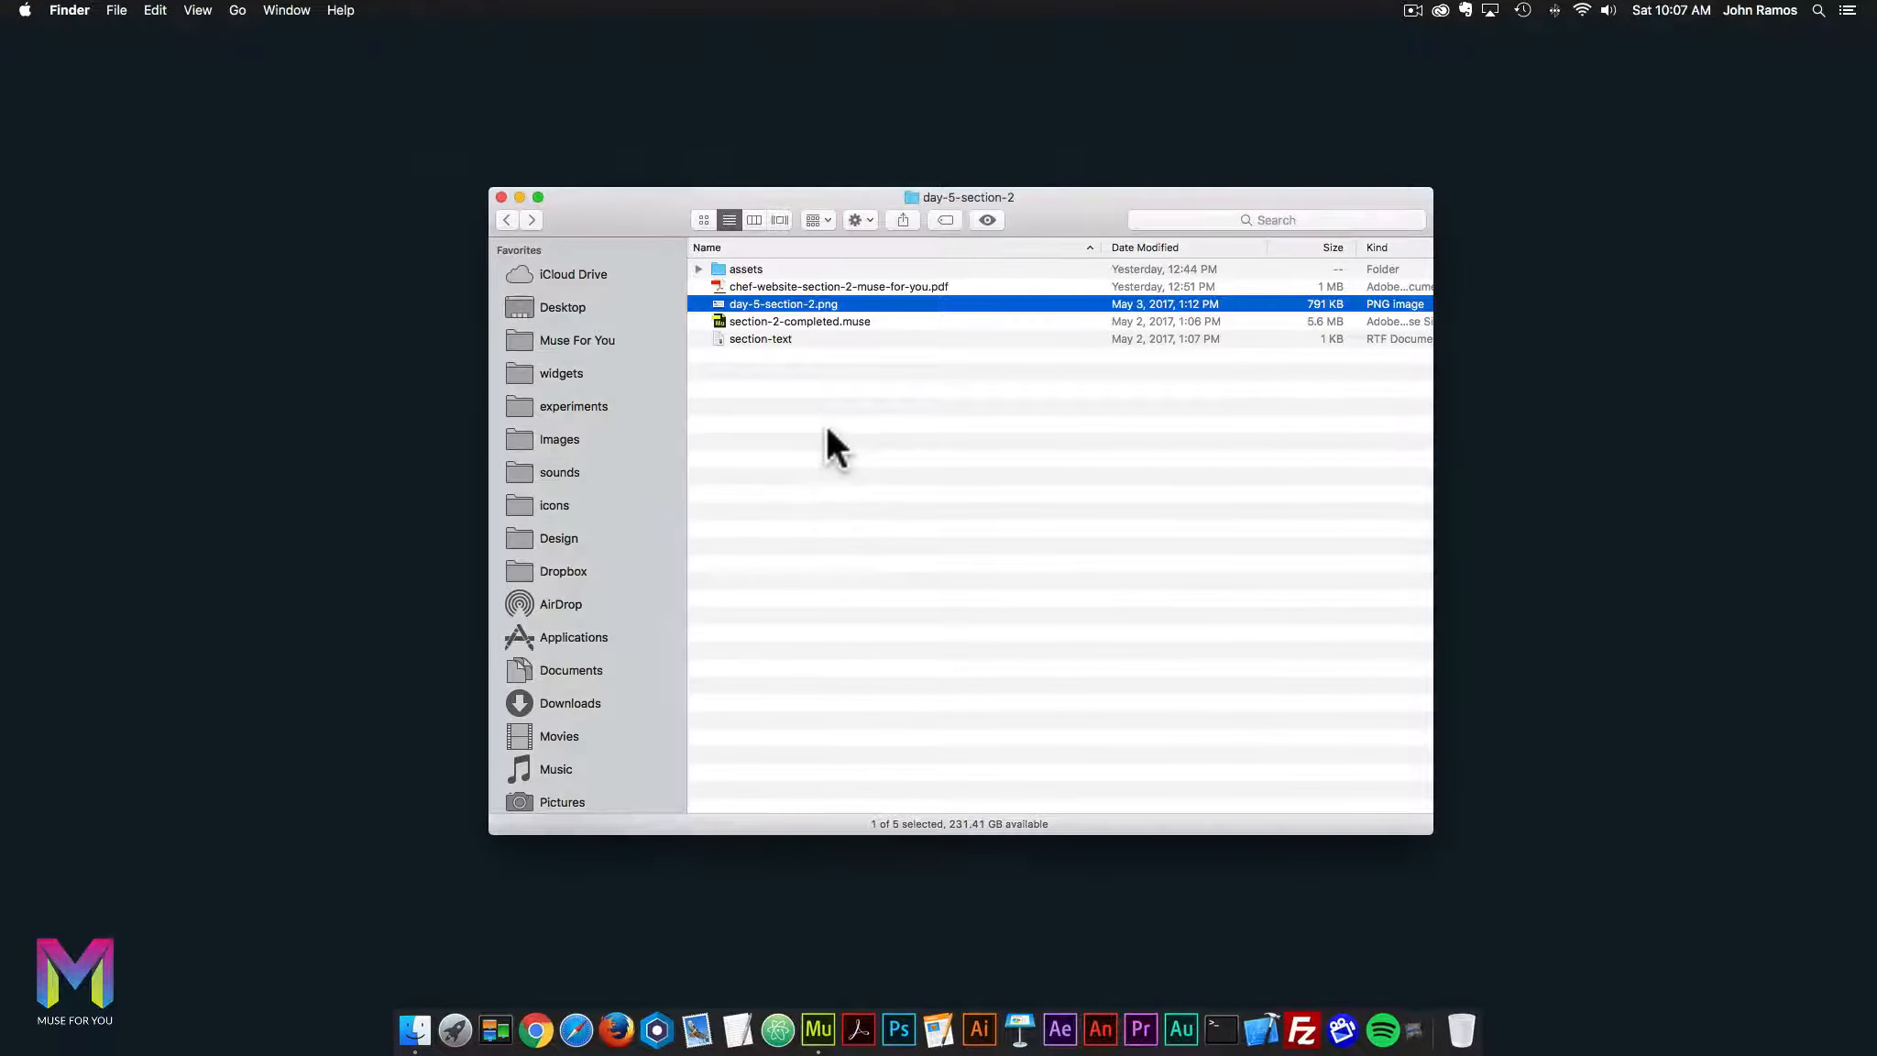
click(826, 423)
Open chef-website-starting-file.muse from the parent course folder in Adobe Muse and open its Home page for design
click(504, 218)
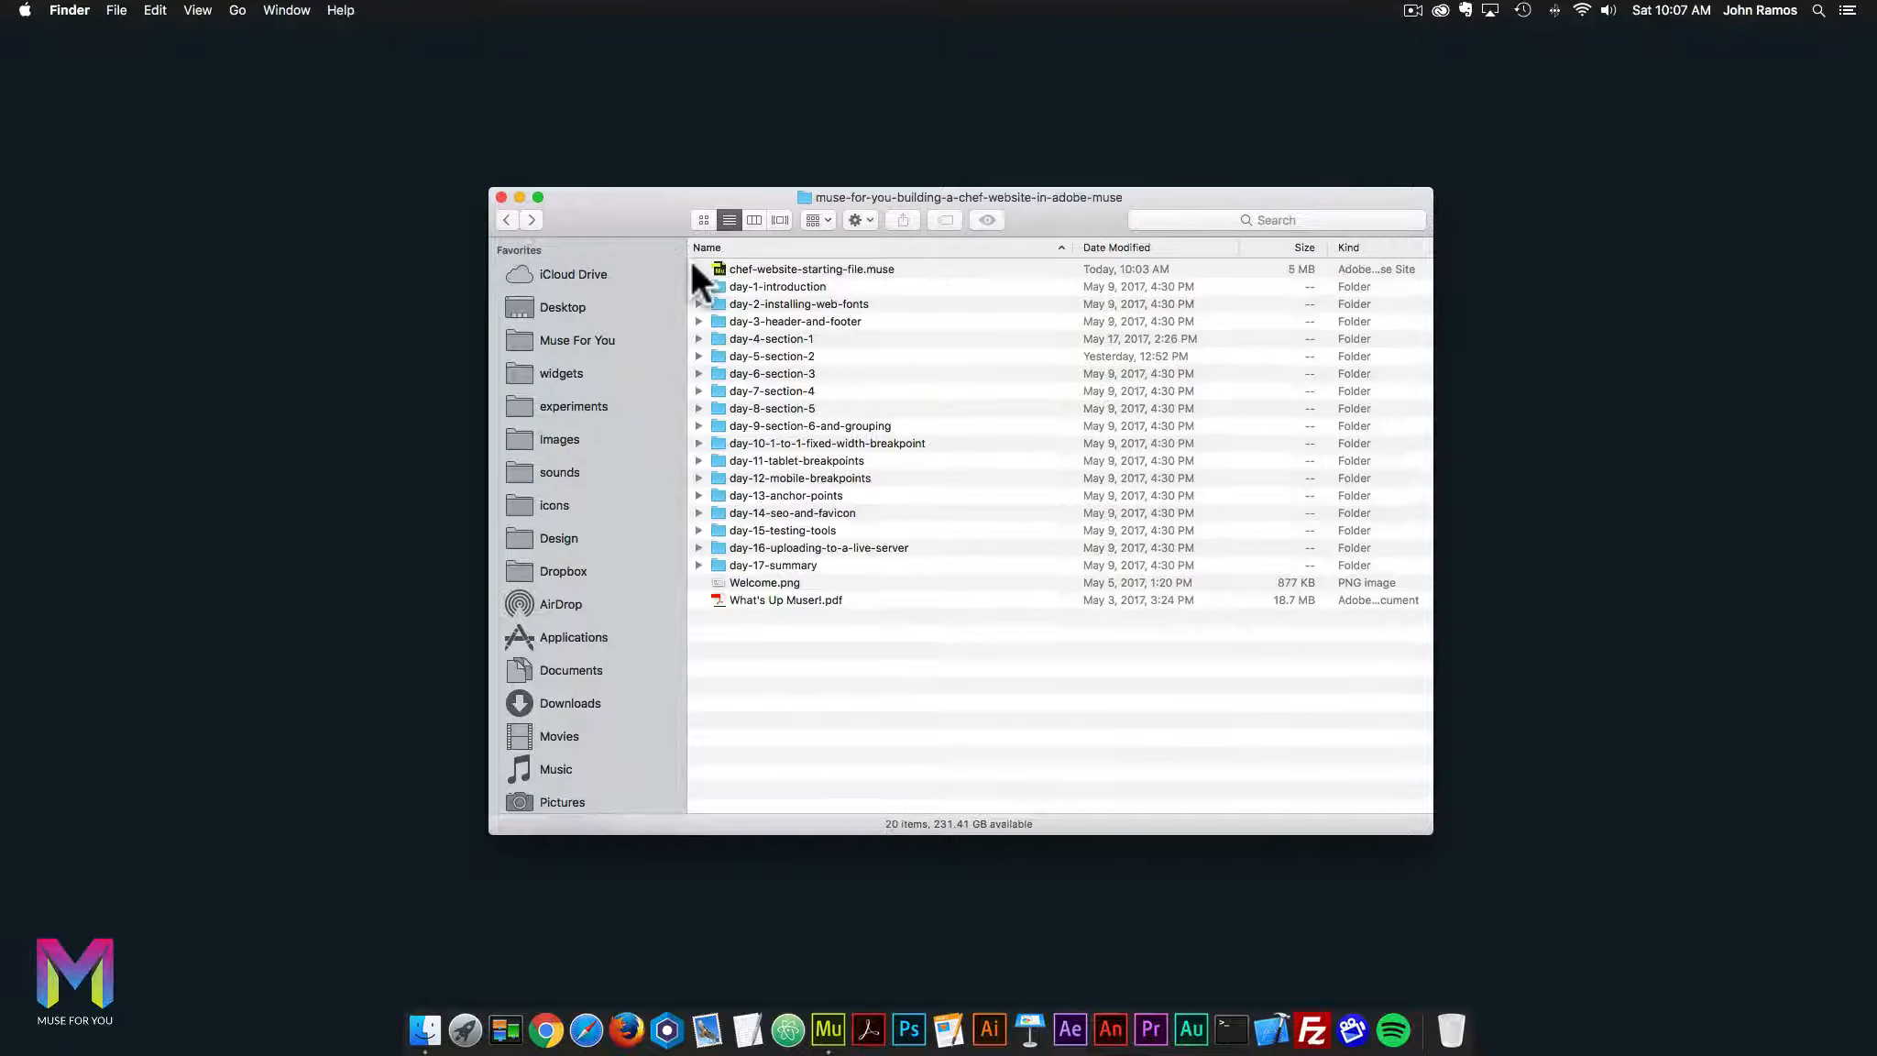
click(804, 267)
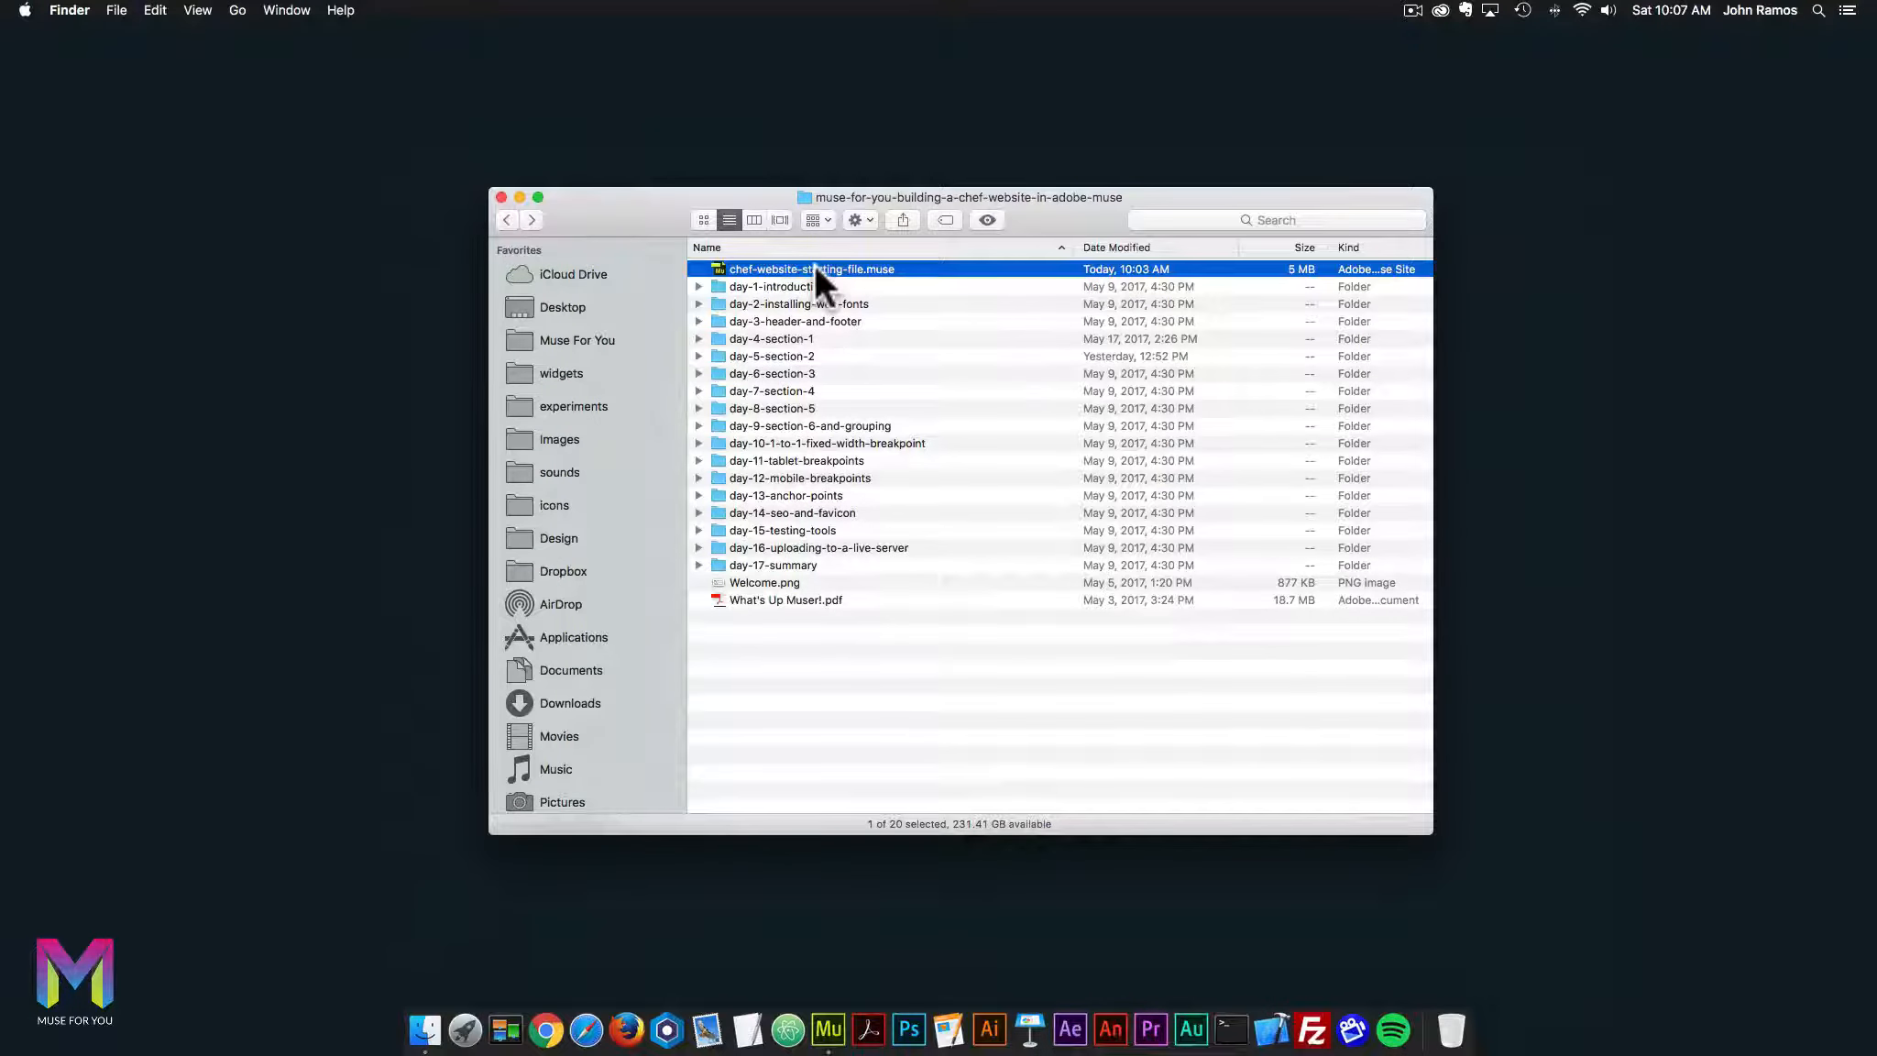
double_click(814, 266)
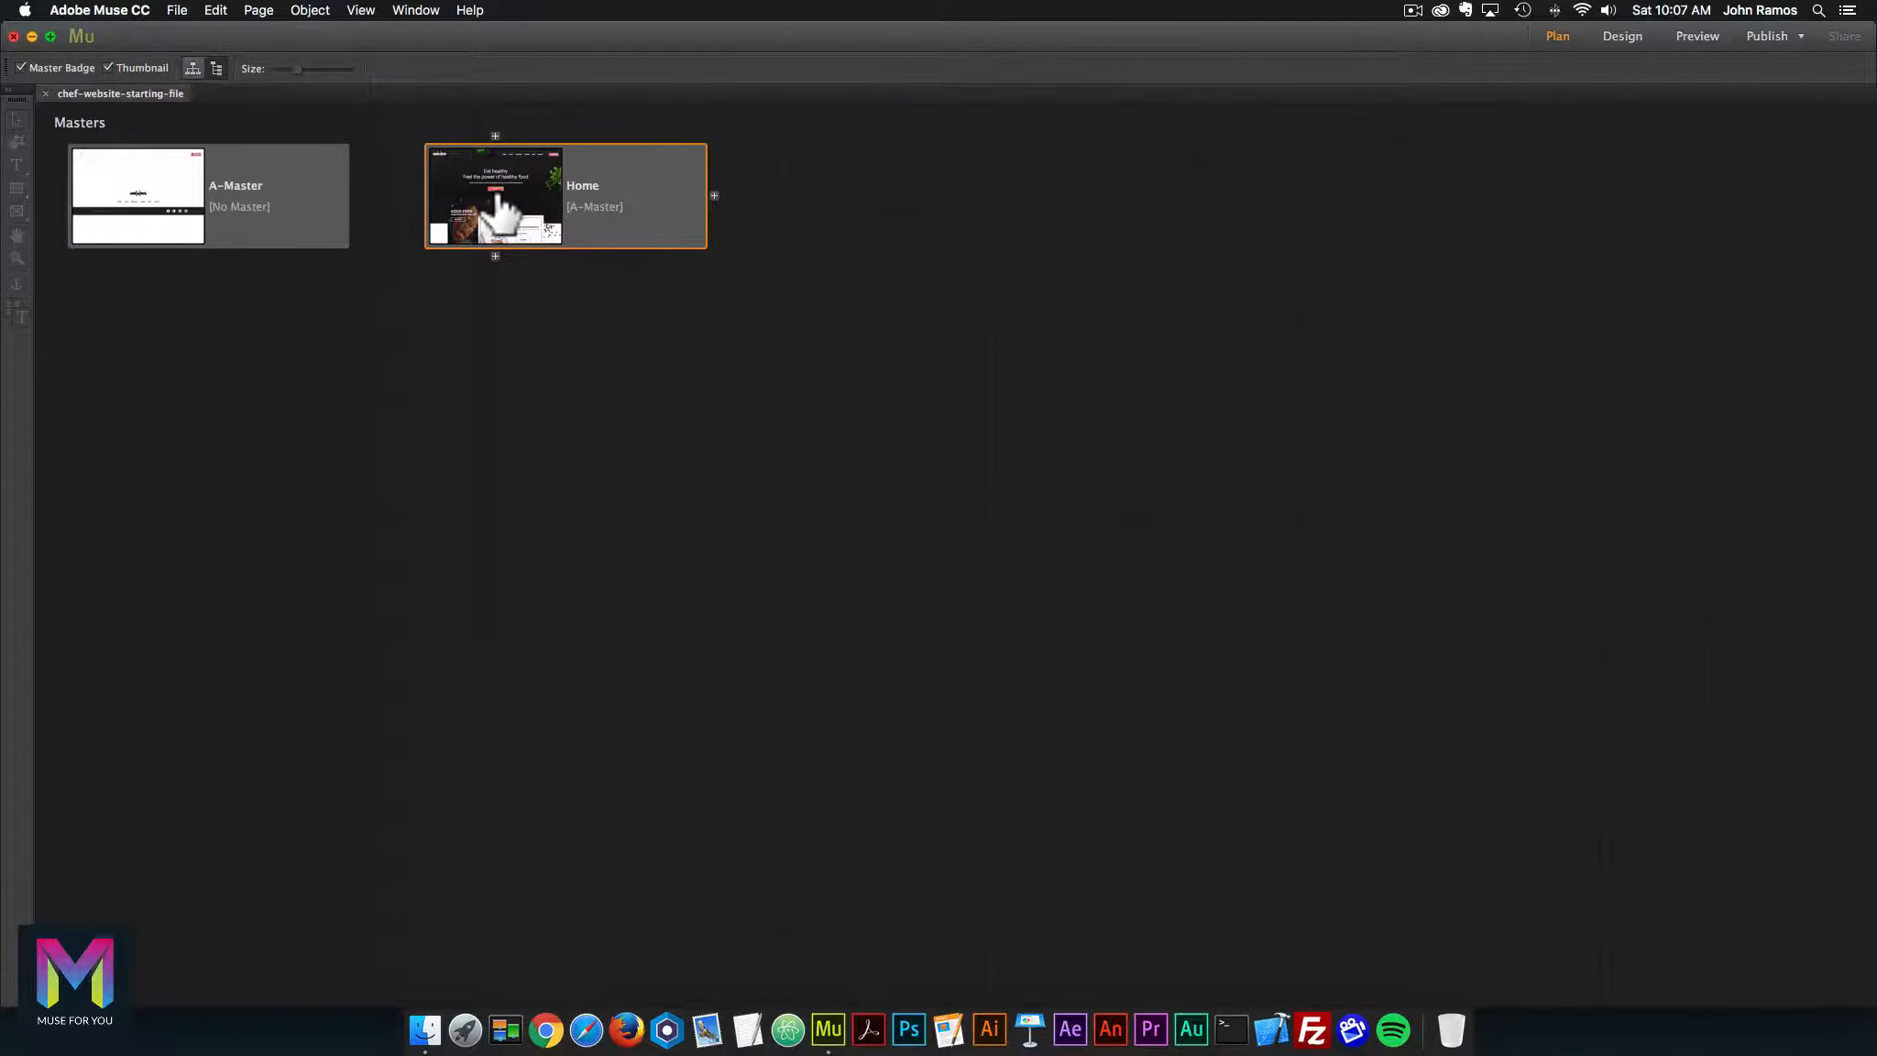
double_click(500, 212)
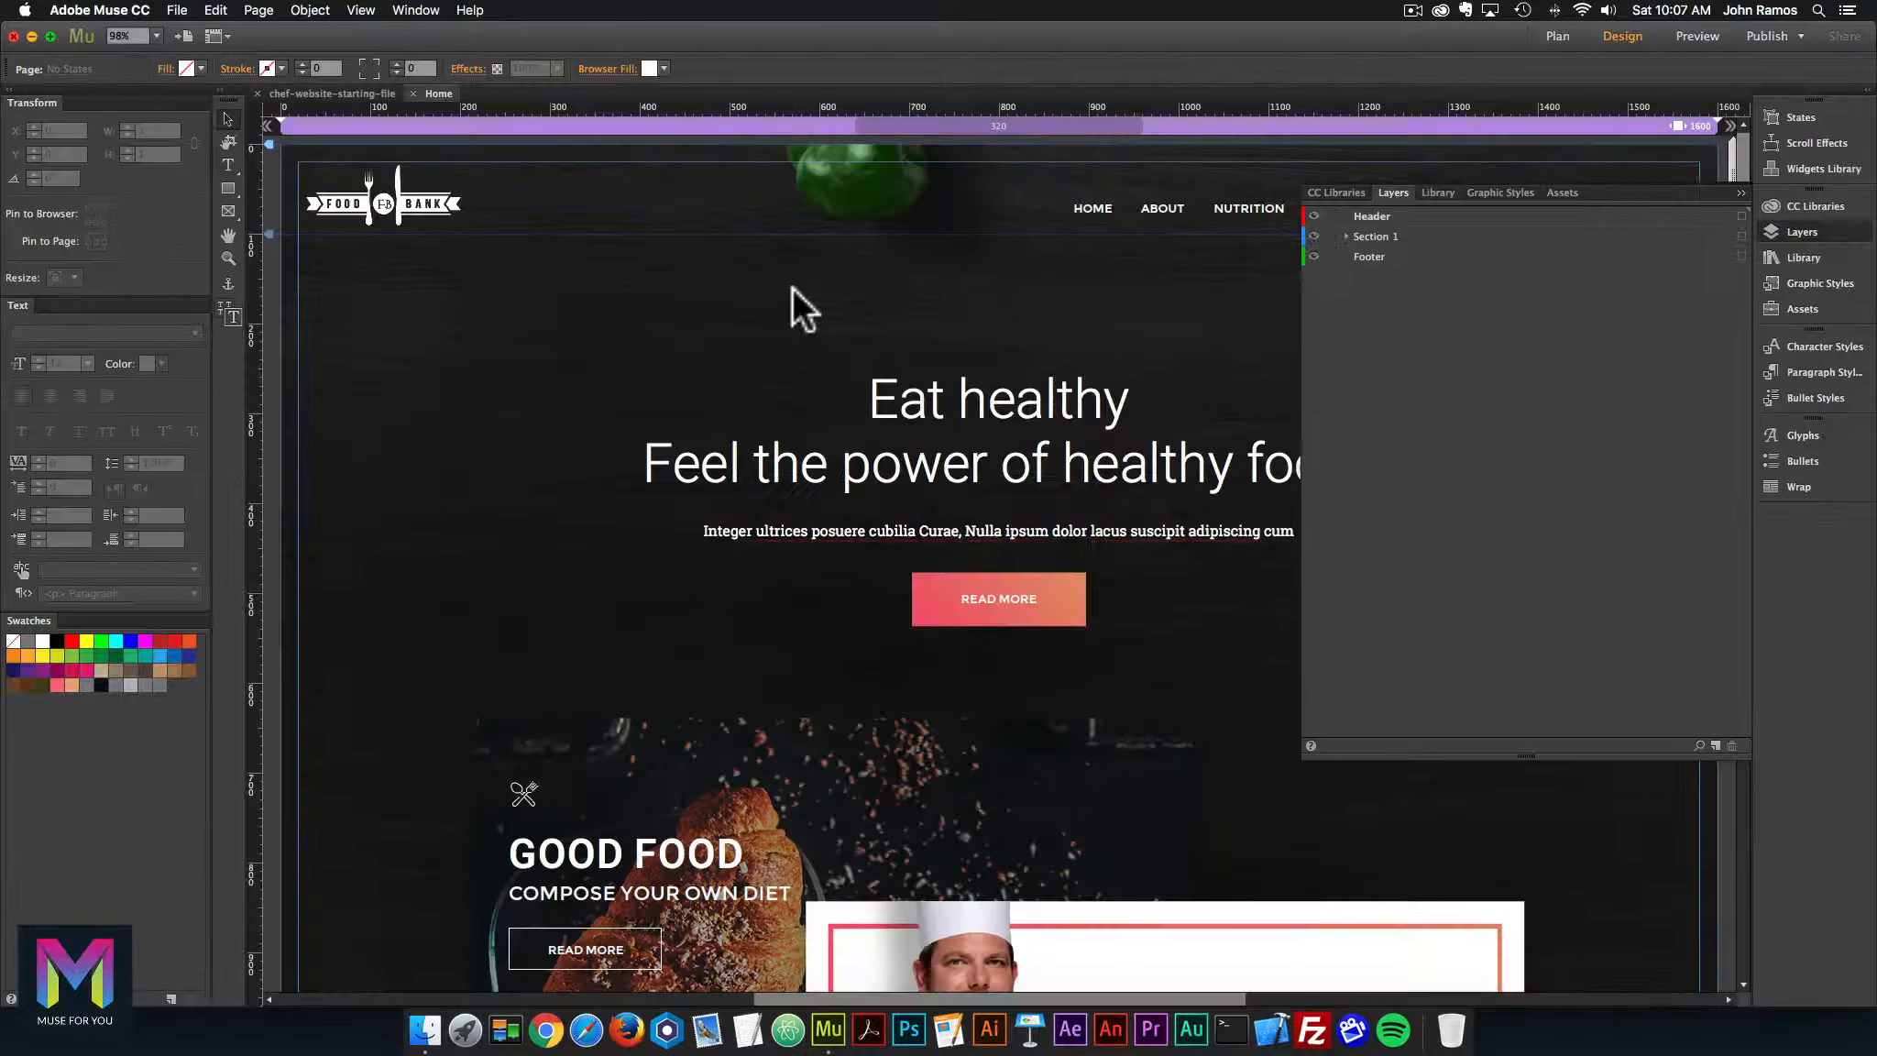
Review the Home page down to its footer and examine the existing Header and Section 1 layers
key(super+minus)
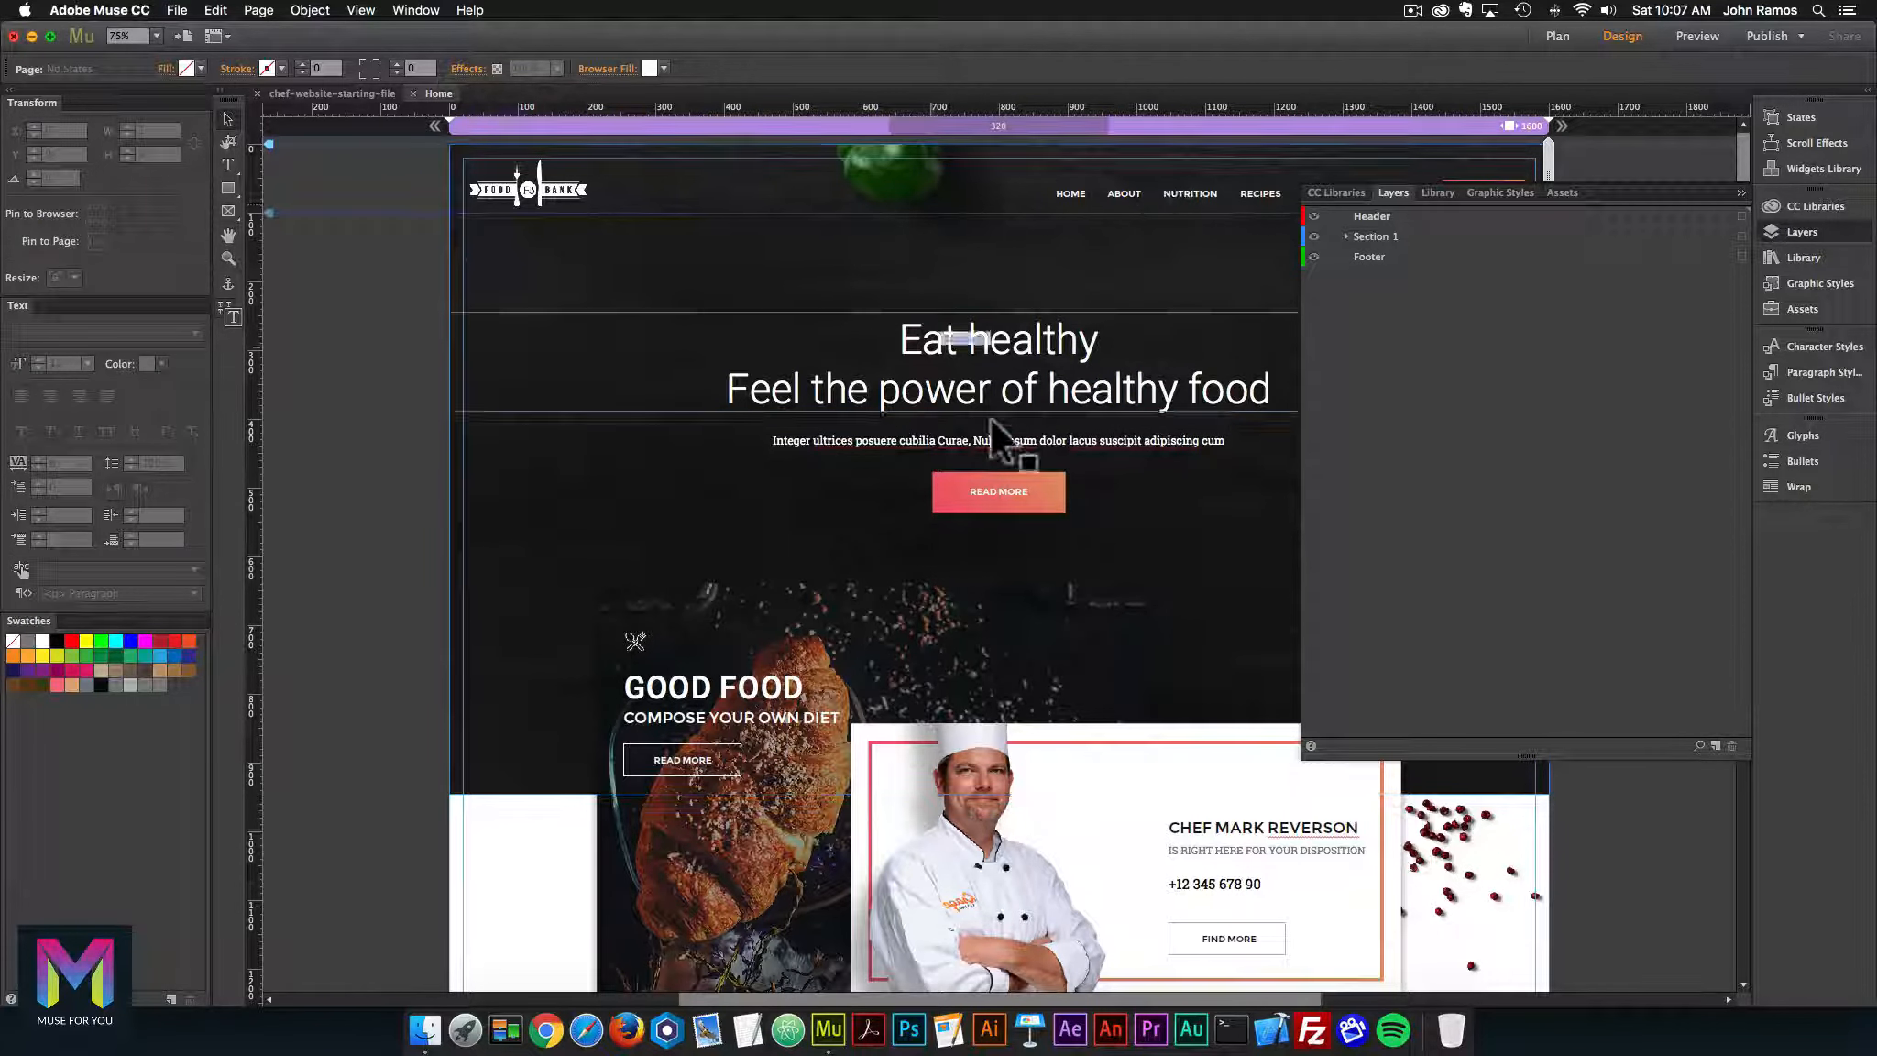
scroll(1017, 459, down, 5)
scroll(1013, 440, down, 2)
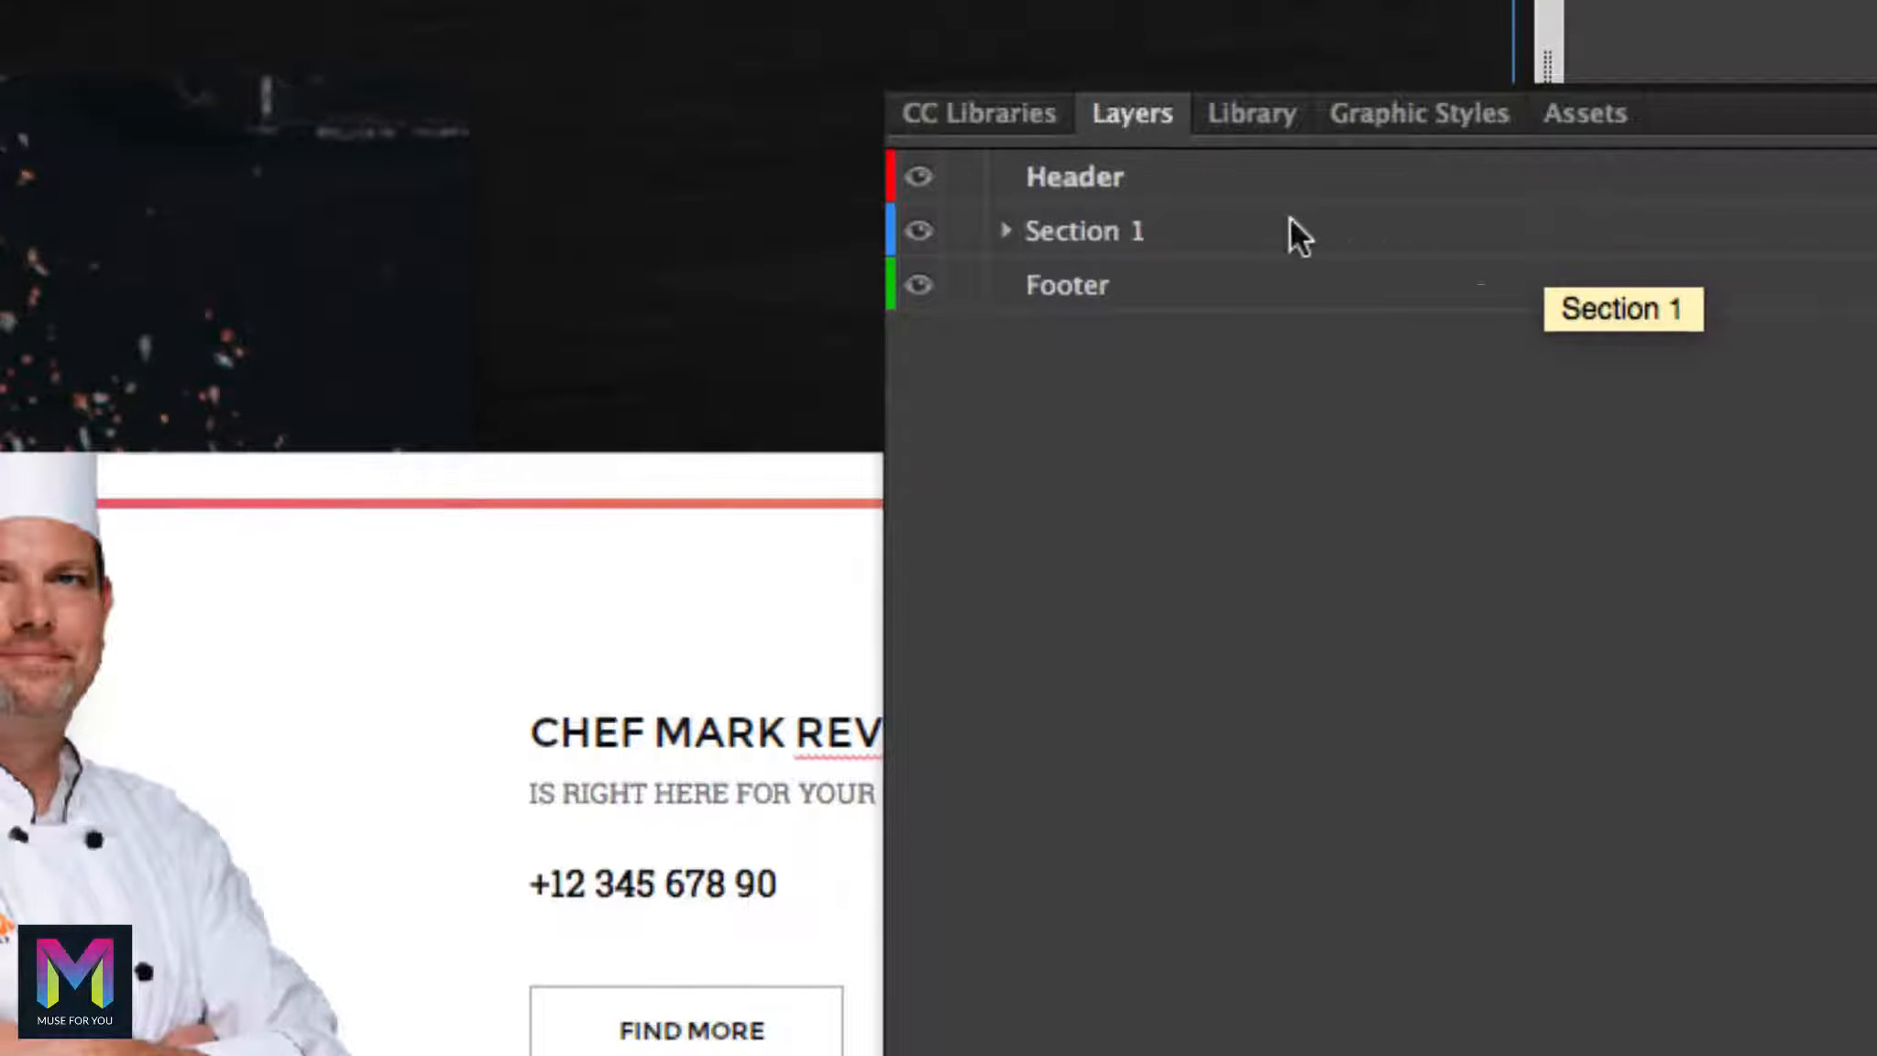
click(1073, 178)
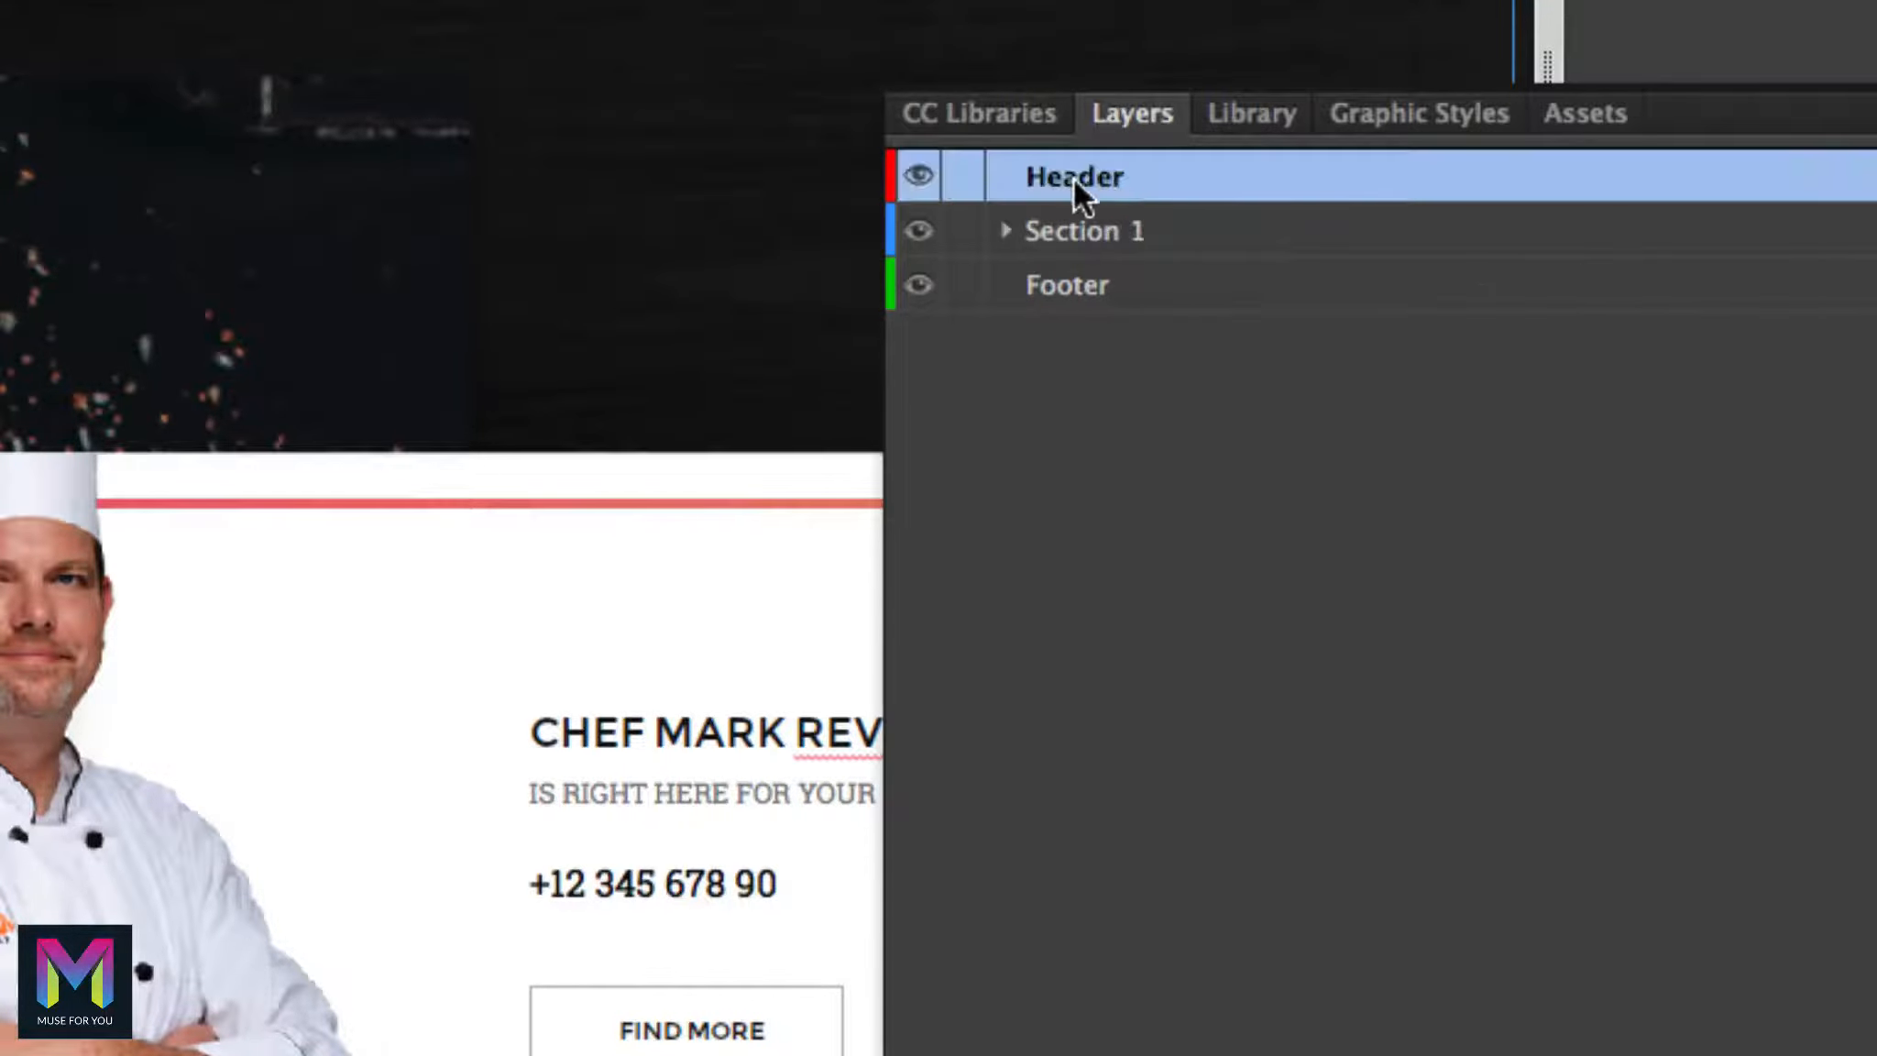
click(1109, 225)
Add a new layer directly above the Footer layer and name it Section 2
click(1071, 289)
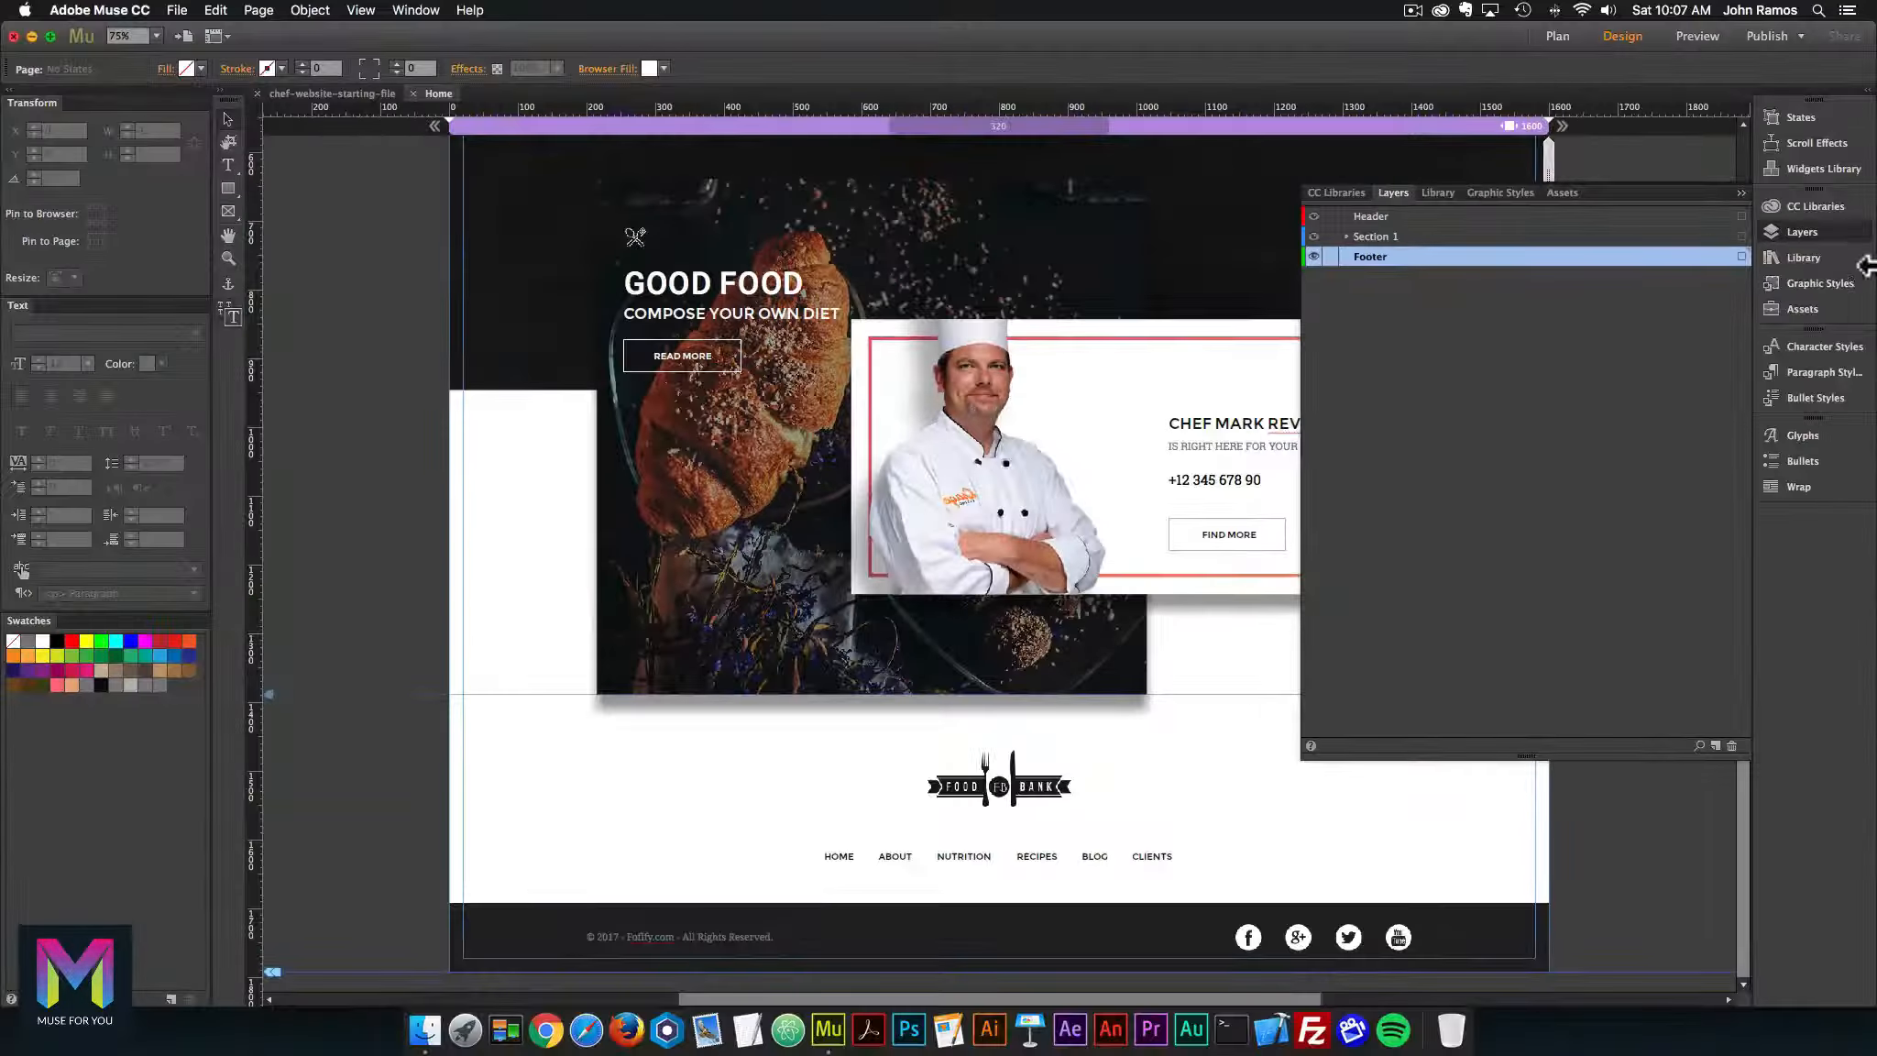
click(1866, 232)
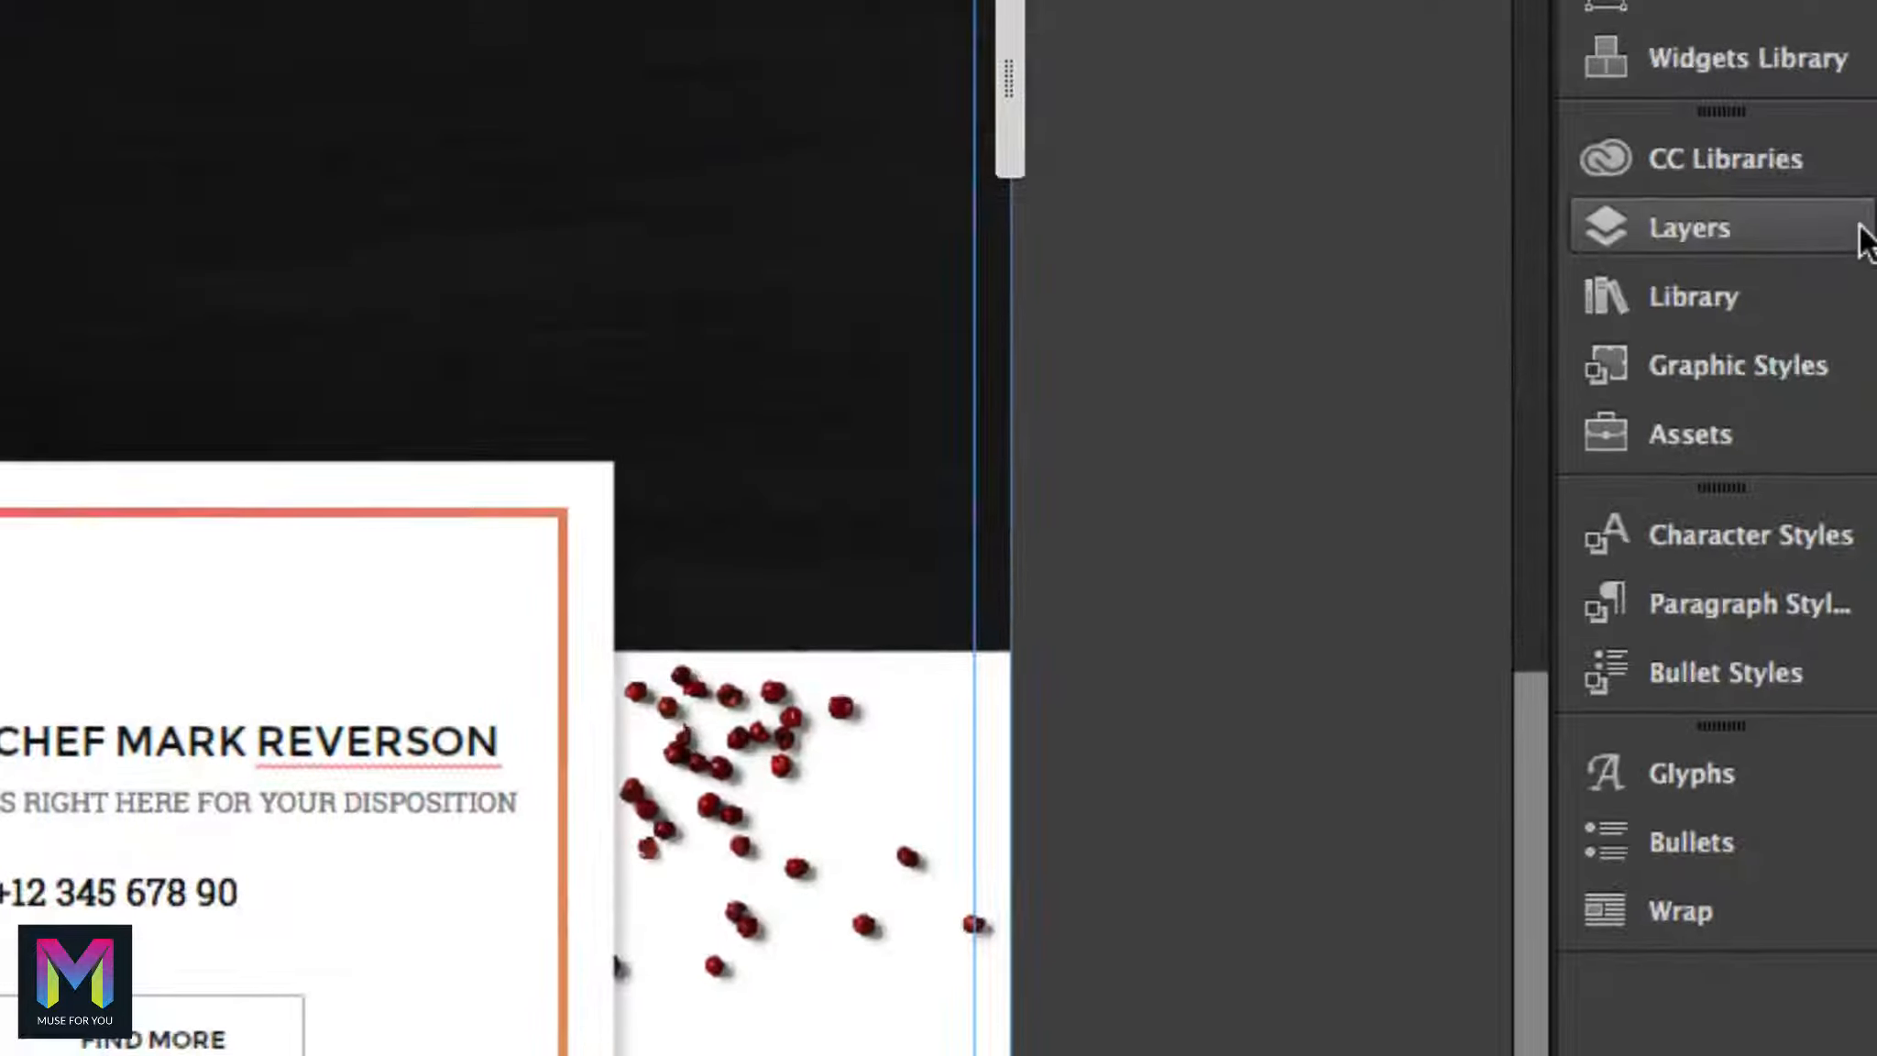
click(1866, 232)
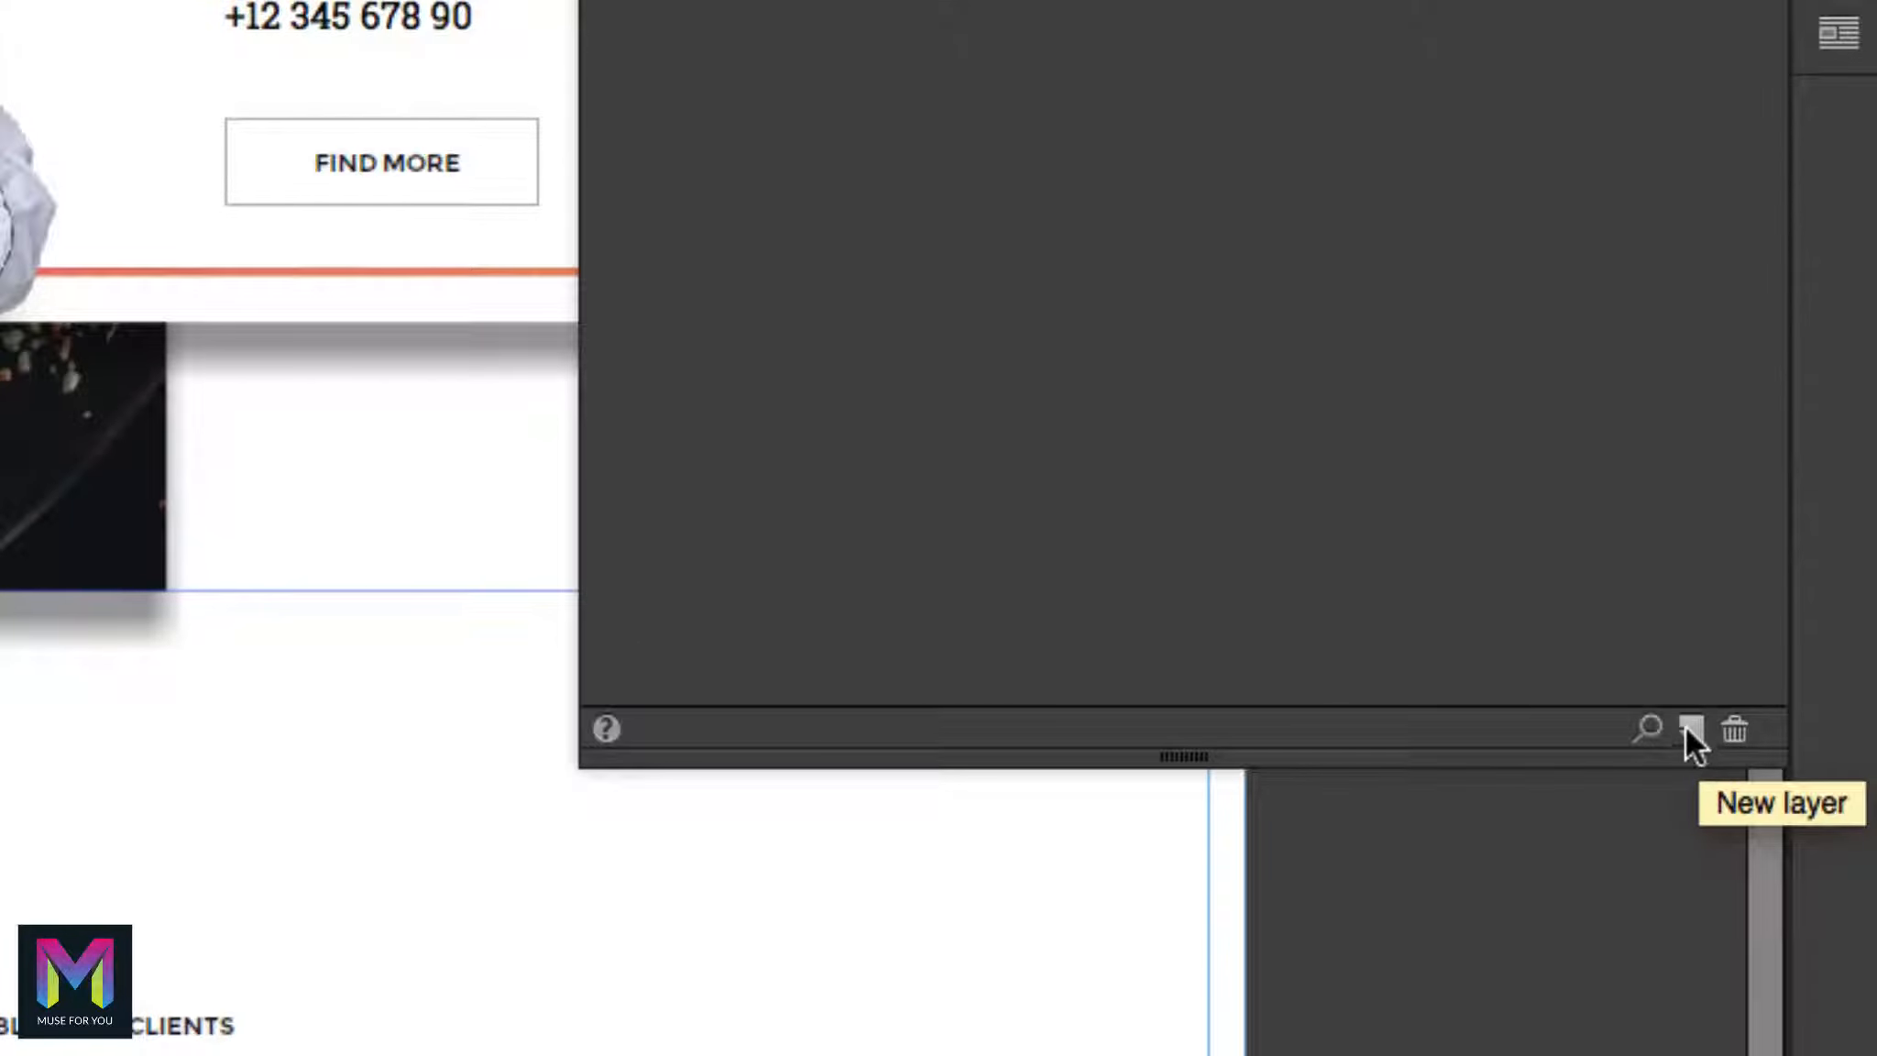
click(1691, 730)
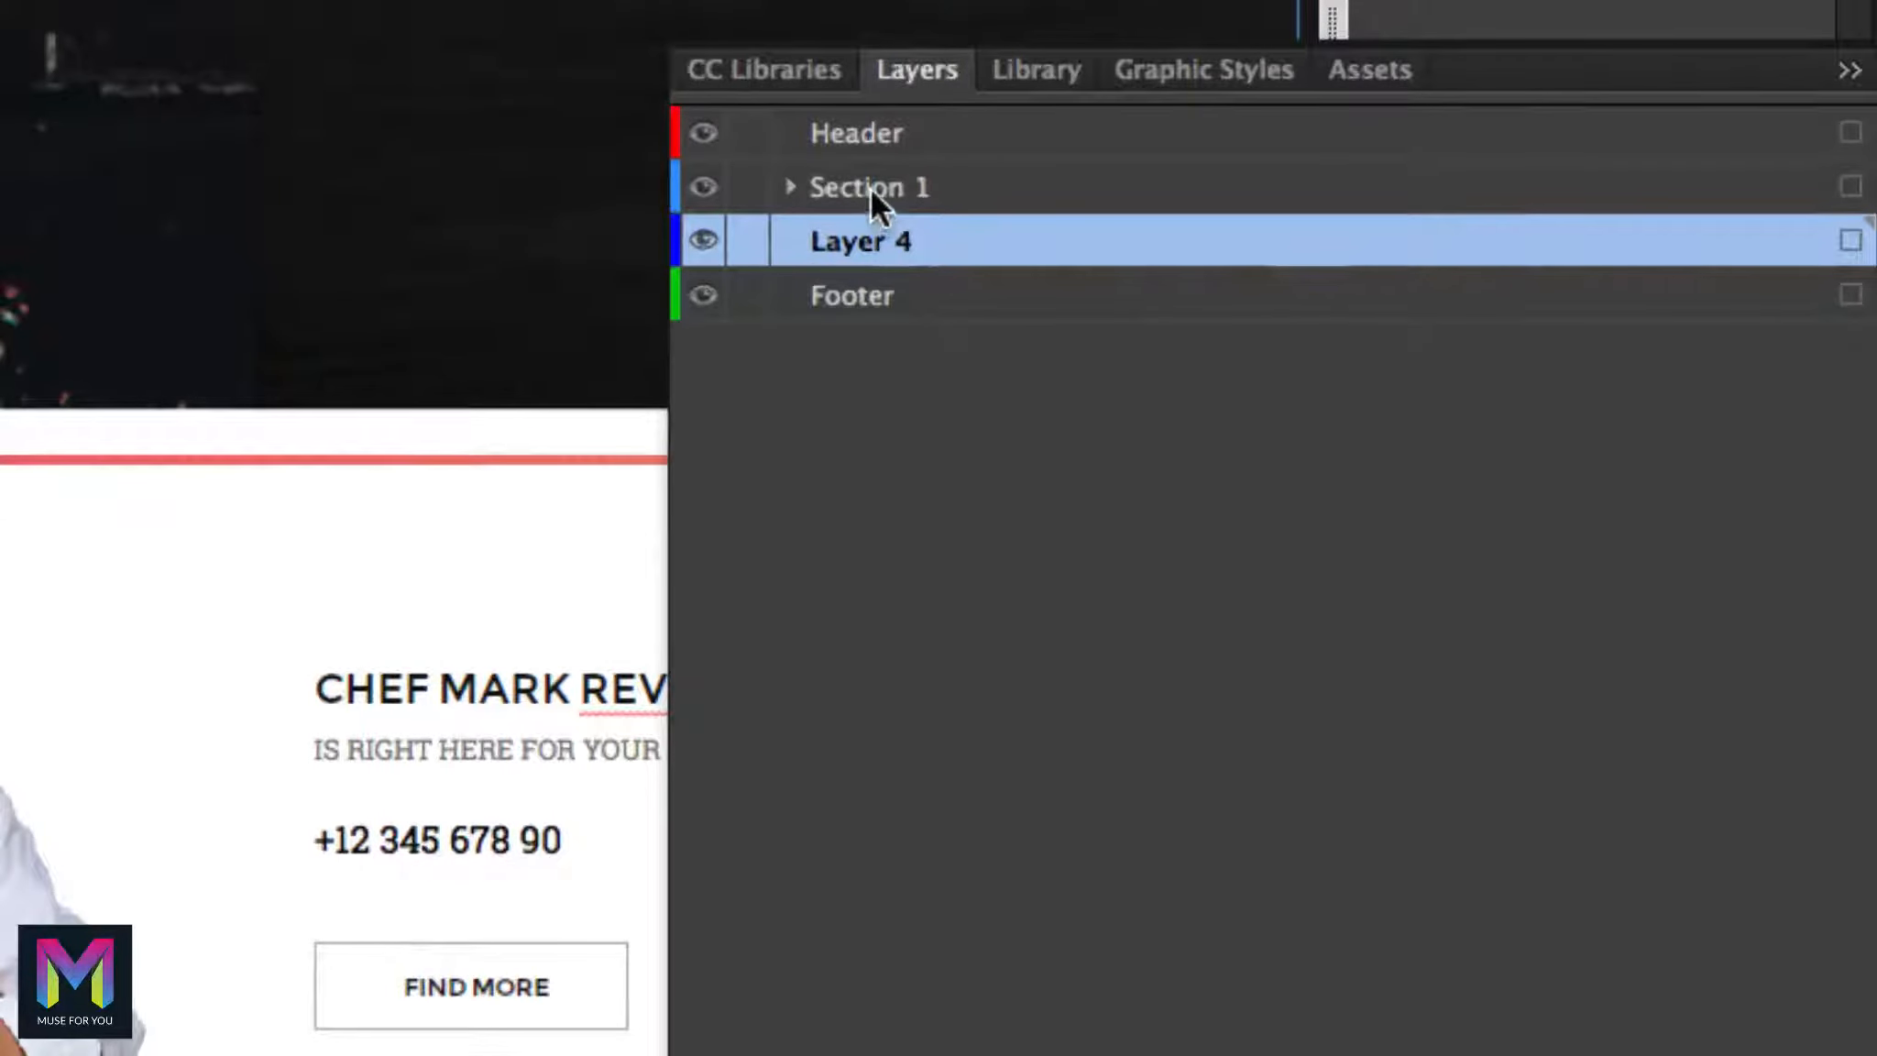
click(870, 194)
click(784, 237)
drag(849, 232, 870, 269)
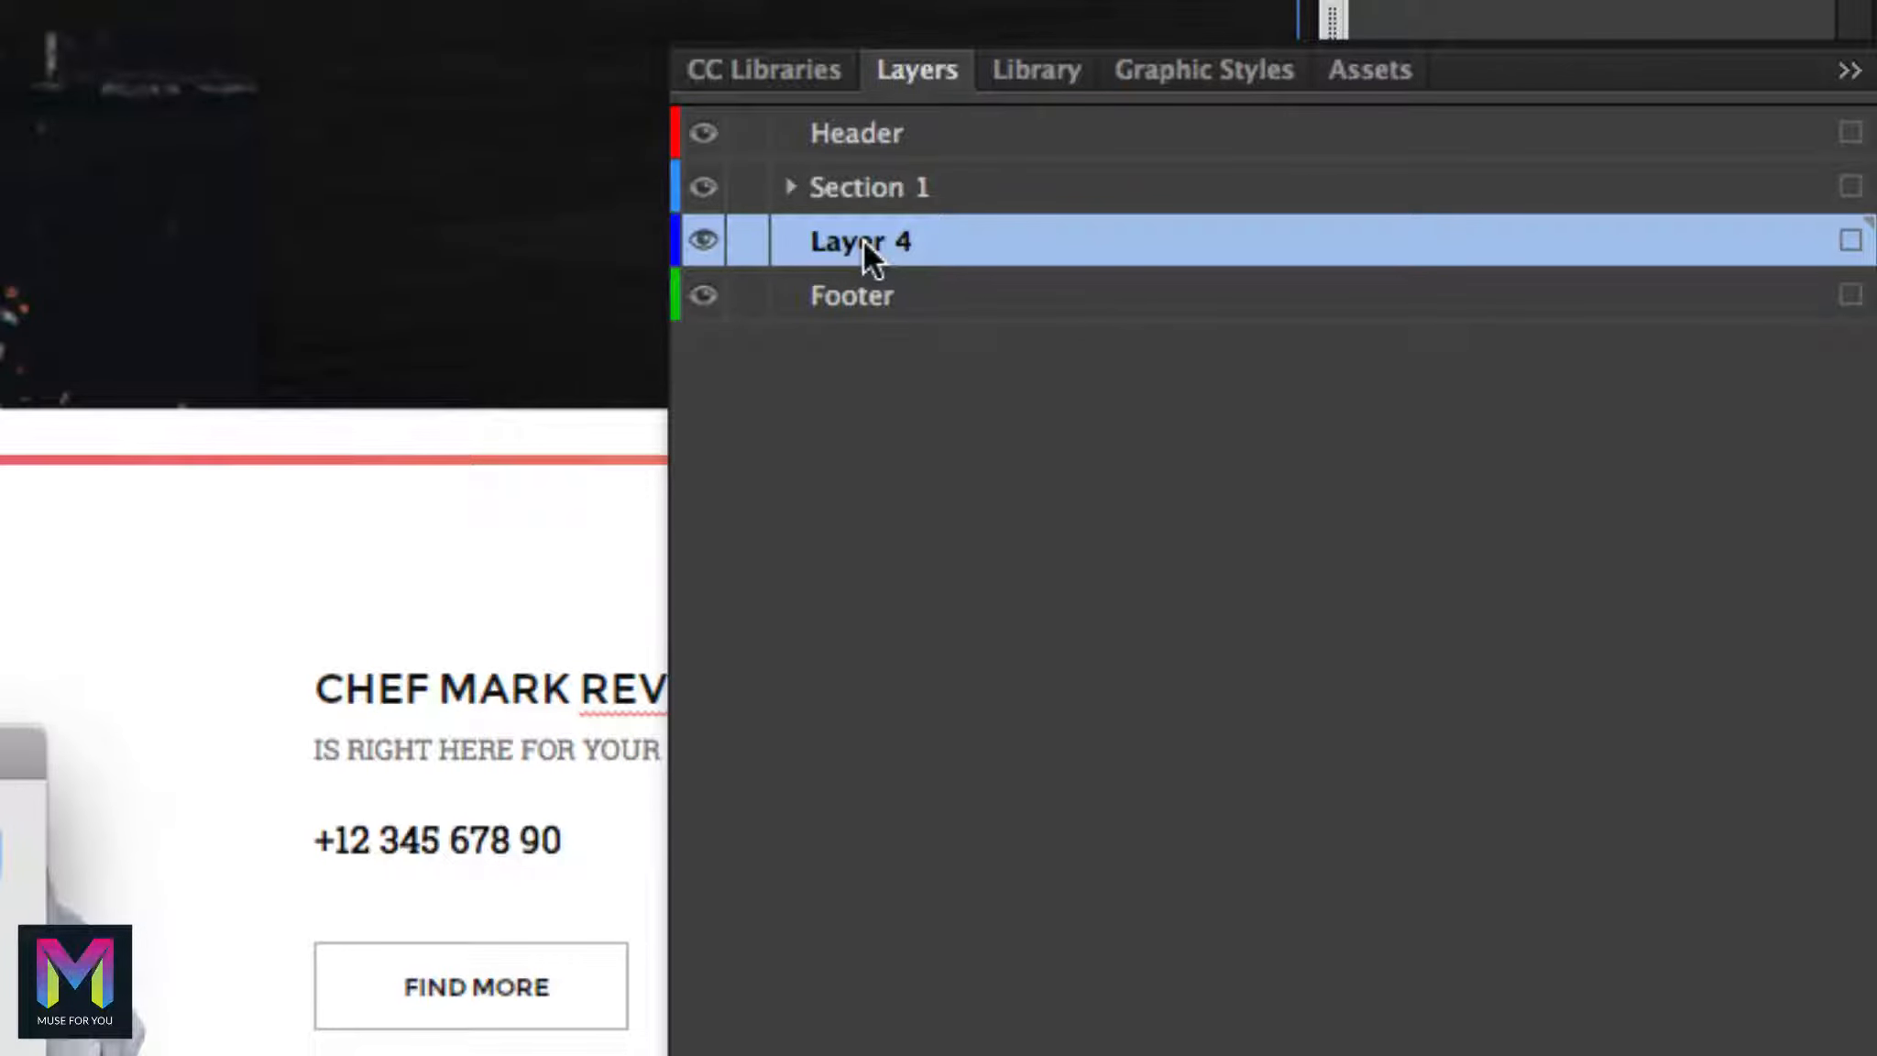
double_click(870, 238)
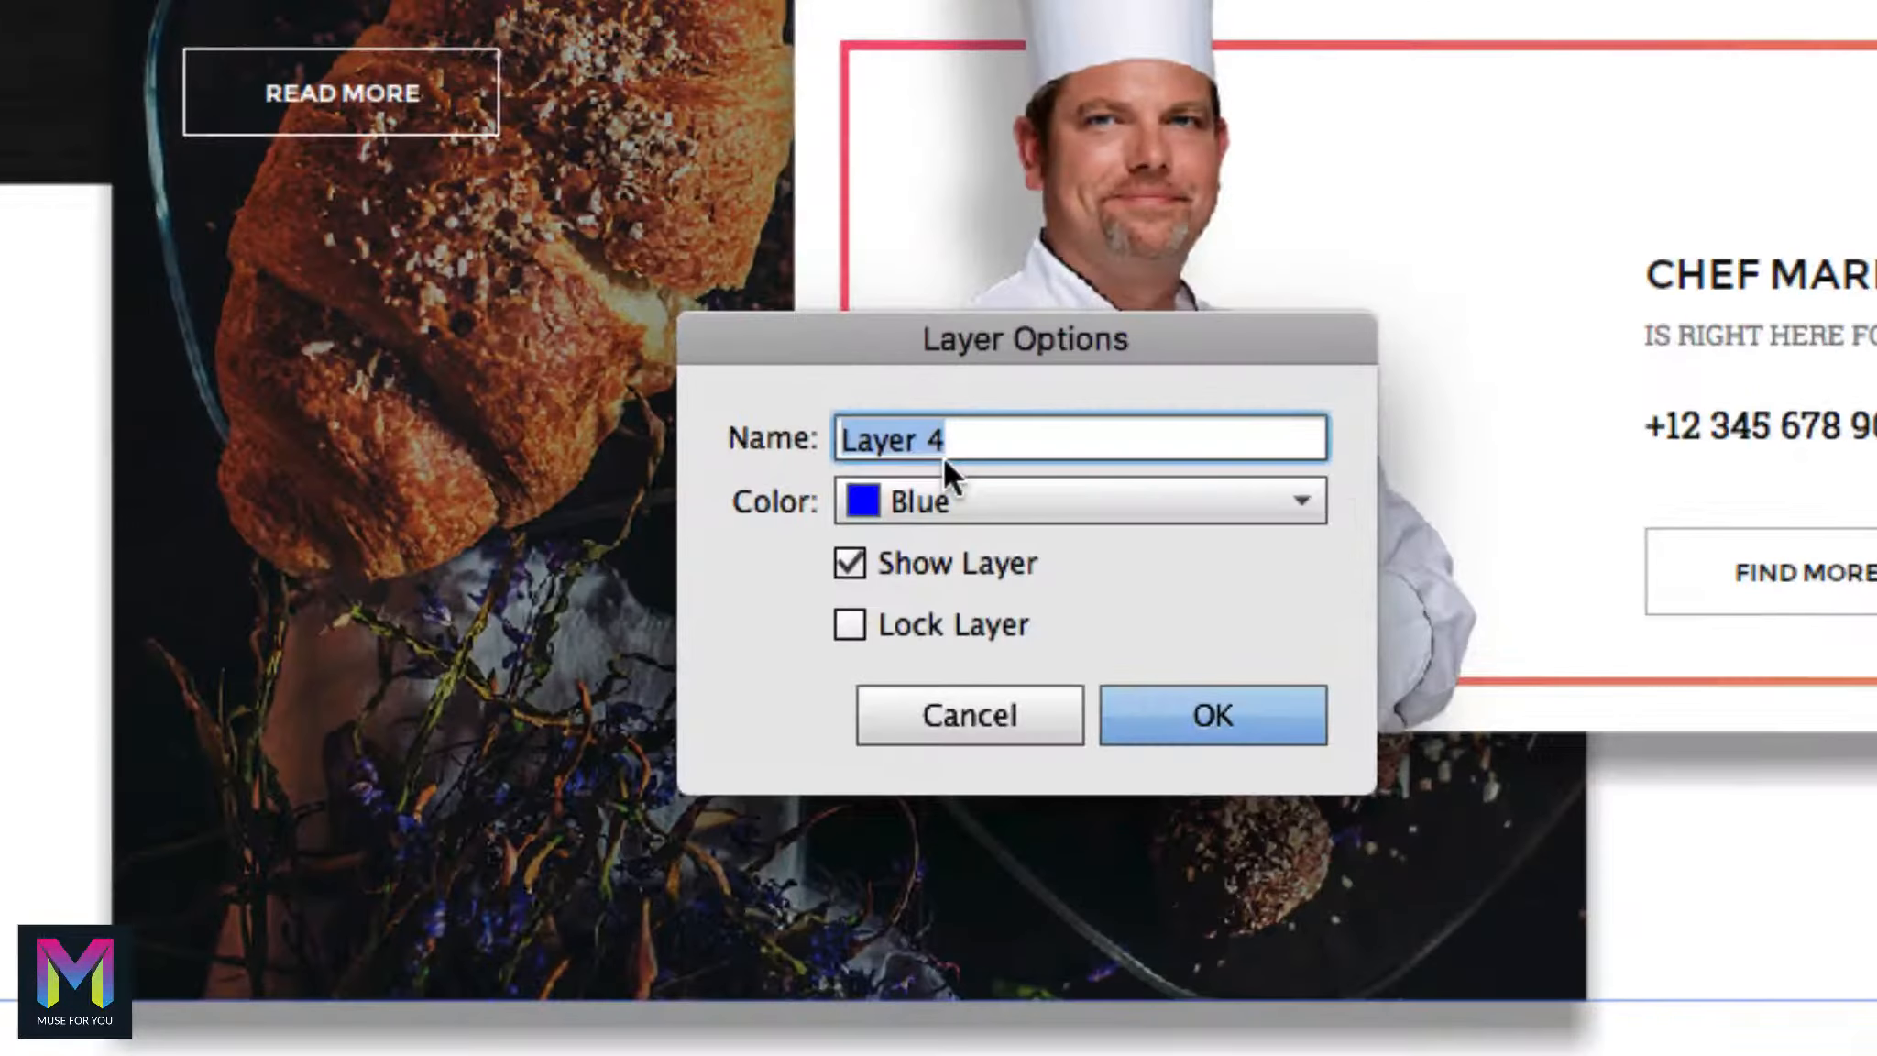
text(Sec)
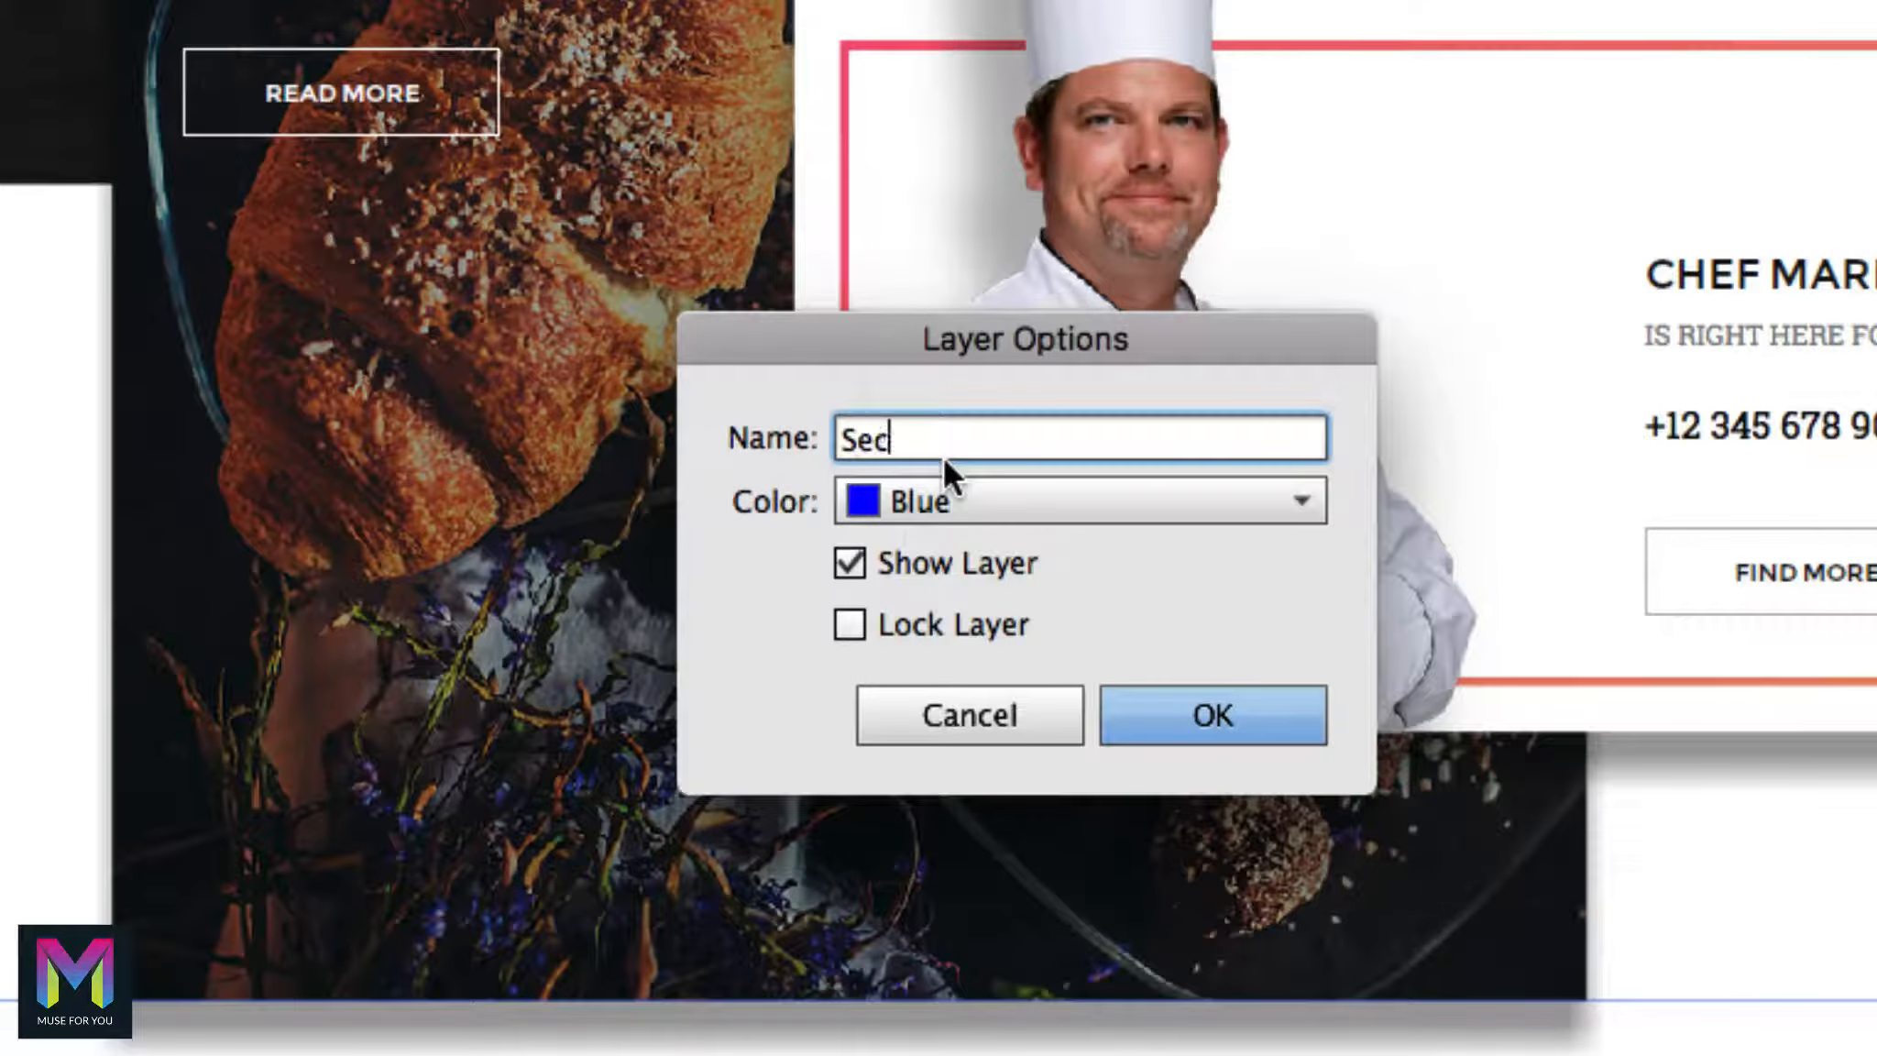
text(tion 2)
key(Return)
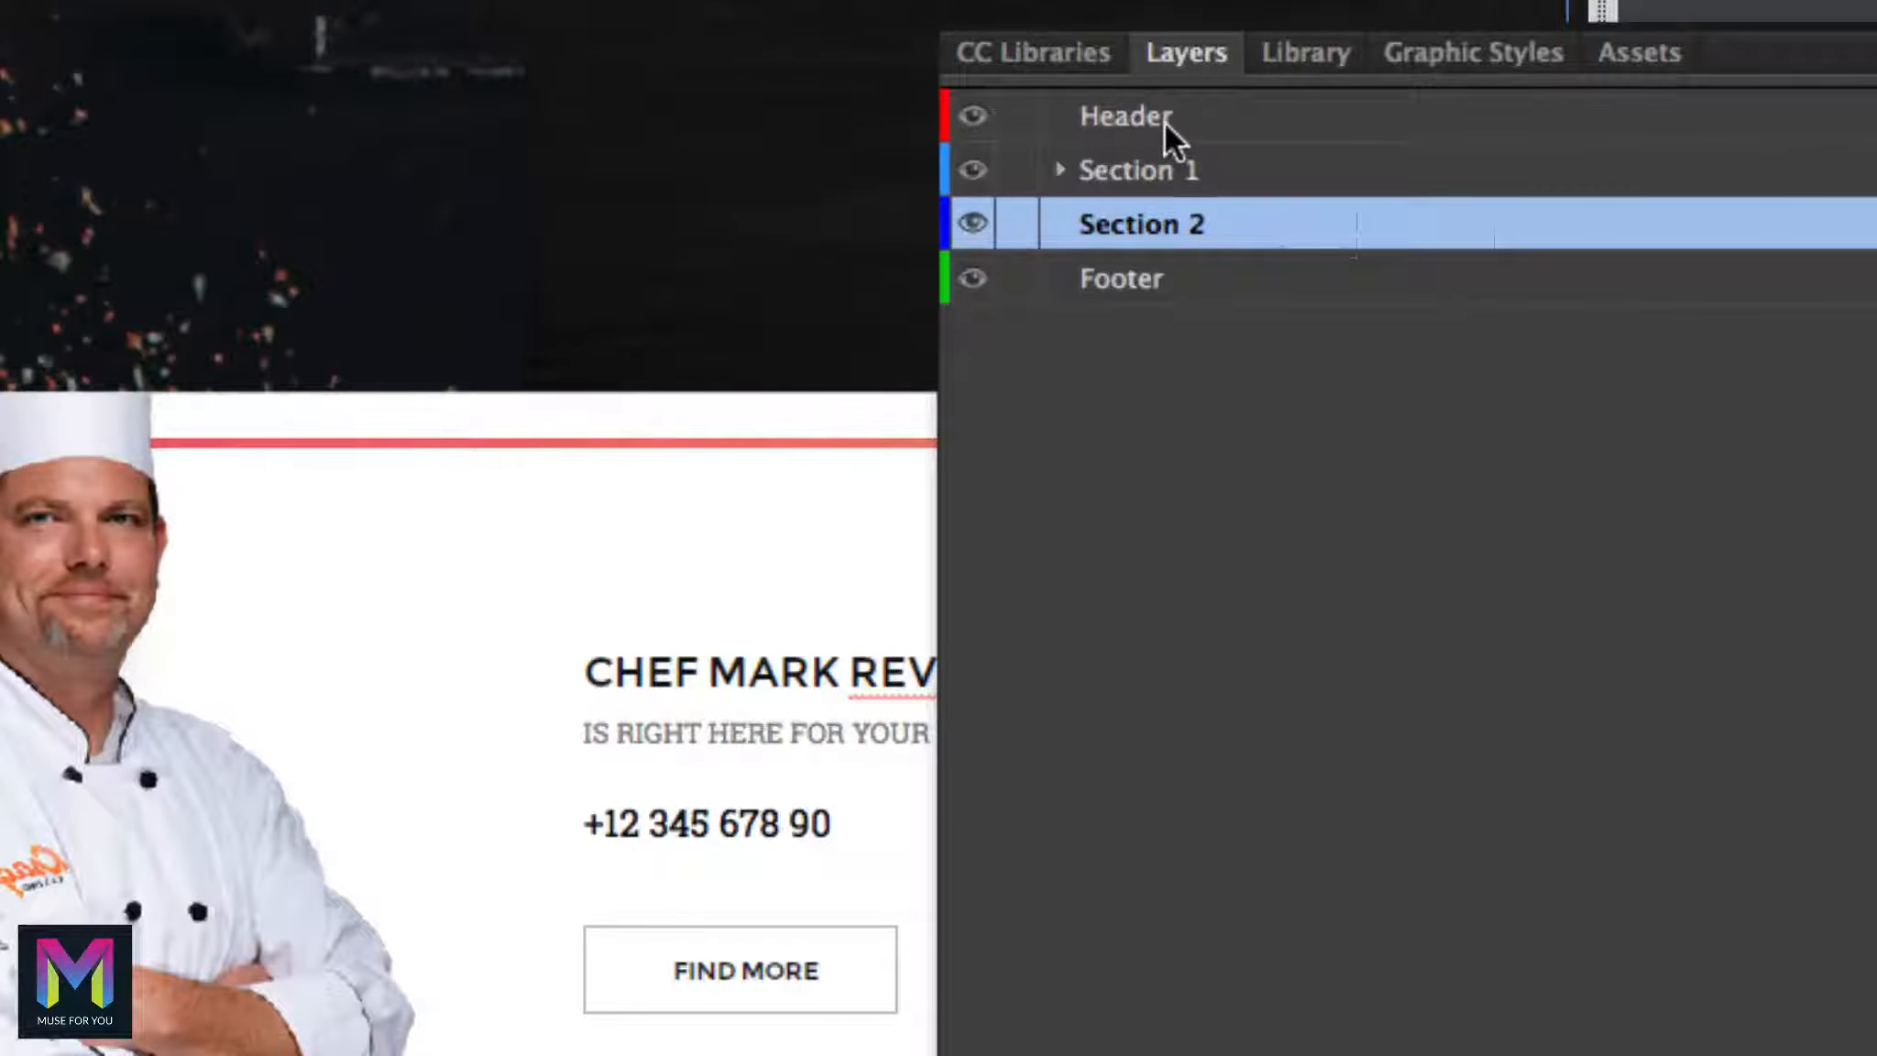
Check the stacking order of the page layers, leaving Section 2 as the active layer
click(1376, 217)
click(1147, 169)
click(1143, 224)
click(1129, 278)
click(1124, 220)
mouse_move(1153, 225)
mouse_down()
mouse_move(1134, 174)
mouse_move(1133, 212)
mouse_move(1185, 216)
mouse_up()
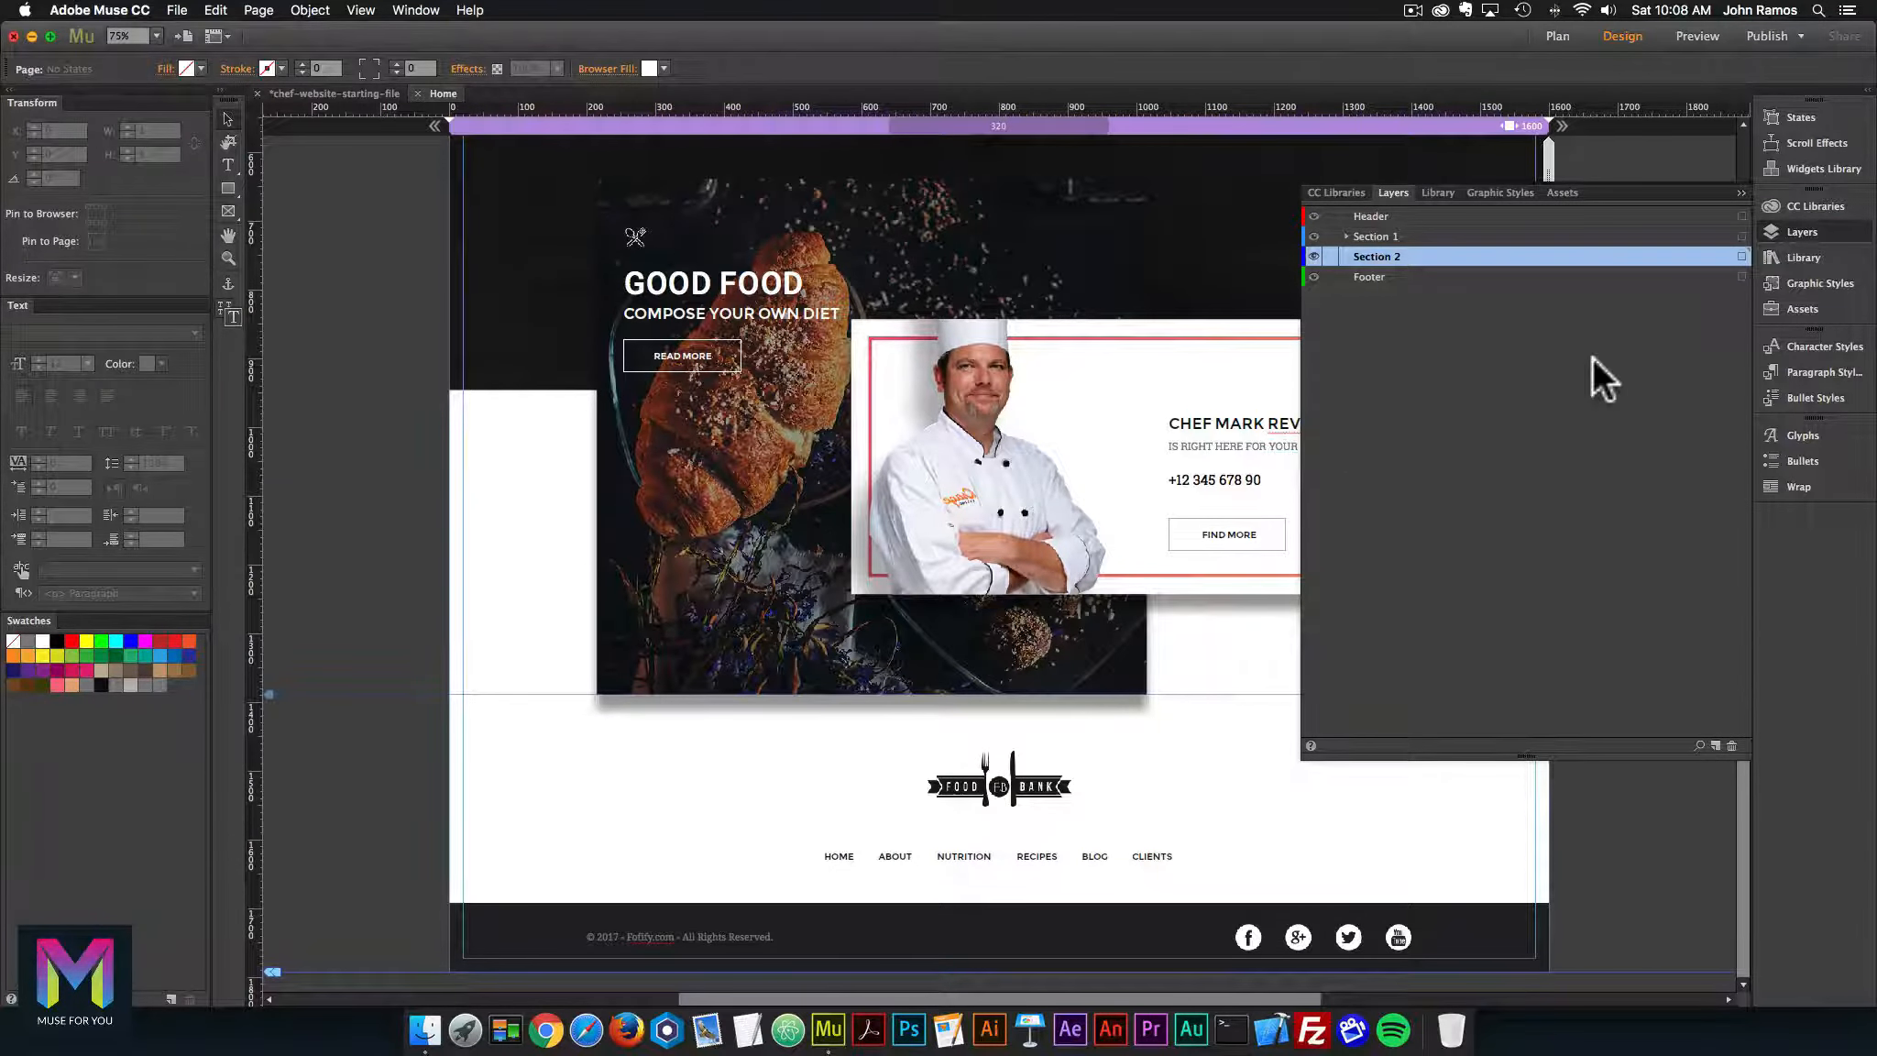
click(1820, 233)
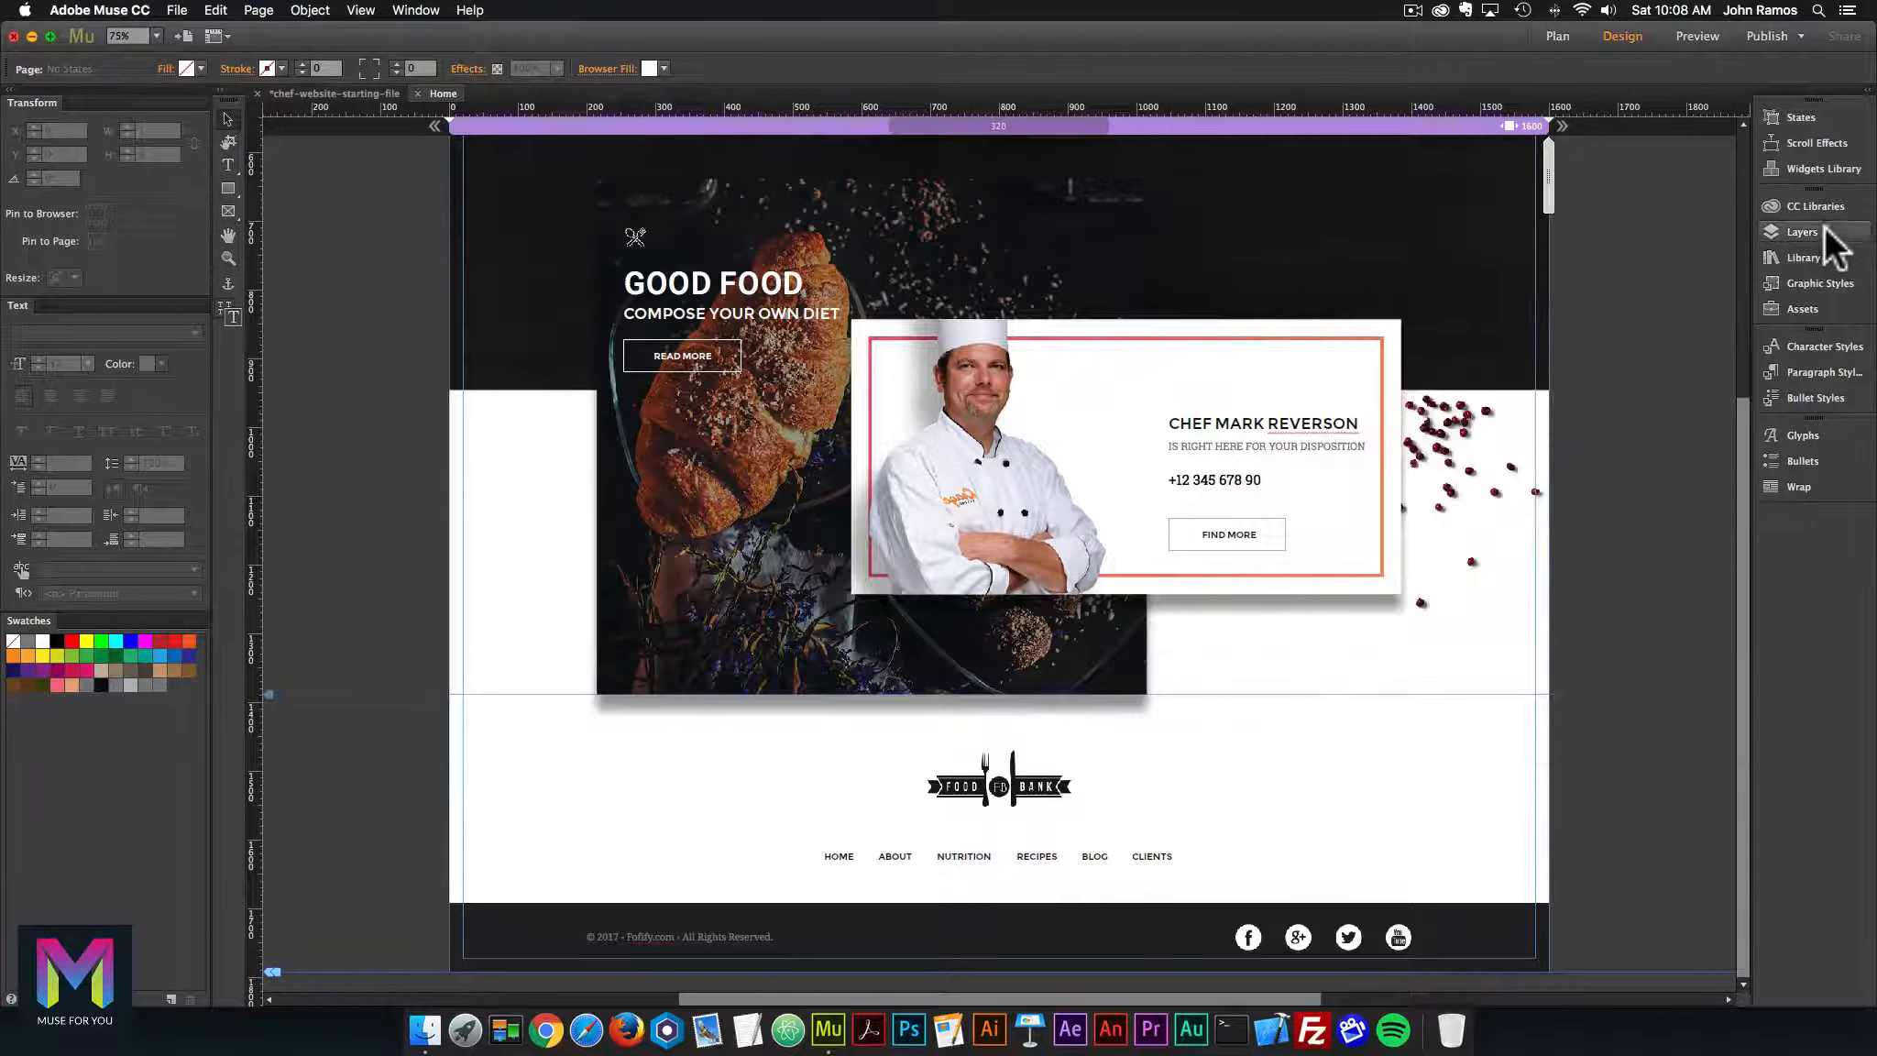
Switch to Finder and open chef-website-section-2-muse-for-you.pdf from the day-5-section-2 folder
click(425, 1028)
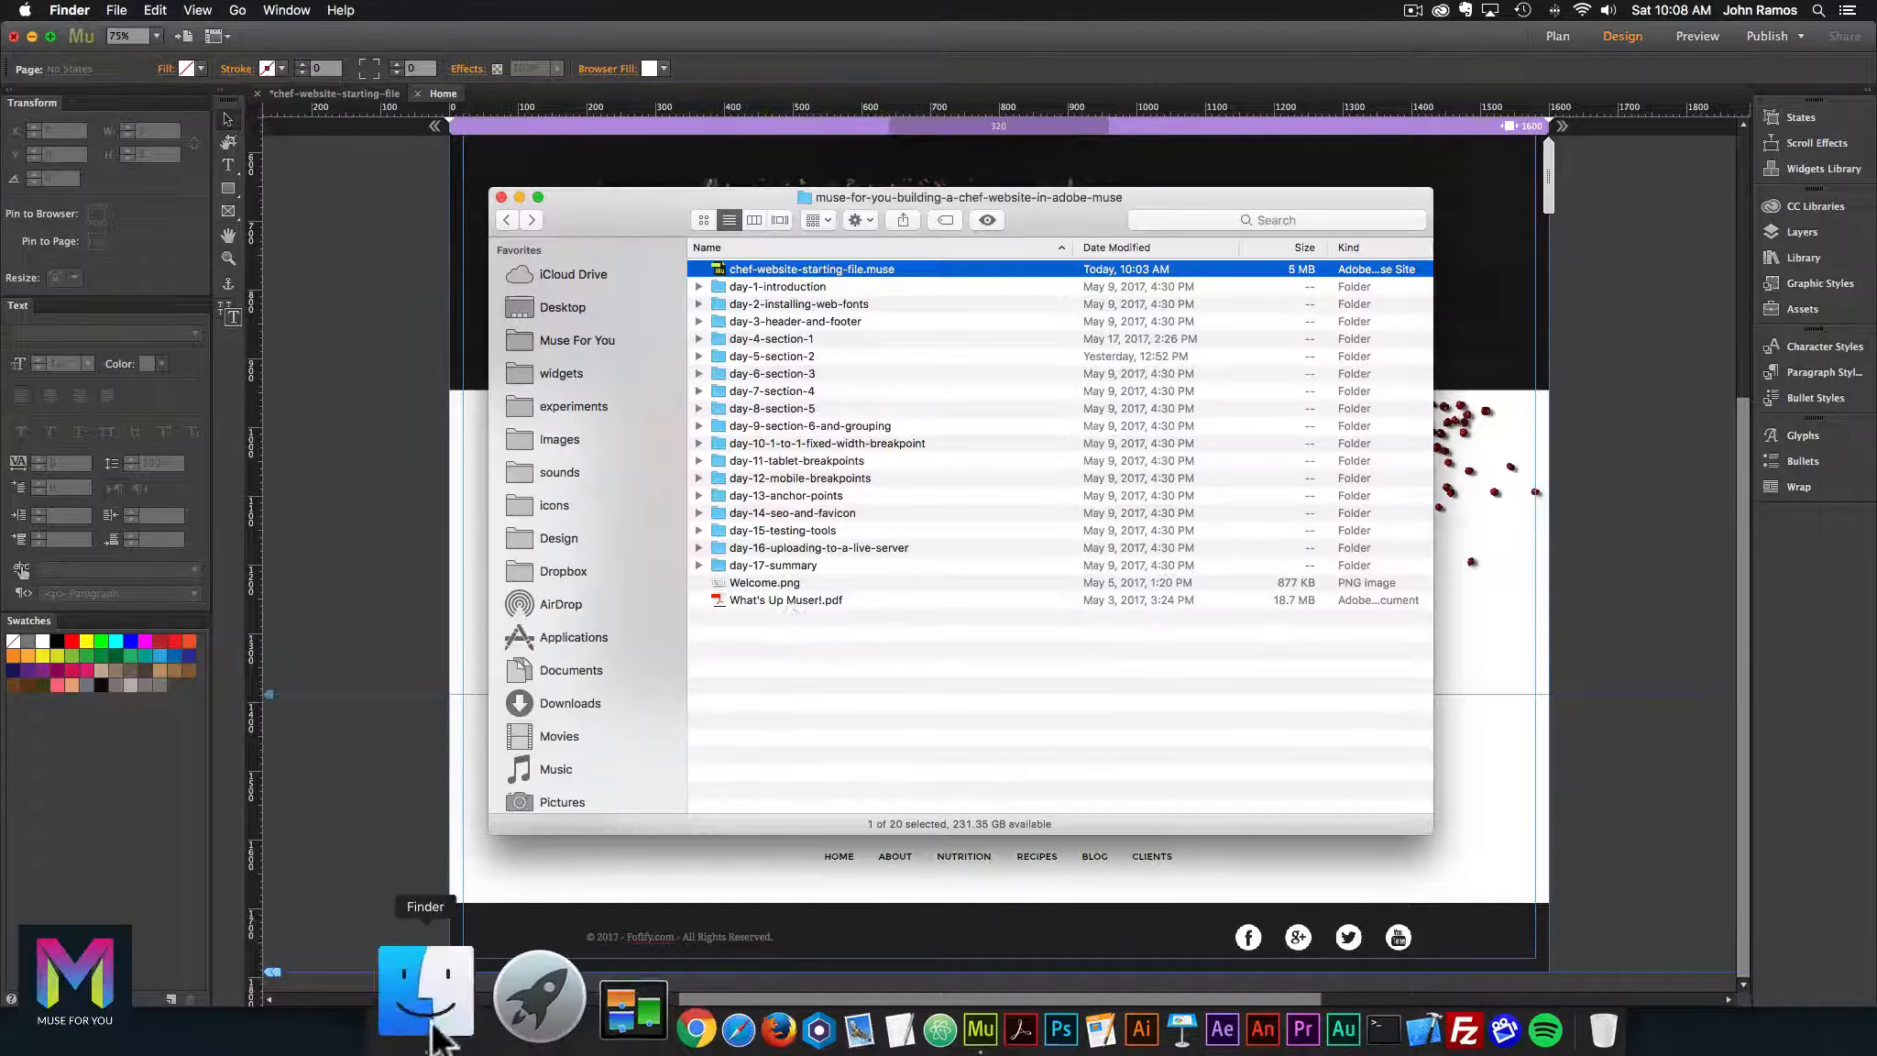
click(758, 356)
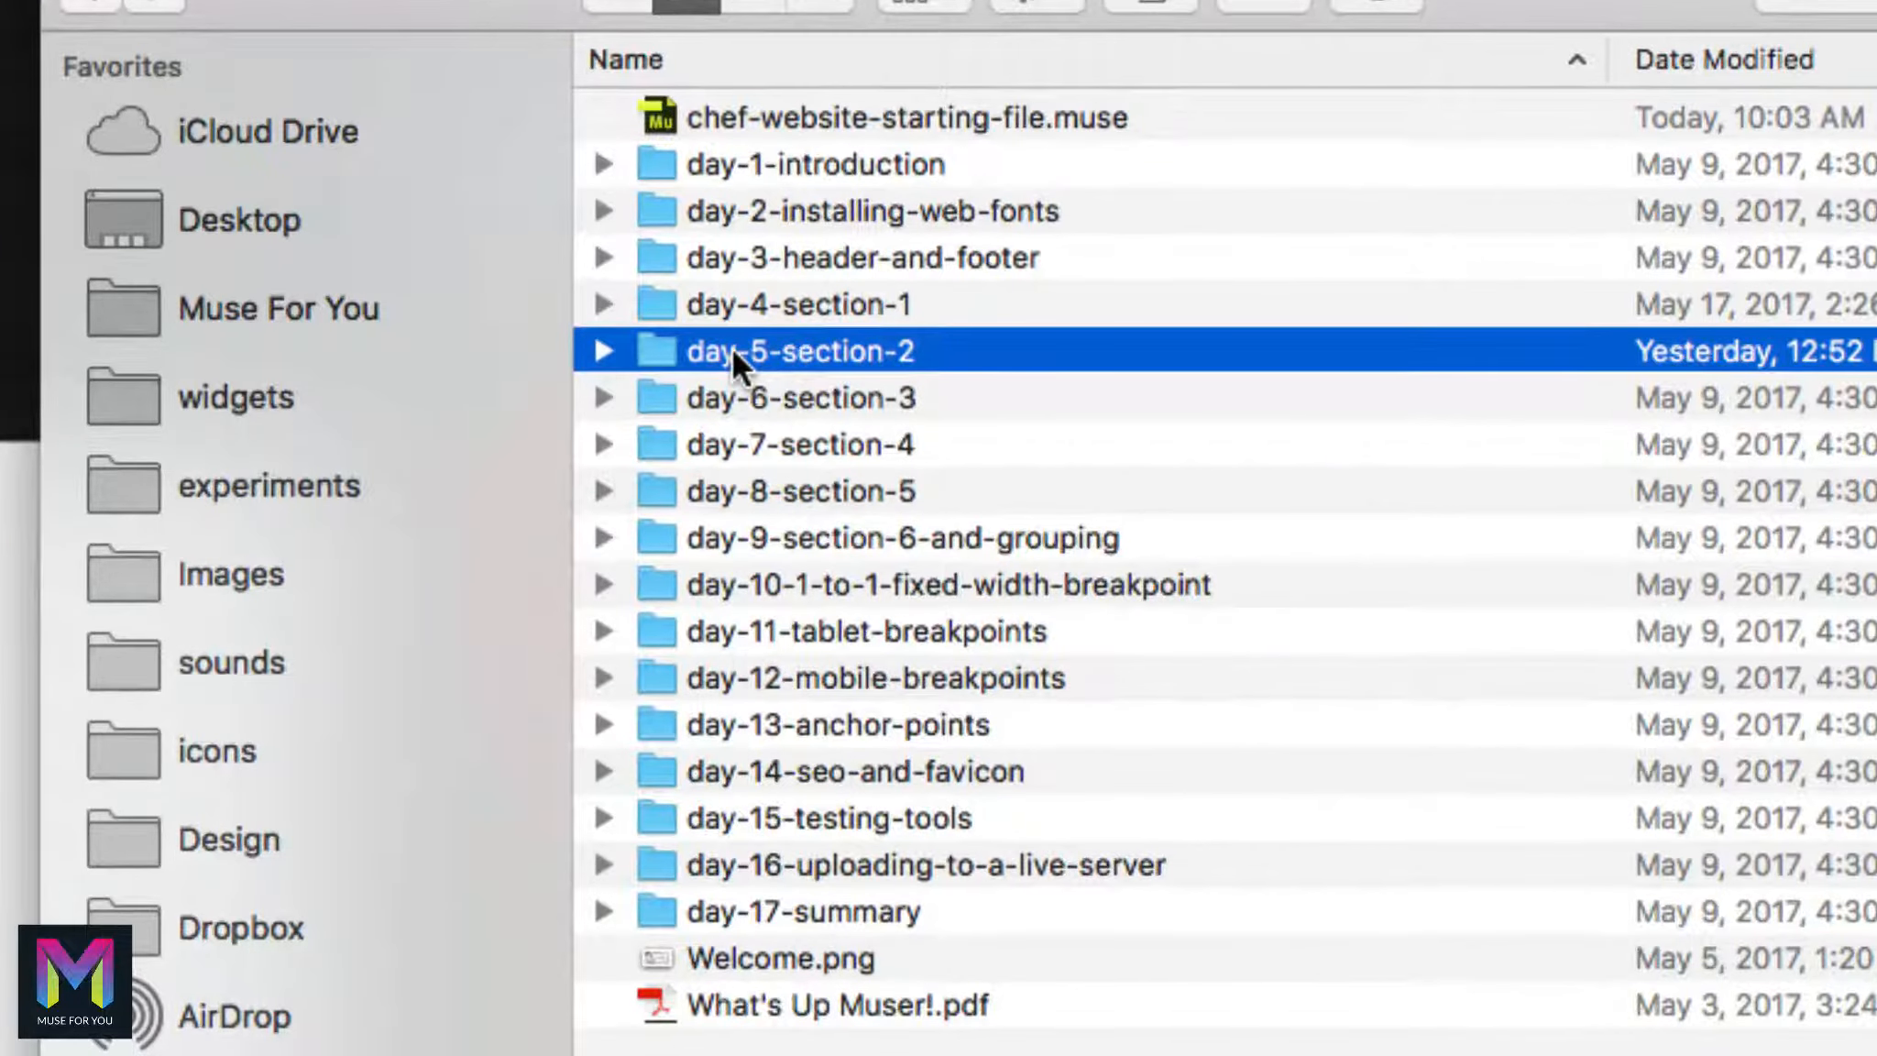
double_click(752, 357)
click(848, 165)
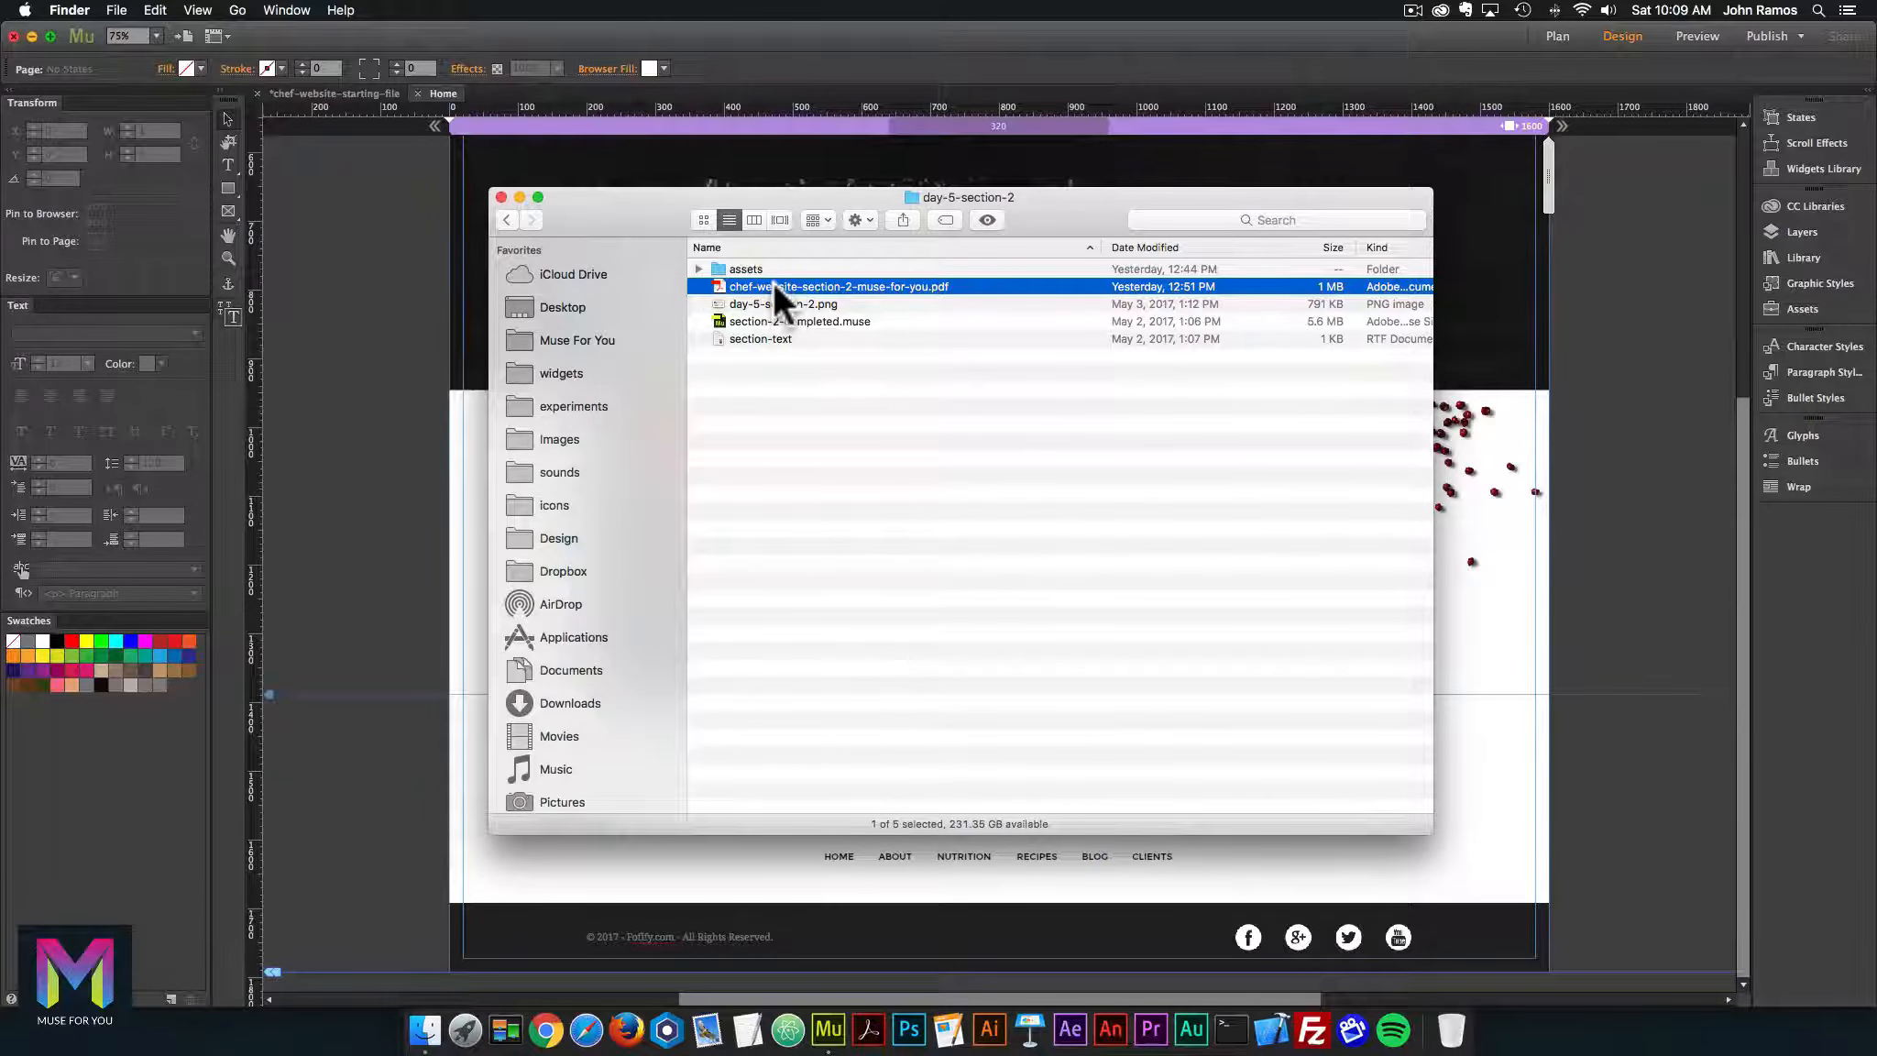
double_click(772, 282)
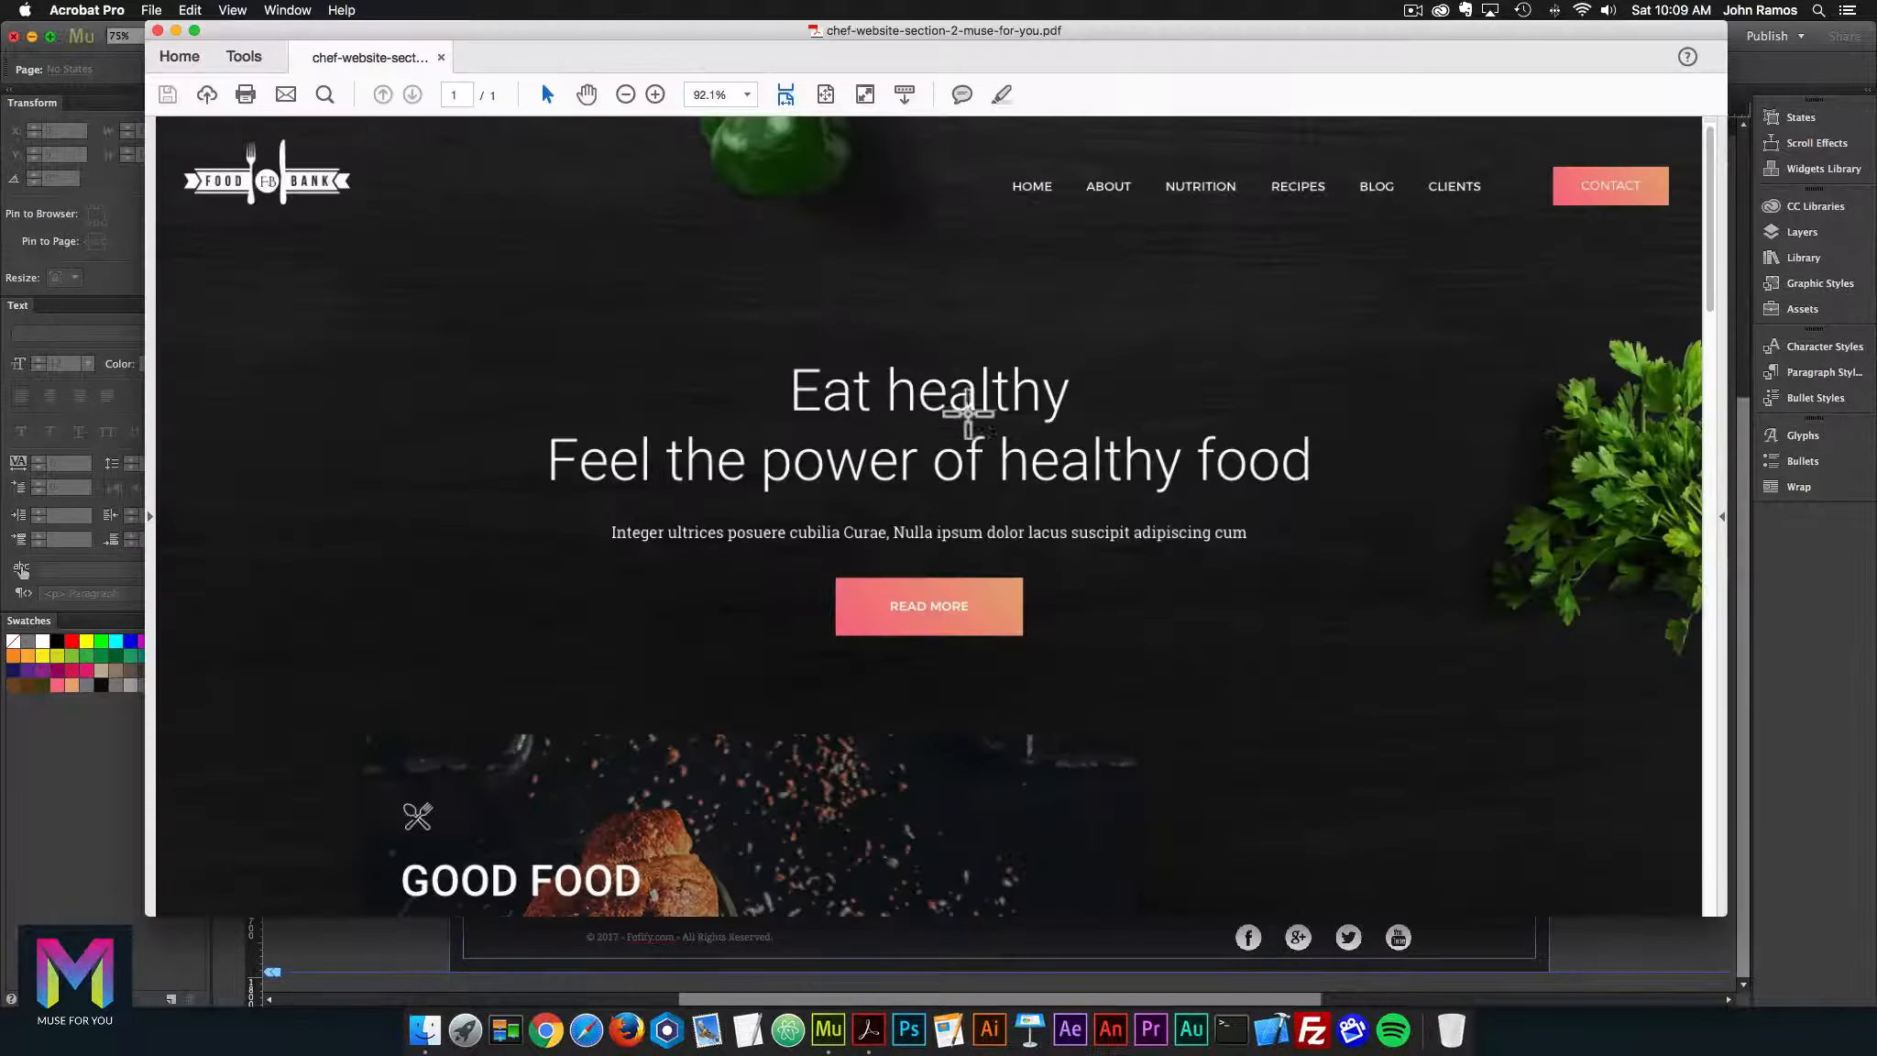
Examine the section 2 layout in the PDF, reading the notes attached to the chilies and tomato images
scroll(967, 408, down, 8)
scroll(968, 412, down, 8)
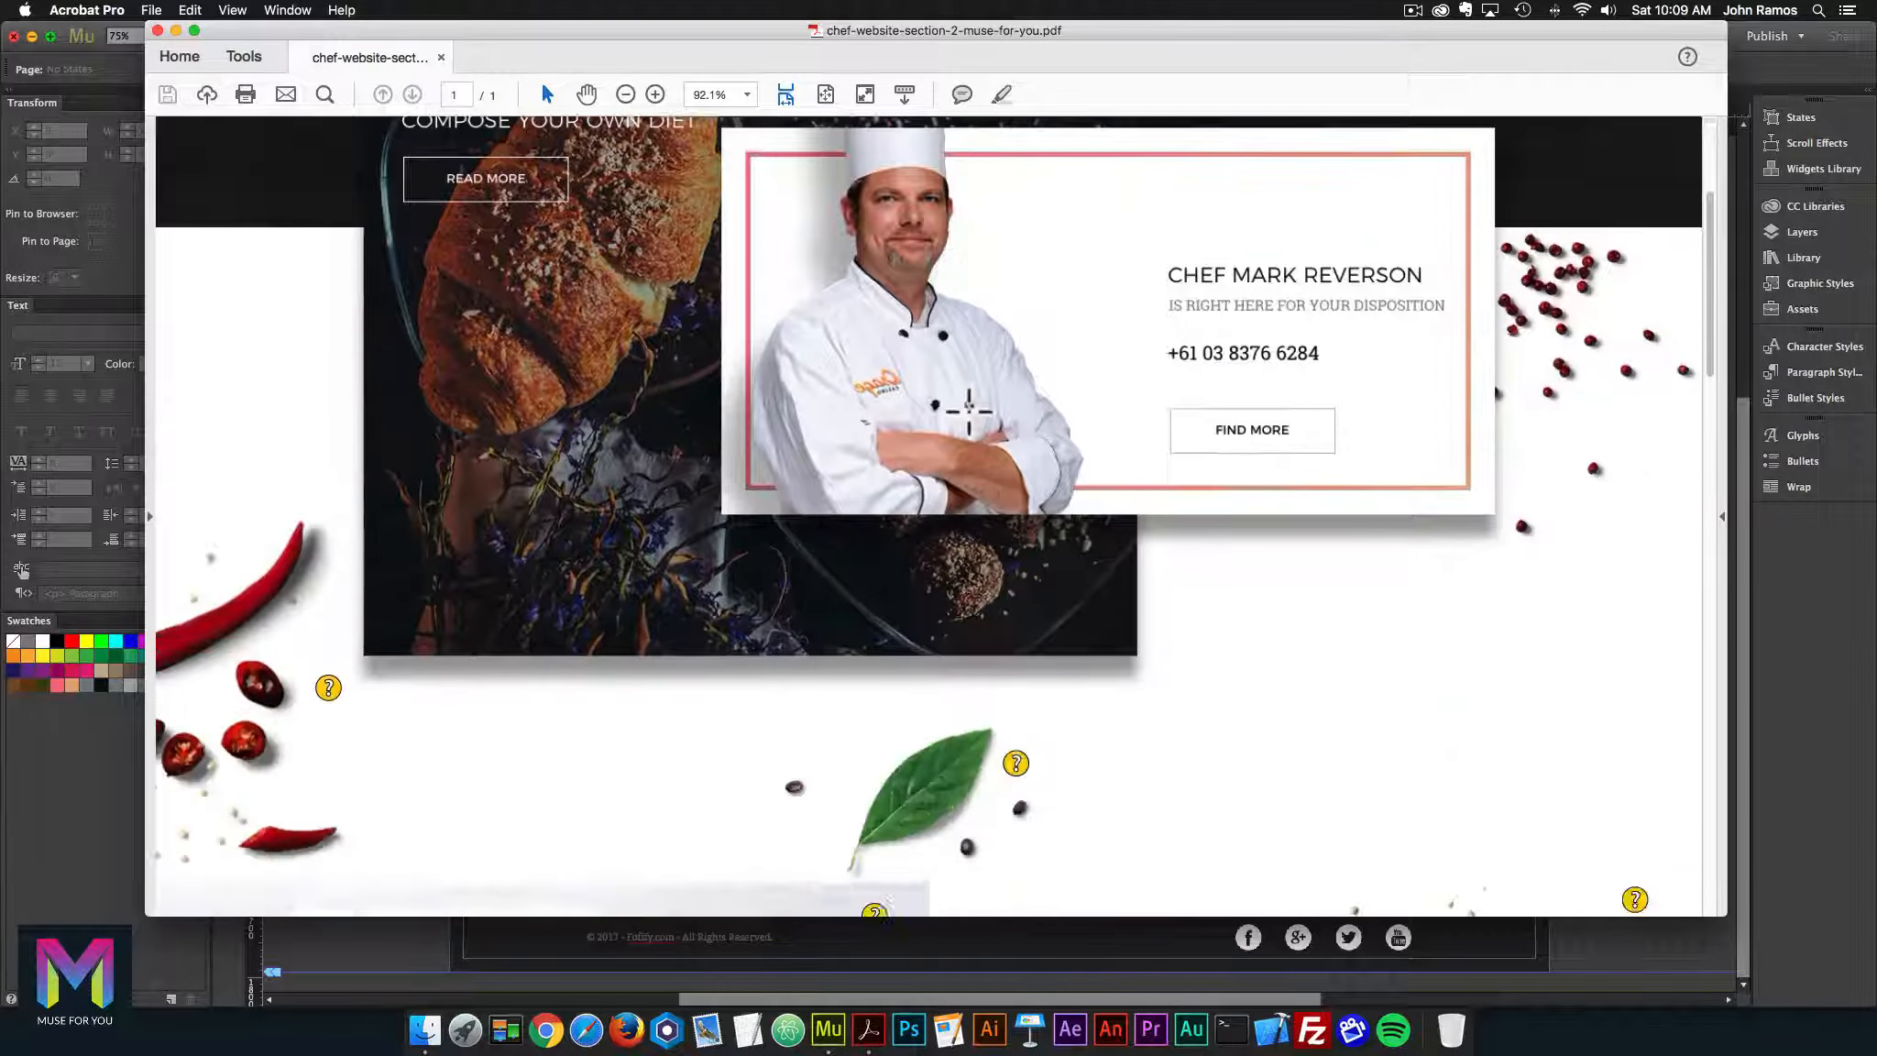
scroll(969, 411, down, 1)
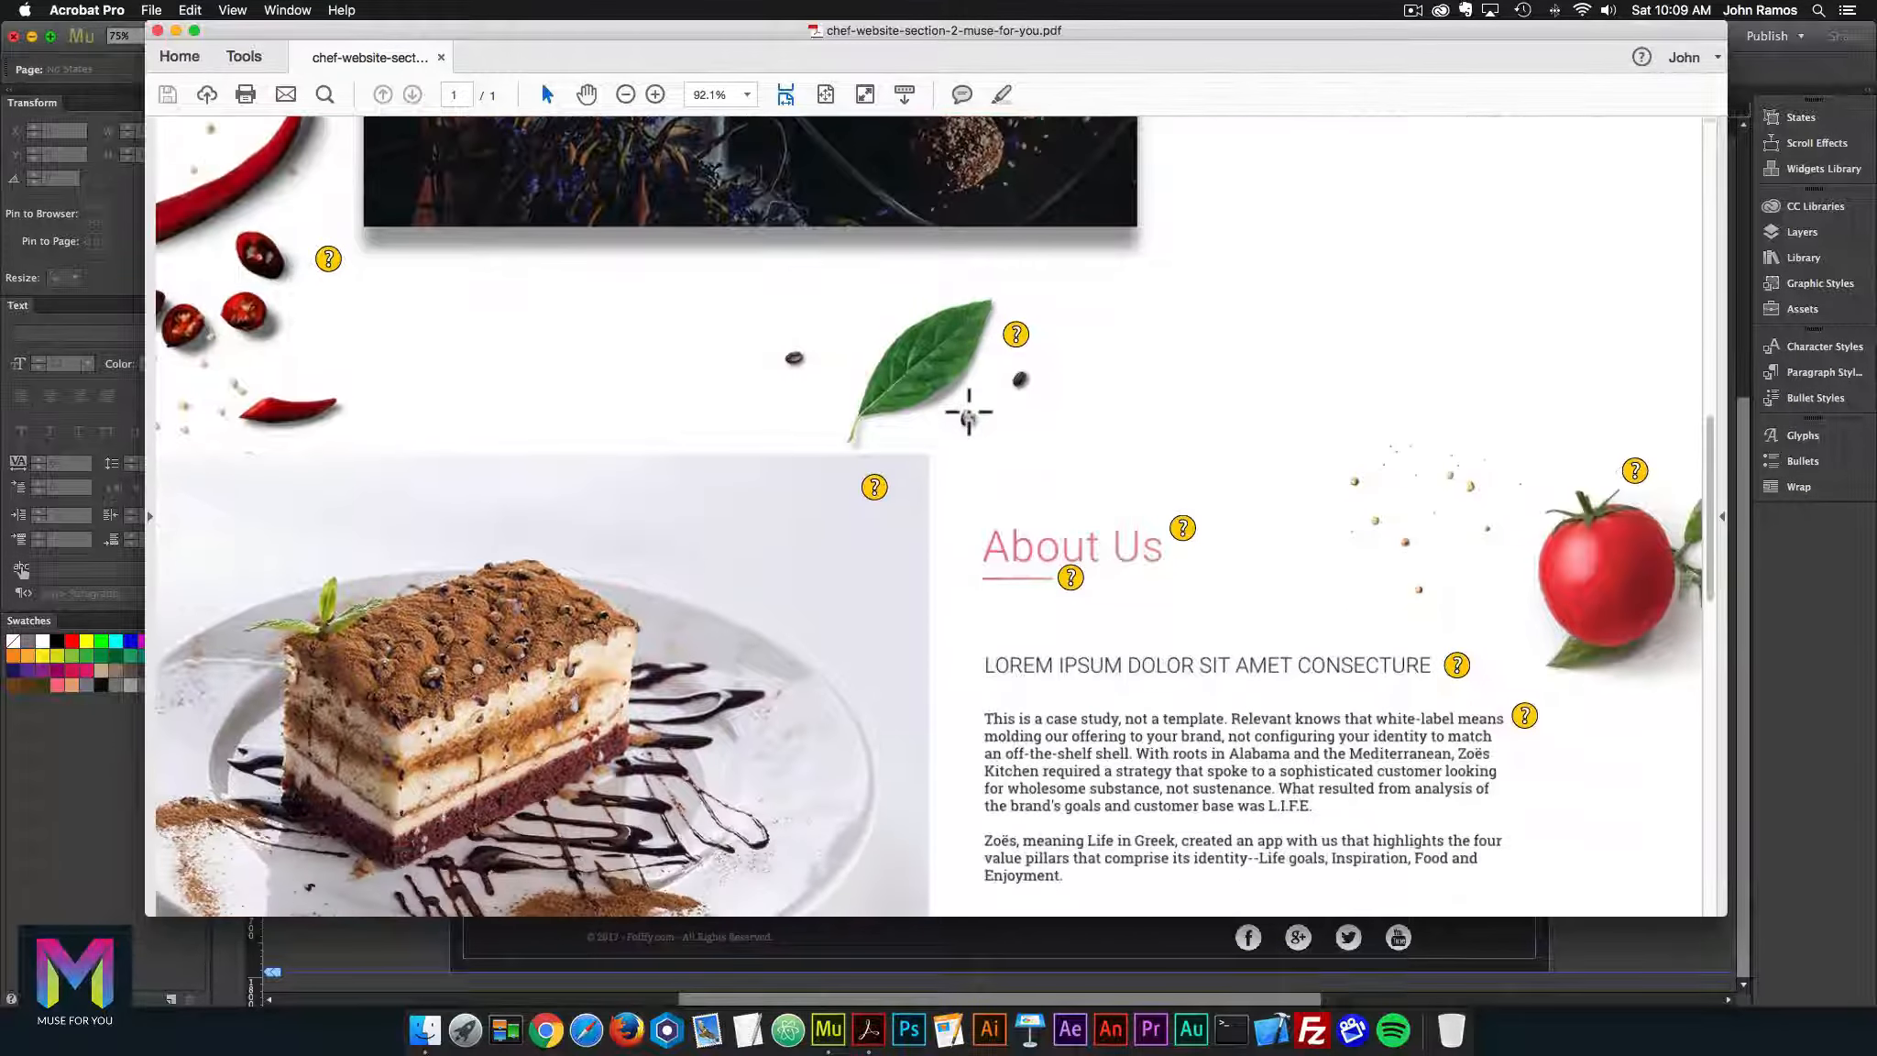
mouse_move(326, 256)
mouse_move(1630, 472)
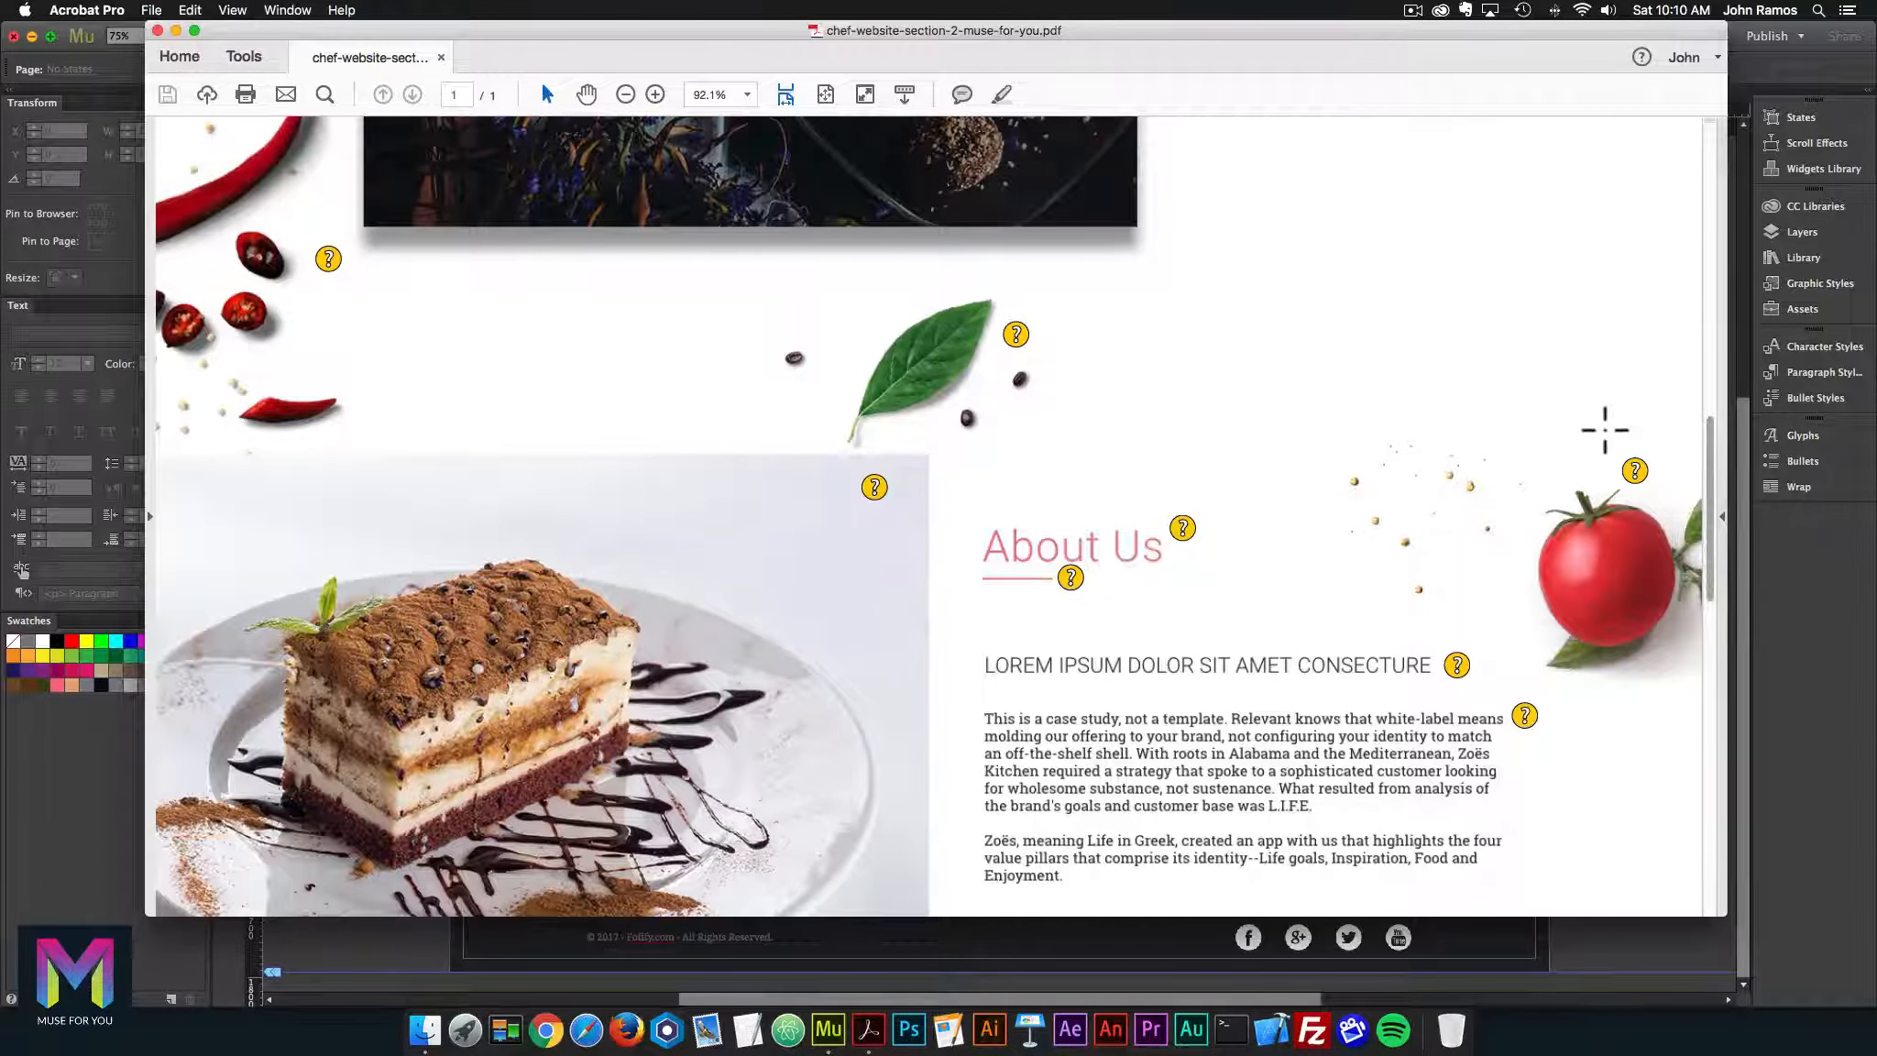
scroll(1605, 424, up, 3)
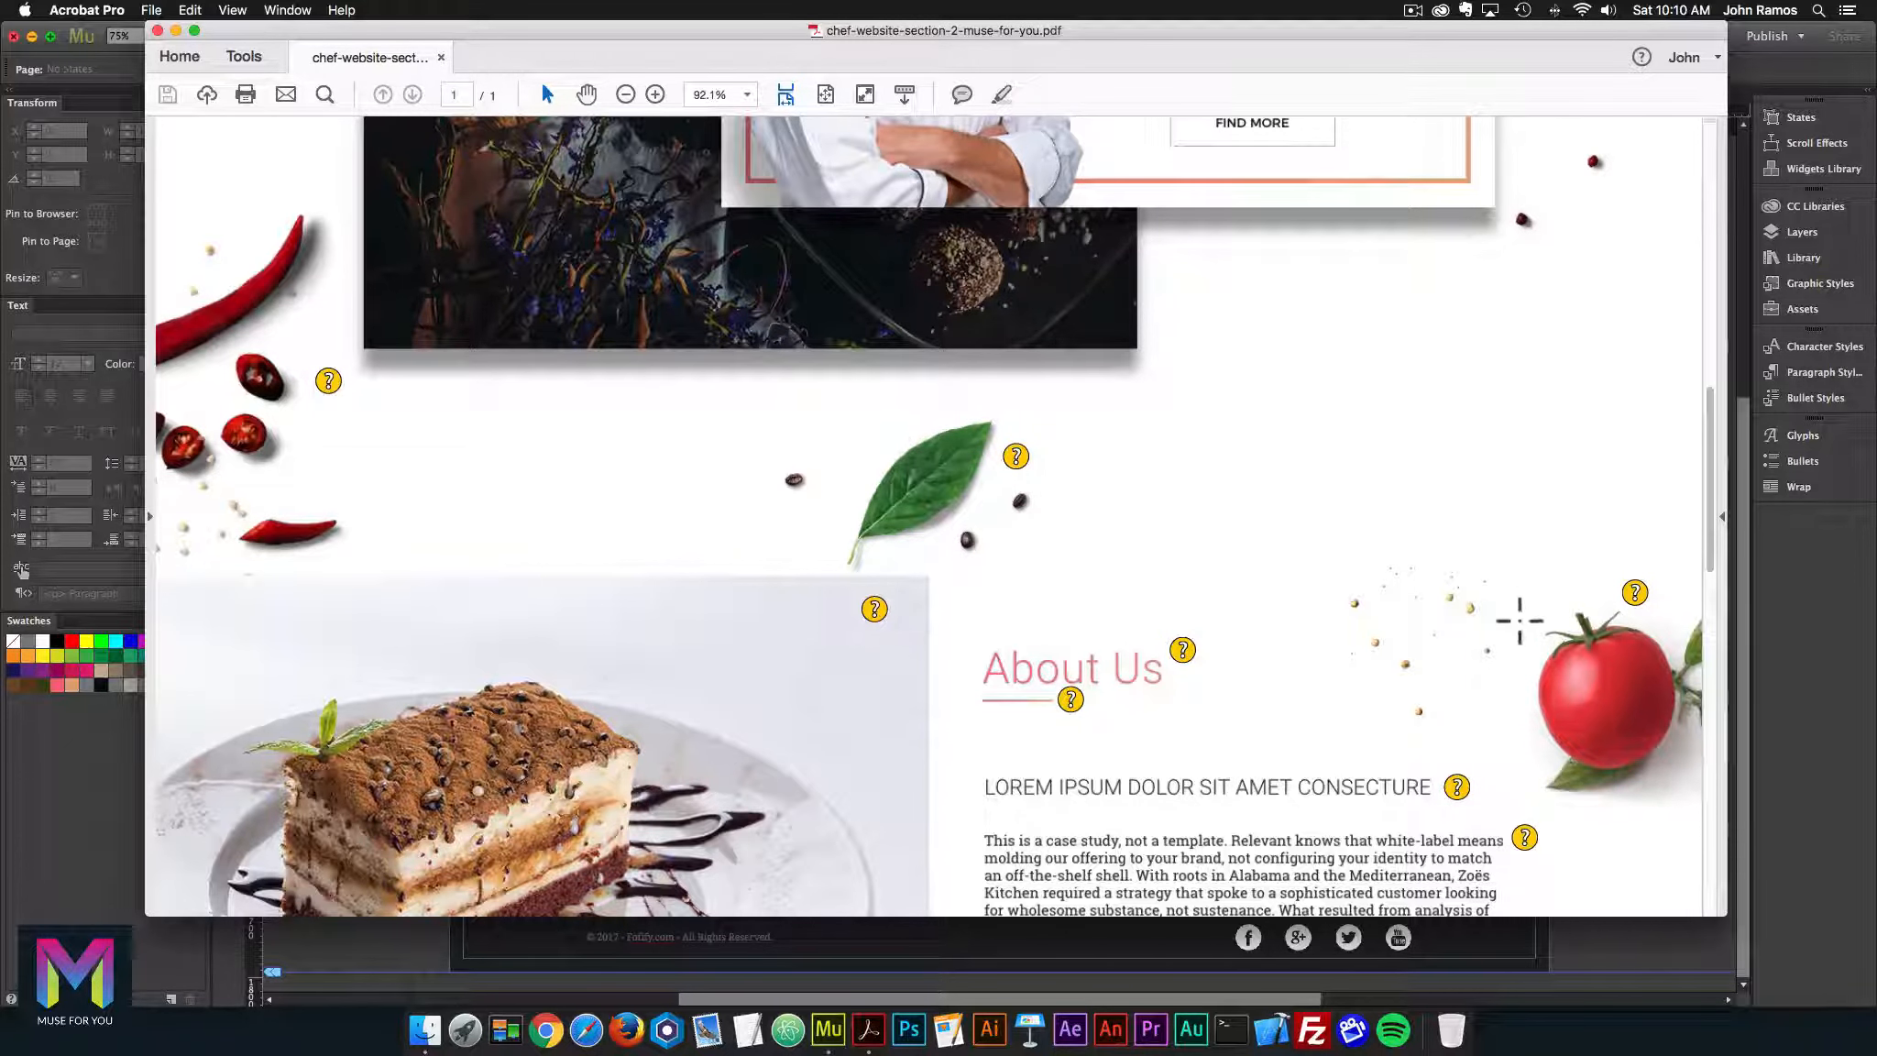
Leave the PDF and open the assets folder inside day-5-section-2 in Finder
click(1809, 655)
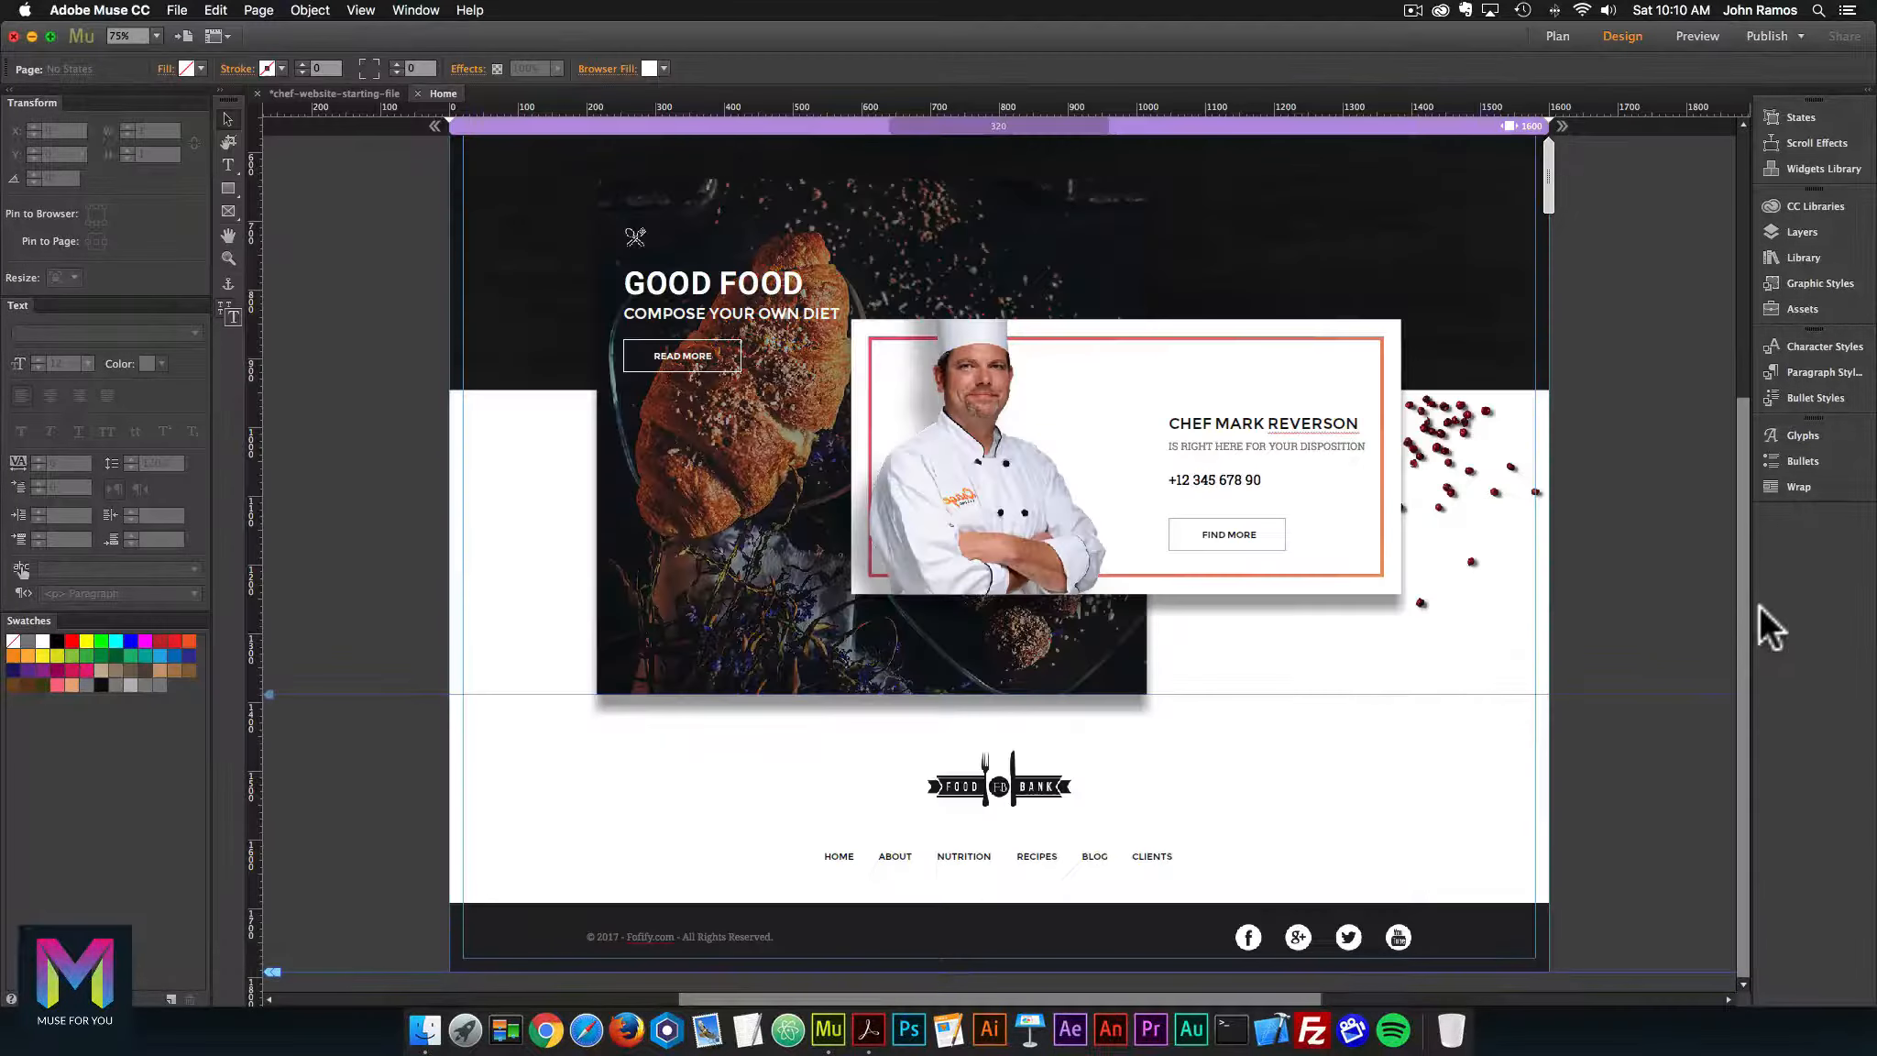
click(422, 1008)
click(738, 267)
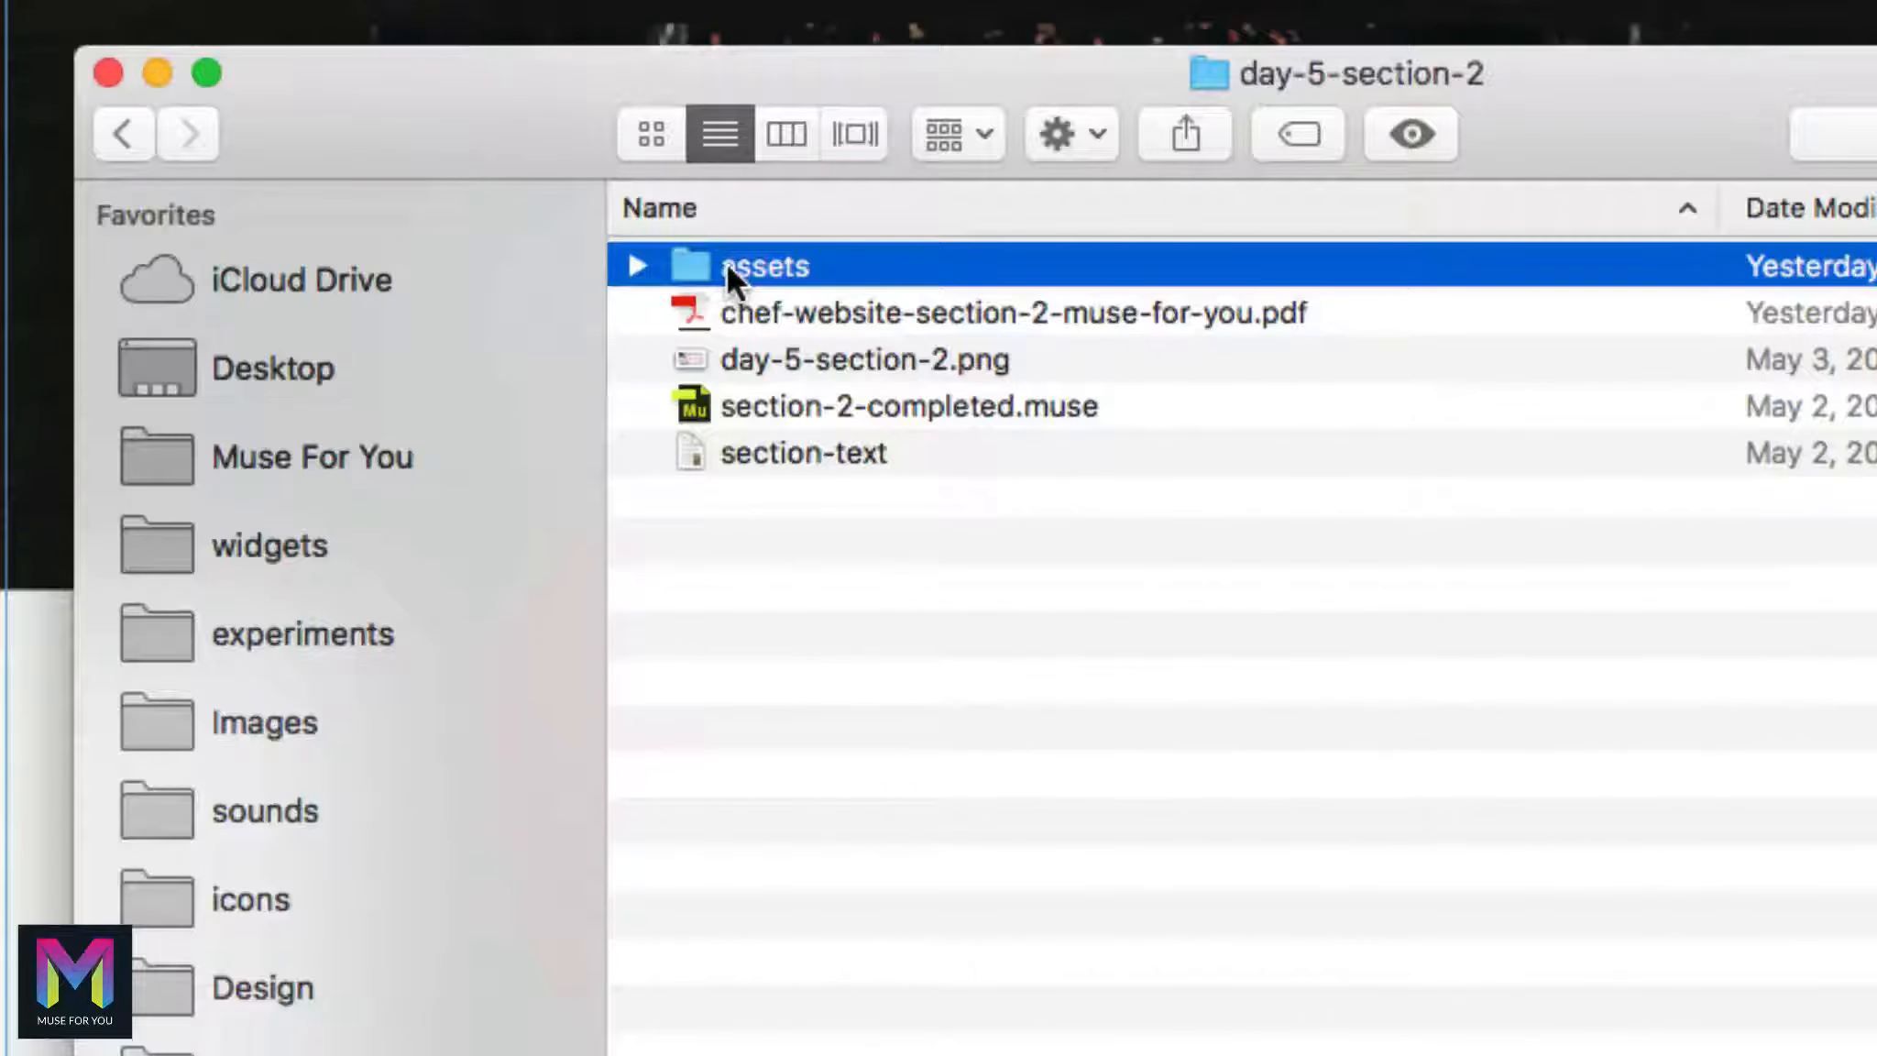
double_click(734, 268)
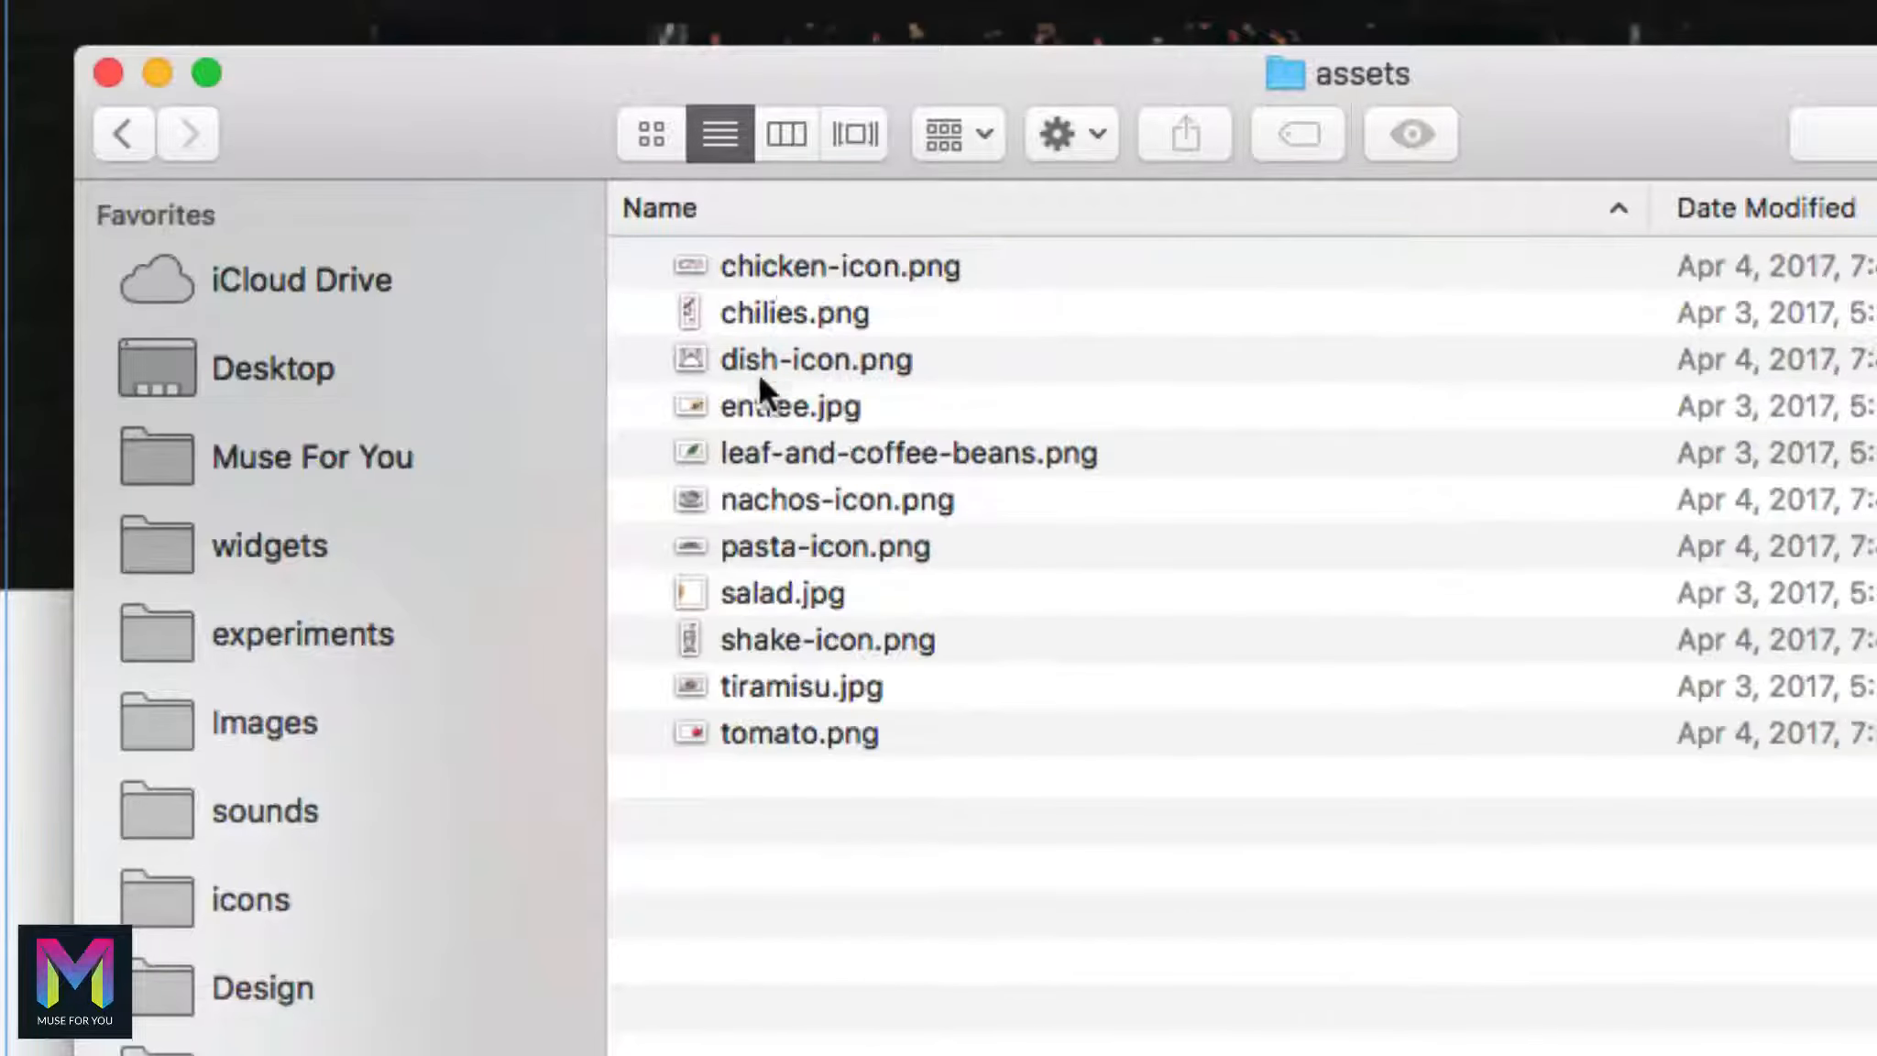
Place chilies.png from the assets folder on the Home page and position it at X 0, Y 1241
click(753, 312)
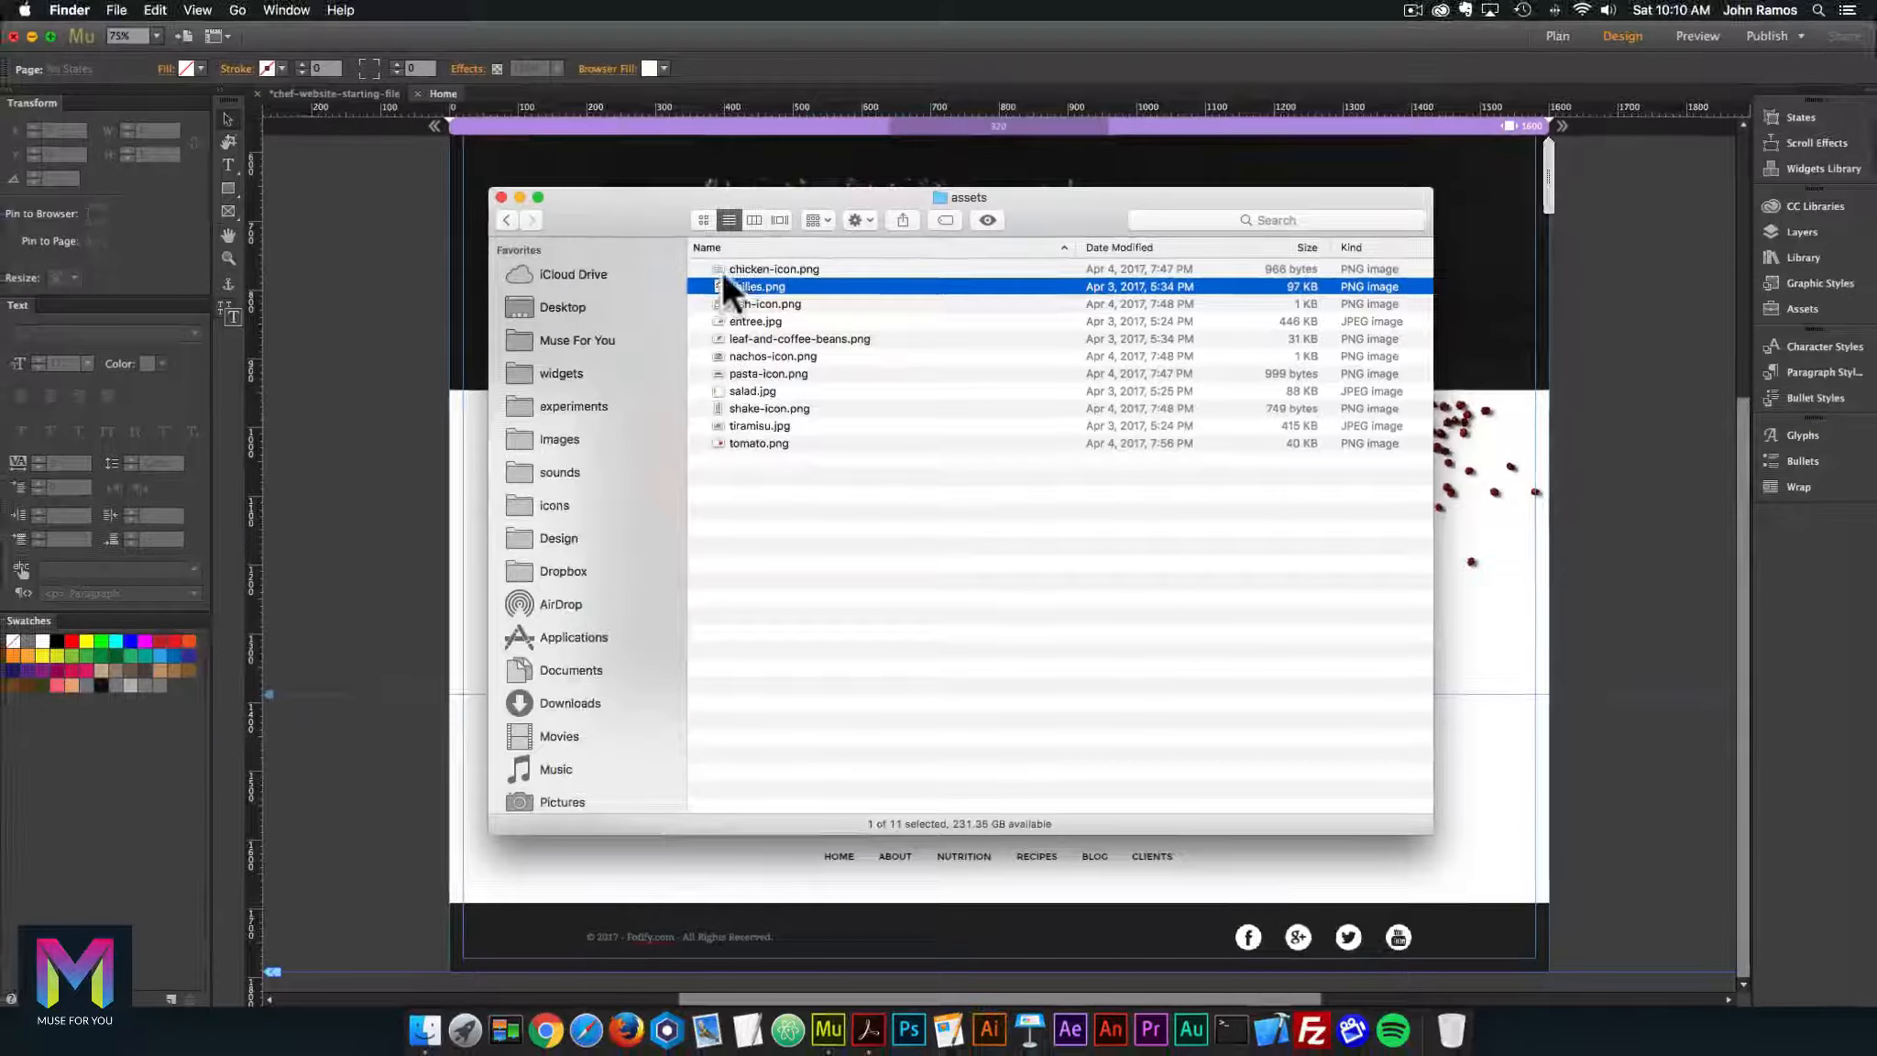
drag(474, 130, 1340, 336)
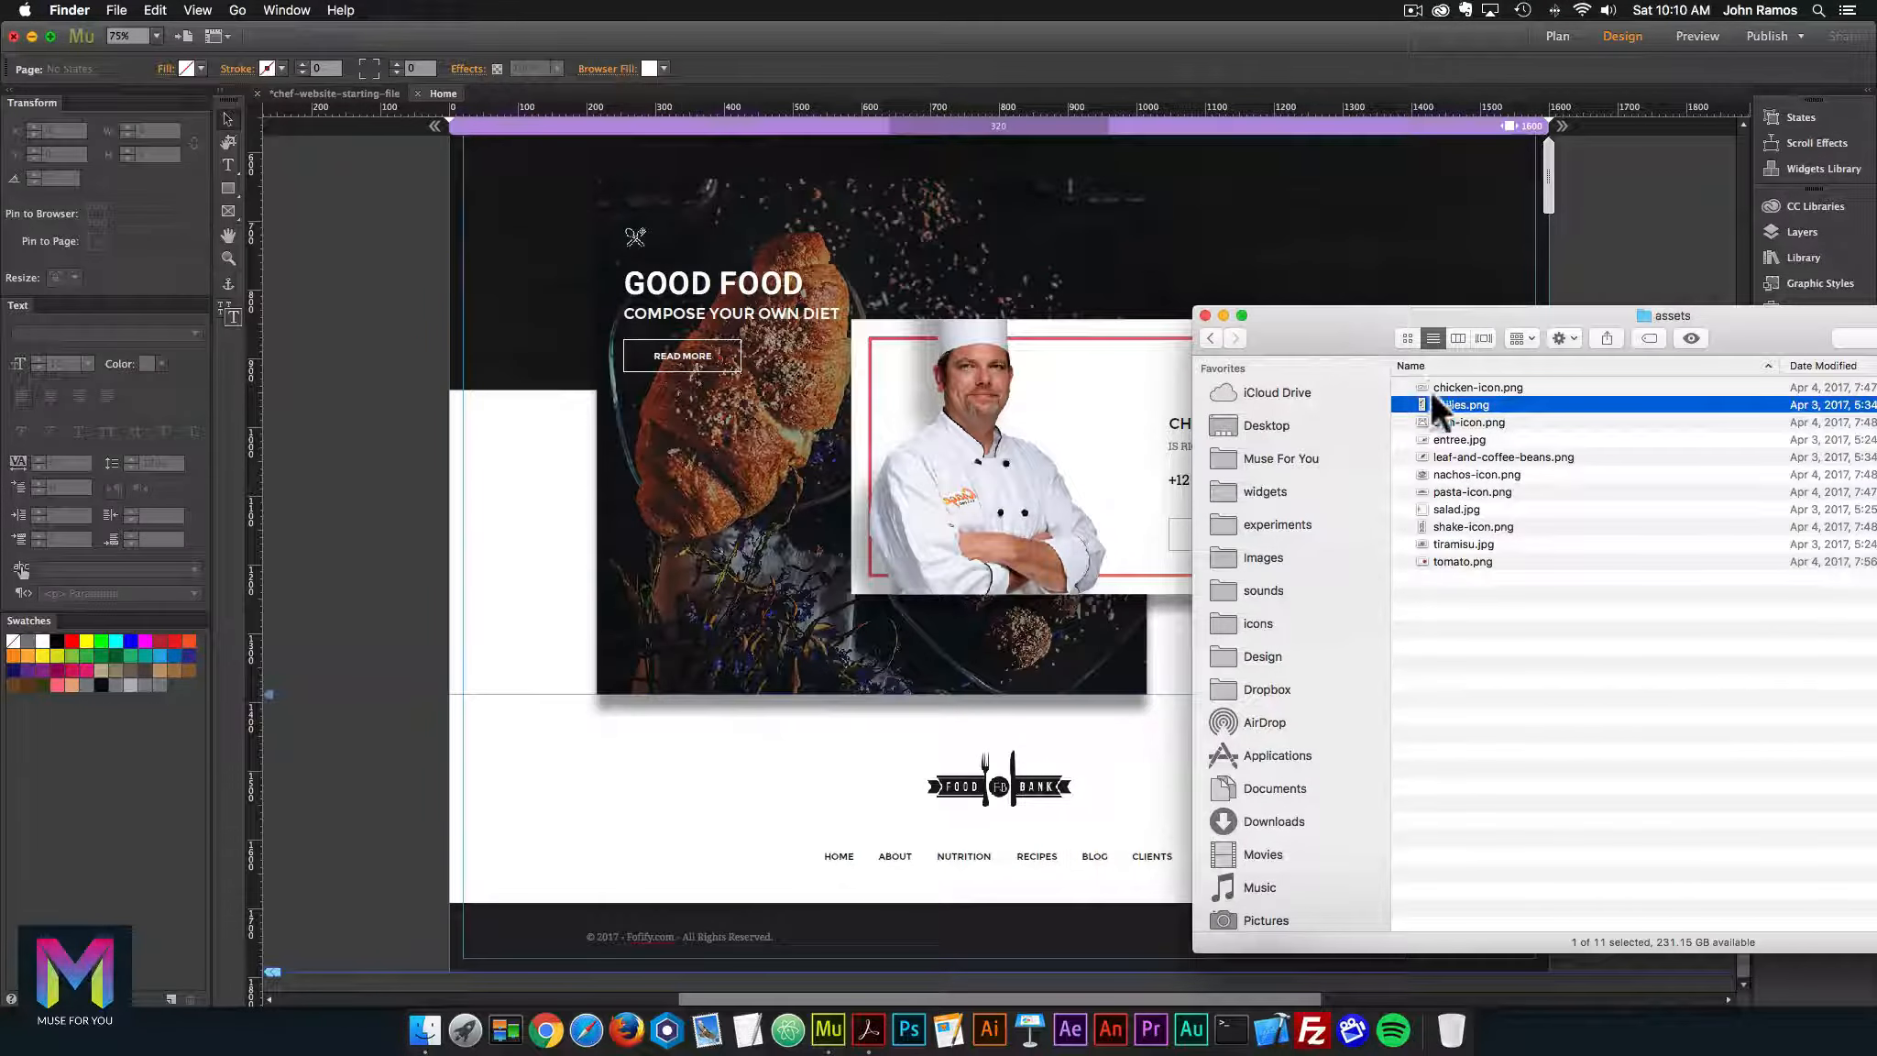
drag(1434, 404, 327, 241)
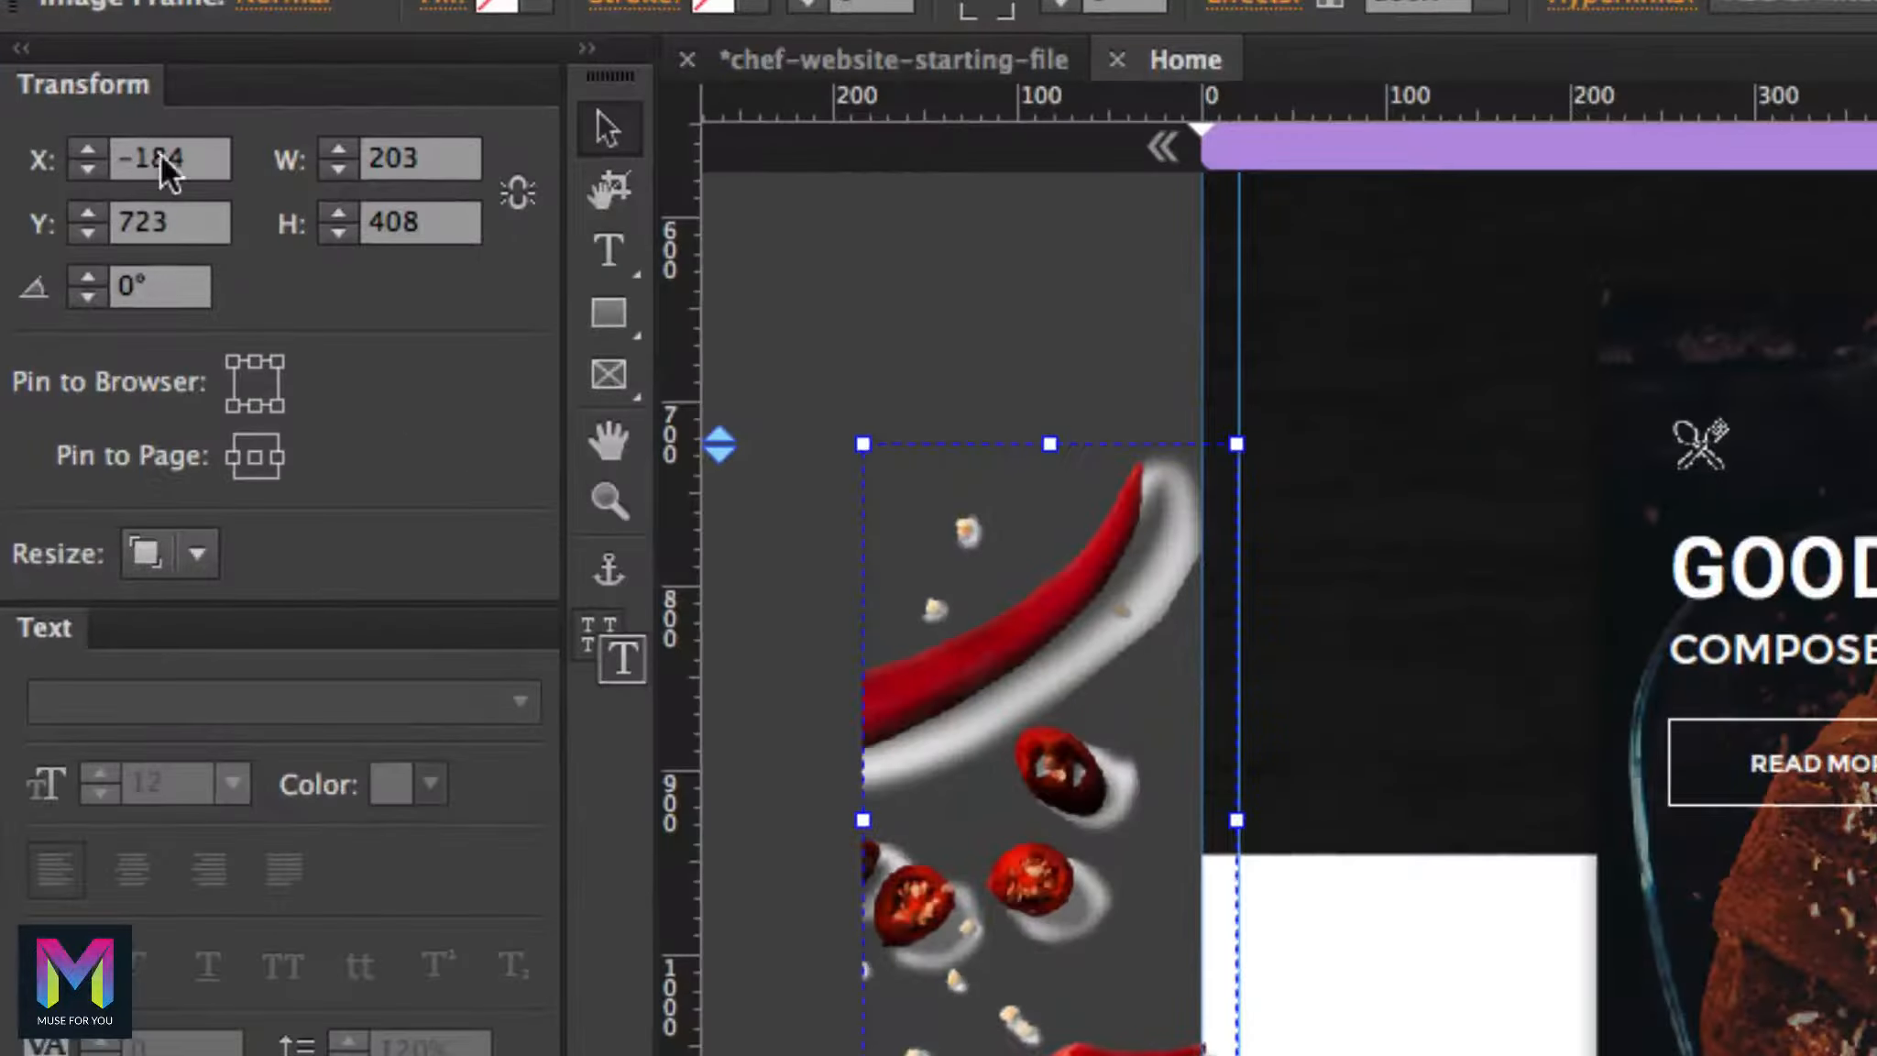
click(71, 129)
text(0)
drag(169, 222, 84, 201)
text(1241)
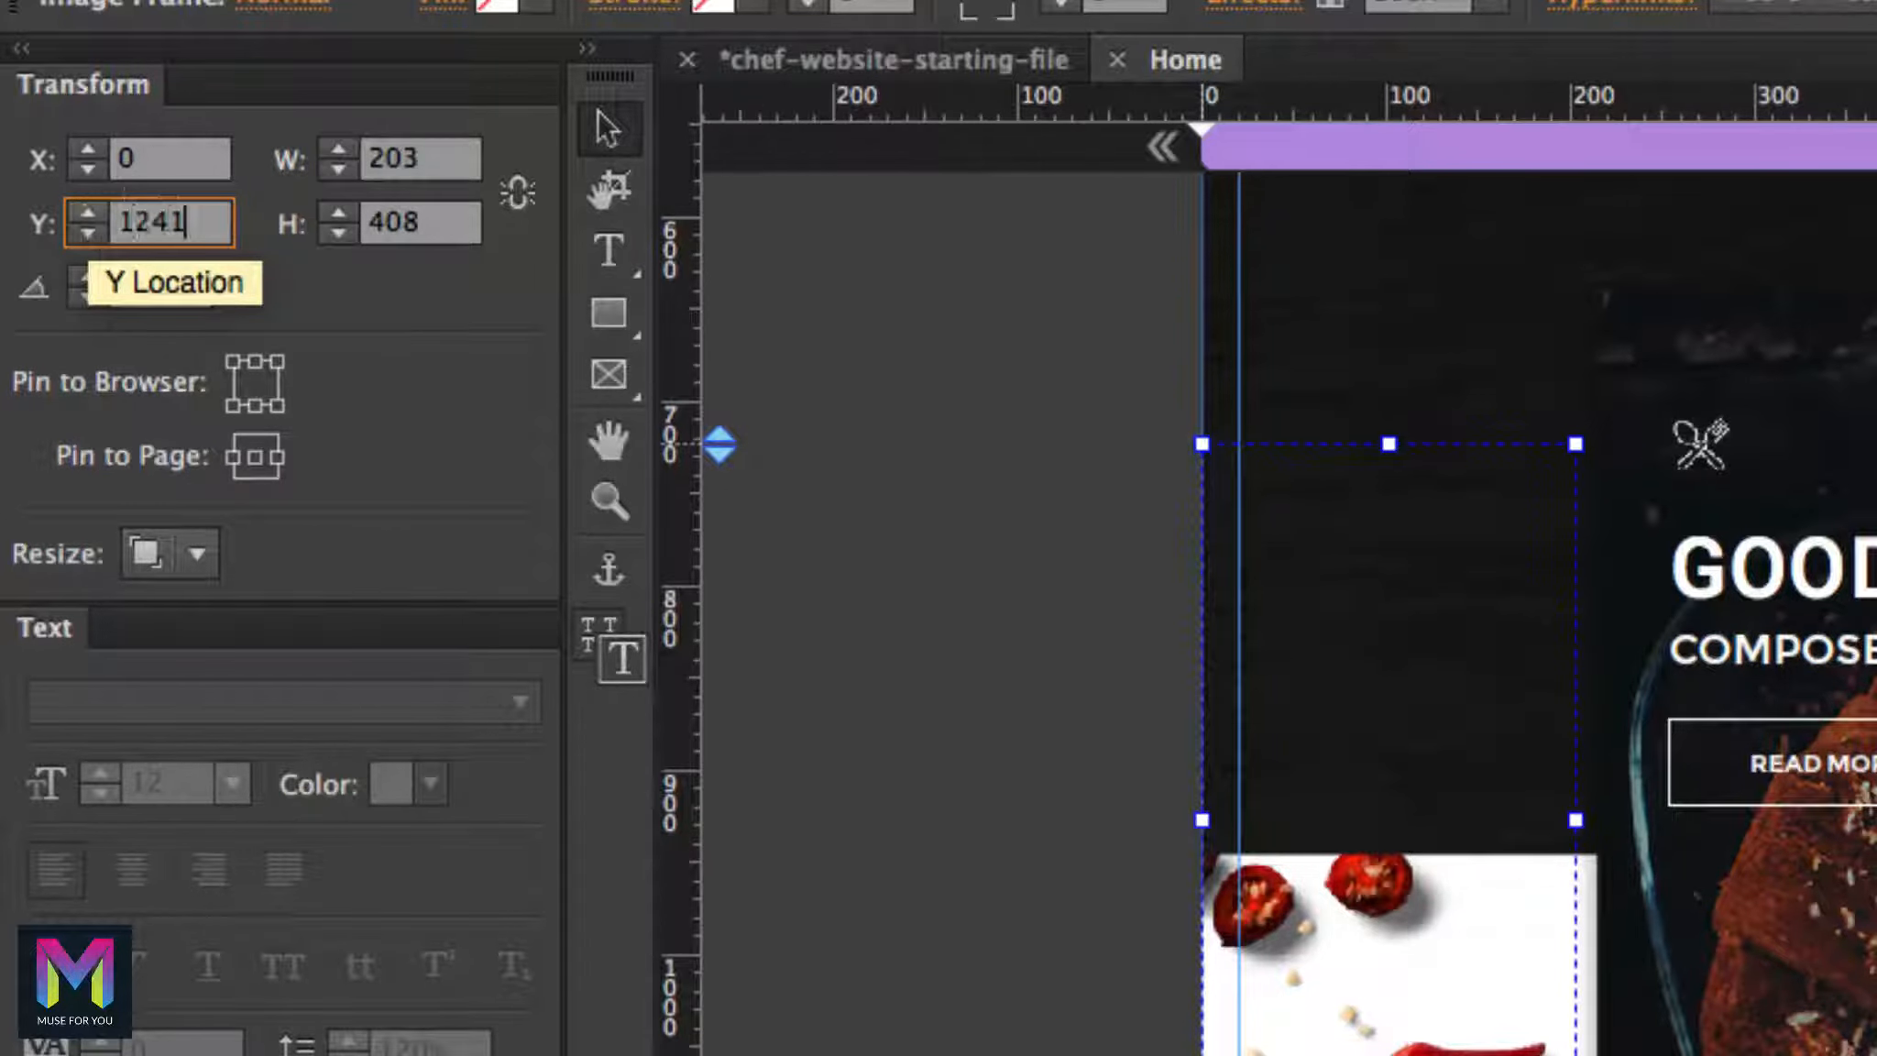
click(441, 156)
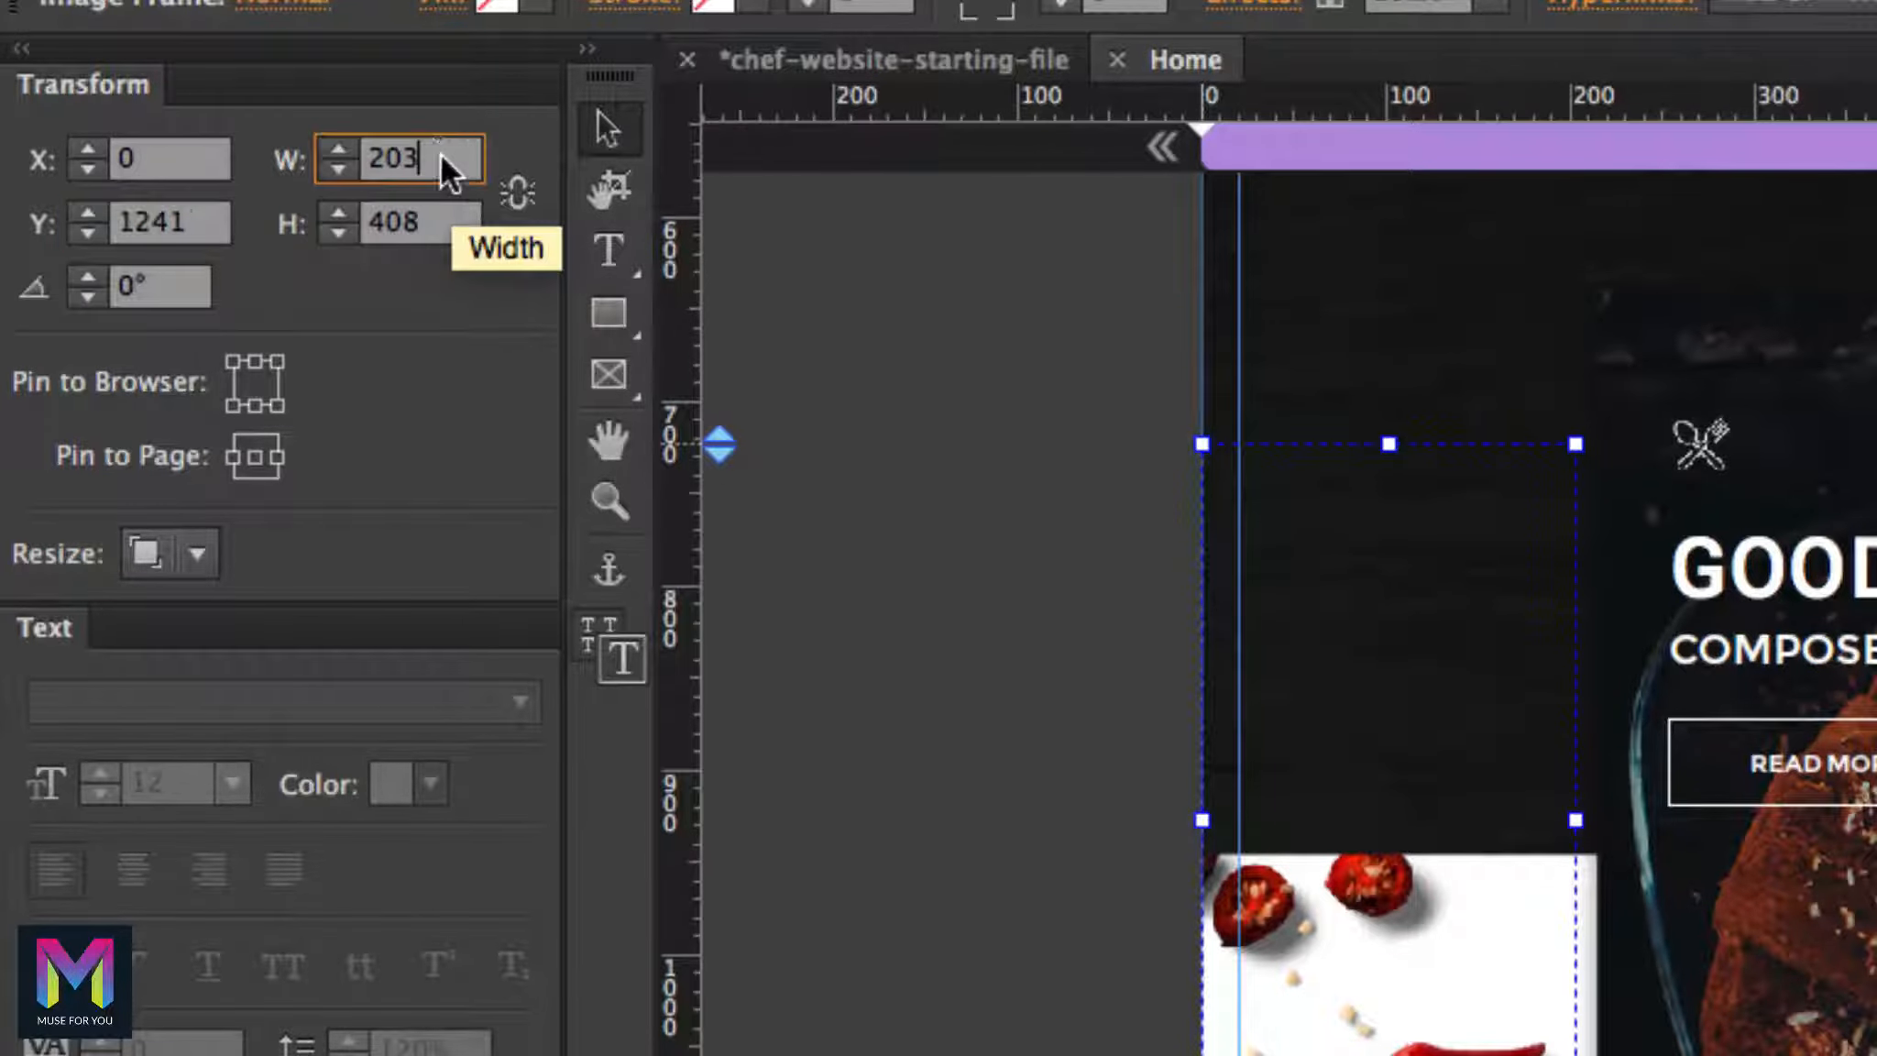
click(437, 230)
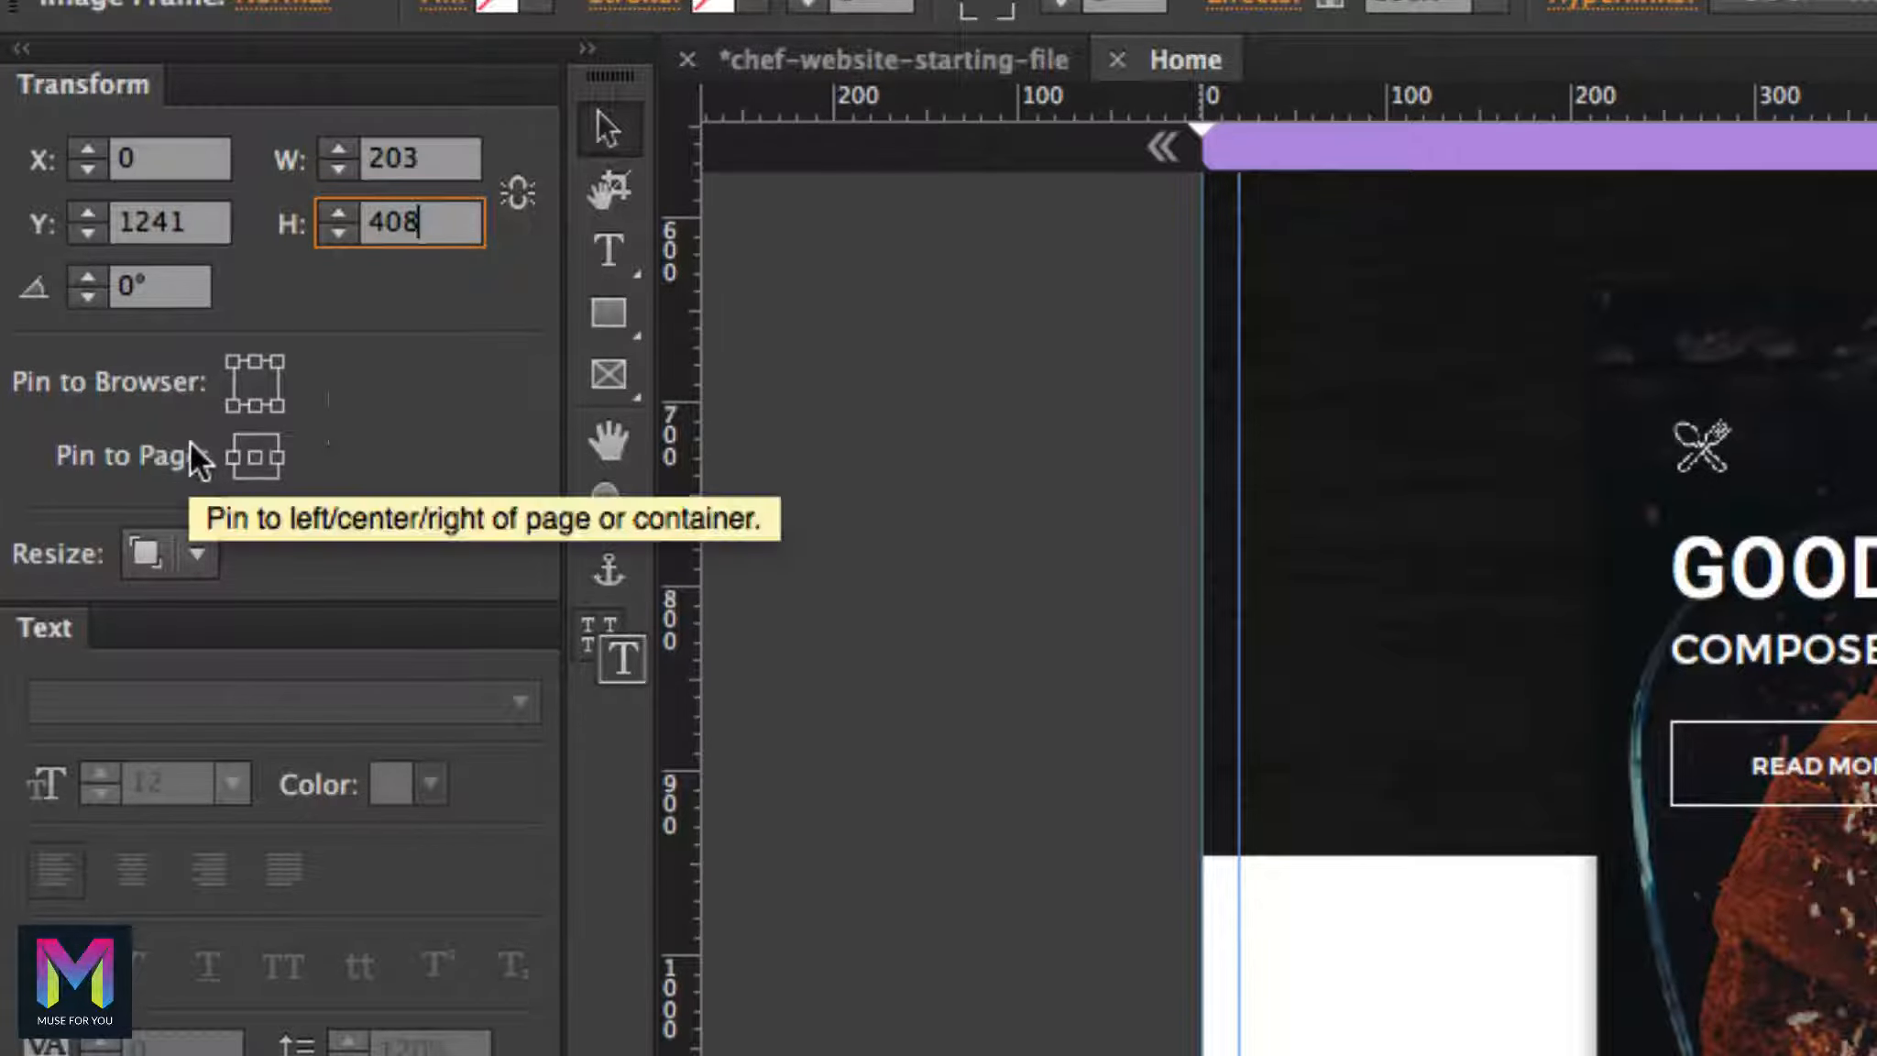
Pin the chilies image to the left of the page and set its resize behaviour to None
click(232, 455)
click(190, 545)
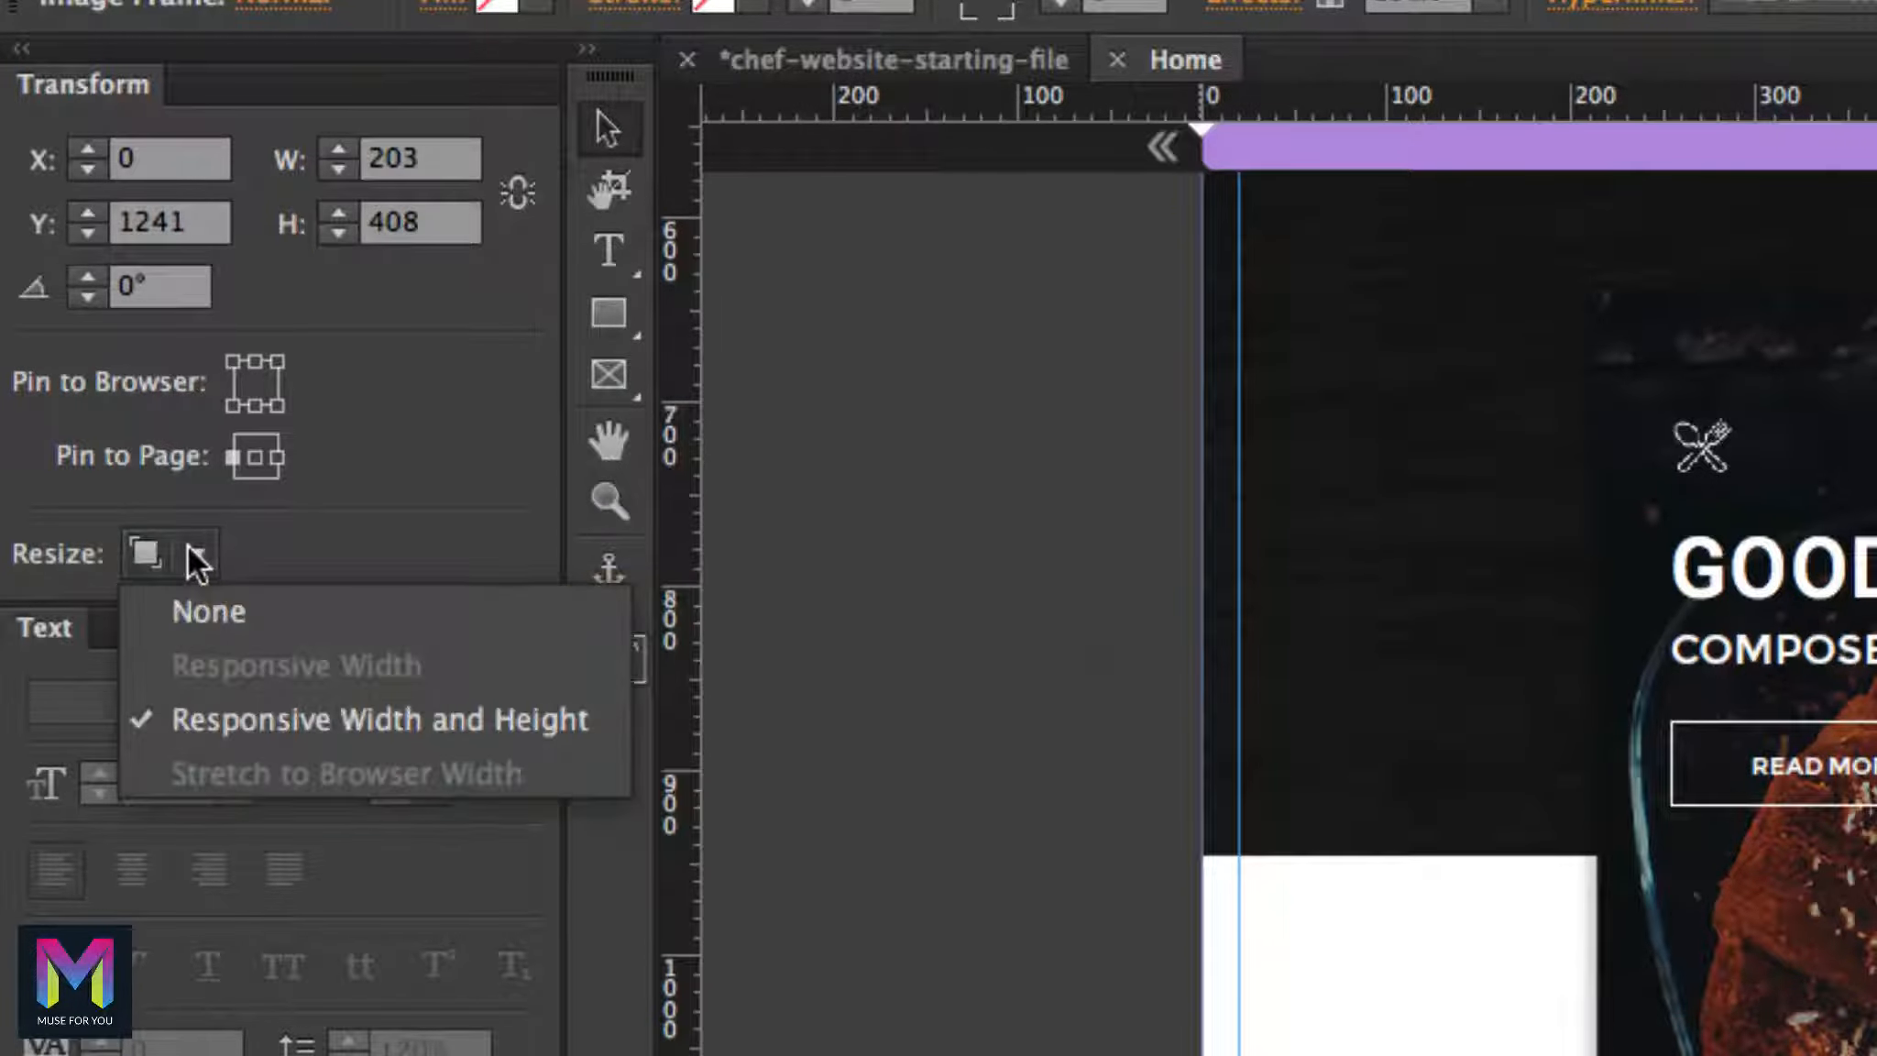
click(197, 599)
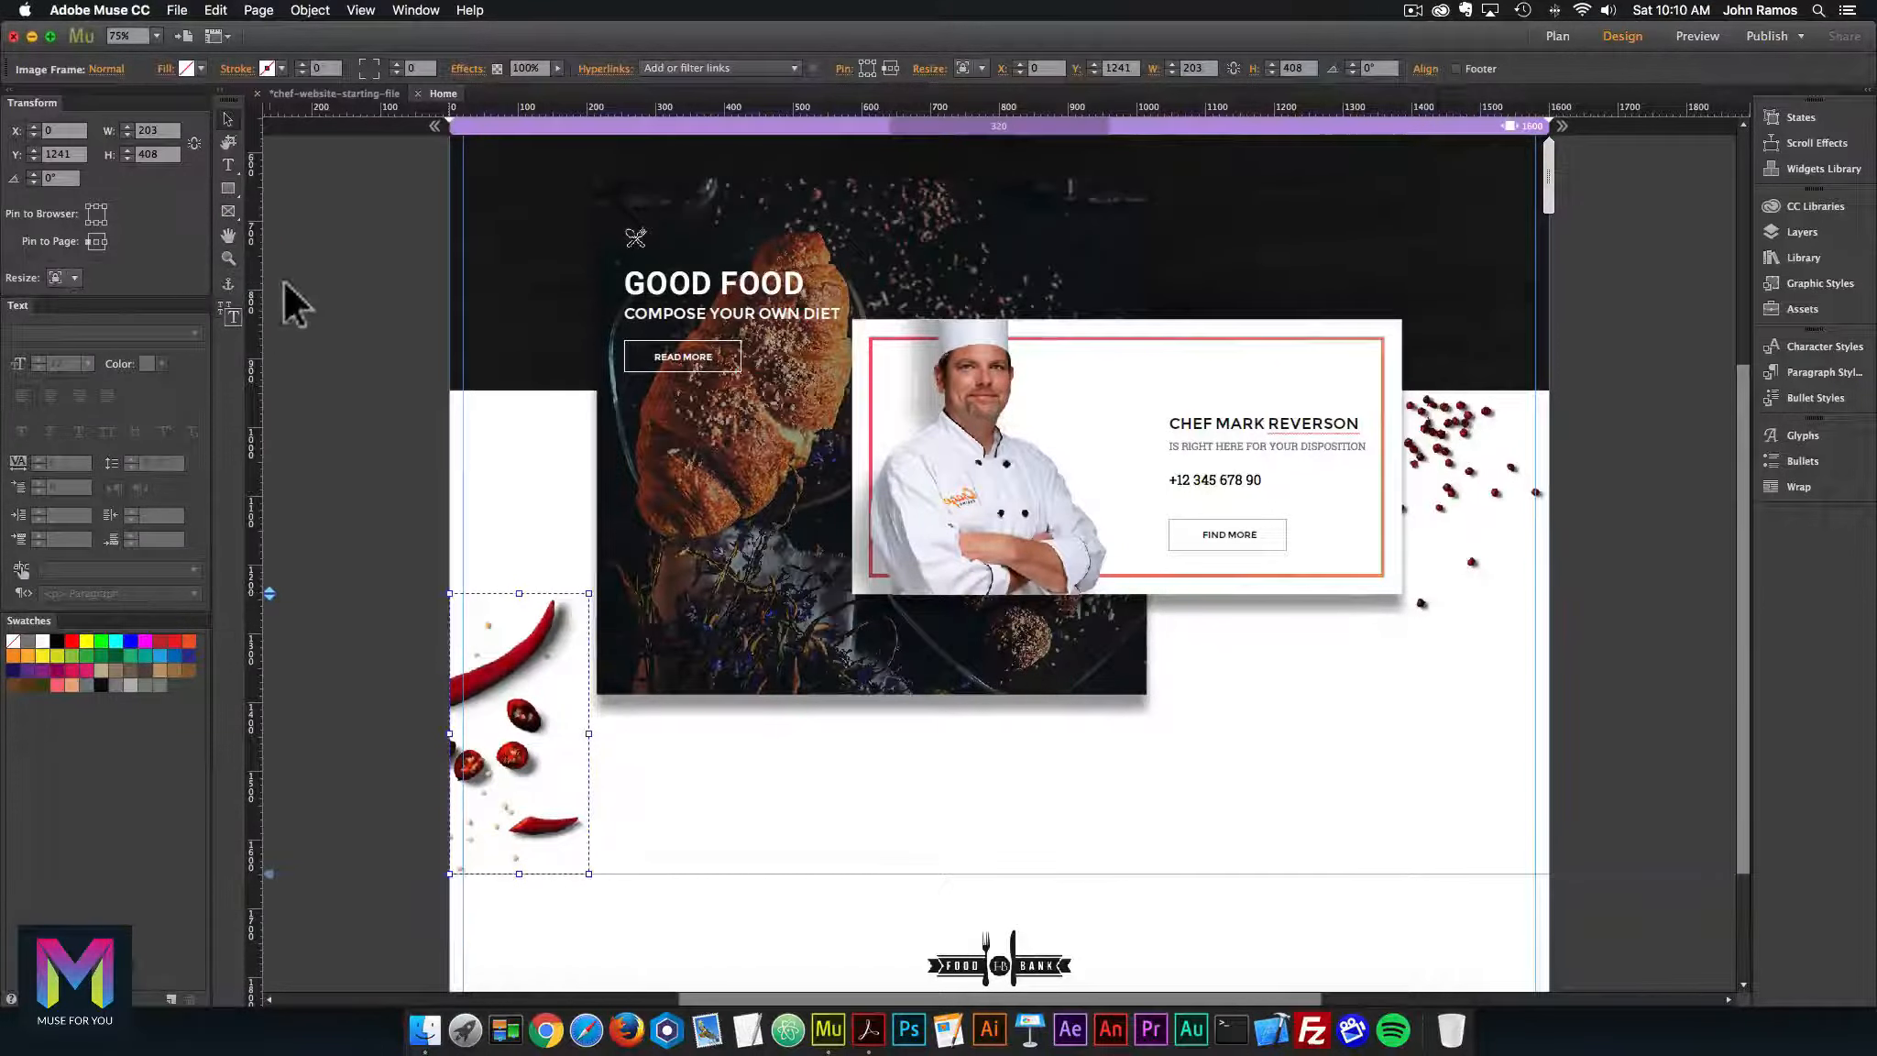
click(789, 533)
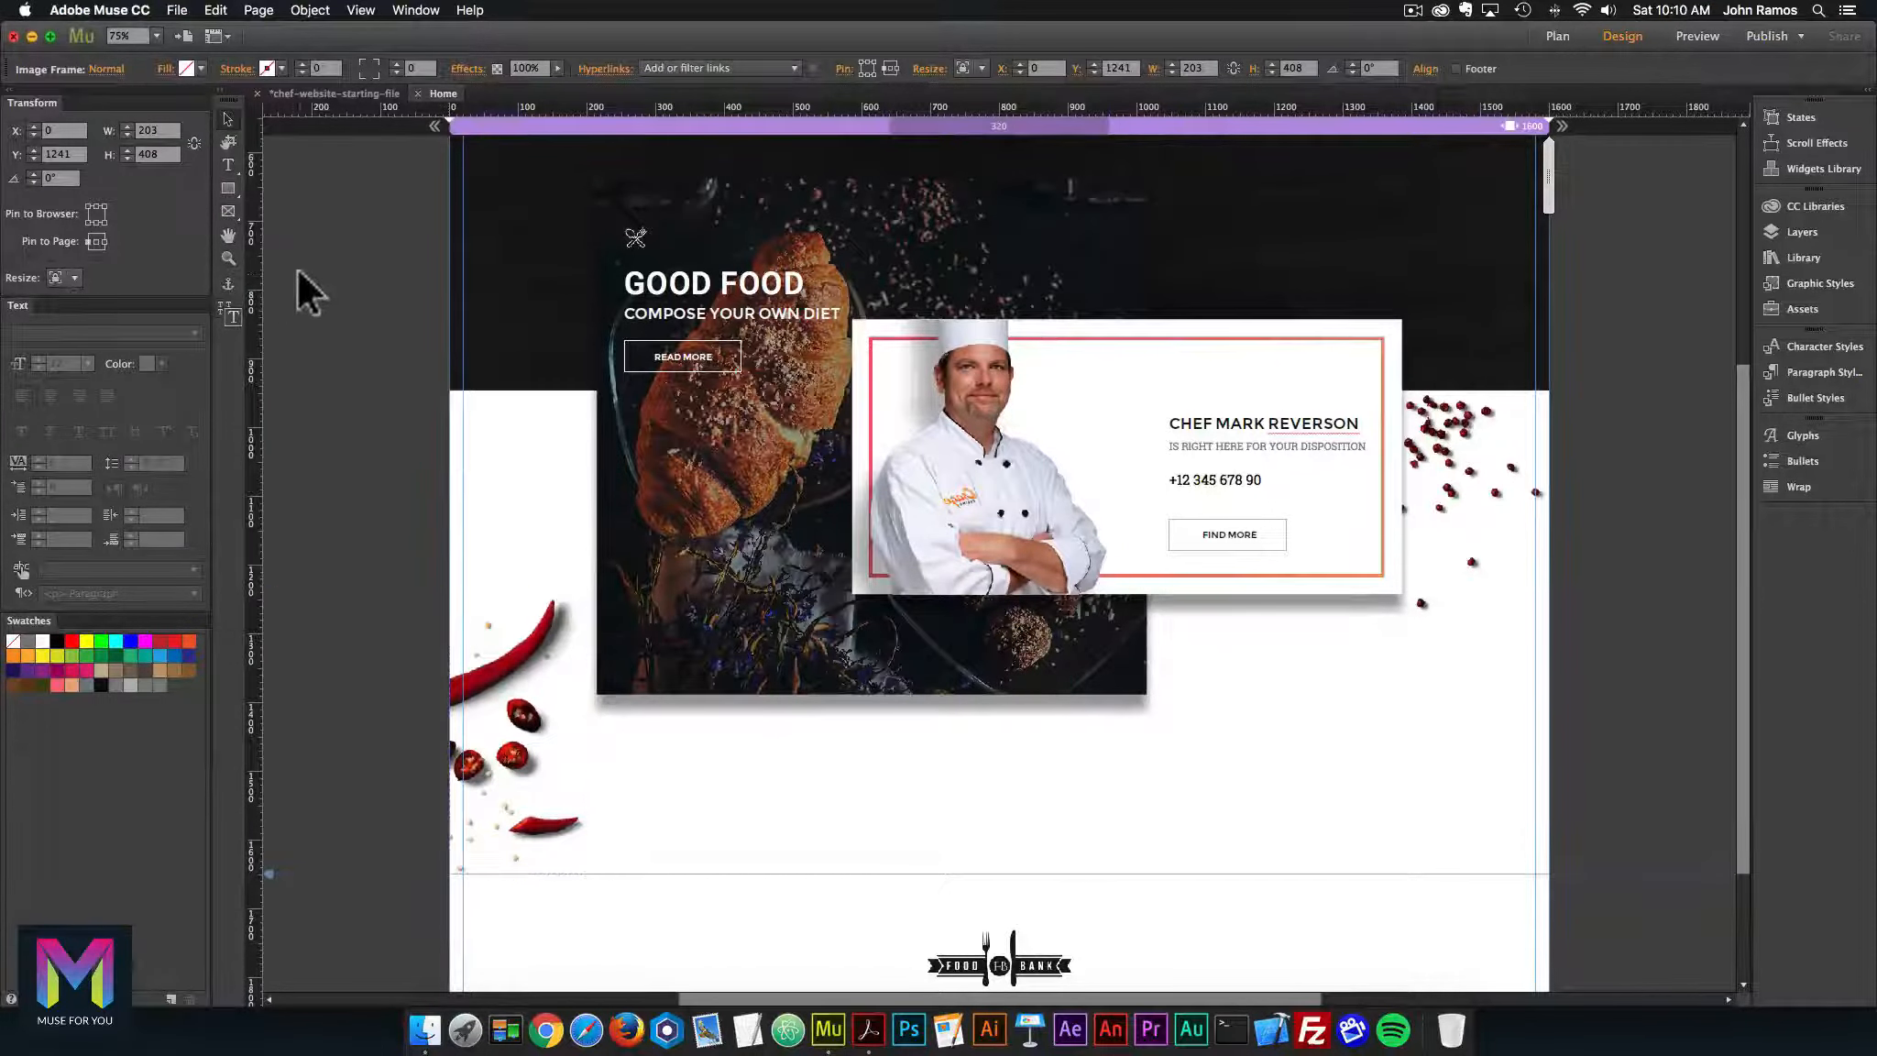
click(511, 651)
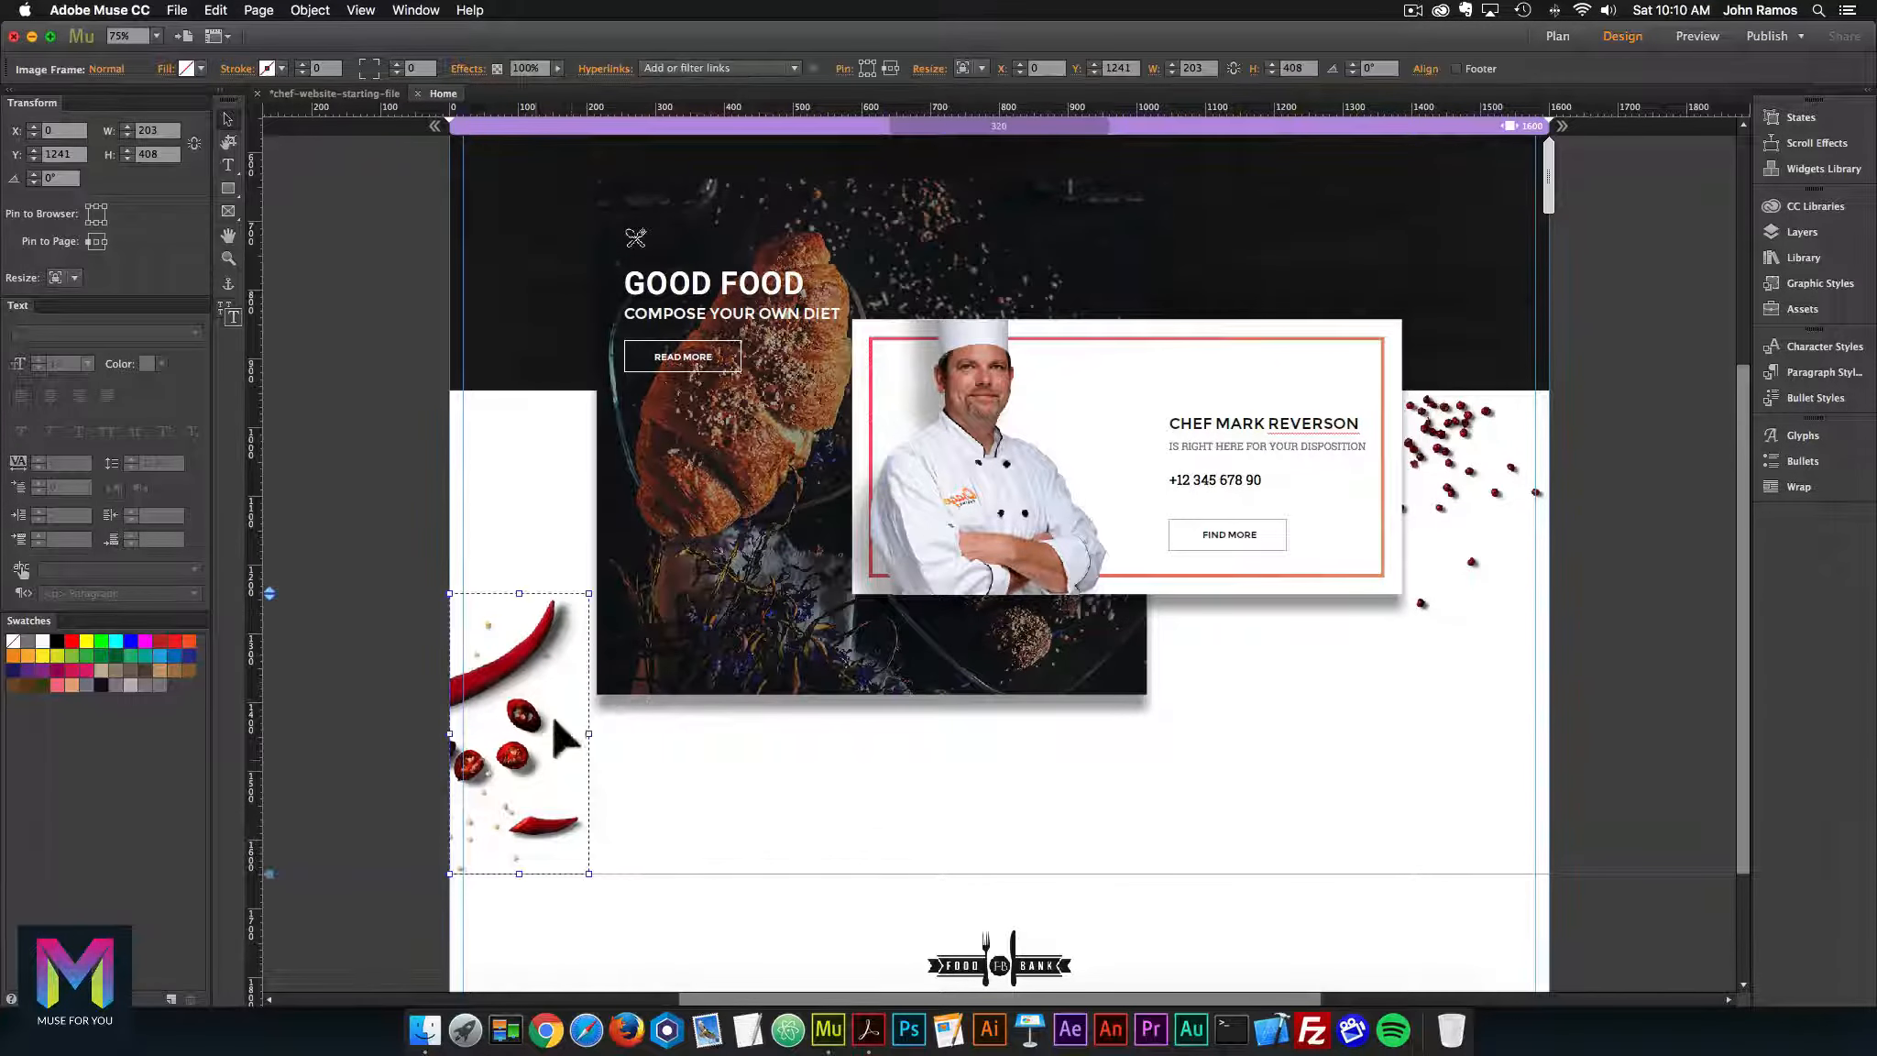
Place leaf-and-coffee-beans.png from the assets folder on the Home page and position it at X 649, Y 1463
click(424, 1029)
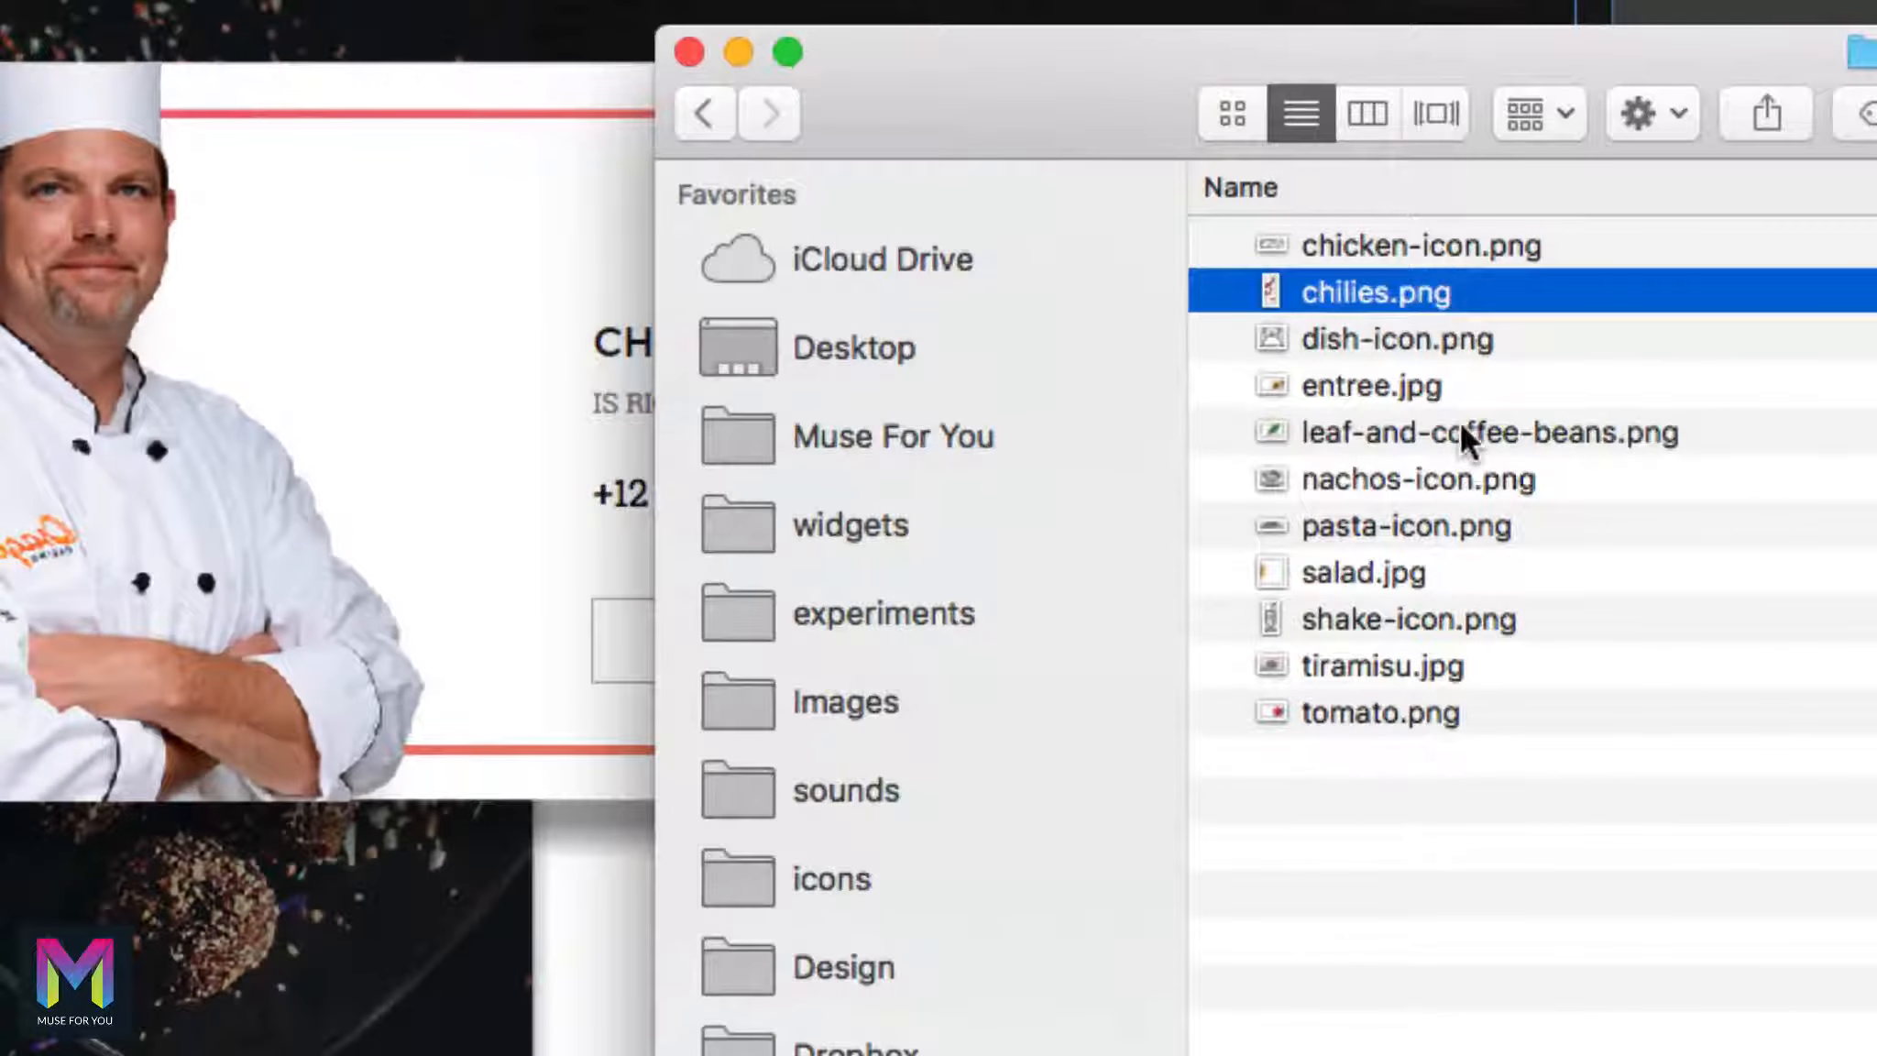
click(1451, 457)
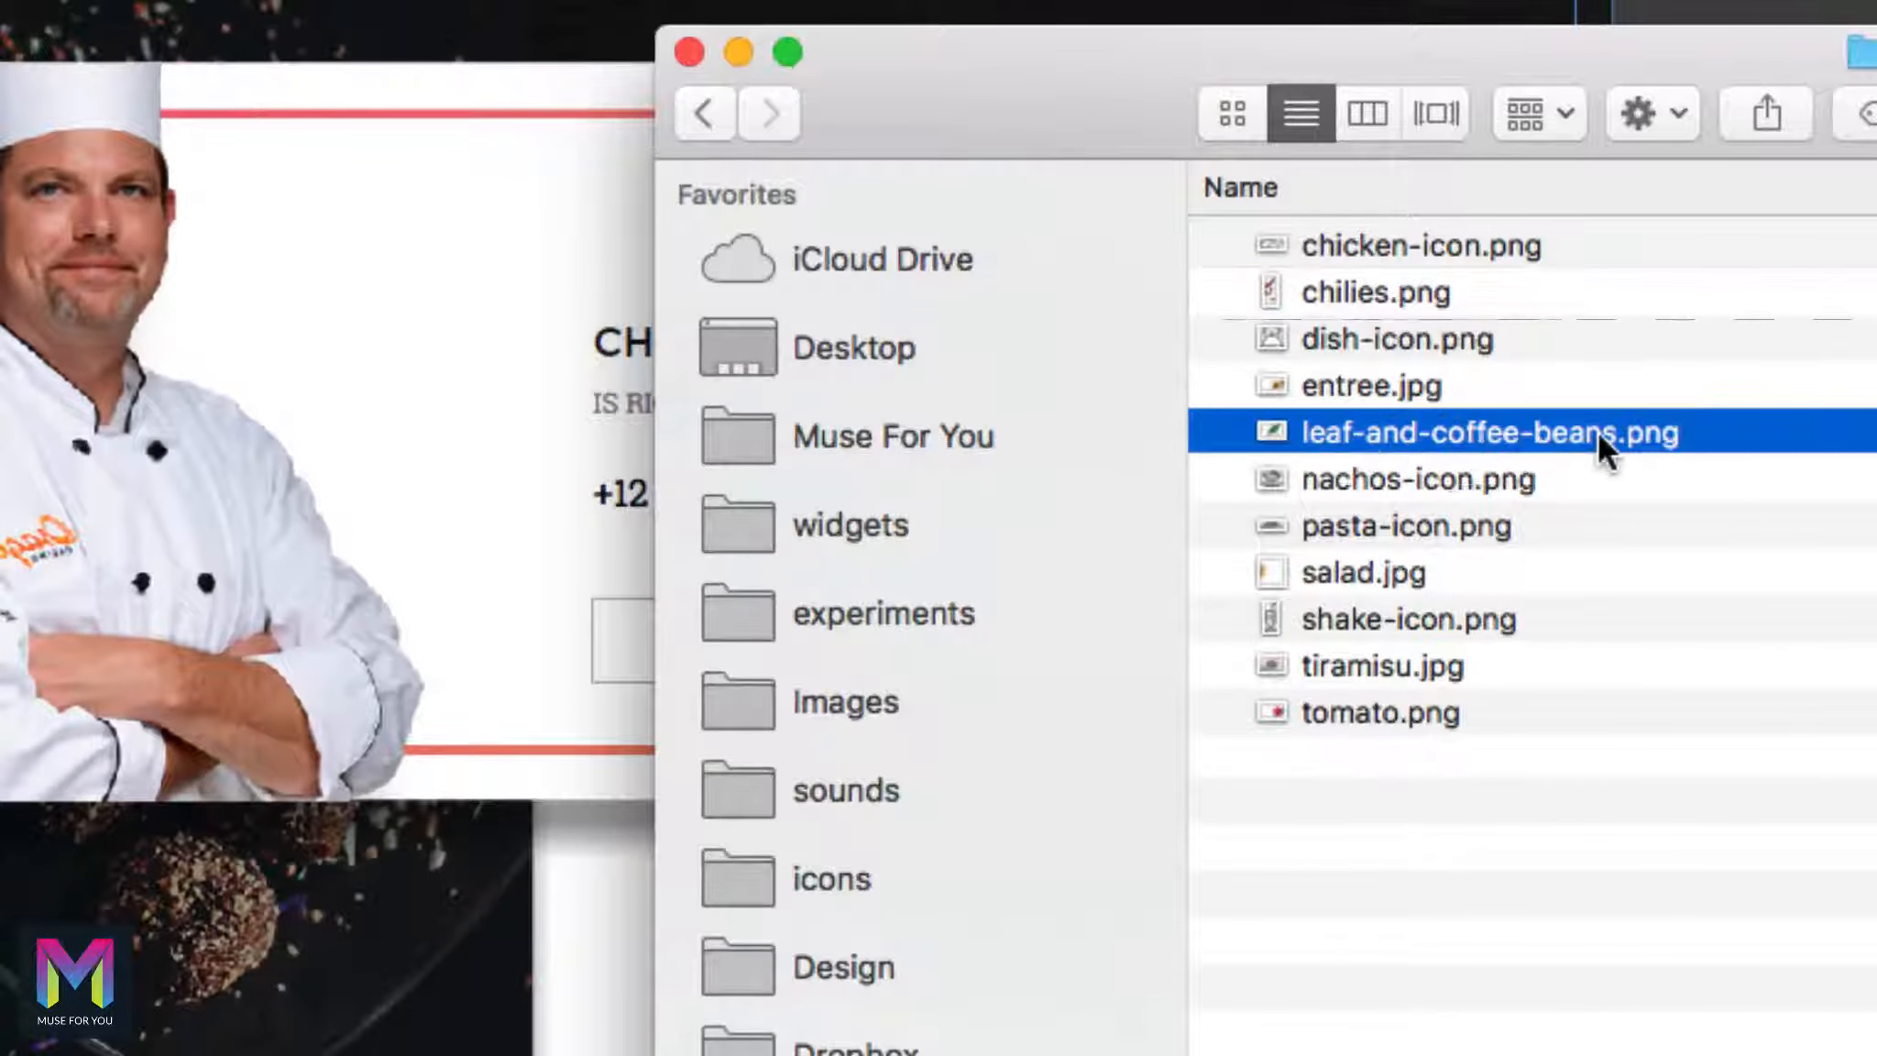
drag(1575, 428, 343, 259)
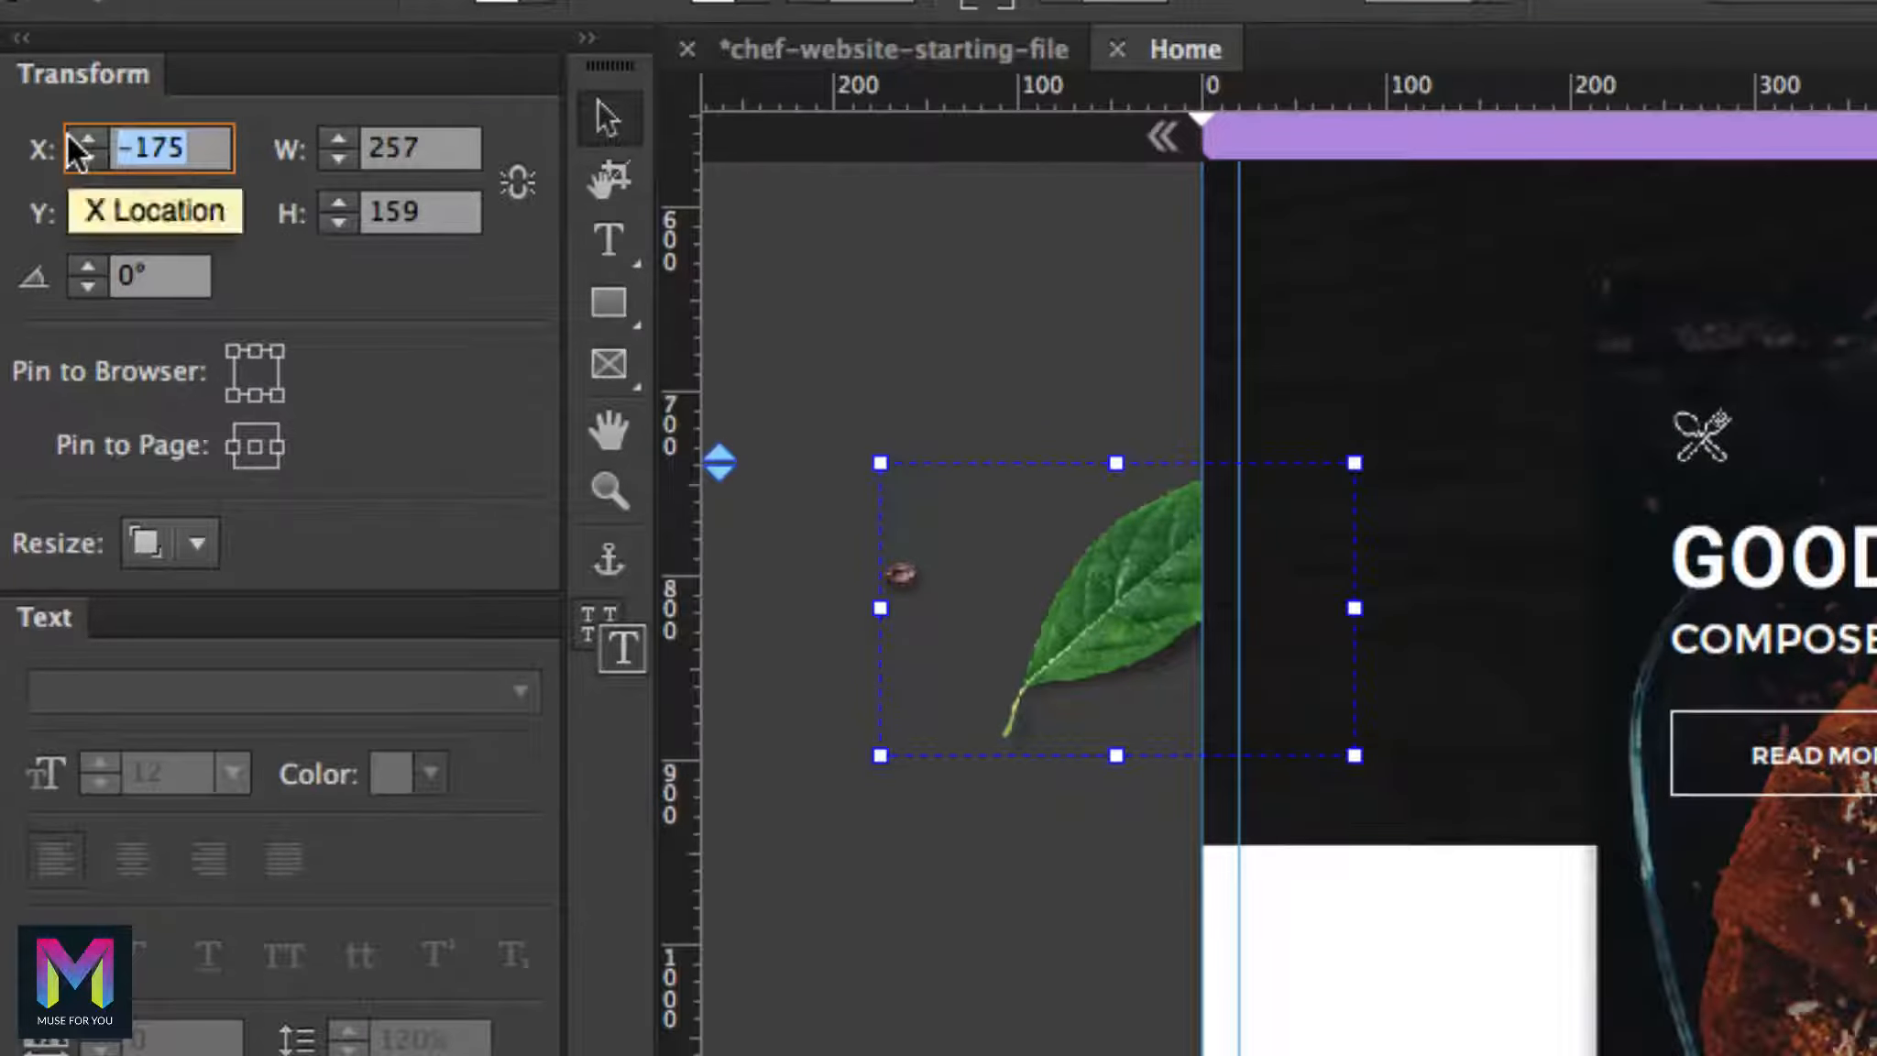
text(649)
key(Tab)
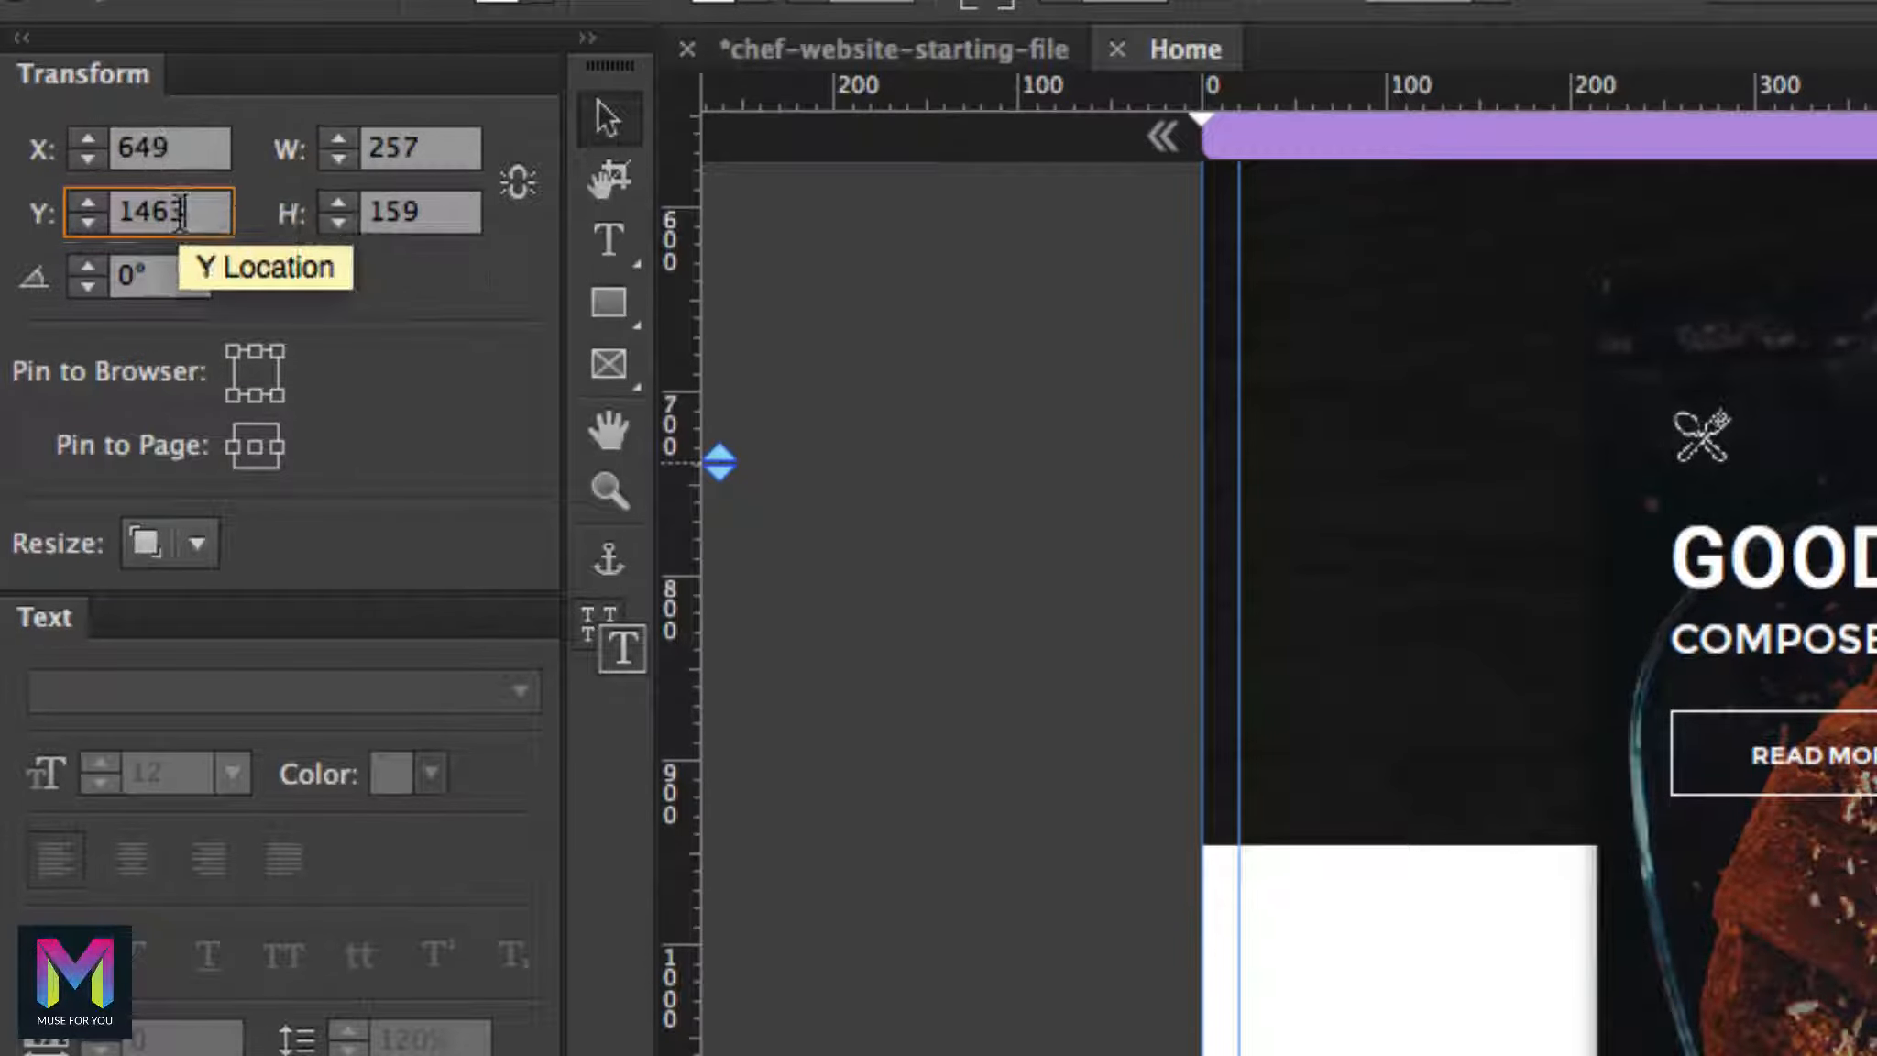
click(329, 144)
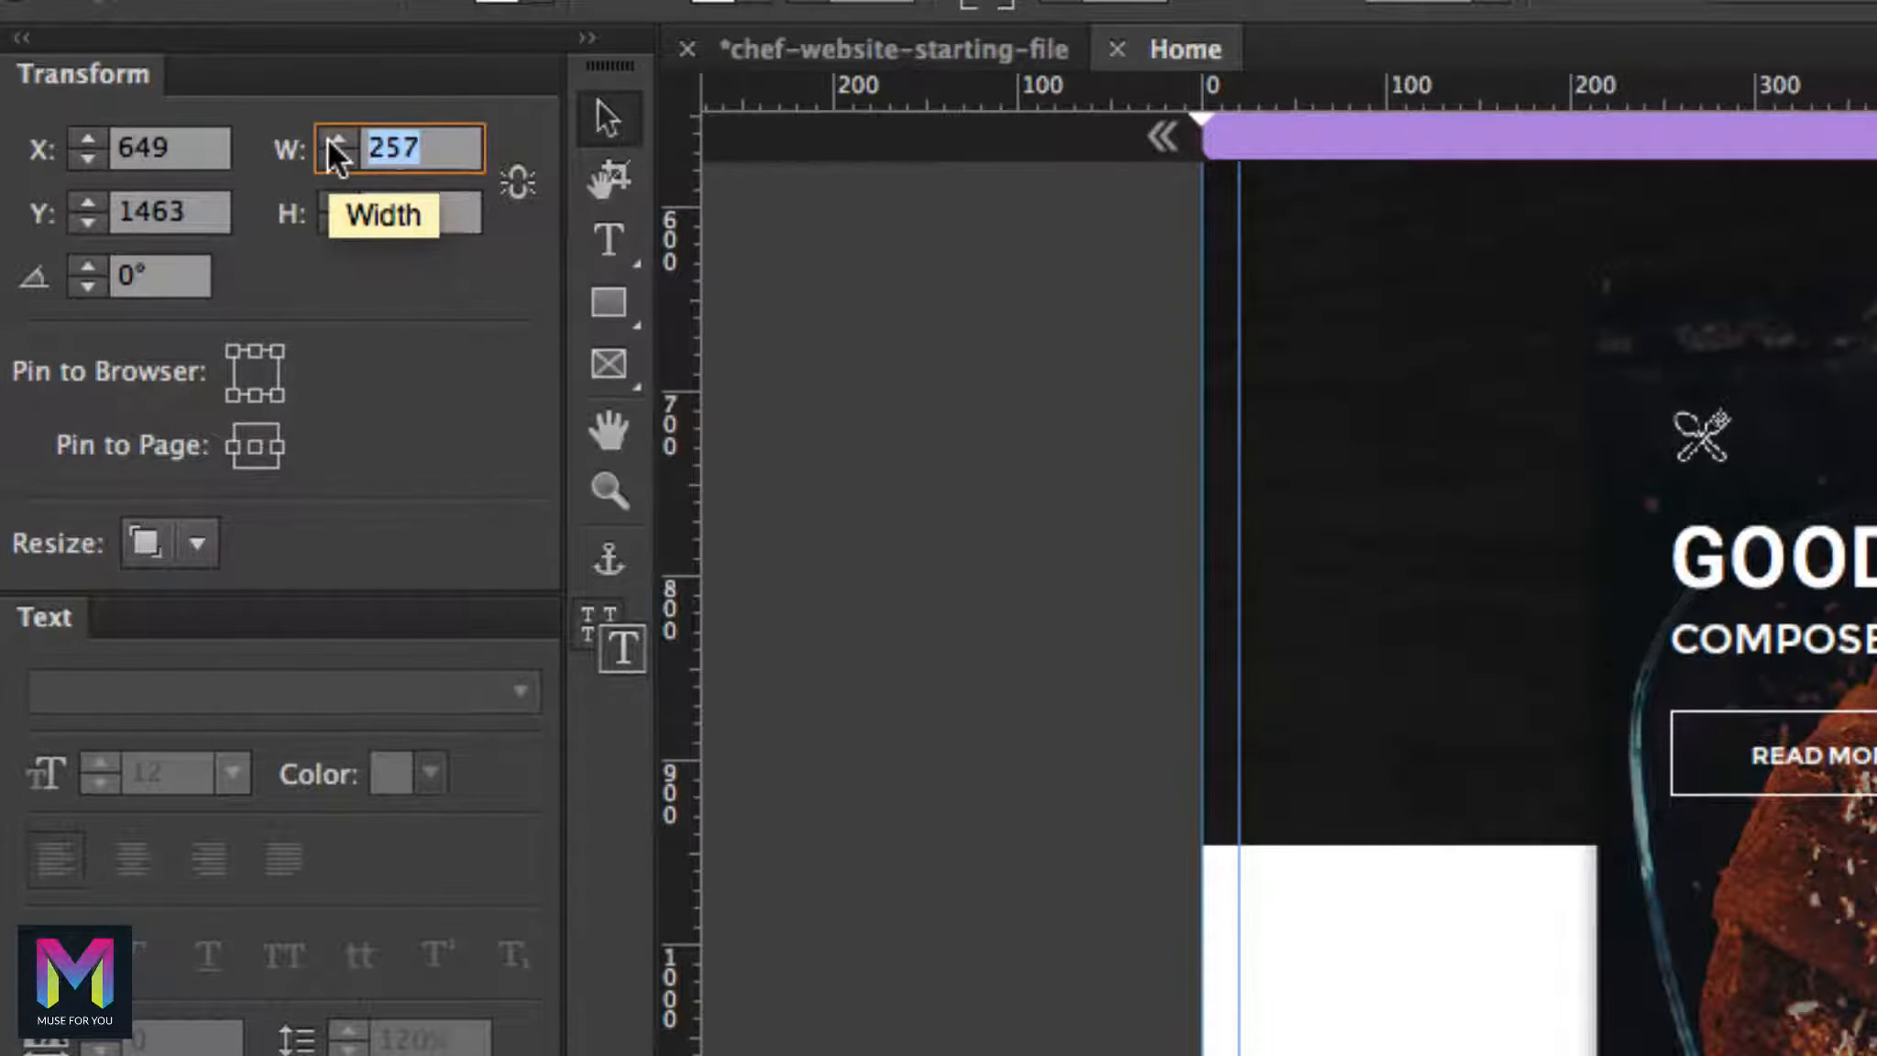
click(438, 222)
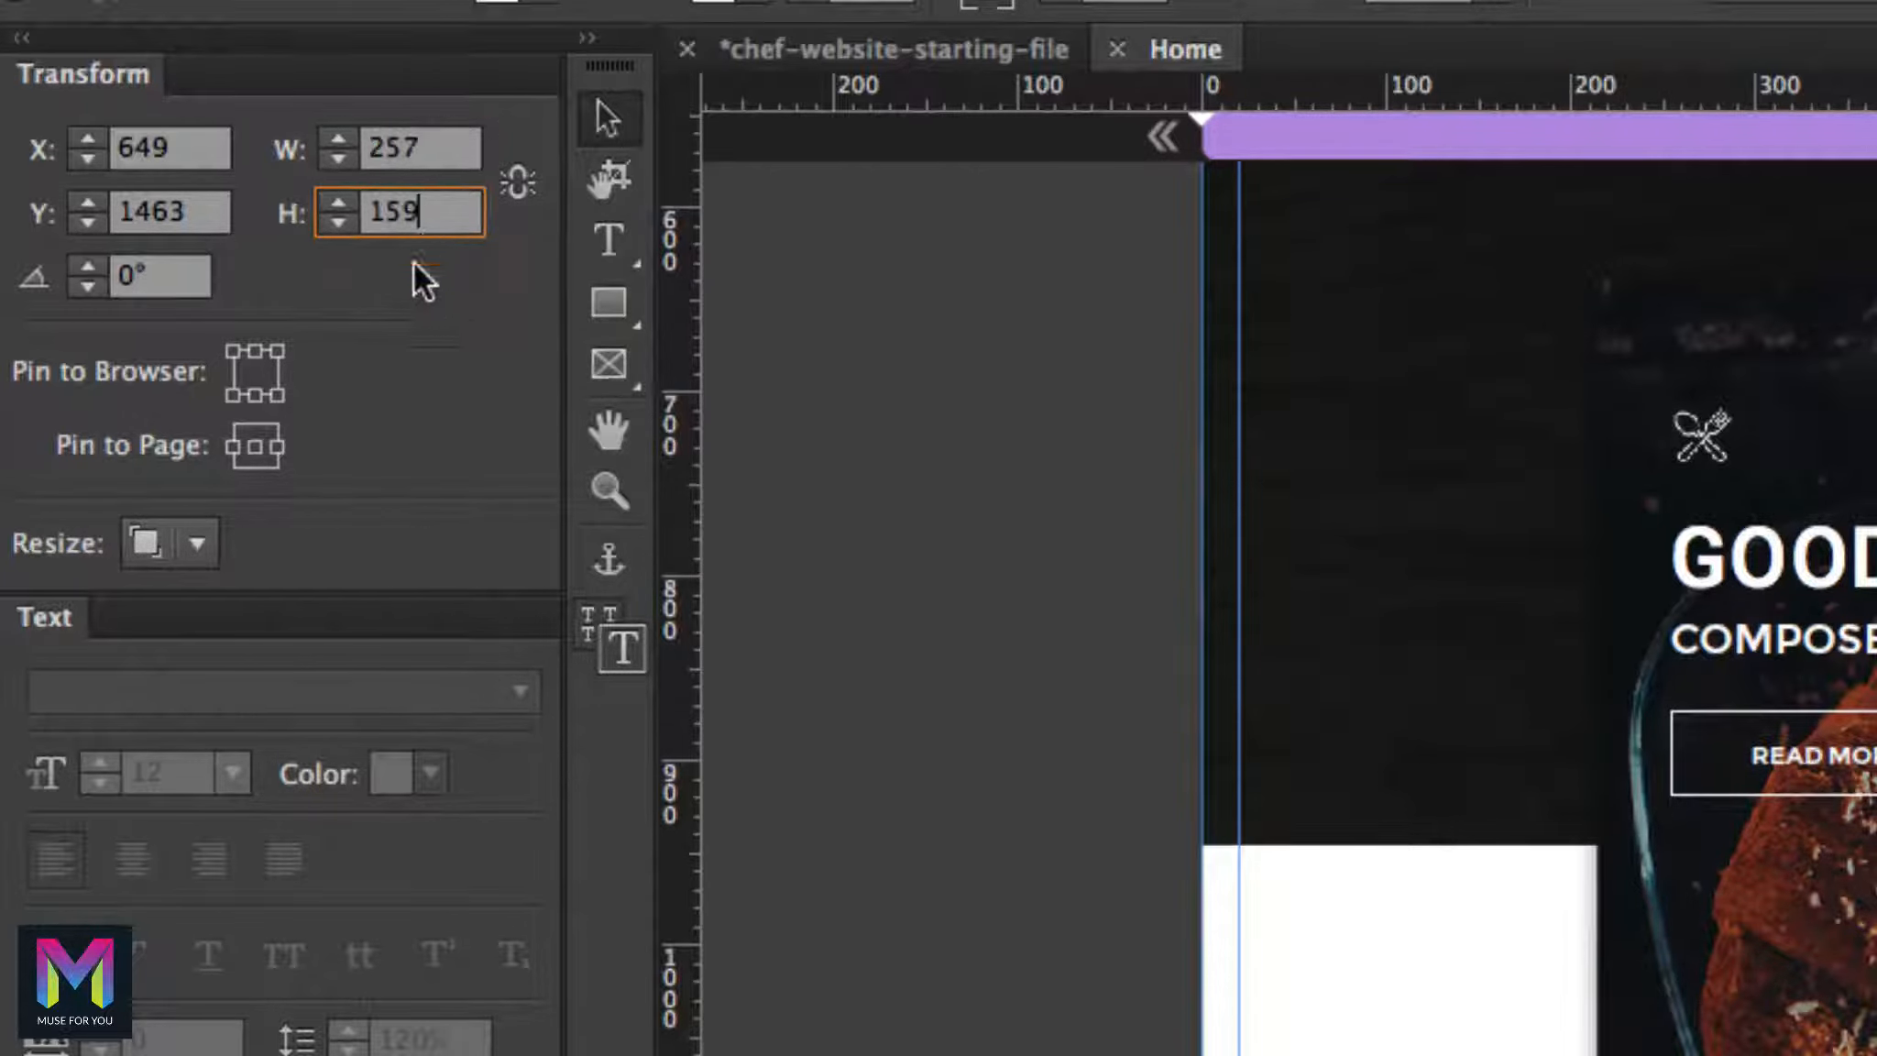
Pin the leaf and coffee beans image to the page center and set its resize behaviour to None
click(250, 444)
click(200, 541)
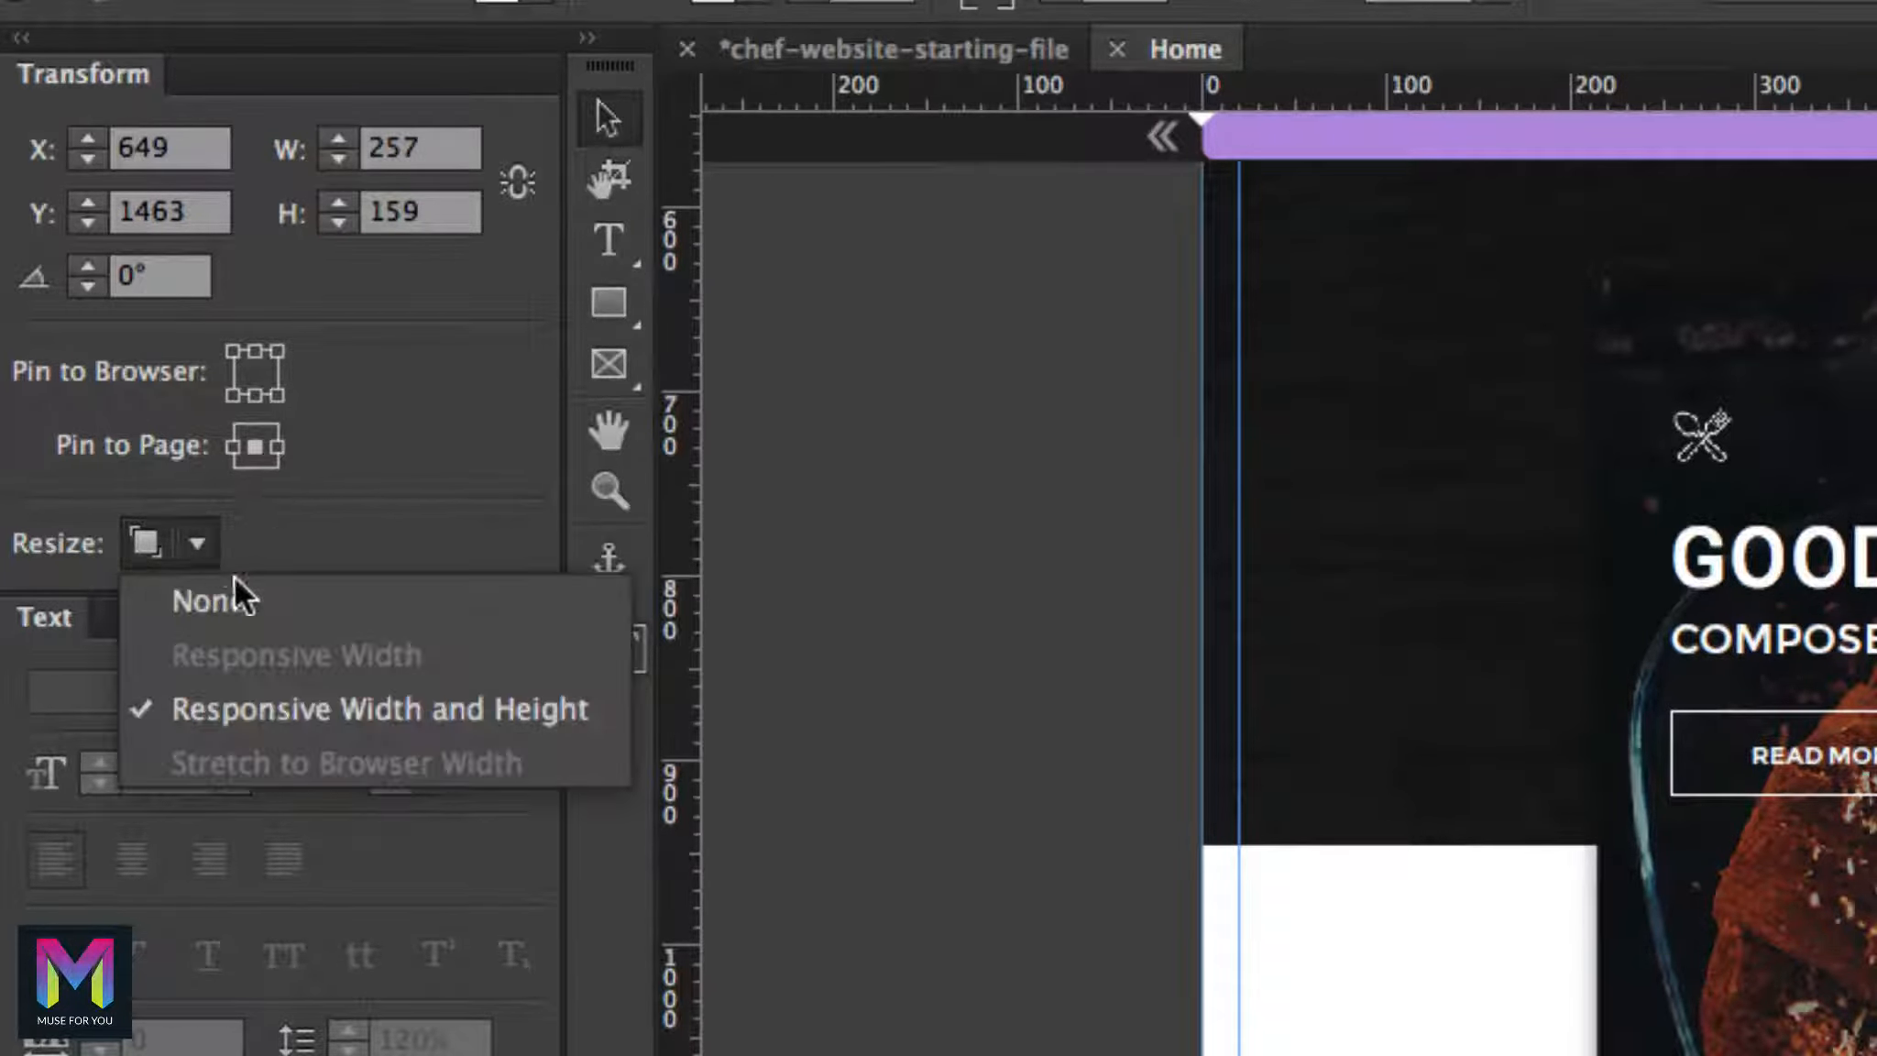
click(210, 603)
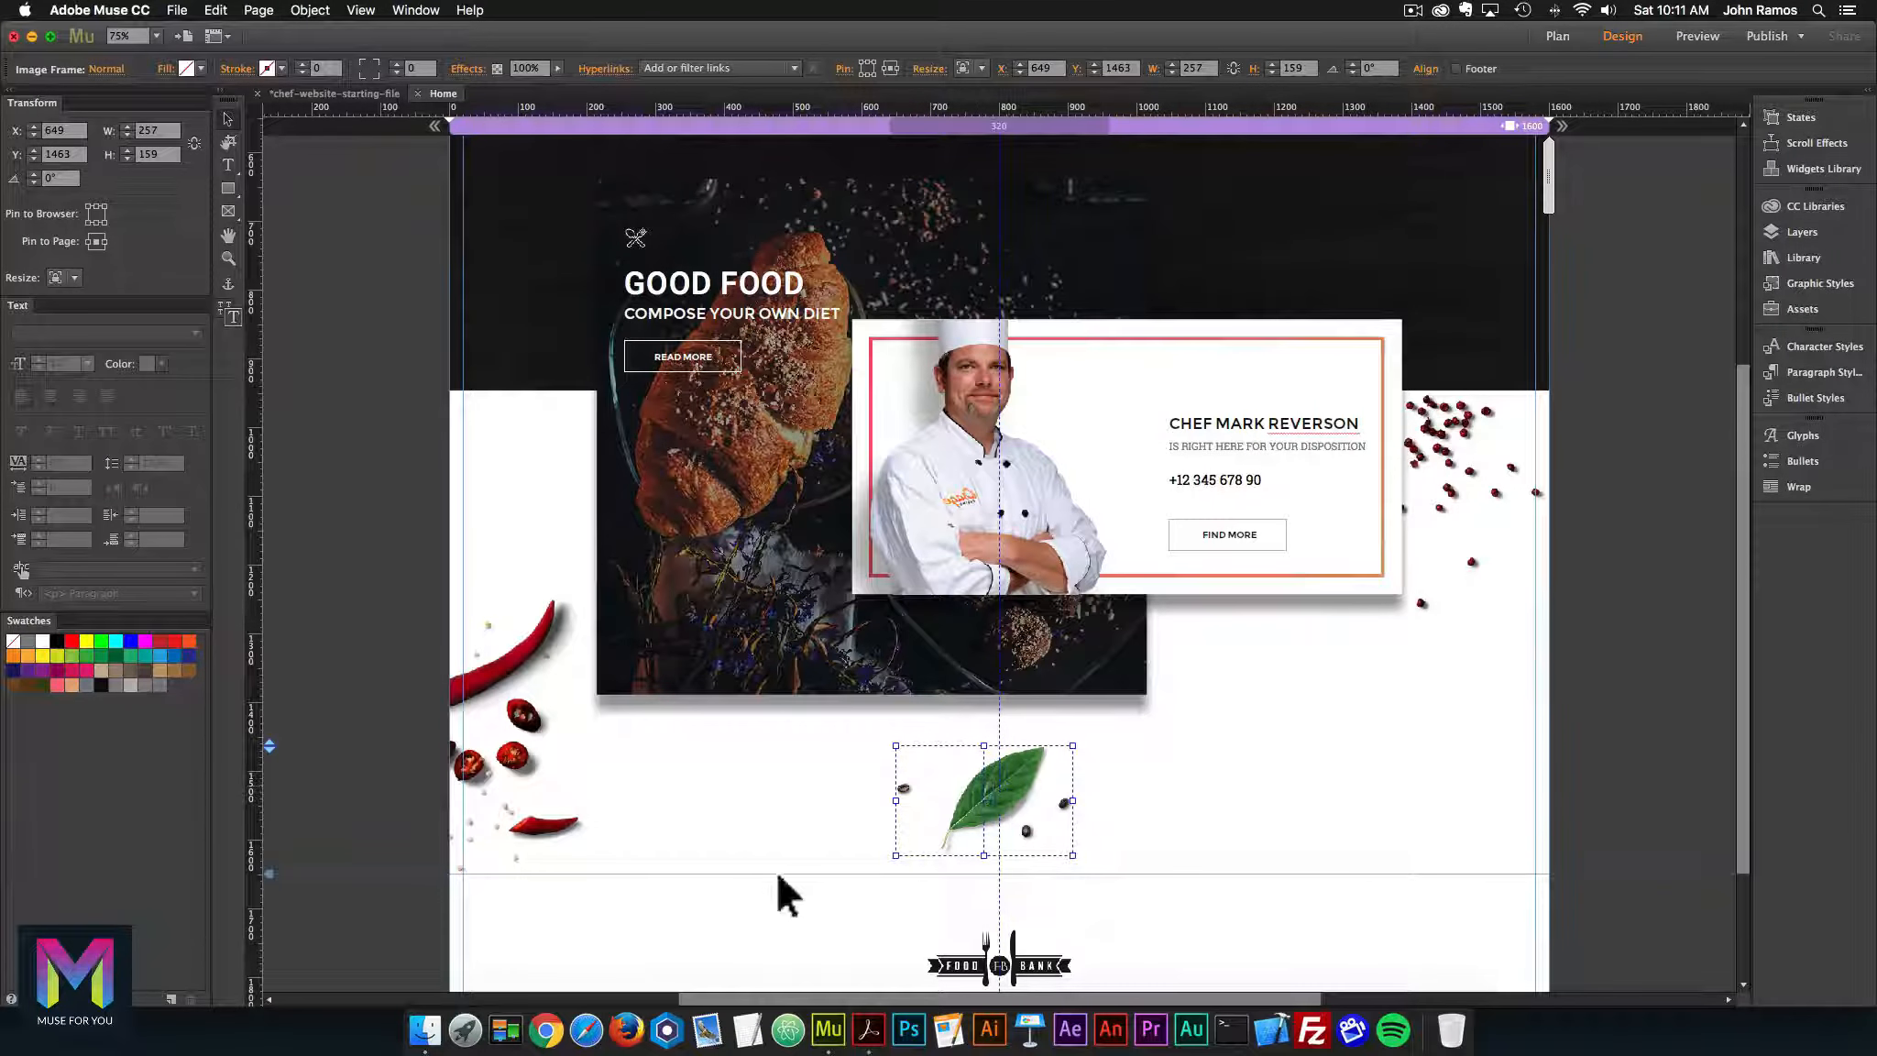
Place tomato.png from the assets folder on the Home page and position it at X 1235, Y 1615
click(425, 1028)
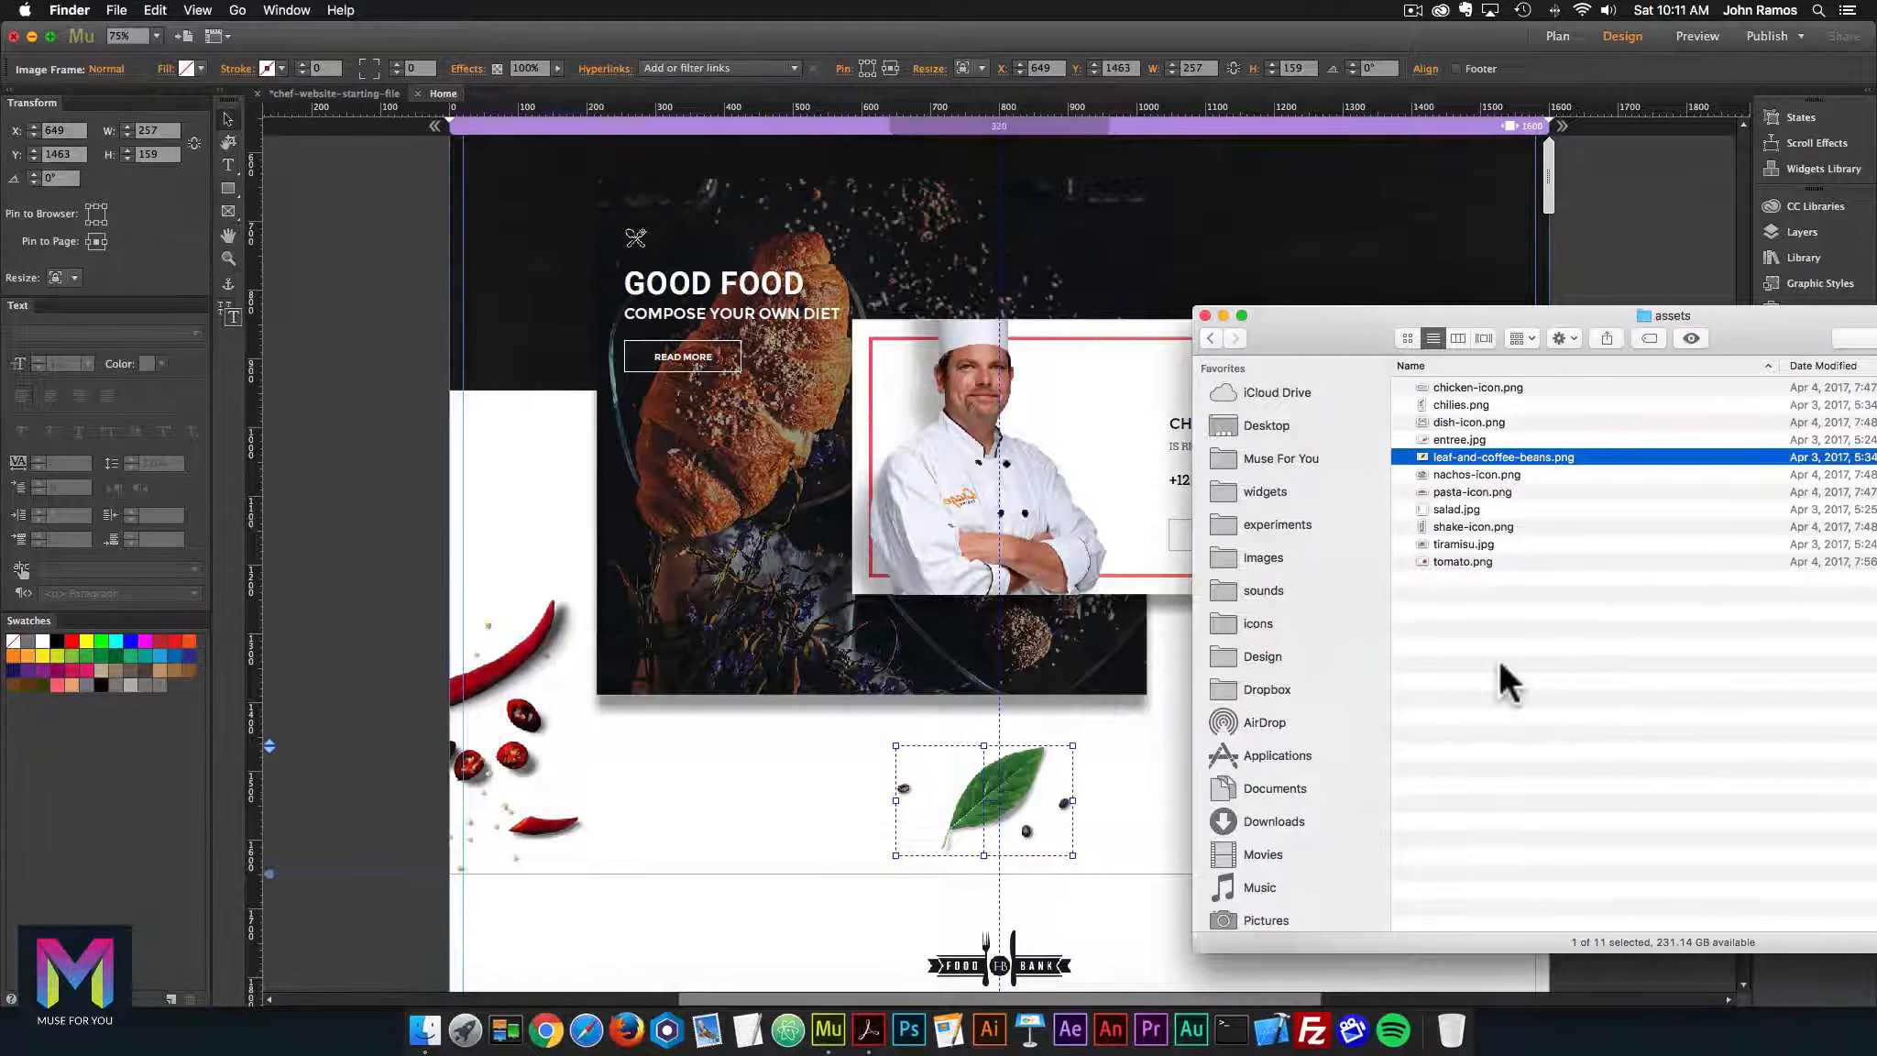
click(1490, 563)
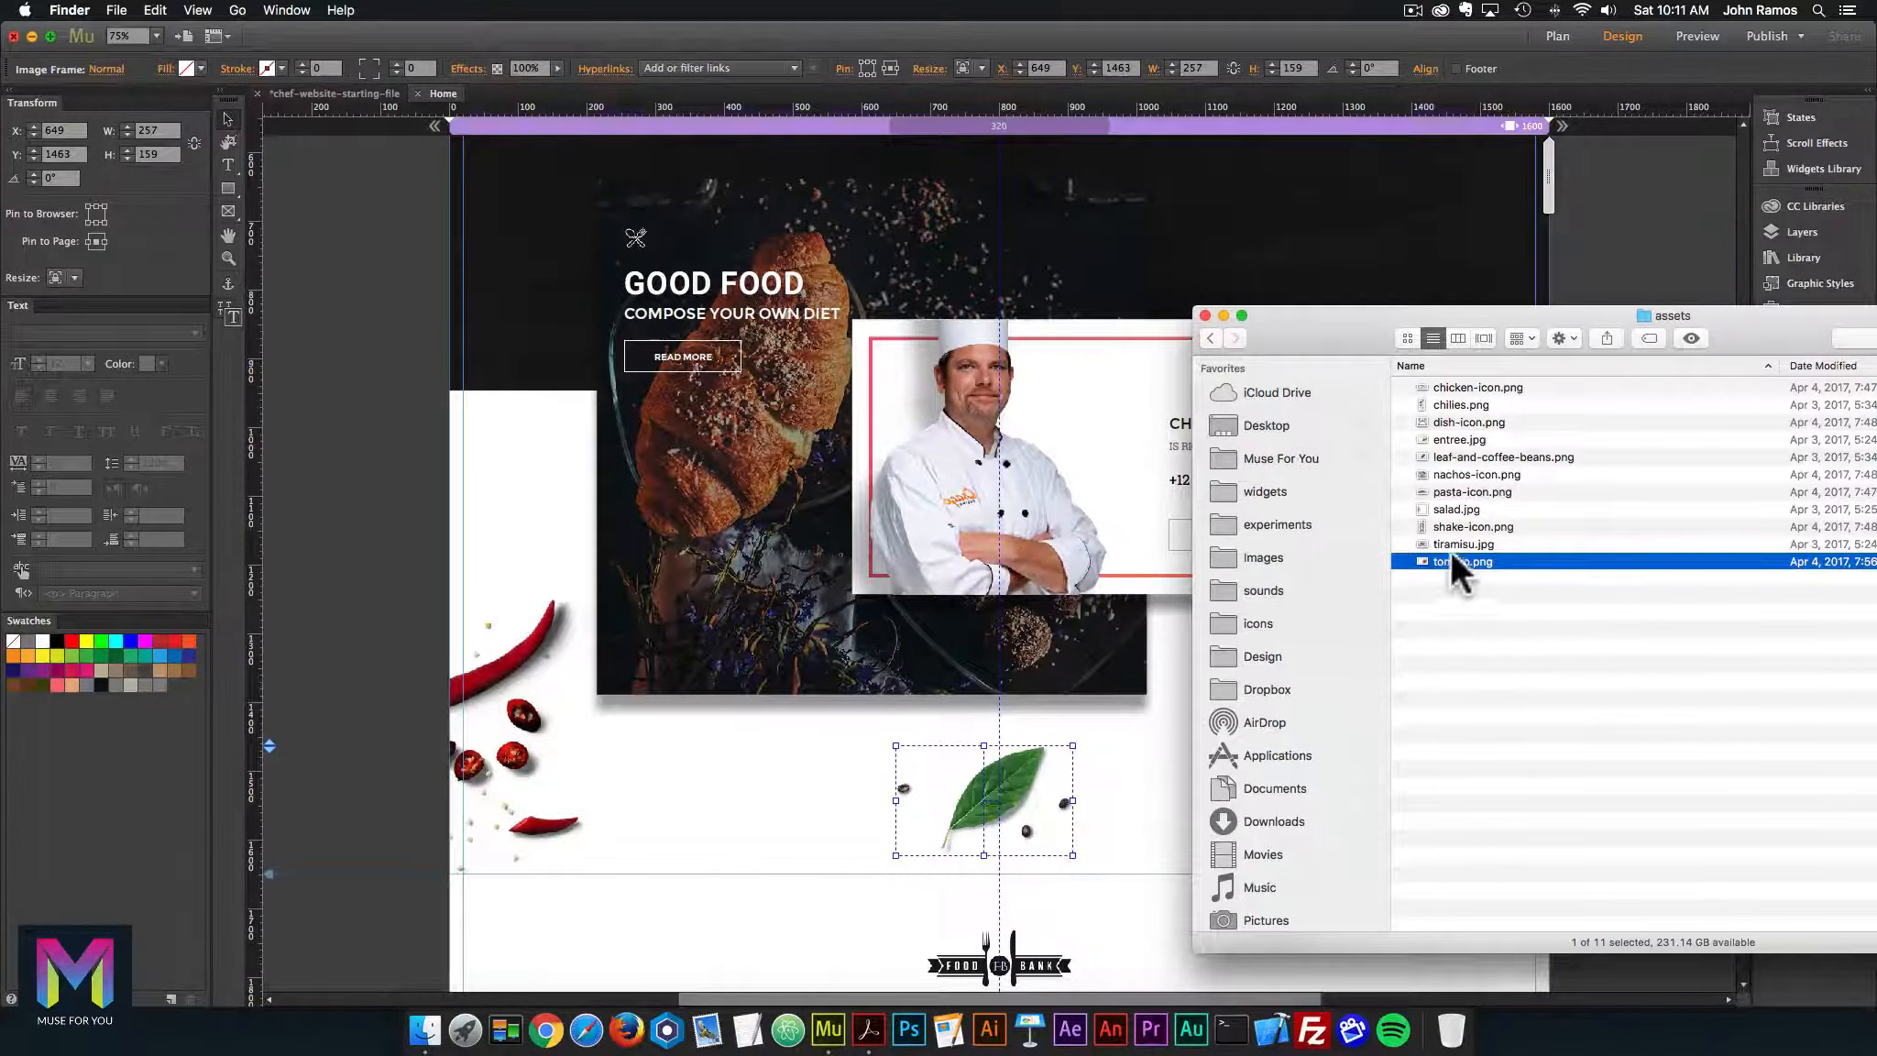
drag(1437, 548, 313, 256)
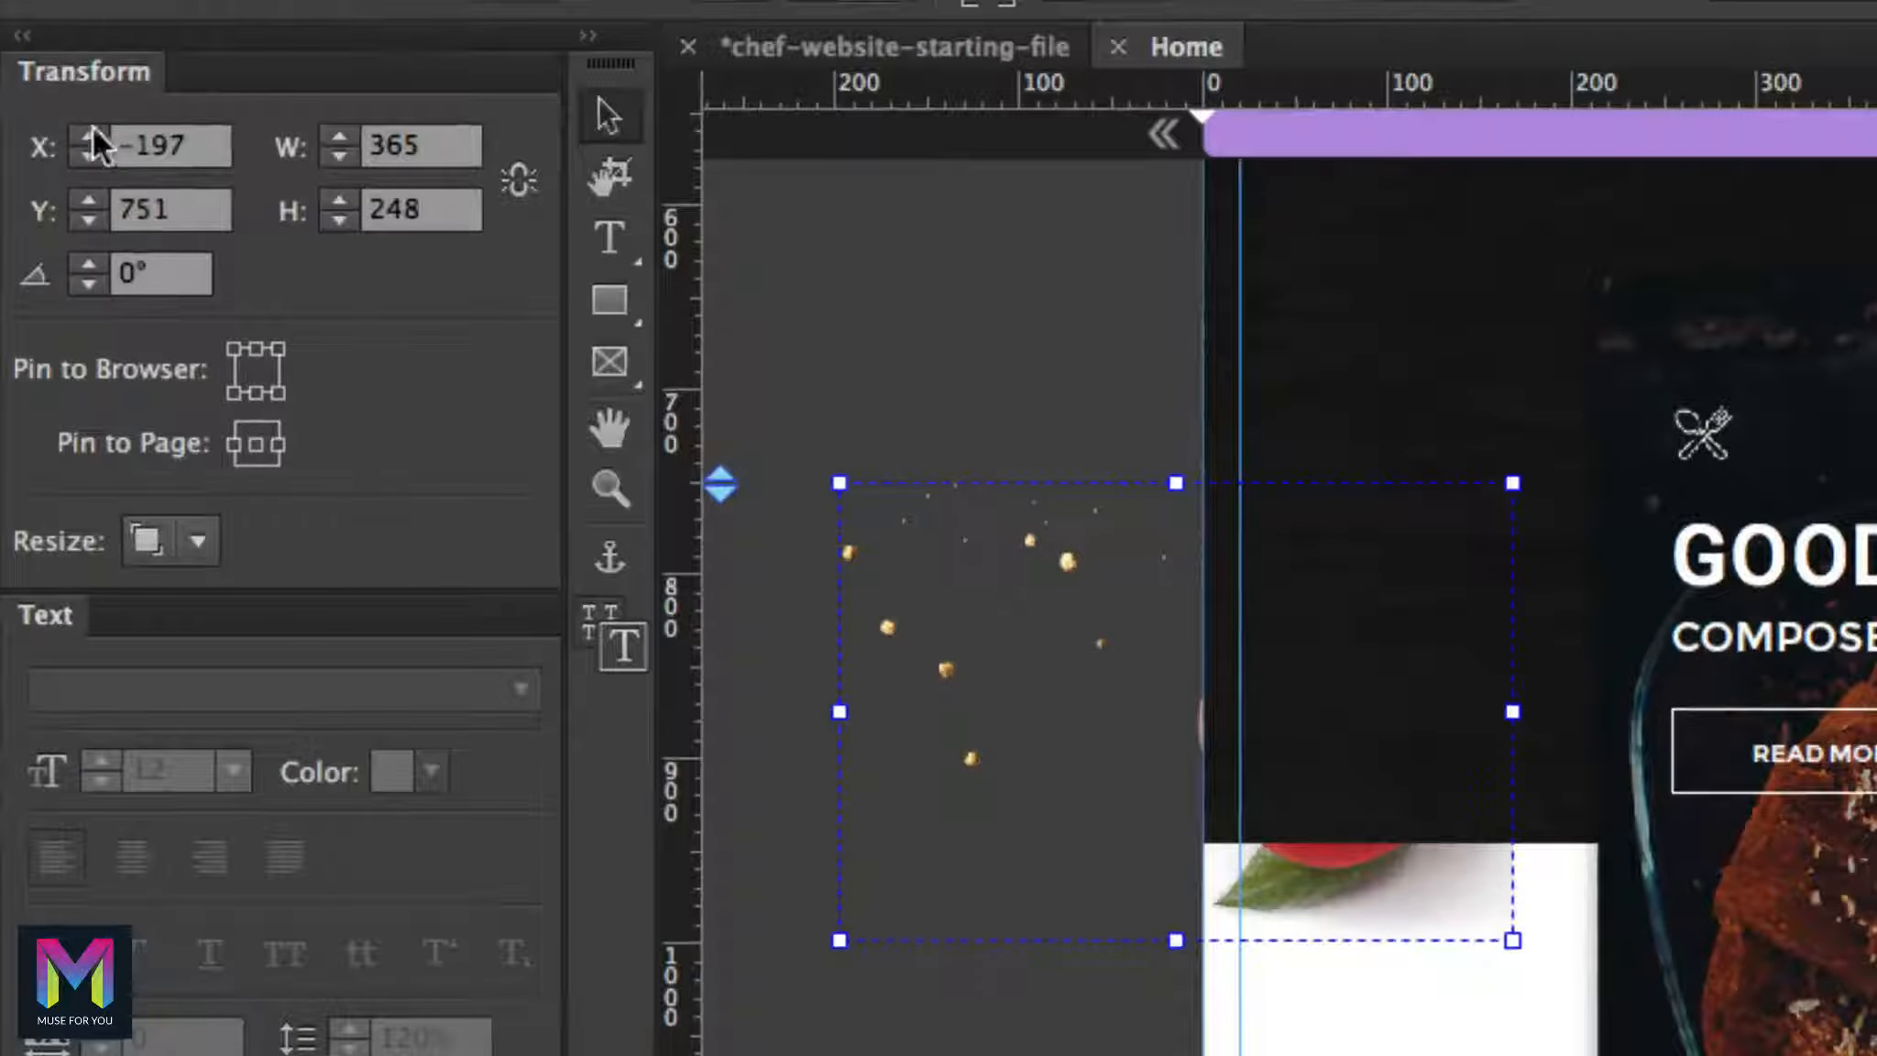
click(65, 133)
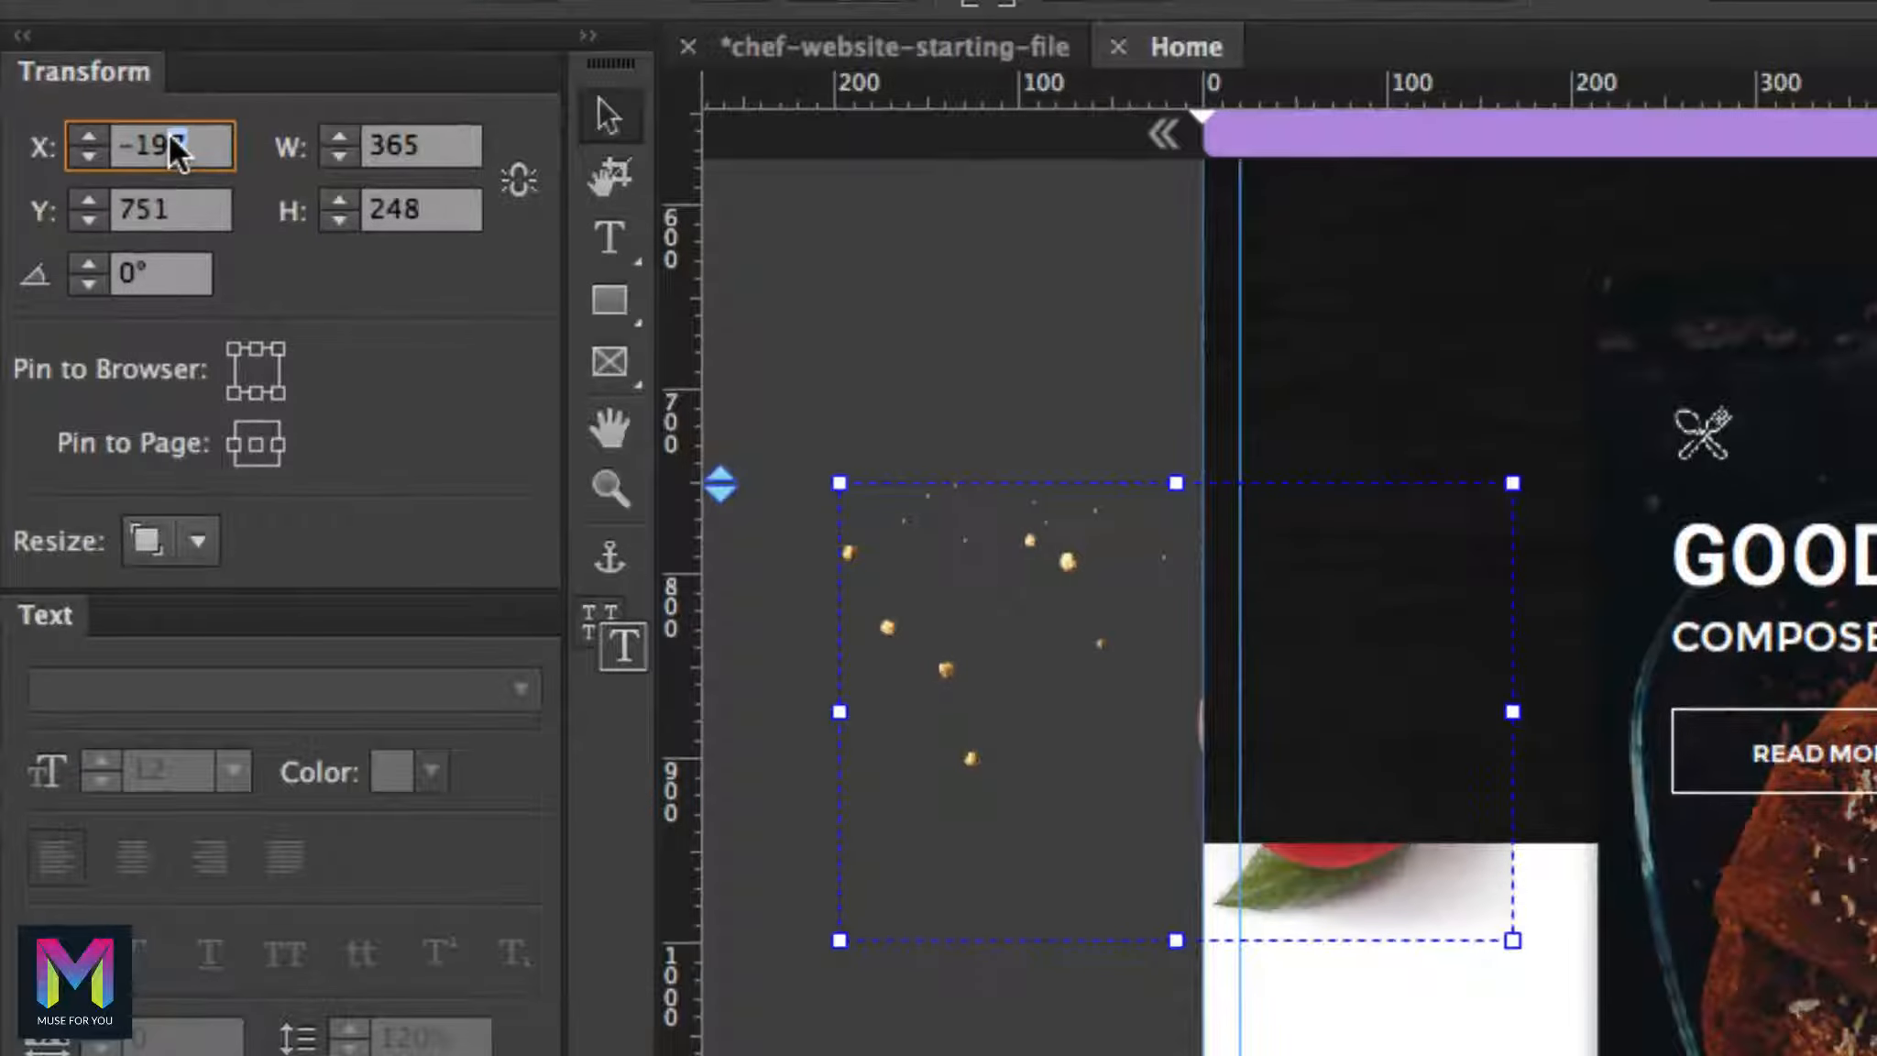
double_click(174, 151)
text(1235)
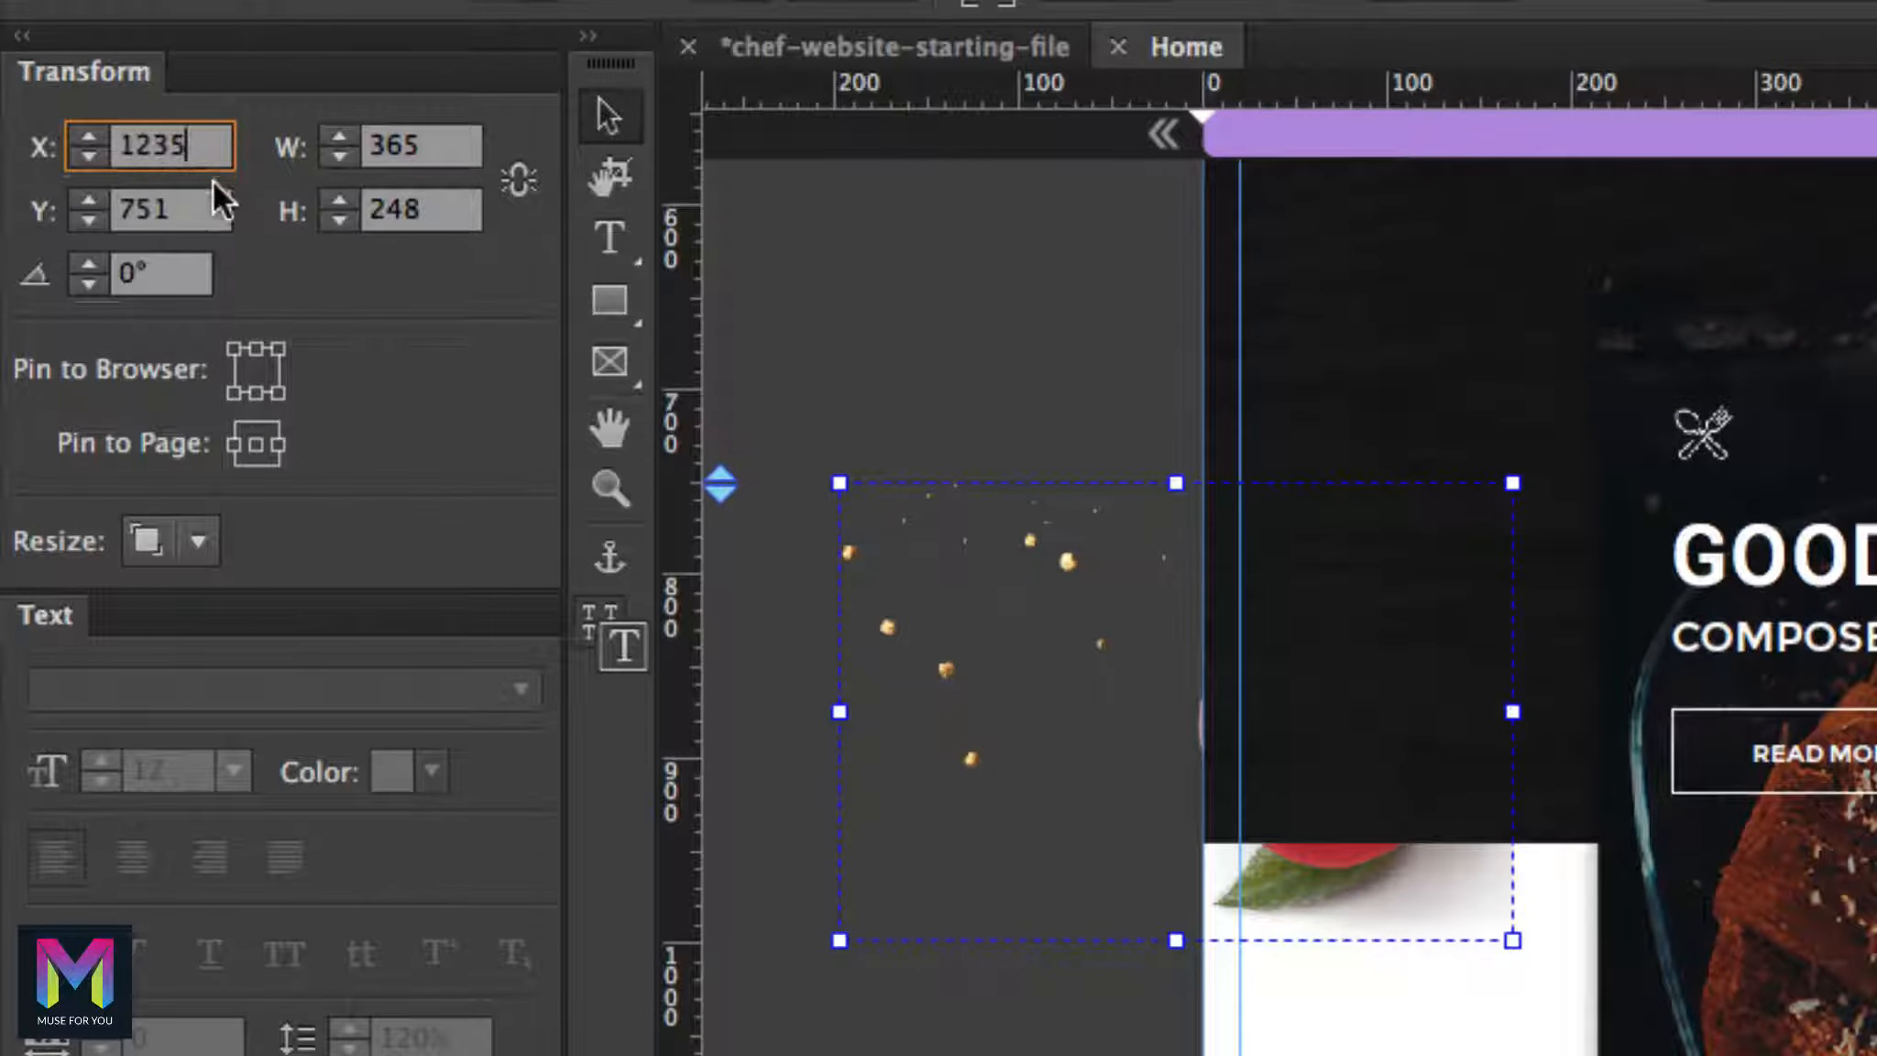
key(Tab)
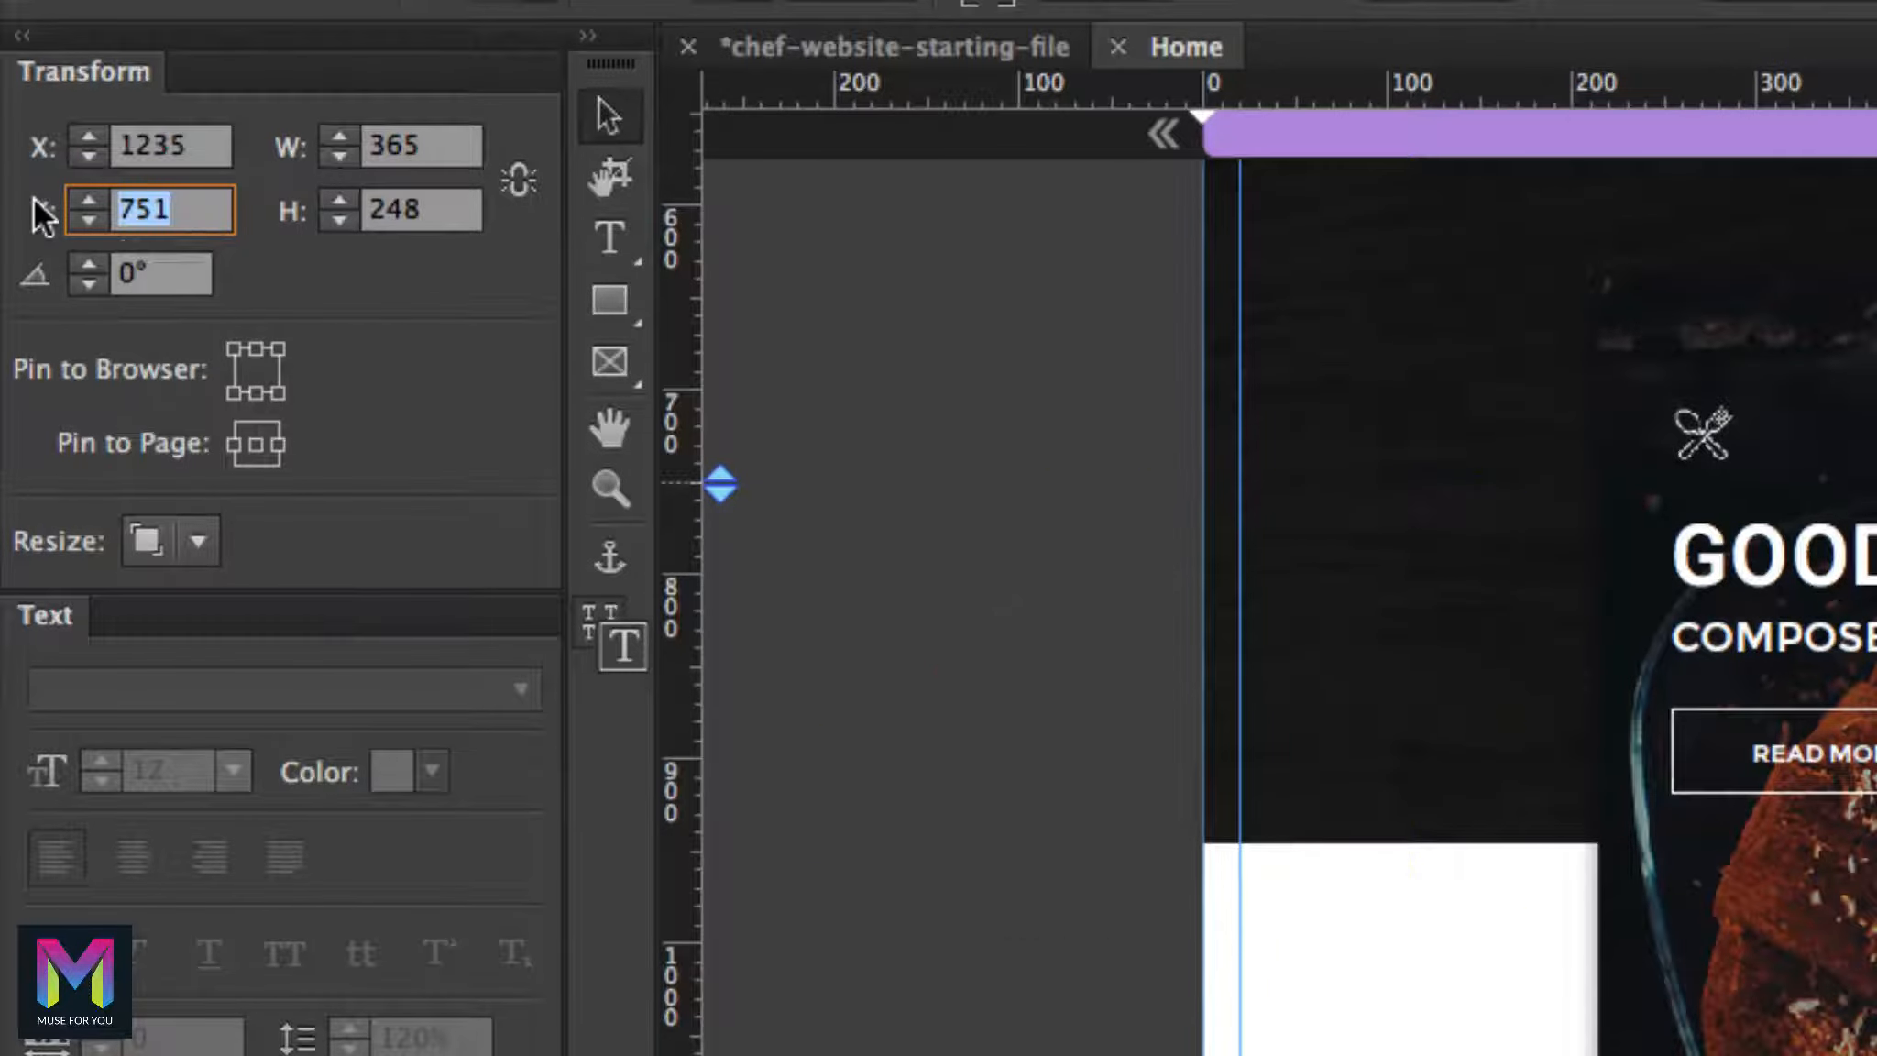
text(1615)
key(Return)
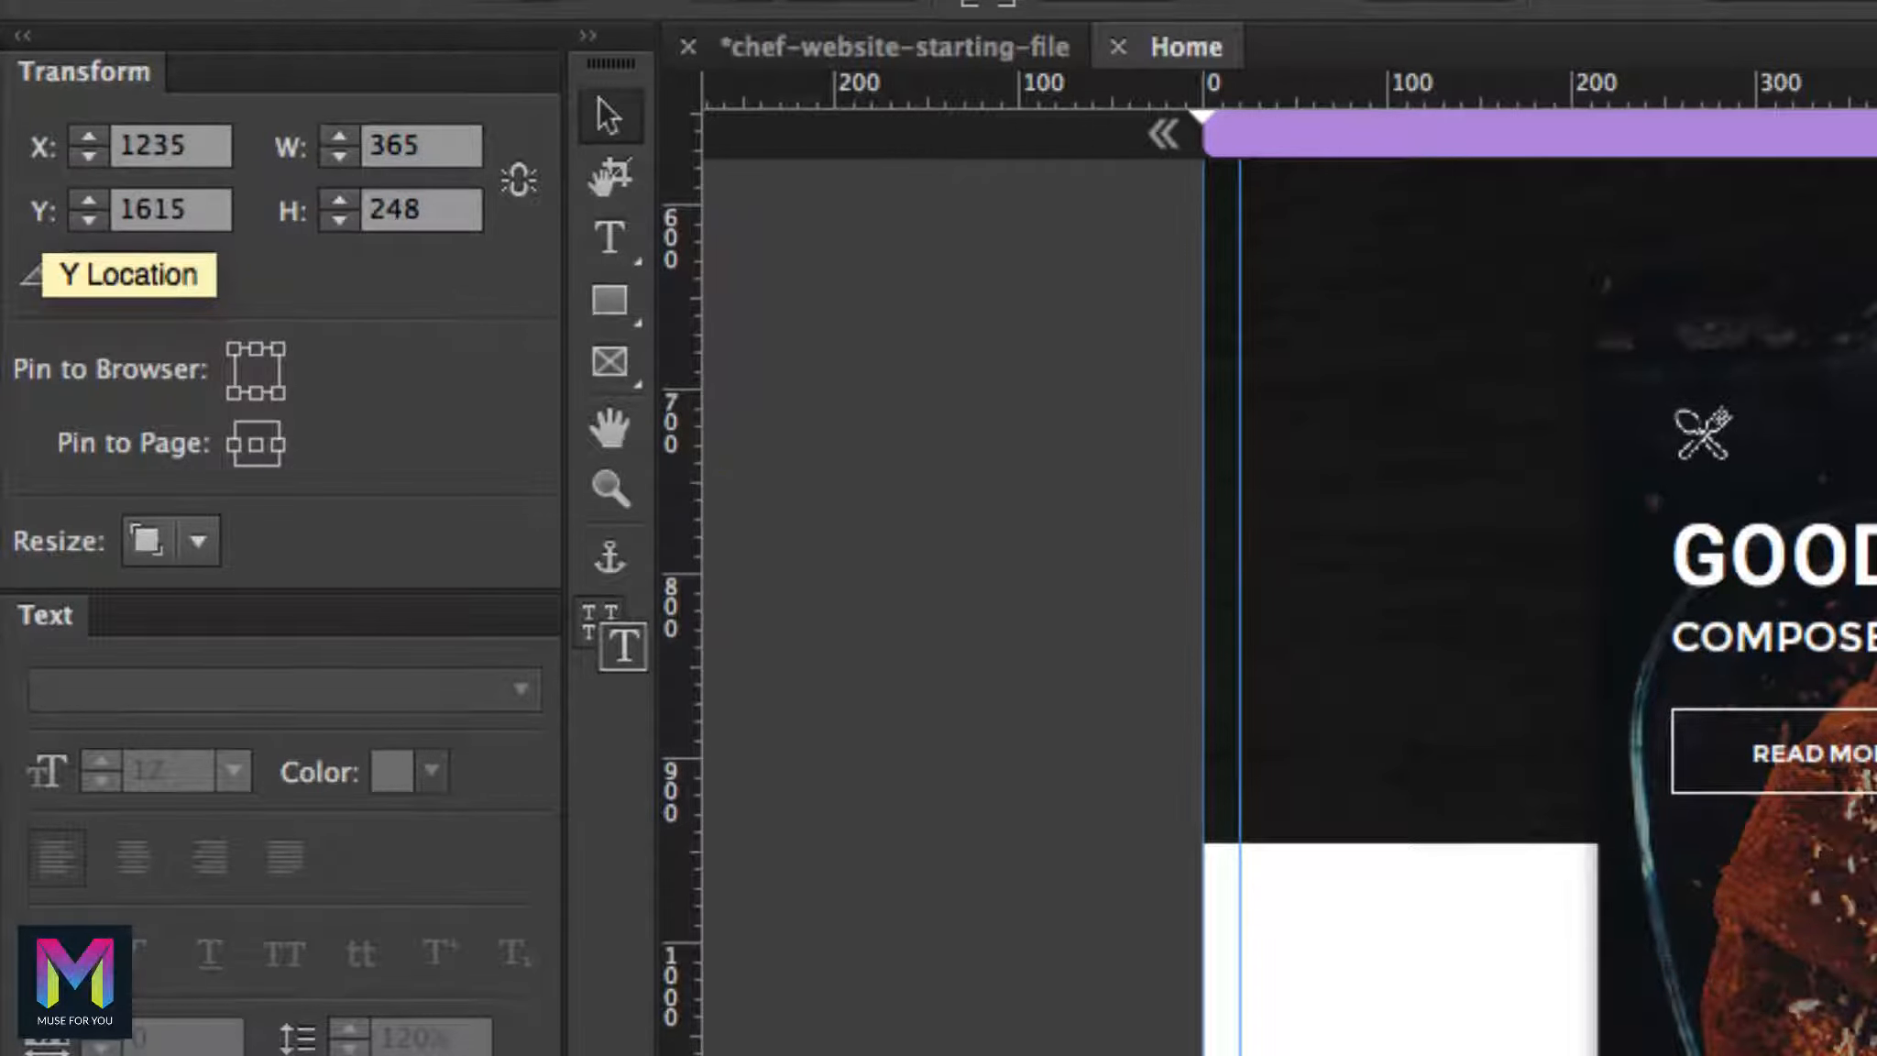
click(409, 144)
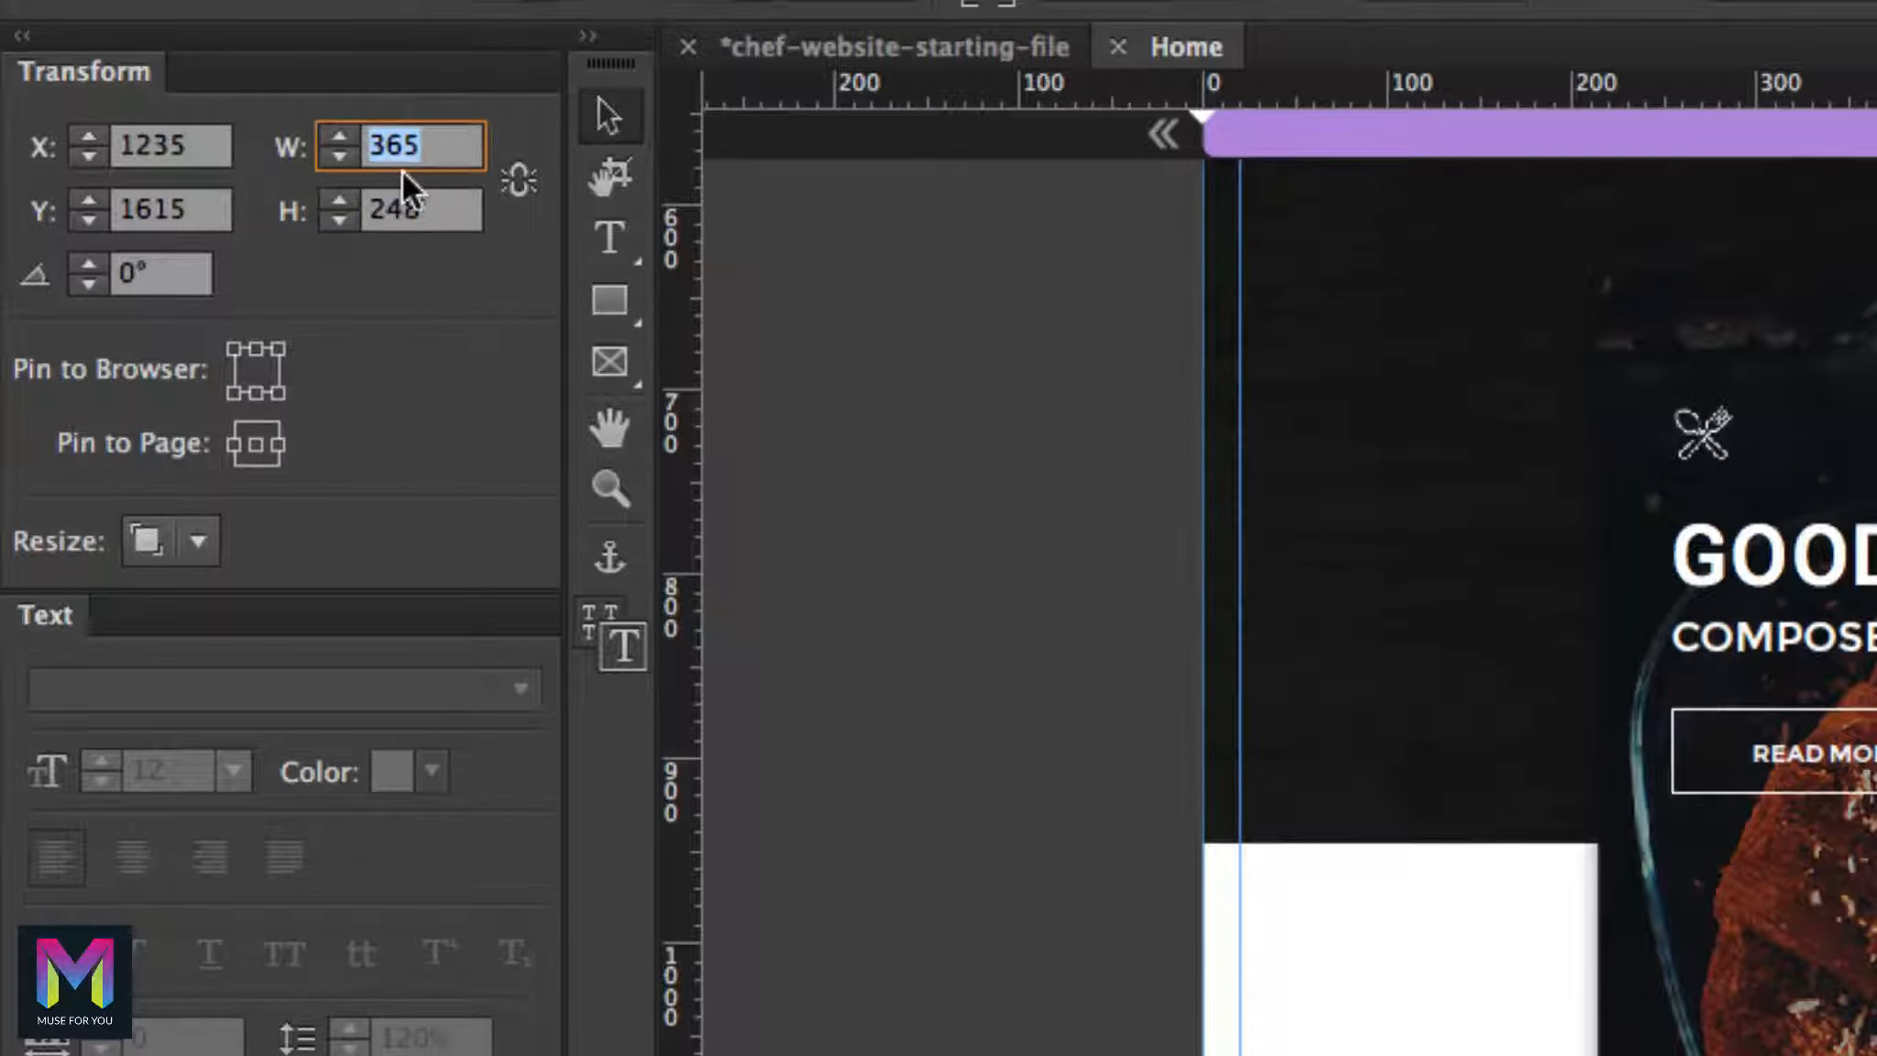
click(438, 208)
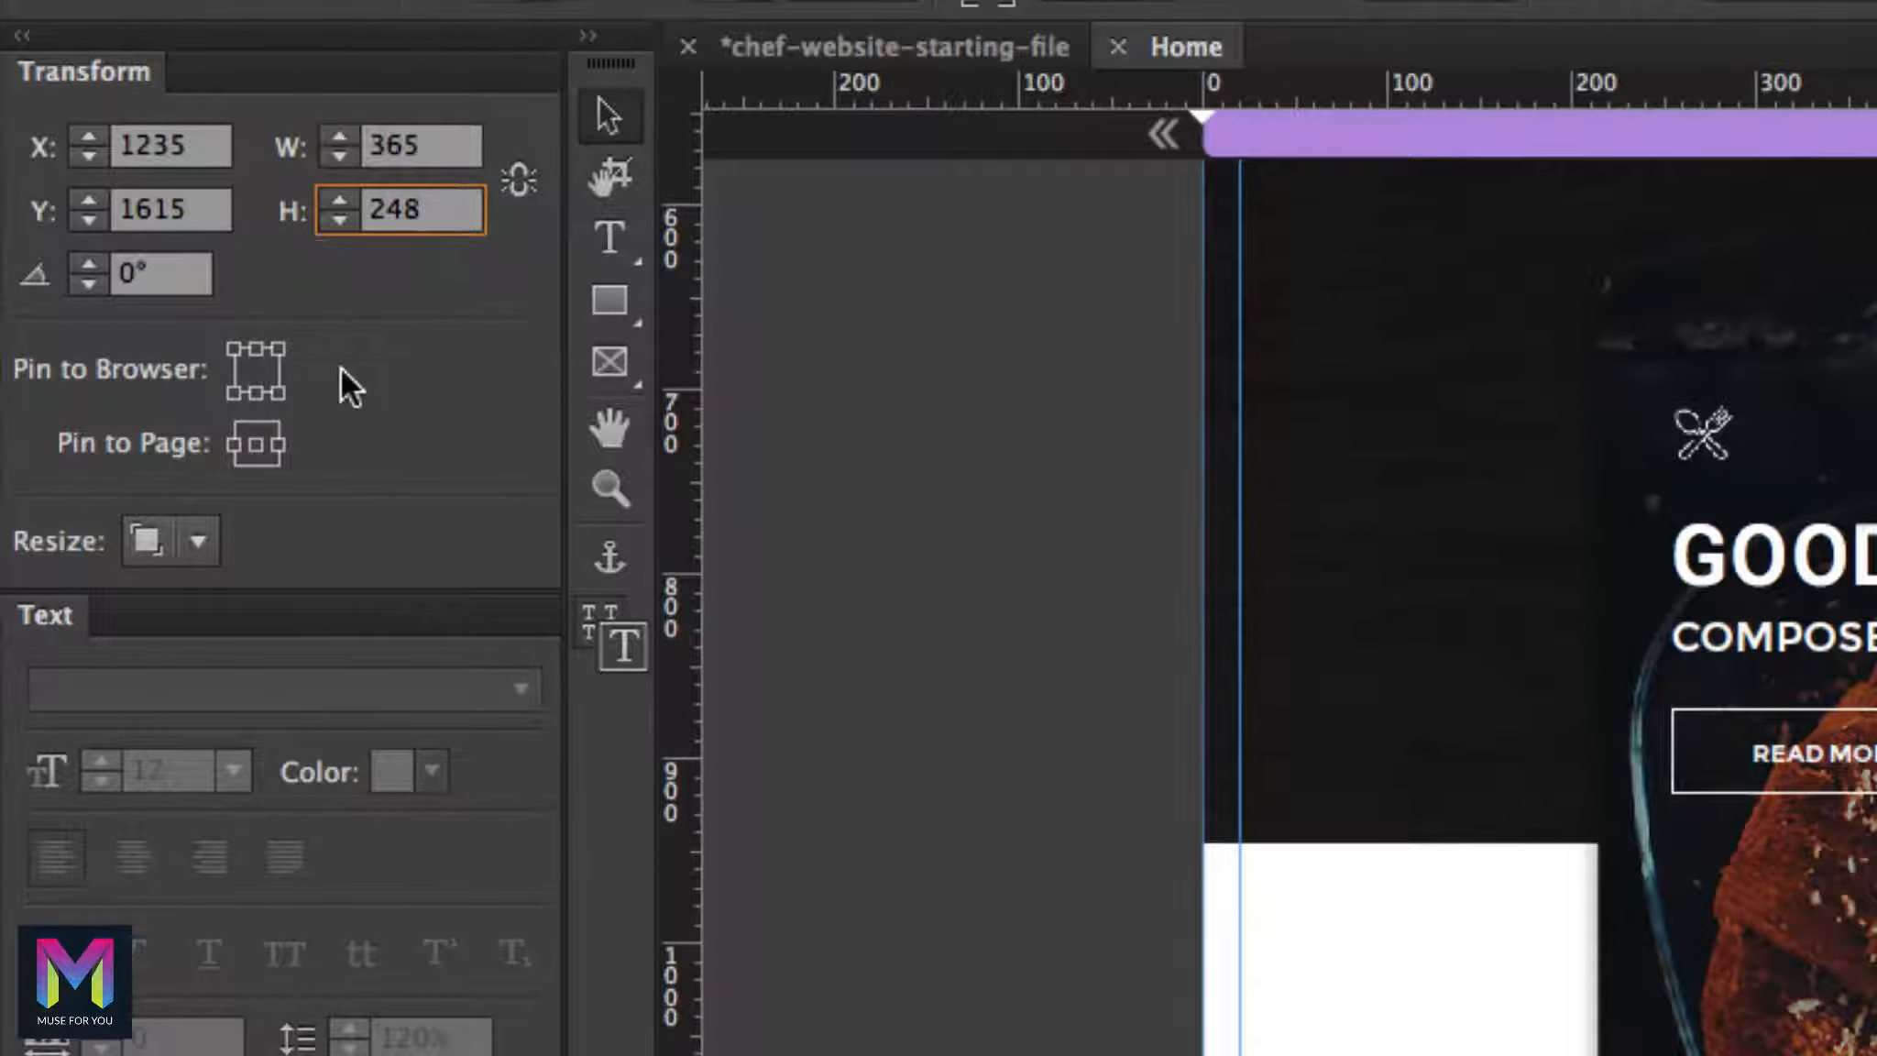
Pin the tomato image to the right of the page, set its resize behaviour to None, and deselect it
click(279, 444)
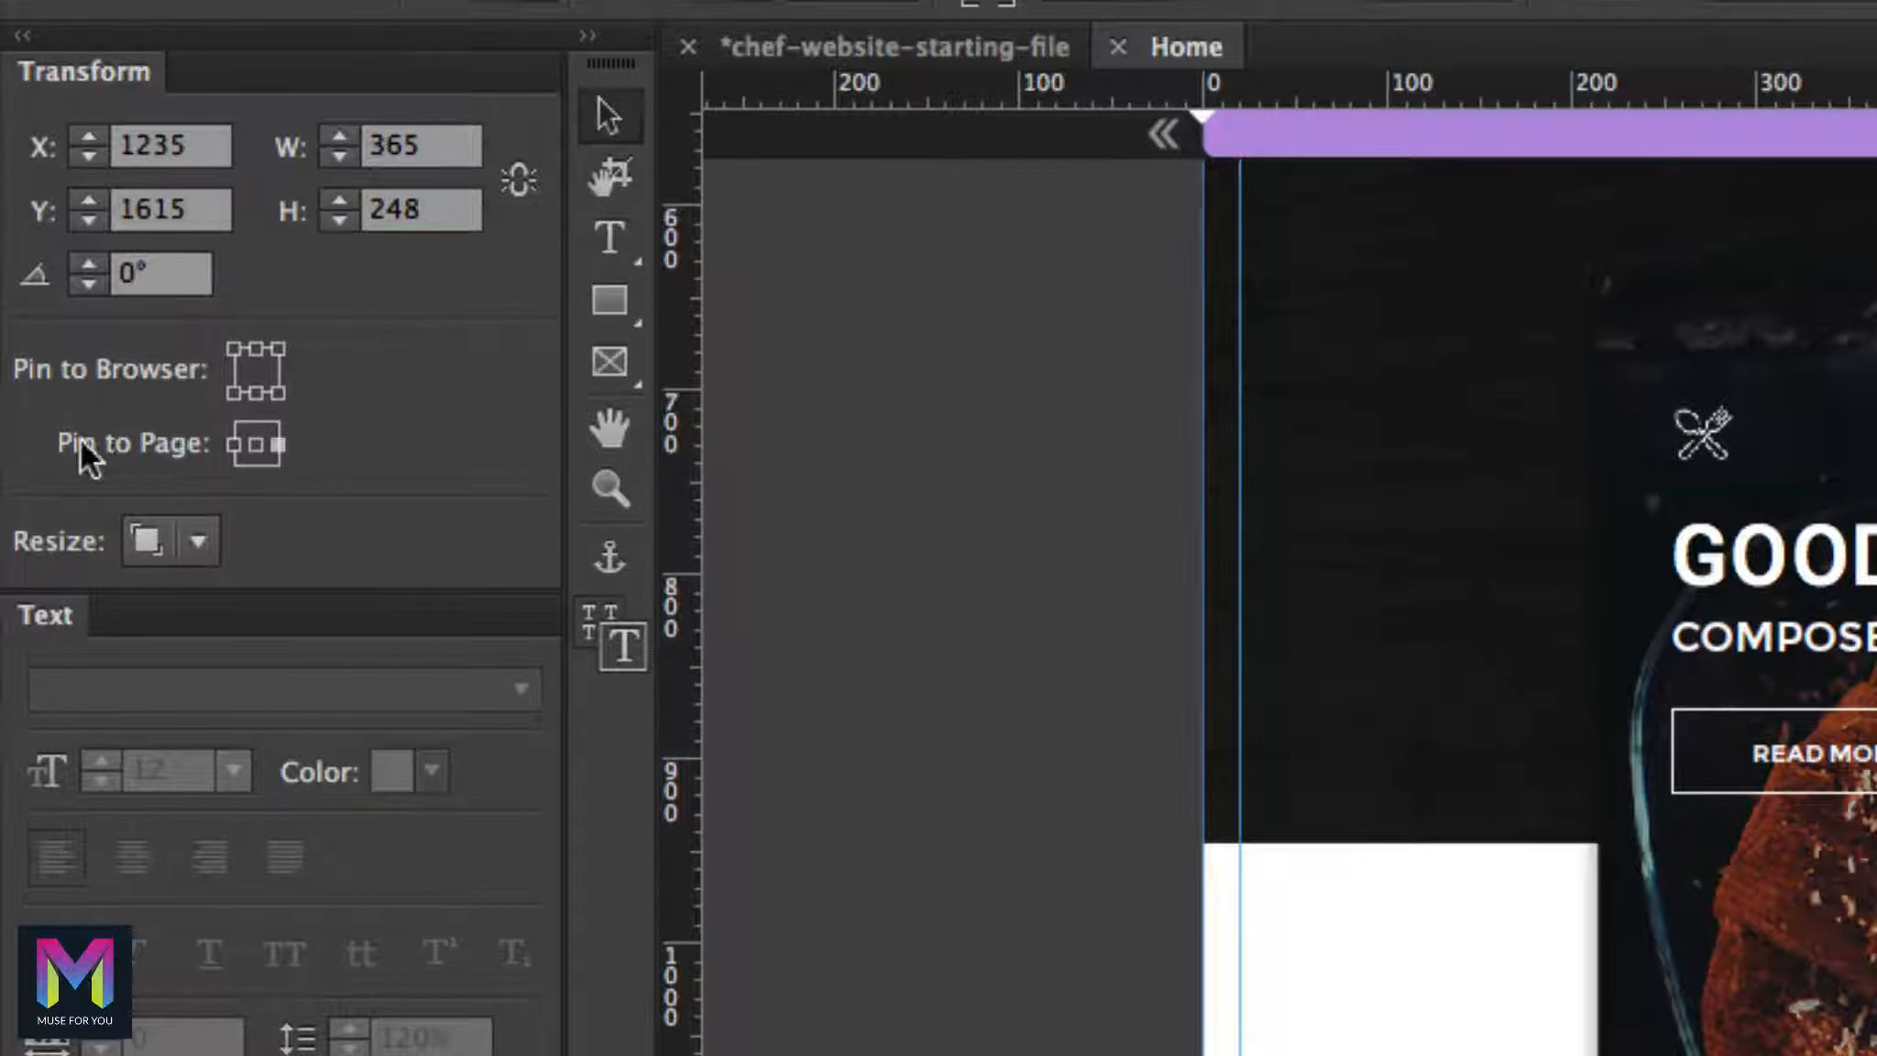
click(196, 540)
click(218, 602)
click(902, 991)
scroll(903, 992, down, 3)
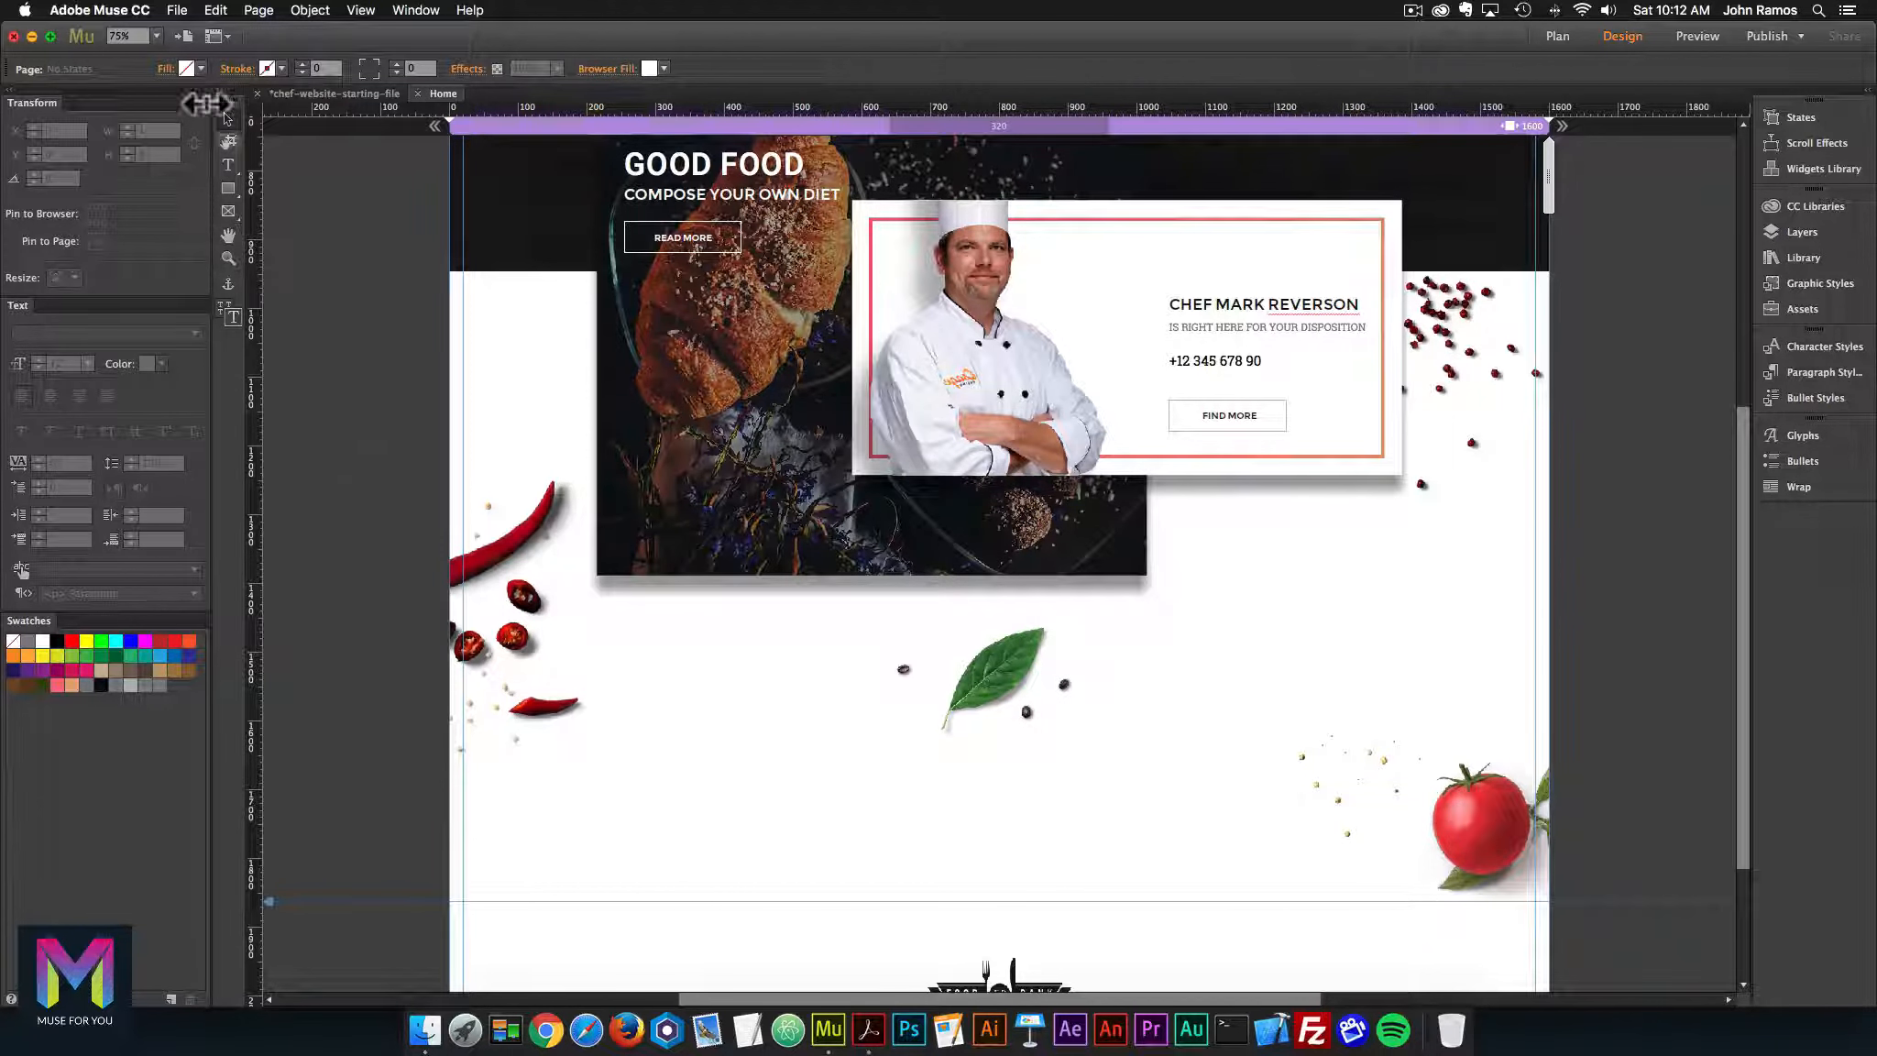
Preview the Home page in the browser and check the chilies, leaf and tomato placement at a narrower width and in full screen
click(177, 12)
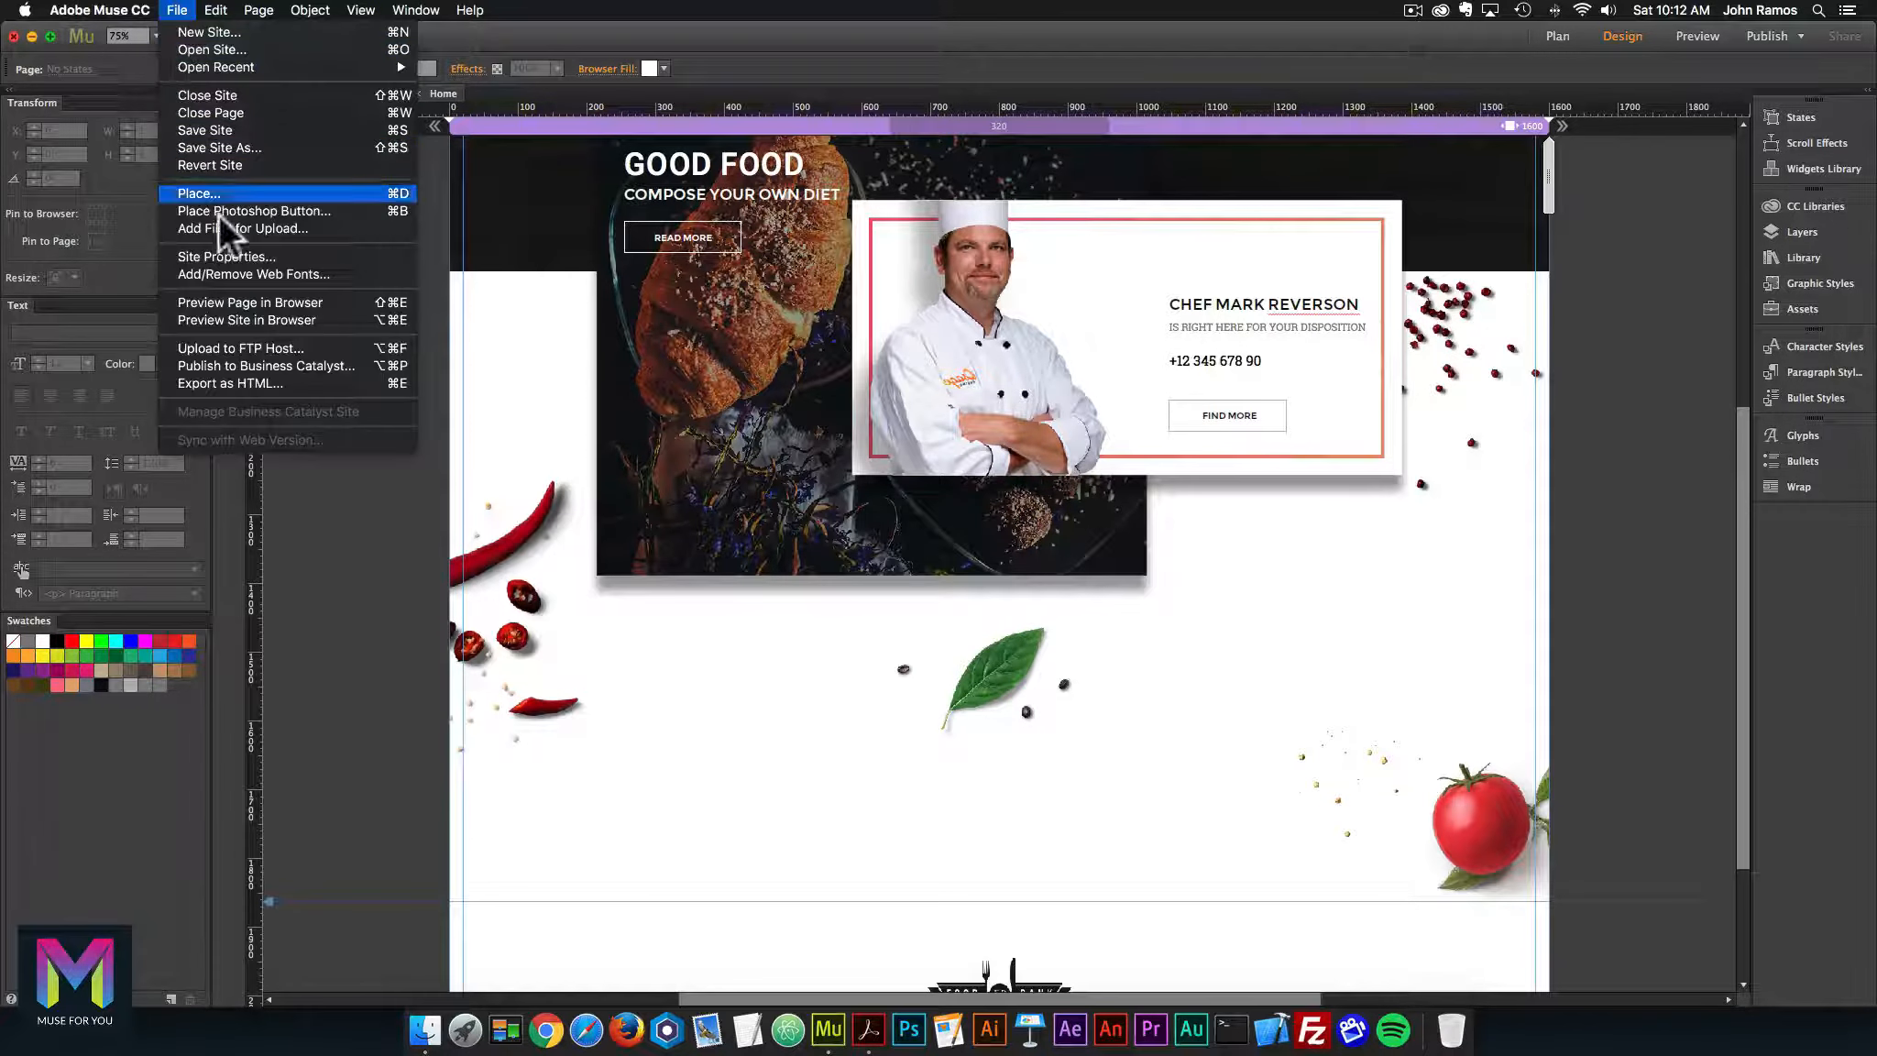
click(226, 298)
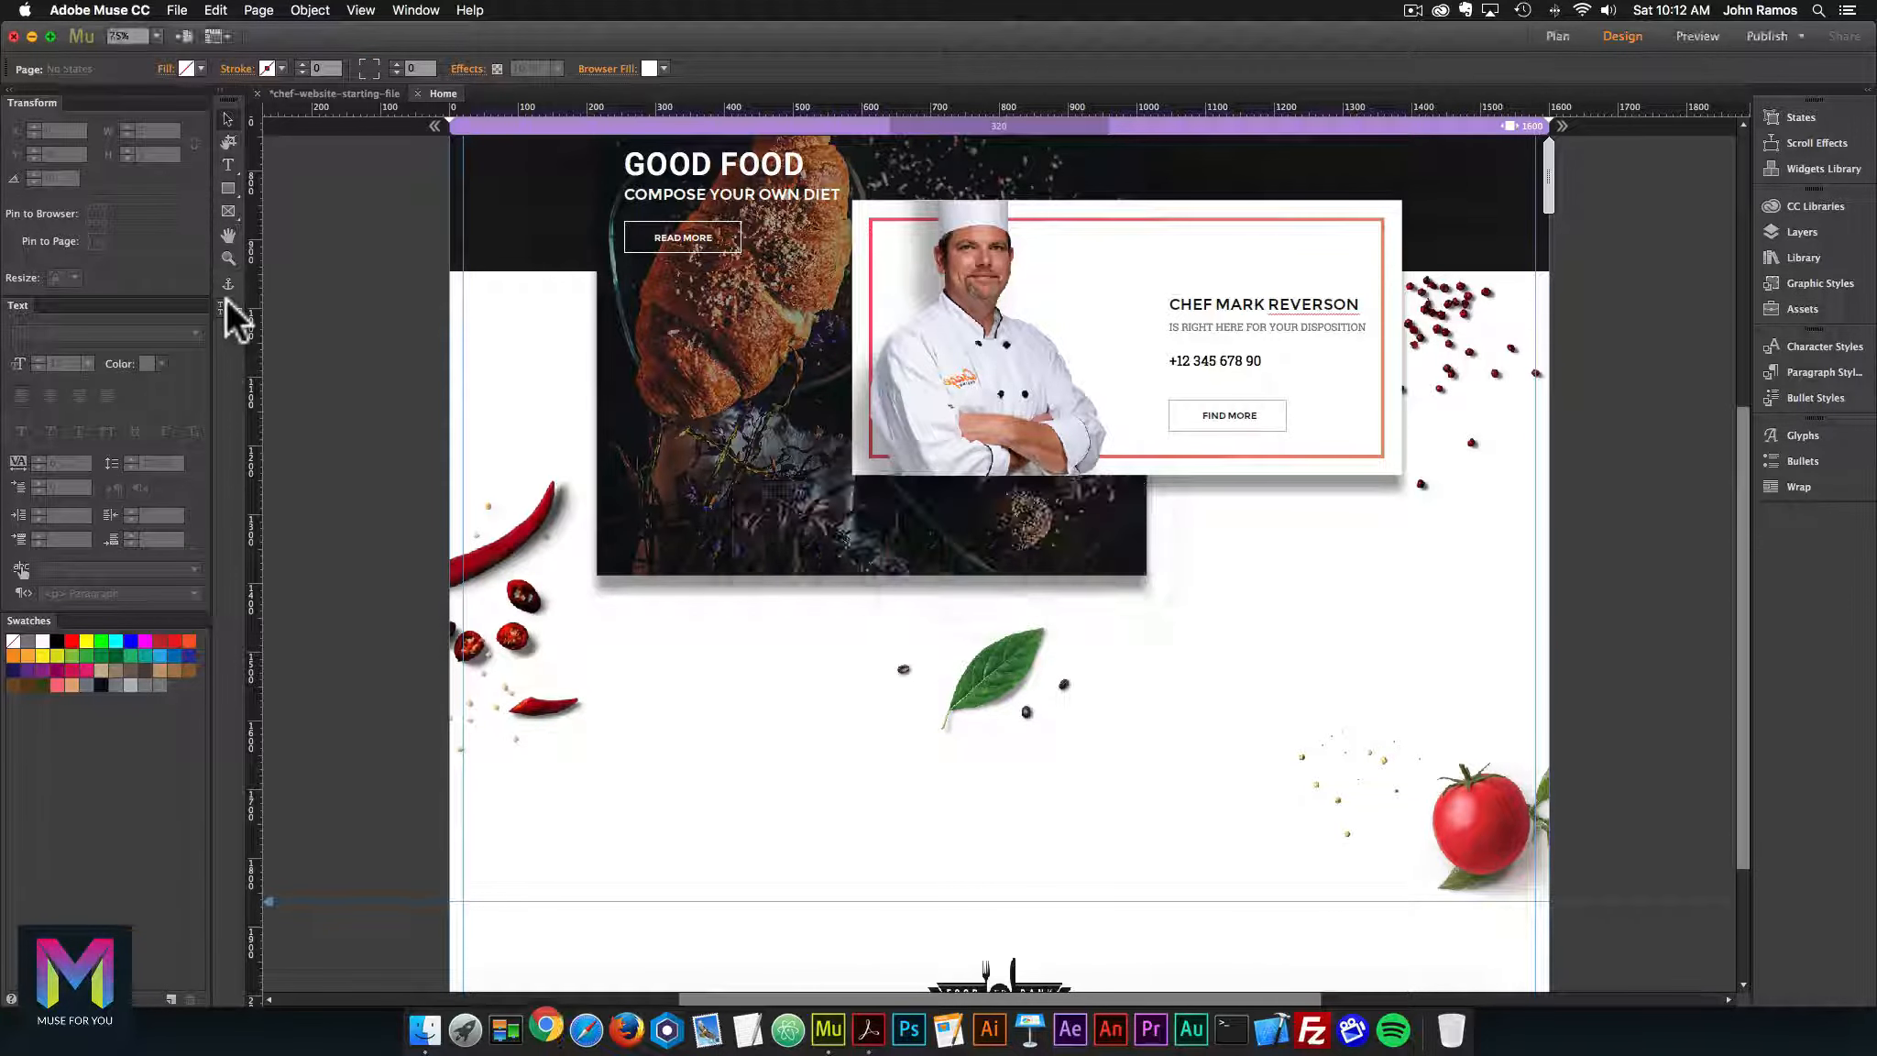
scroll(981, 454, down, 10)
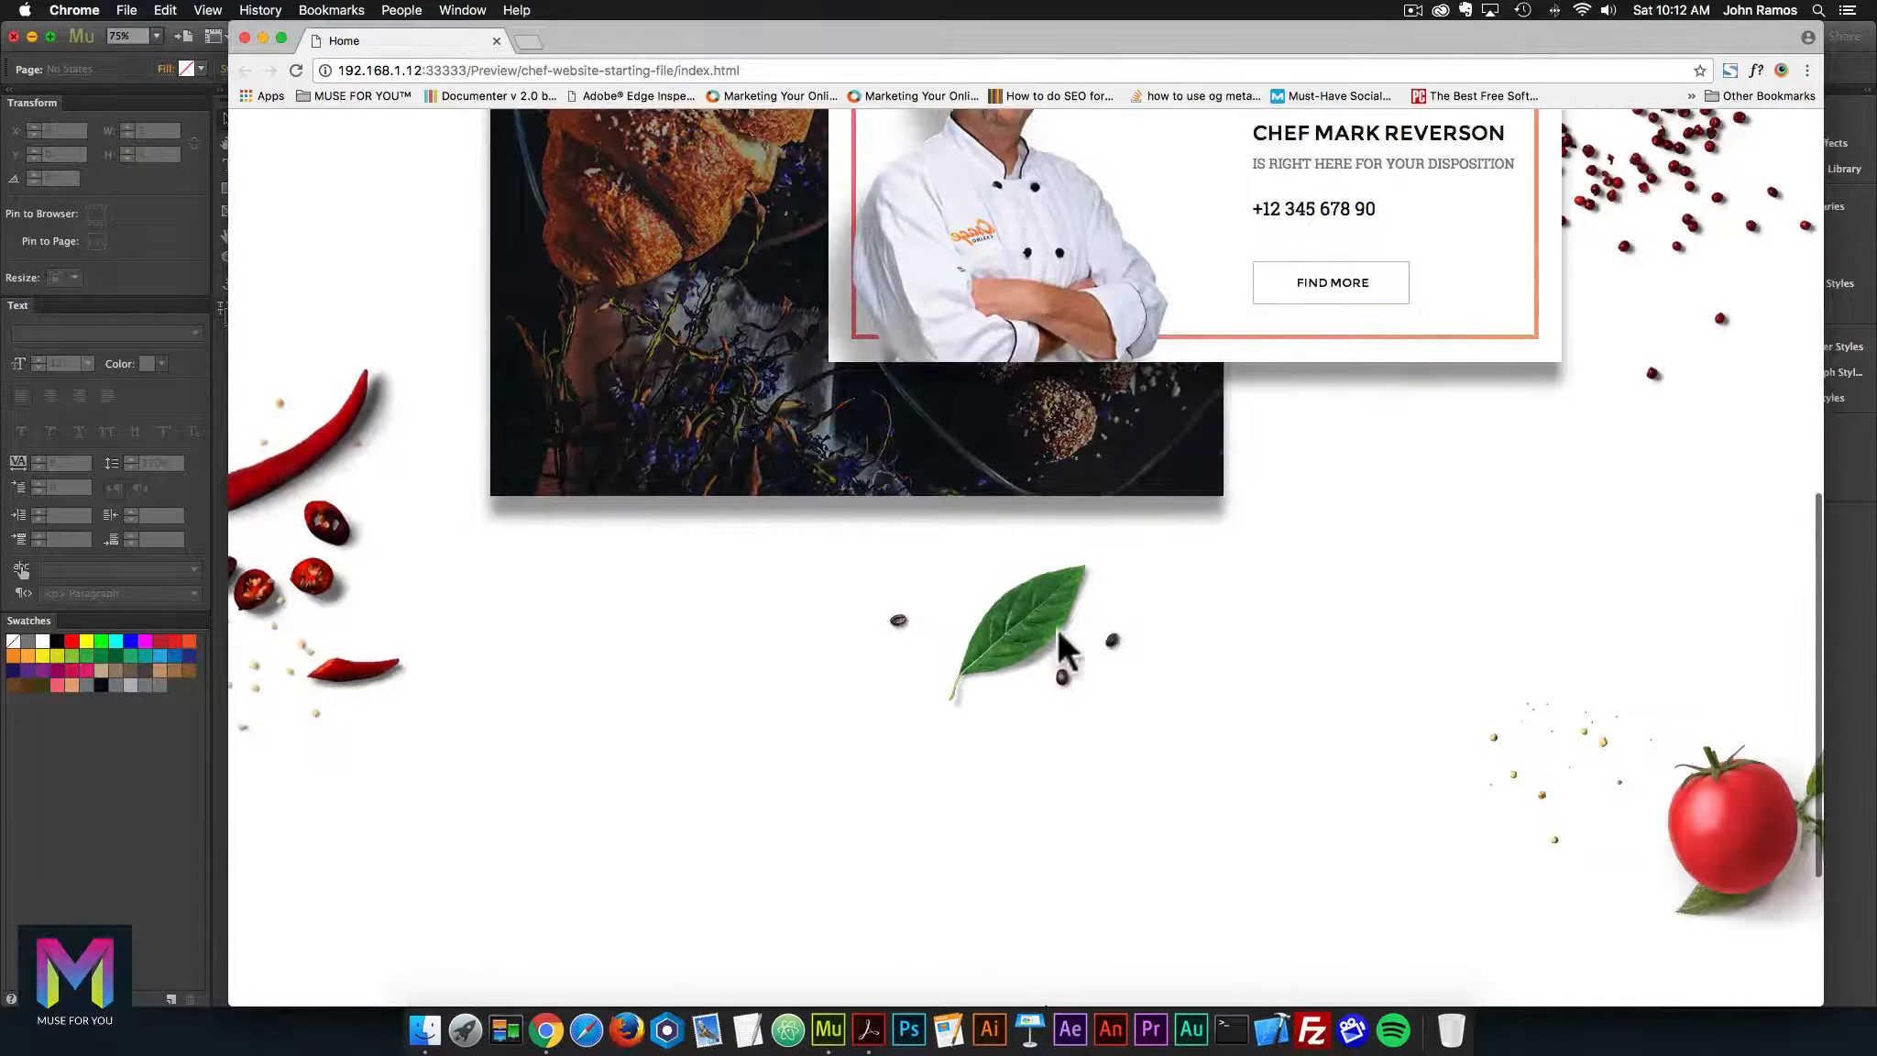
scroll(1731, 808, down, 3)
drag(1823, 712, 1692, 599)
scroll(1497, 616, up, 3)
scroll(1497, 616, down, 2)
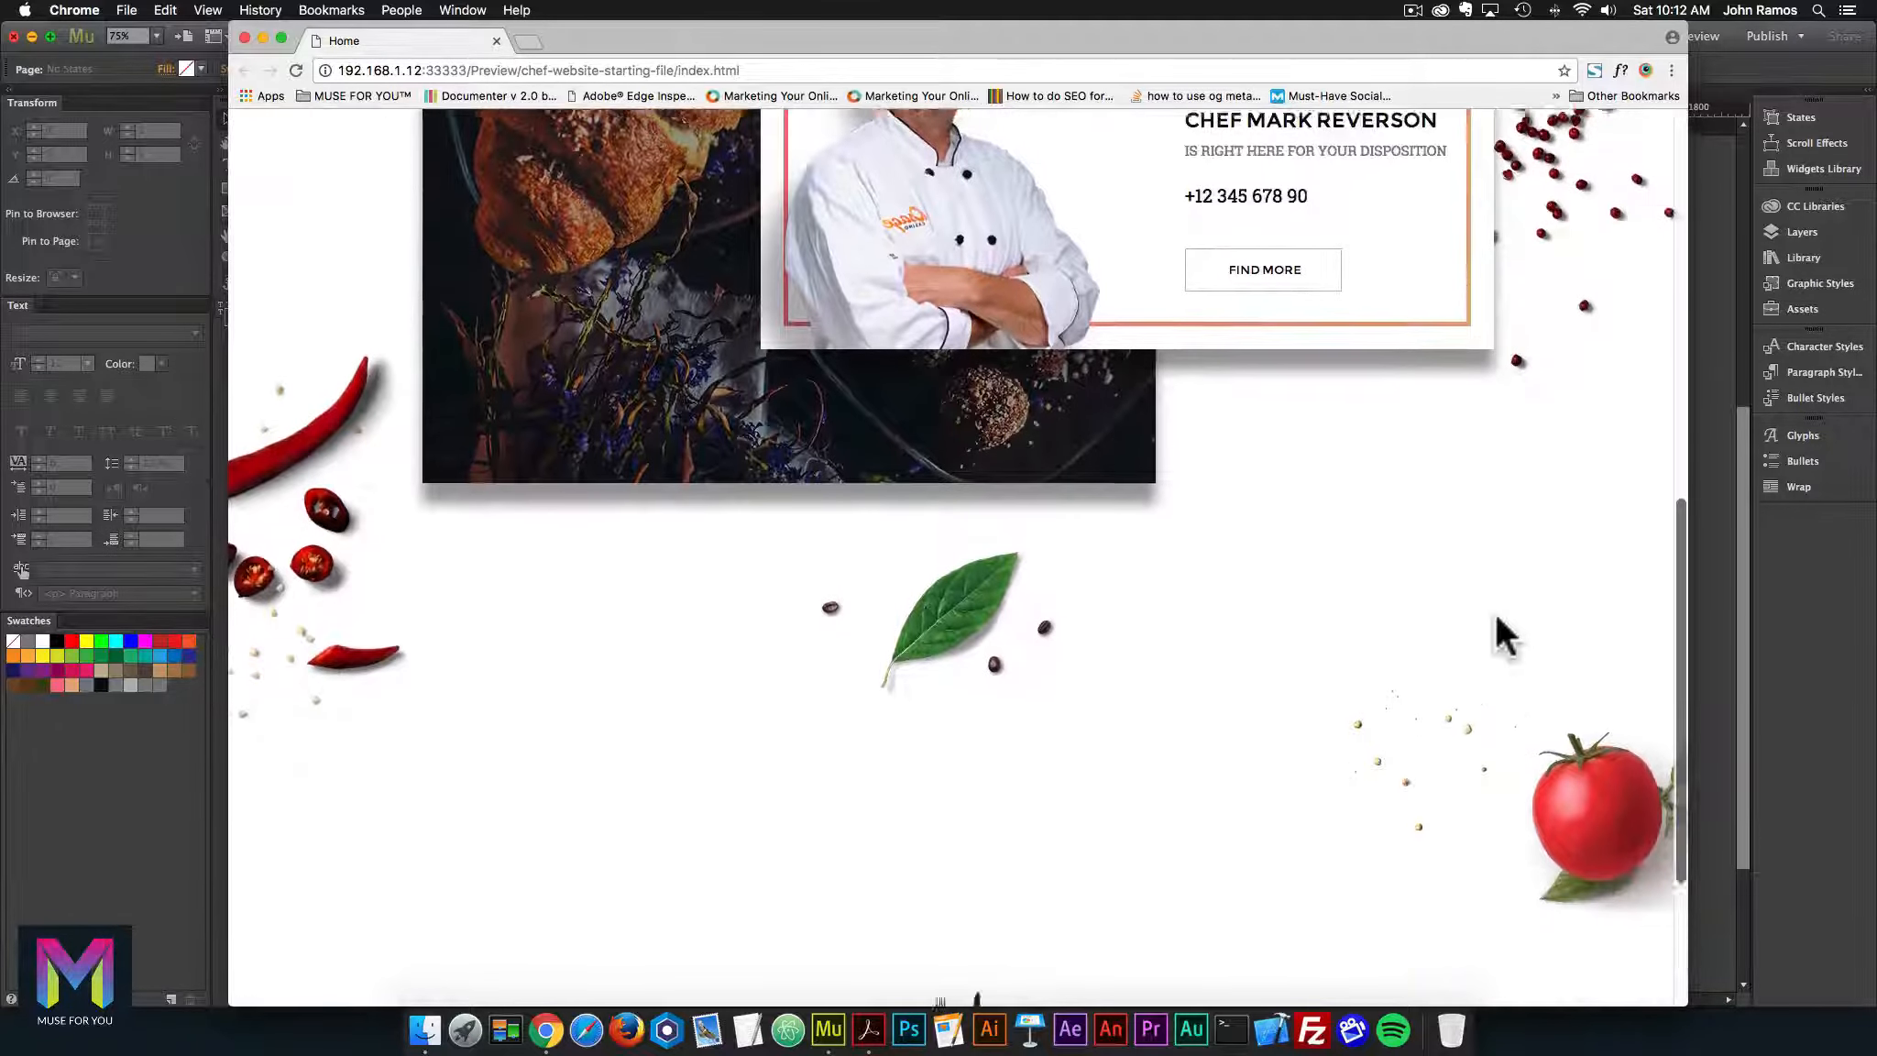
scroll(1498, 628, down, 2)
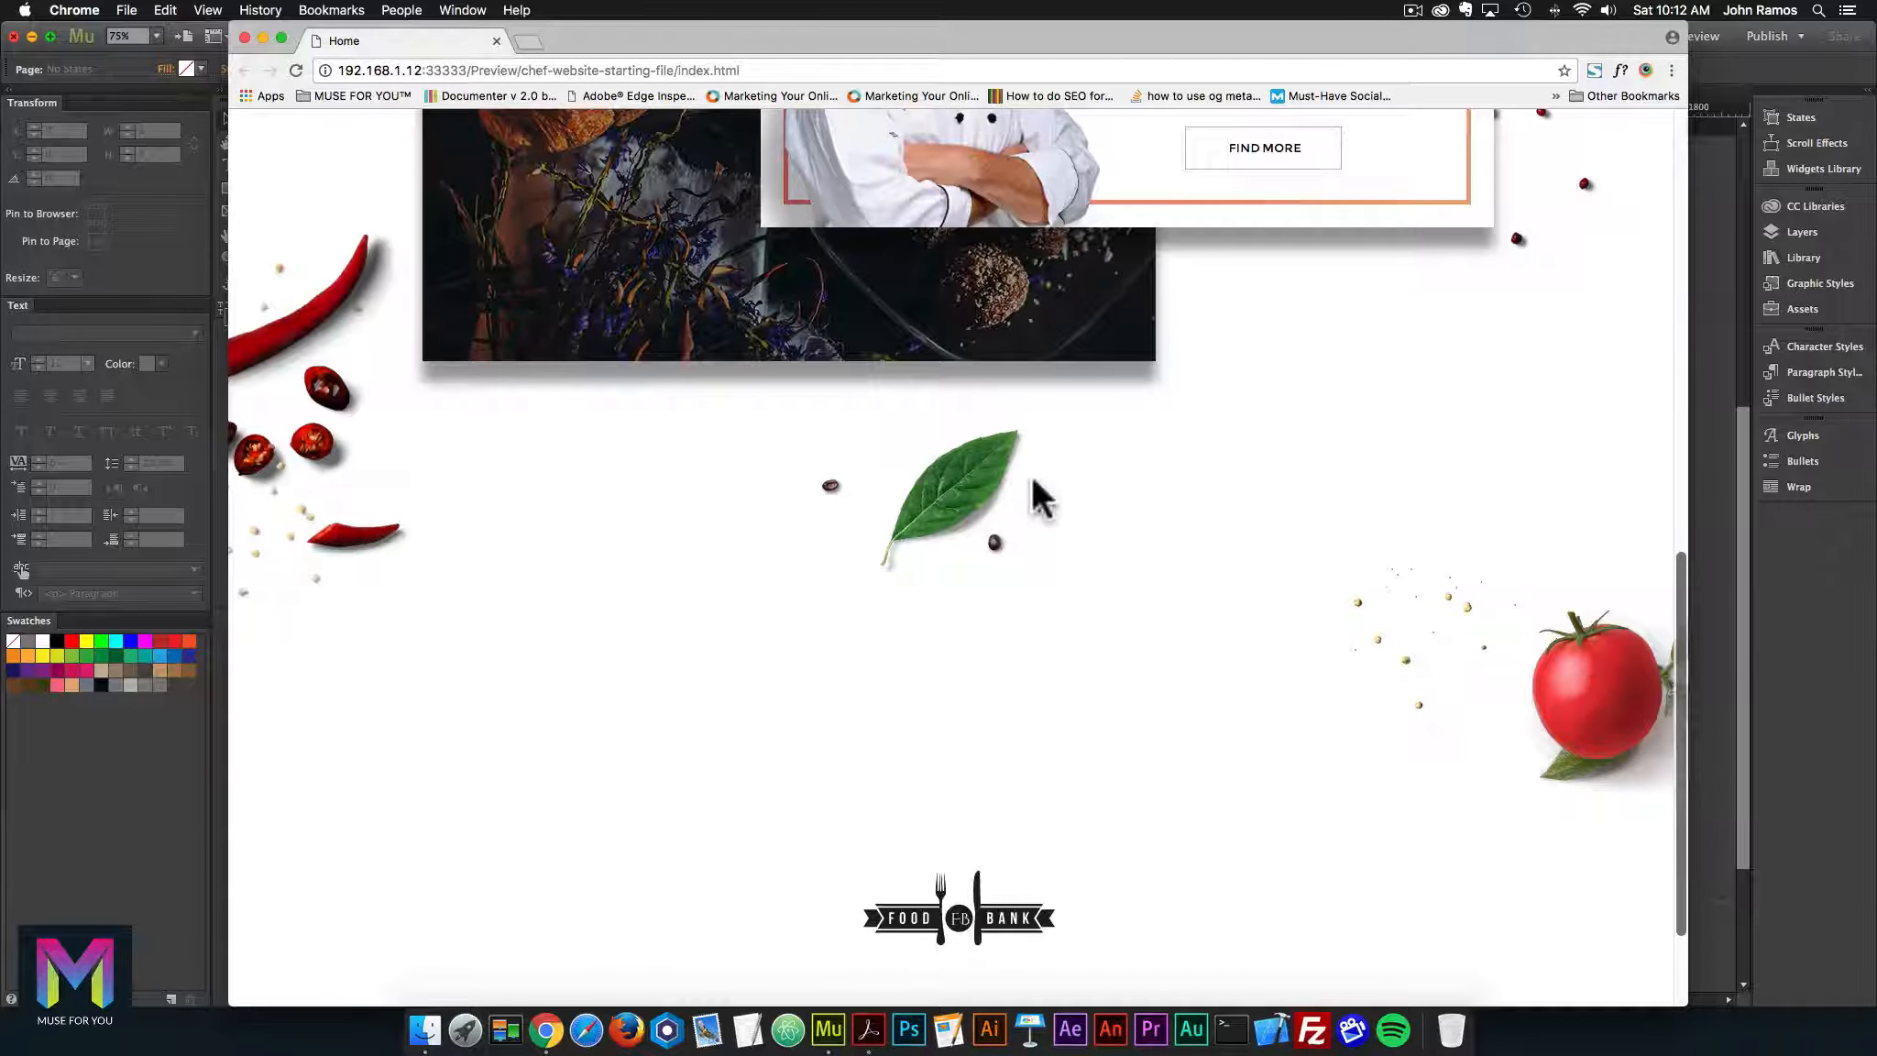
click(279, 36)
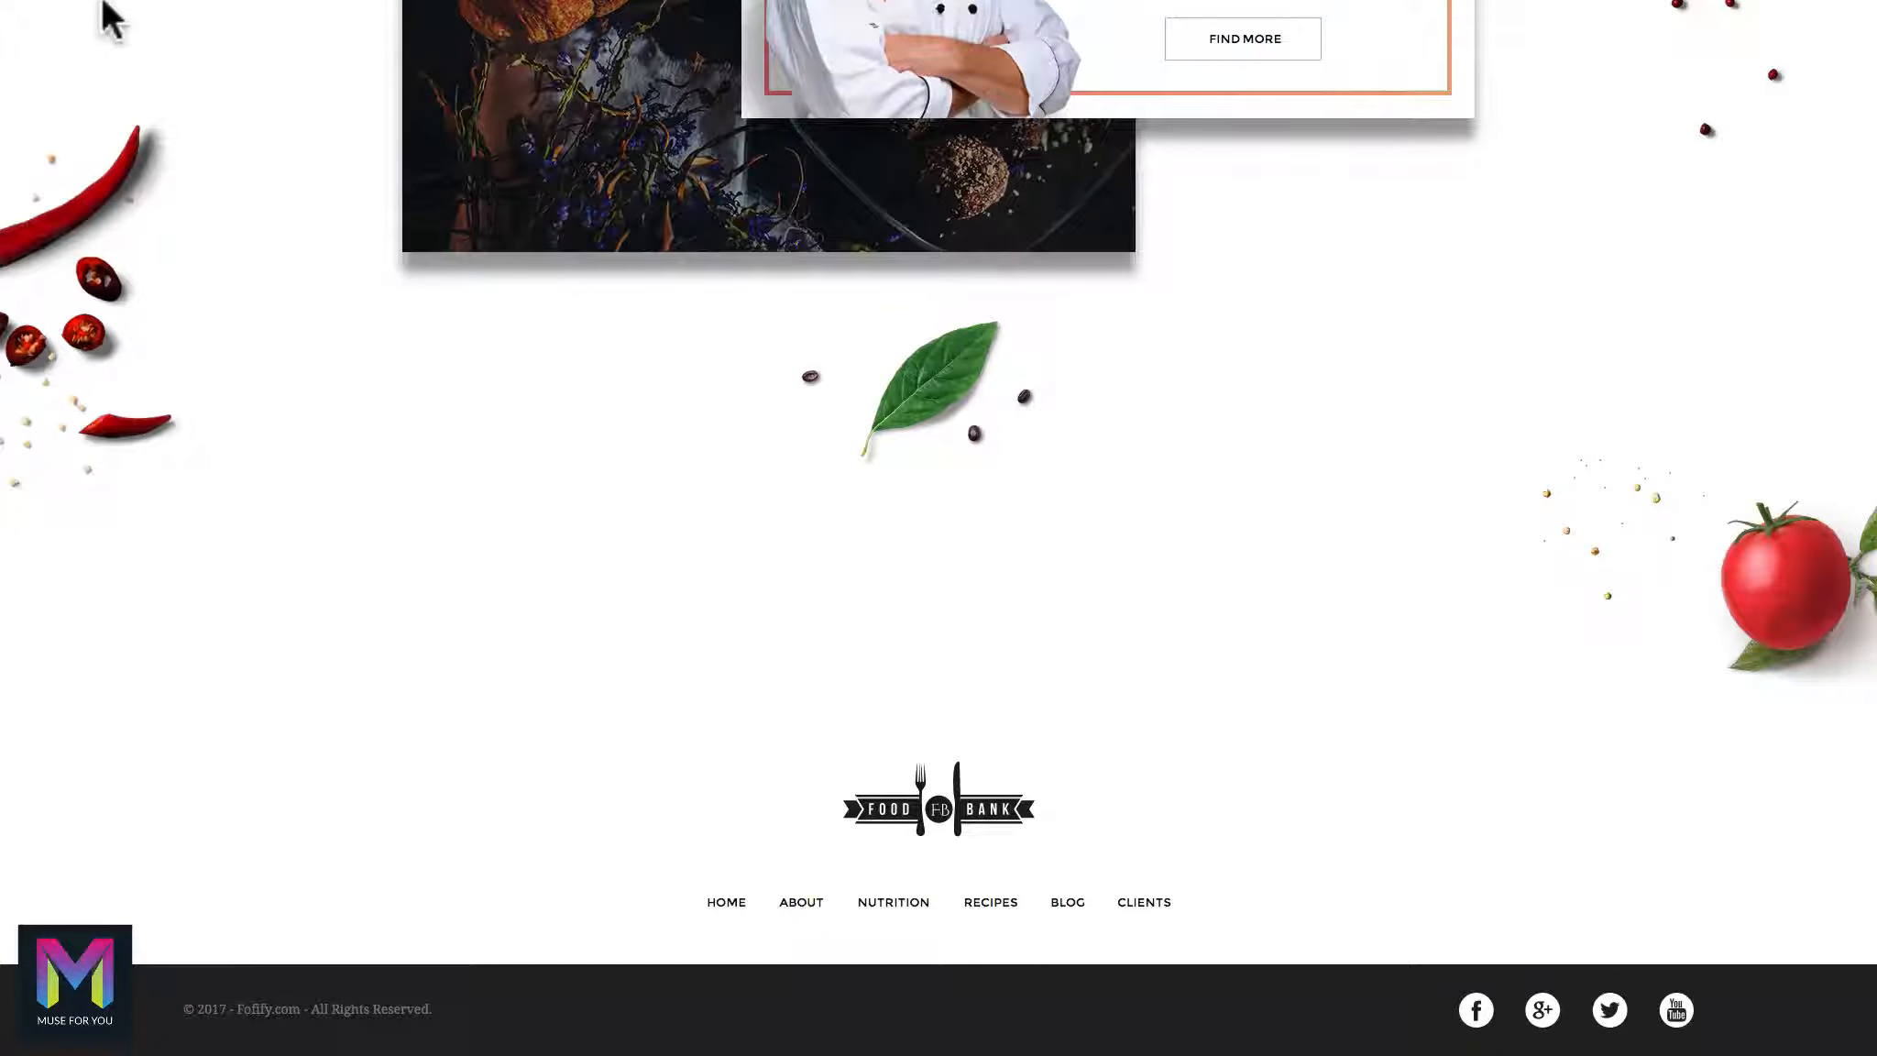
Return from the browser preview to Adobe Muse and lock the Home page width at the 1600 breakpoint
mouse_move(114, 5)
click(52, 38)
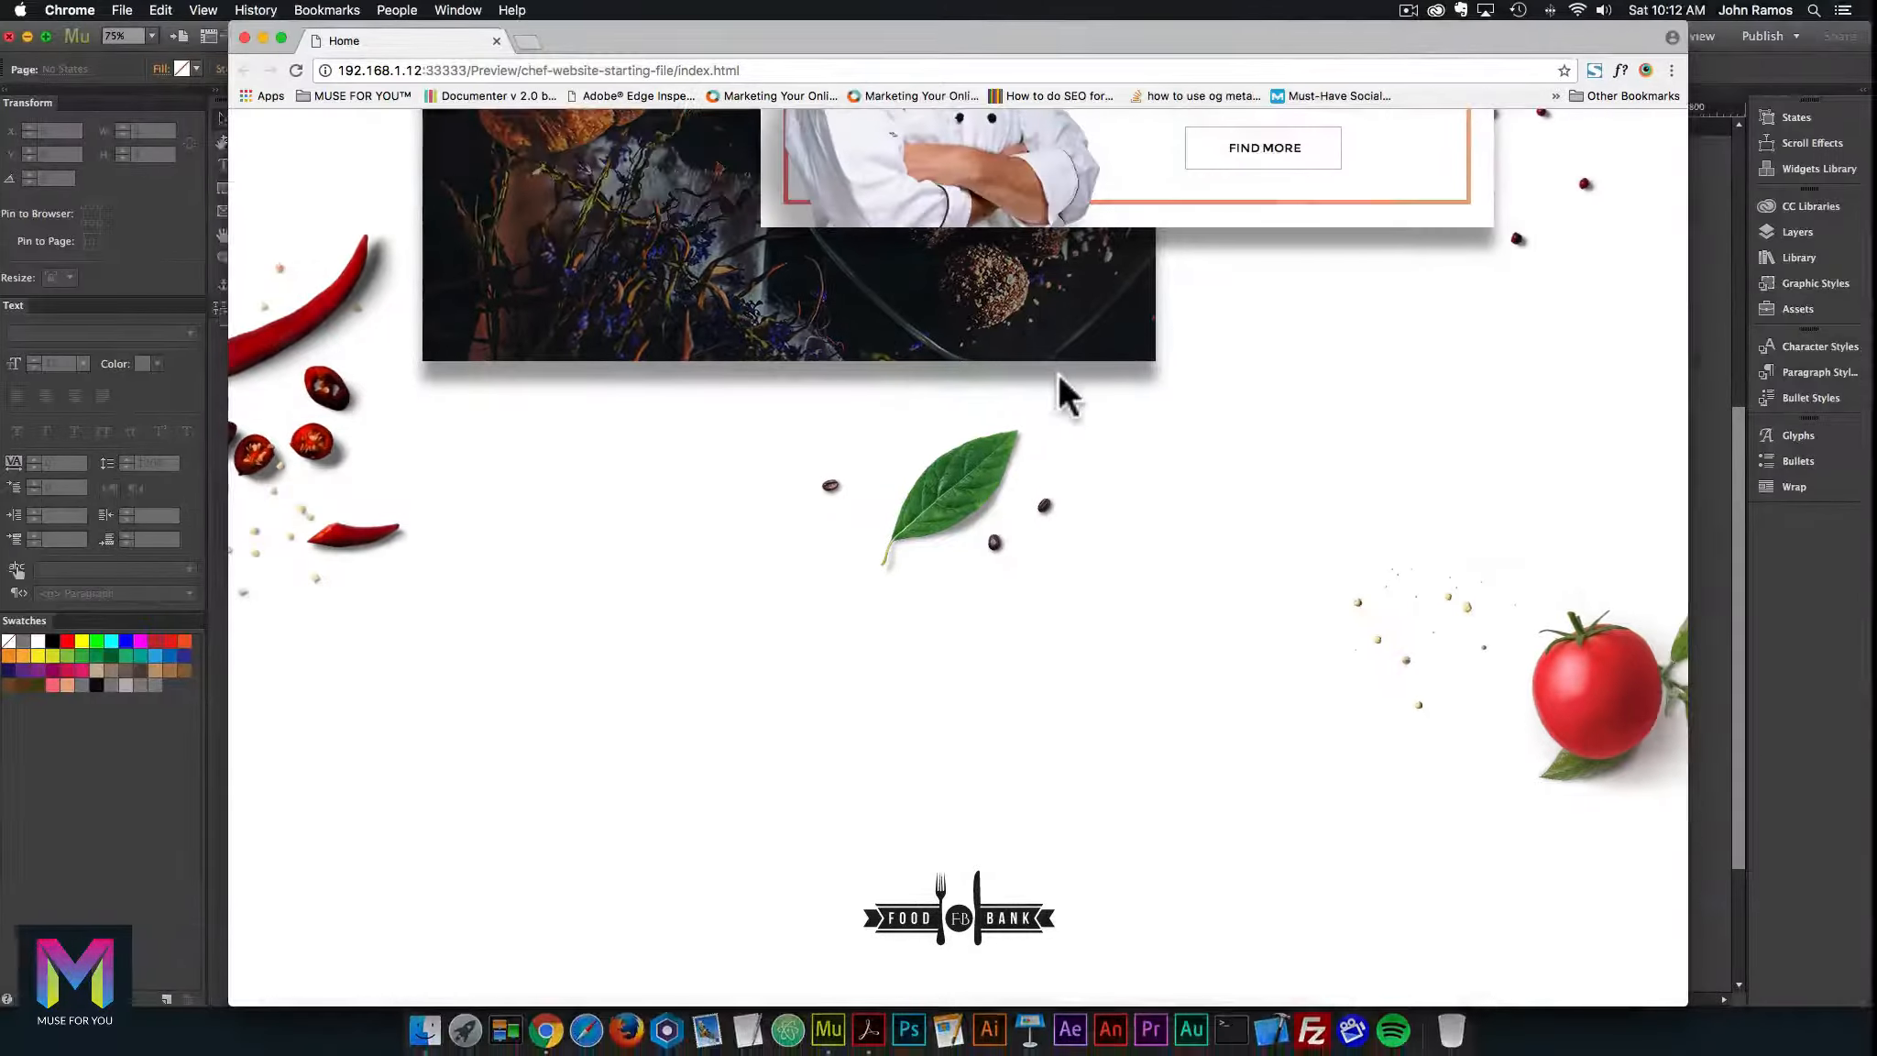
click(1711, 350)
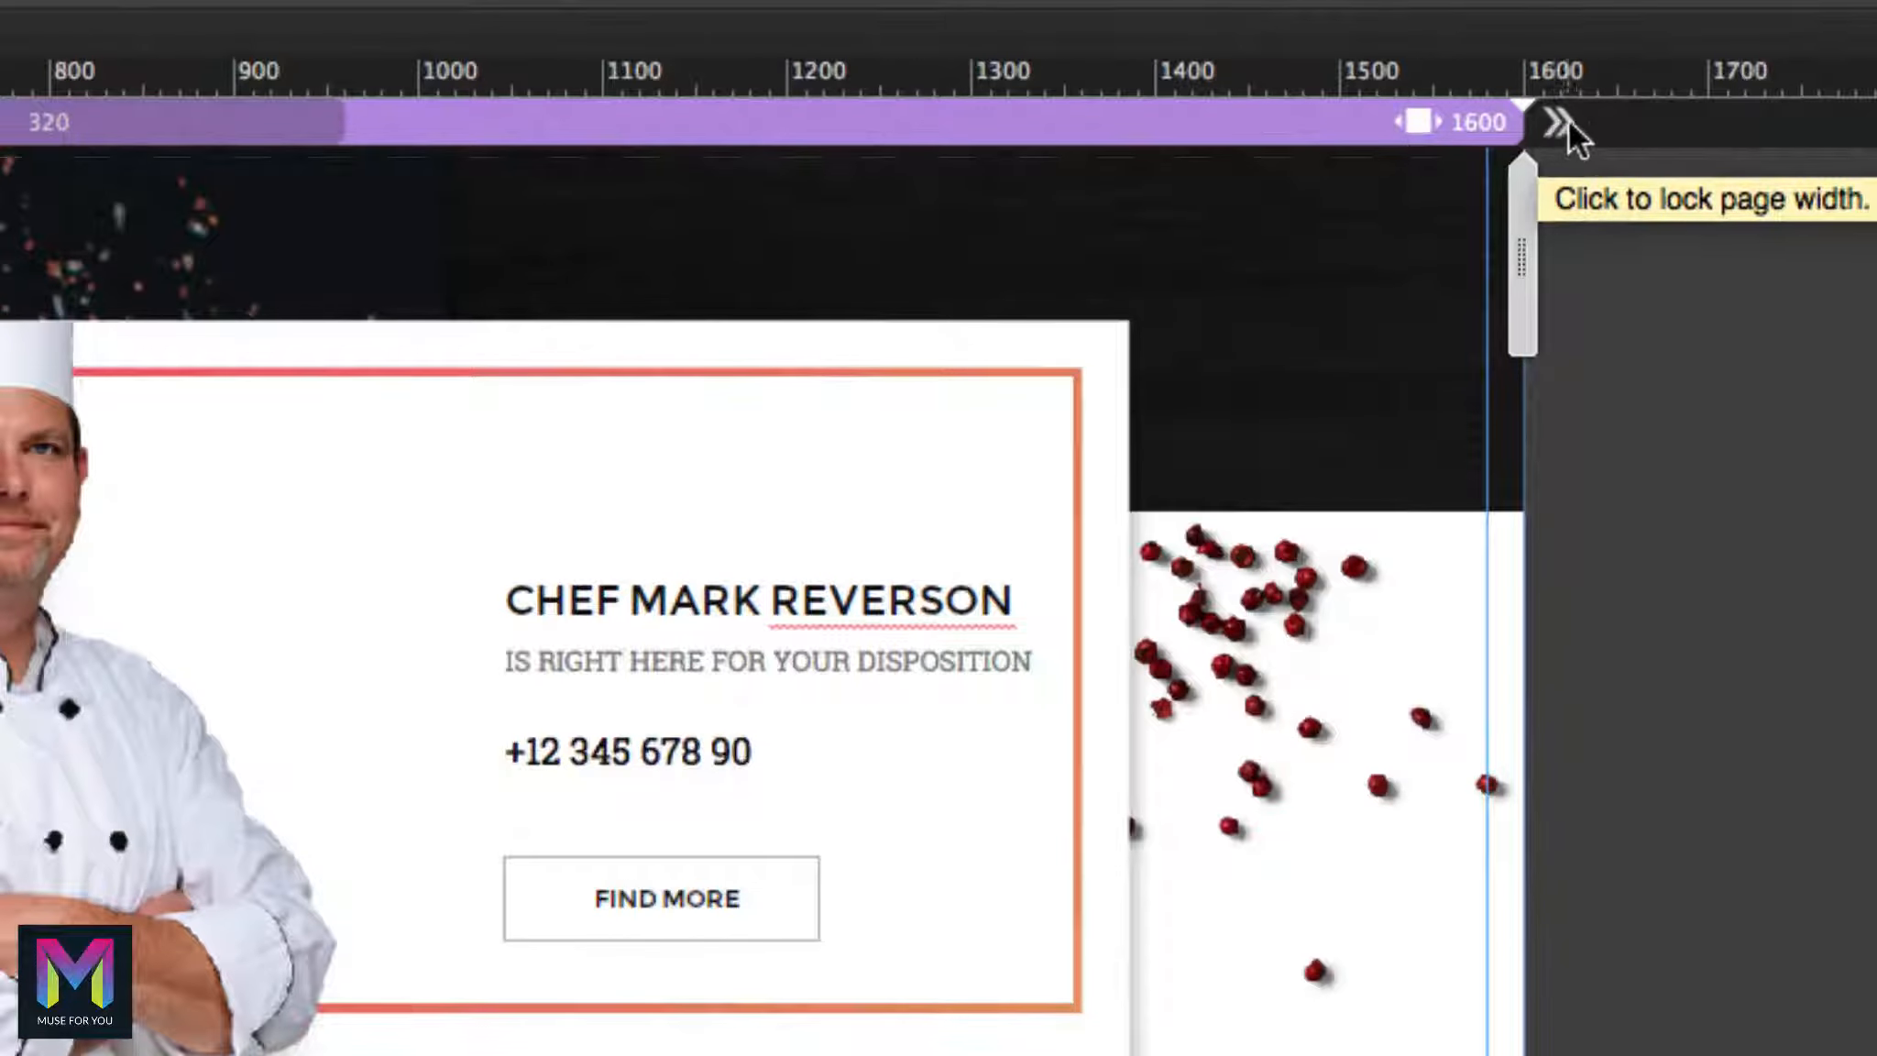
click(1560, 123)
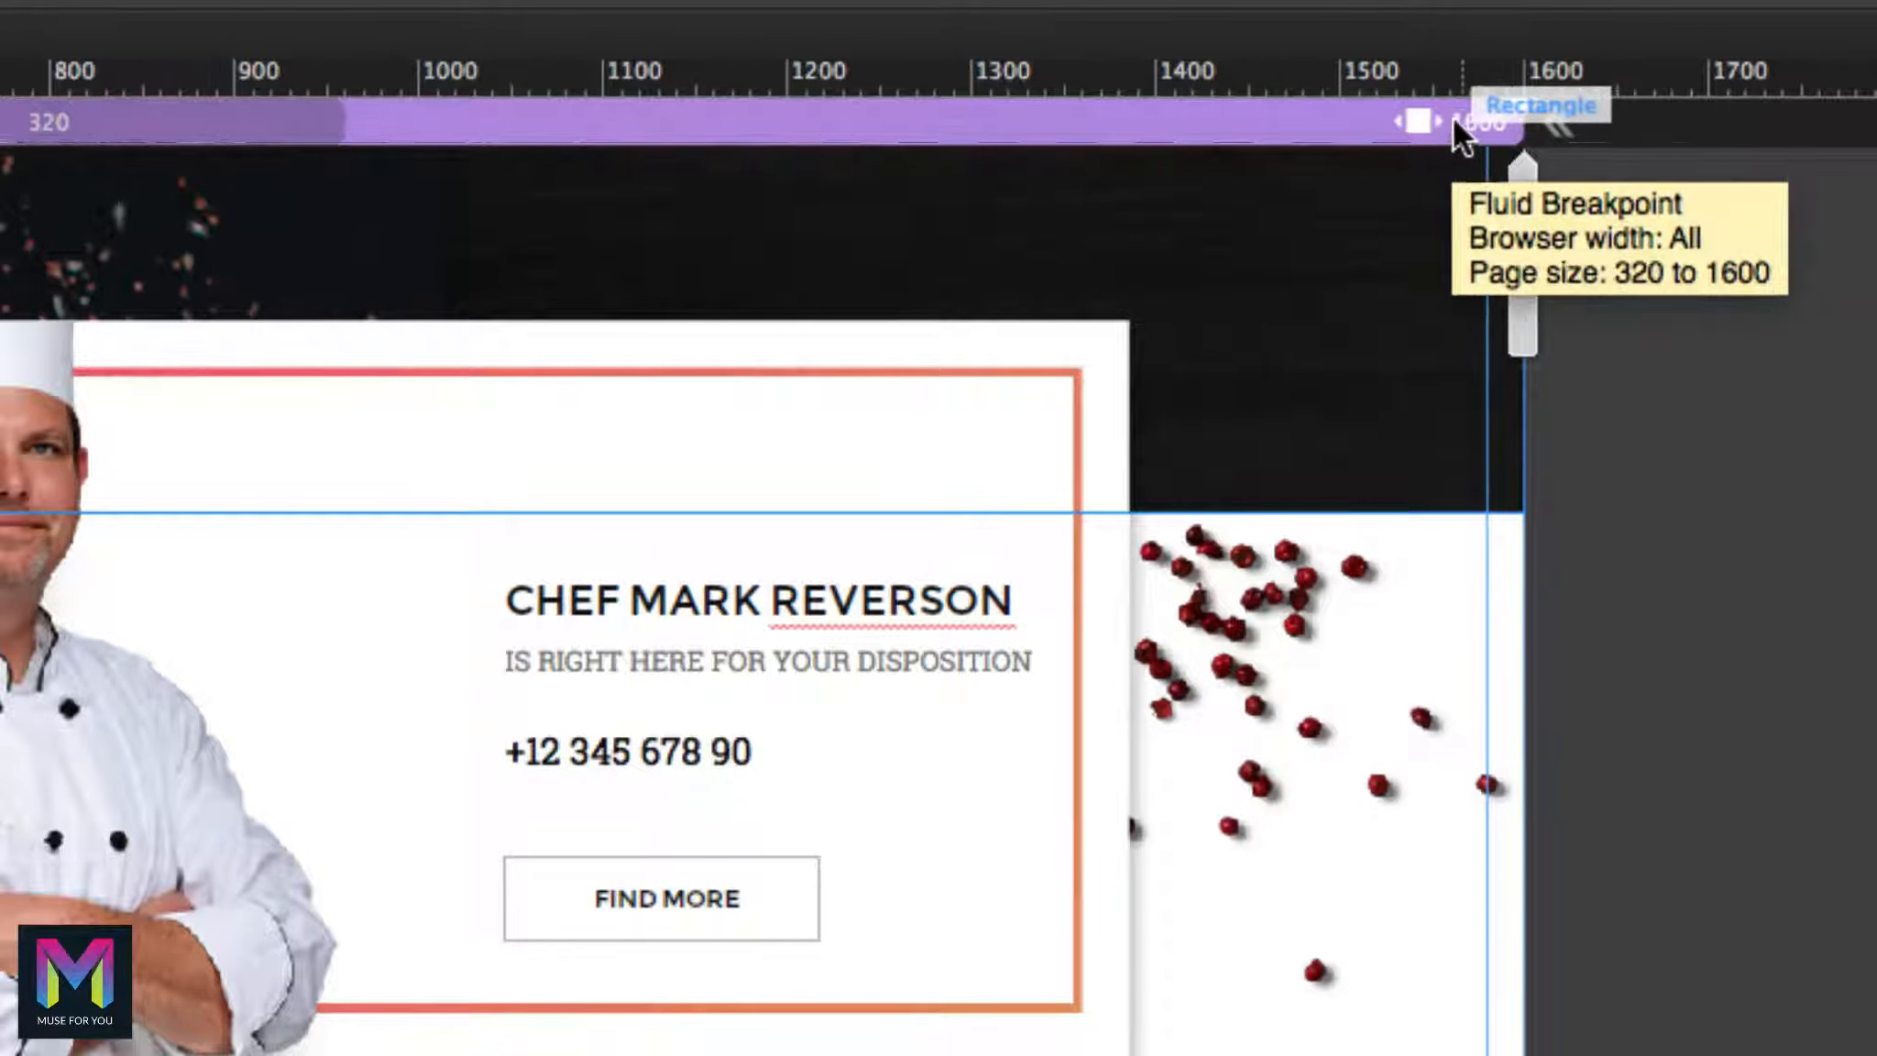
click(1558, 122)
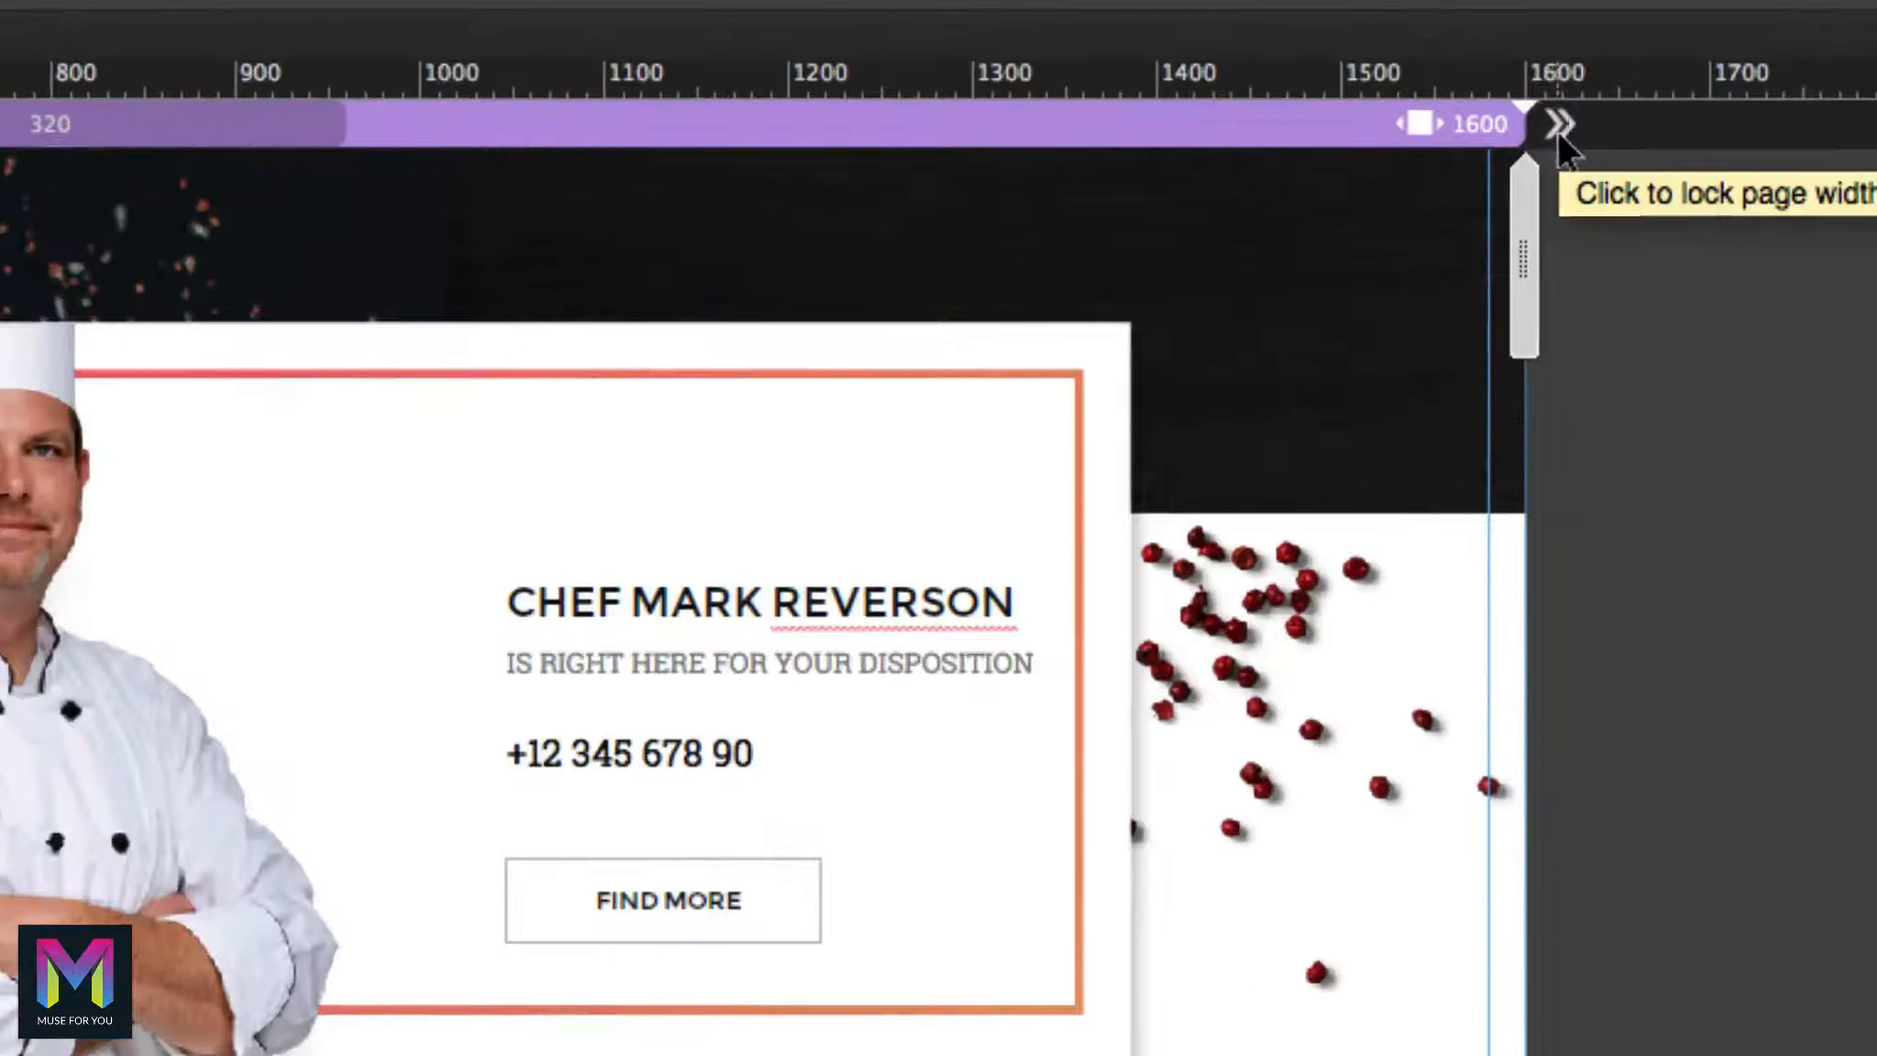
click(1560, 122)
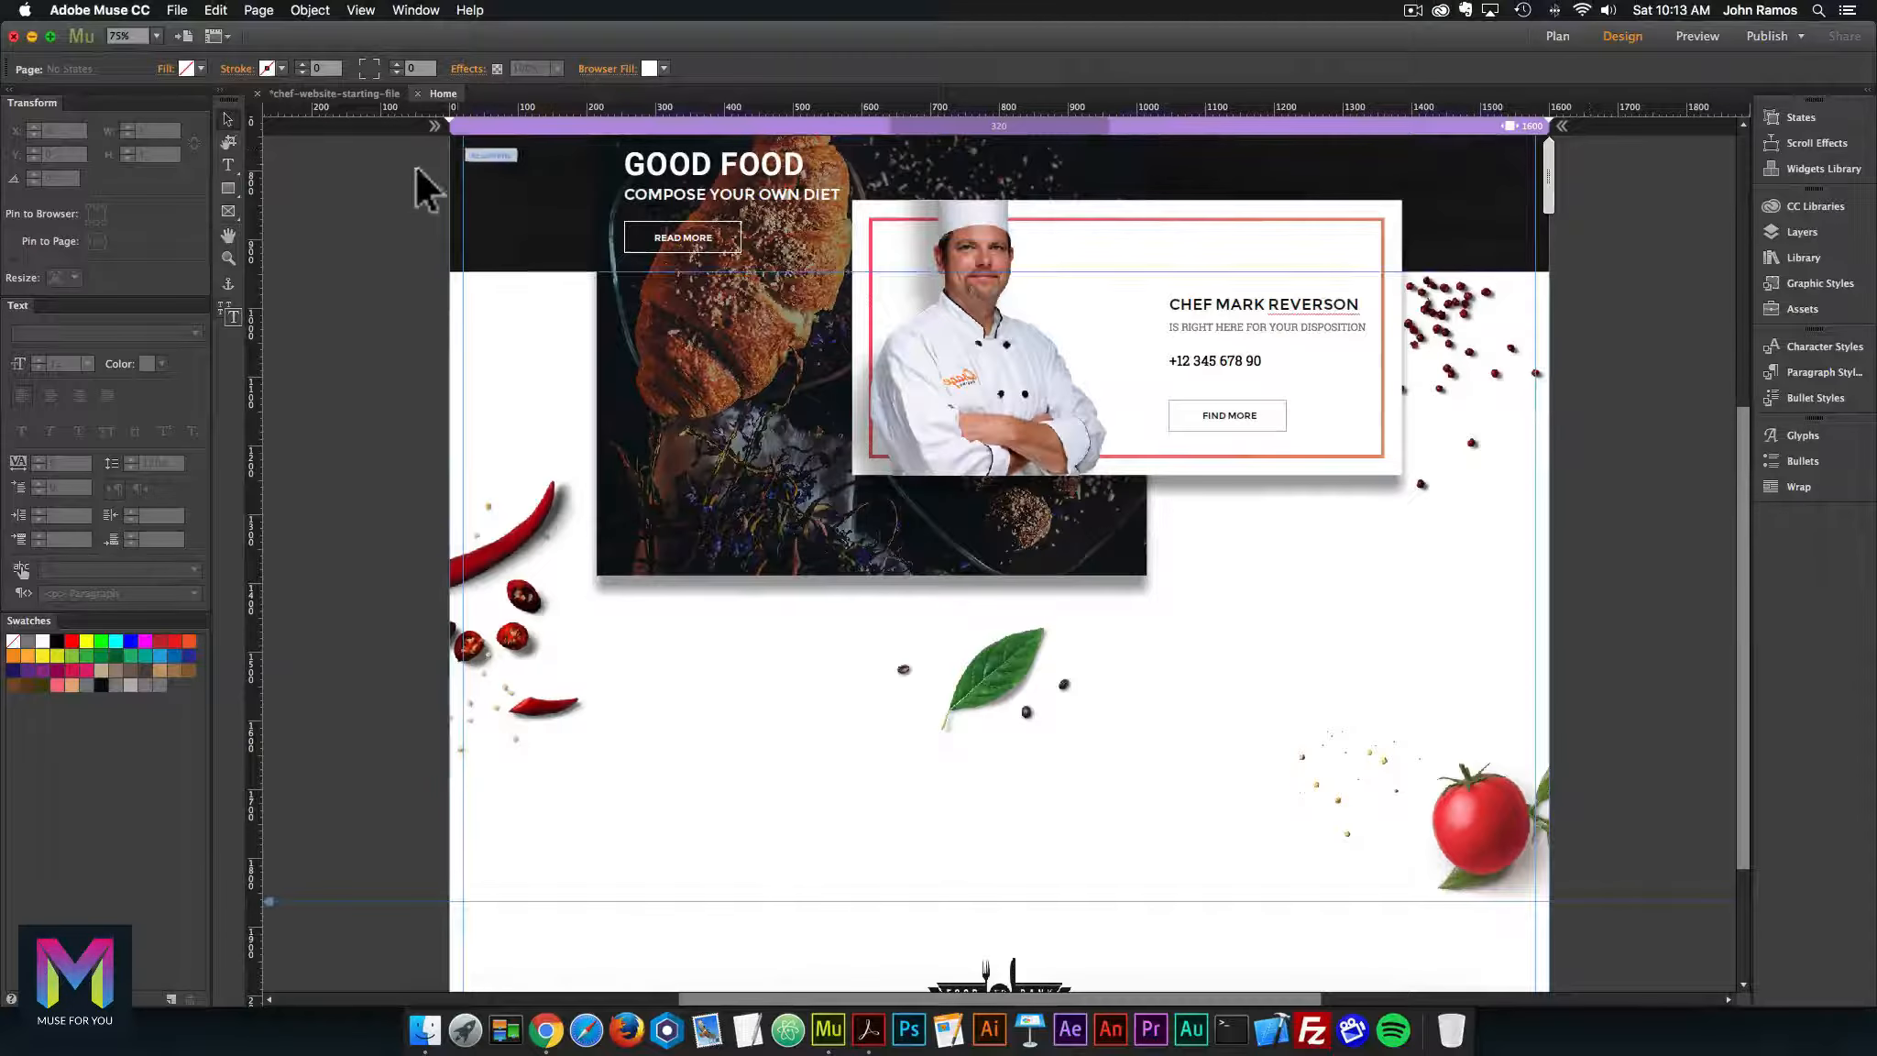
Preview the Home page in the browser and examine the chilies and tomato placement in full screen with the page width locked
click(177, 10)
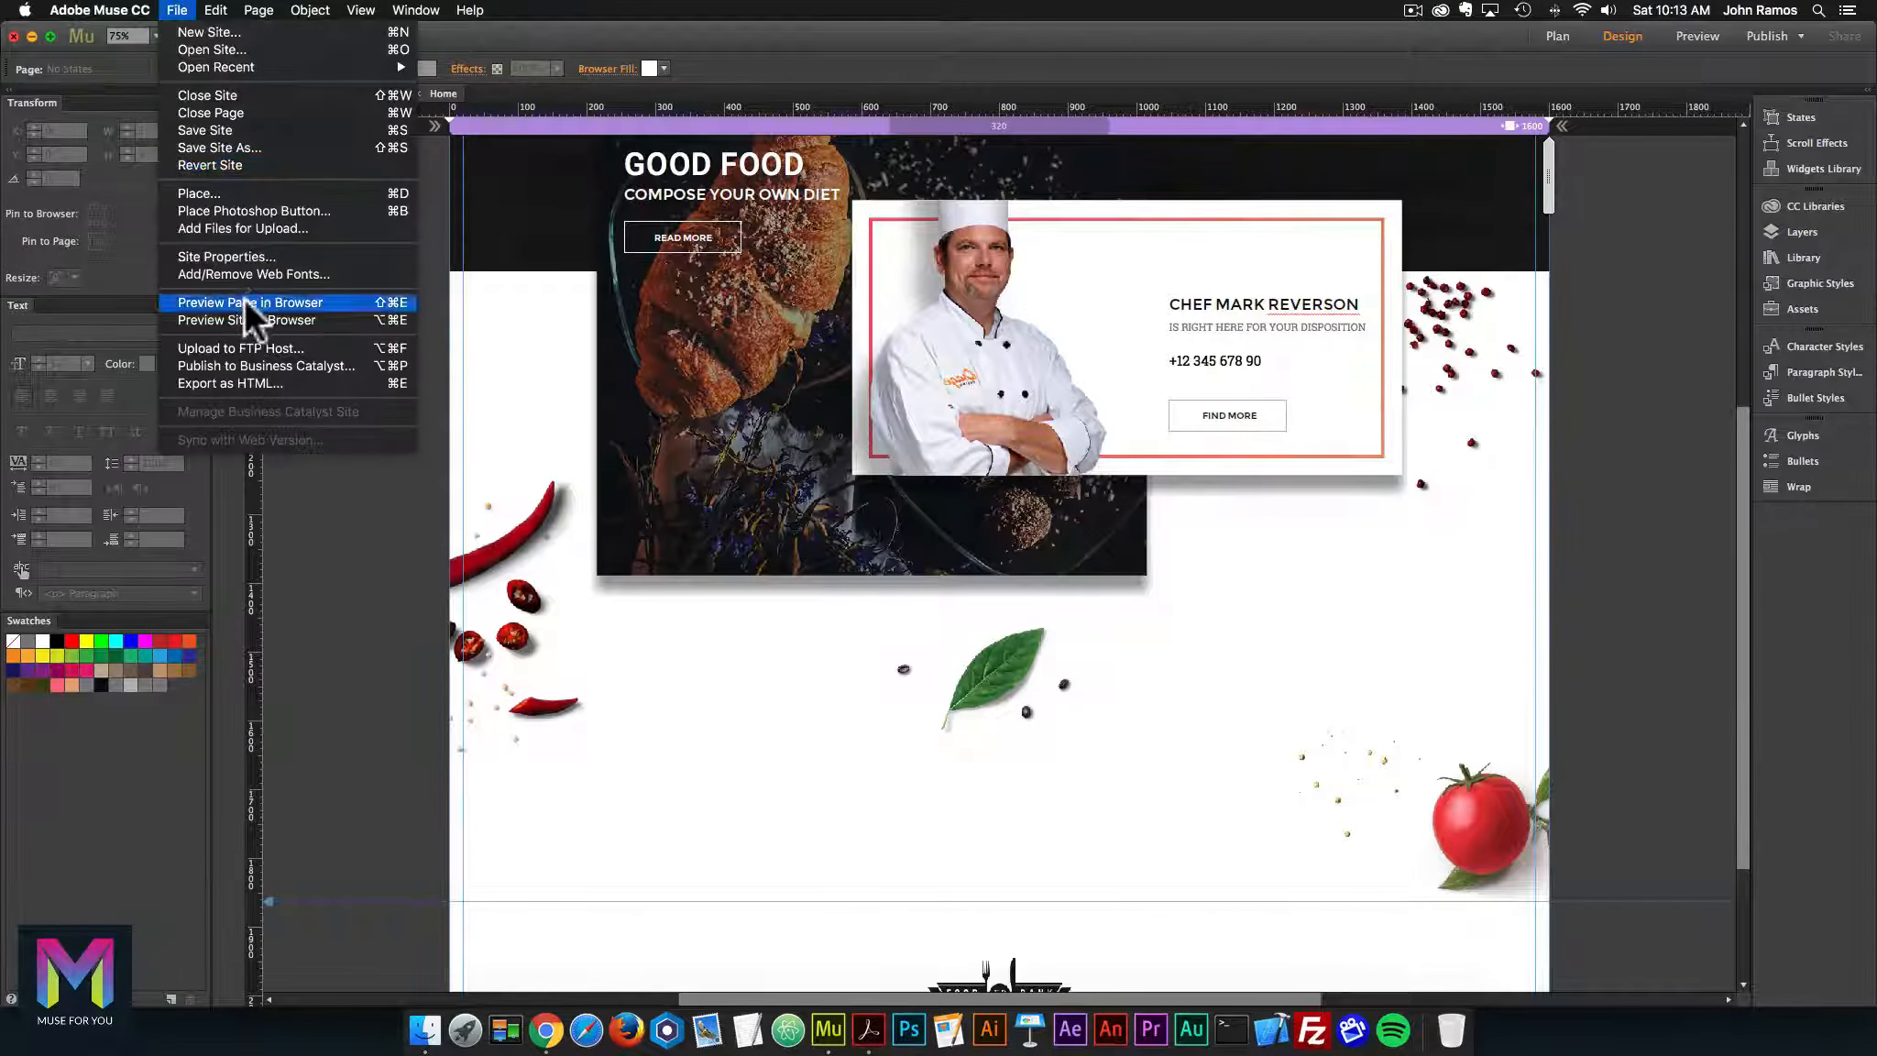
click(243, 300)
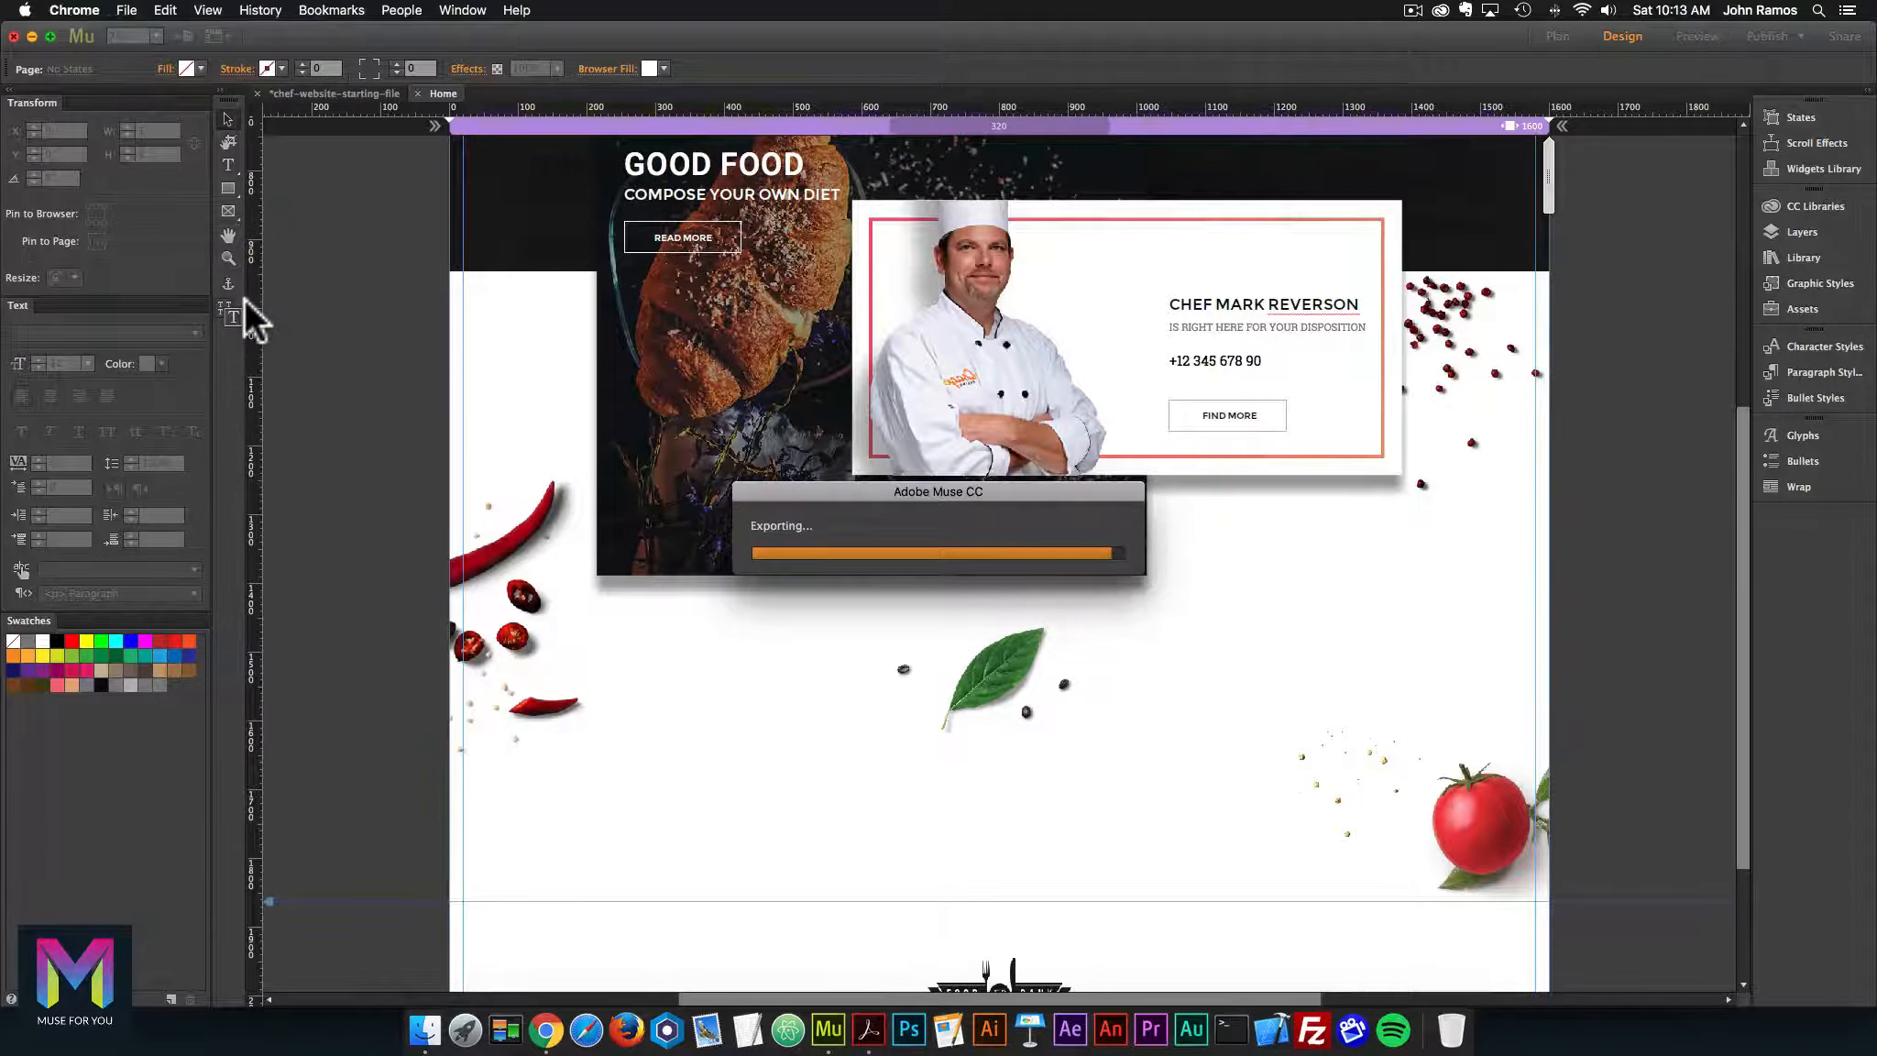
scroll(988, 449, down, 5)
scroll(988, 437, down, 8)
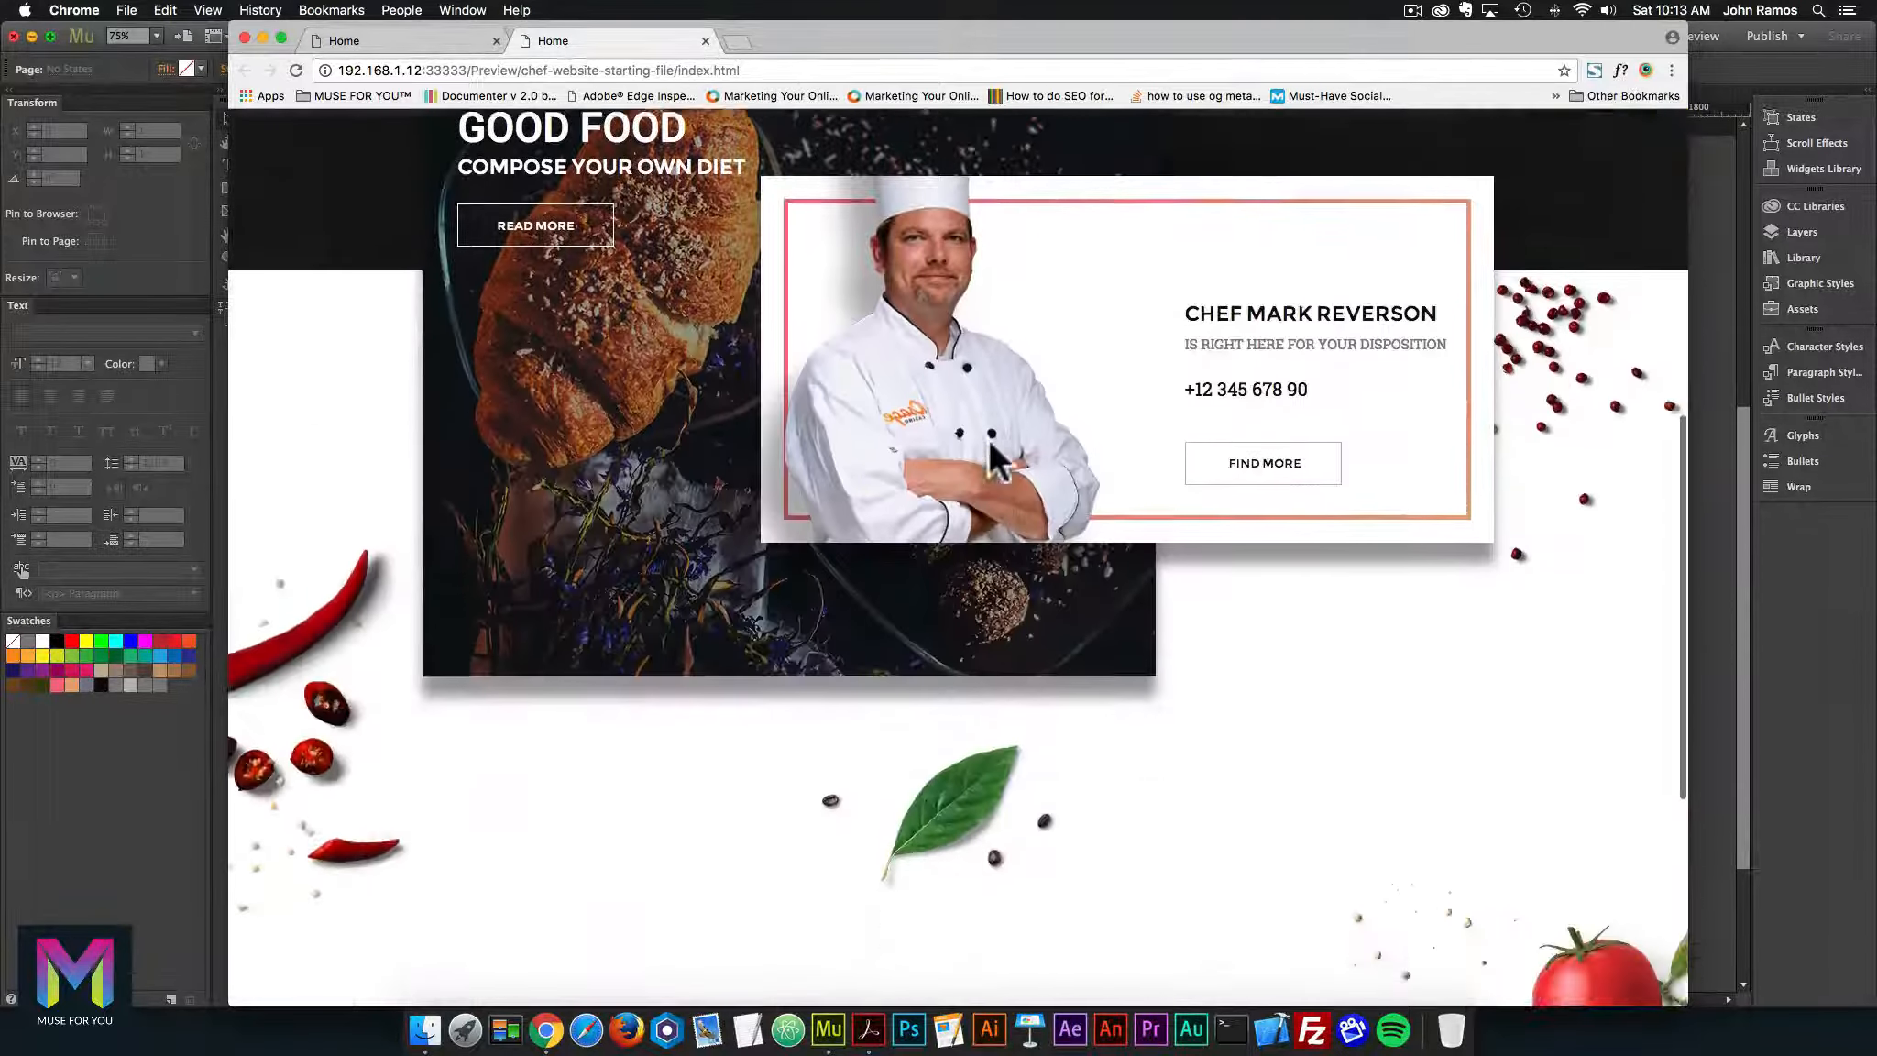
click(281, 38)
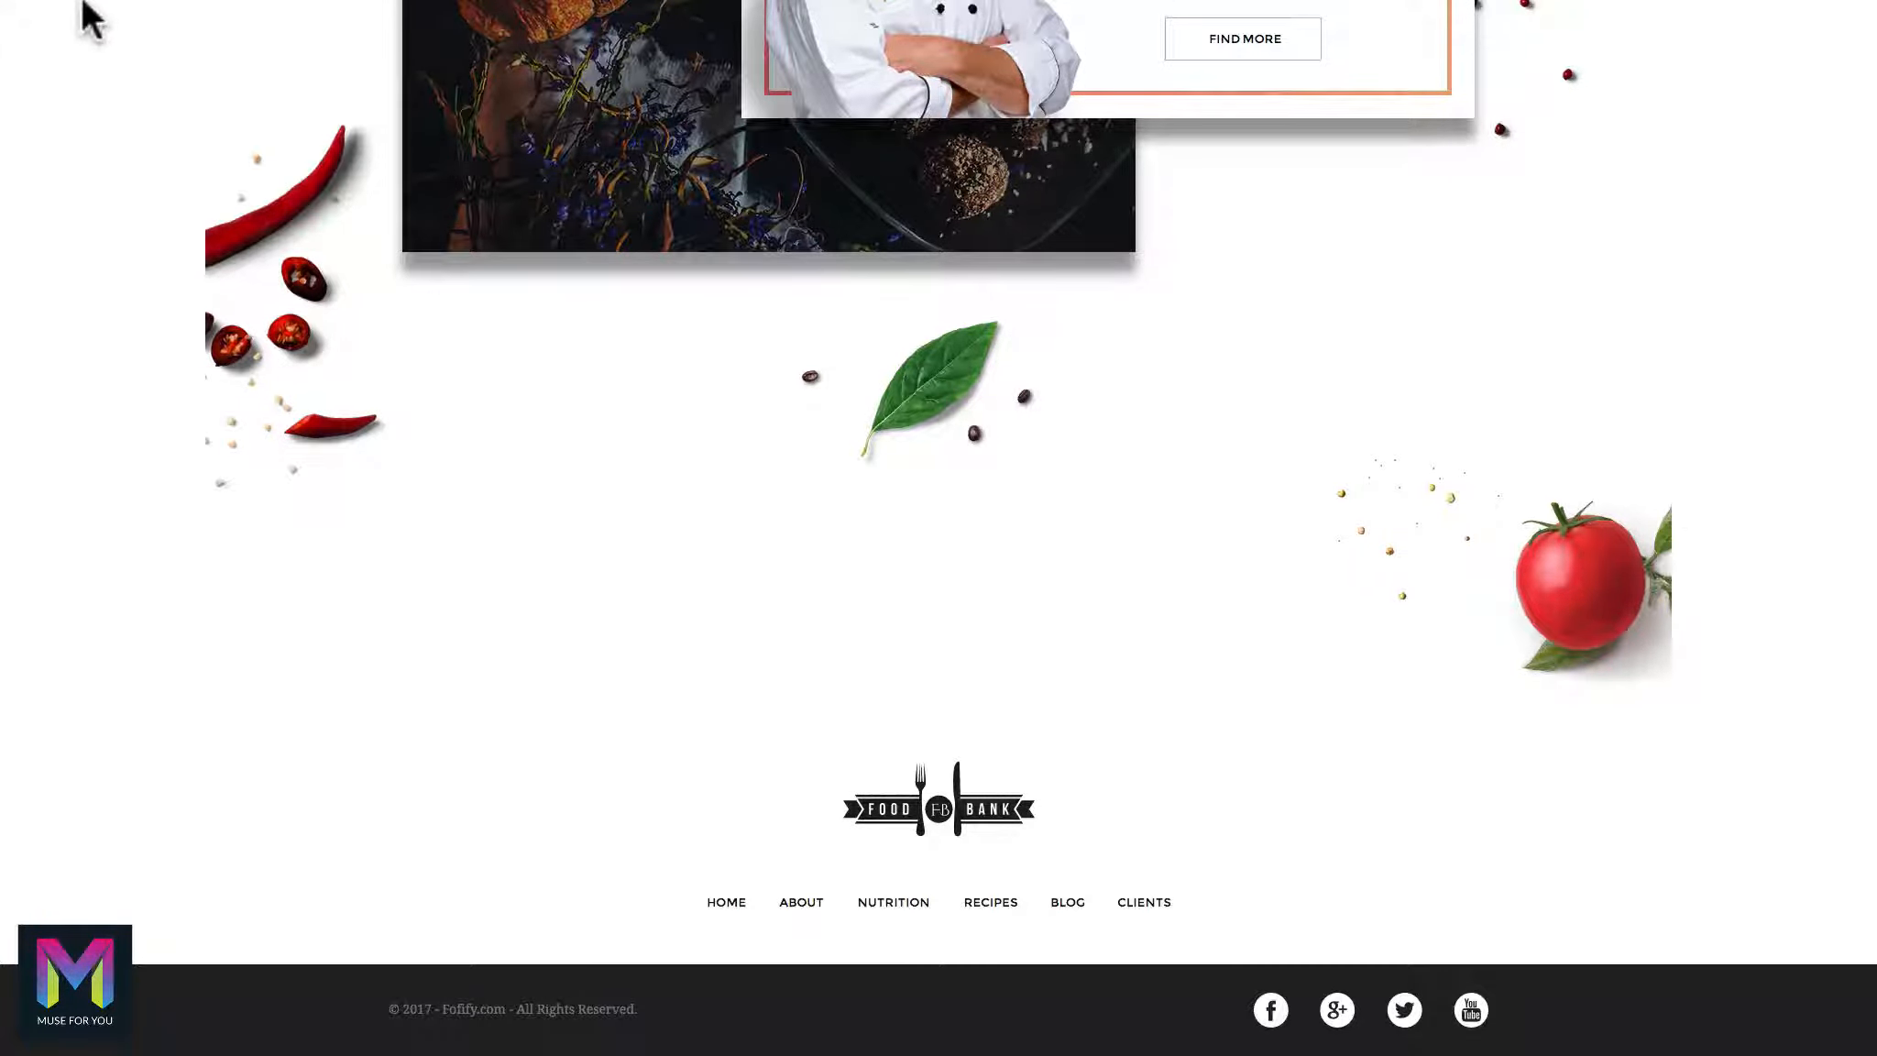
Leave the full-screen preview, return to Adobe Muse and allow the page to extend beyond the 1600 breakpoint again
click(53, 38)
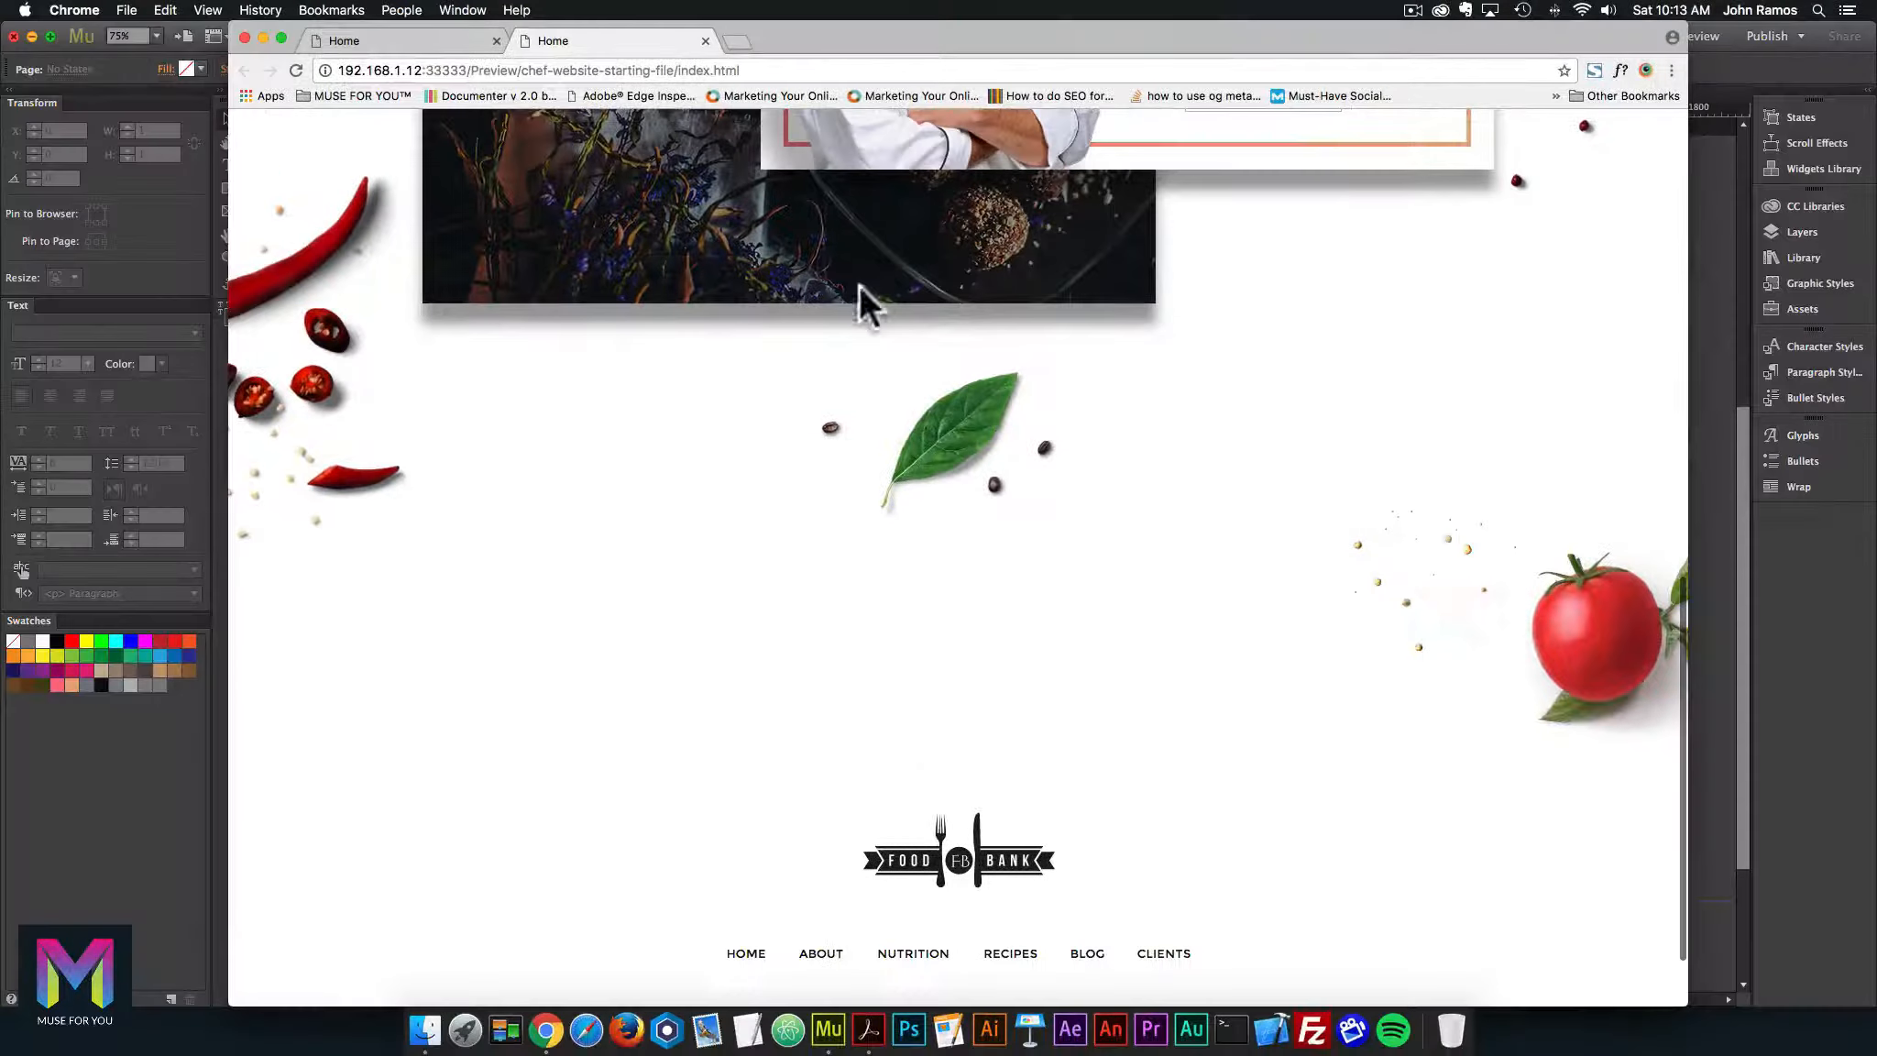
click(1710, 259)
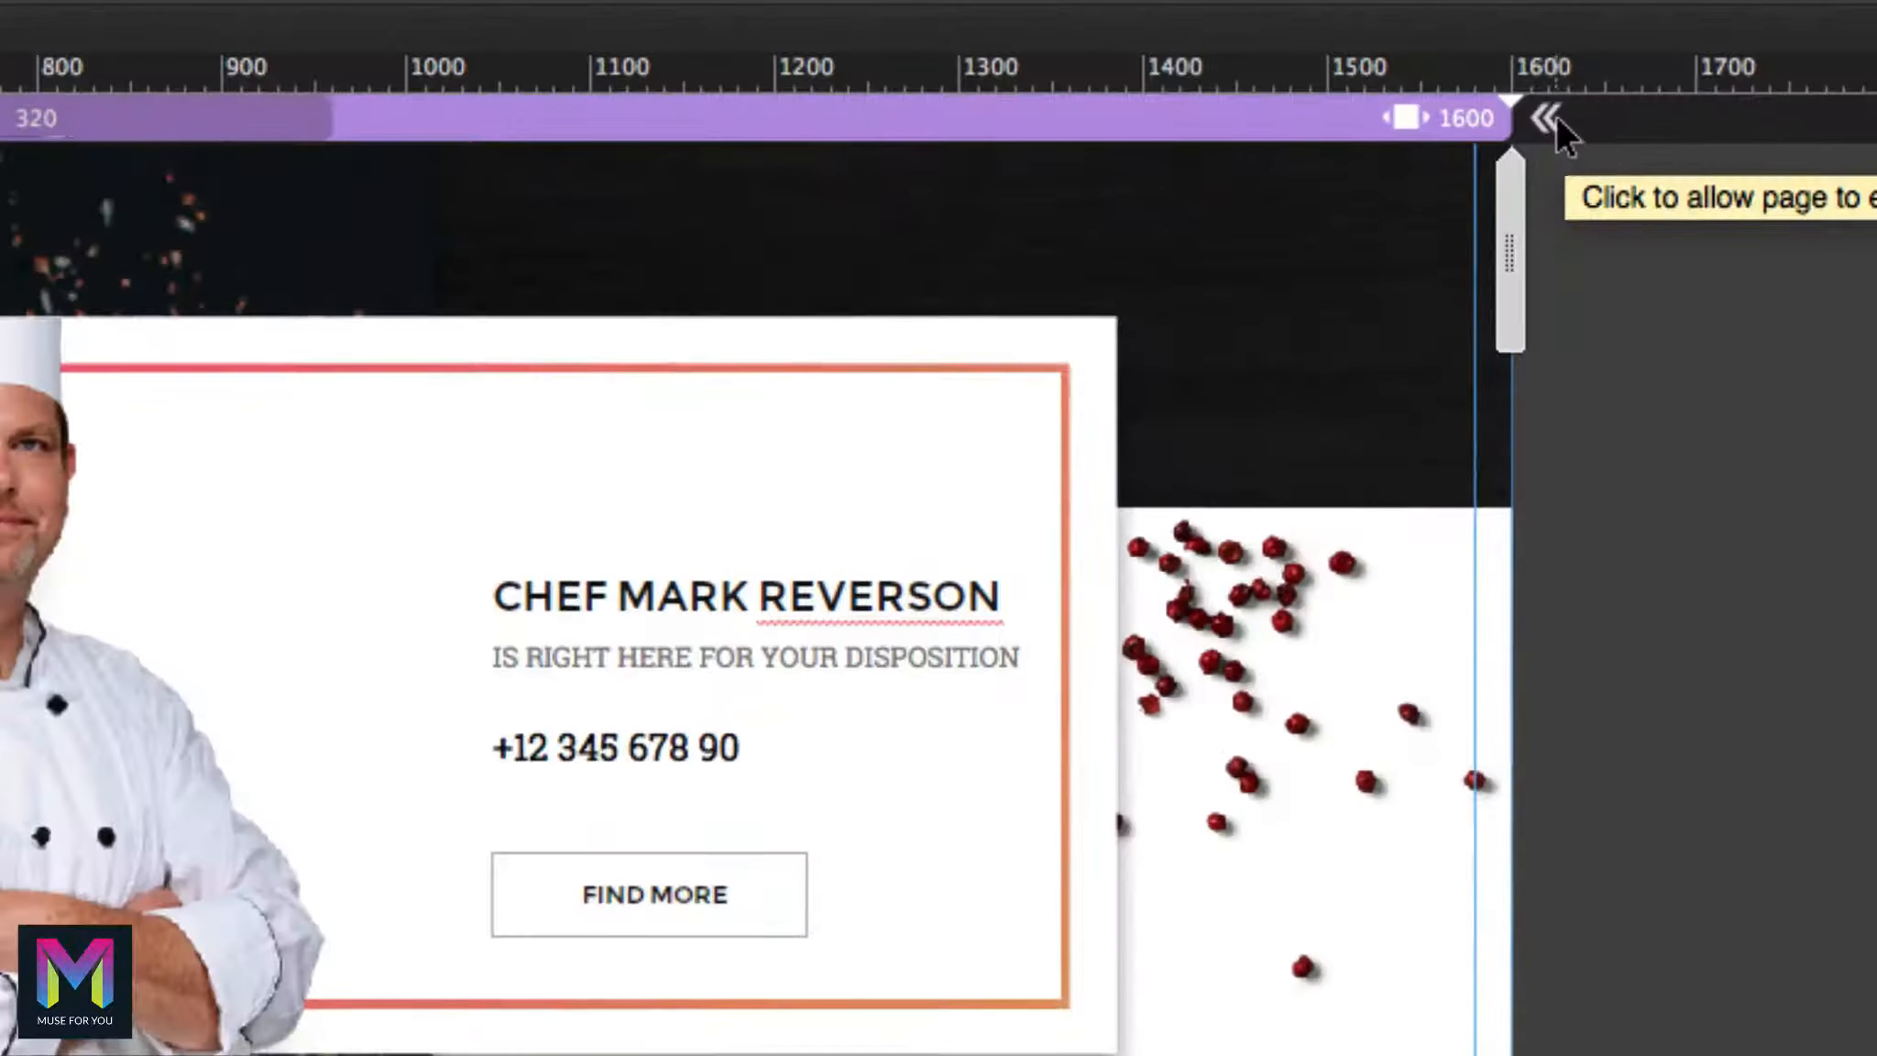
click(1563, 126)
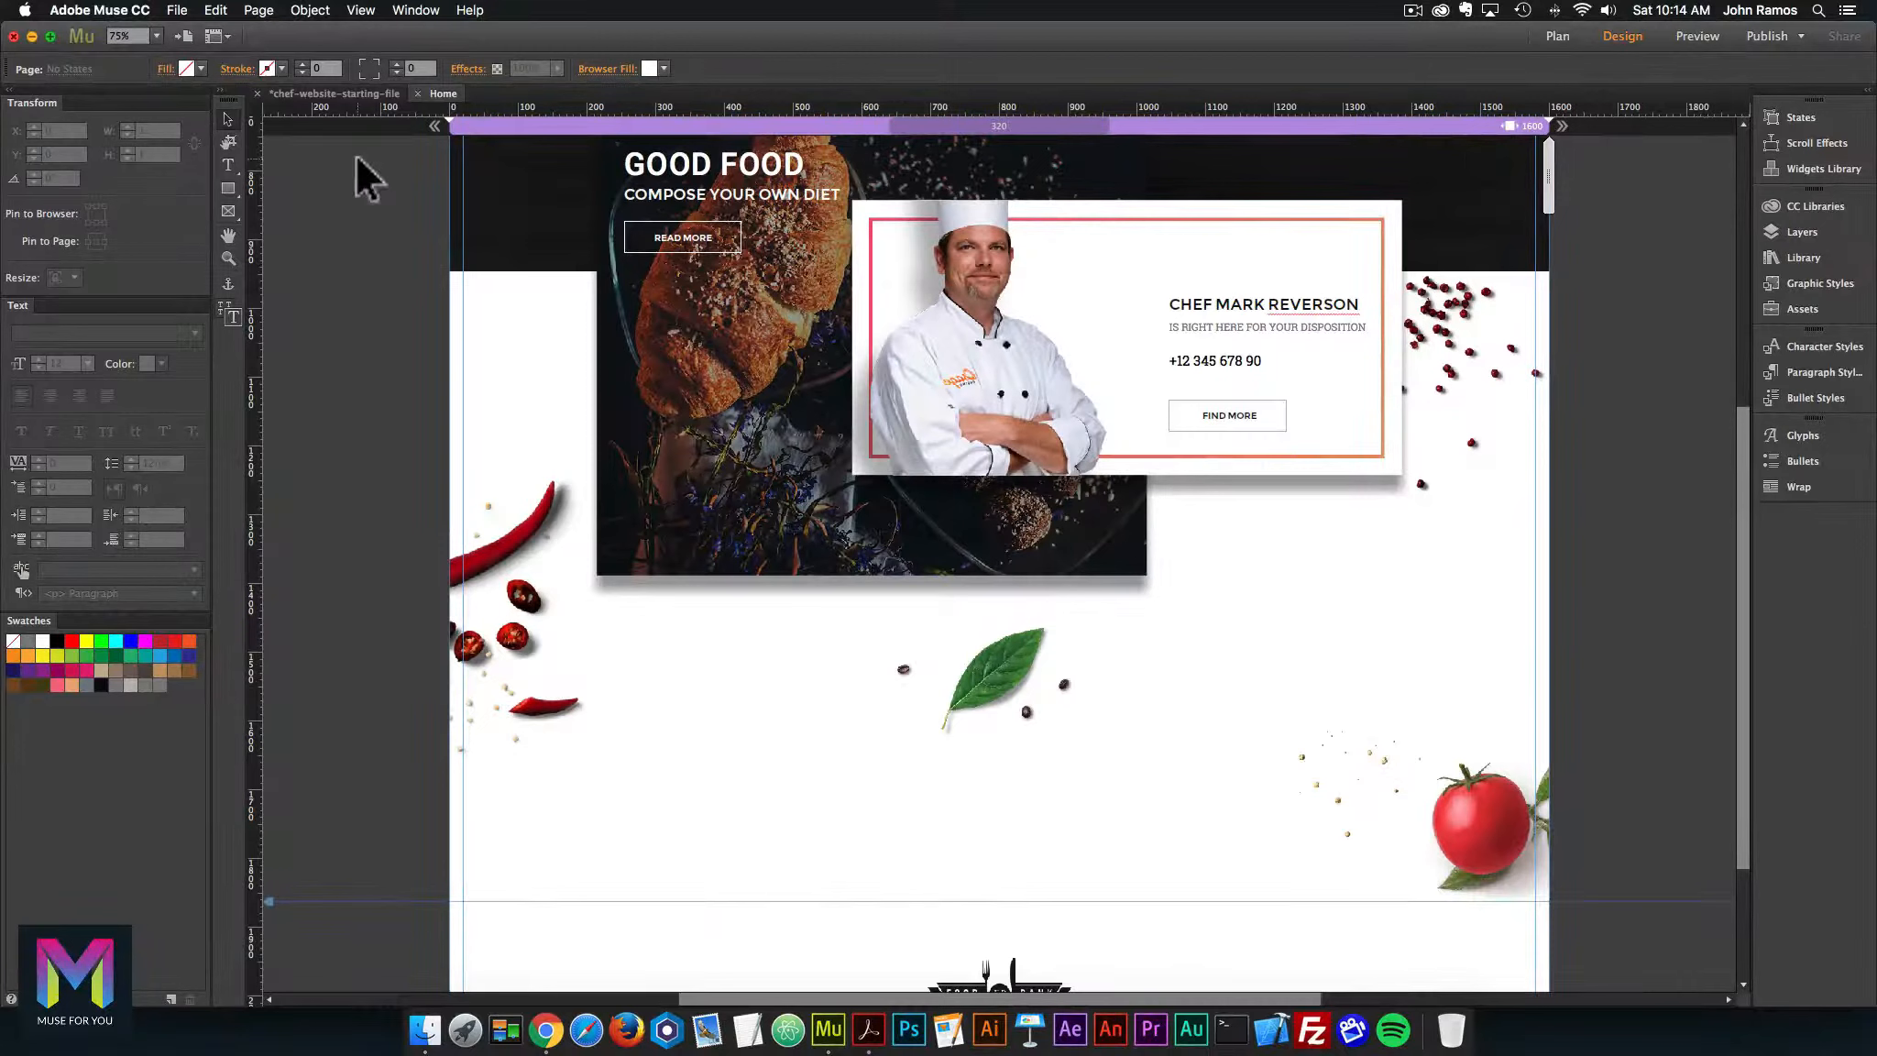
Preview the Home page in the browser and check in full screen how the side images align with the browser edges
click(174, 10)
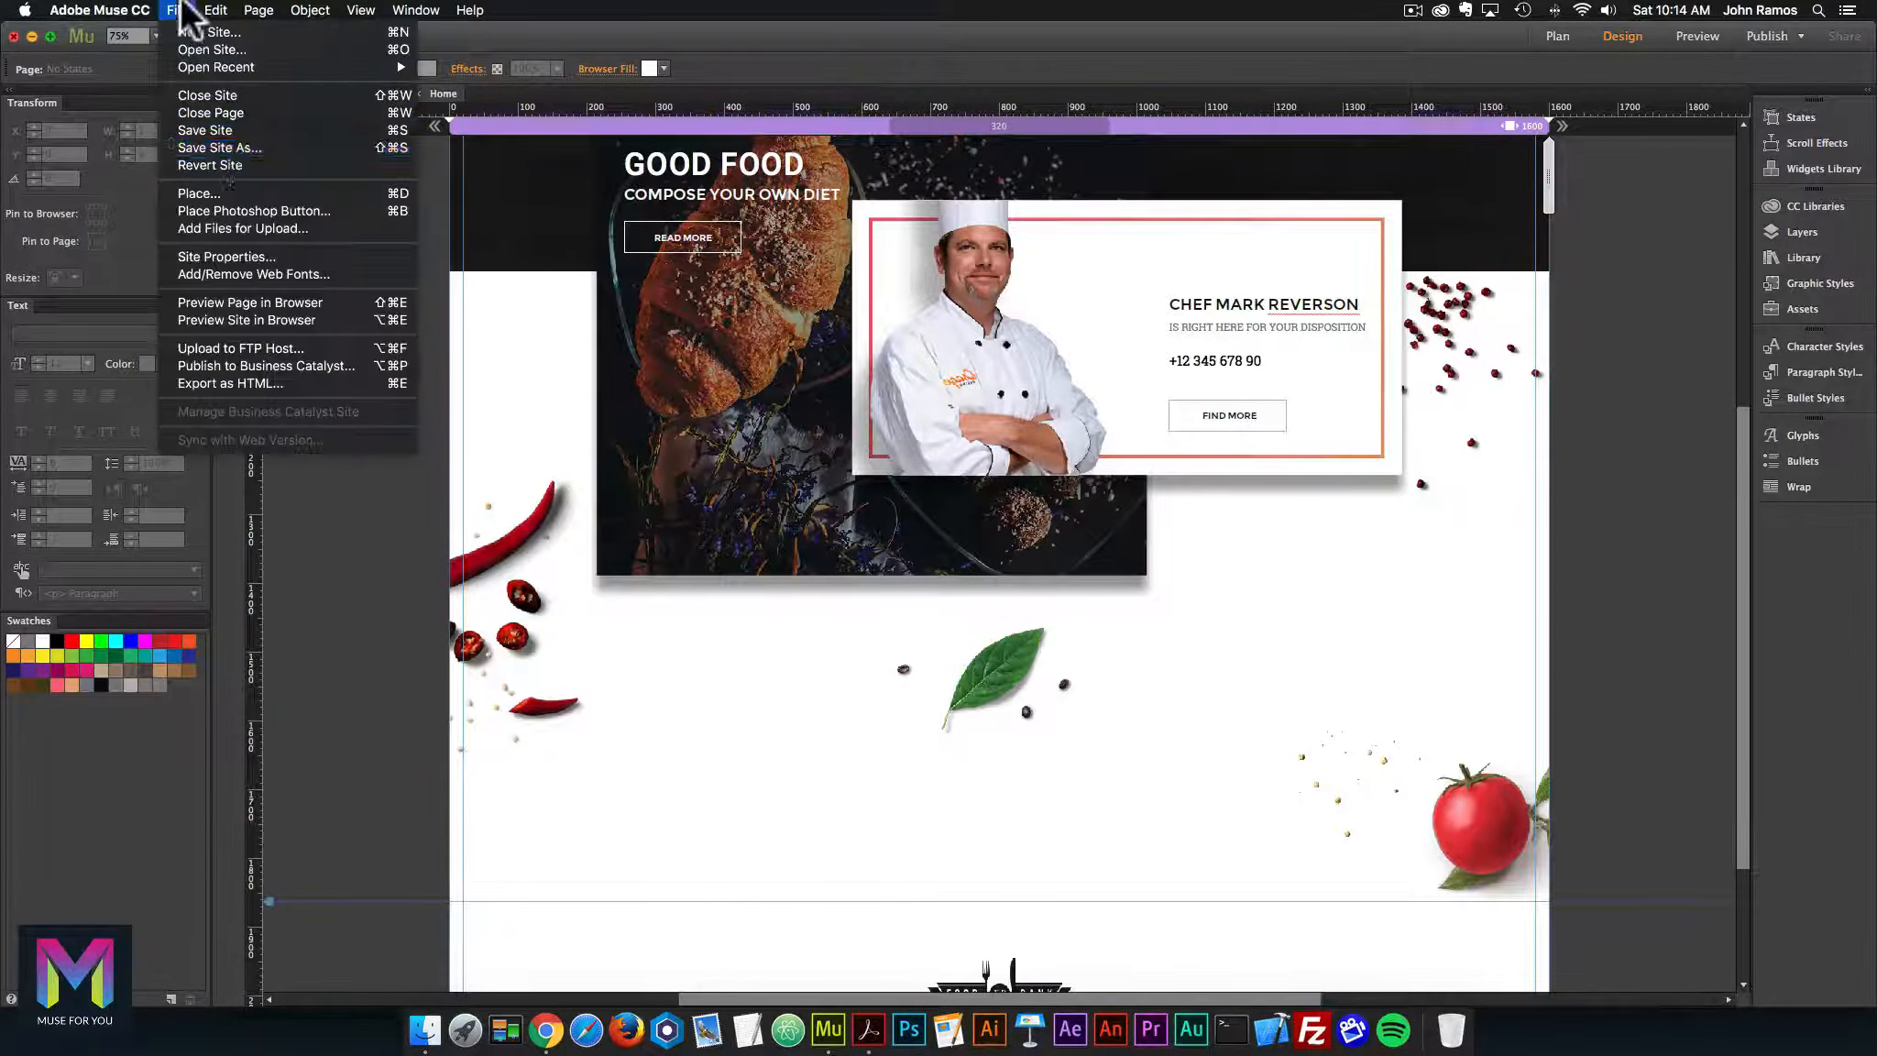
click(248, 302)
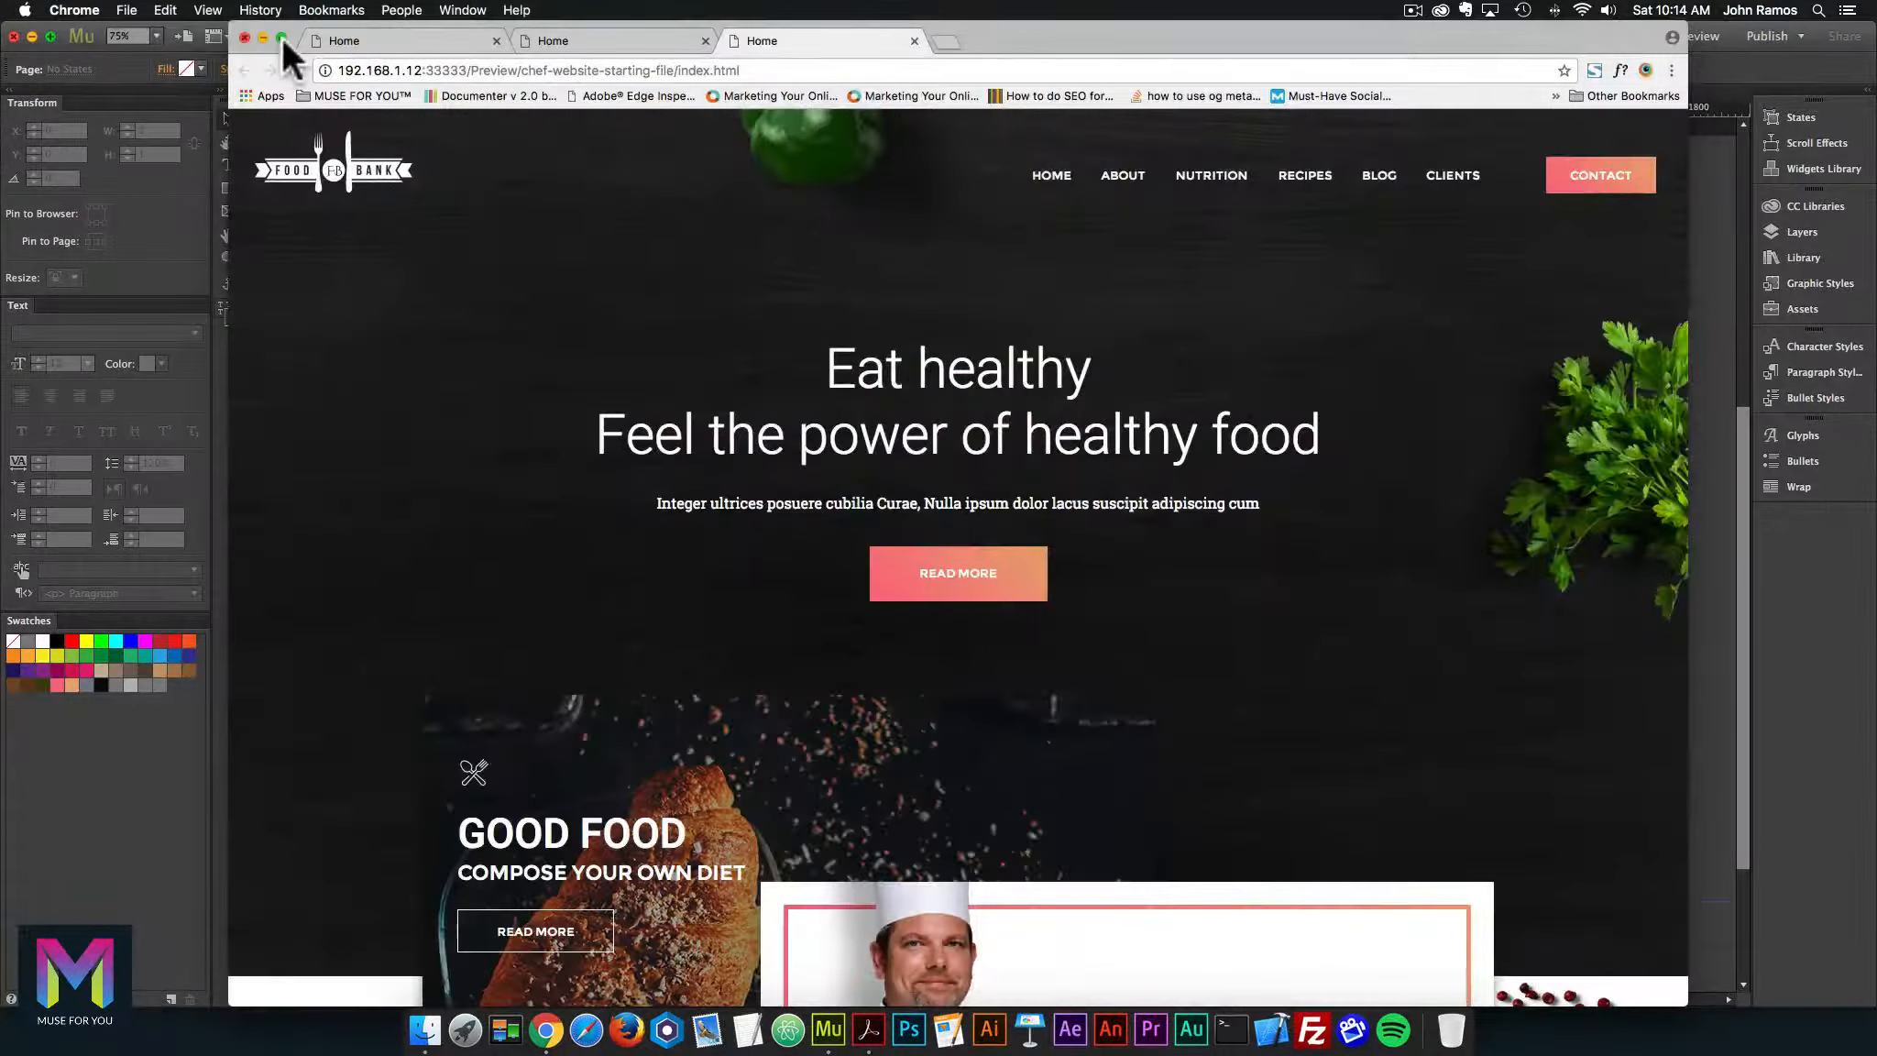
click(281, 37)
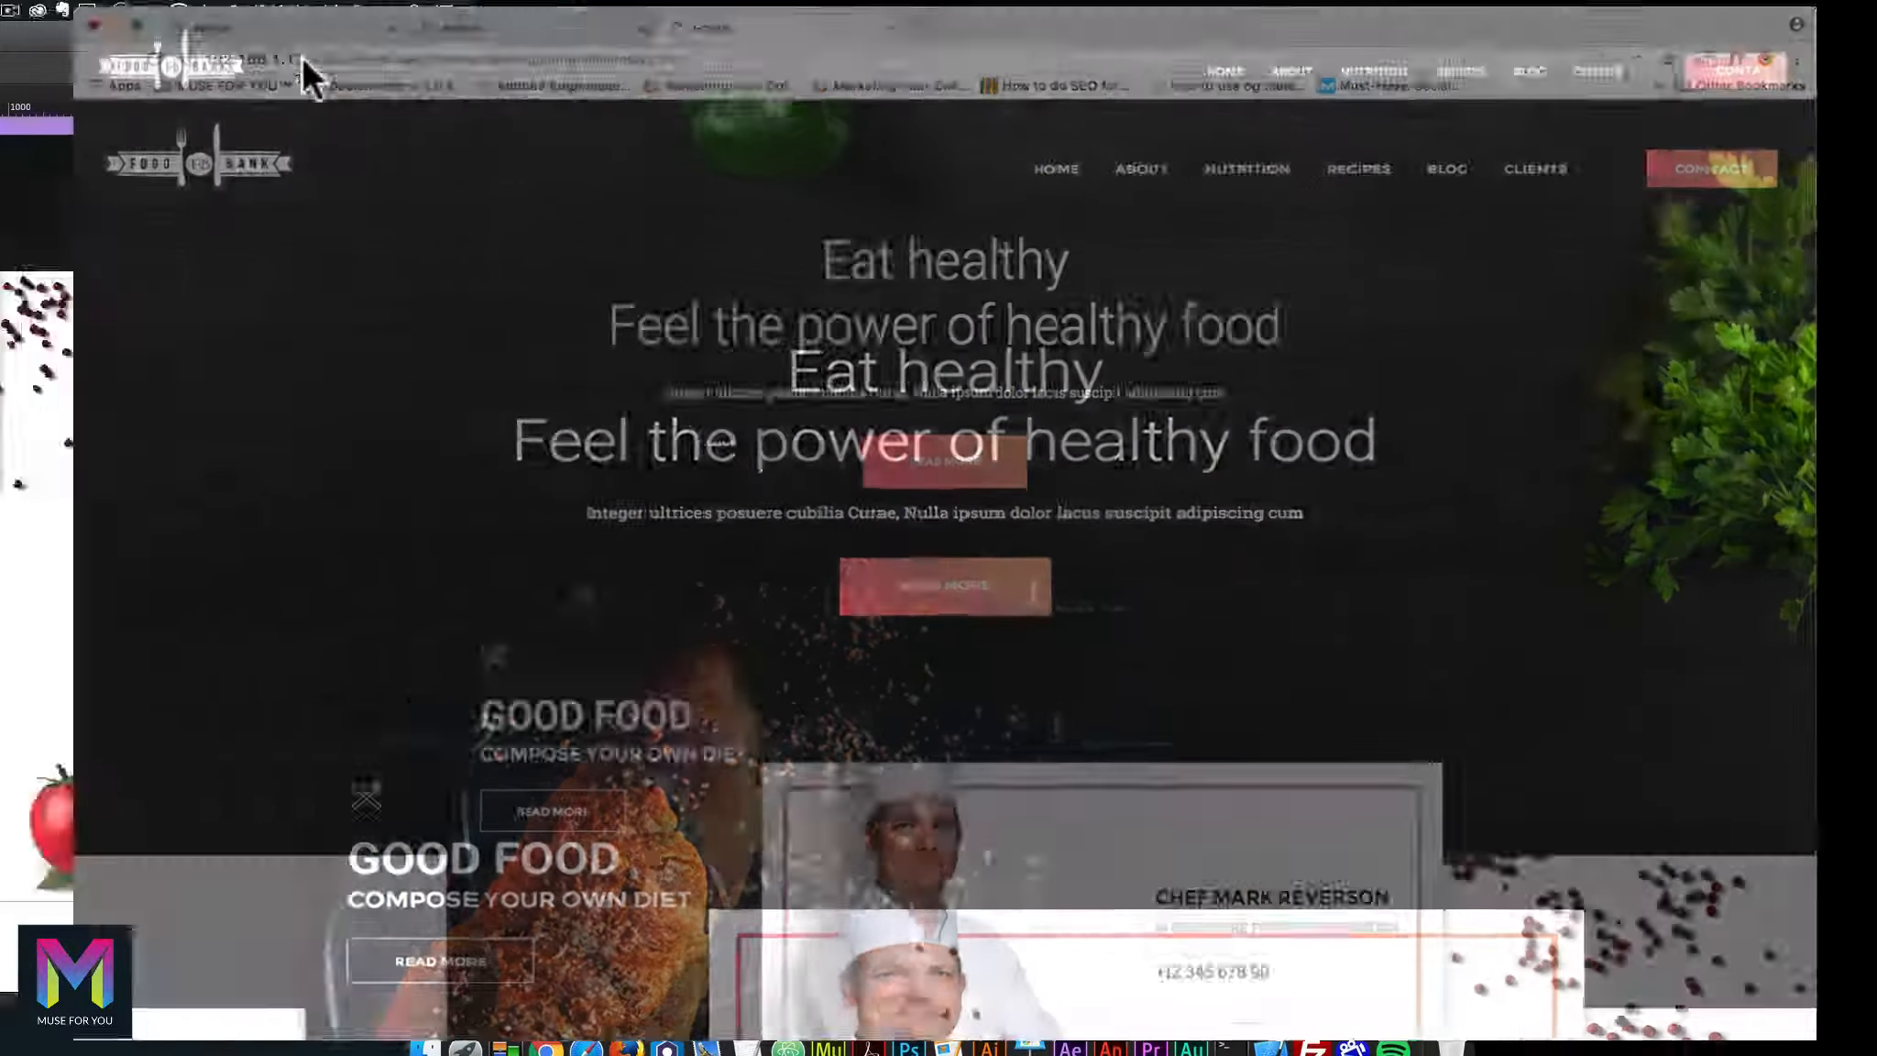
scroll(827, 364, down, 12)
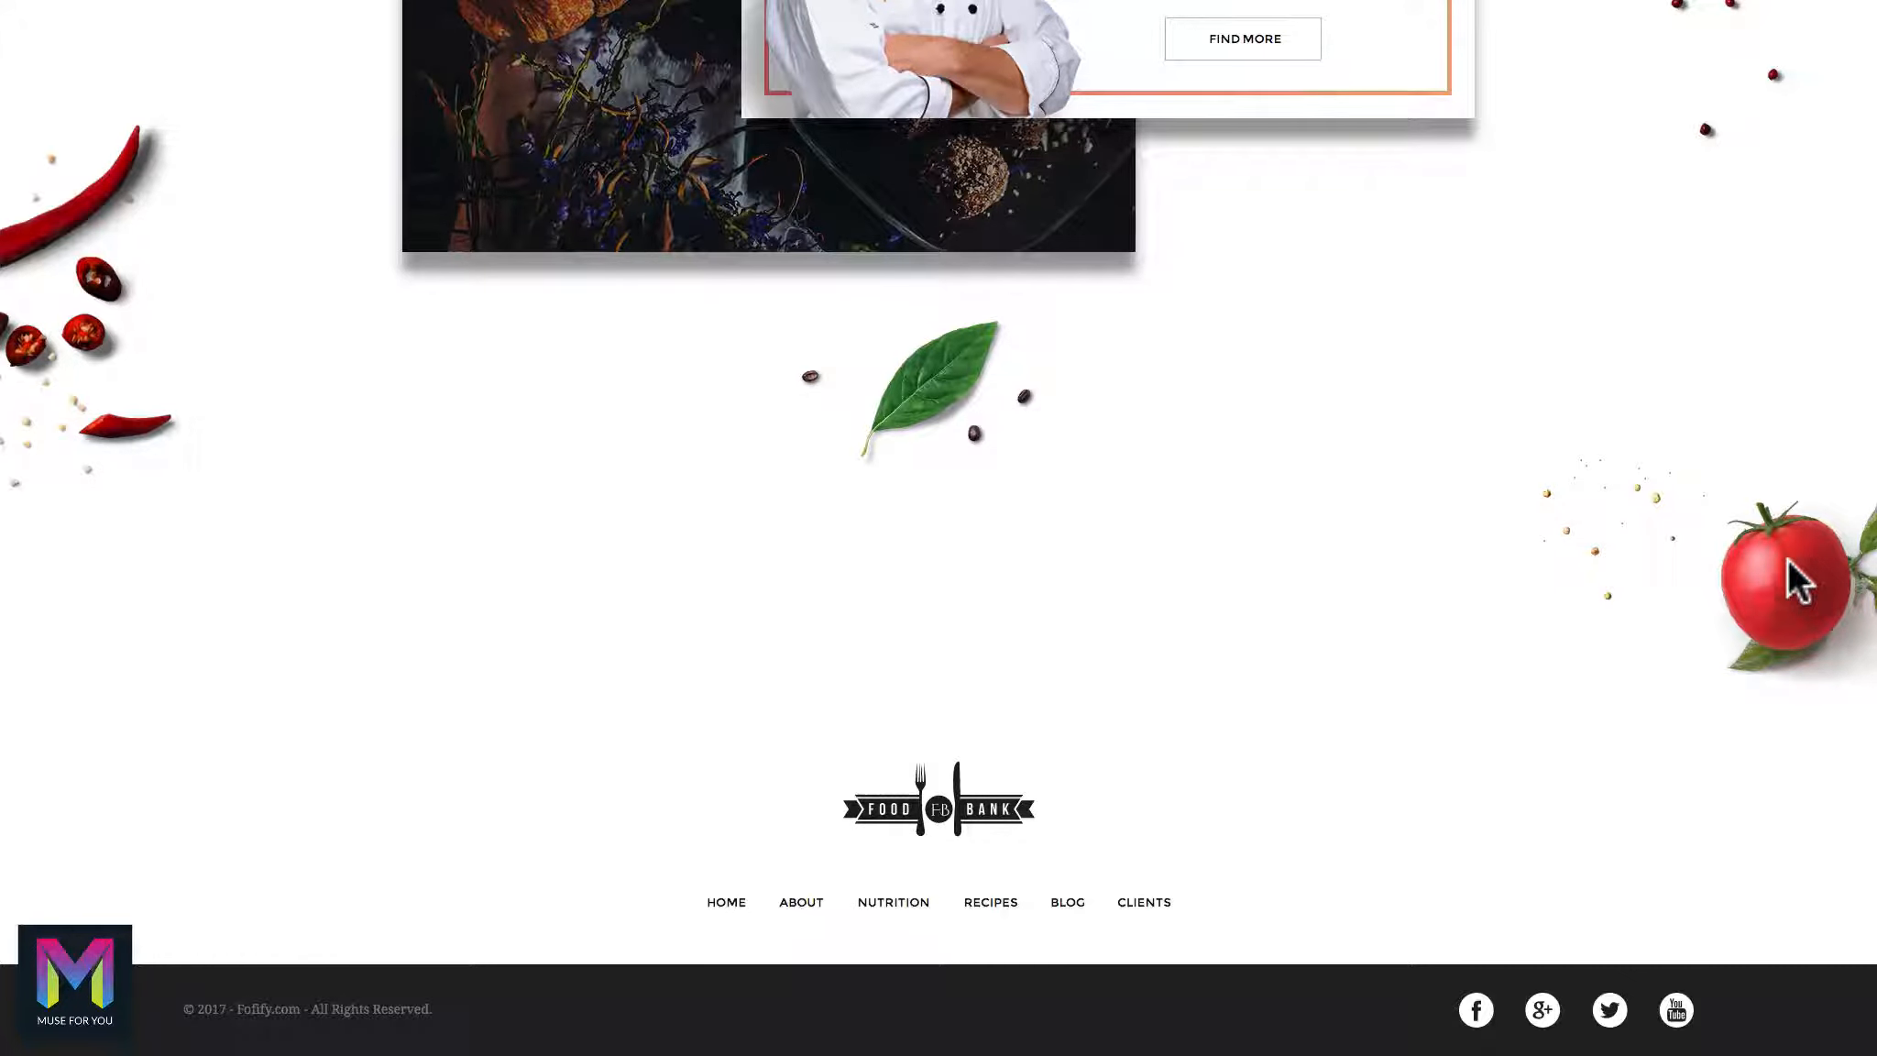
scroll(101, 42, up, 10)
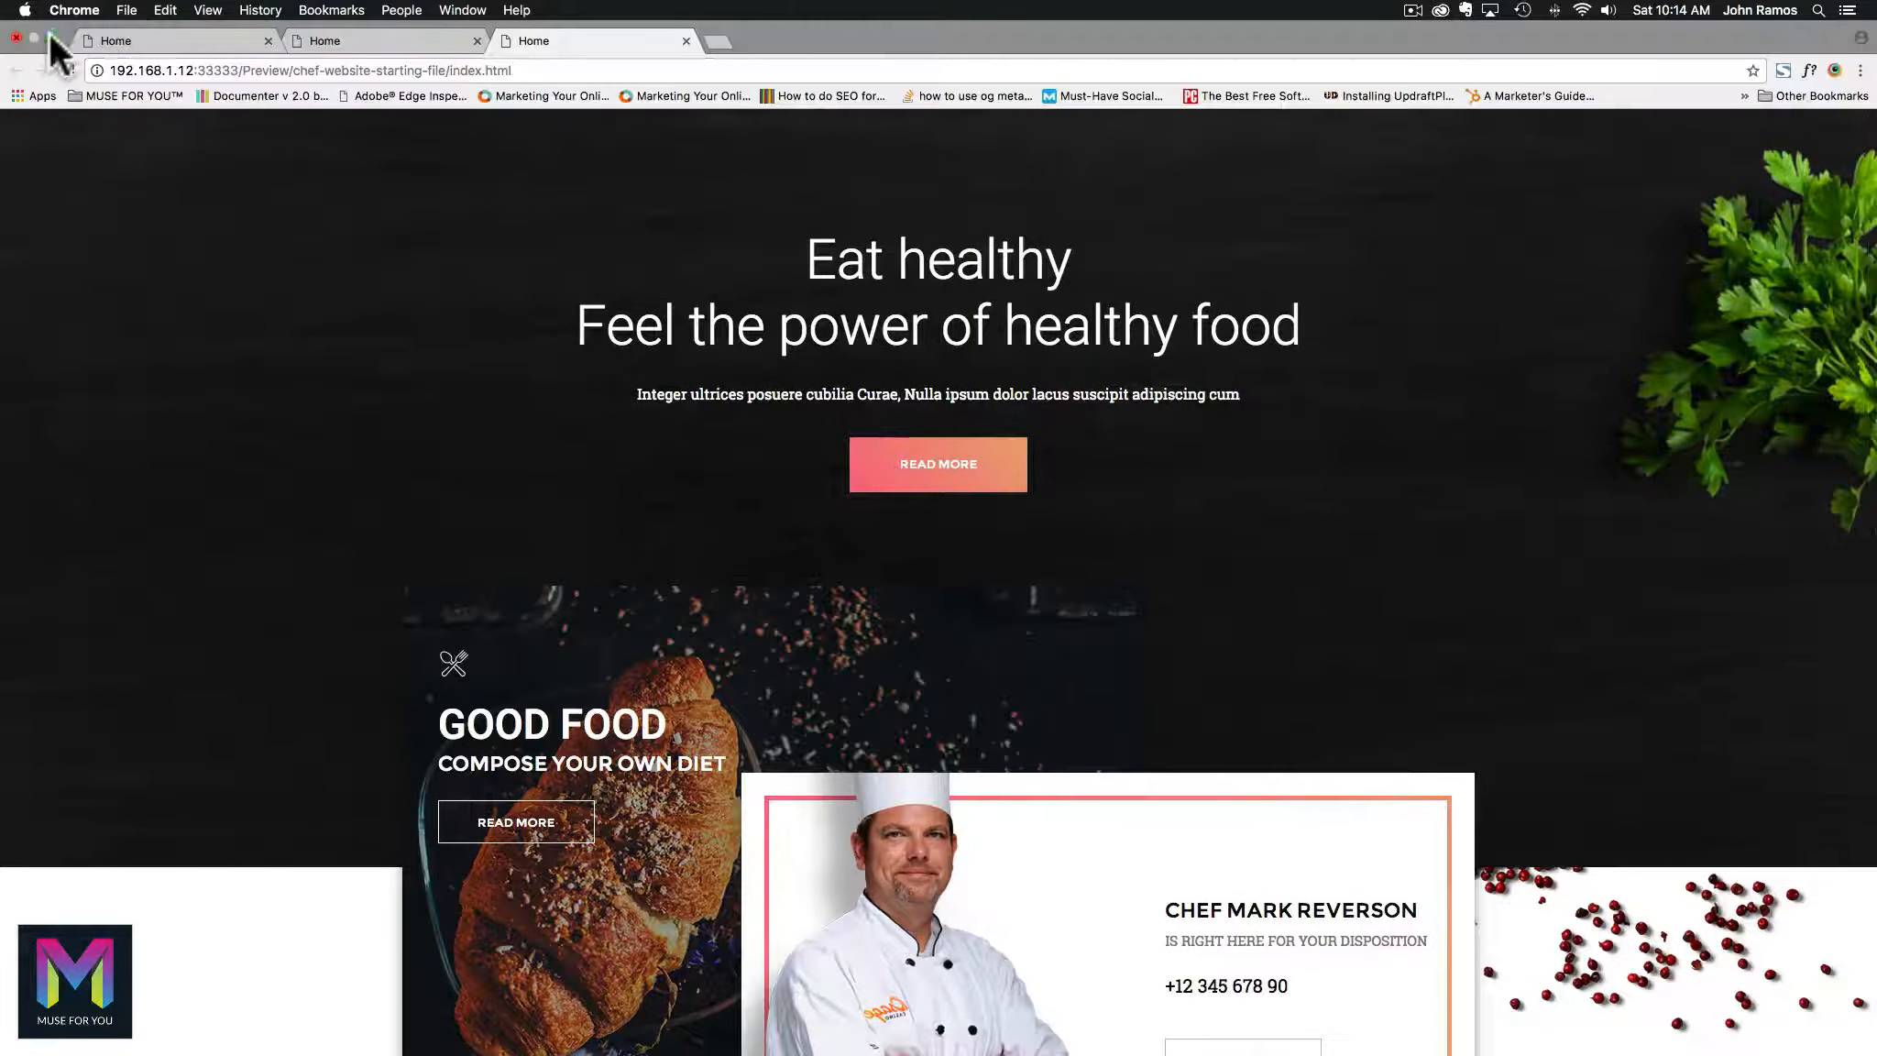
click(53, 39)
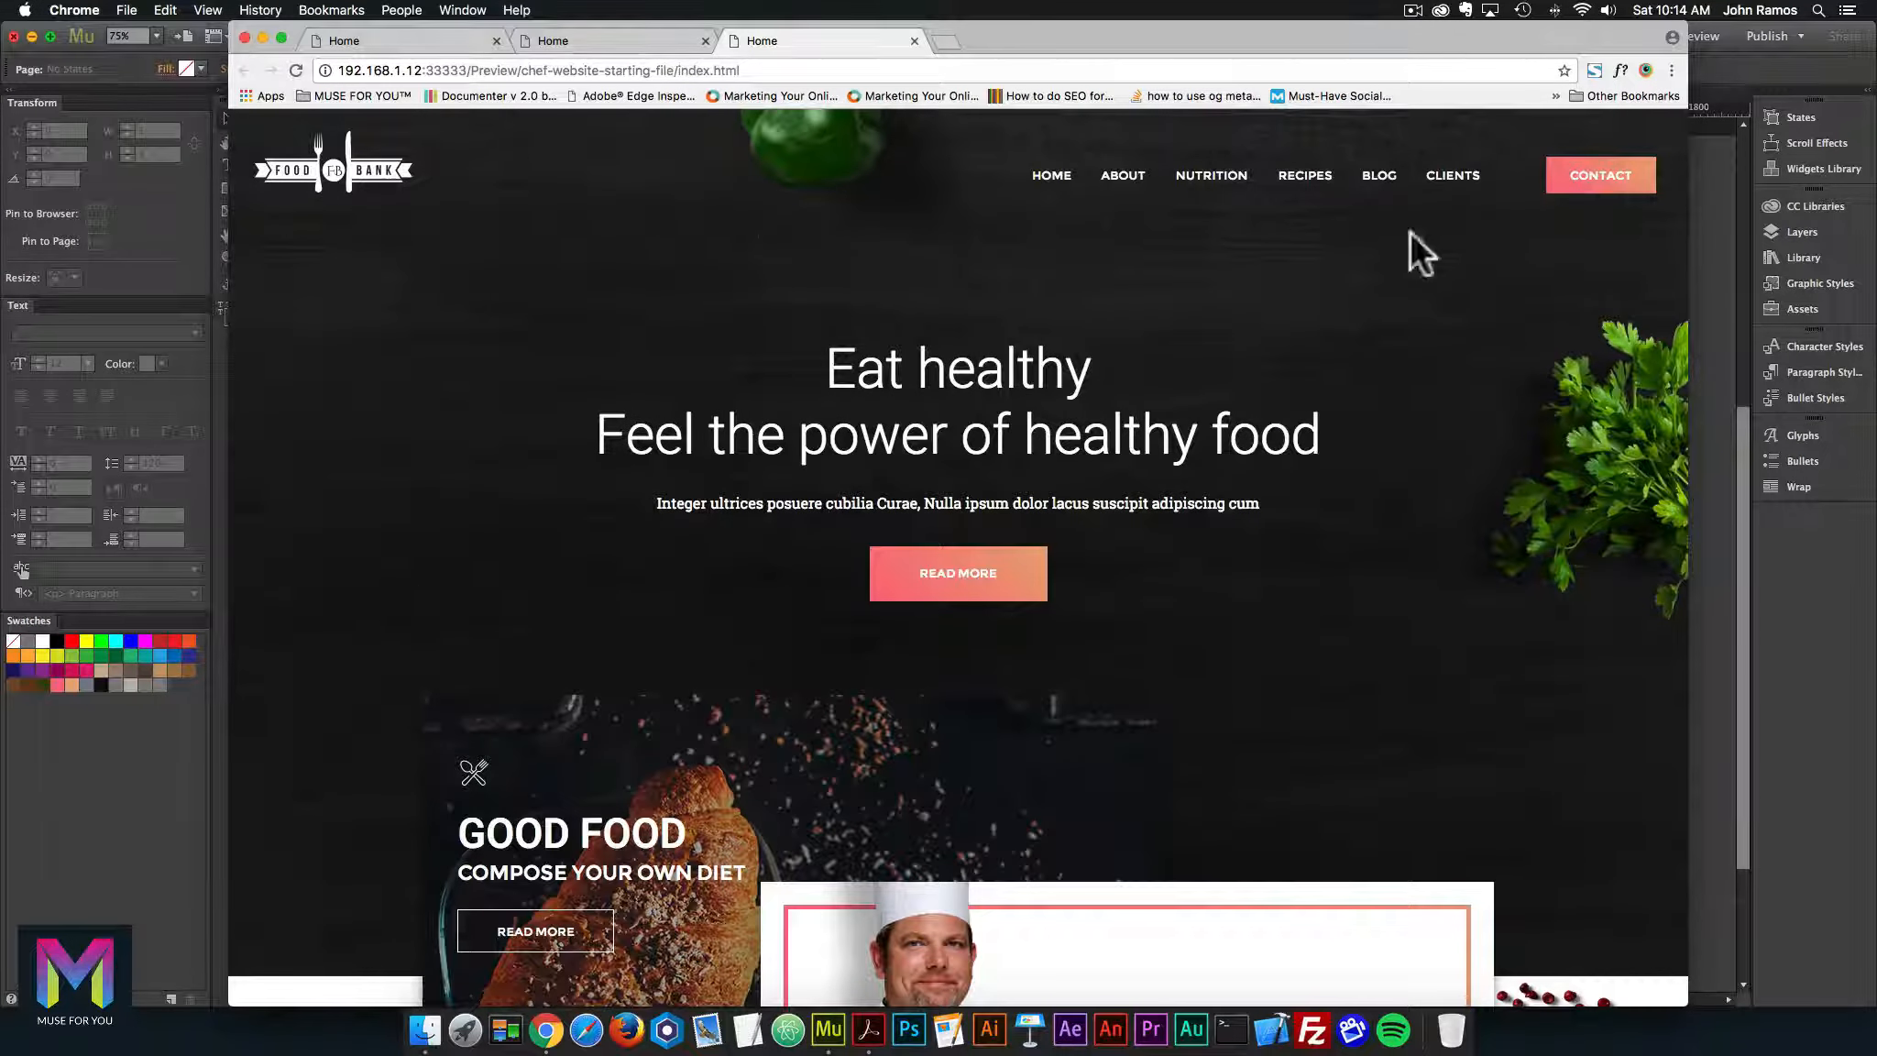
Return to Adobe Muse and place tiramisu.jpg from the assets folder on the Home page
click(1731, 261)
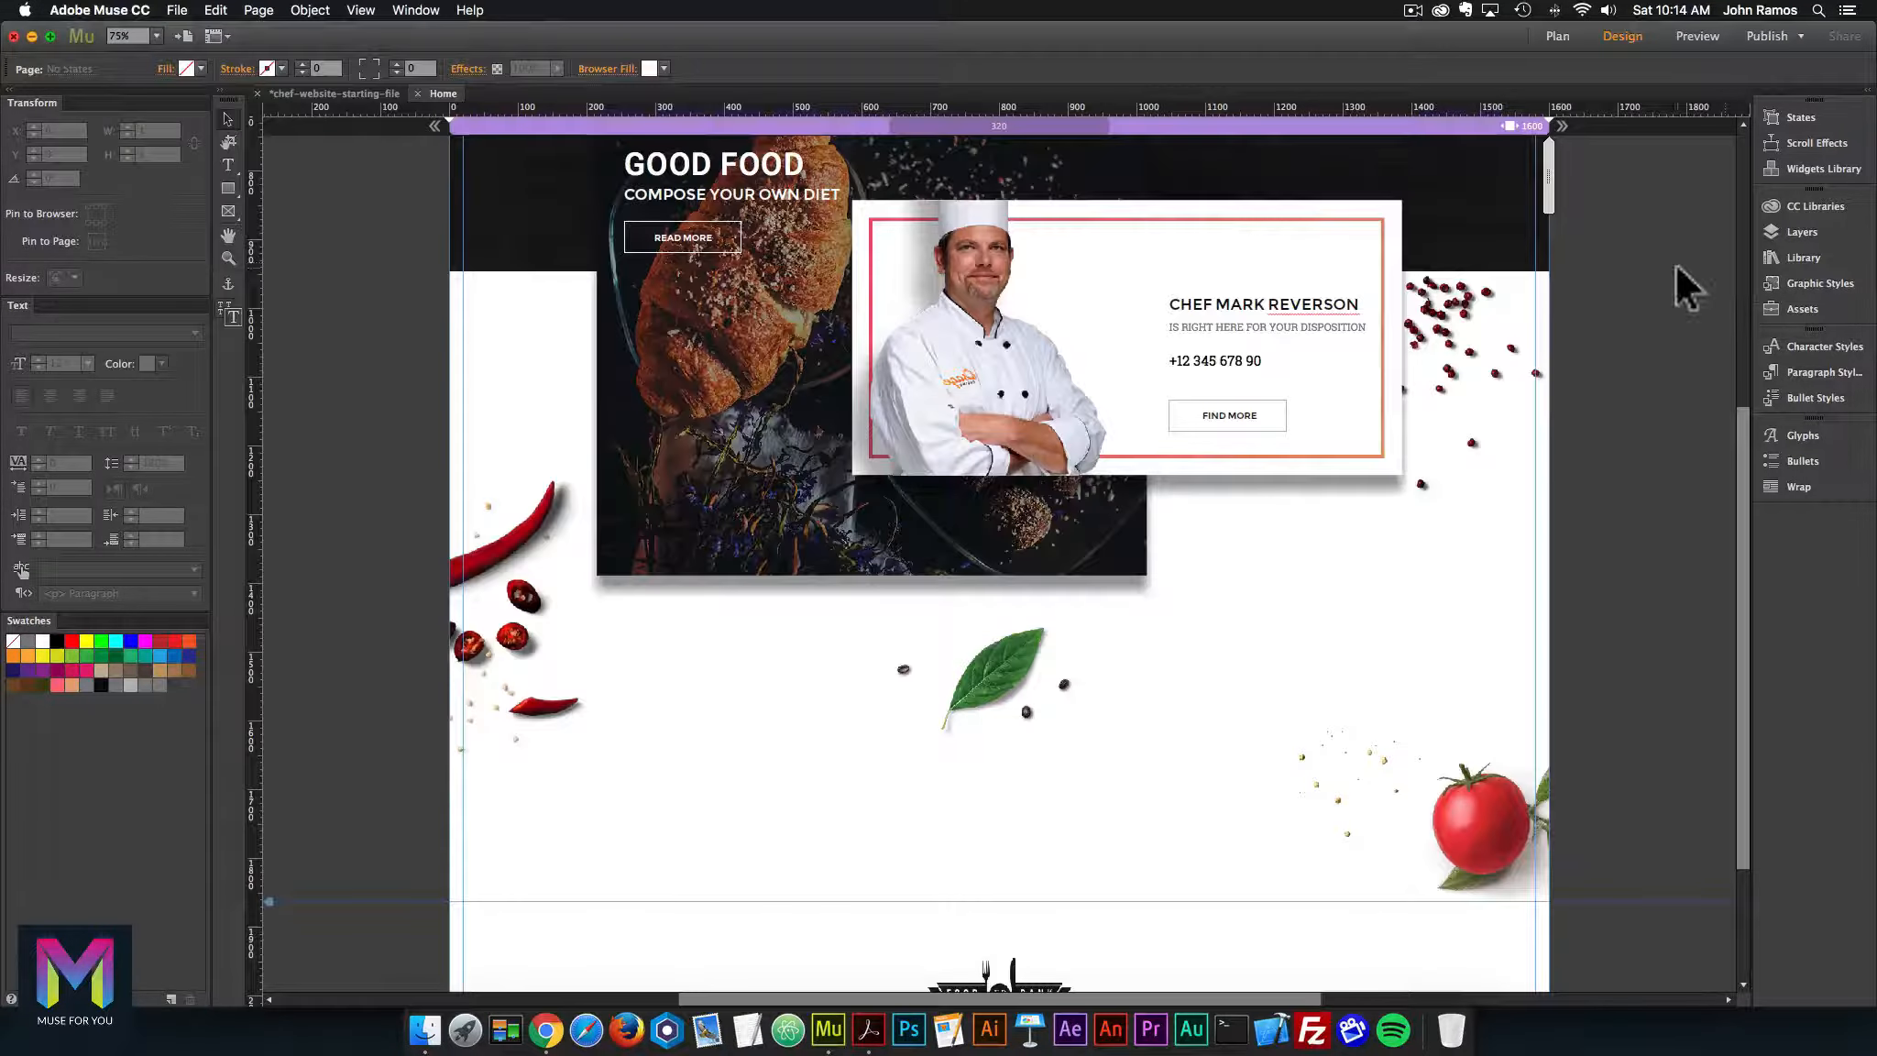
scroll(1633, 305, down, 1)
scroll(1633, 305, down, 5)
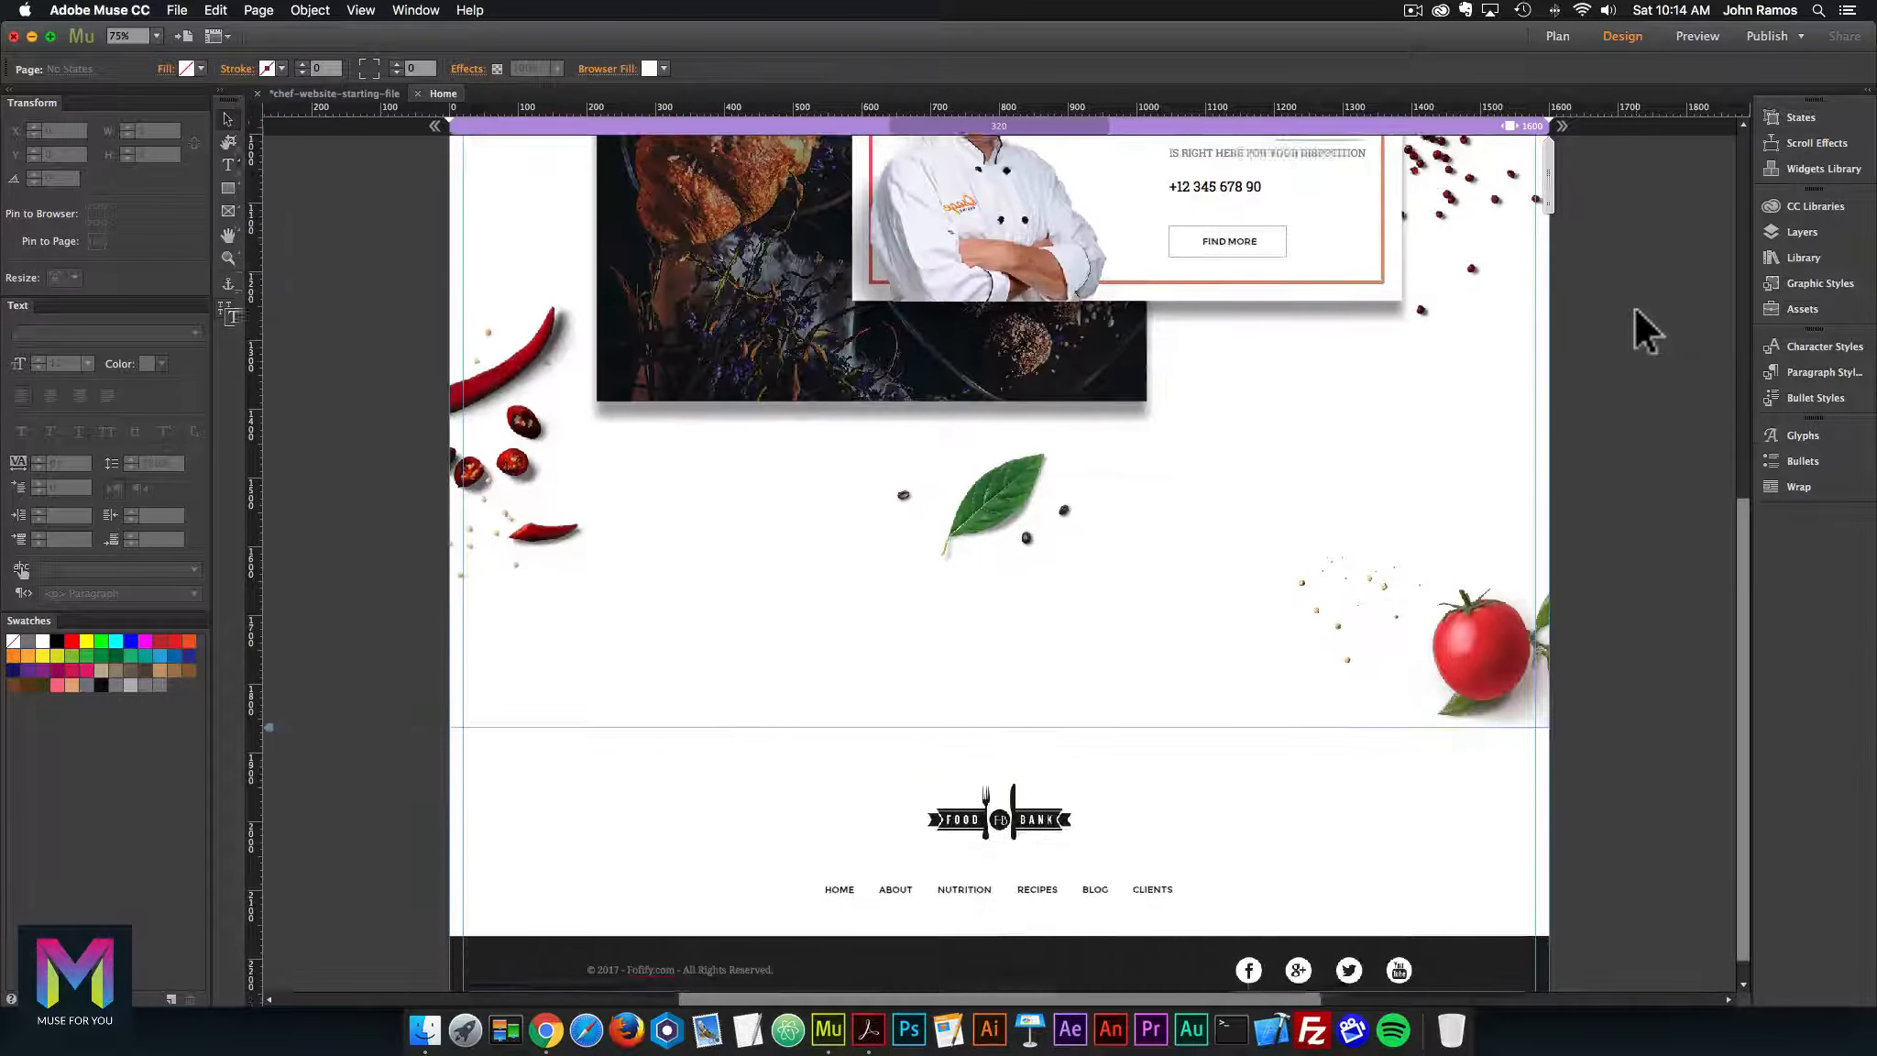
click(421, 1022)
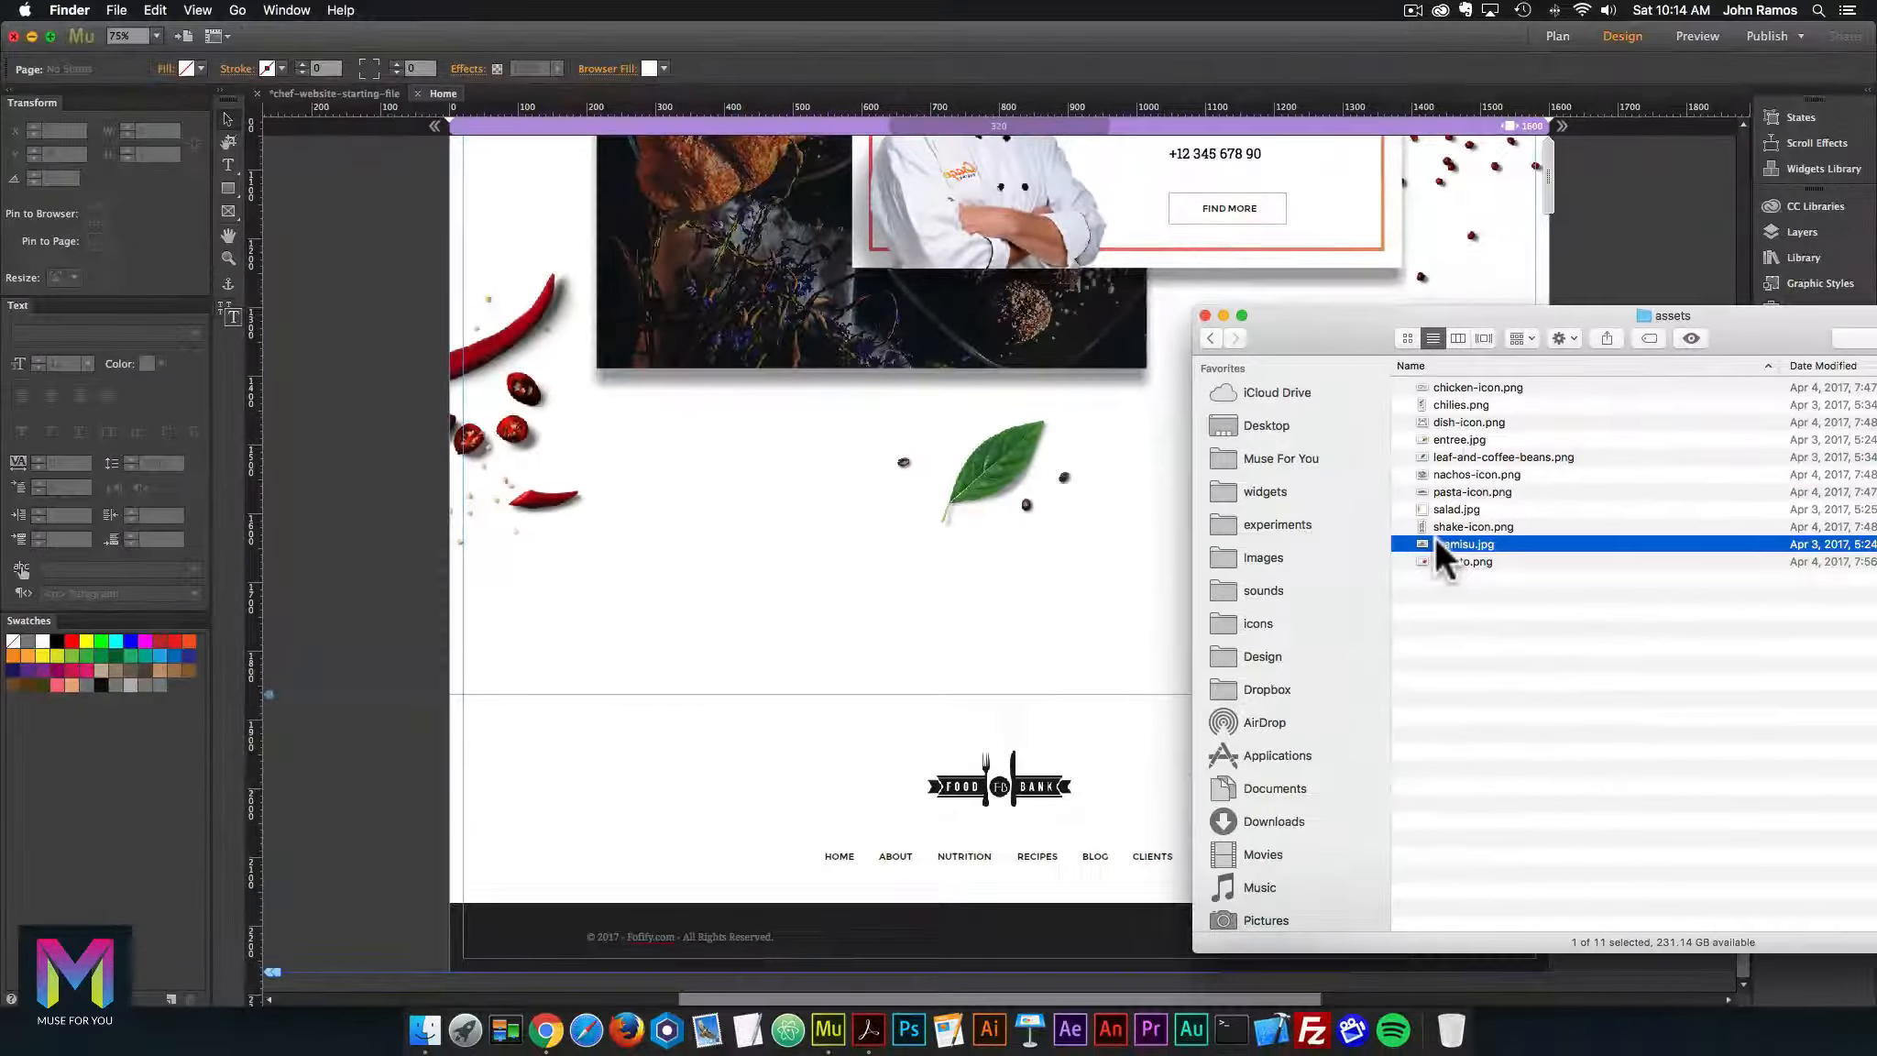
drag(1443, 541, 304, 340)
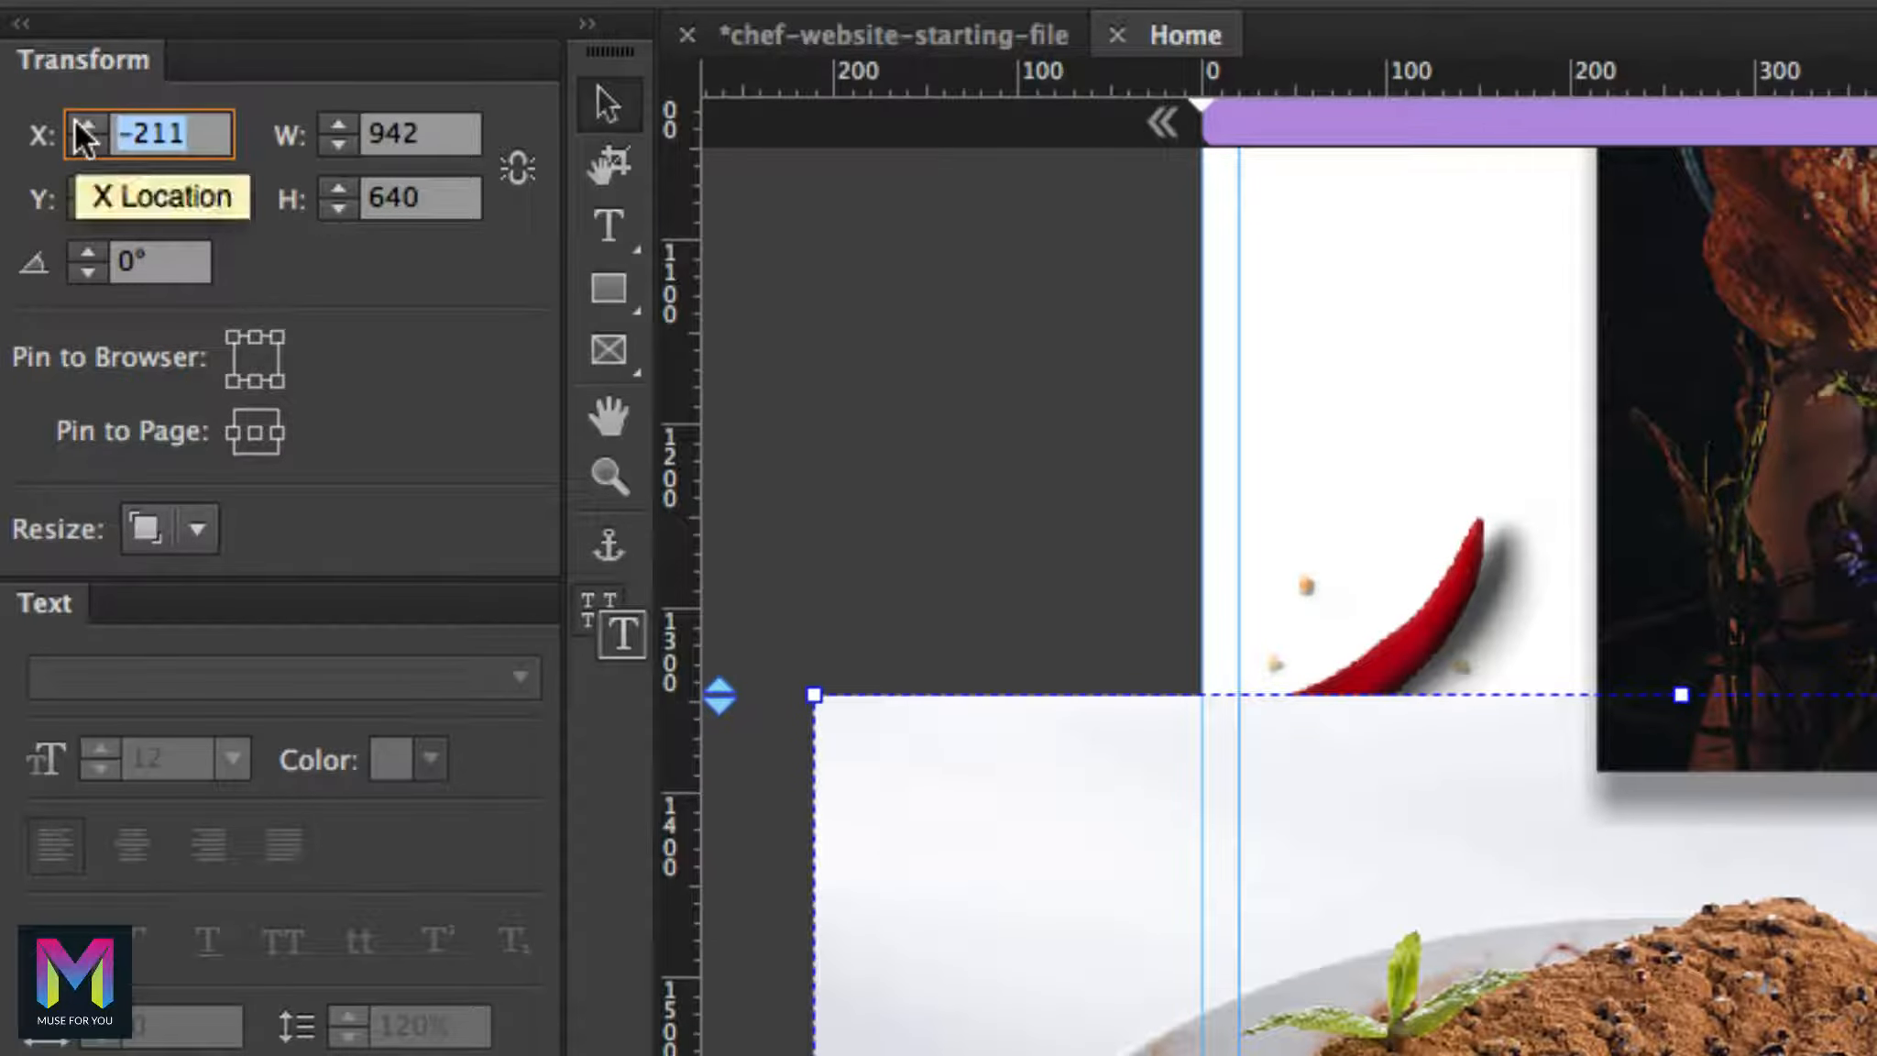
Position the tiramisu image at X 0, Y 1624
text(0)
key(Return)
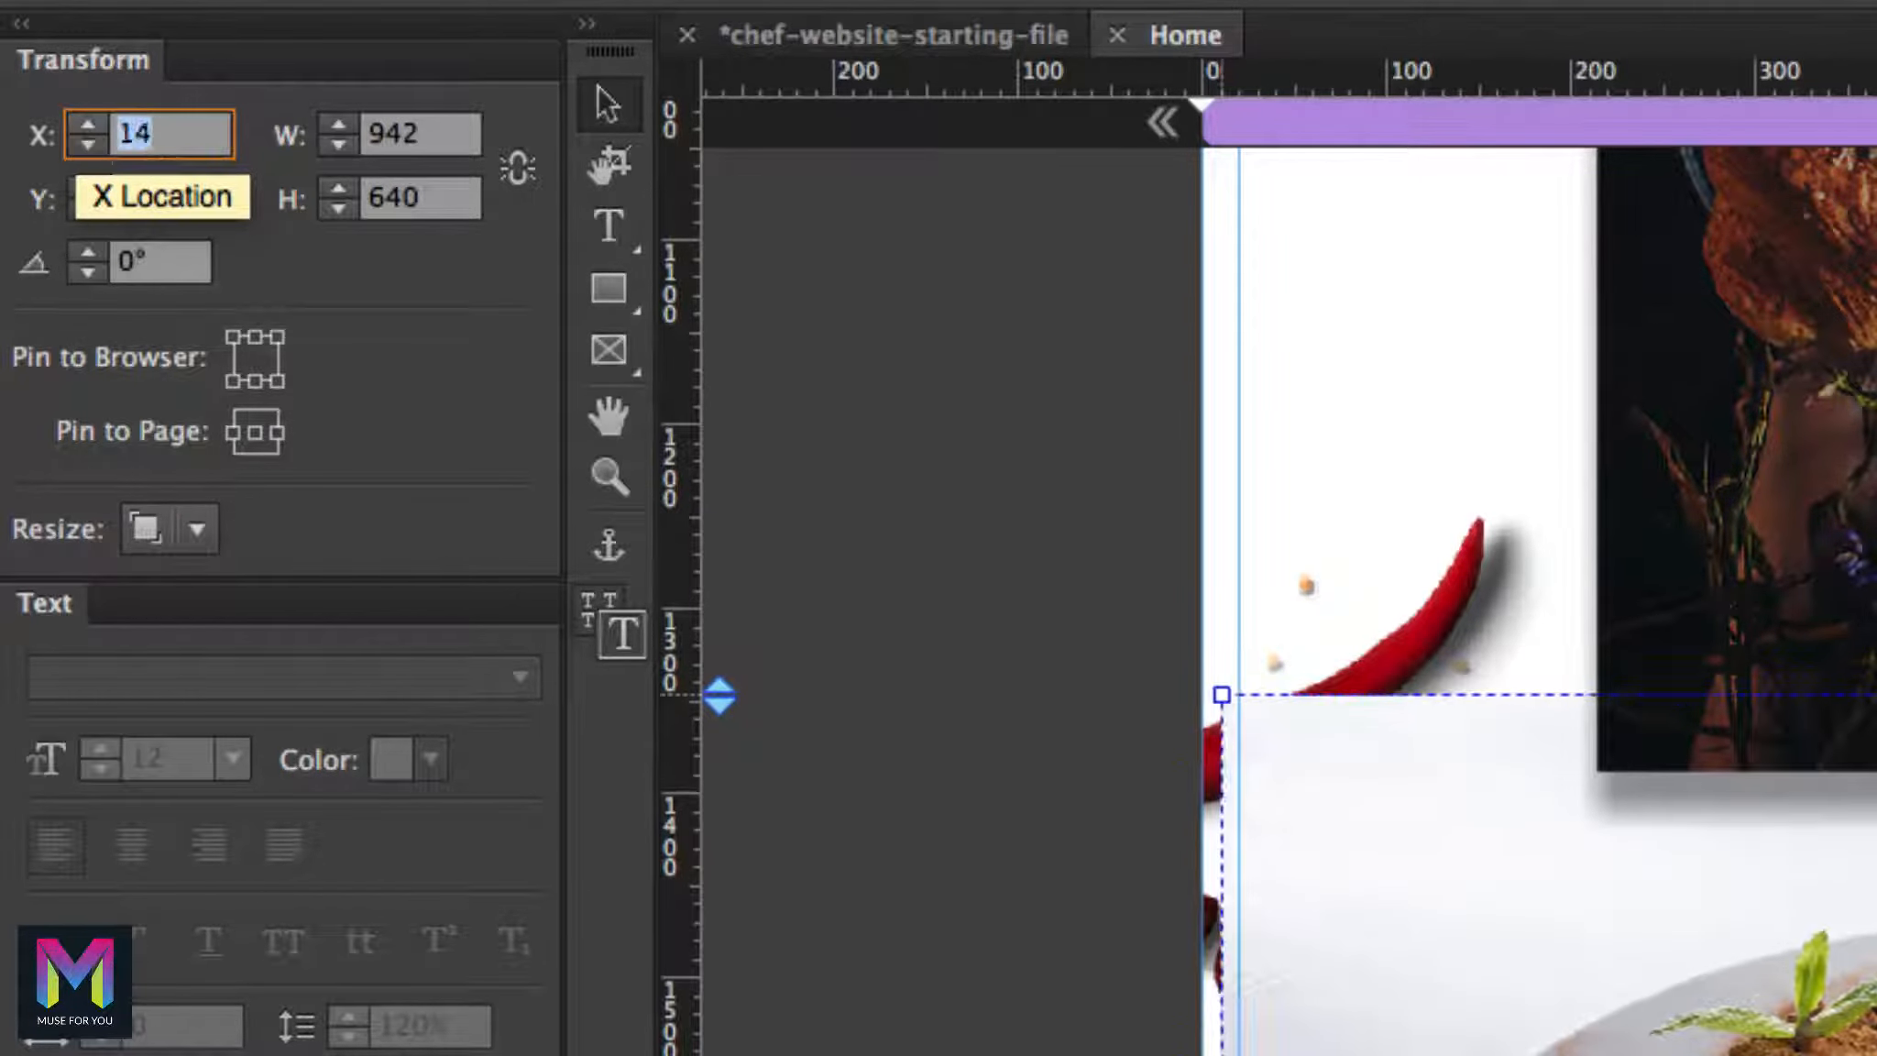
key(Return)
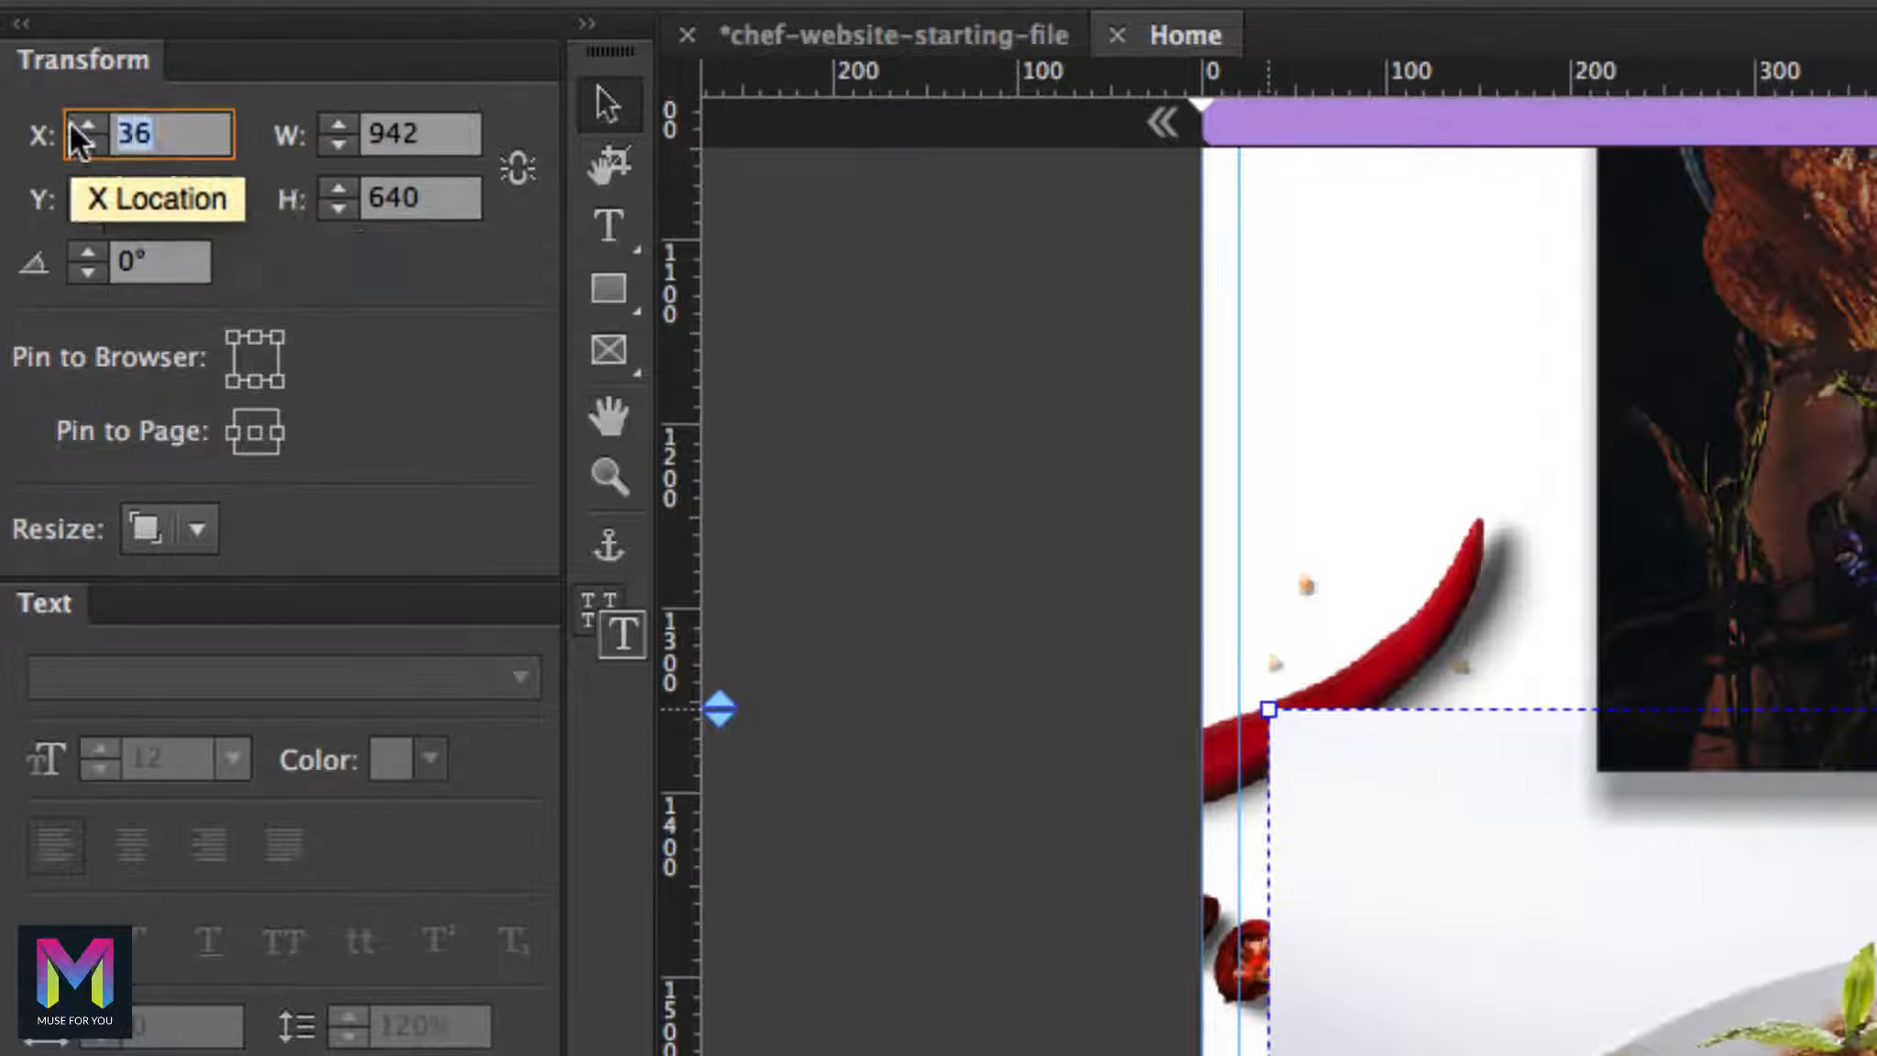
text(0)
key(Tab)
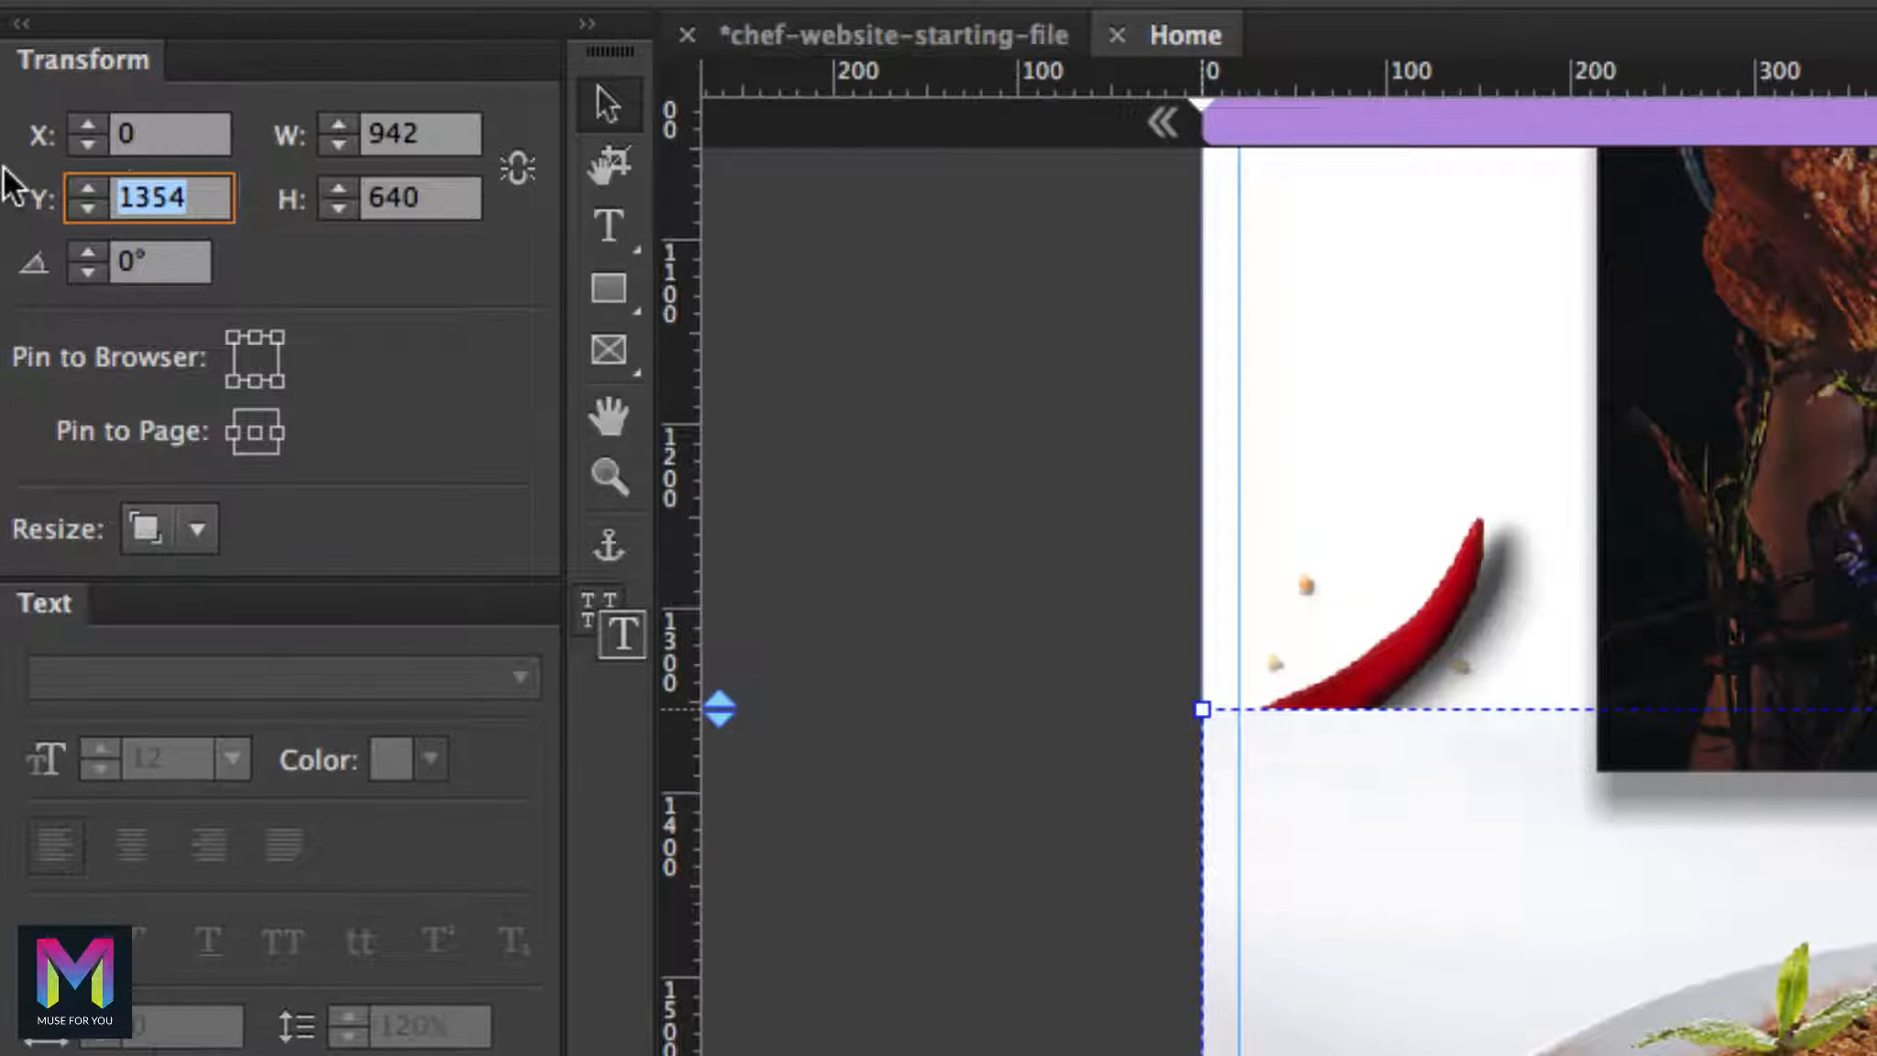
text(1624)
key(Return)
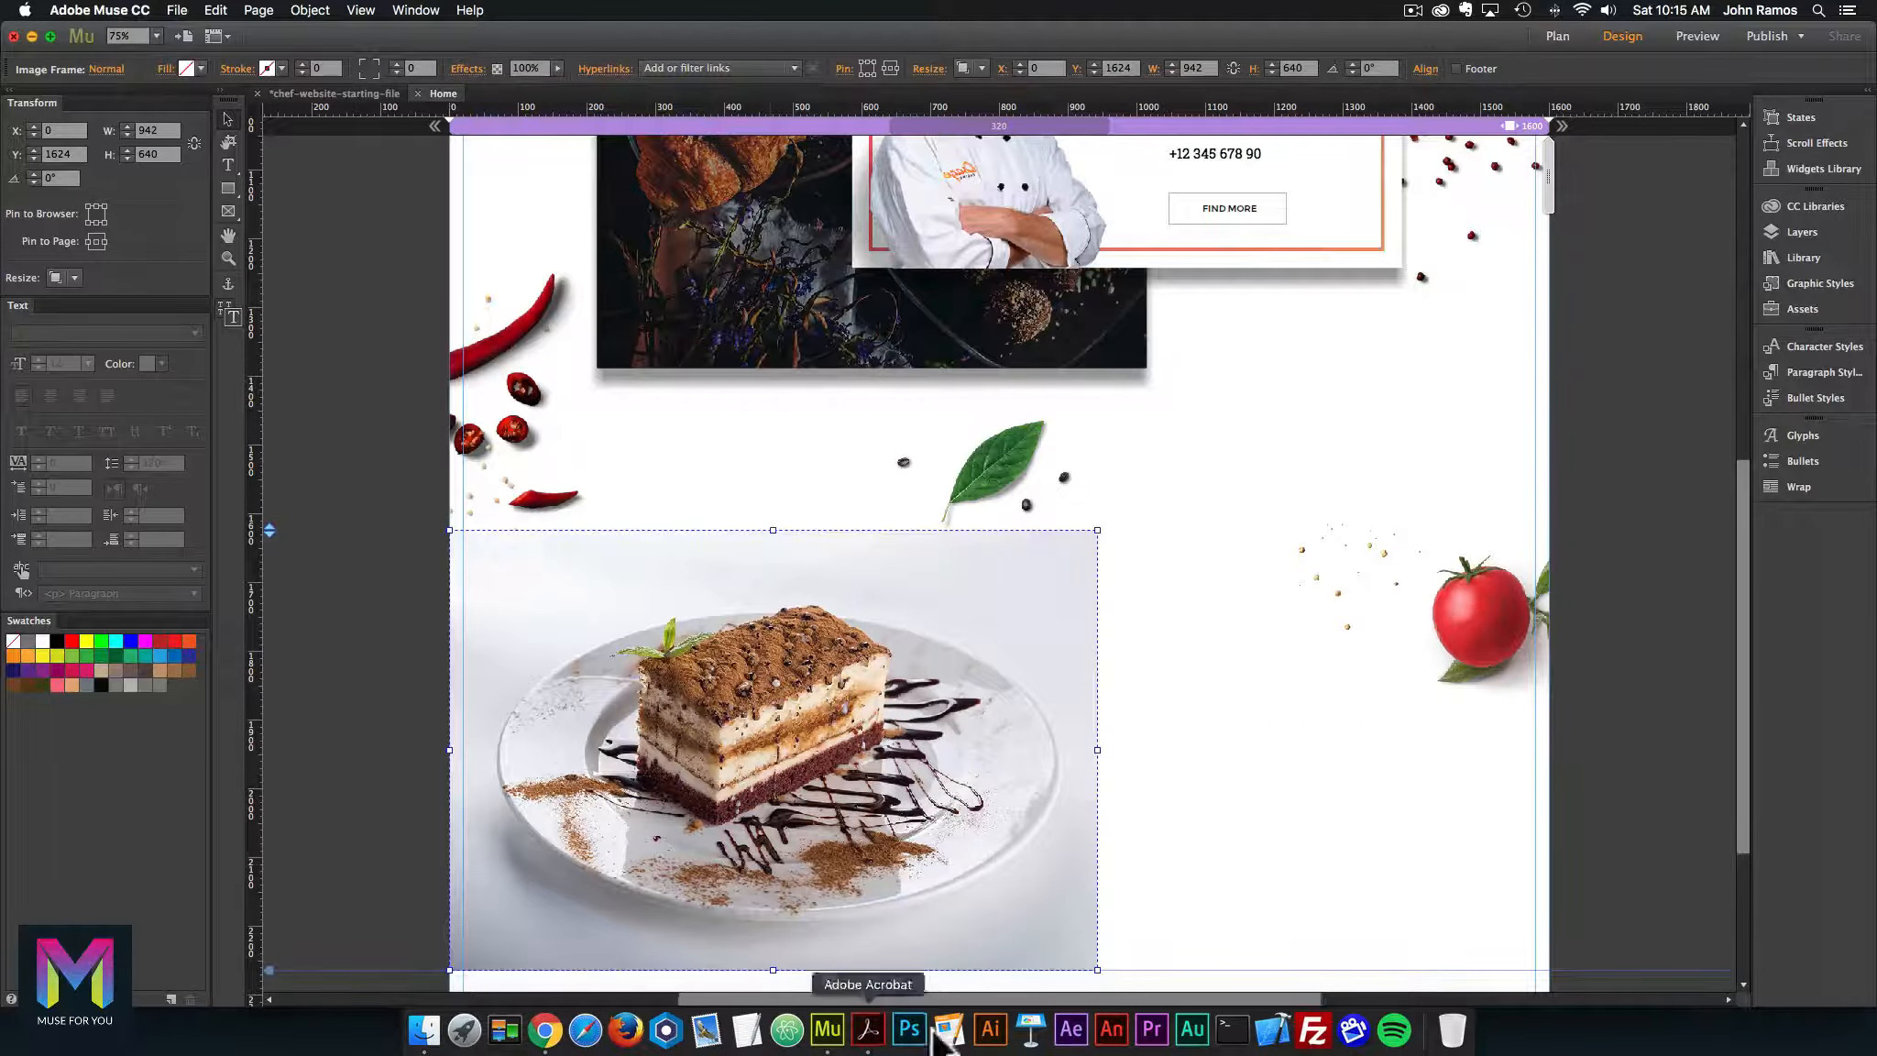
Check the tiramisu image's intended size and crop in the section 2 design PDF in Acrobat, and return to Muse
click(893, 994)
mouse_move(874, 612)
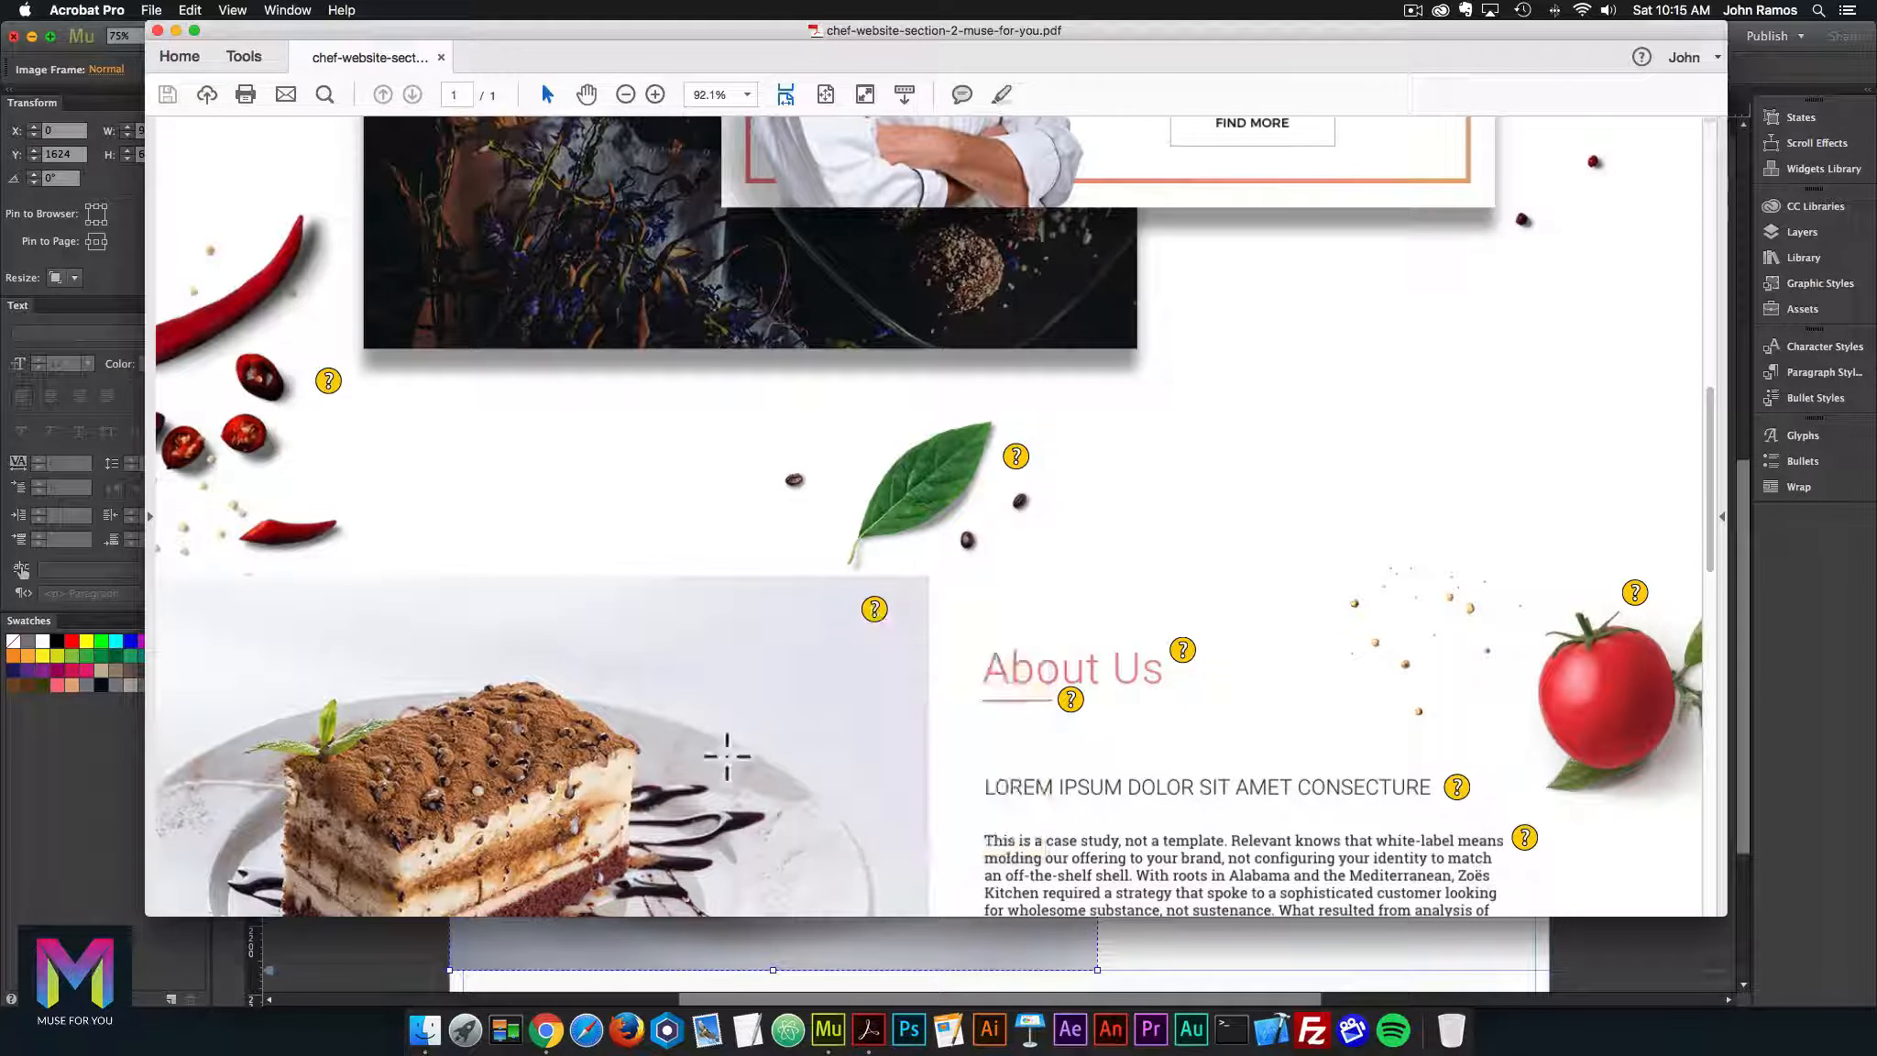
click(834, 1027)
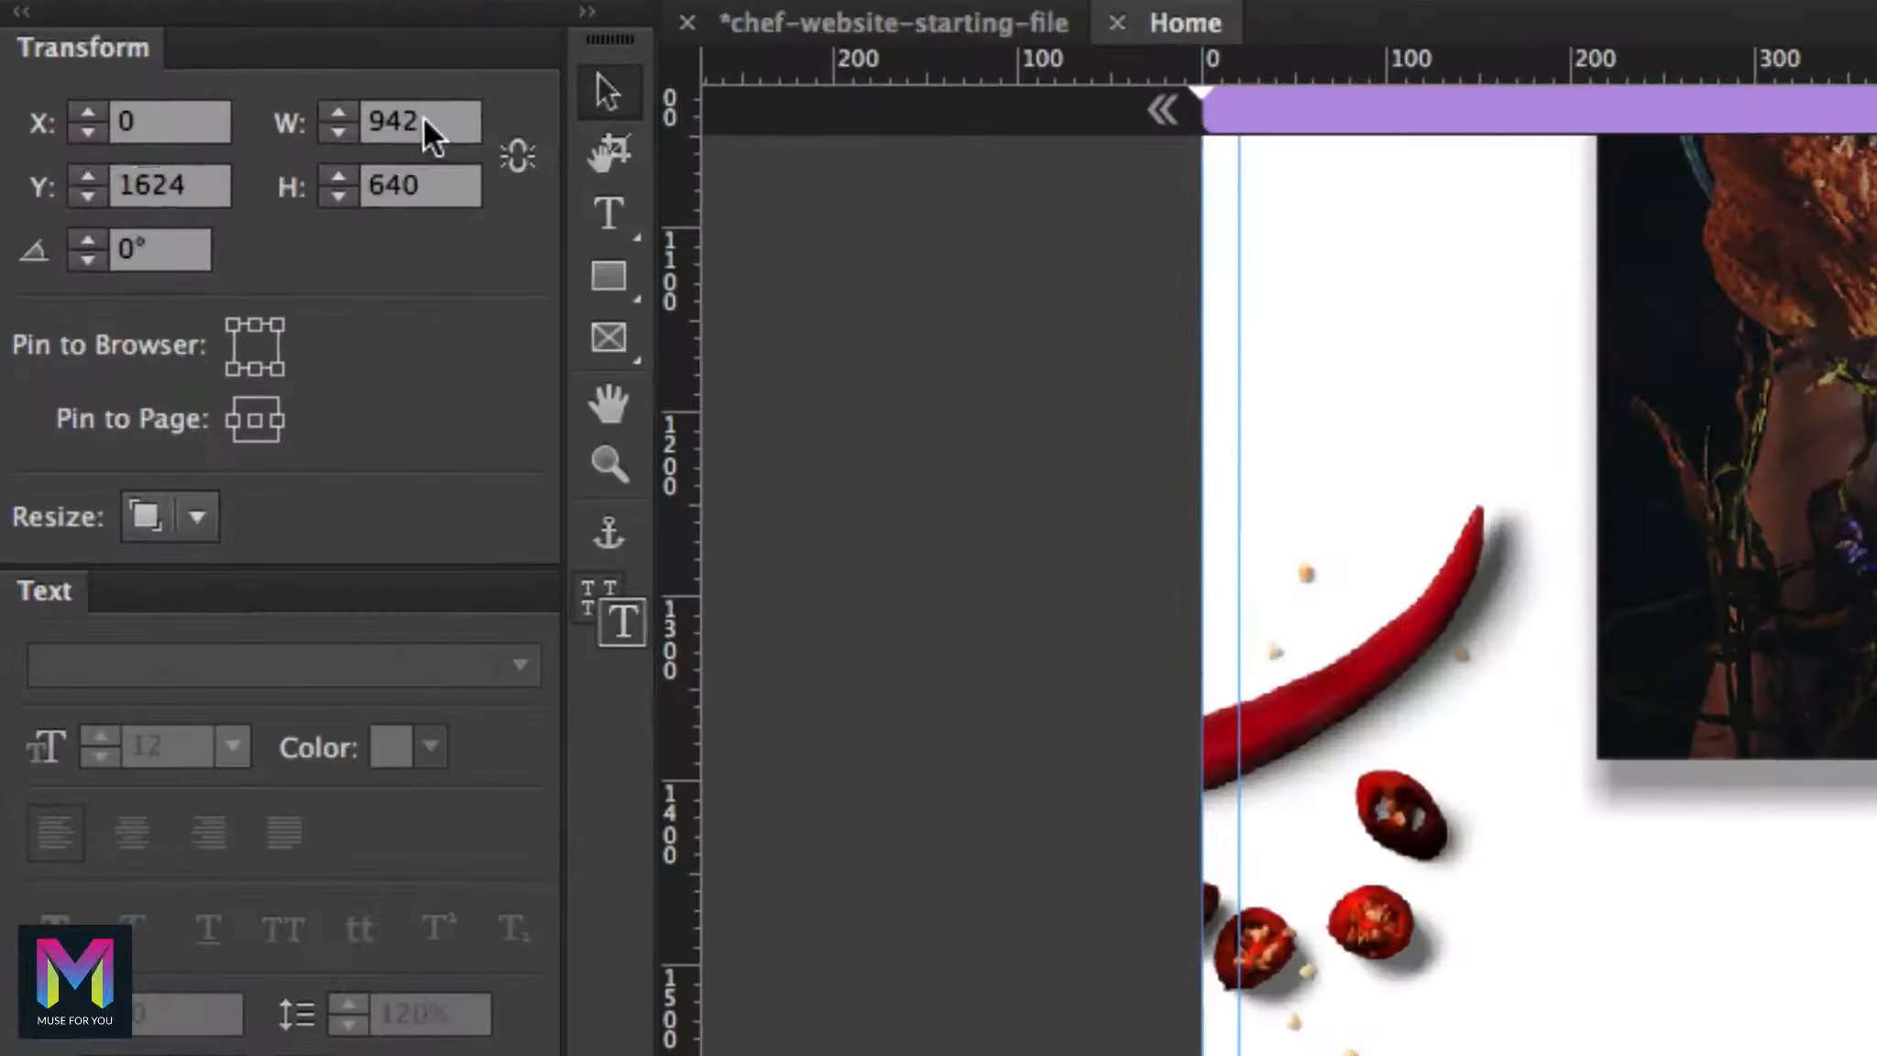
Try setting the tiramisu image's width to 800 and scaling it down to about 566 by 564, and undo both resizes
click(358, 119)
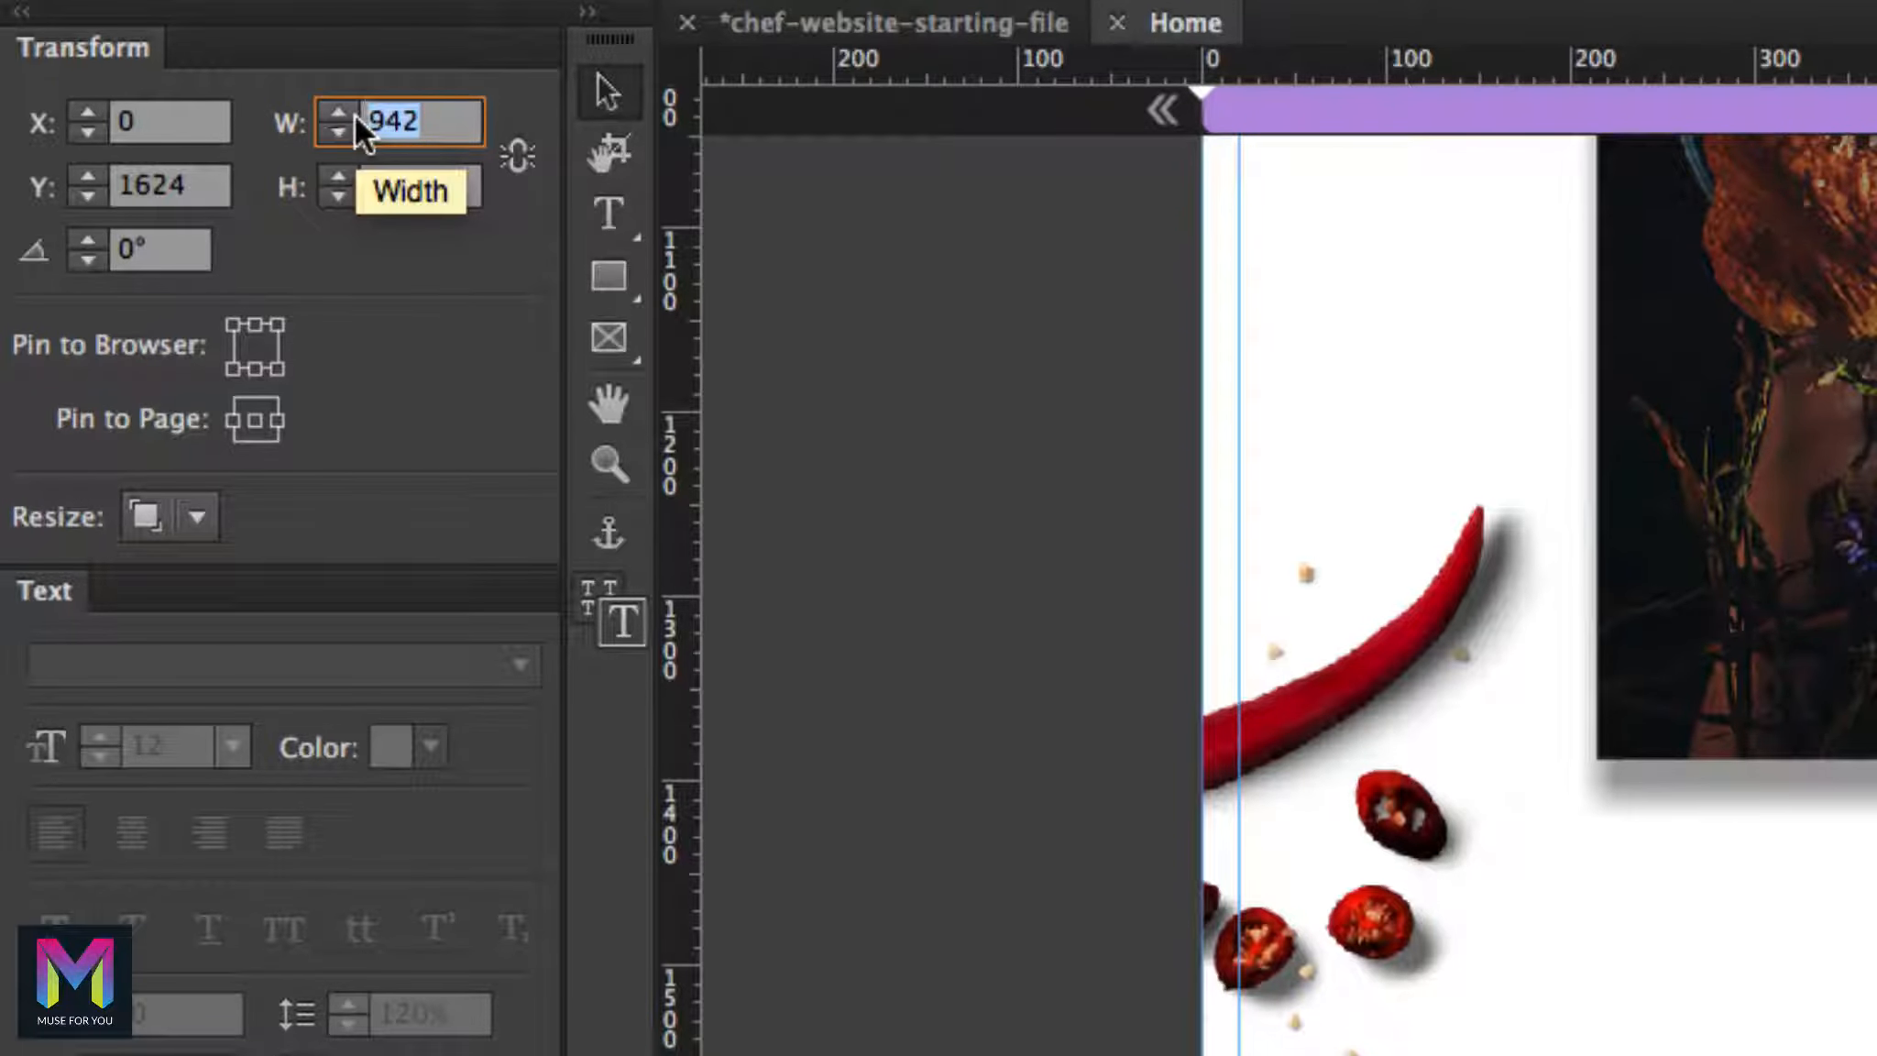
text(800)
key(Return)
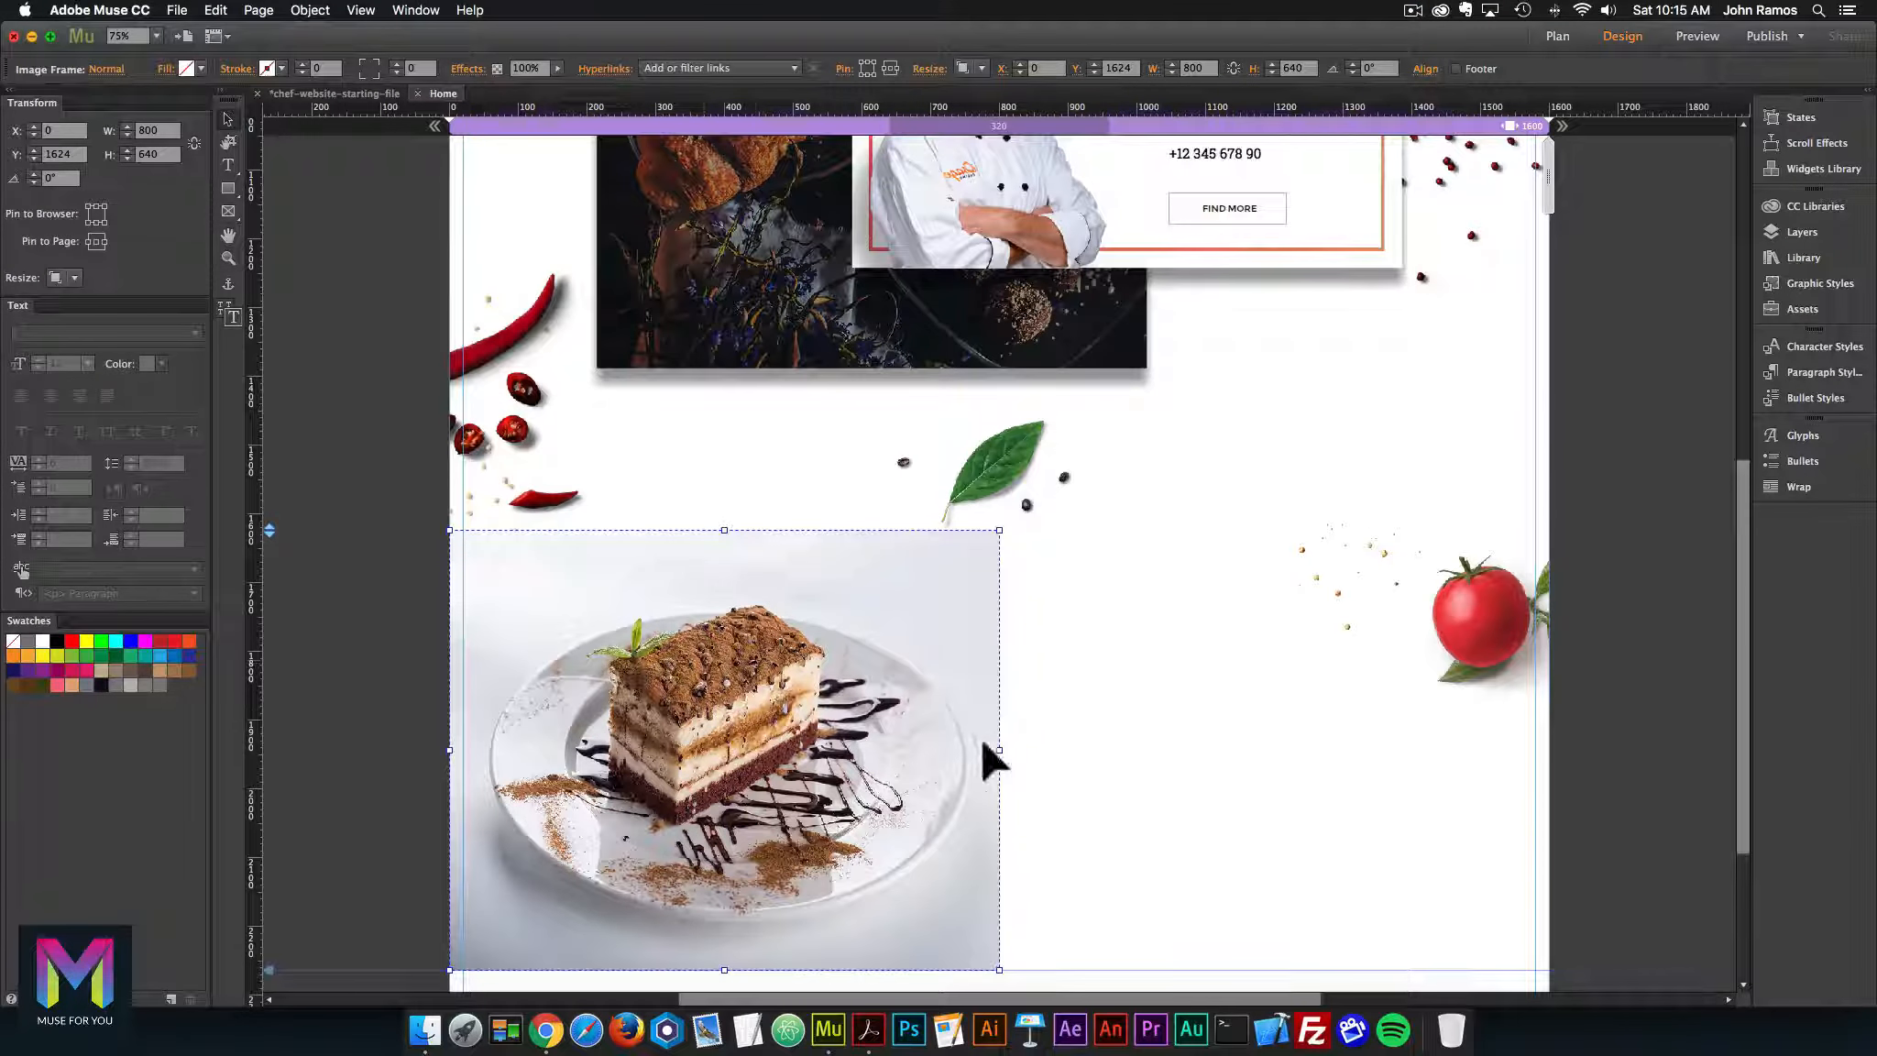
drag(999, 749, 840, 744)
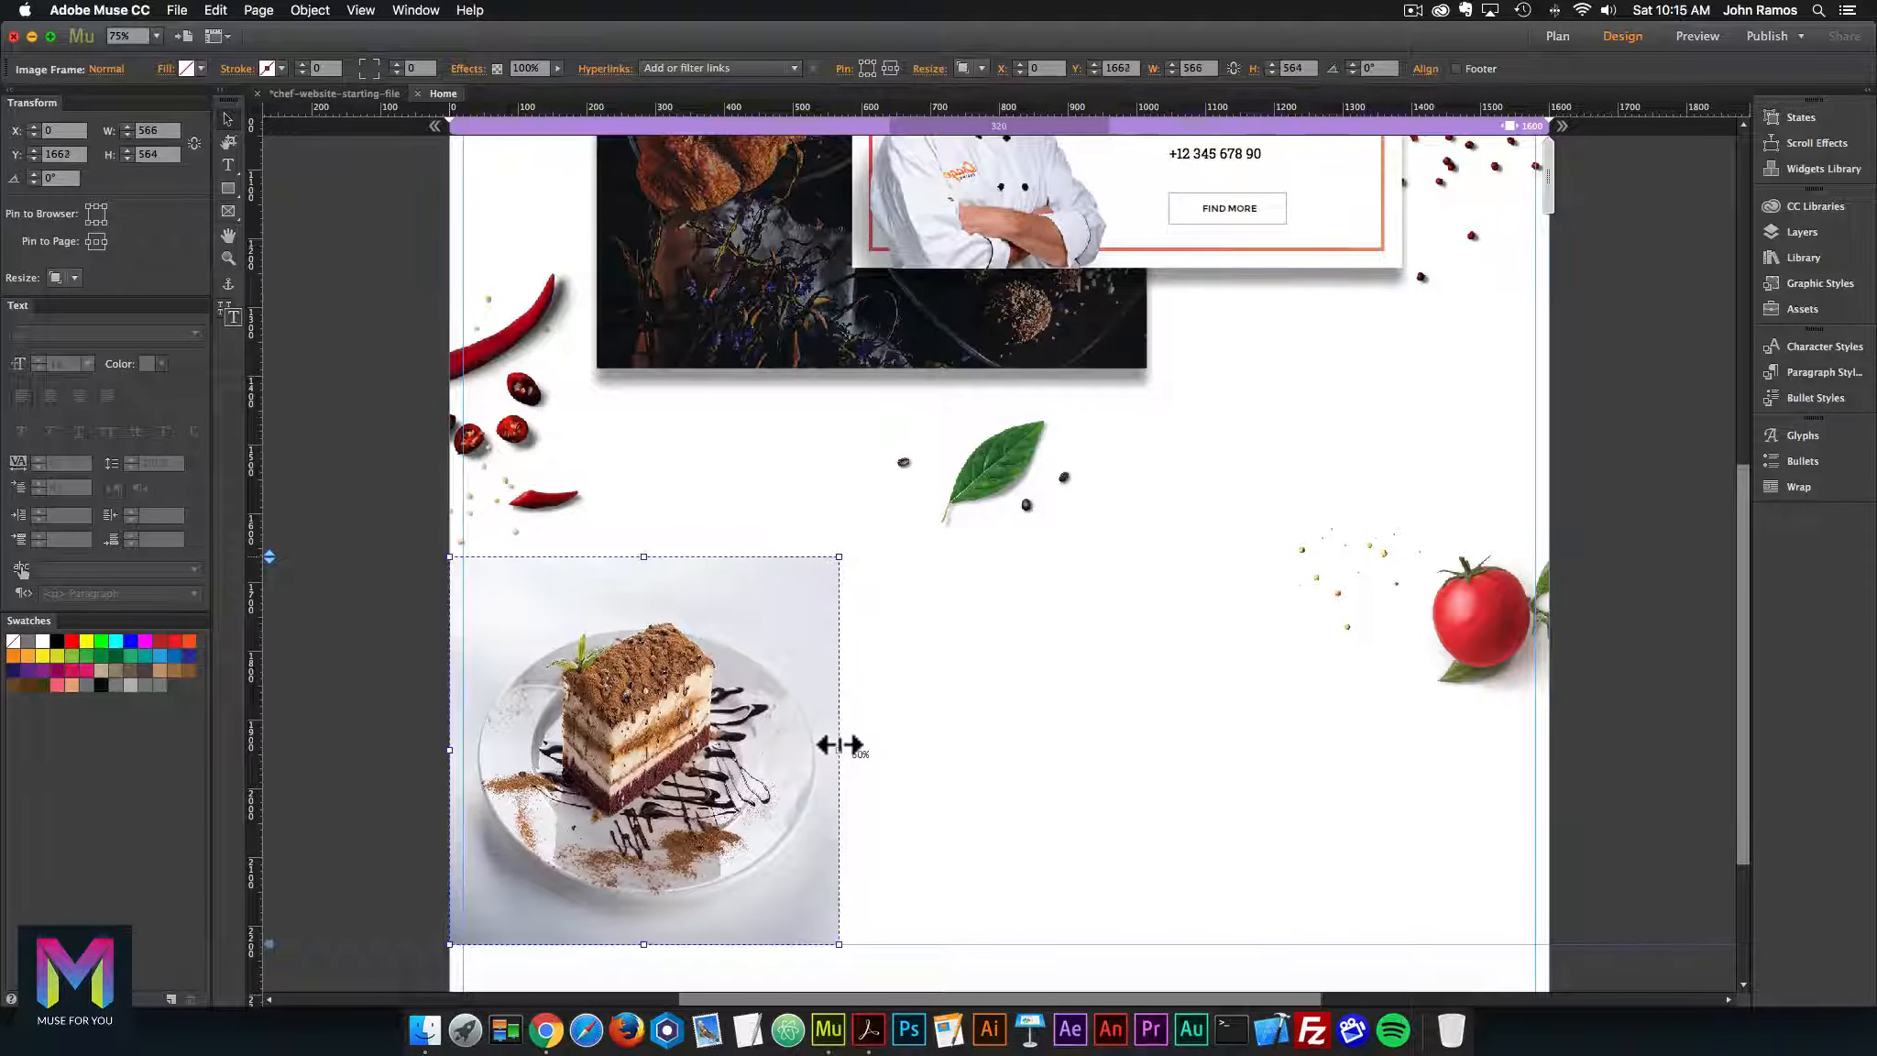
key(super+z)
key(super+z)
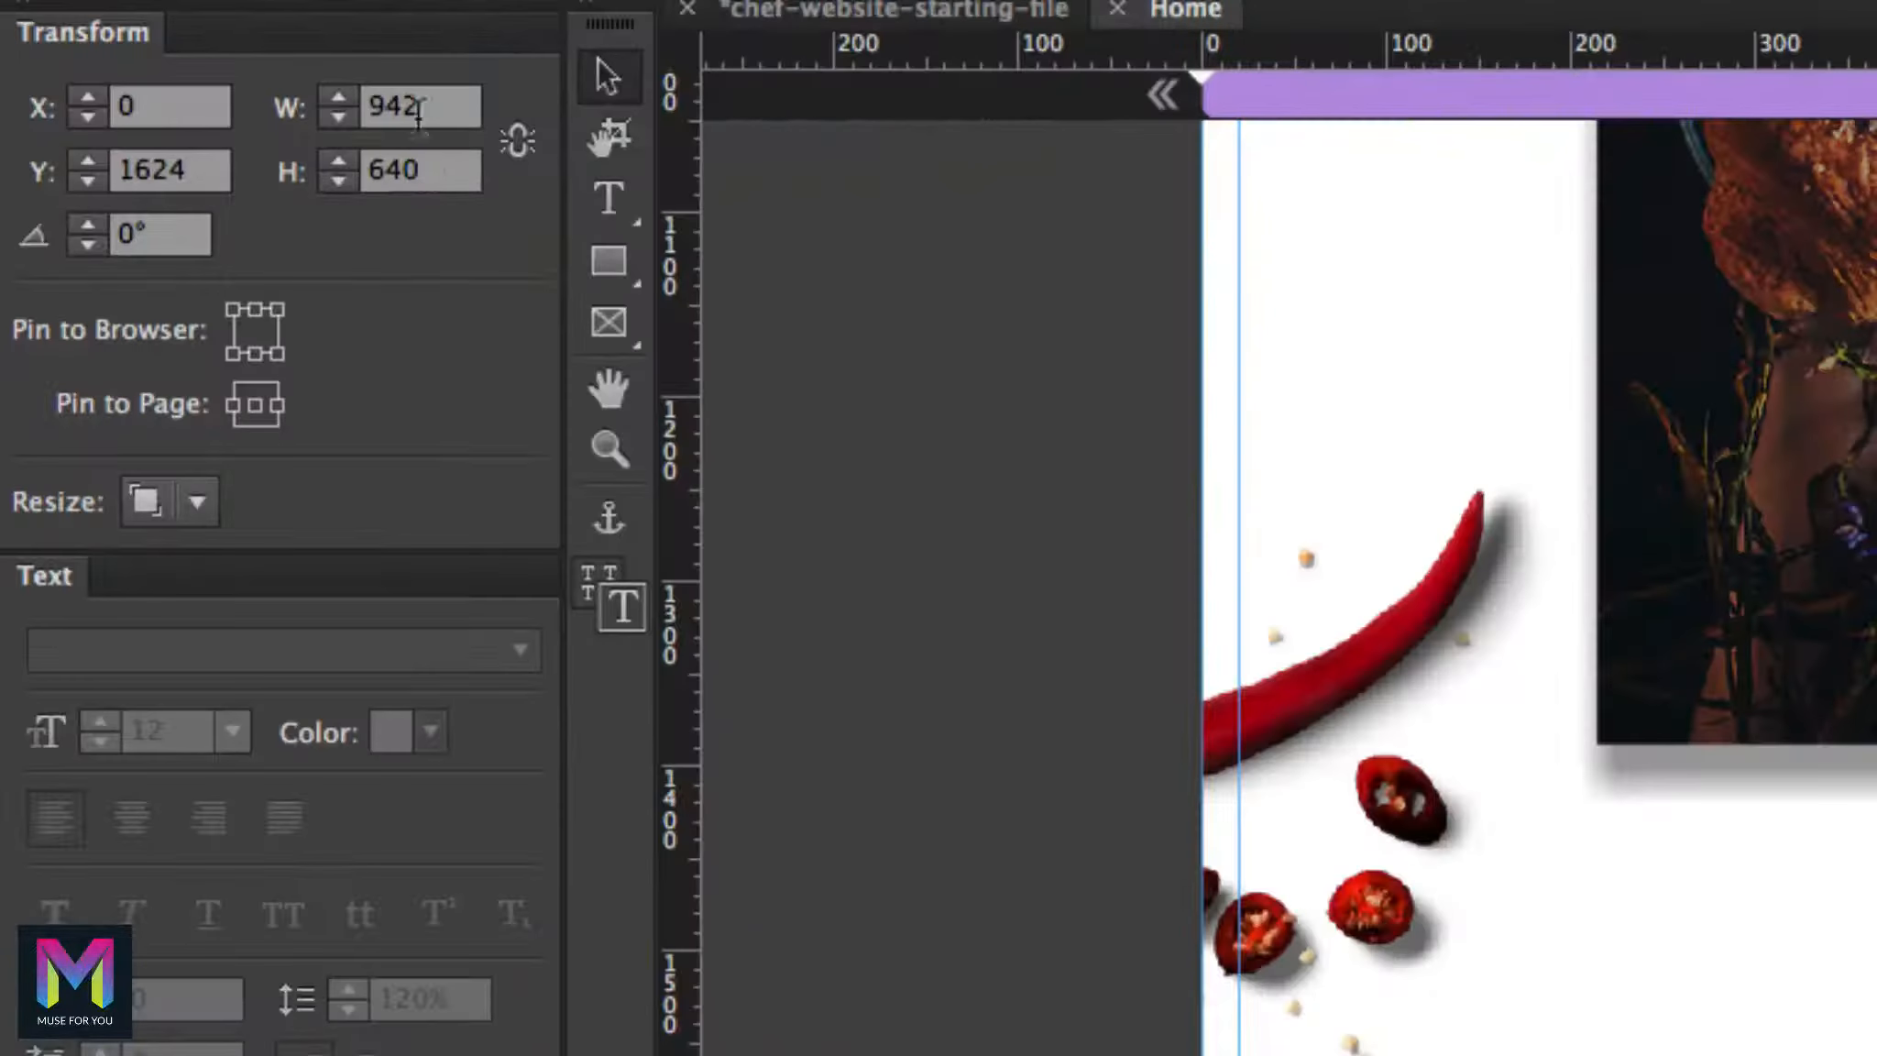
Crop the tiramisu image from its left and right sides with the Crop tool to about 799 px wide
click(154, 130)
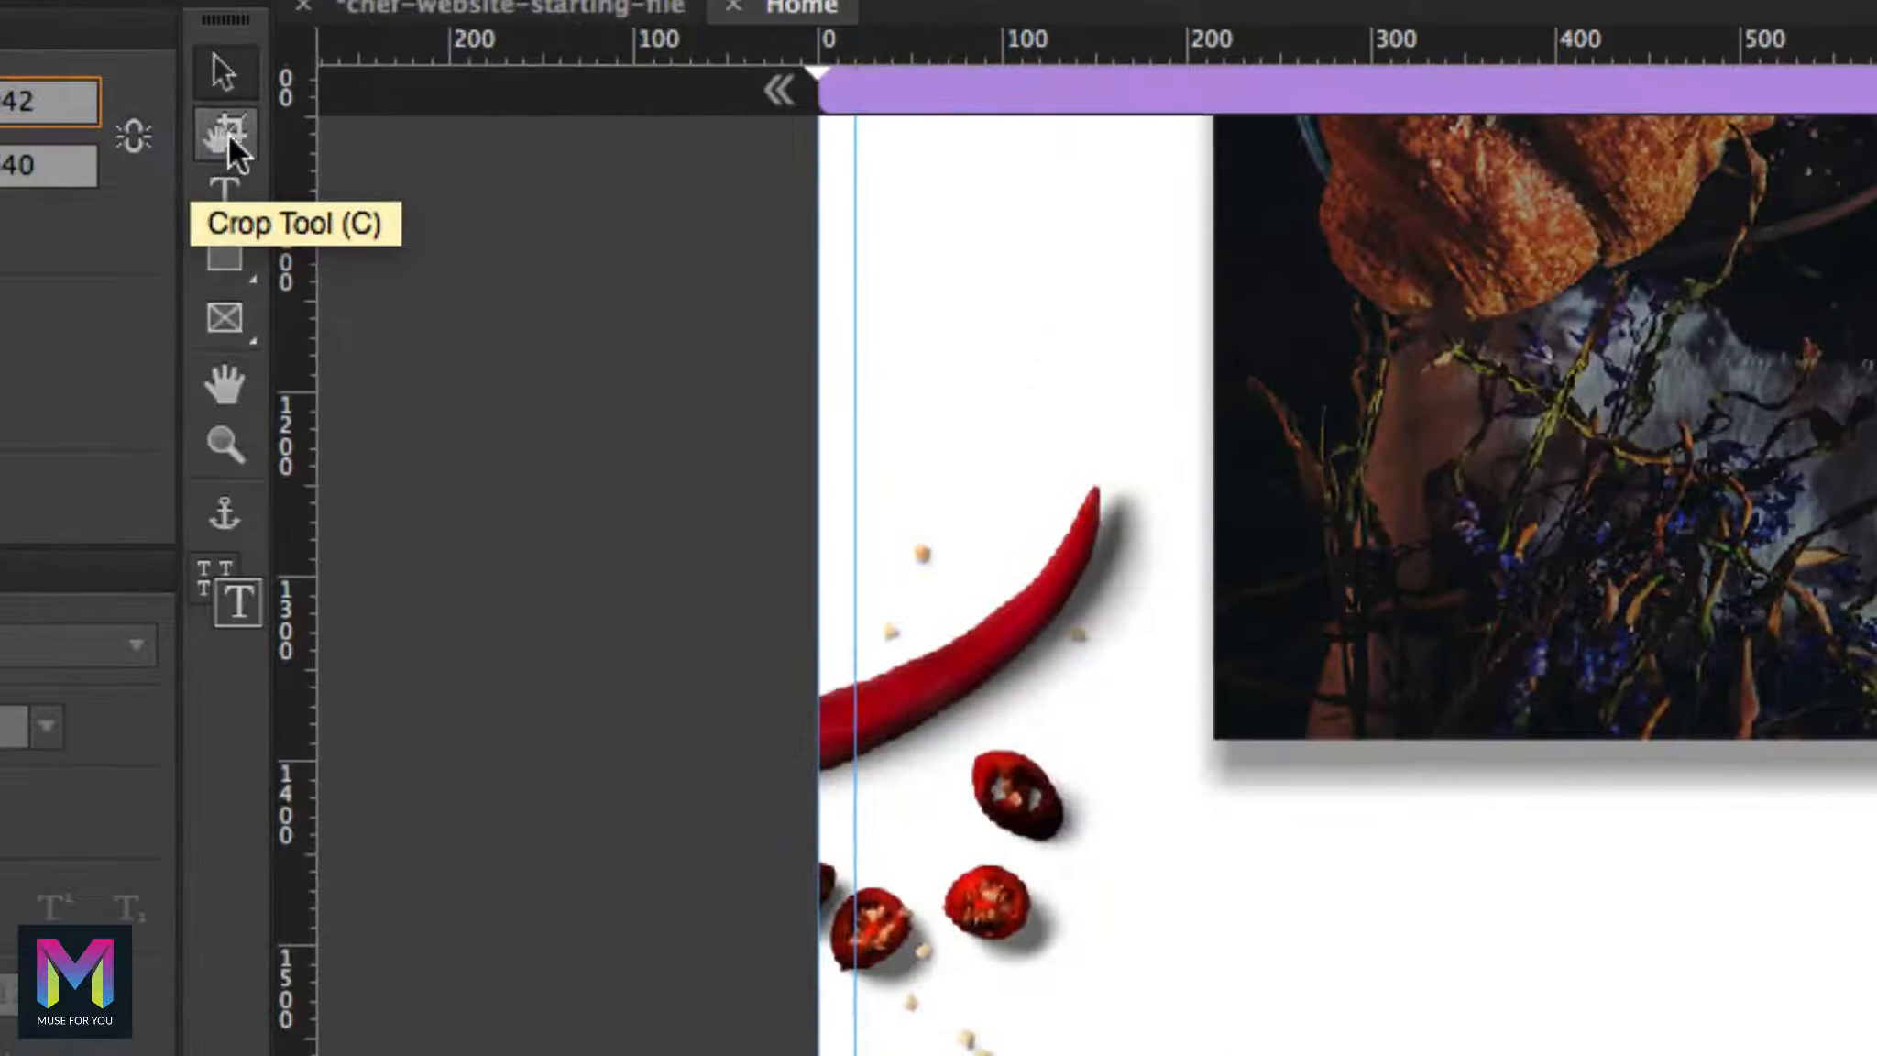
click(226, 138)
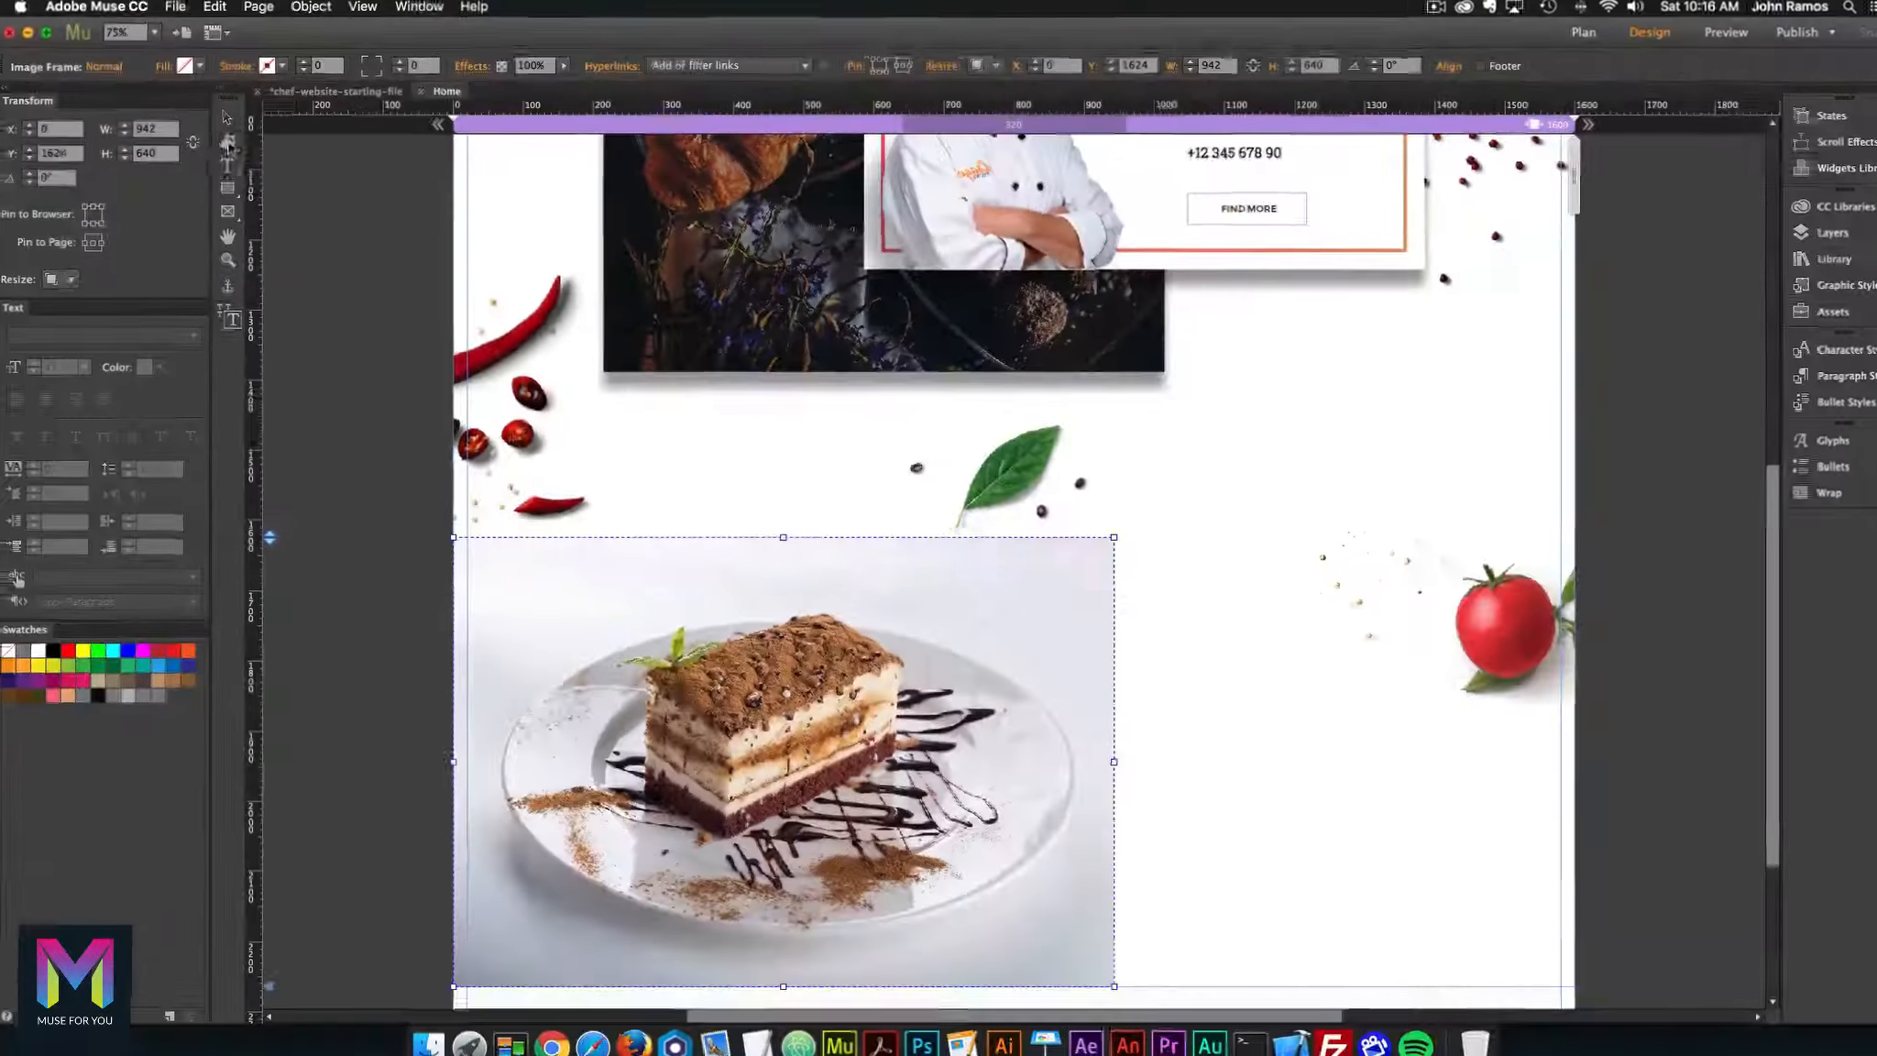
scroll(529, 680, down, 2)
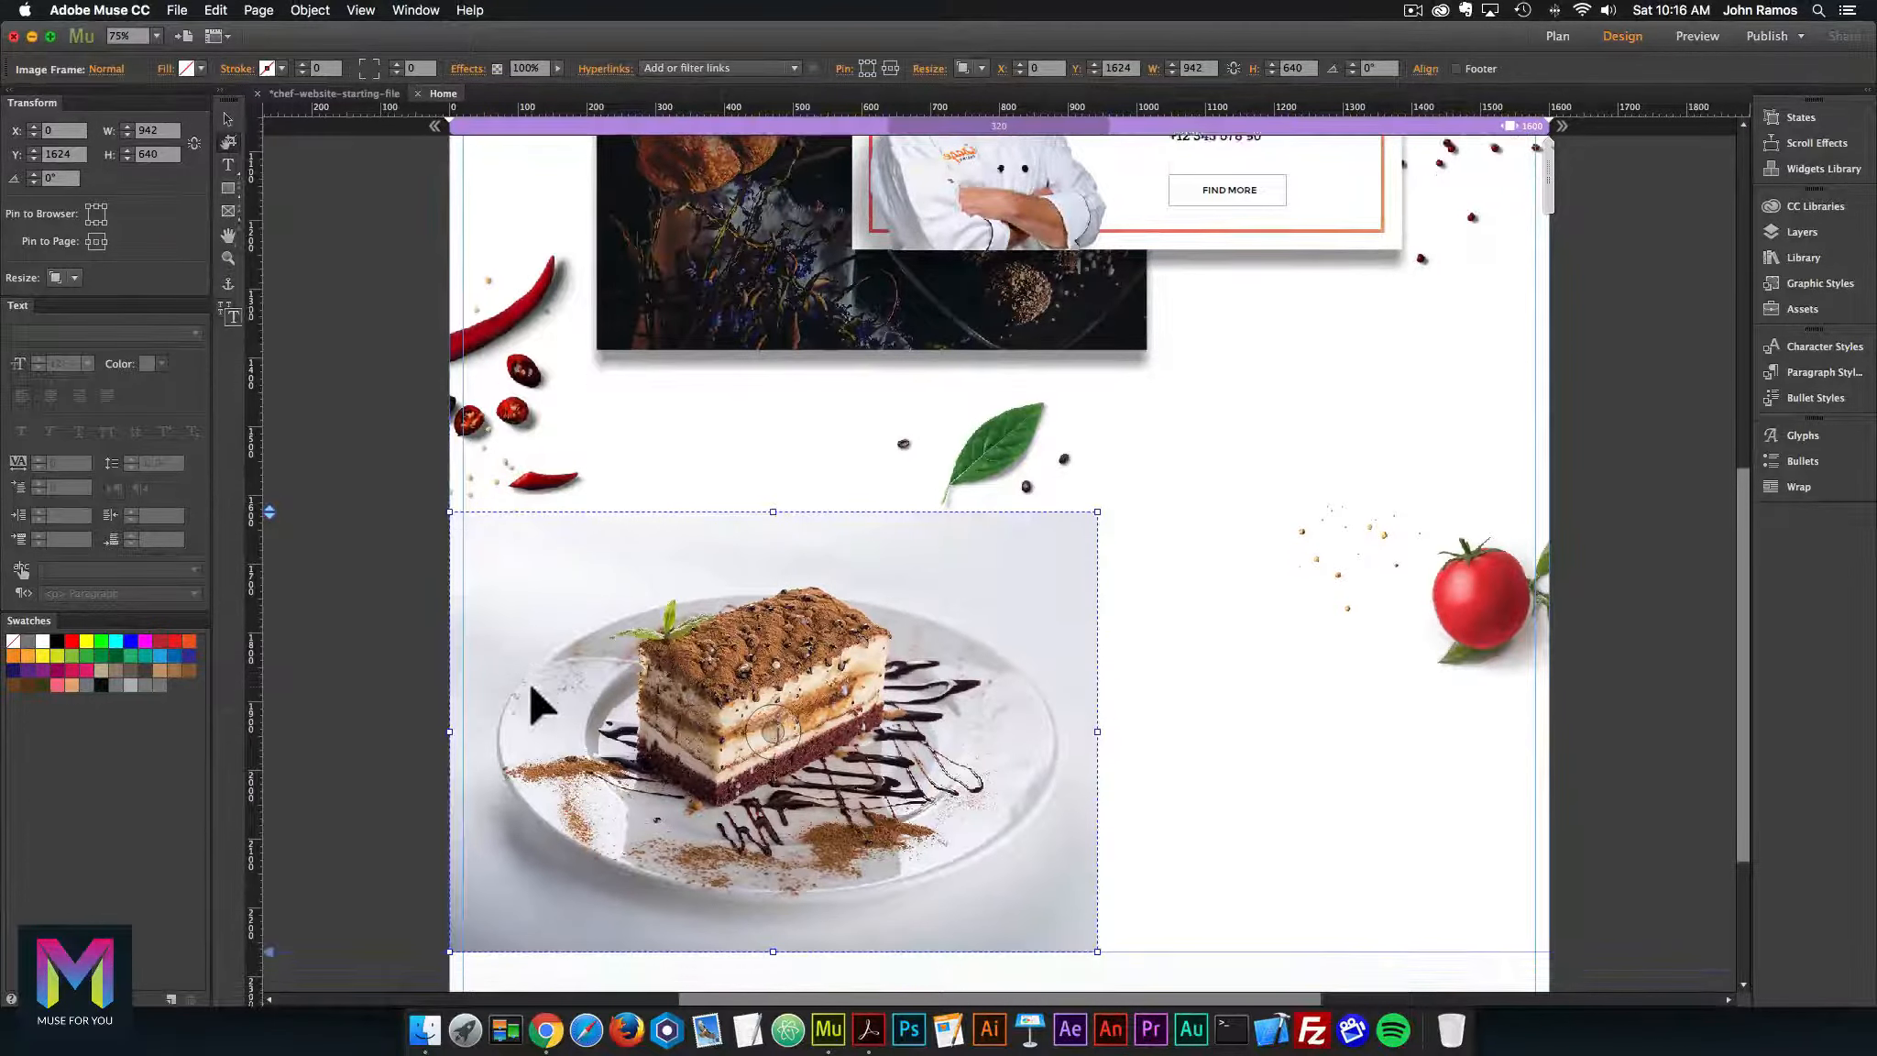
drag(450, 725, 488, 723)
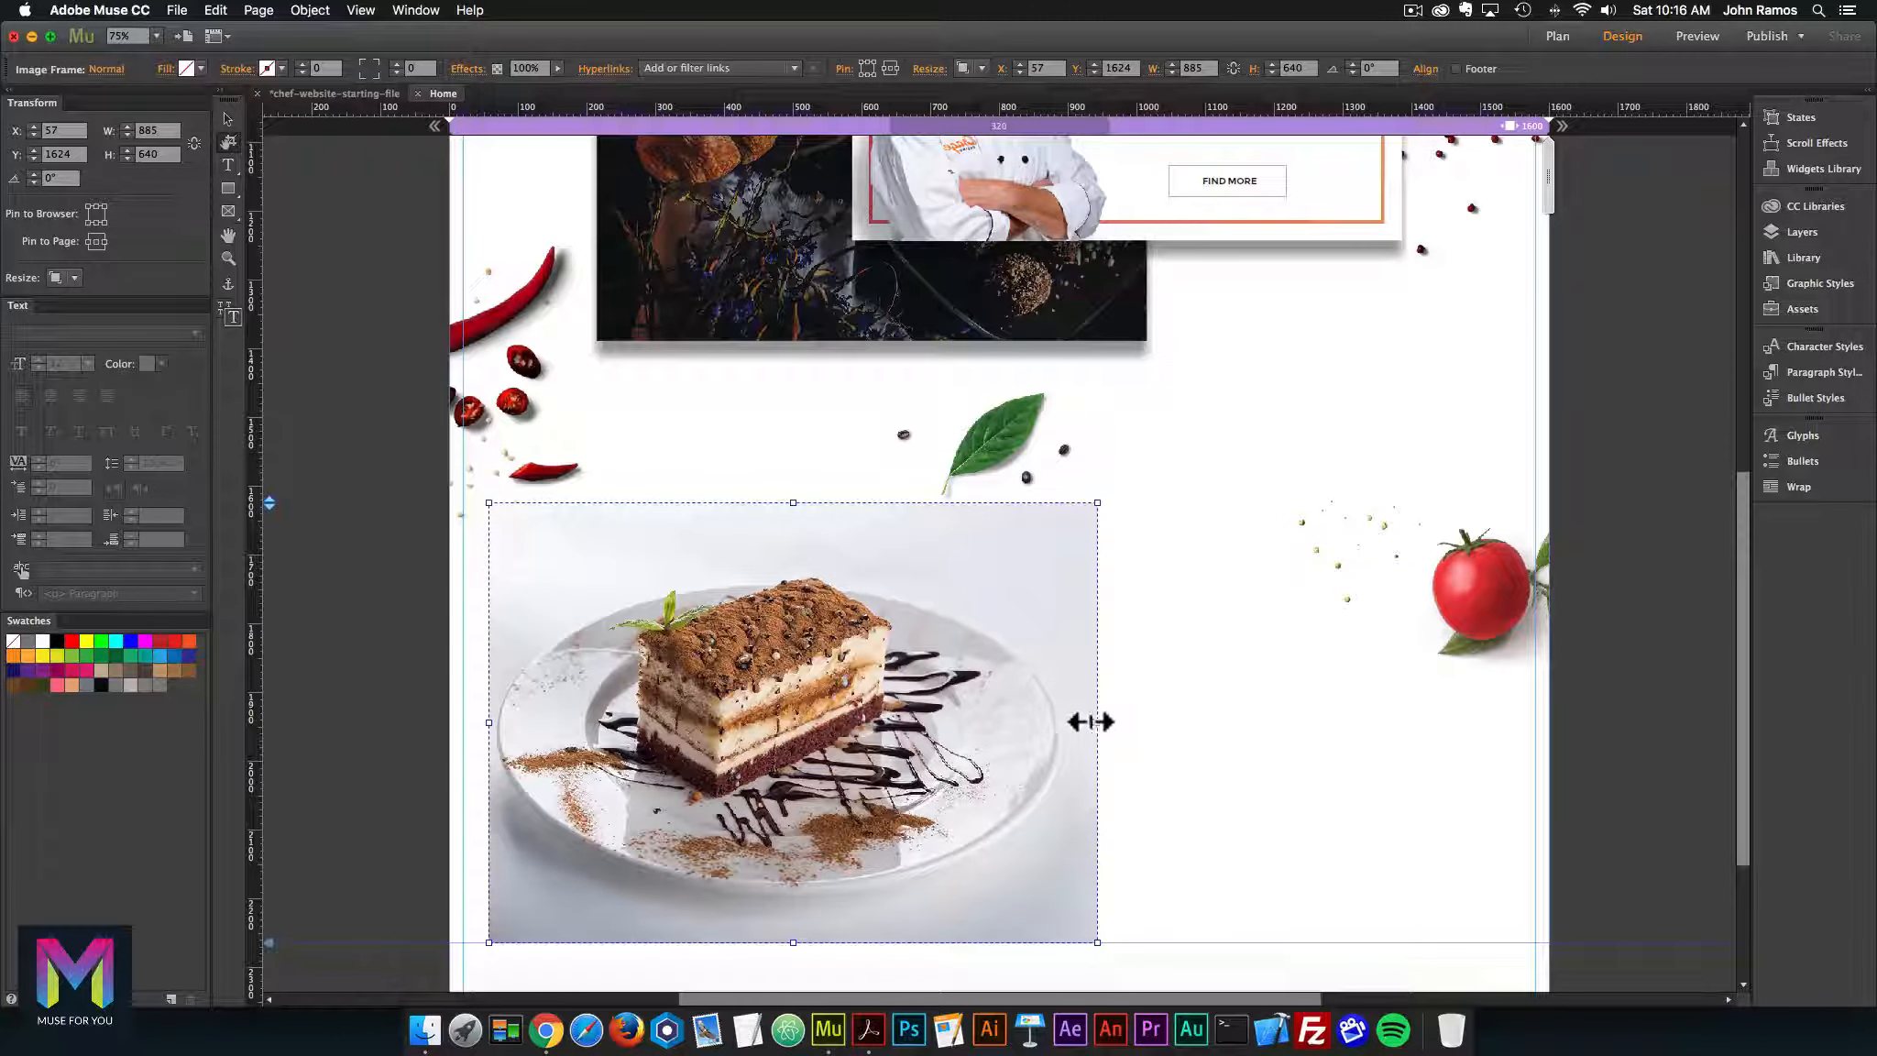
drag(1095, 721, 1068, 721)
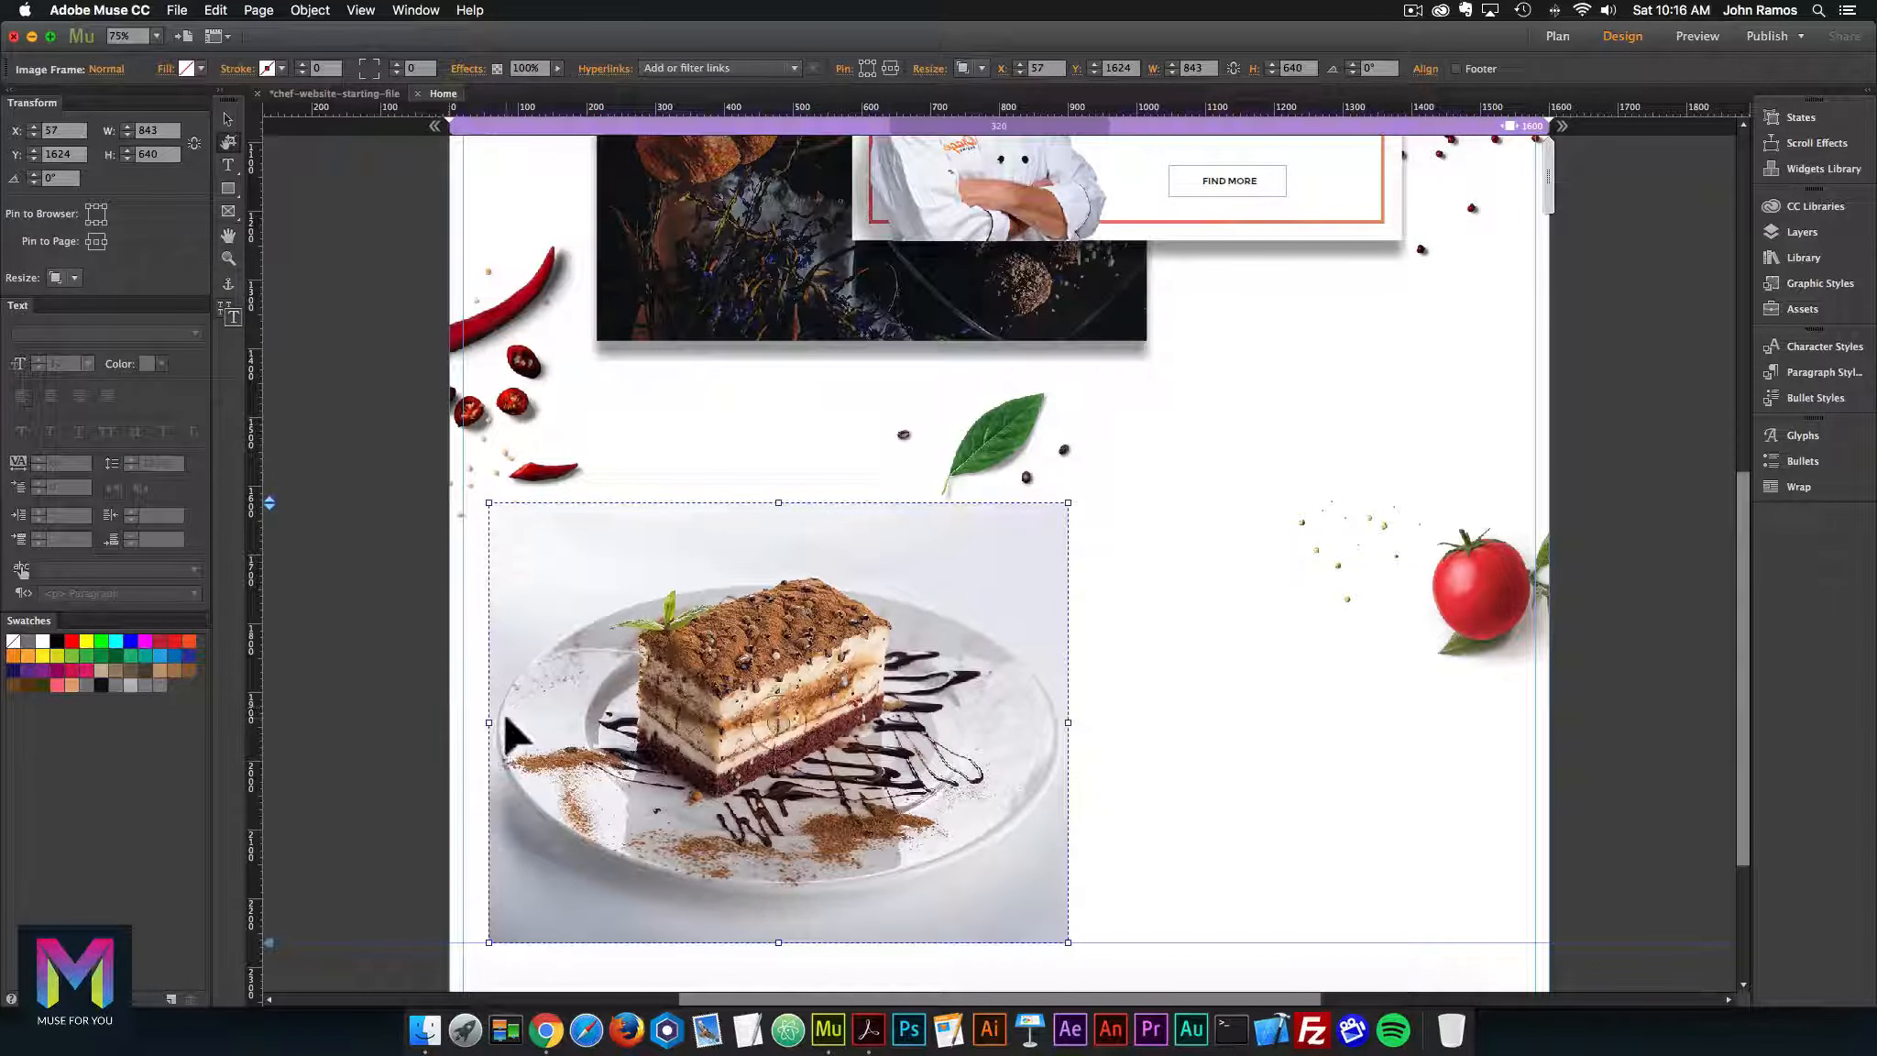
drag(488, 722, 517, 721)
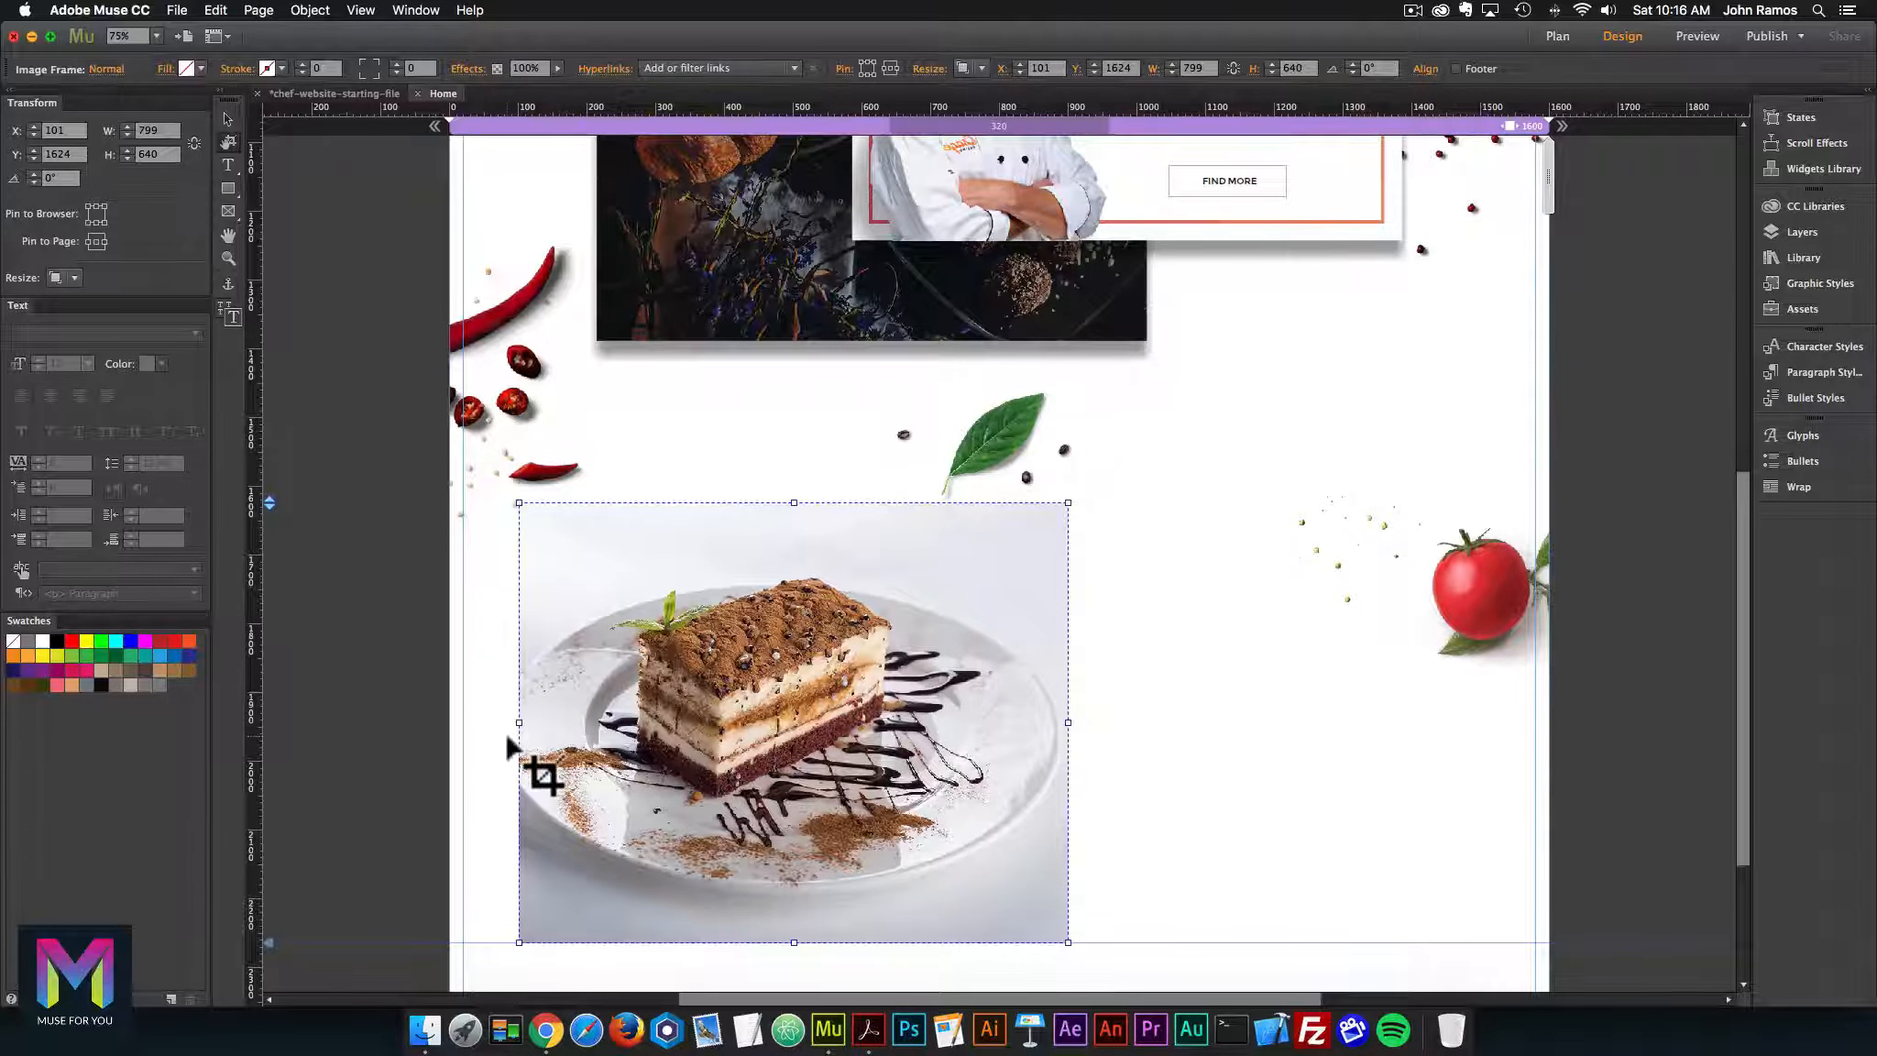
Fine-tune the crop on the tiramisu image's left edge so the frame is exactly 800 px wide
key(super+equal)
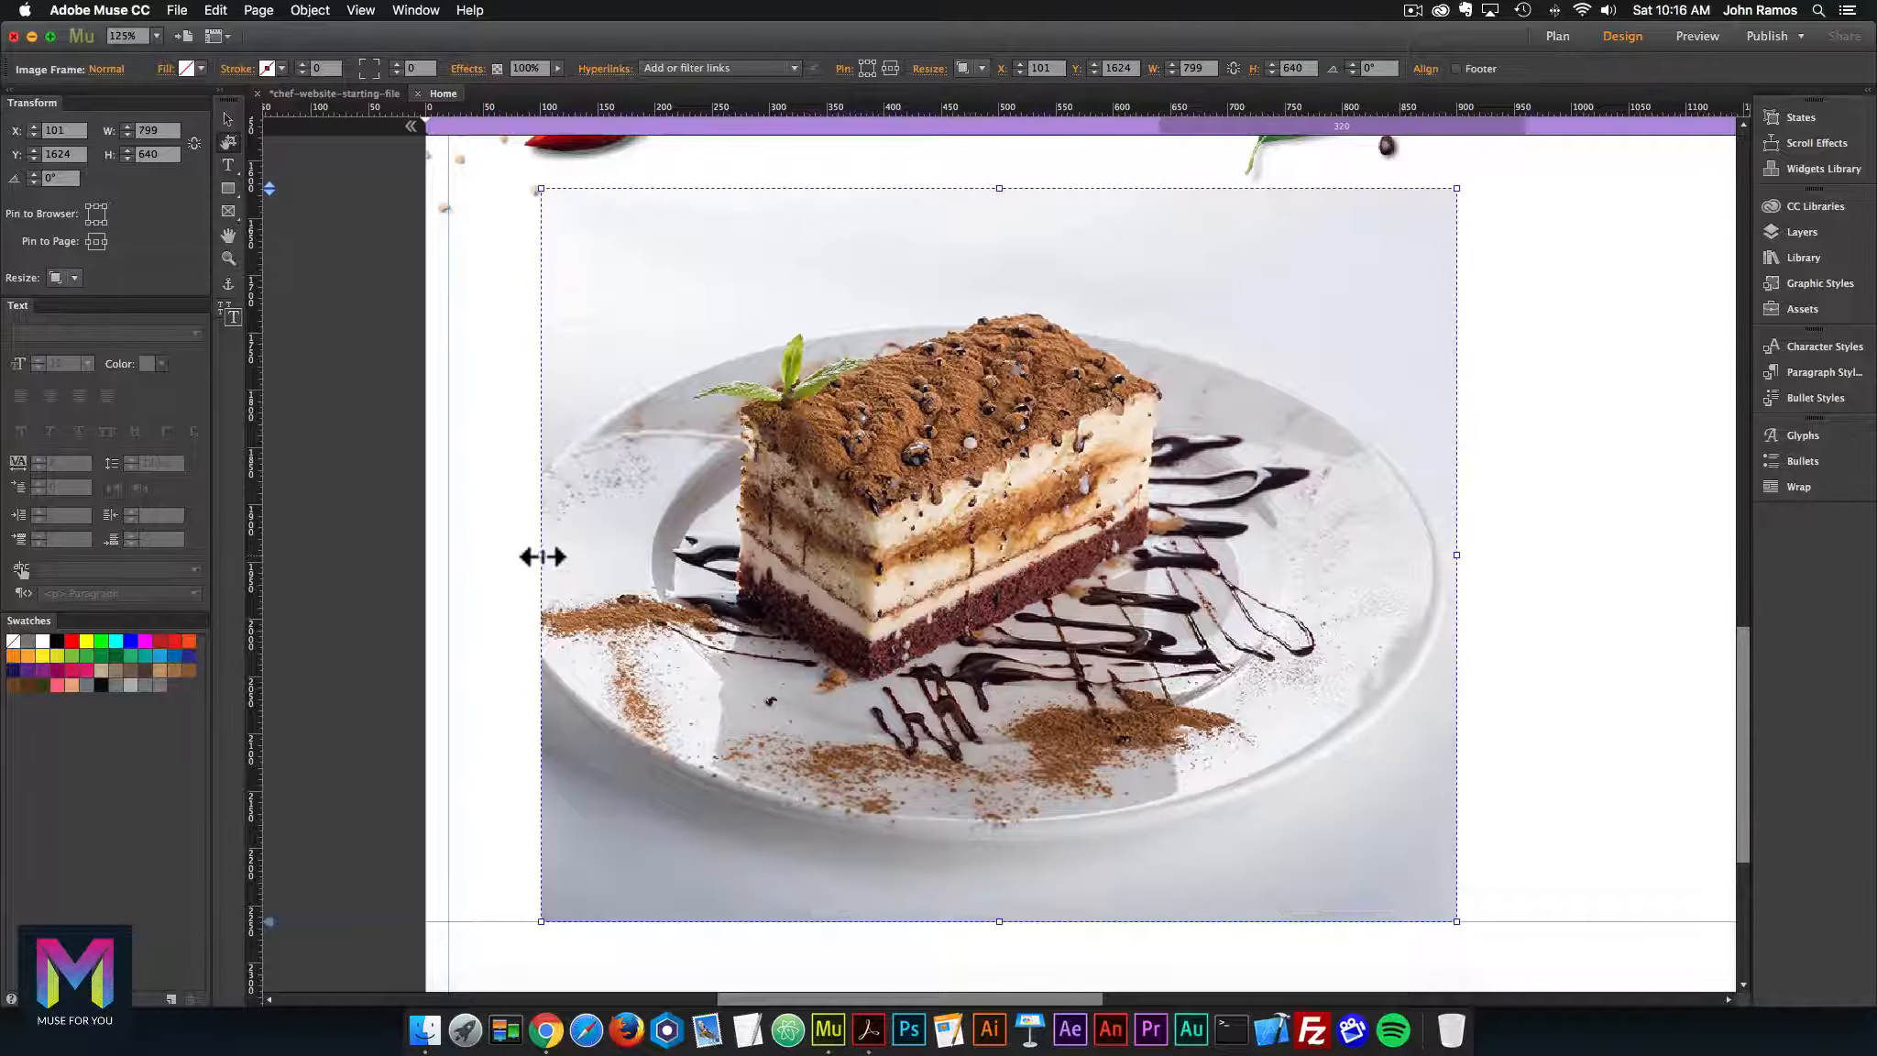
drag(541, 555, 545, 555)
key(super+equal)
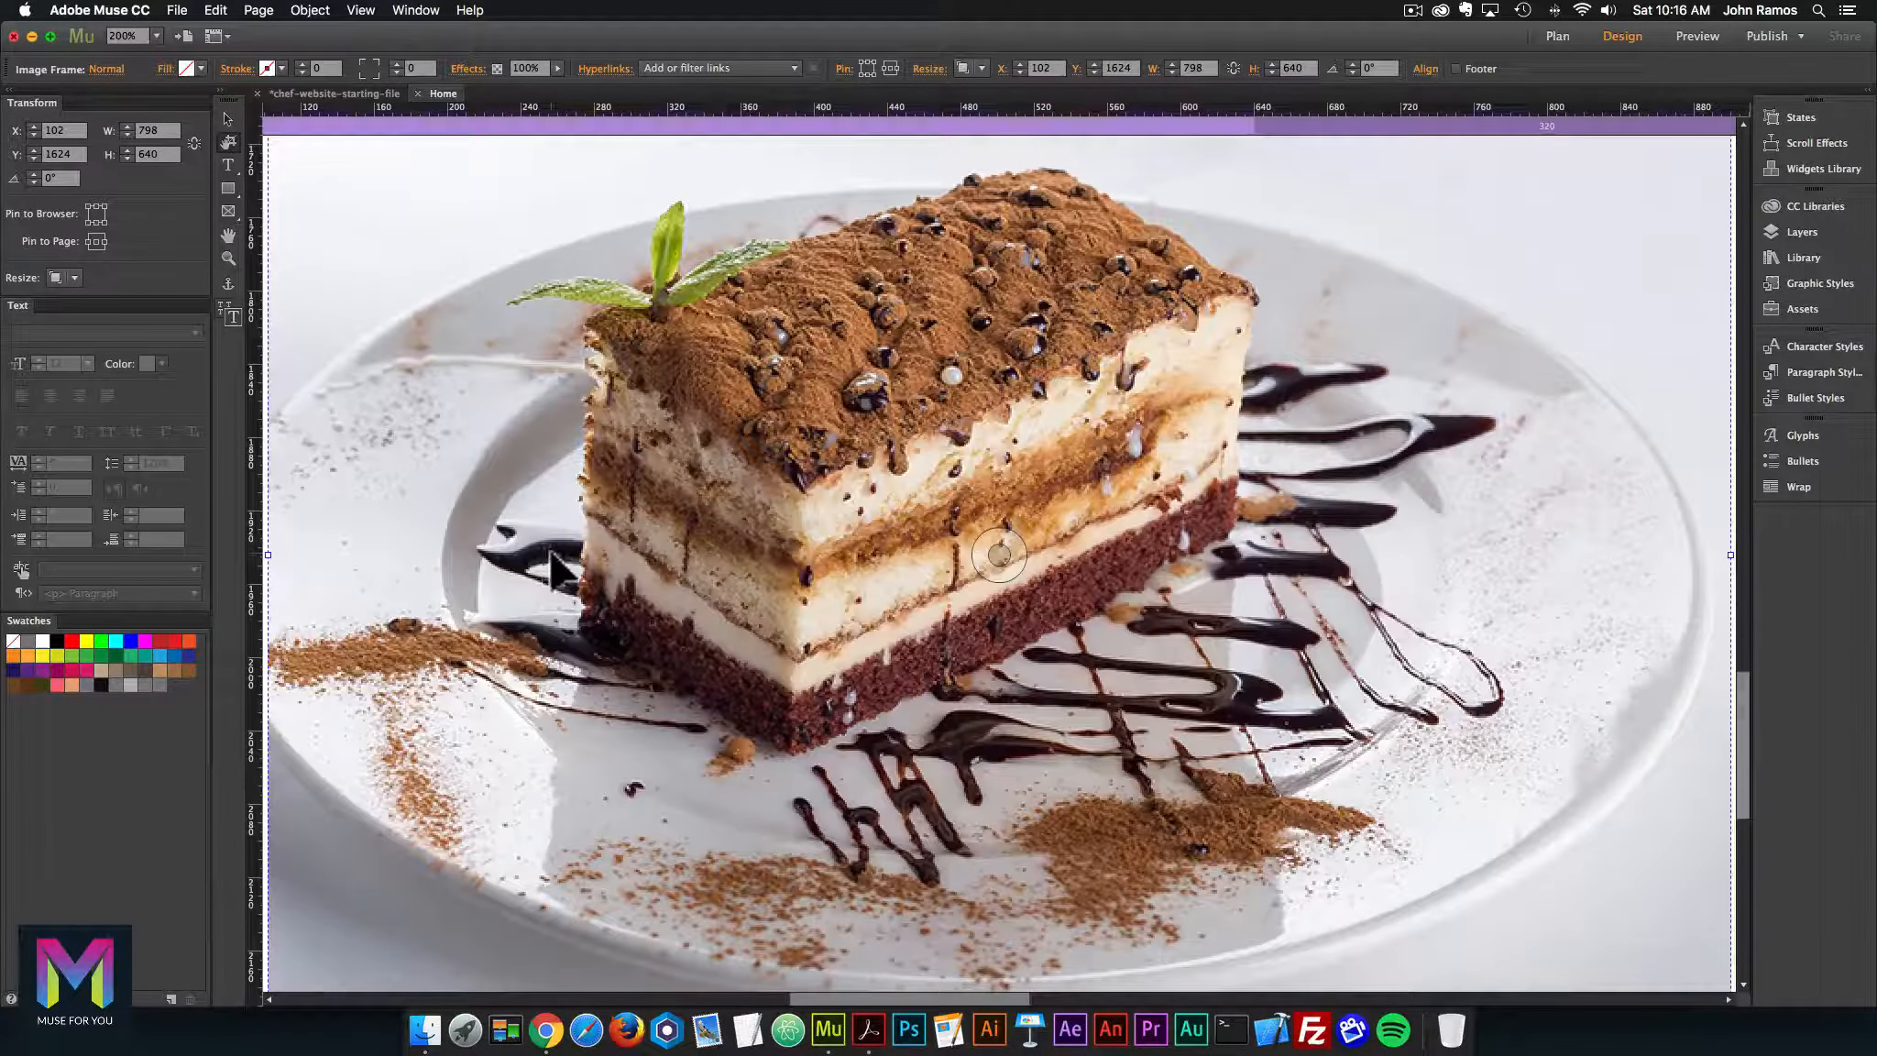
scroll(477, 555, left, 5)
mouse_move(376, 554)
mouse_down()
mouse_move(358, 554)
mouse_move(374, 555)
mouse_up()
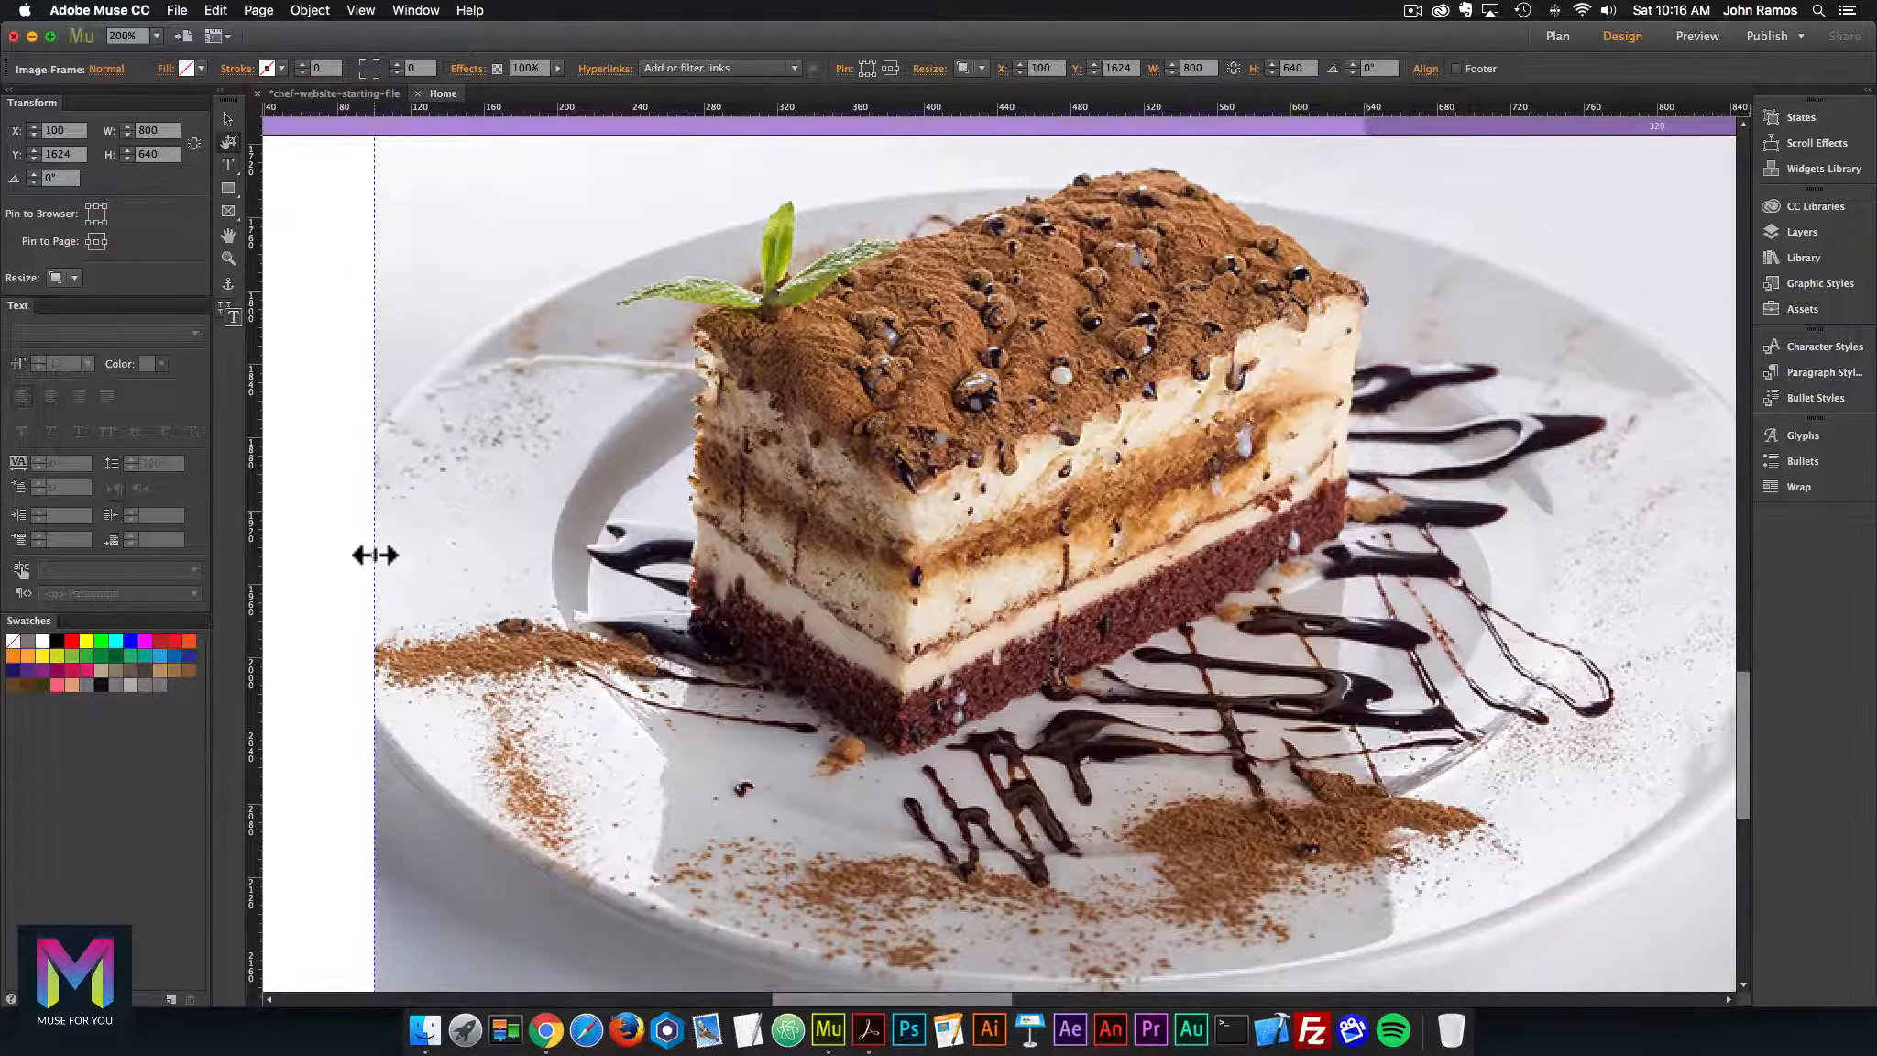
Move the cropped tiramisu image to the page's left edge at X 0
key(super+minus)
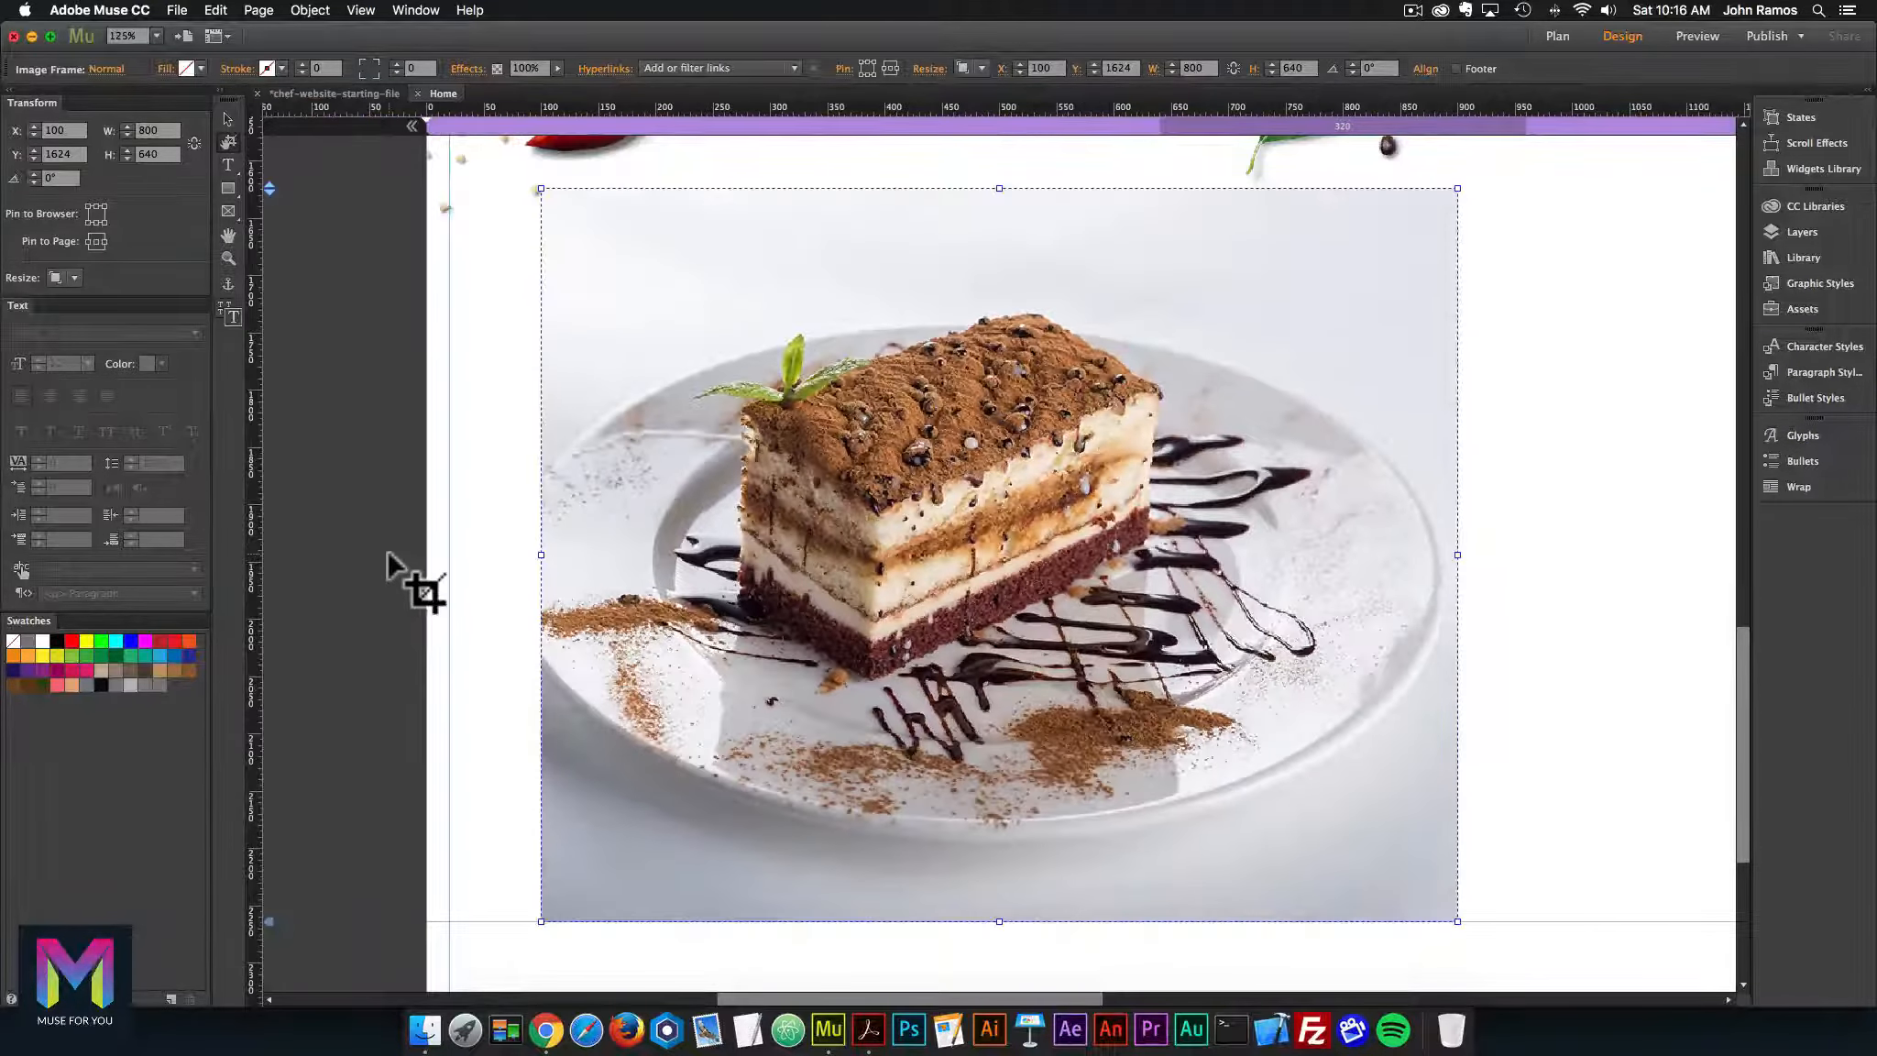
key(super+minus)
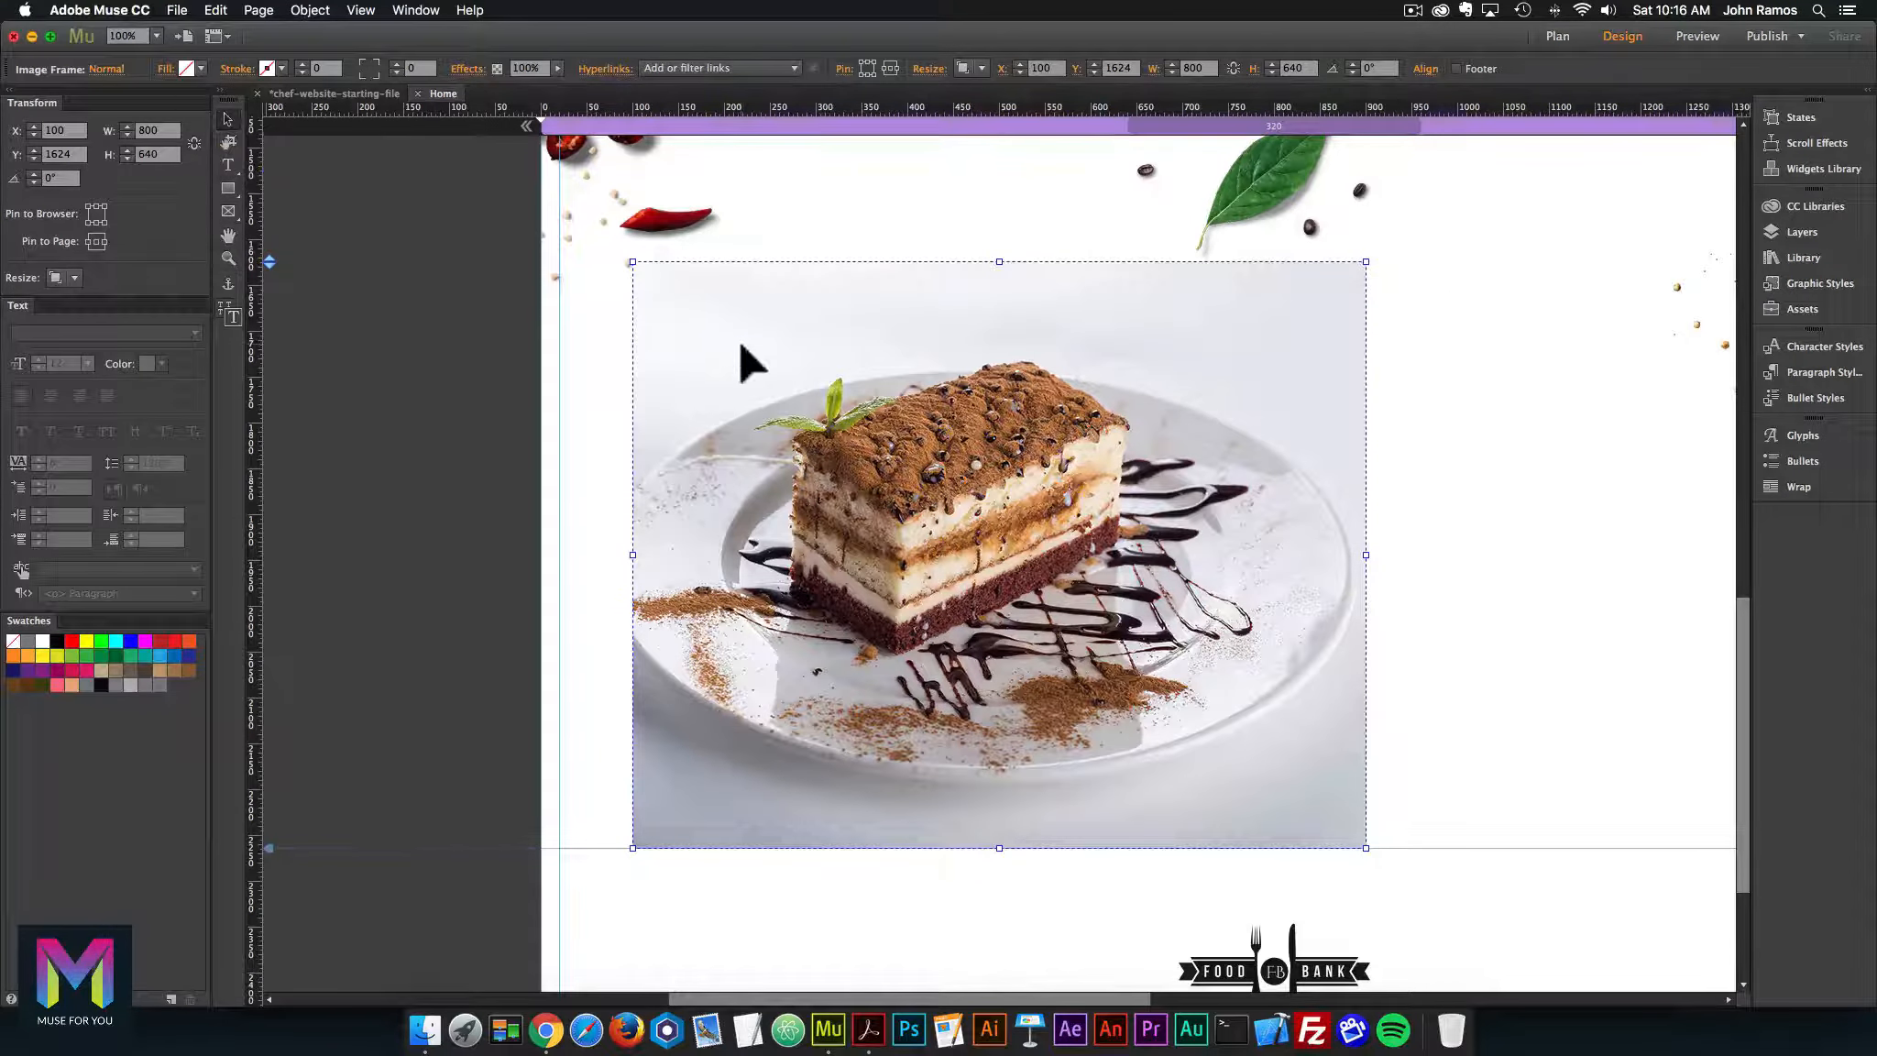
drag(740, 346, 648, 339)
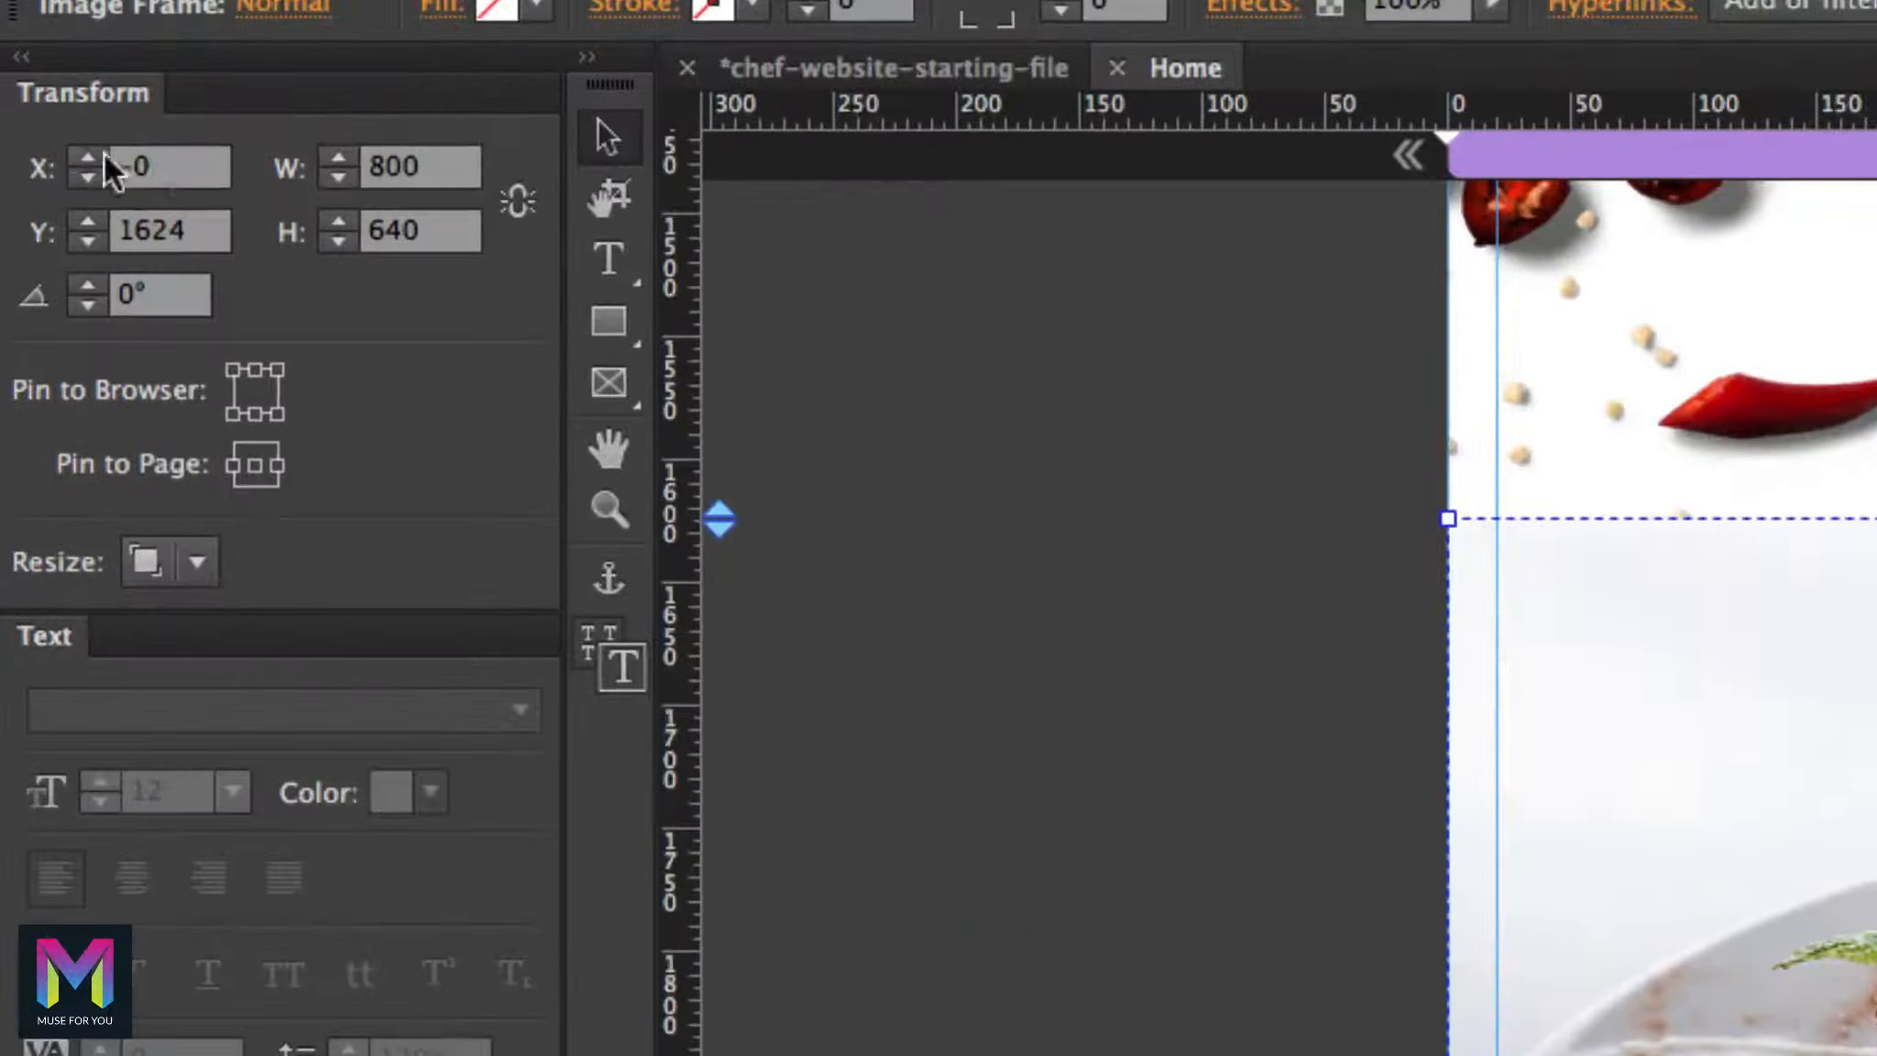
click(34, 130)
text(0)
key(Return)
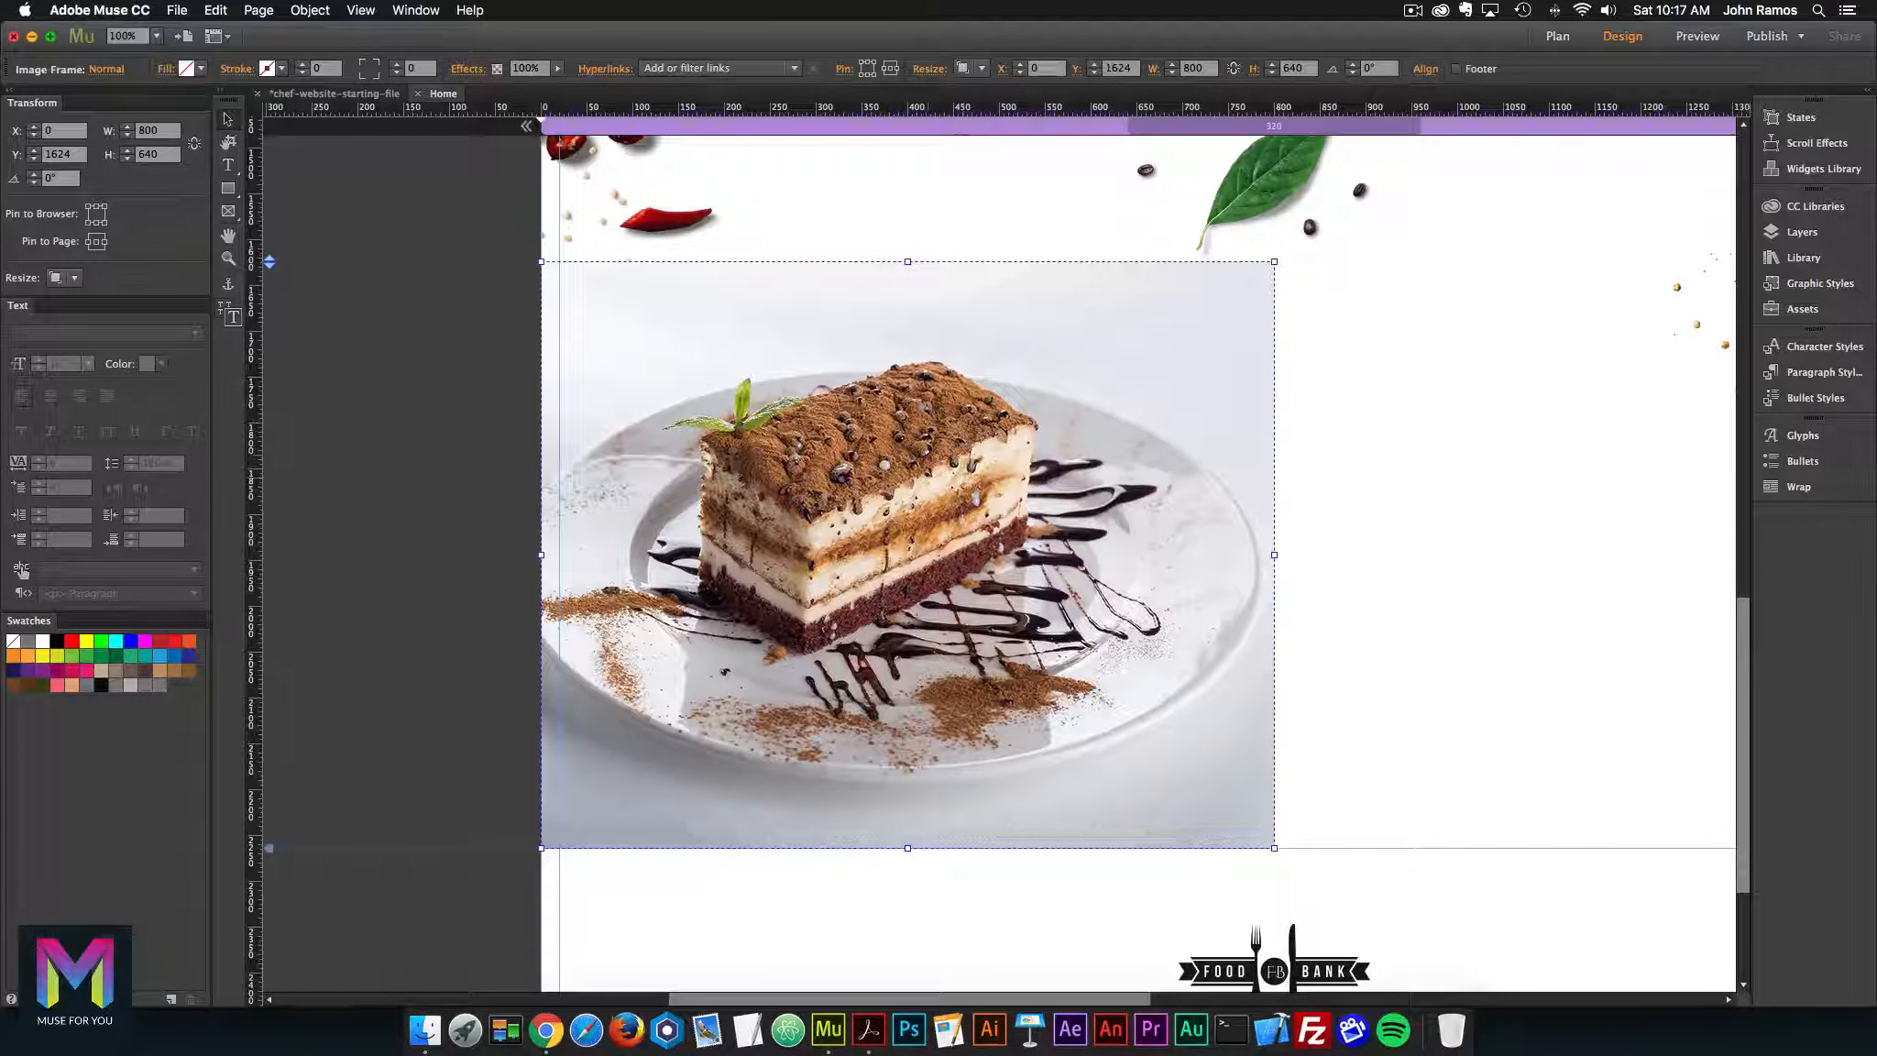
Shift the tiramisu picture inside its frame to about X -111 so the plate sits better within the crop
double_click(881, 606)
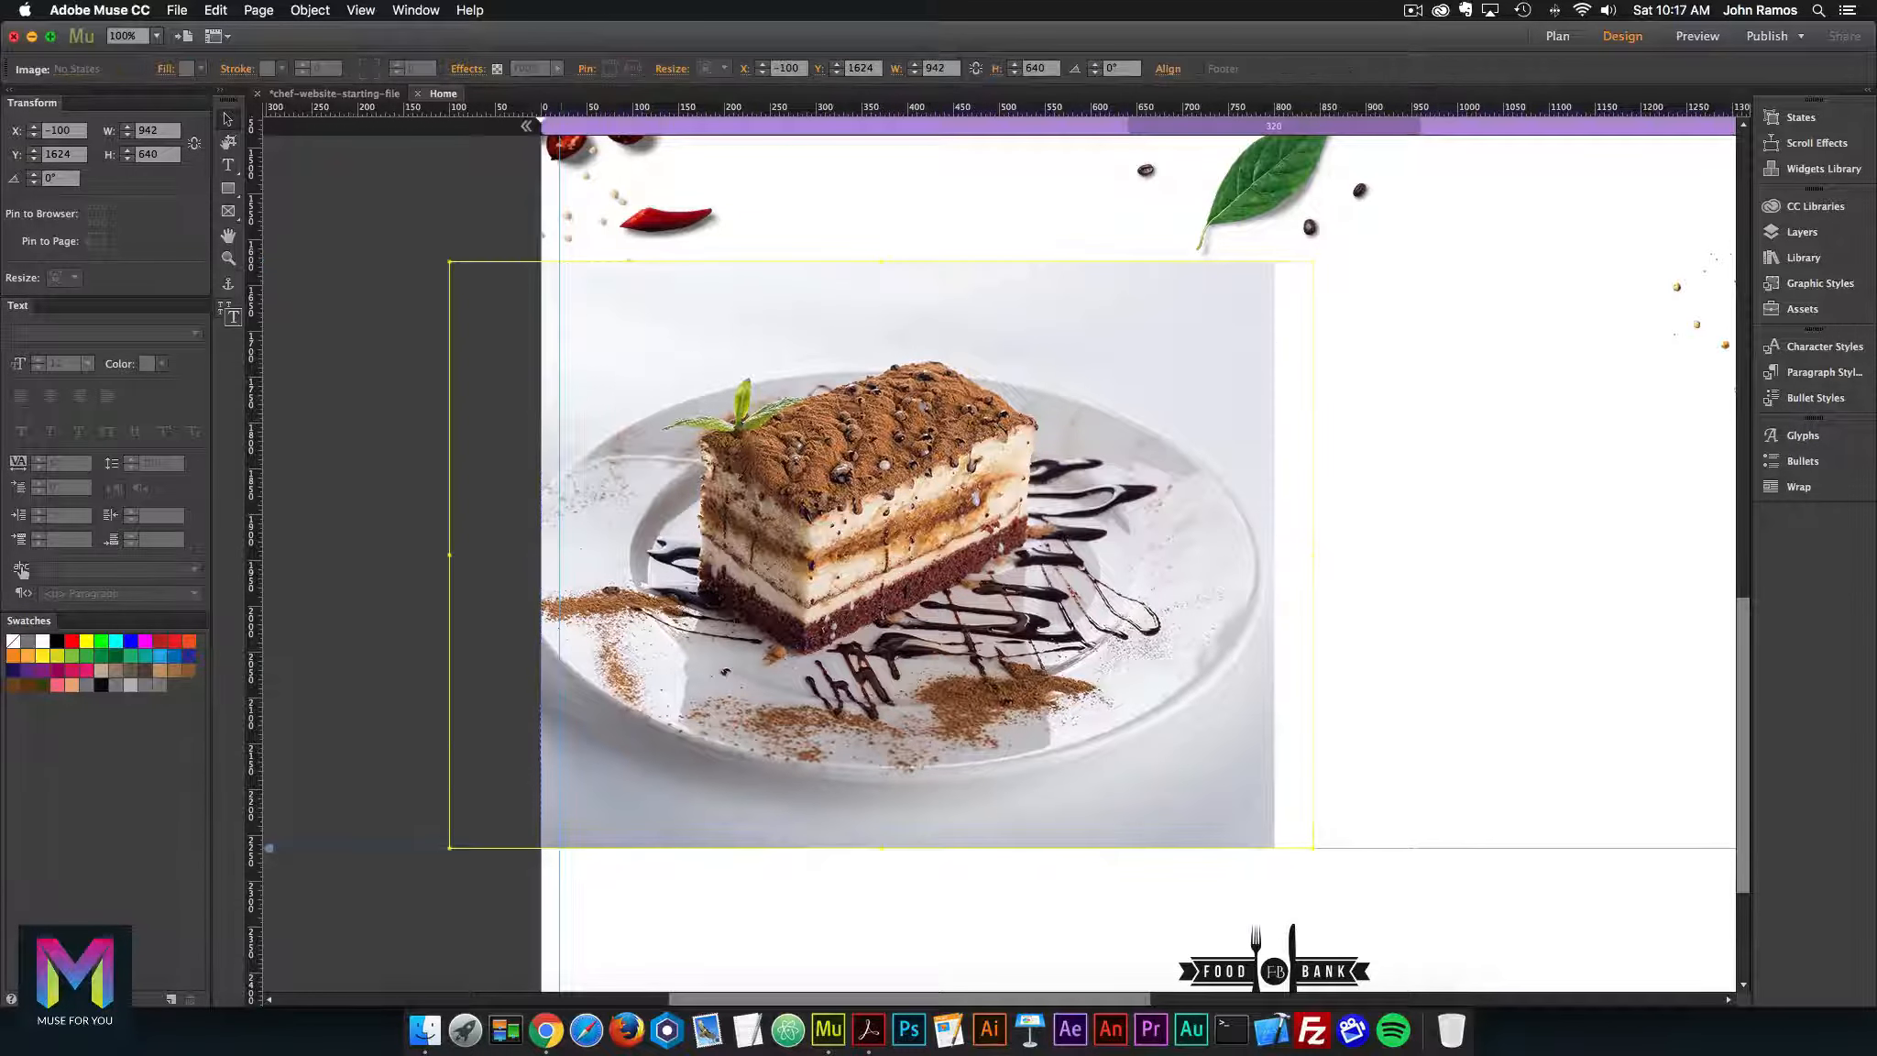
mouse_move(880, 605)
mouse_down()
mouse_move(851, 606)
mouse_move(878, 606)
mouse_up()
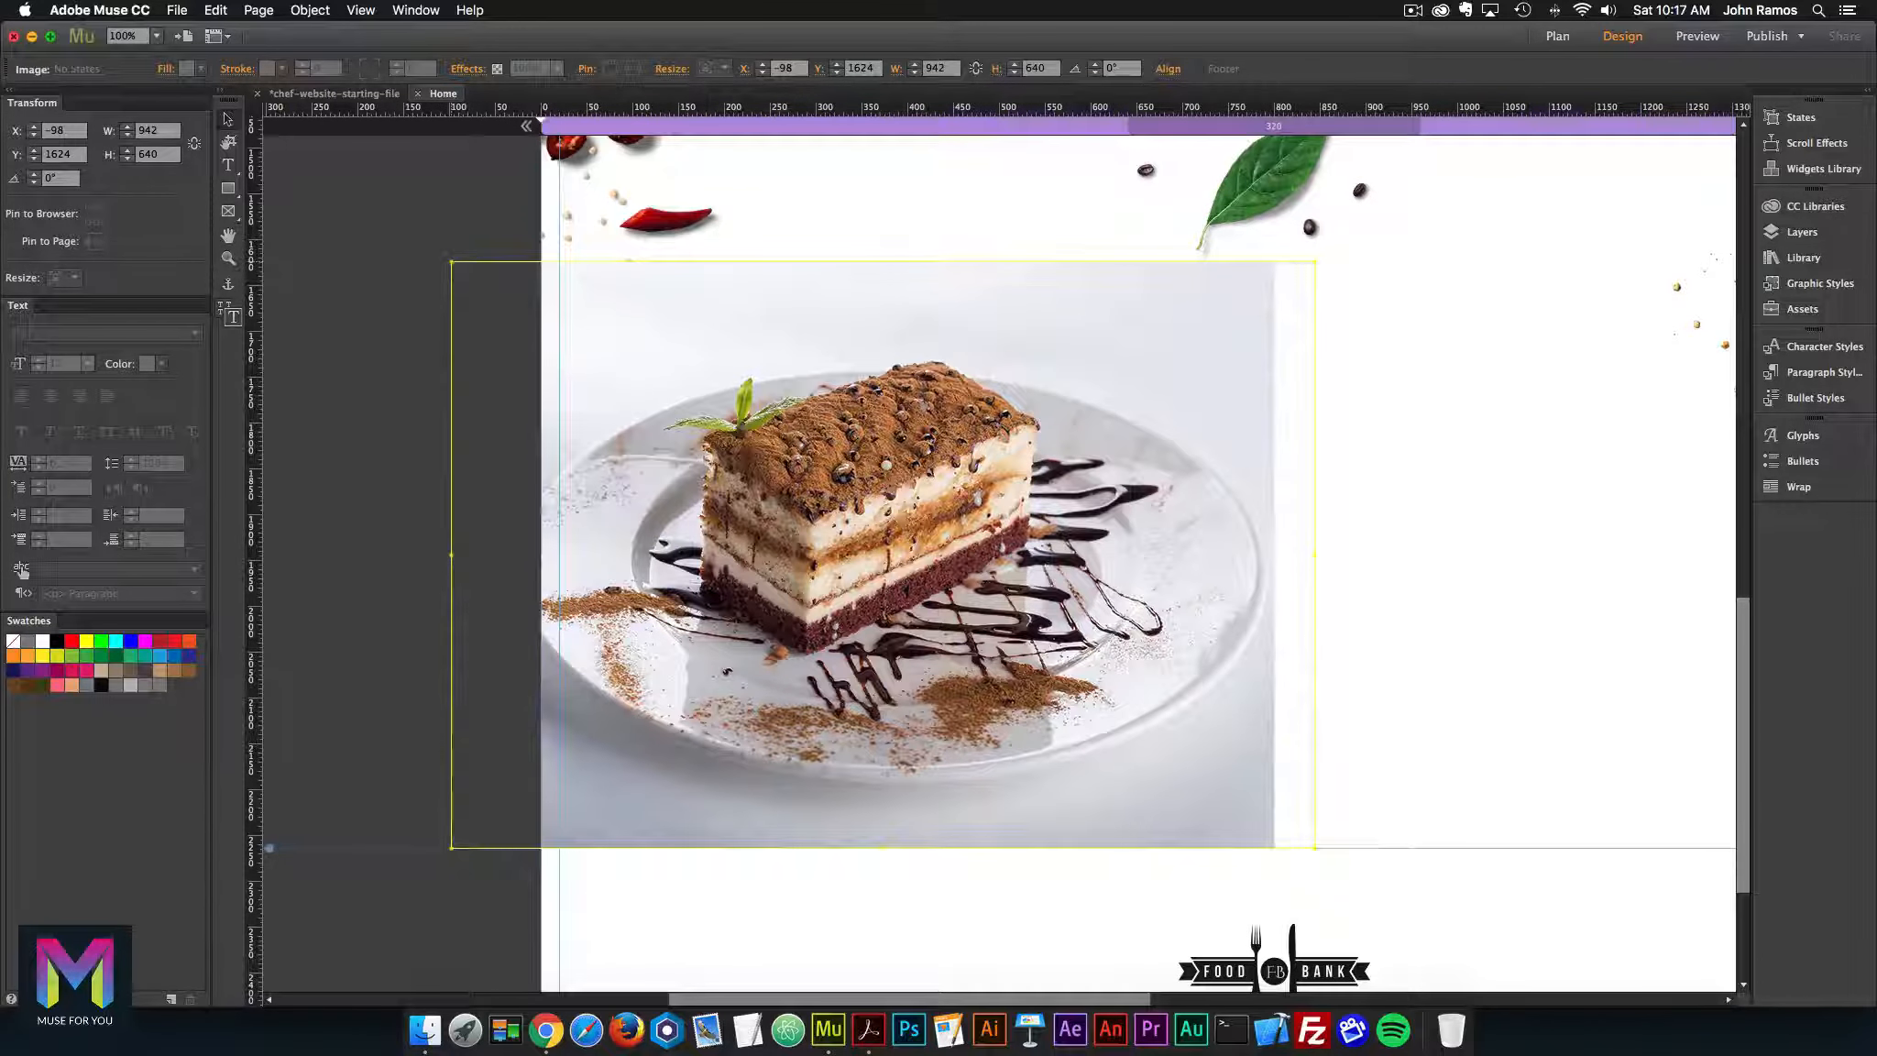
key(Escape)
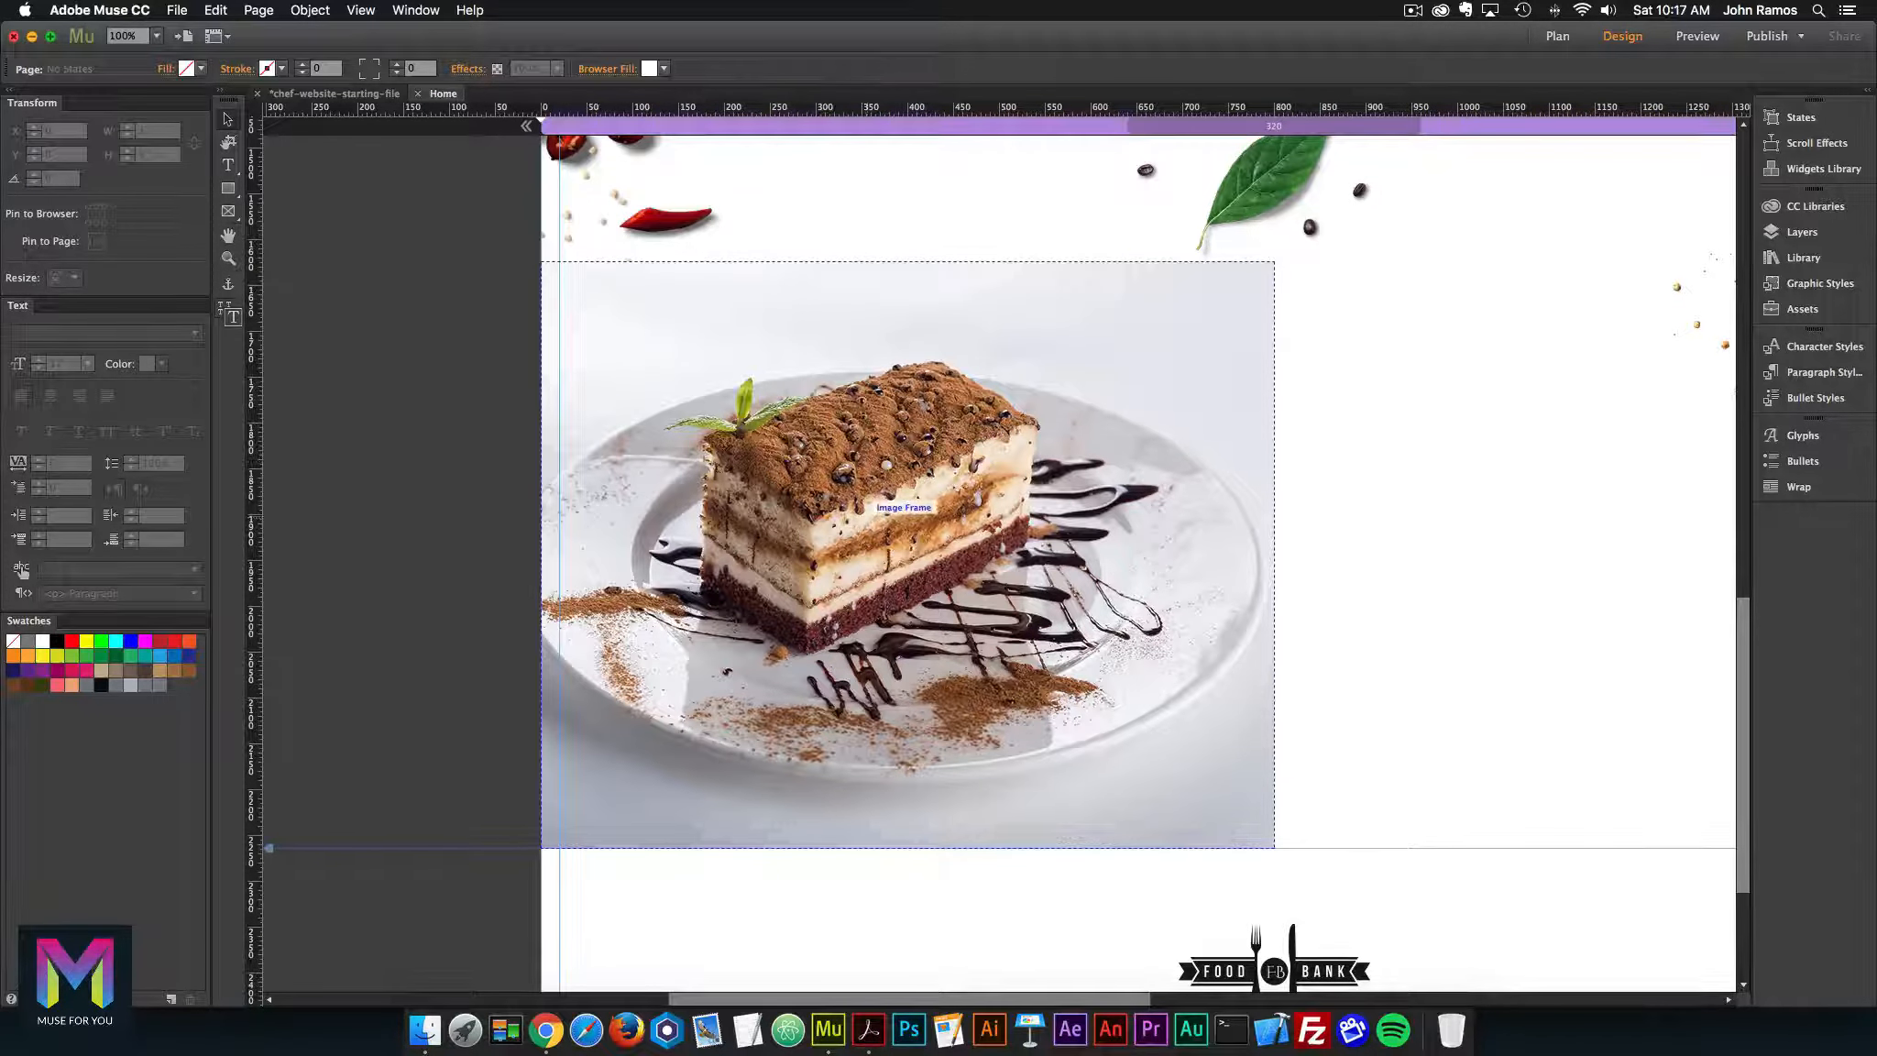
double_click(903, 510)
drag(903, 510, 891, 511)
key(Escape)
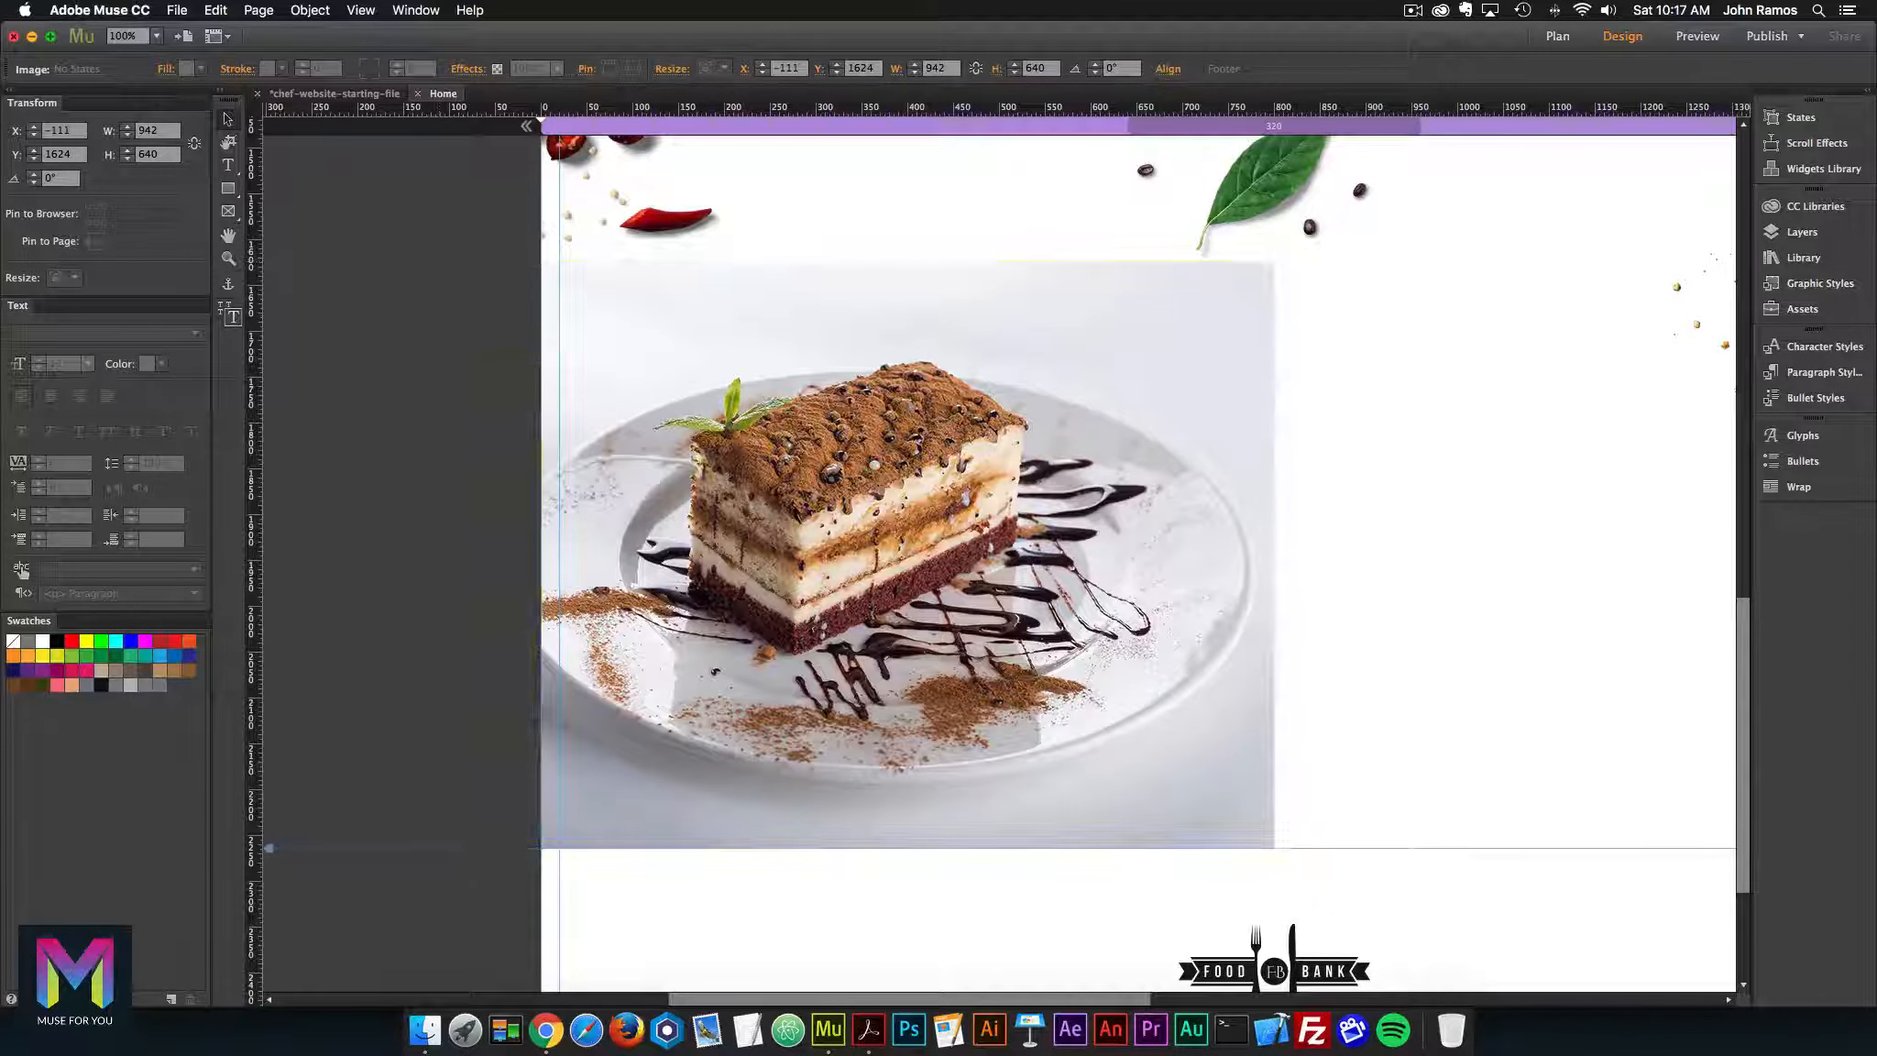
Search the widget library for "gradient text"
key(super+minus)
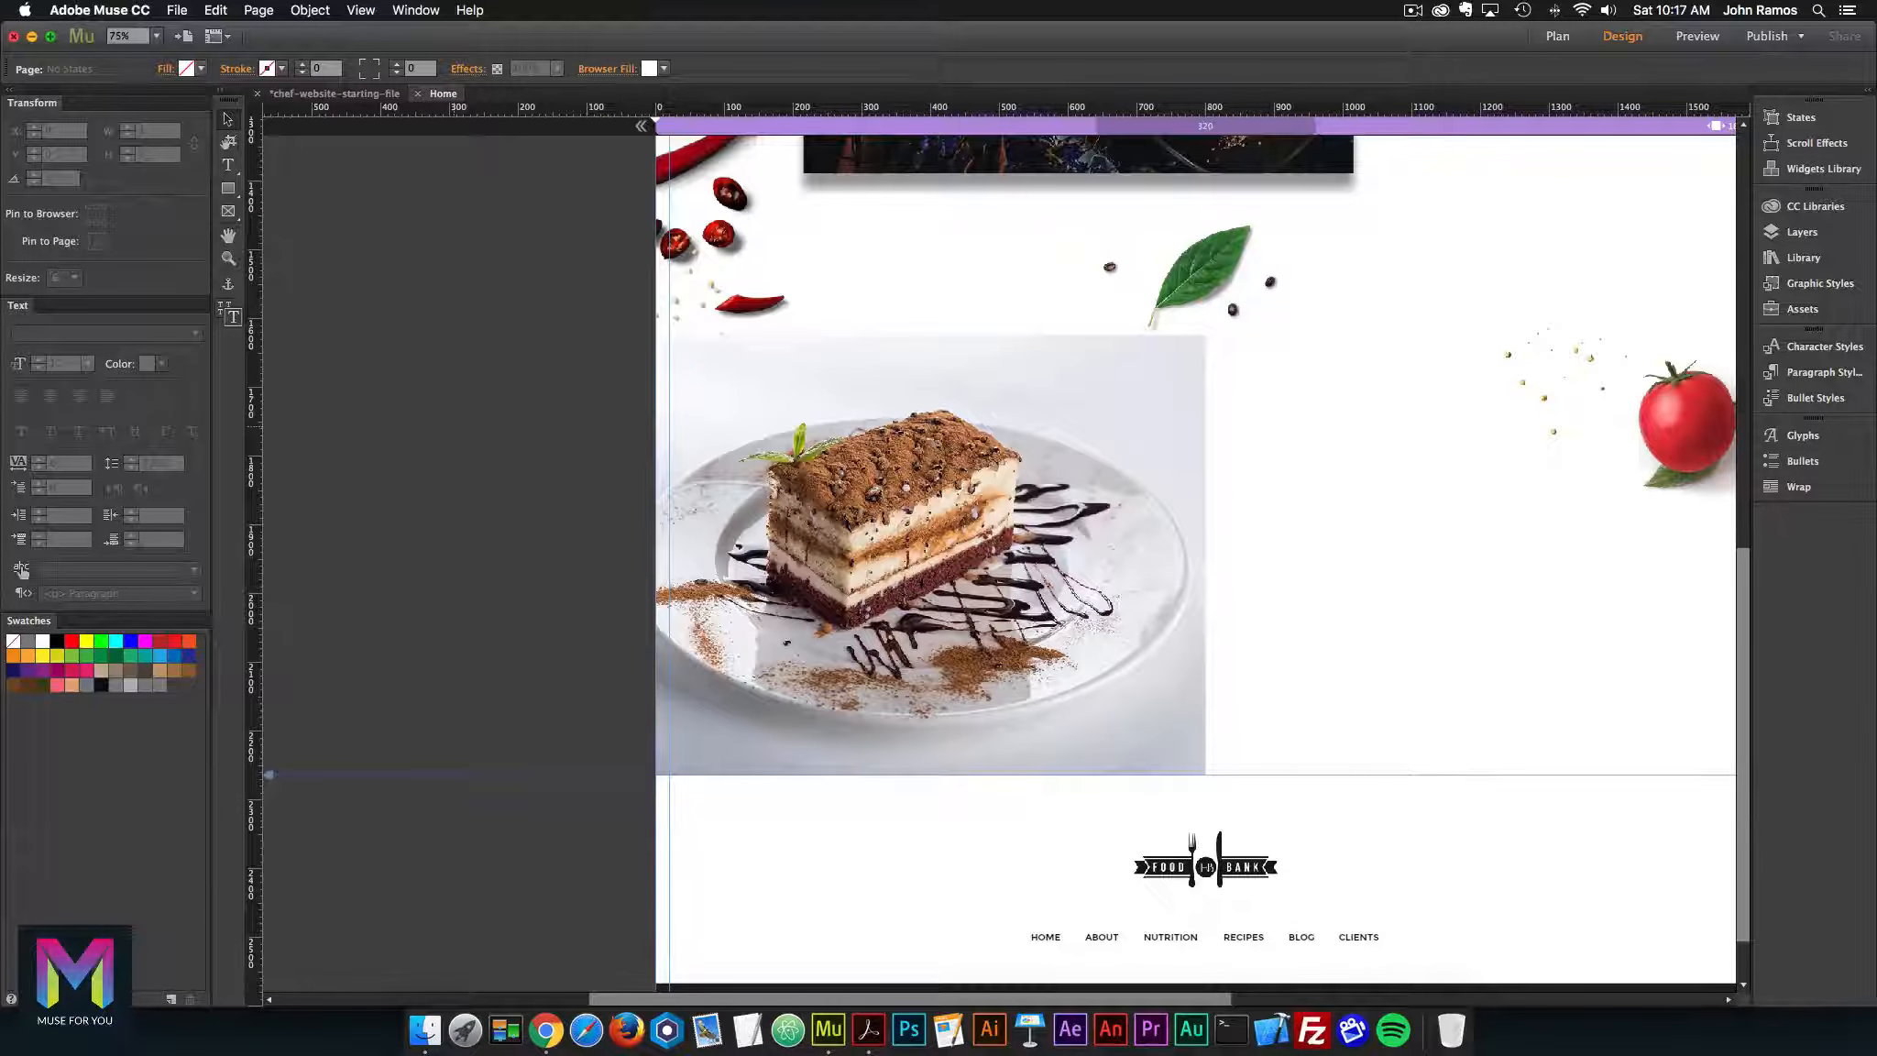
key(super+minus)
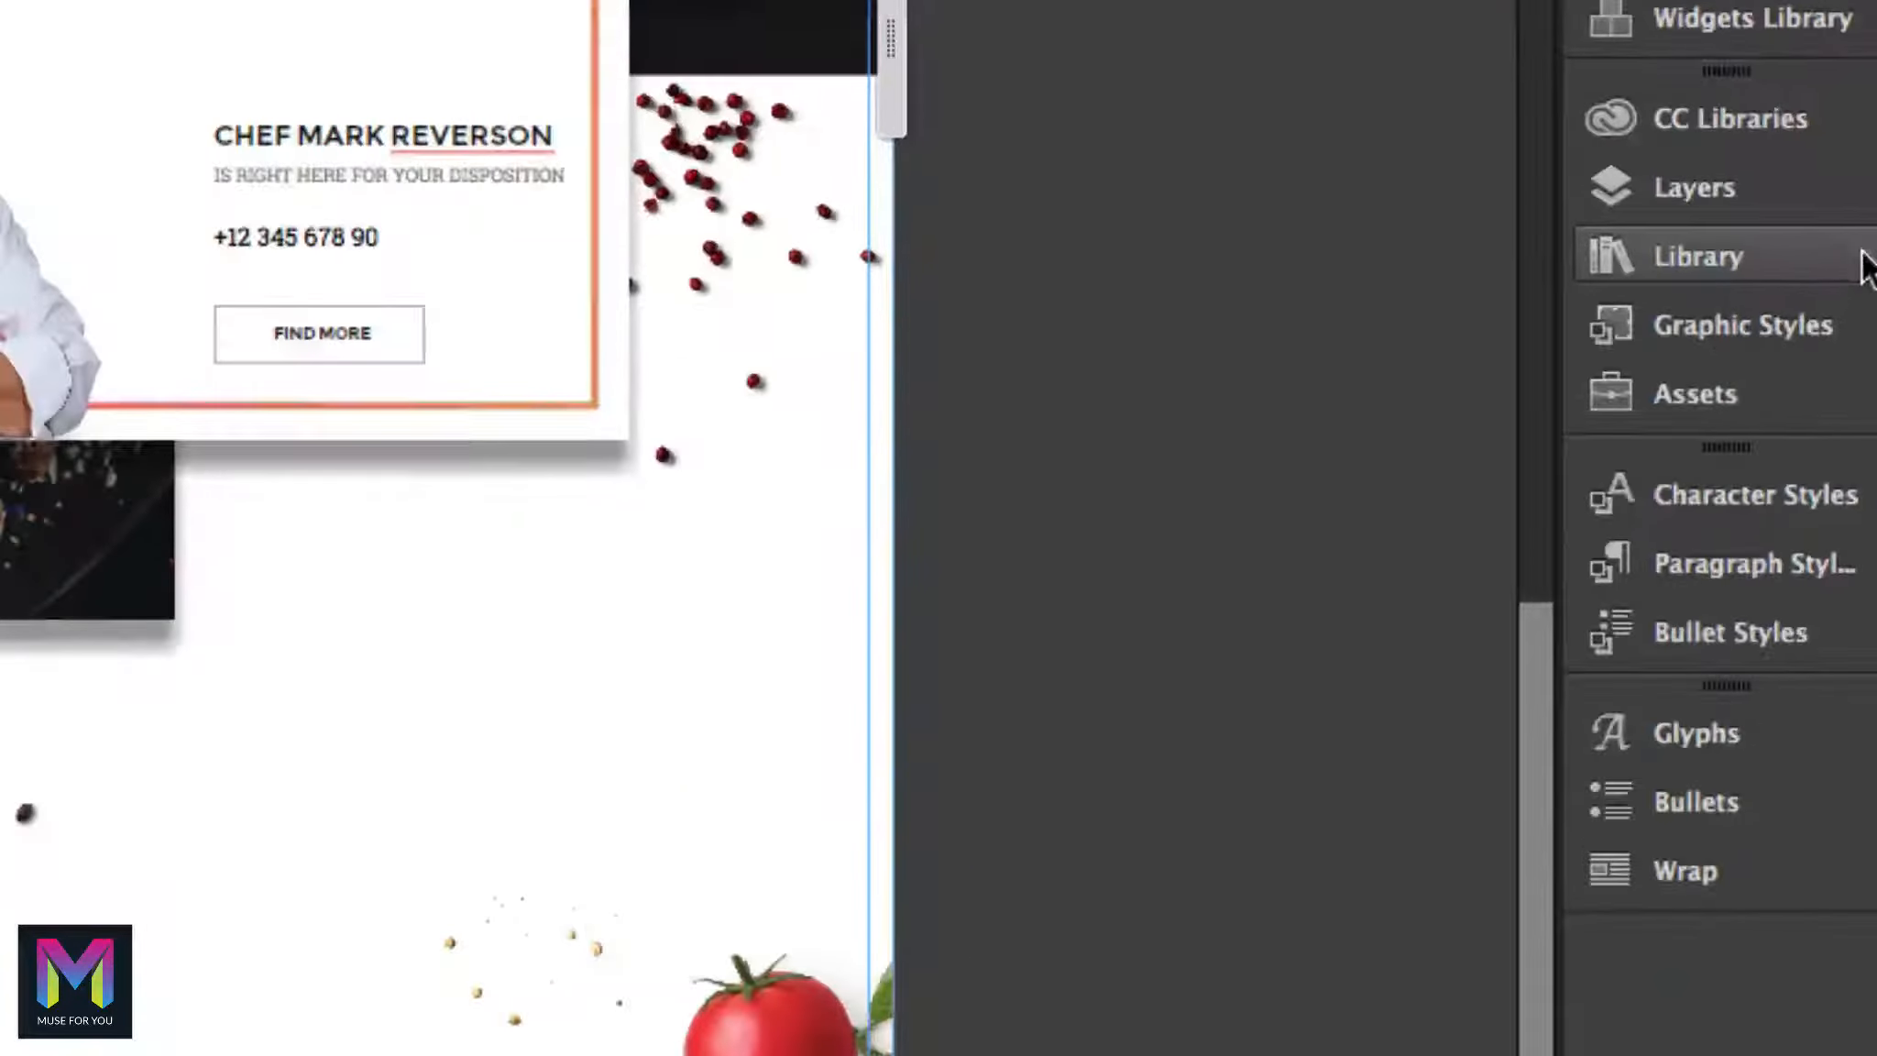
click(1820, 255)
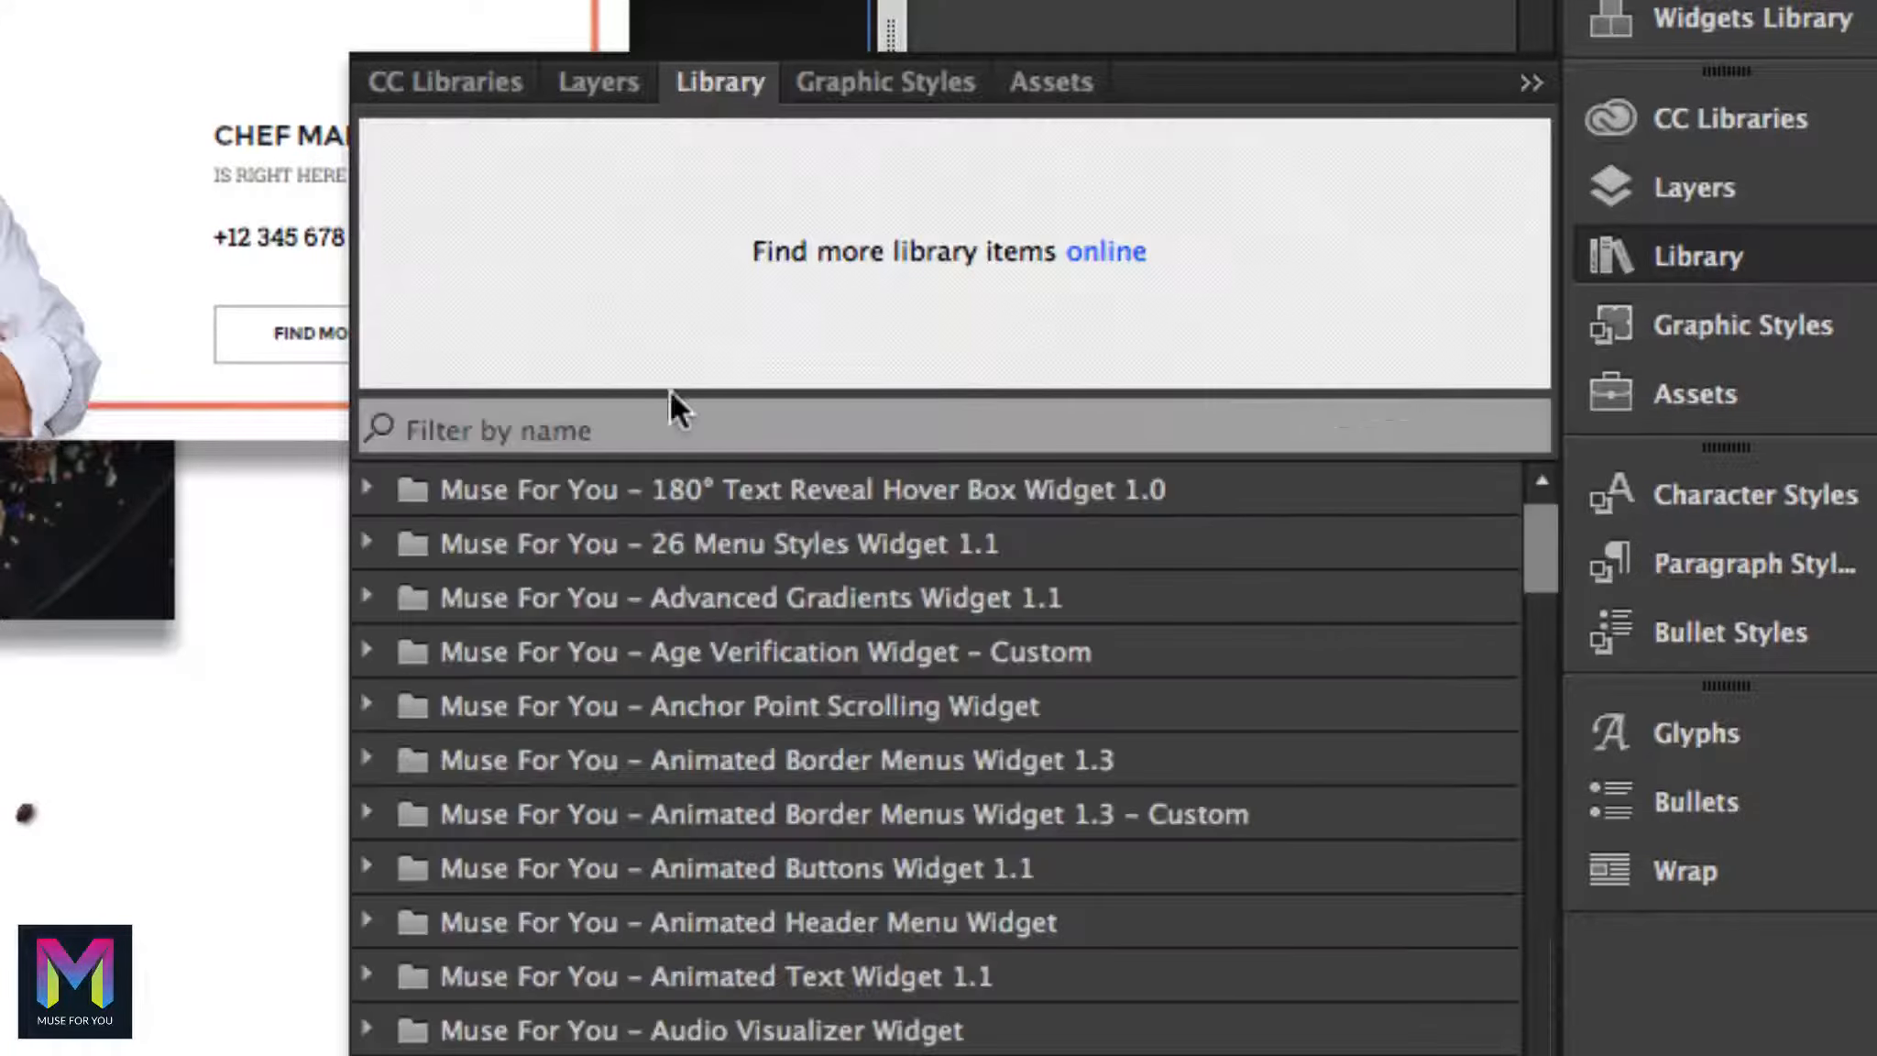
click(551, 424)
text(gradie)
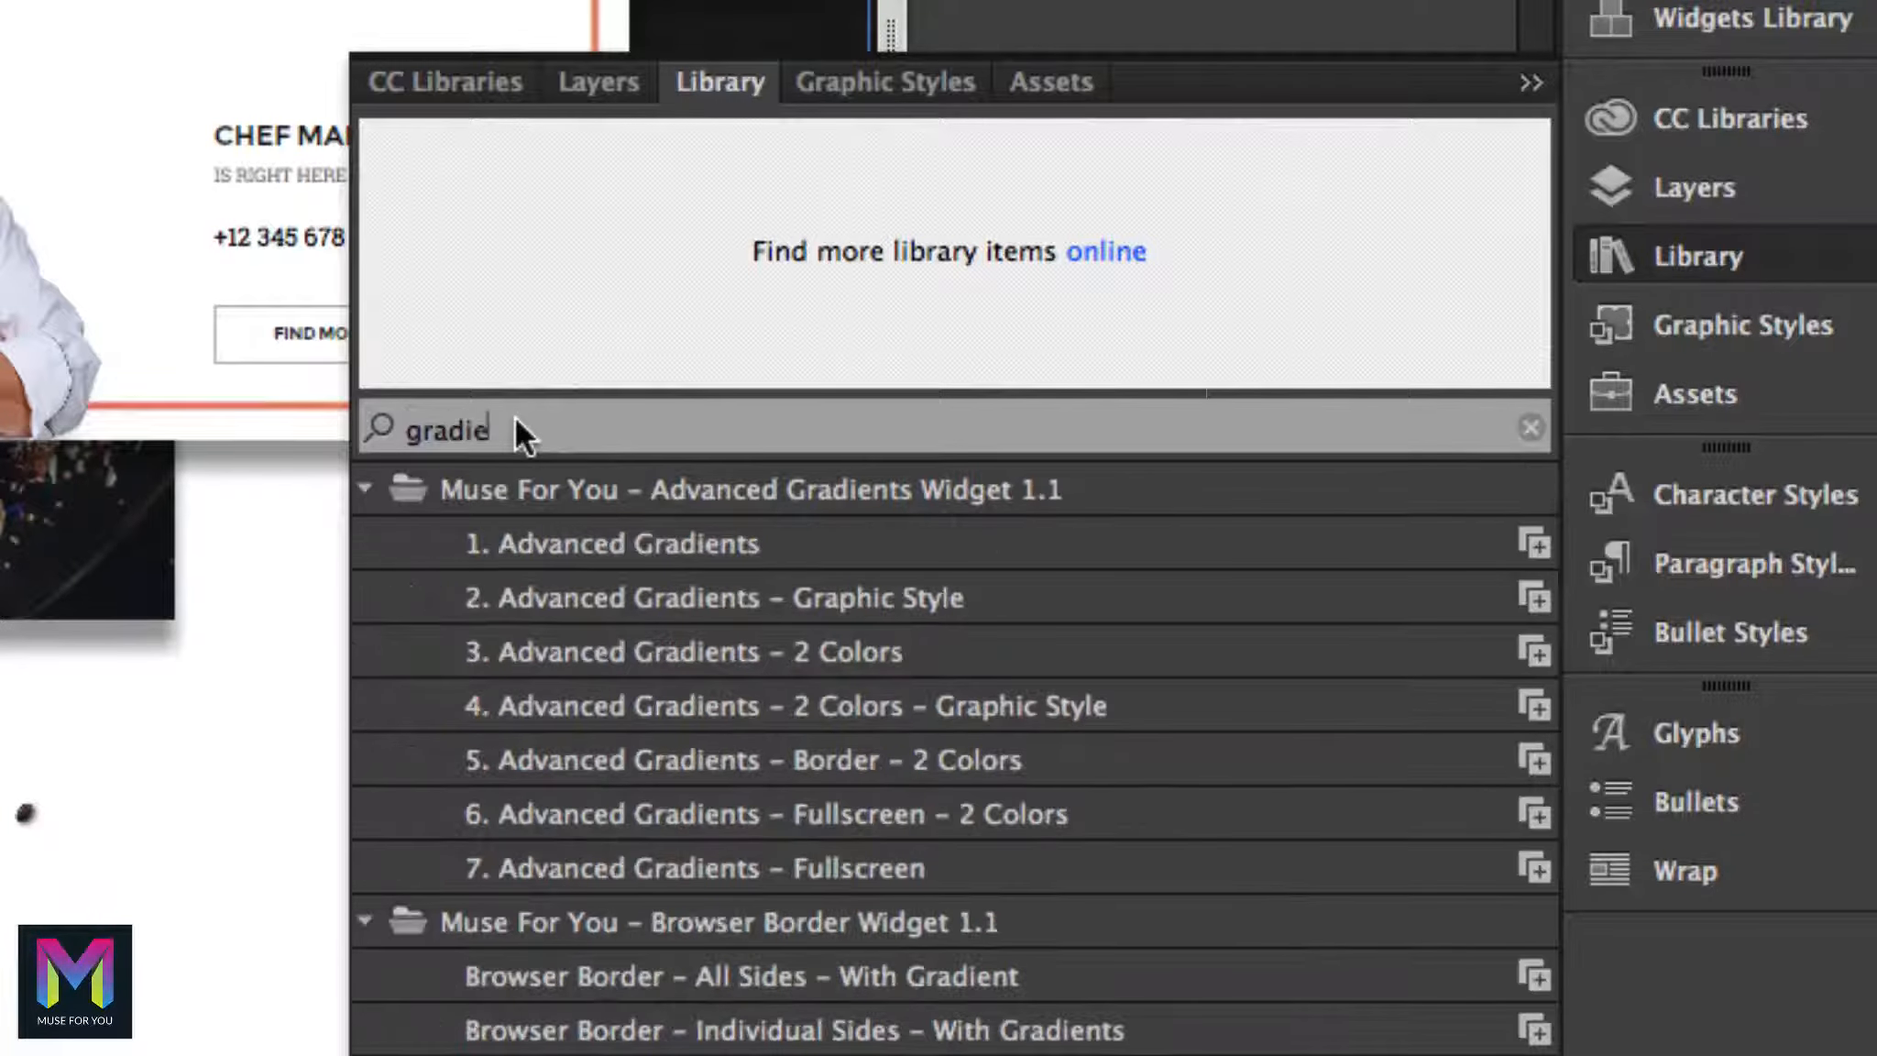
text(nt text)
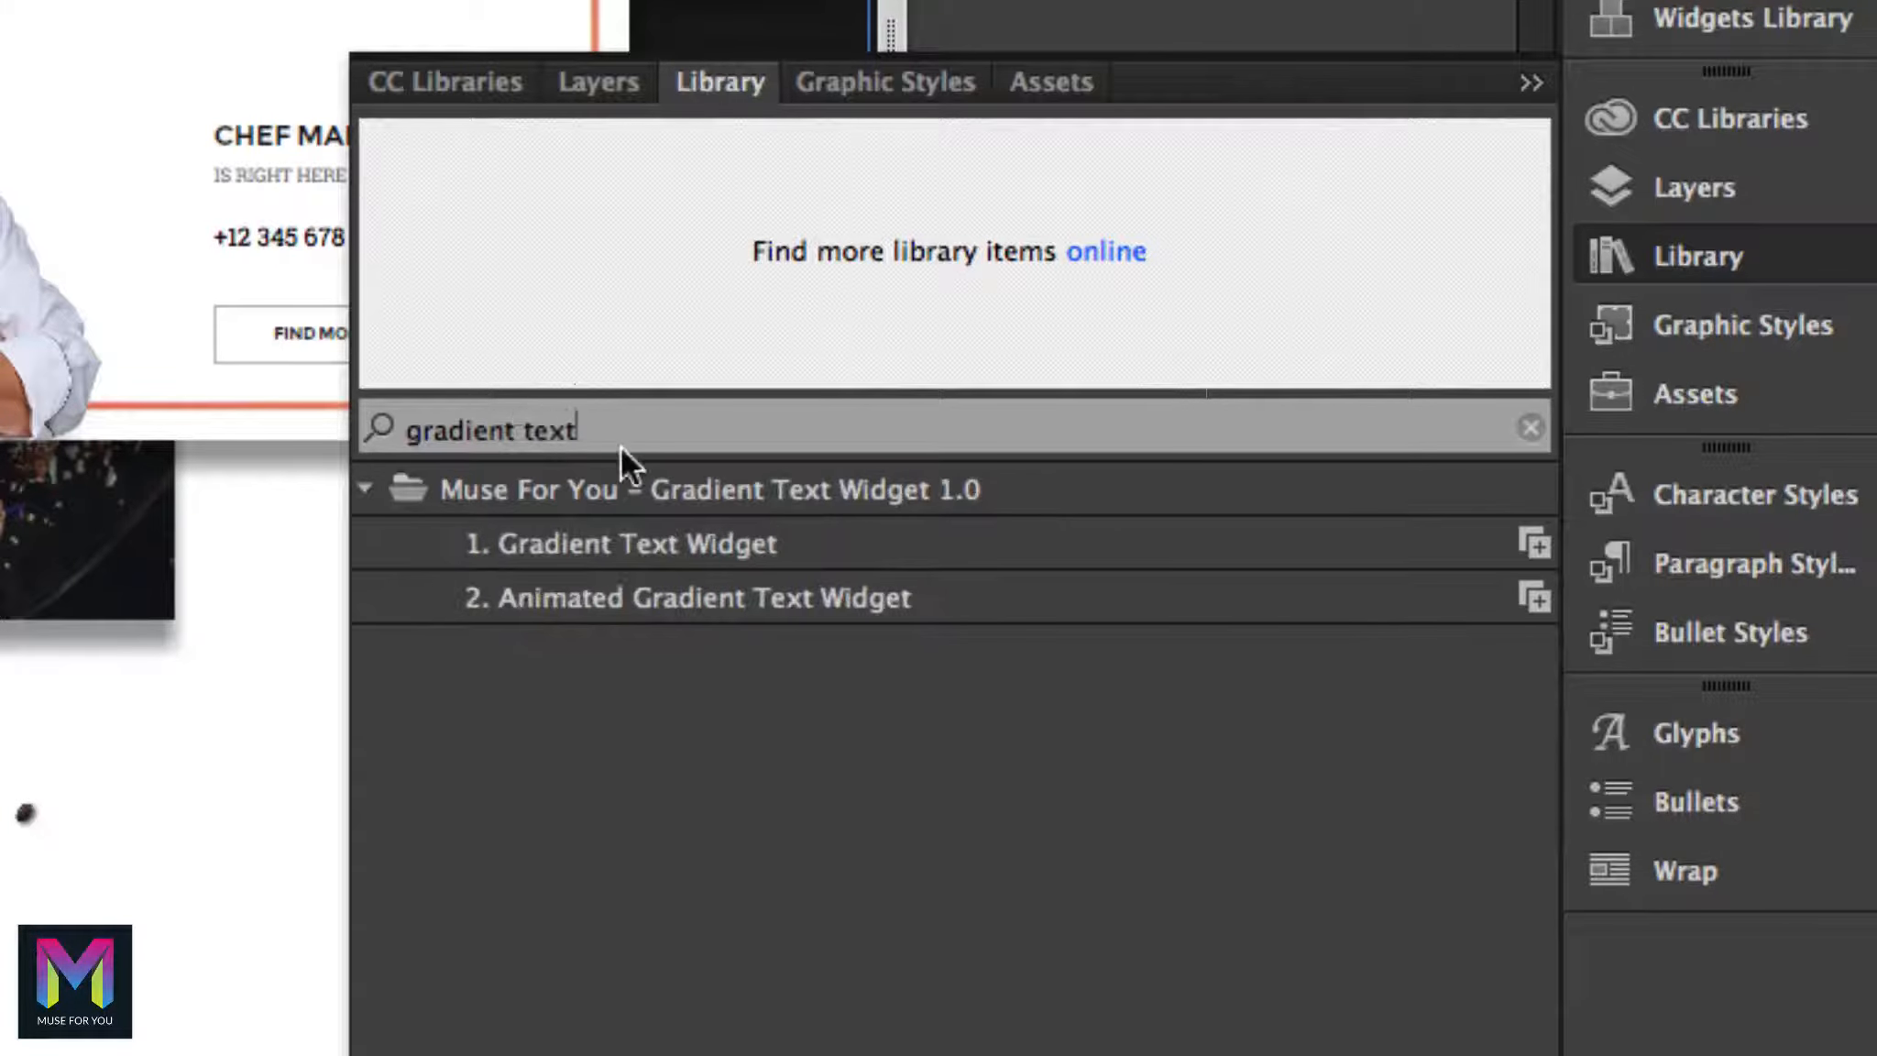
Place the Gradient Text Widget on the page beside the upper right of the tiramisu image, below the leaf
click(612, 544)
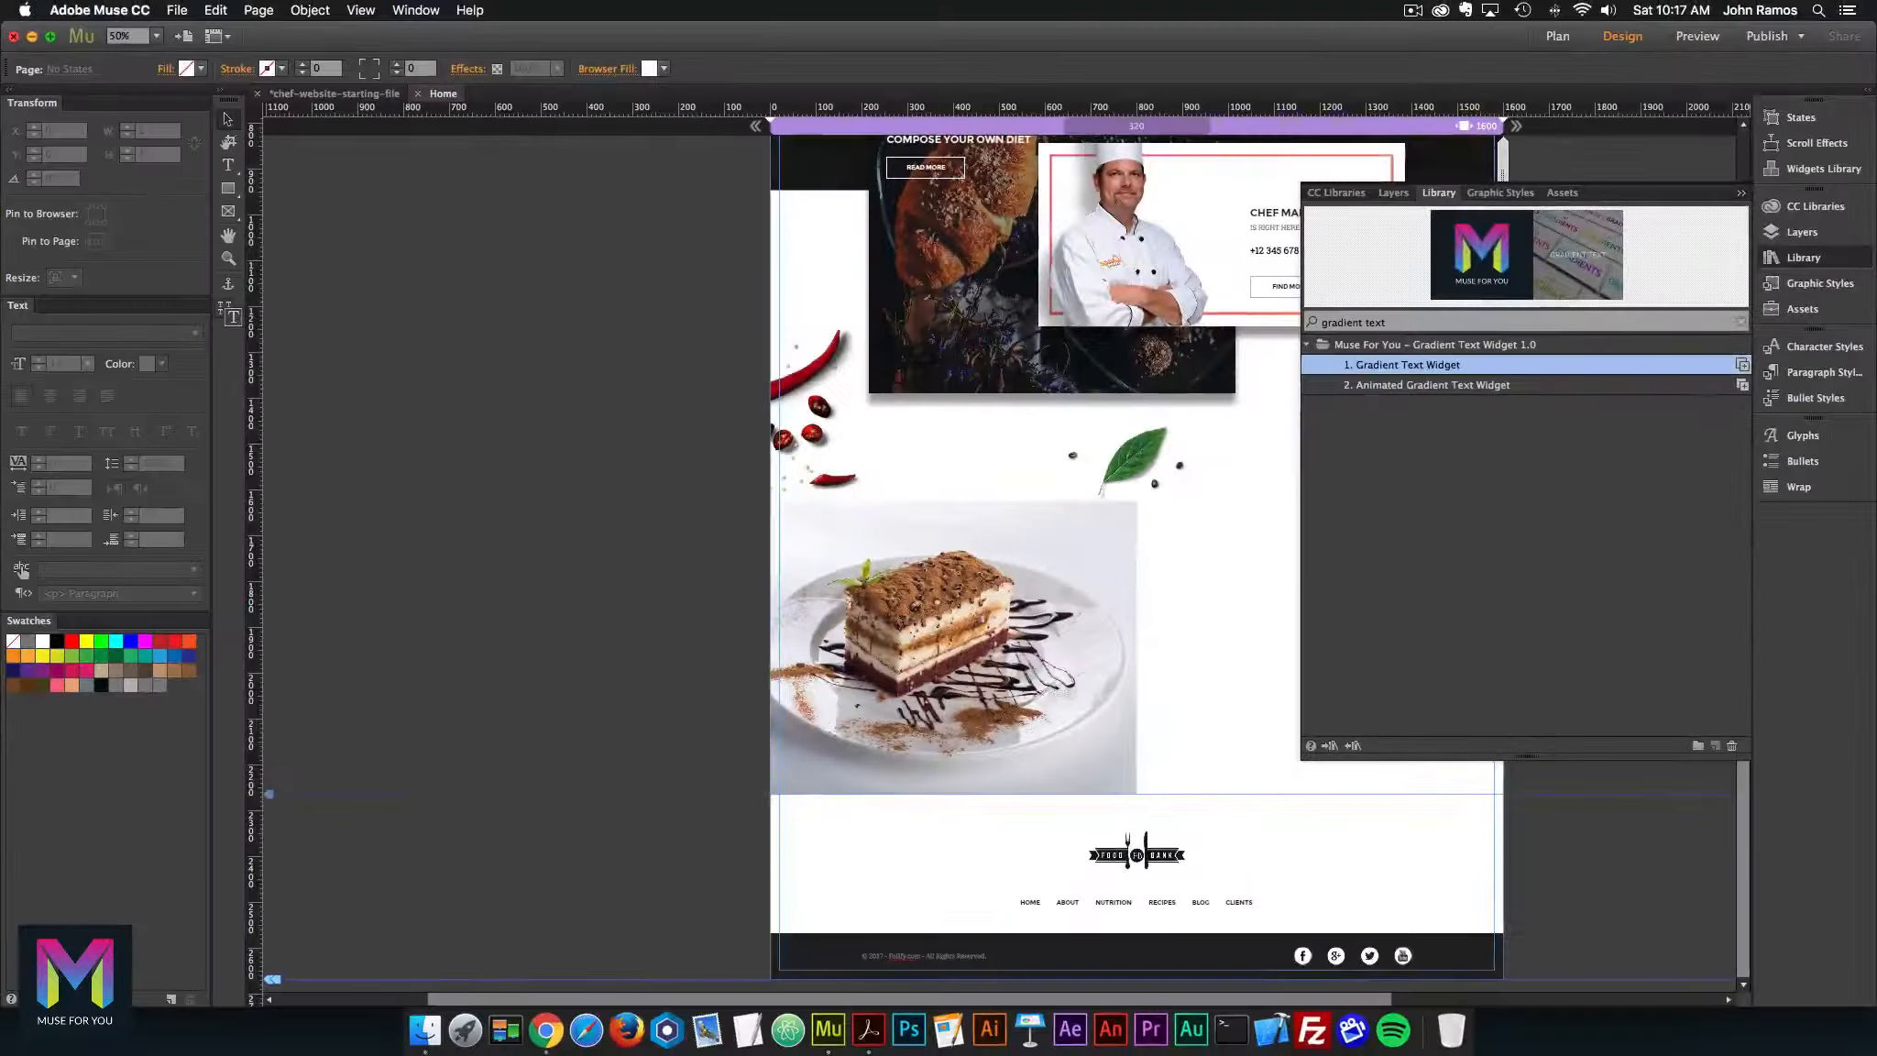
drag(1467, 365, 1253, 548)
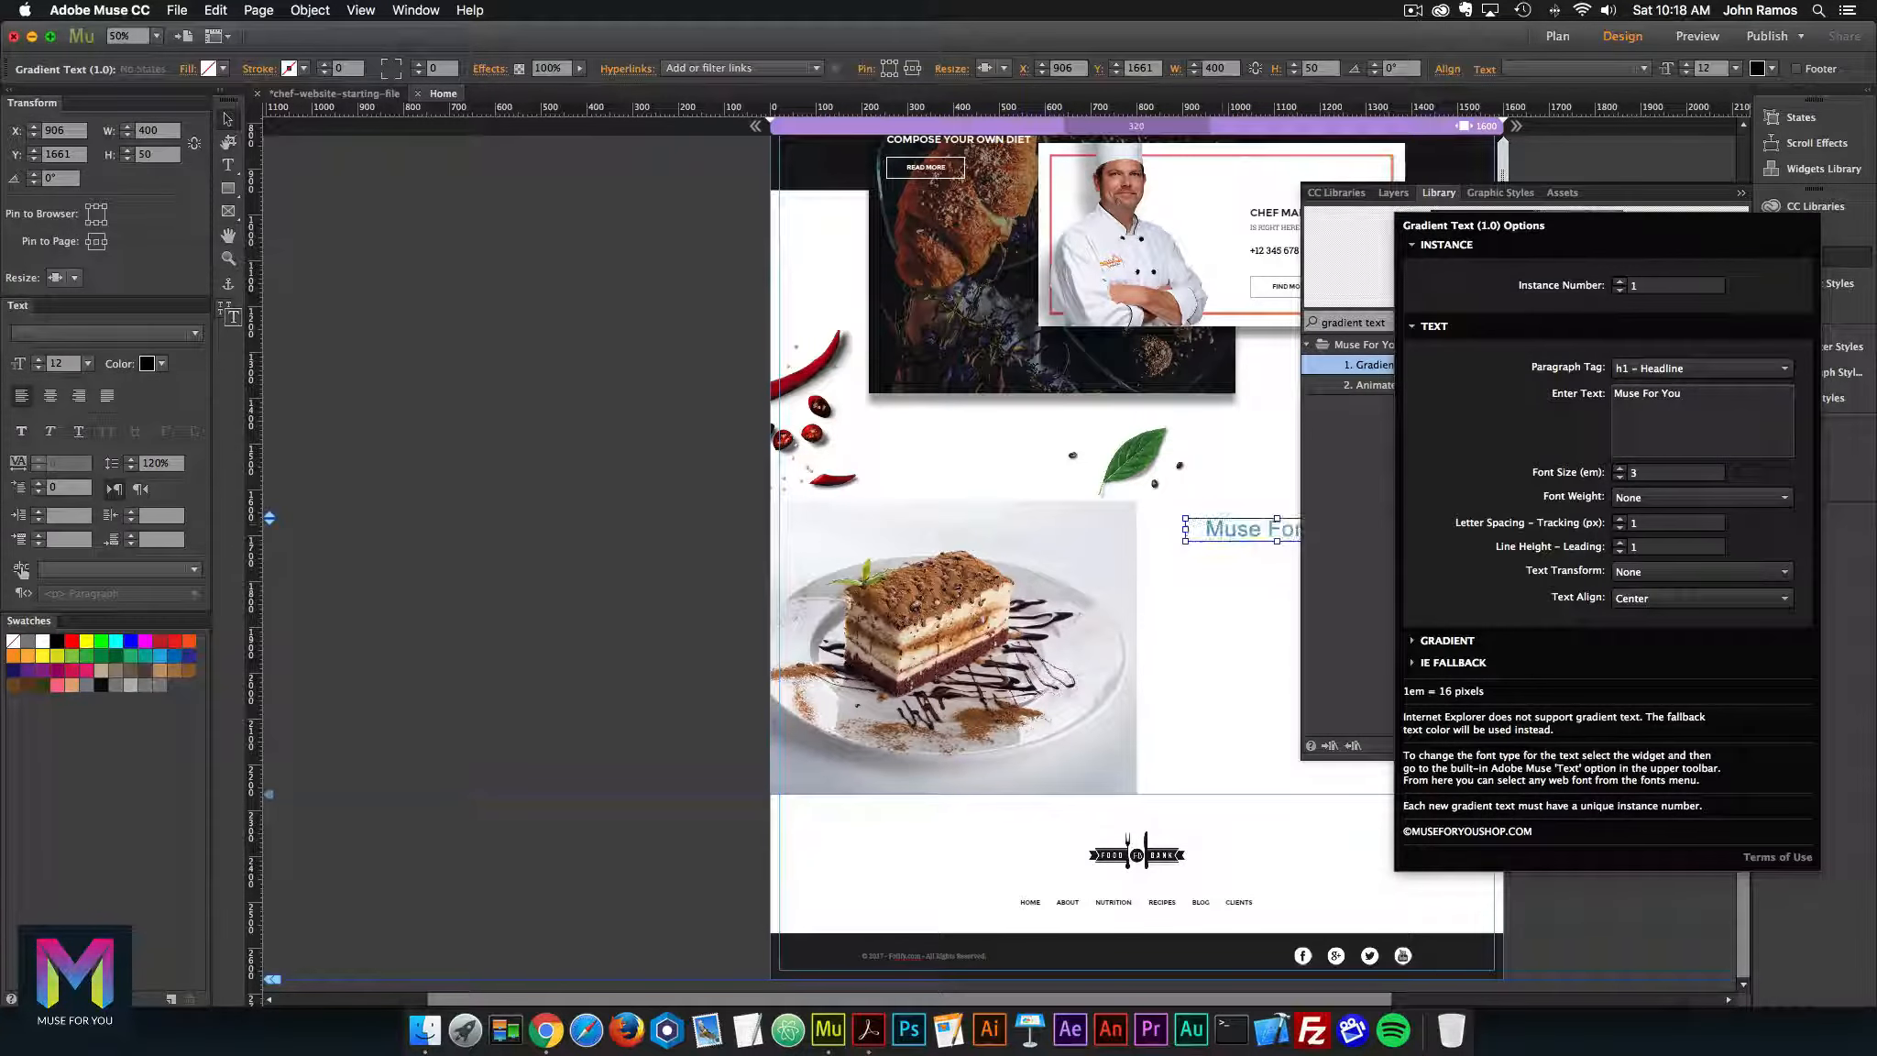
key(Escape)
click(1801, 257)
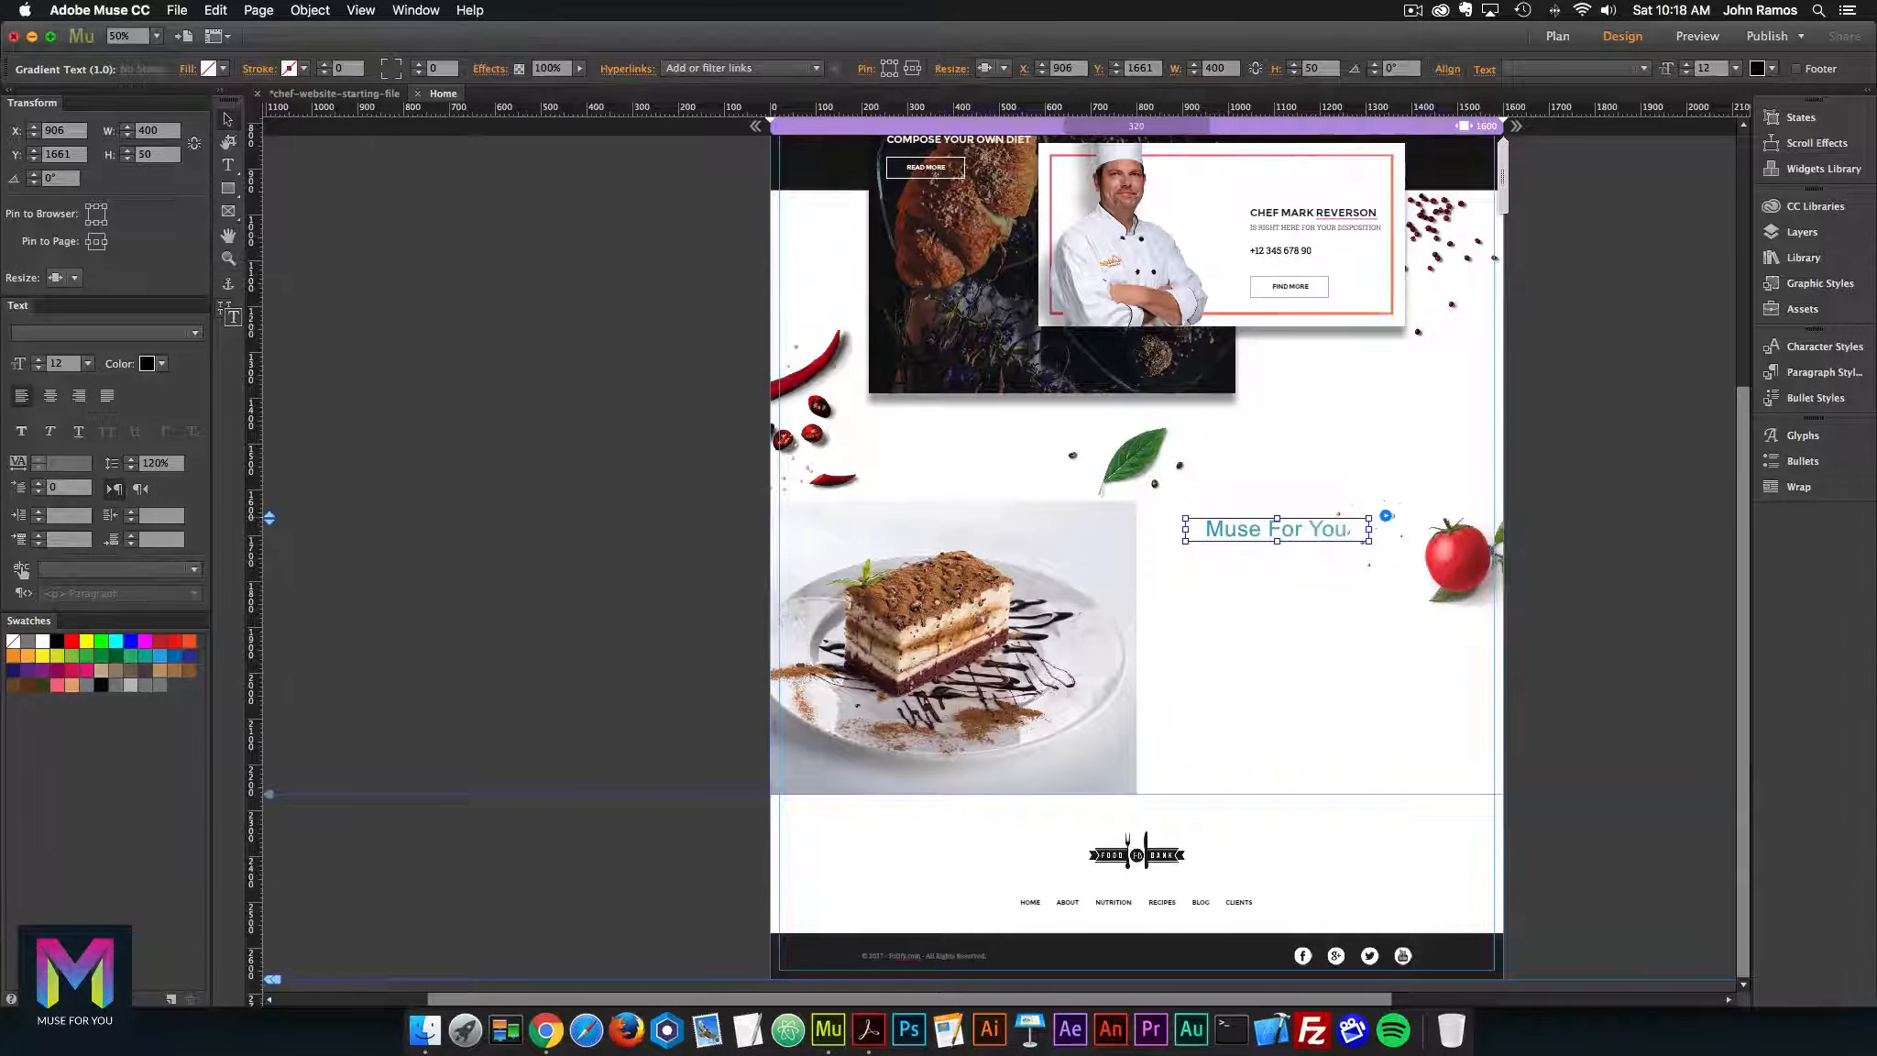
drag(1347, 532, 1325, 527)
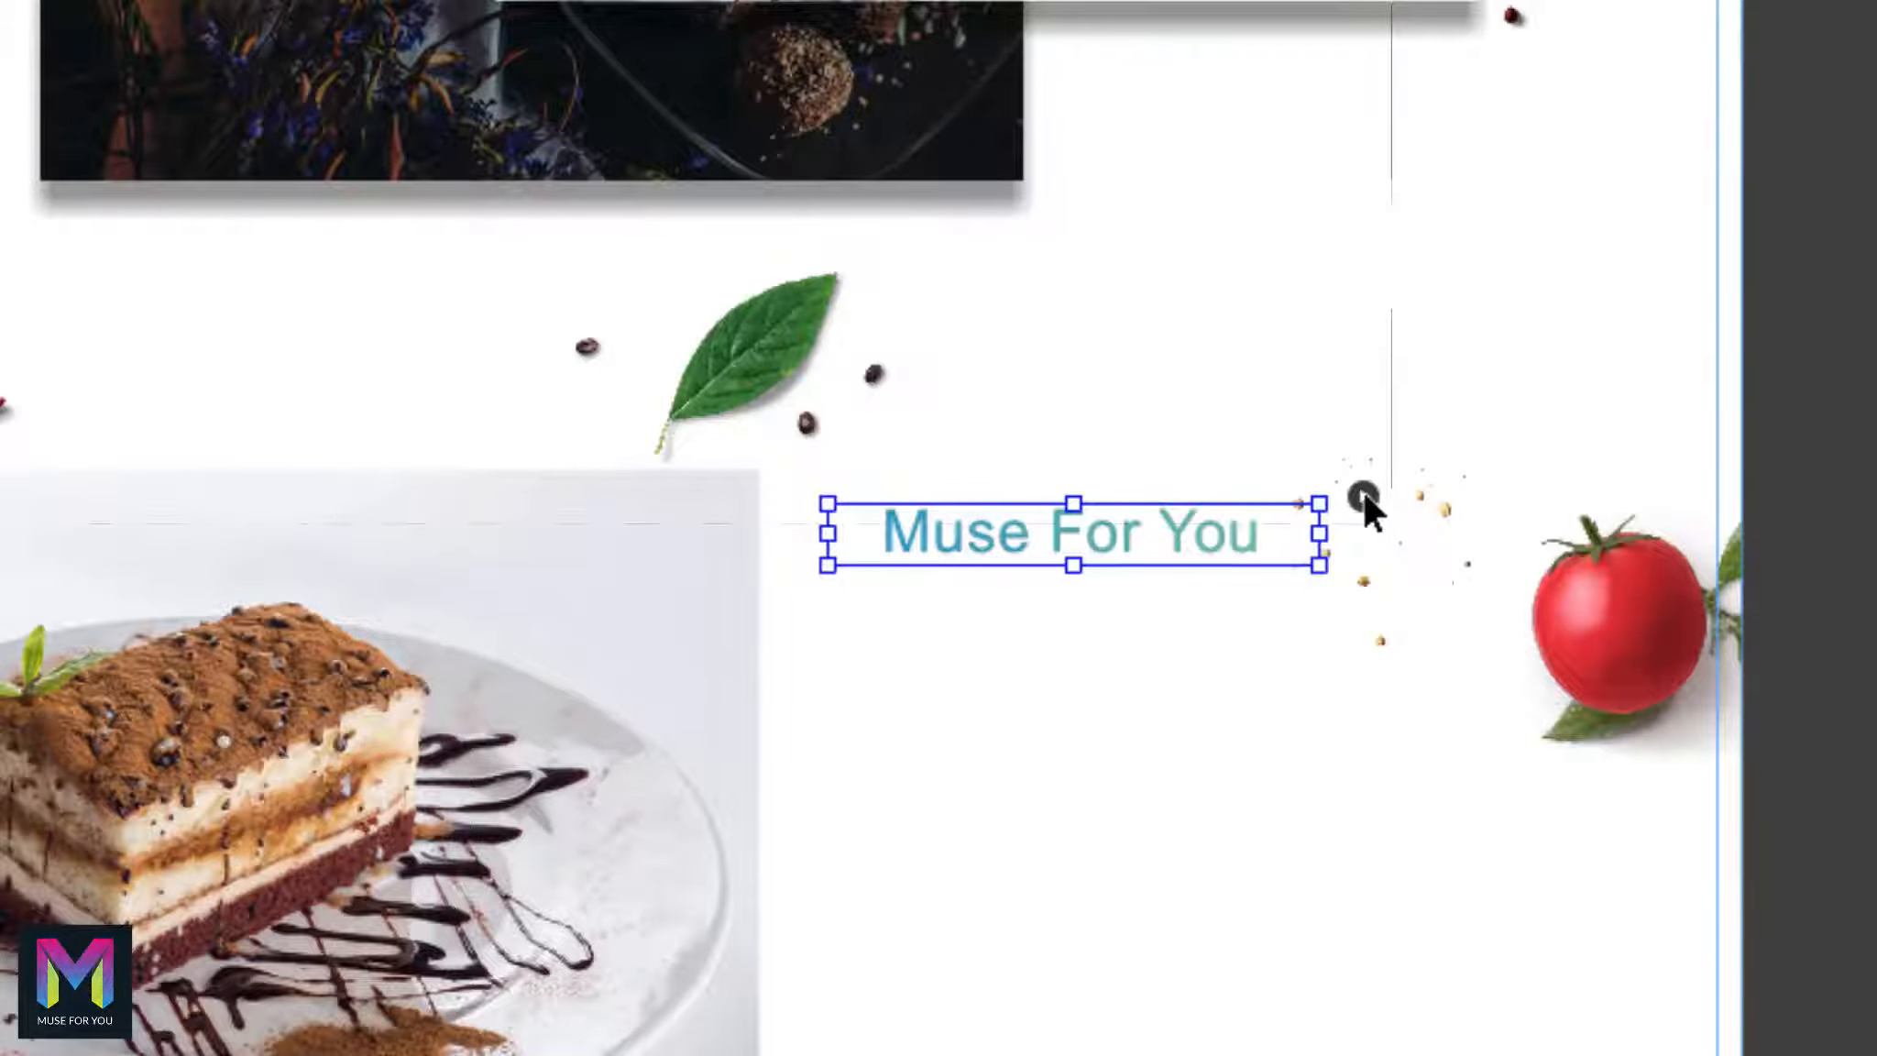
Open the gradient text widget's options, keep instance number 1, and set the paragraph tag to h2 - Subhead
click(1362, 494)
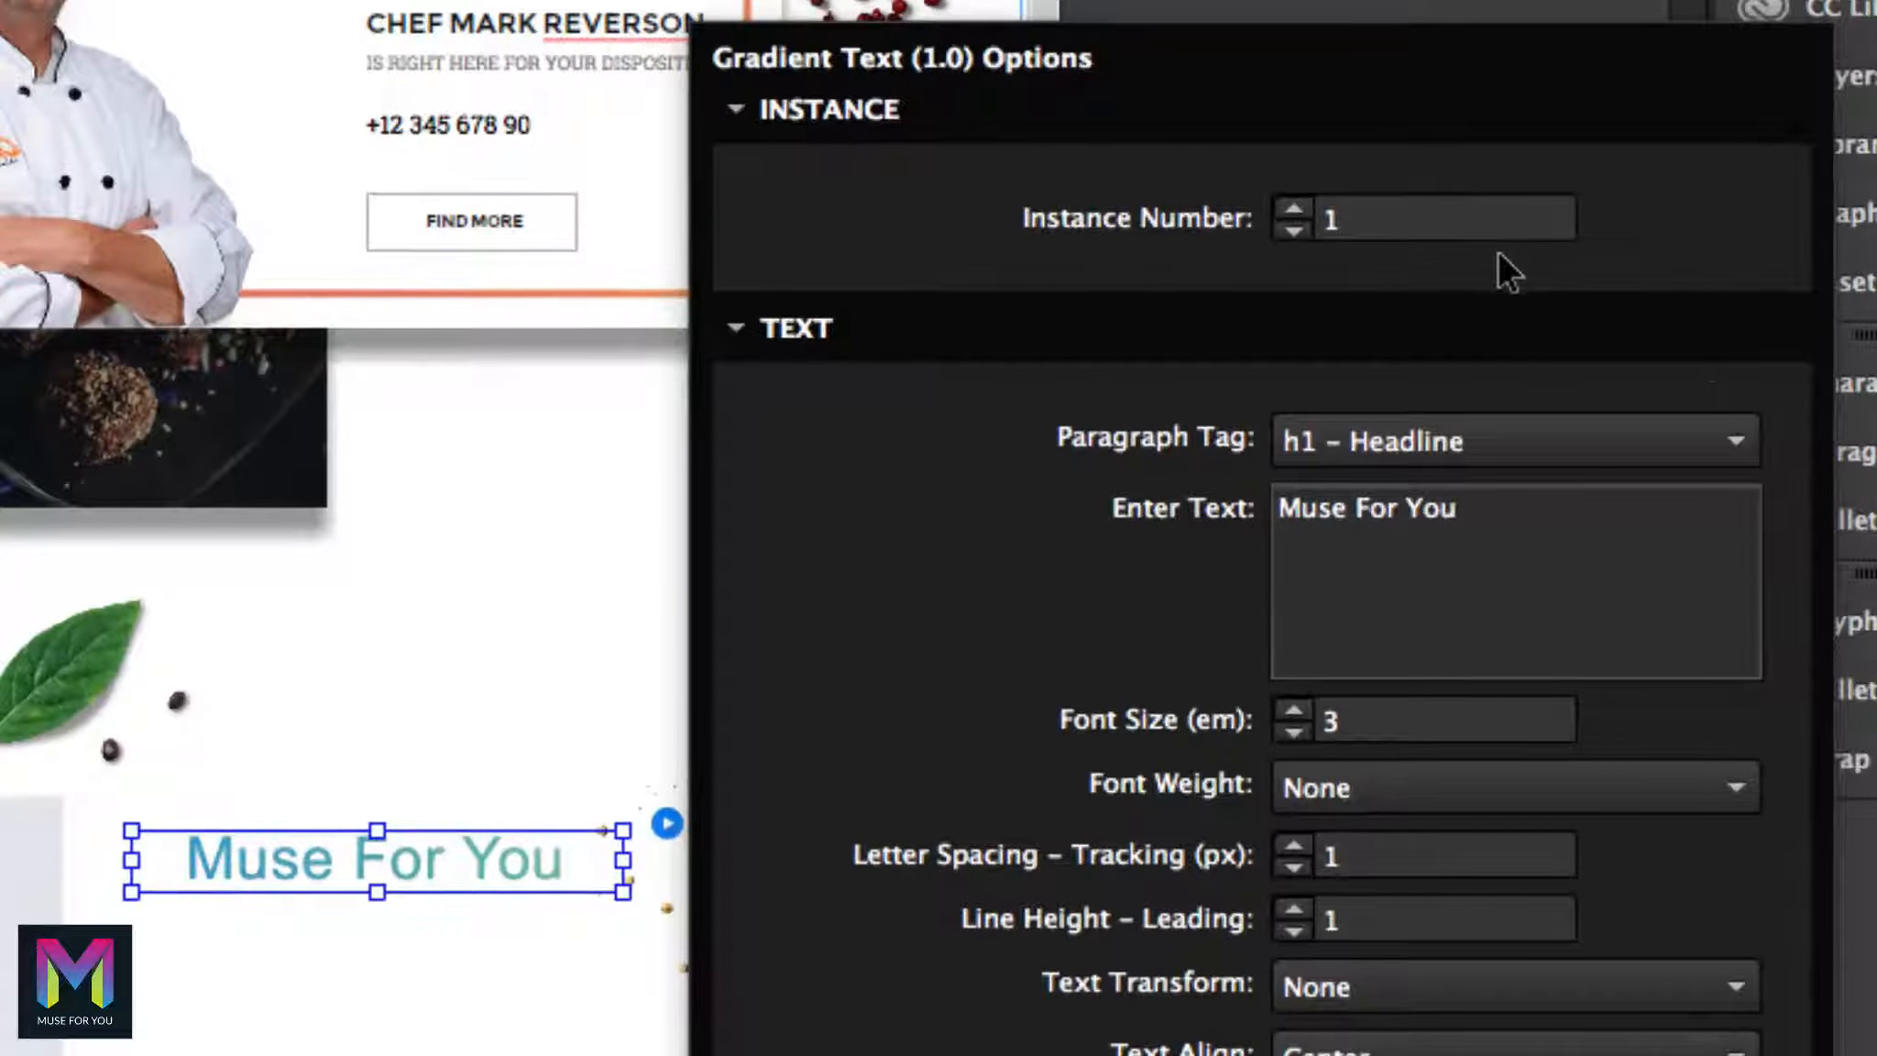
click(1388, 218)
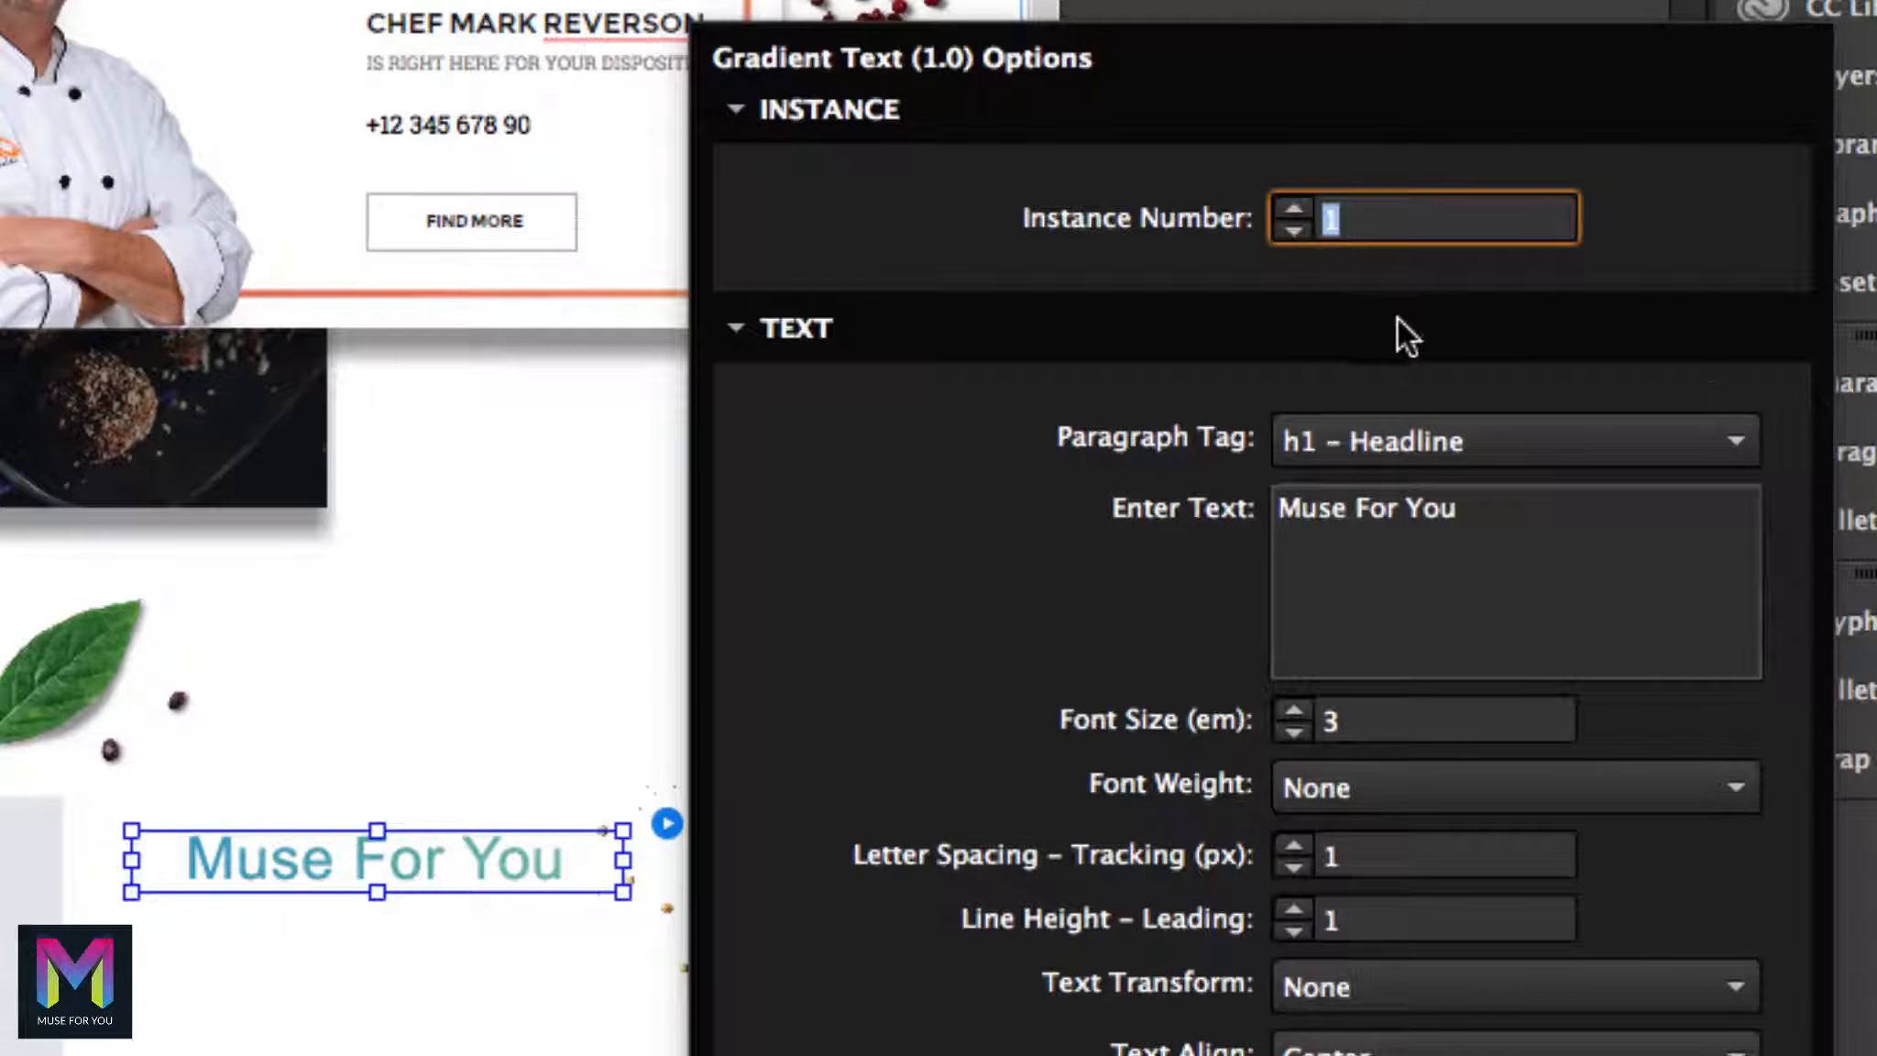
click(1360, 222)
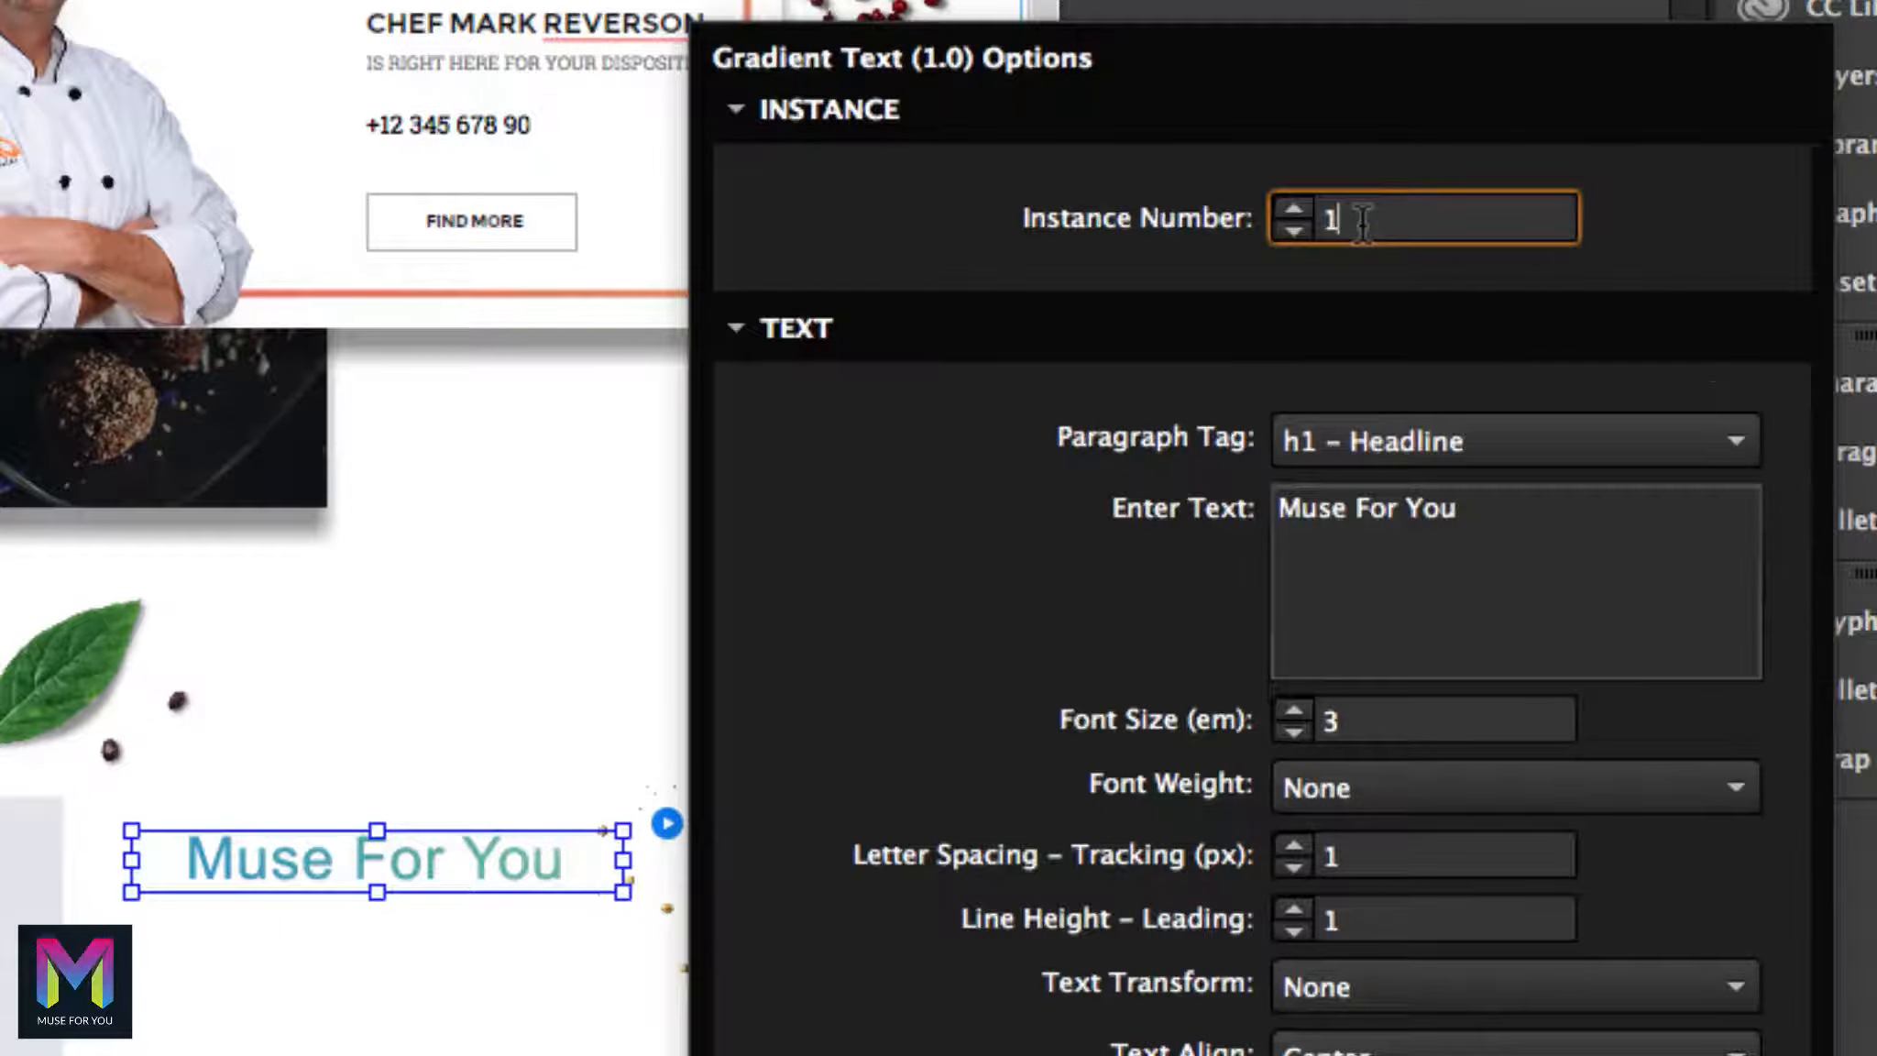
click(1360, 442)
click(1374, 593)
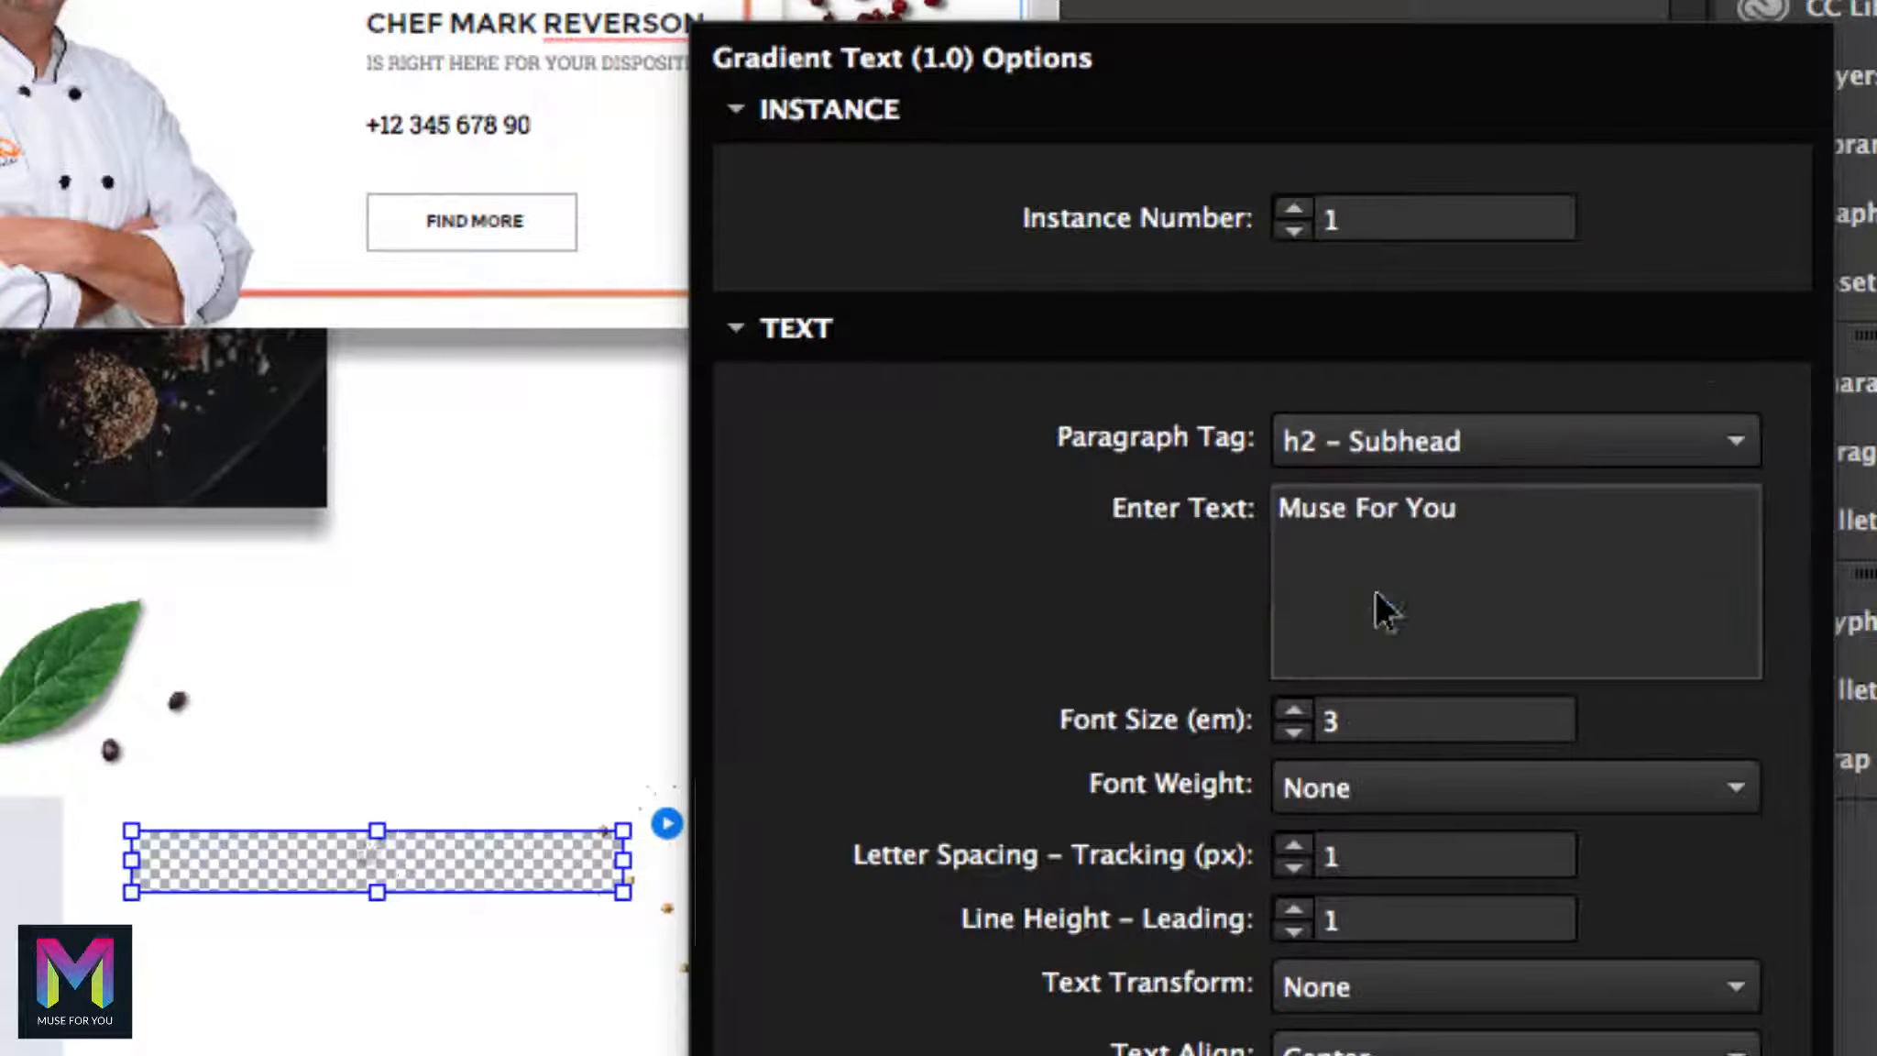
Change the gradient text to "About Us" and set its font size to 2.81 em
click(1489, 509)
drag(1489, 509, 1270, 509)
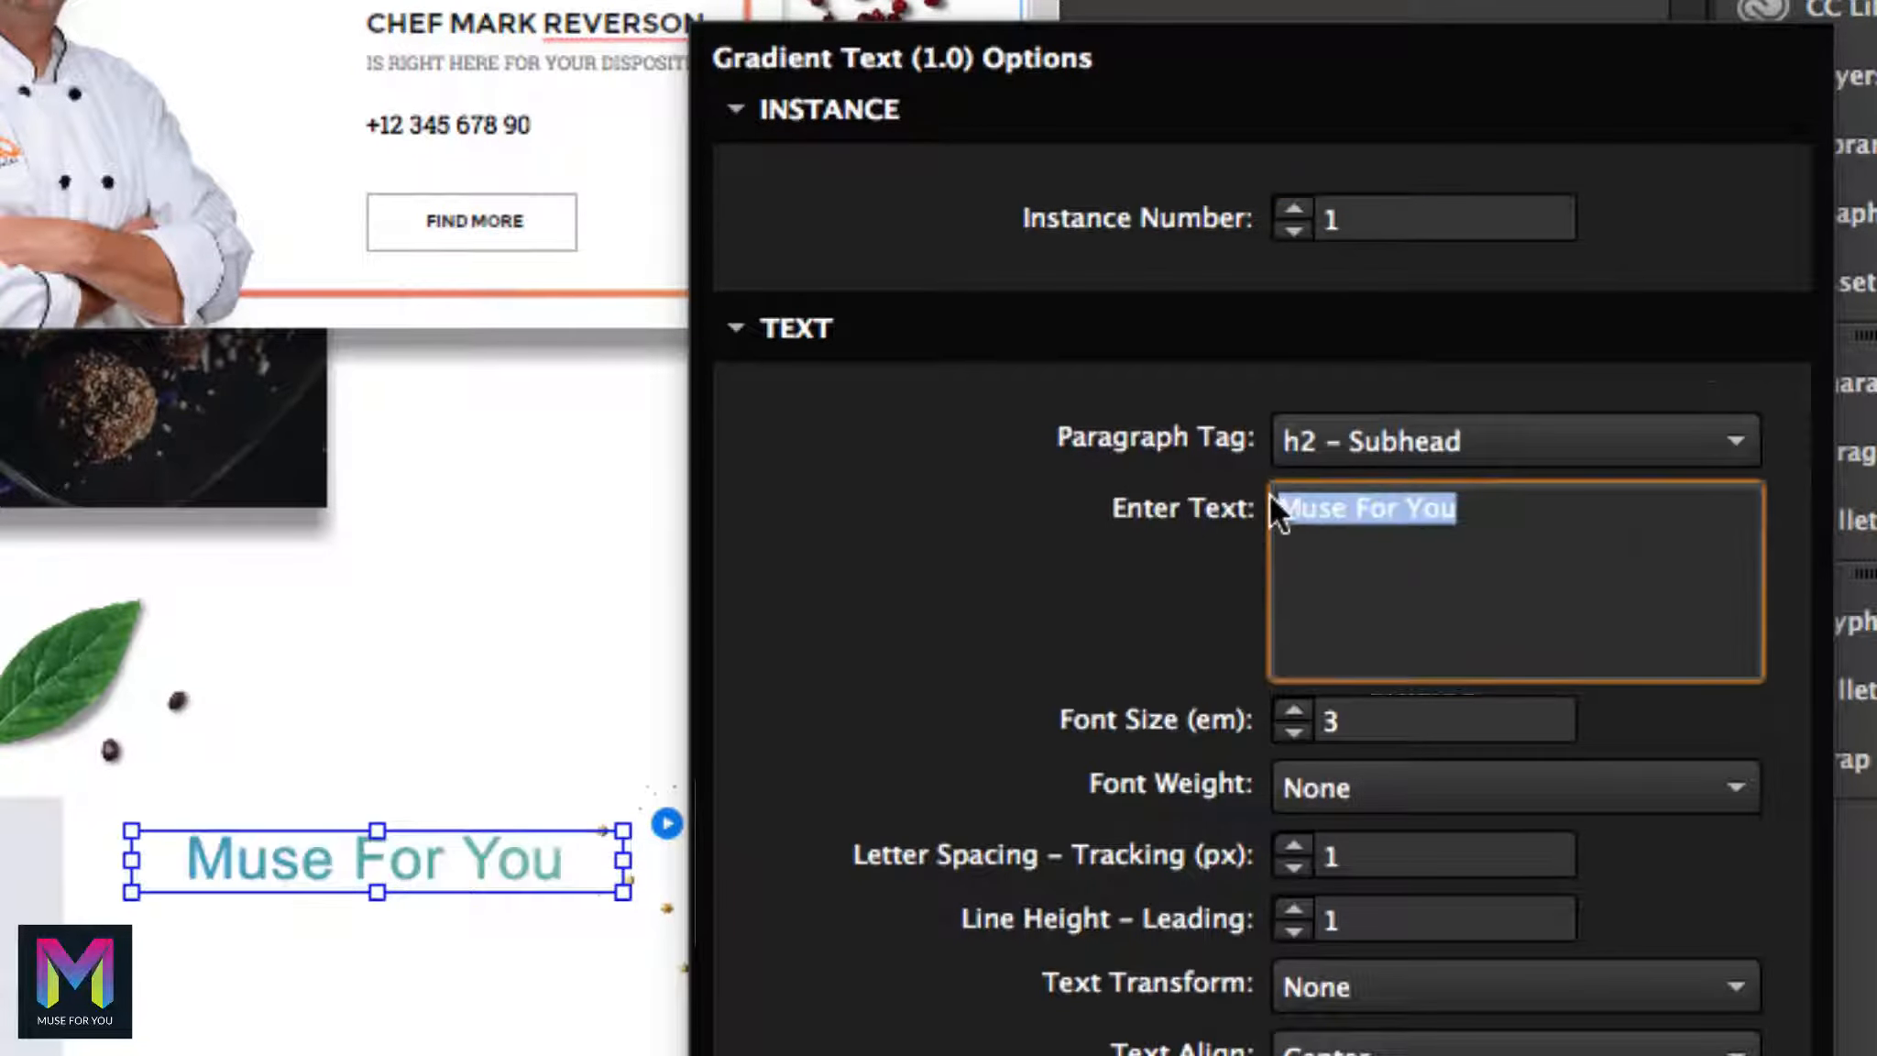
text(About Us)
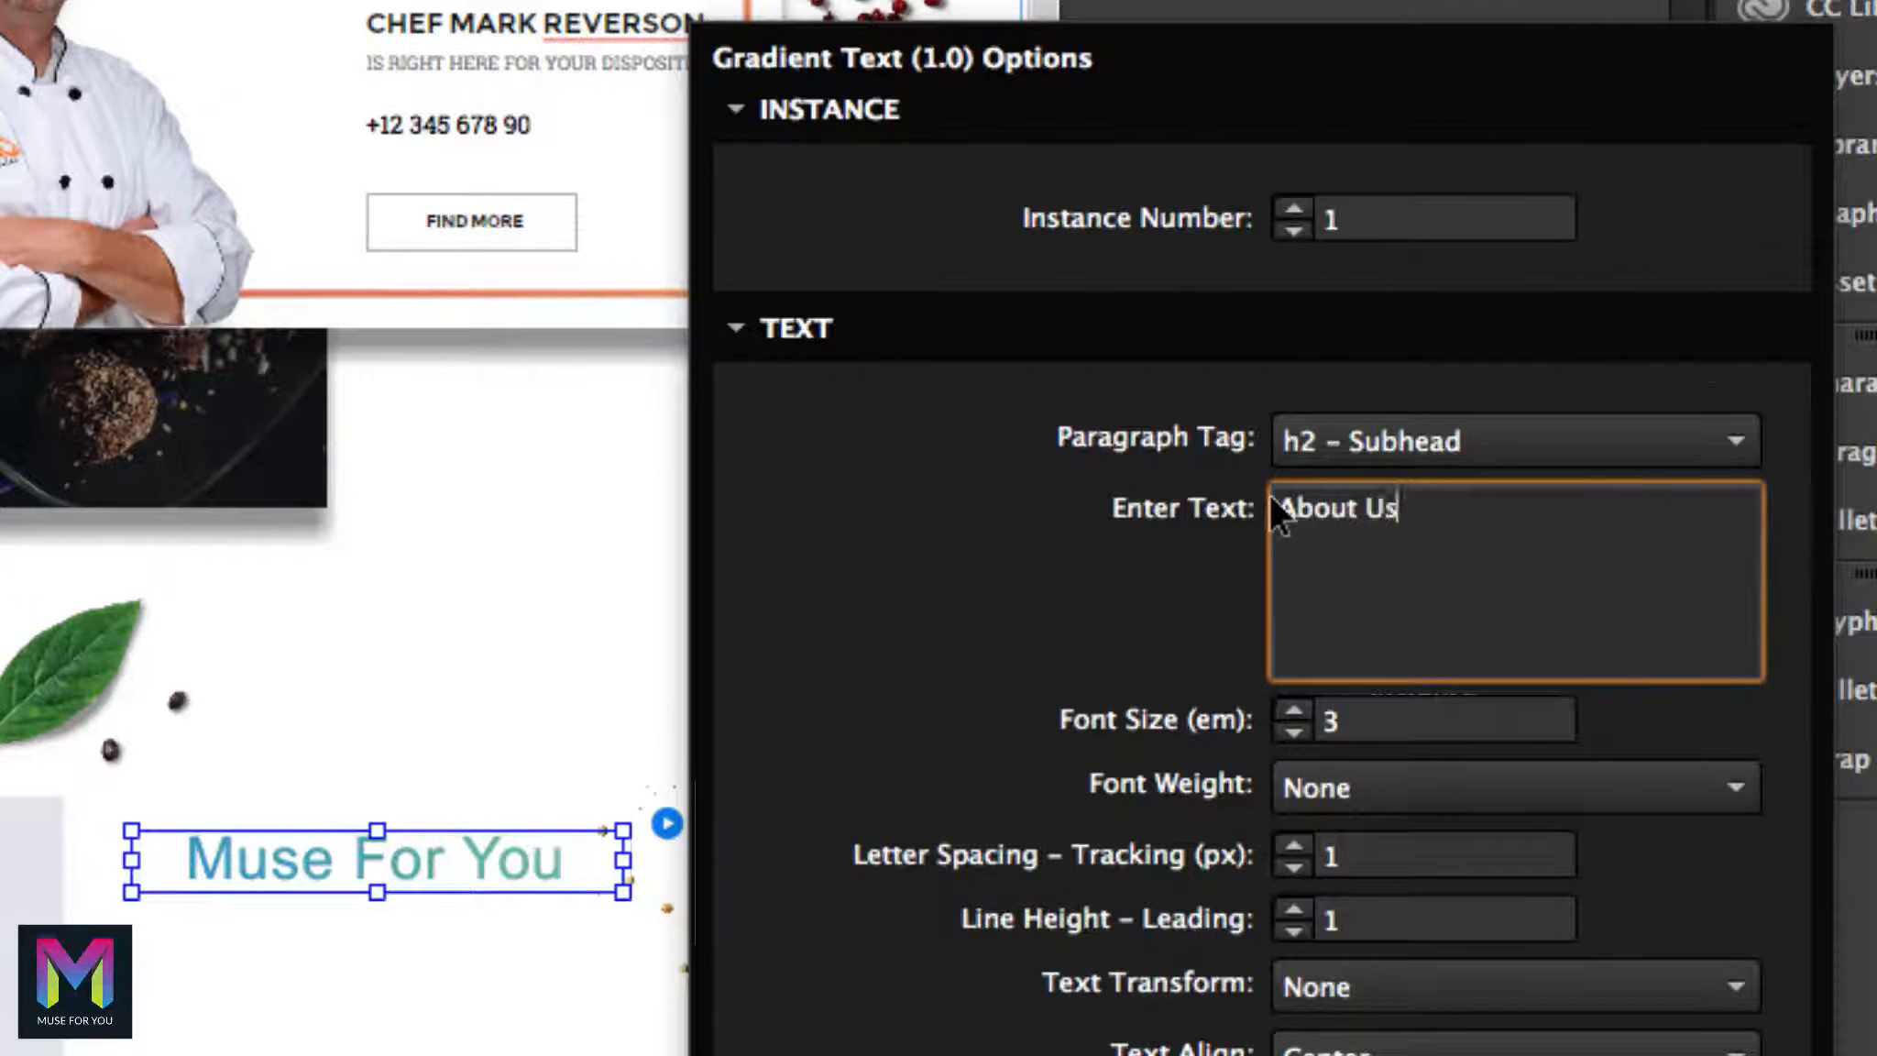
click(1356, 721)
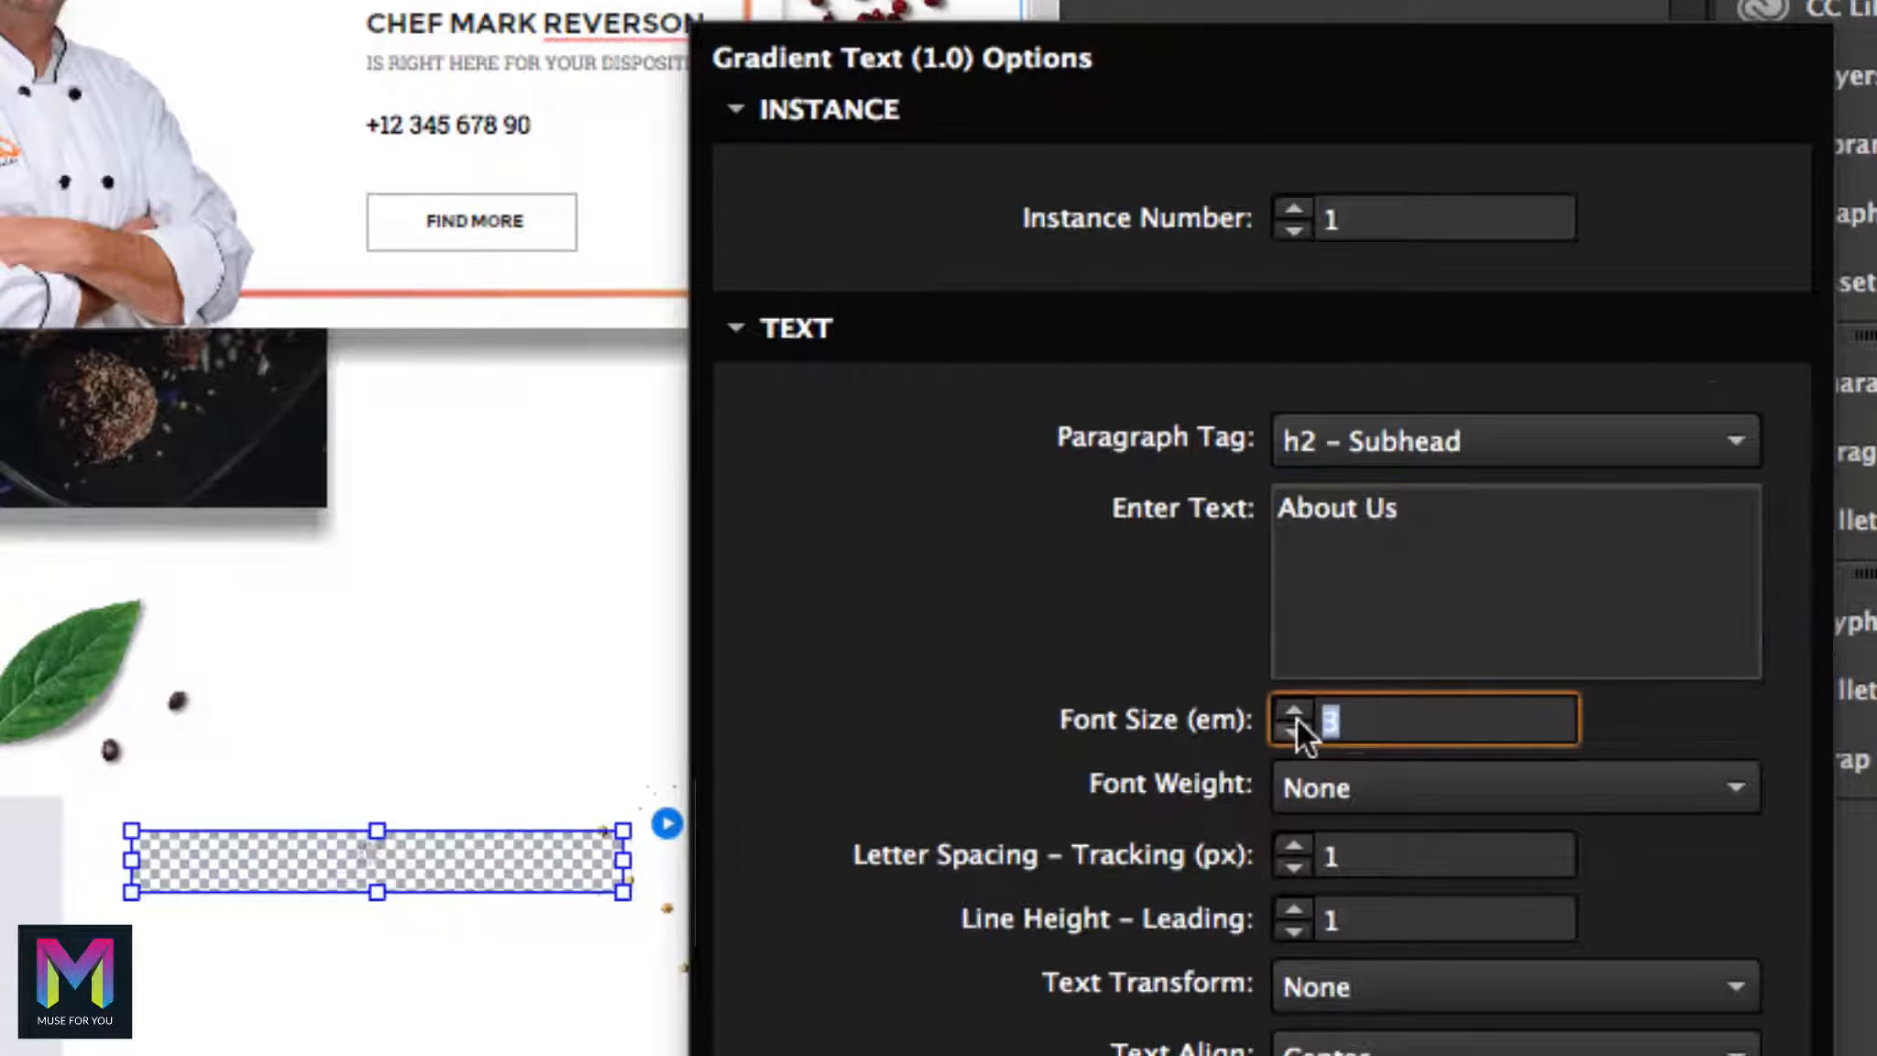
text(2.81)
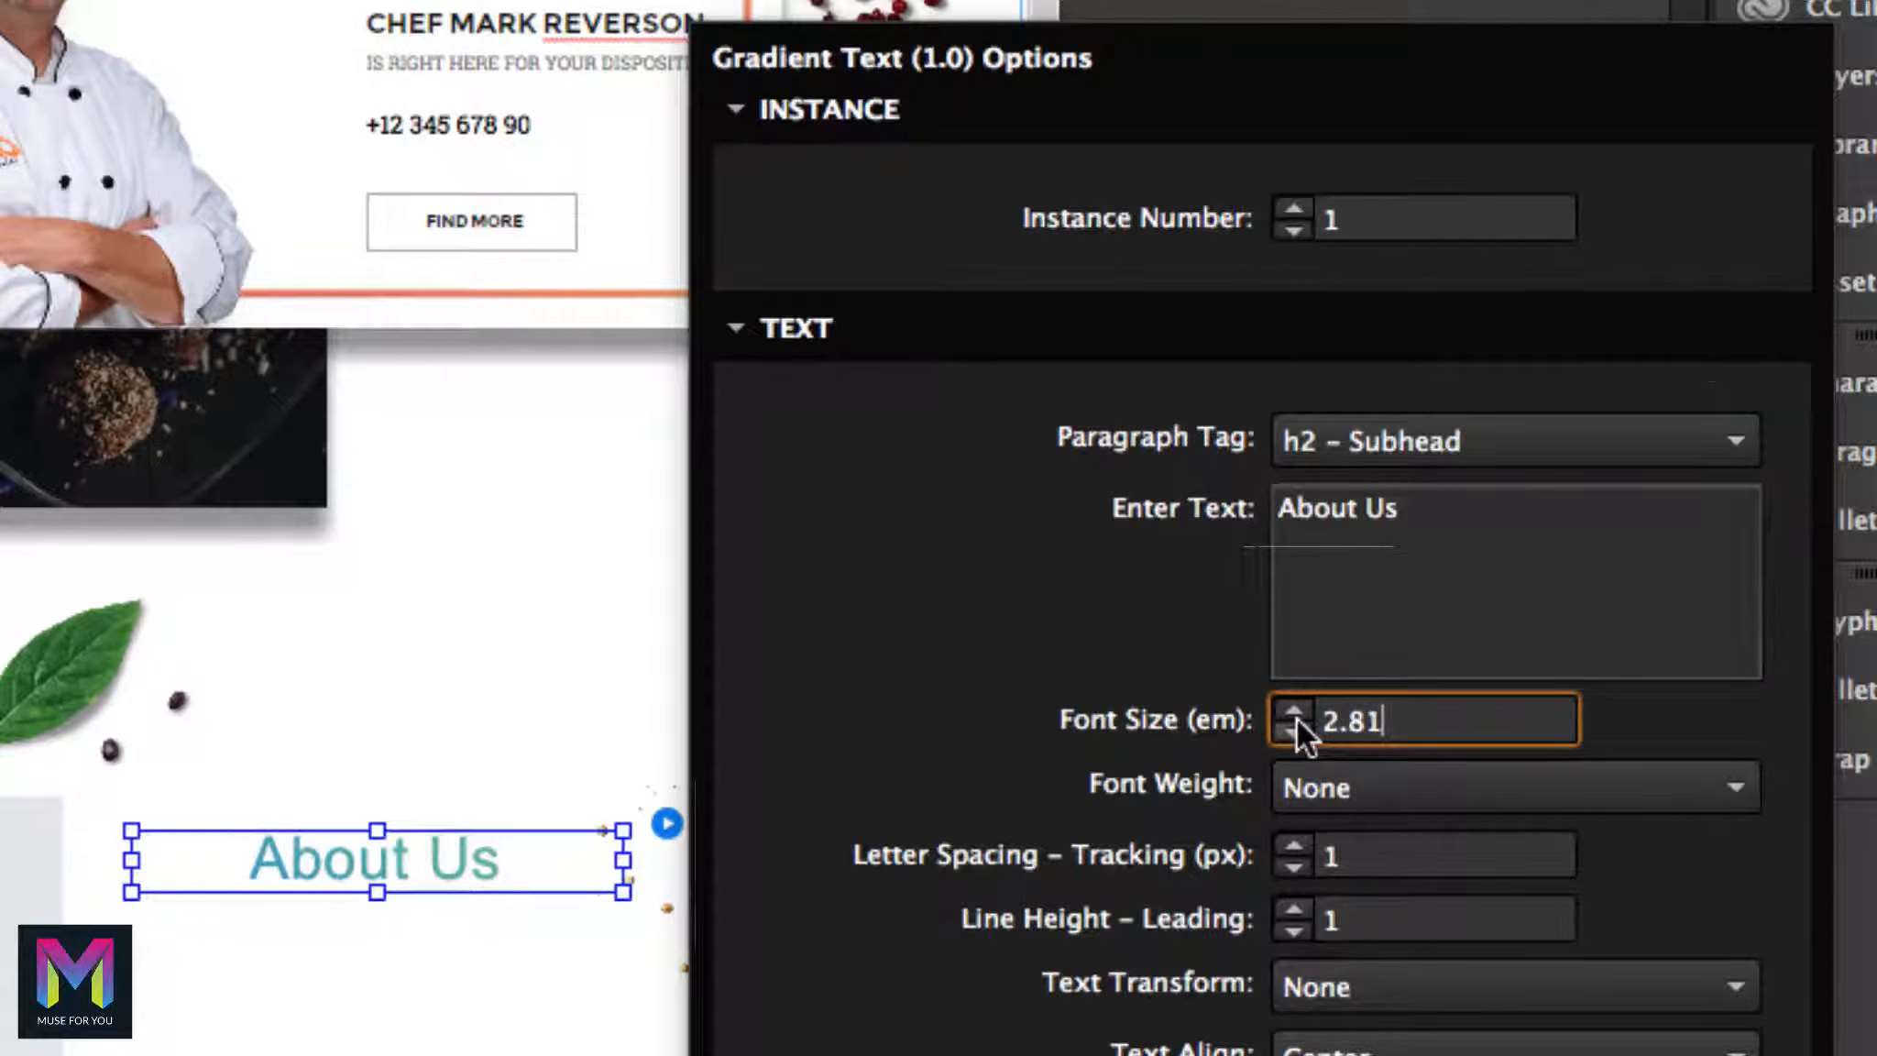
key(Return)
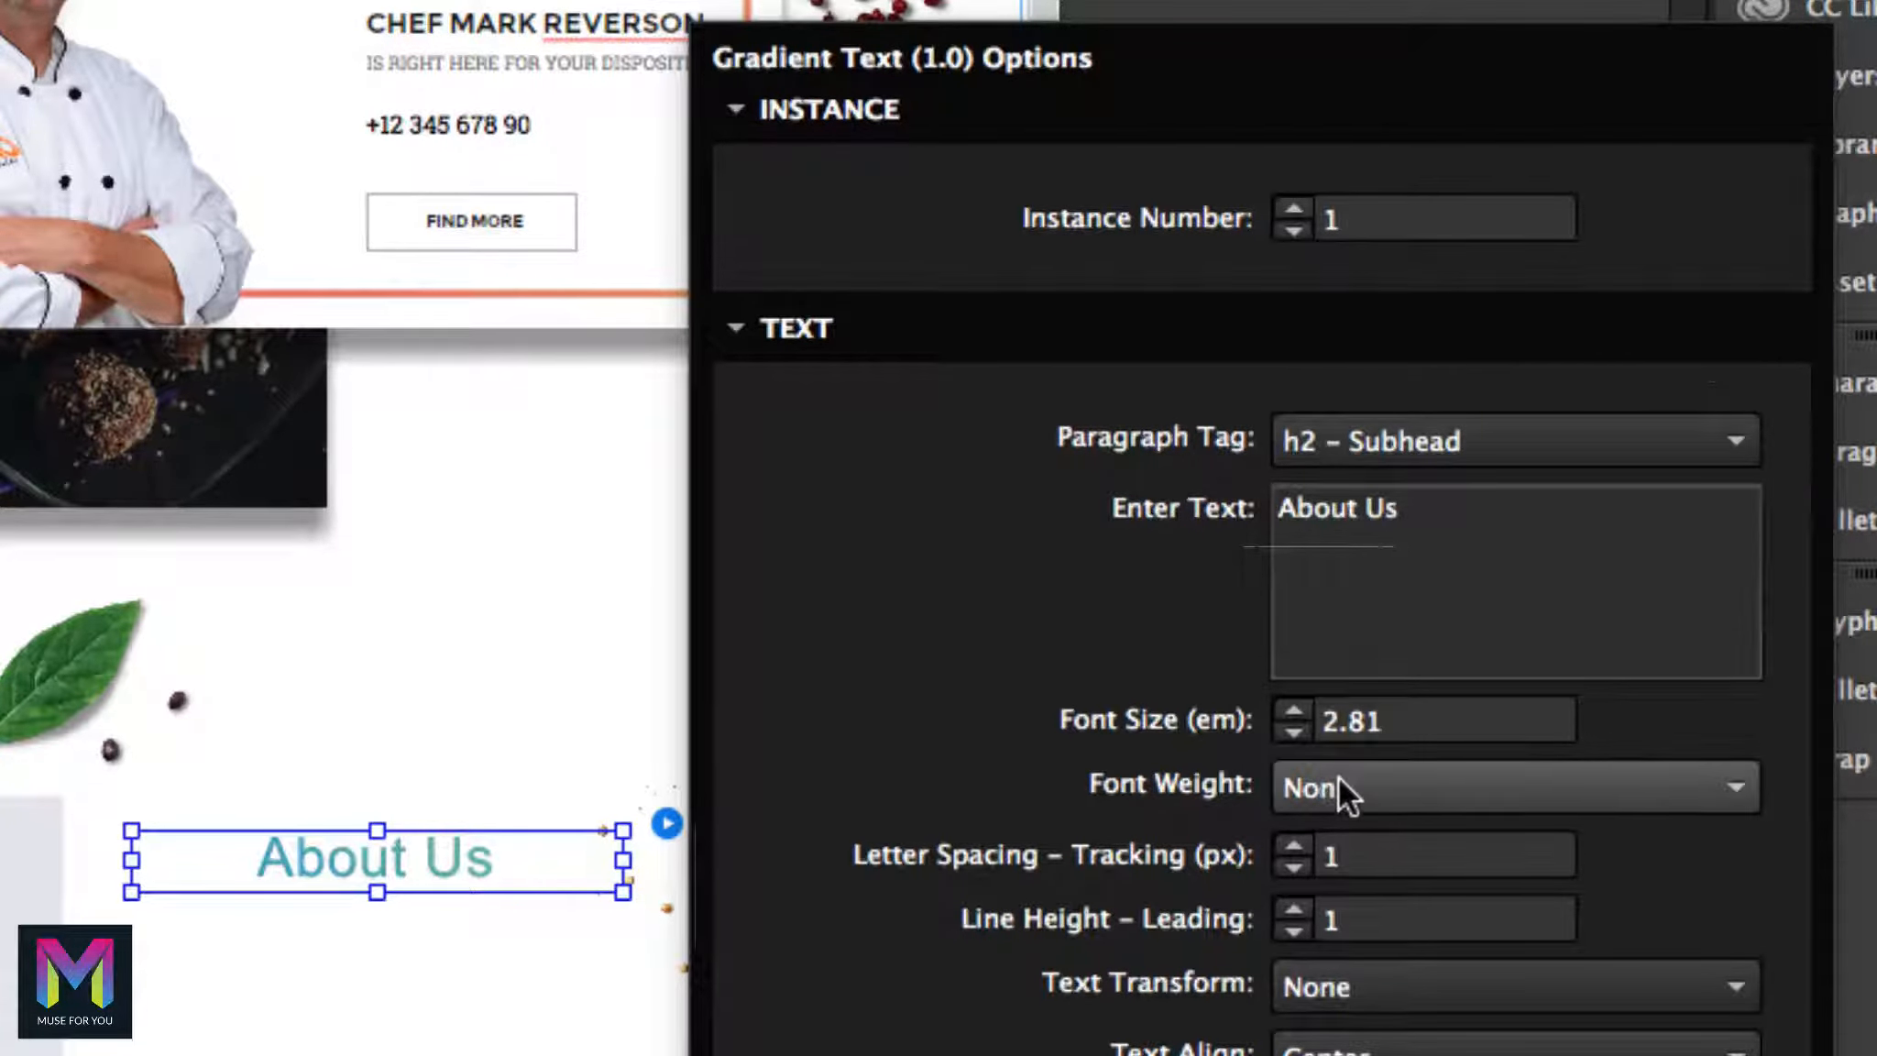
Keep the gradient text's letter spacing and line height at 1 and set its text alignment to Left
click(1363, 848)
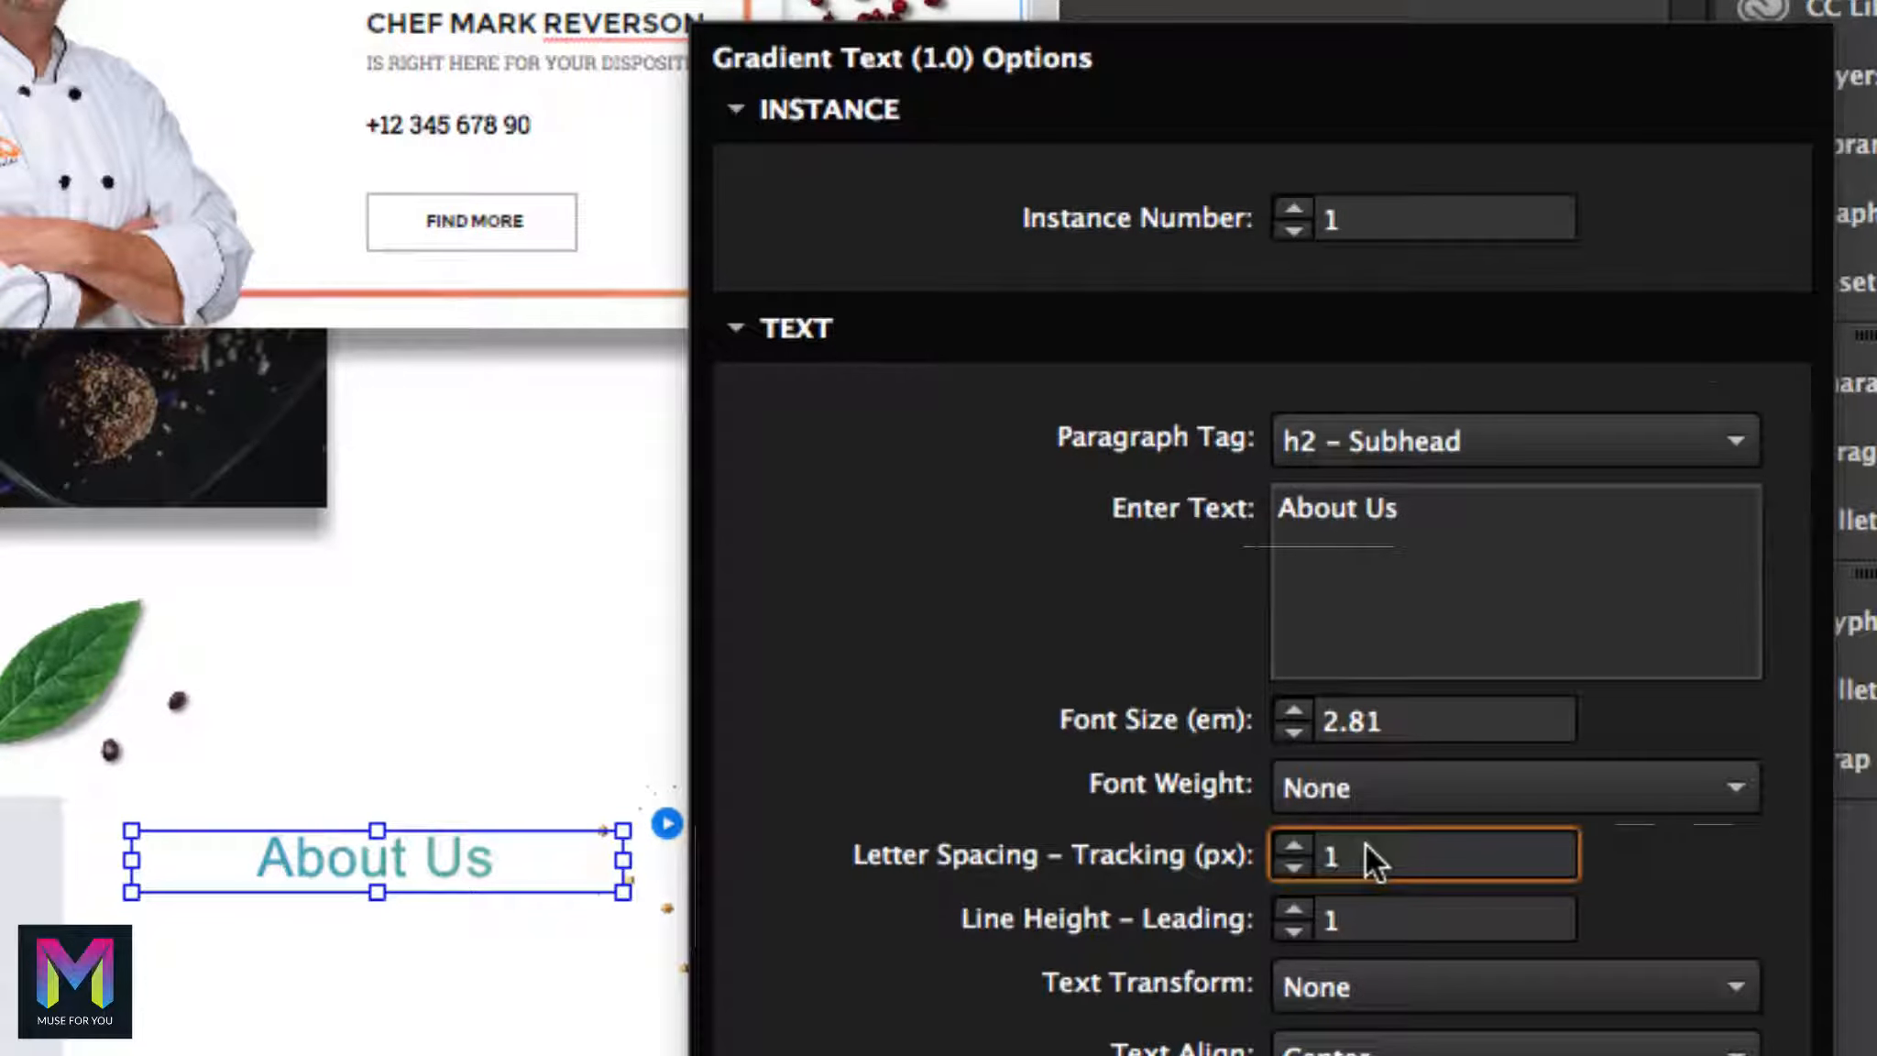
click(1365, 920)
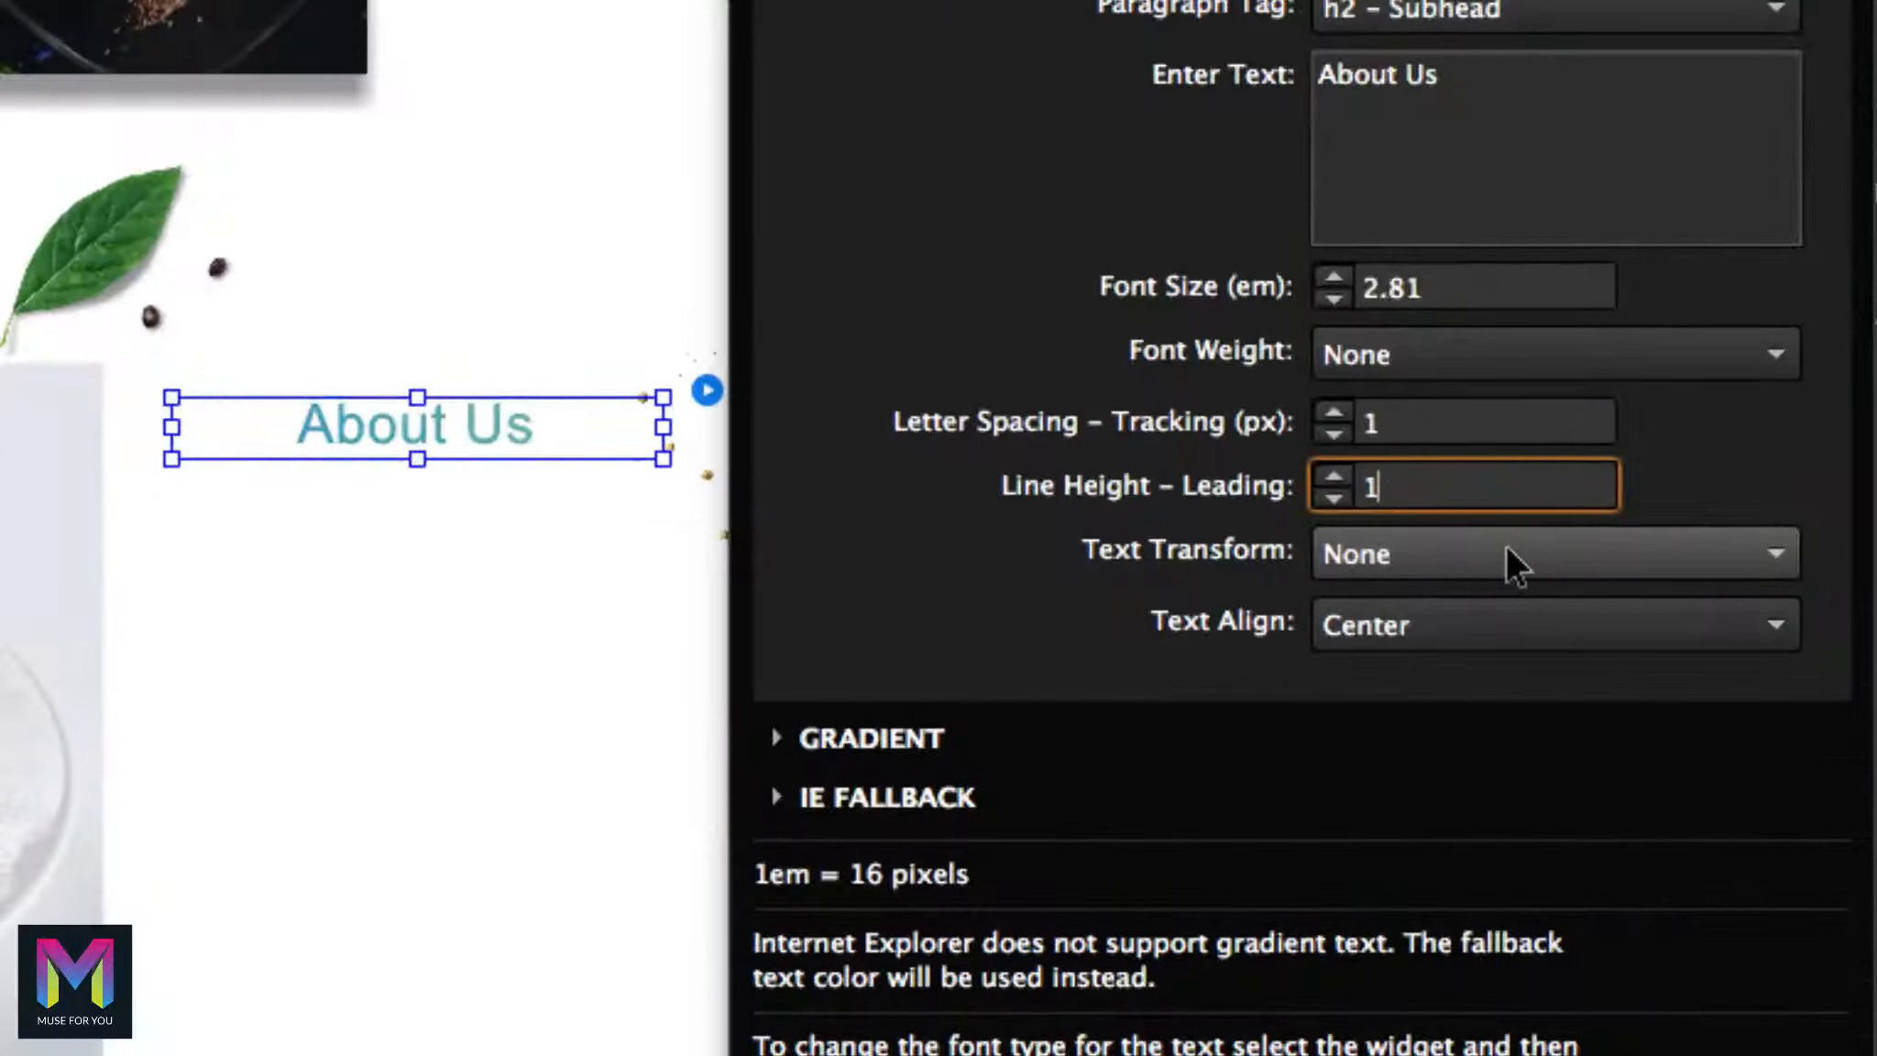
click(1414, 622)
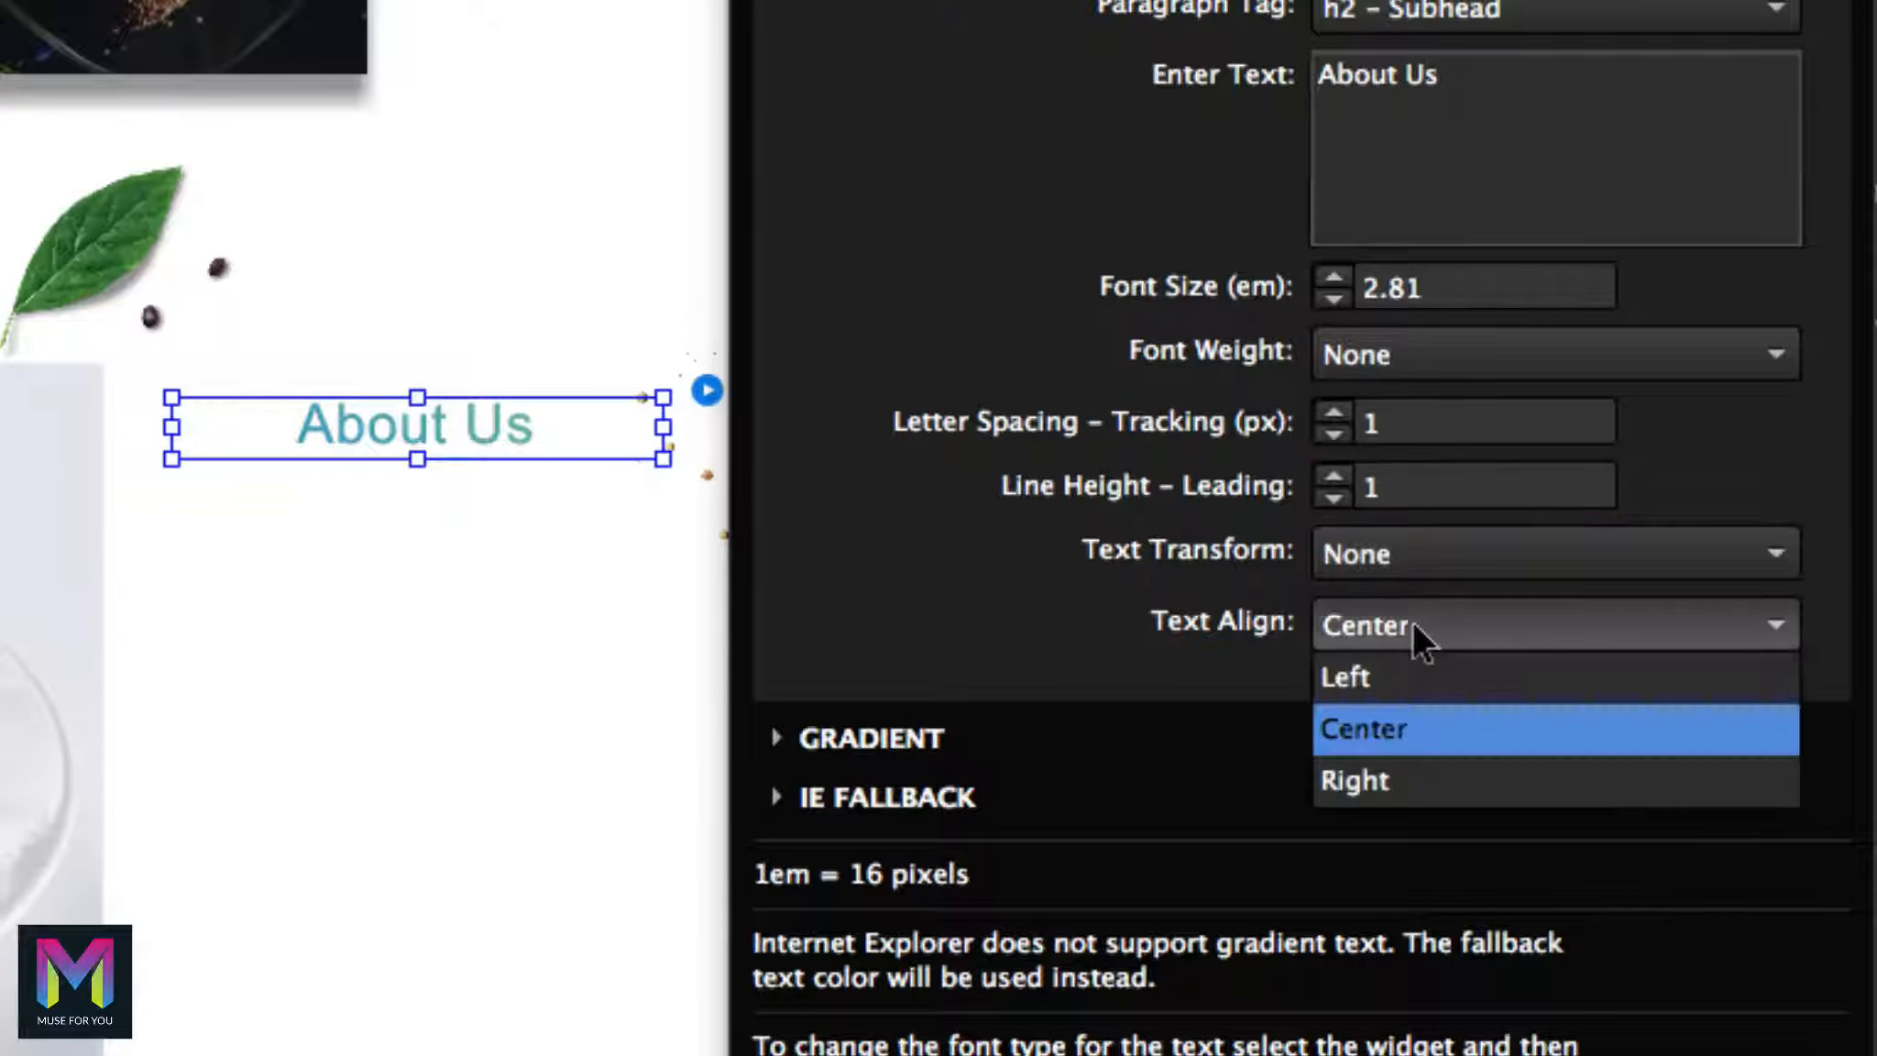
click(1372, 674)
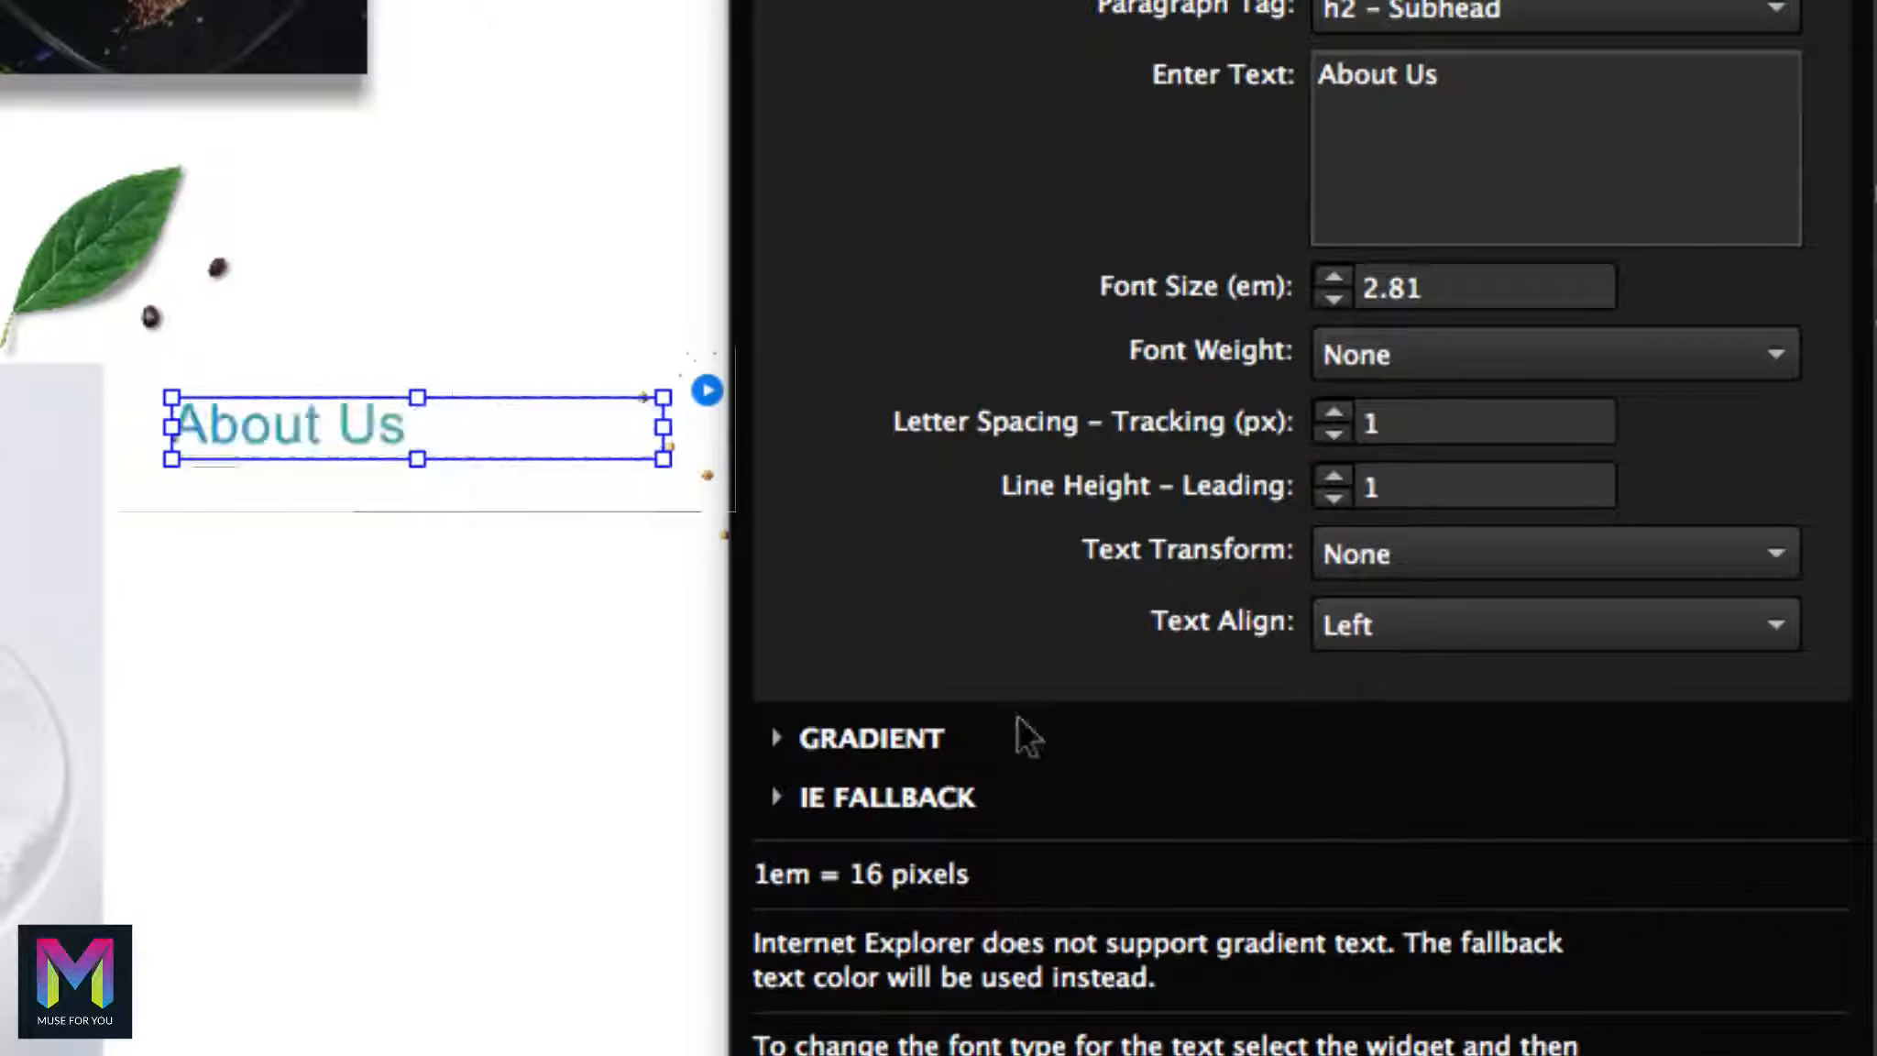
Set the text's gradient angle to 0 degrees and Color 1 to the pink swatch R=247 G=108 B=130
click(878, 740)
click(1411, 605)
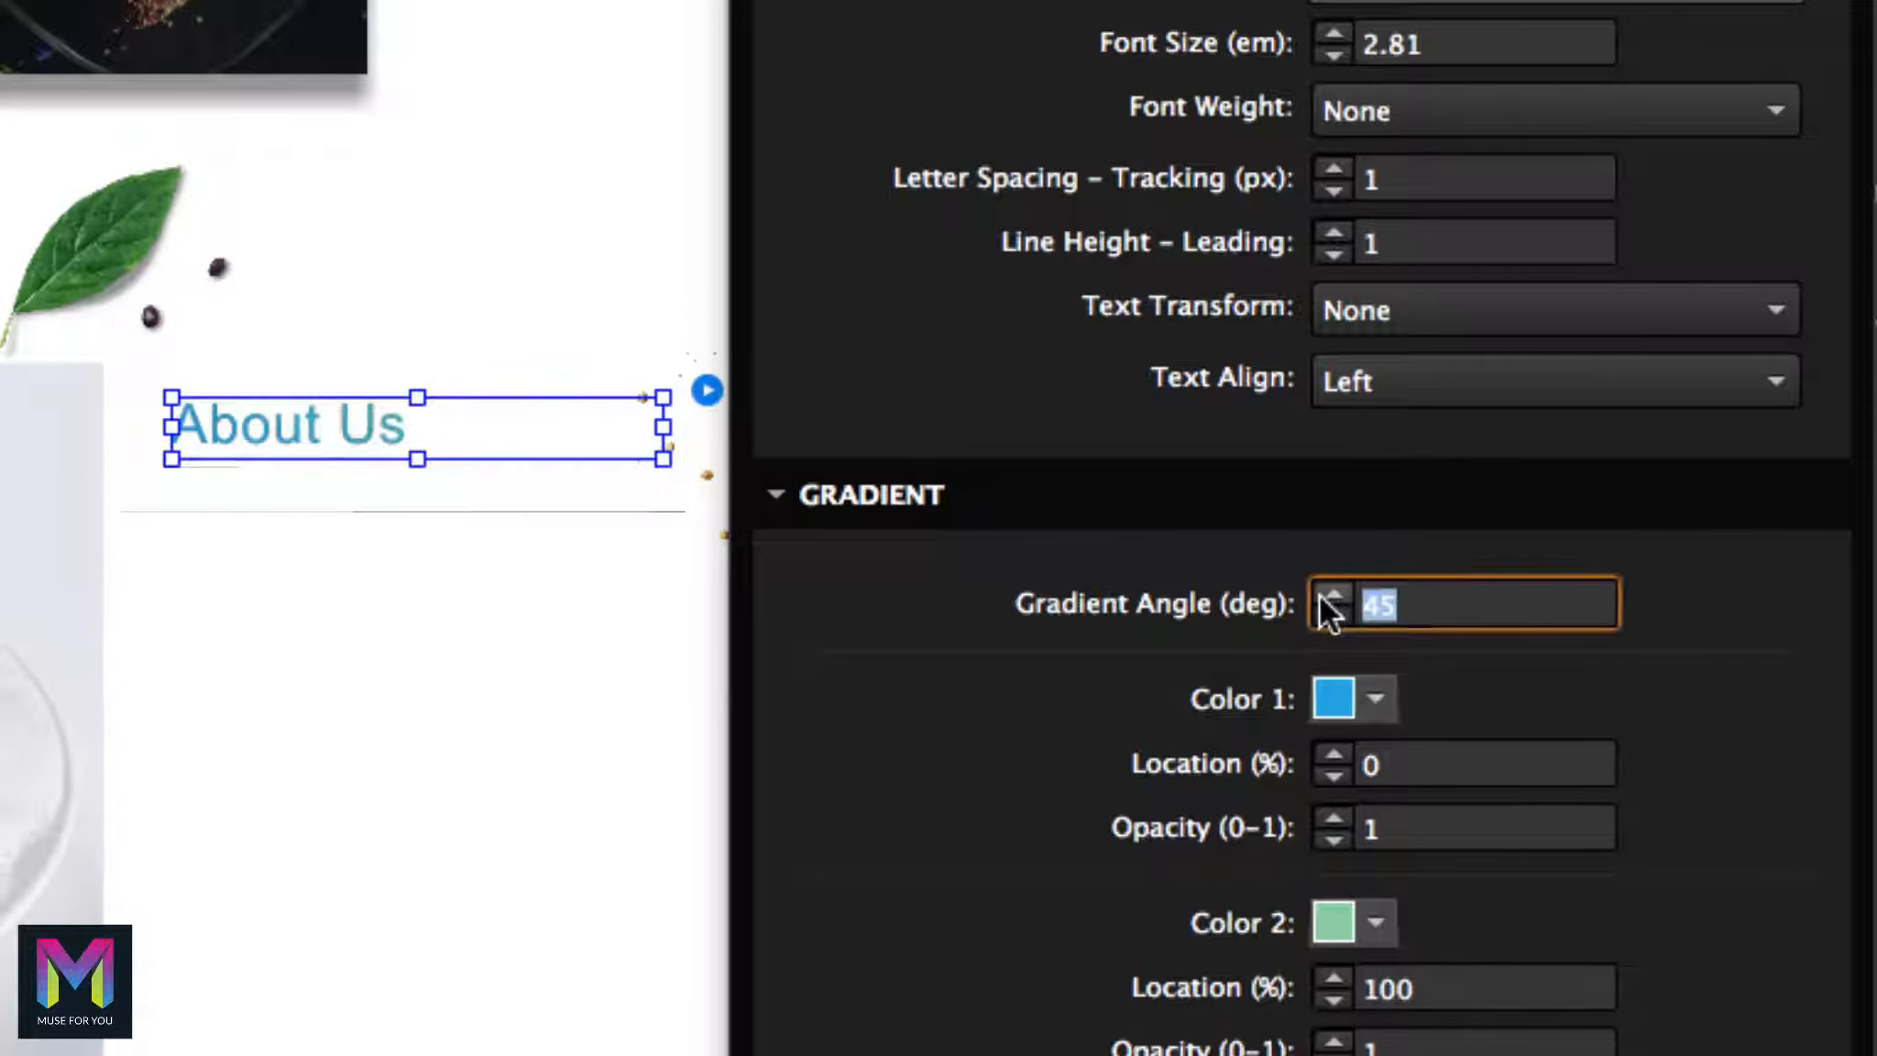
text(0)
key(Return)
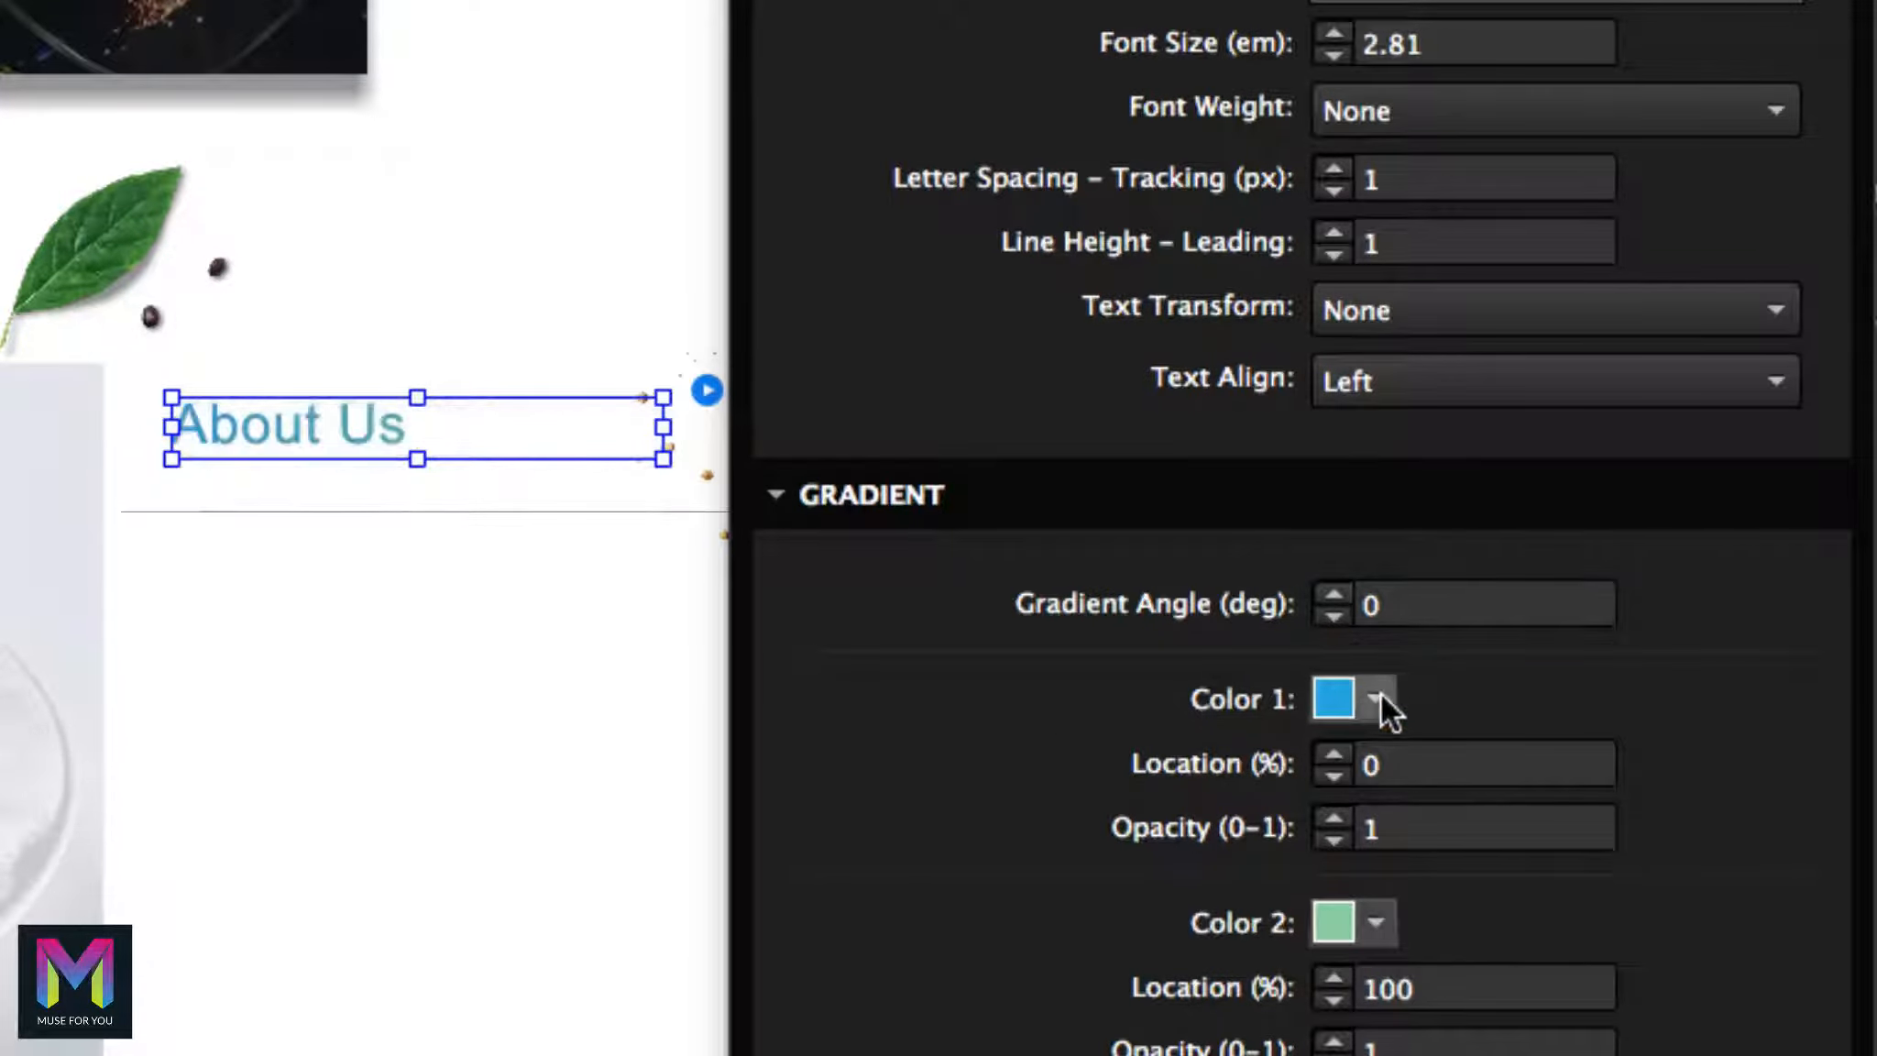
click(1375, 698)
click(1252, 1002)
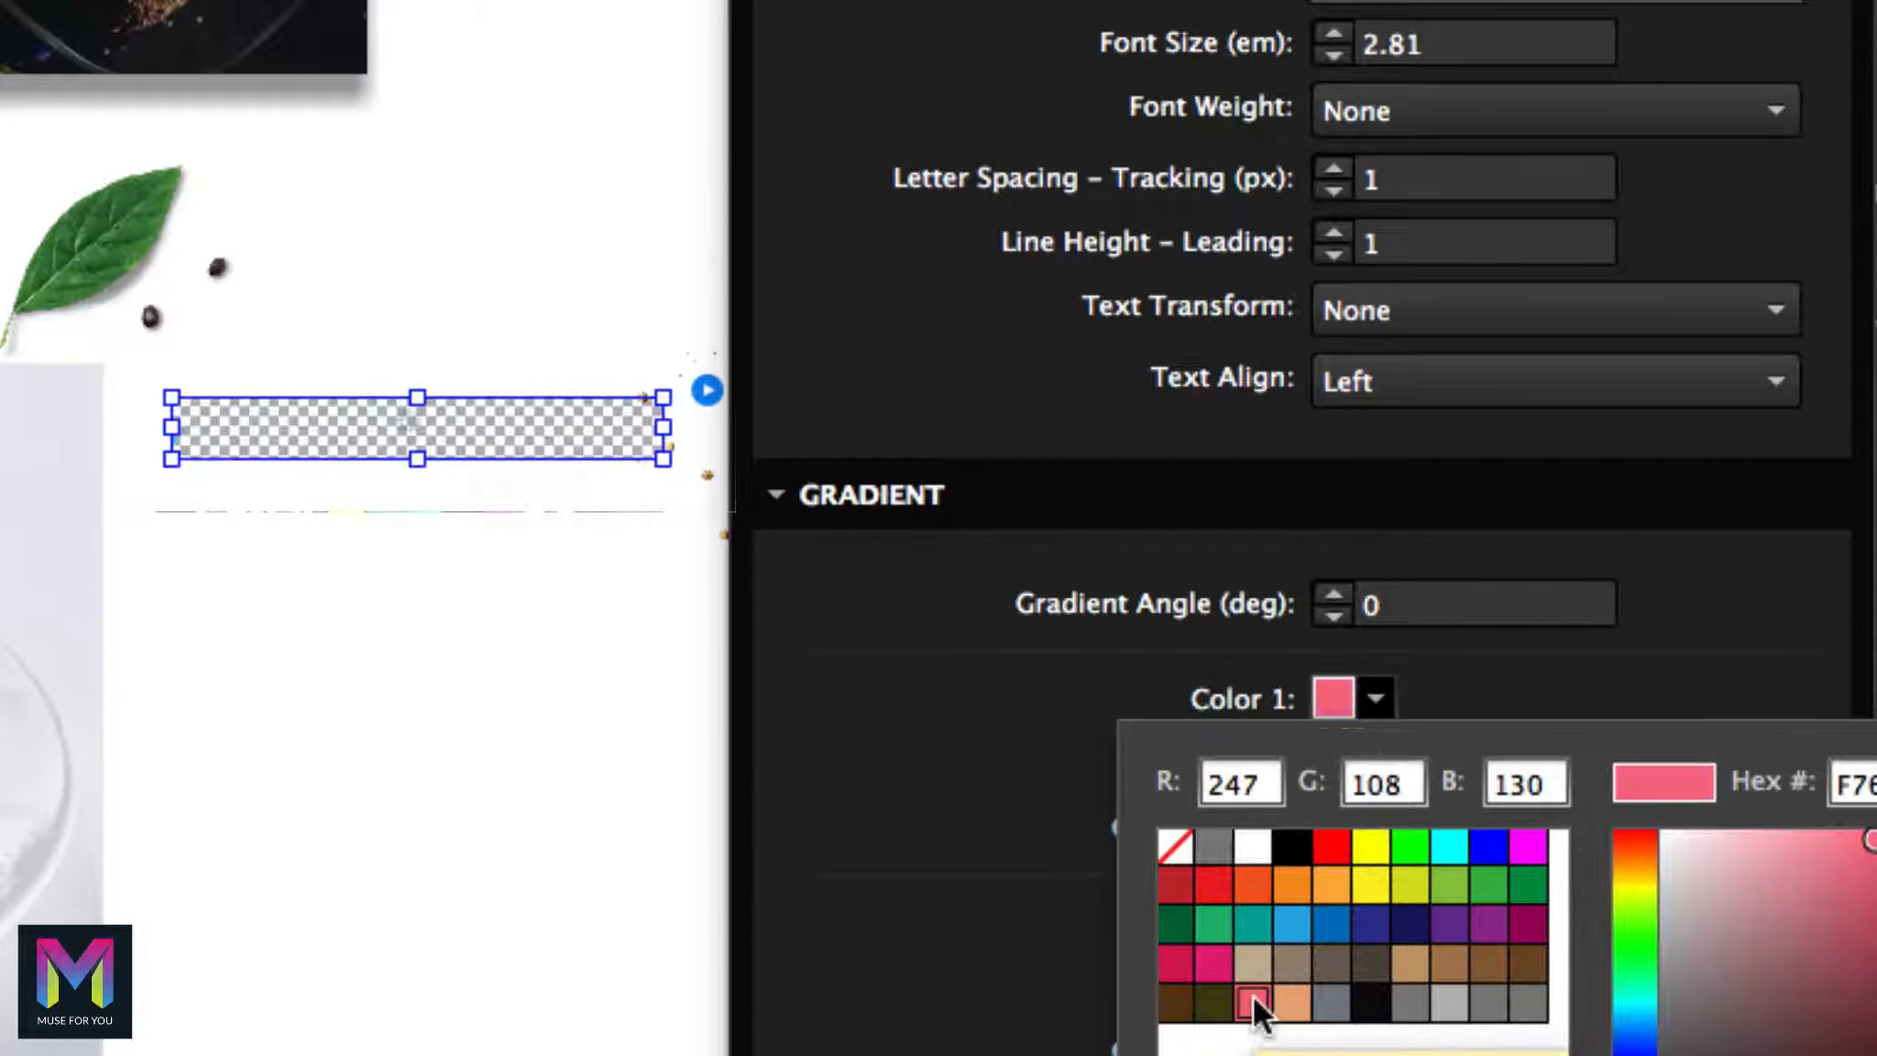
click(1041, 775)
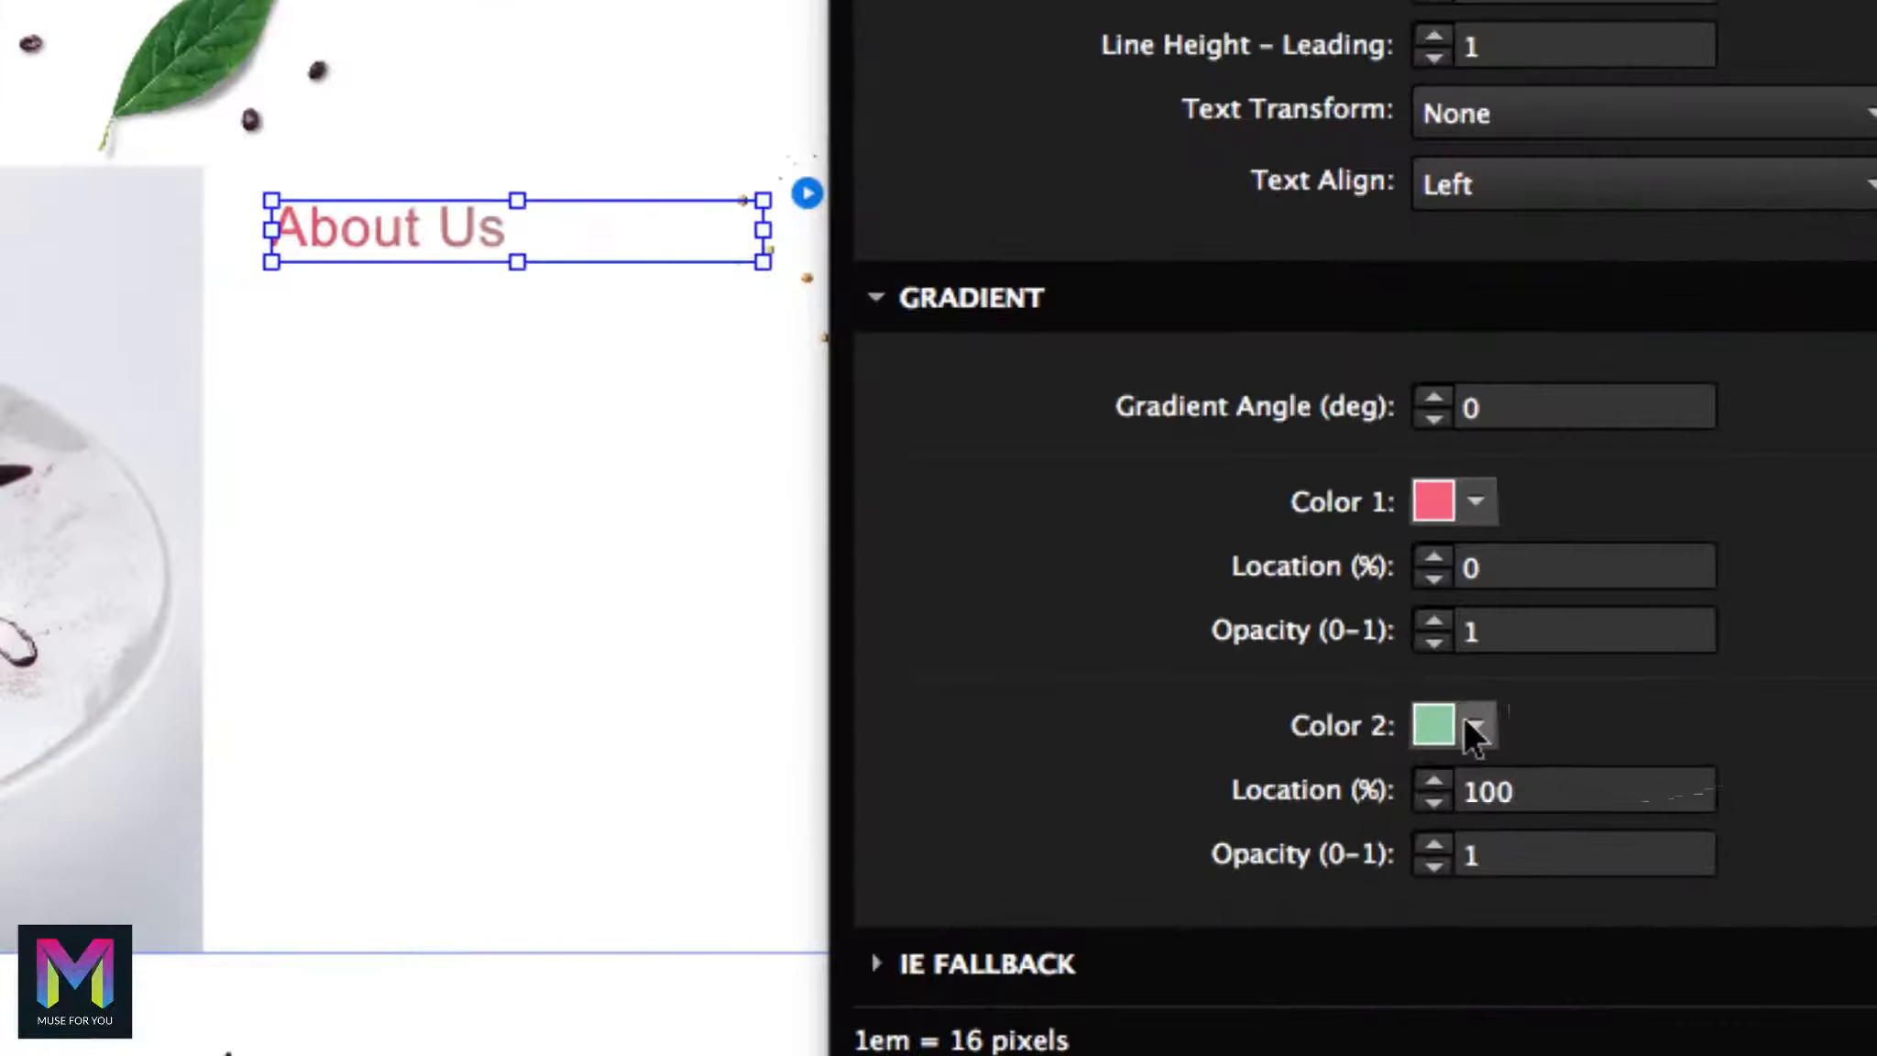
Set Color 2 of the text gradient to the orange swatch R=232 G=170 B=123
click(1501, 808)
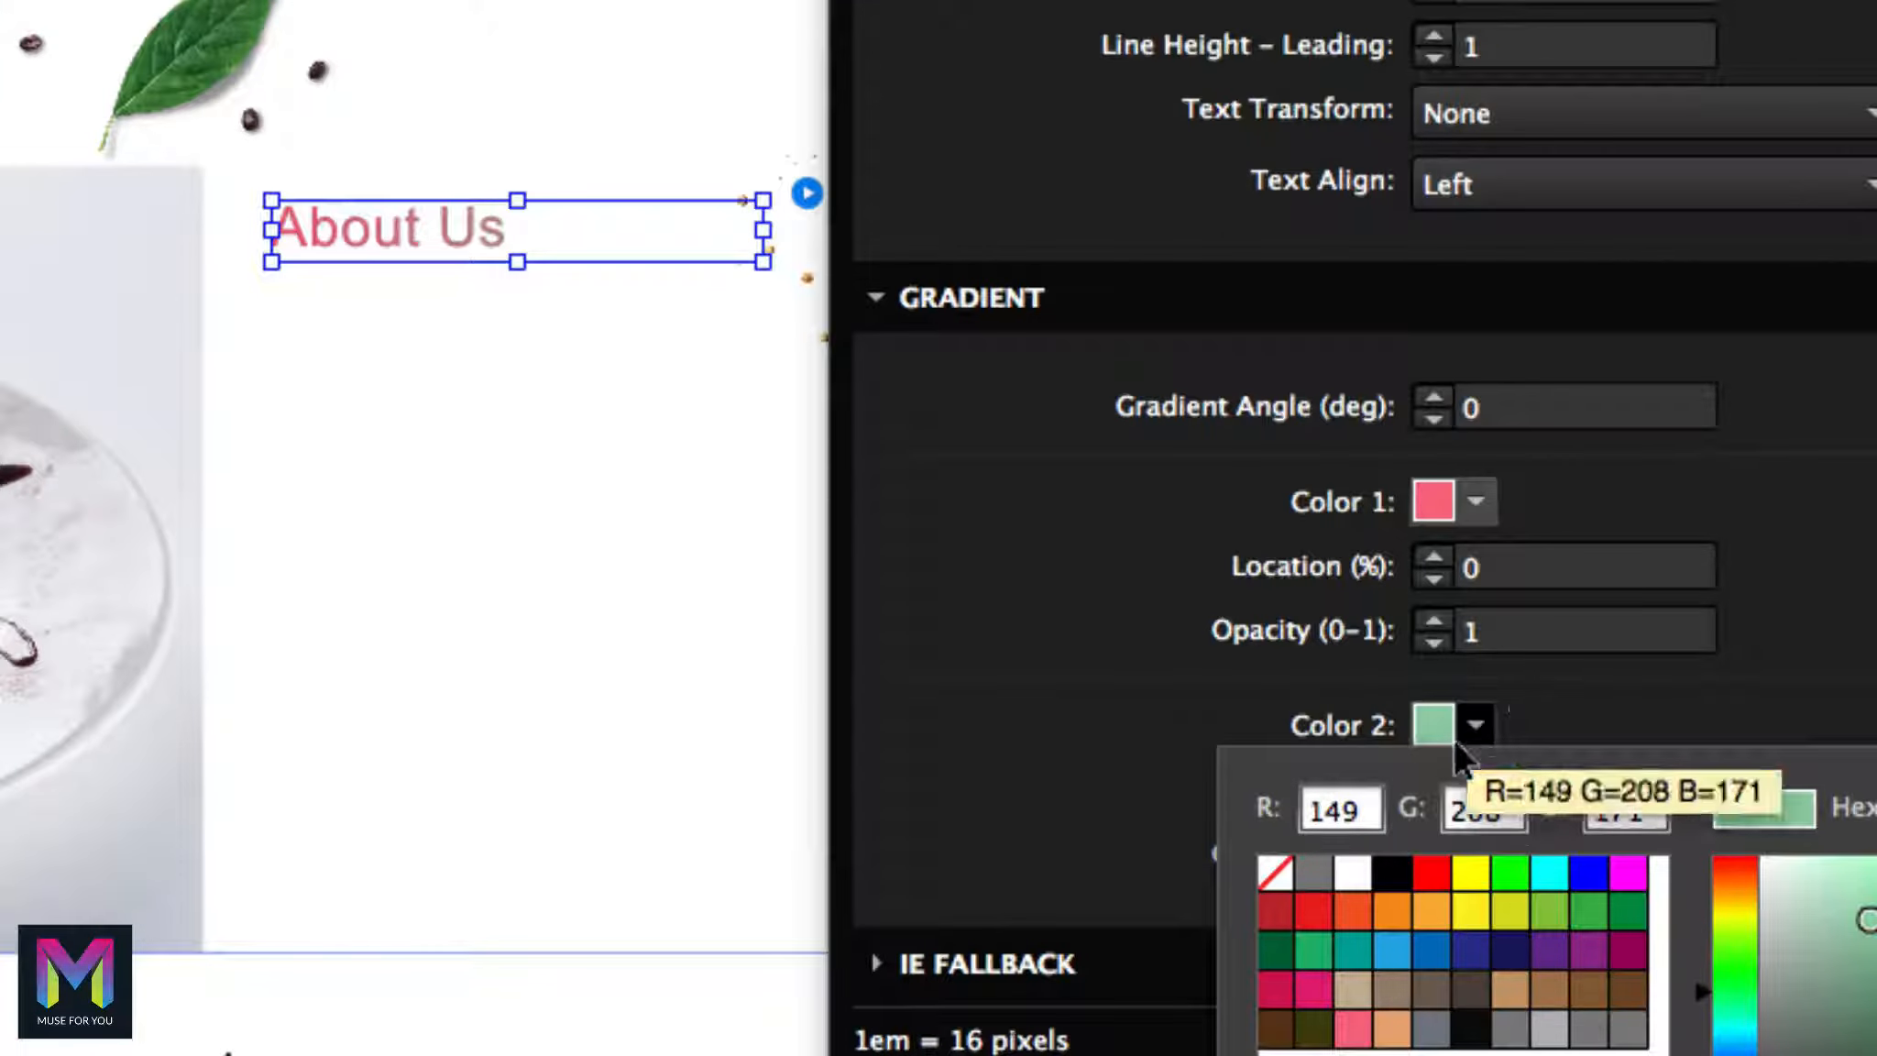
click(1390, 1028)
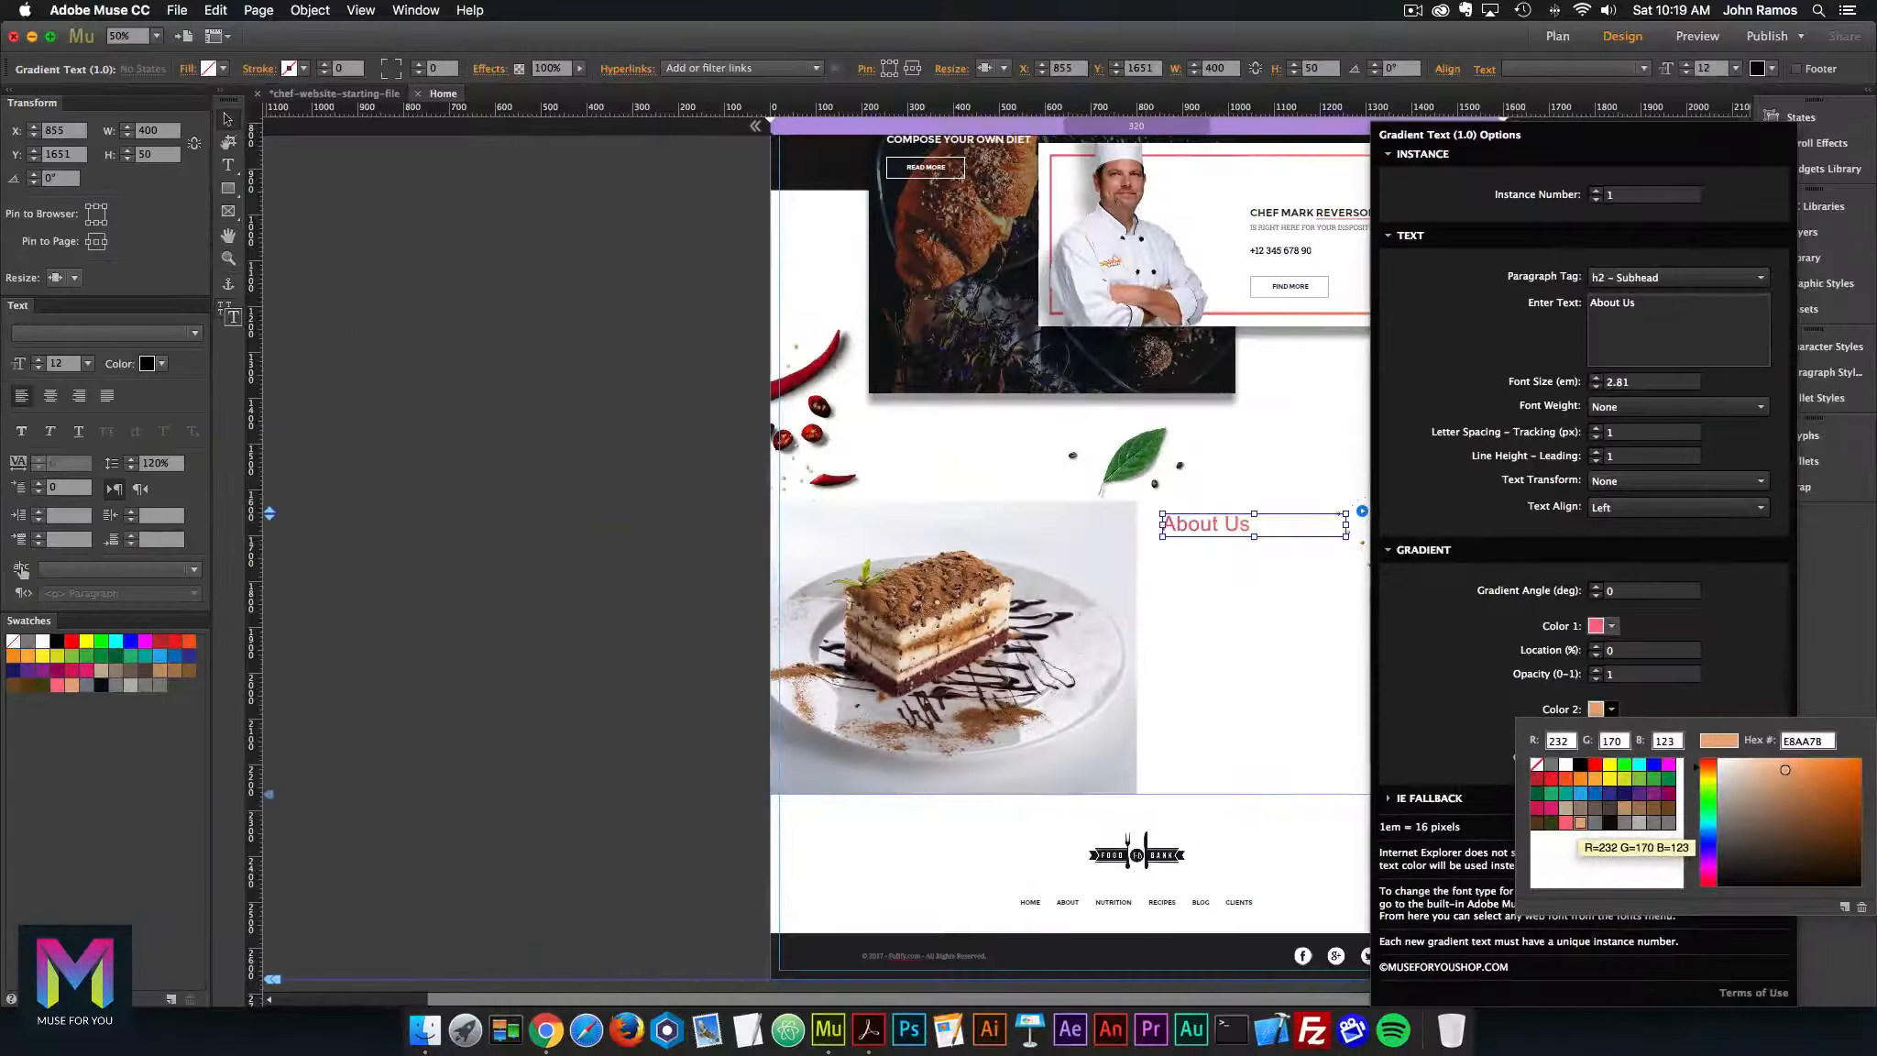
key(Escape)
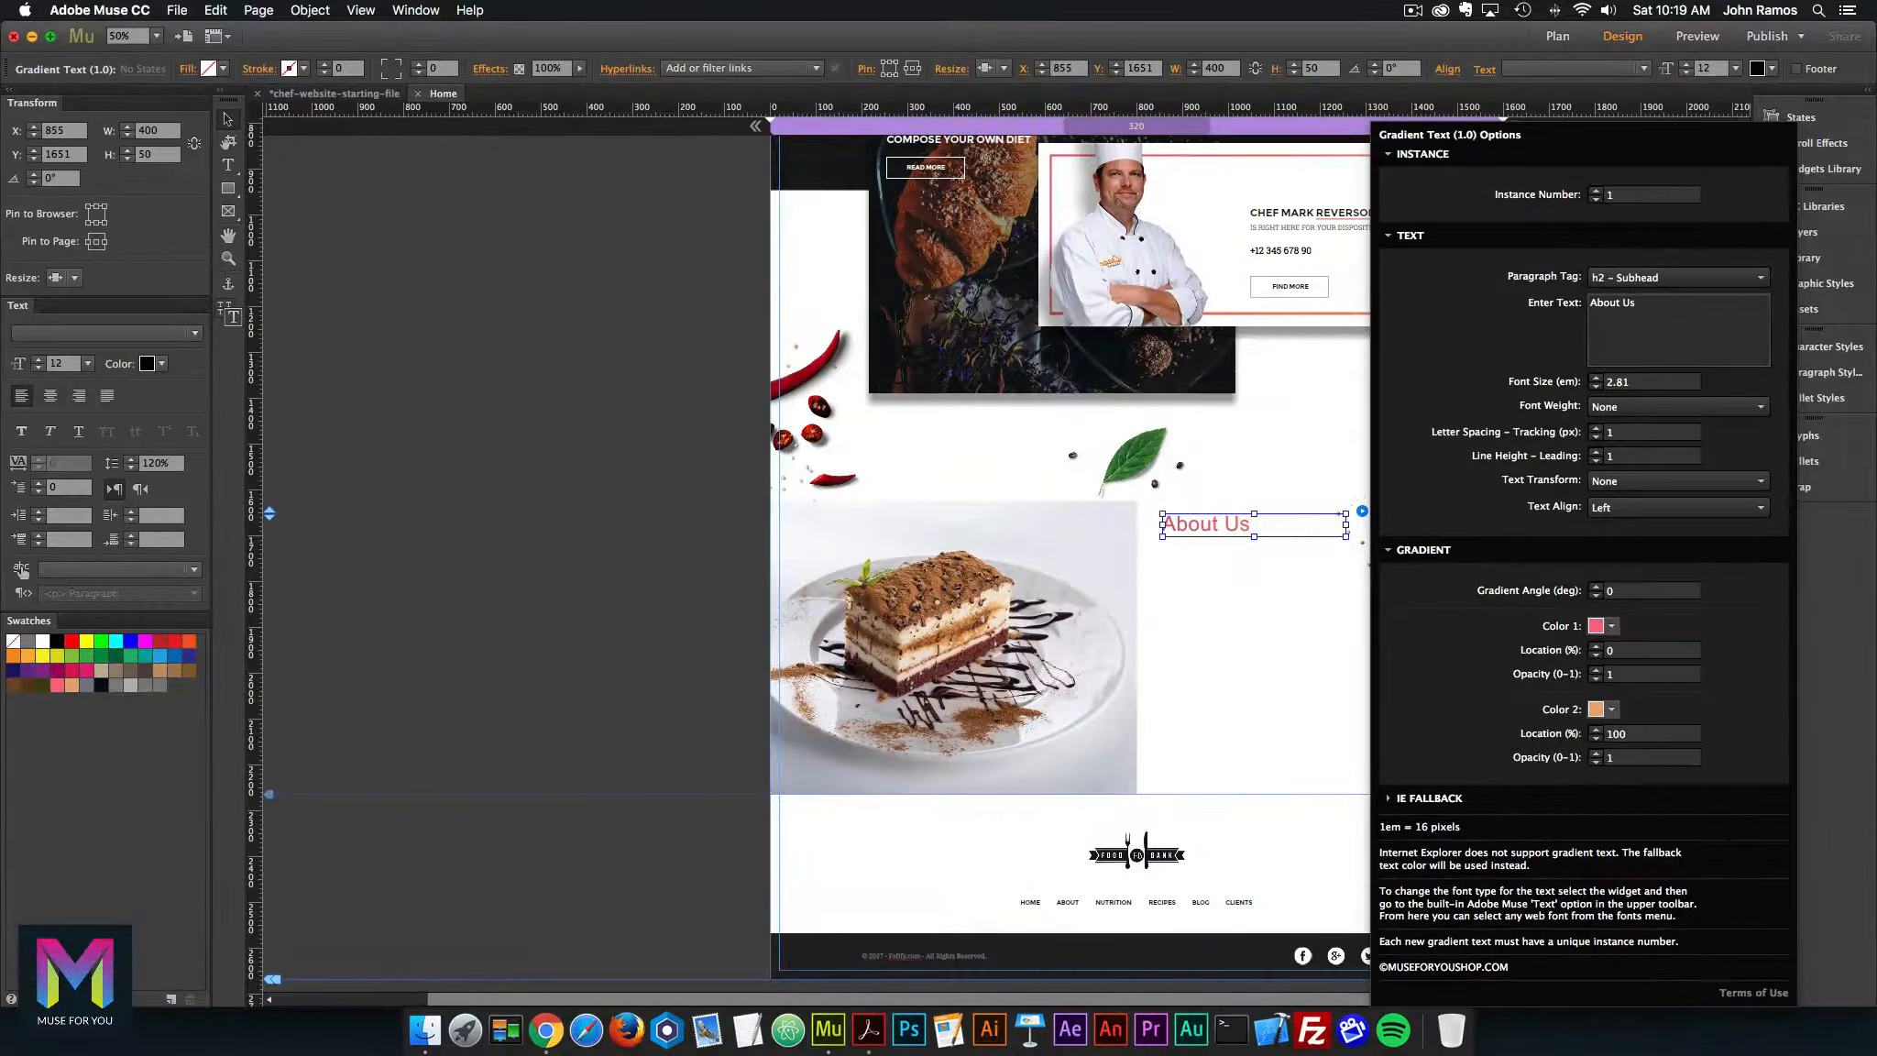
Set the Internet Explorer fallback text color to black (000000) and close the gradient text options
click(1428, 797)
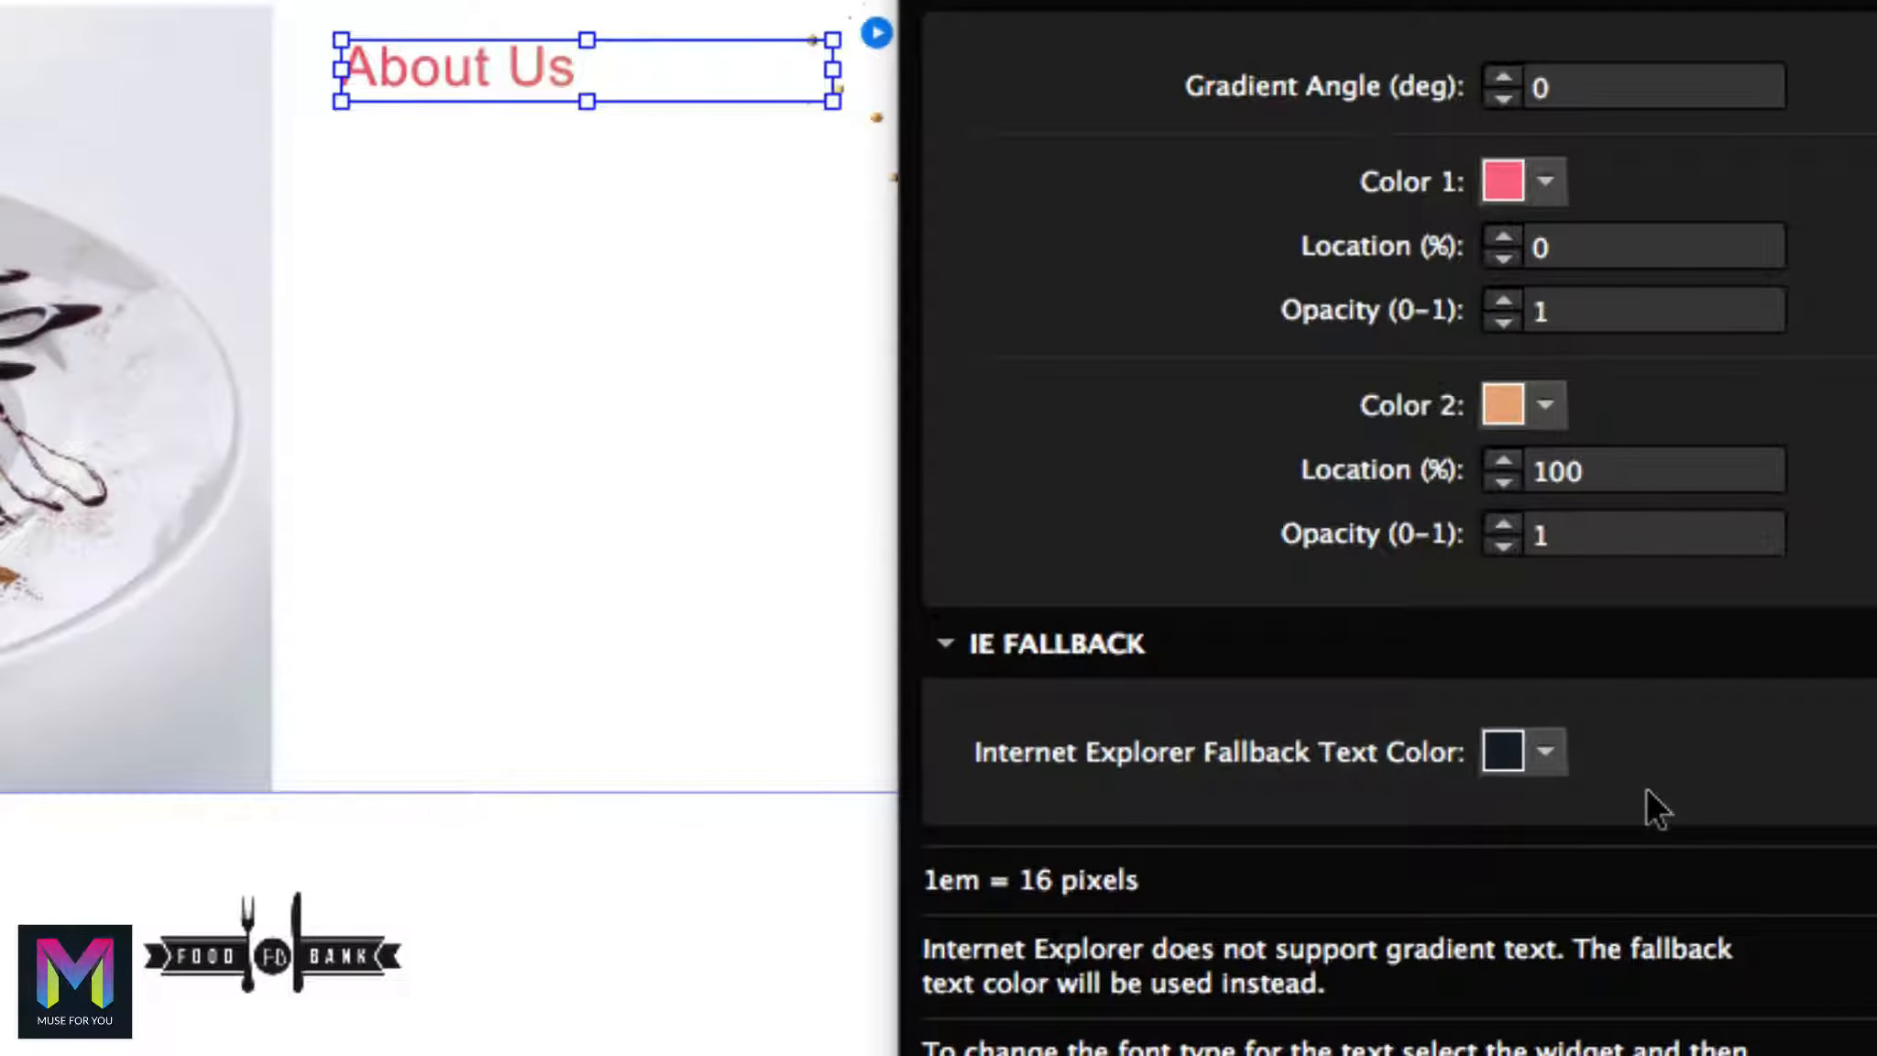
click(1547, 753)
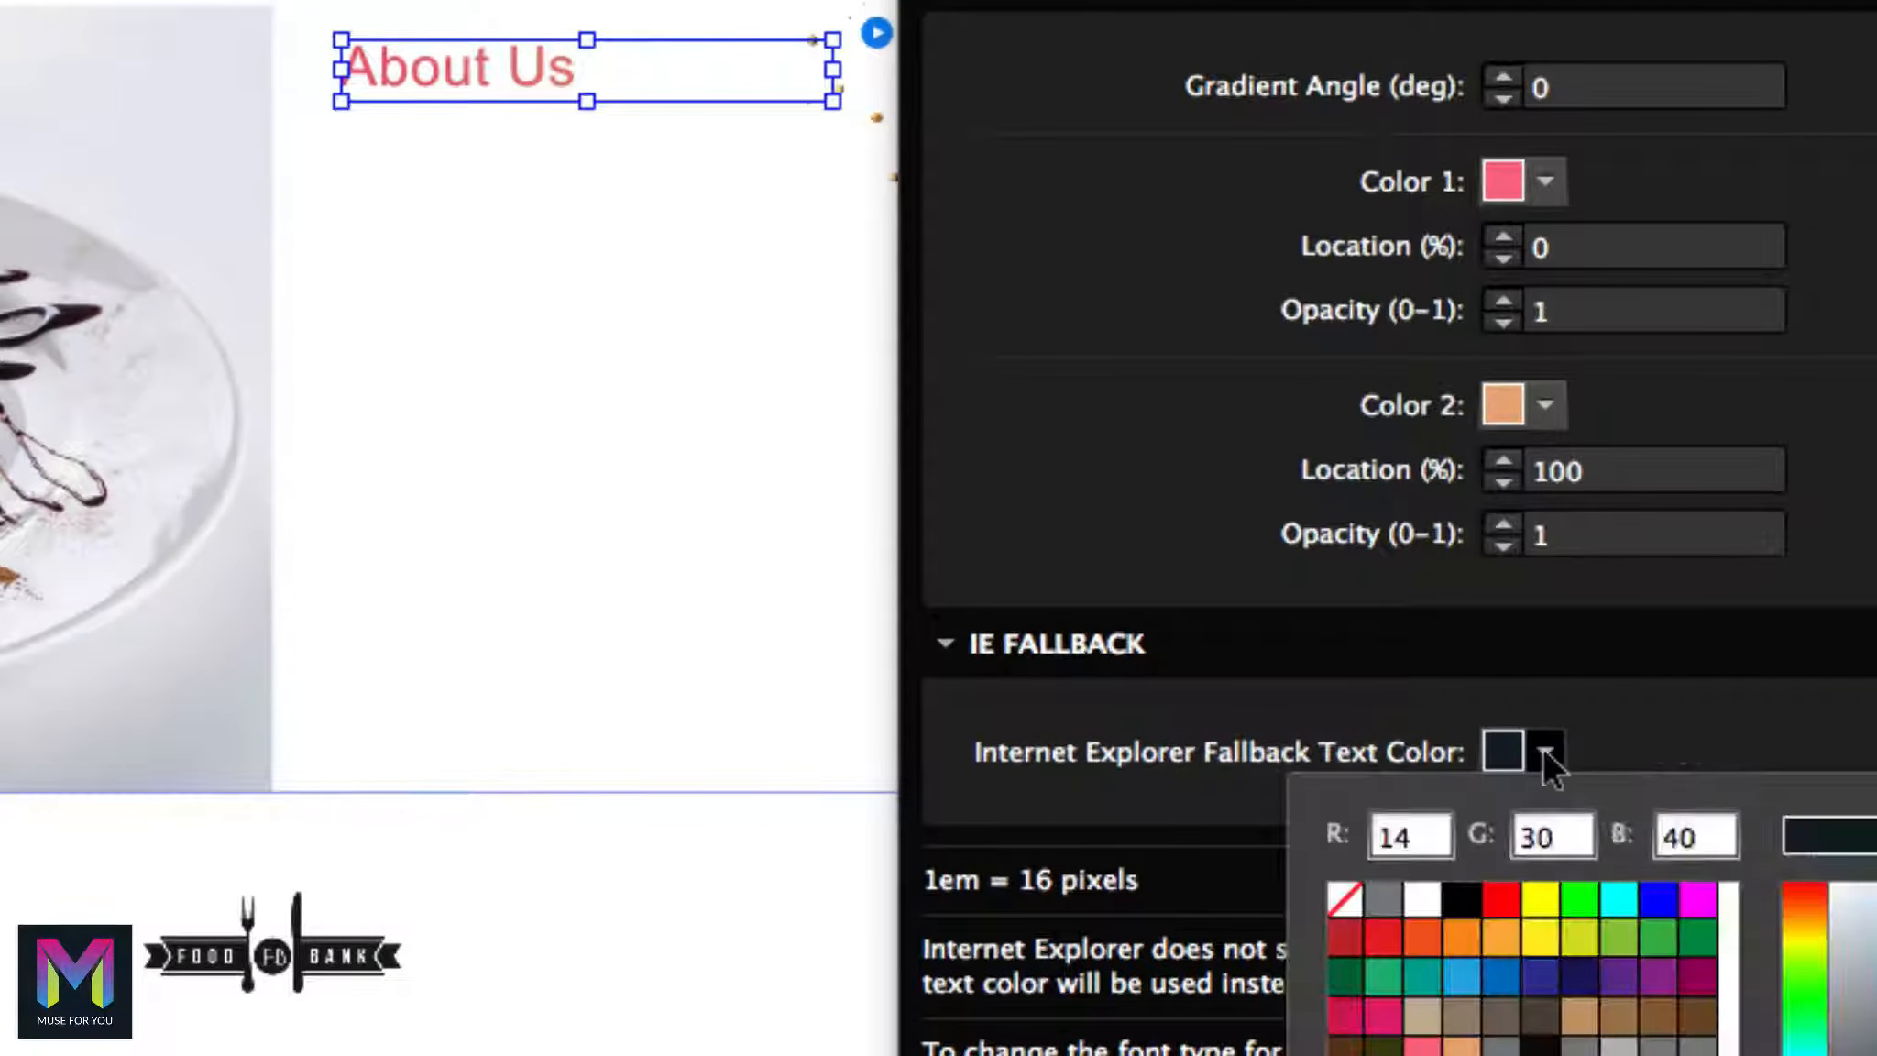
click(1454, 891)
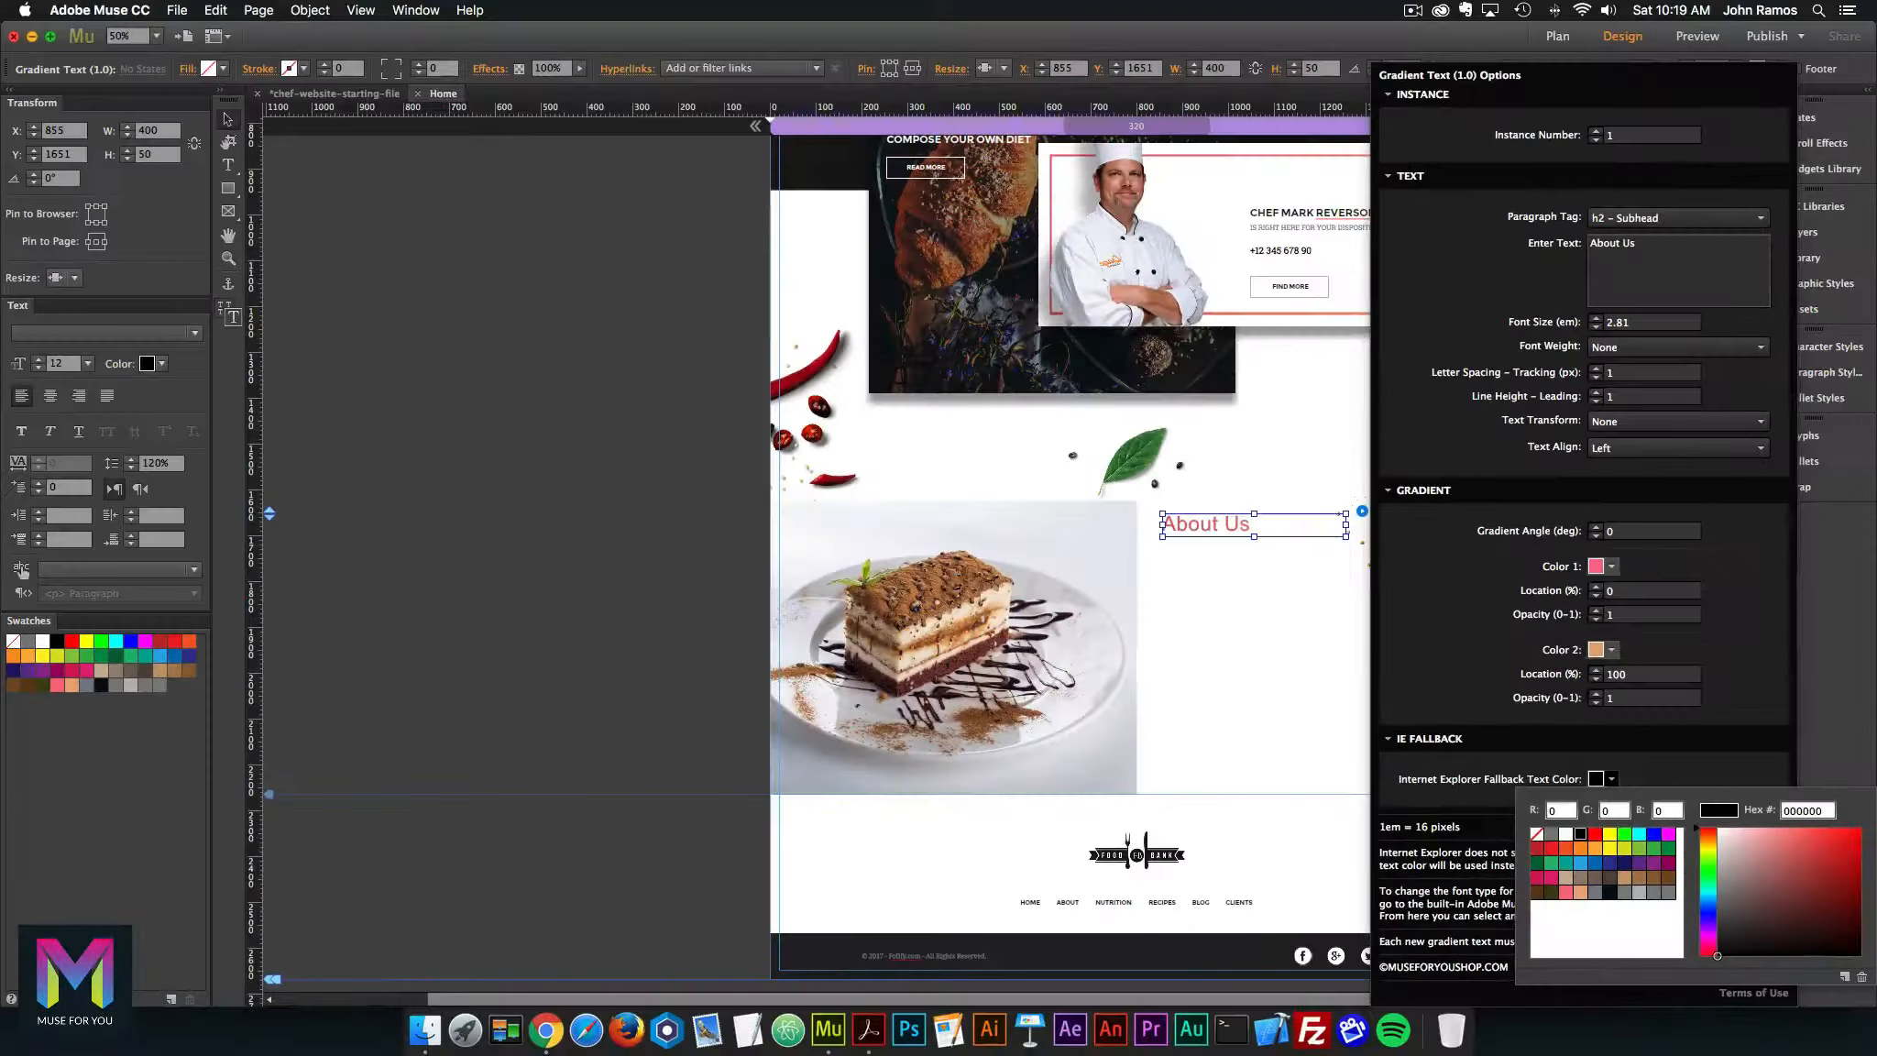
click(1252, 623)
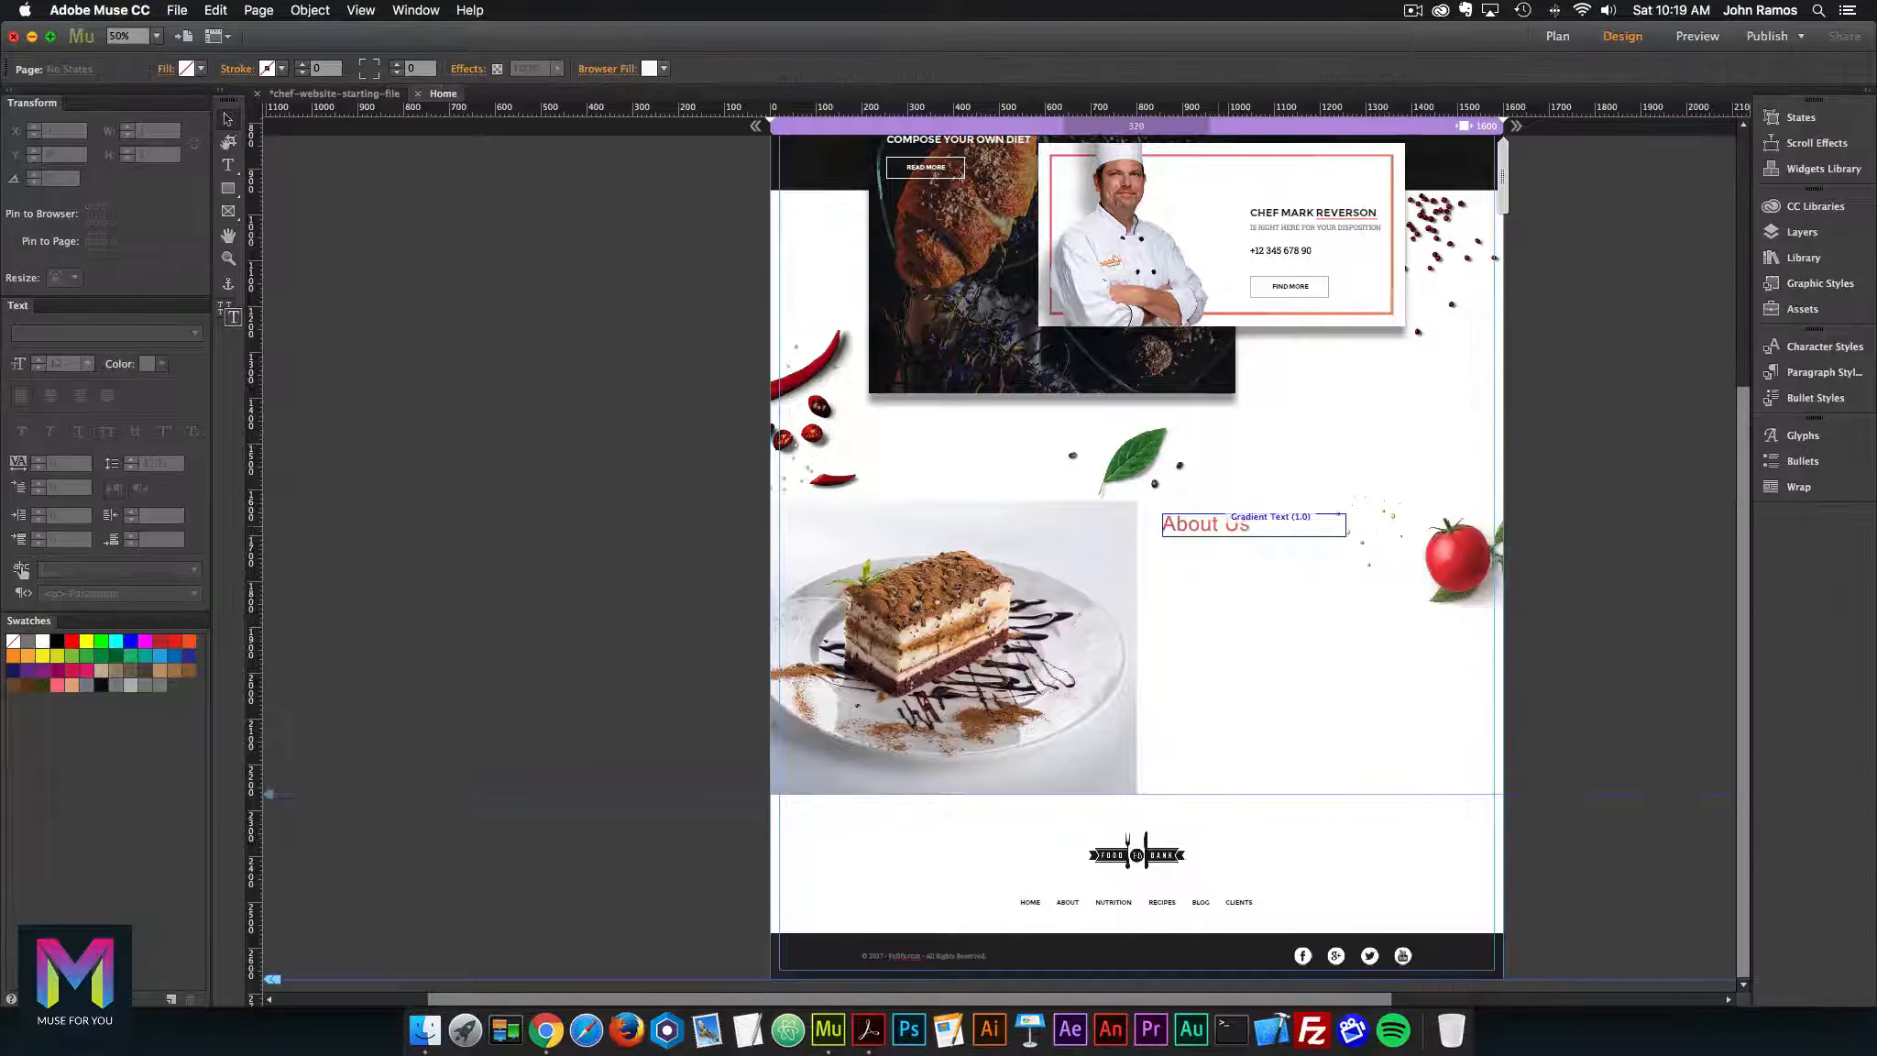
Change the font of the "About Us" gradient text widget to Roboto Light
click(1252, 524)
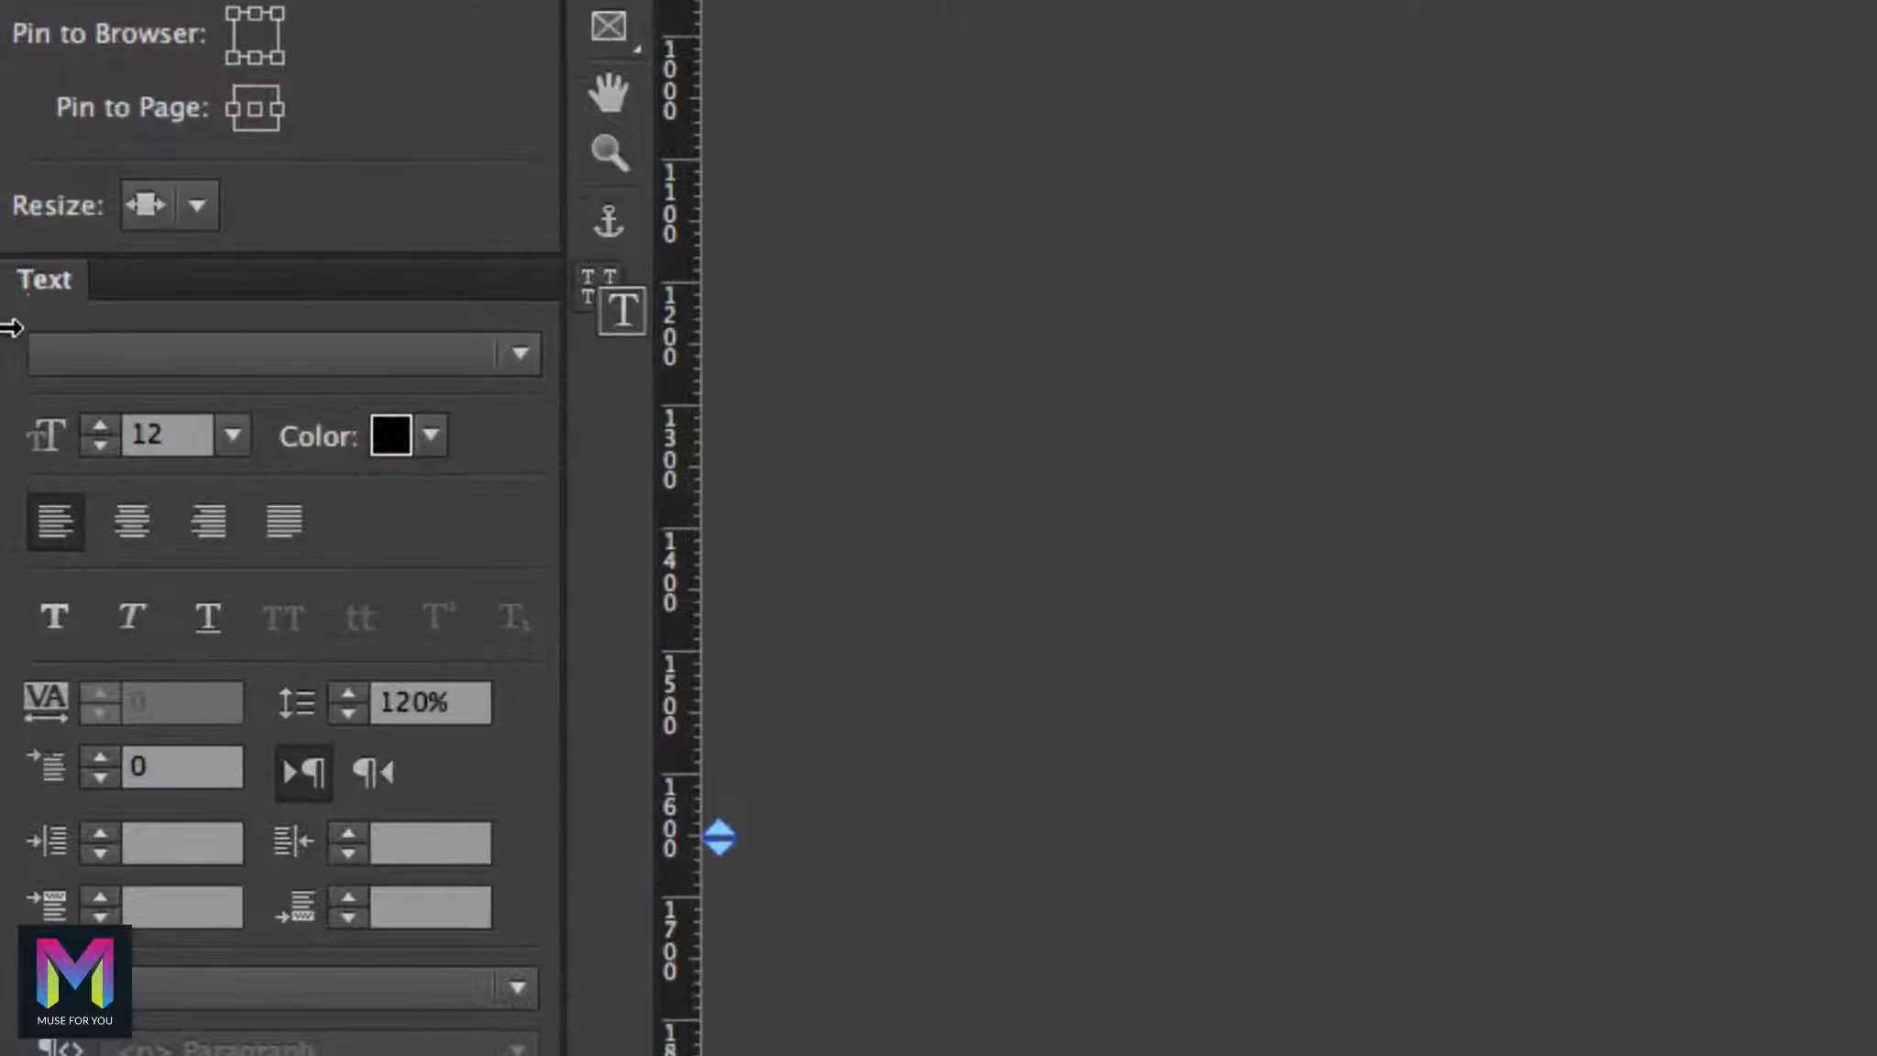
click(130, 355)
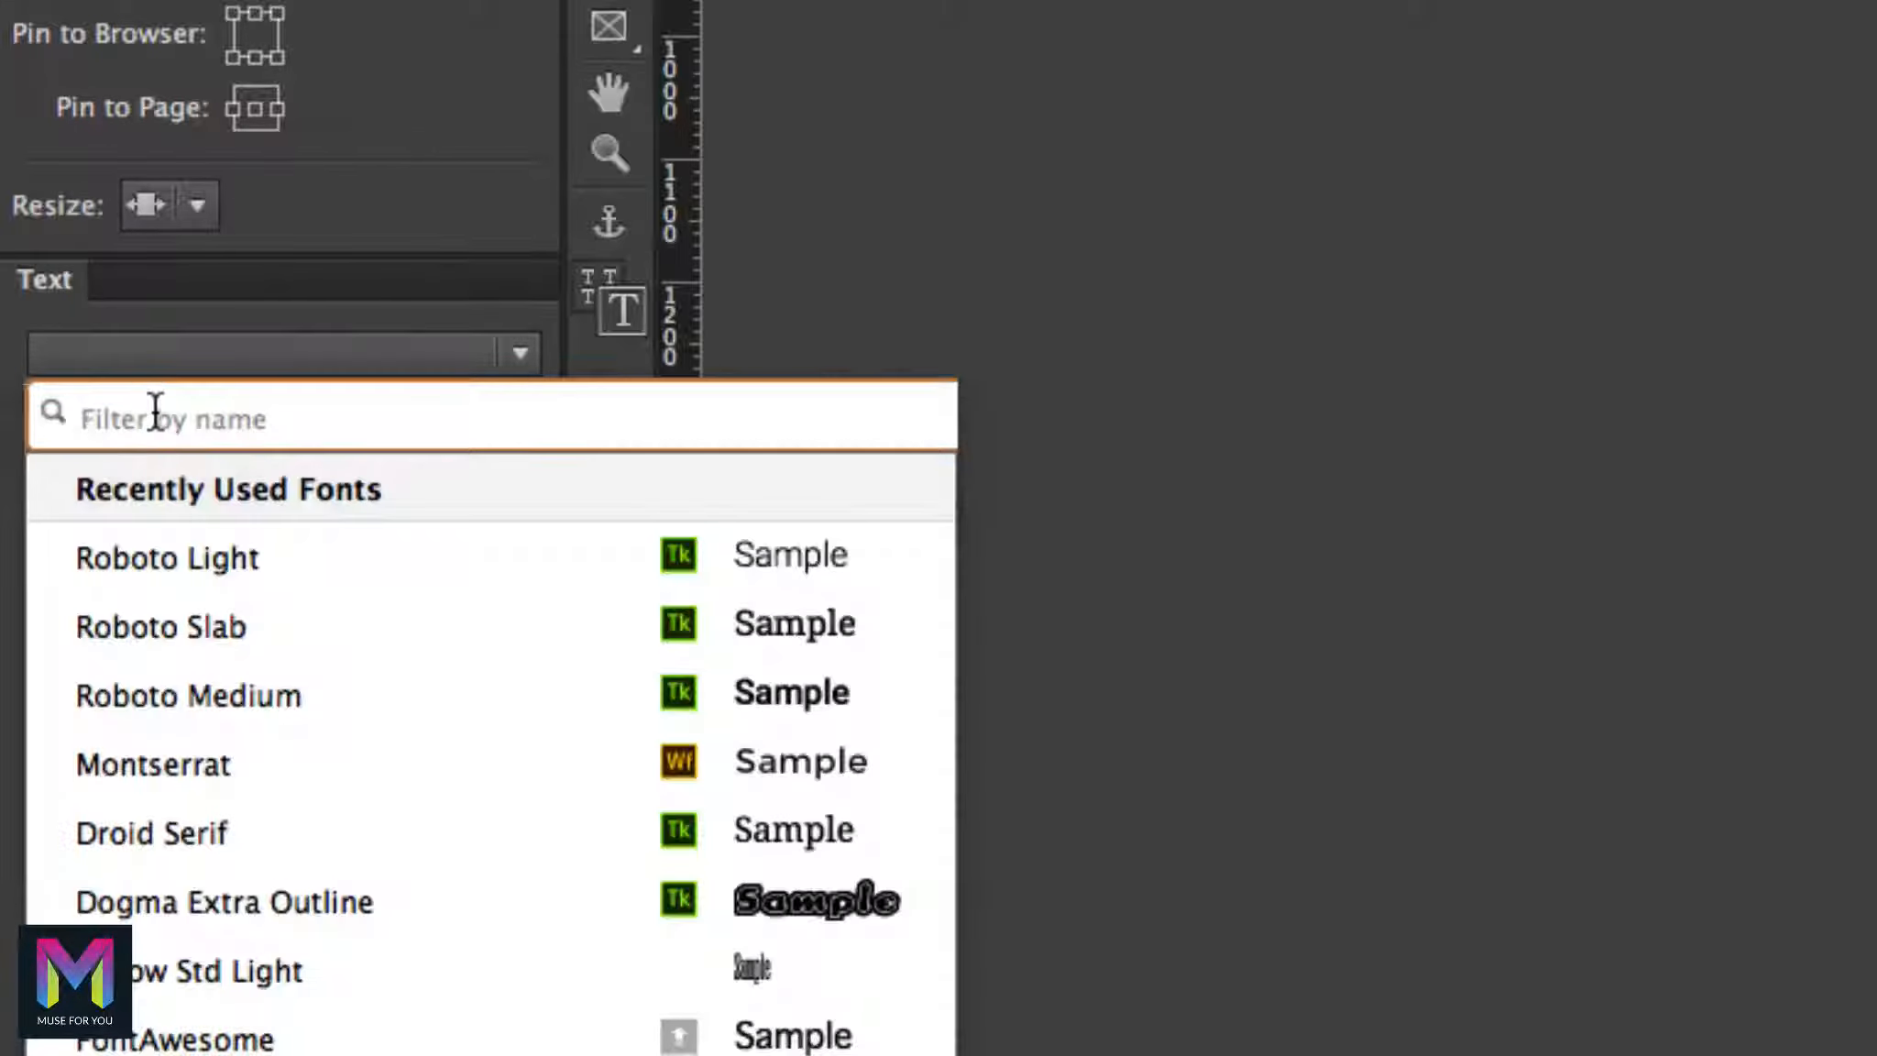
text(roboto light)
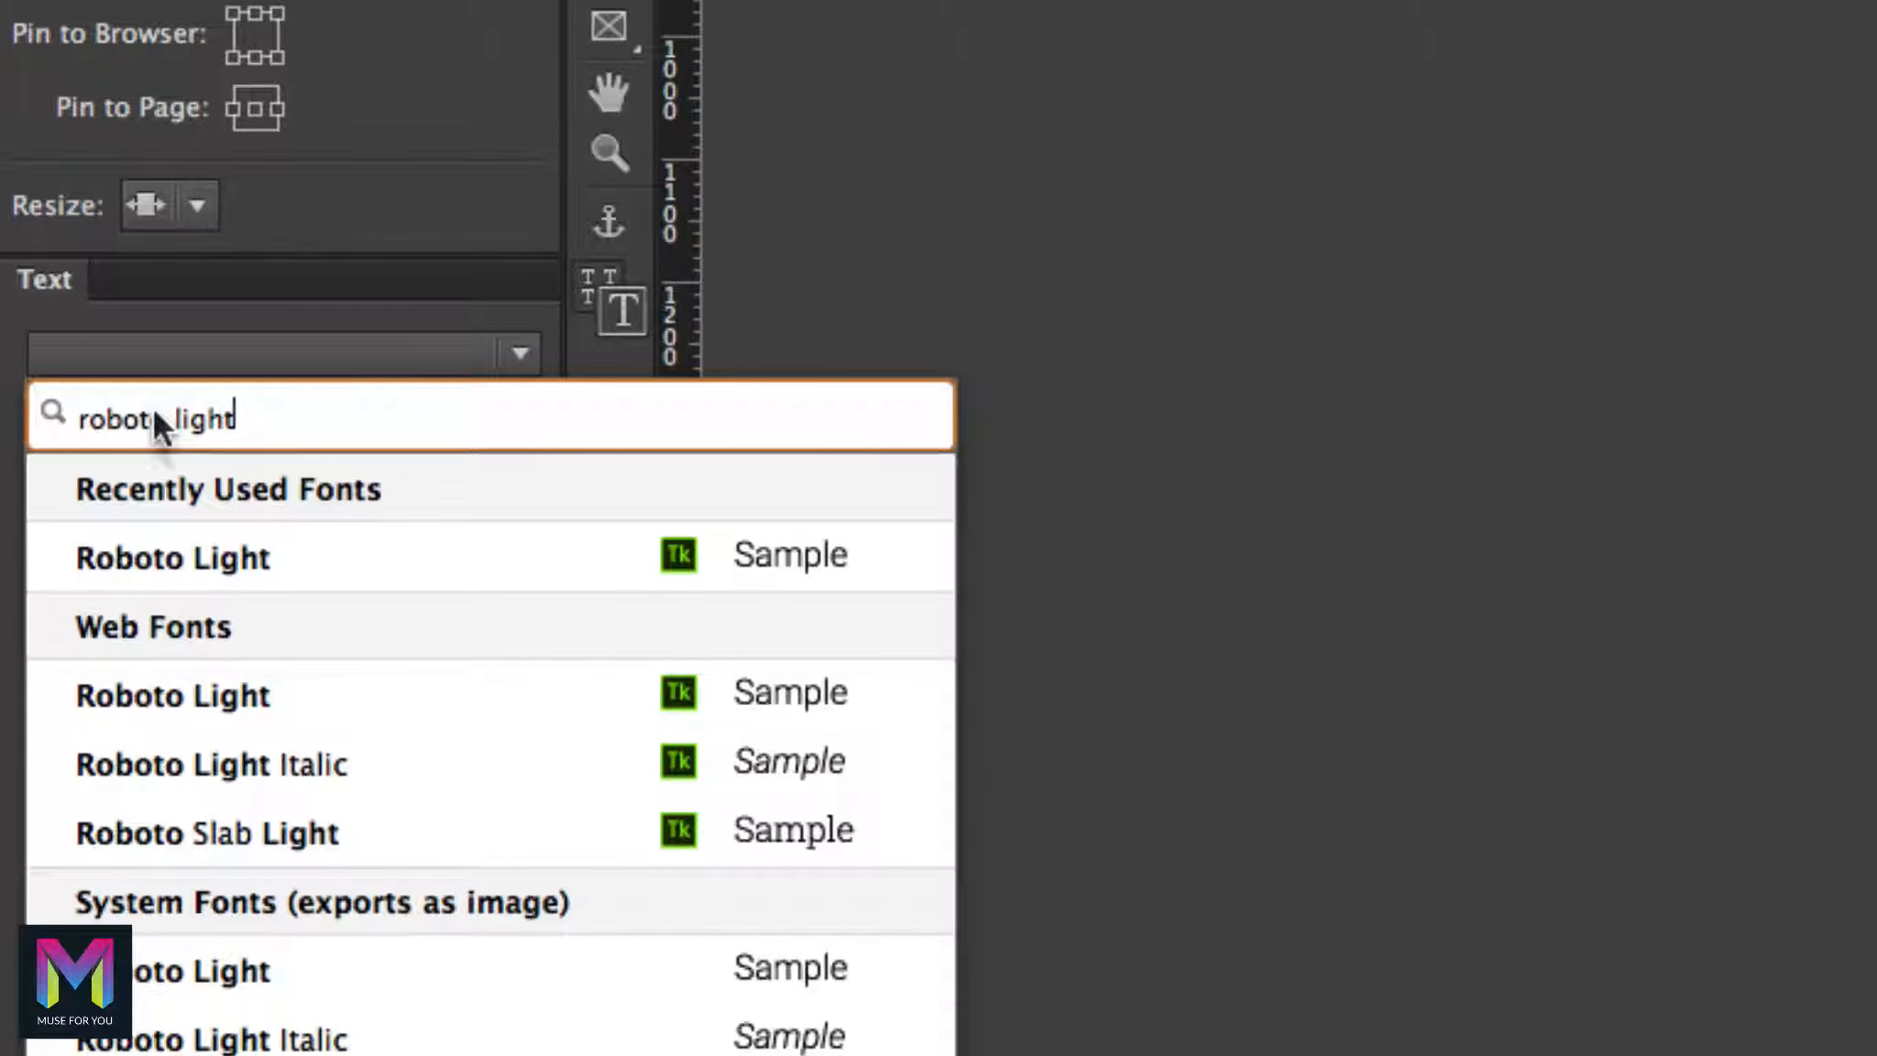
click(142, 555)
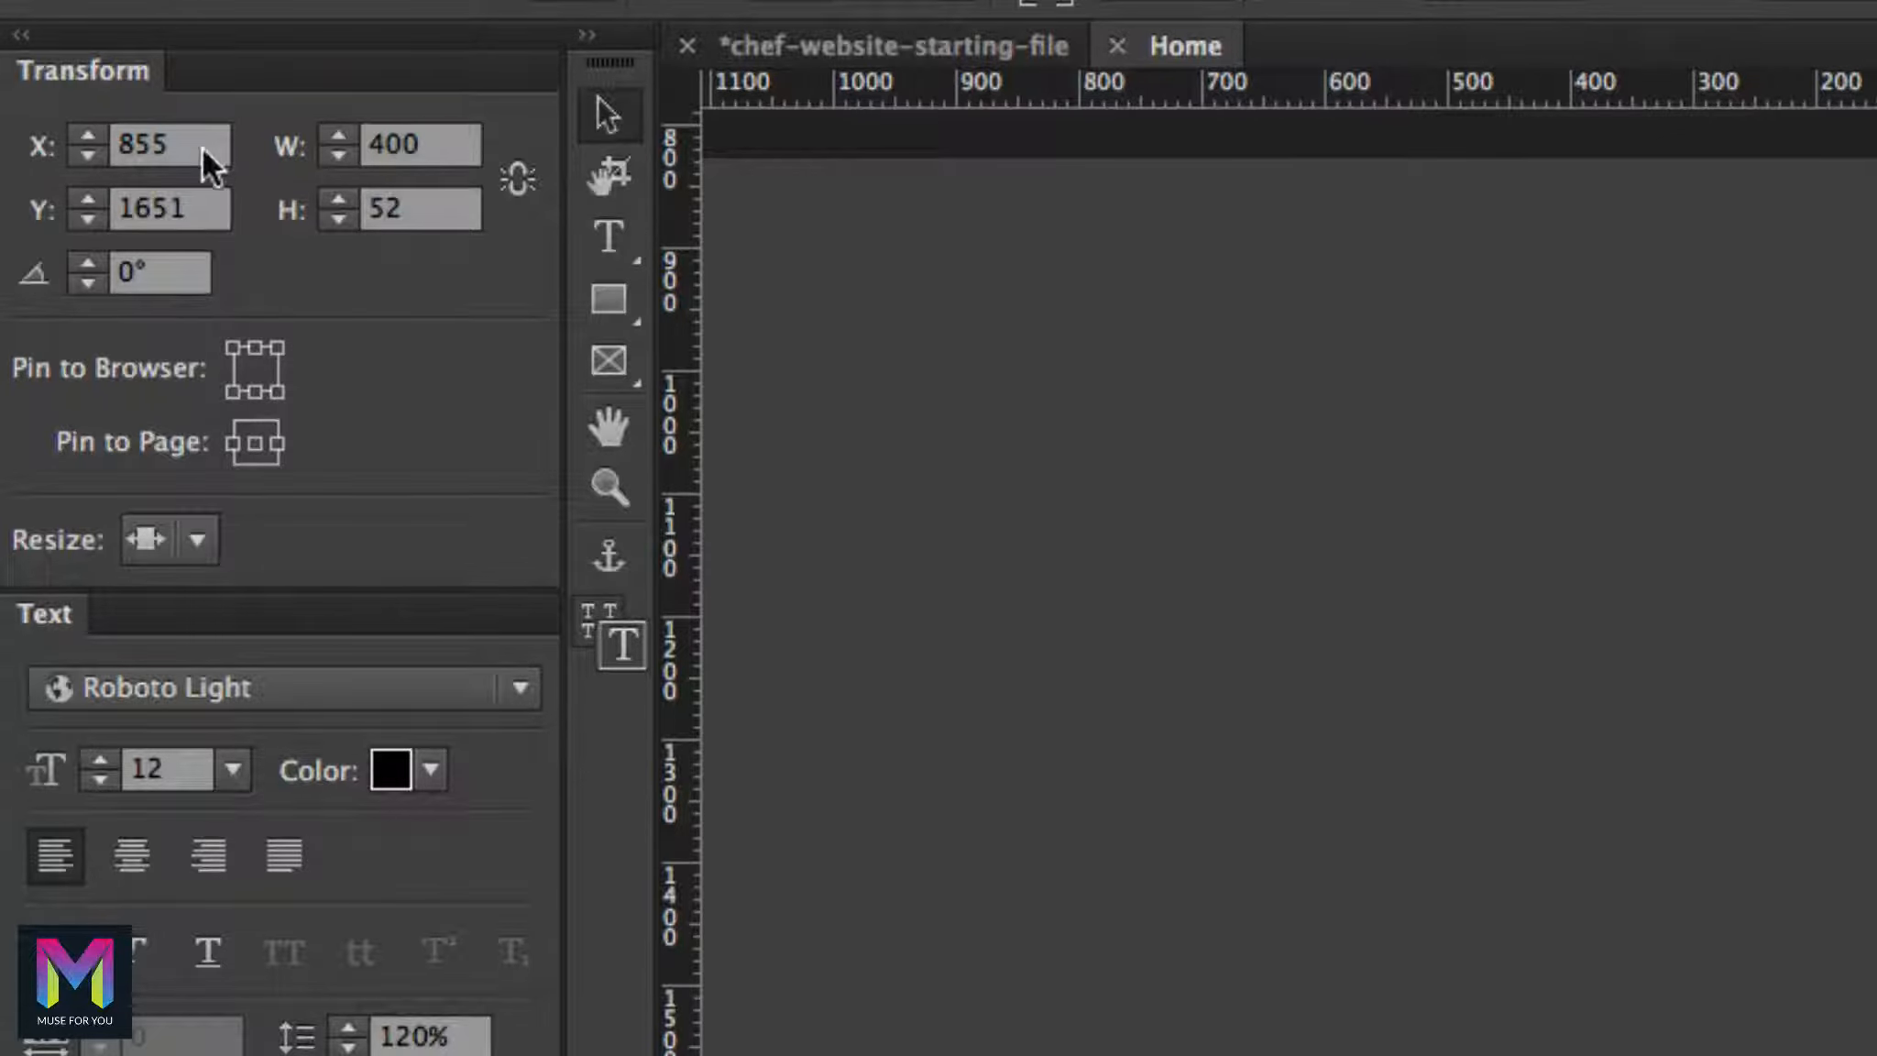
Set the "About Us" widget's Y position to 1696 and its width to 200
click(188, 202)
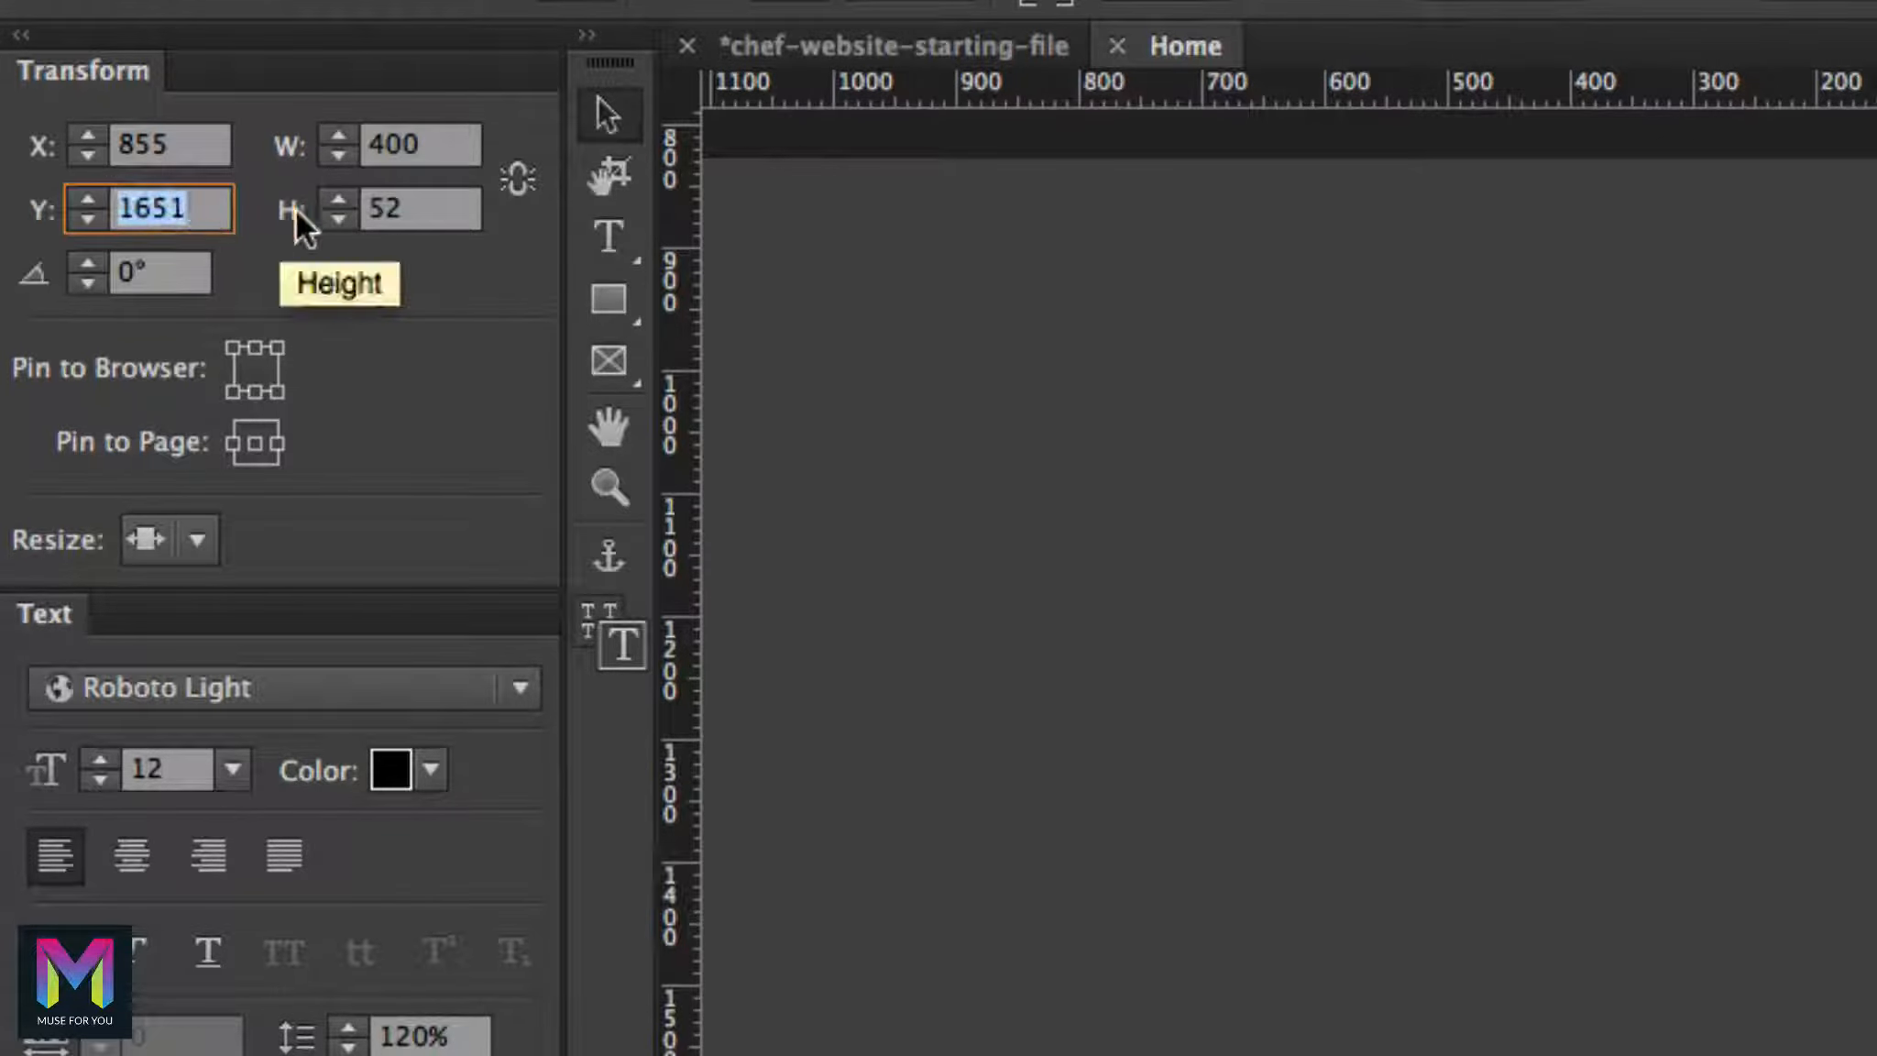
text(1696)
key(Return)
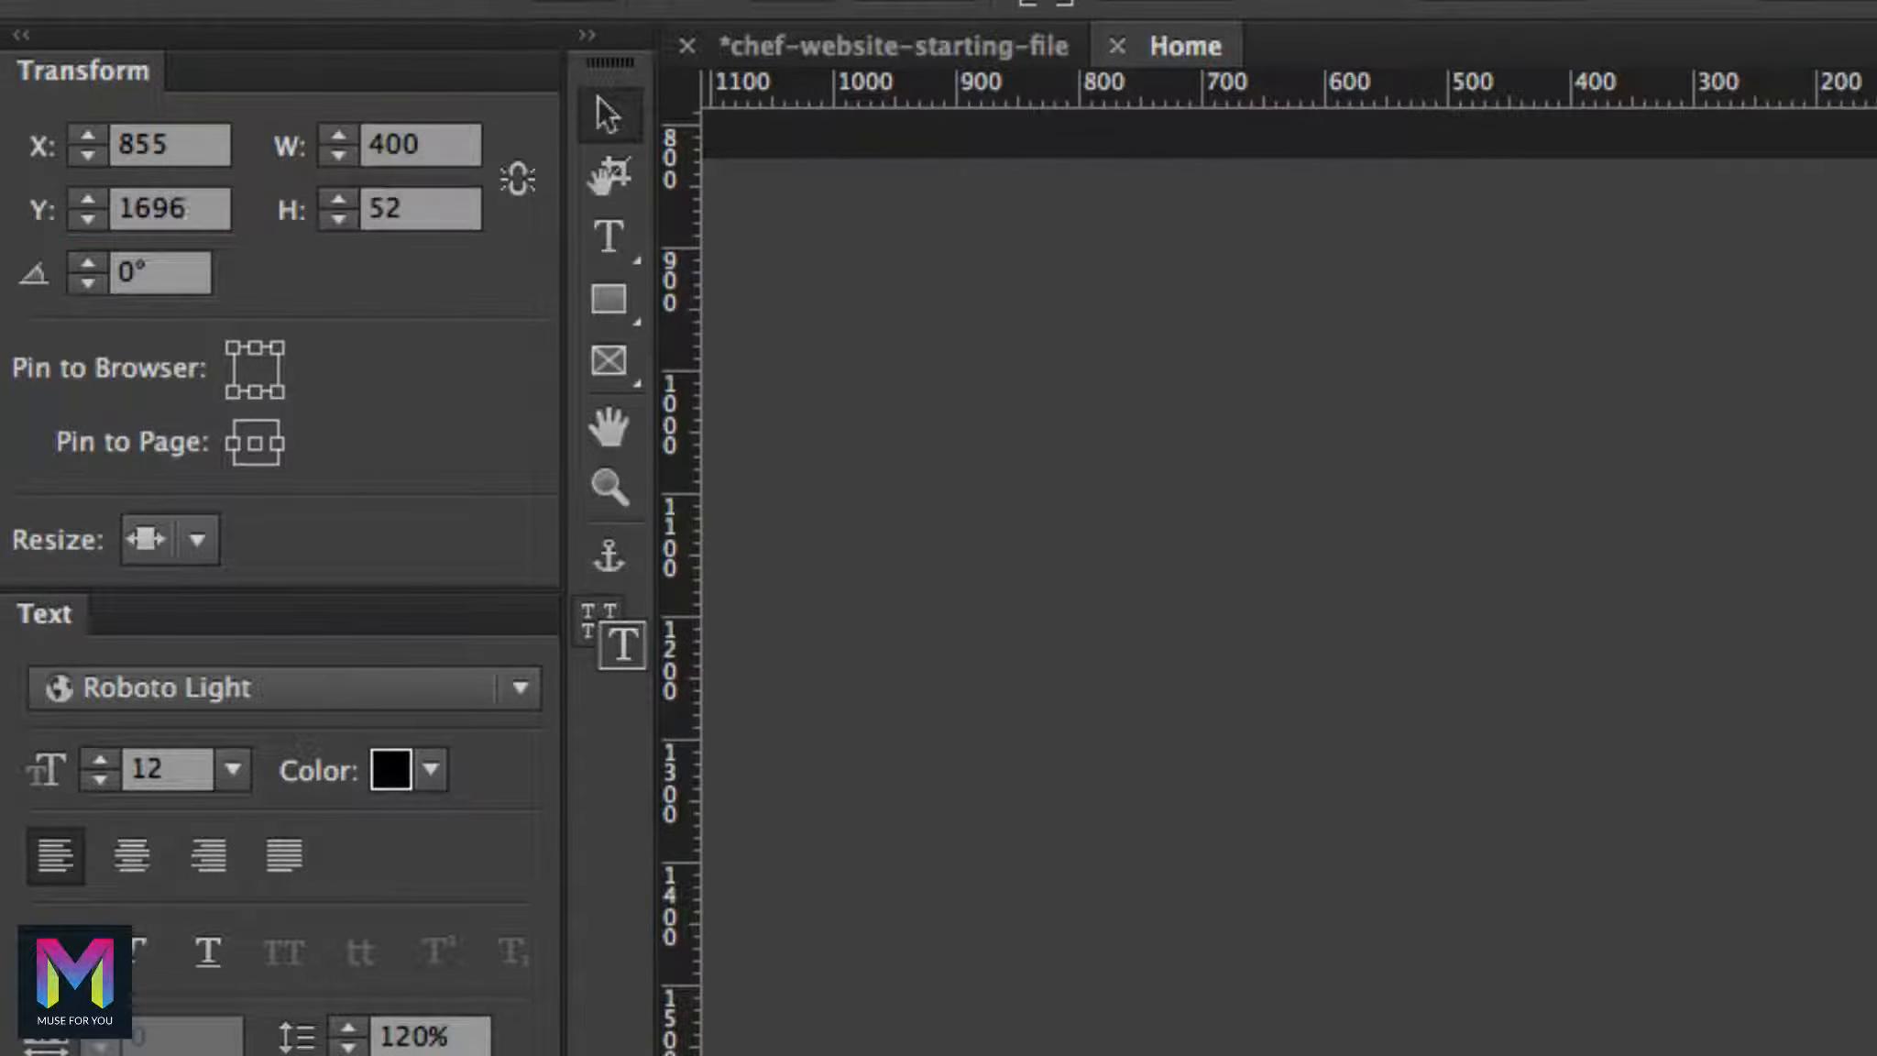
click(467, 144)
text(200)
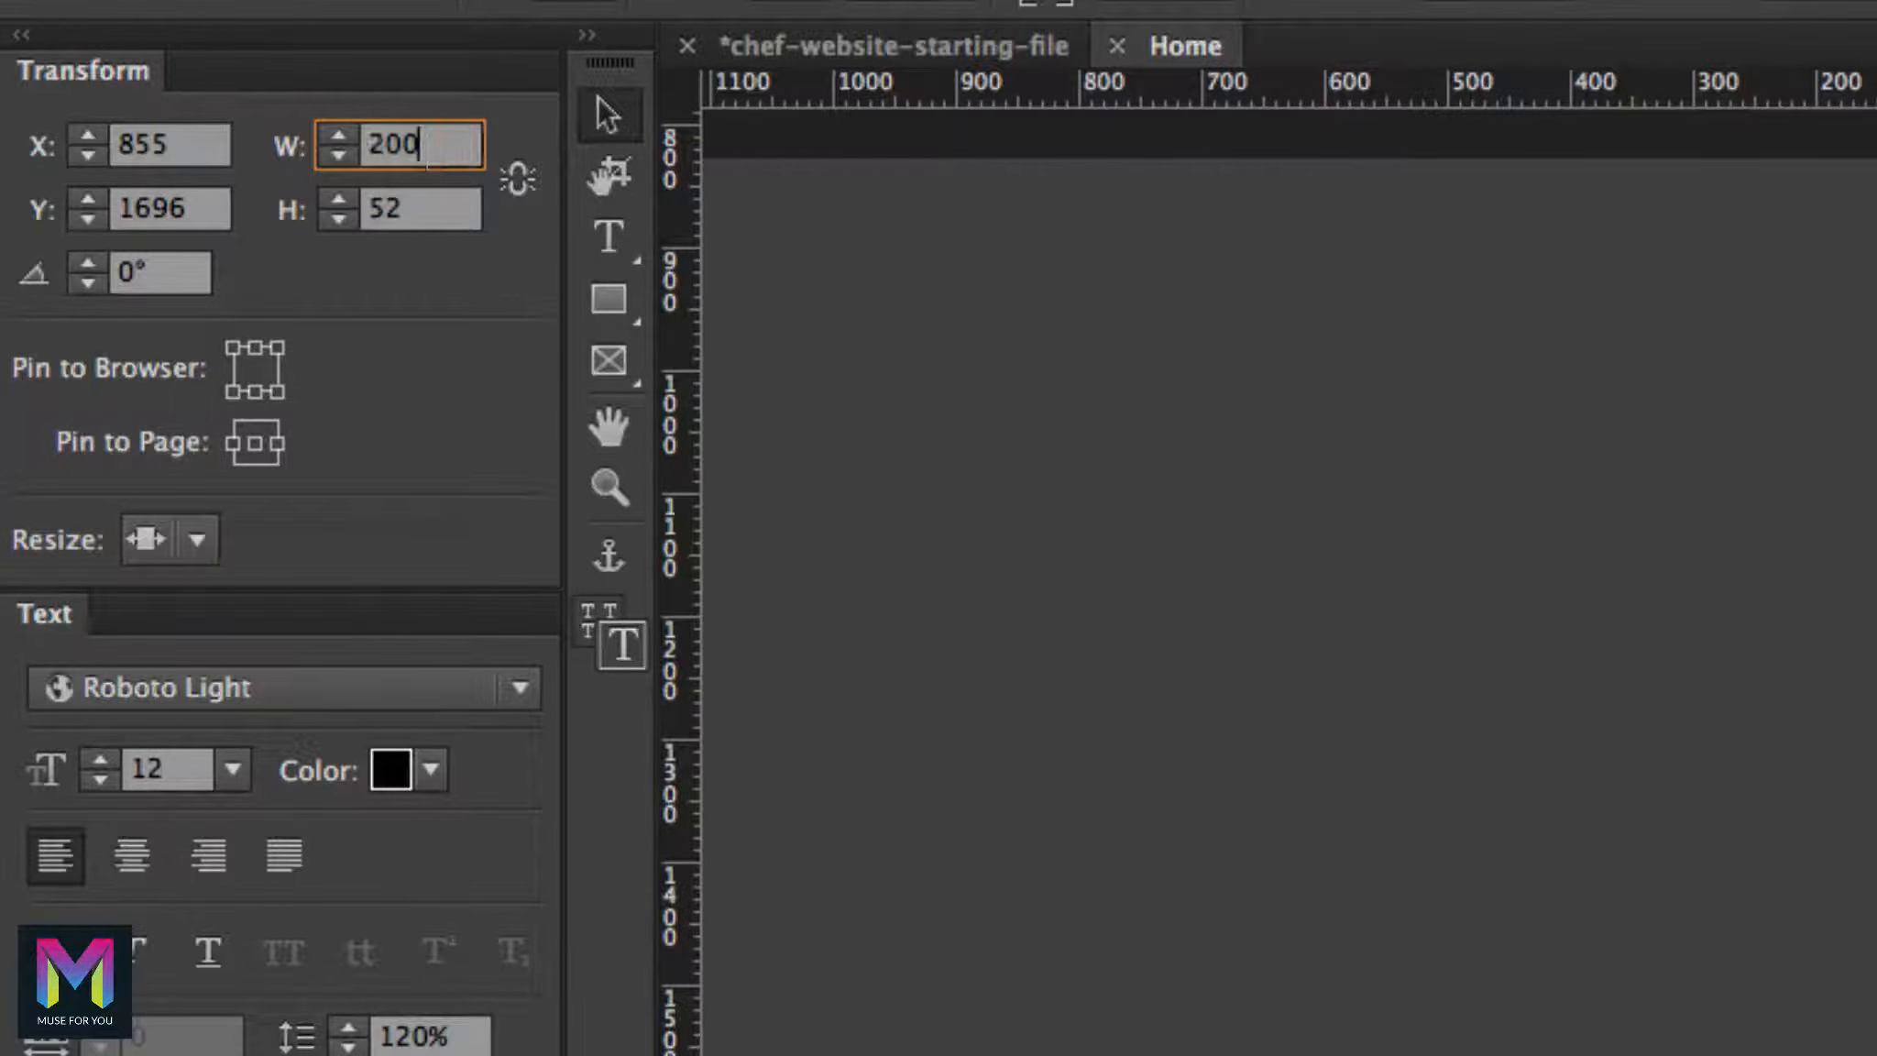
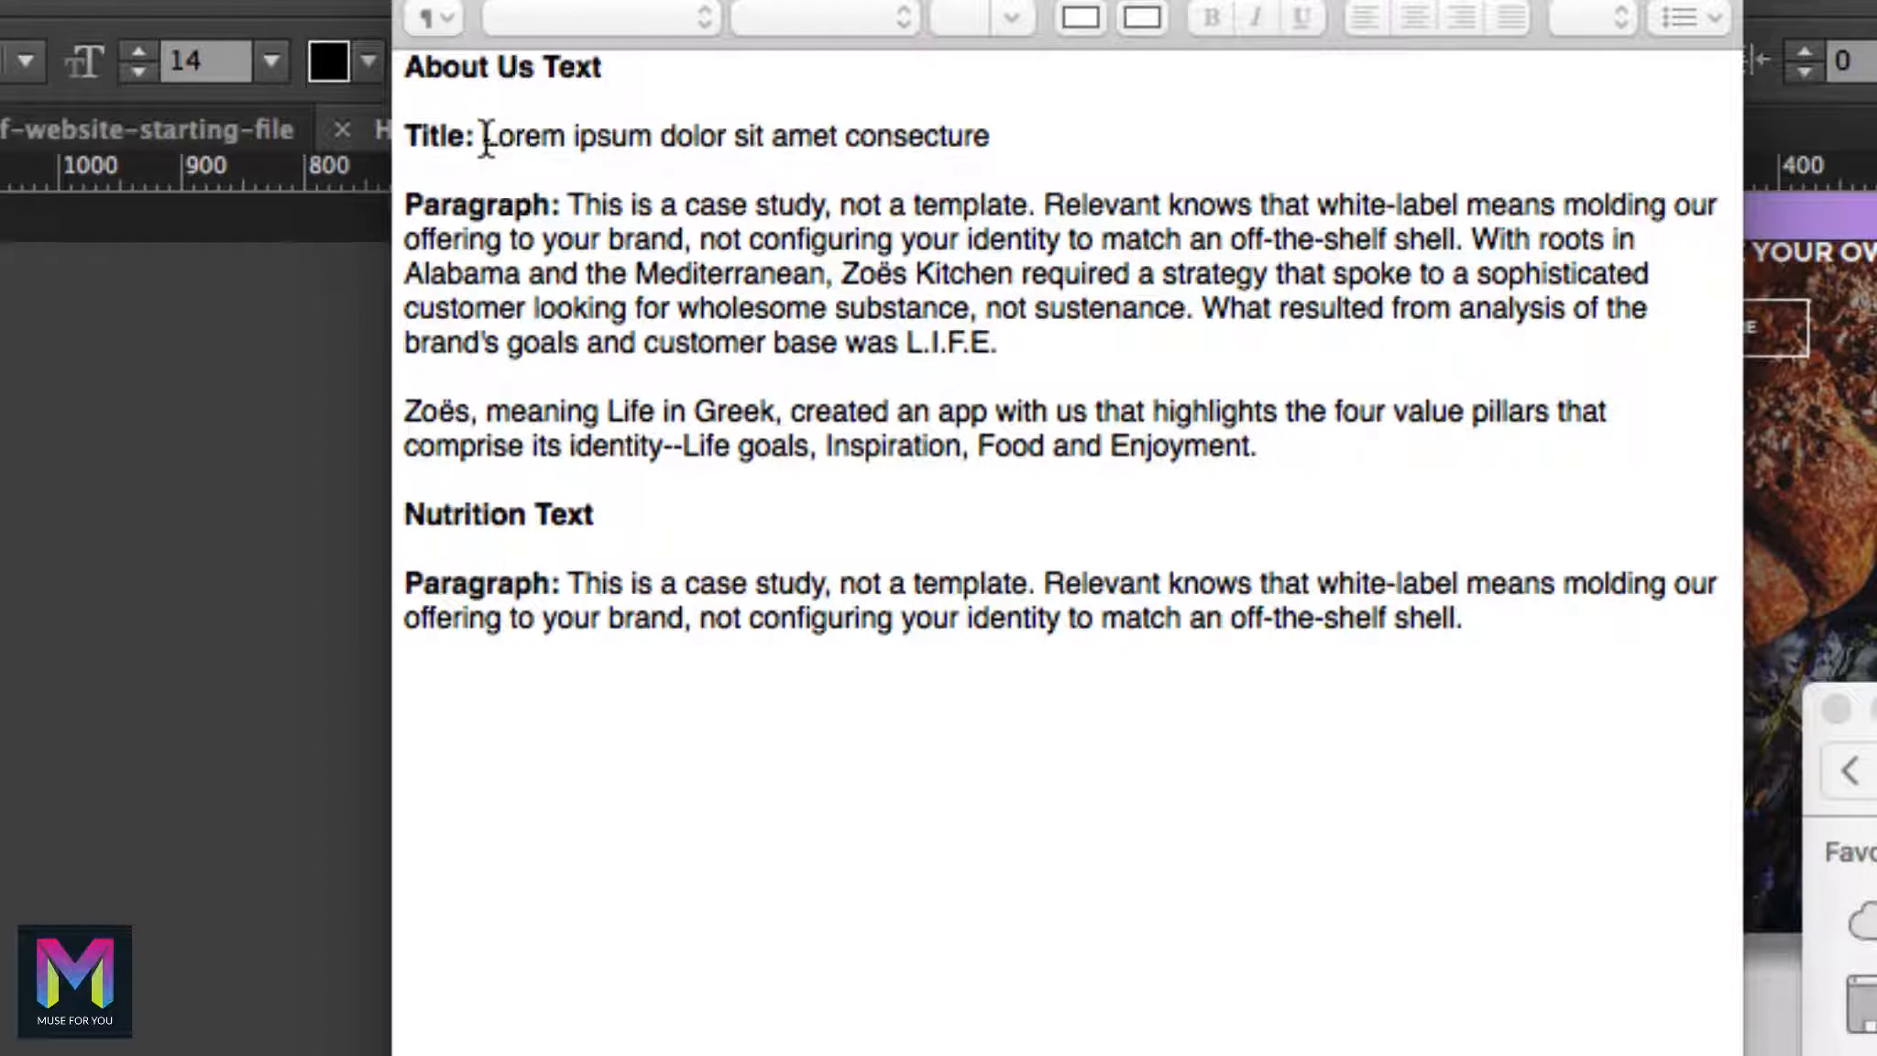
Copy the title "Lorem ipsum dolor sit amet consecture" from section-text and paste it into the empty text frame below "About Us" in Adobe Muse
drag(486, 139, 999, 135)
key(super+c)
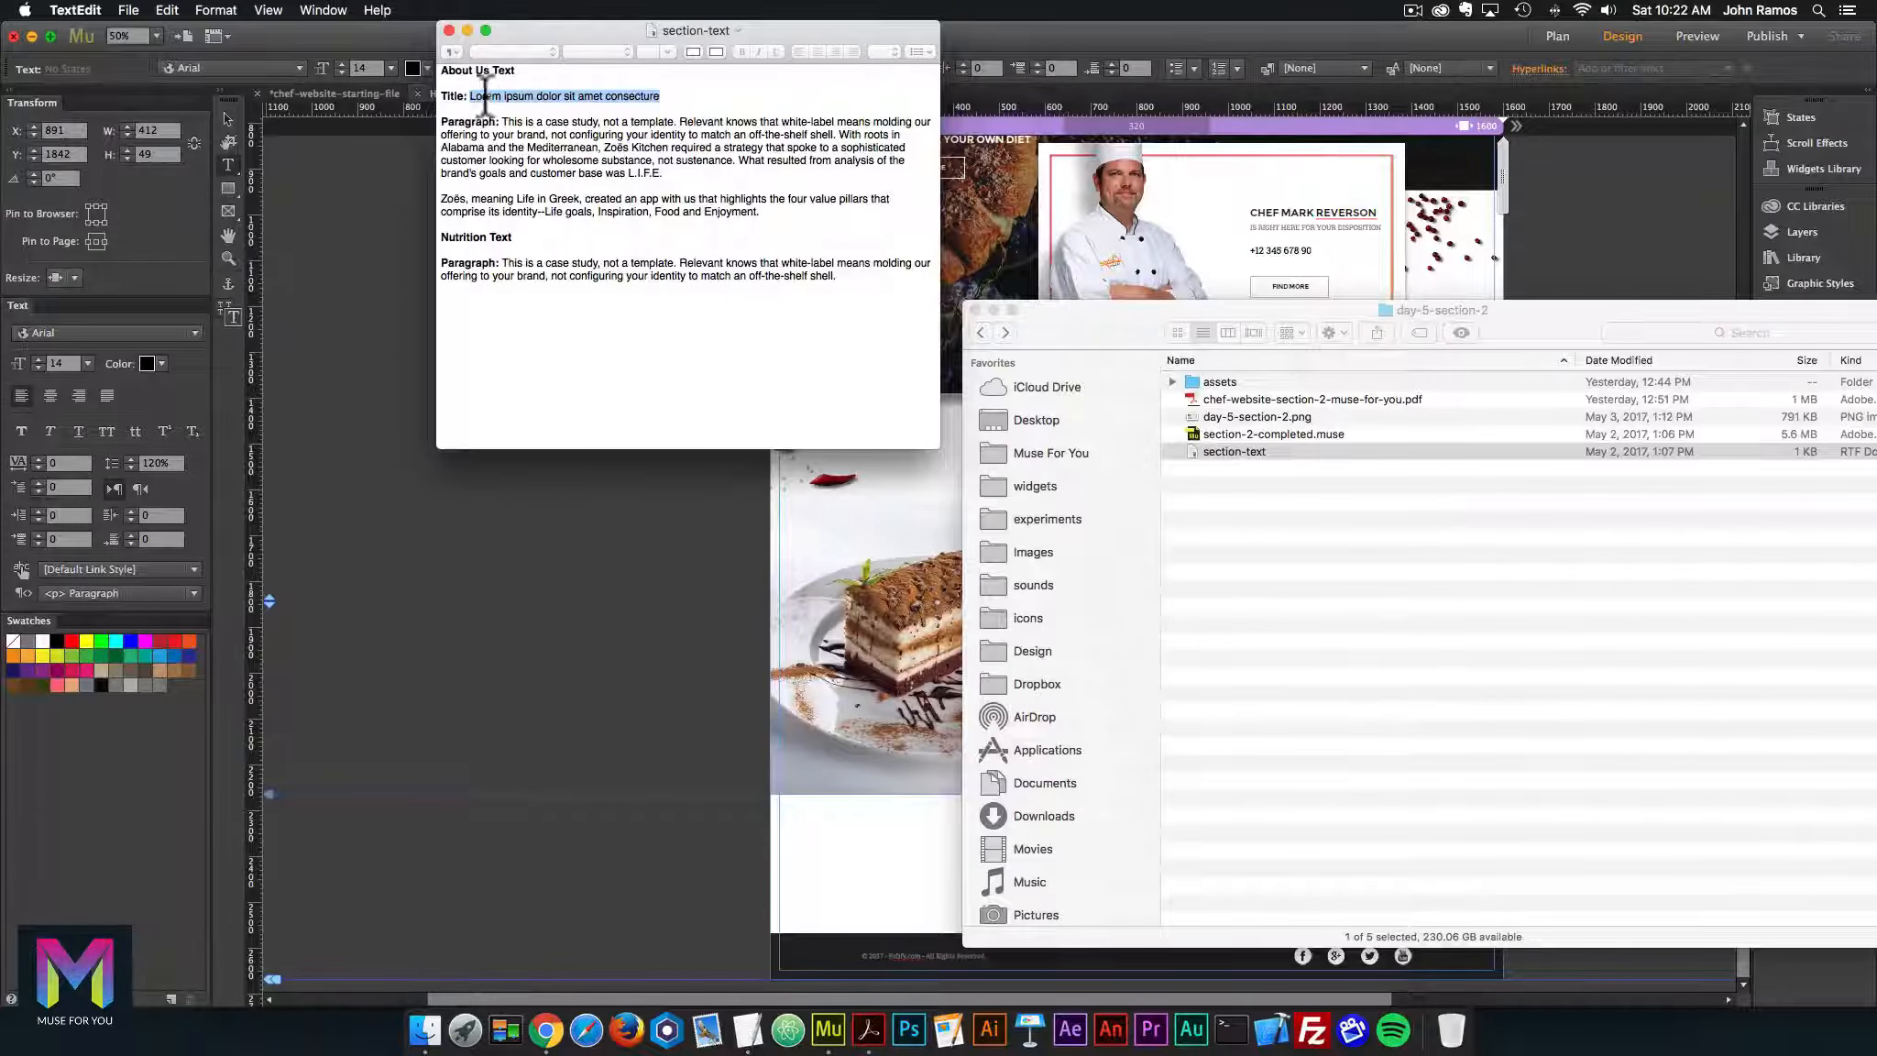
click(342, 215)
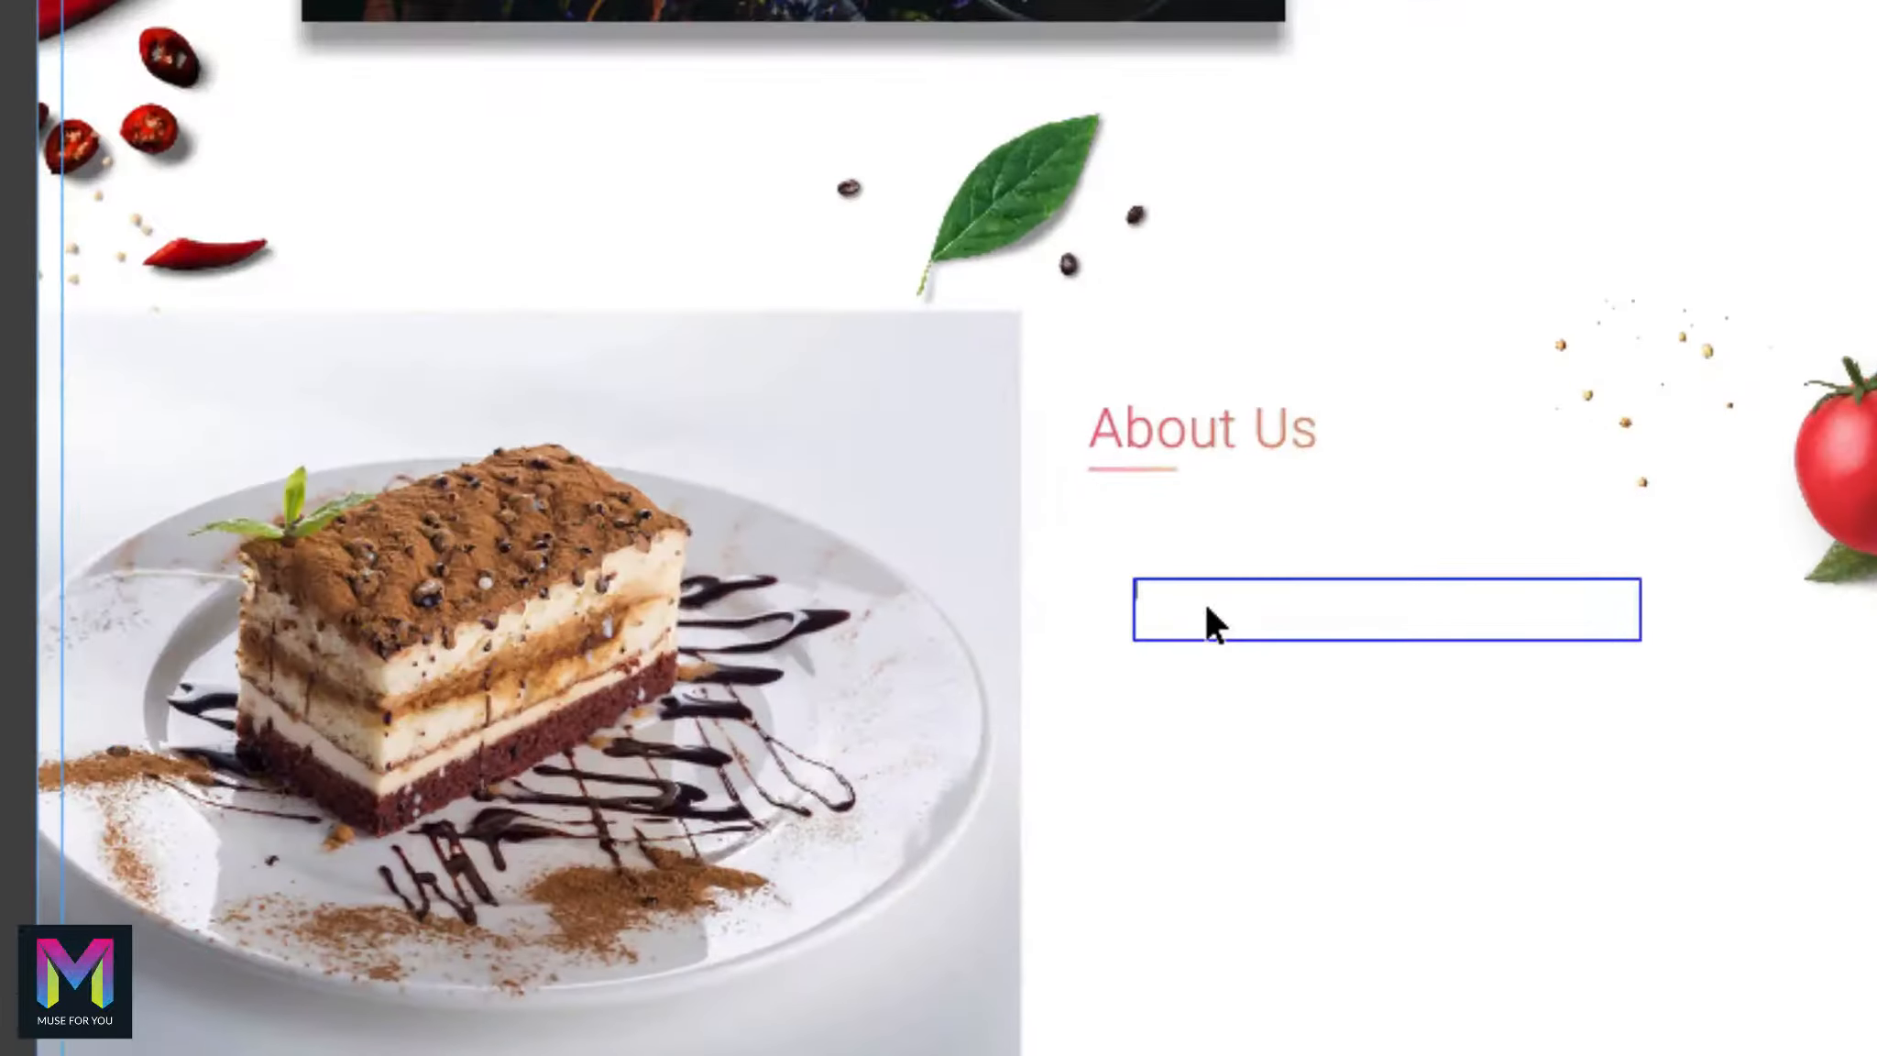
key(super+v)
Select the pasted title text and change its font to Roboto Light
drag(1474, 595, 1110, 586)
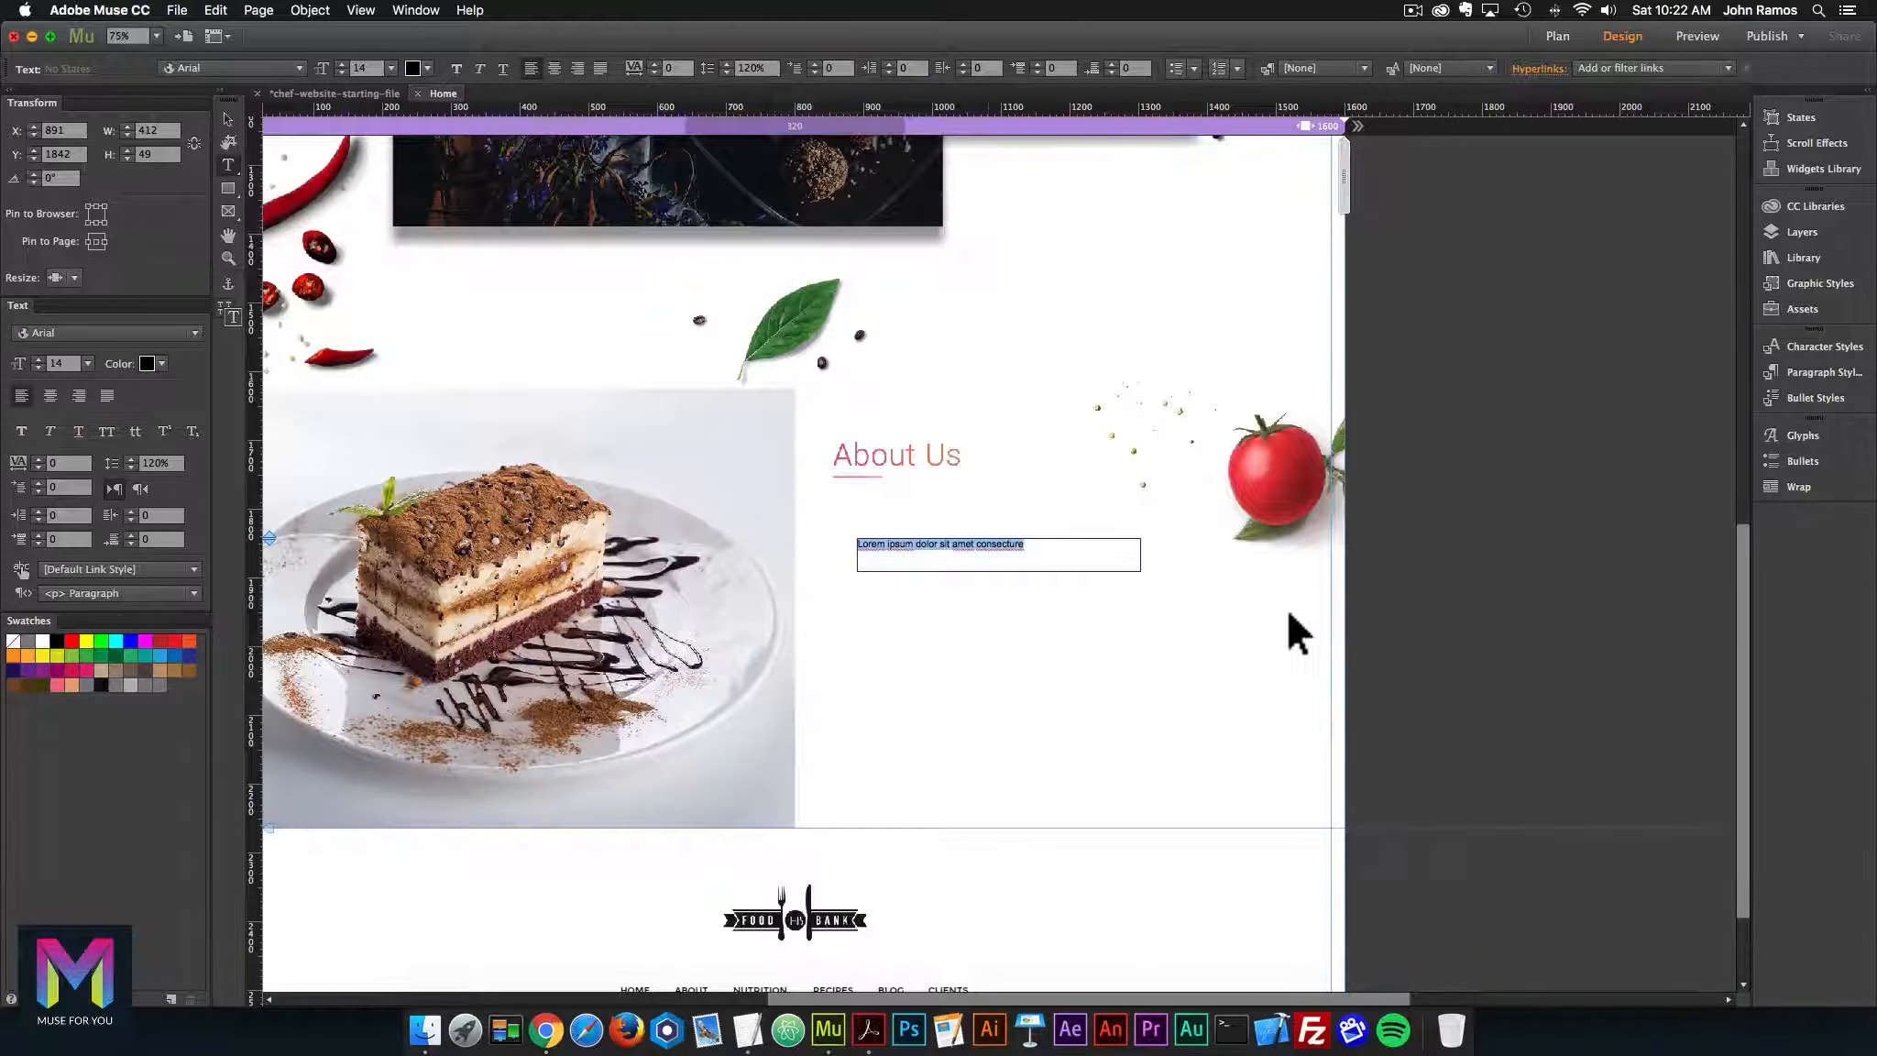
key(super+equal)
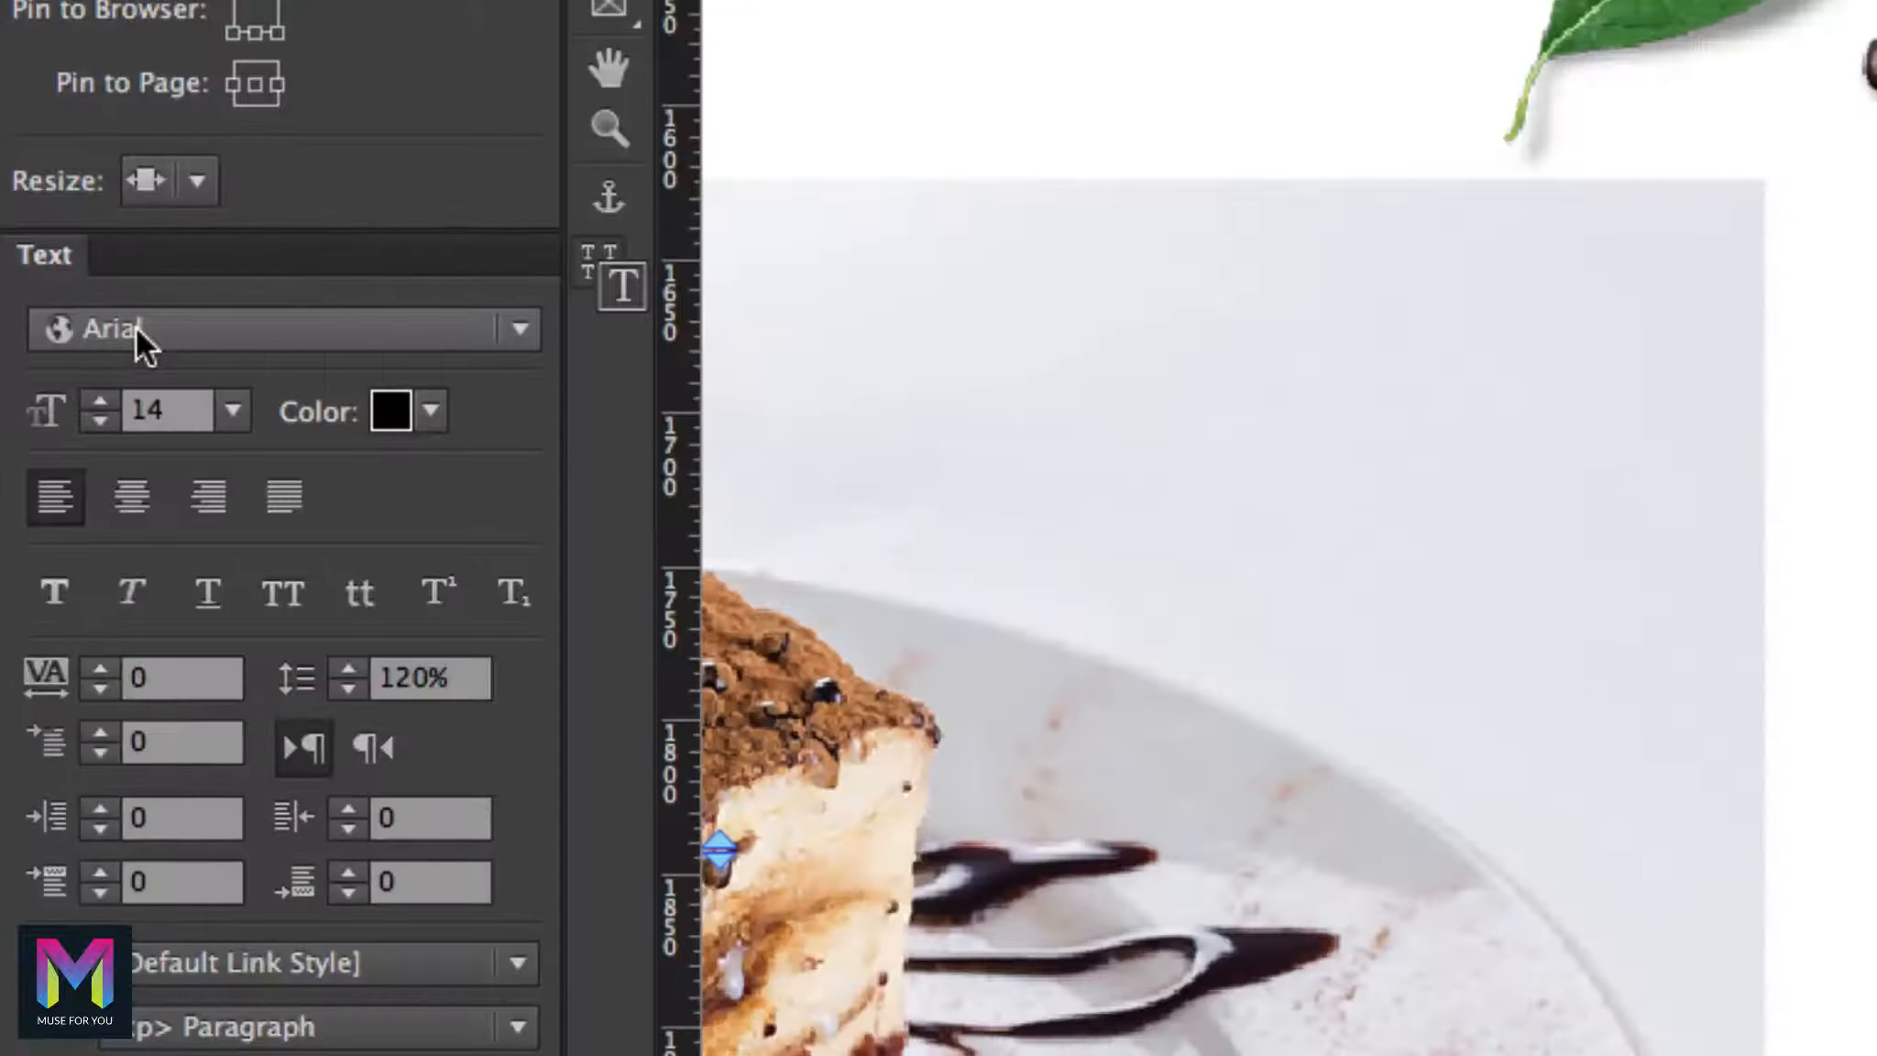
click(56, 333)
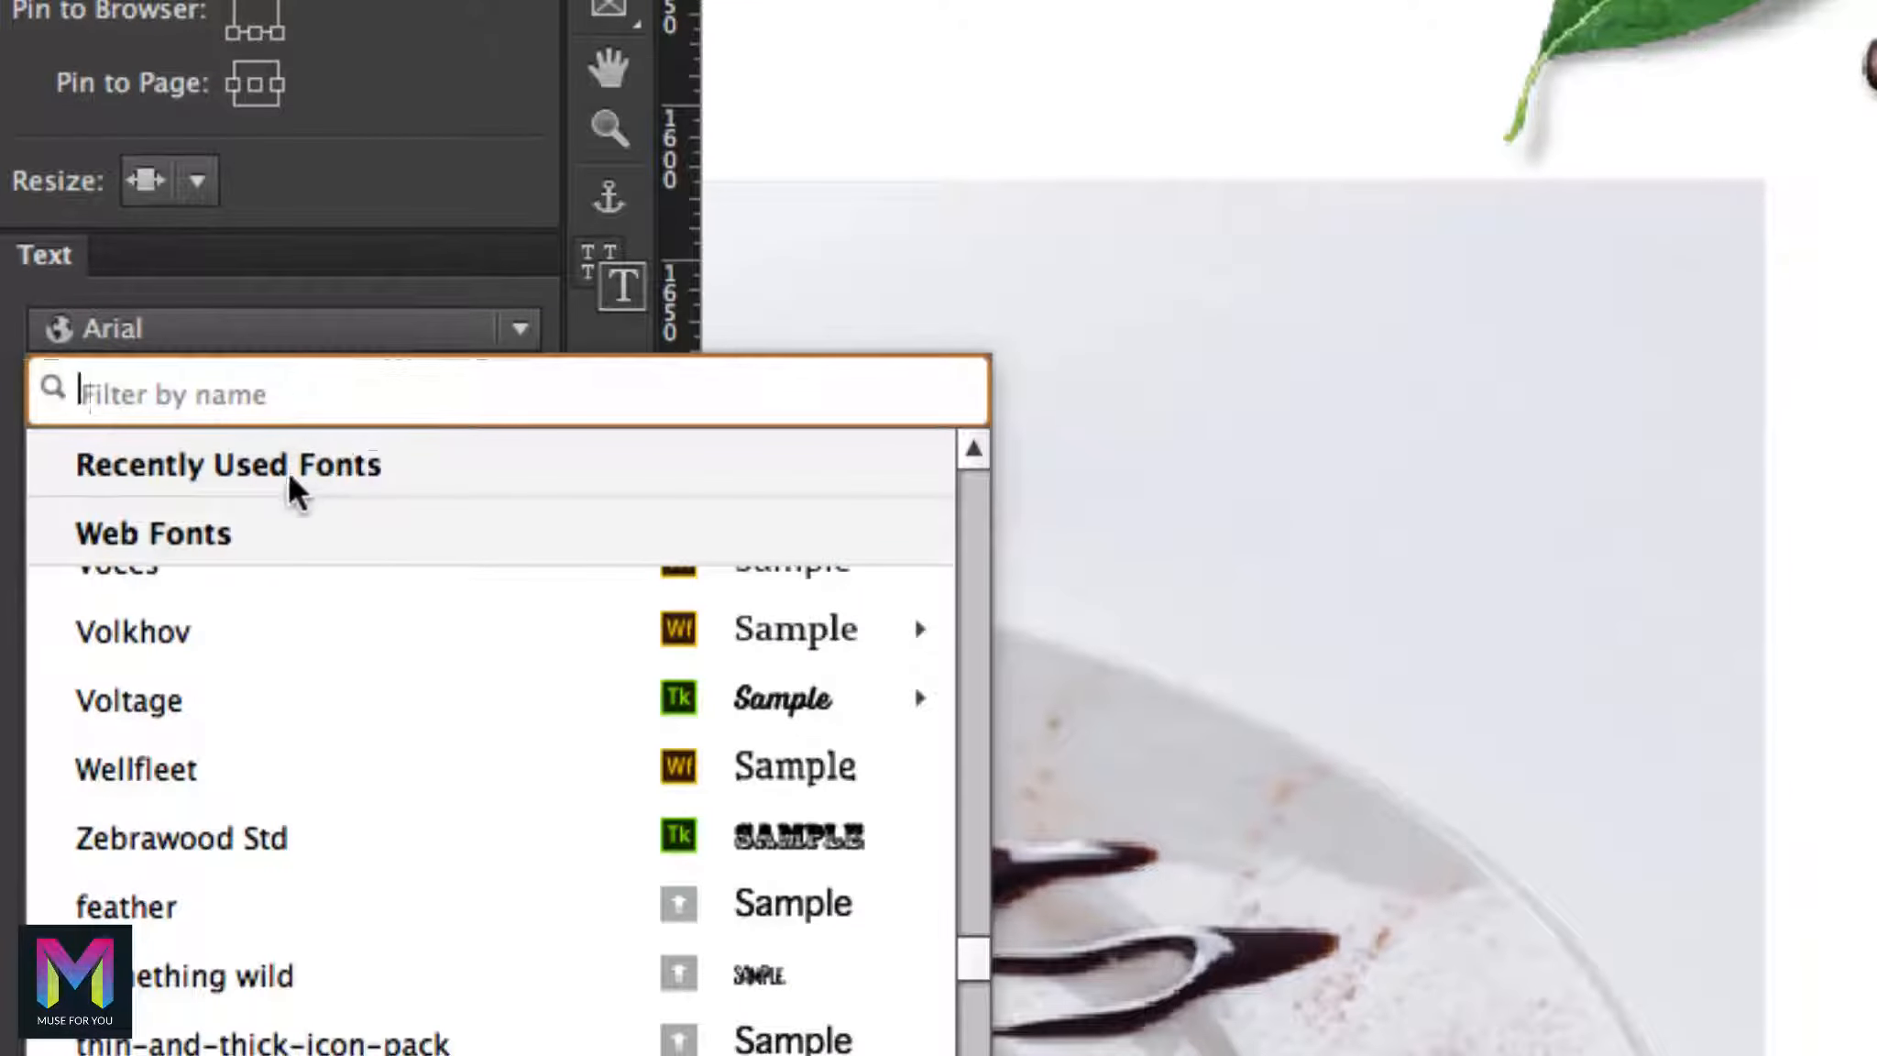
text(roboto light)
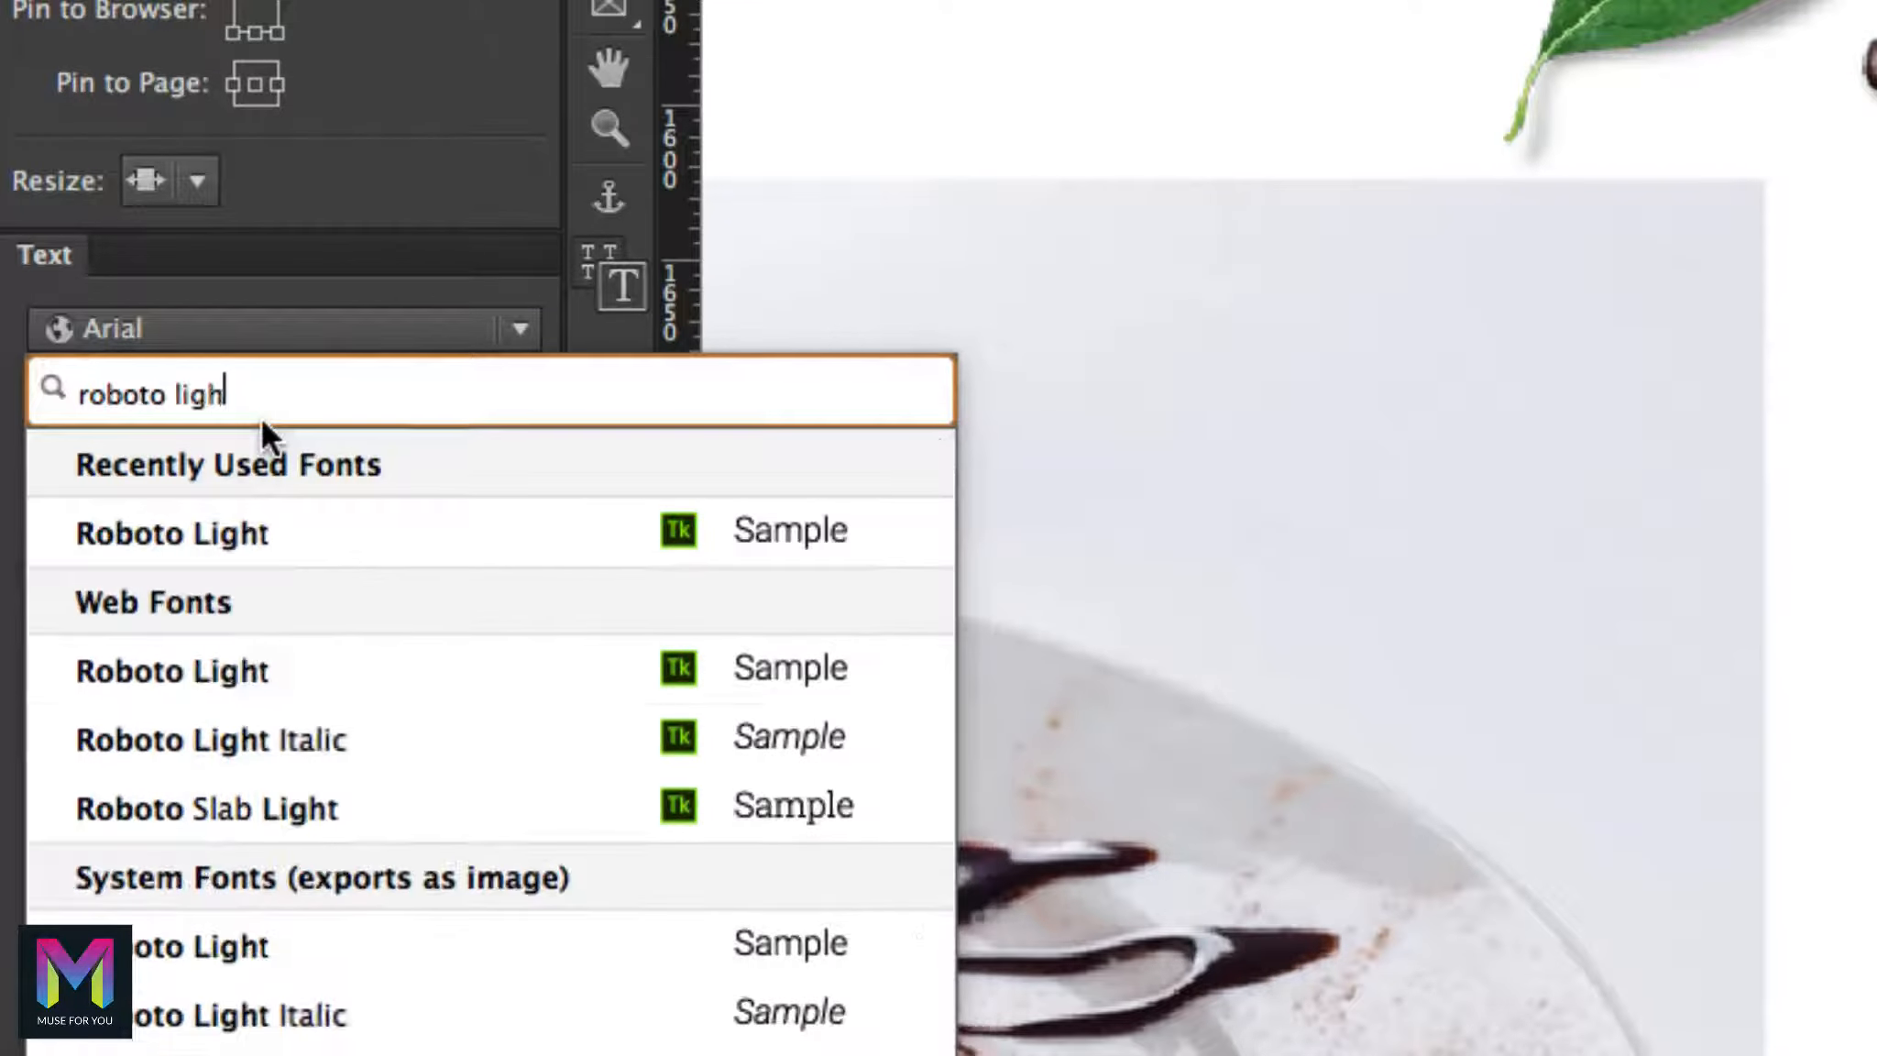
click(251, 521)
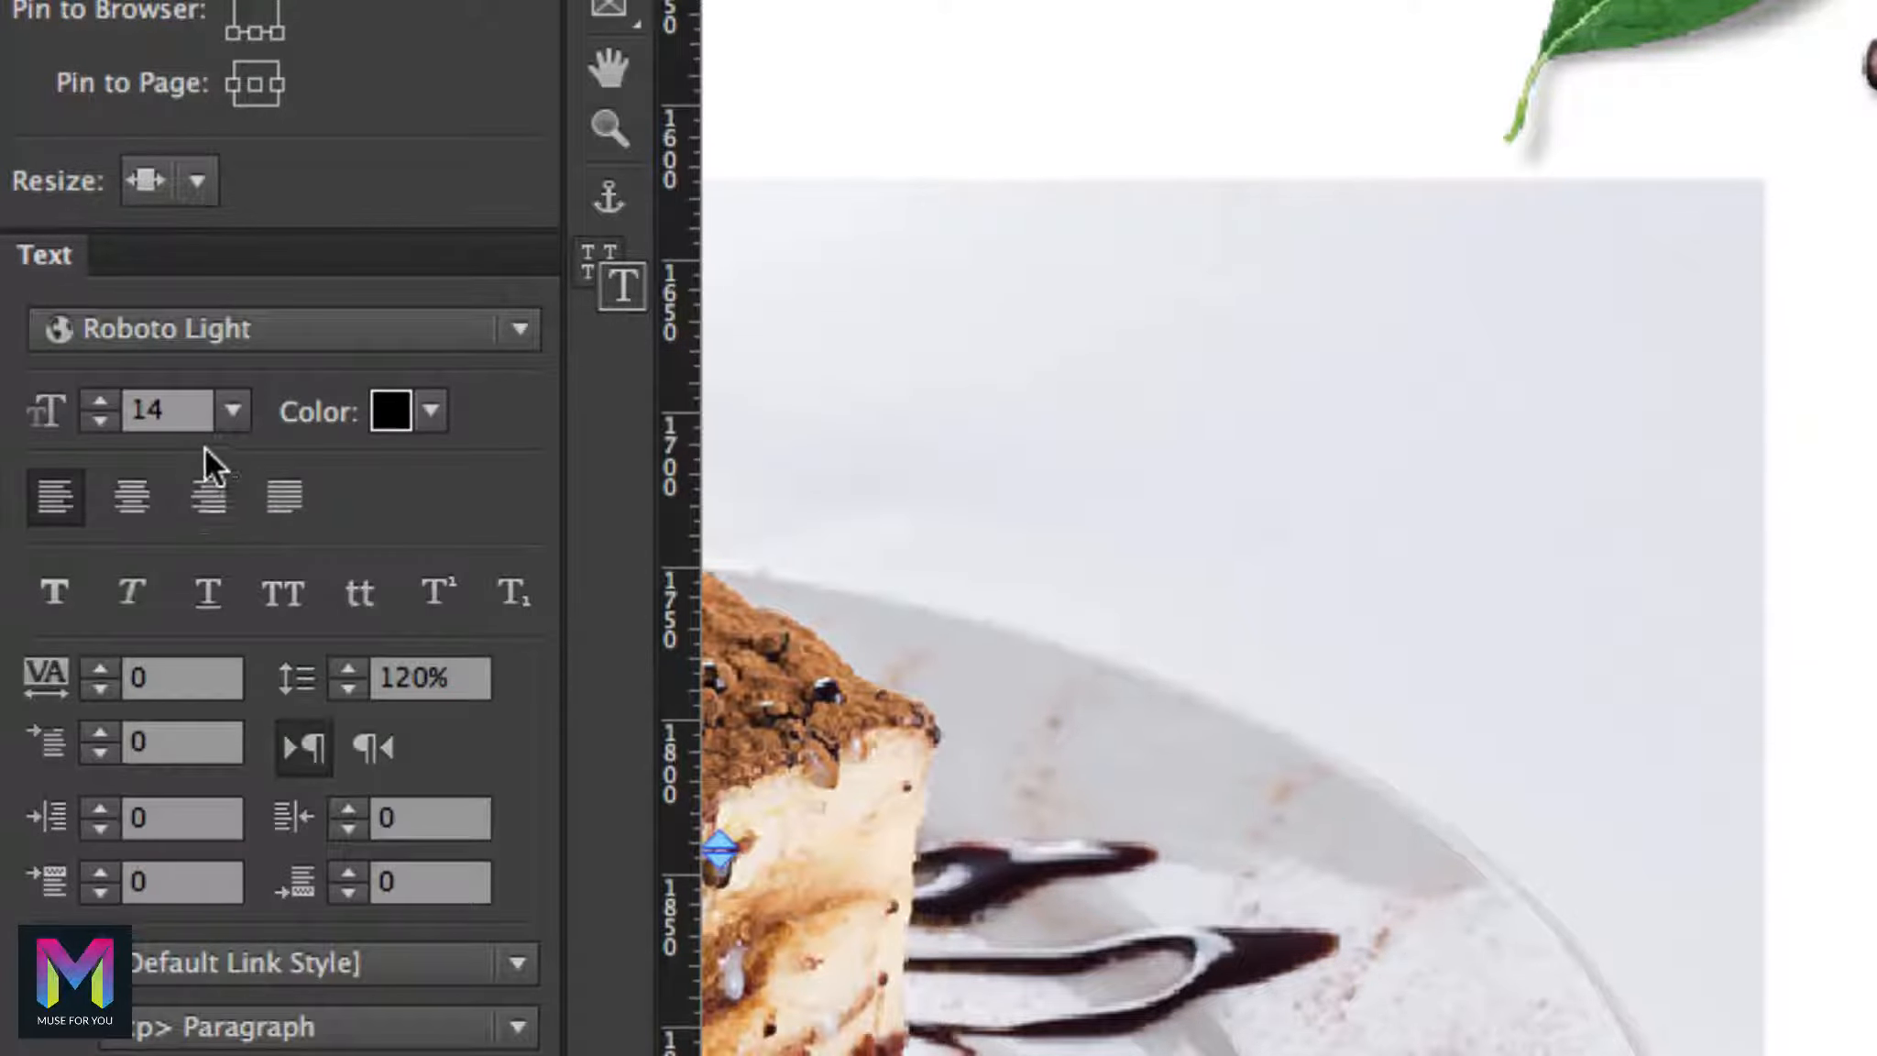
Format the title text at size 22 in the near-black swatch 09090A with all uppercase letters
click(147, 410)
text(22)
click(431, 411)
click(1167, 636)
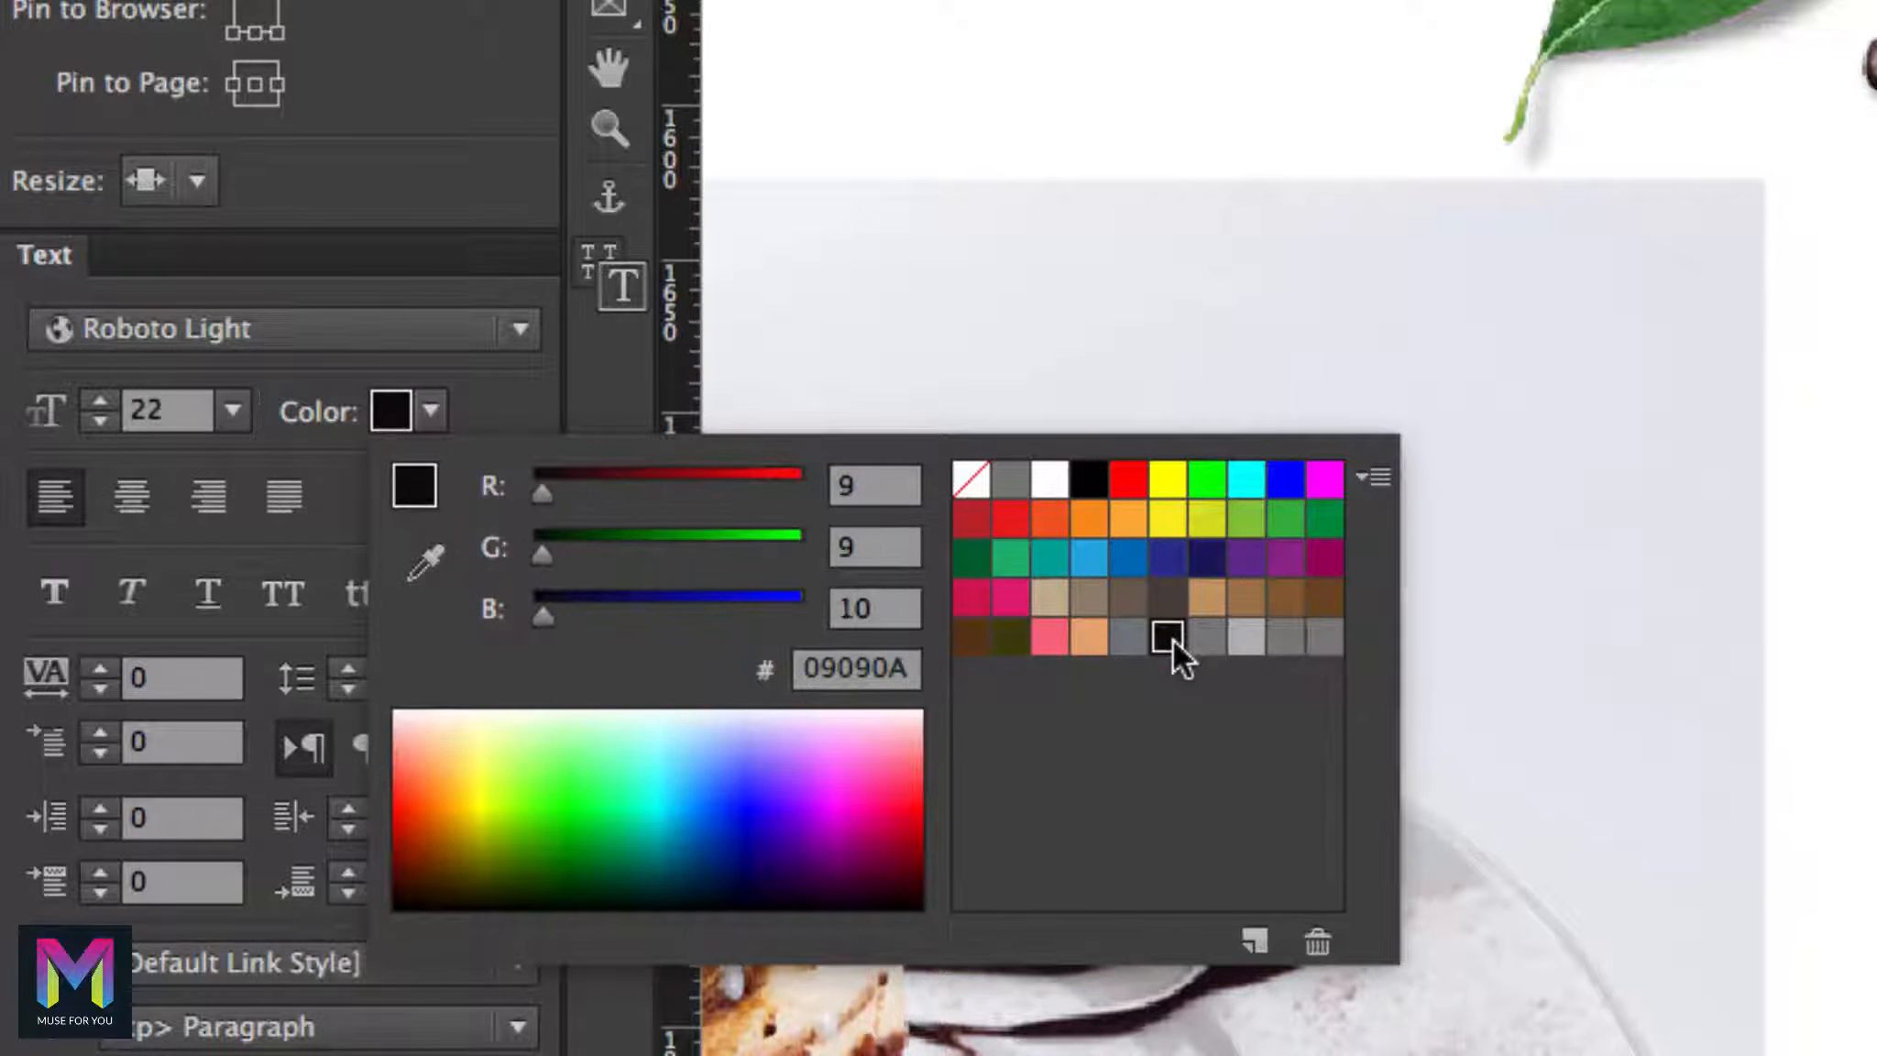
click(478, 393)
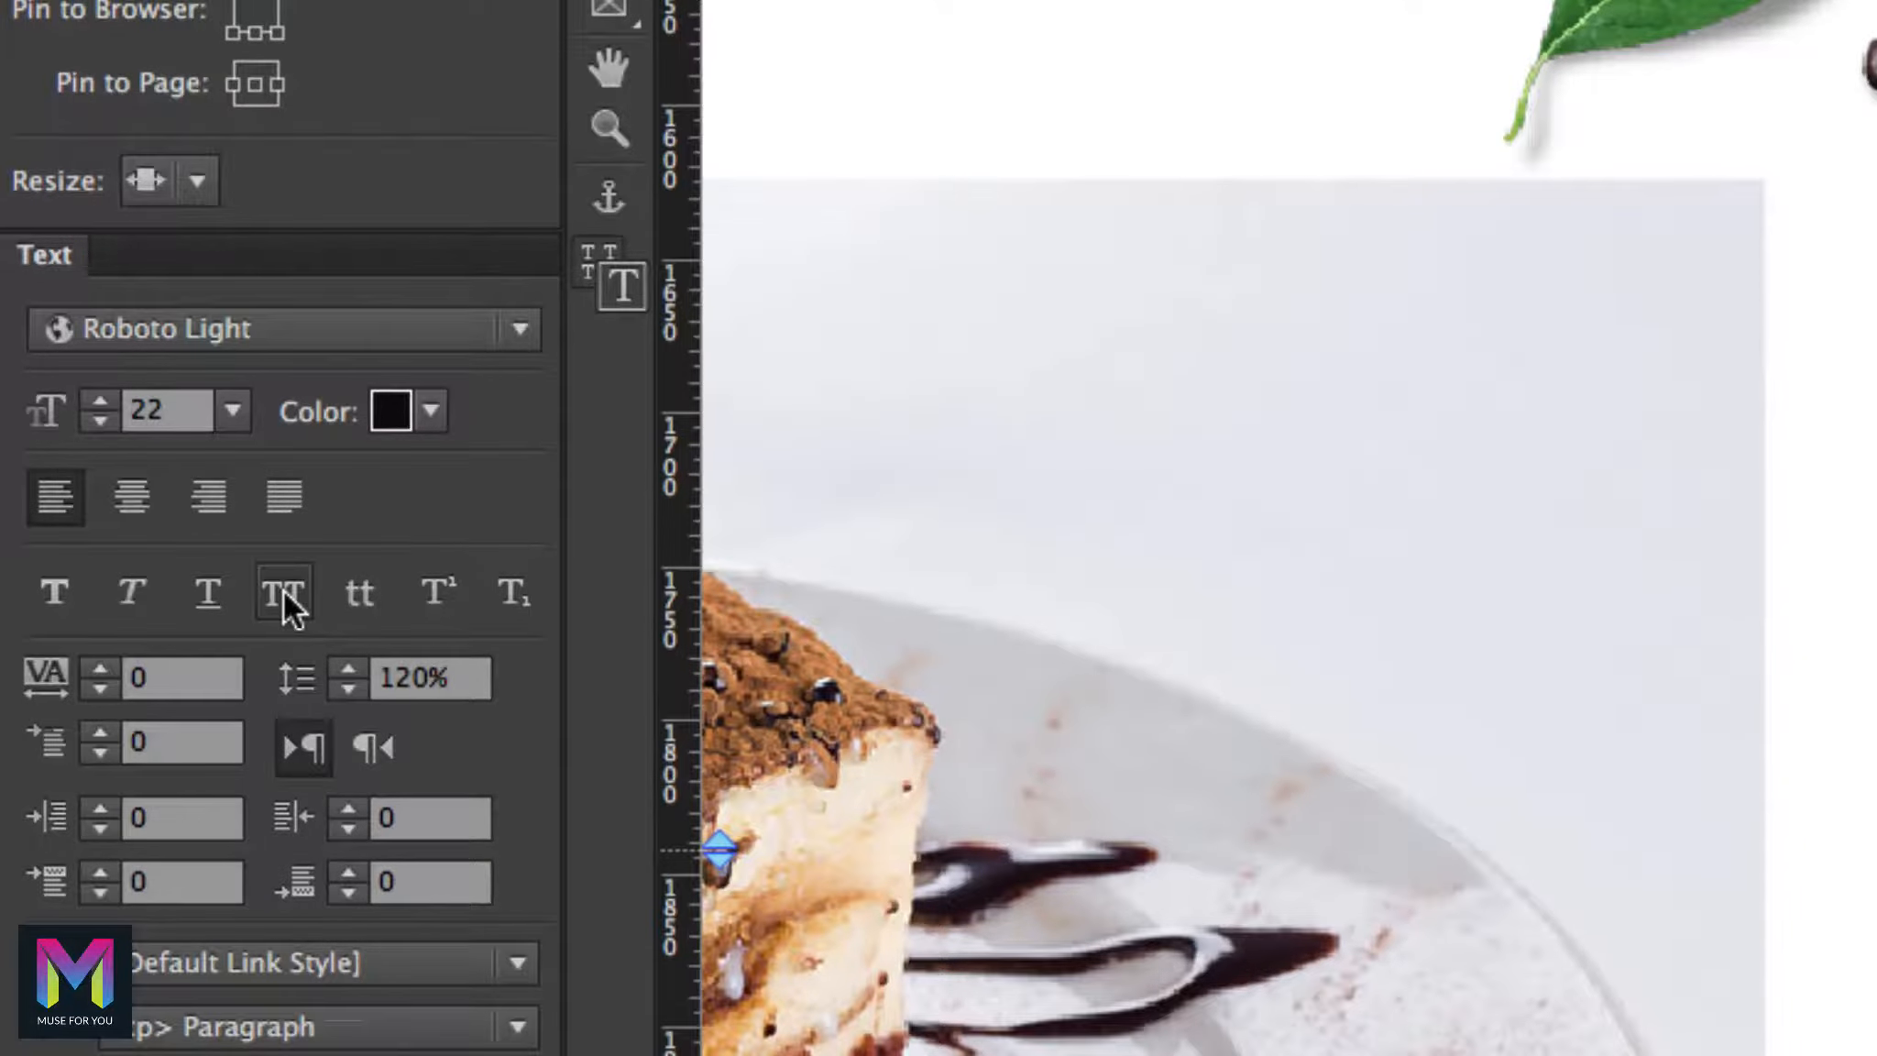
click(284, 591)
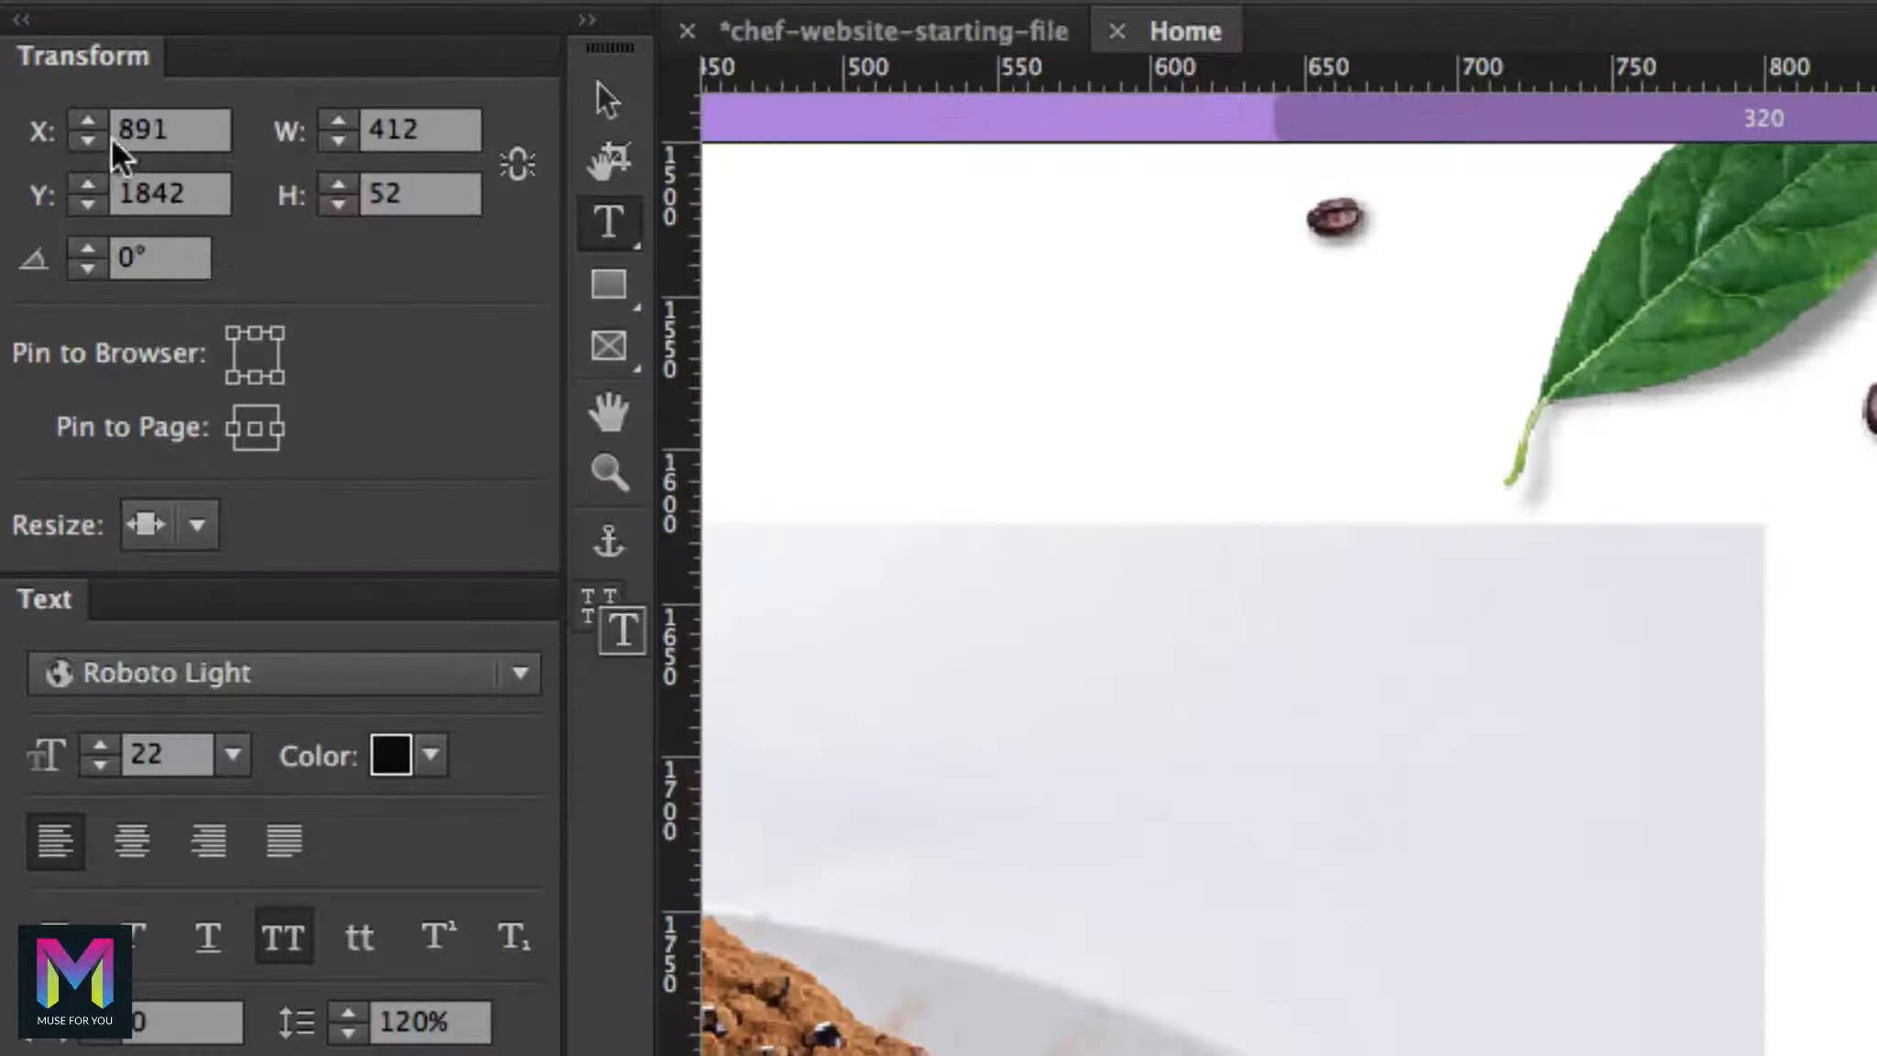
Position the title's text frame at X 857, Y 1829 and set its width to 543 and height to 26
click(51, 130)
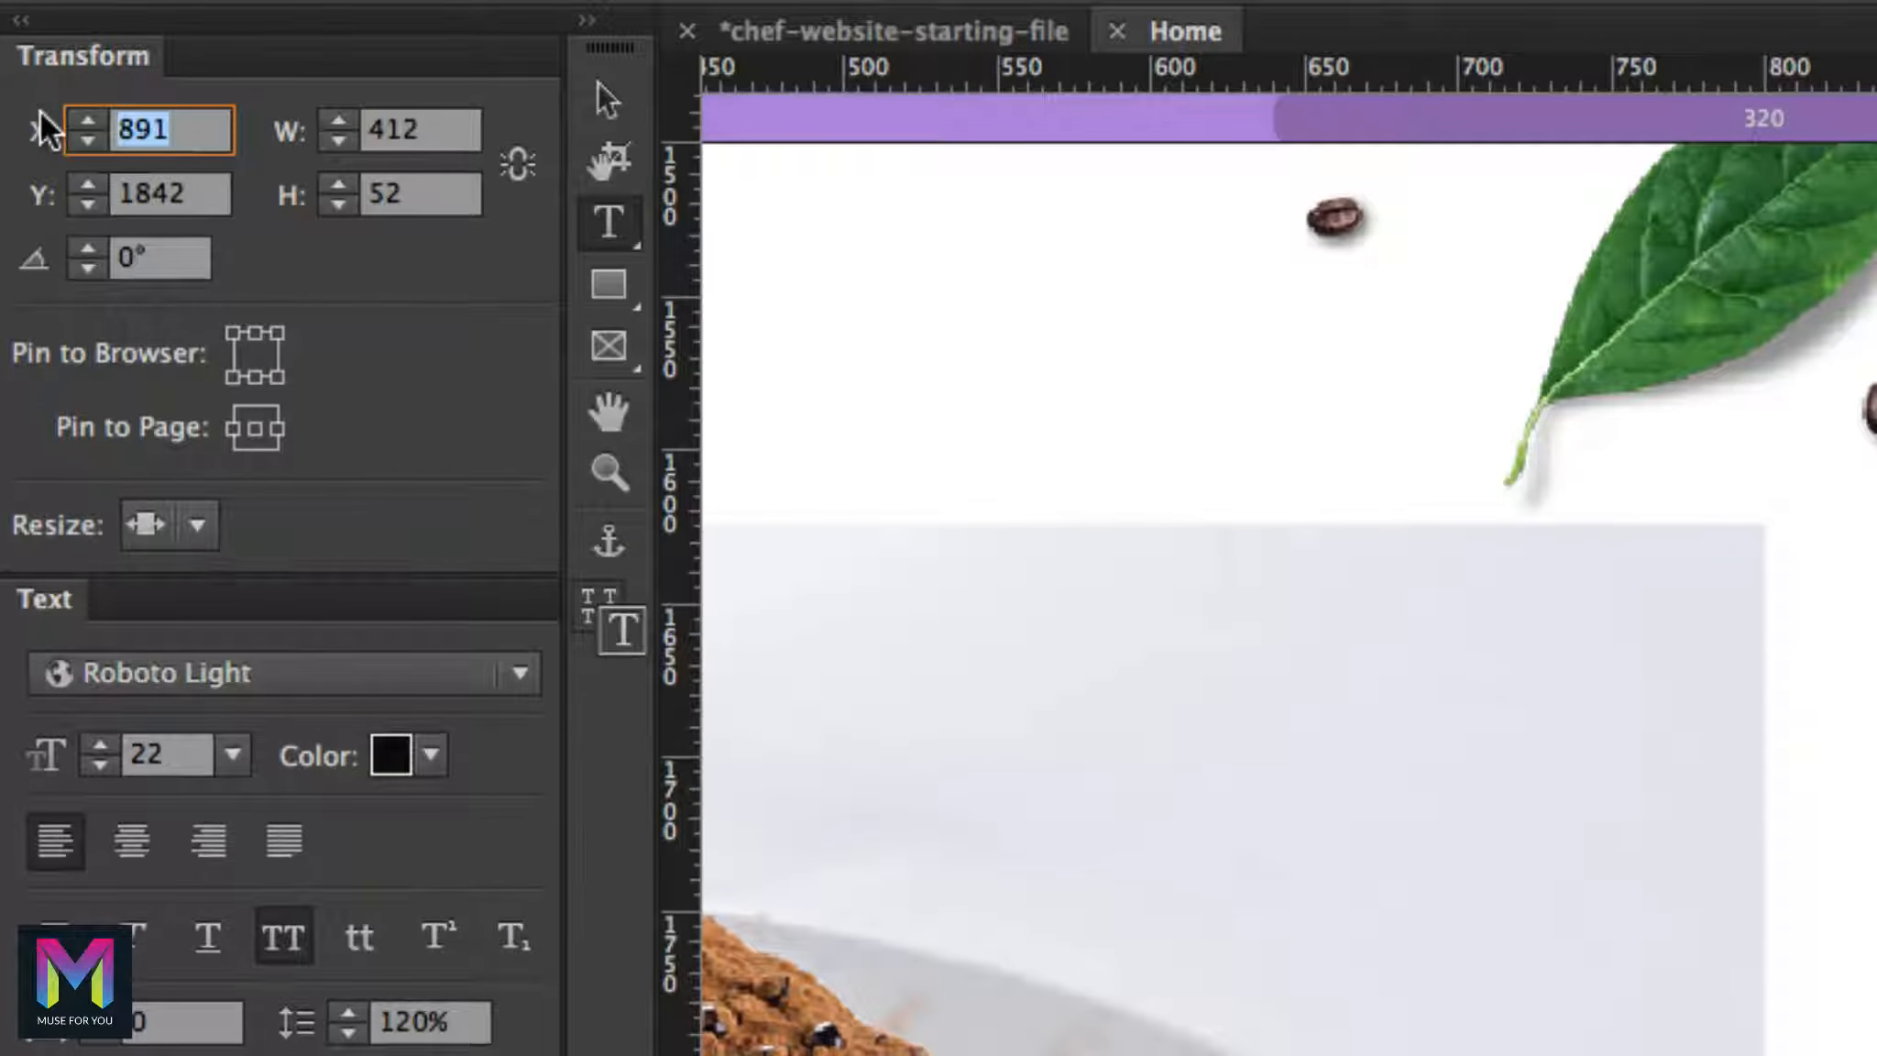
text(857)
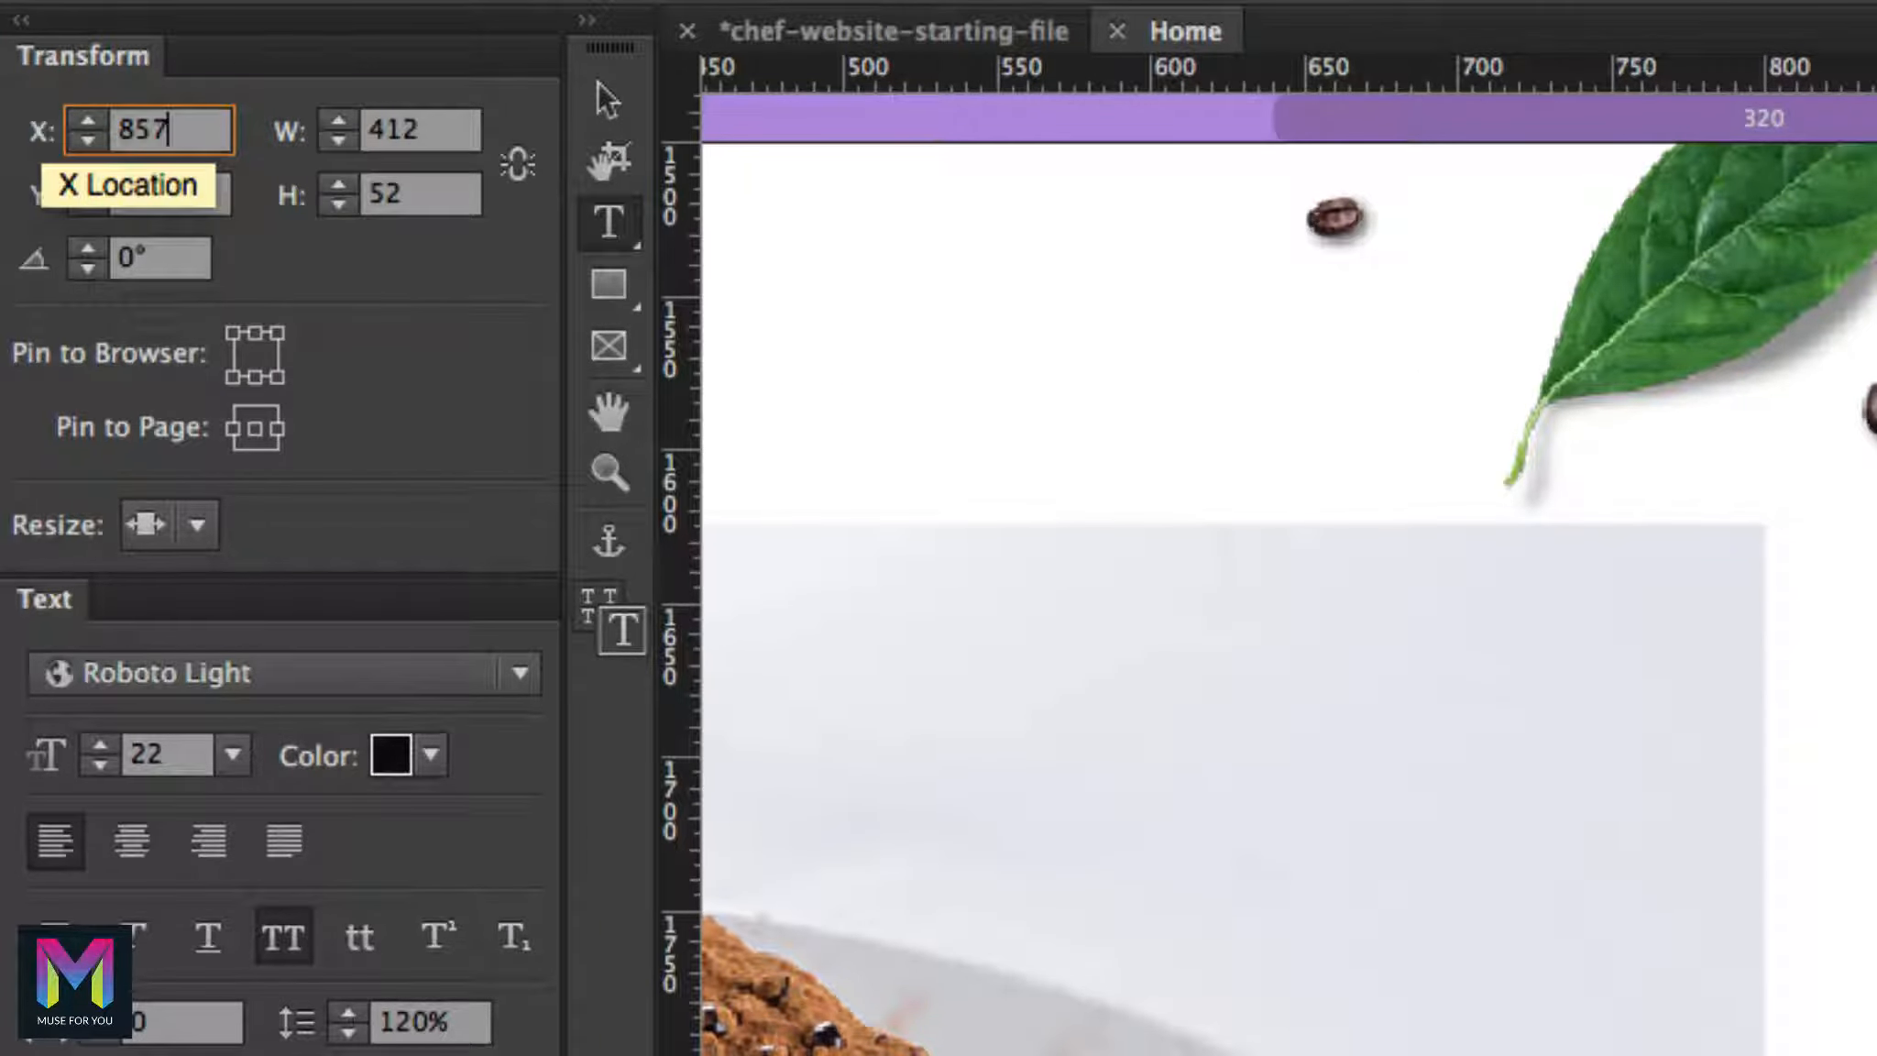
key(Tab)
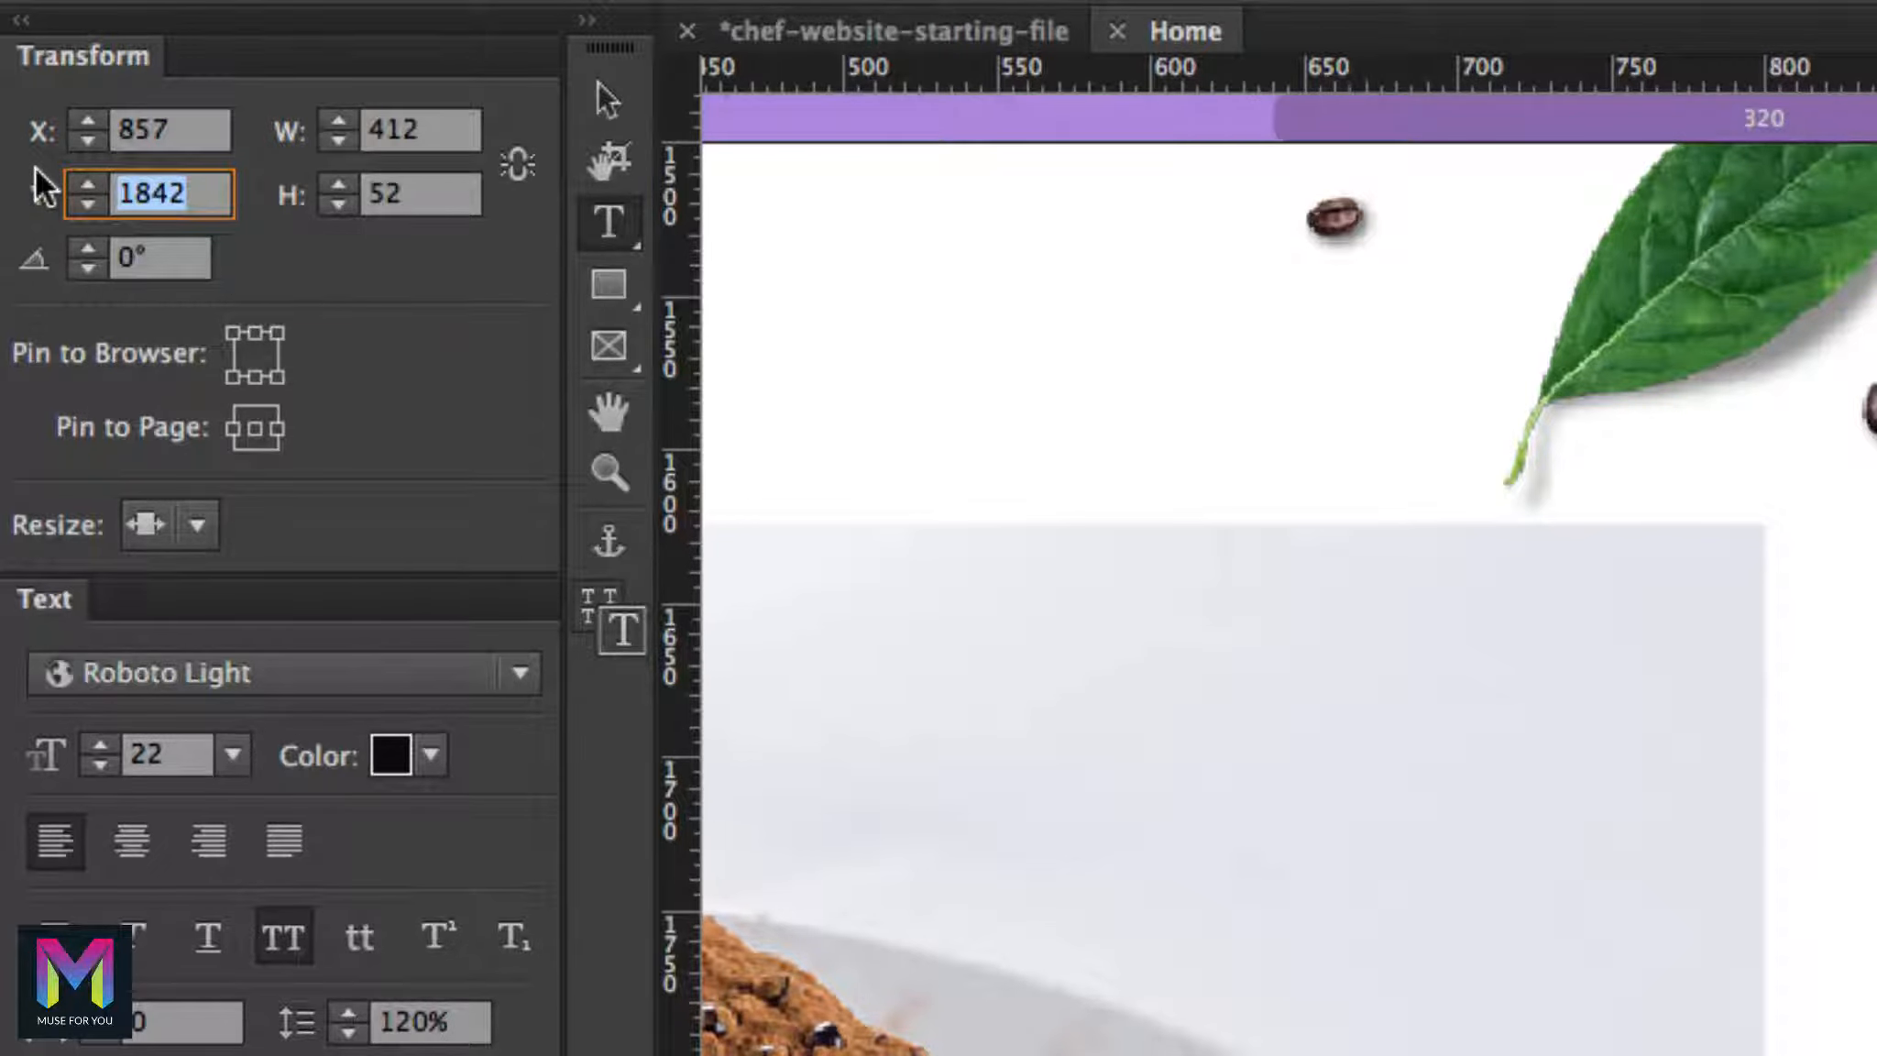
text(1829)
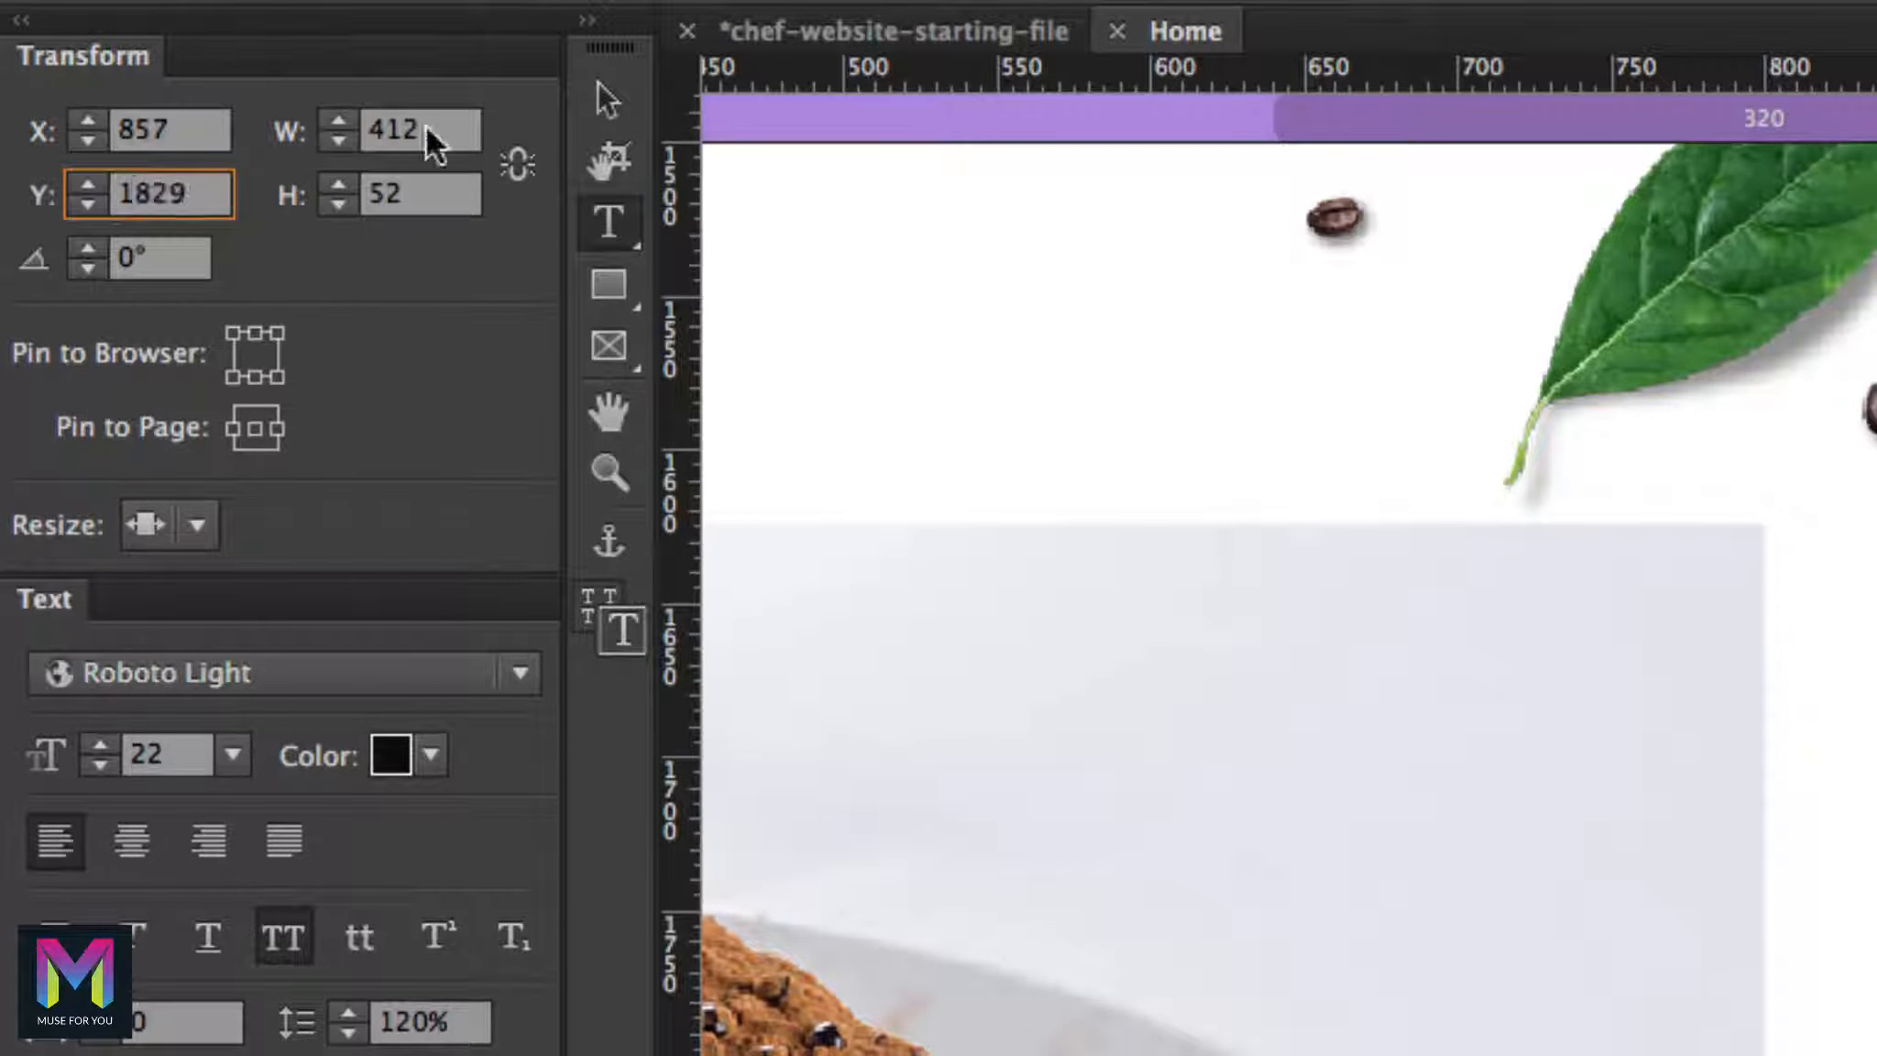
key(Tab)
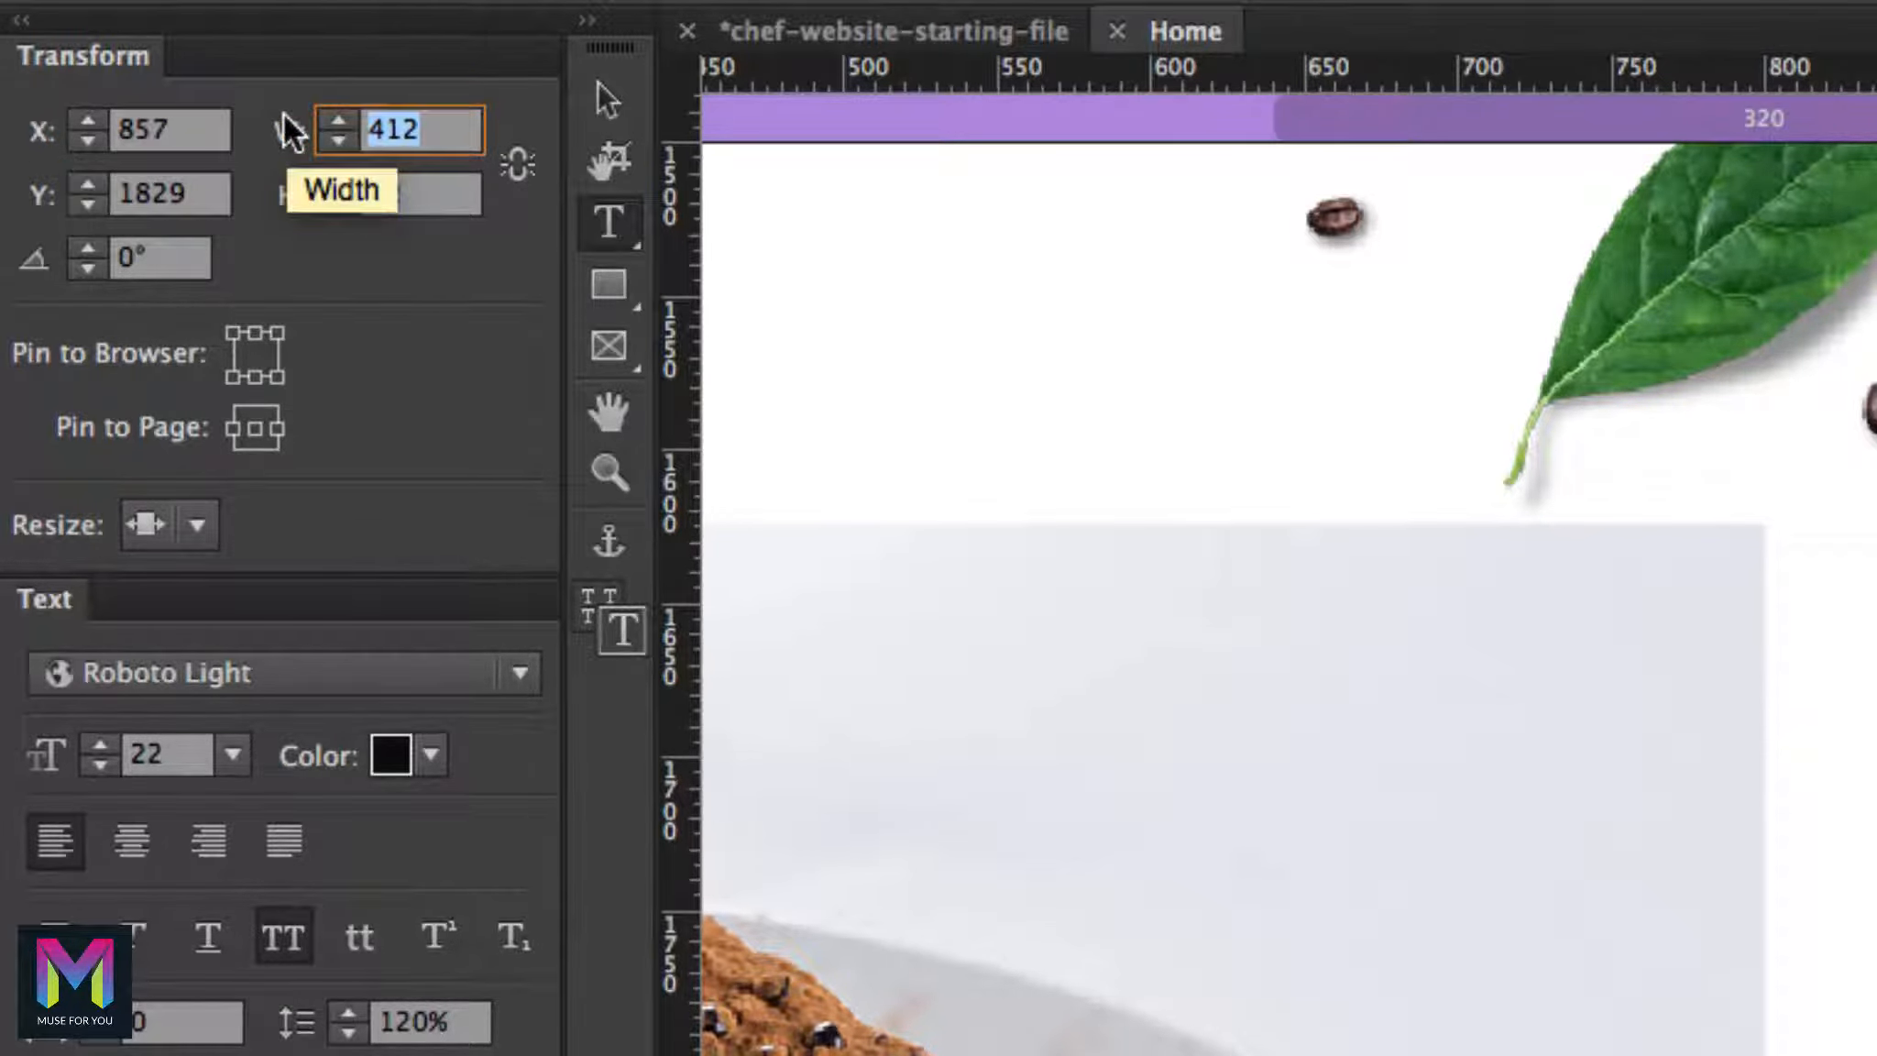
text(543)
key(Tab)
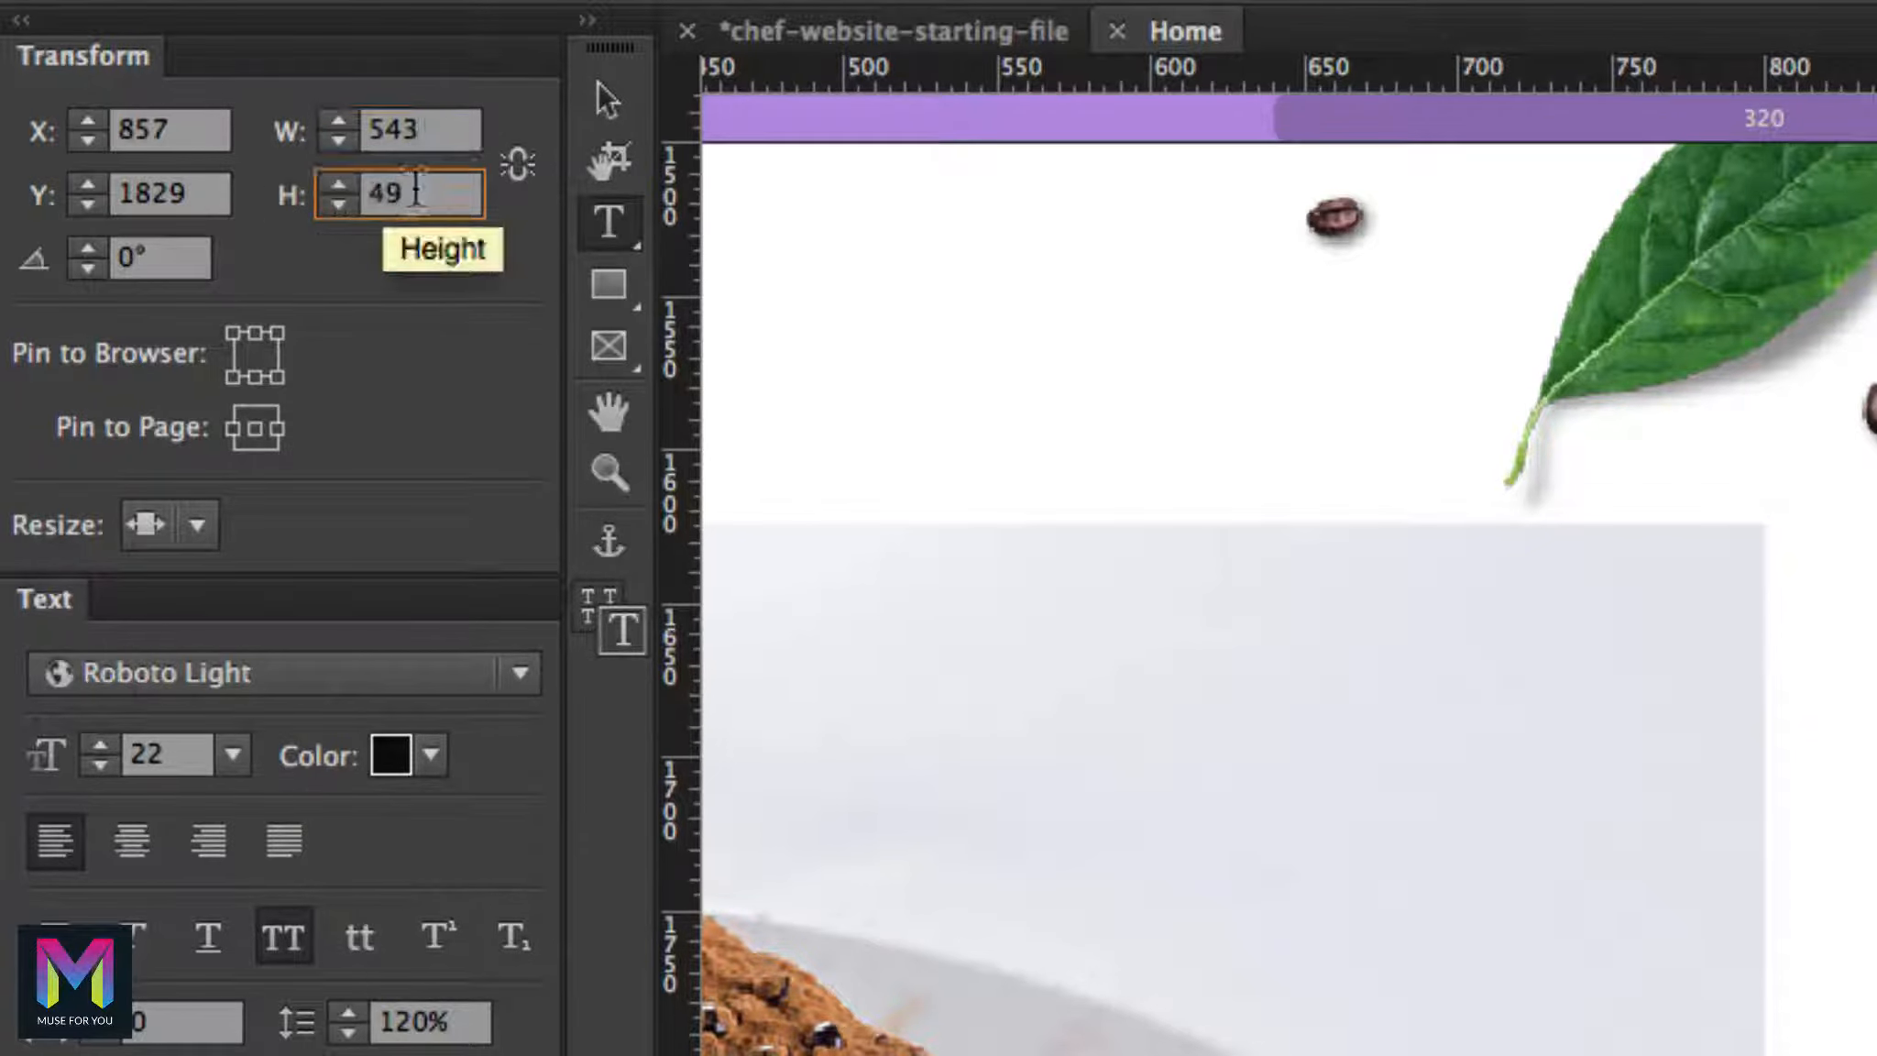
text(26)
key(Return)
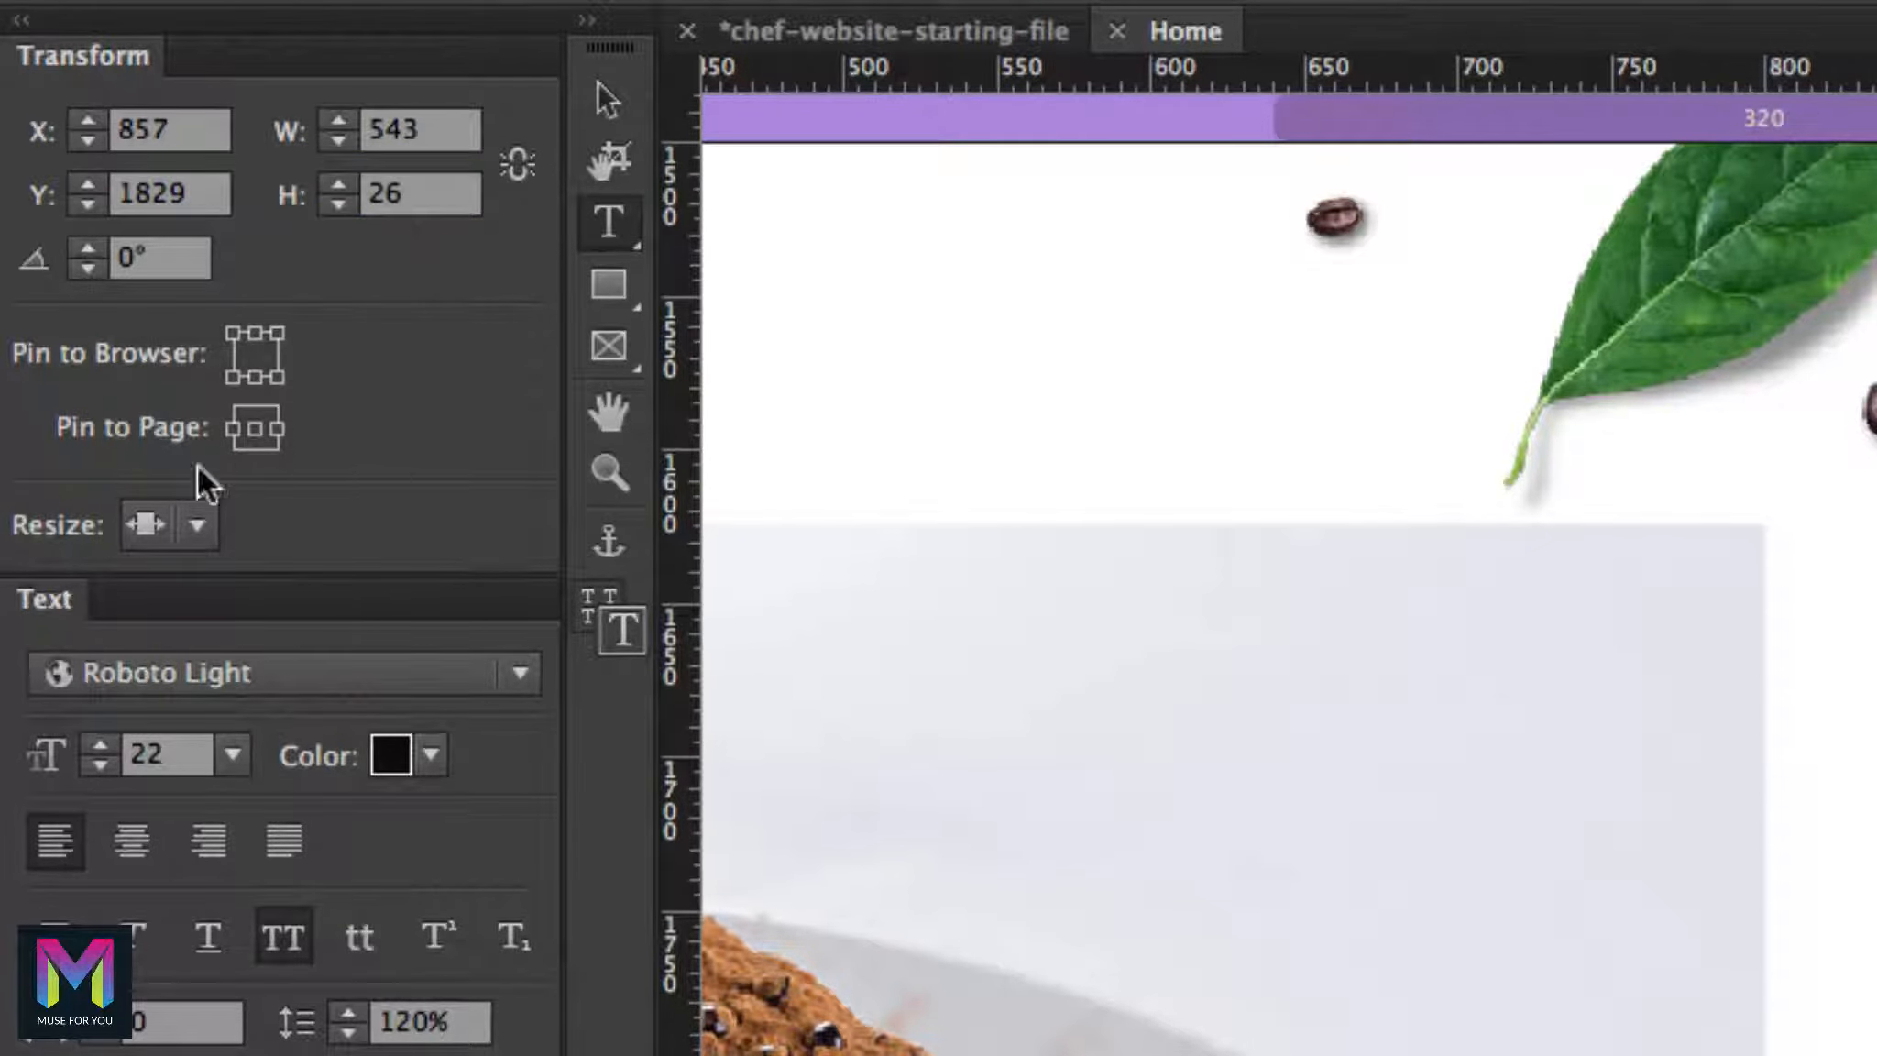
Set the title text frame's resize behaviour to None
click(194, 518)
click(242, 583)
click(196, 525)
click(210, 577)
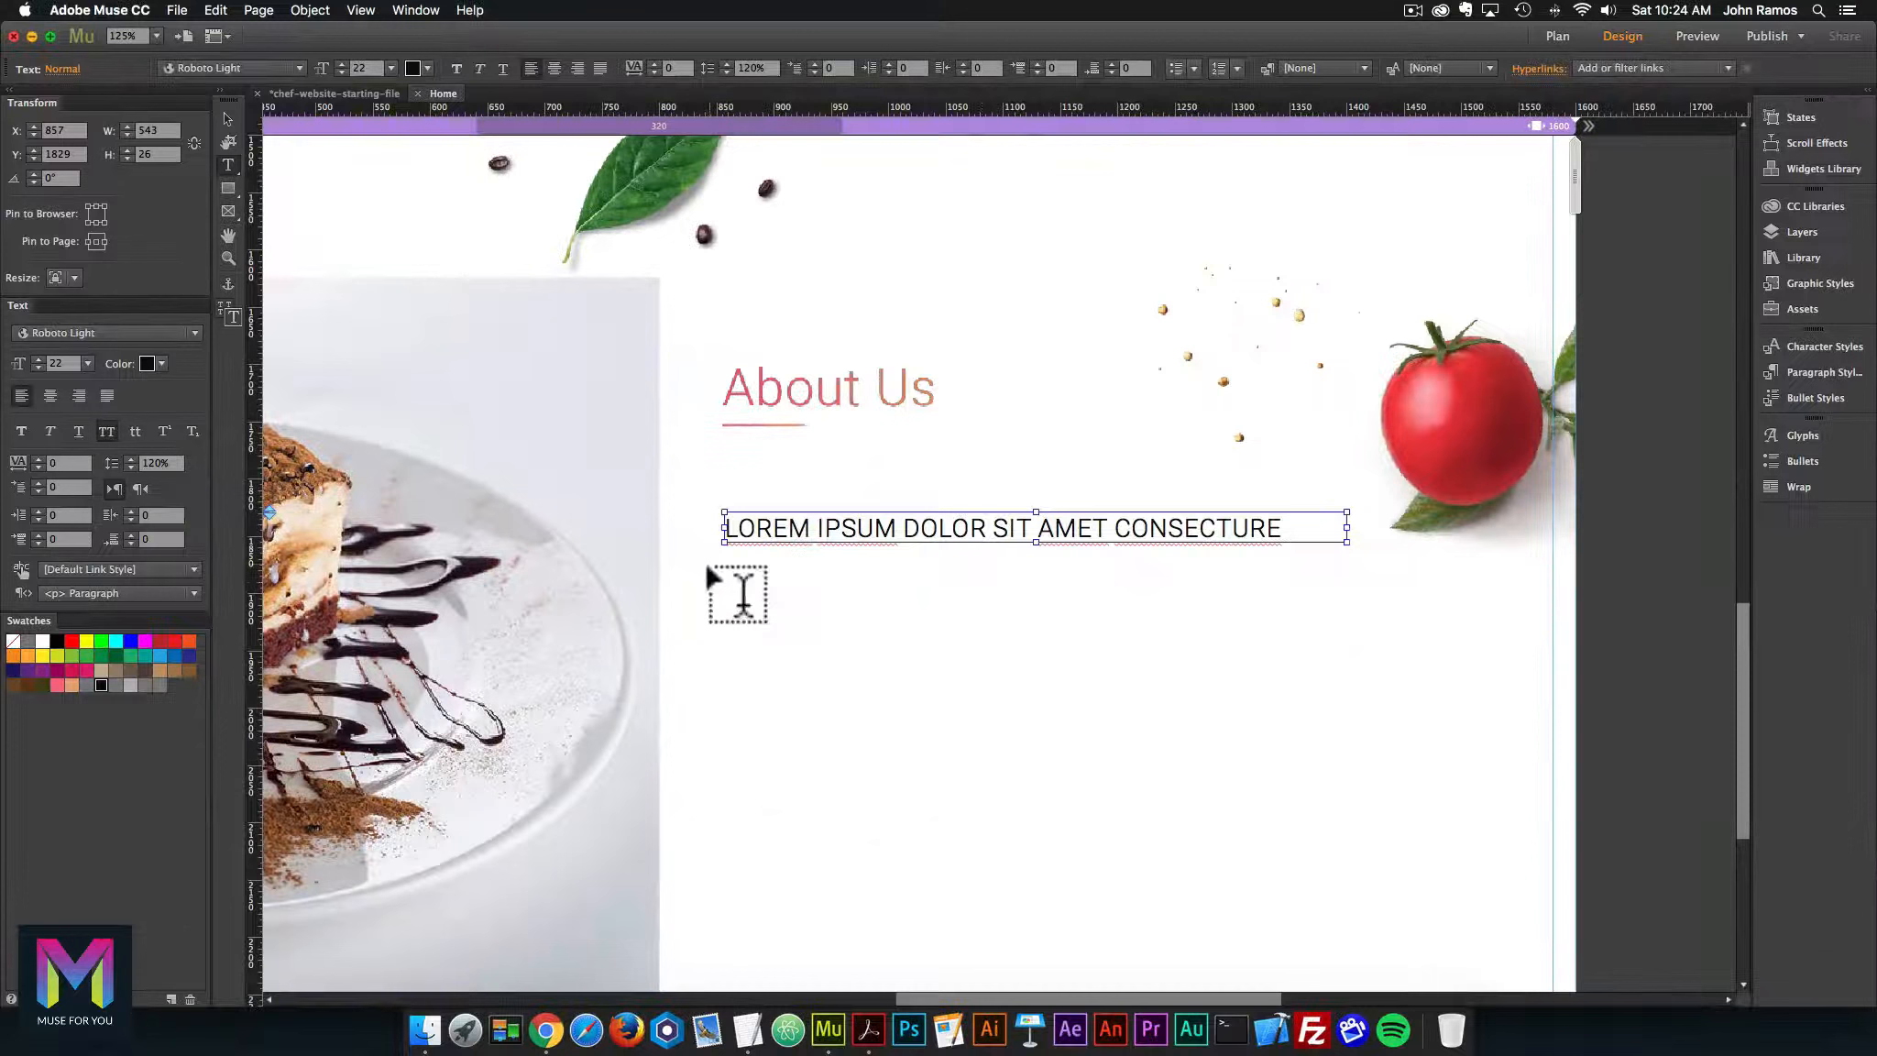
Draw a text frame about 409 by 211 below the title, then copy both About Us paragraphs from section-text in TextEdit
drag(722, 583, 1191, 824)
click(748, 1026)
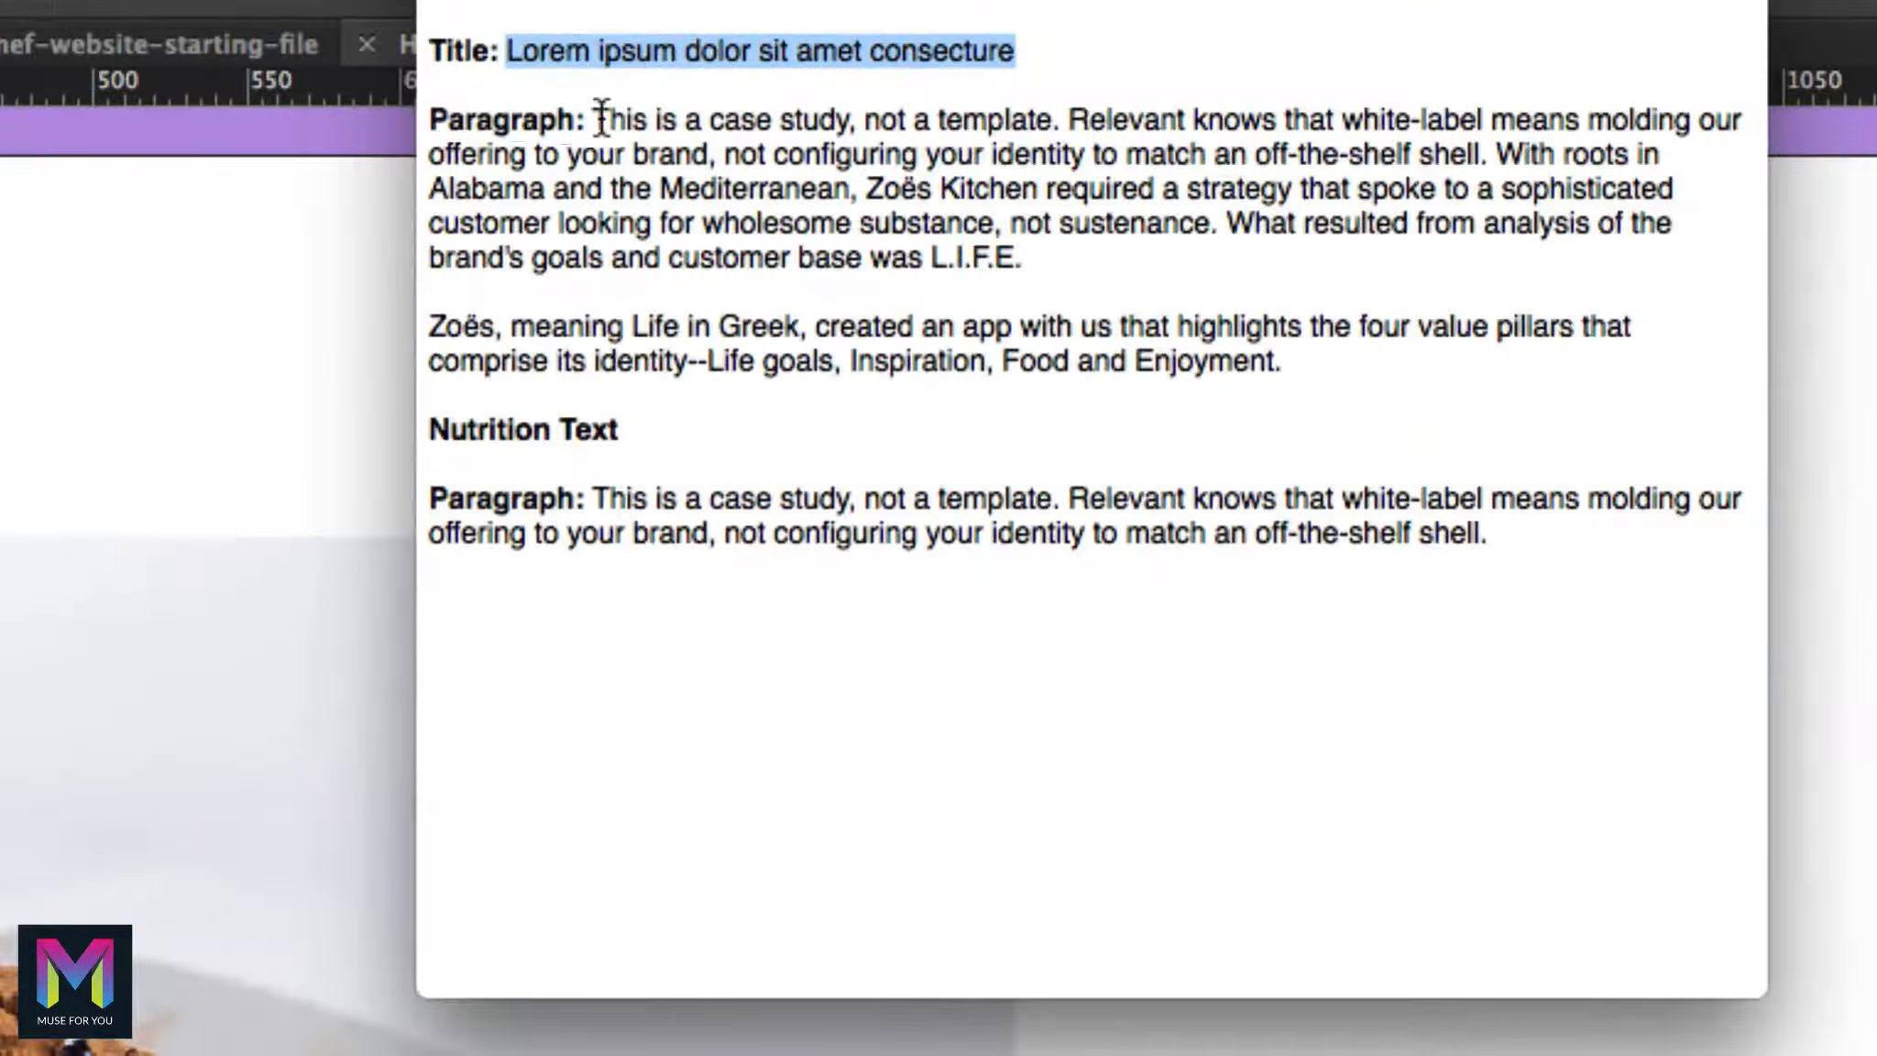
drag(502, 122, 593, 147)
drag(836, 192, 1297, 362)
key(super+c)
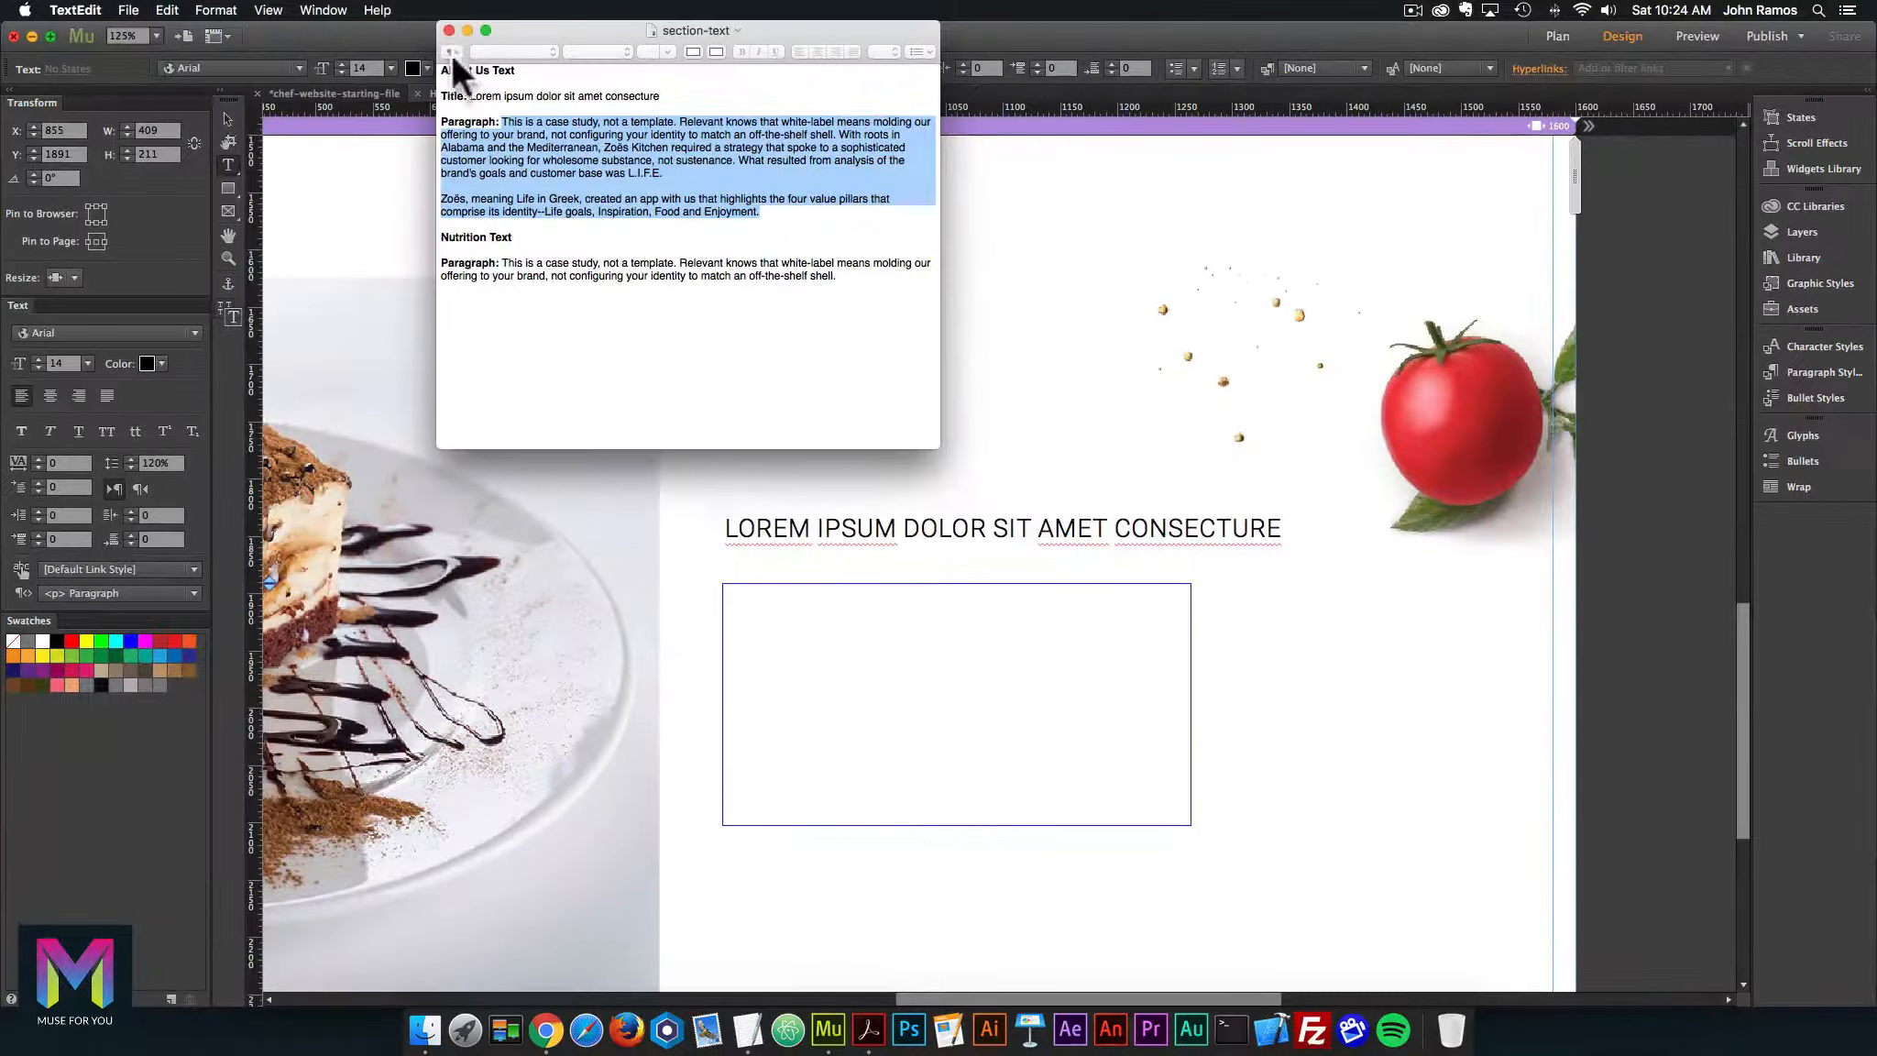
Minimize section-text and paste the copied paragraphs into the empty text frame below the title in Adobe Muse
click(467, 30)
click(783, 598)
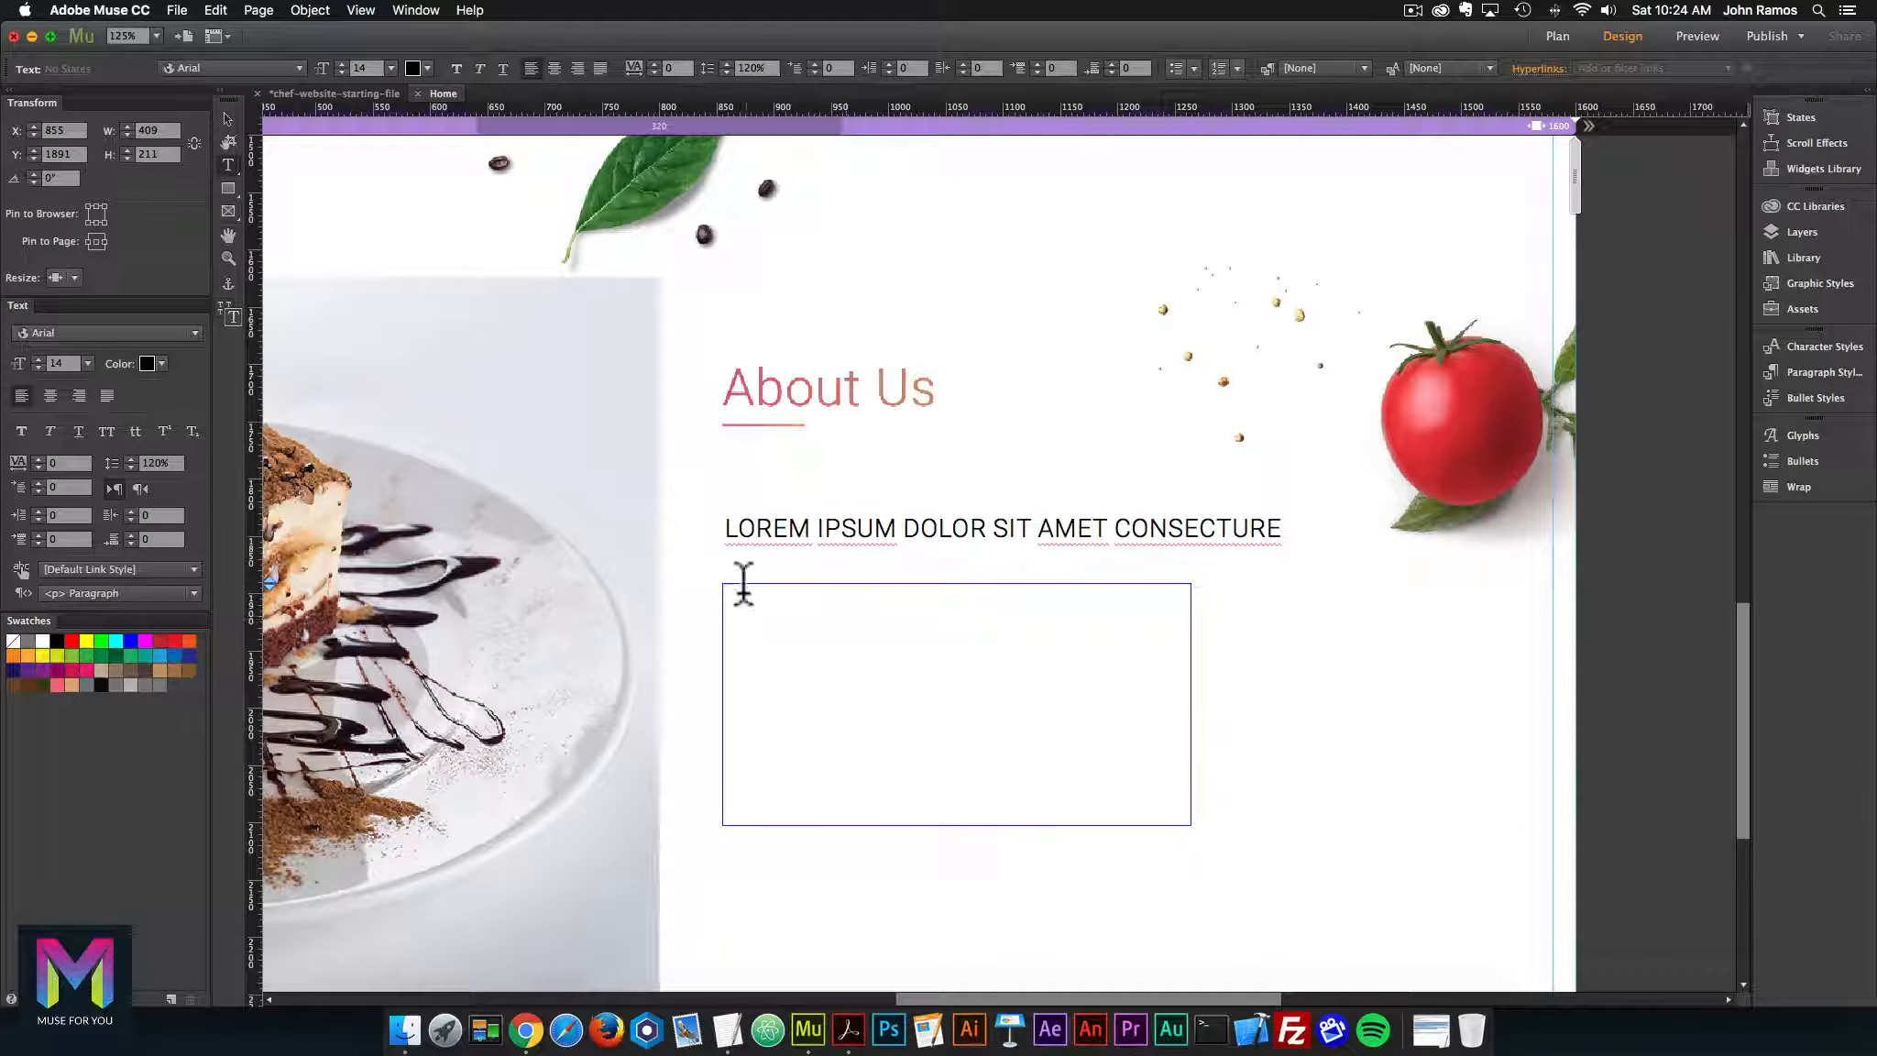
key(super+v)
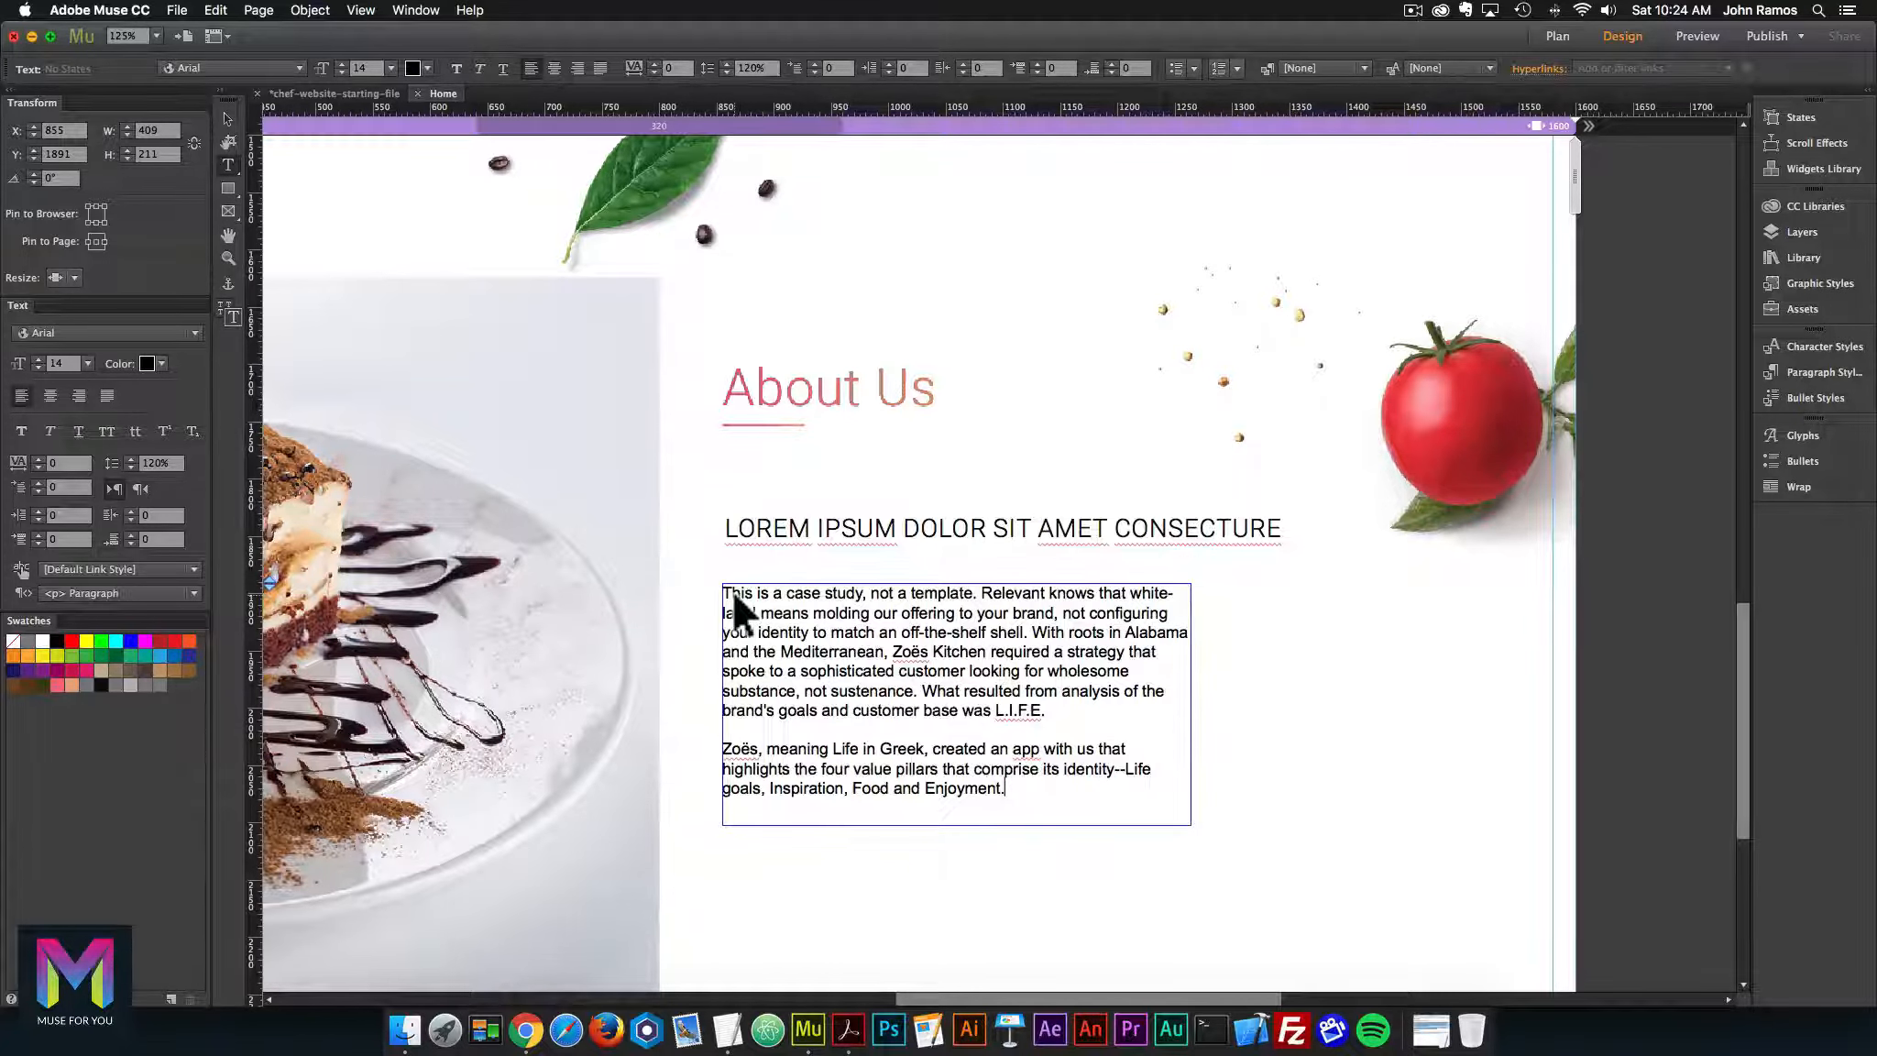
Select all the pasted paragraph text and format it in Roboto Slab at size 15
key(super+a)
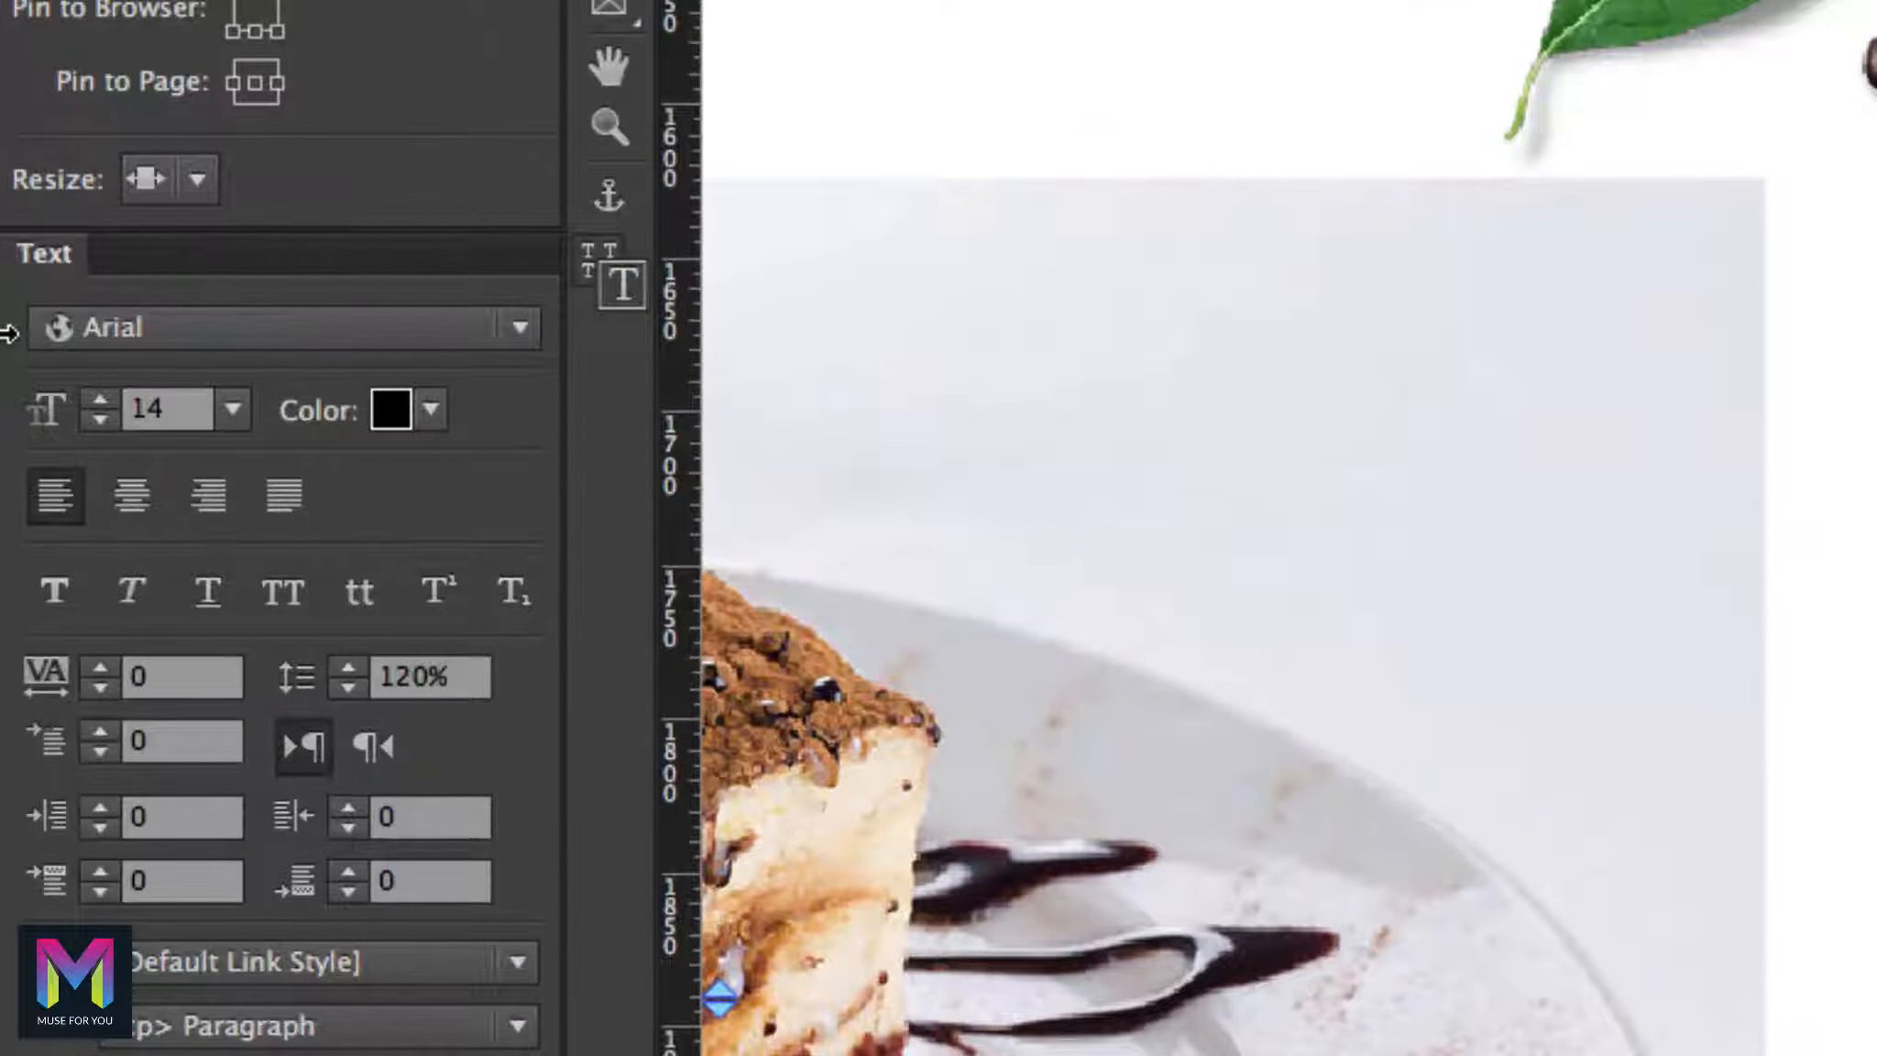
click(151, 327)
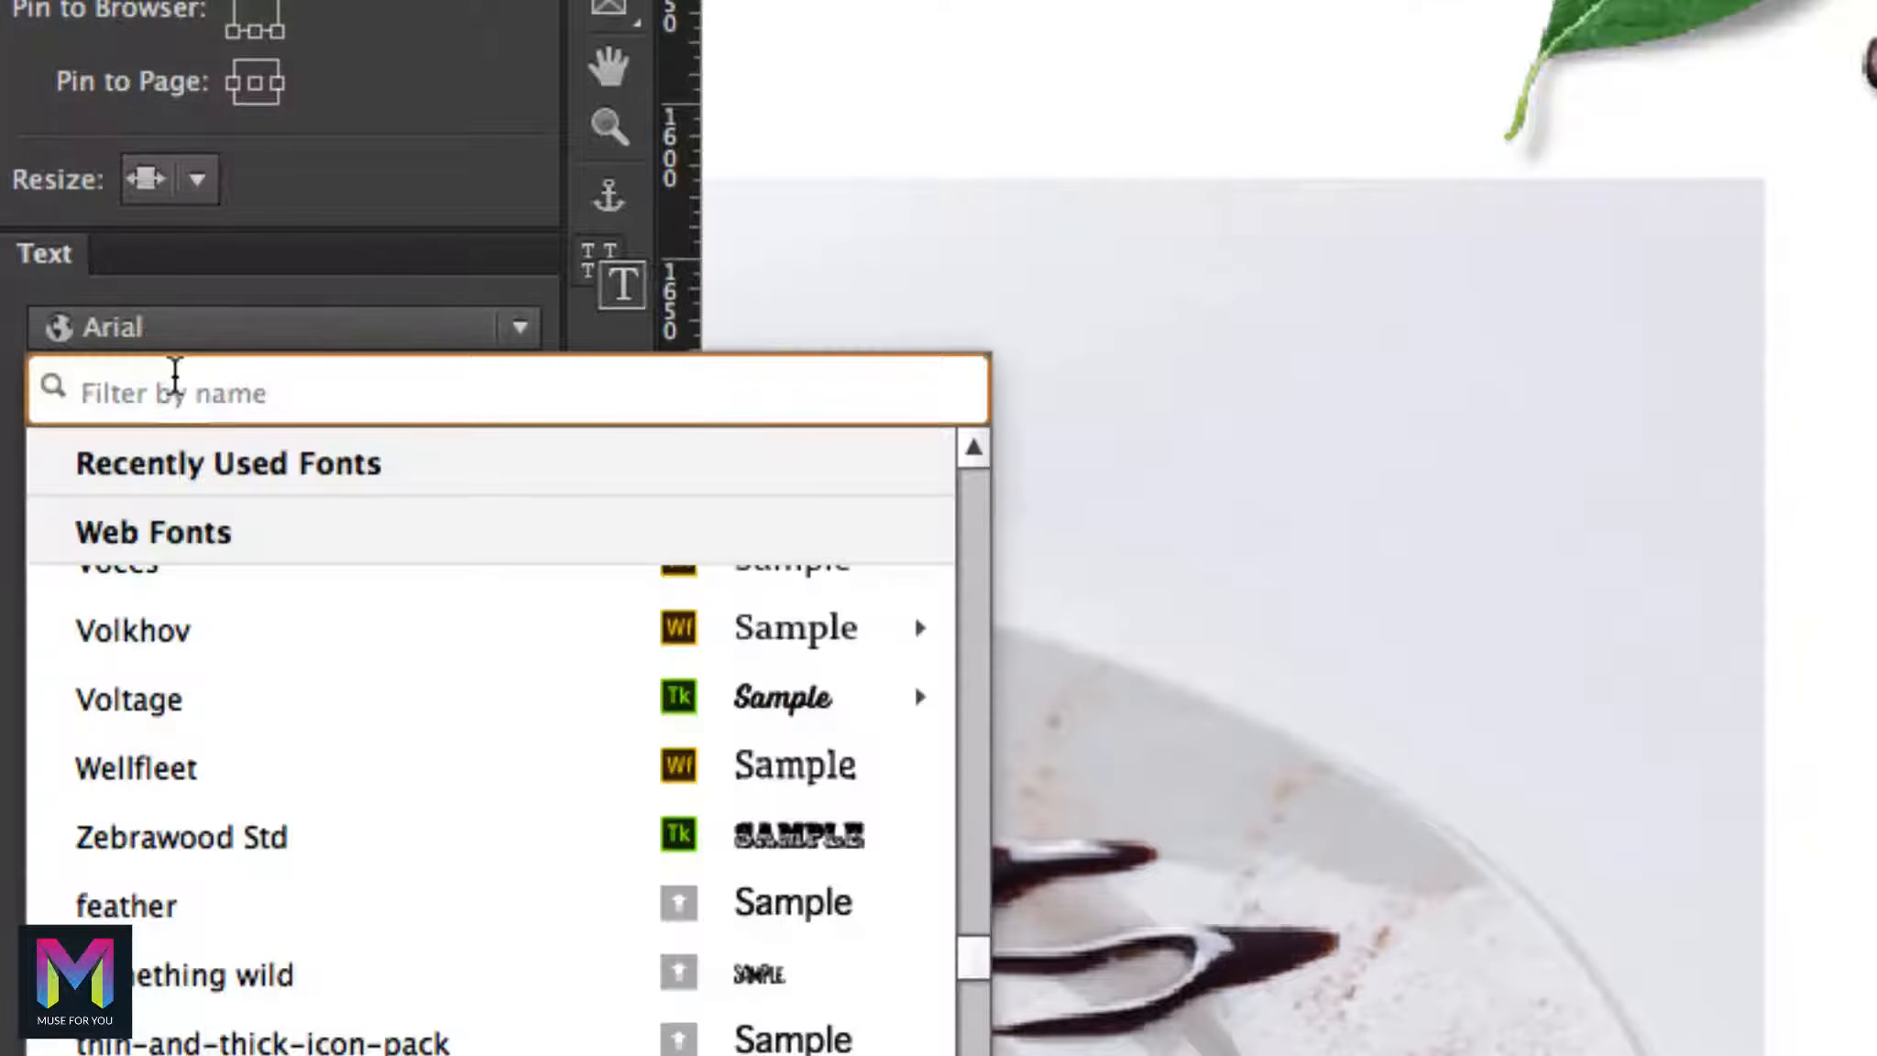
text(roboto slab)
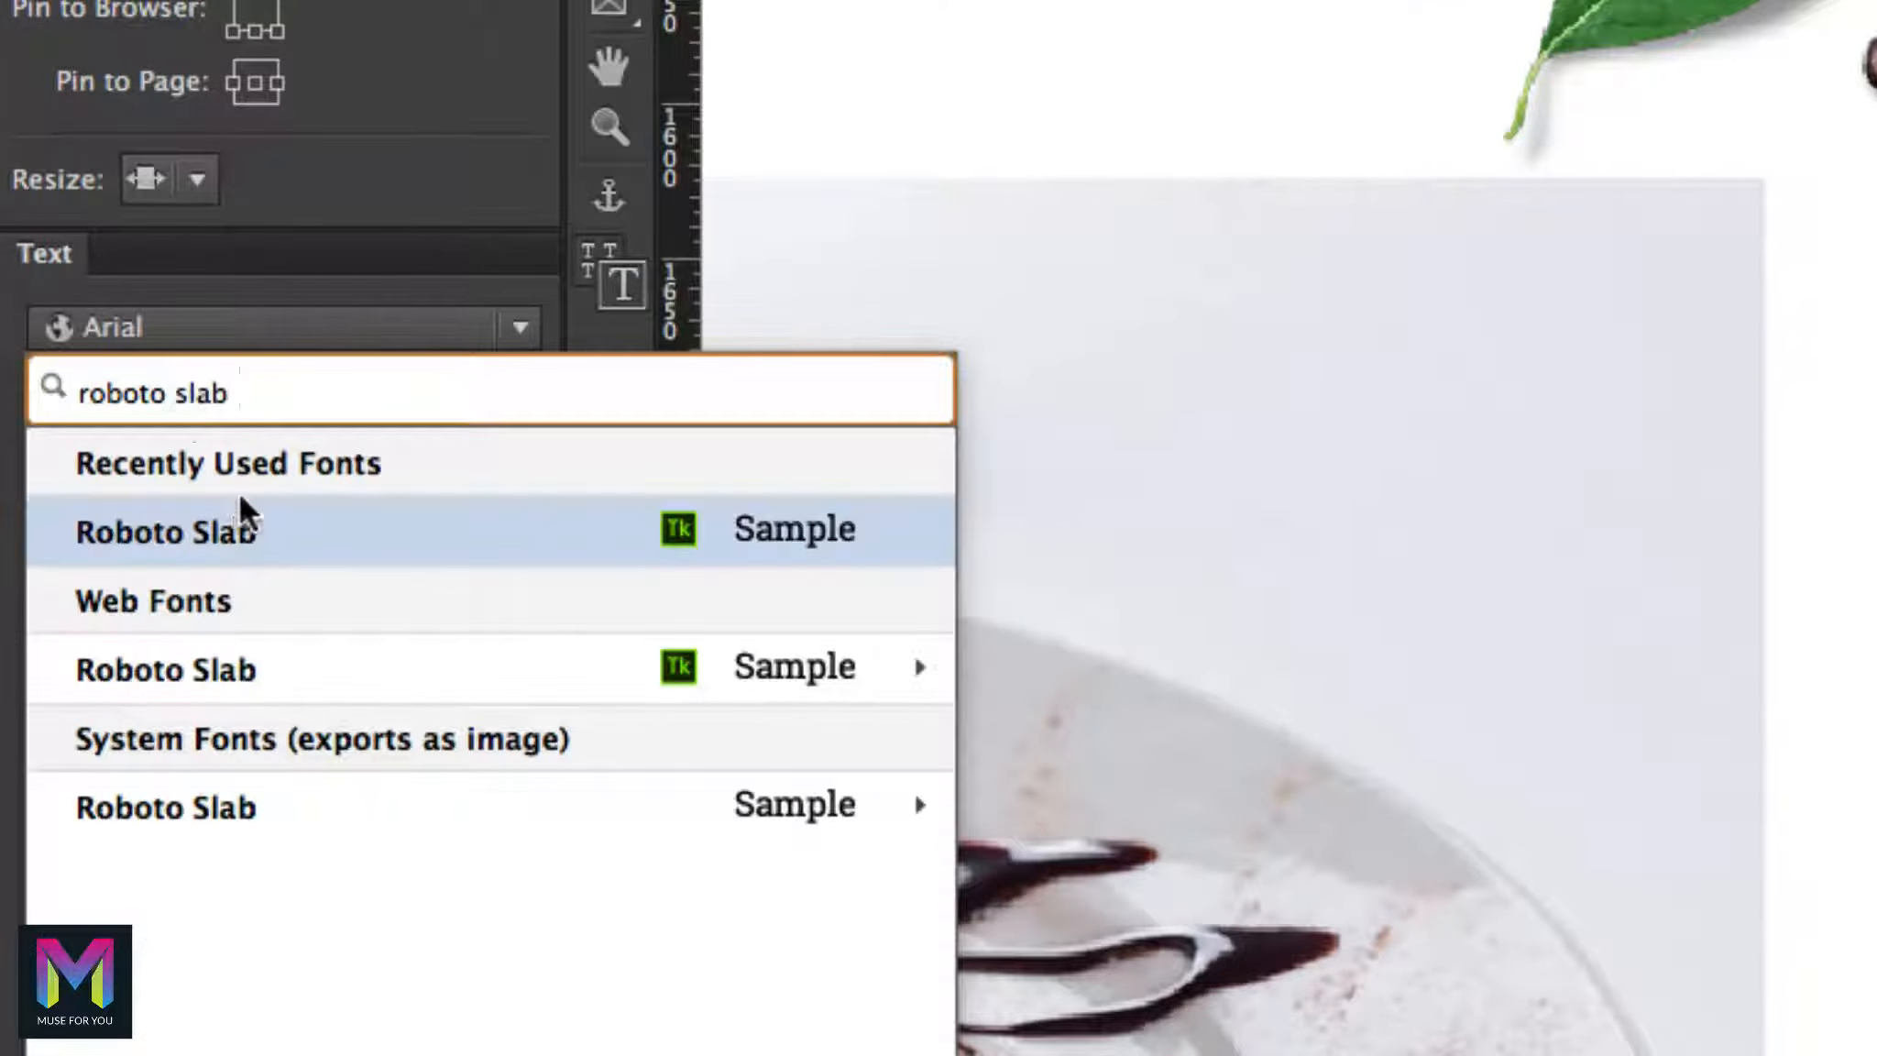
click(234, 527)
drag(168, 410, 112, 401)
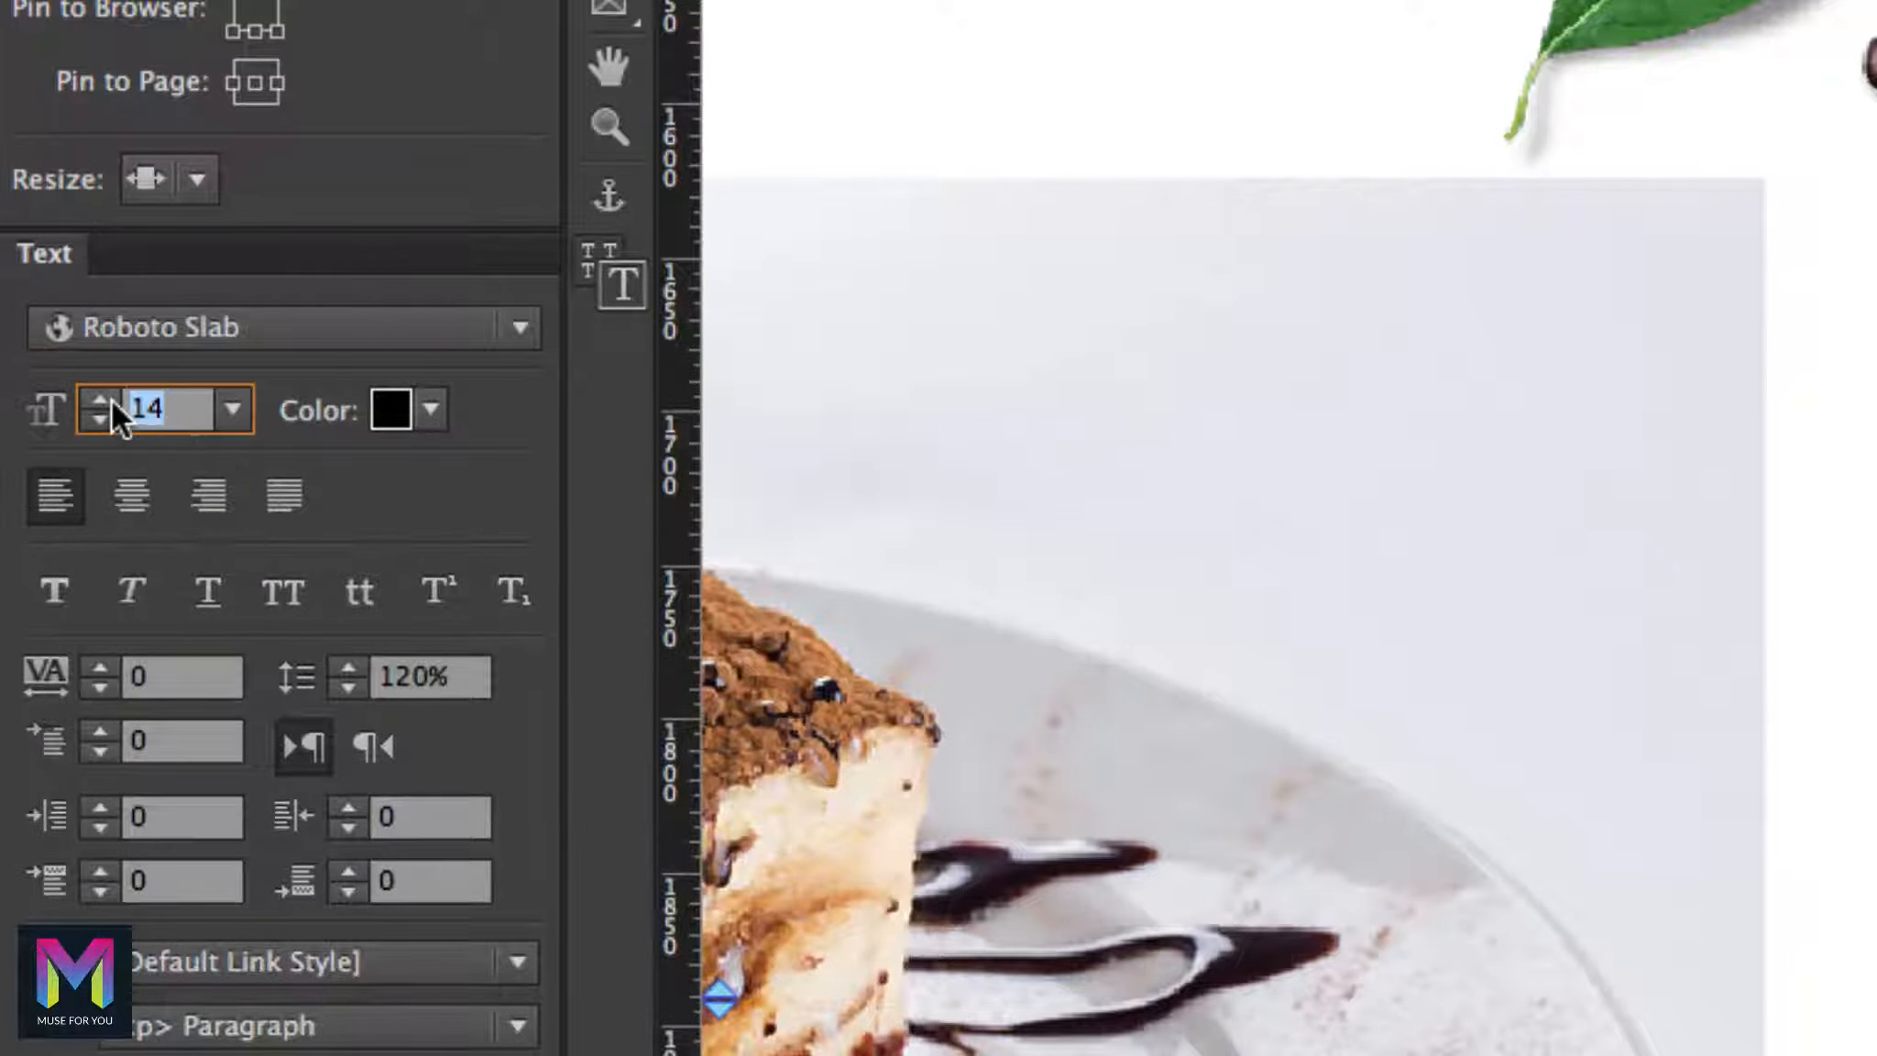
key(Return)
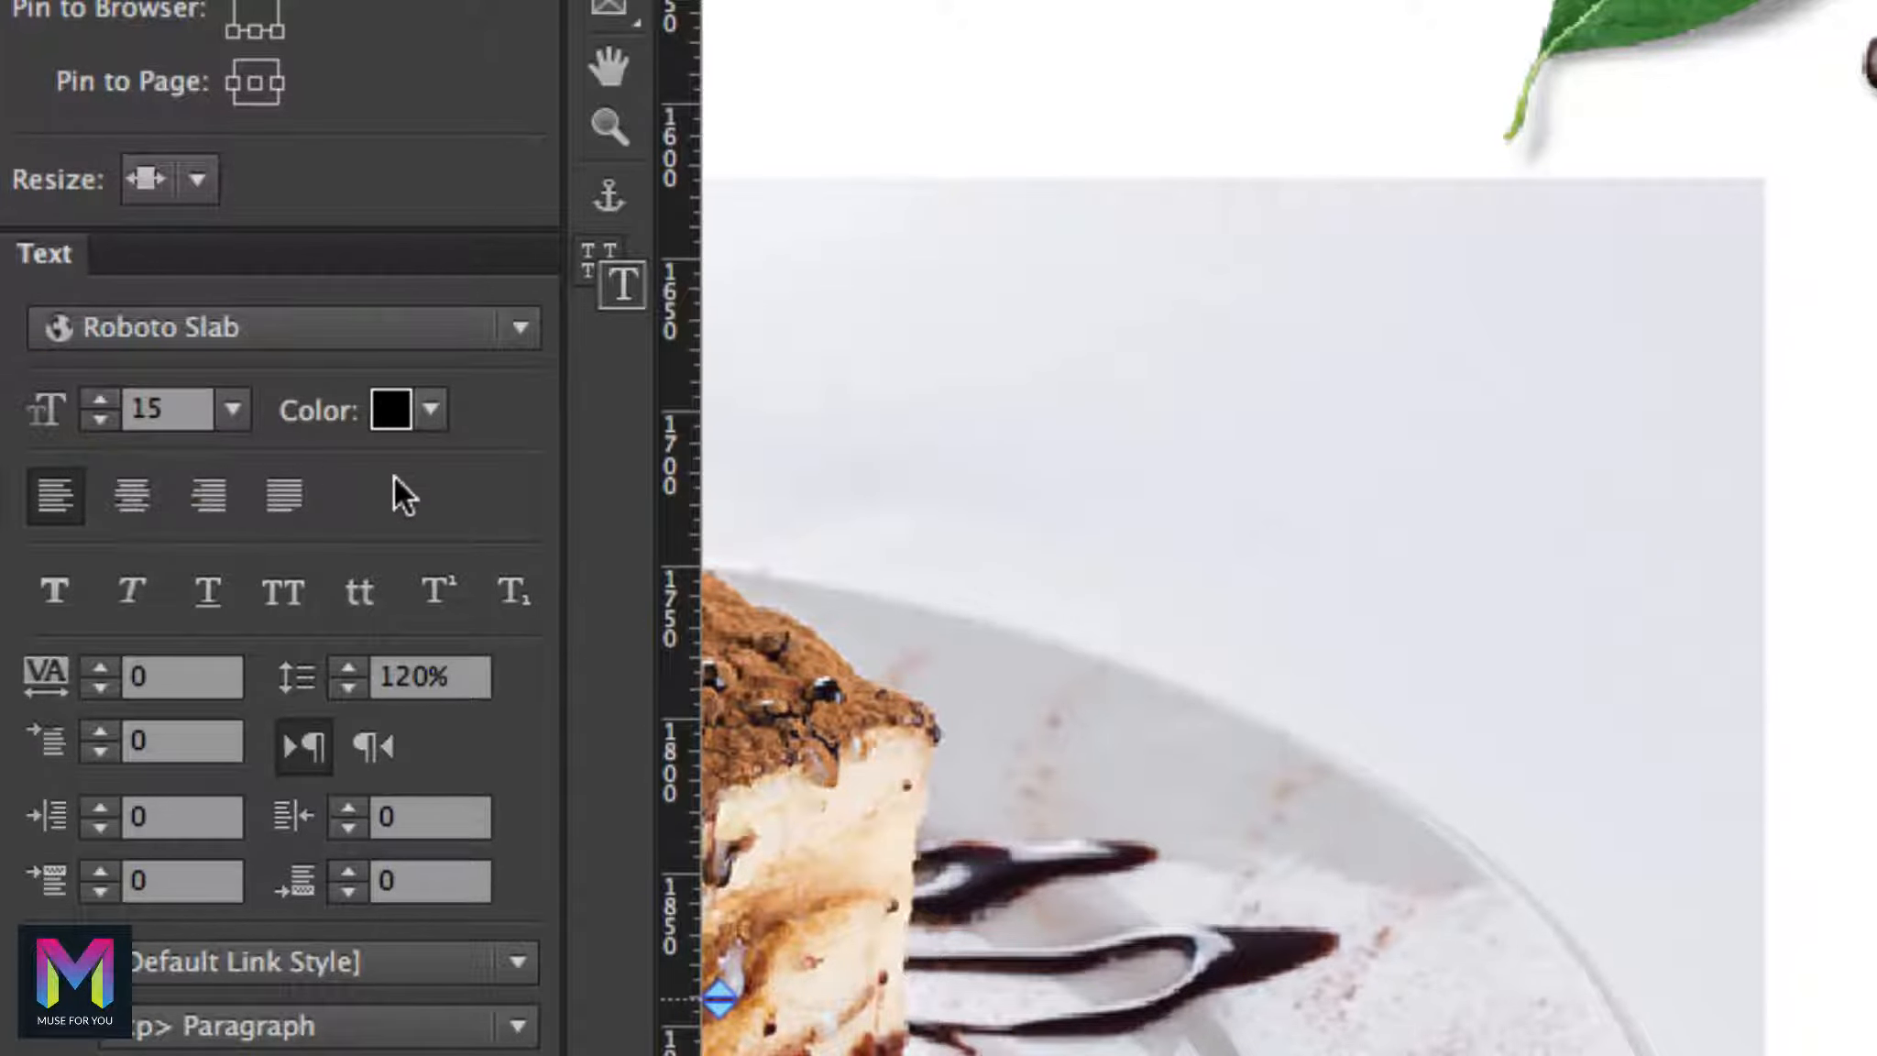
Color the paragraph text with the near-black swatch 09090A and set its leading to 160%
click(429, 410)
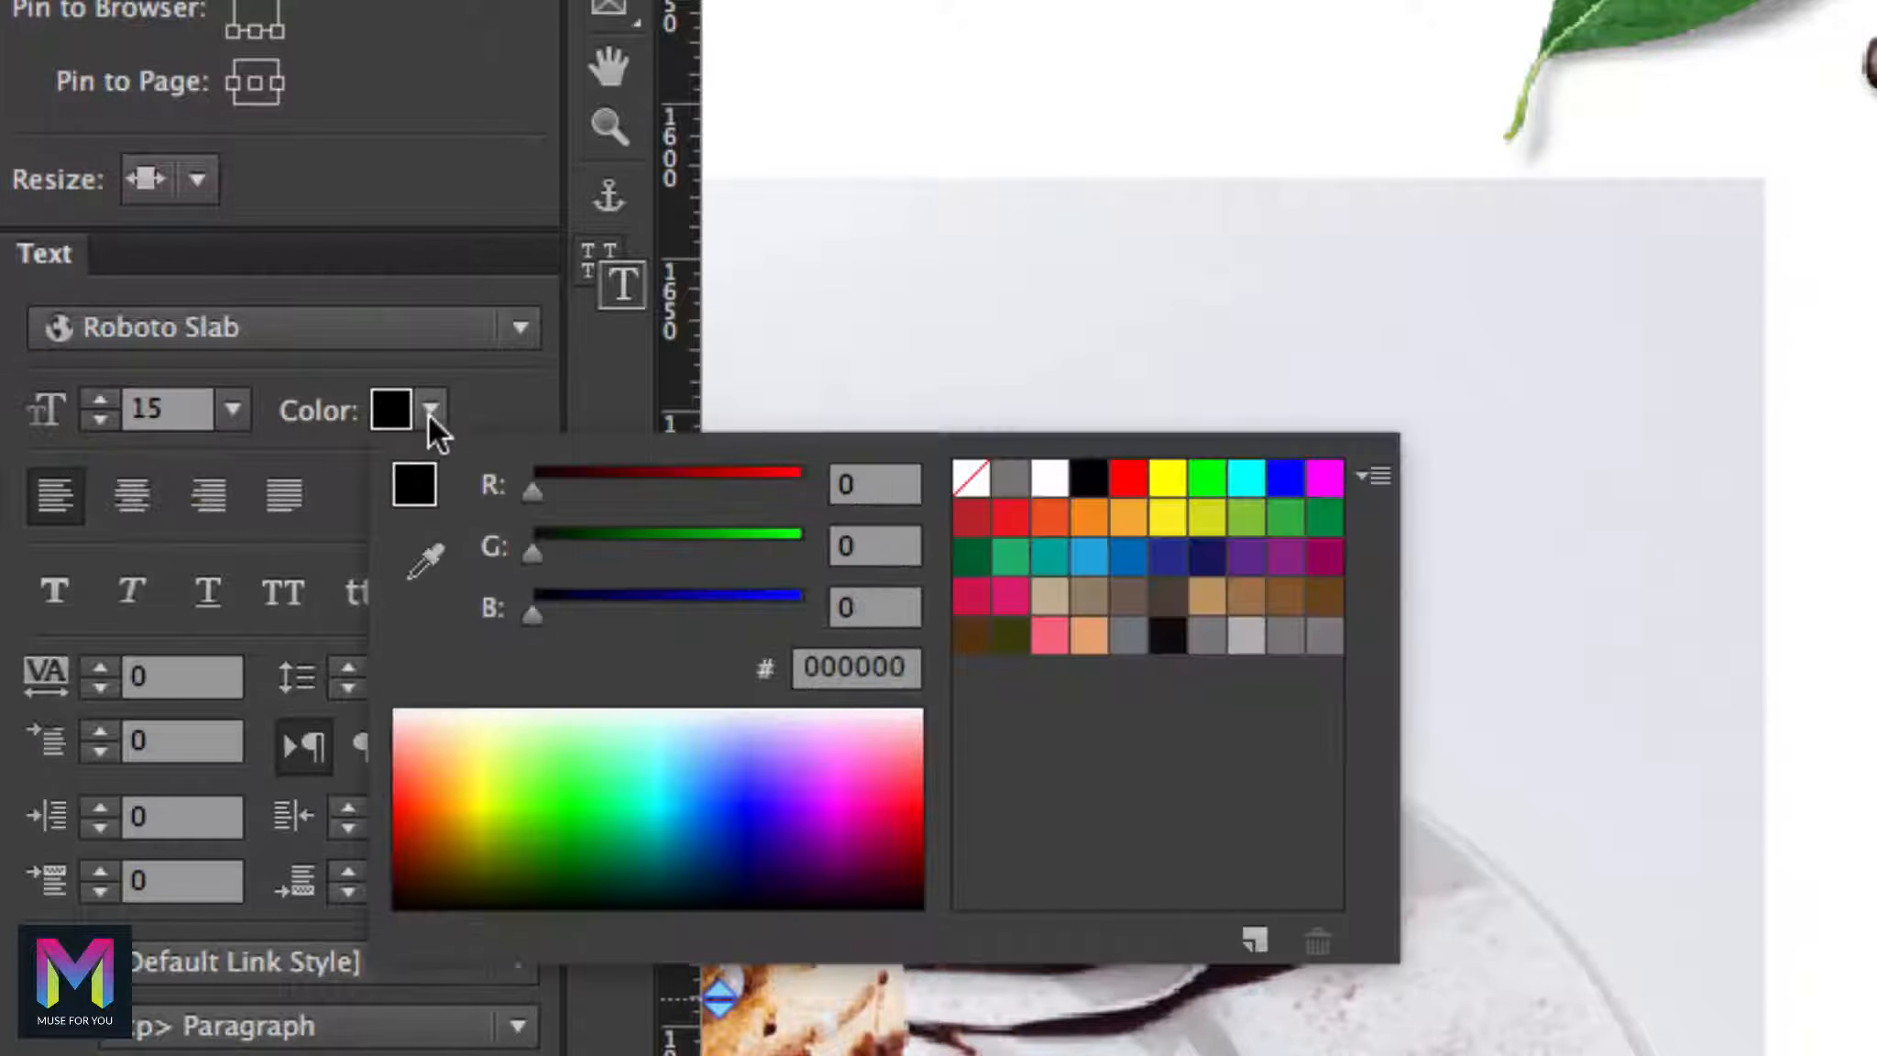
click(1165, 634)
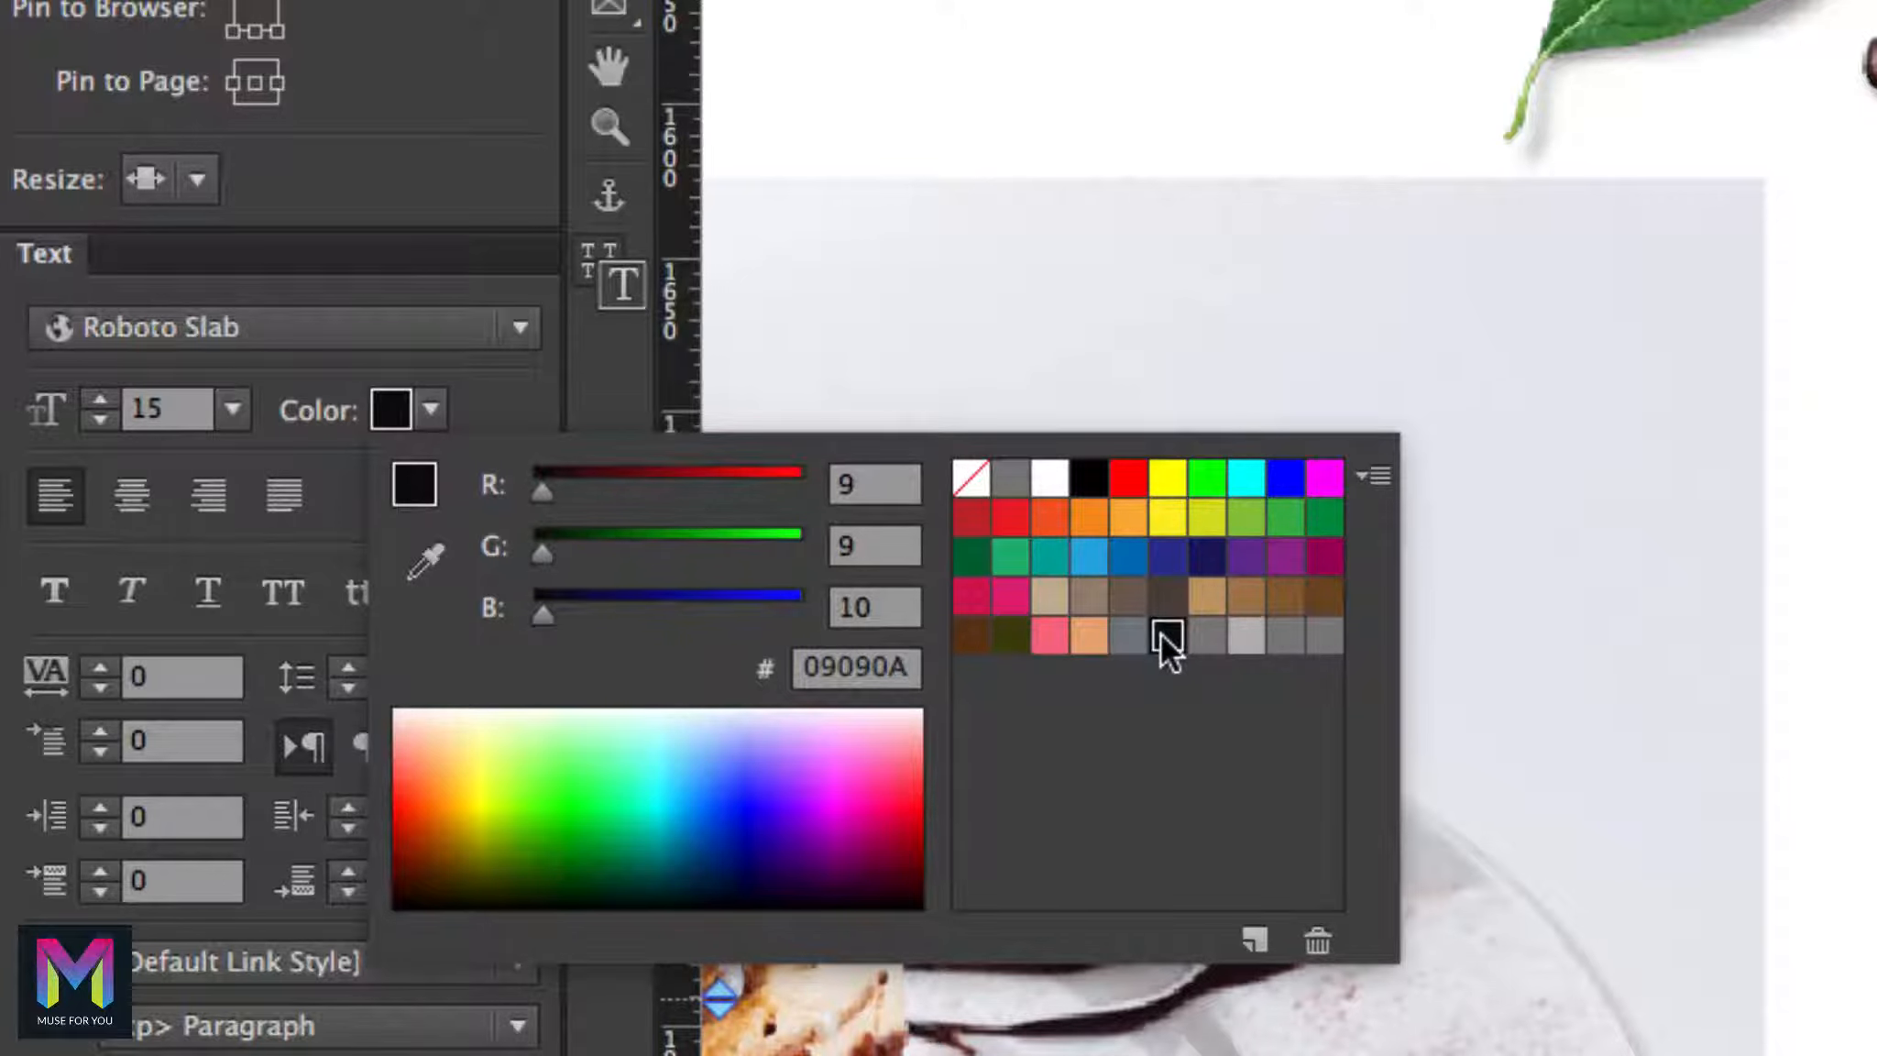
click(313, 275)
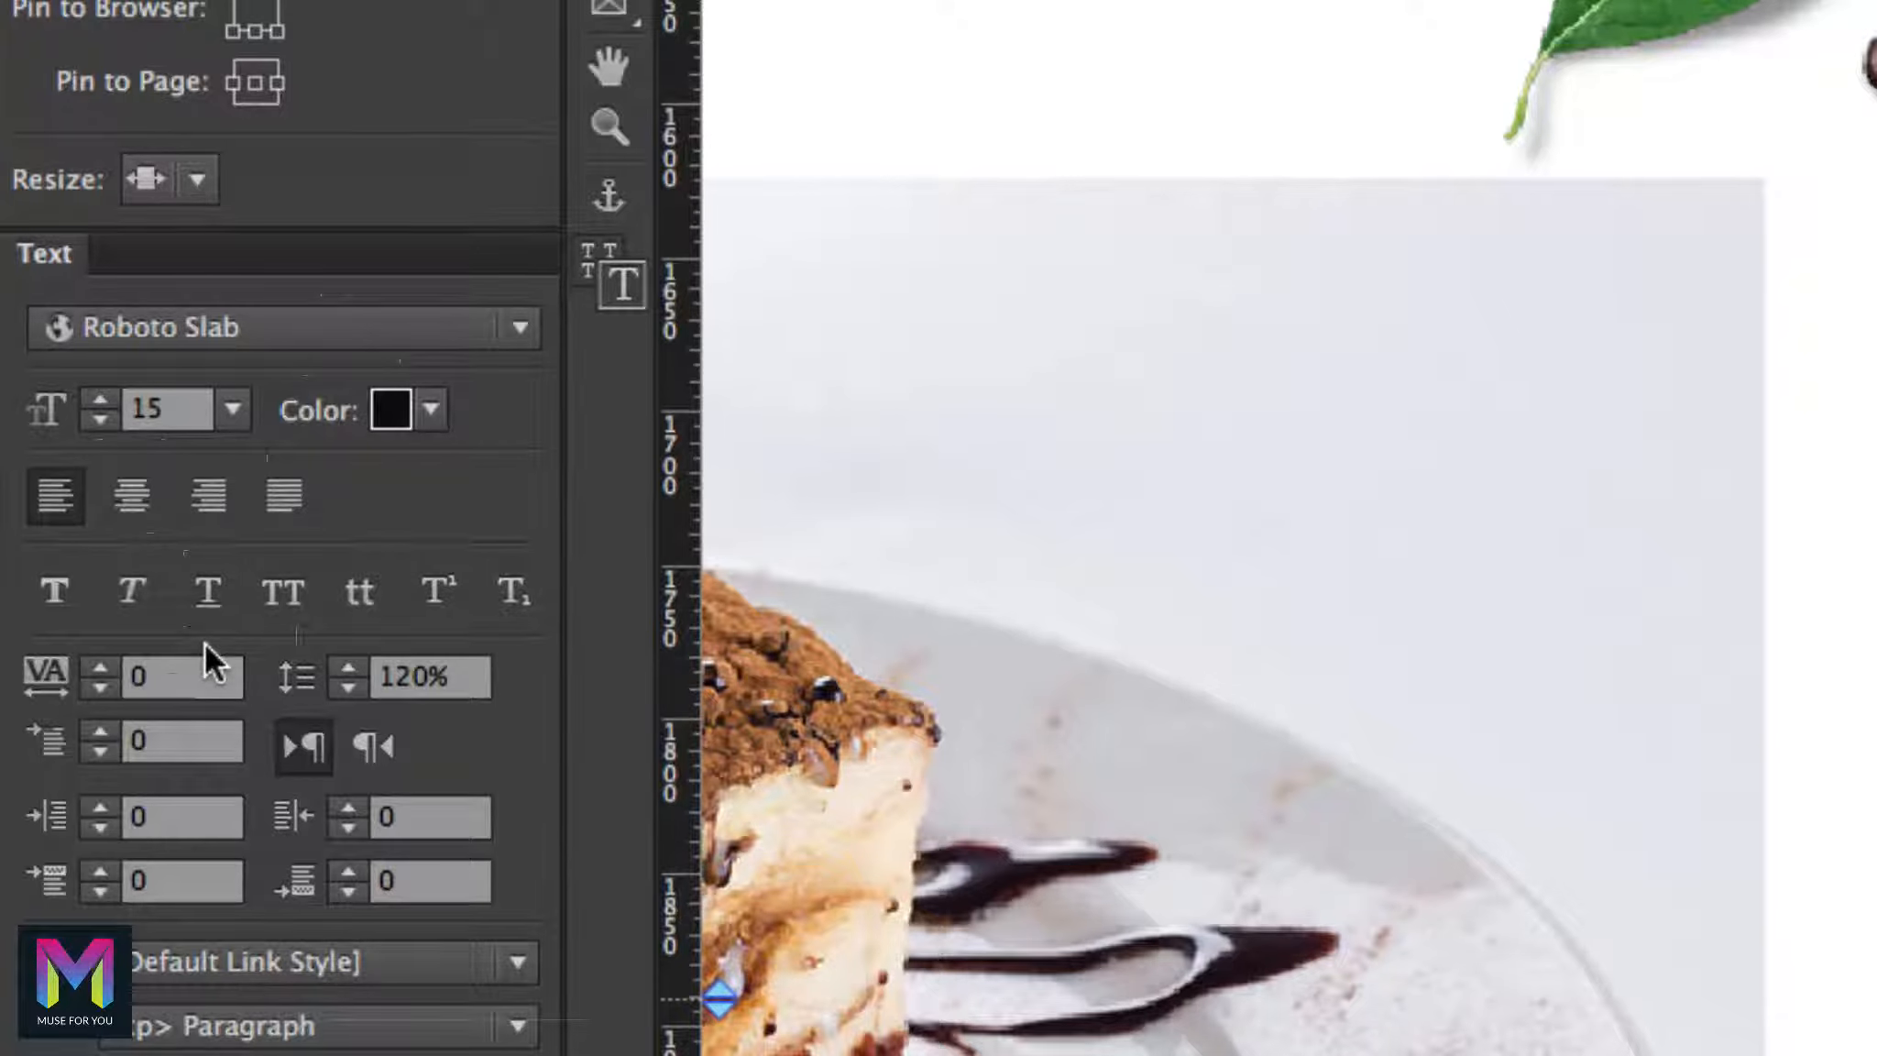
click(411, 676)
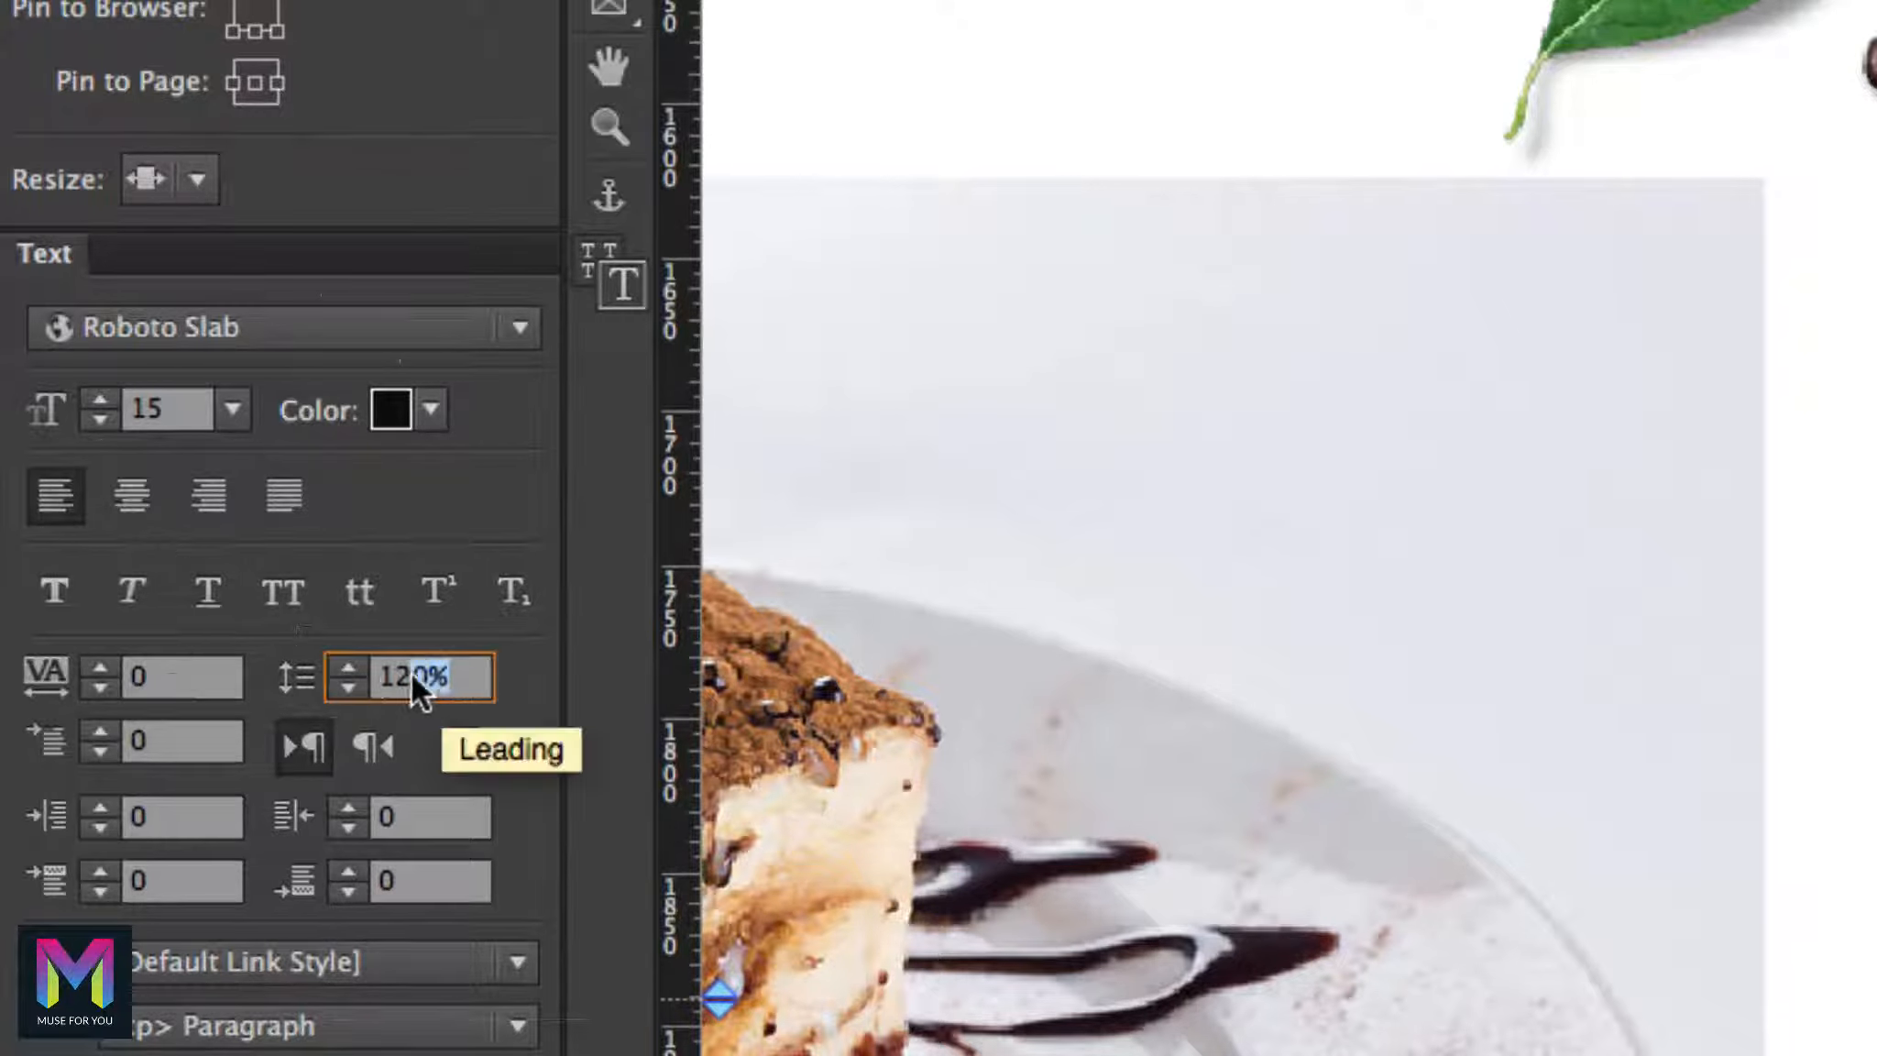
text(160)
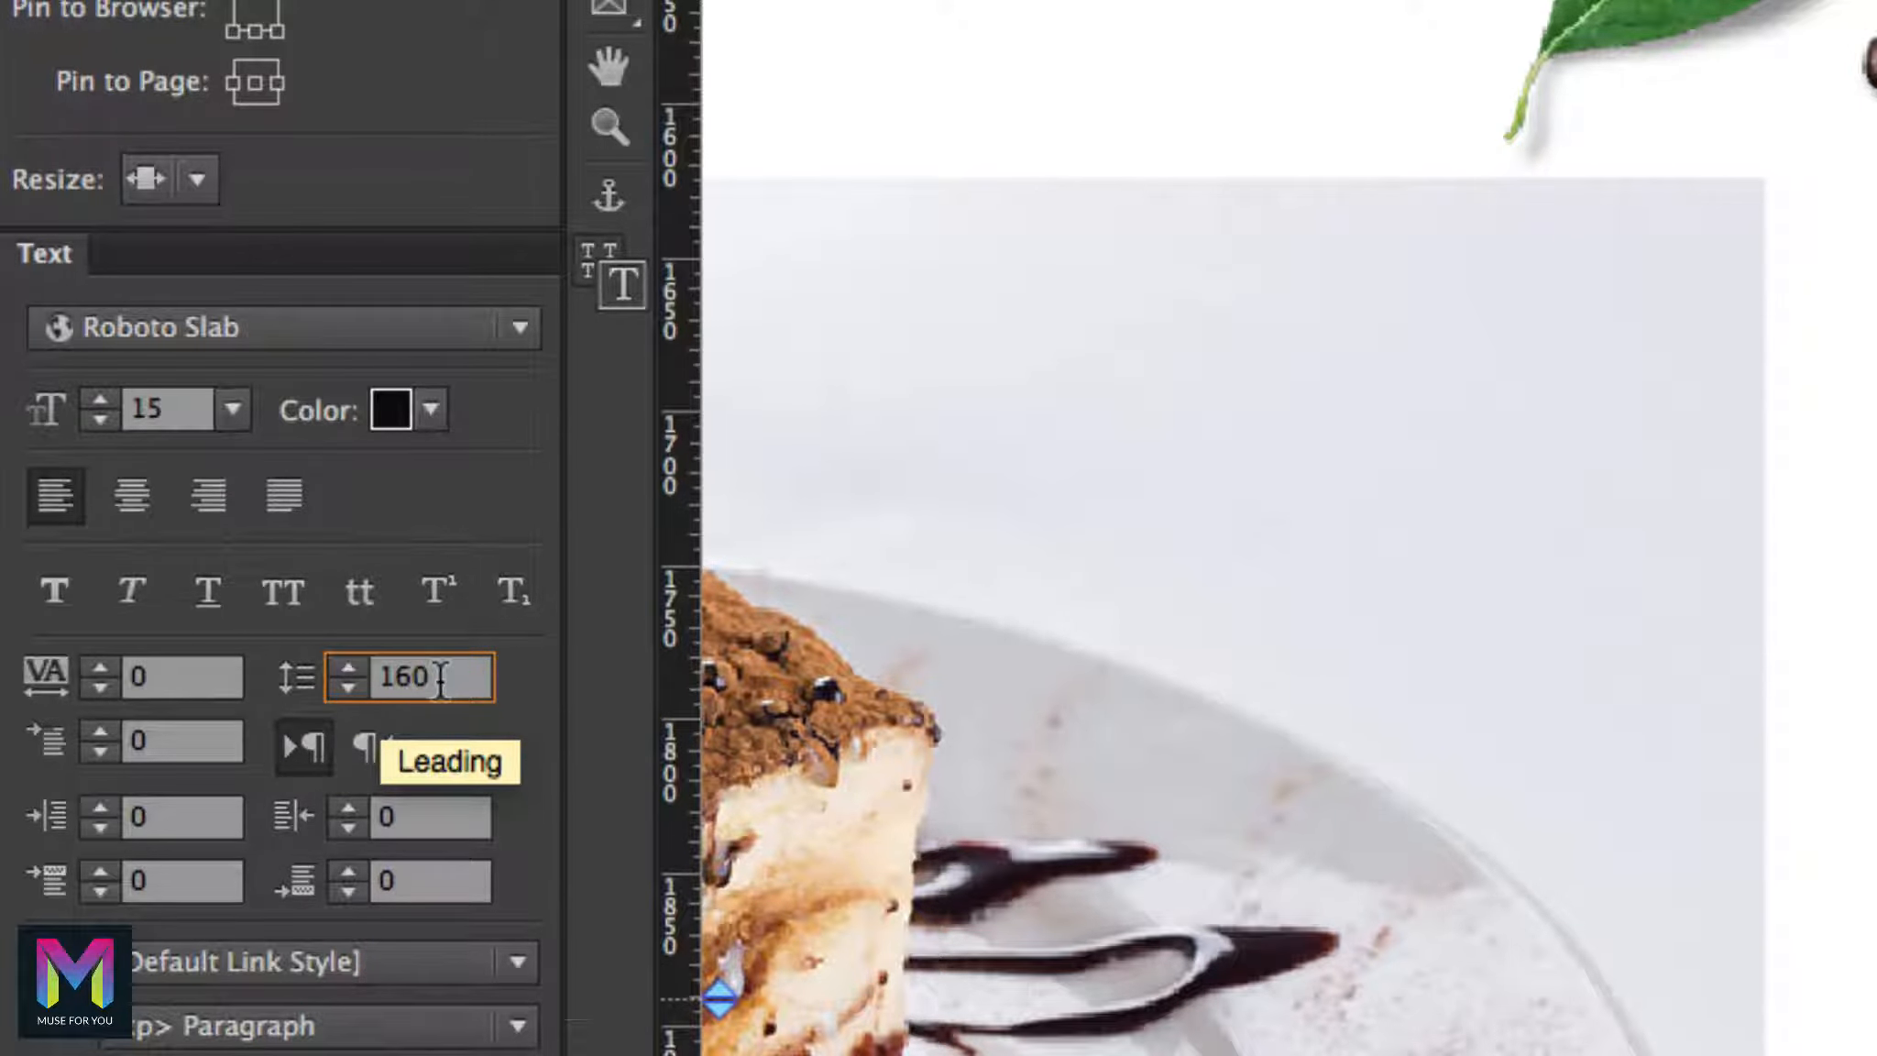
key(Return)
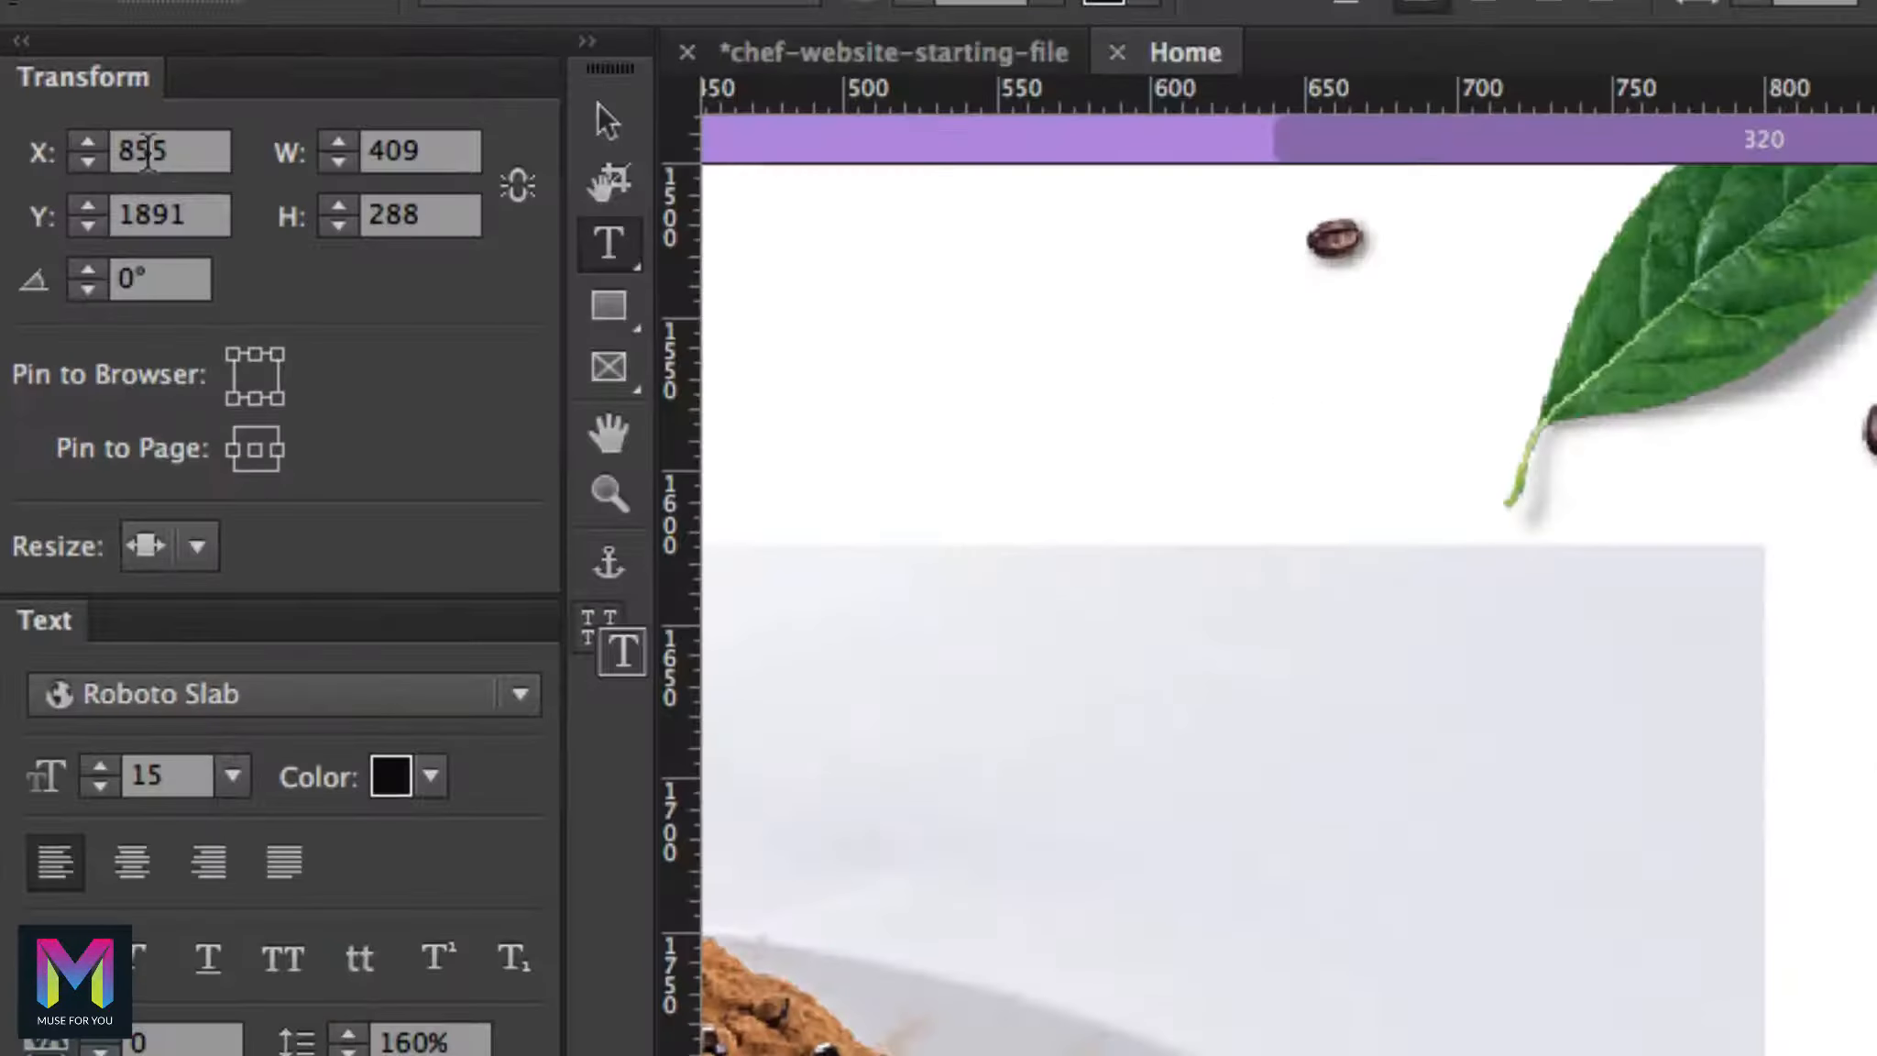
Position the paragraph's text frame at X 857, Y 1889 and set its width to 543
click(20, 125)
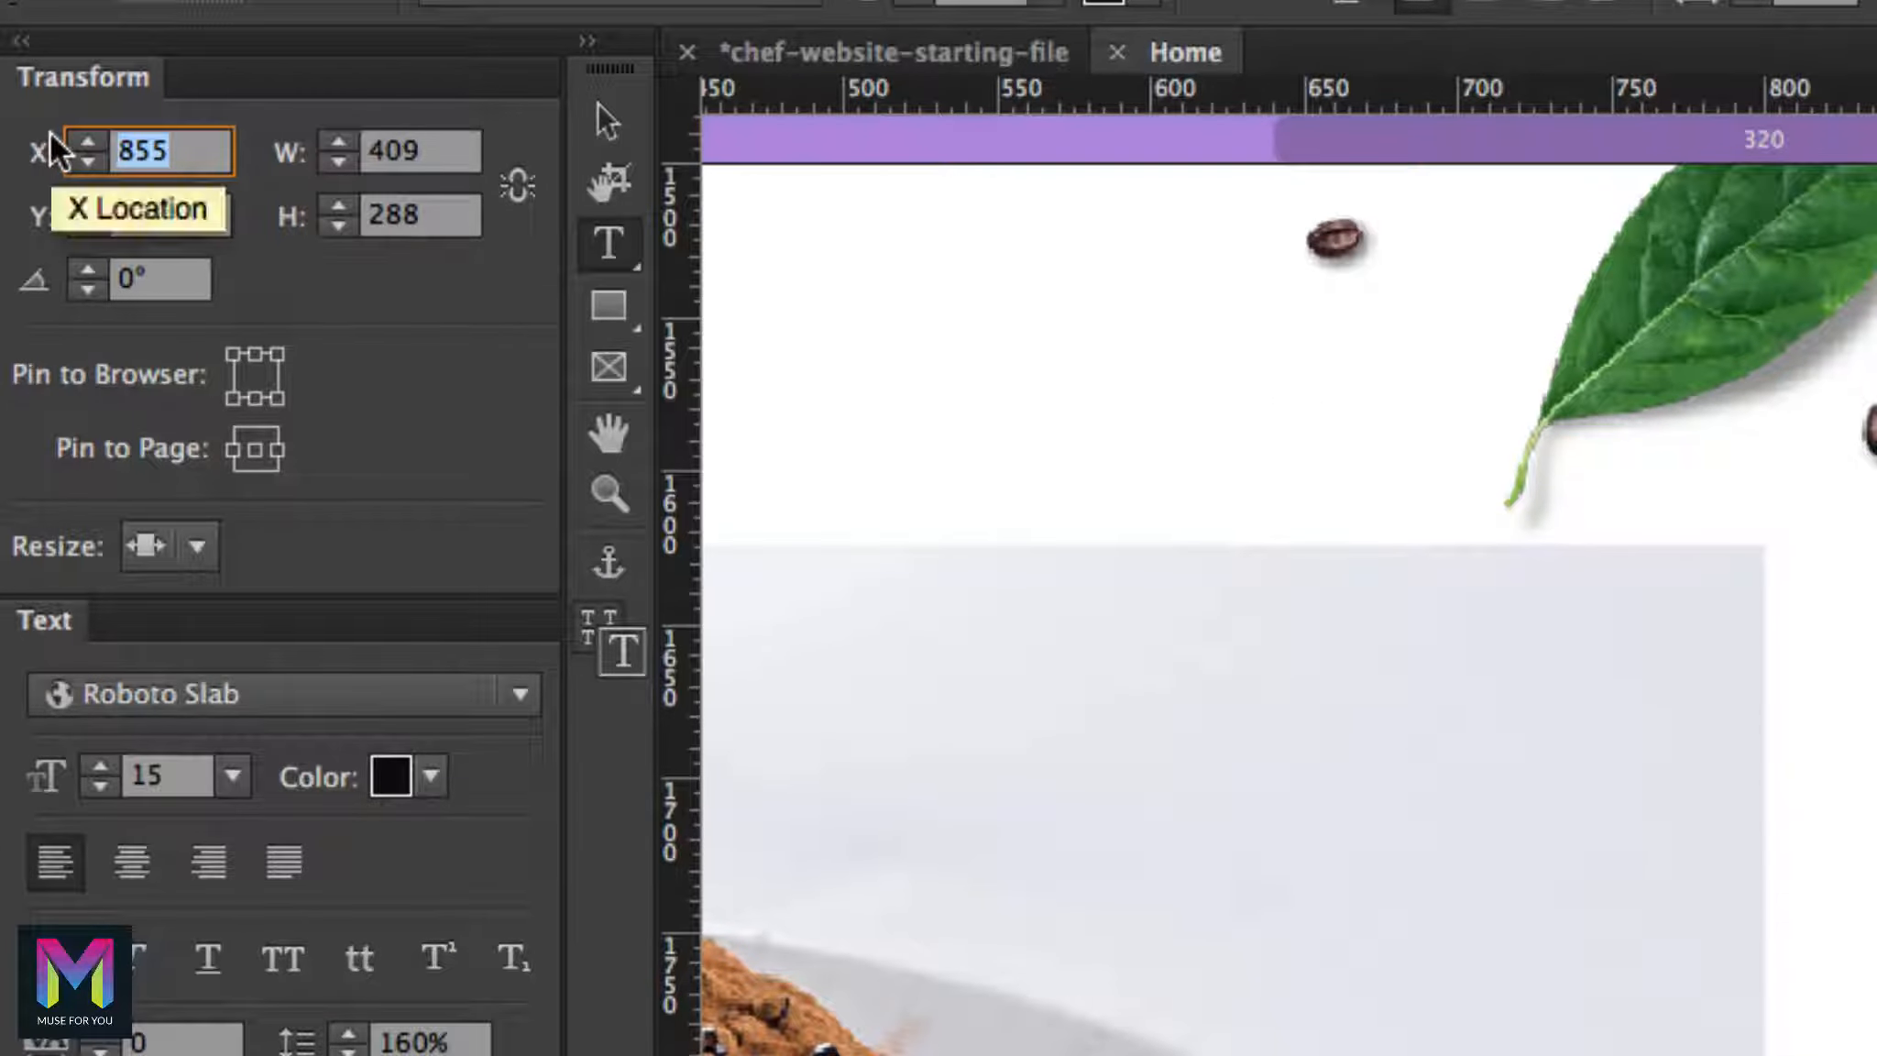
text(857)
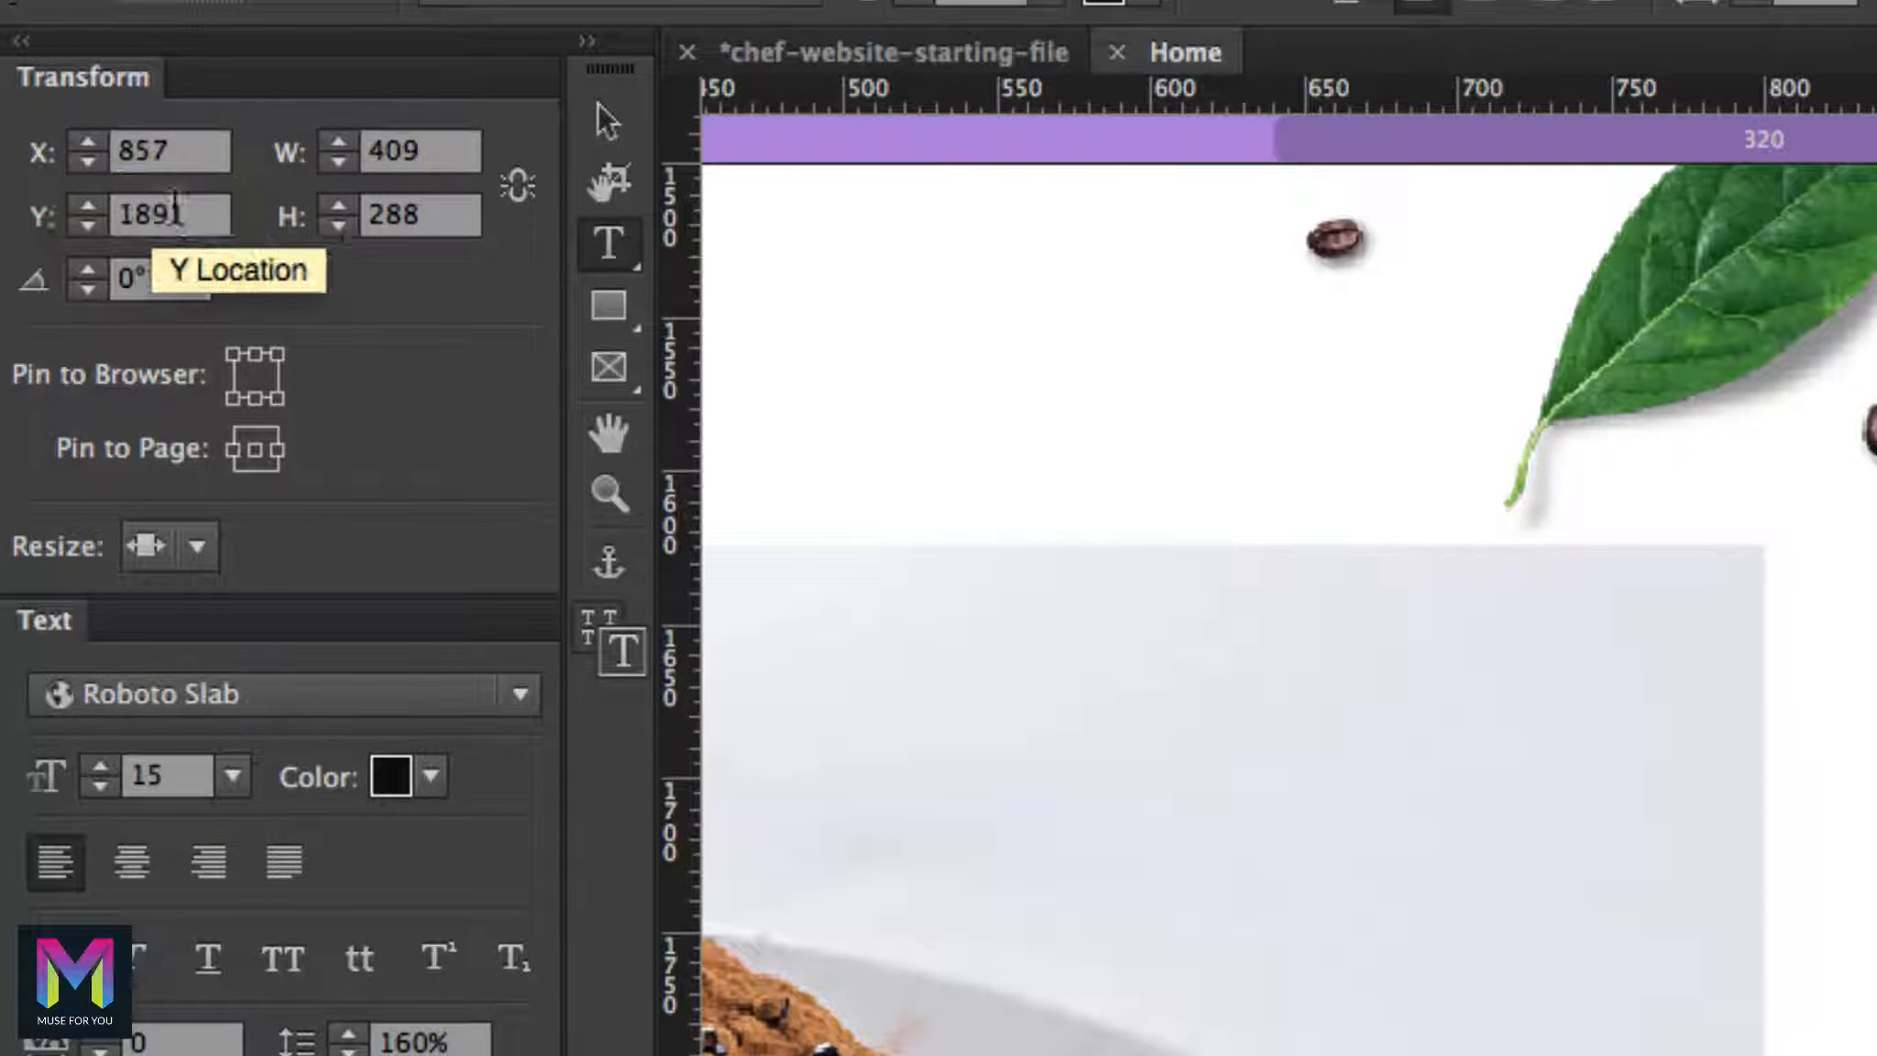
key(Tab)
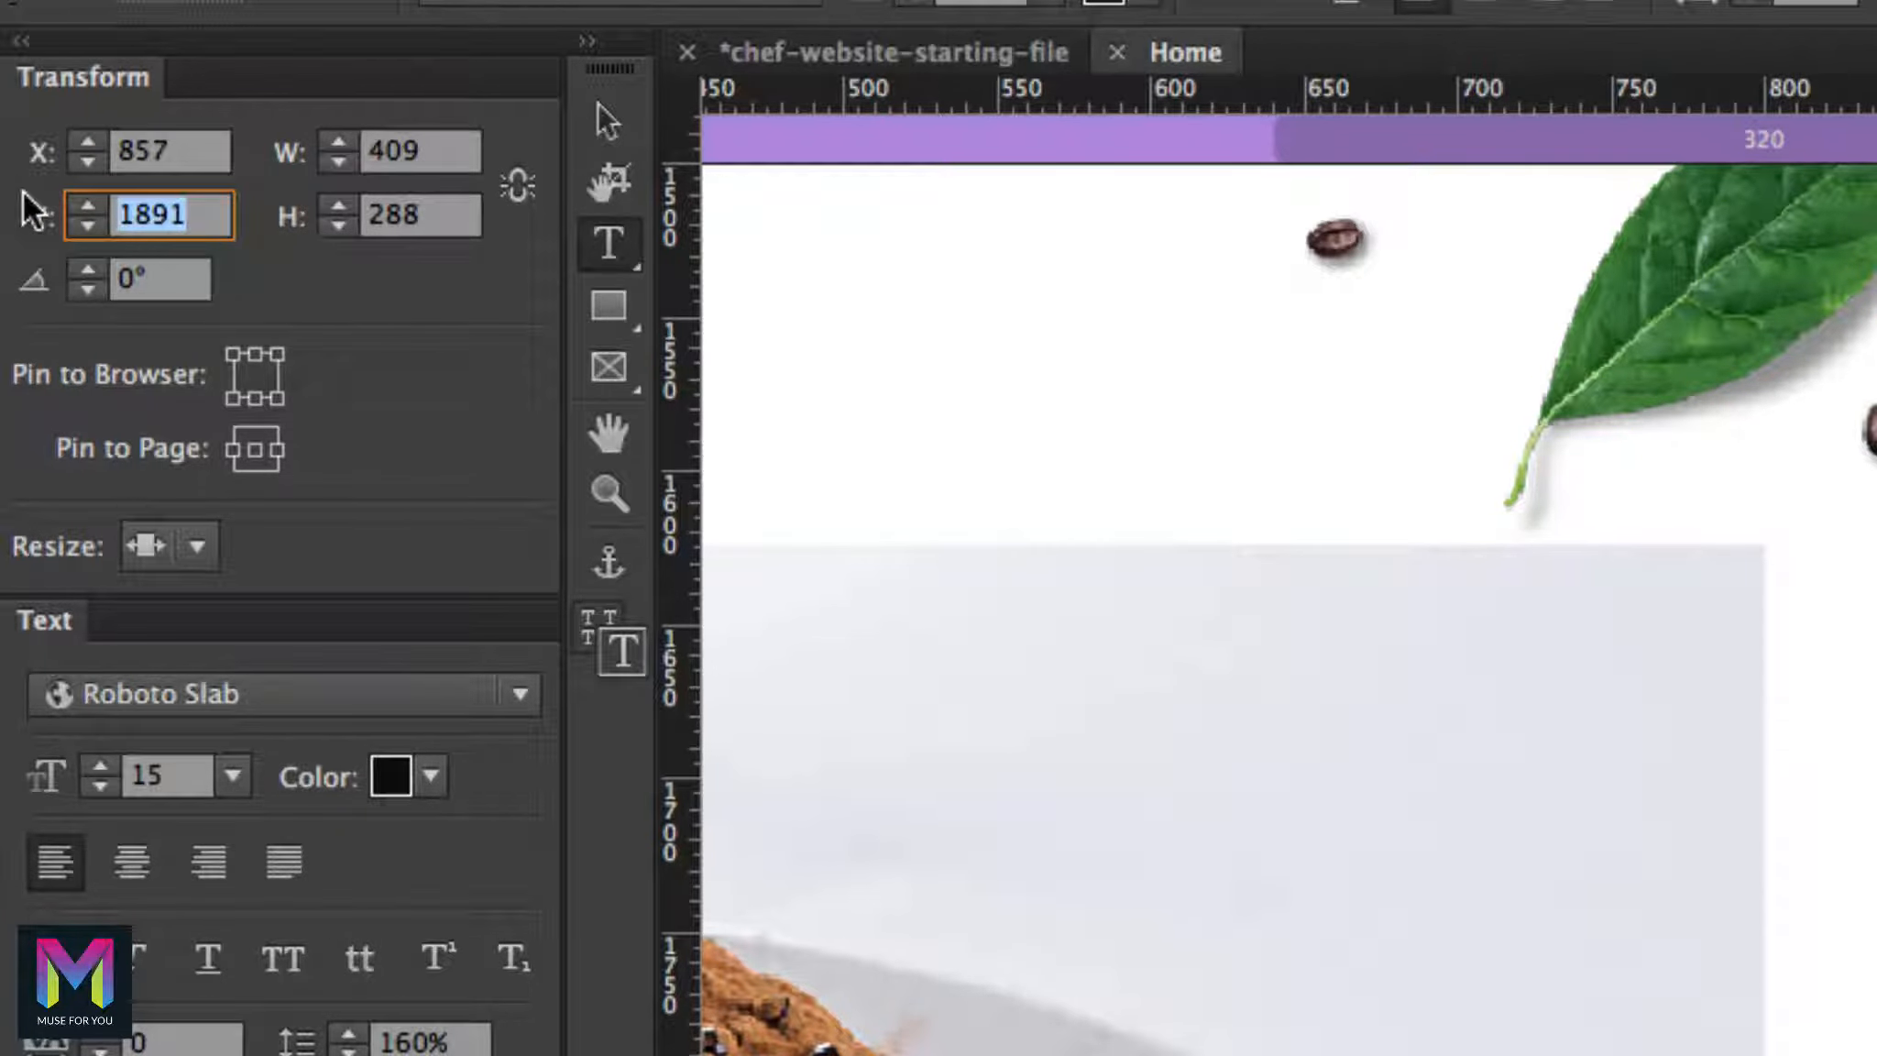
text(188)
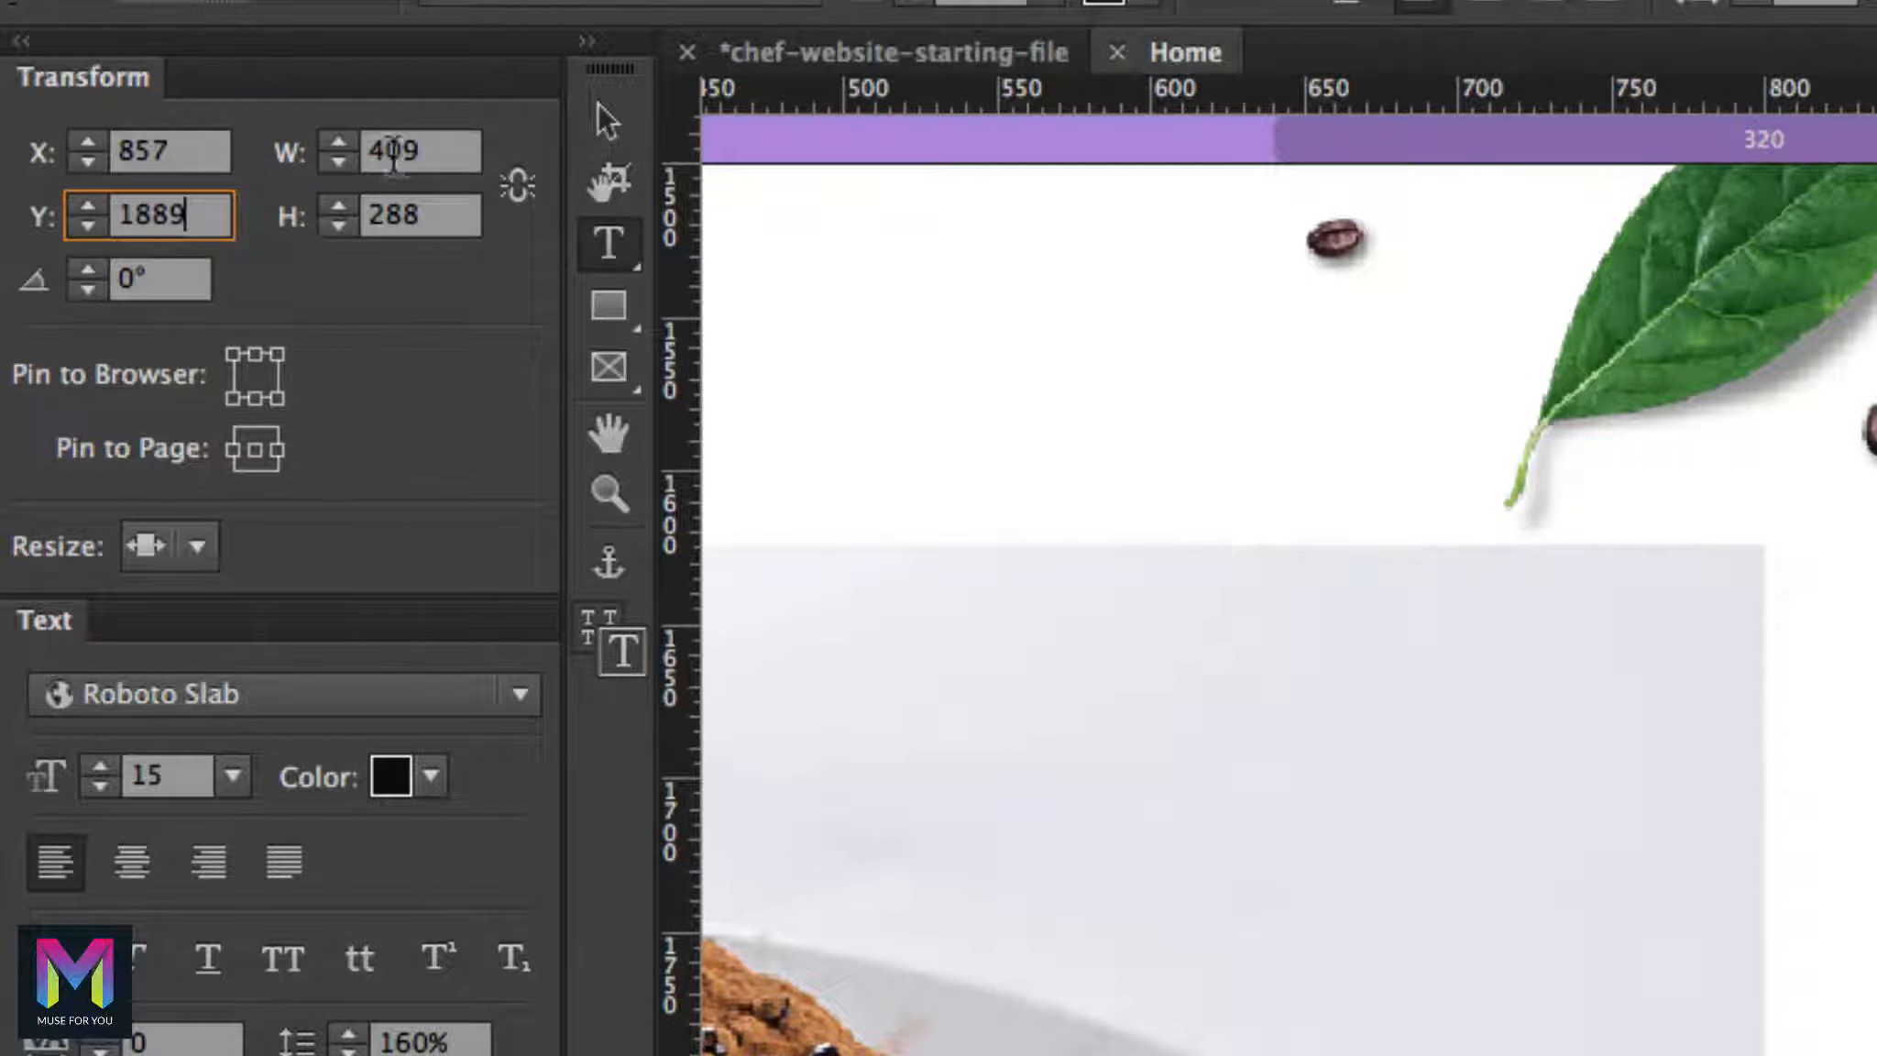
click(389, 151)
text(543)
key(Return)
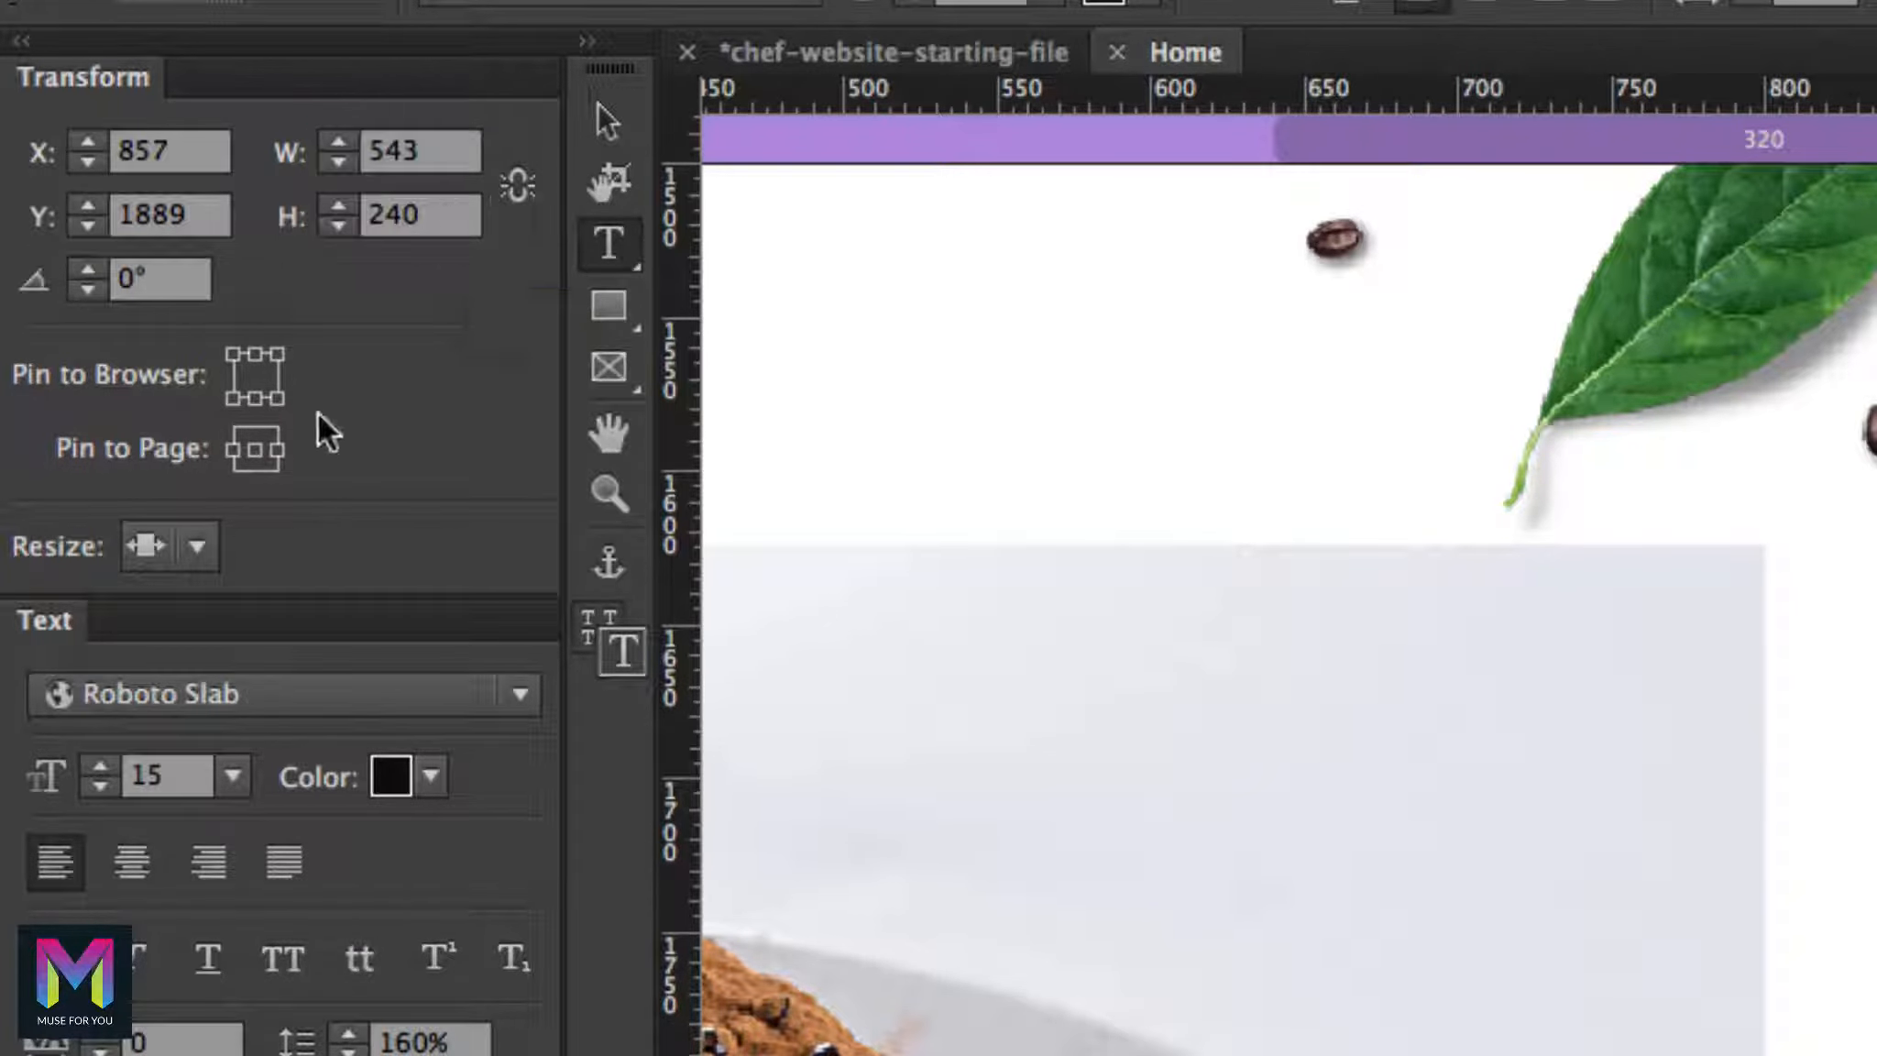
Set the paragraph frame's resize behaviour to None and leave text editing, selecting the title and paragraph frames in turn
click(195, 550)
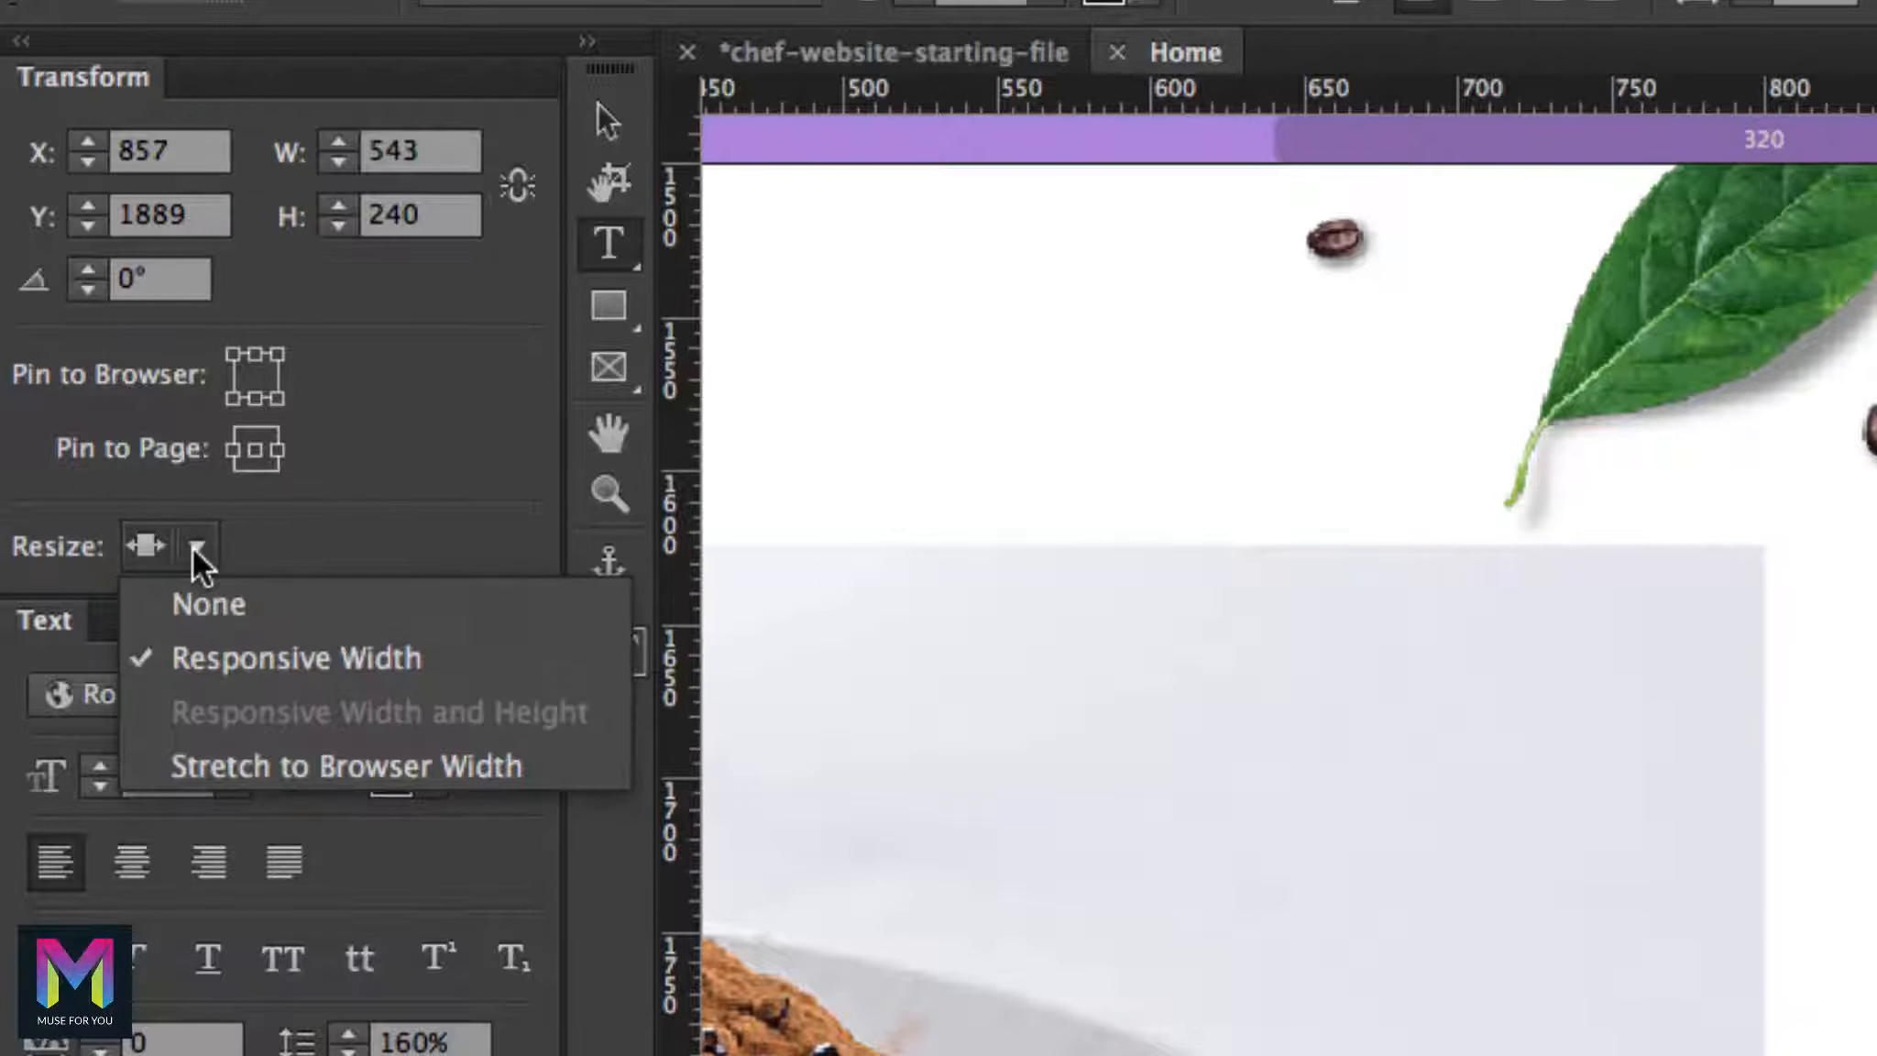
click(200, 605)
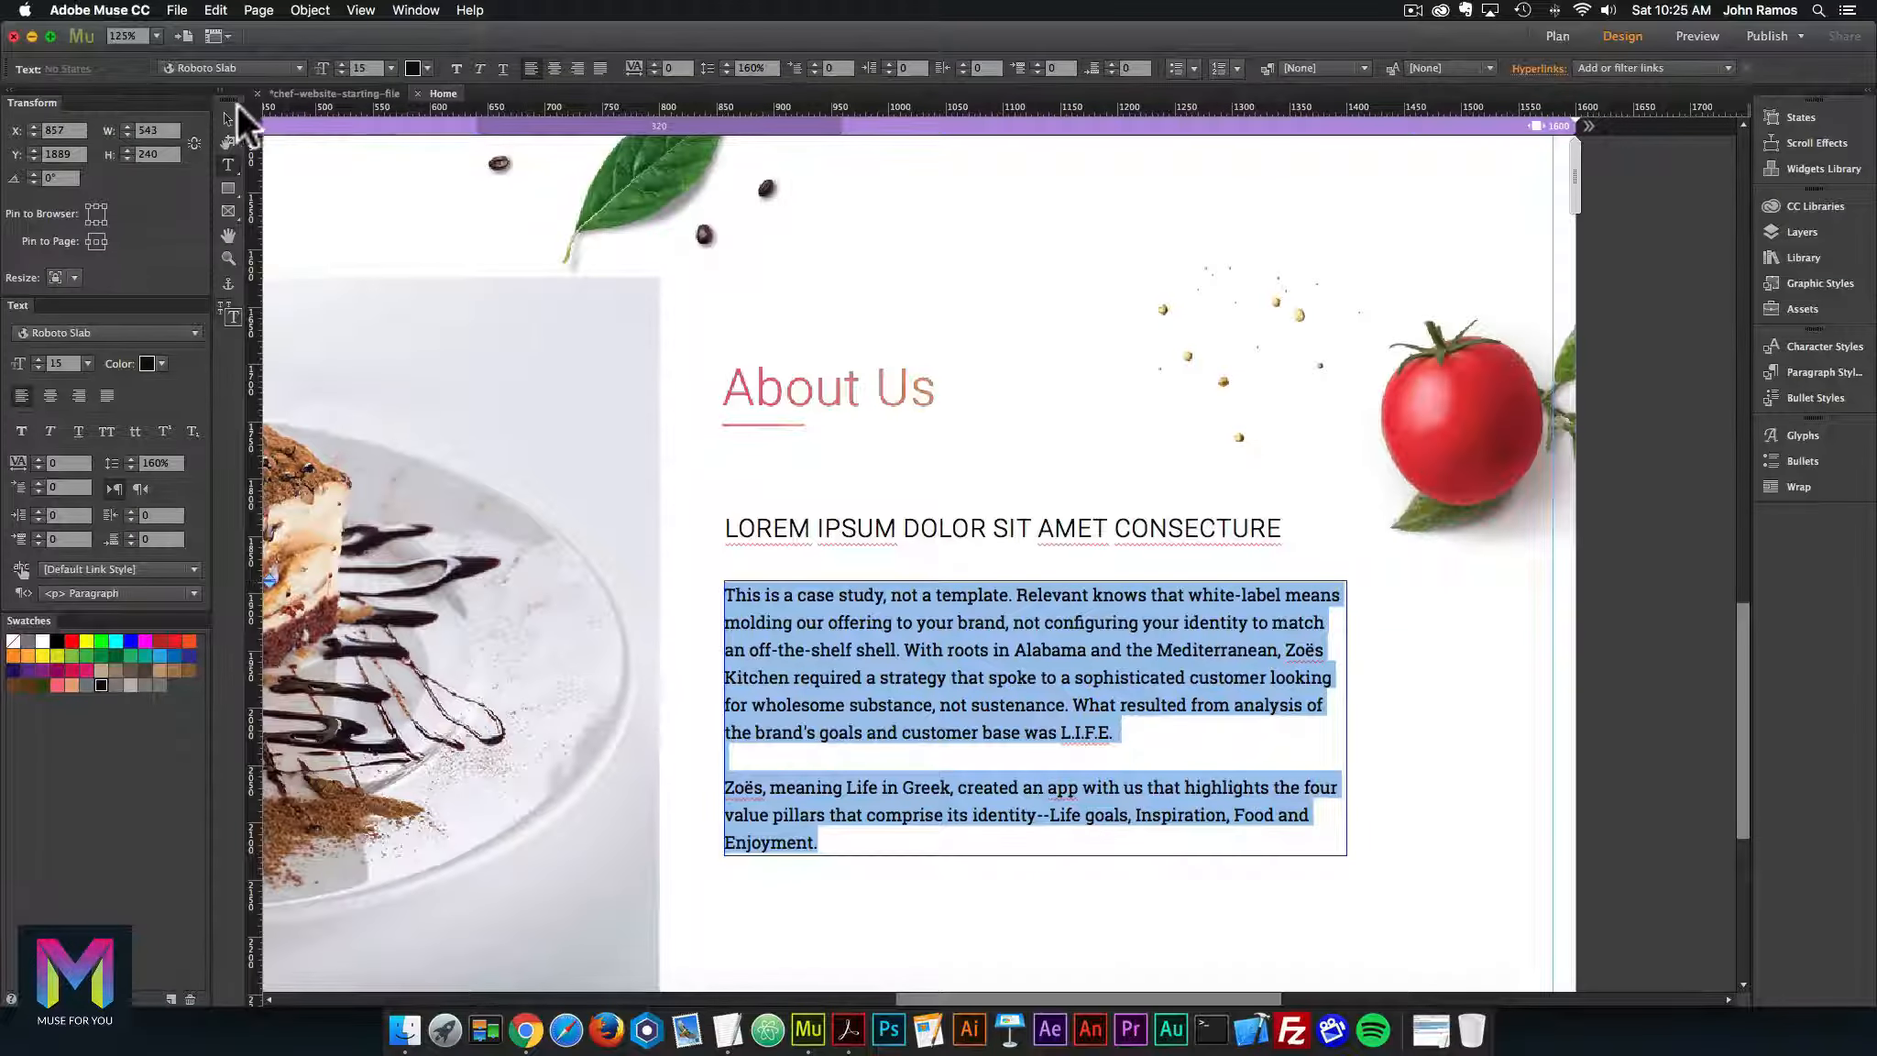
click(229, 117)
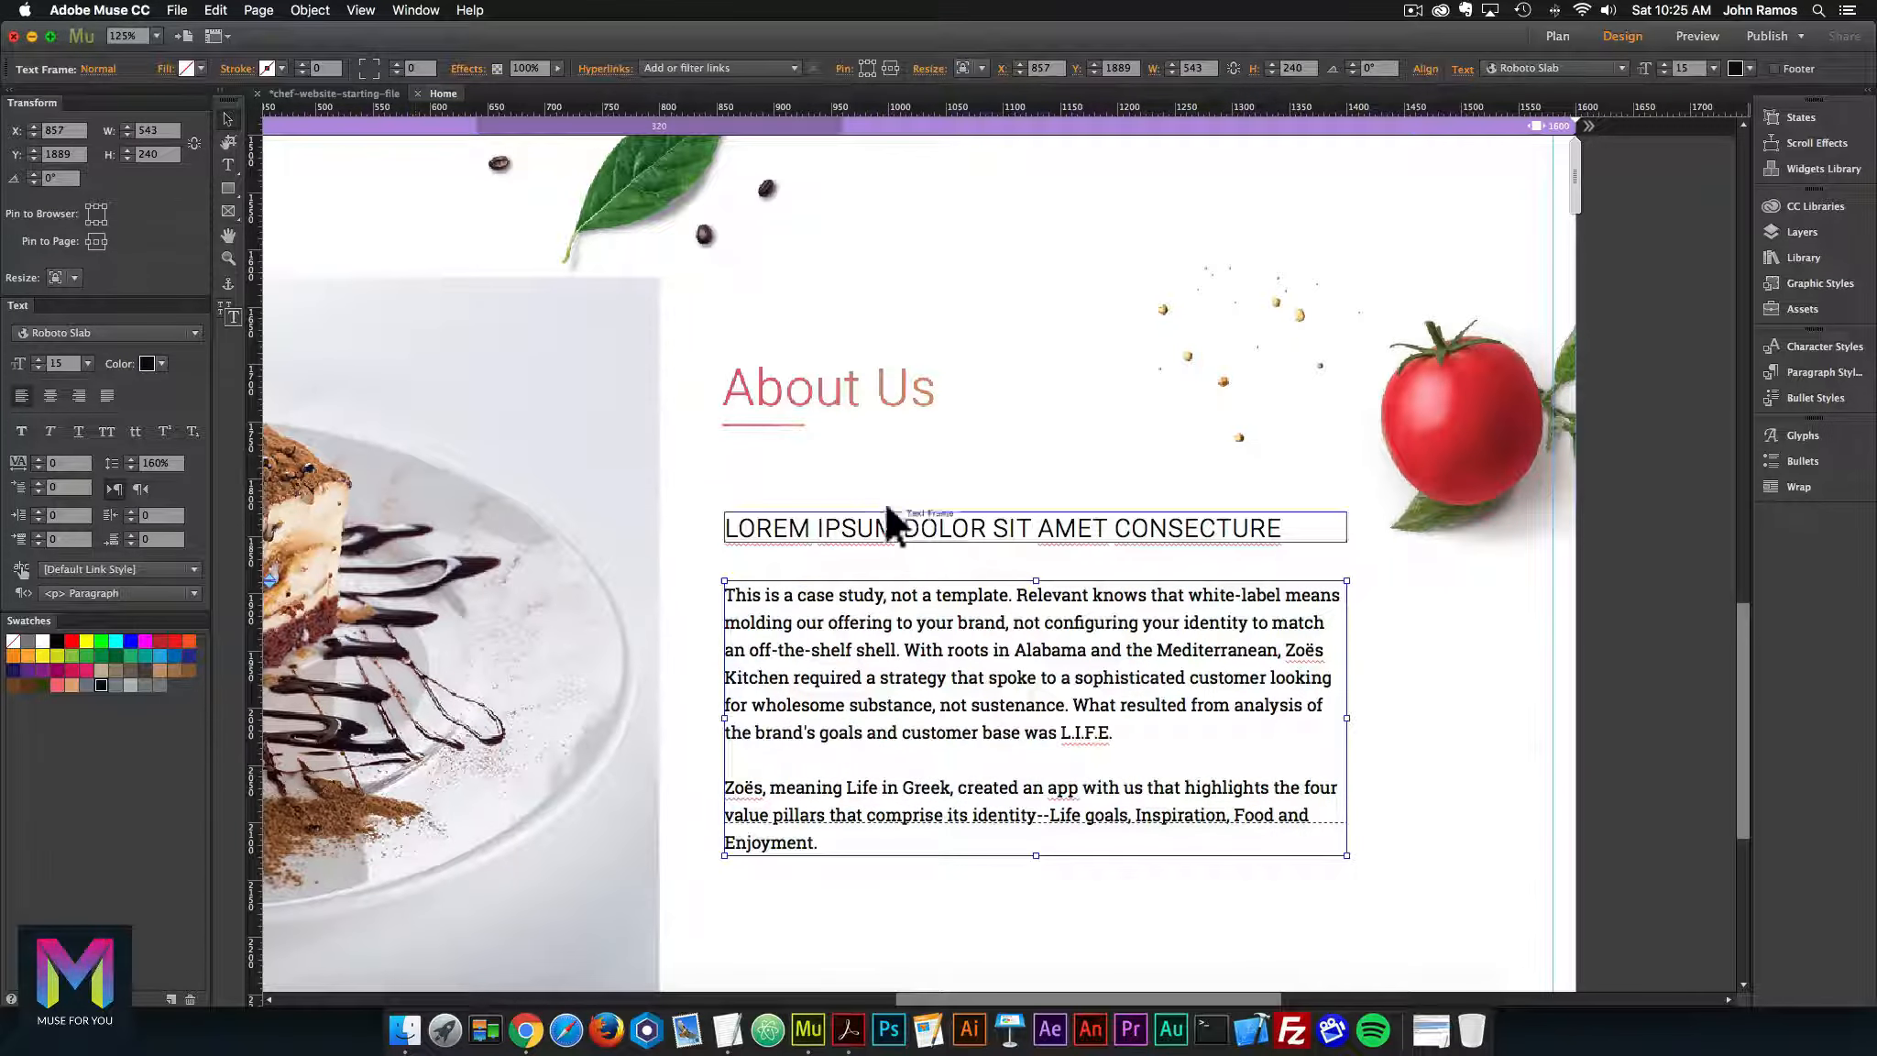
click(880, 529)
click(953, 648)
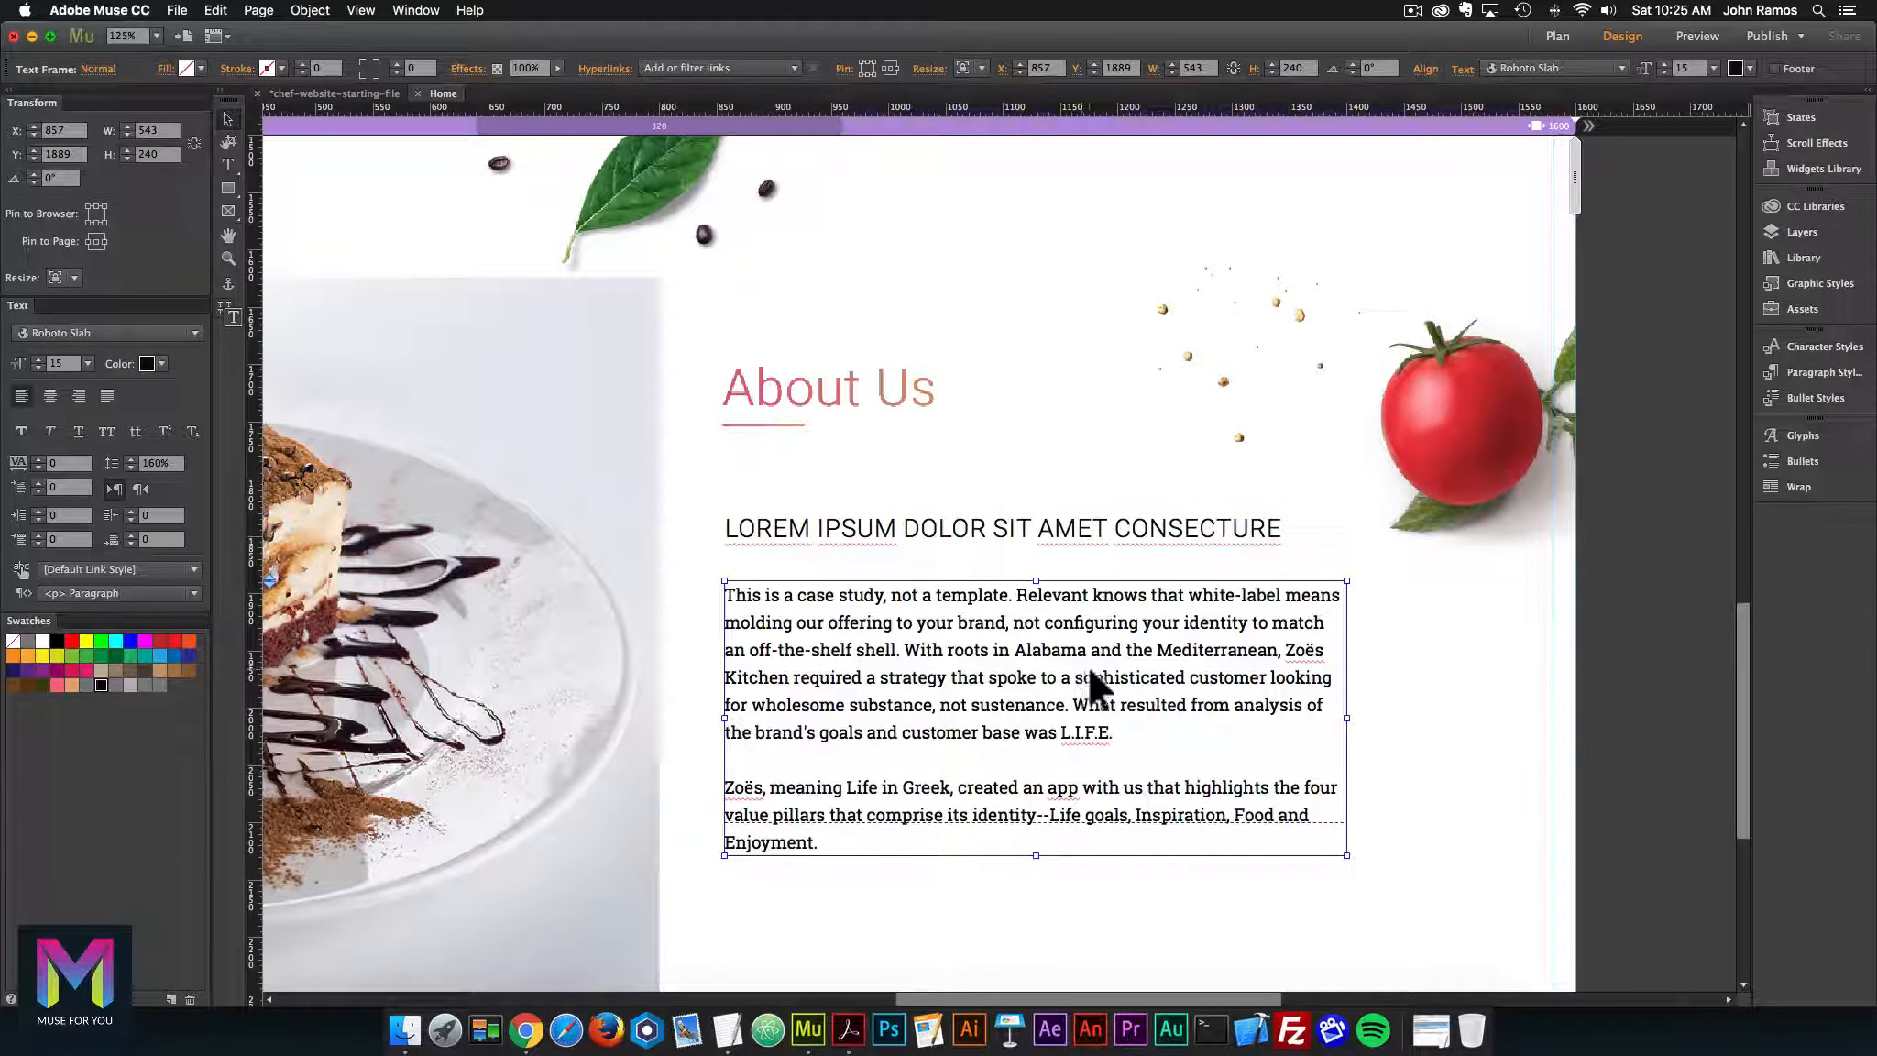
Deselect everything and preview the Home page in the browser
key(super+minus)
key(super+minus)
key(super+minus)
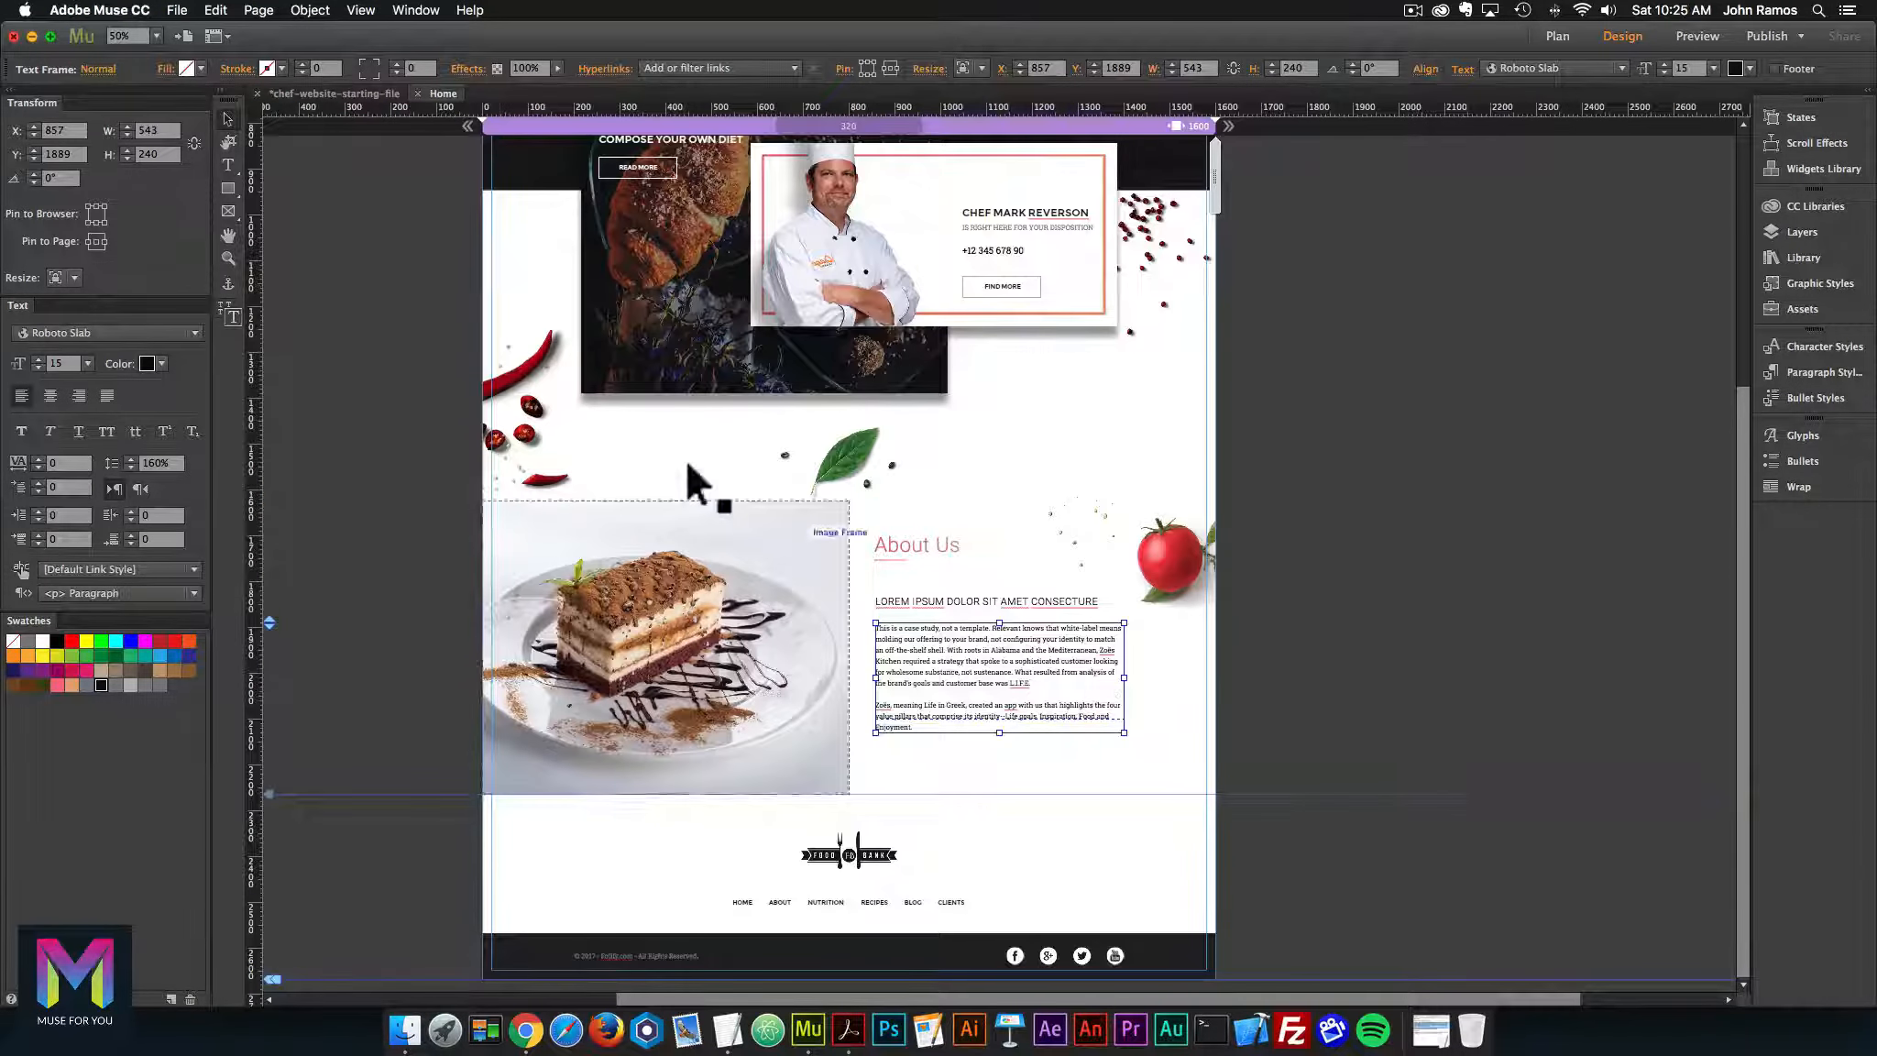
click(368, 412)
click(177, 10)
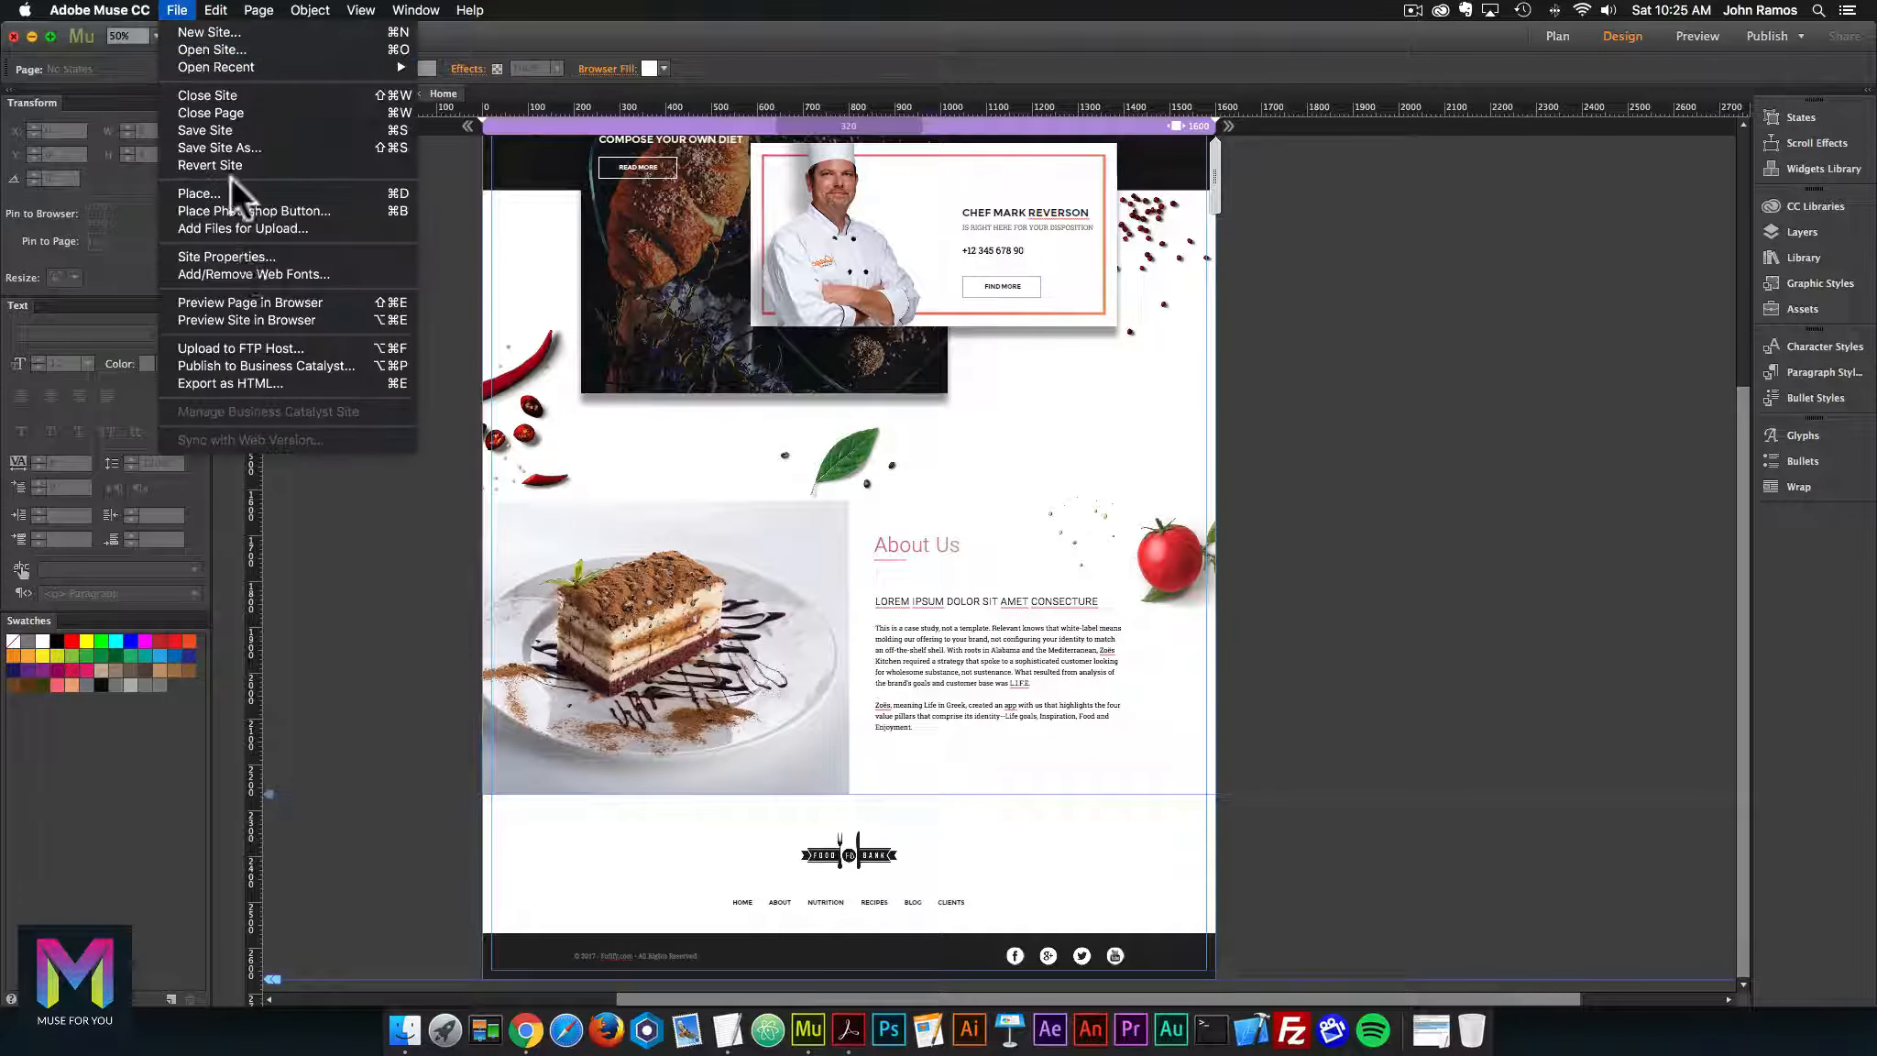
click(240, 300)
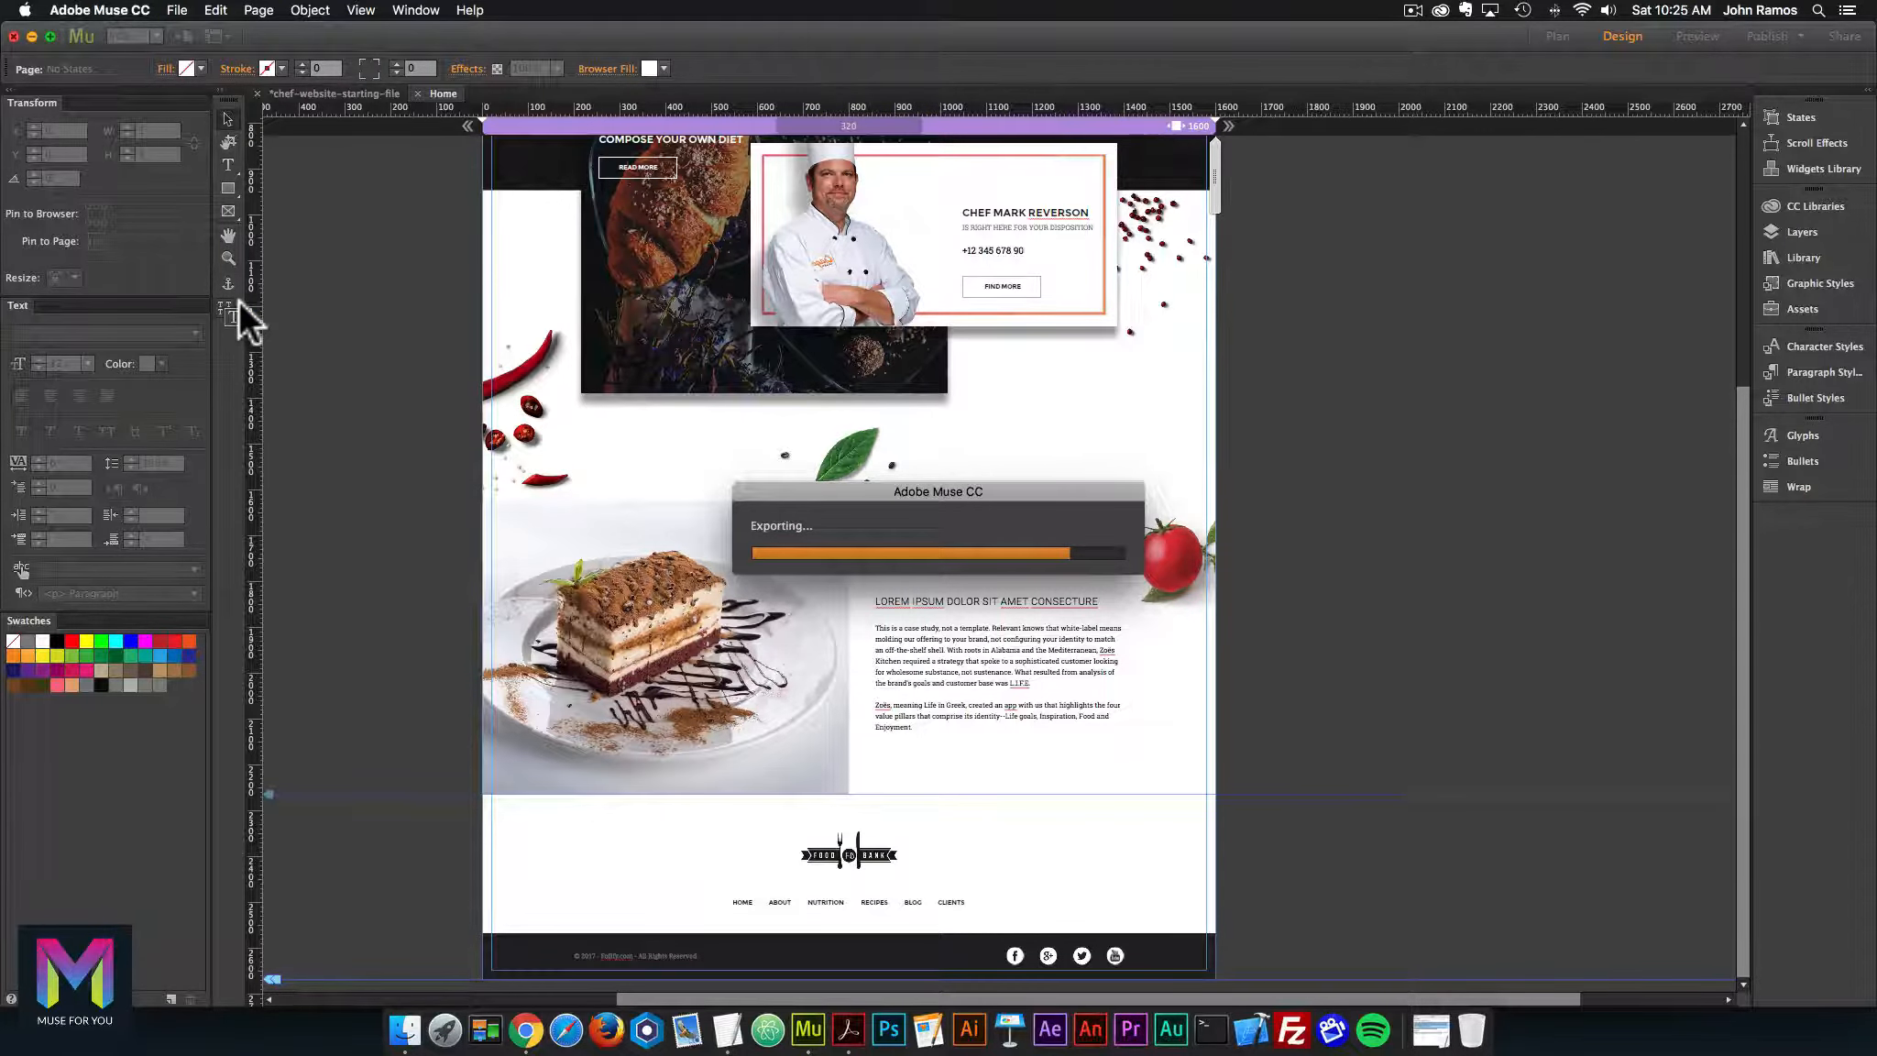
Check the preview's About Us section in a narrower browser window, then return to Adobe Muse
scroll(1263, 496, down, 15)
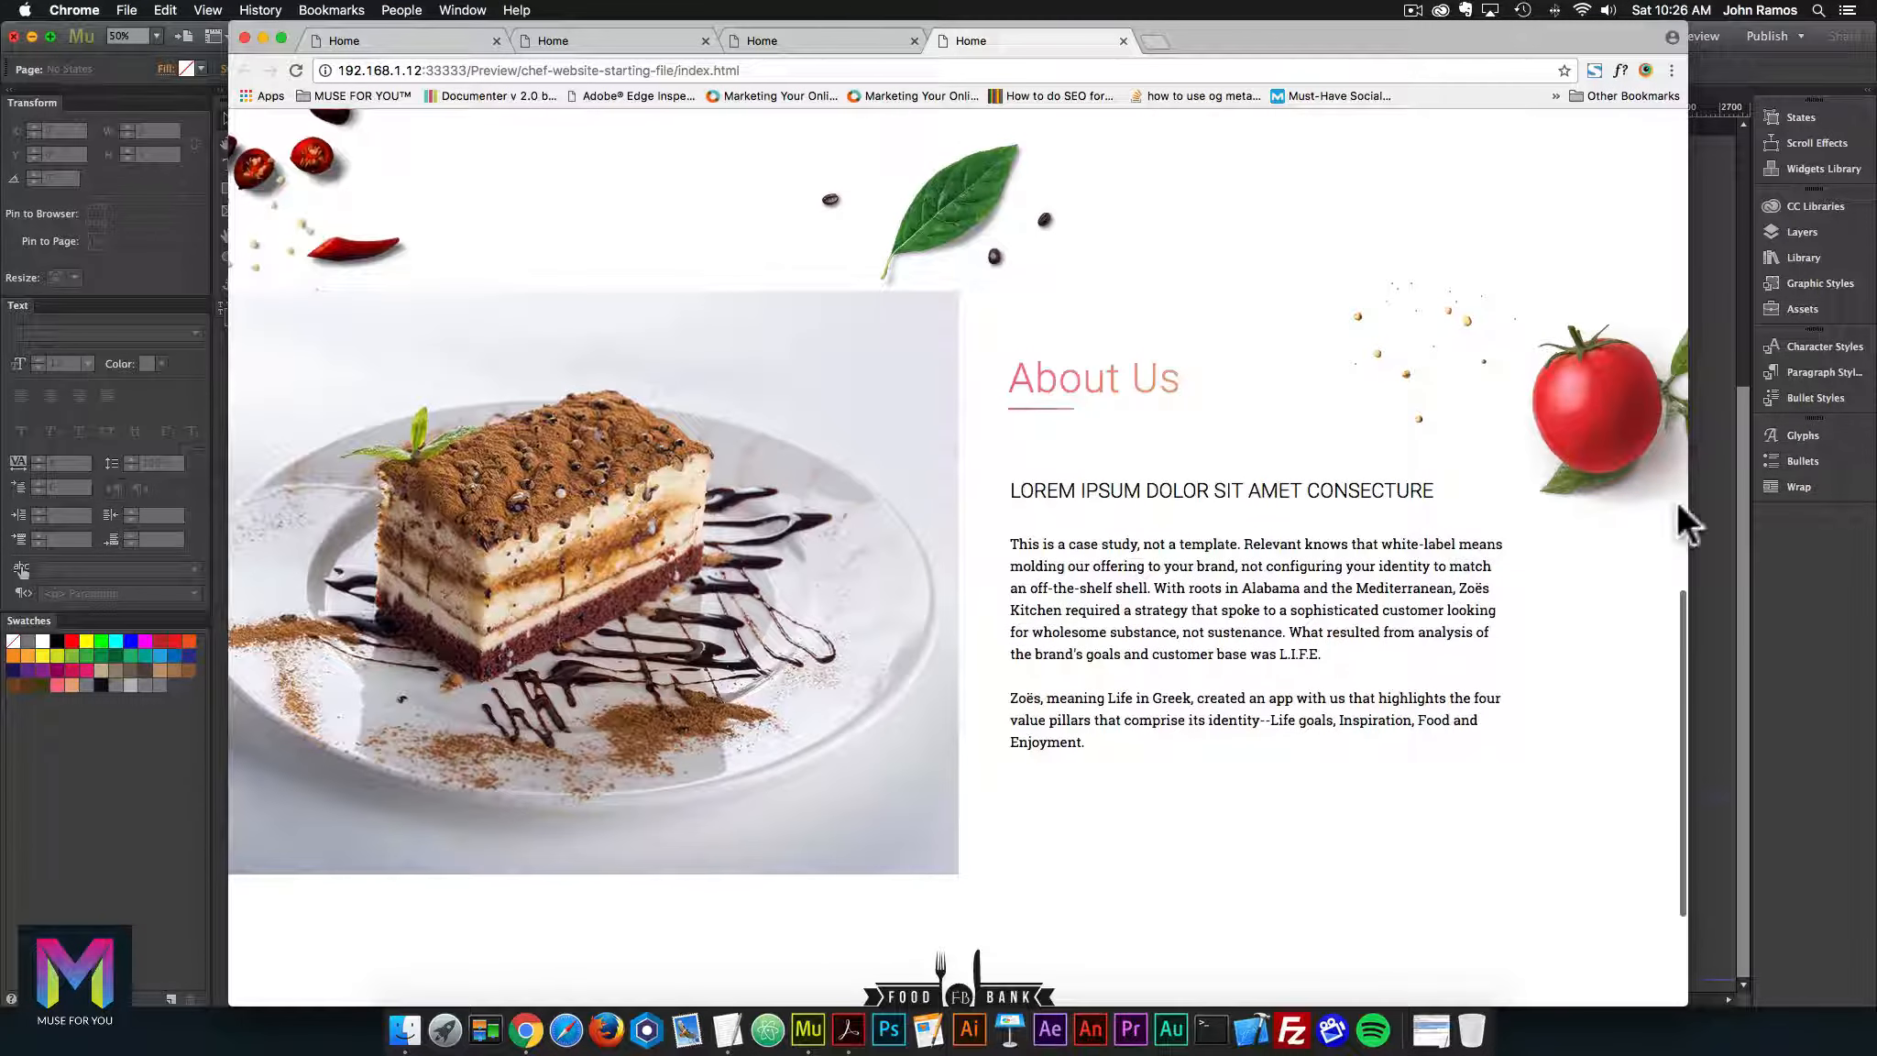
drag(1688, 503, 1541, 510)
click(1530, 514)
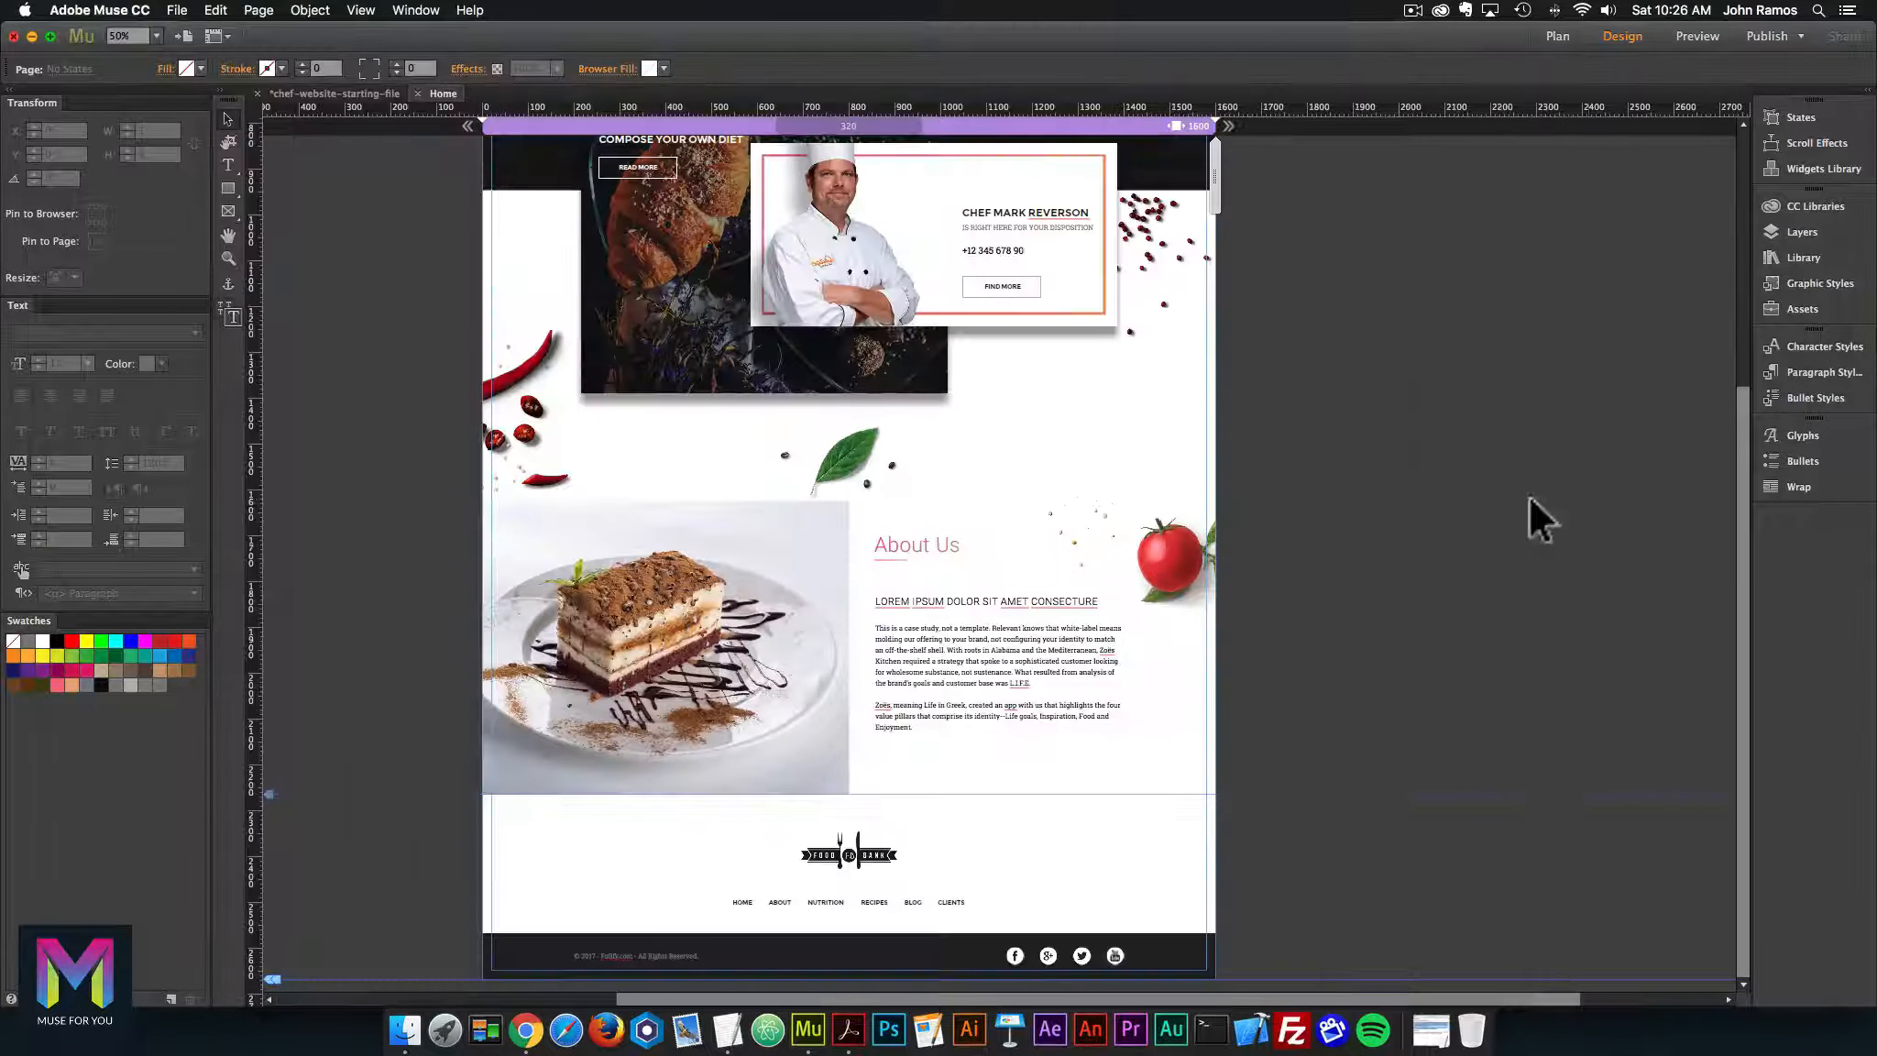
Set the tiramisu image's resize behaviour to None and deselect it
click(740, 578)
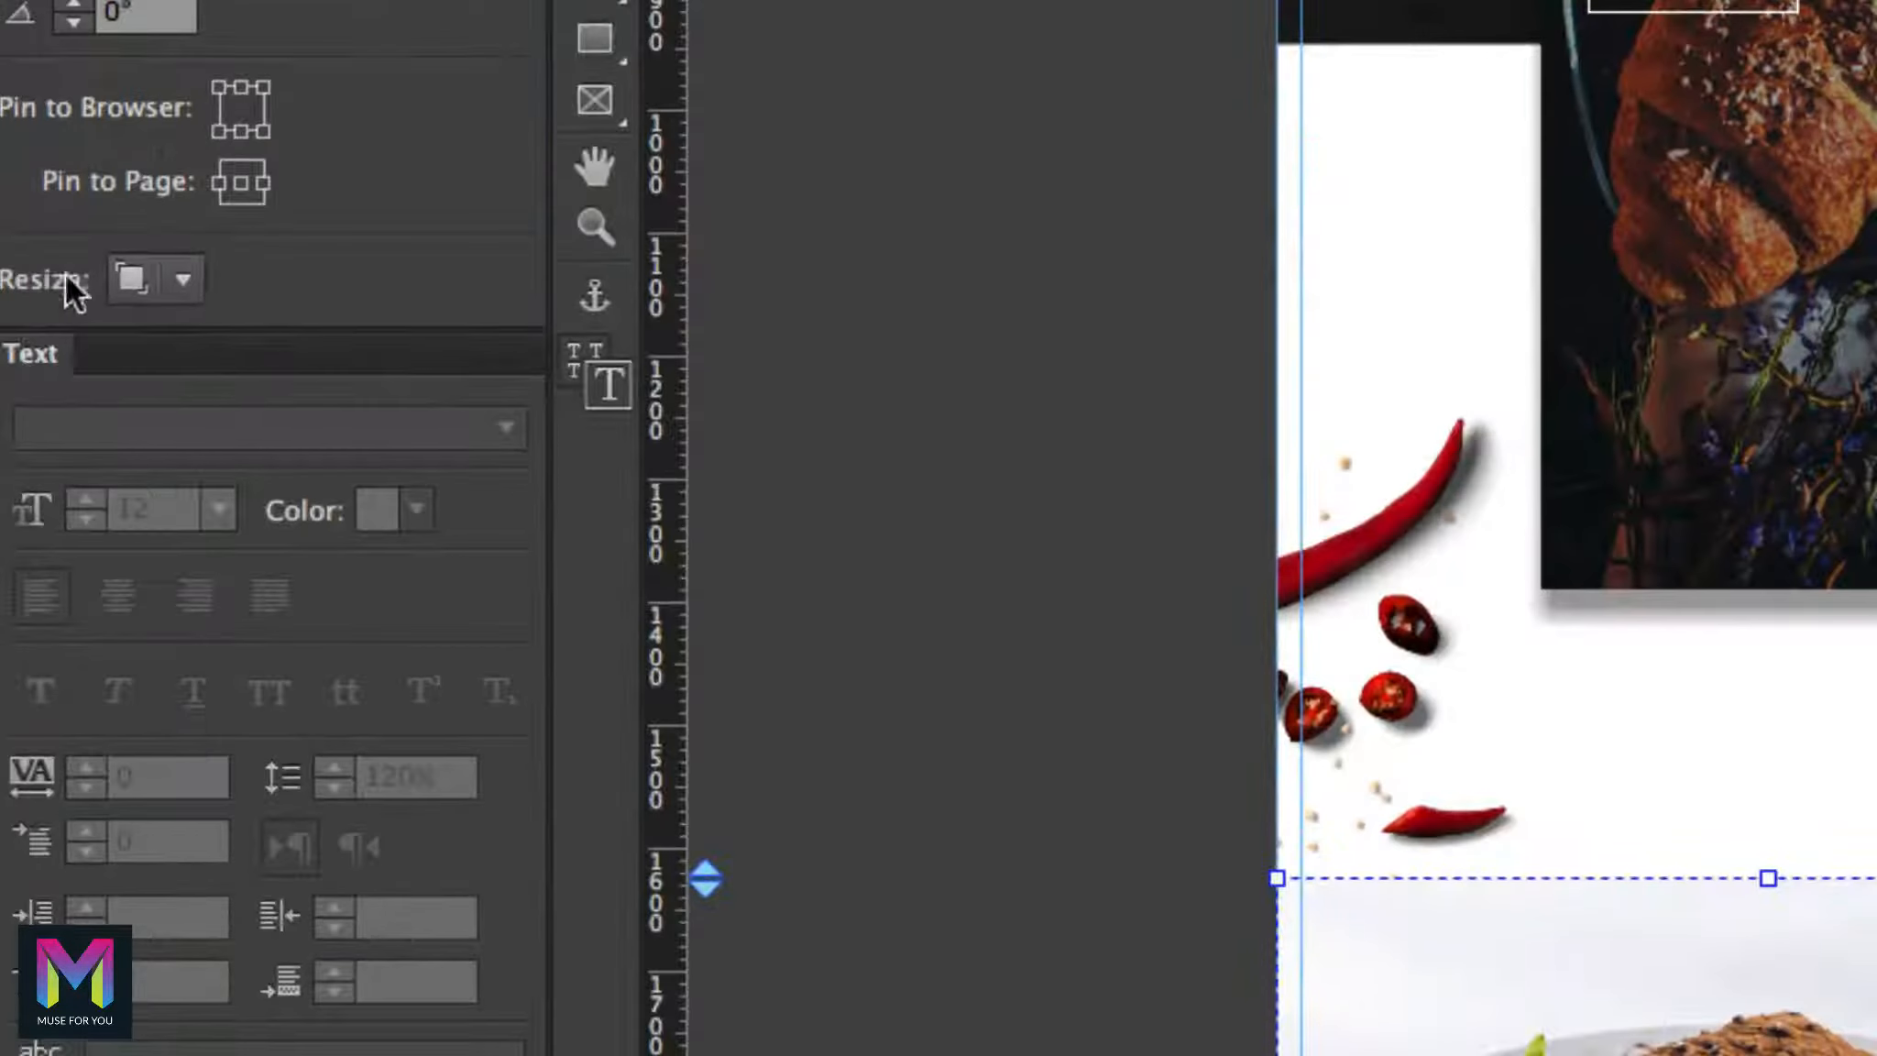
click(75, 278)
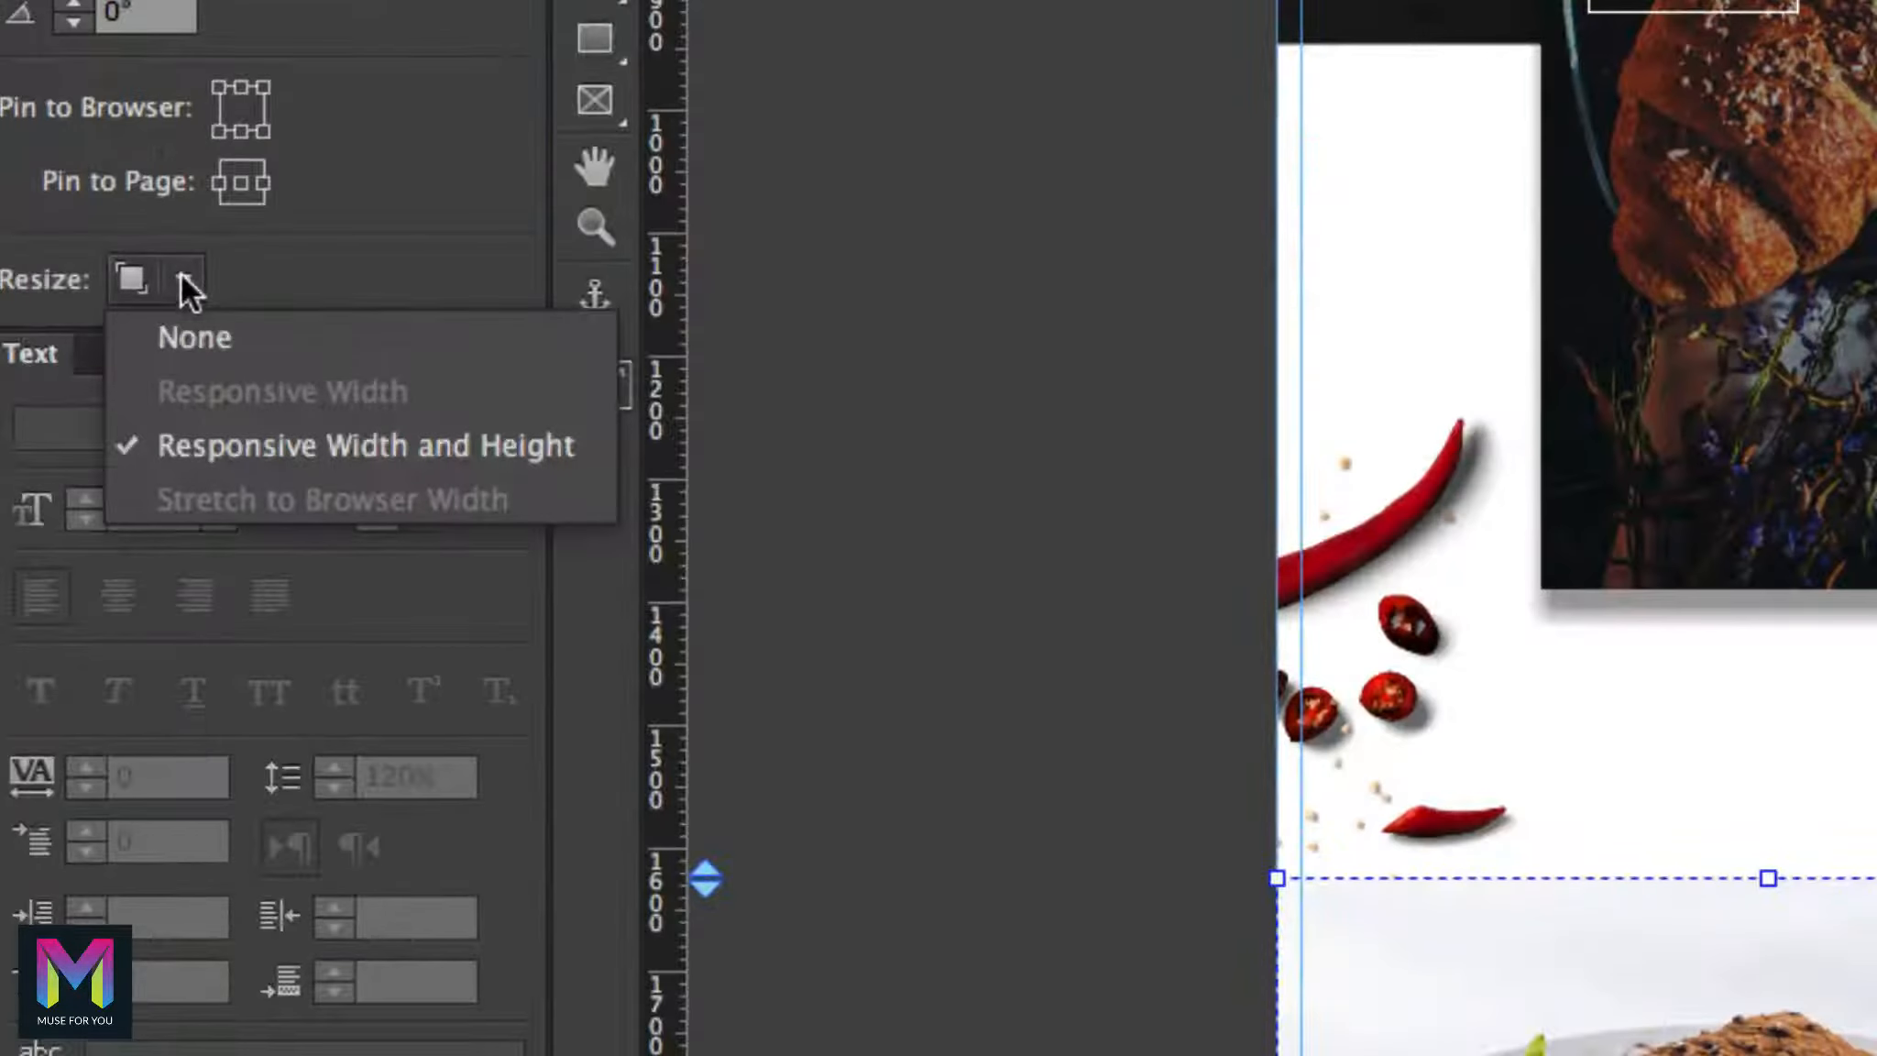
click(220, 341)
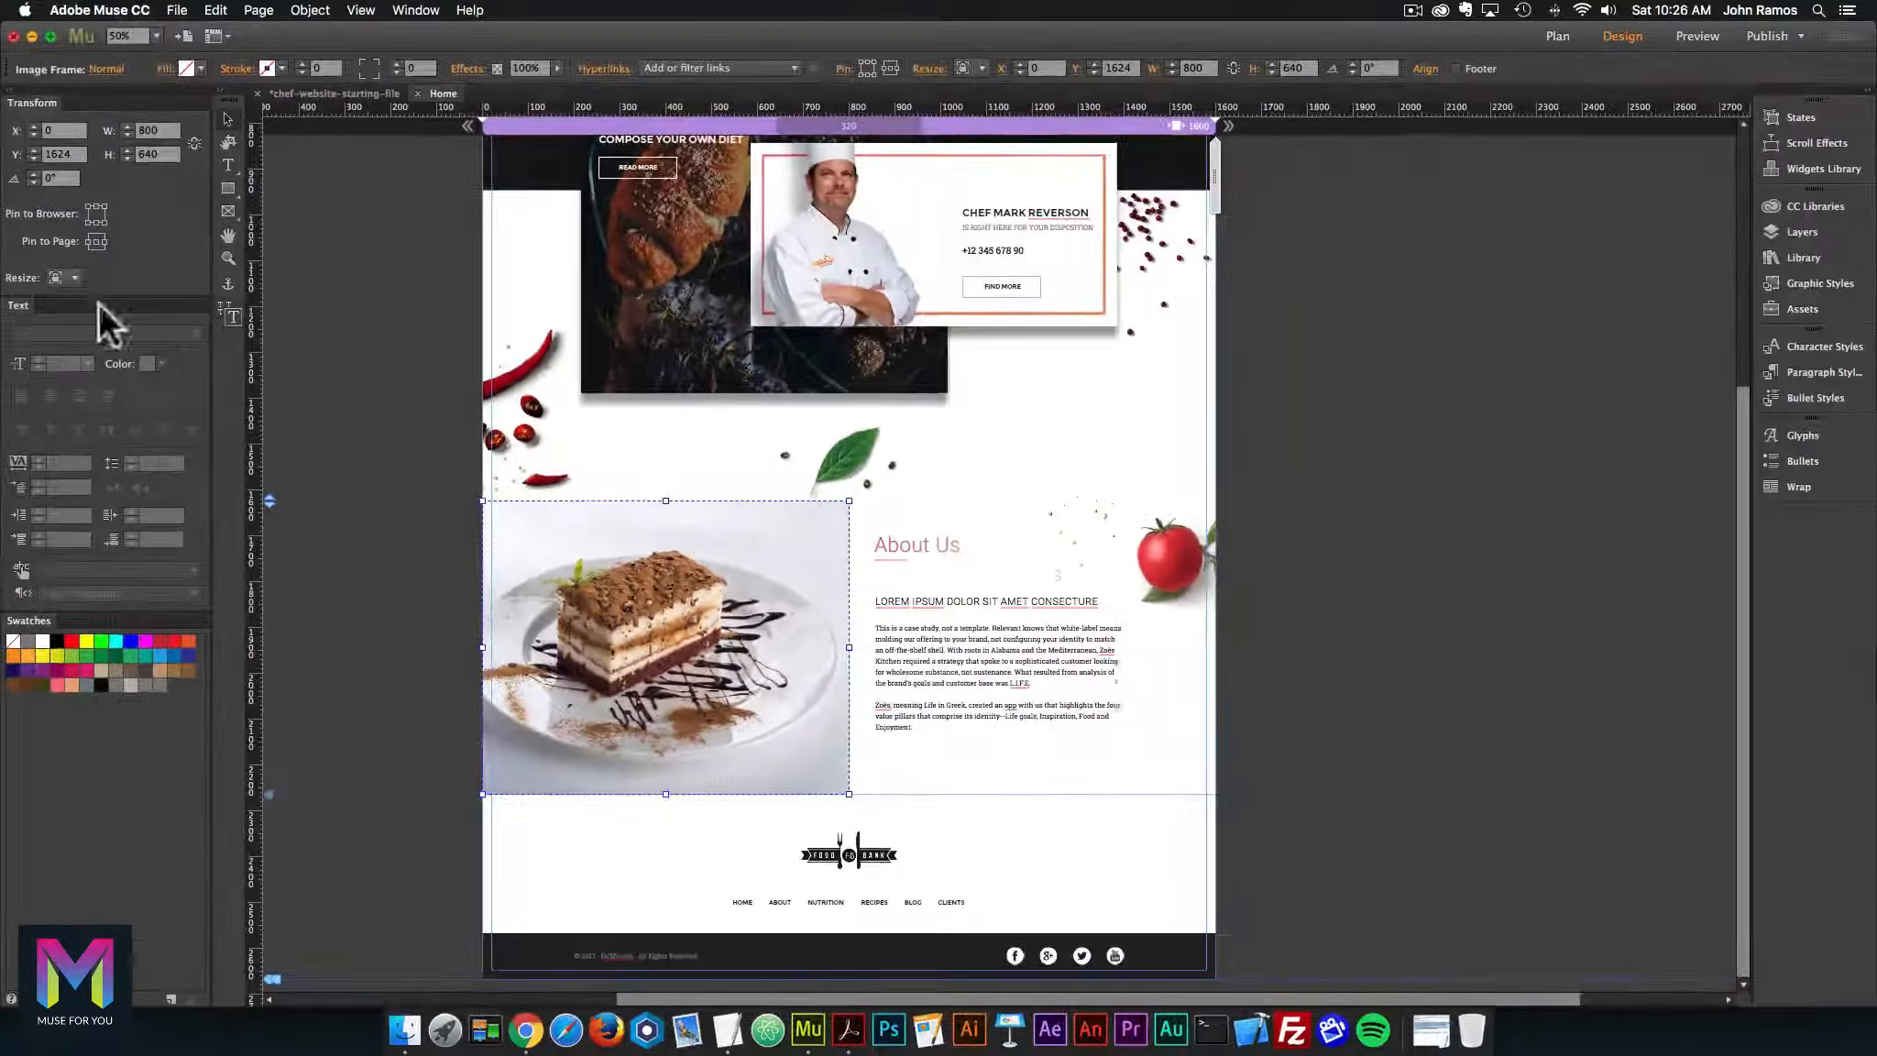
click(363, 567)
Preview the Home page in the browser and check how the About Us section adapts when the window is widened
click(177, 10)
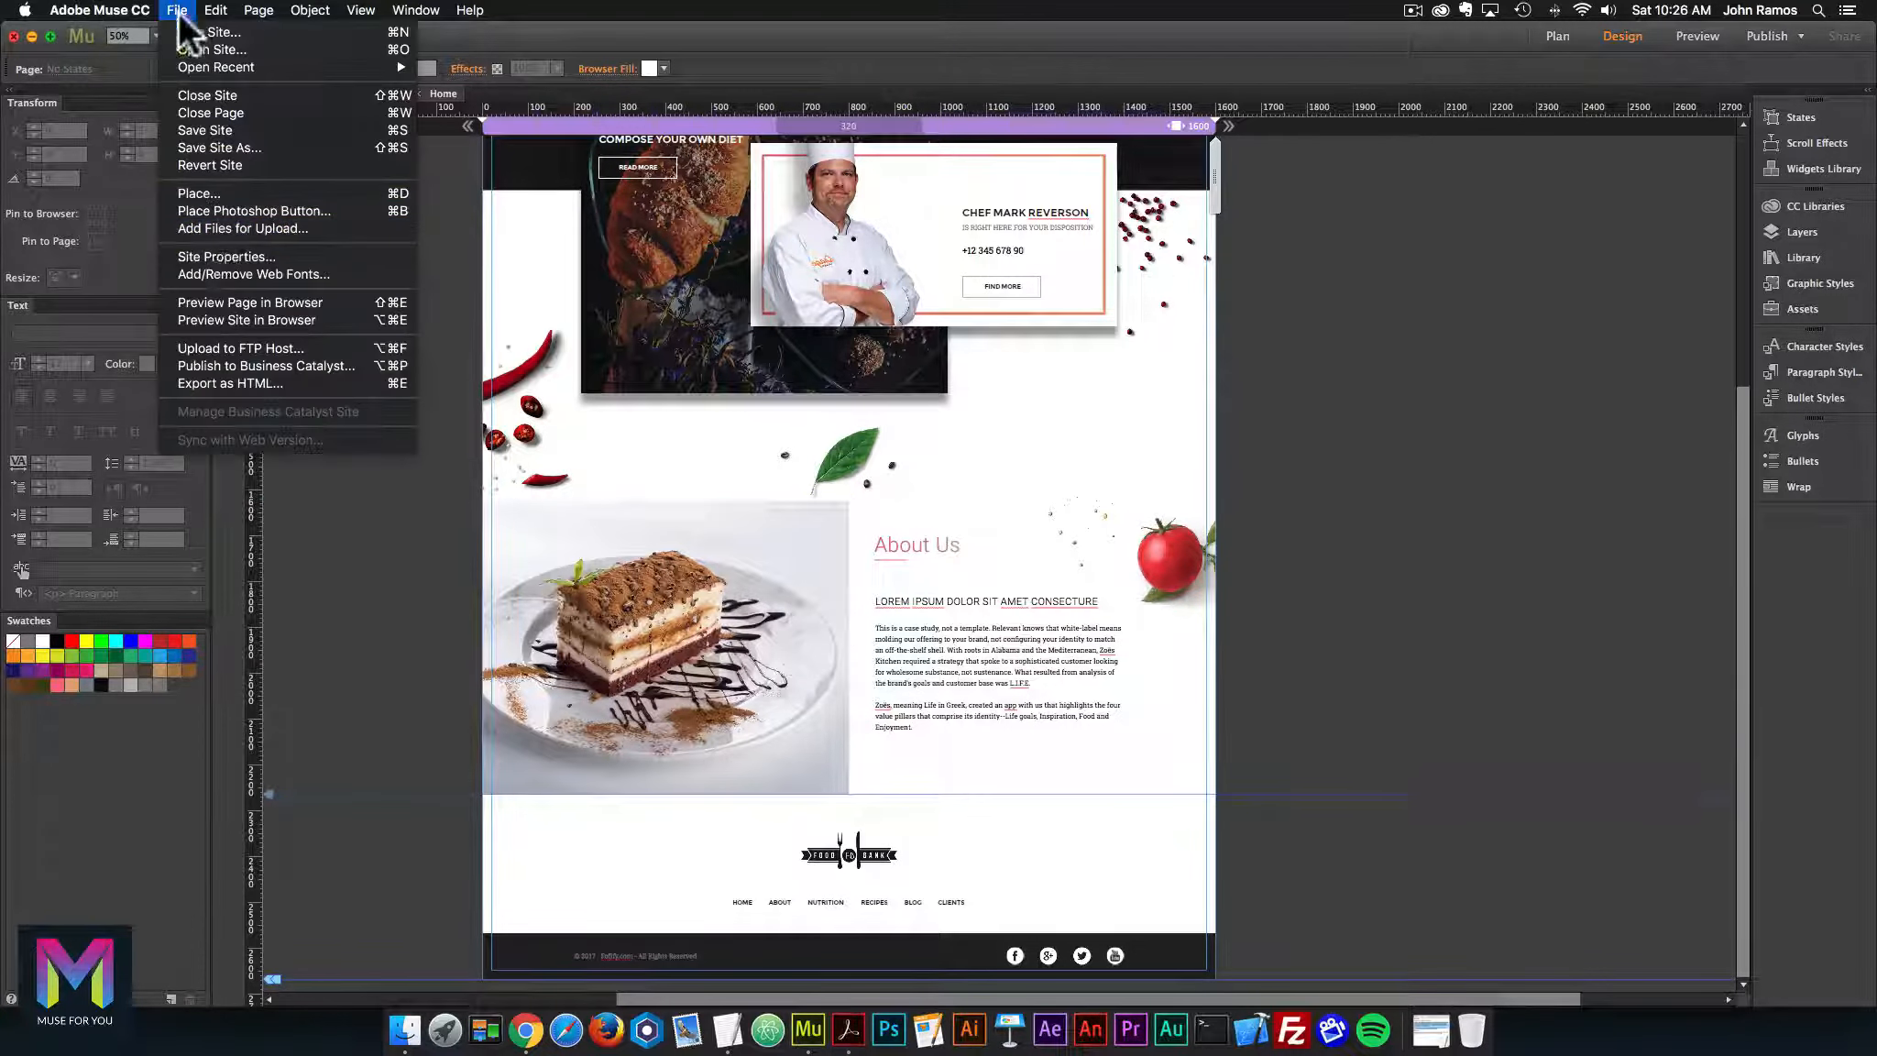
click(222, 299)
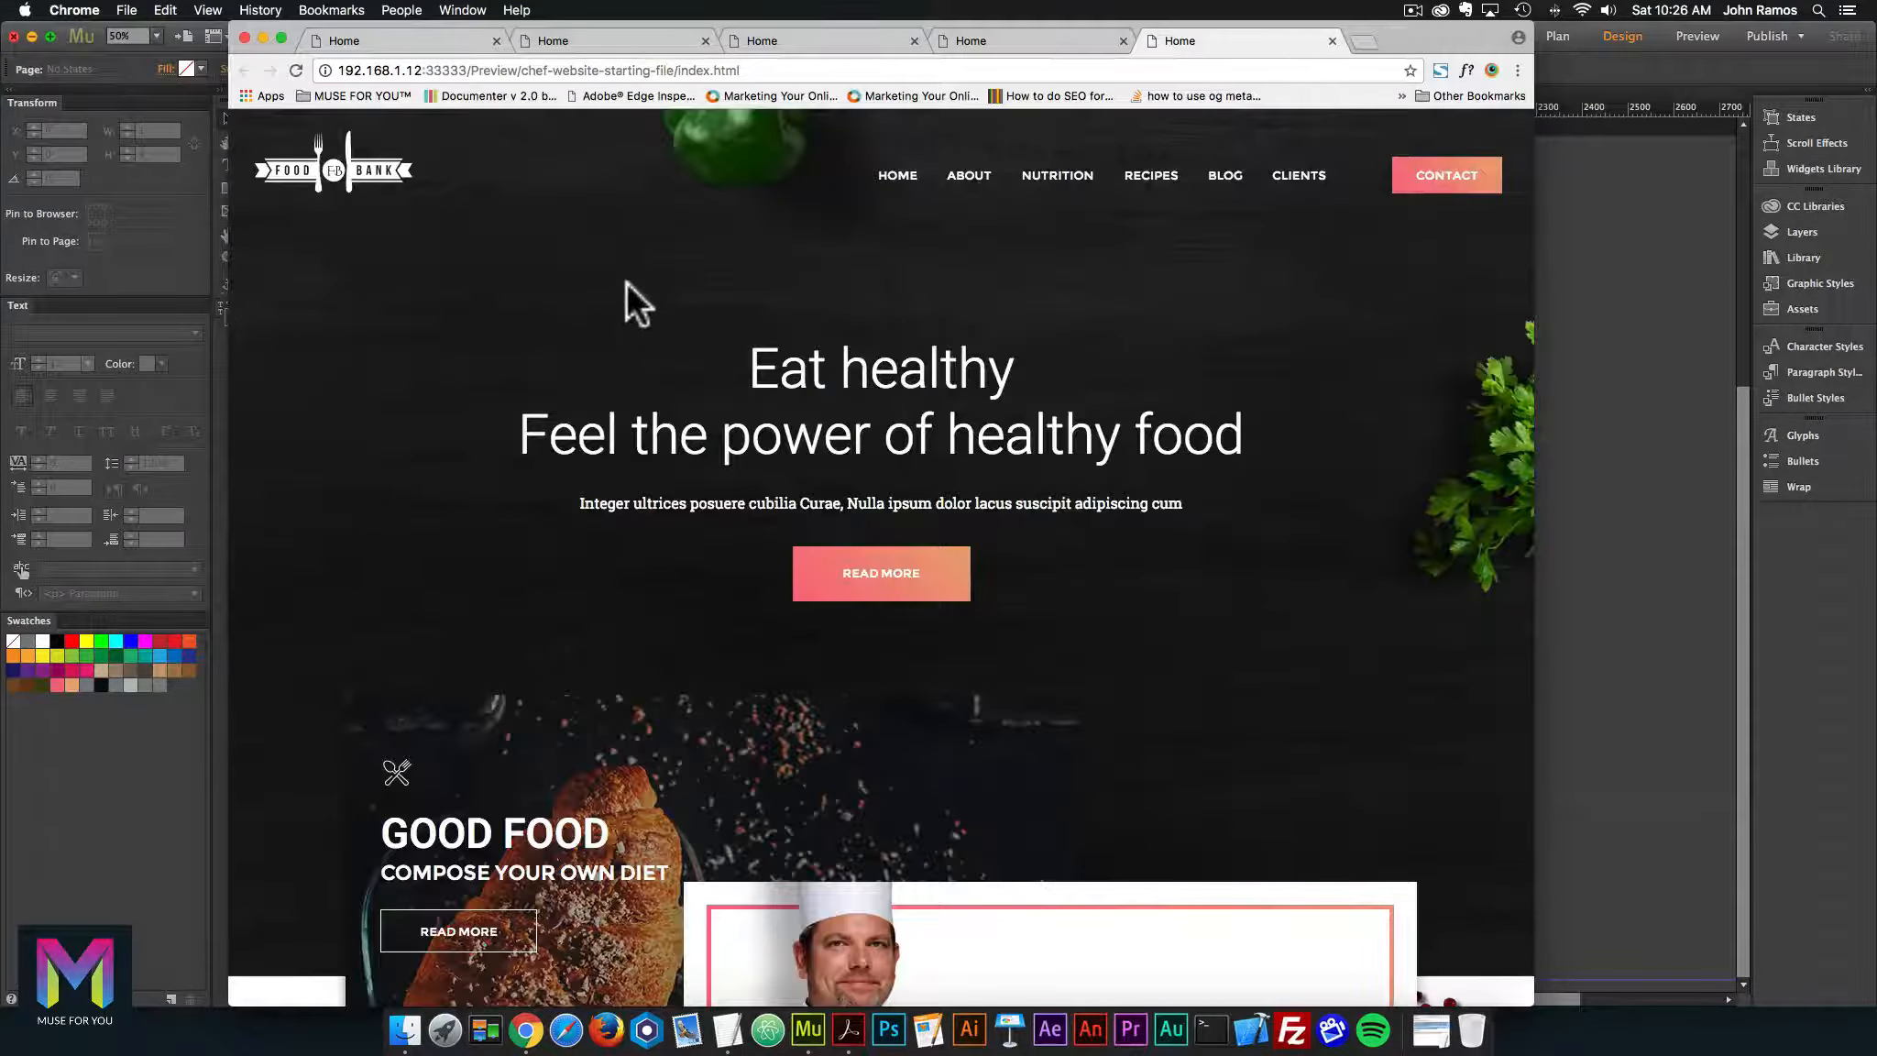
scroll(803, 467, down, 15)
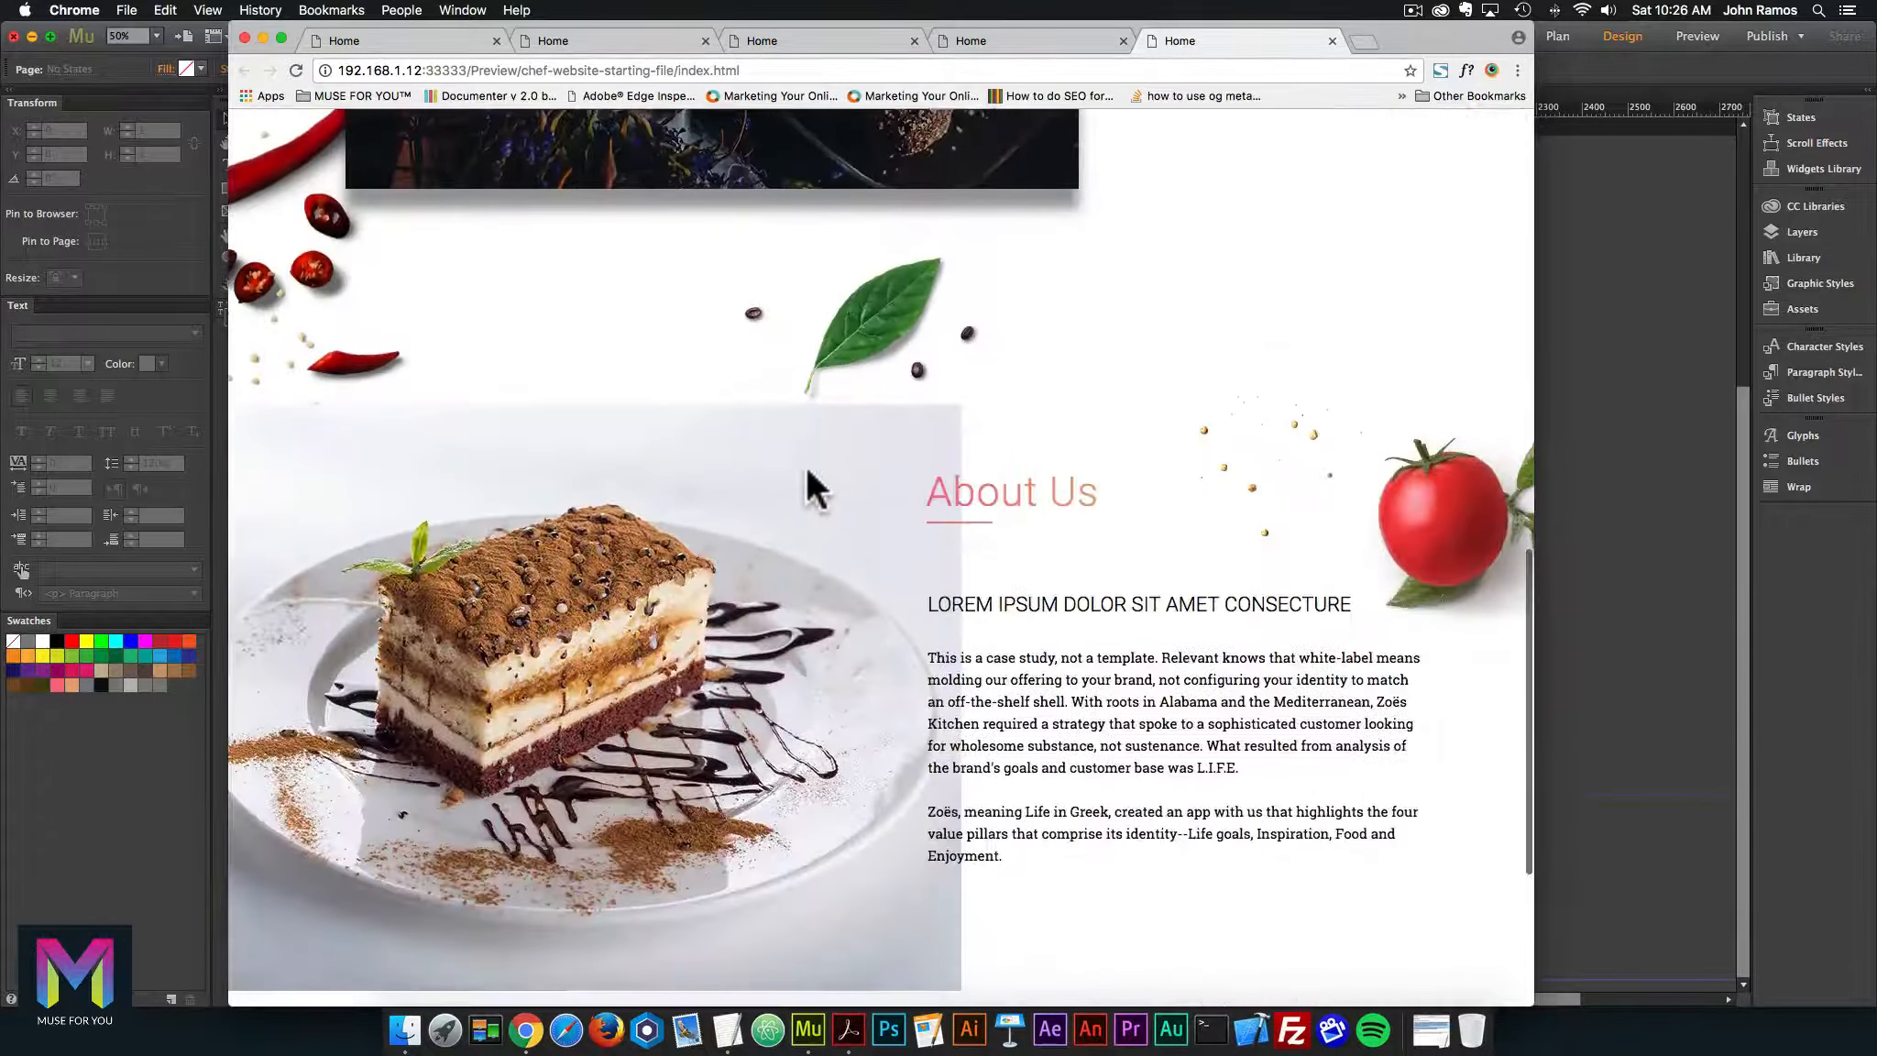
scroll(826, 464, down, 2)
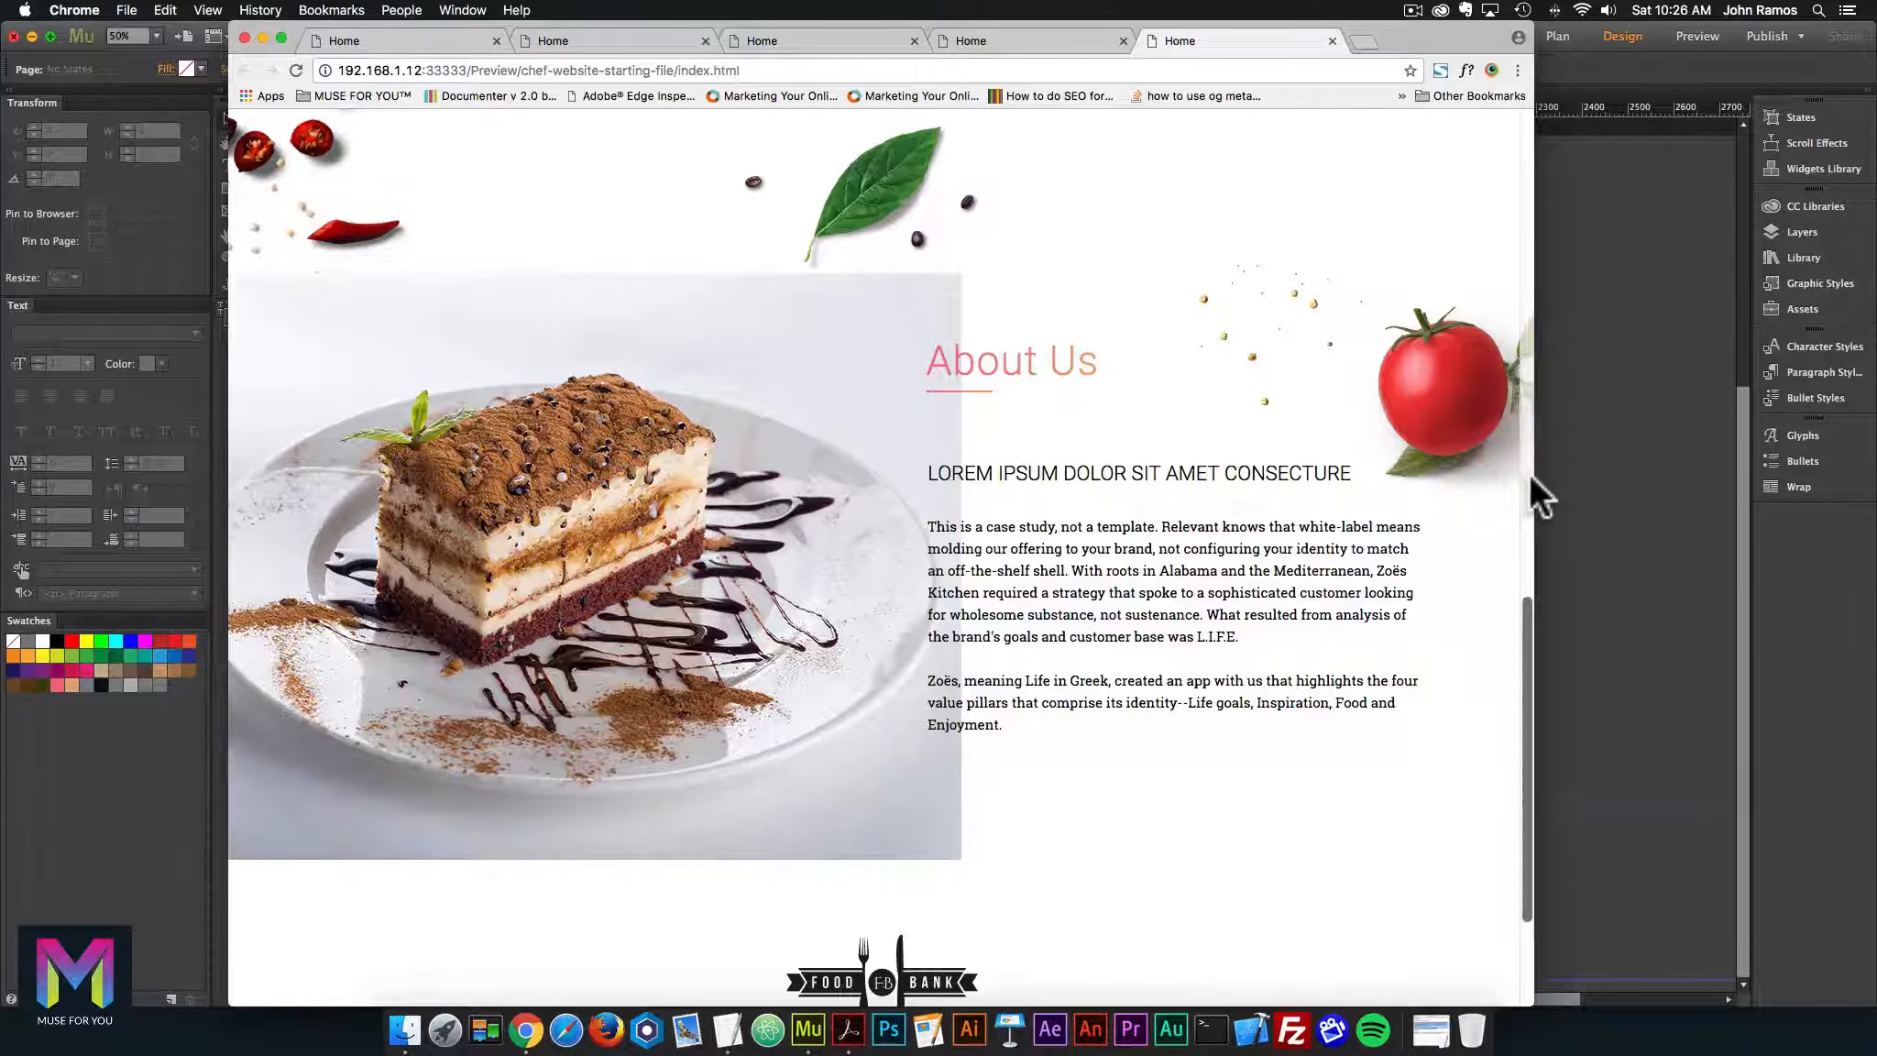
drag(1531, 480, 1760, 495)
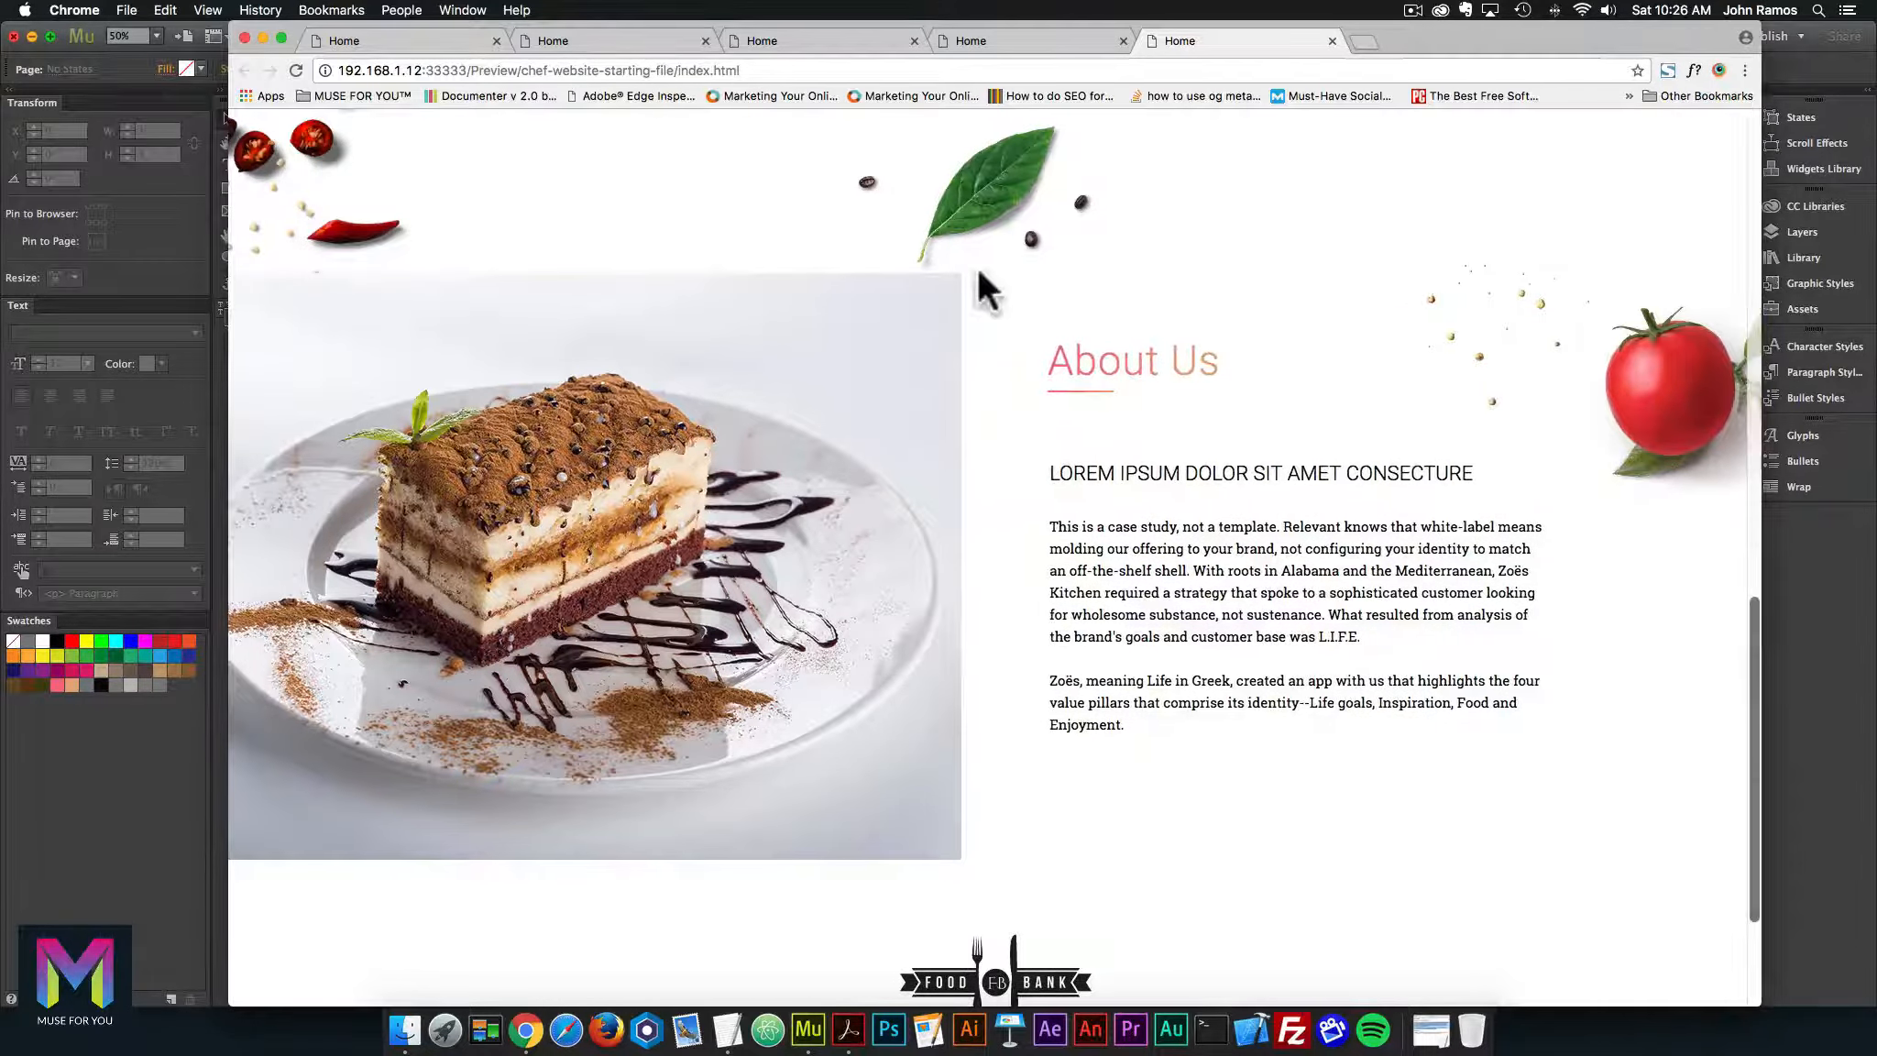
Inspect the About Us section with the browser in full screen, then exit full screen and return to Adobe Muse
click(282, 37)
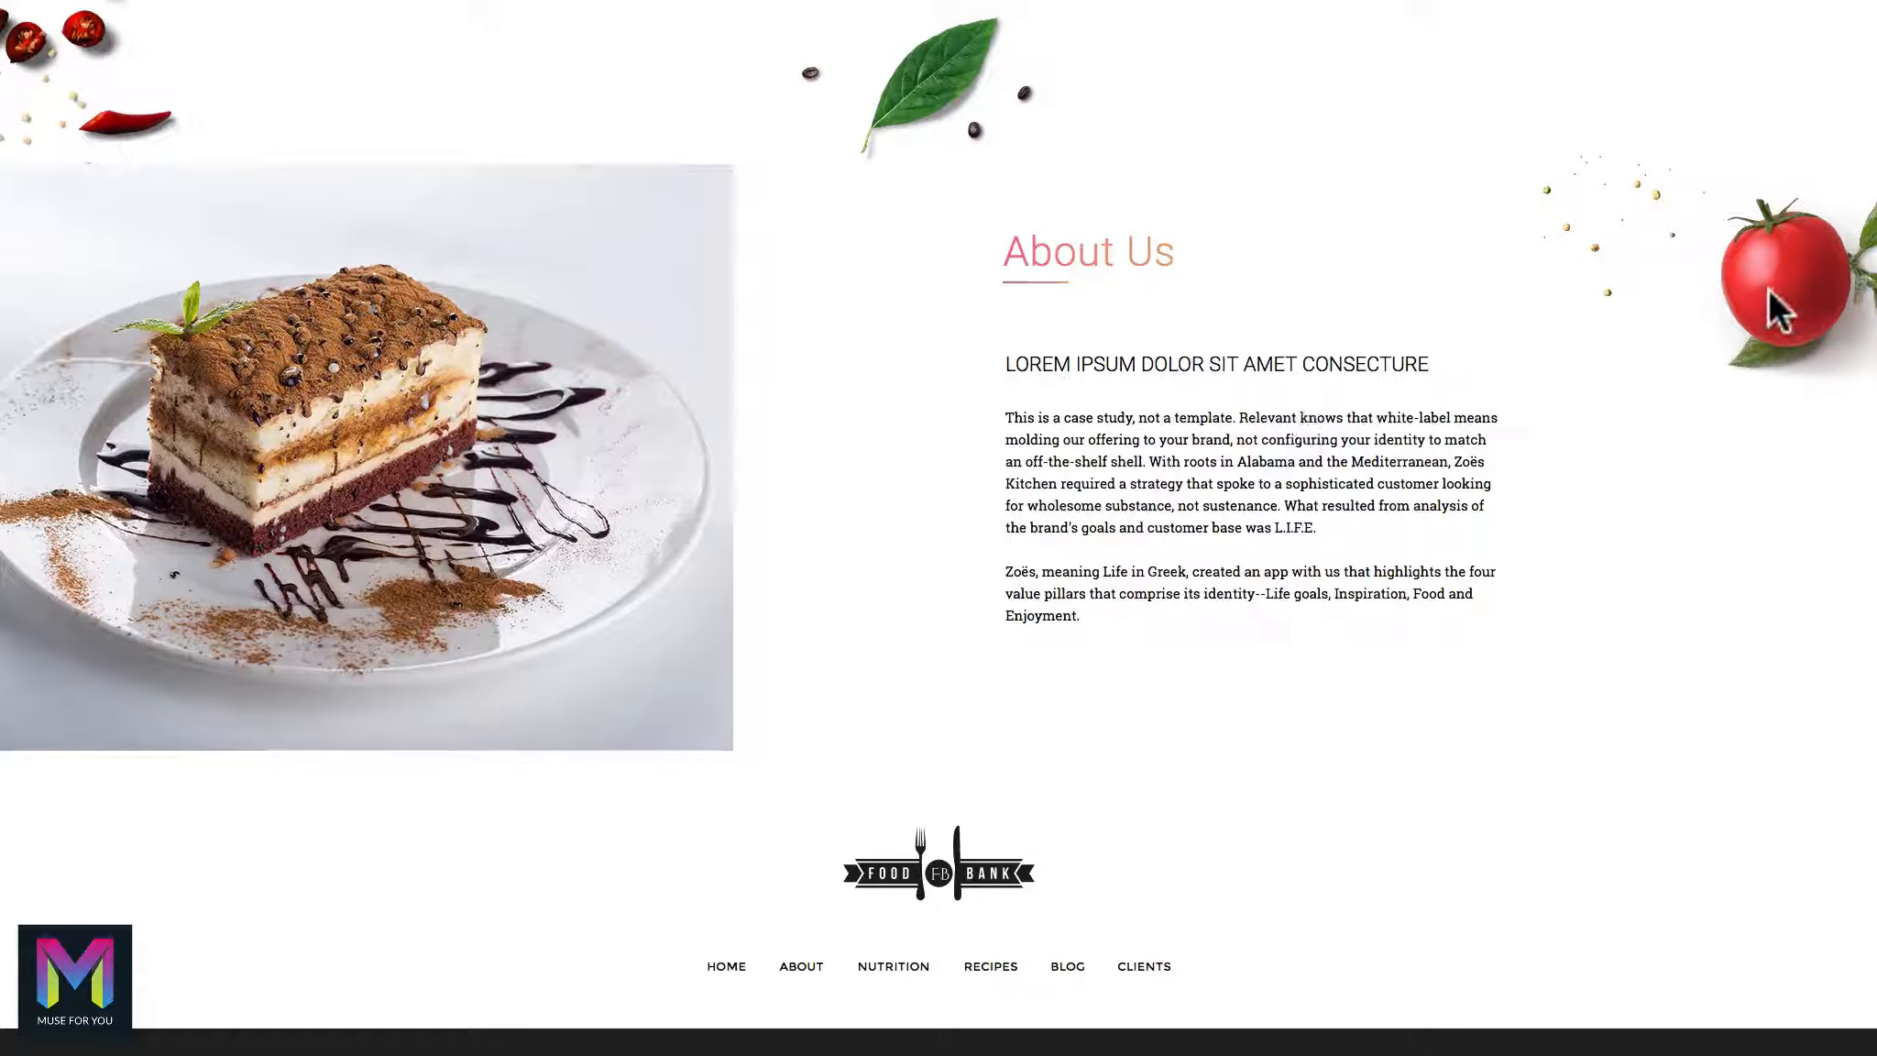
scroll(950, 86, up, 1)
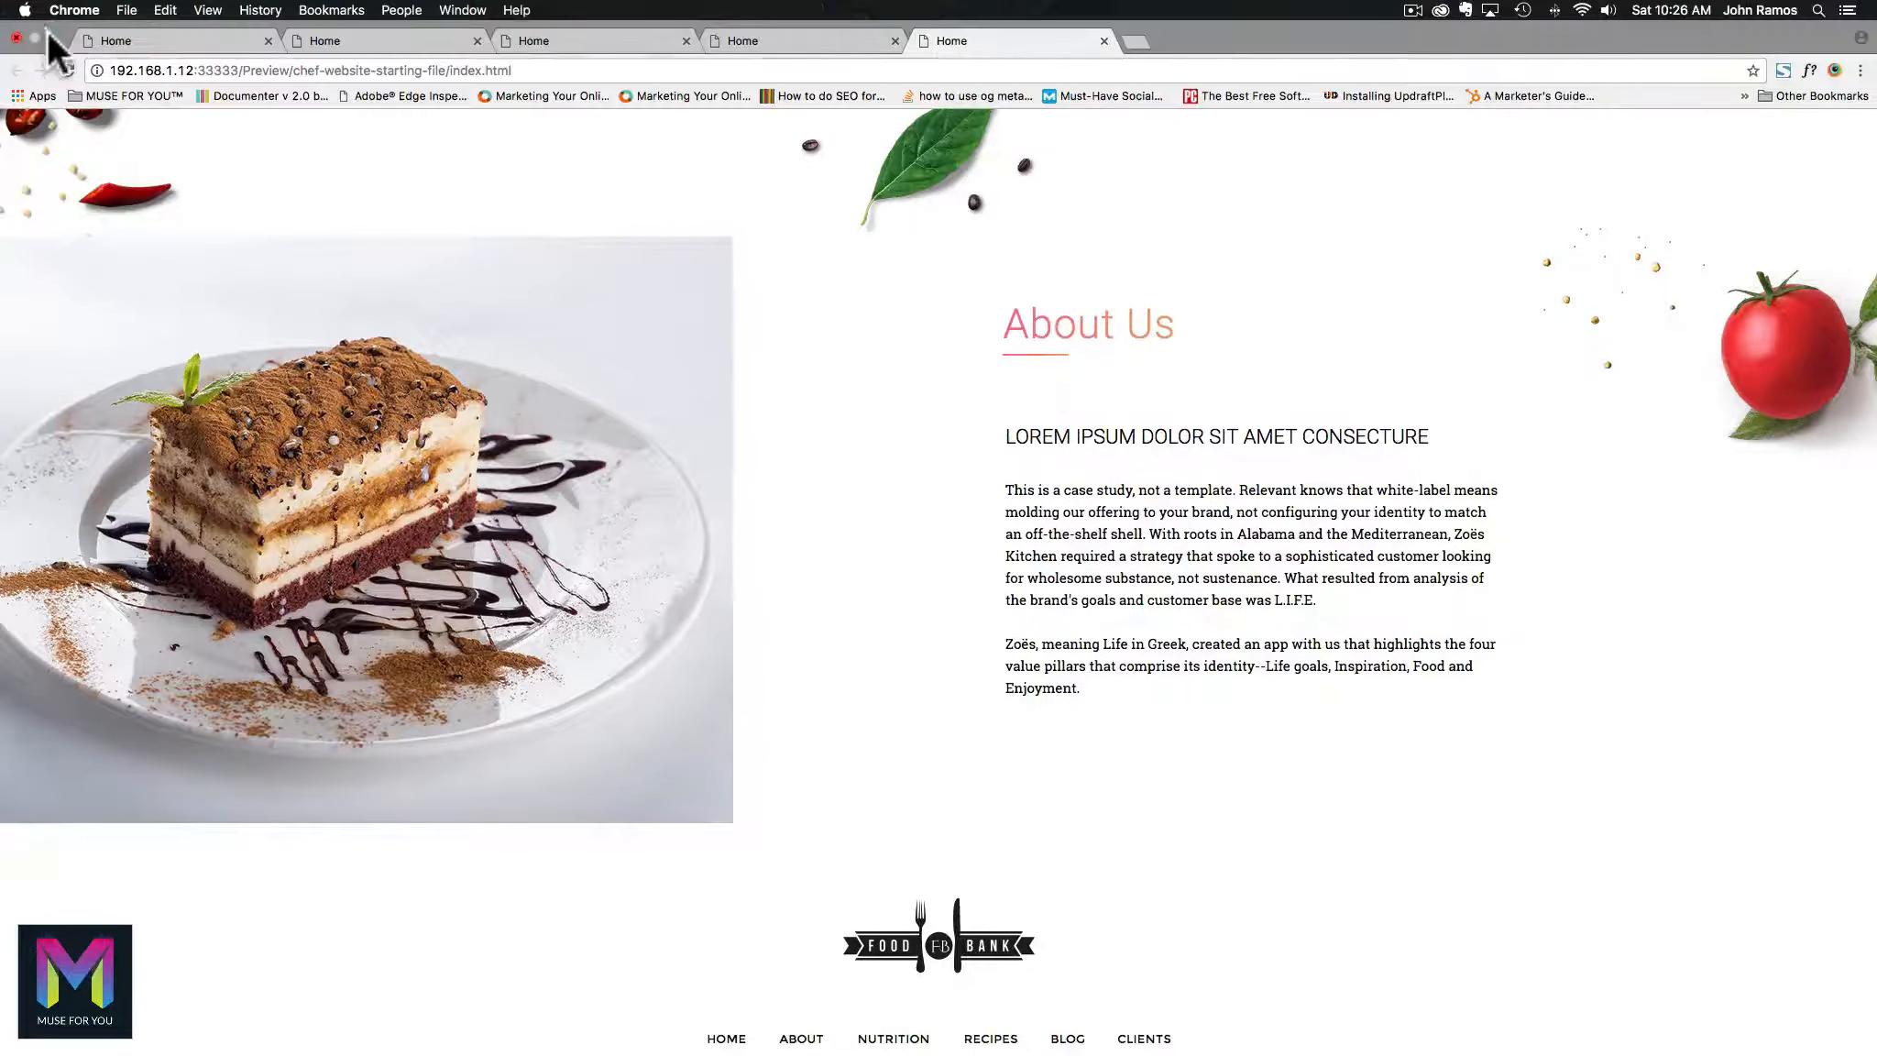
click(48, 41)
click(189, 200)
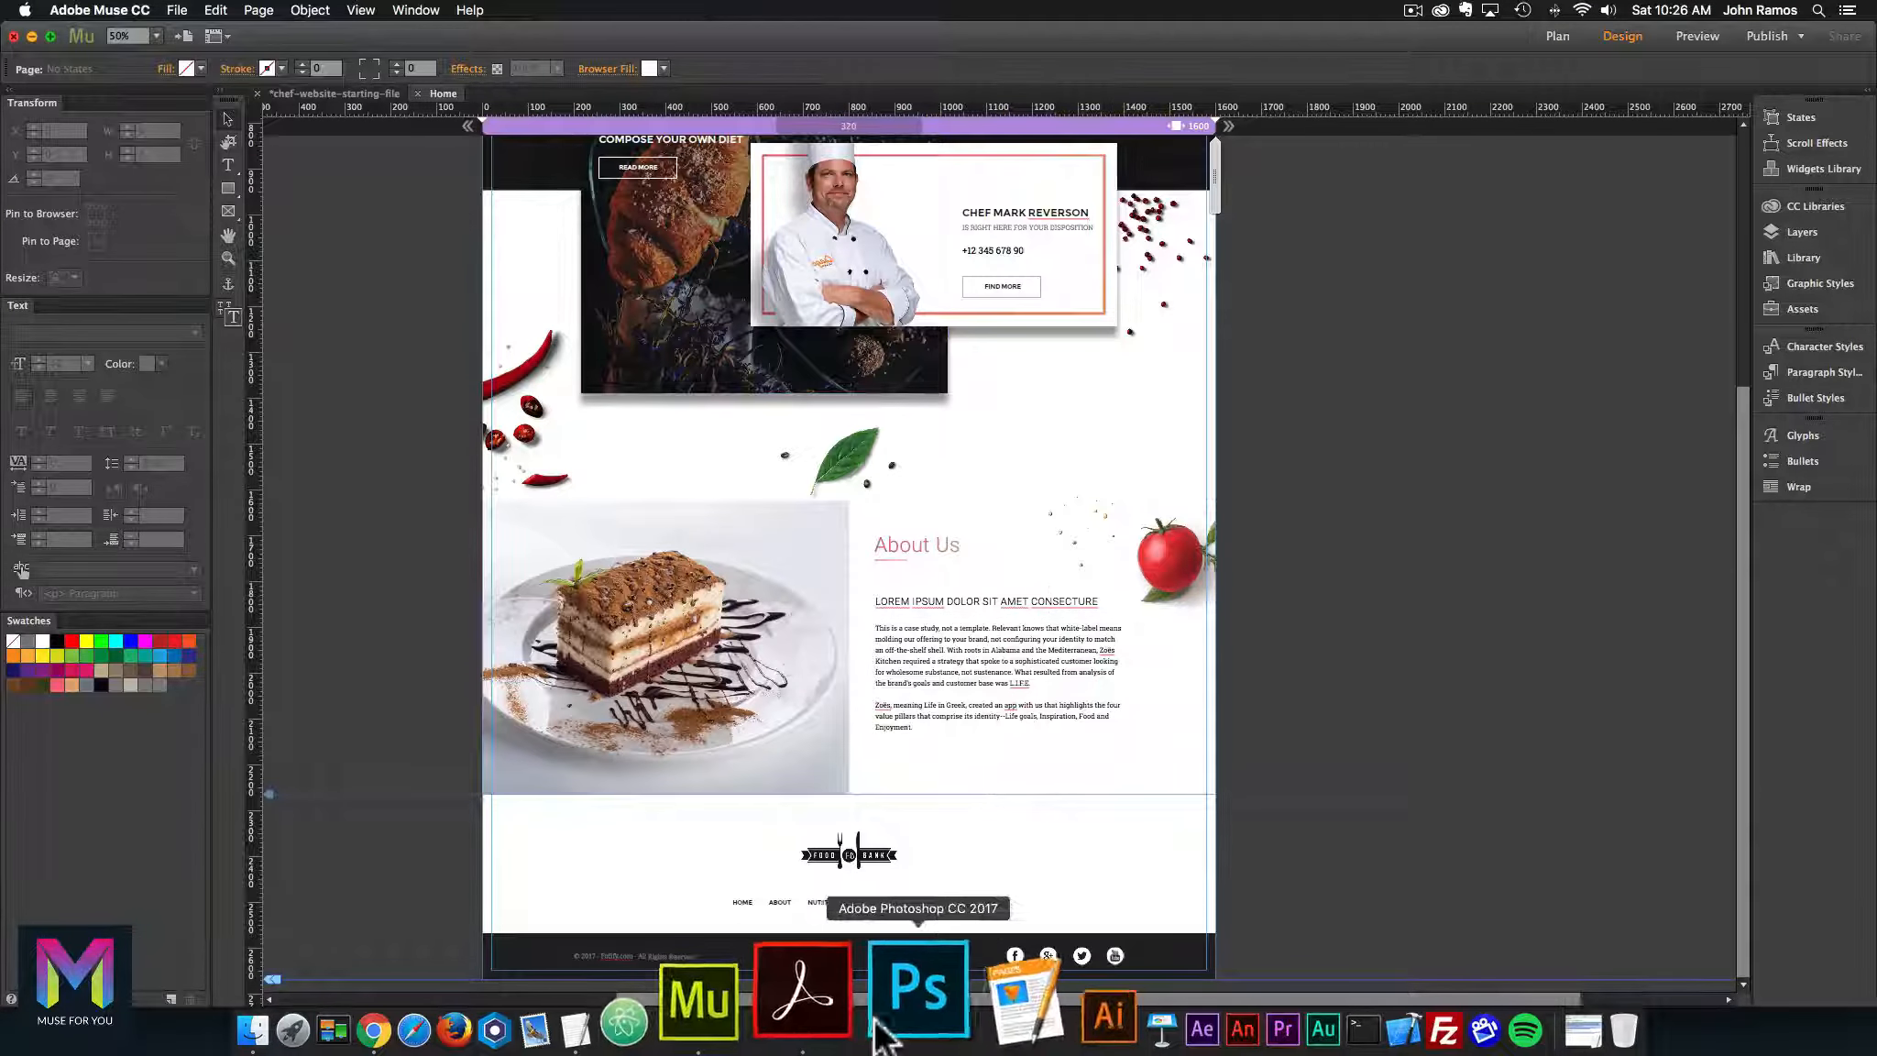
Switch to Acrobat to review the Nutrition section in the reference PDF, then return to Adobe Muse
click(848, 1028)
scroll(1003, 570, down, 10)
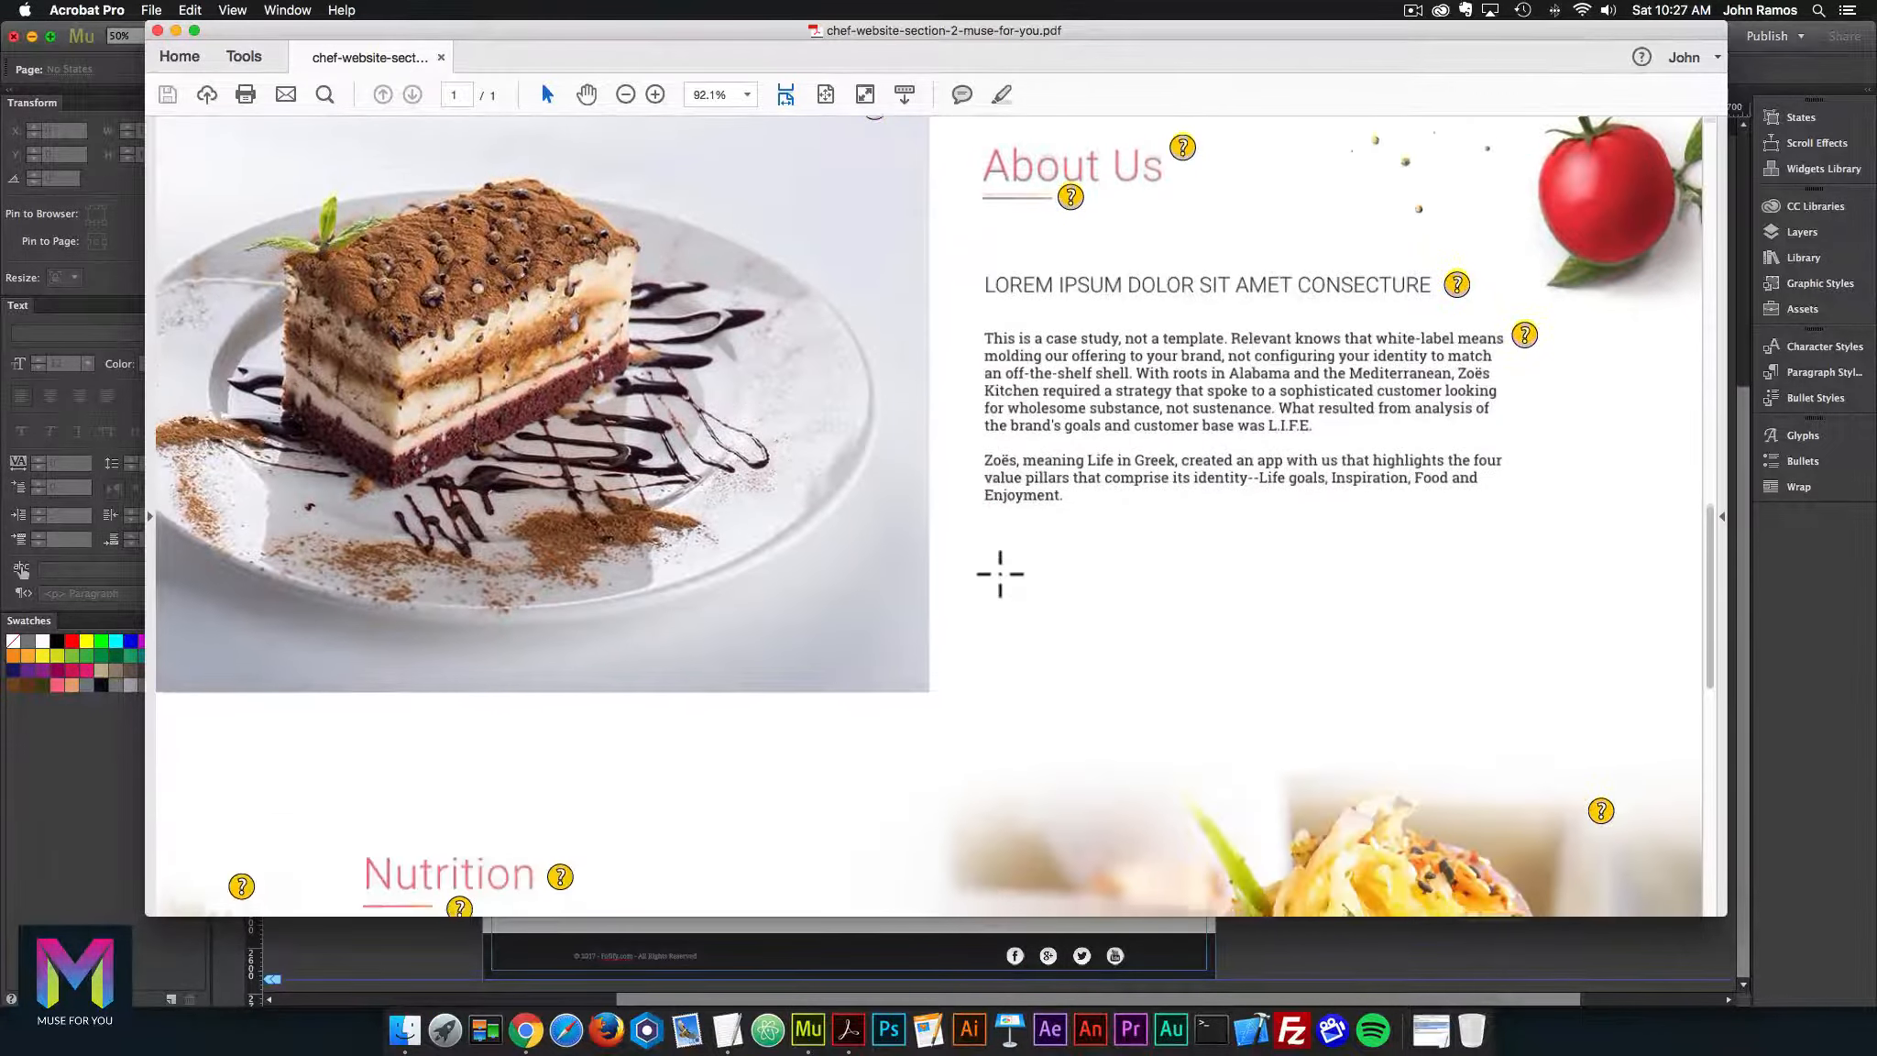
scroll(999, 574, down, 2)
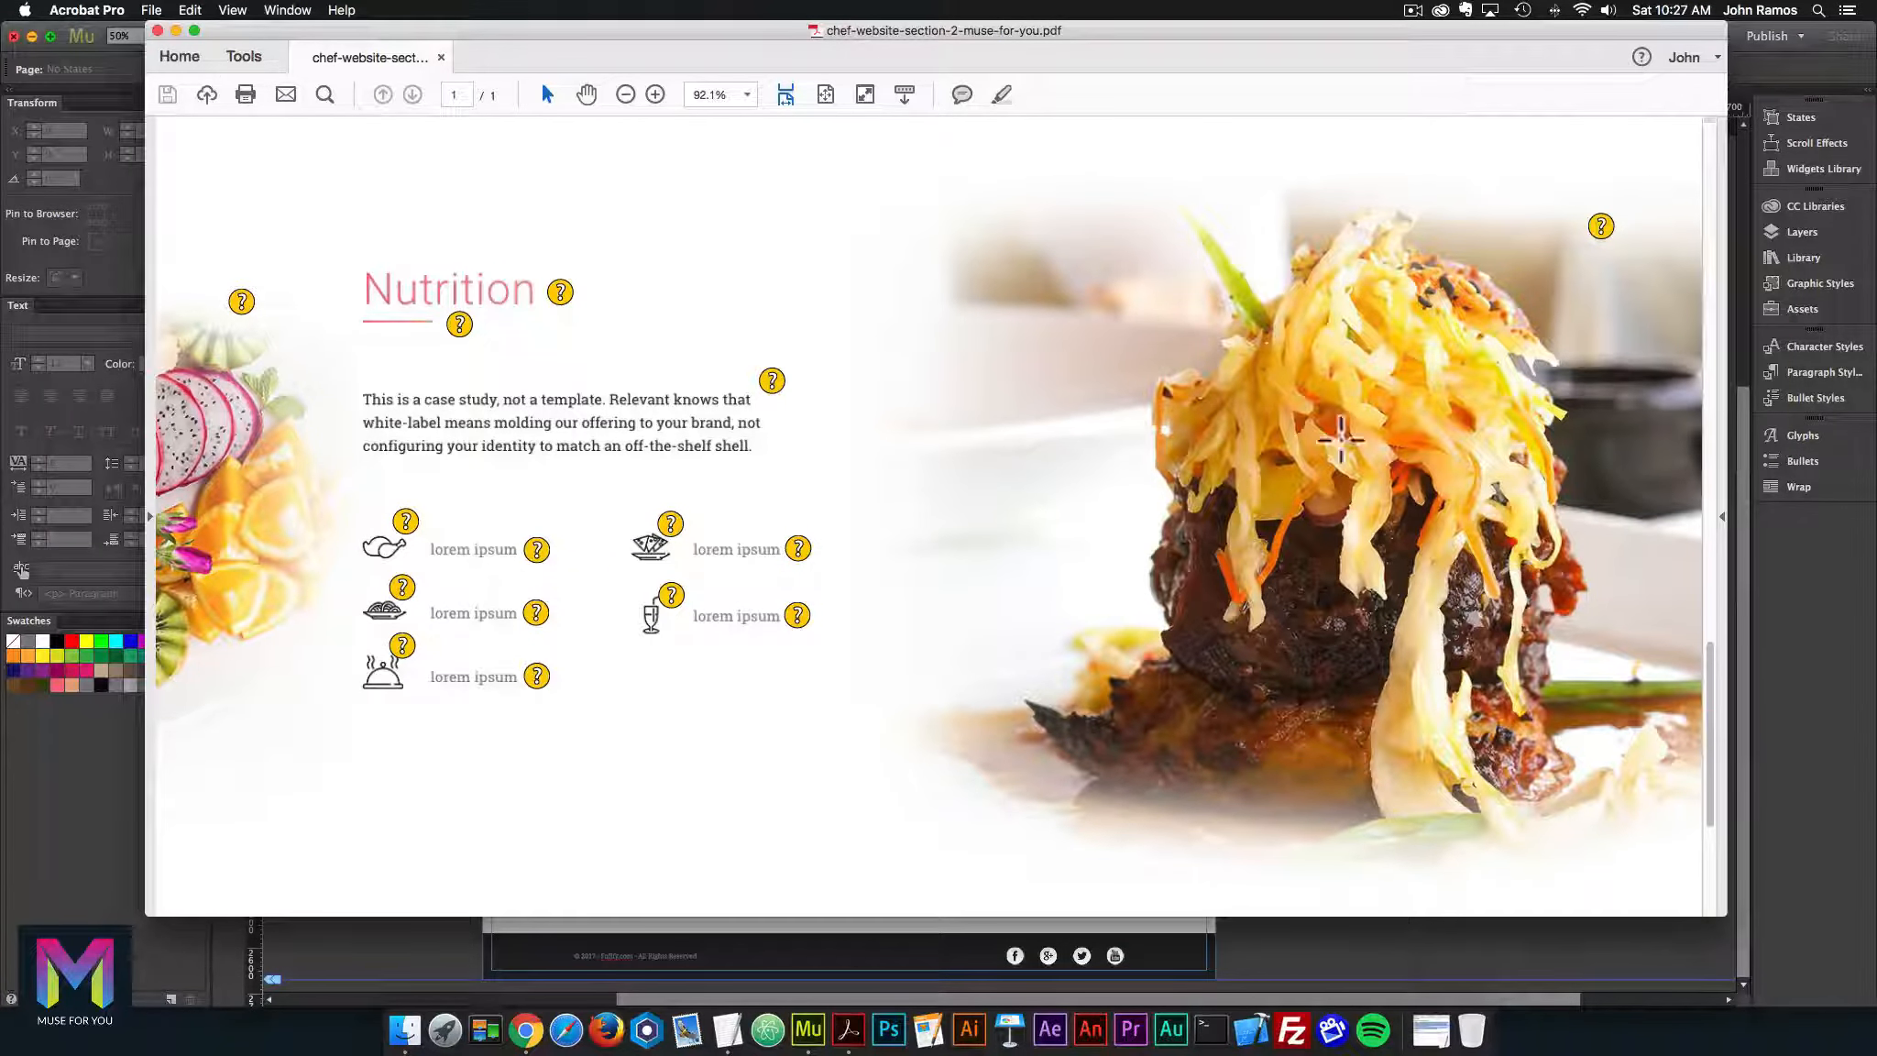
click(1787, 654)
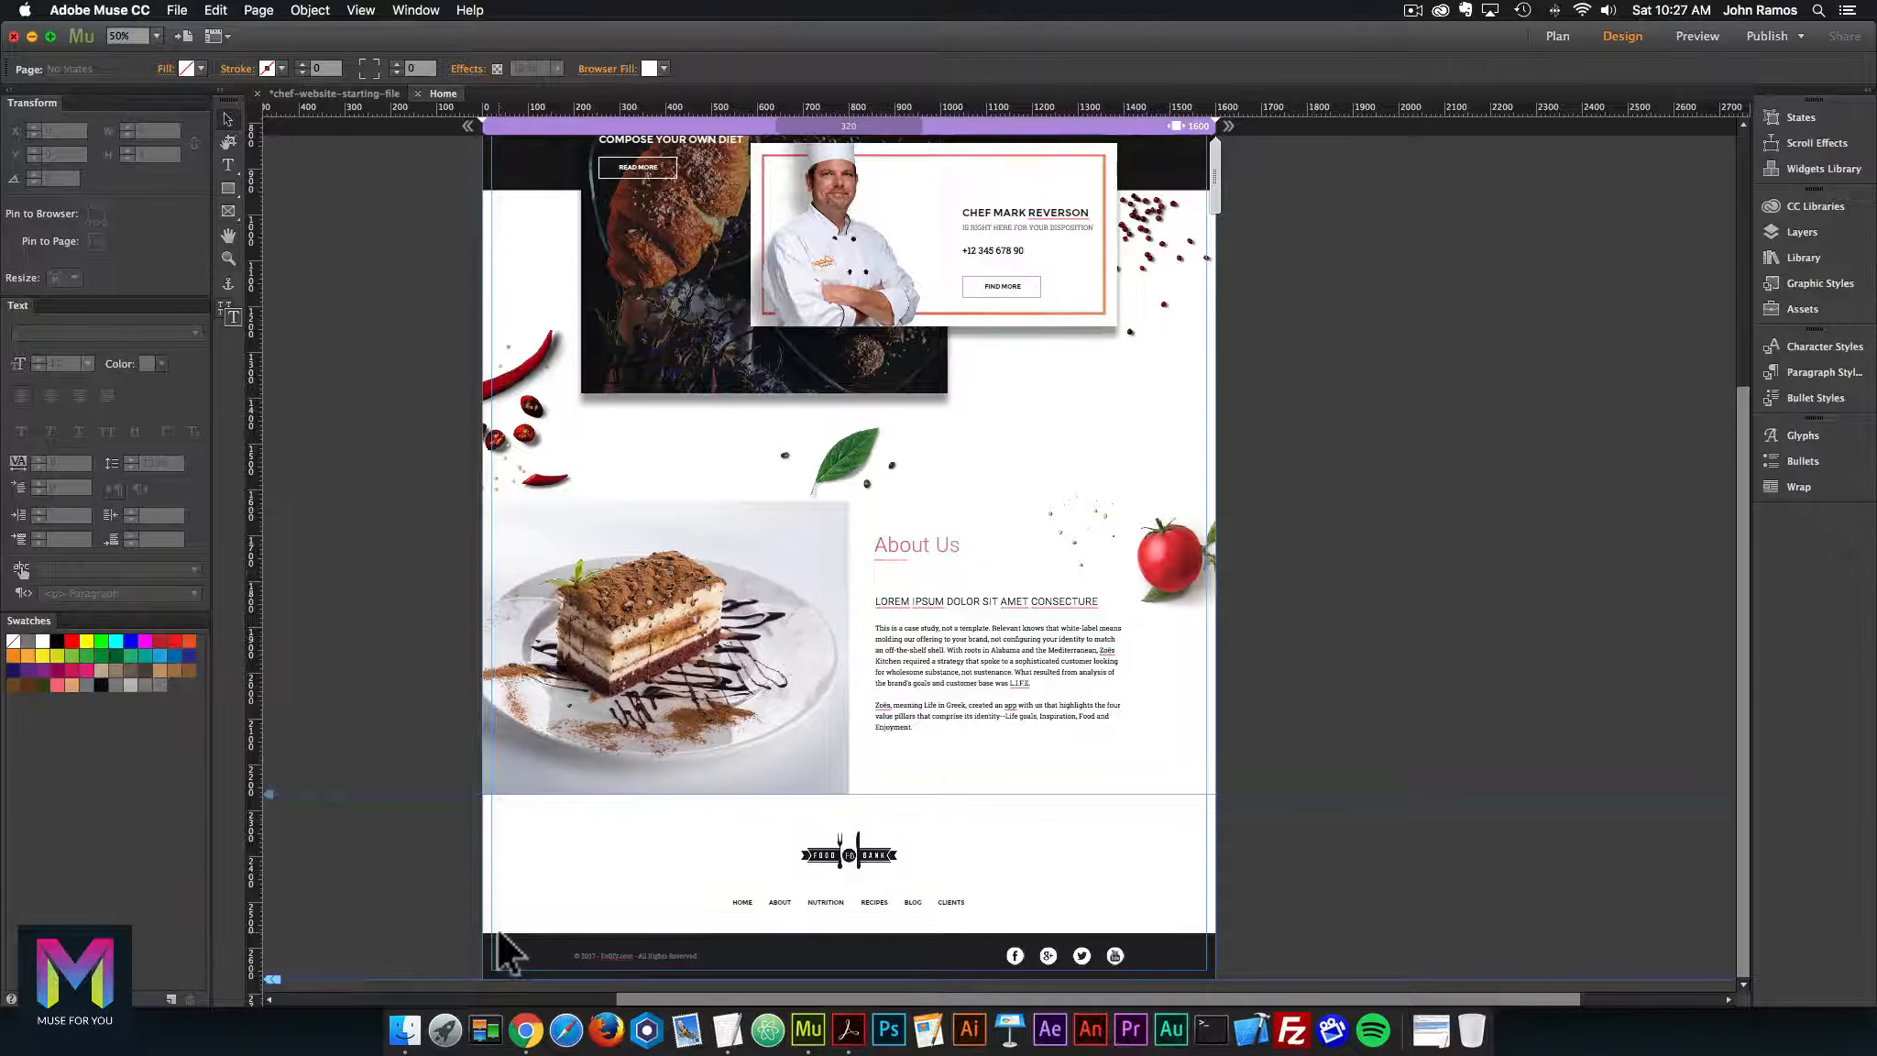
Place entree.jpg from the day-5-section-2 assets folder onto the Home page
click(404, 1029)
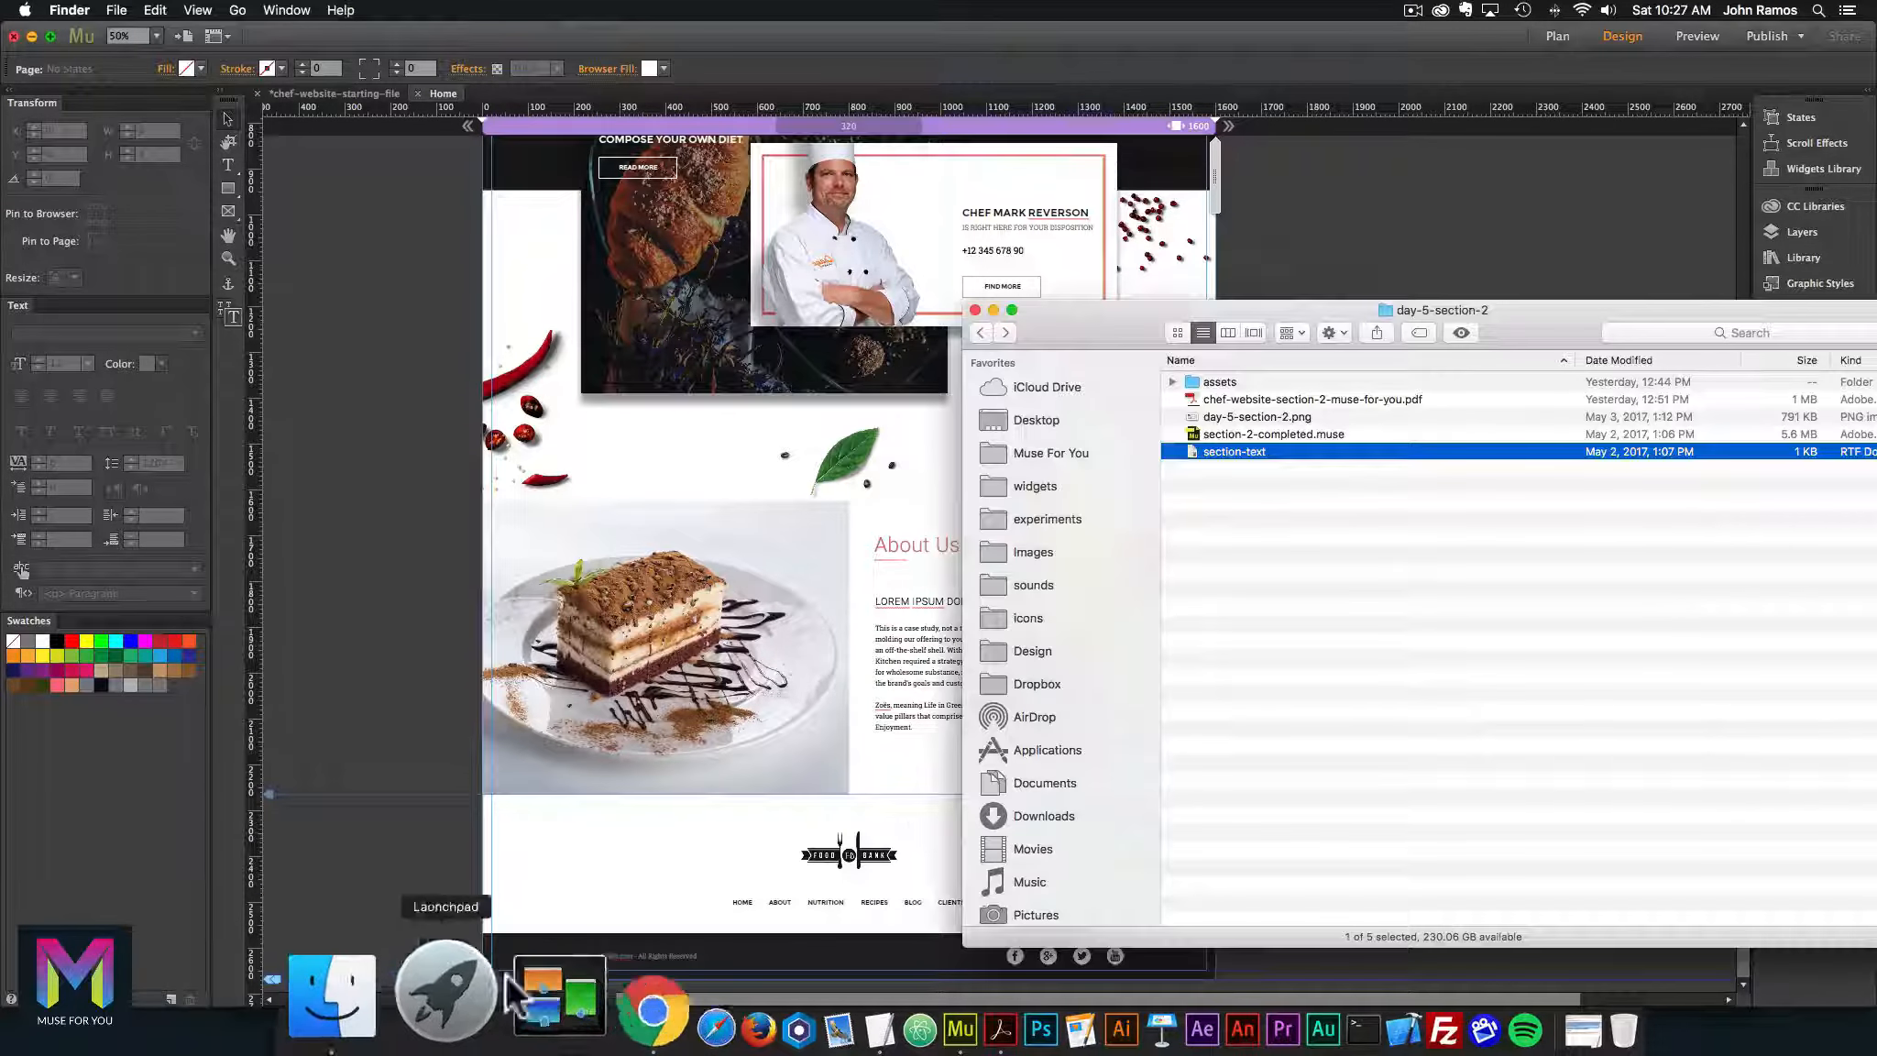
double_click(1210, 380)
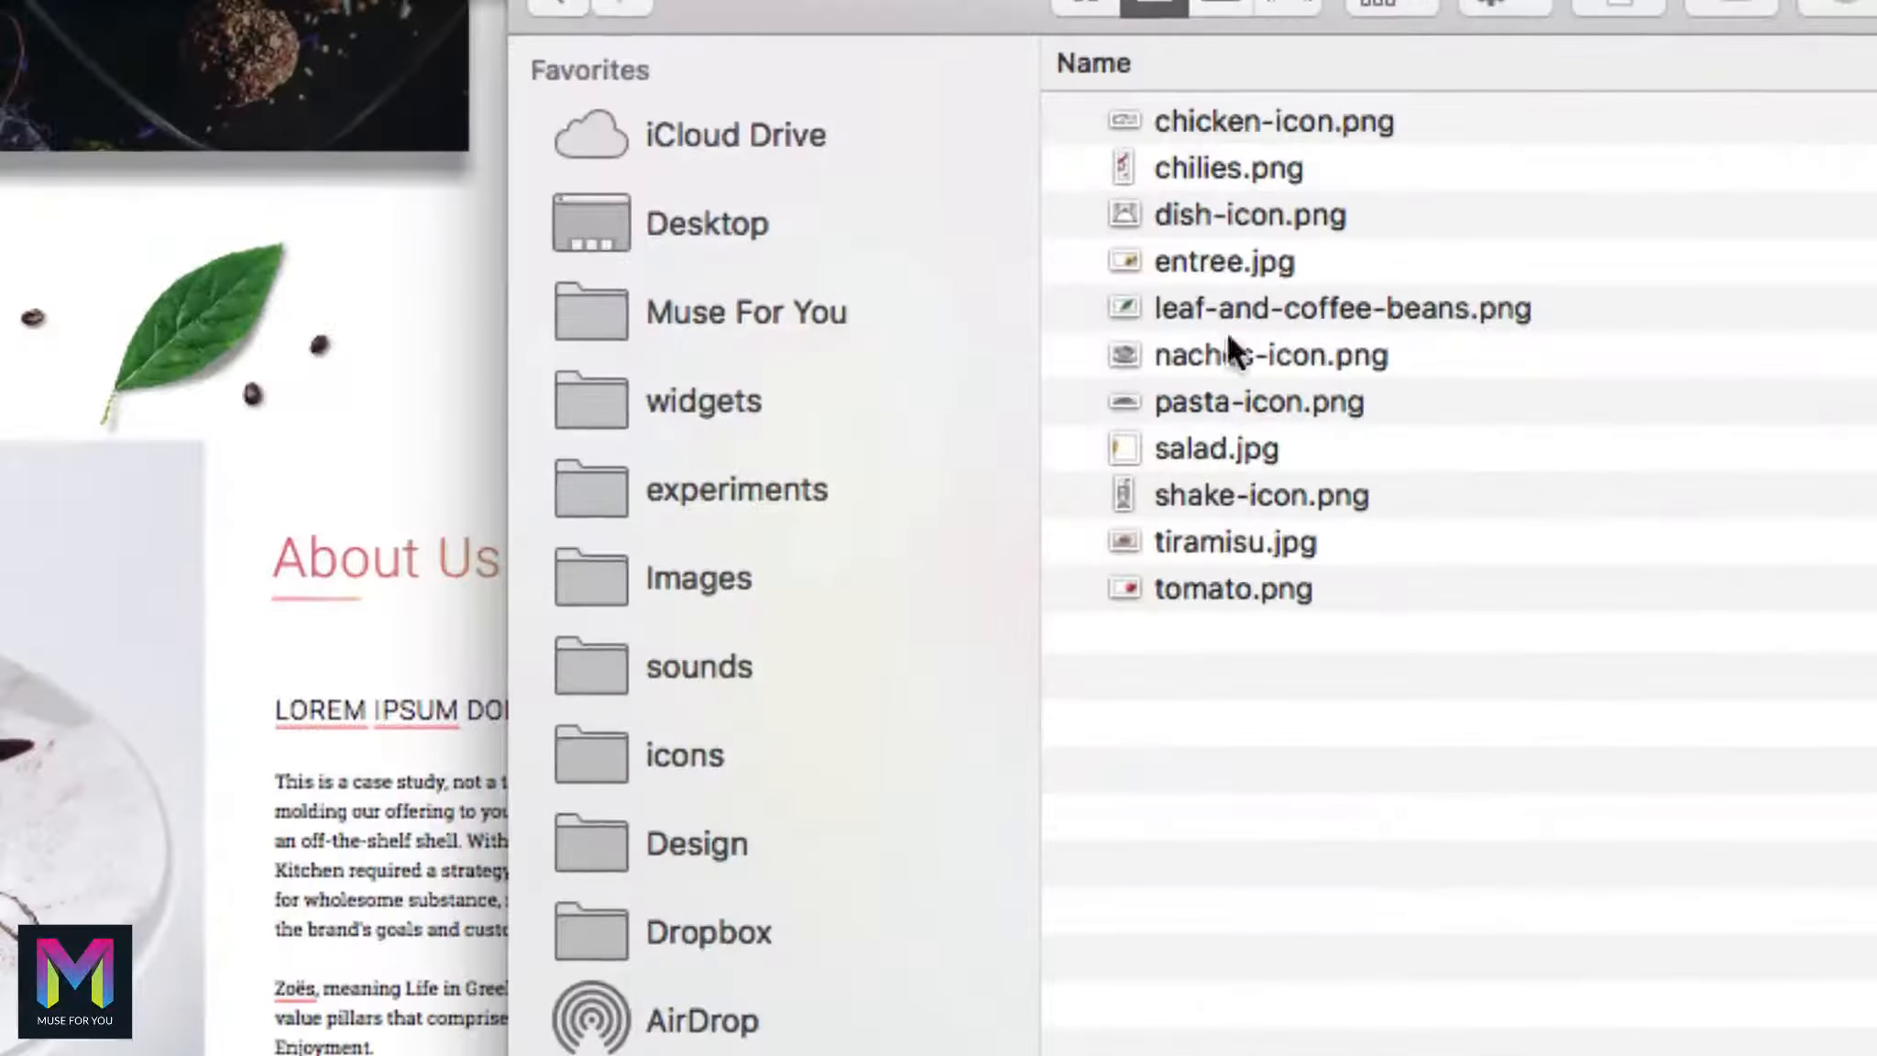
click(1223, 434)
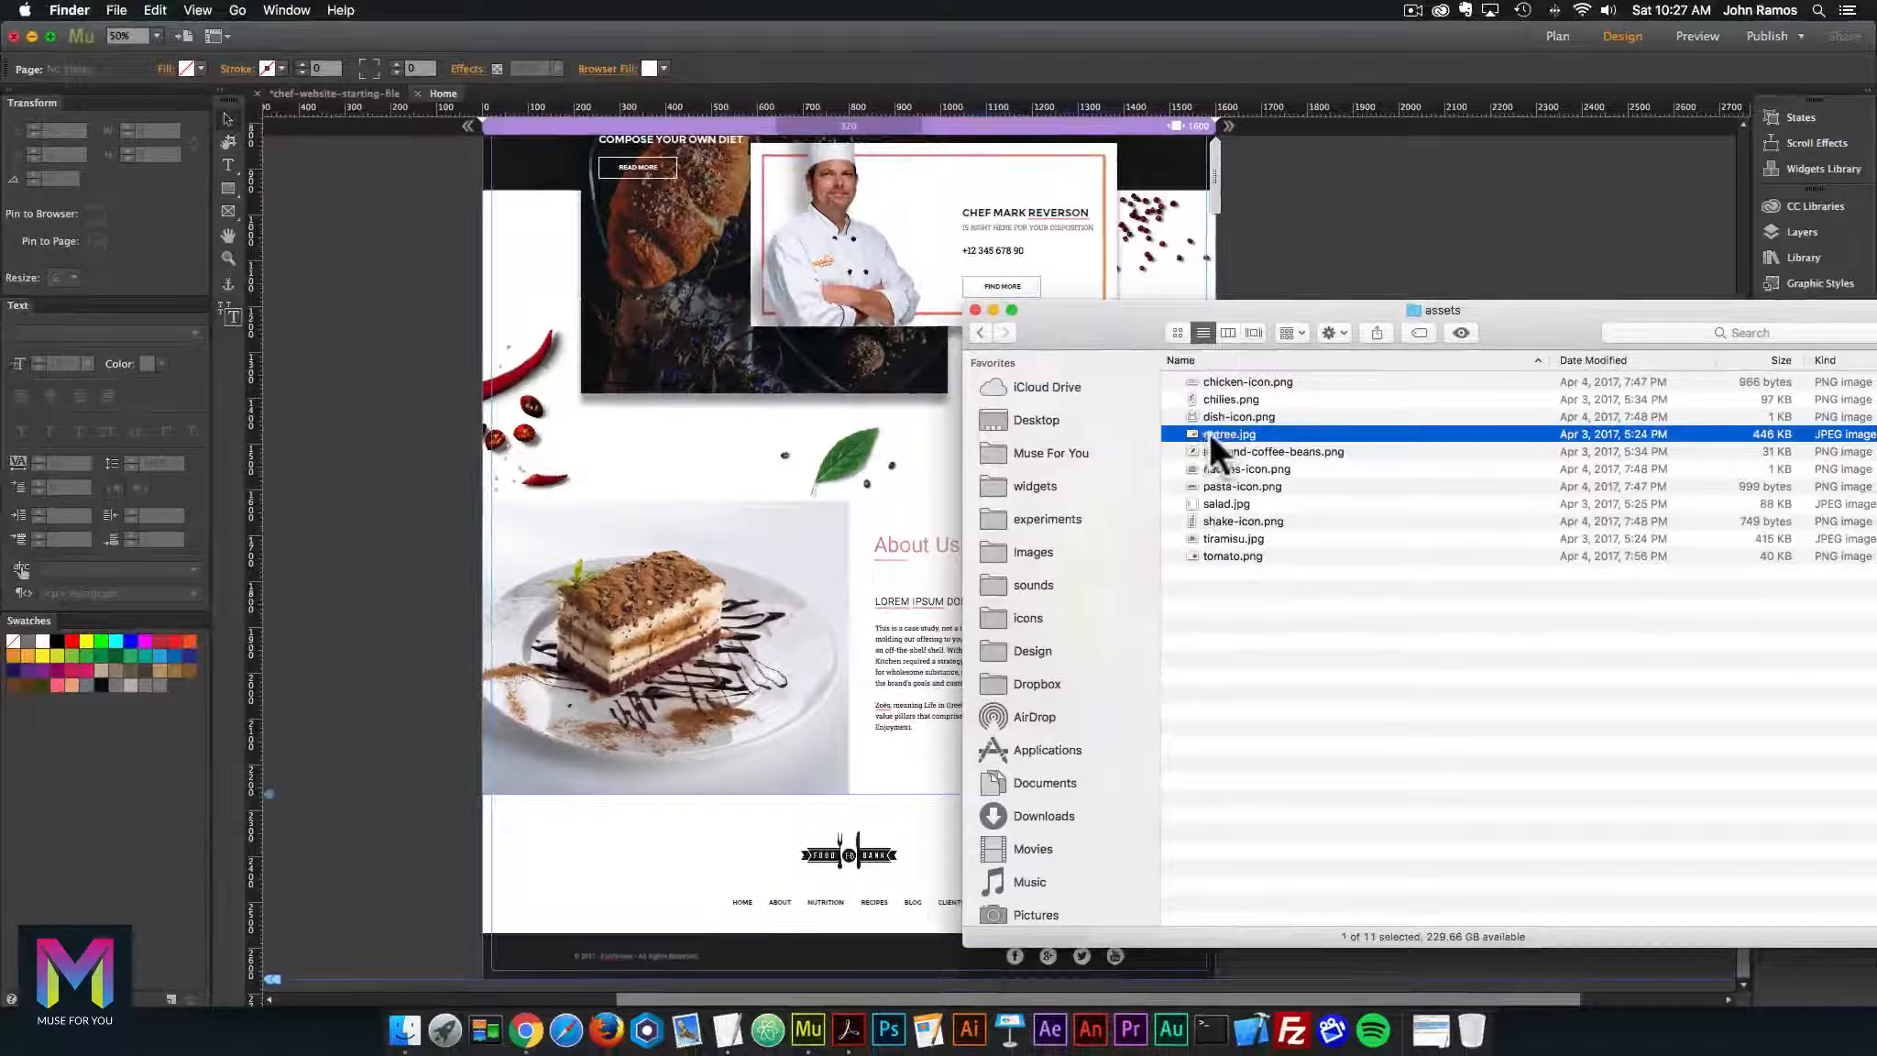
drag(1207, 268, 338, 271)
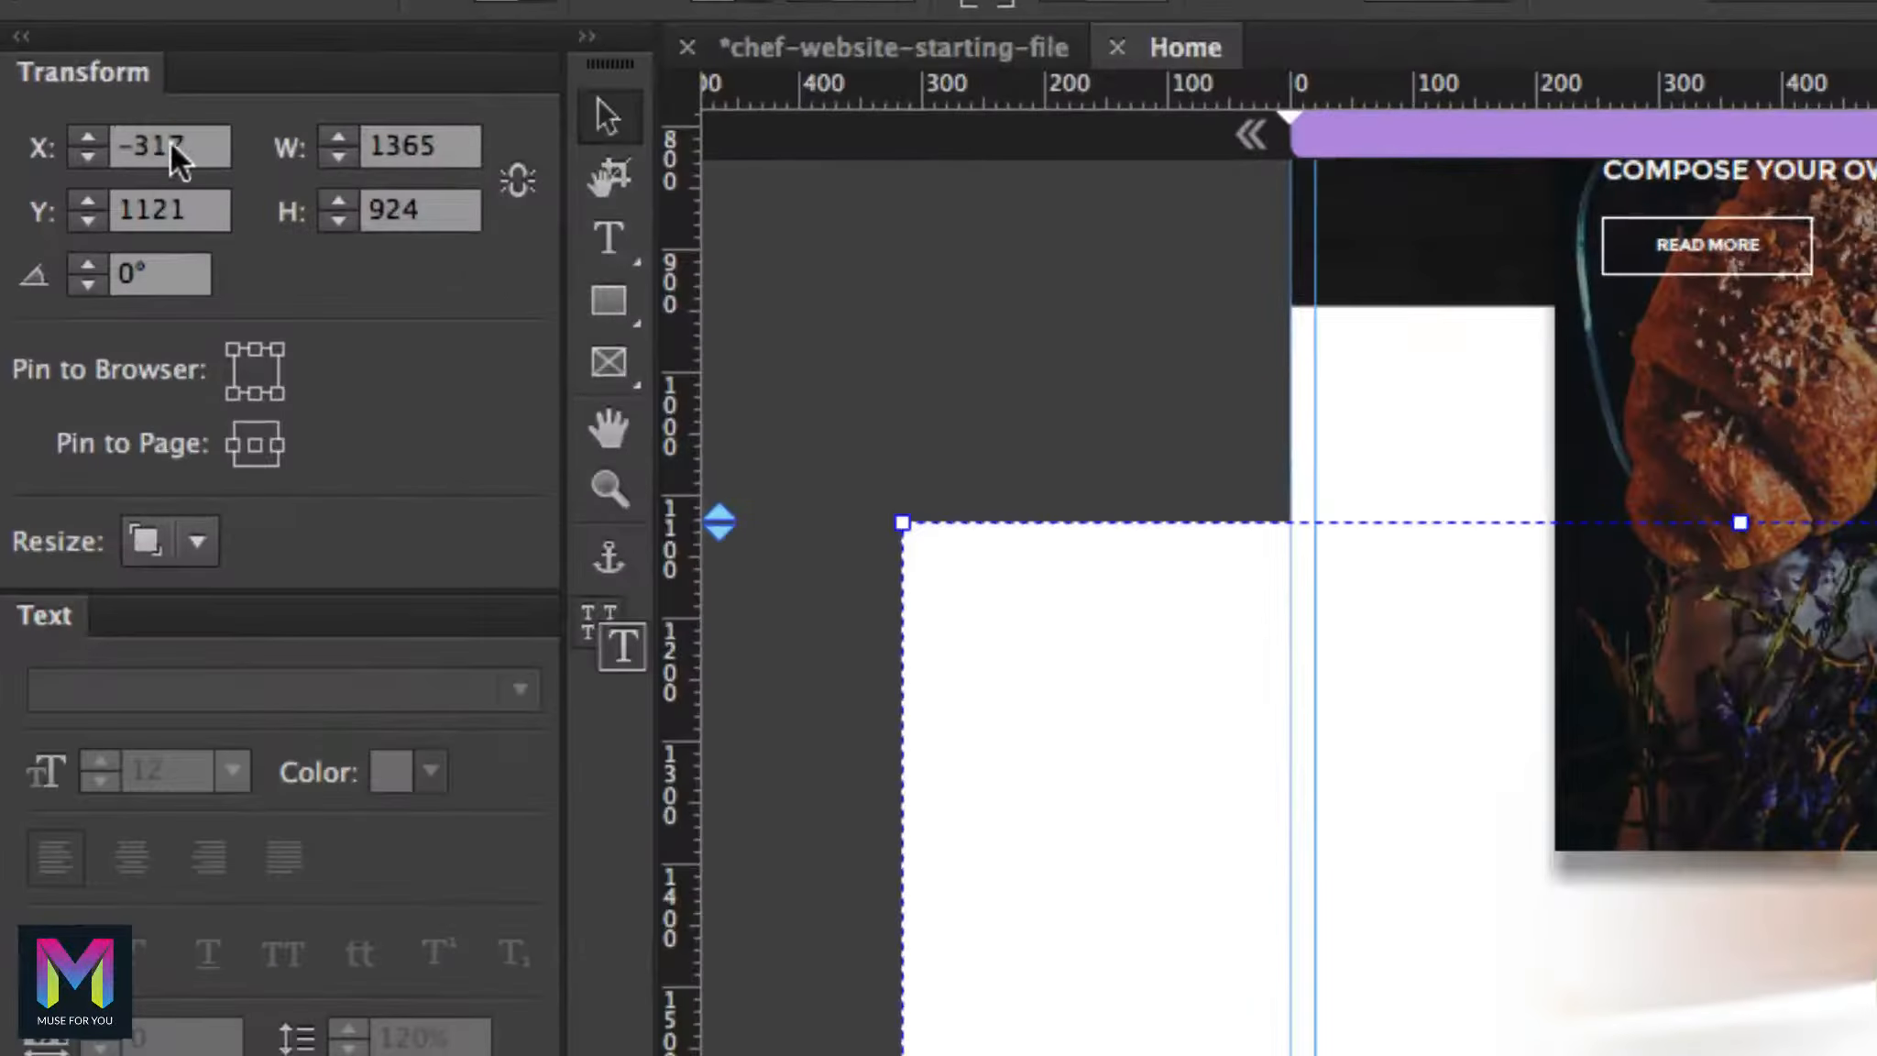
Position the entree image at X 661 and Y 2332
click(174, 144)
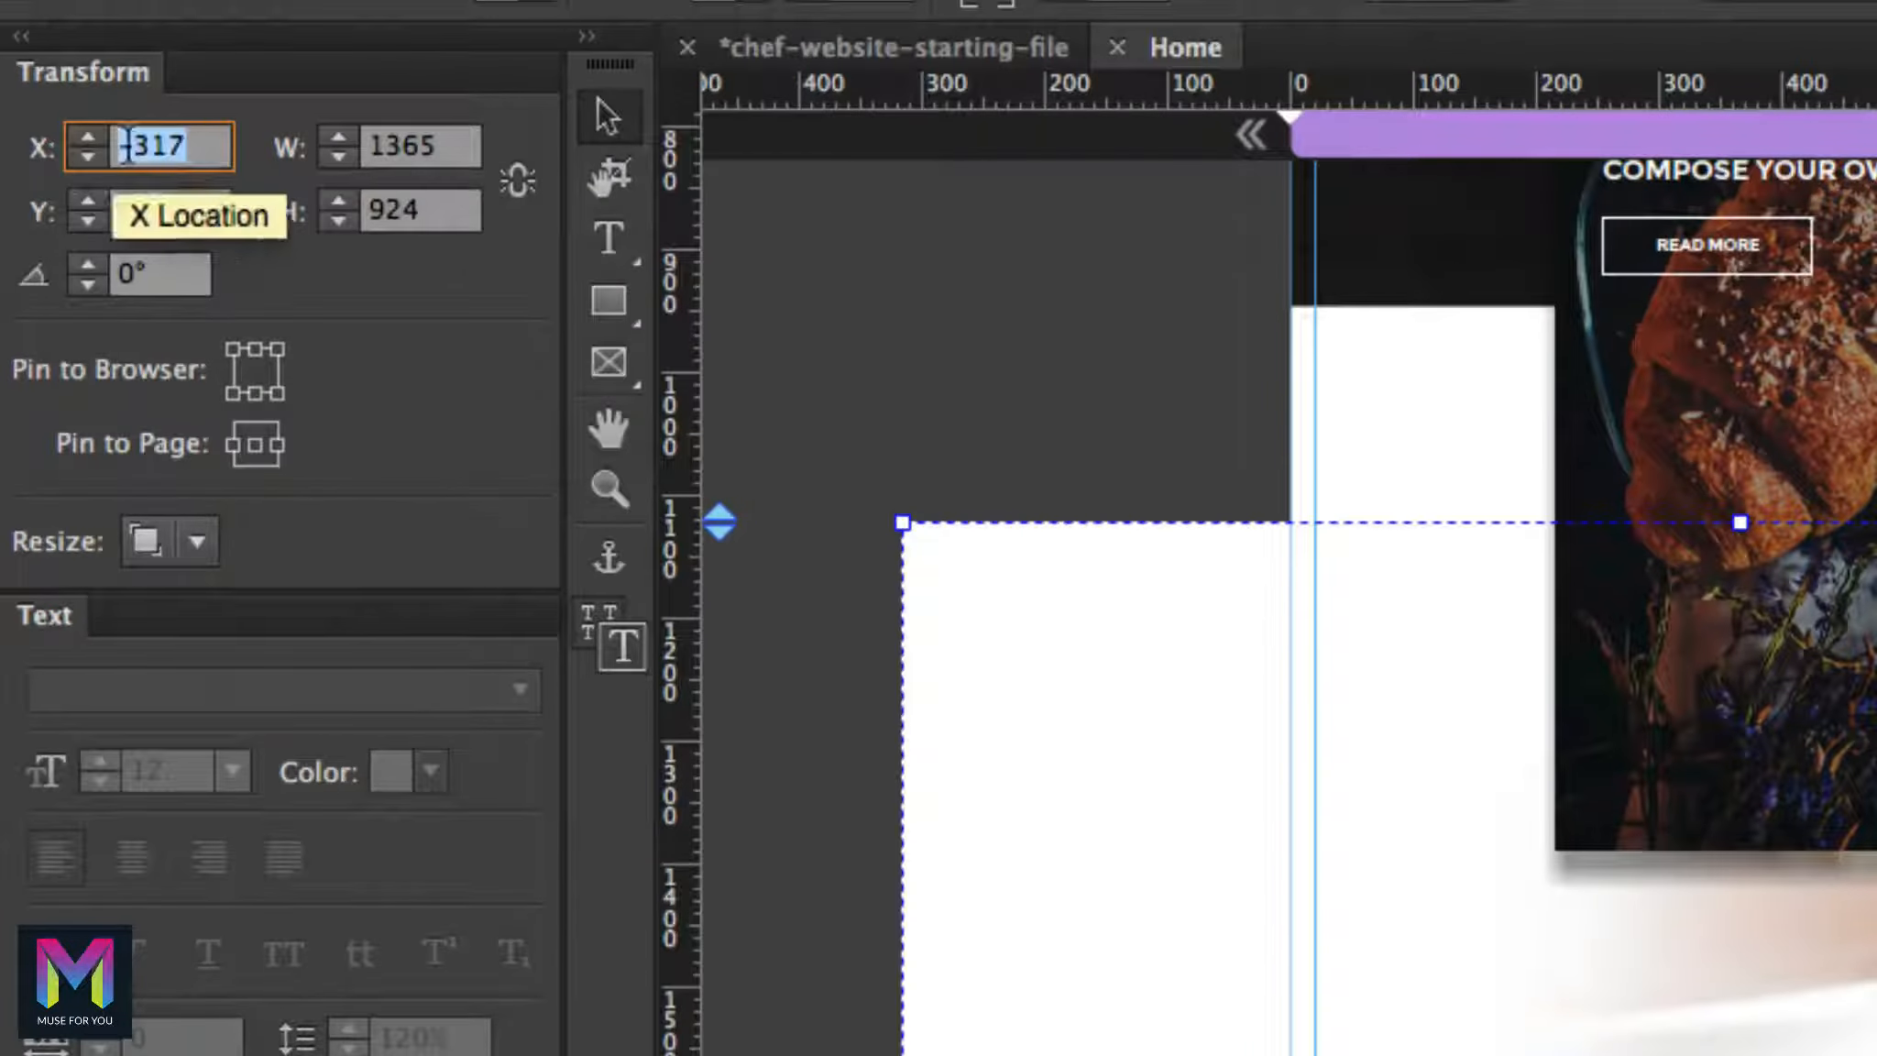
text(661)
key(Return)
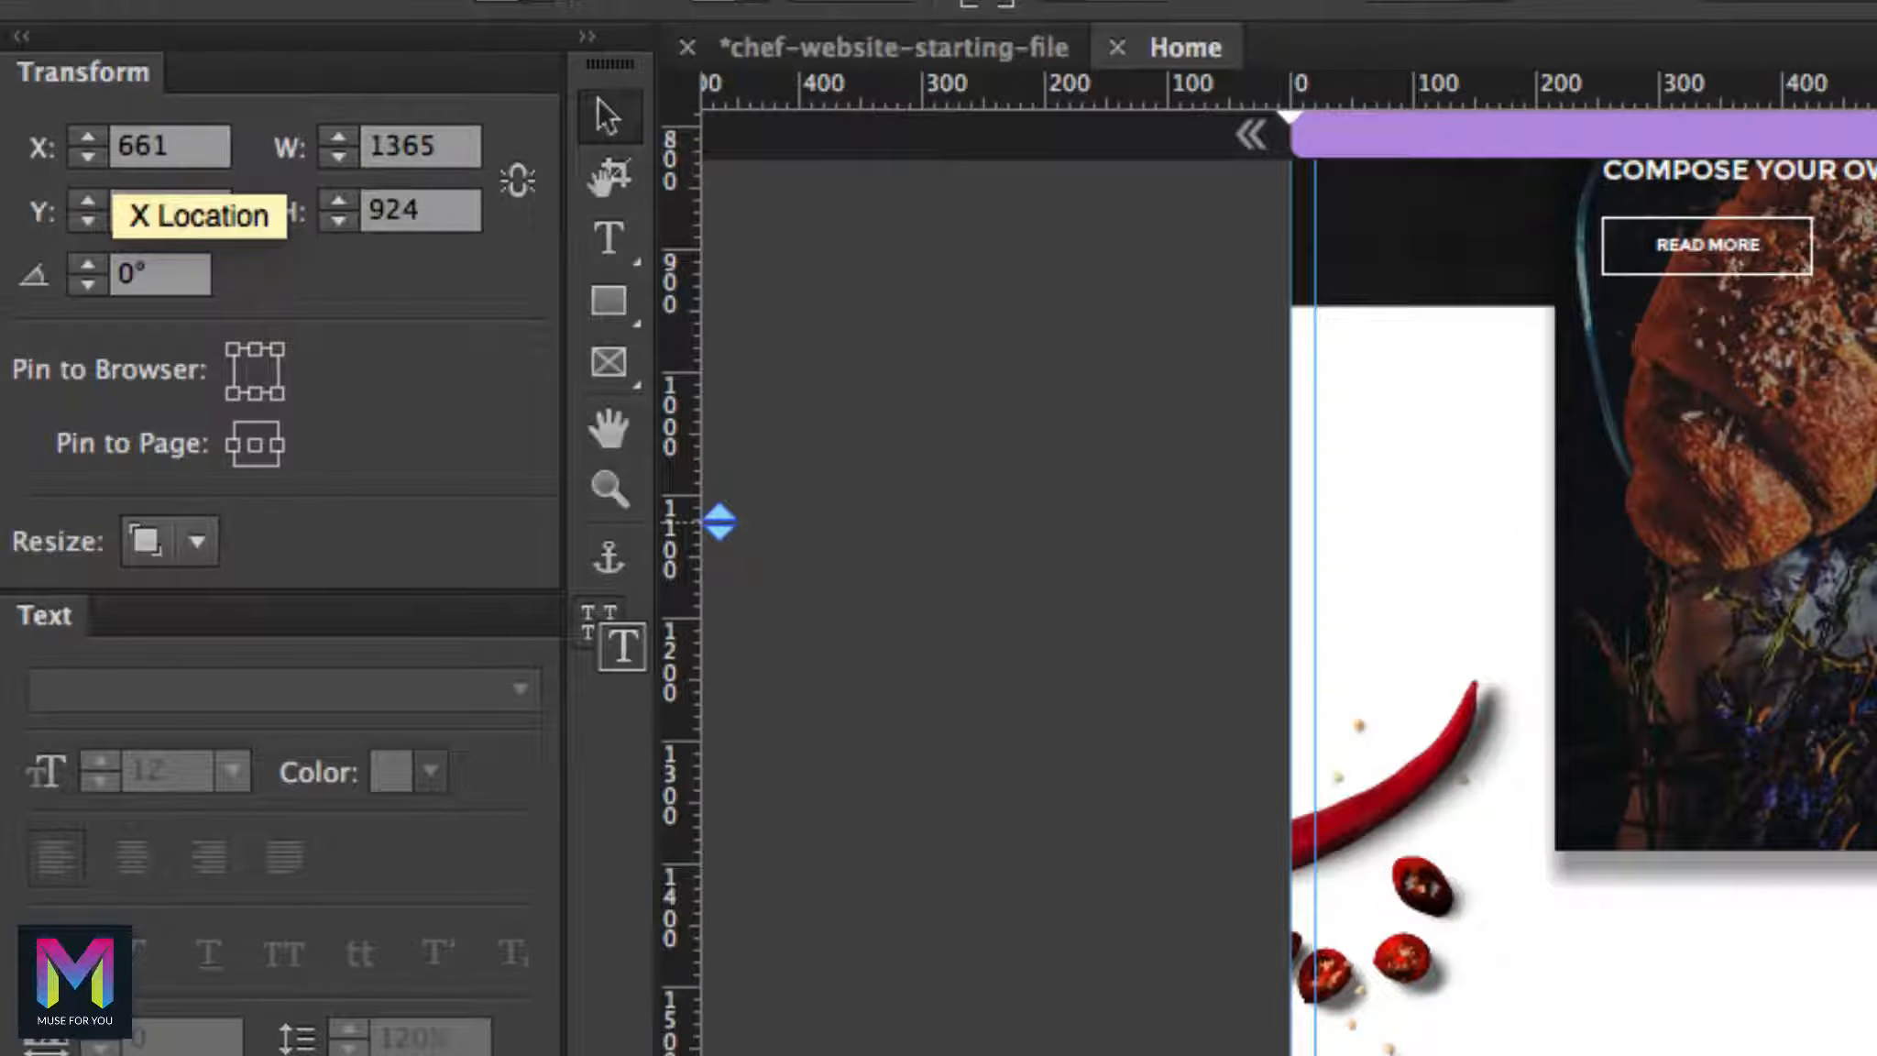
click(91, 205)
text(2332)
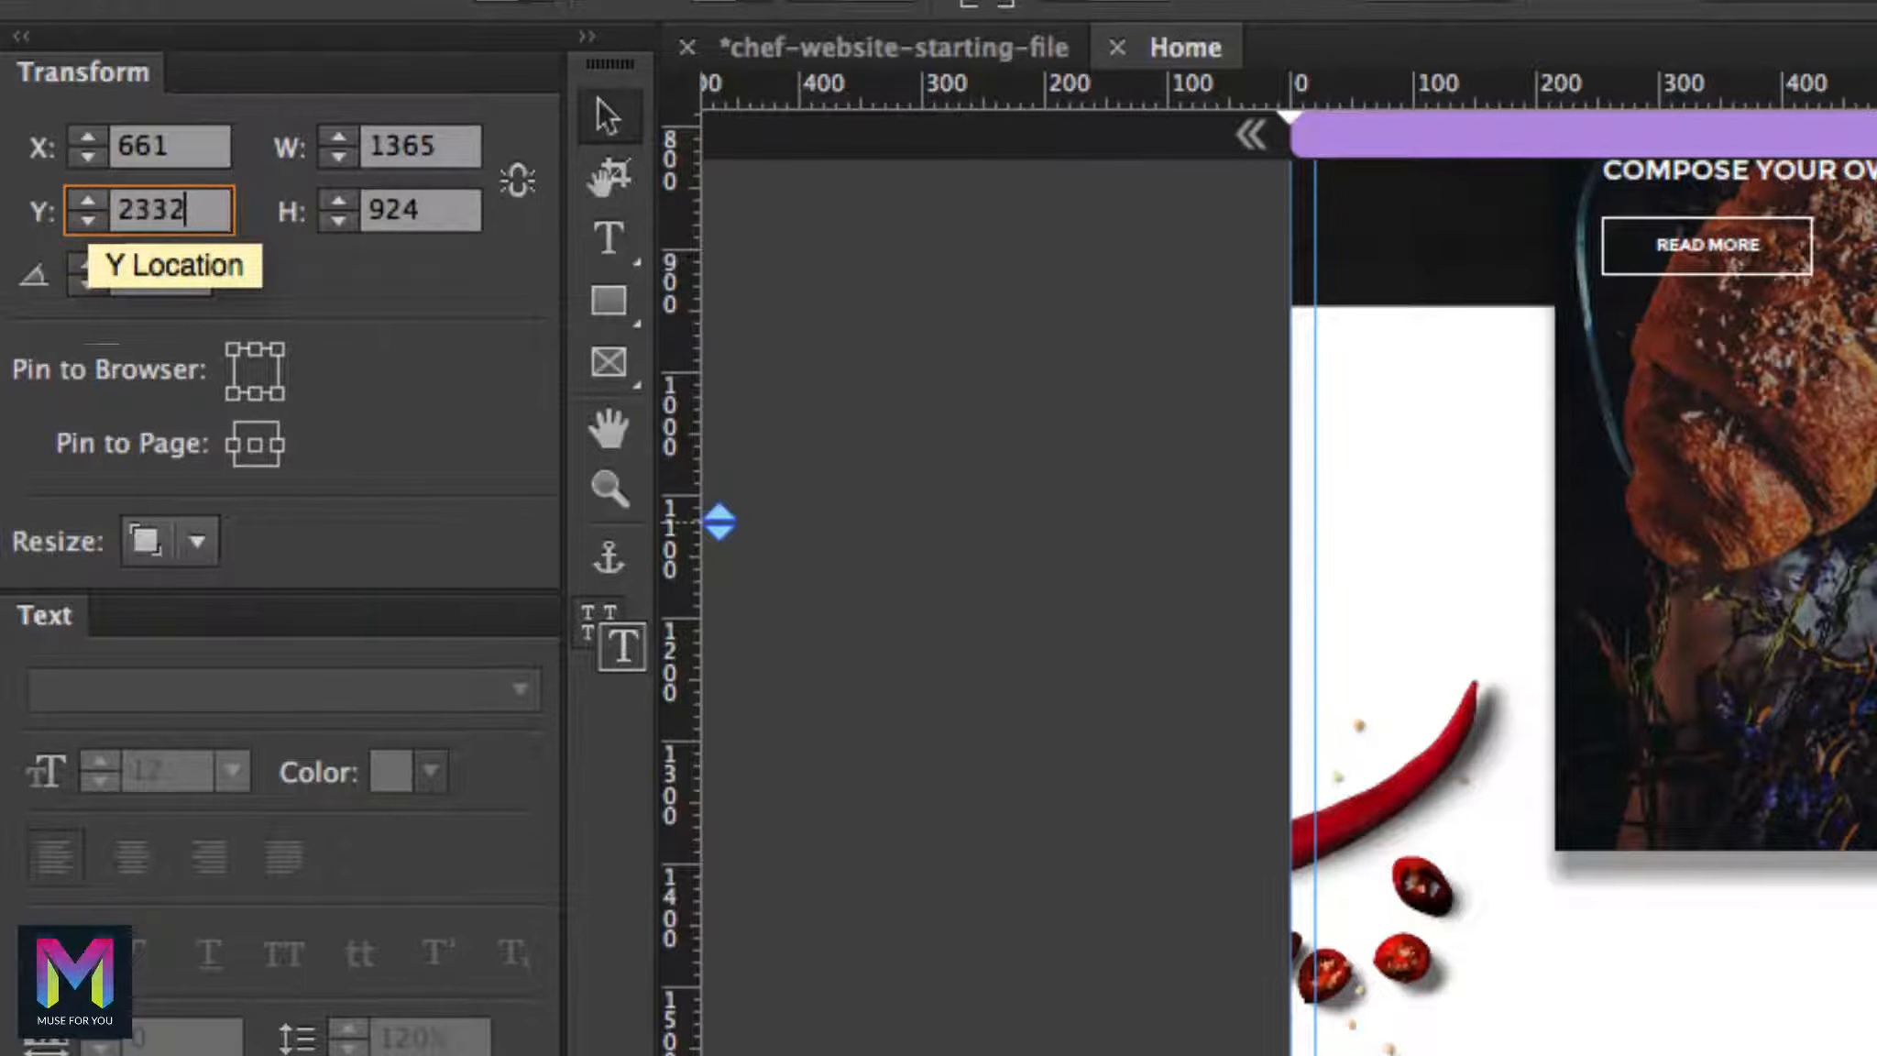
key(Return)
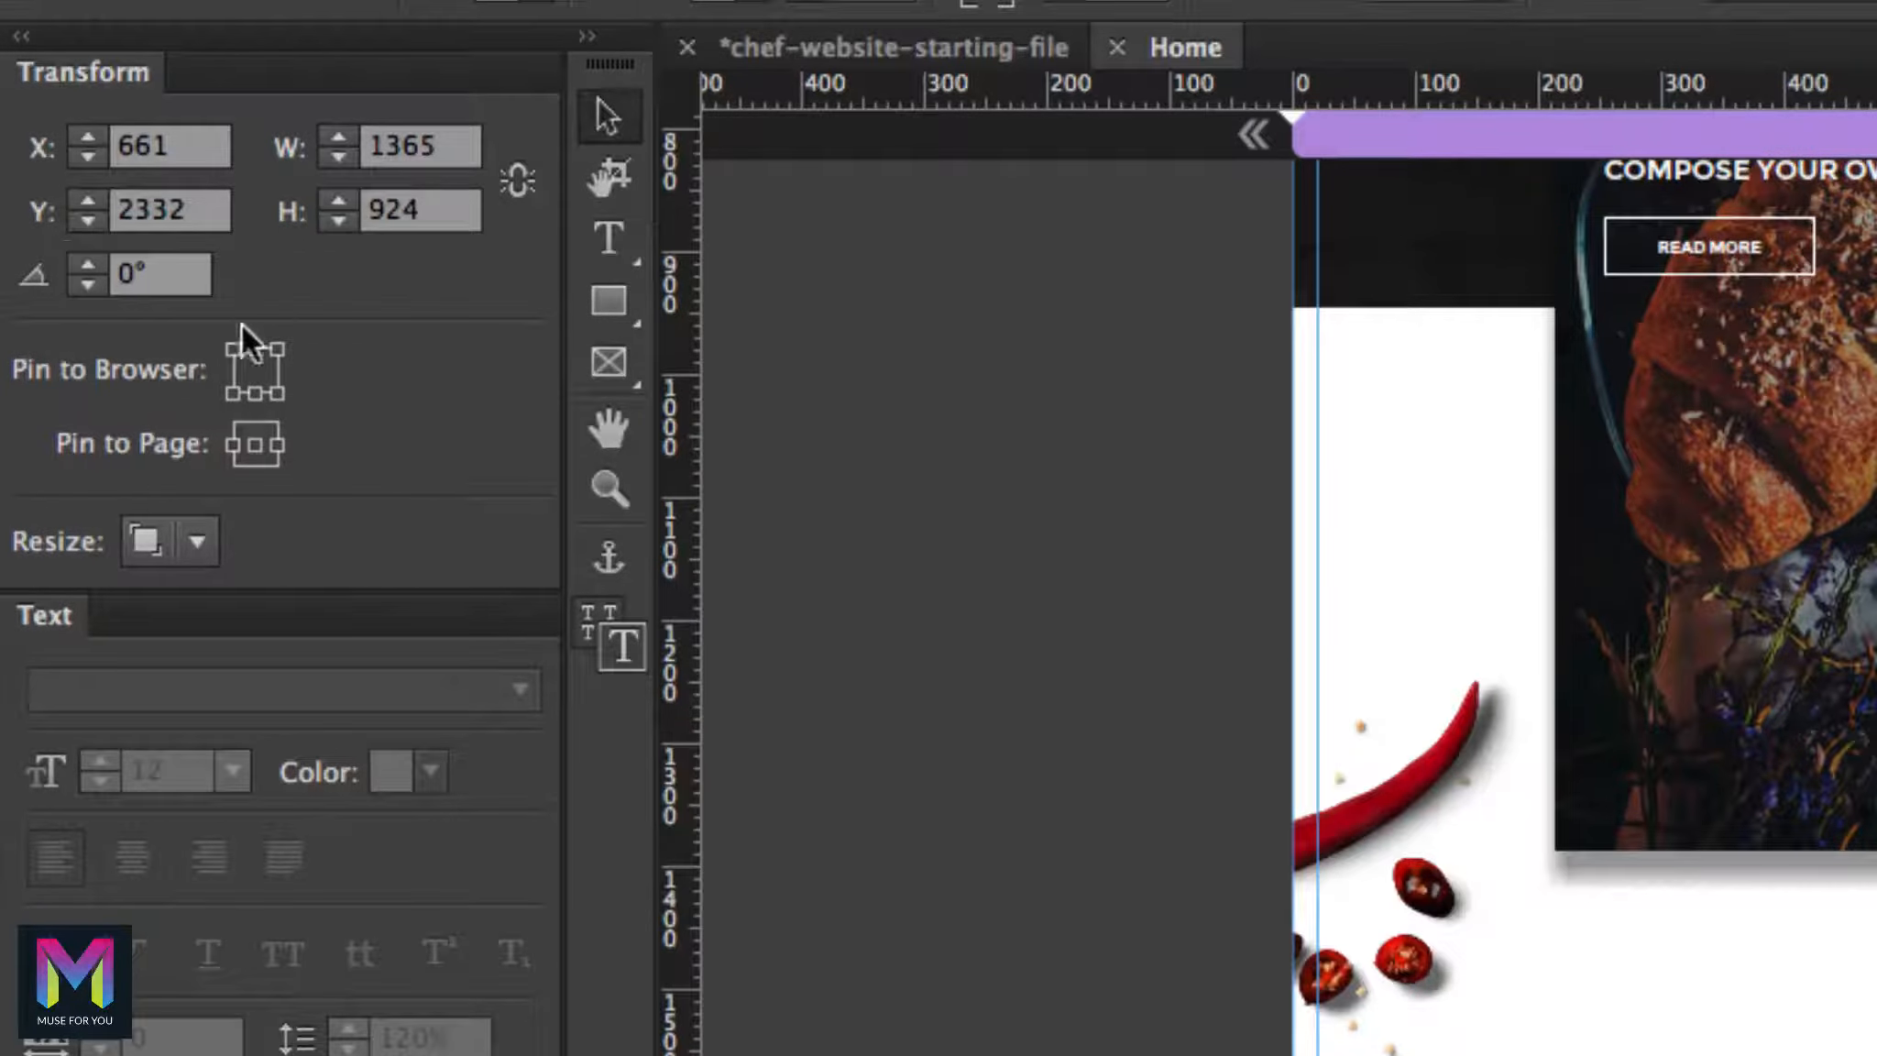
Pin the entree image to the right side of the page and set its resize behaviour to None
click(275, 446)
click(197, 539)
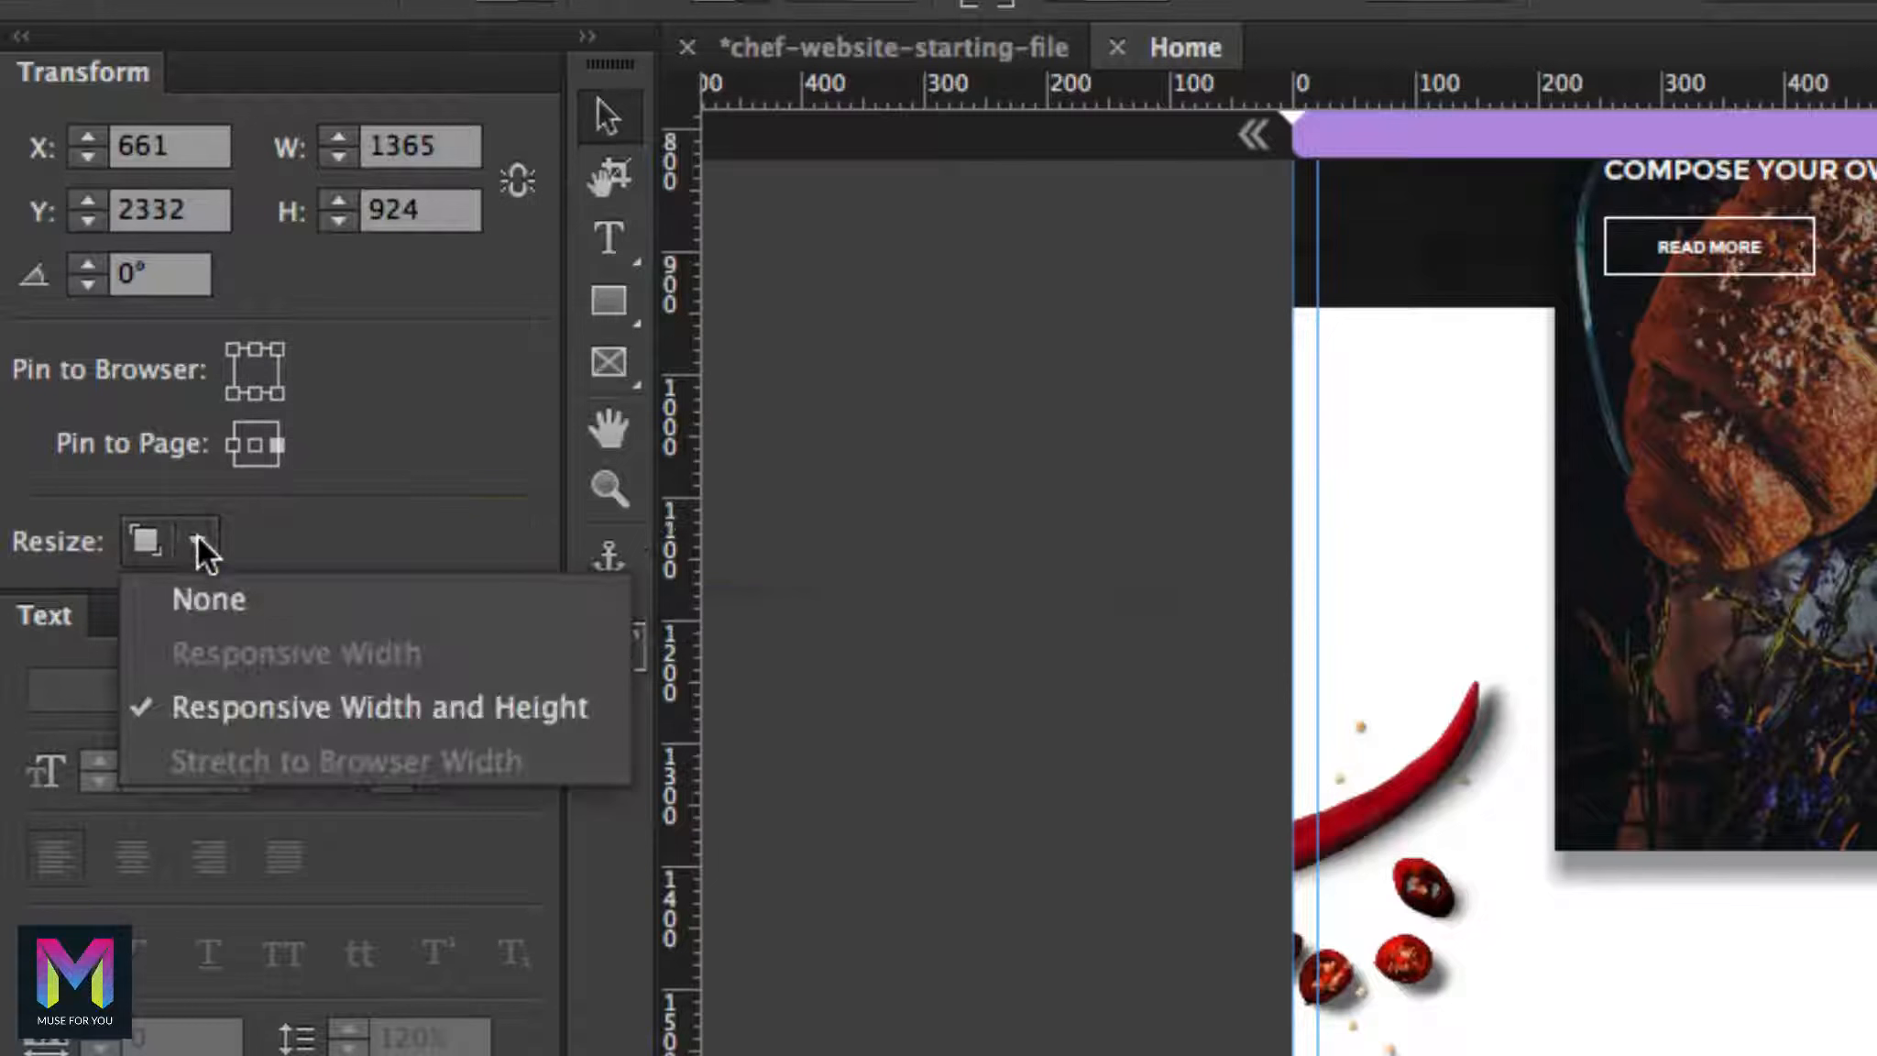
click(204, 600)
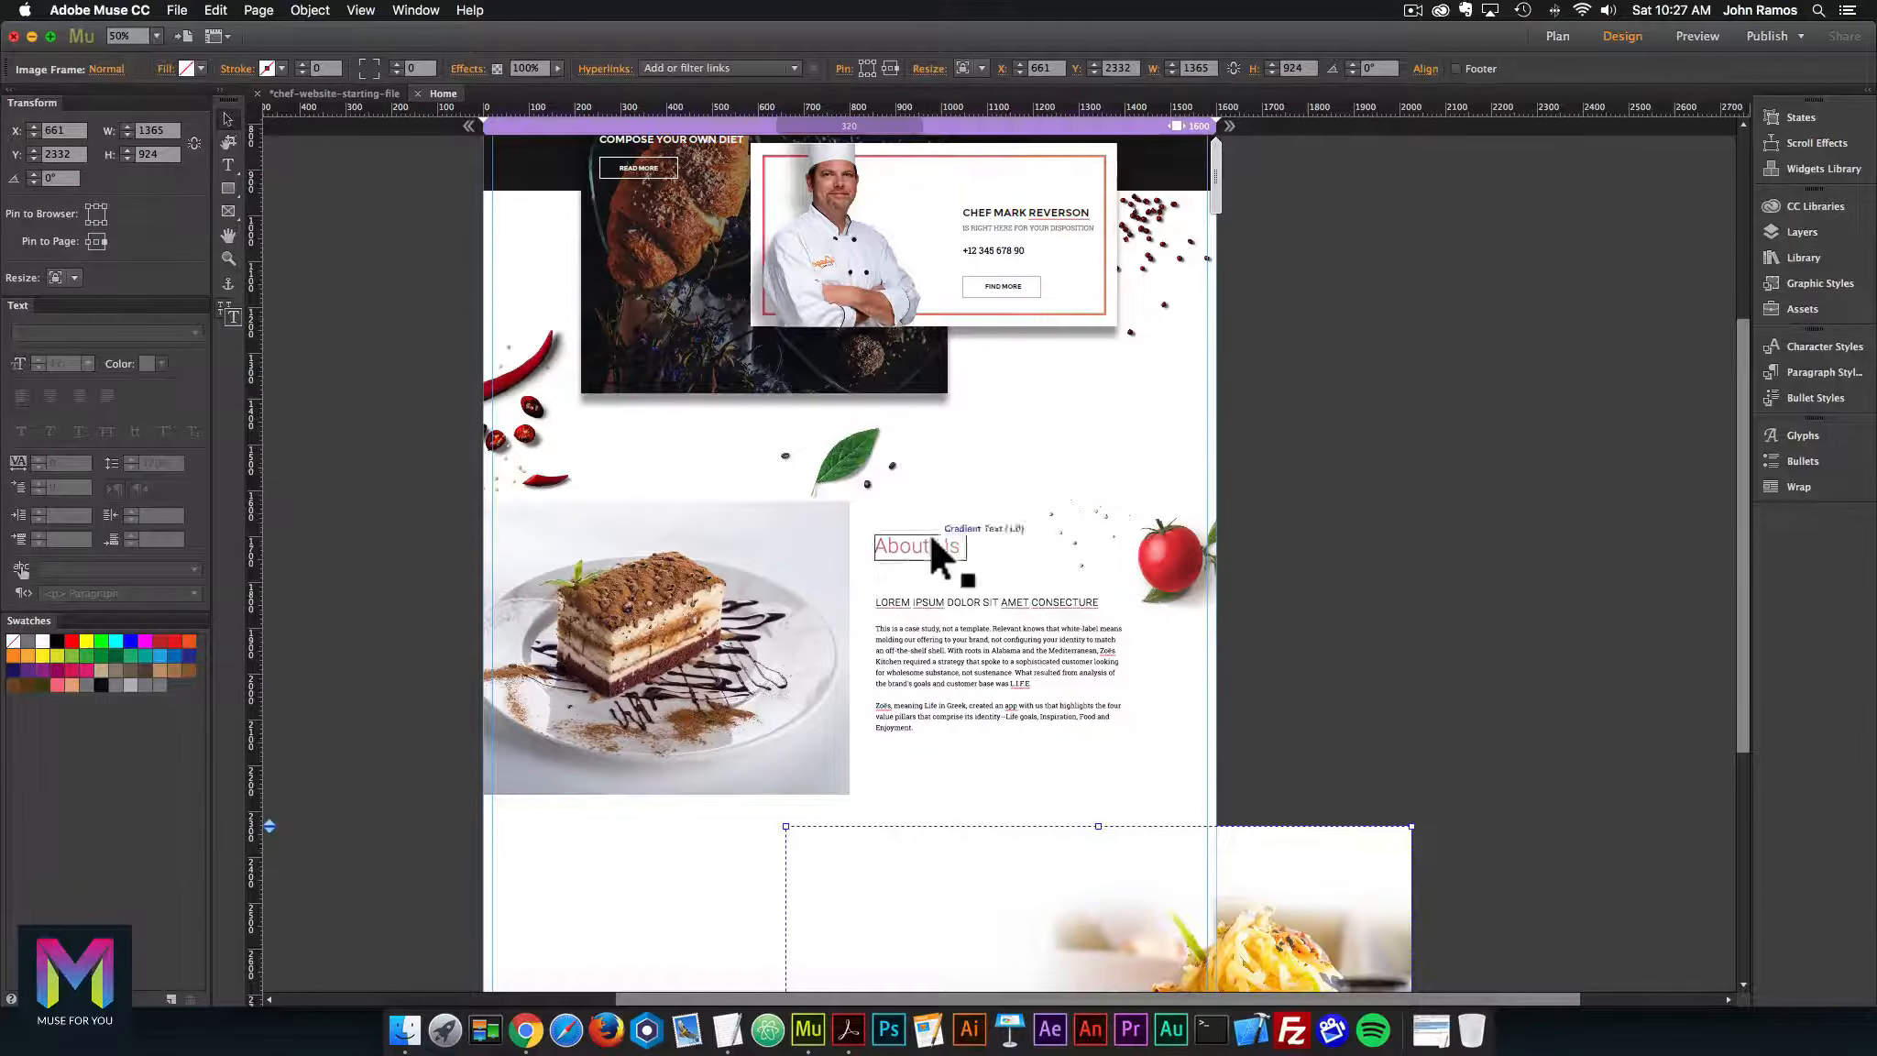
Crop the right side of the entree image to the page edge, giving a width of 939
scroll(1254, 681, down, 5)
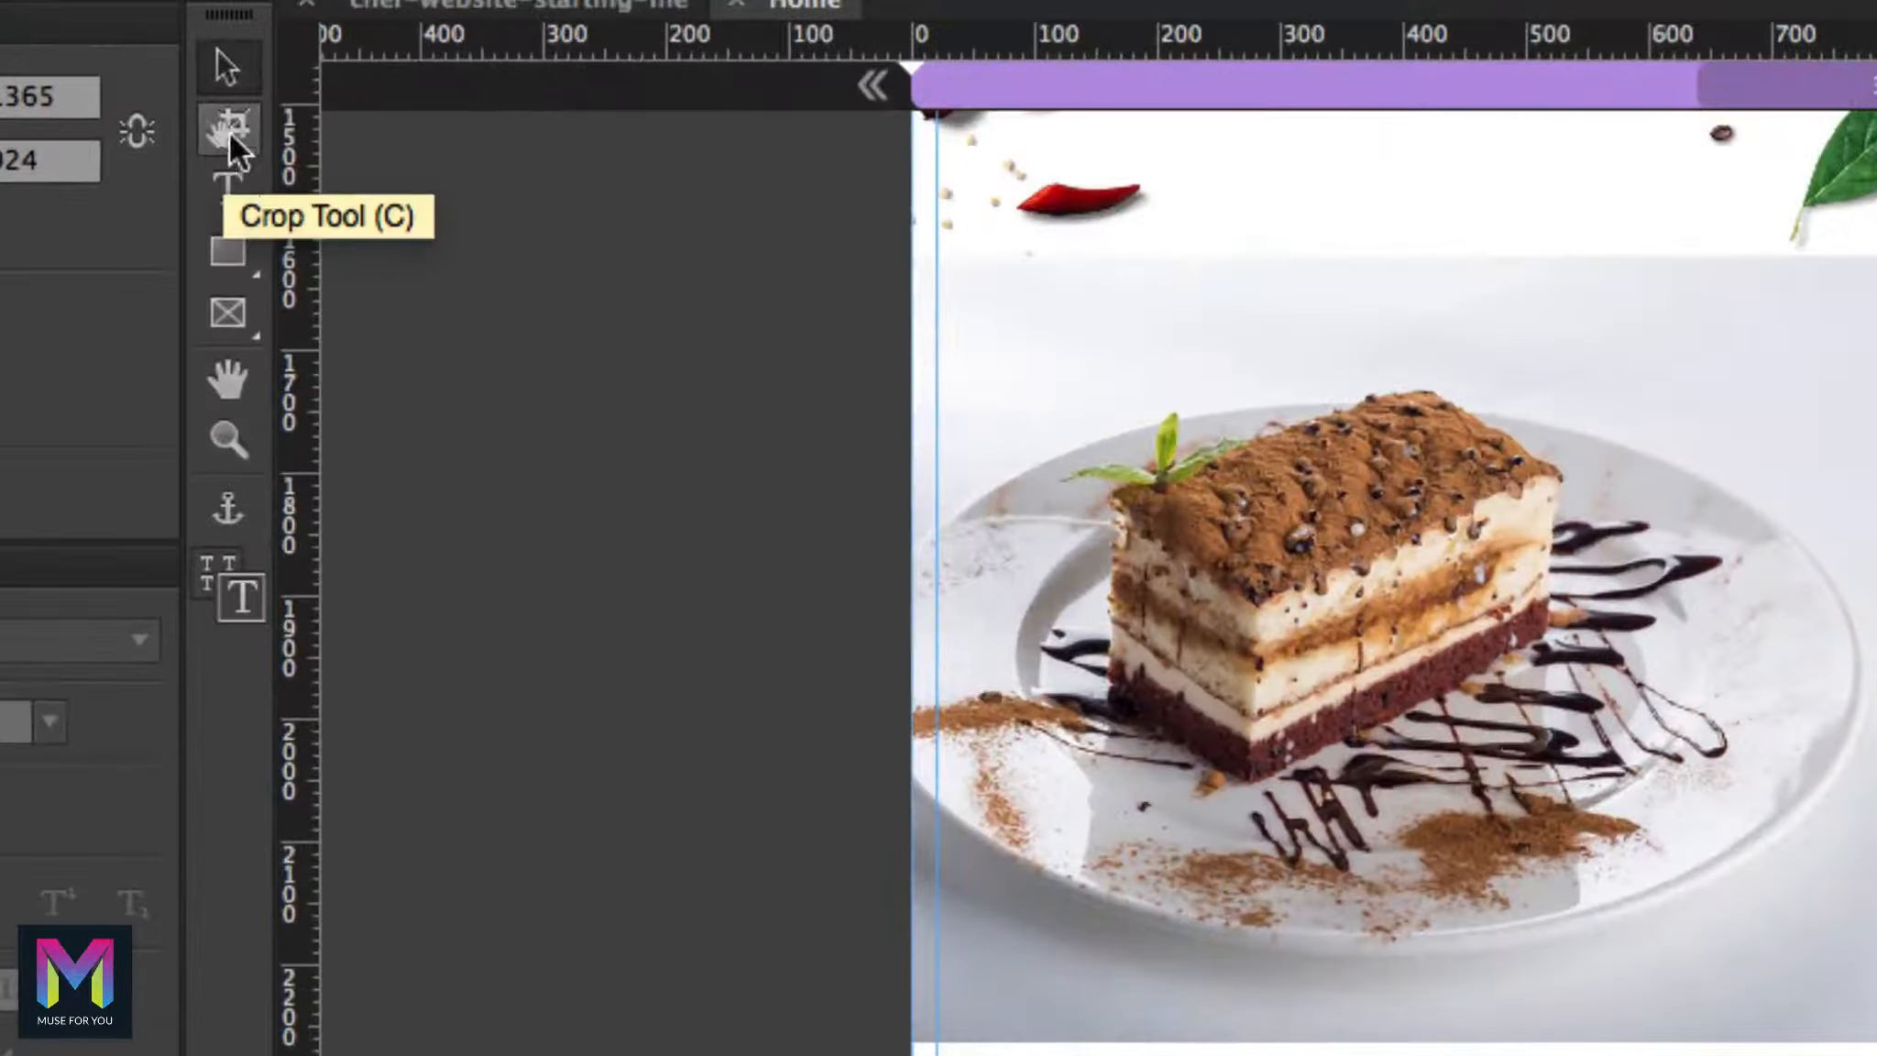
click(230, 133)
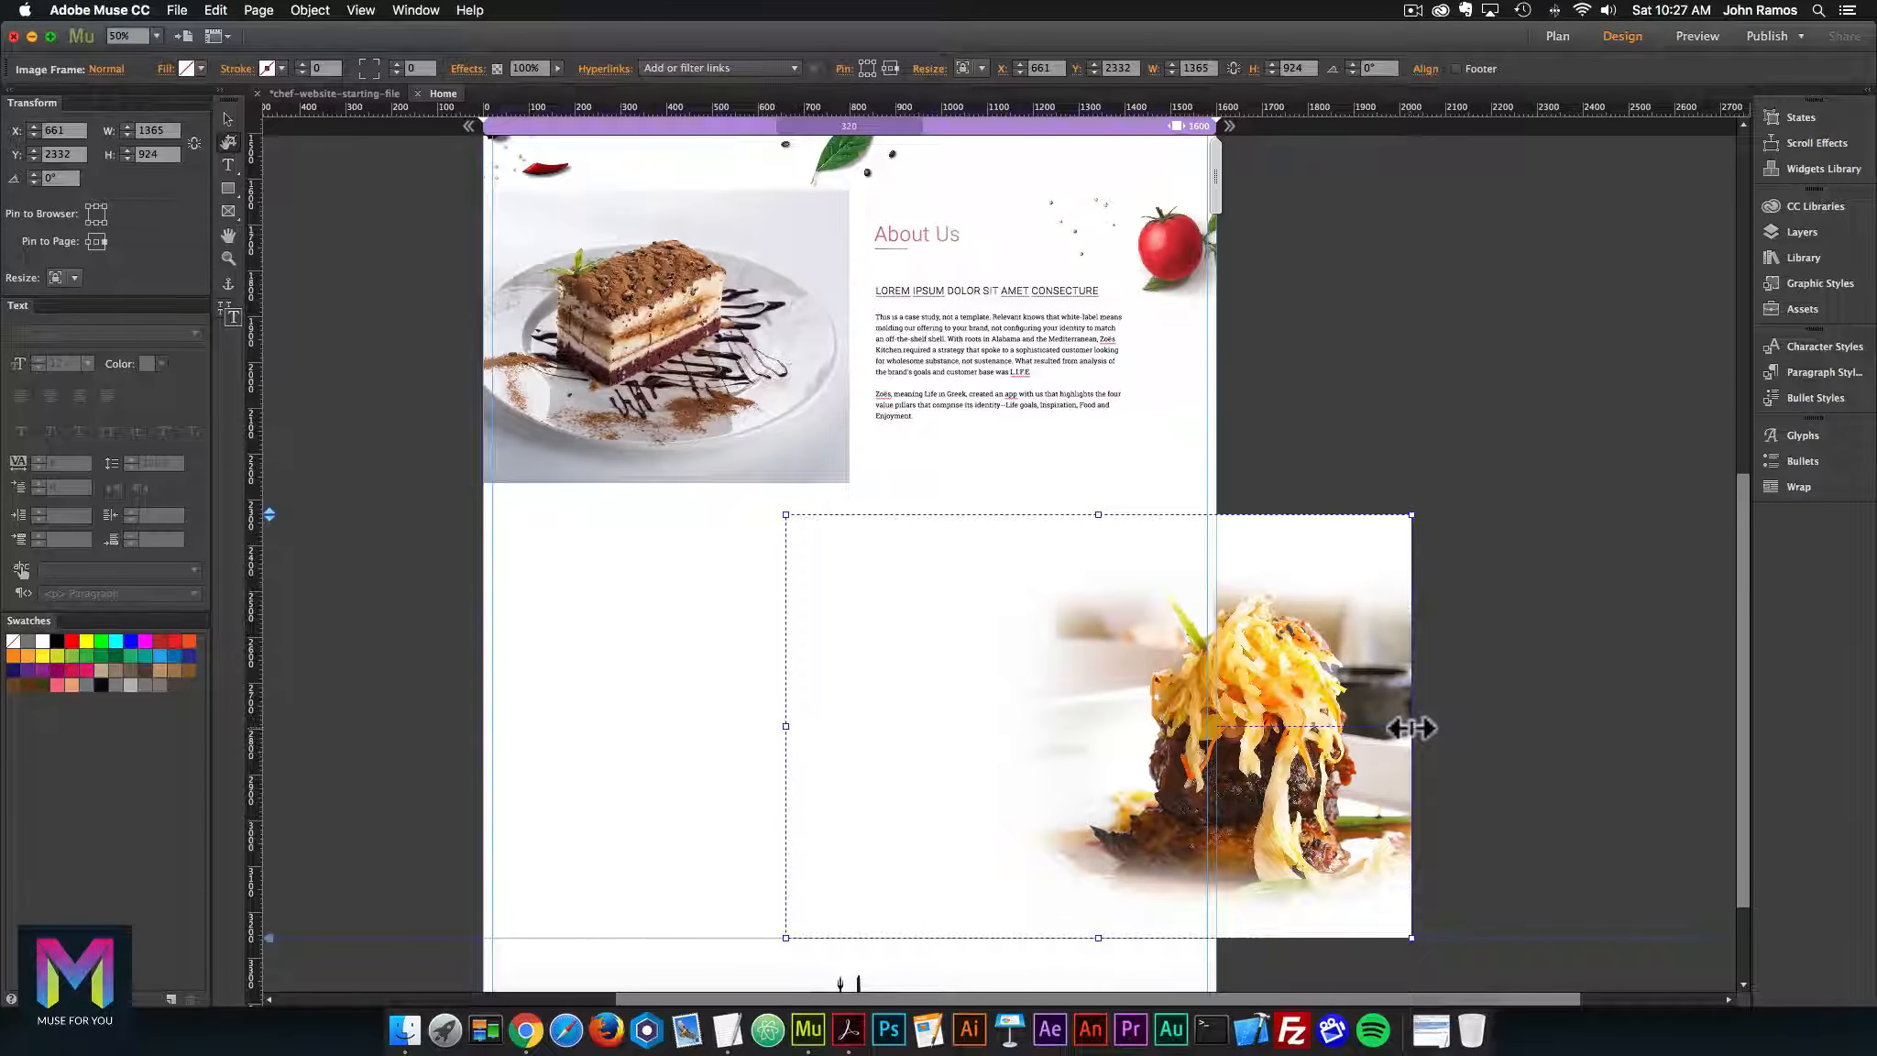
drag(1411, 728, 1219, 724)
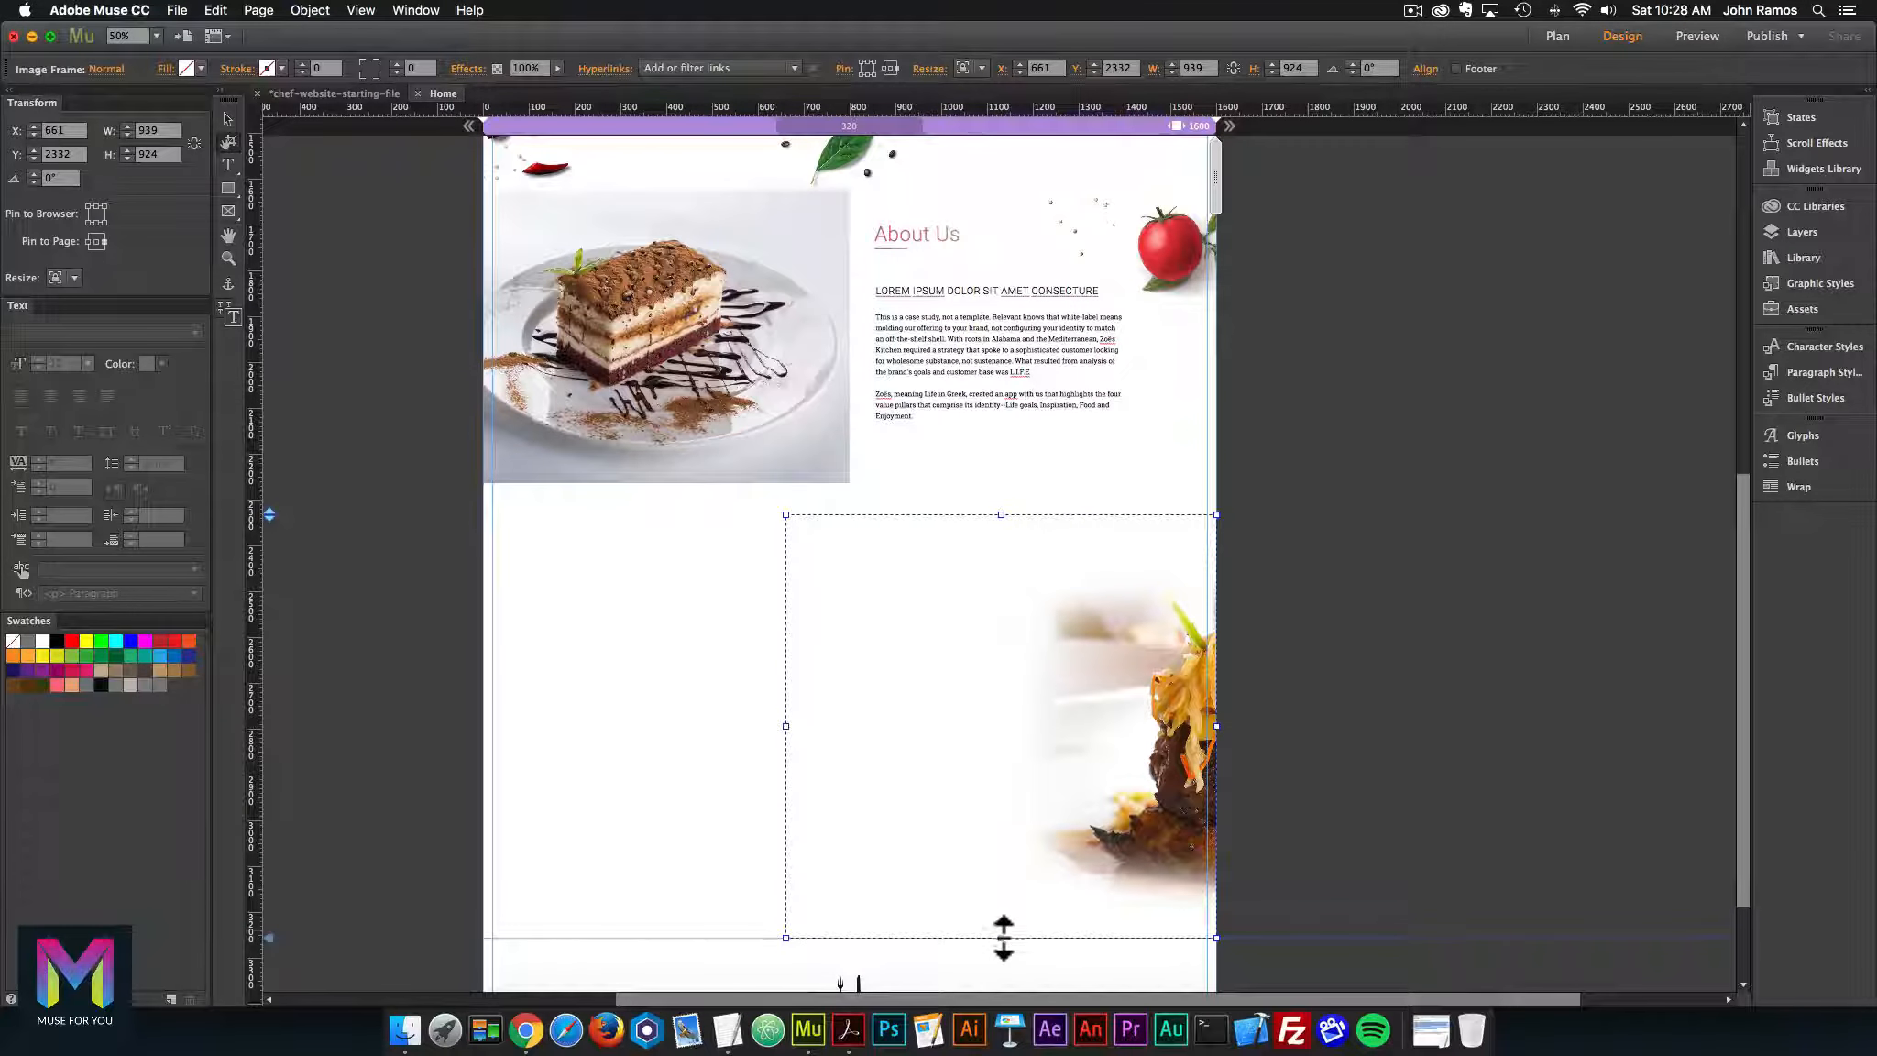
Crop the bottom of the entree image just below the dish to a height of 745
drag(1003, 937, 1001, 893)
key(super+equal)
key(super+equal)
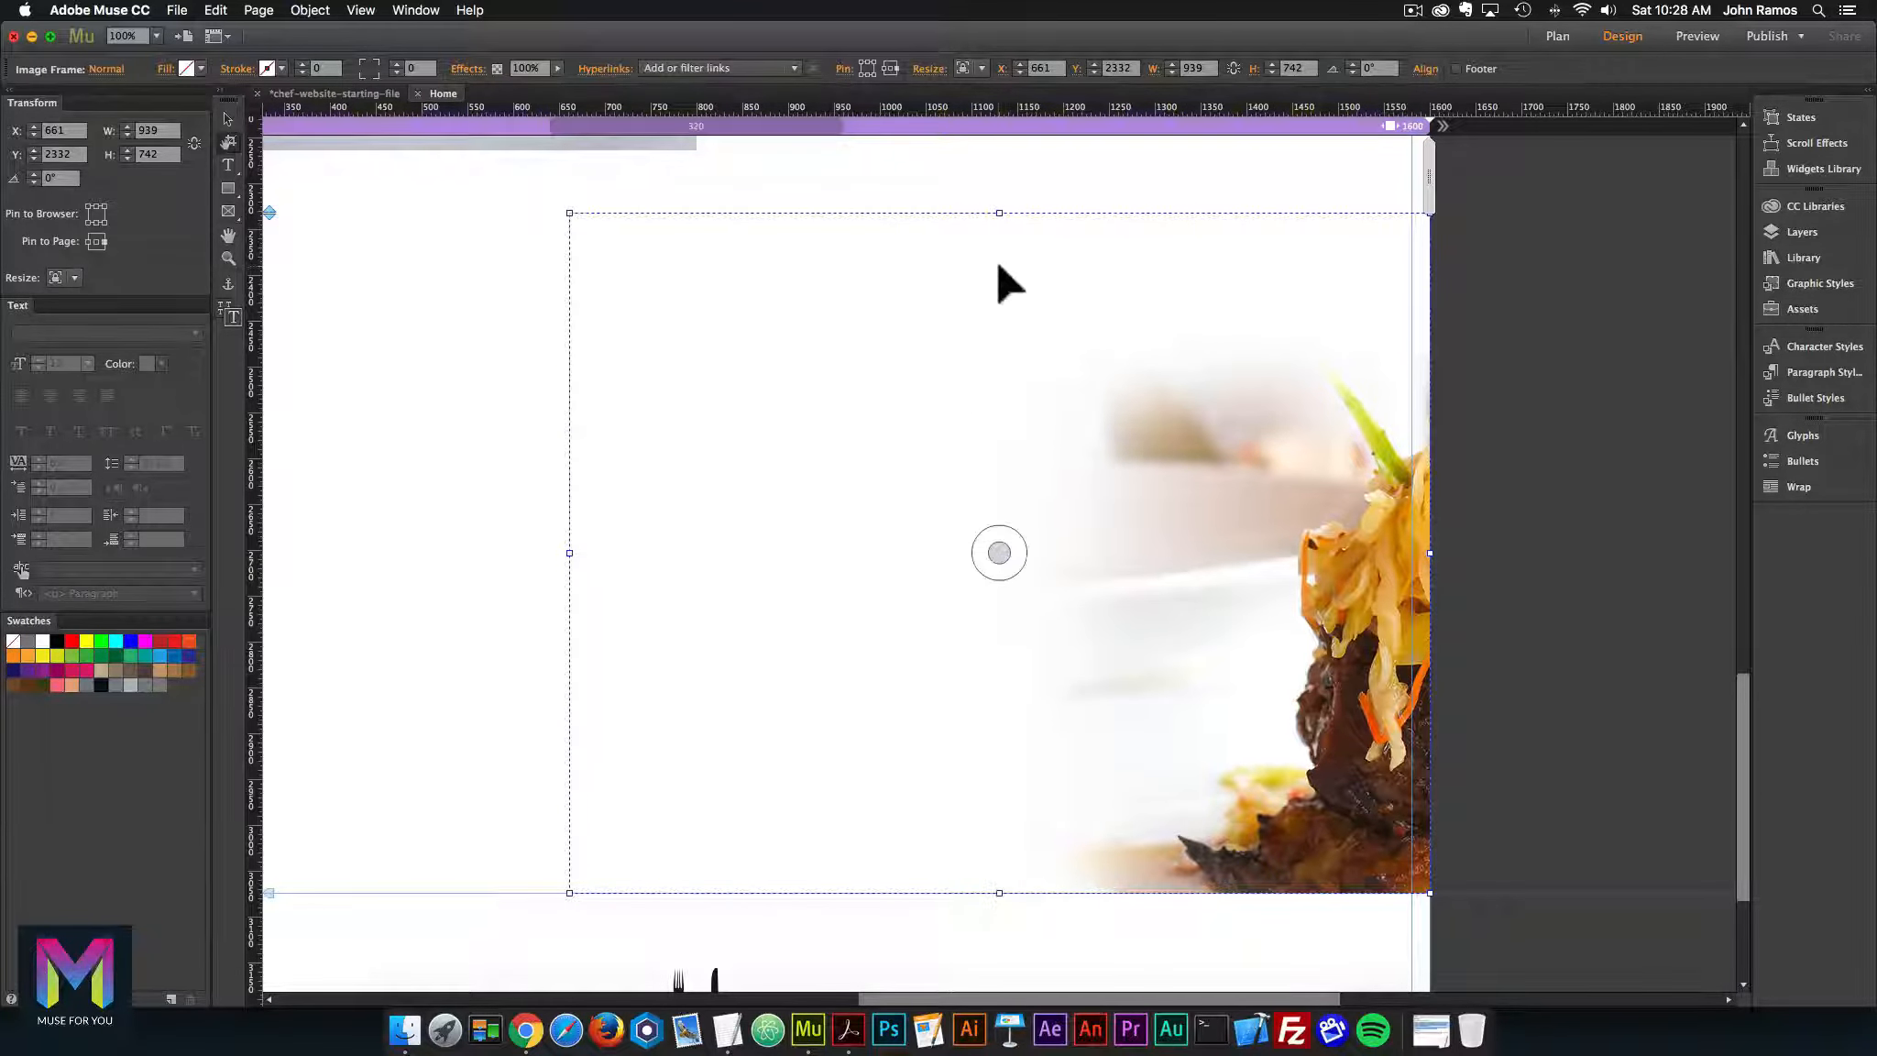
key(super+equal)
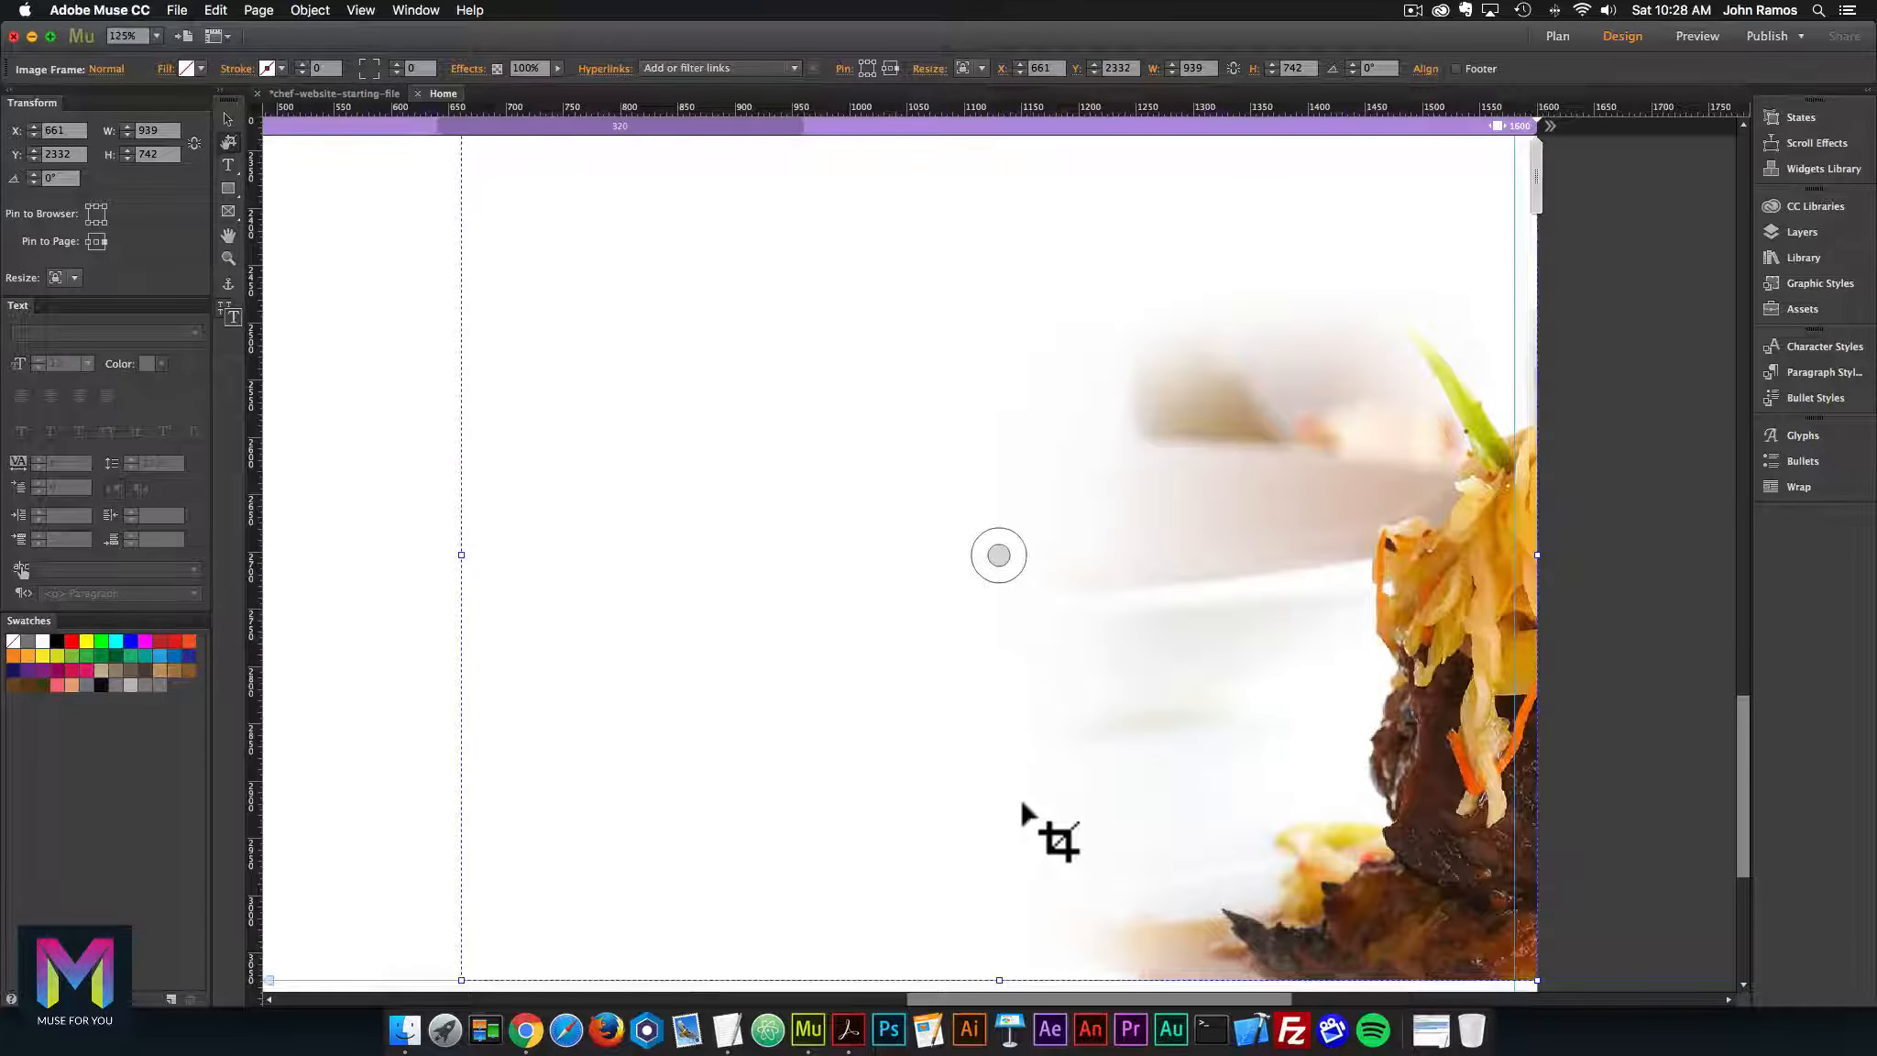
scroll(1029, 801, down, 3)
key(super+equal)
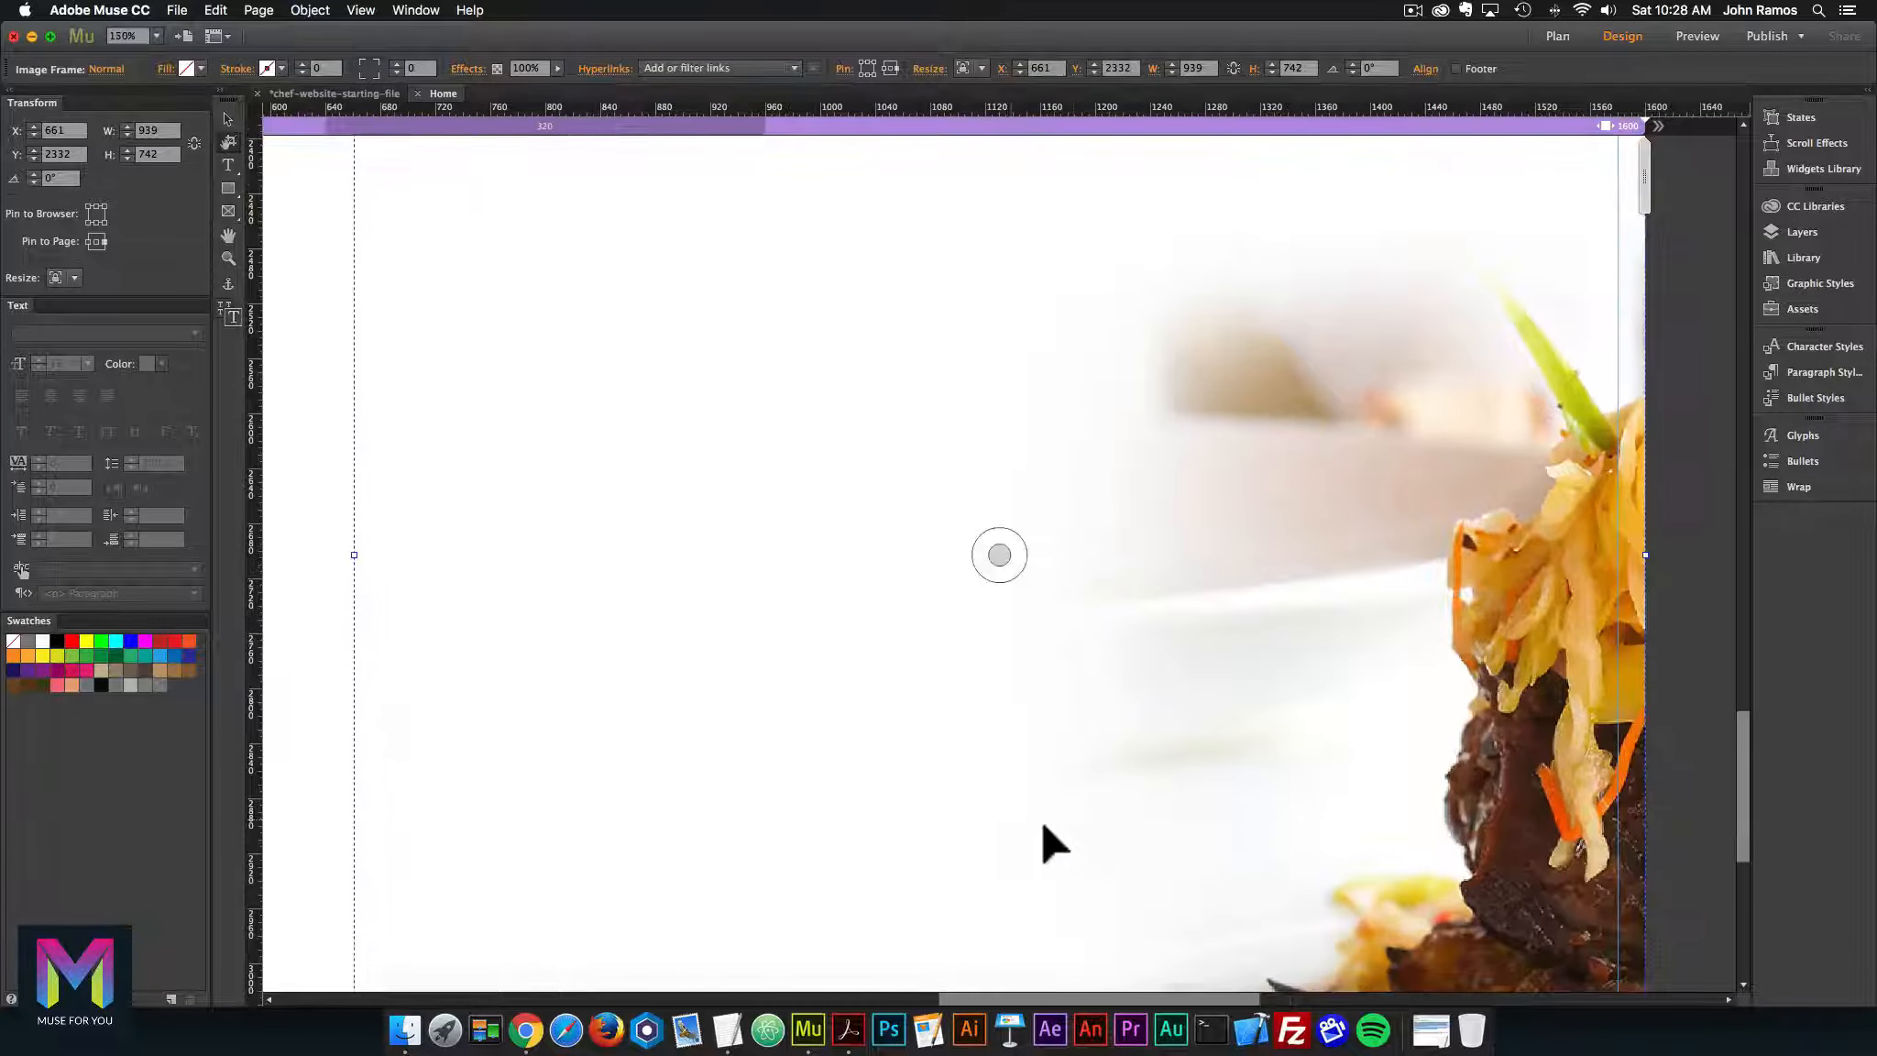
scroll(1043, 825, down, 6)
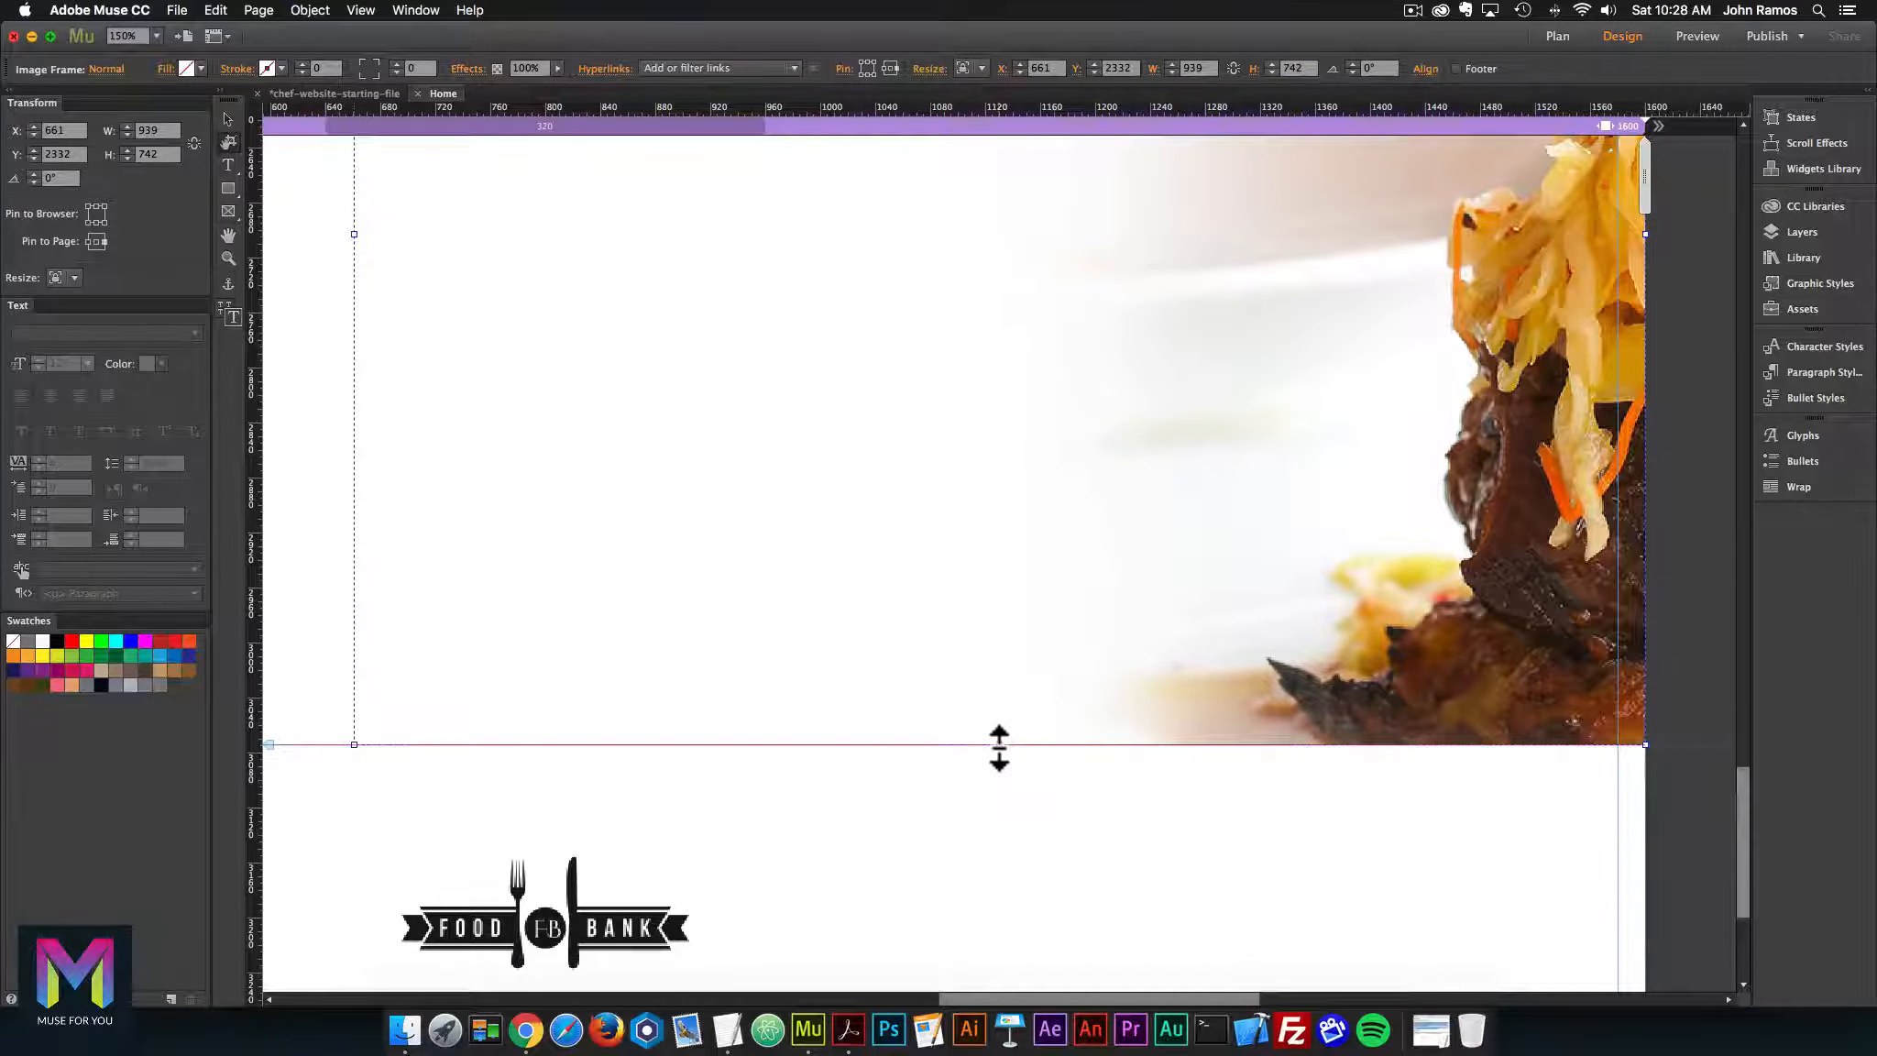
drag(999, 748, 999, 752)
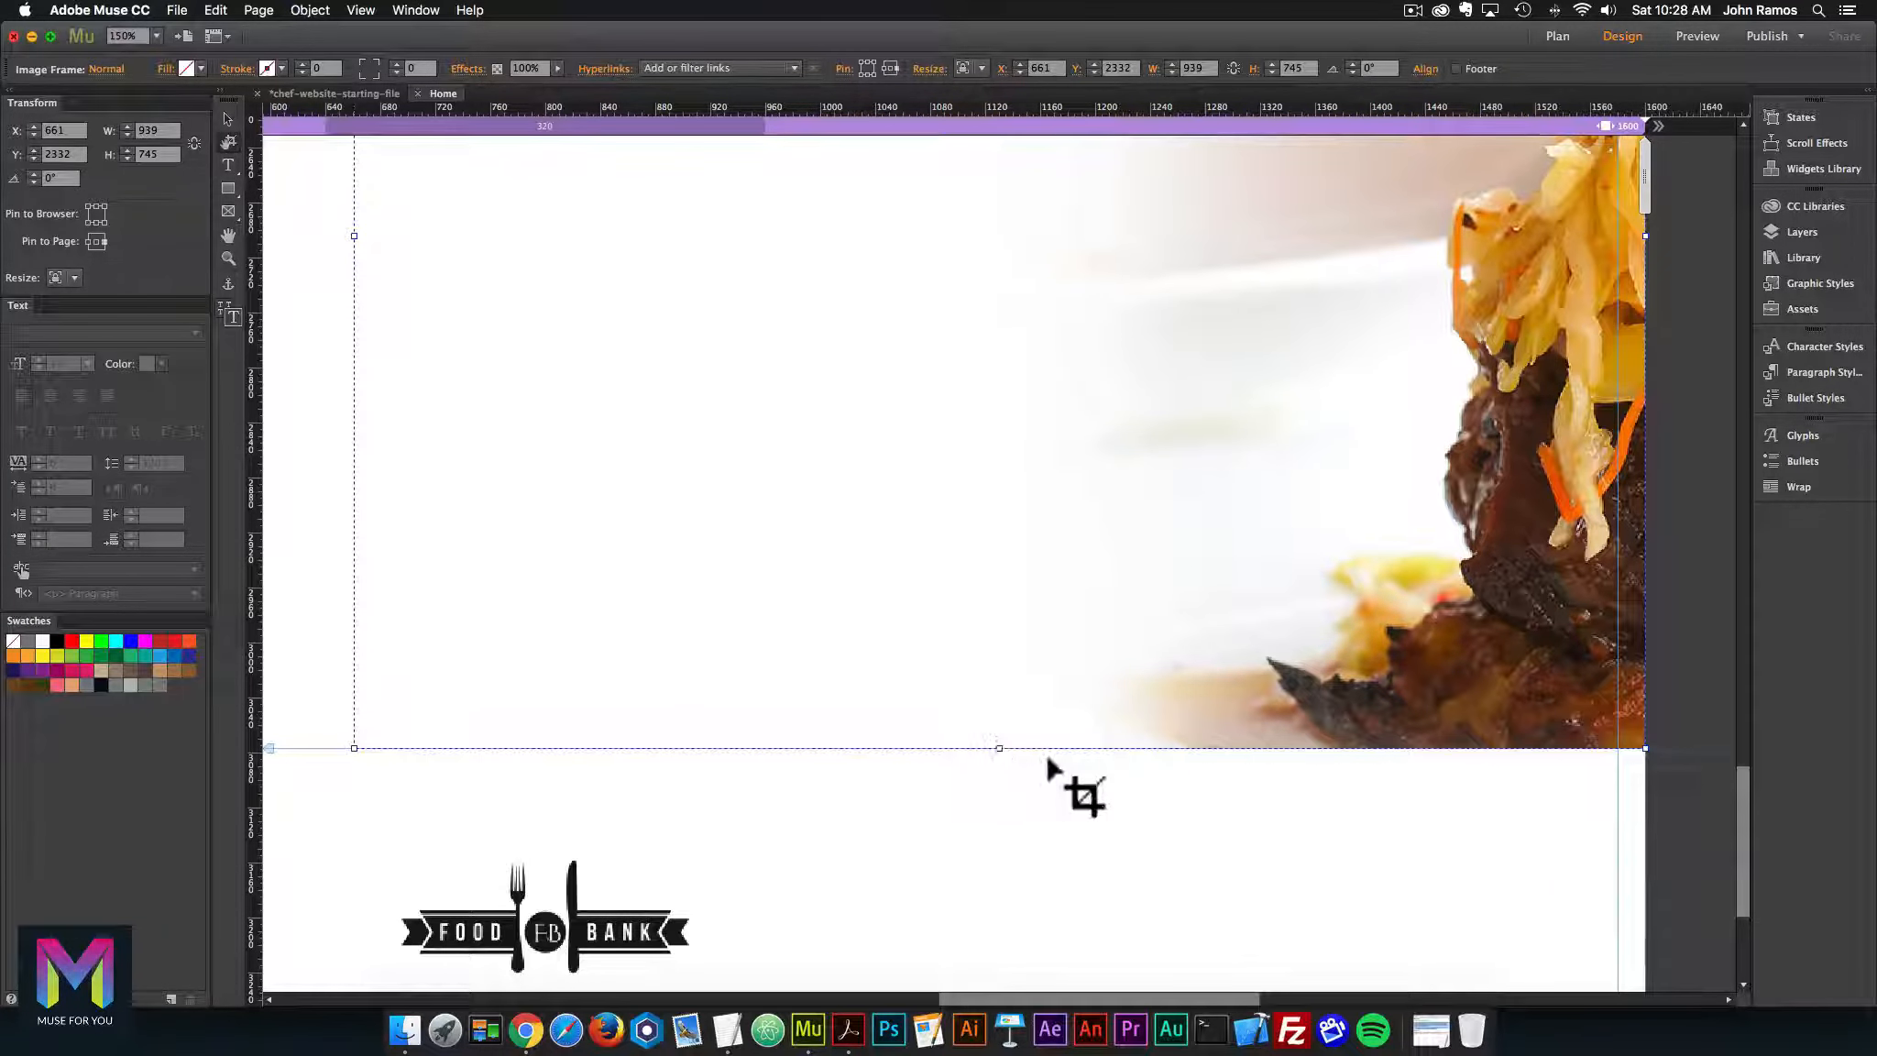
key(super+minus)
key(super+minus)
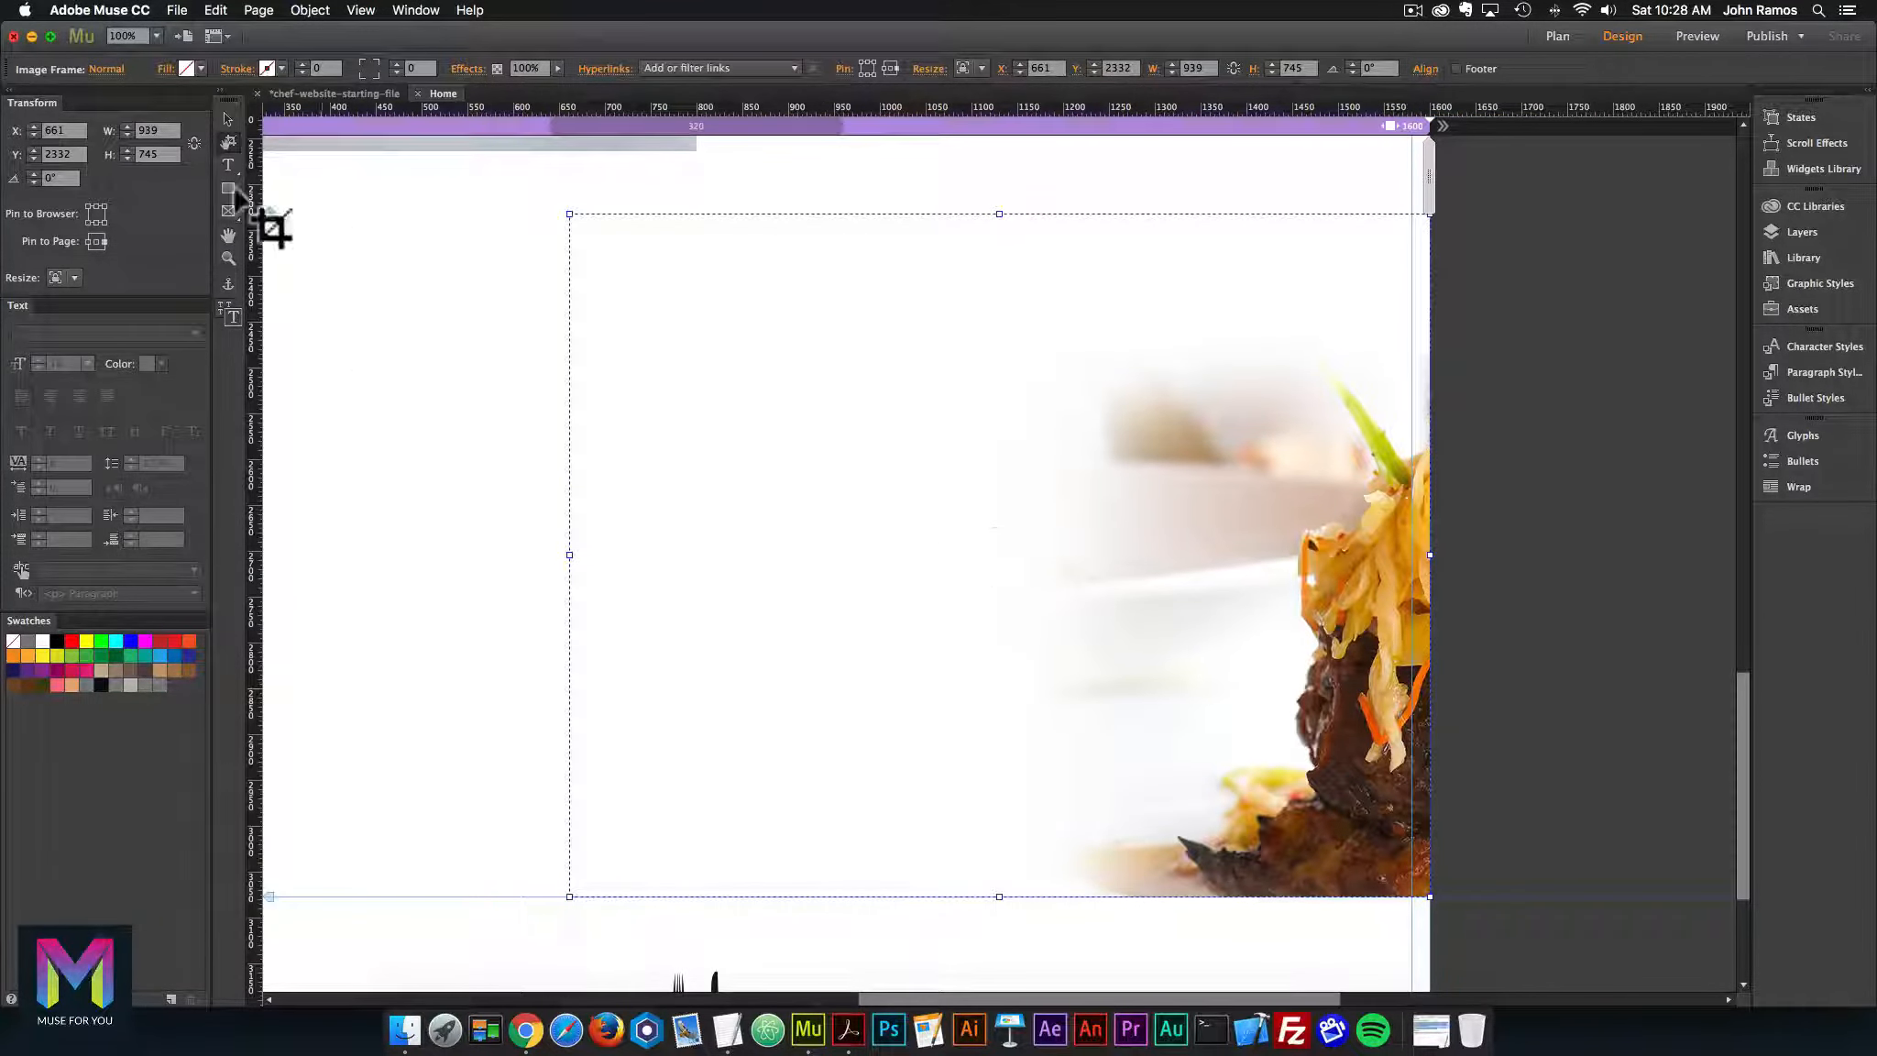
Shift the entree photo inside its cropped frame to X 235 and Y 2191 so the dish fills the frame
drag(992, 554, 617, 455)
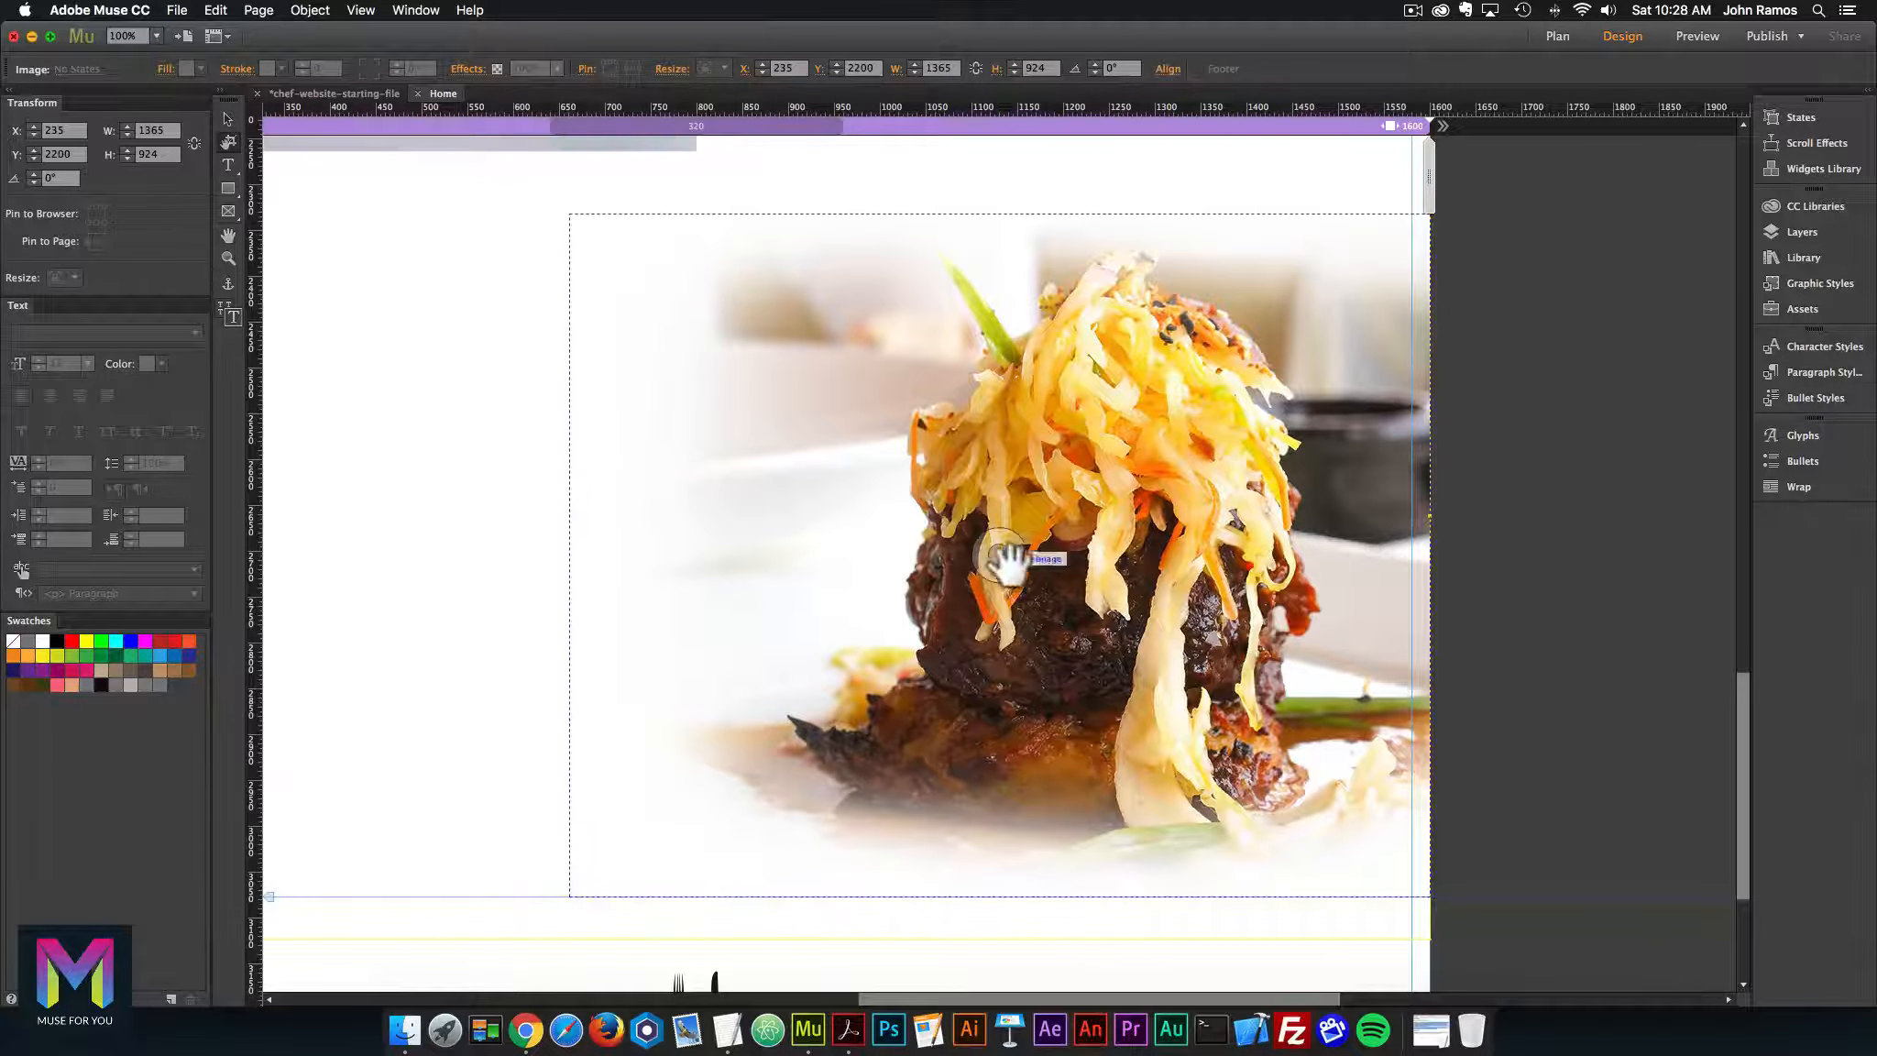
drag(996, 556, 989, 552)
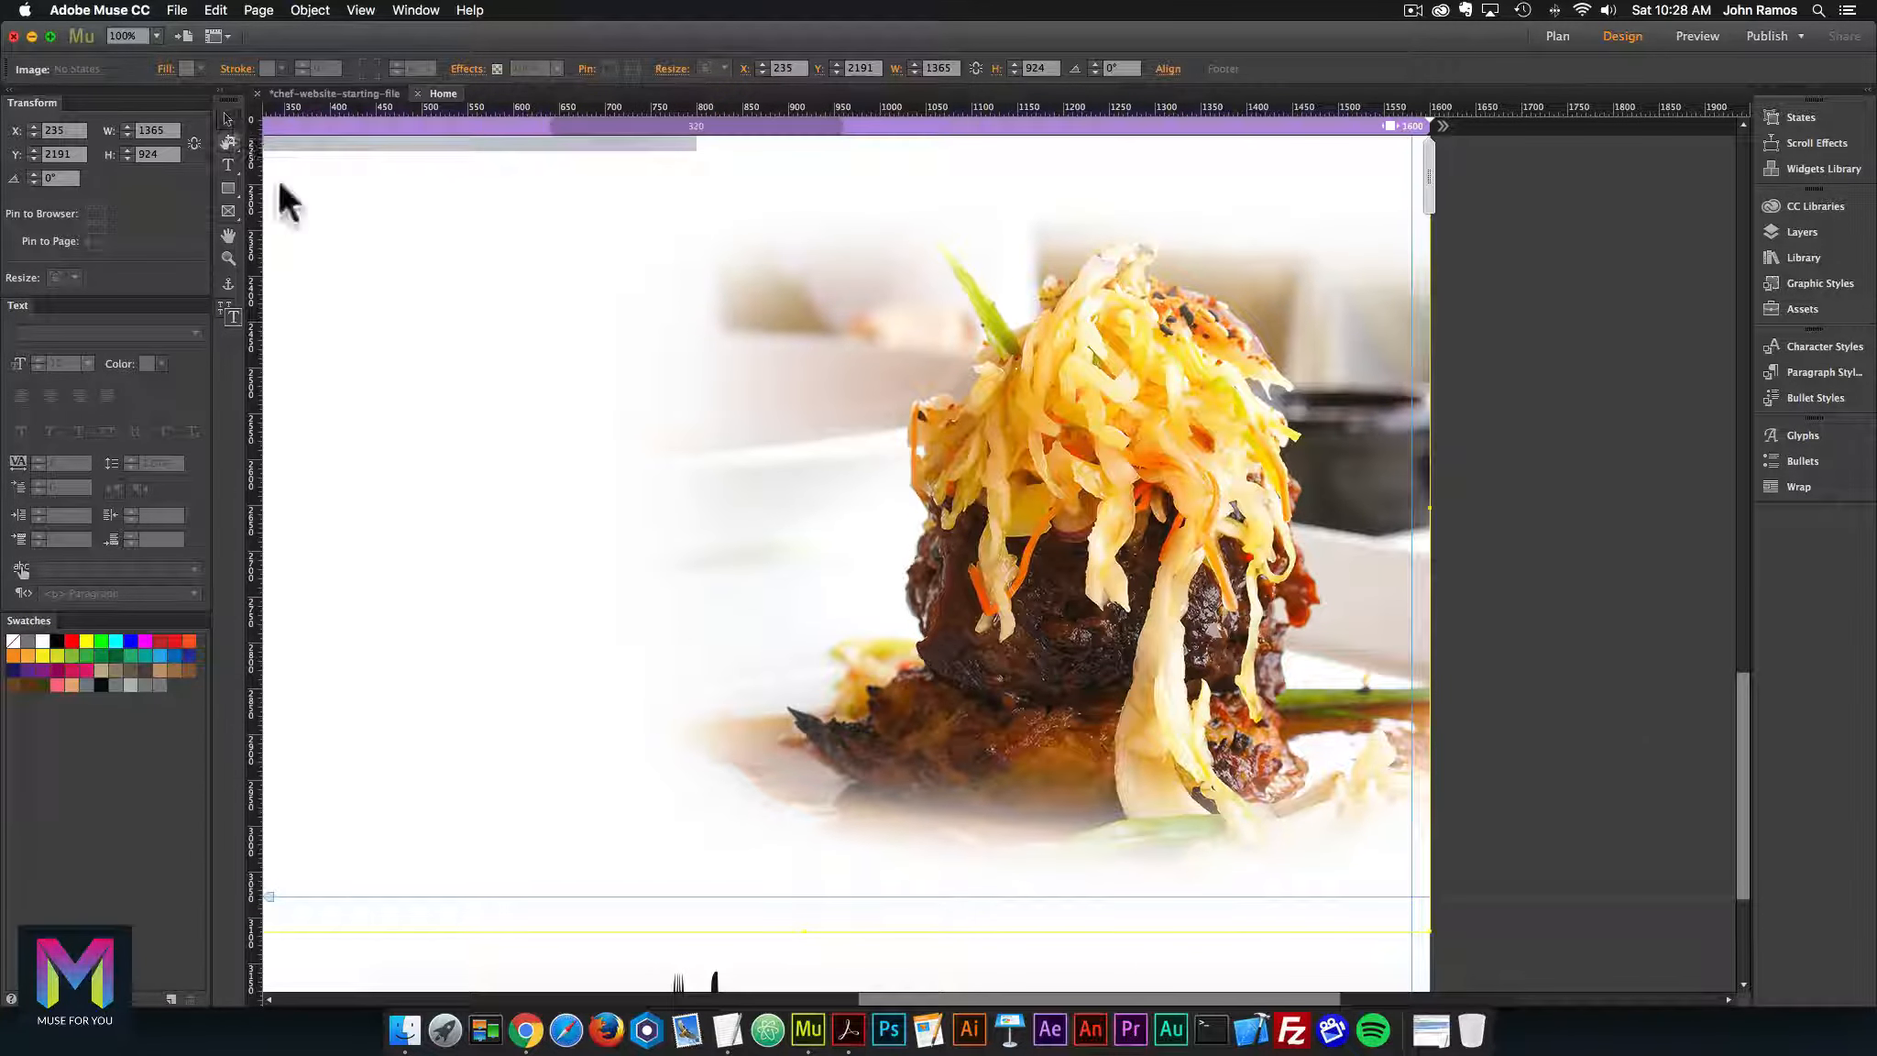
click(1569, 513)
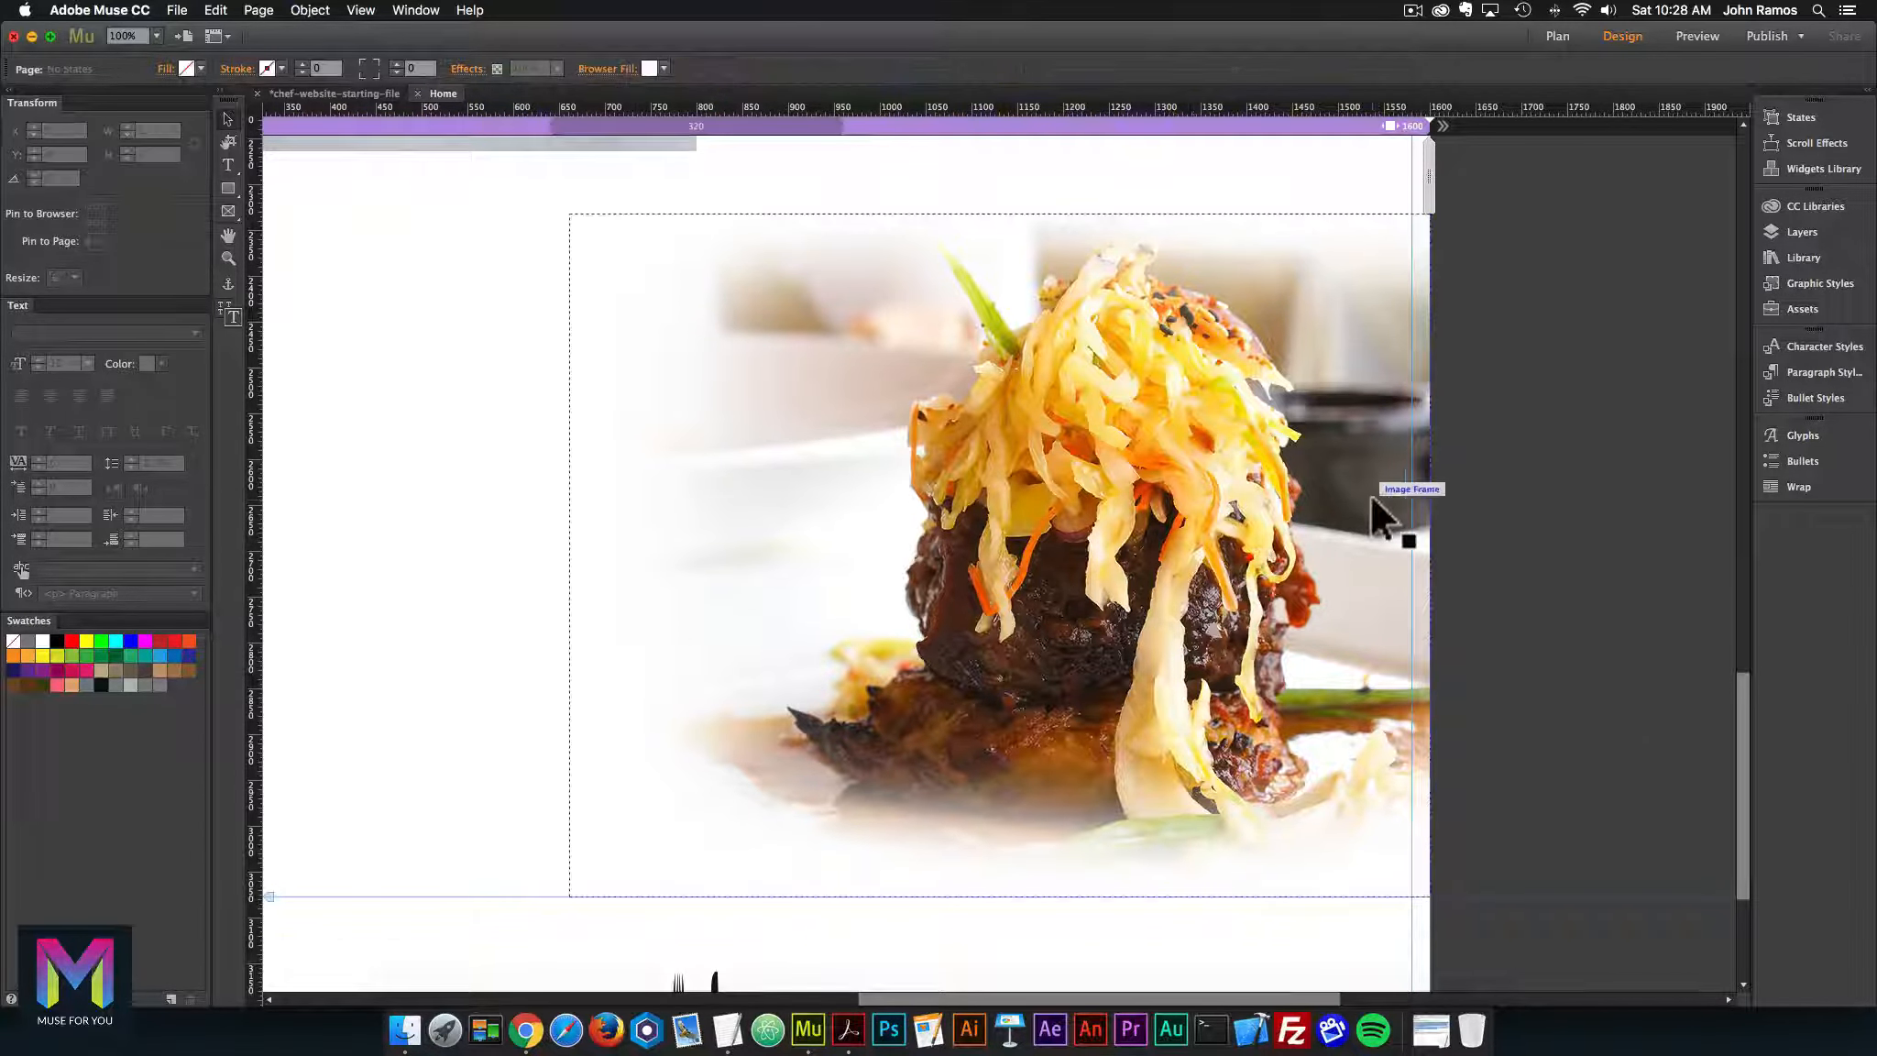
click(1372, 500)
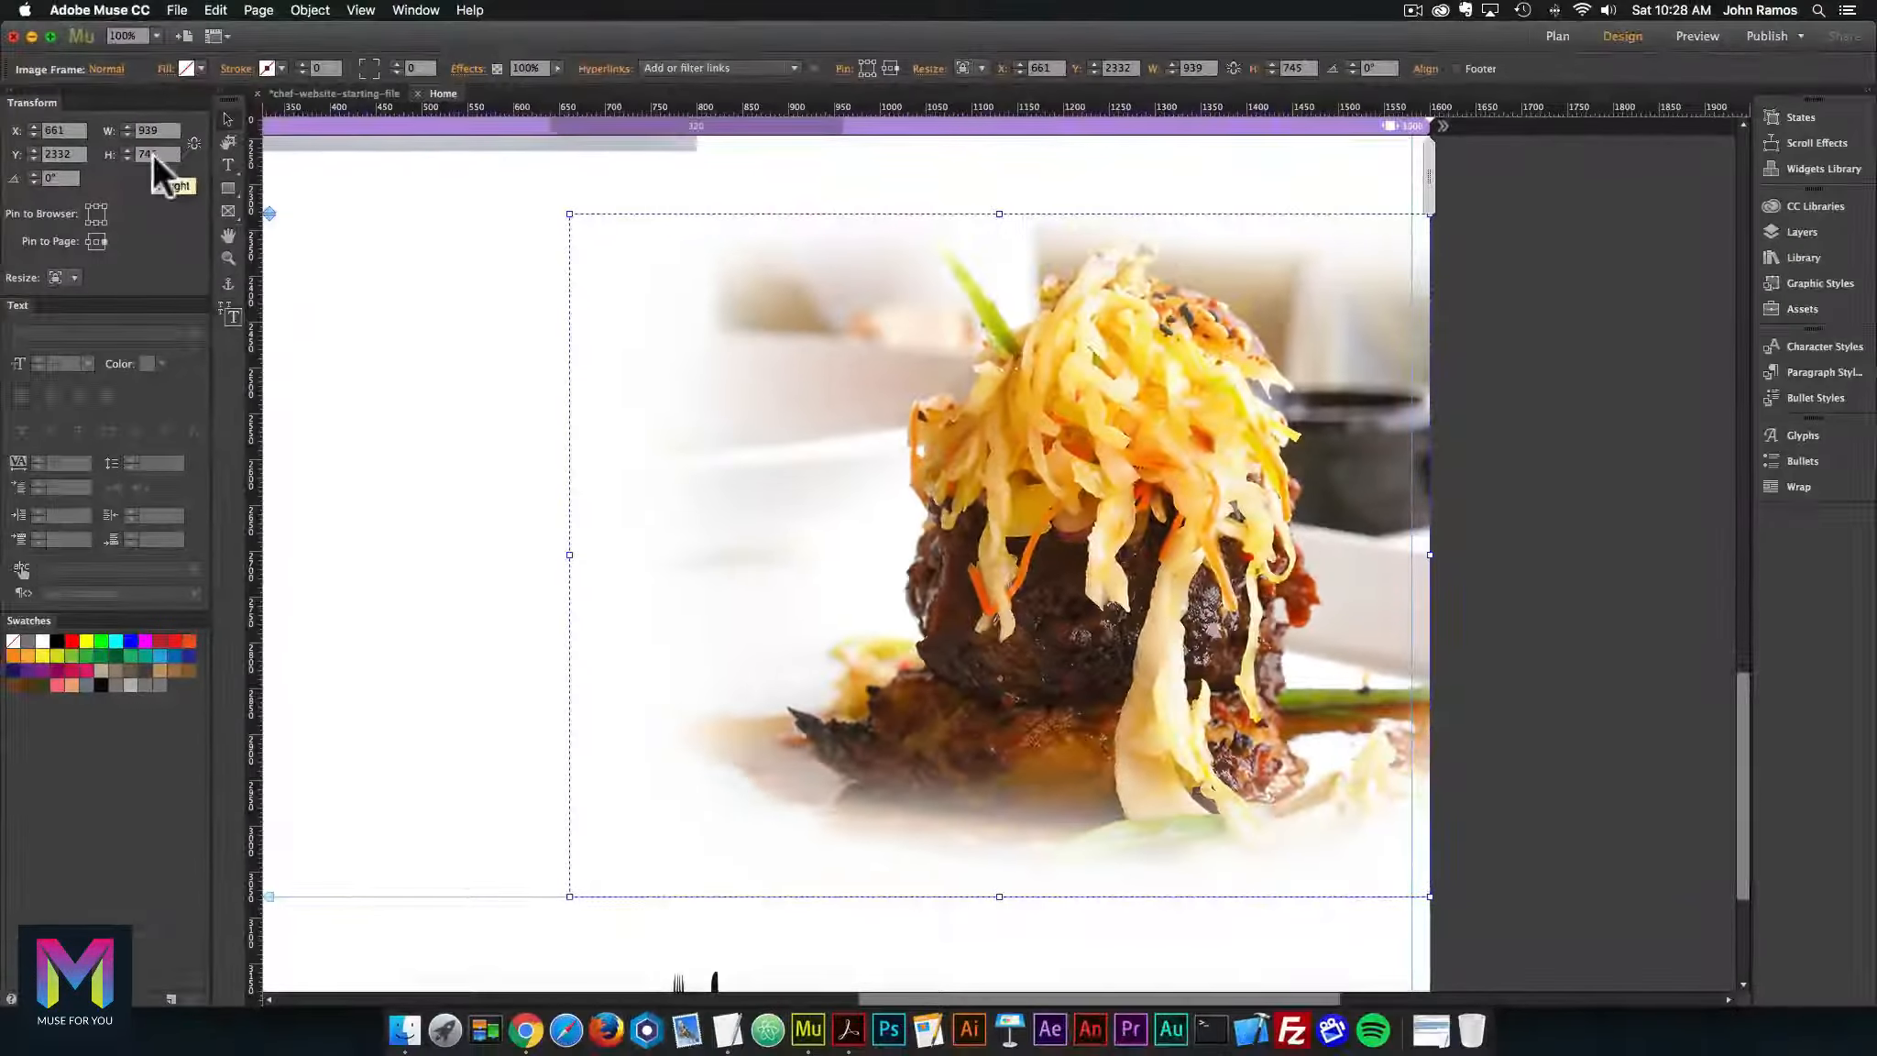
click(1603, 519)
key(super+0)
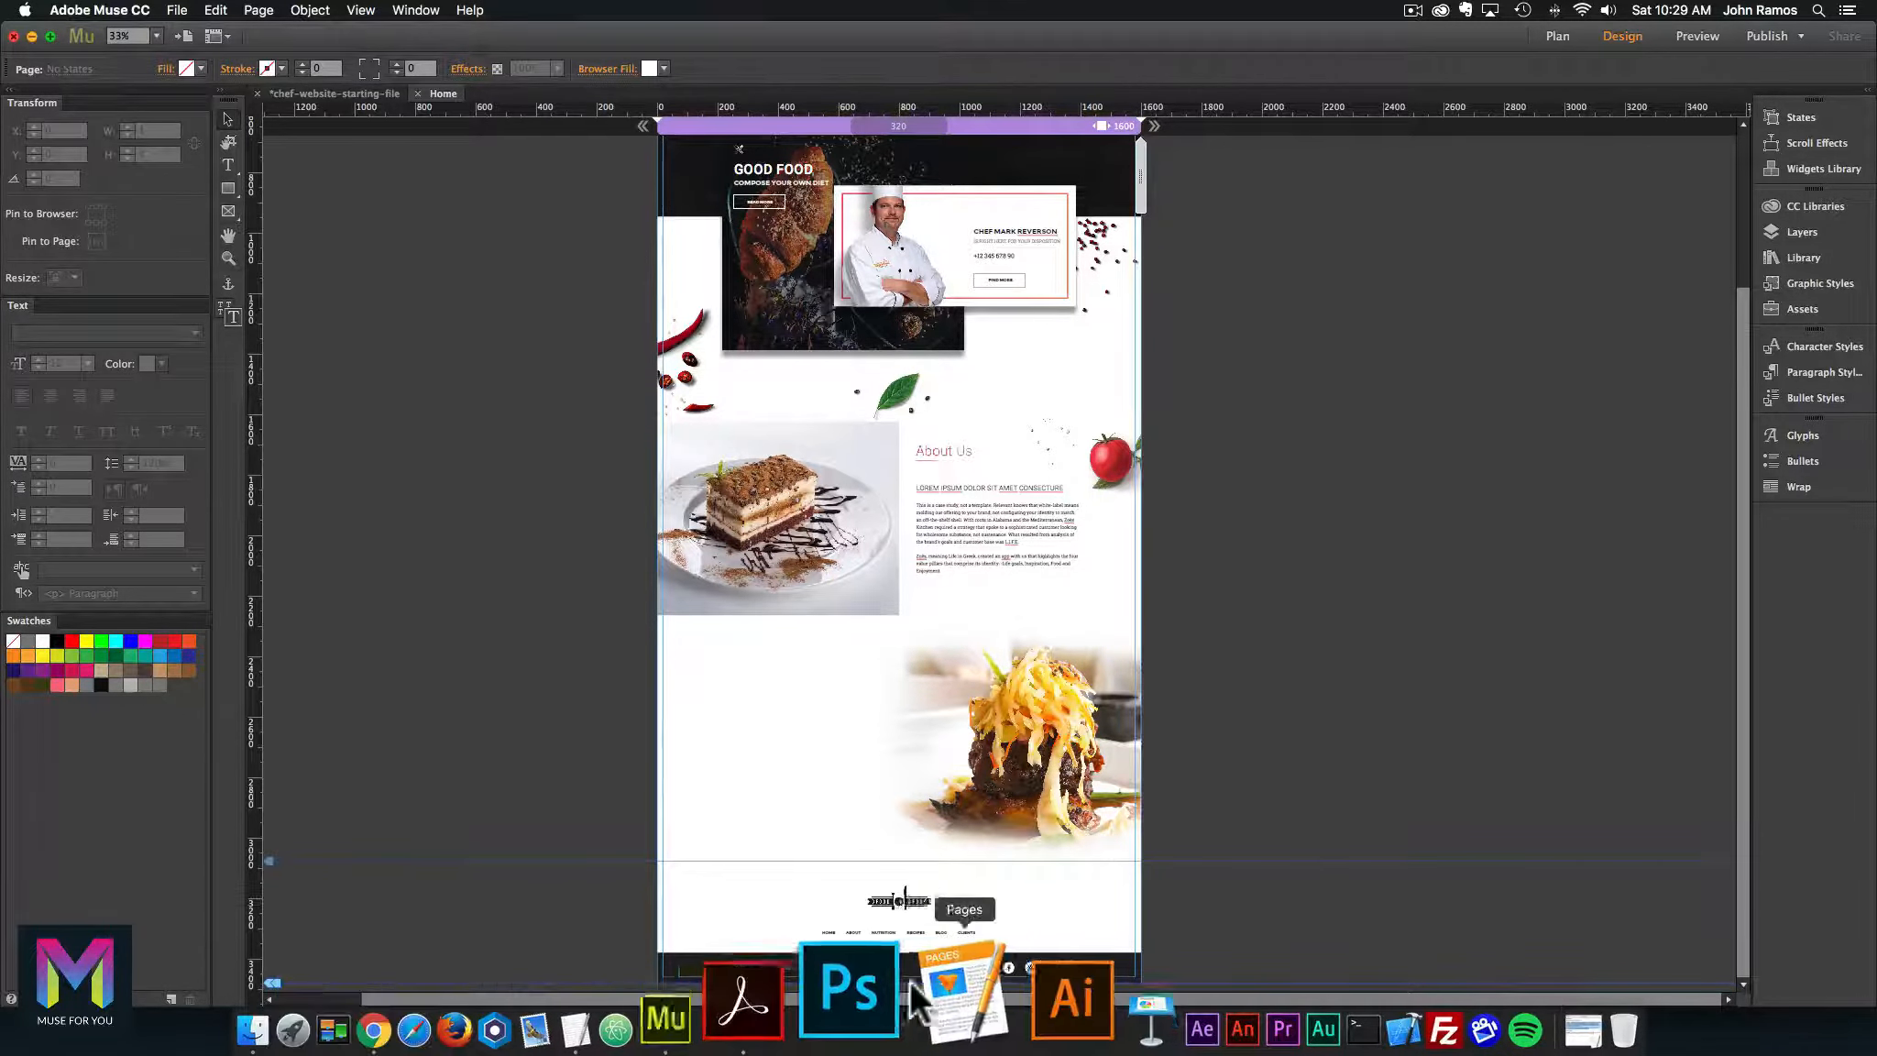
Check the Nutrition area in the PDF guide and place salad.jpg from the assets folder beside the page
click(871, 999)
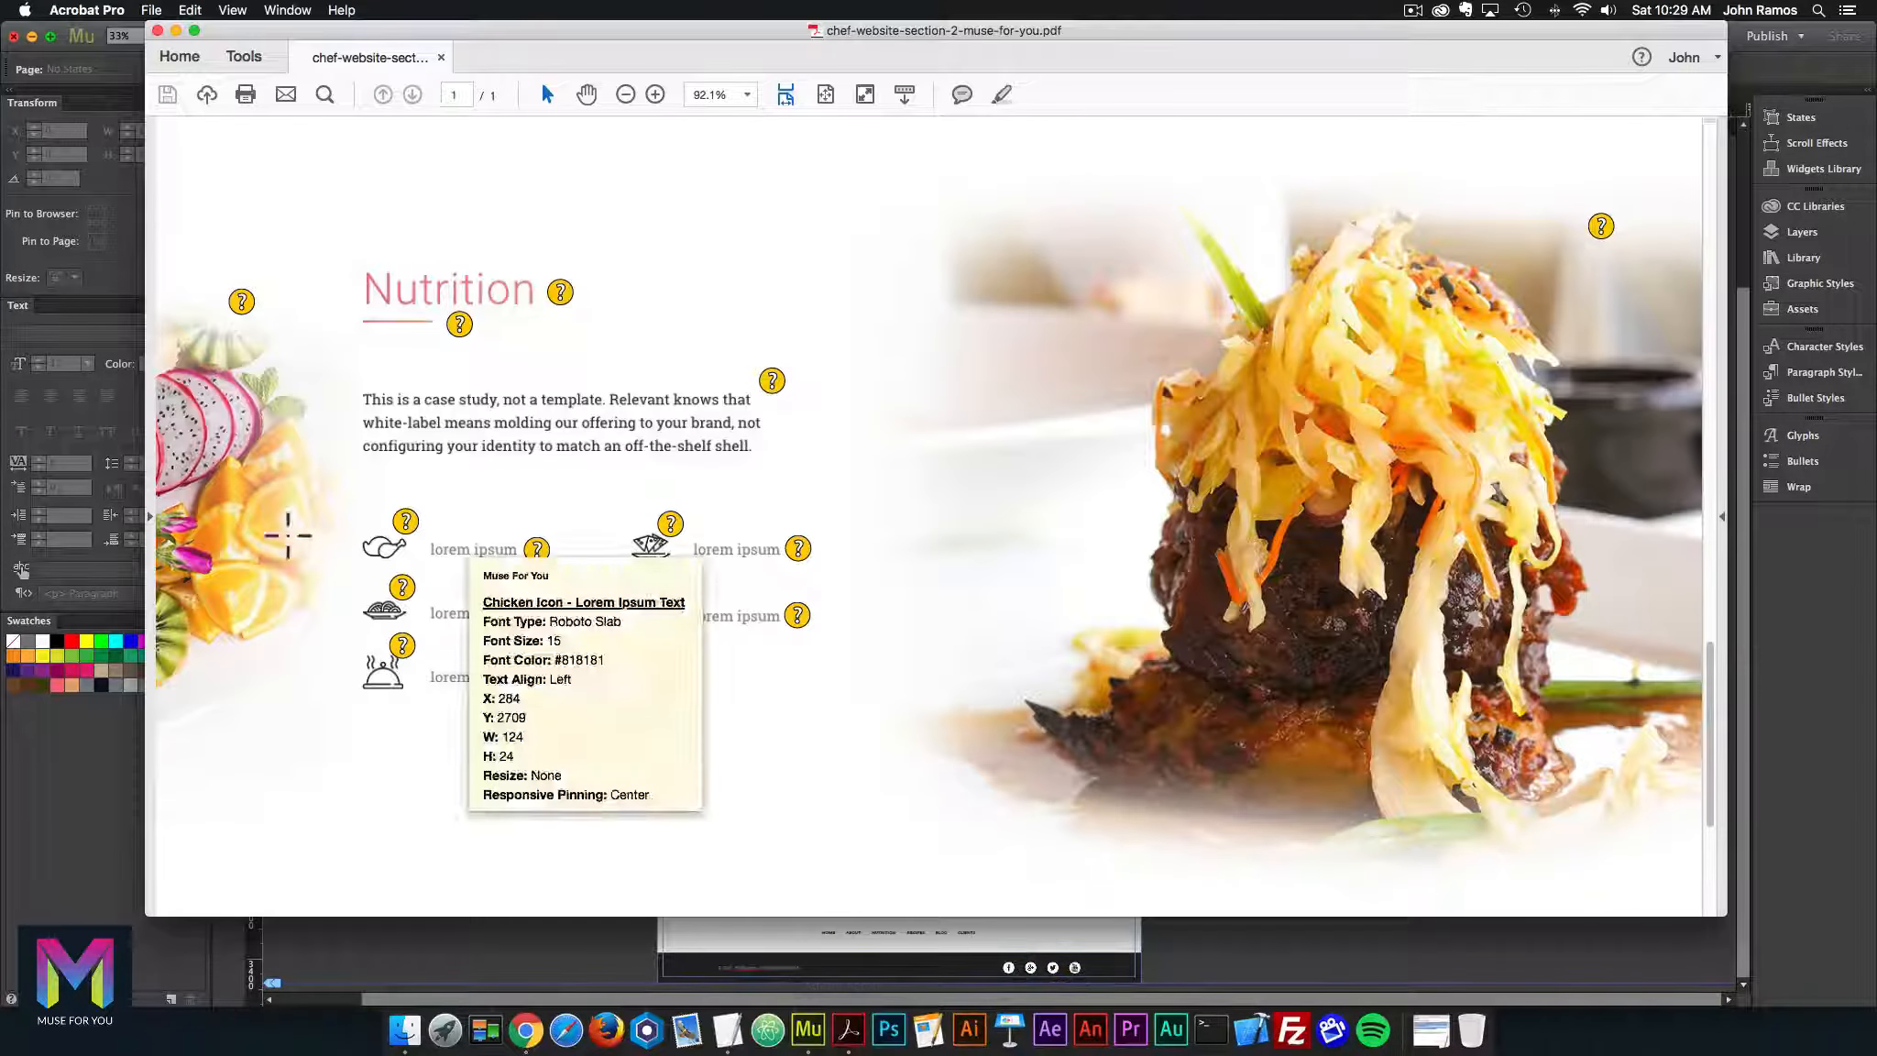
click(530, 936)
click(404, 1022)
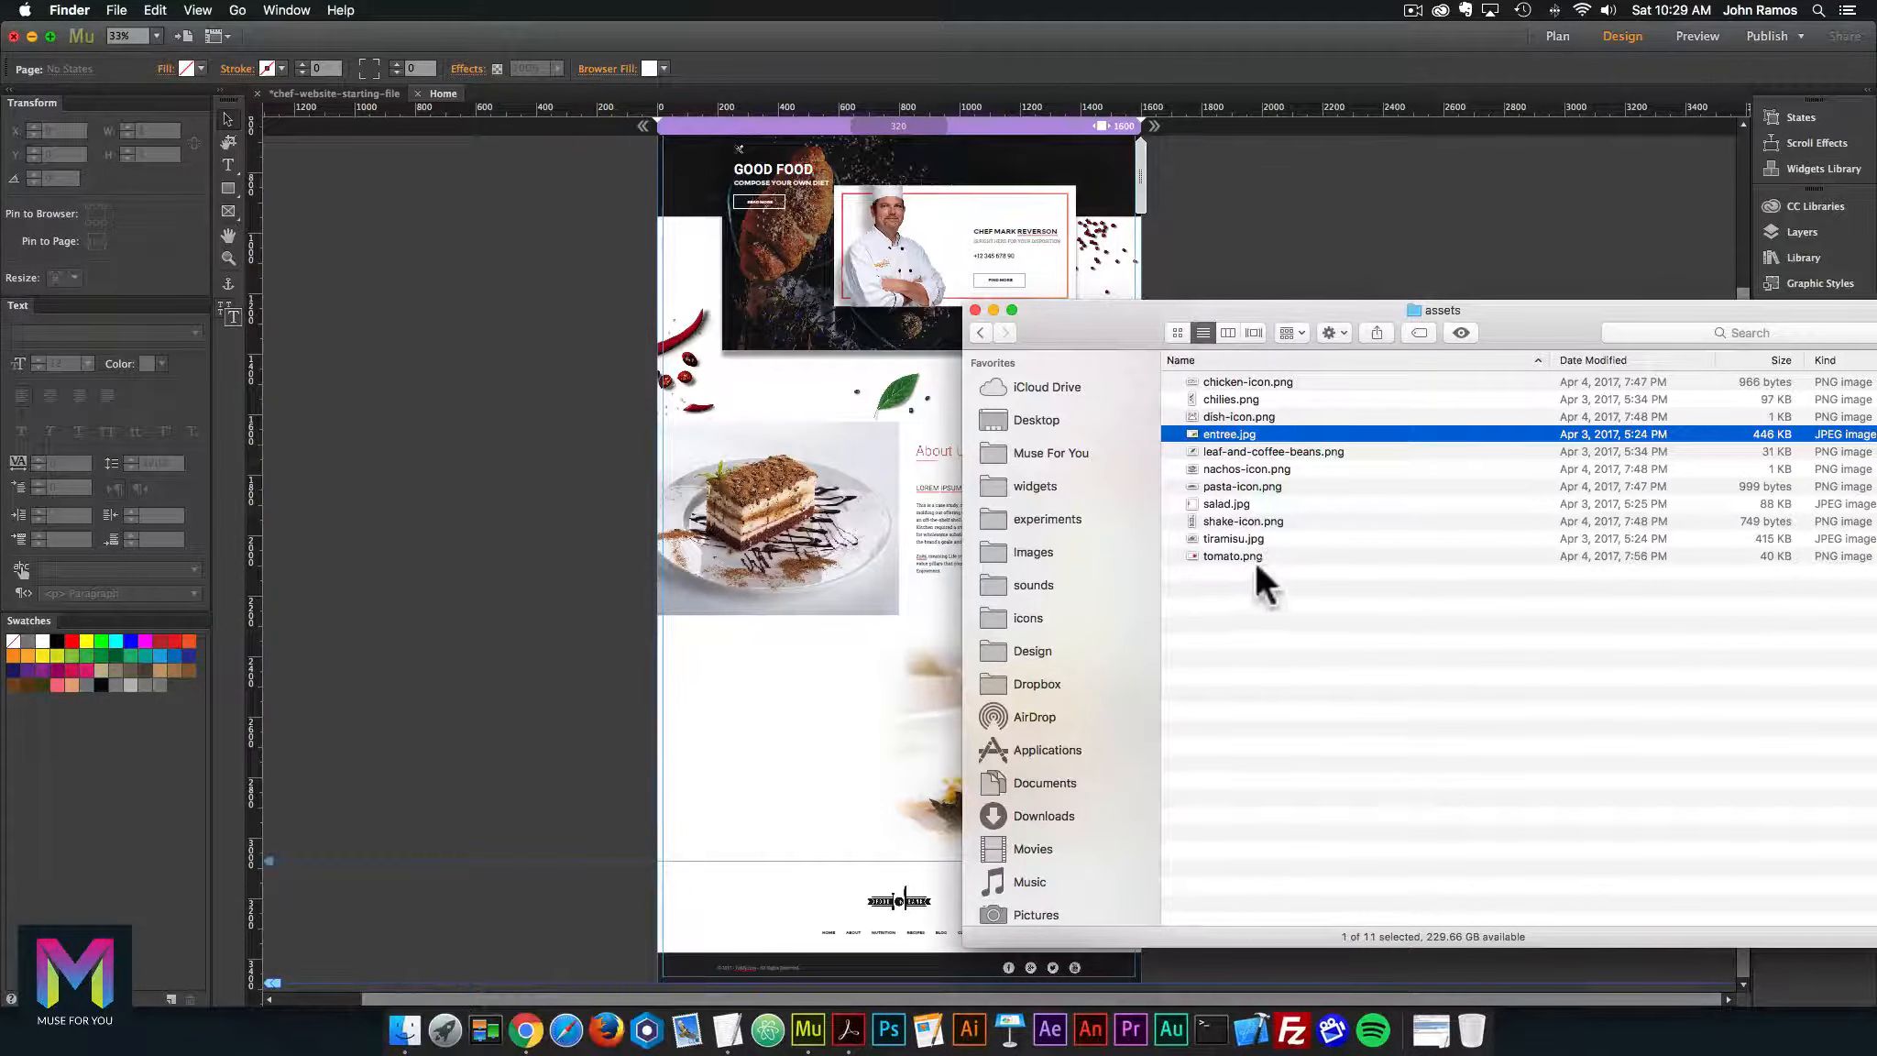
click(1206, 503)
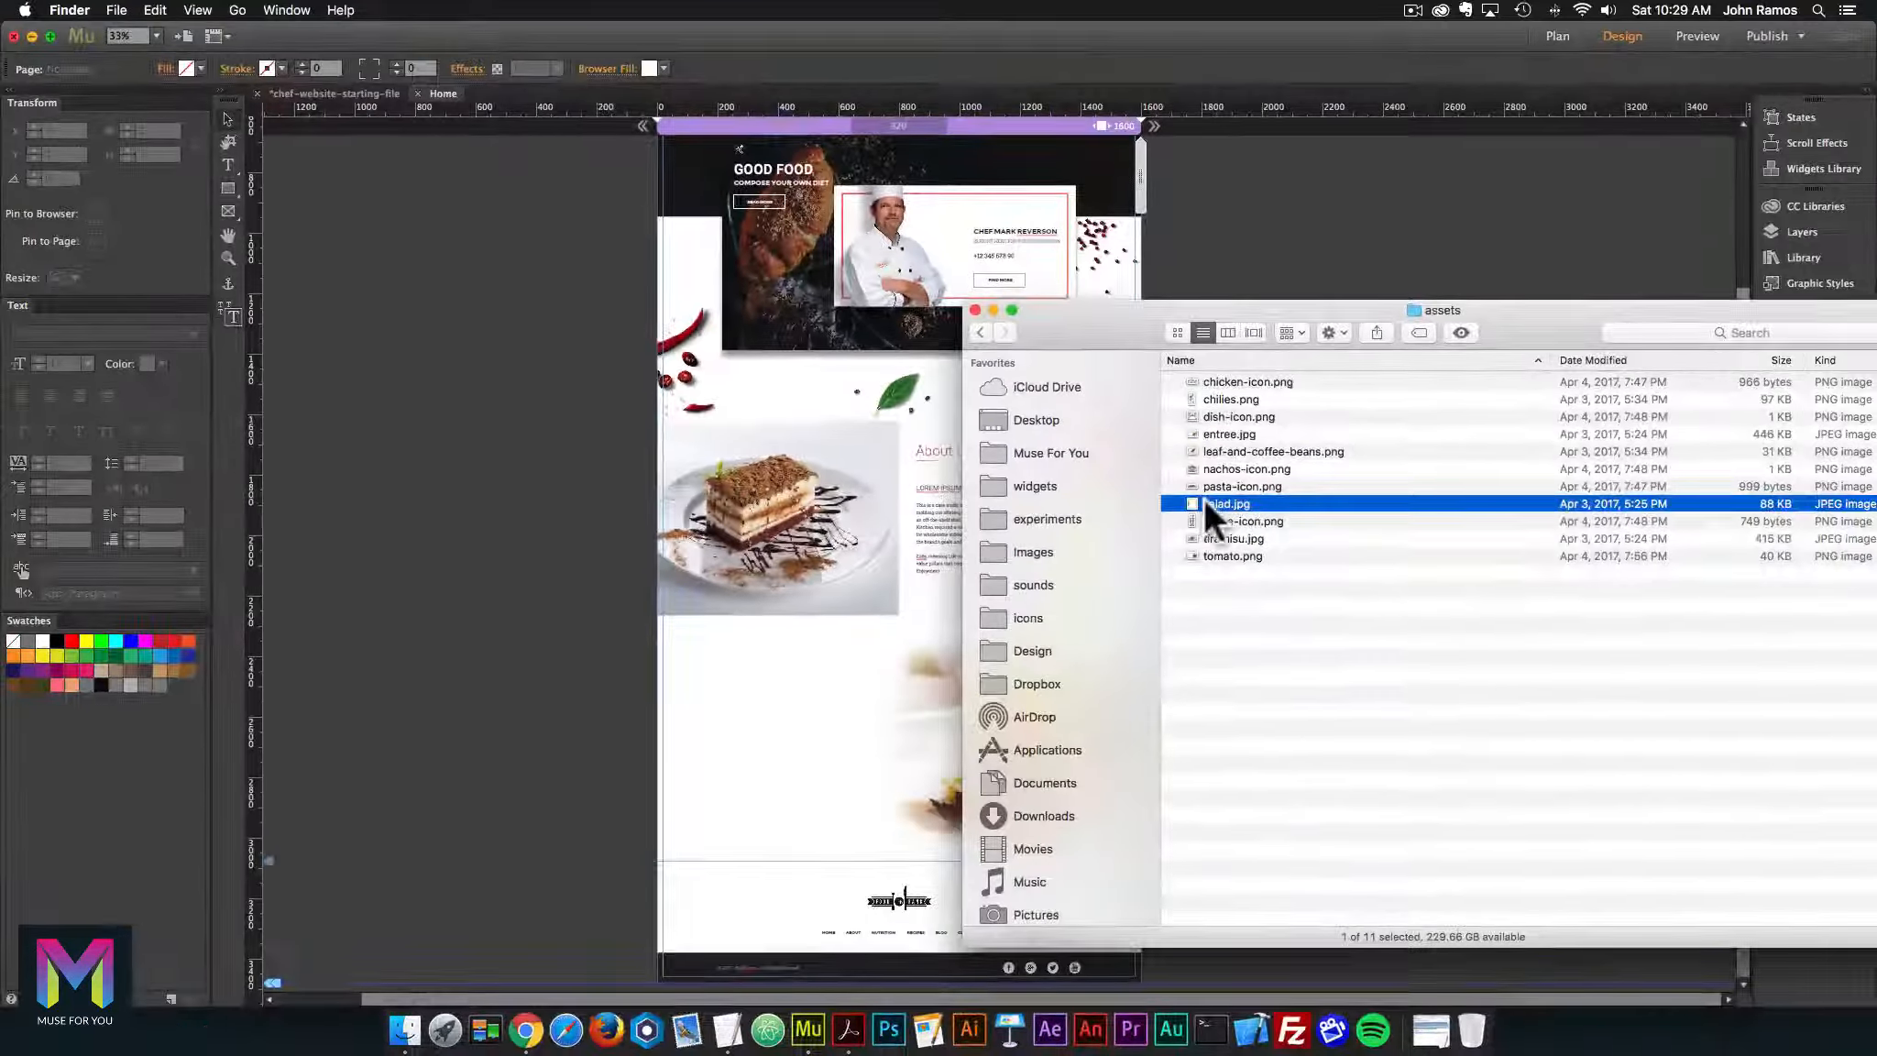
drag(1206, 503, 377, 369)
click(379, 372)
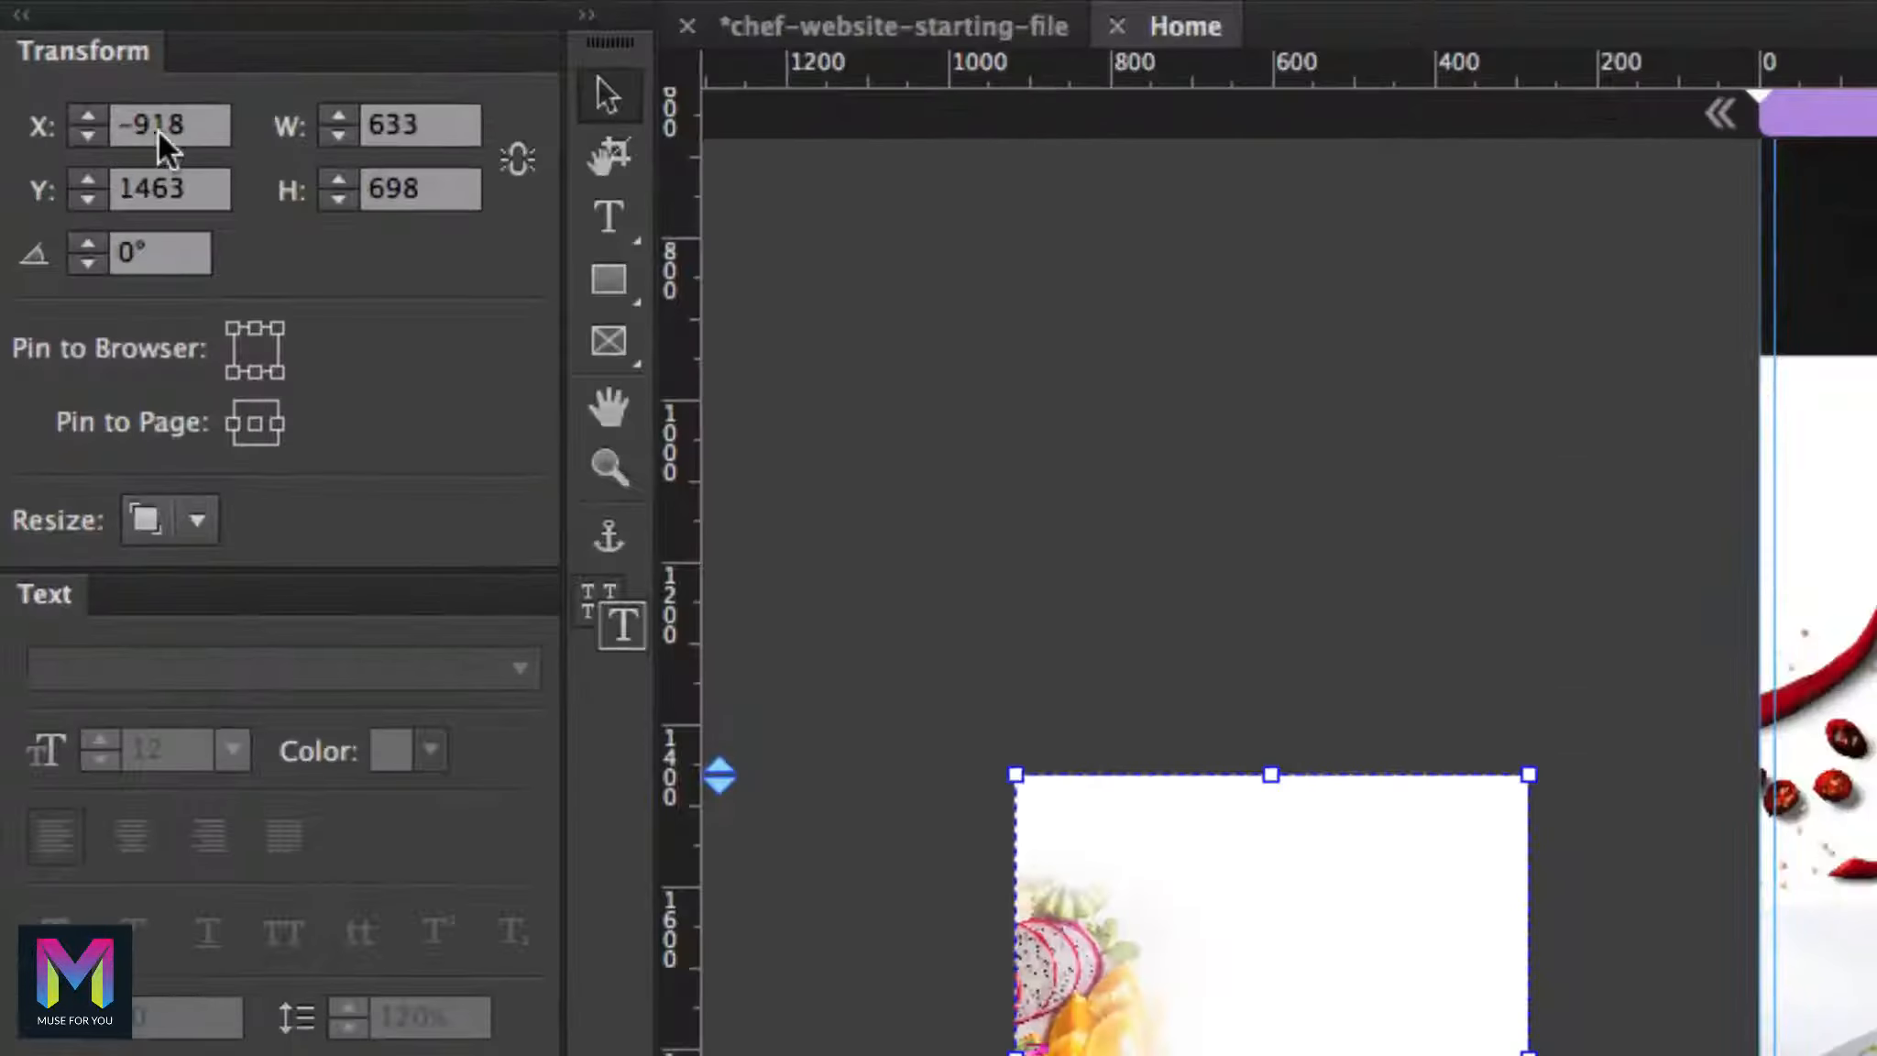
Position the salad image at X 0 and Y 2356
click(12, 131)
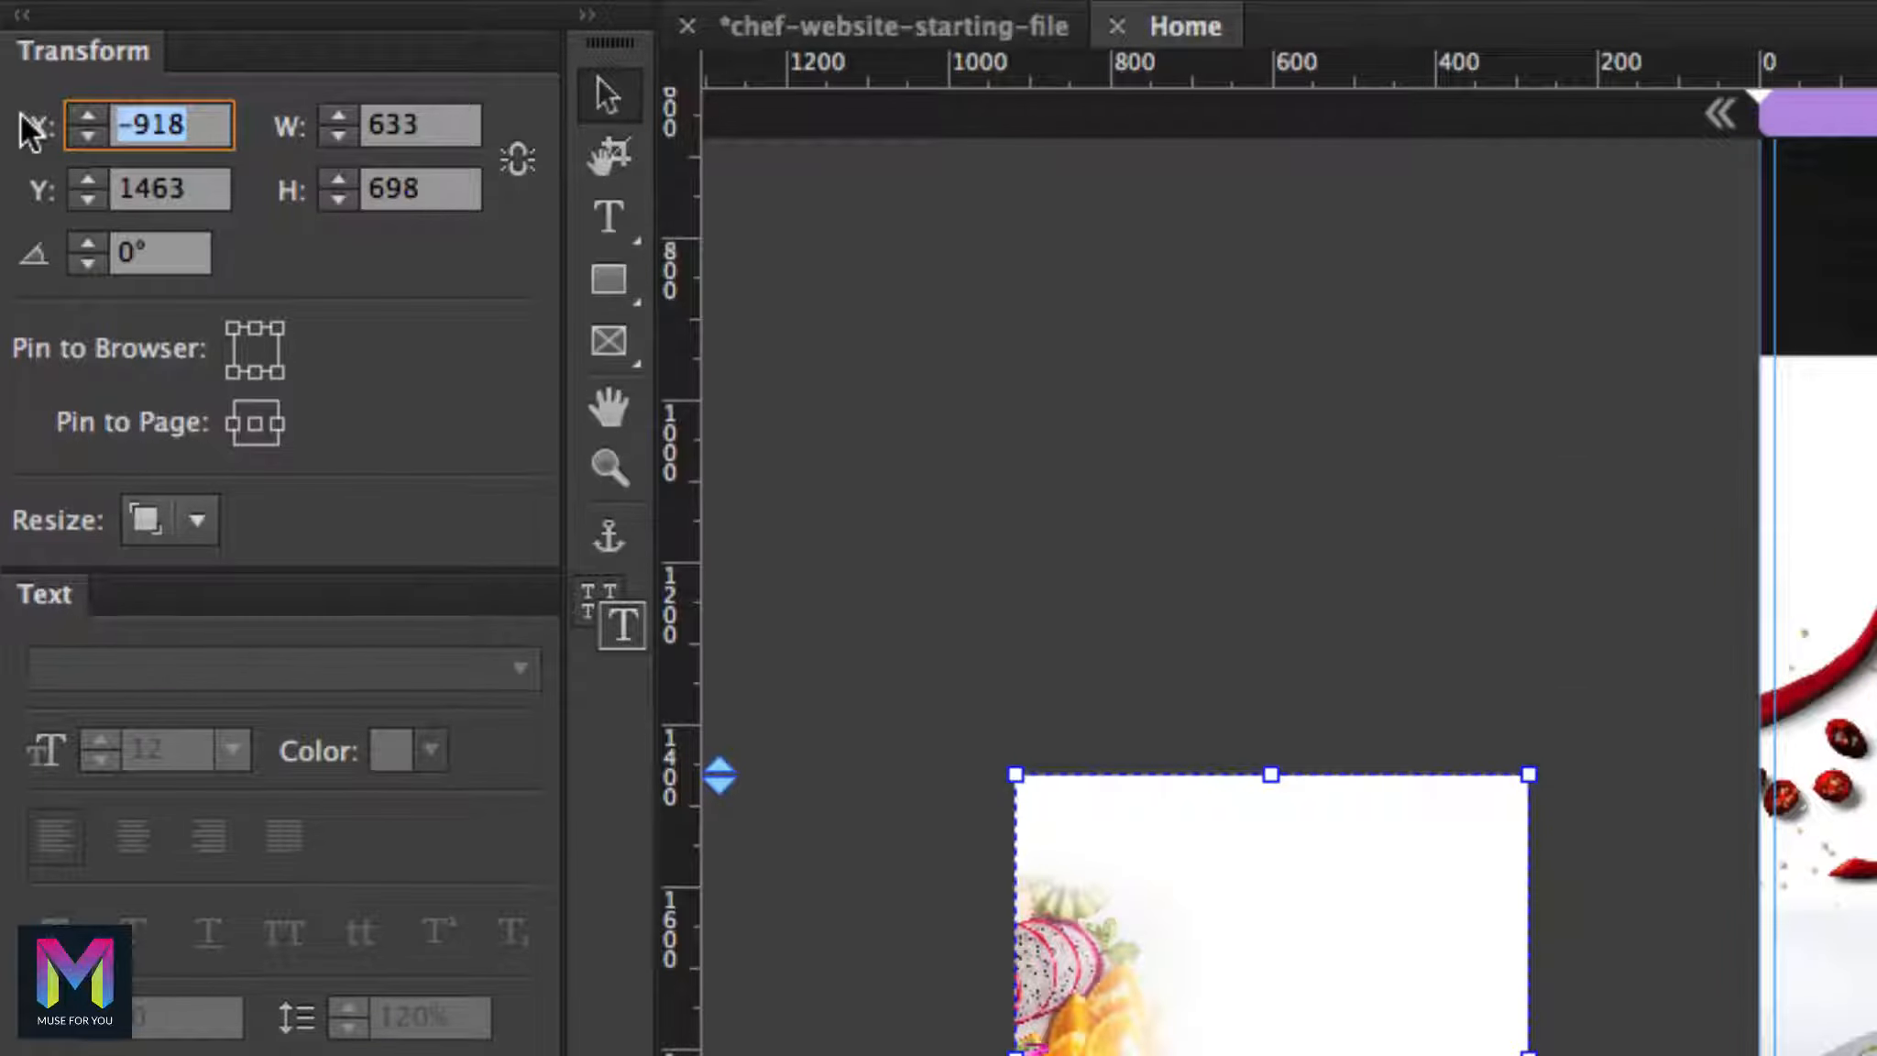
text(2356)
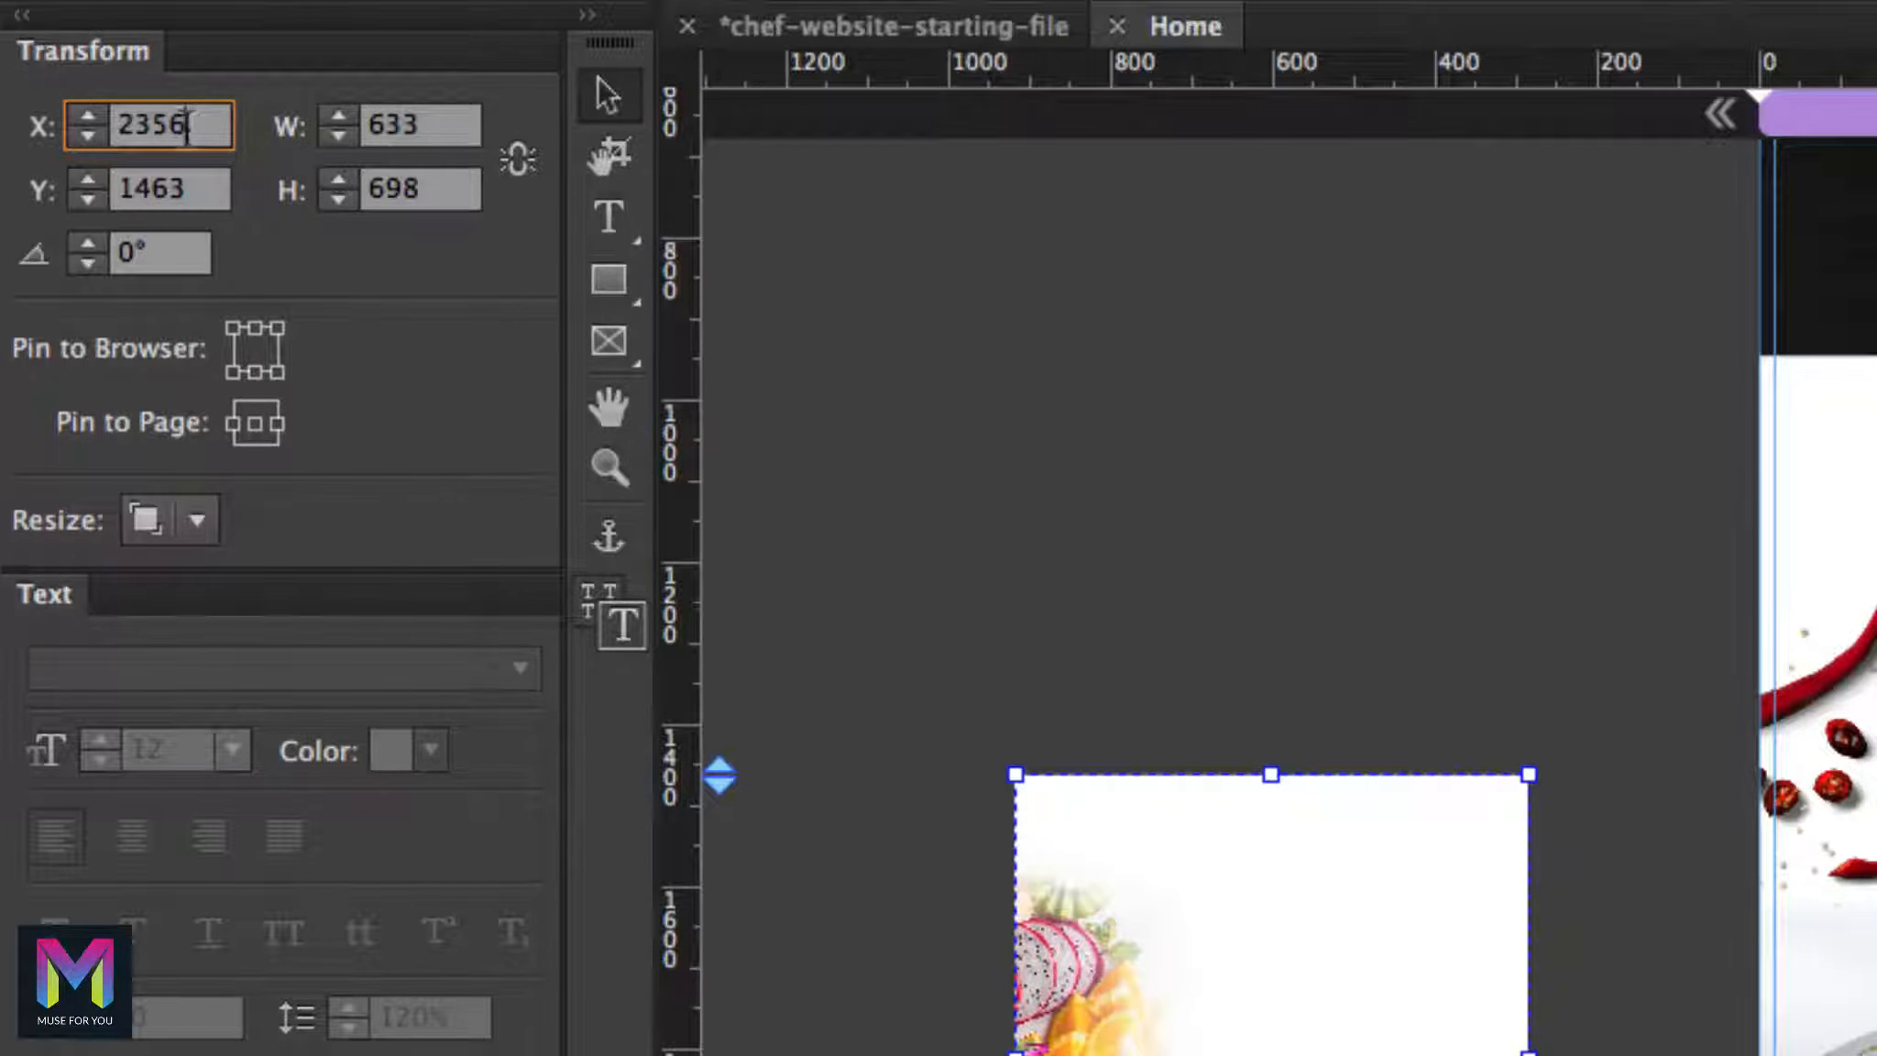
click(12, 124)
text(0)
key(Return)
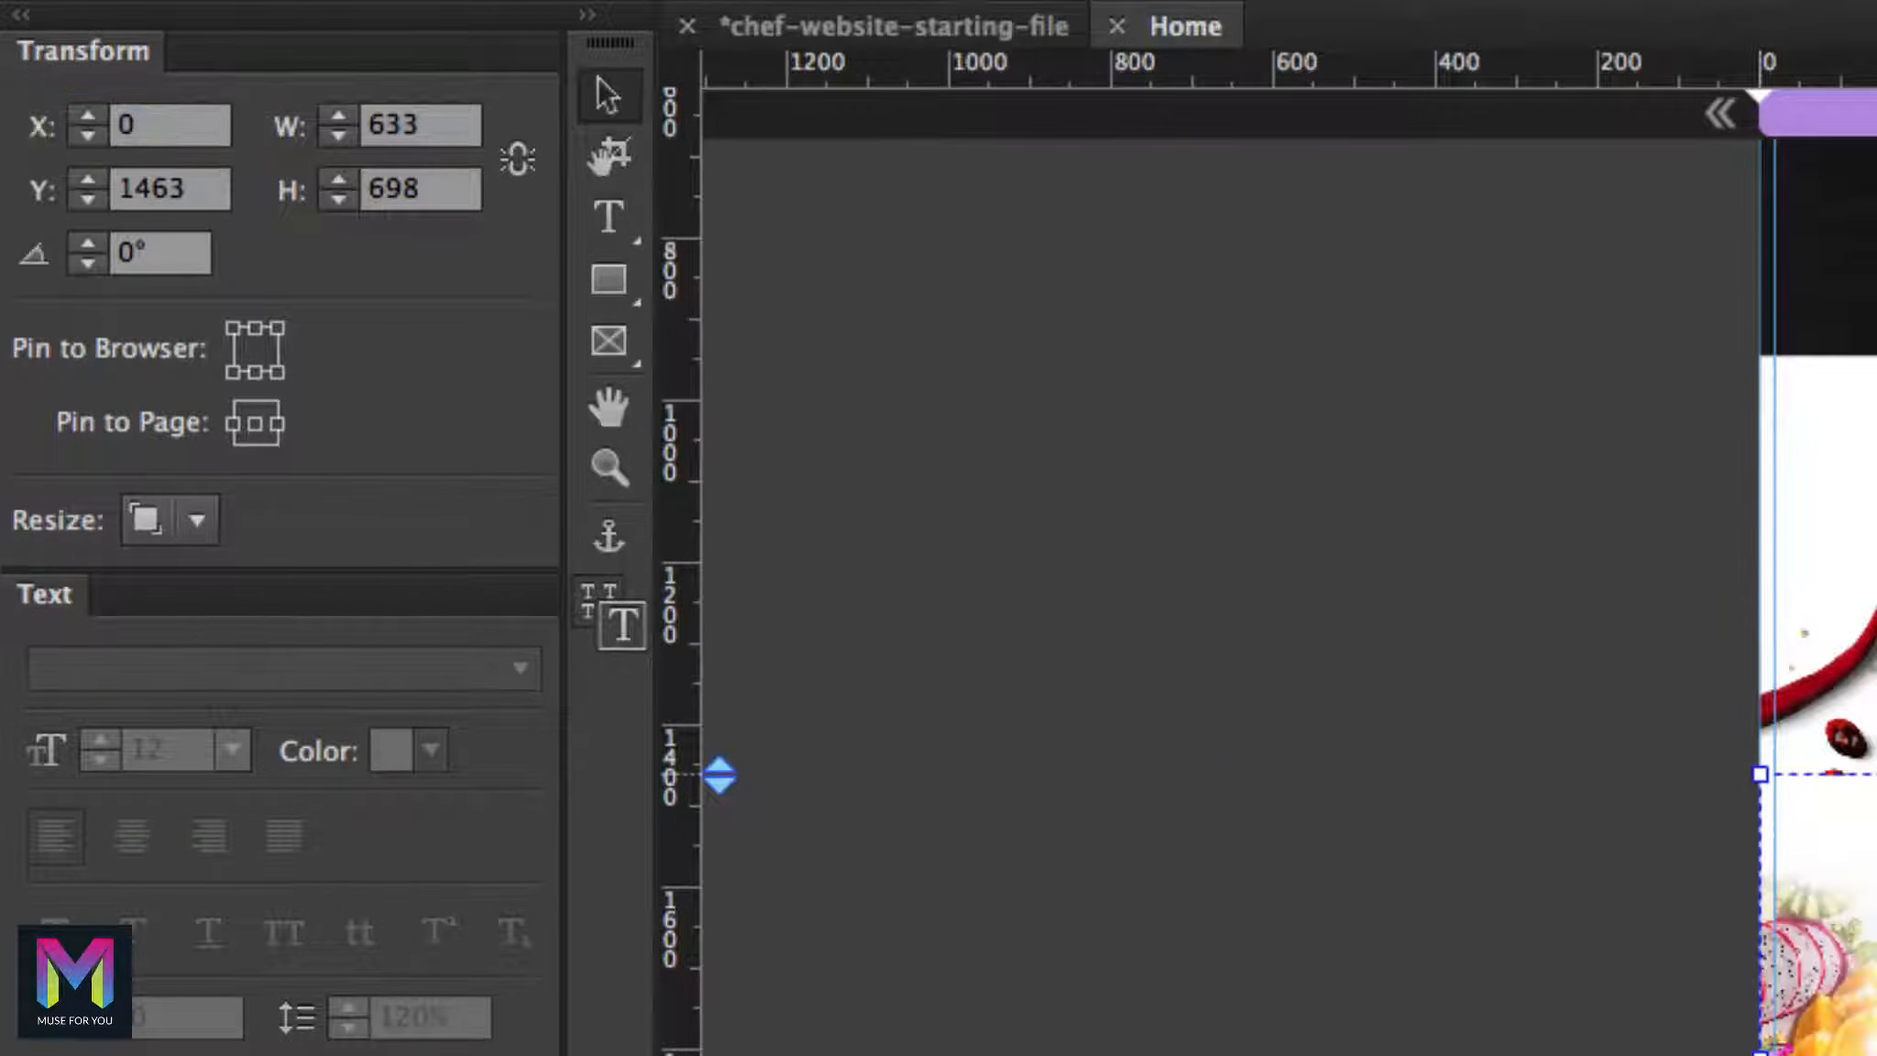
click(179, 189)
text(2)
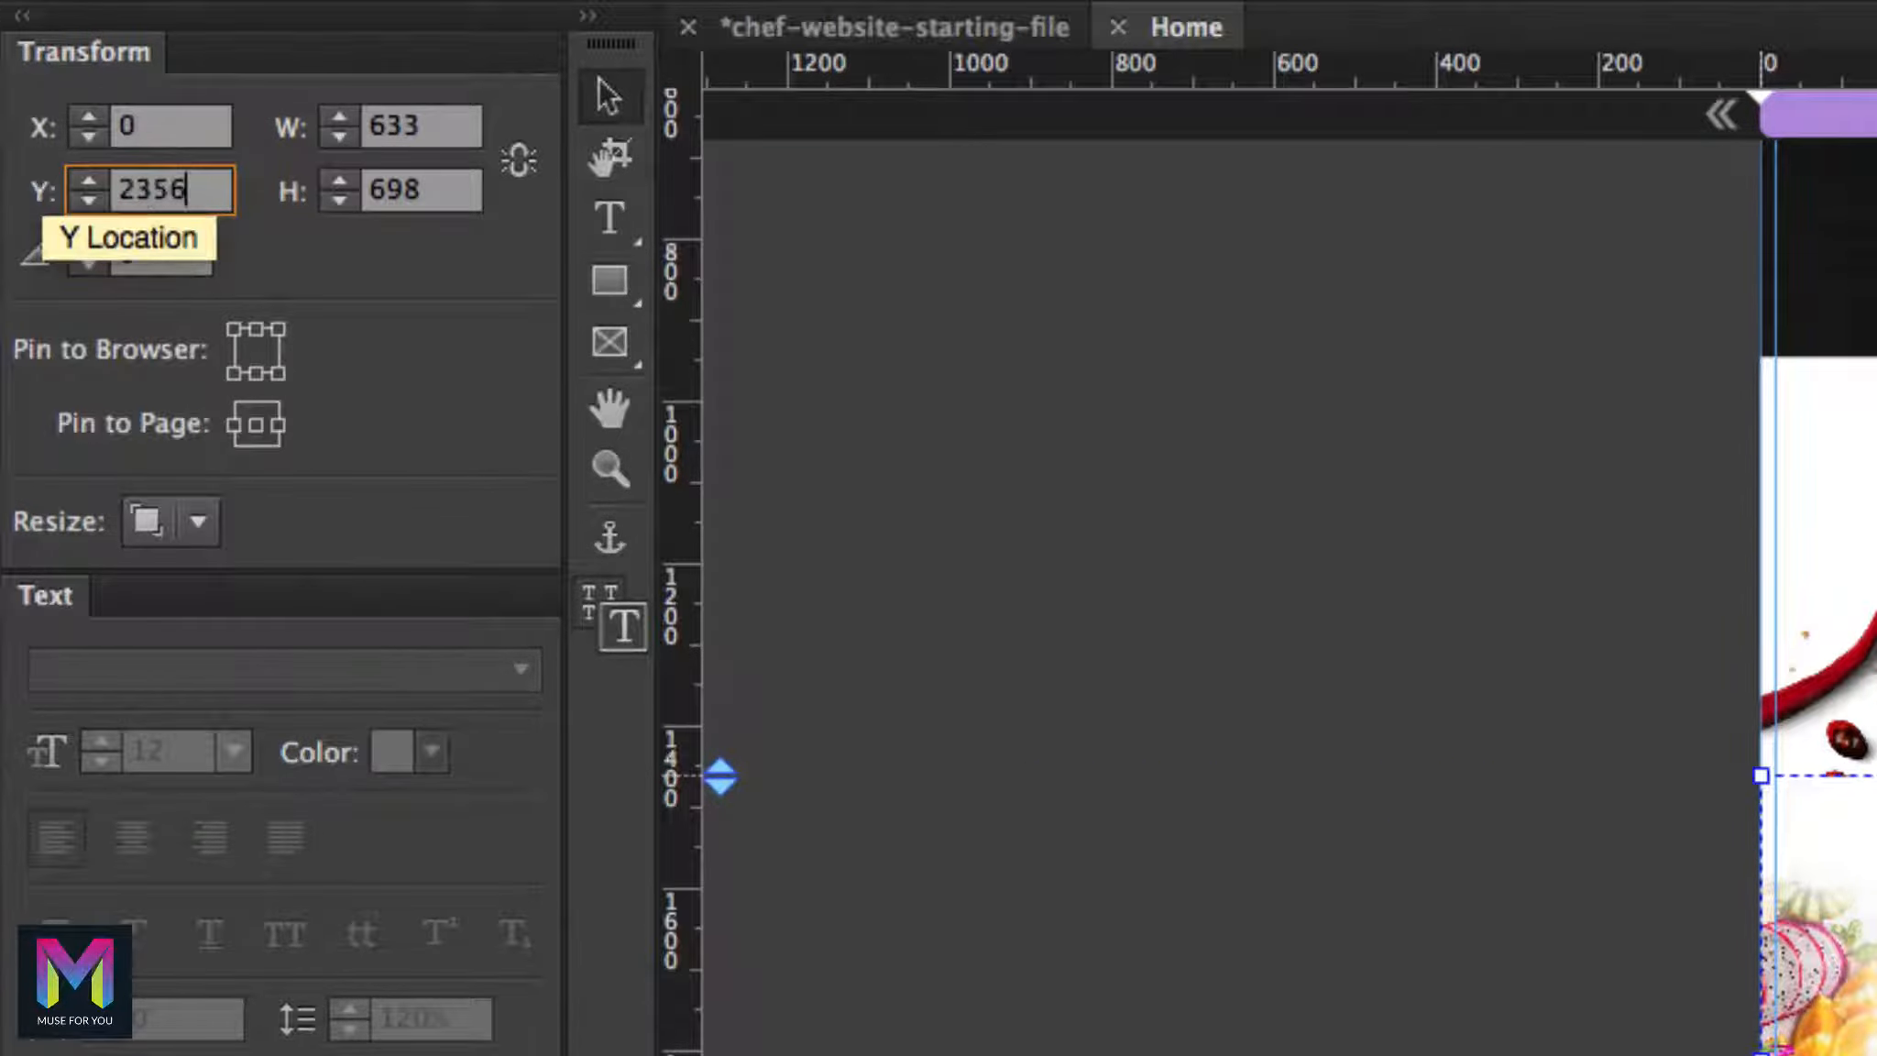
text(356)
key(Return)
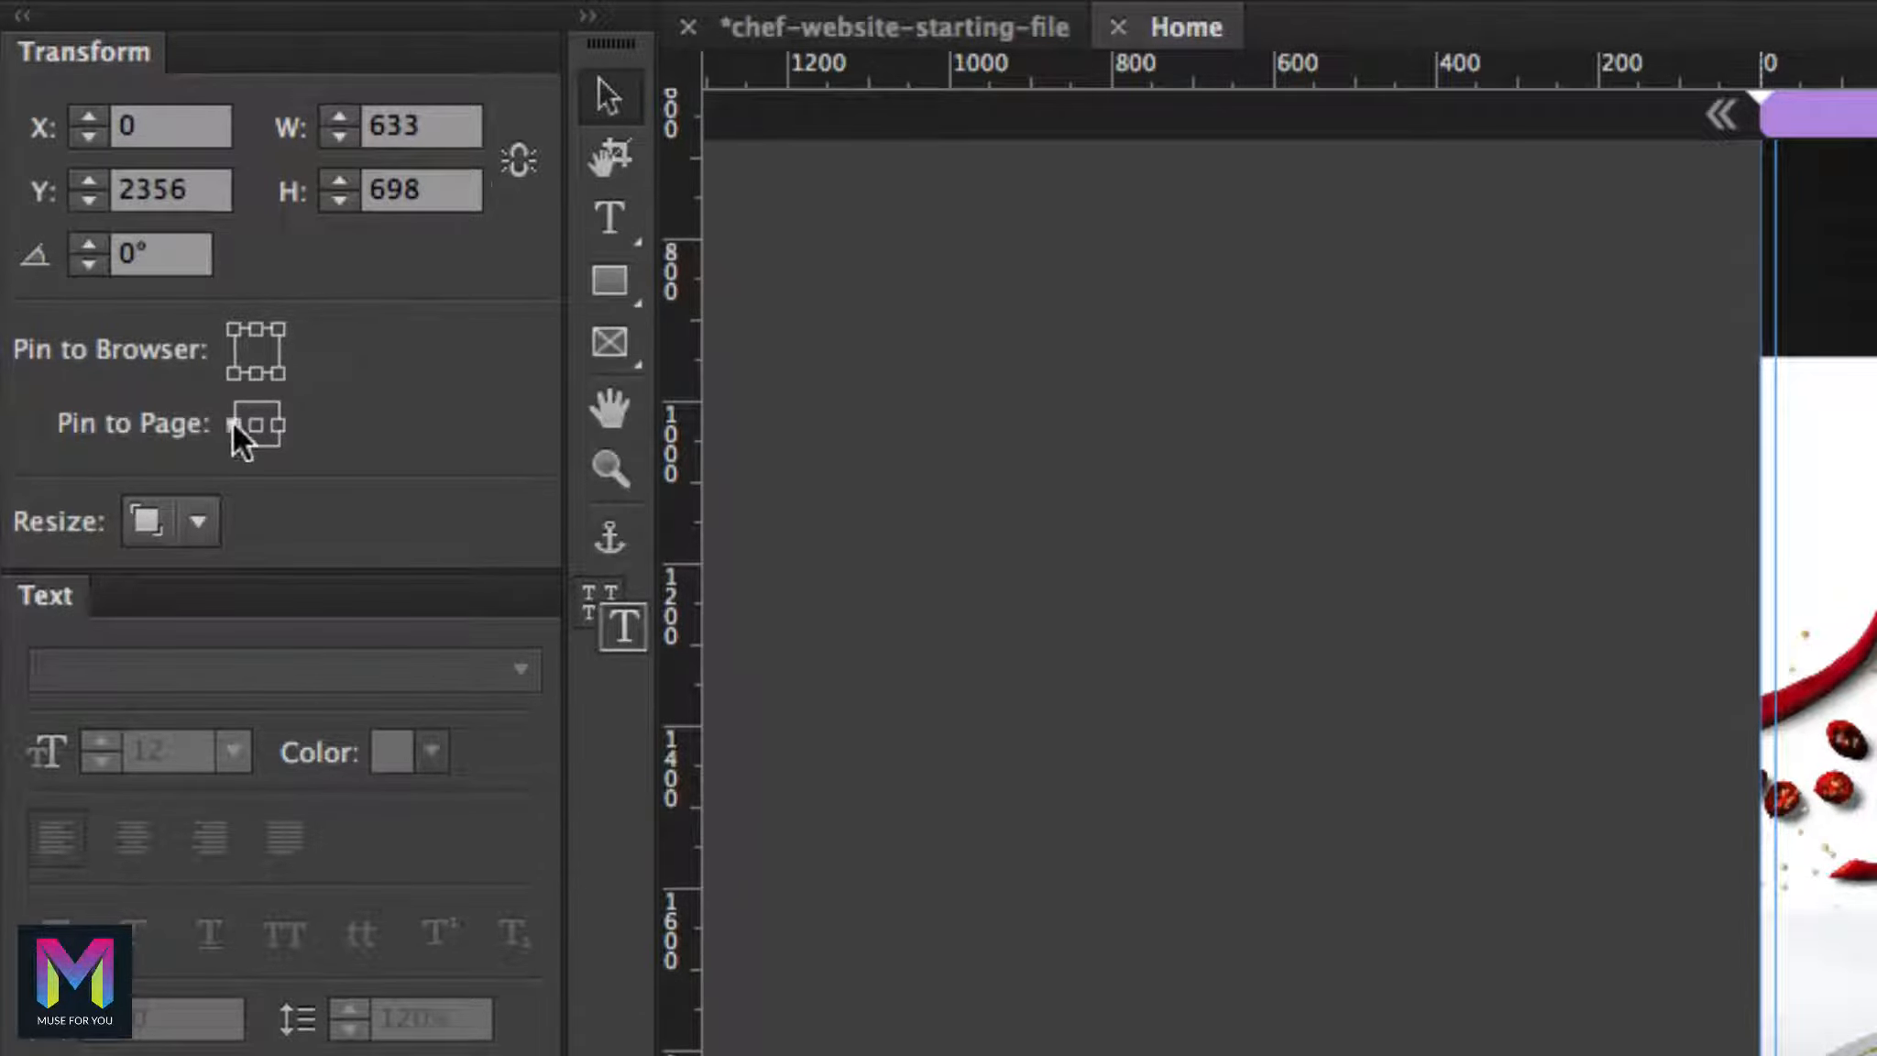
Pin the salad image to the left side of the page and set its resize behaviour to None
click(196, 522)
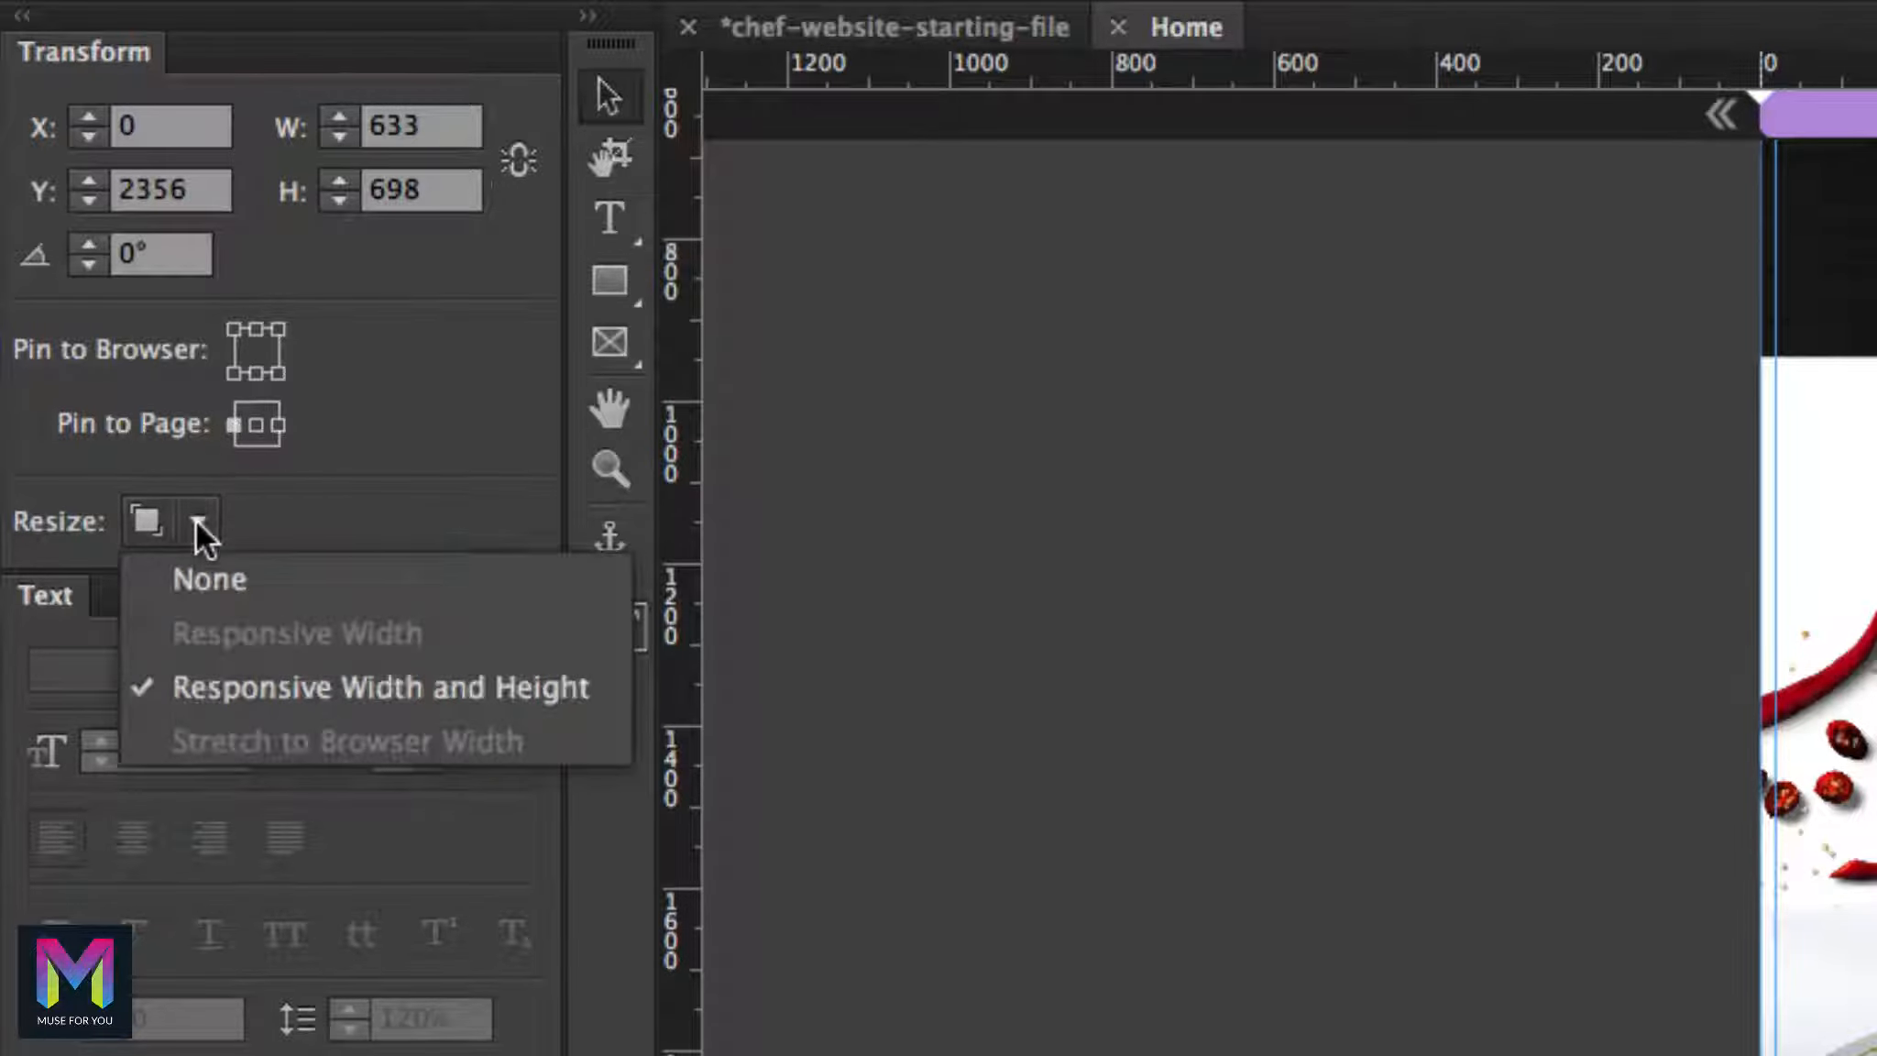
click(208, 577)
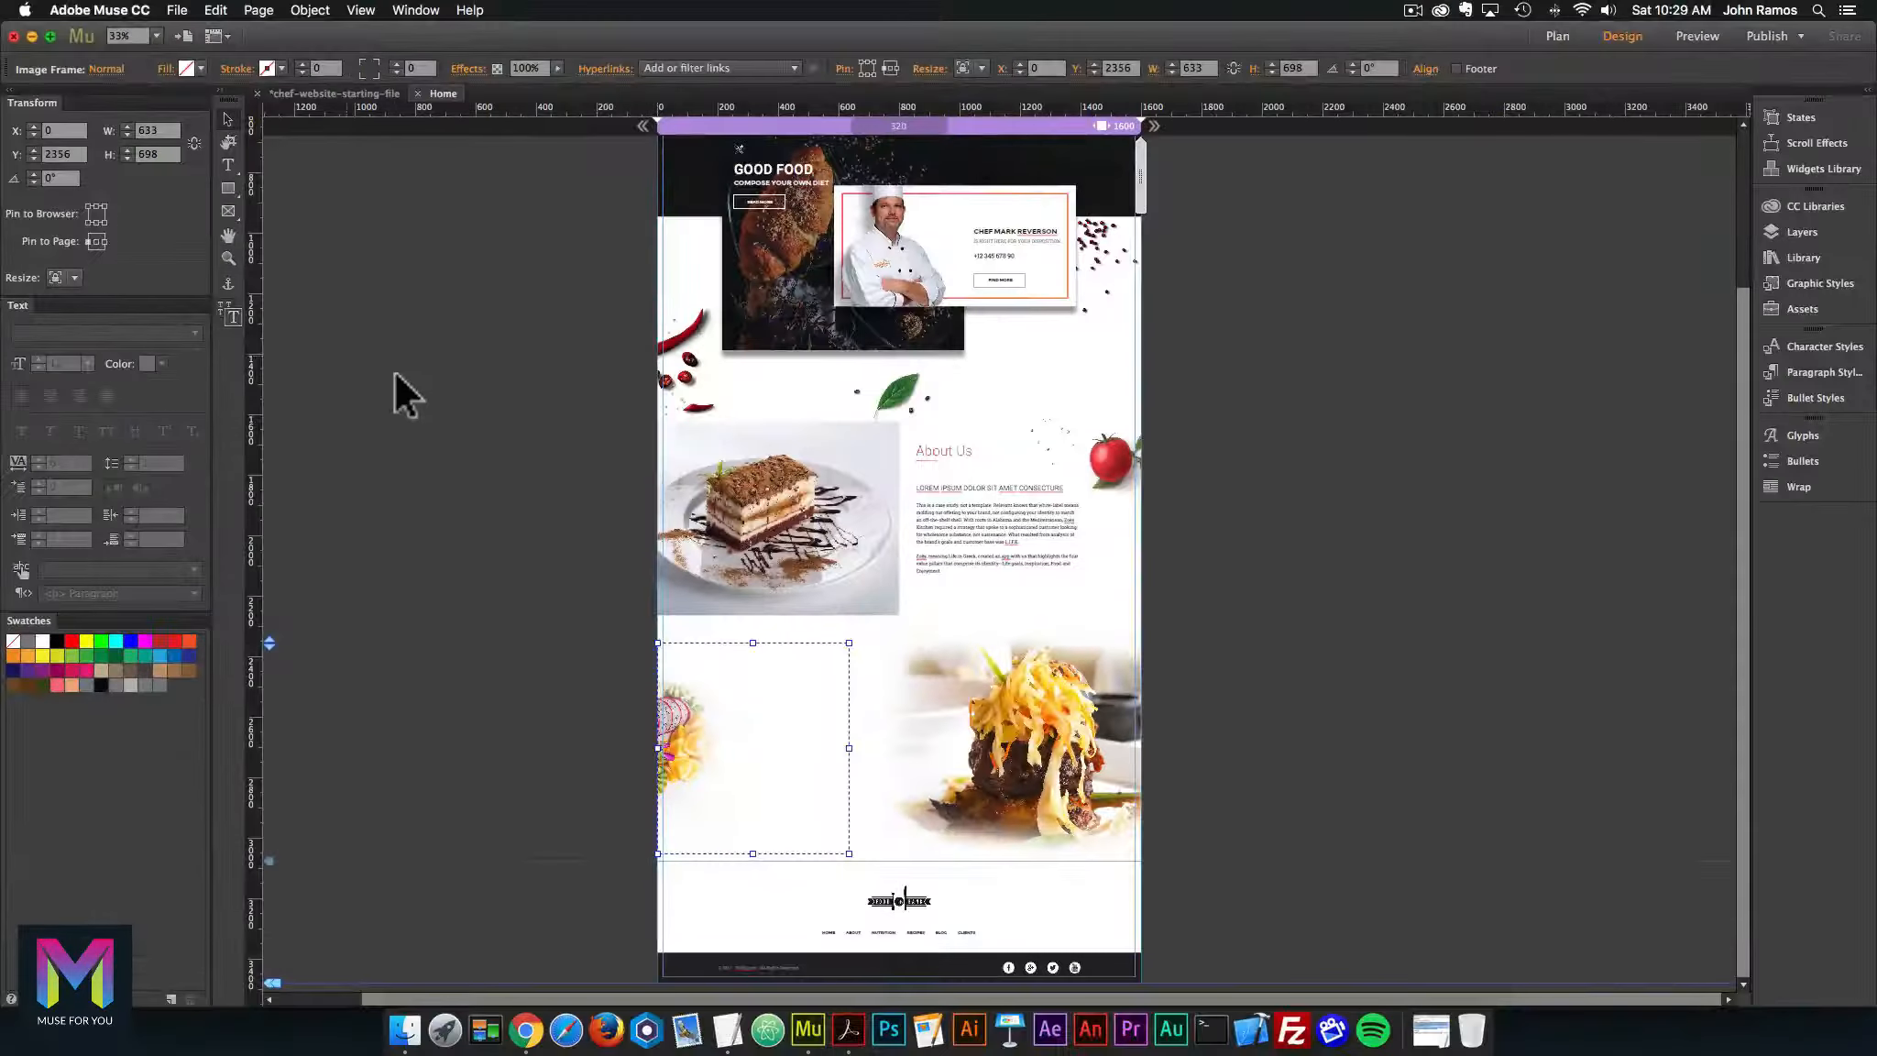
click(1164, 833)
click(711, 715)
click(640, 720)
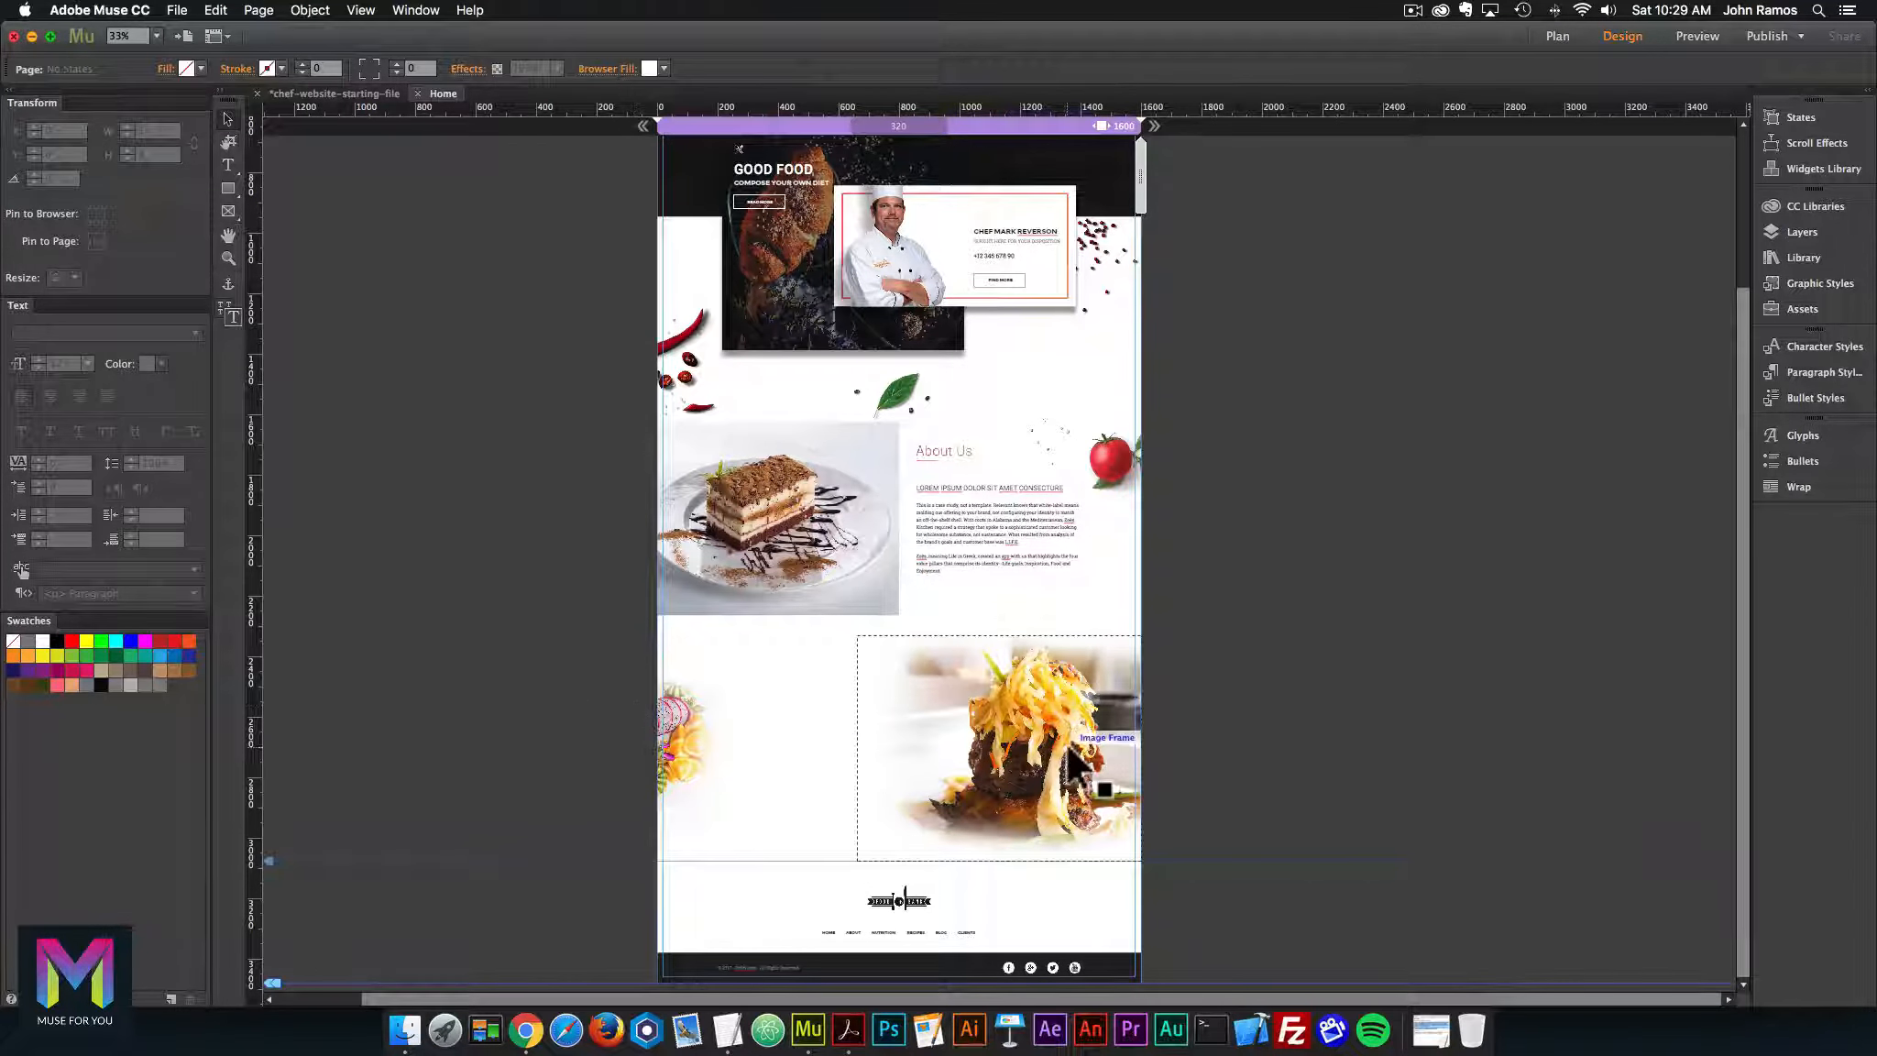
Examine the selection outlines of the entree, tiramisu and About Us elements and compare them with those of the section 1 elements above
click(939, 686)
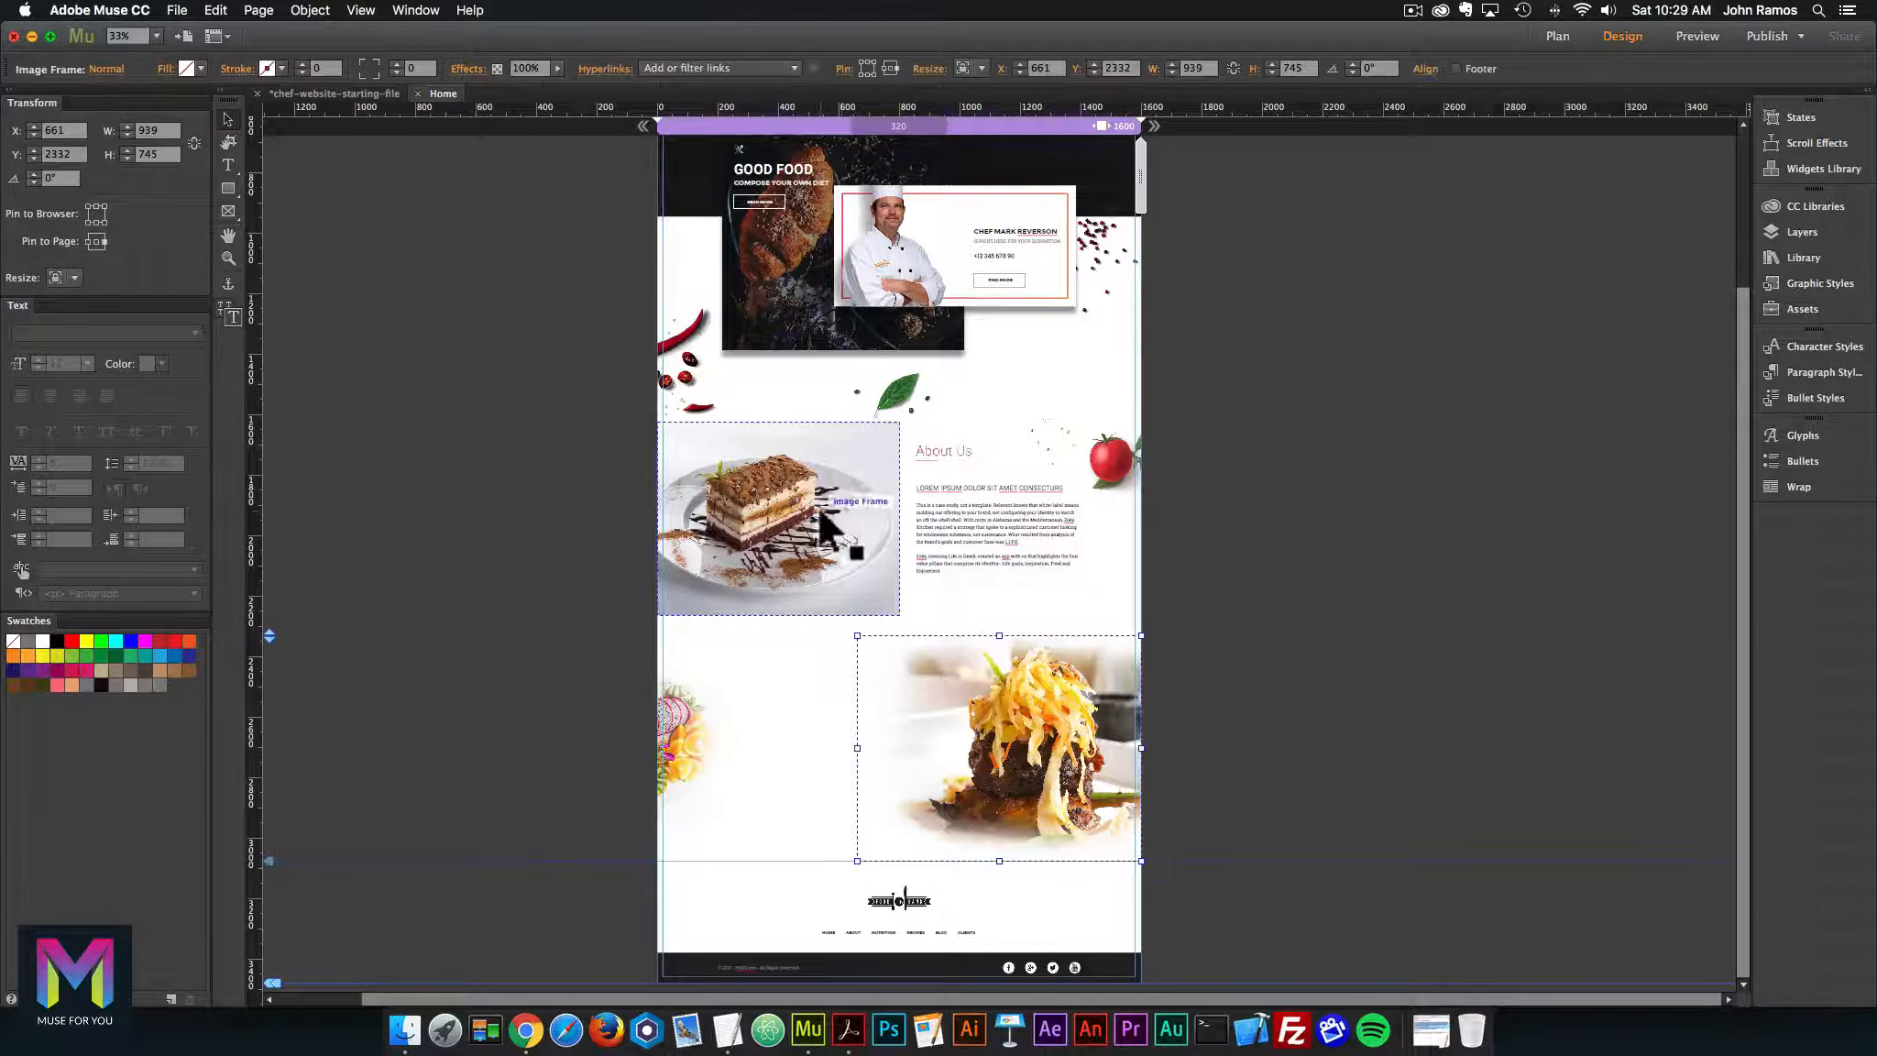
click(817, 504)
click(963, 482)
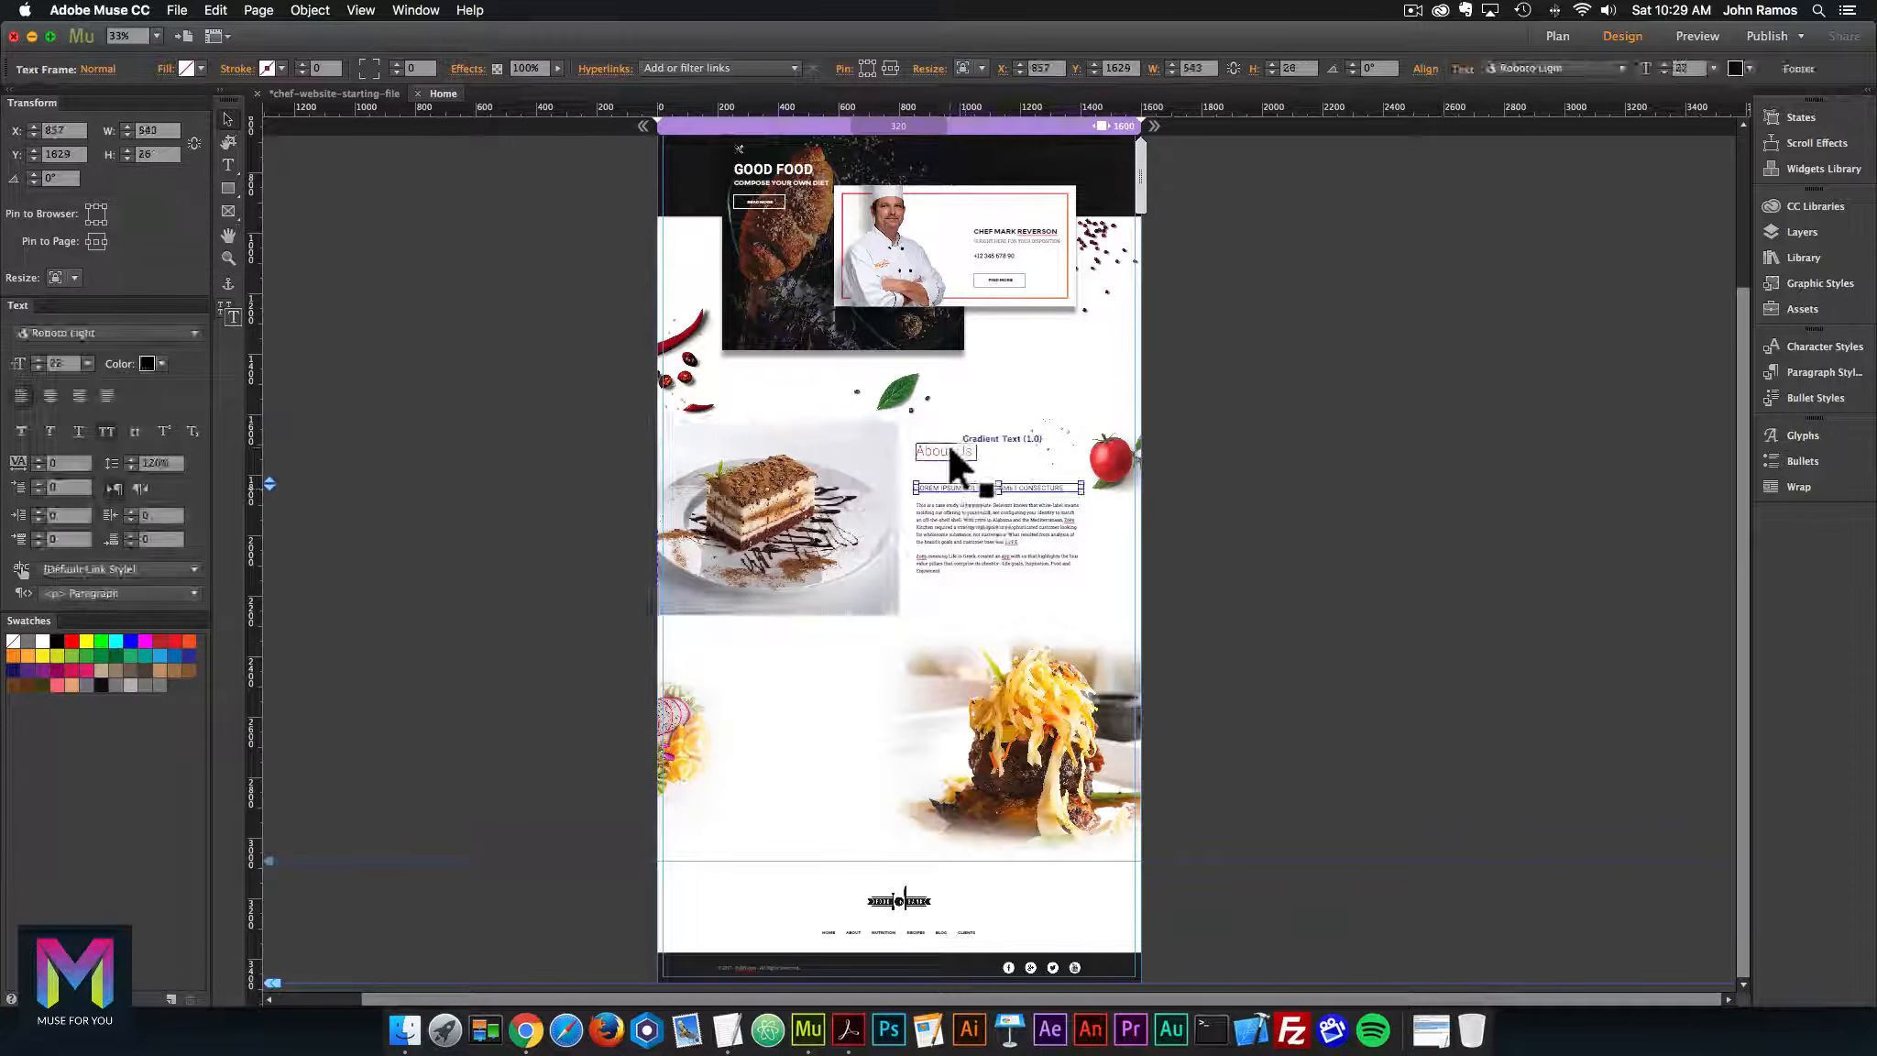
click(948, 442)
key(super+1)
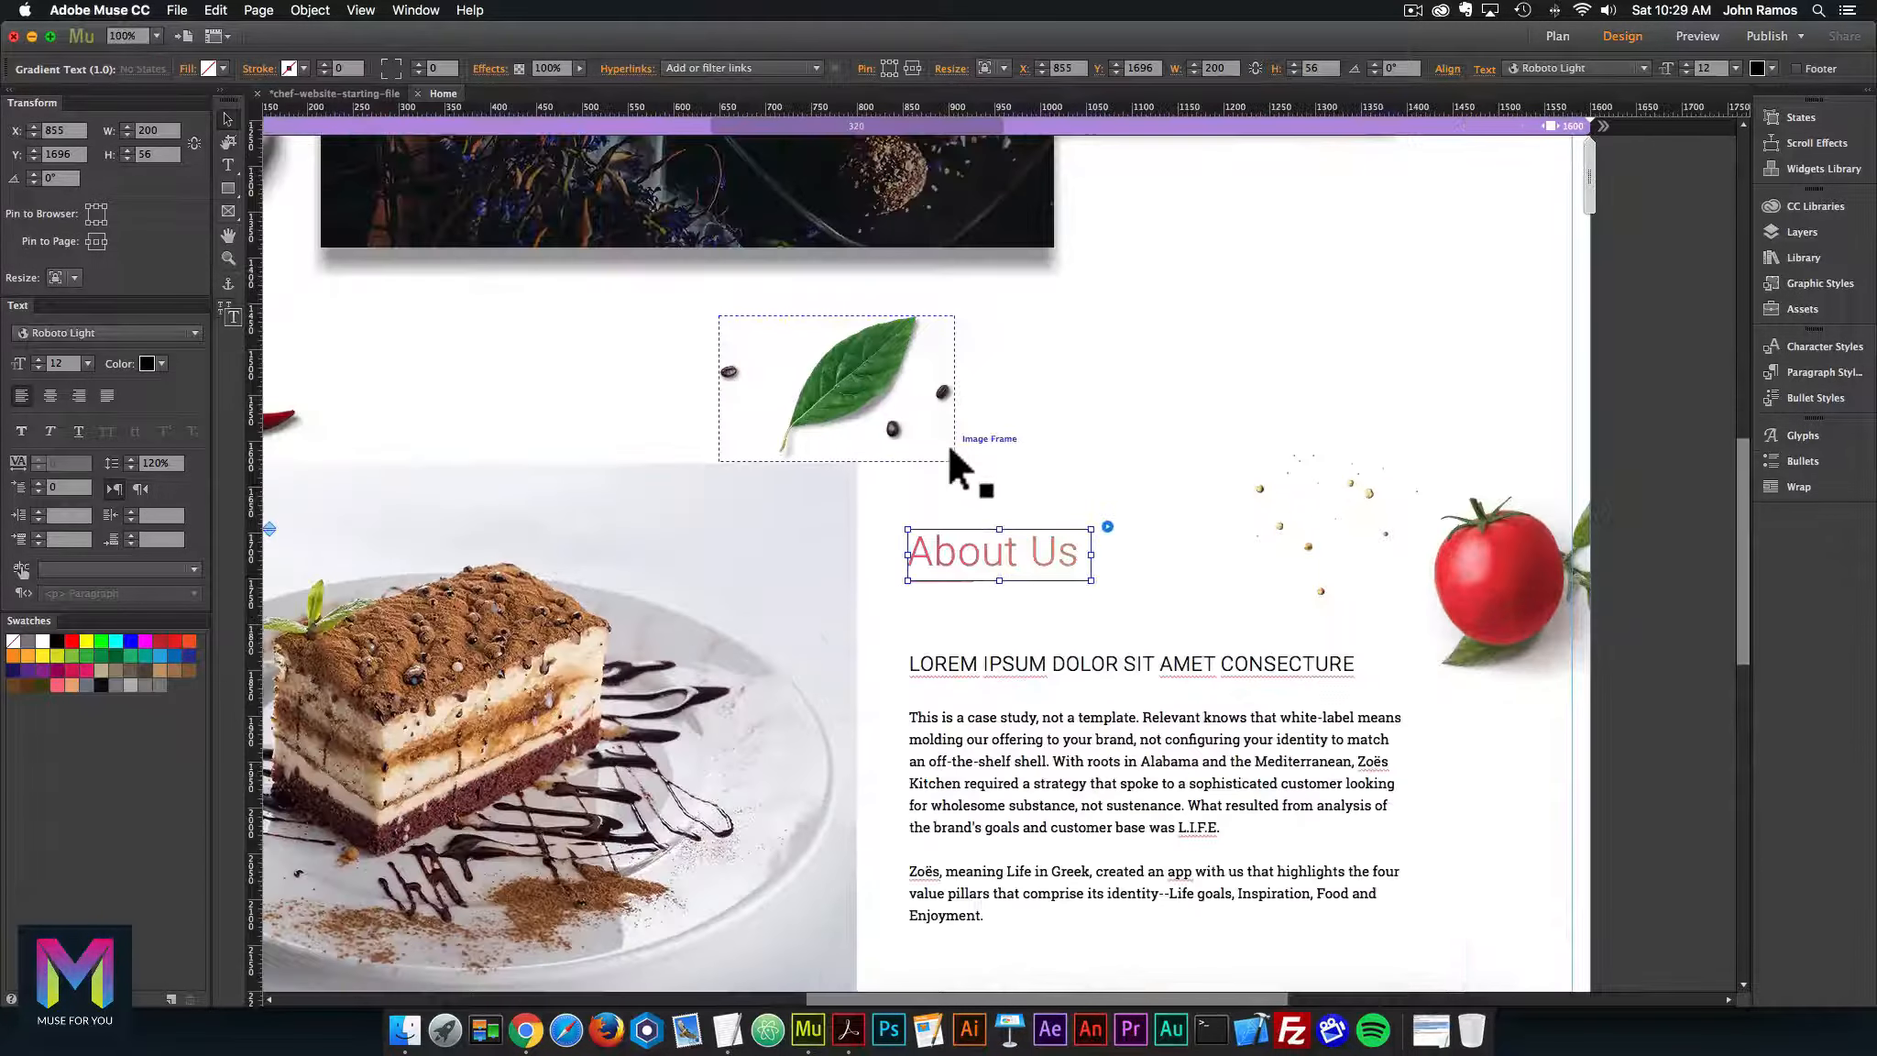
click(1008, 738)
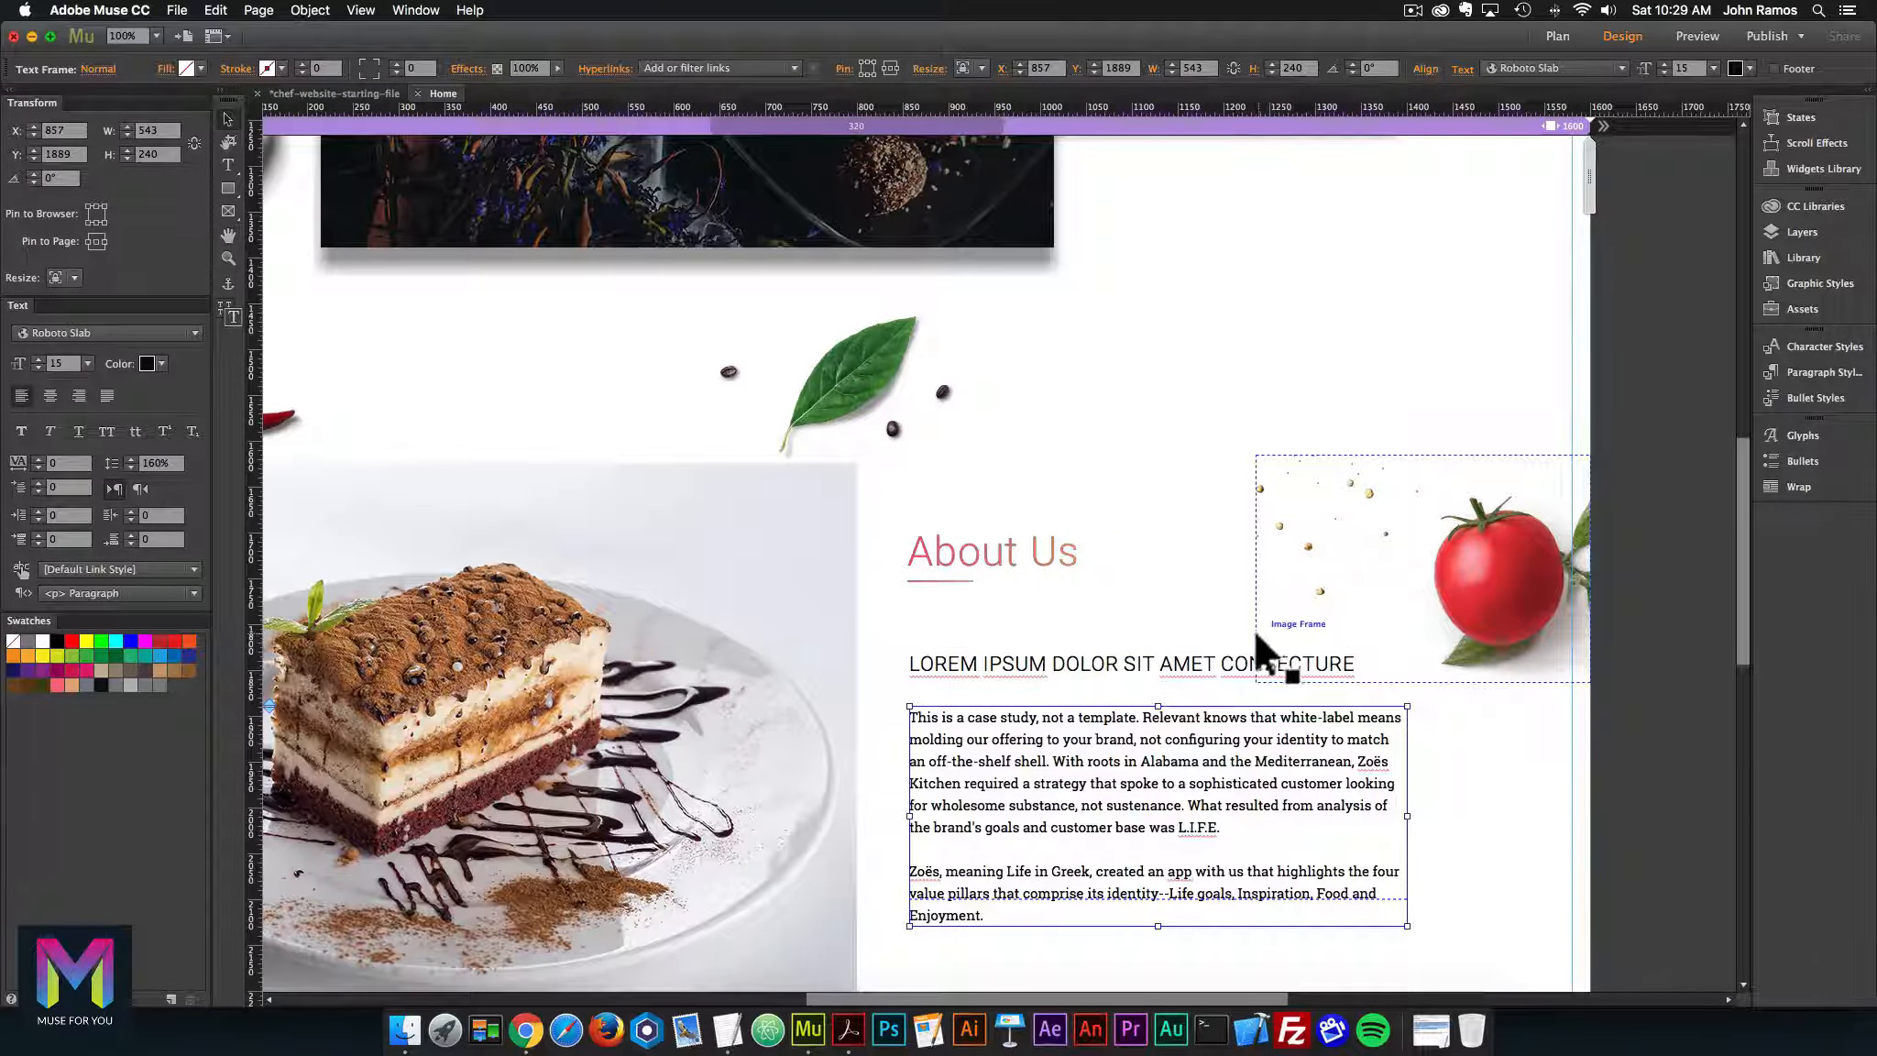
click(948, 209)
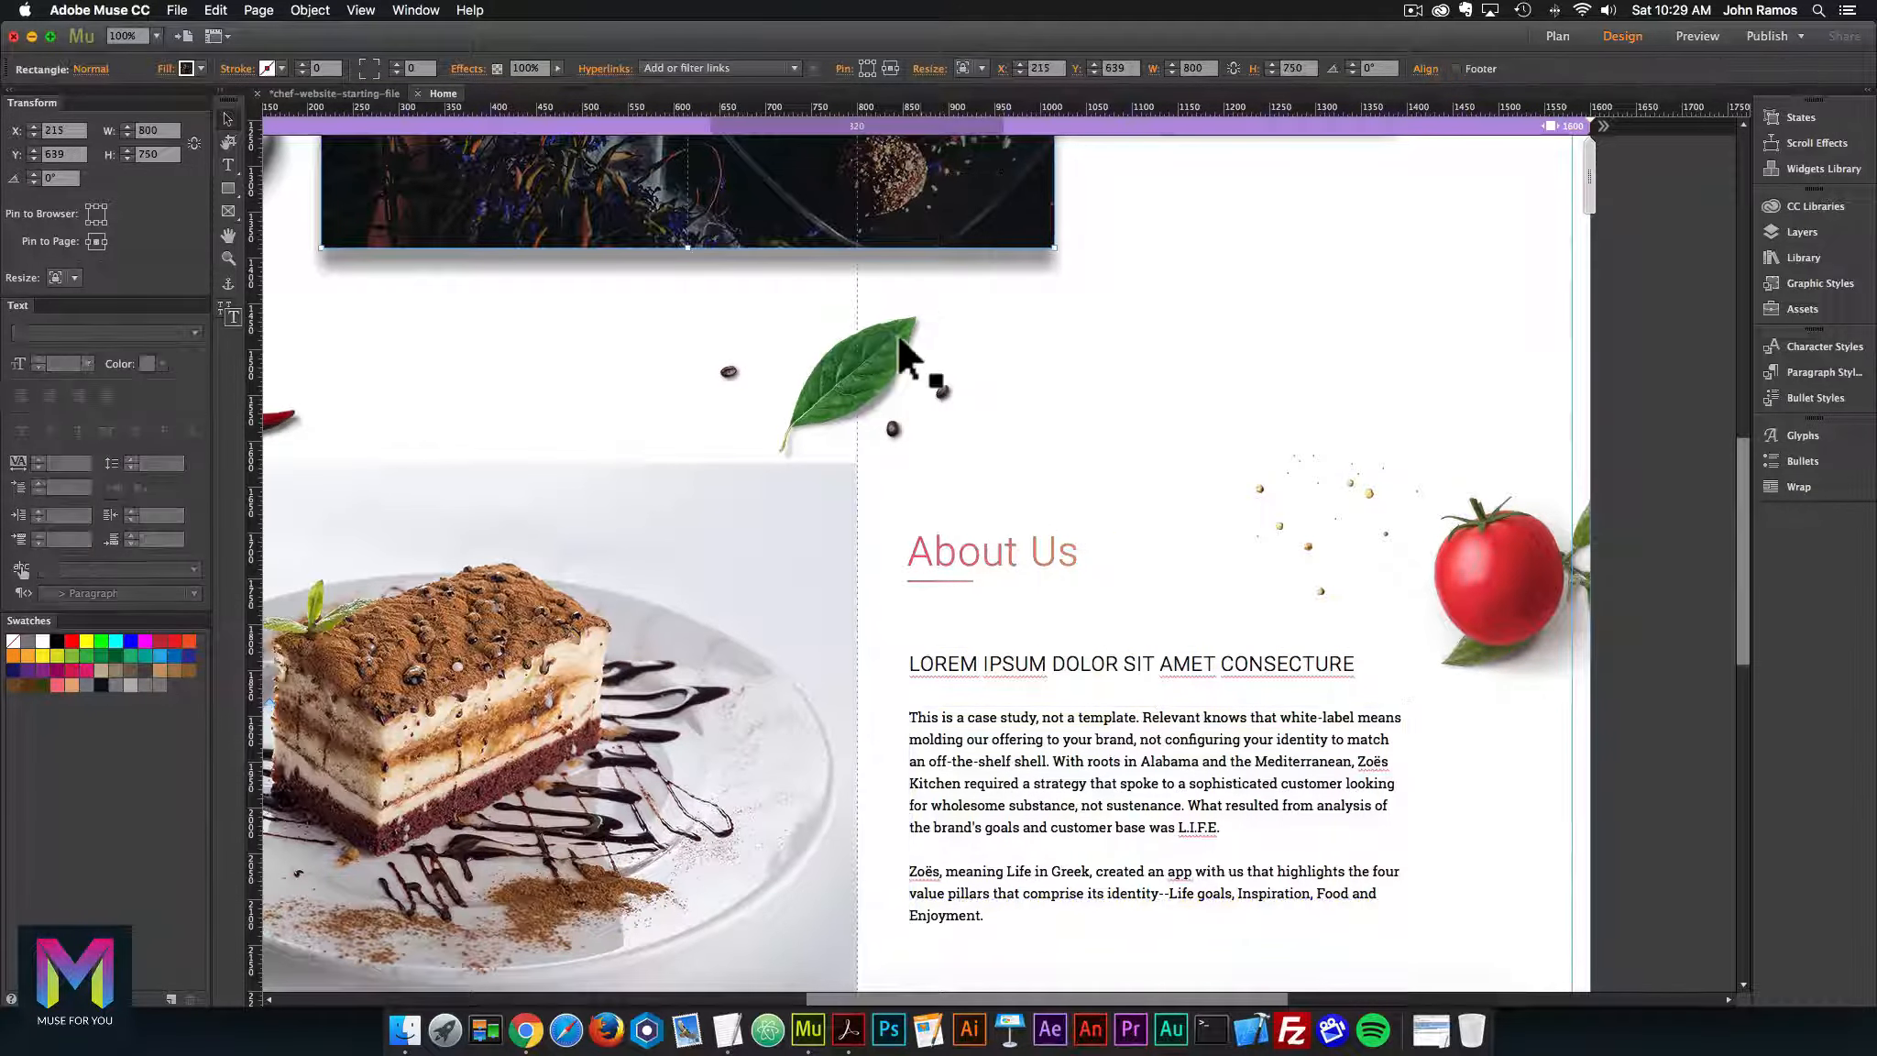
scroll(950, 279, up, 4)
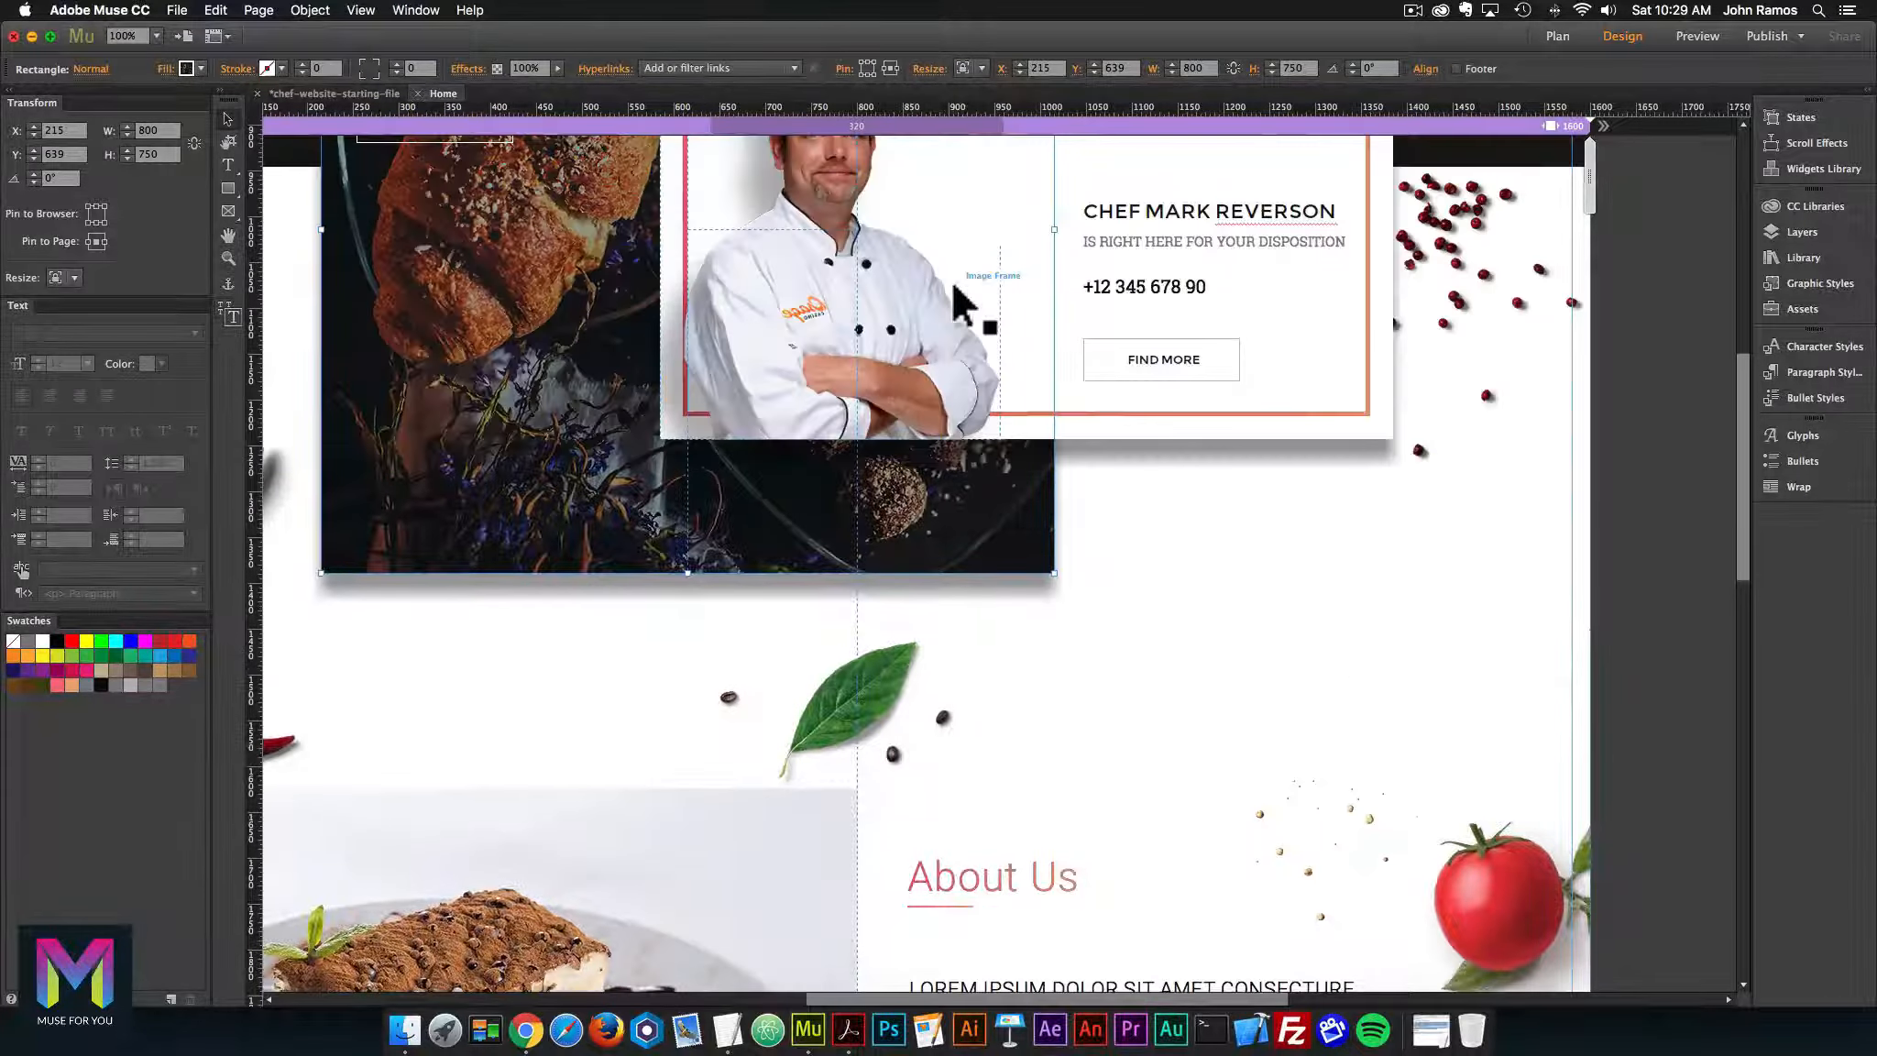
click(1317, 306)
scroll(1014, 523, down, 3)
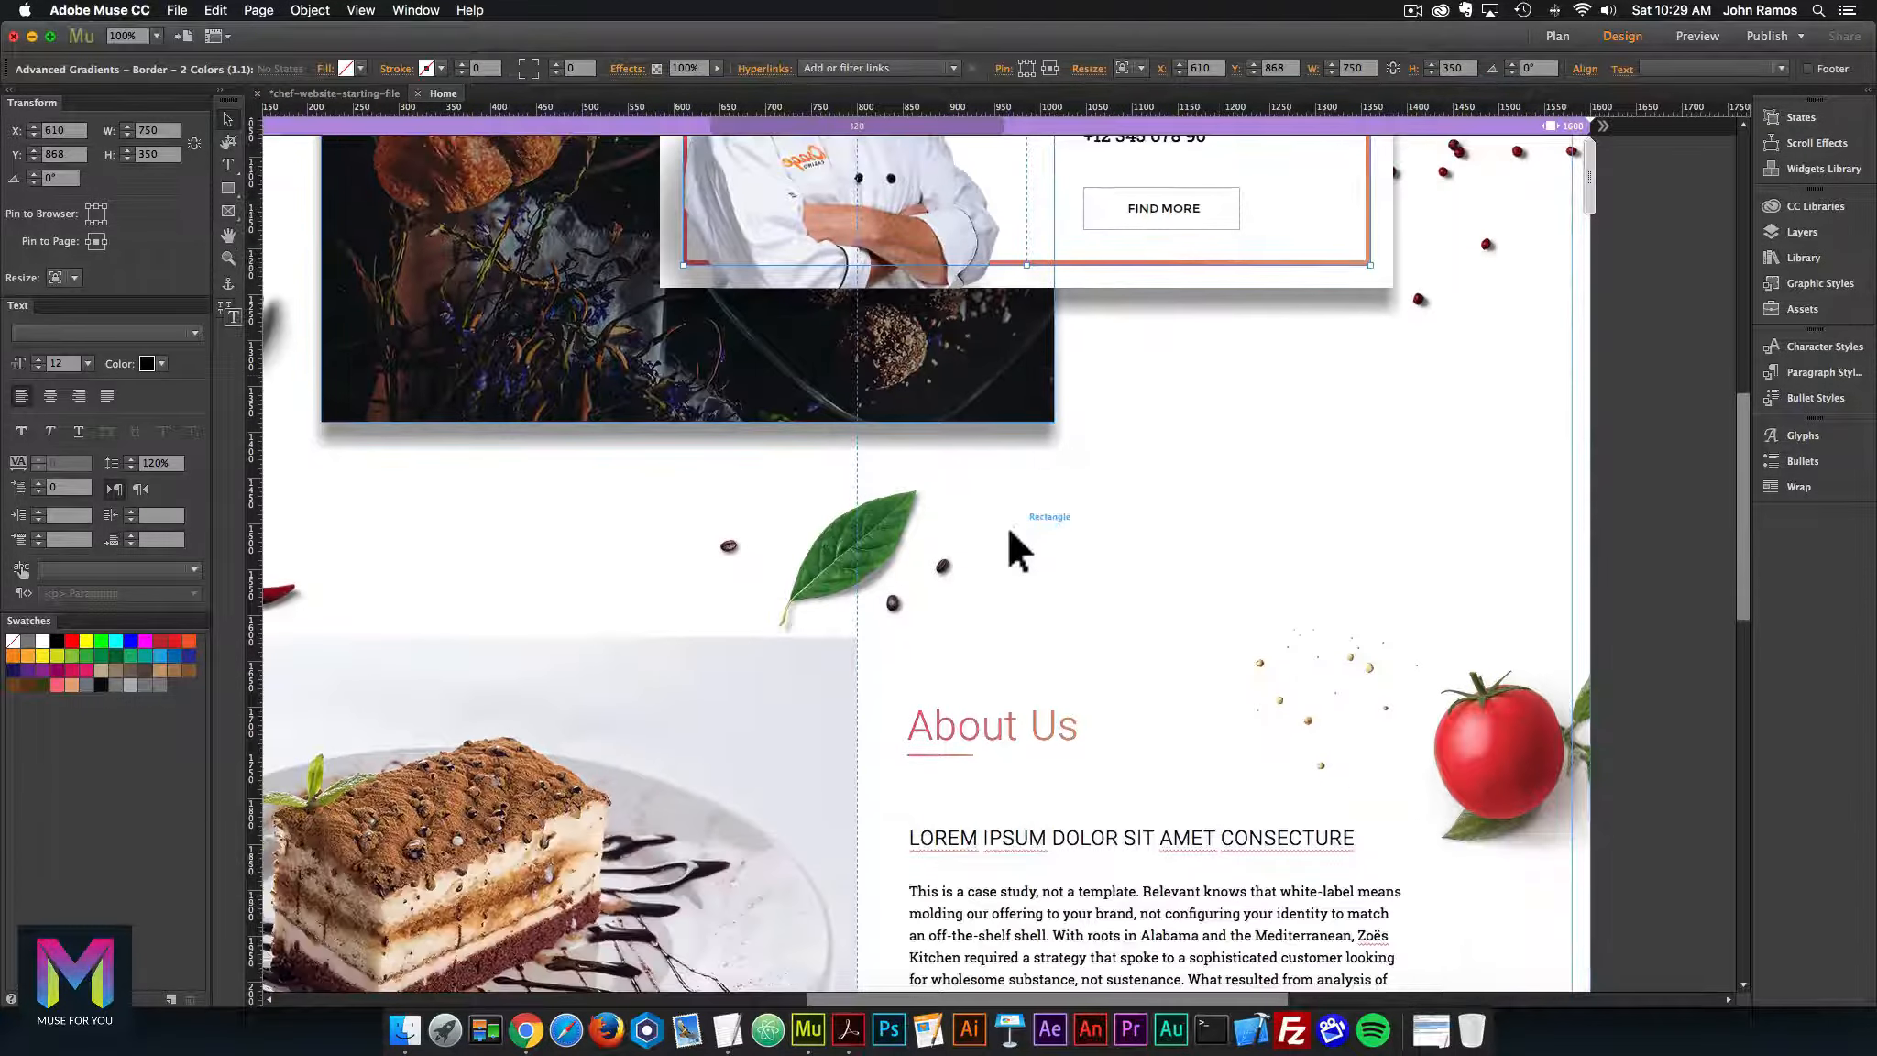
scroll(1008, 530, down, 2)
click(988, 607)
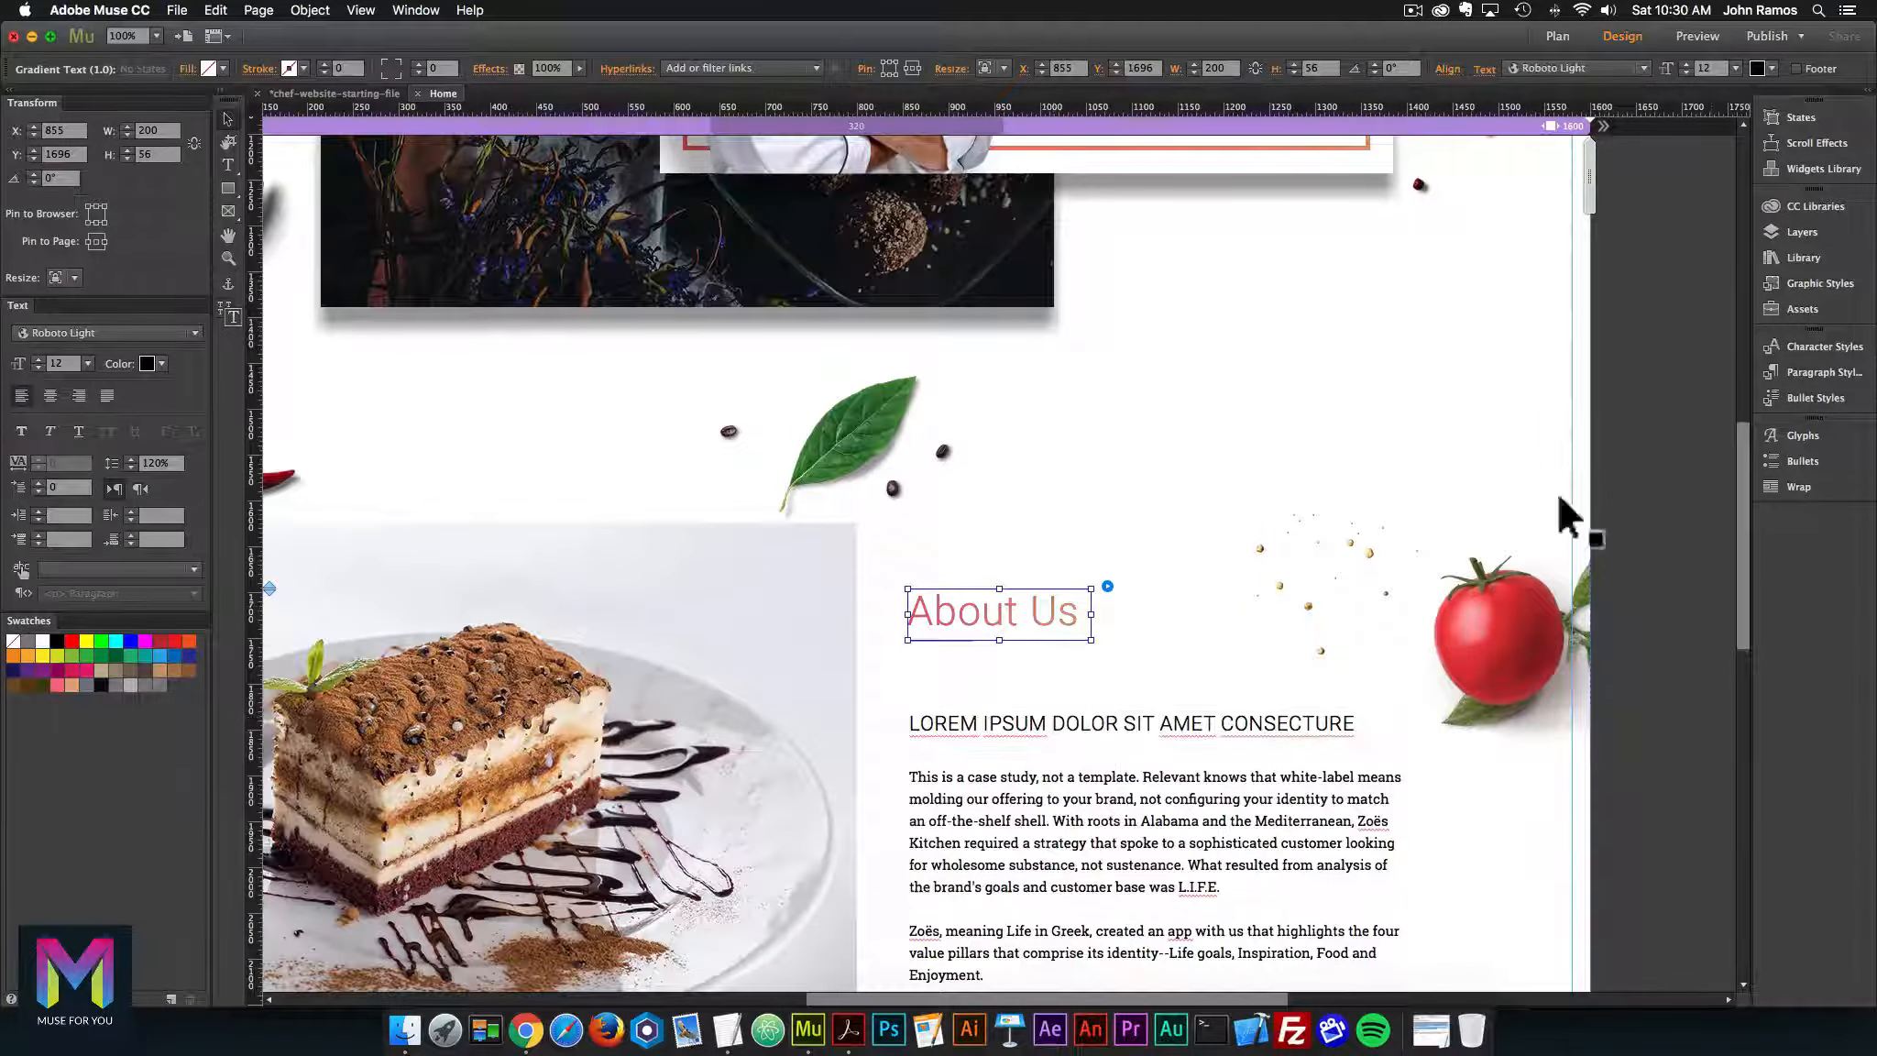
Examine the Section 2 layer's colour and contents against the selected About Us paragraph and tiramisu image
click(1823, 232)
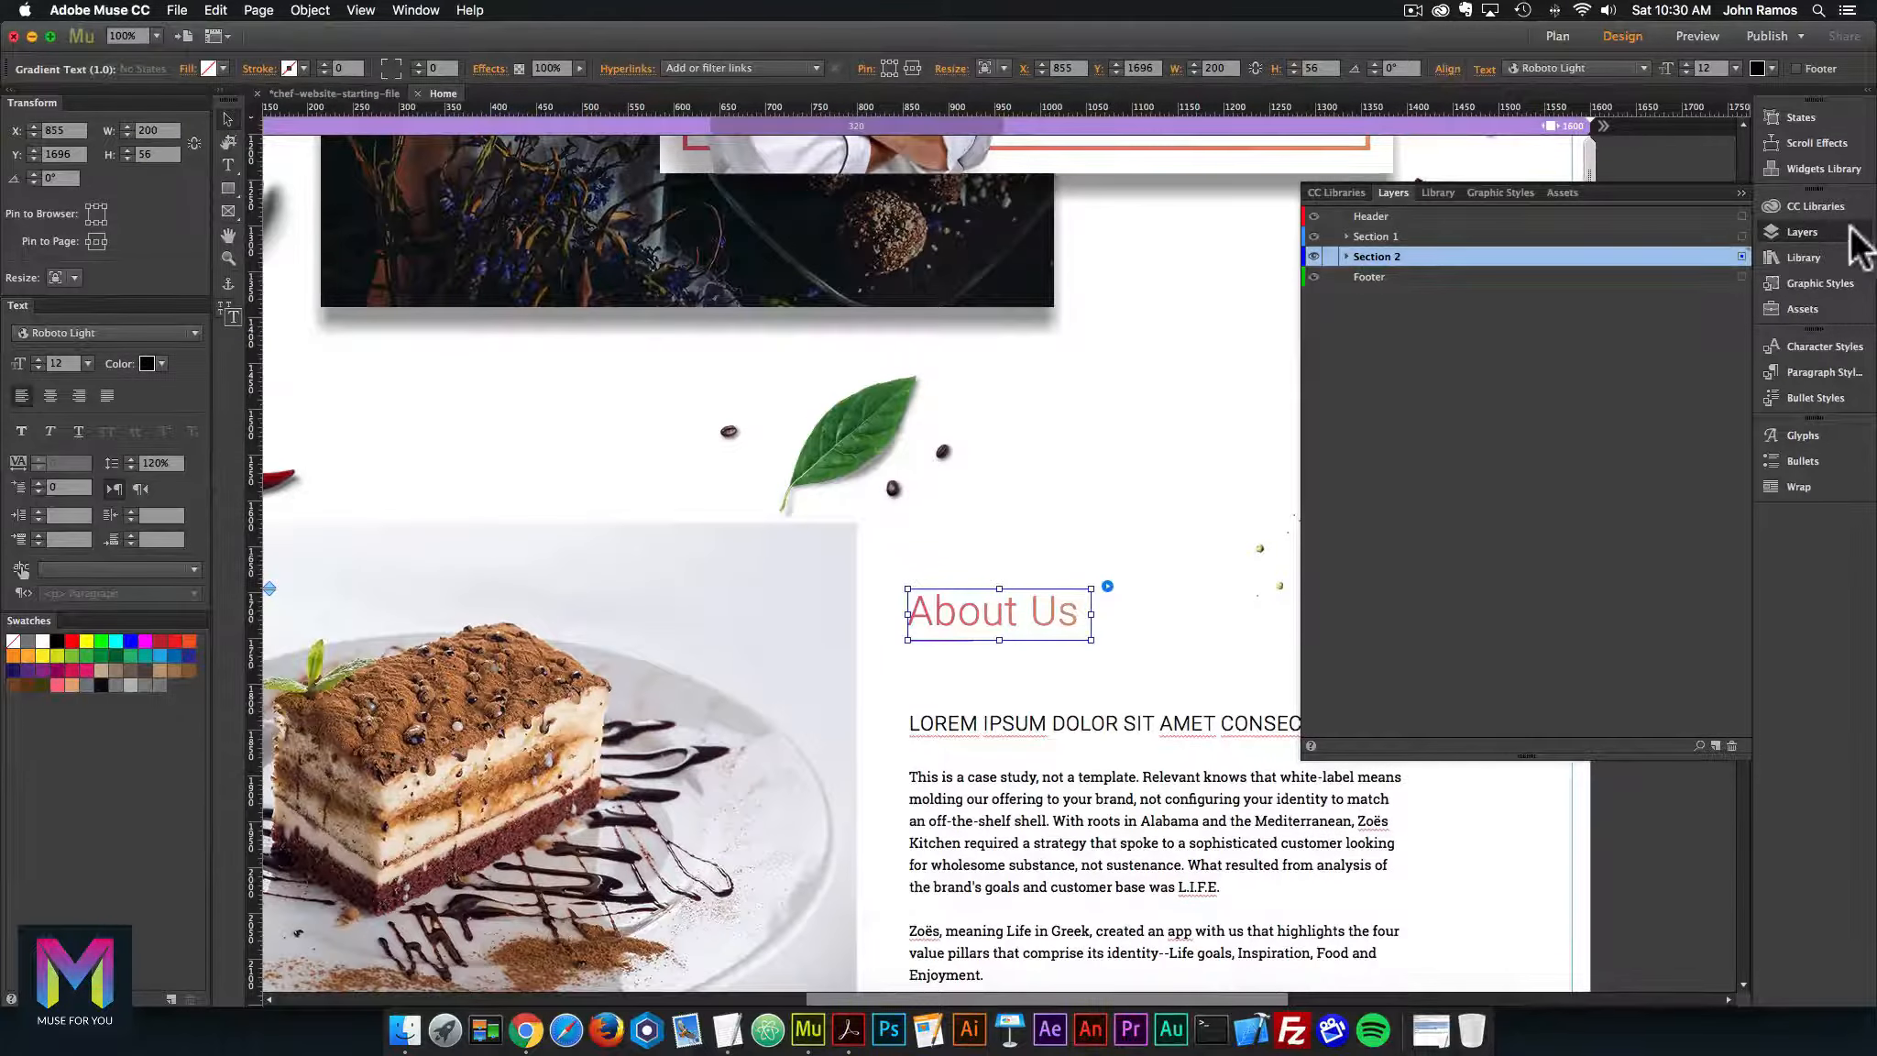
click(1802, 232)
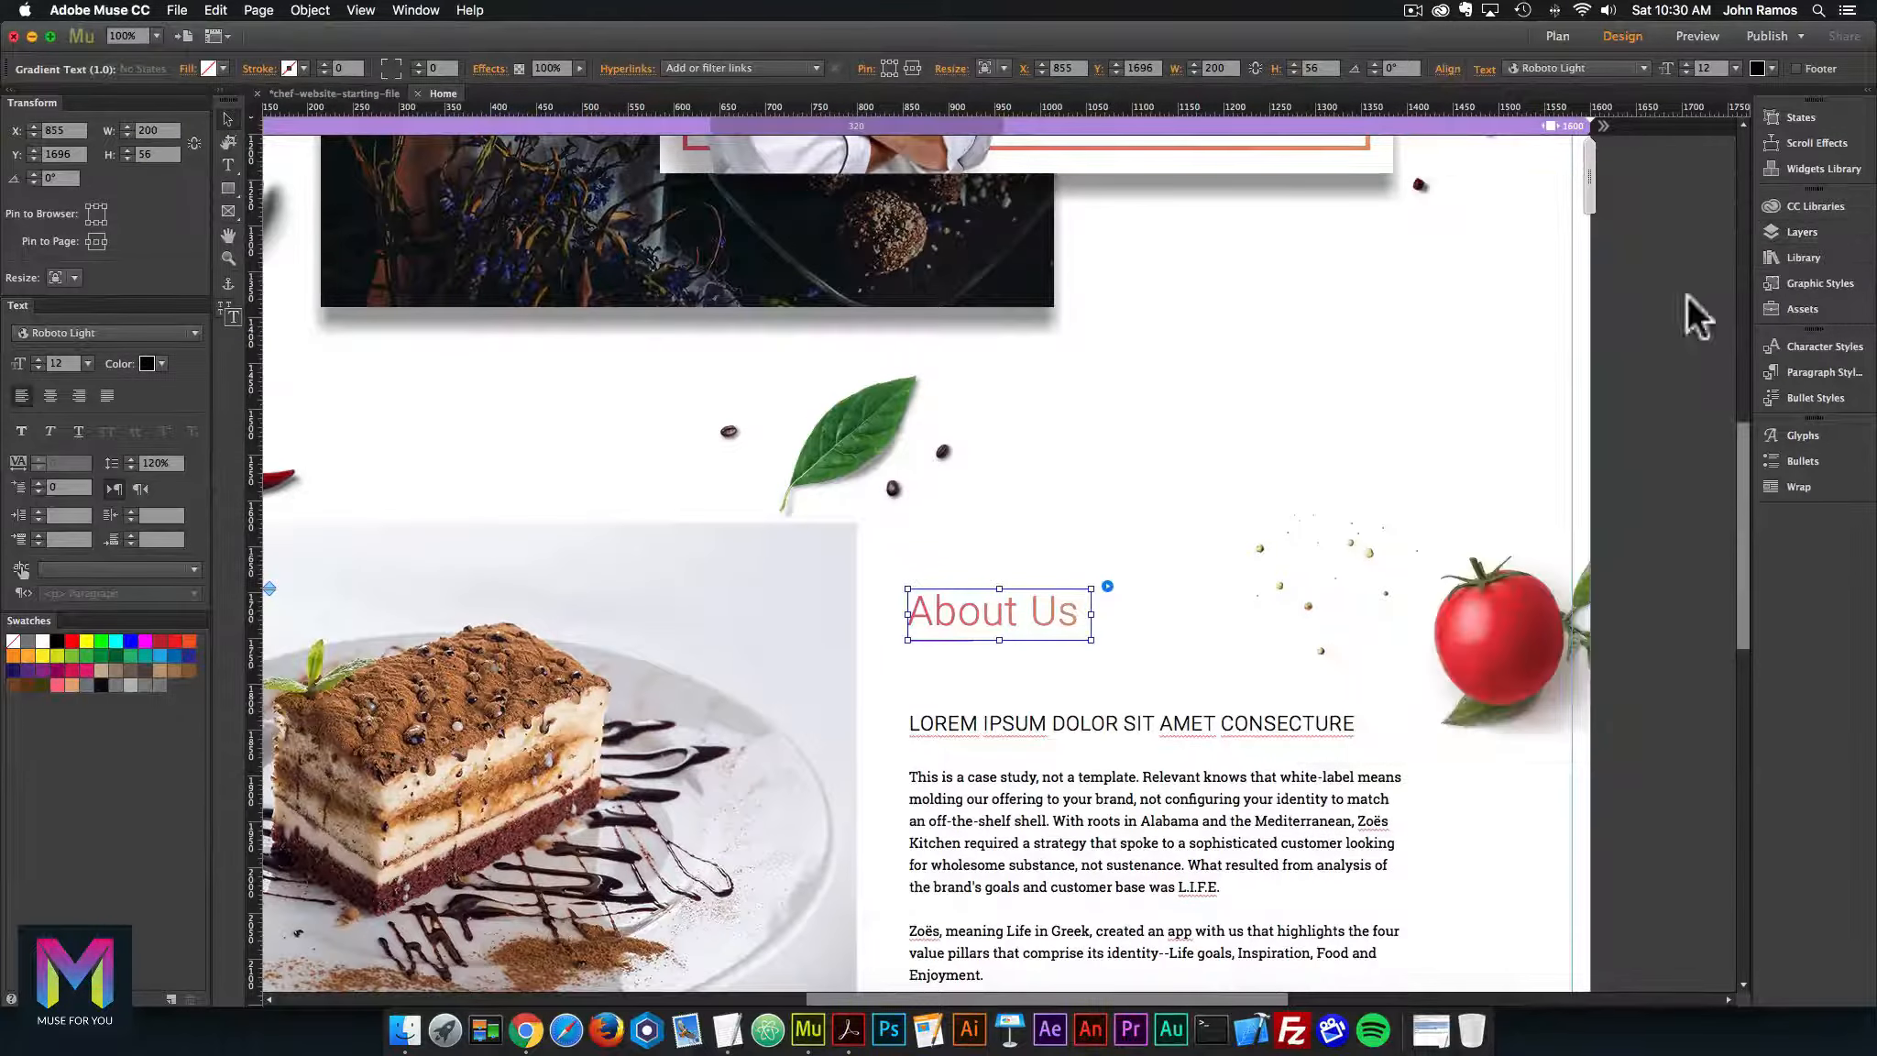
scroll(1453, 369, down, 5)
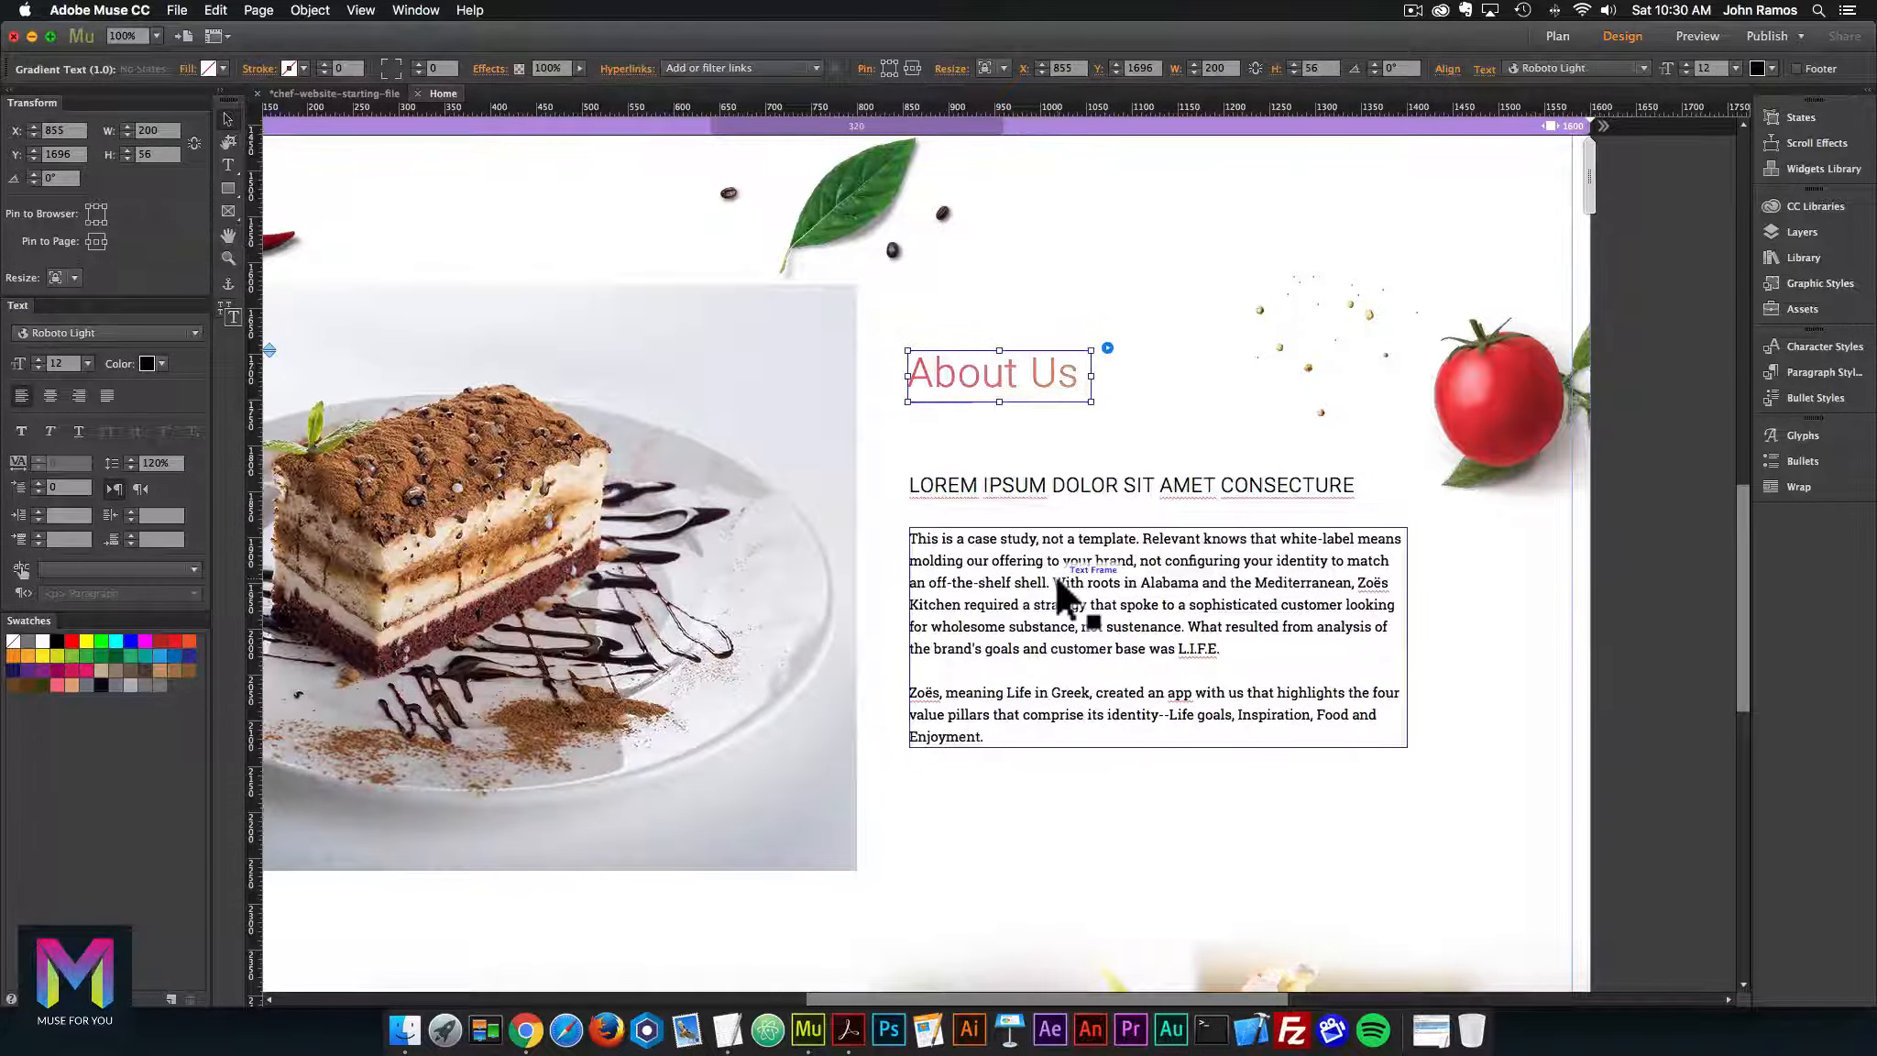
click(724, 477)
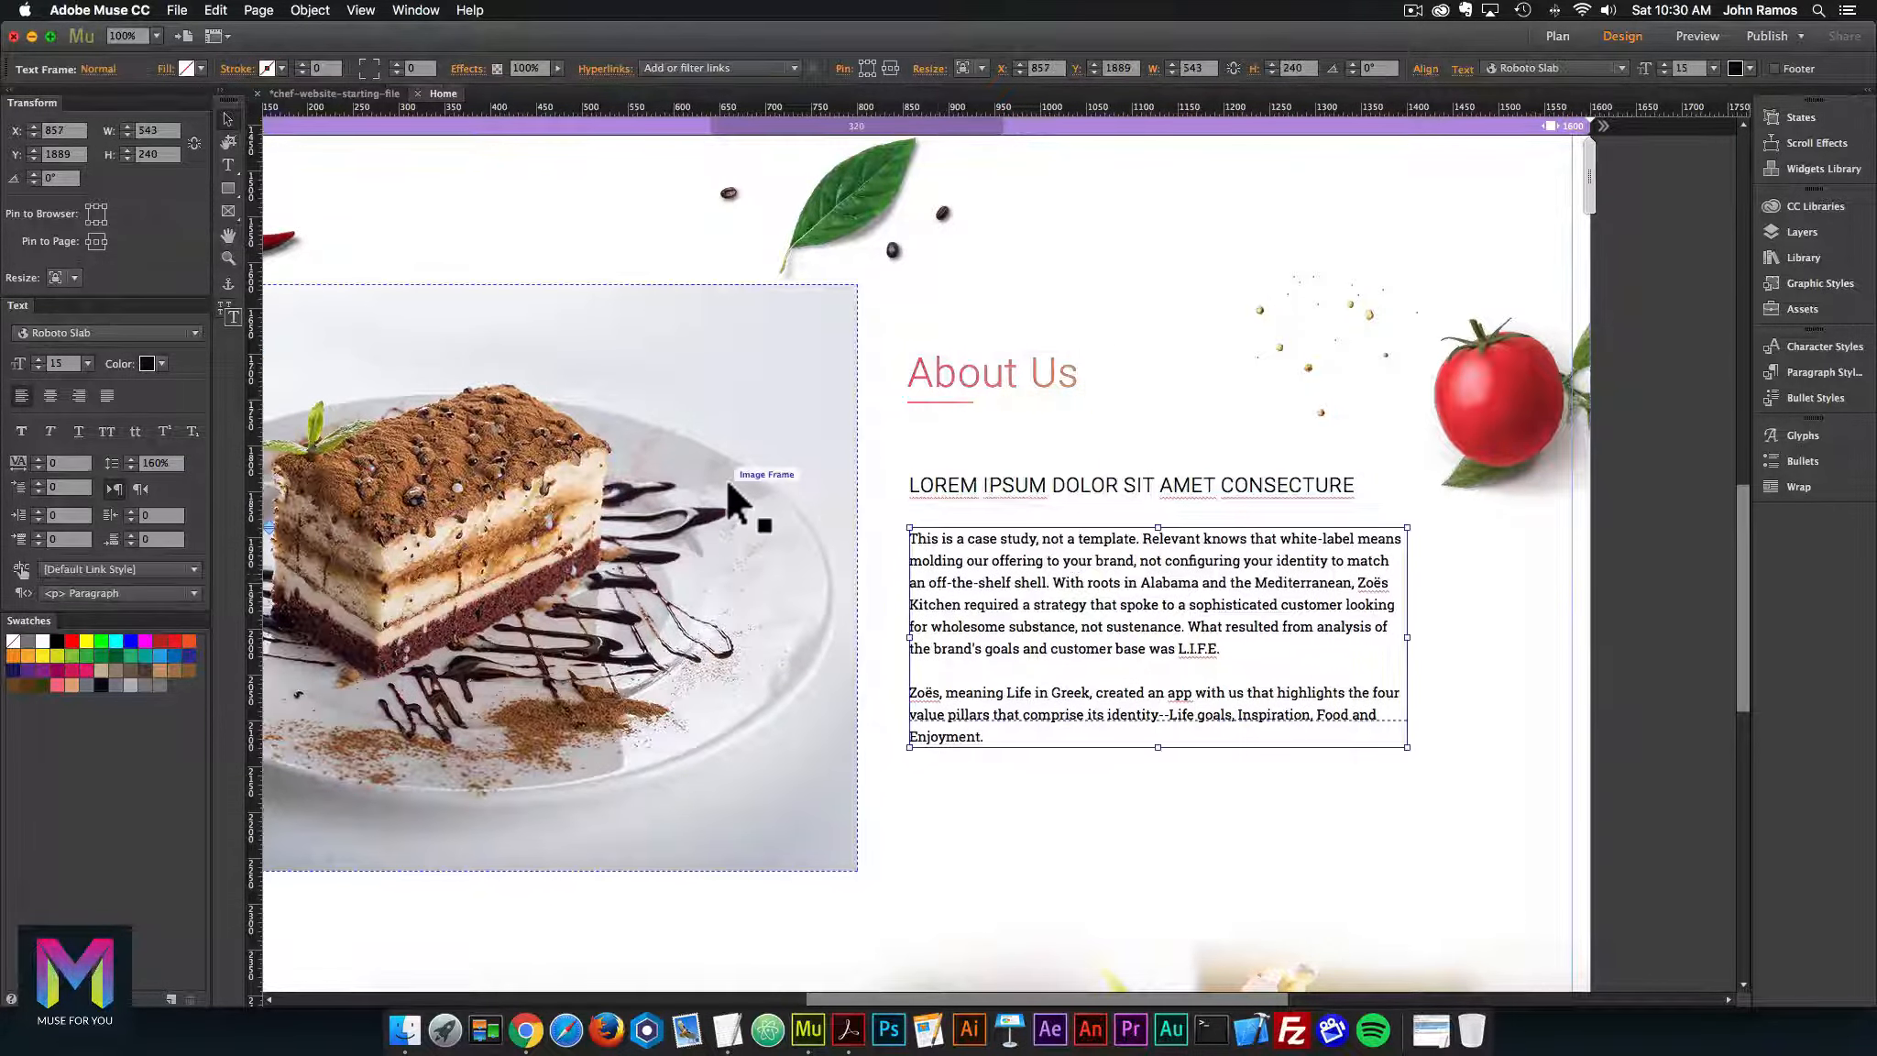
click(1094, 641)
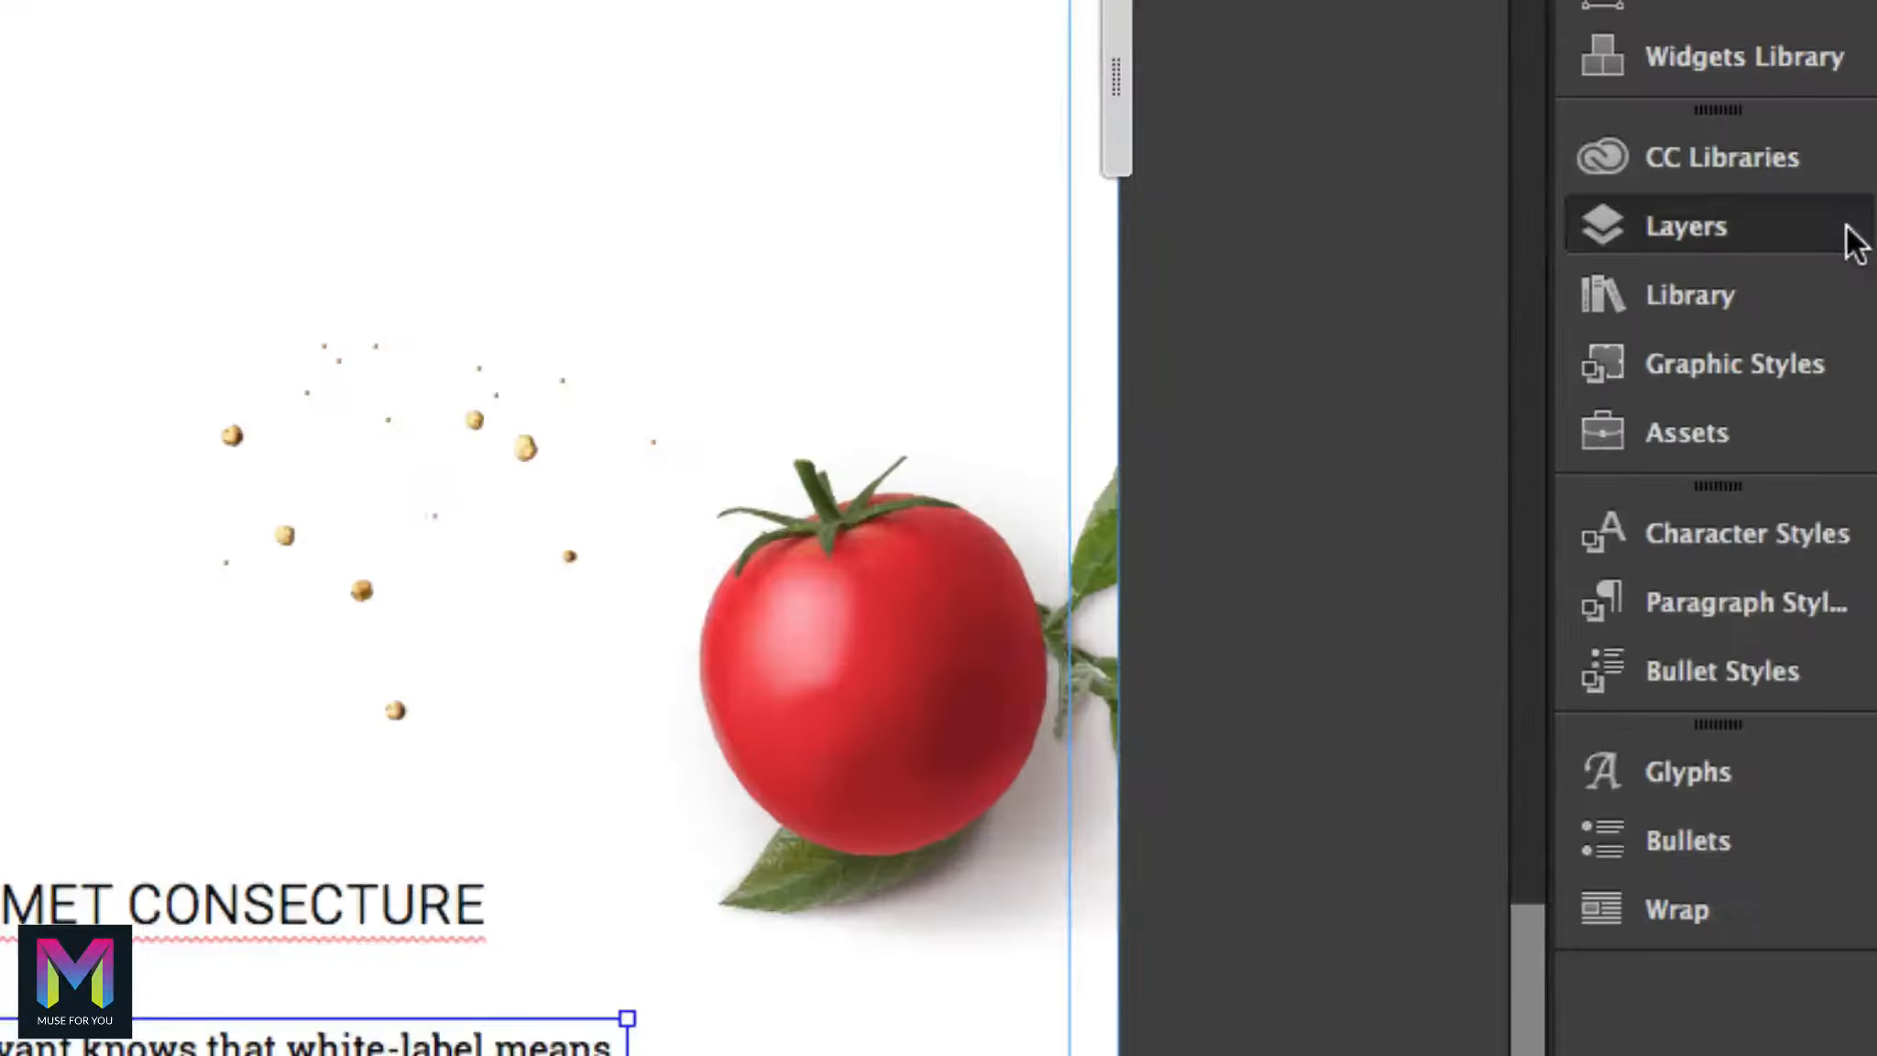
click(1862, 236)
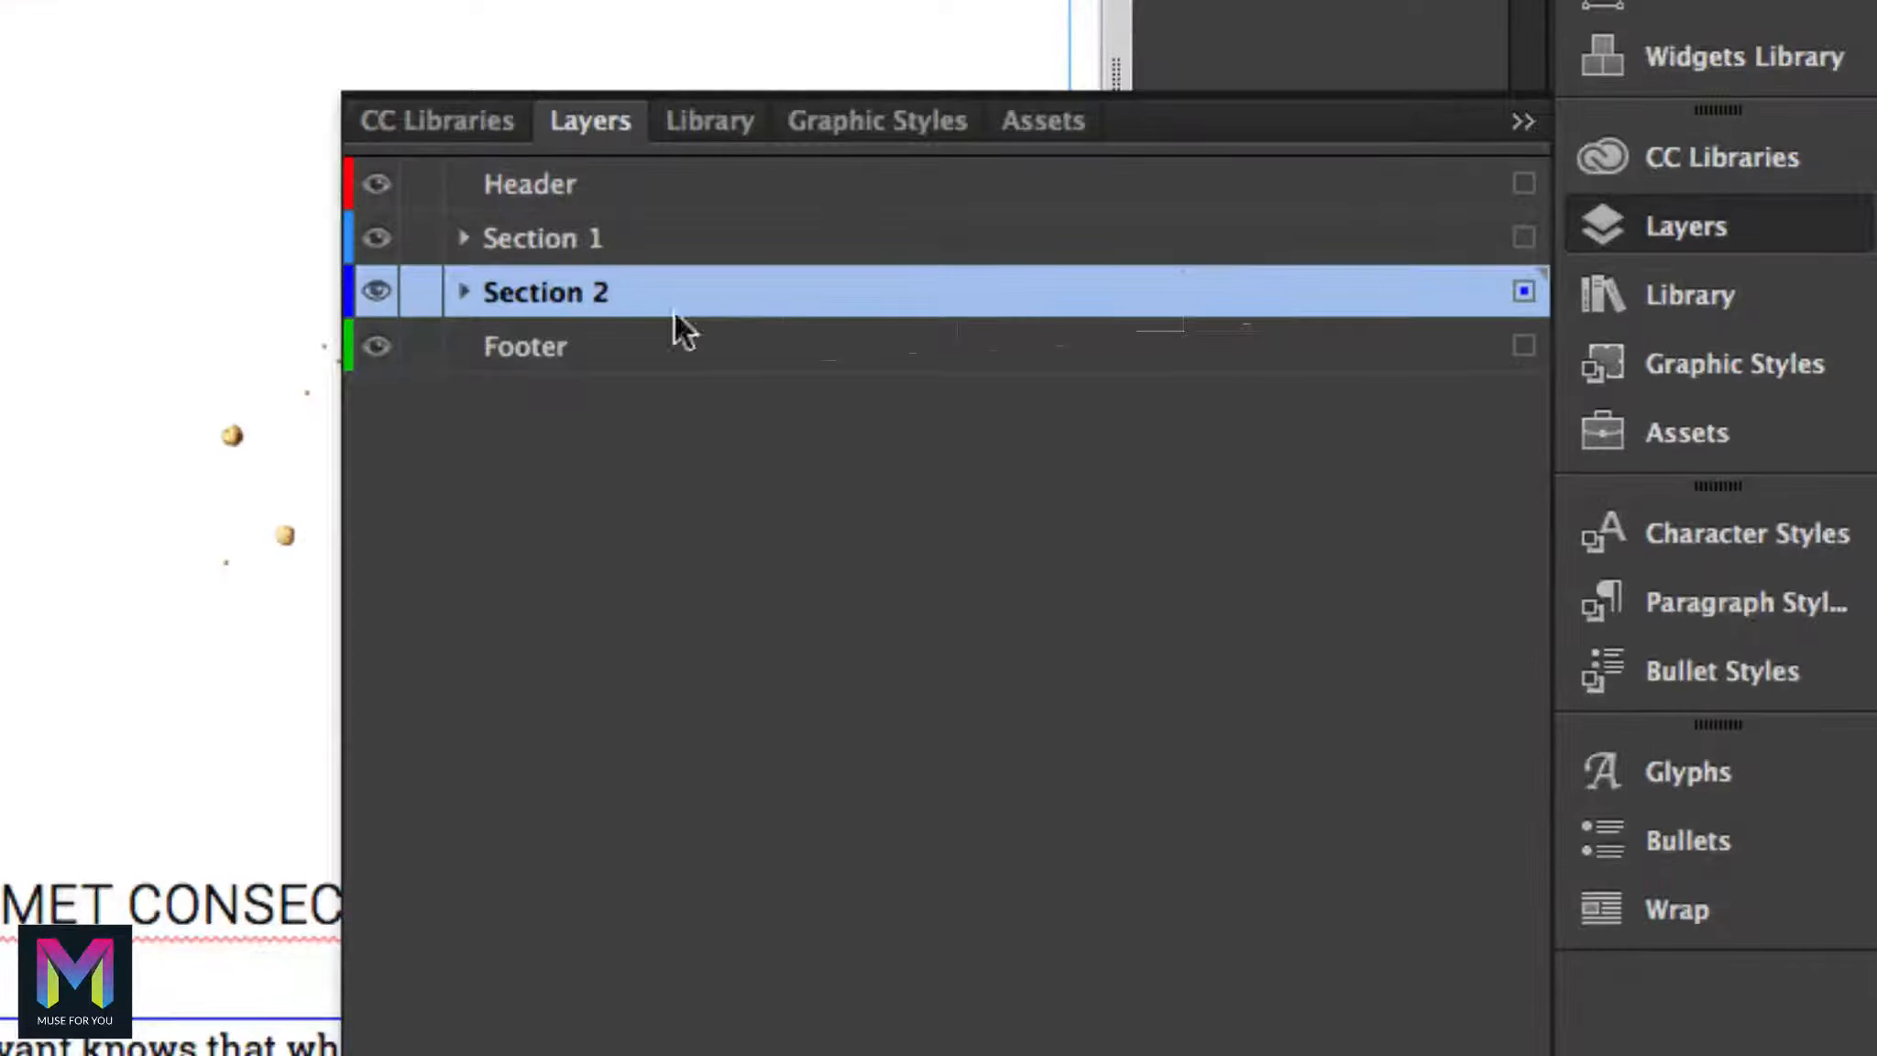
click(464, 290)
click(464, 291)
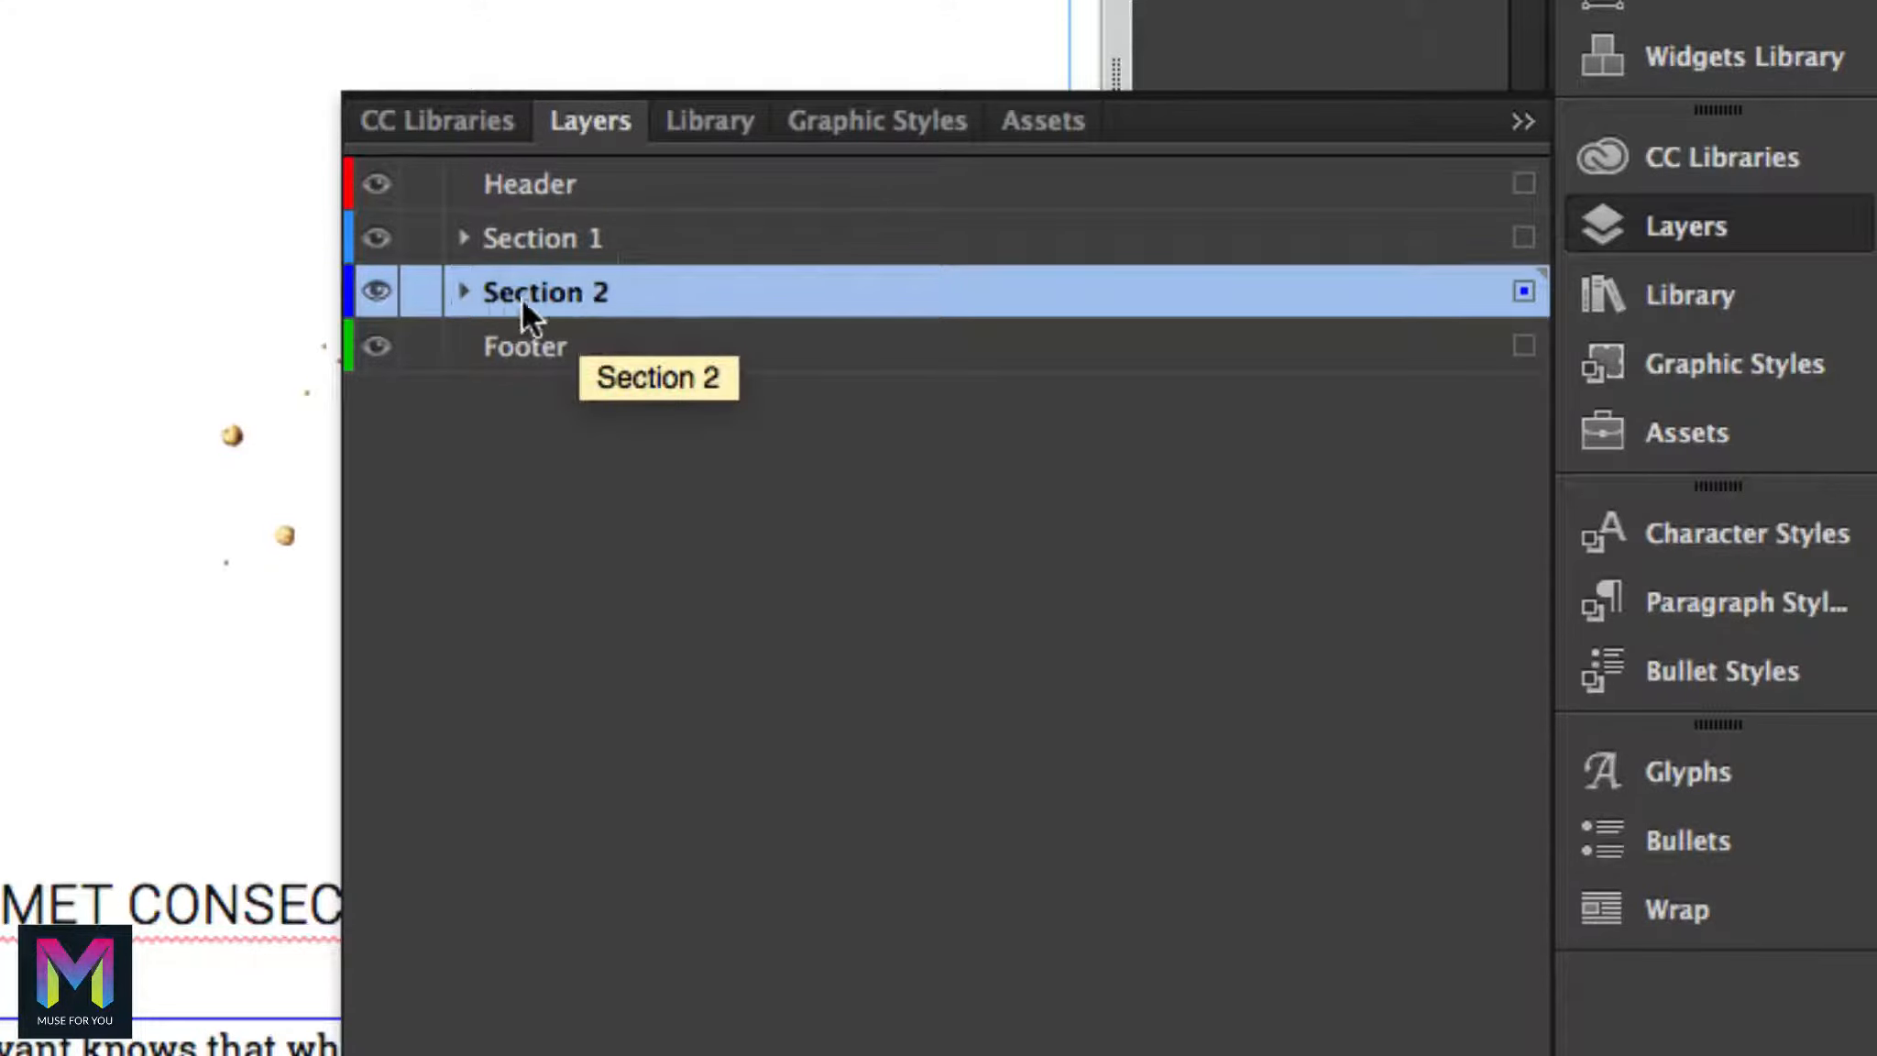
click(464, 291)
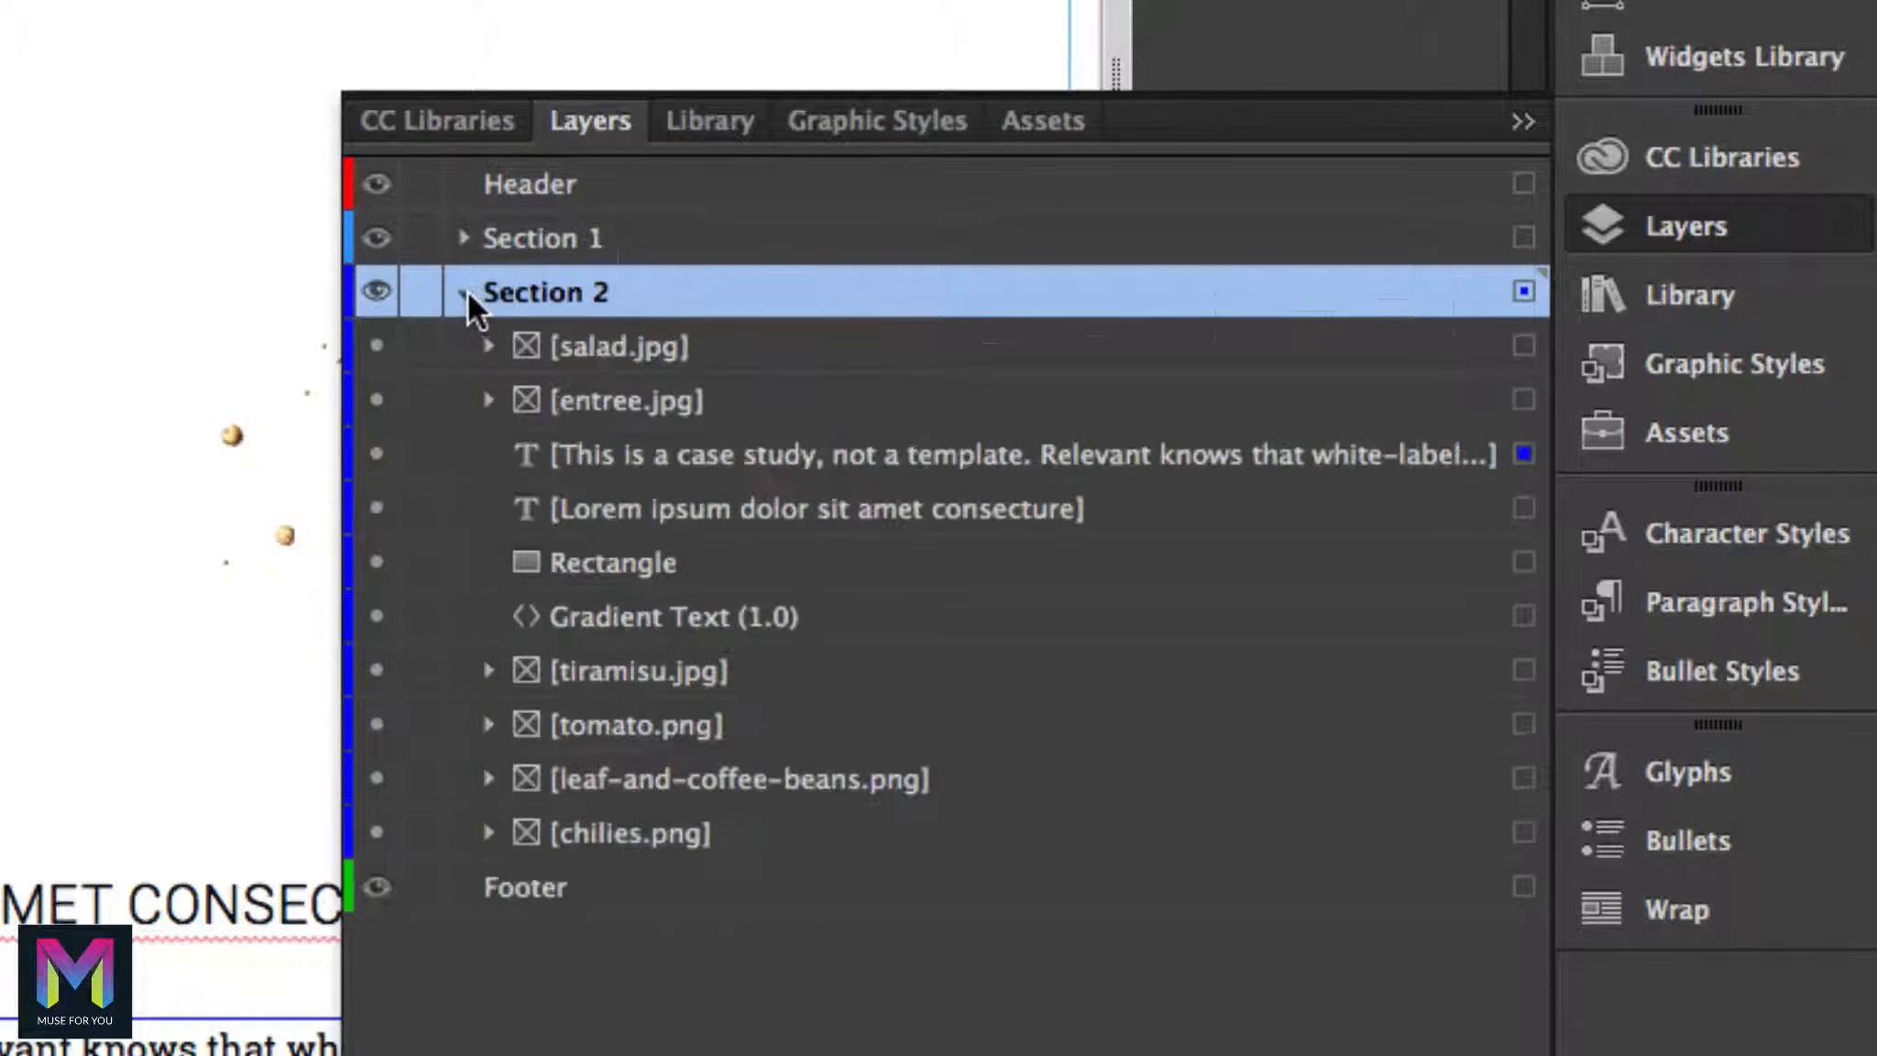
click(464, 291)
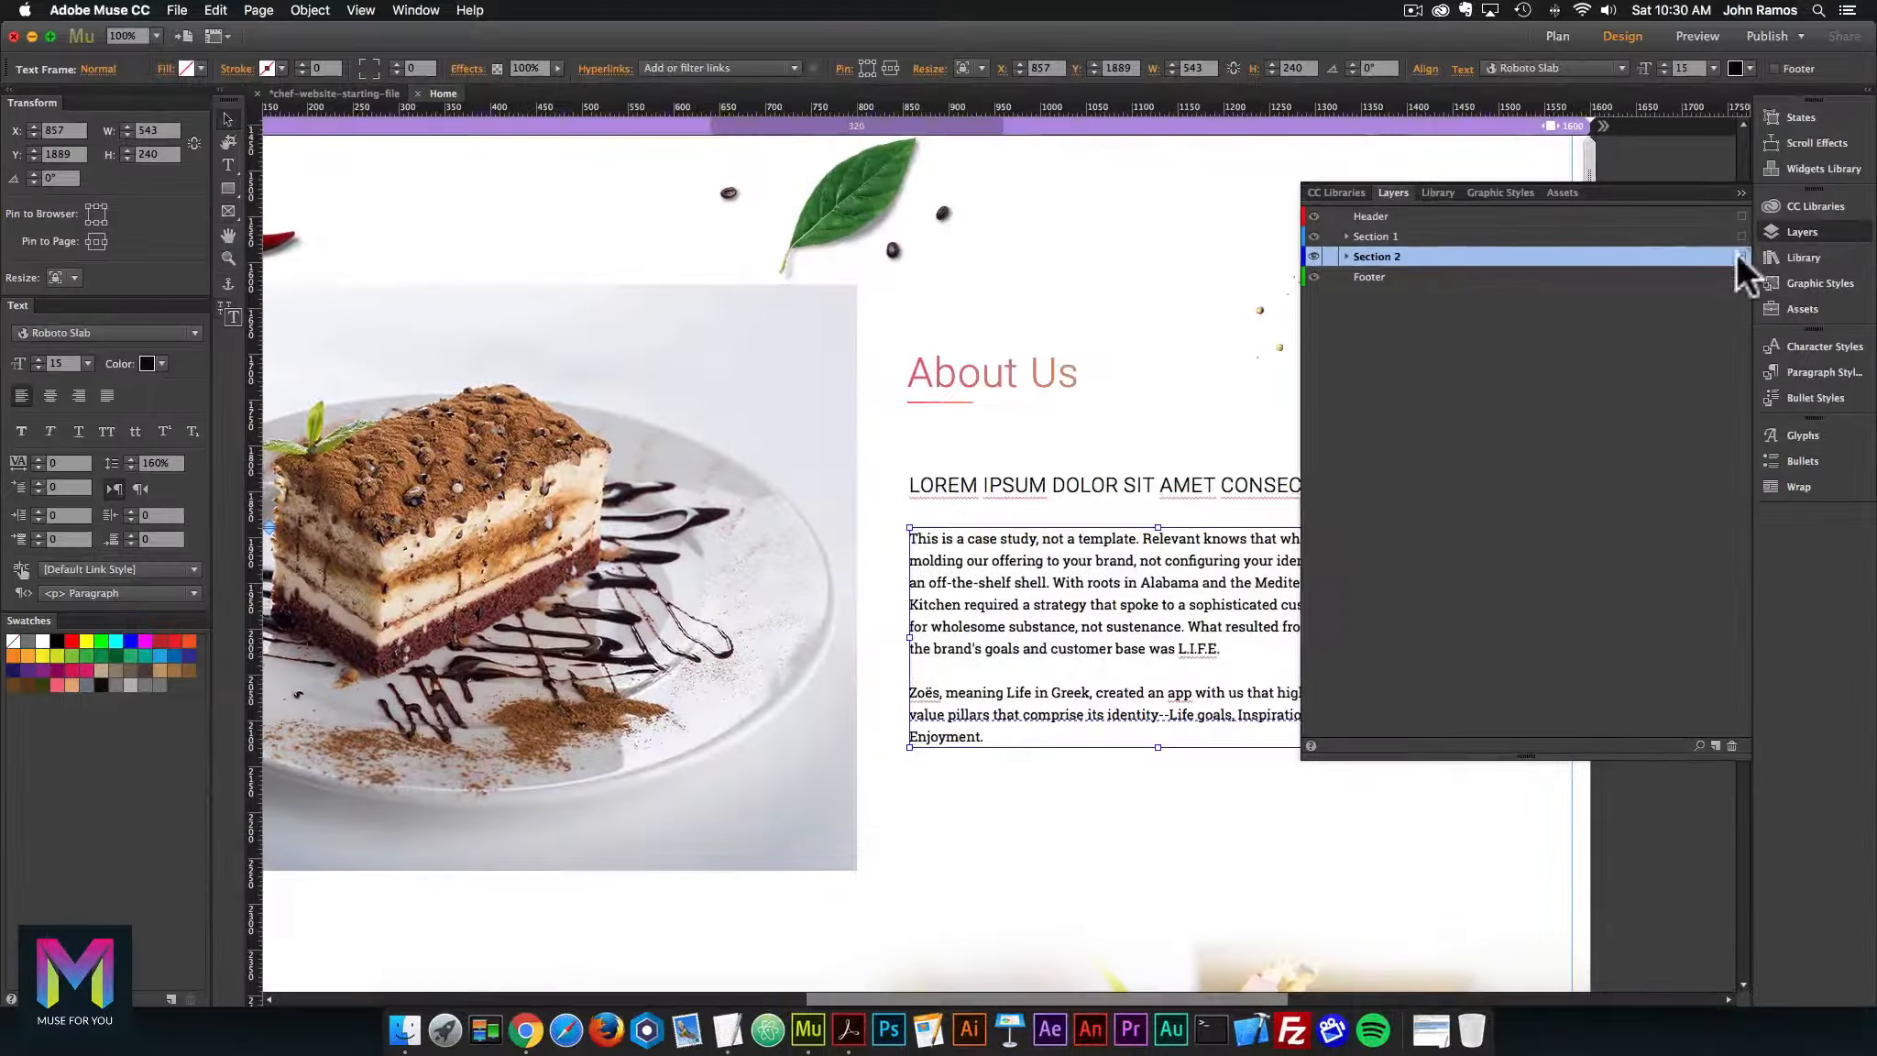
click(780, 430)
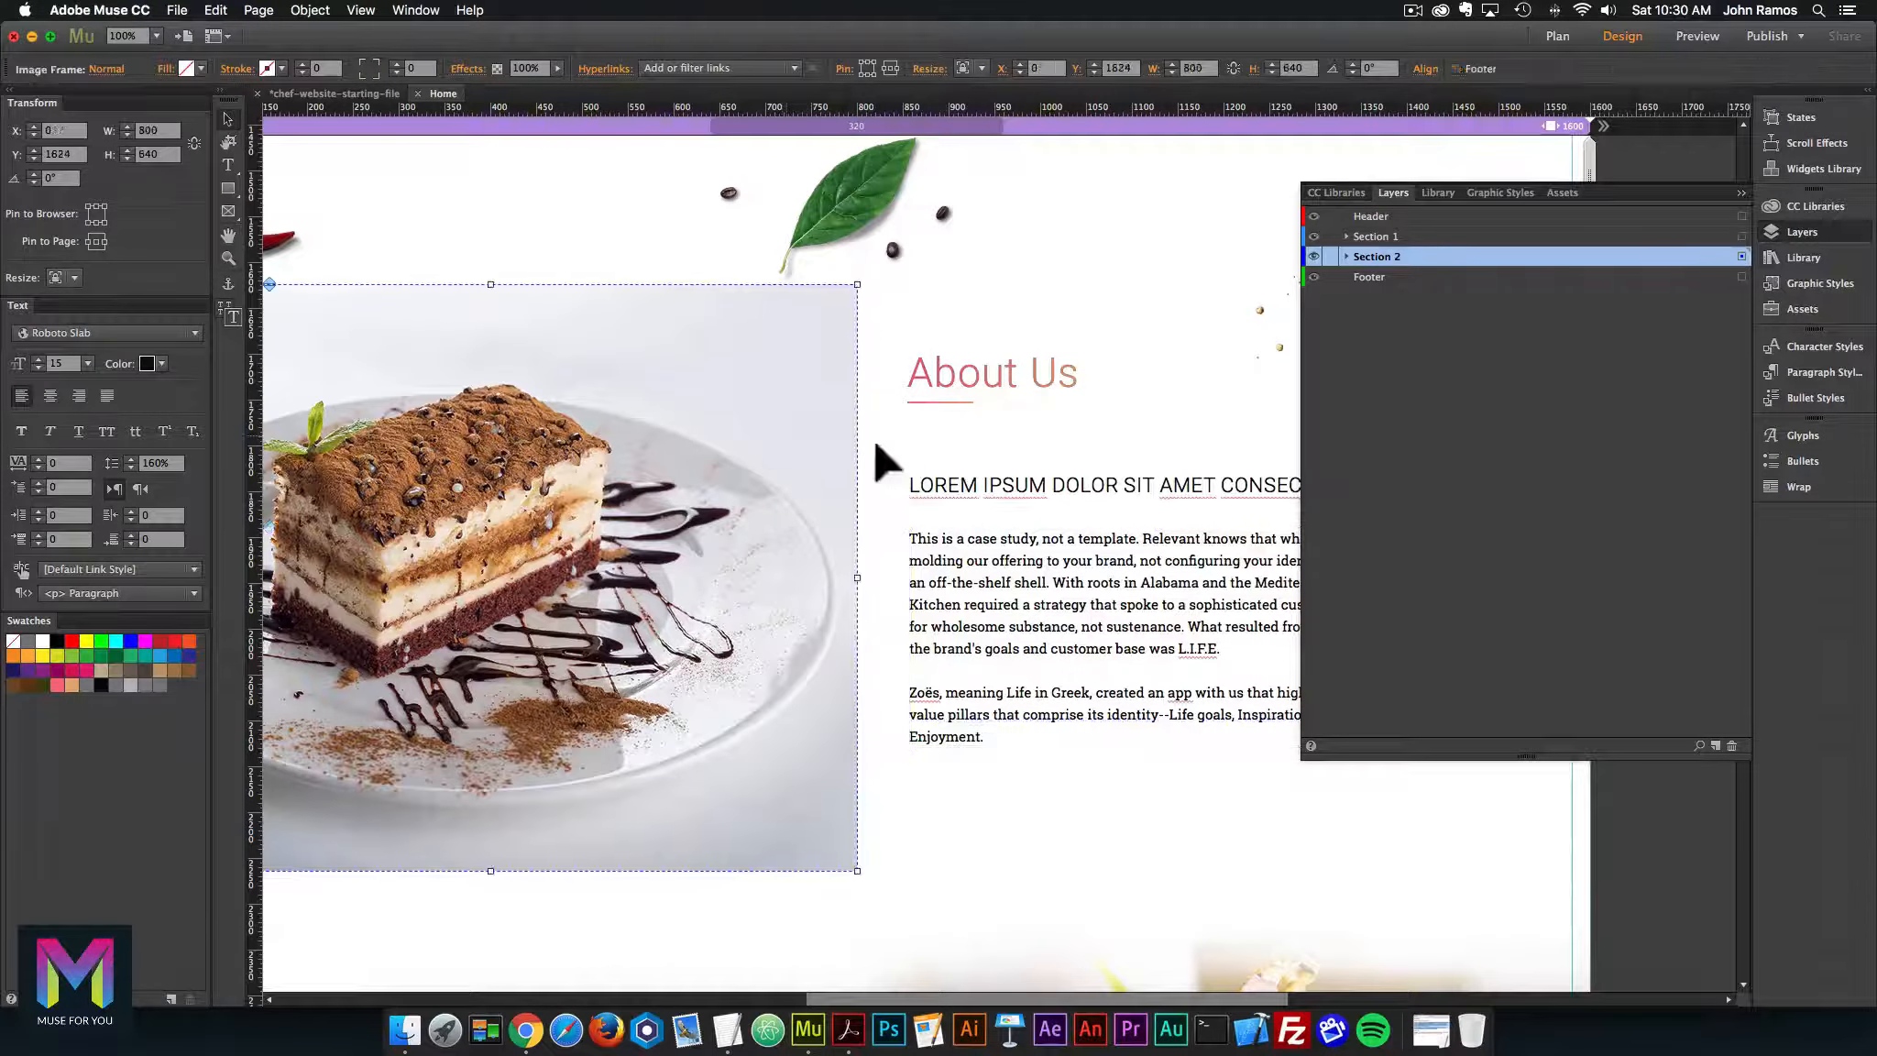
Check the About Us subtitle's selection outline against the Section 2 layer colour and collapse the Layers panel
click(987, 480)
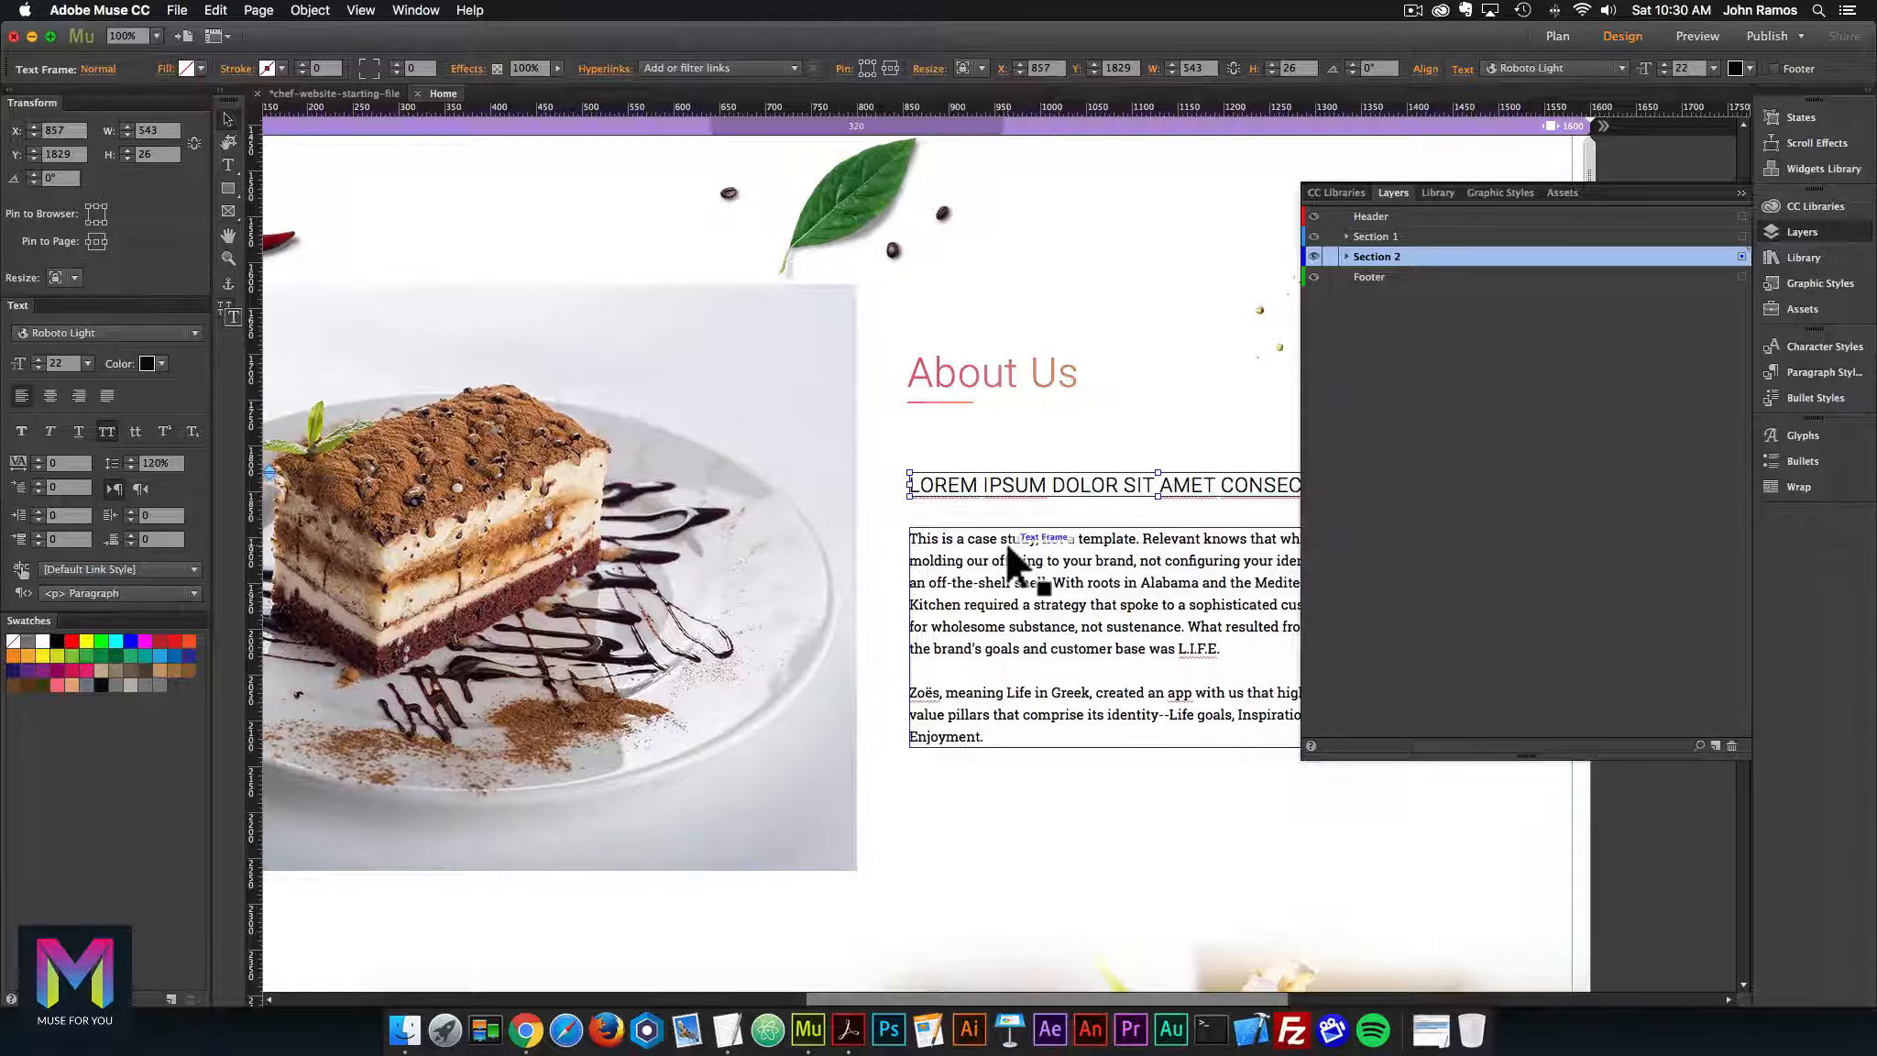
click(1851, 236)
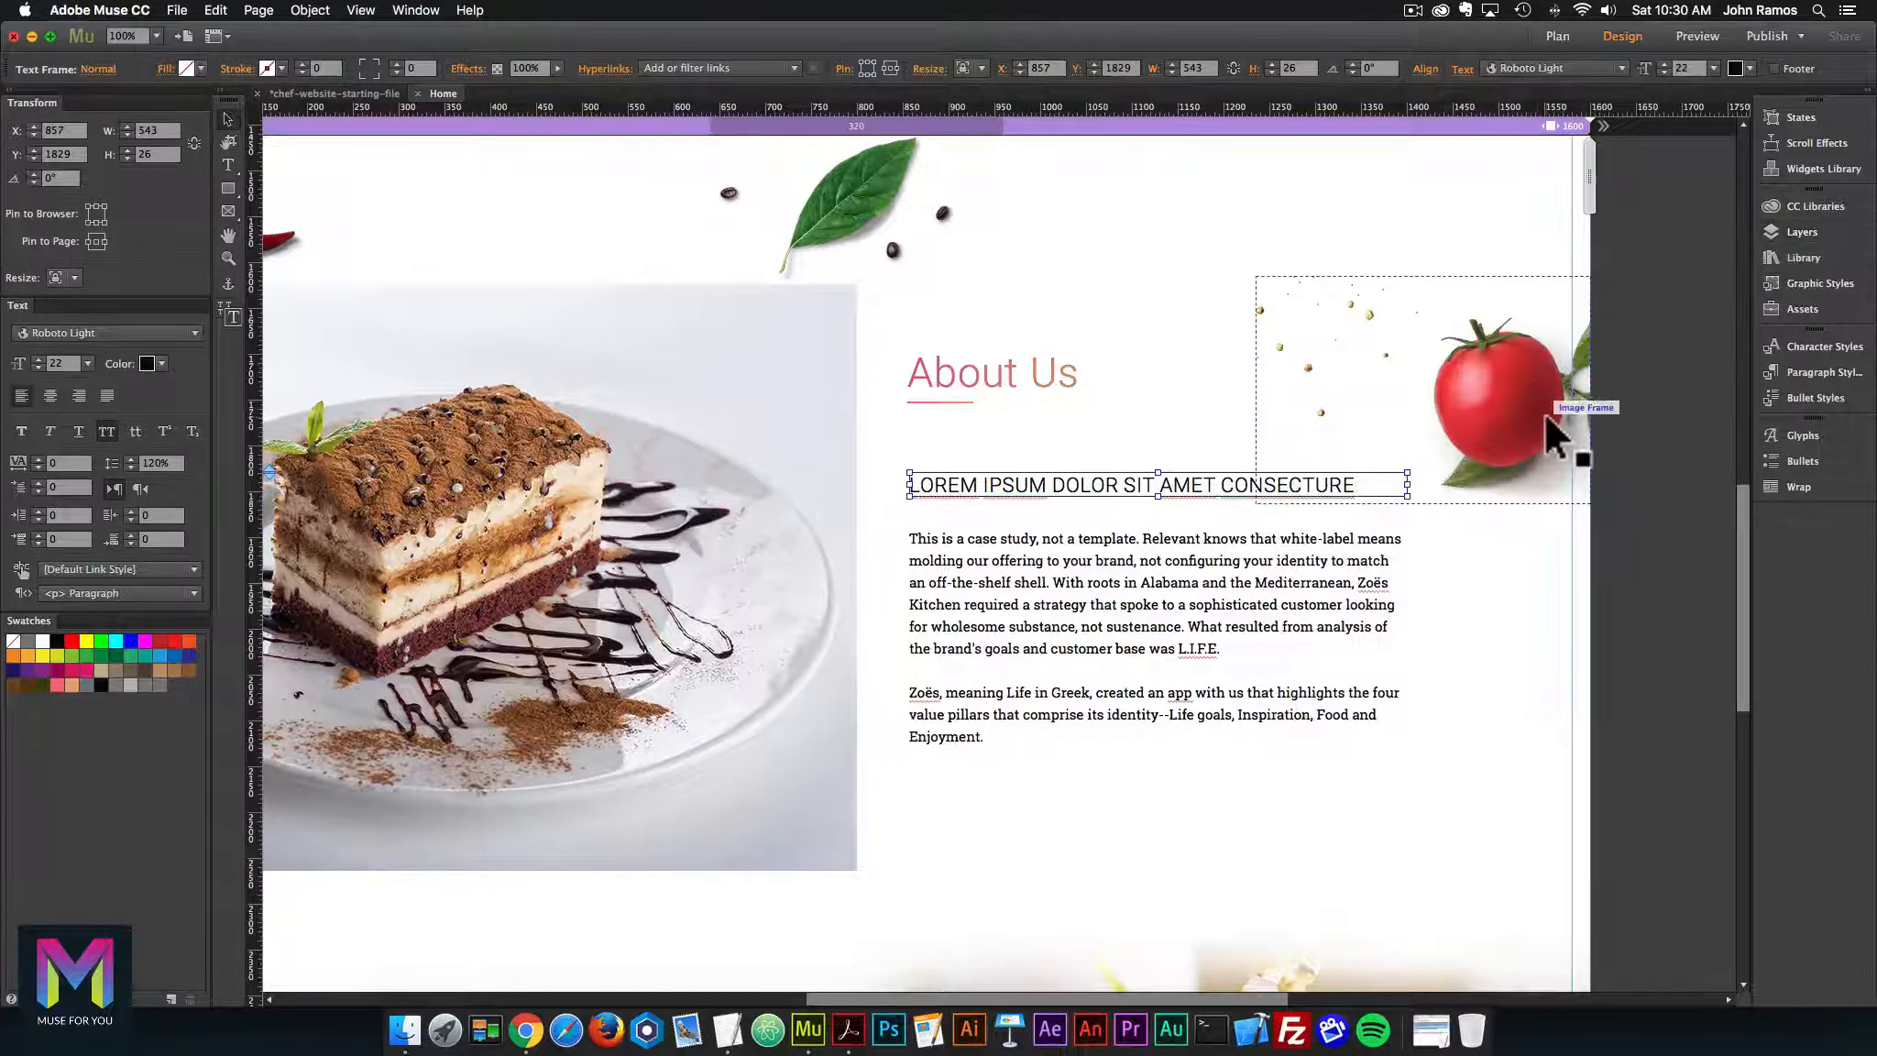
scroll(1543, 411, down, 10)
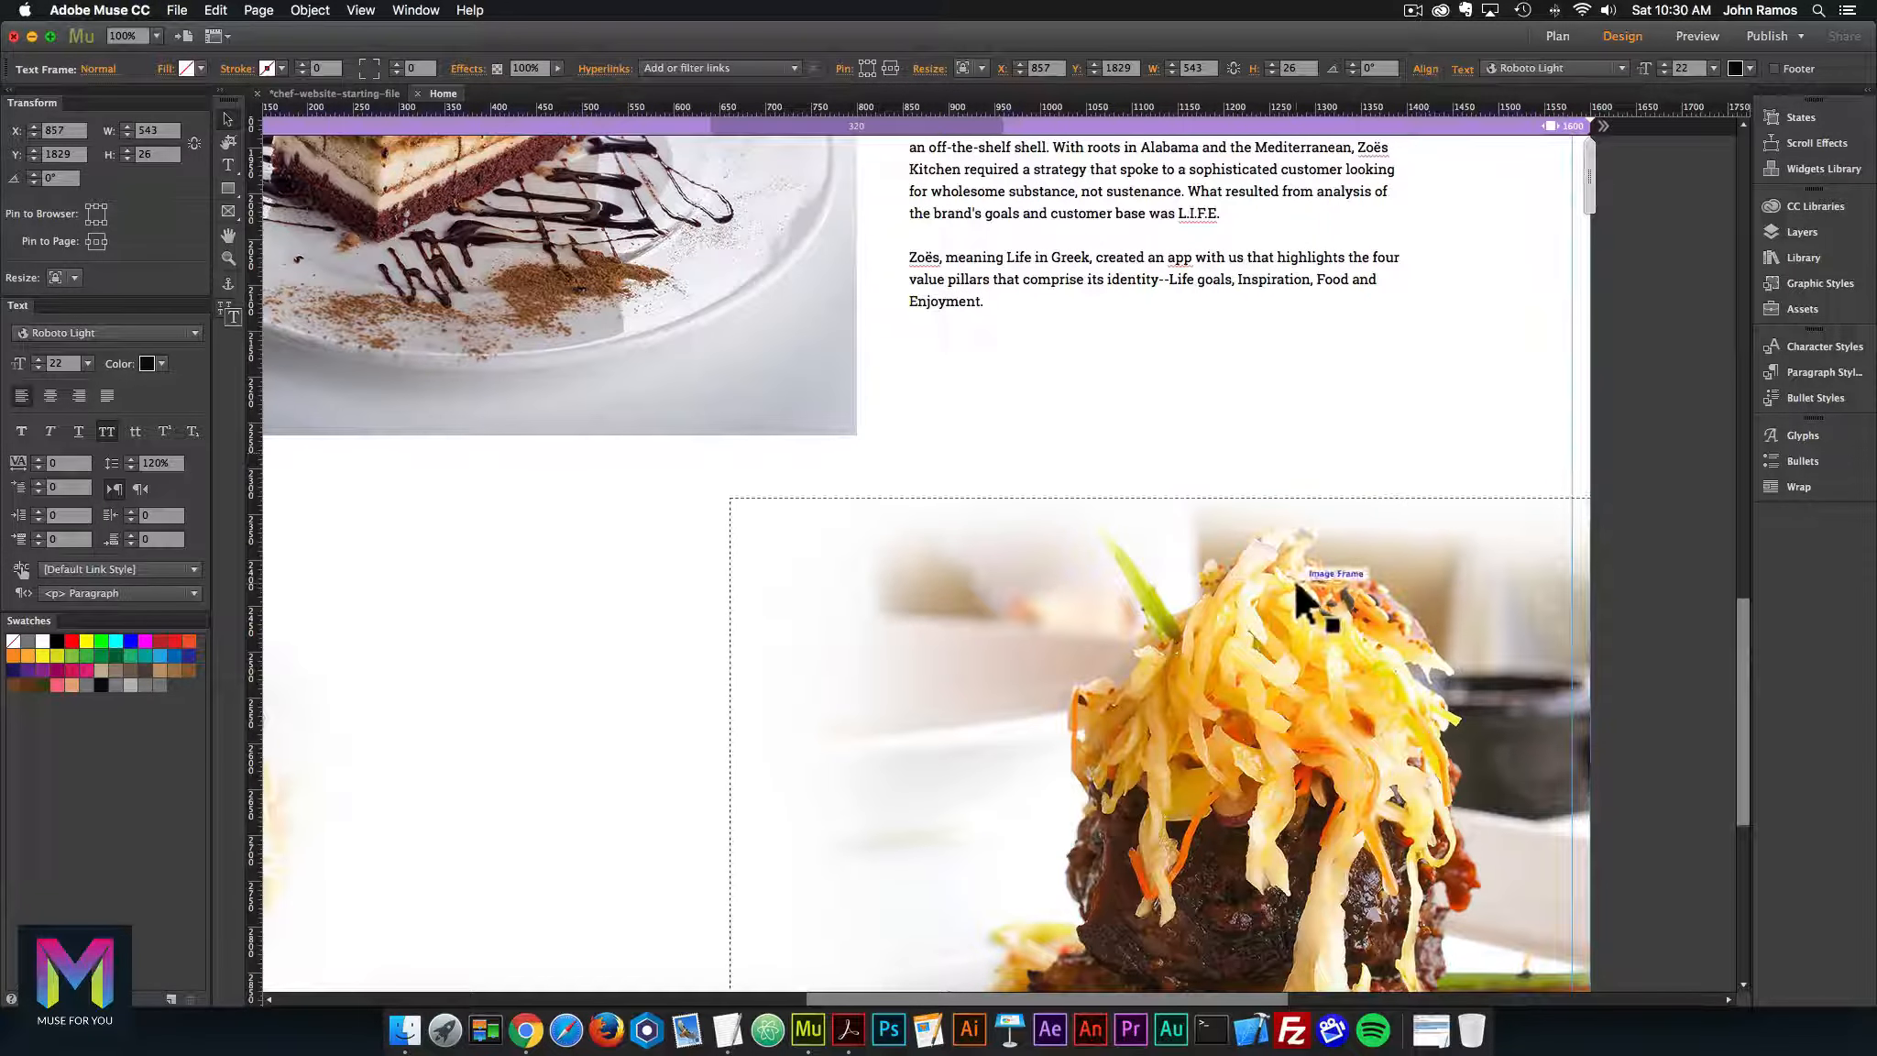
Switch to Acrobat to review the Nutrition area in the section 2 PDF mockup, and return to Adobe Muse
click(848, 1029)
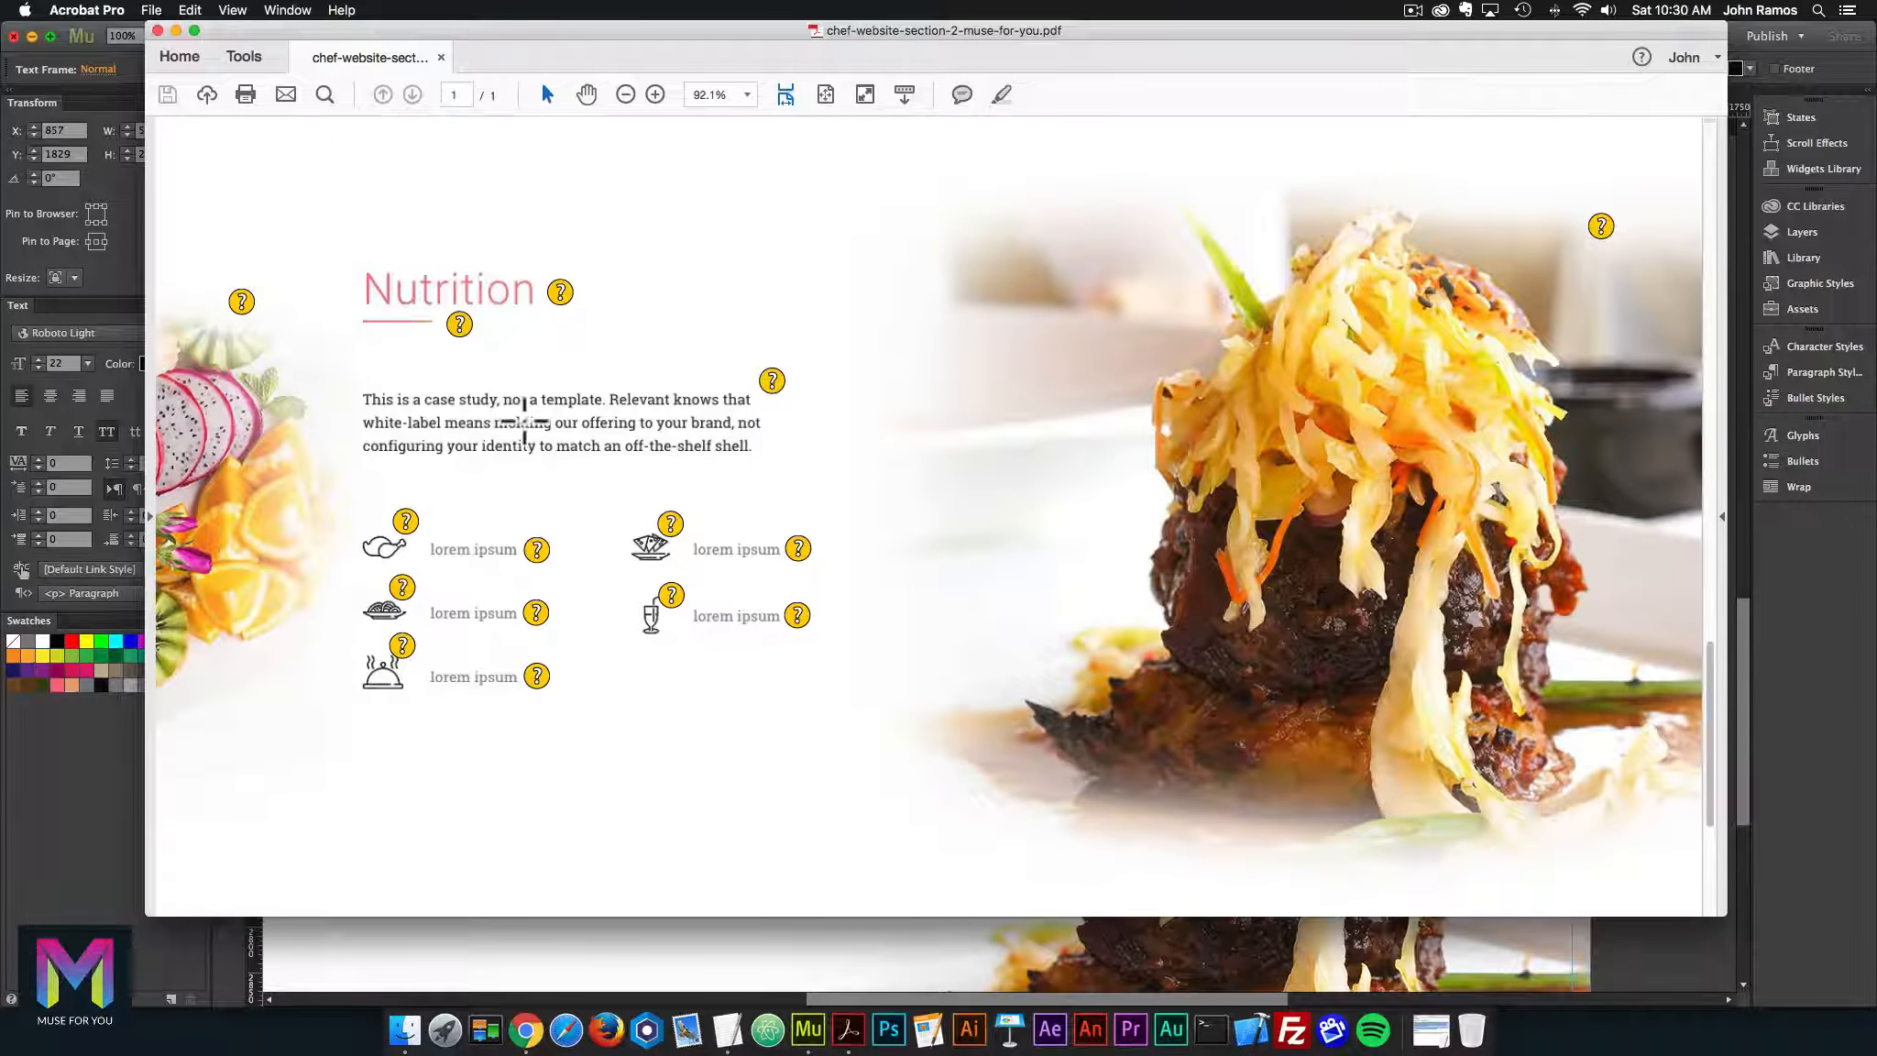
mouse_move(671, 594)
click(819, 1027)
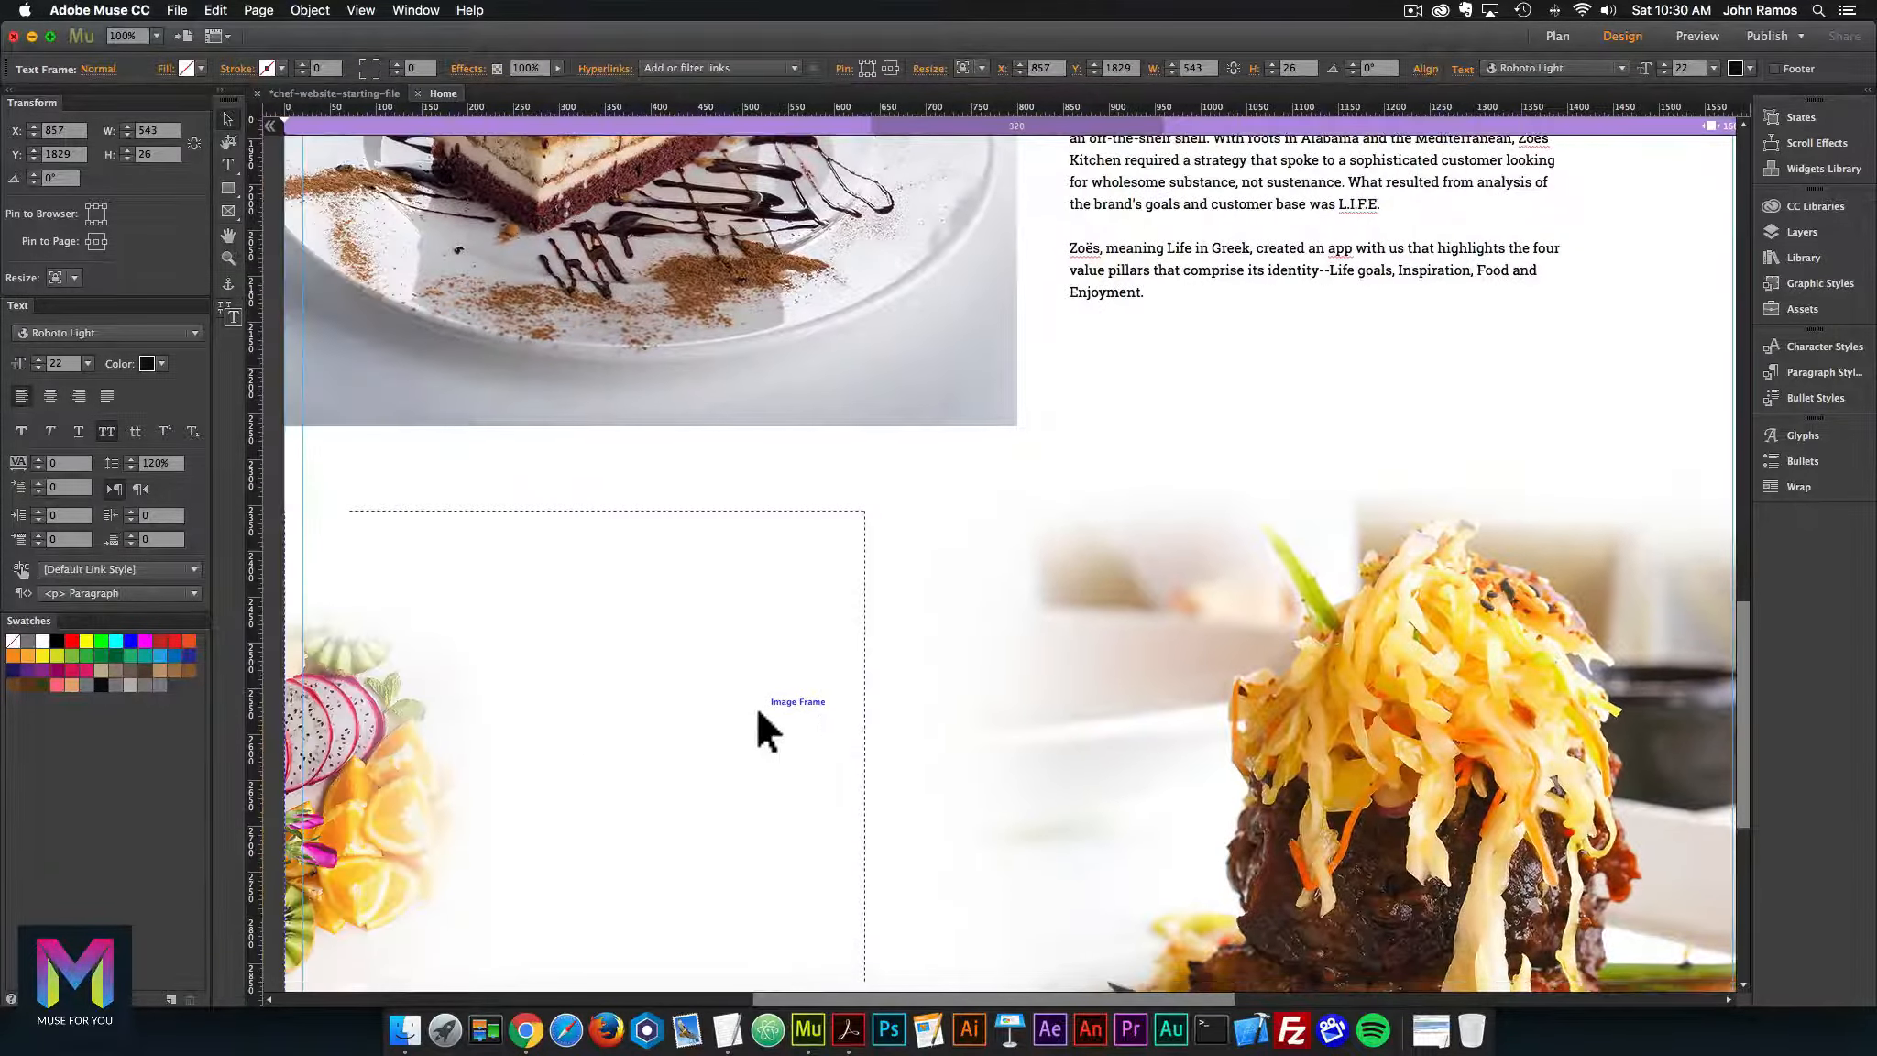
Duplicate the About Us title, its underline and the body paragraph into the Nutrition area between the salad and entree images, around X 239, Y 2424
key(super+minus)
scroll(899, 613, down, 3)
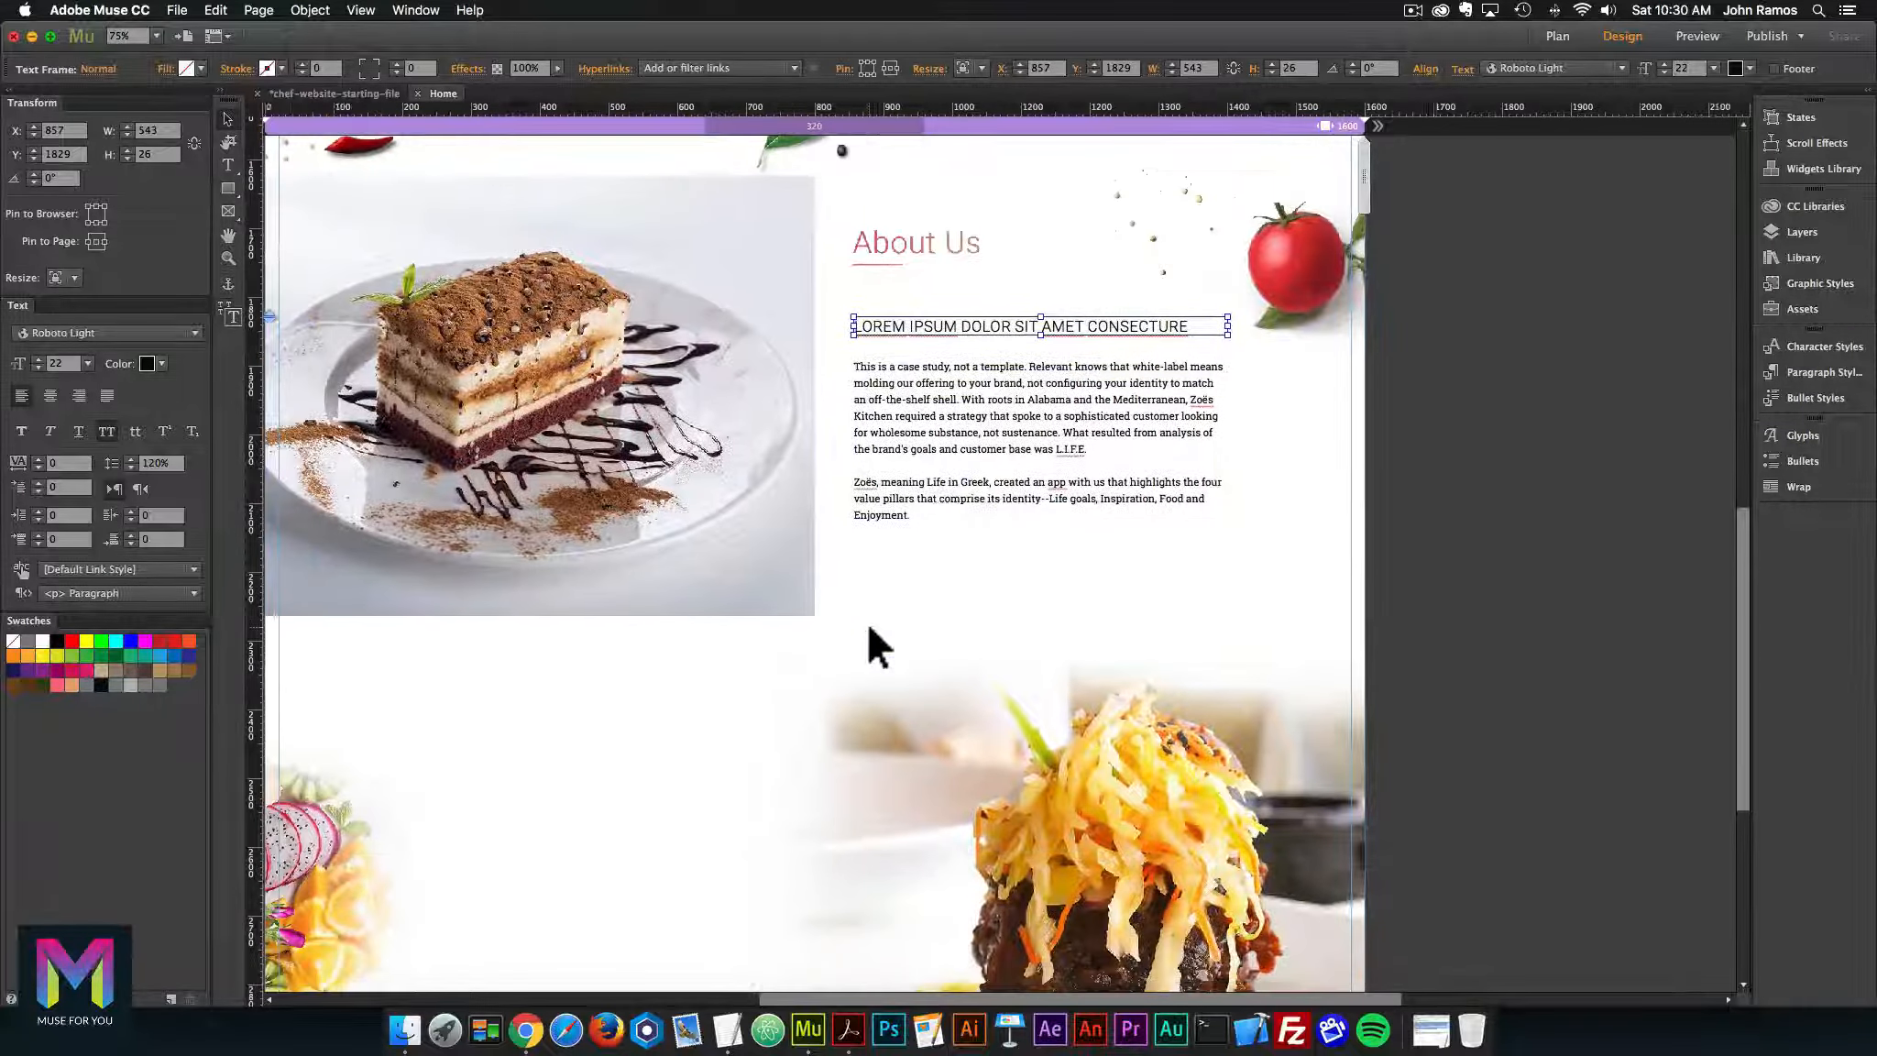
scroll(867, 621, left, 2)
click(1008, 258)
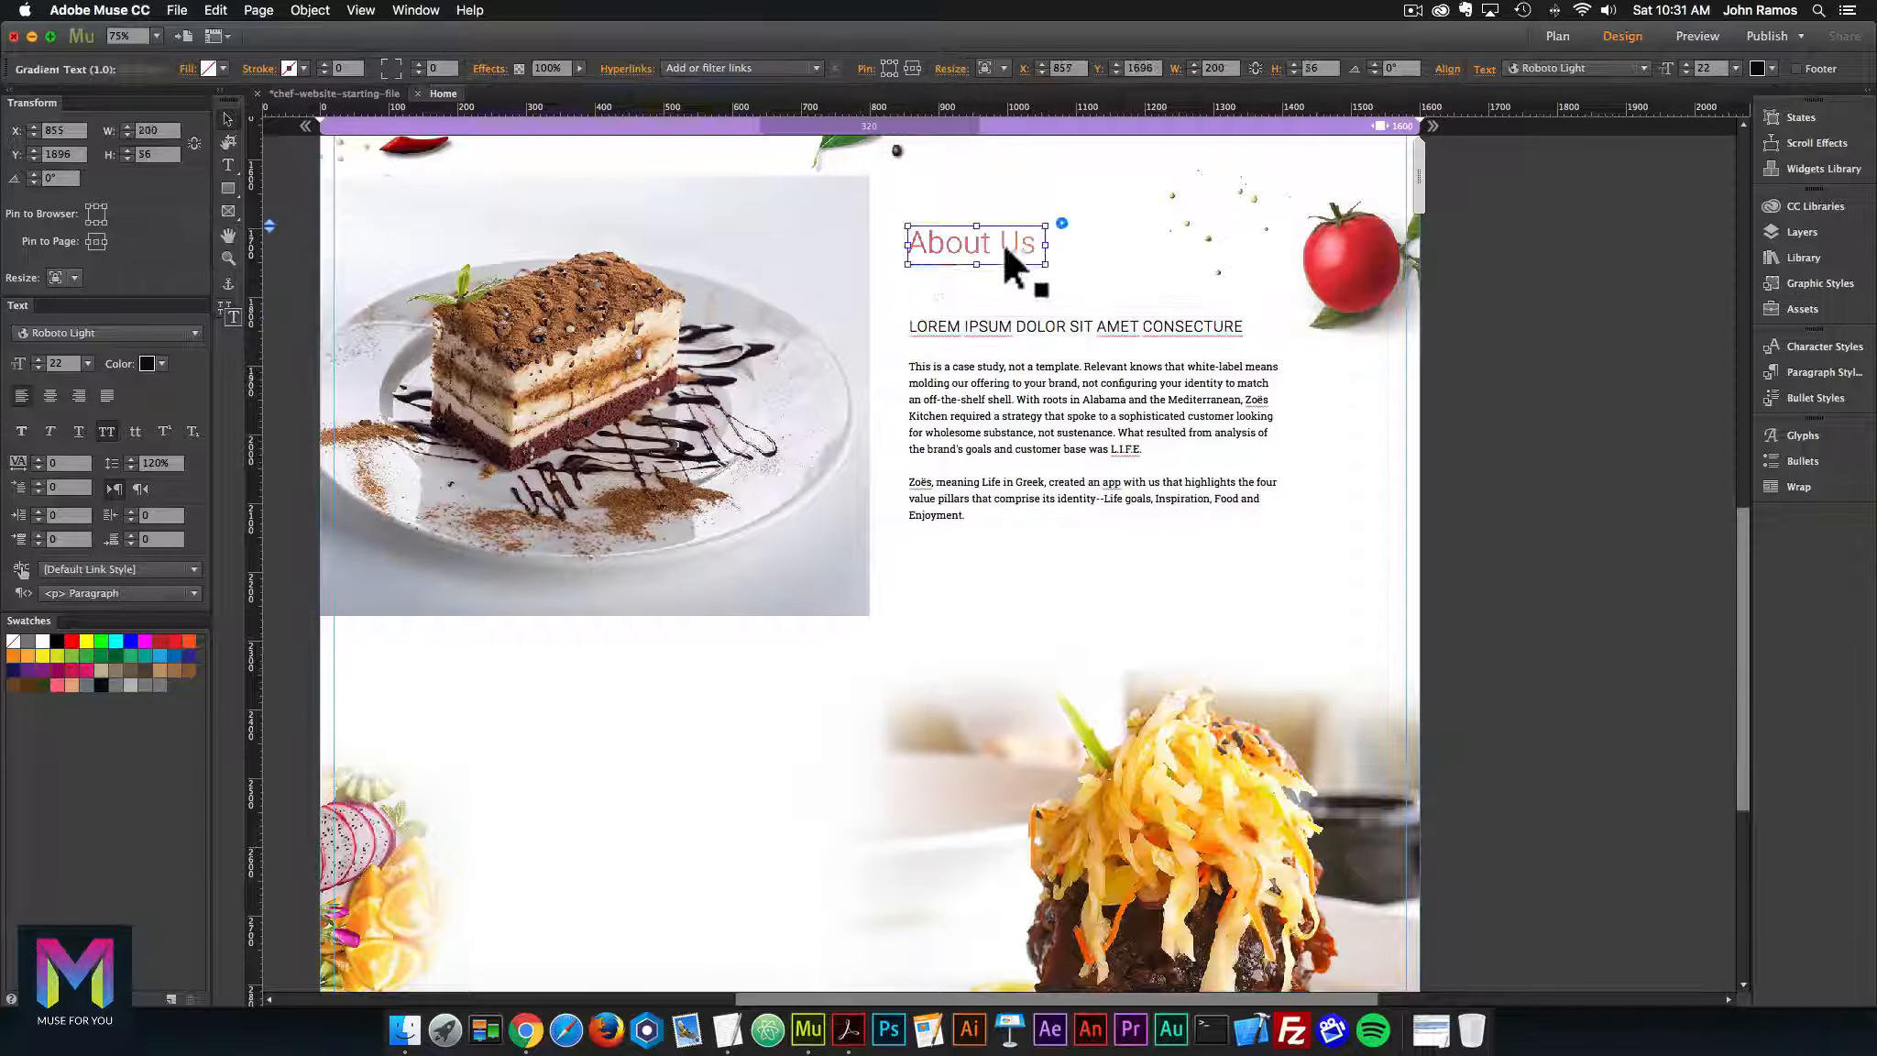
key(super+equal)
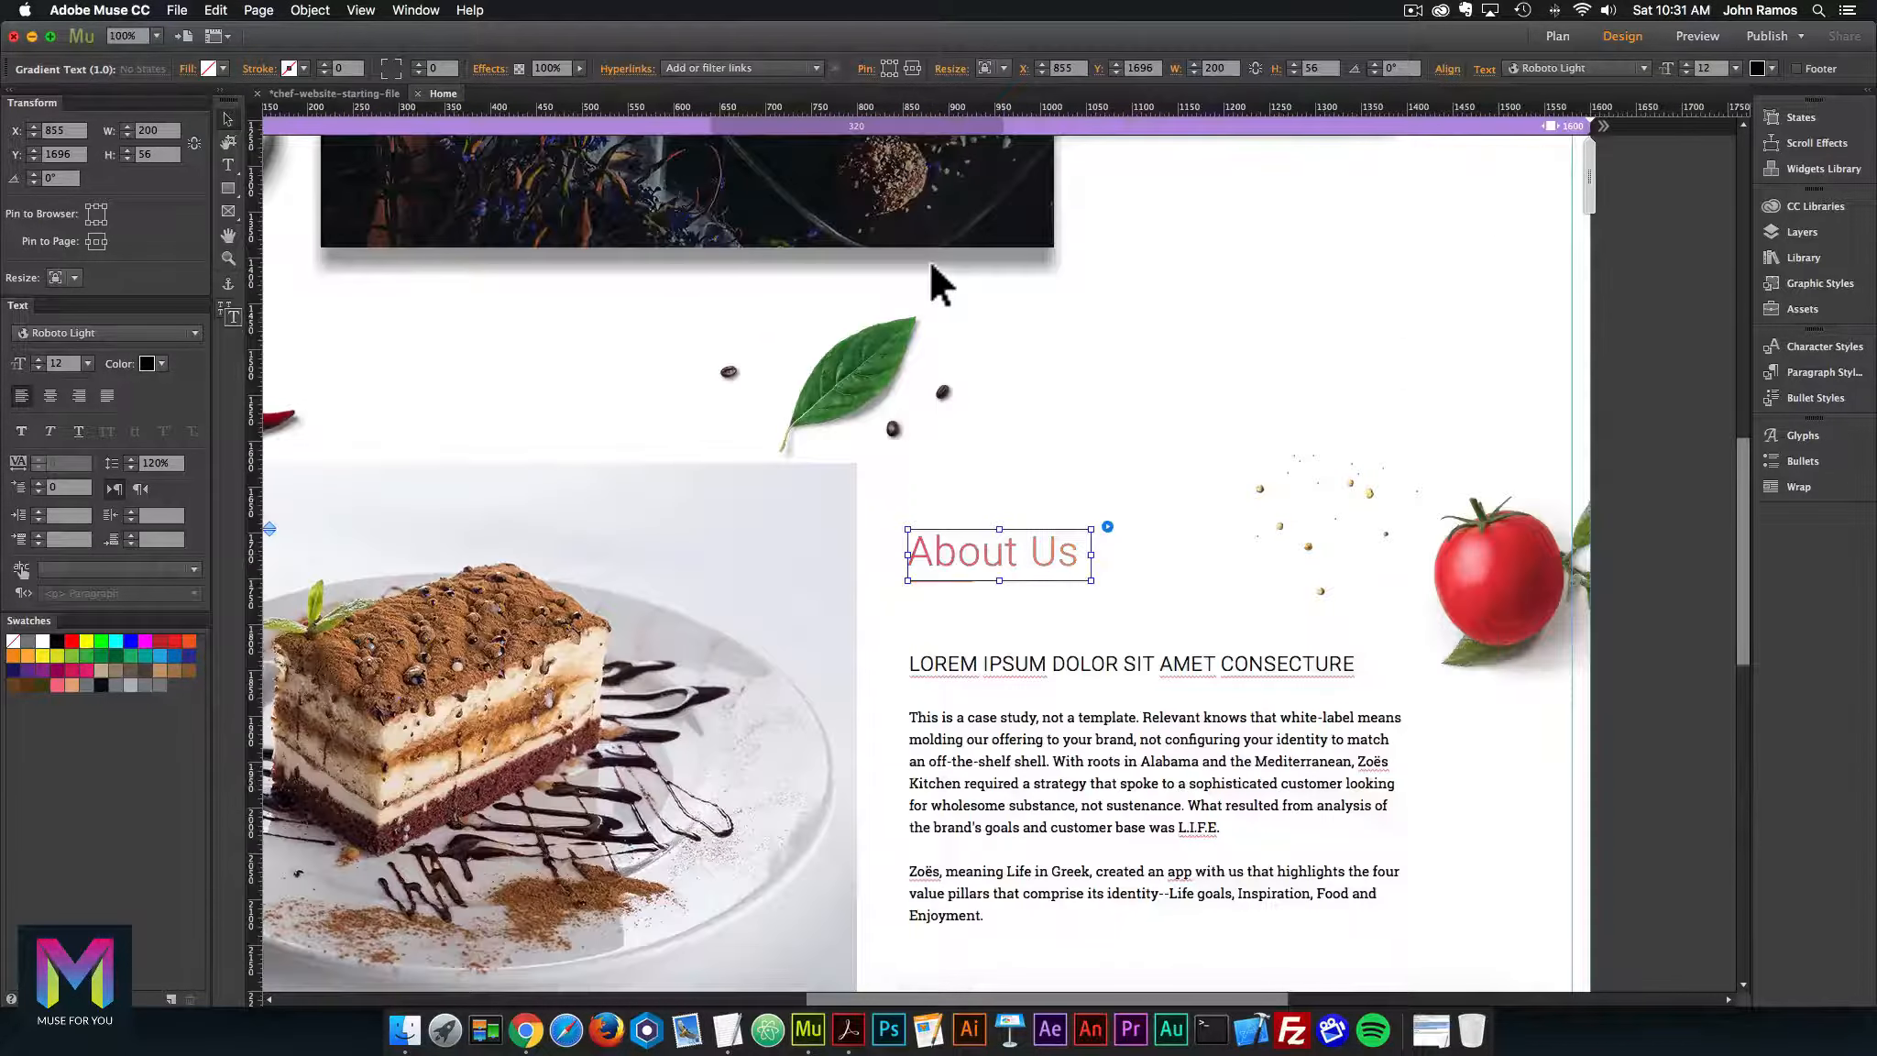
shift+click(949, 581)
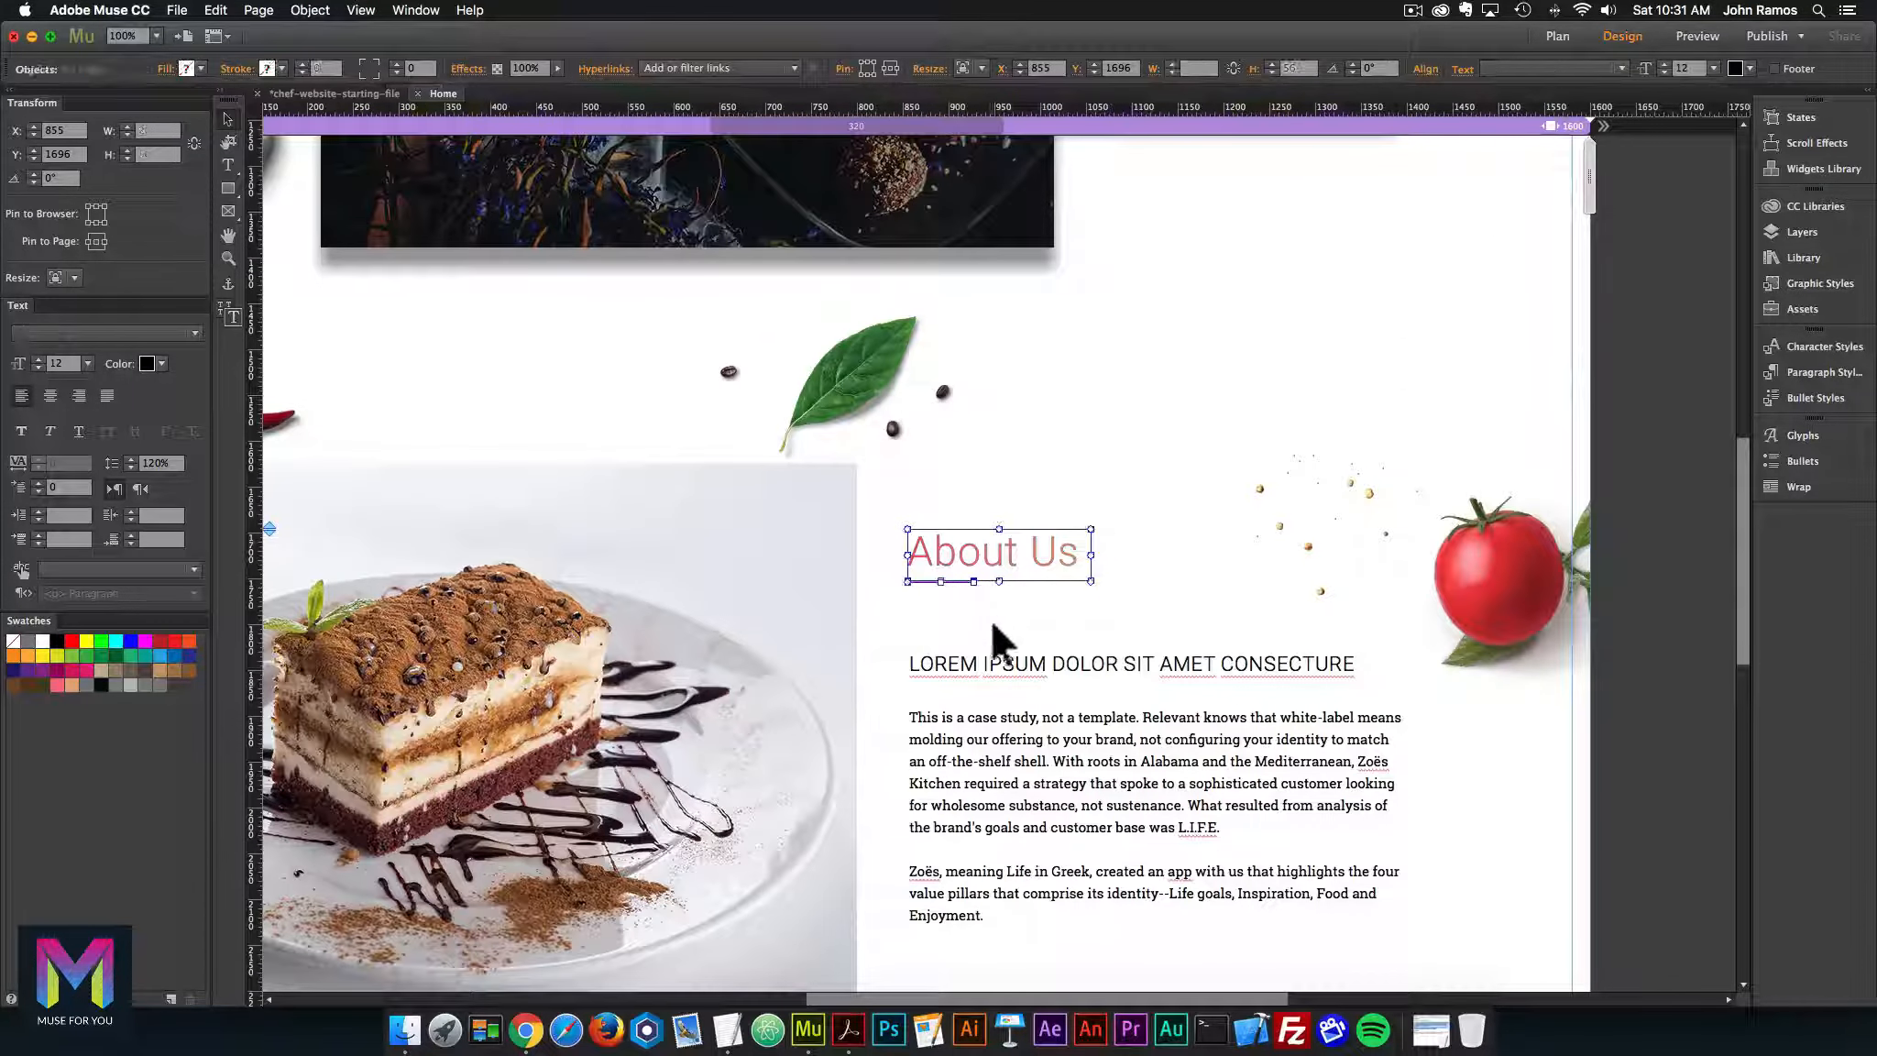
shift+click(1039, 738)
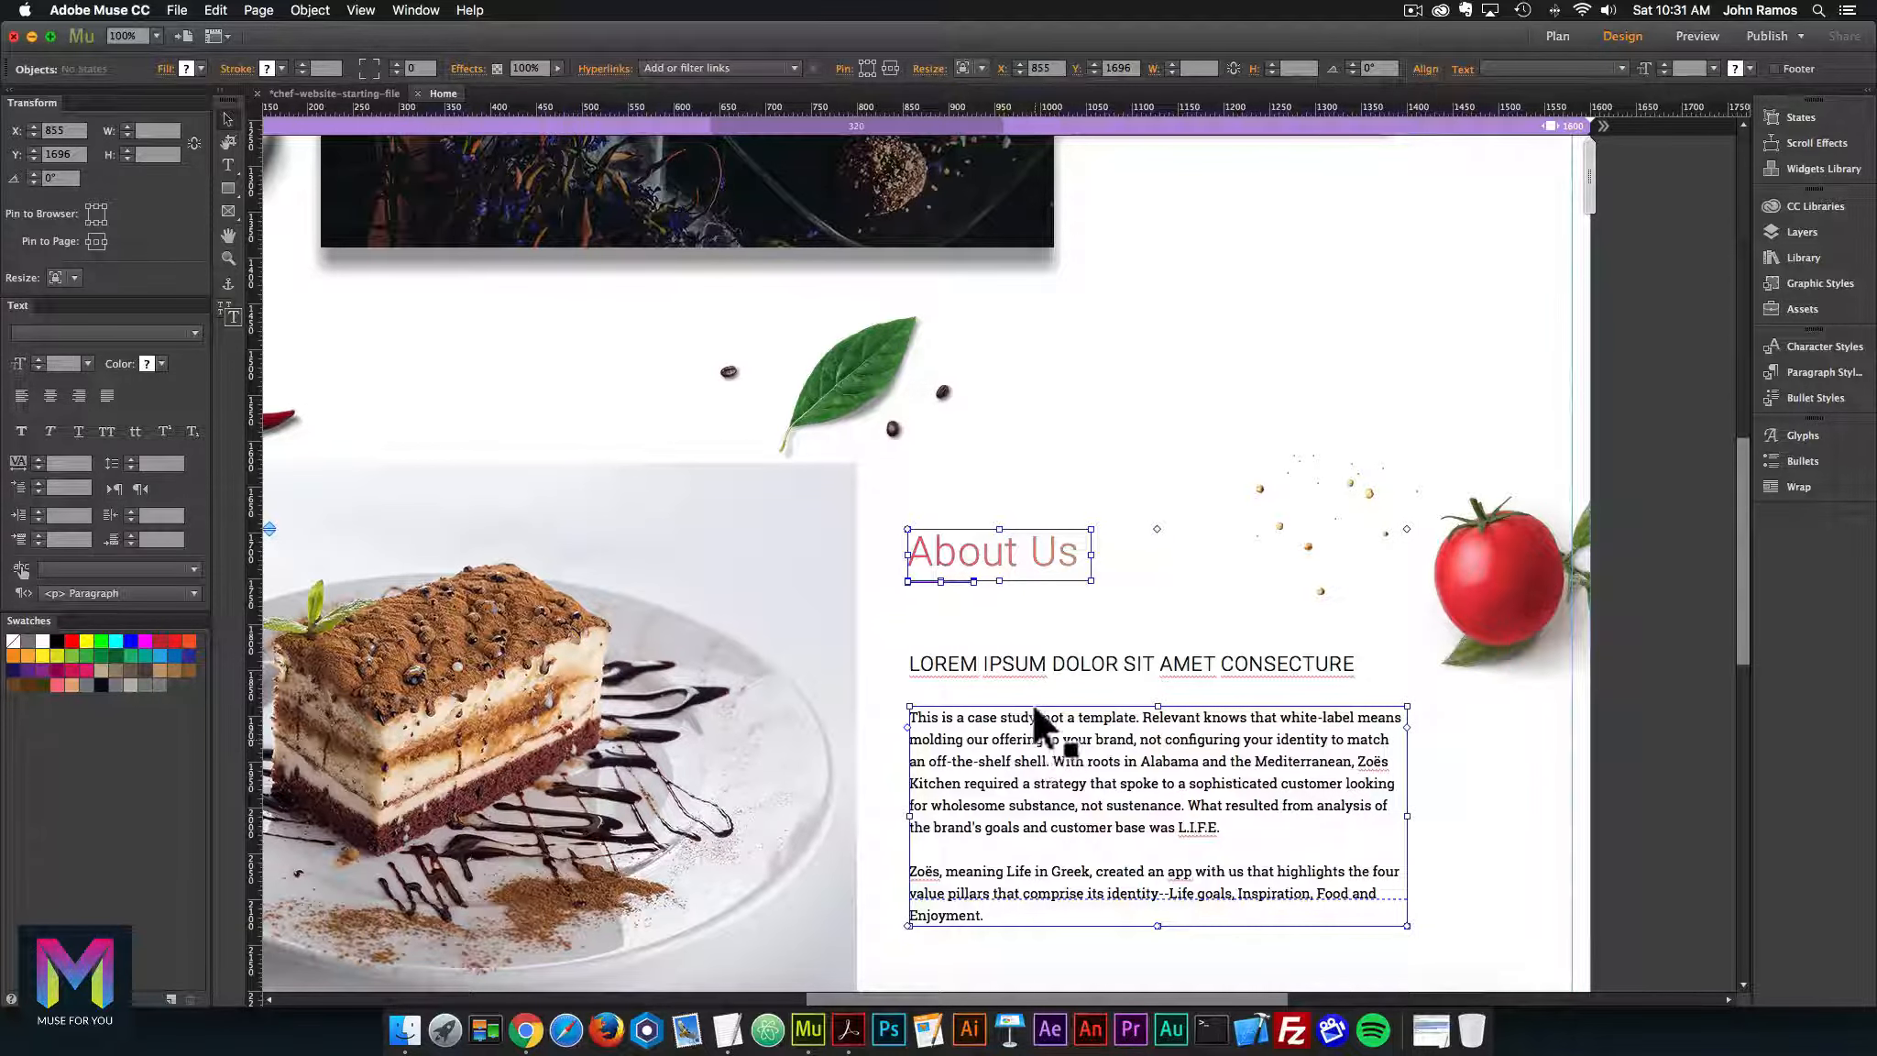
key(super+minus)
scroll(1013, 687, left, 5)
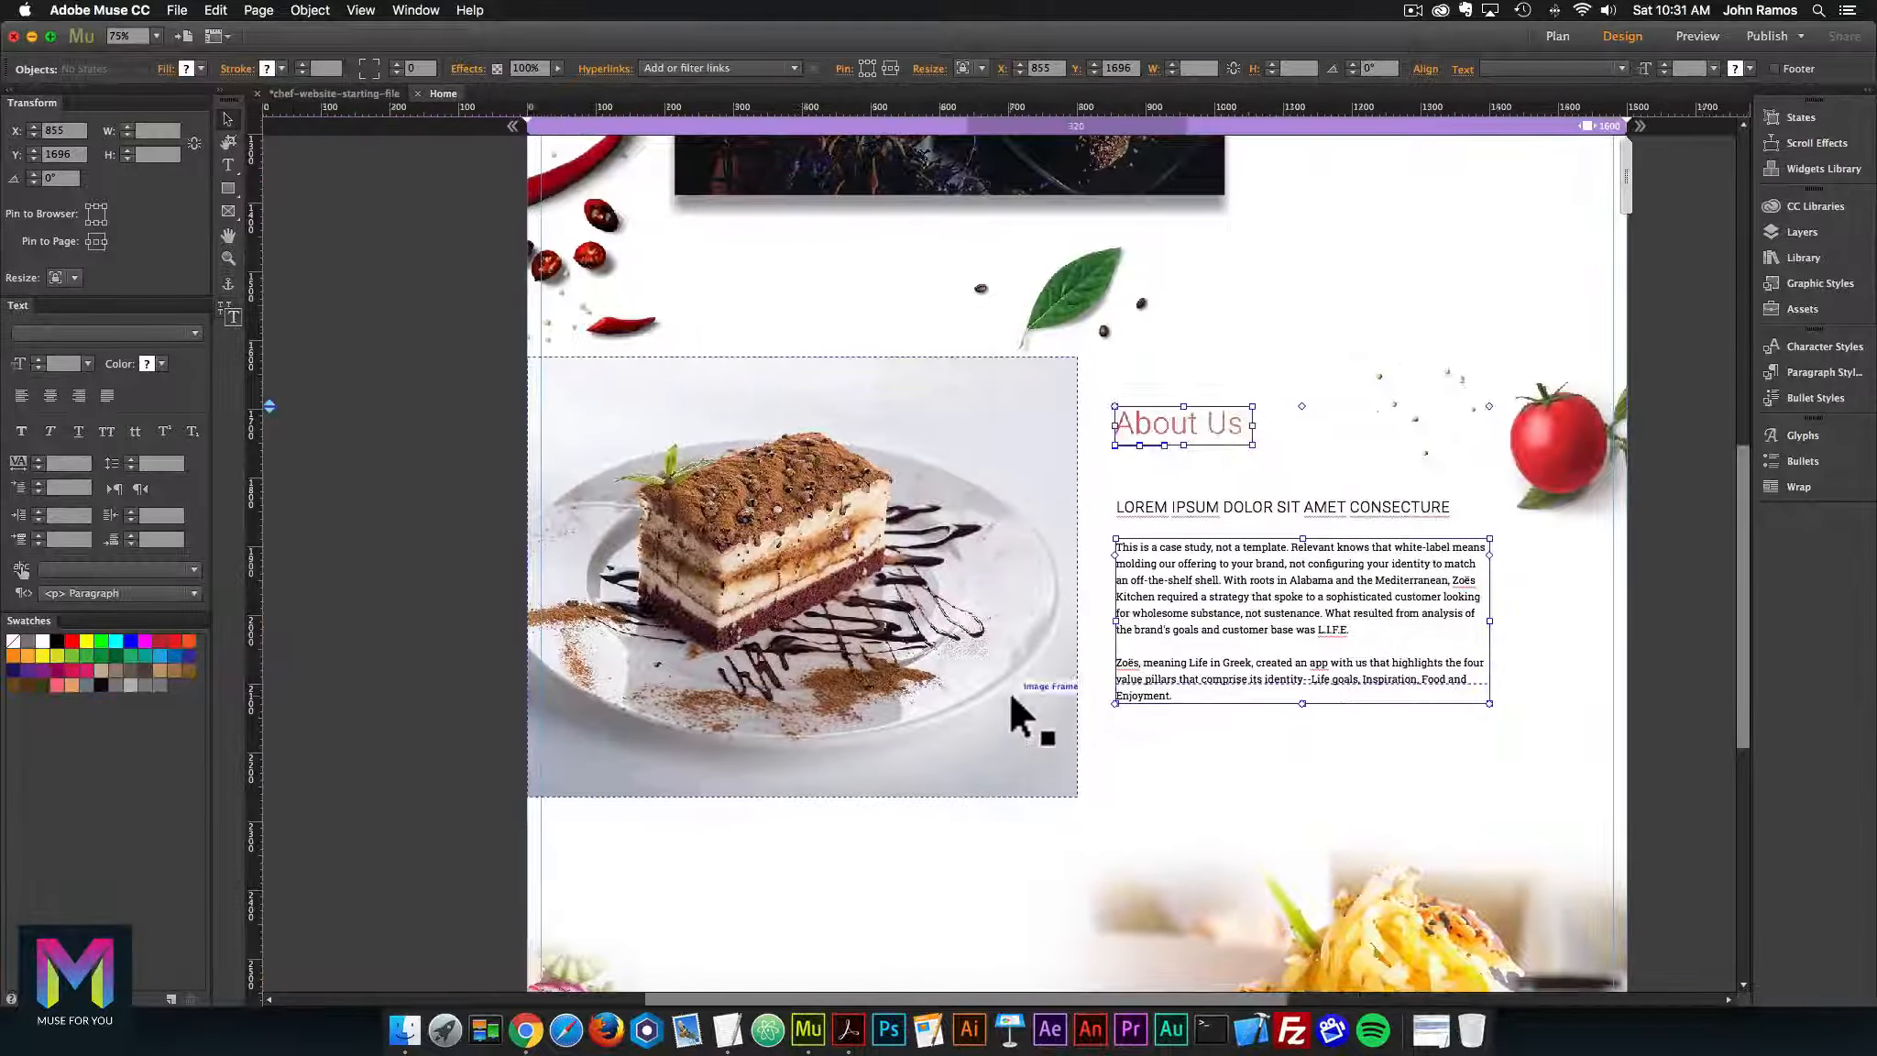
scroll(1007, 691, down, 4)
key(super+v)
drag(1002, 591, 930, 791)
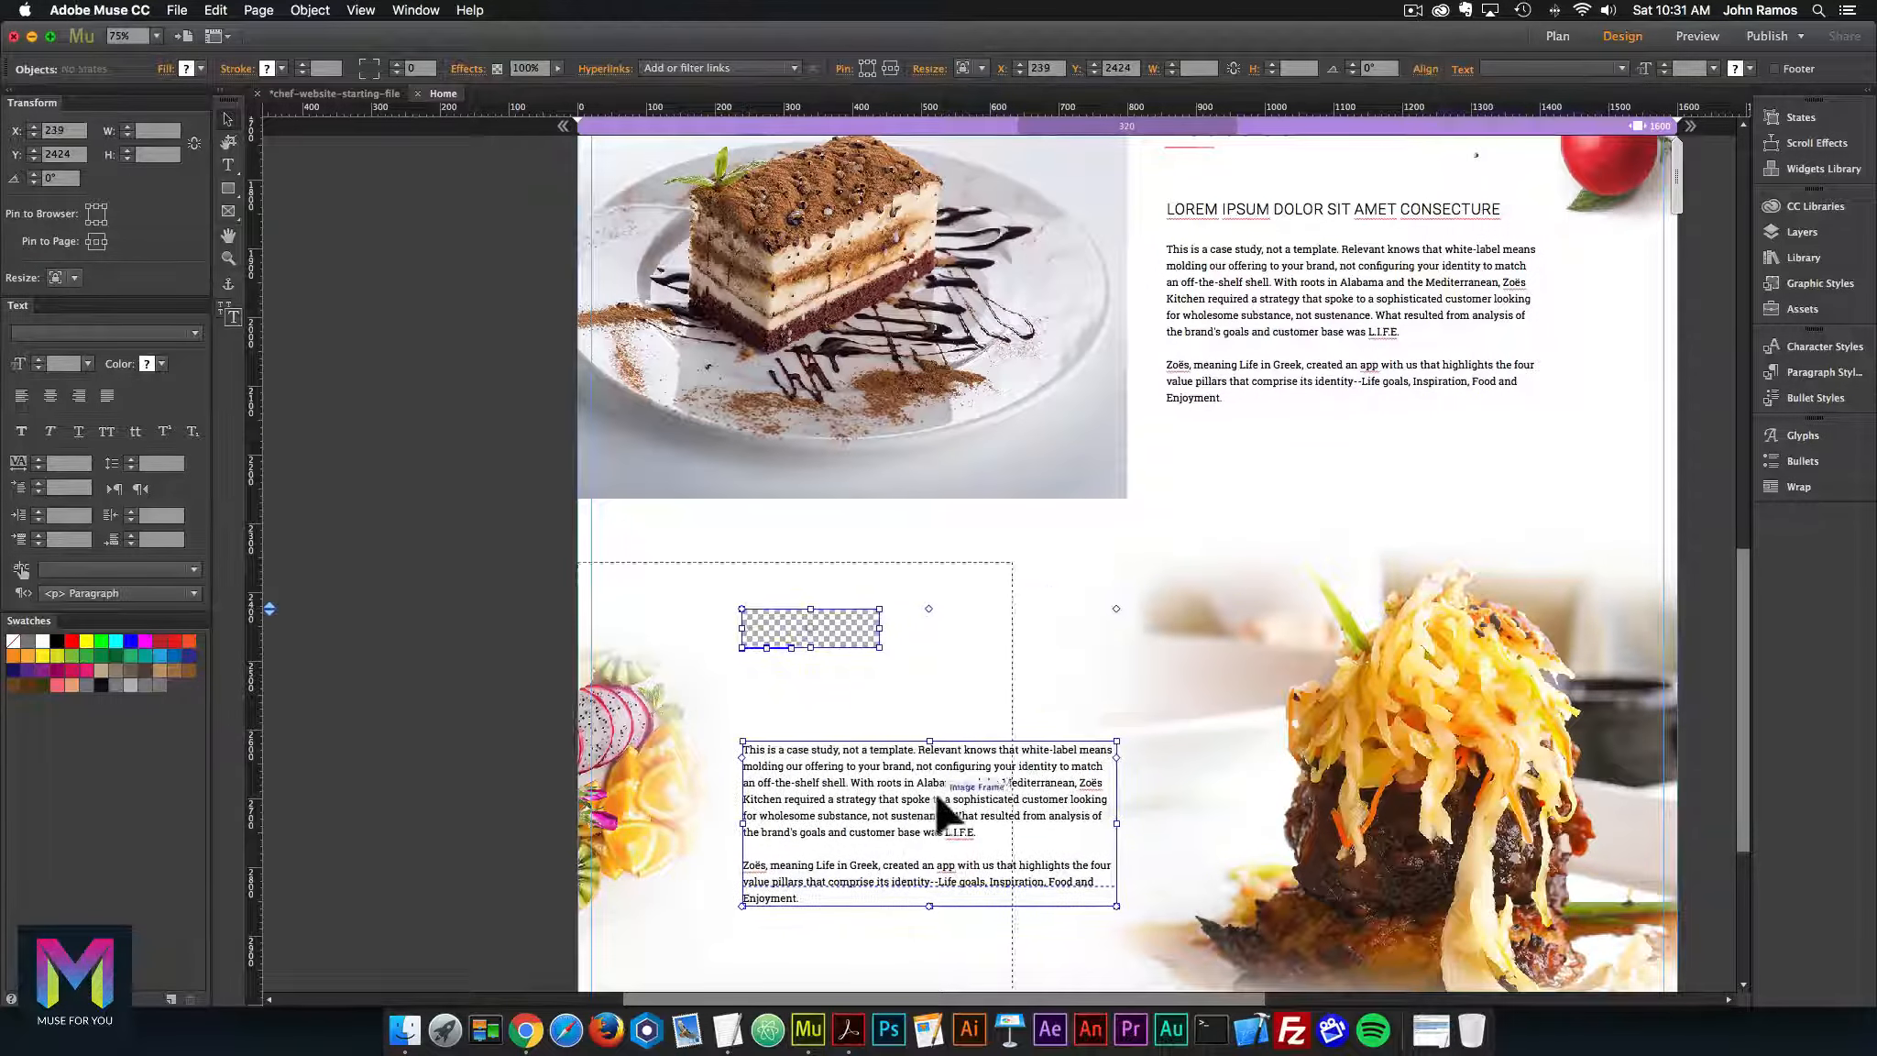
Change the duplicated gradient title's text to "Nutrition" in its widget options
click(444, 520)
click(824, 622)
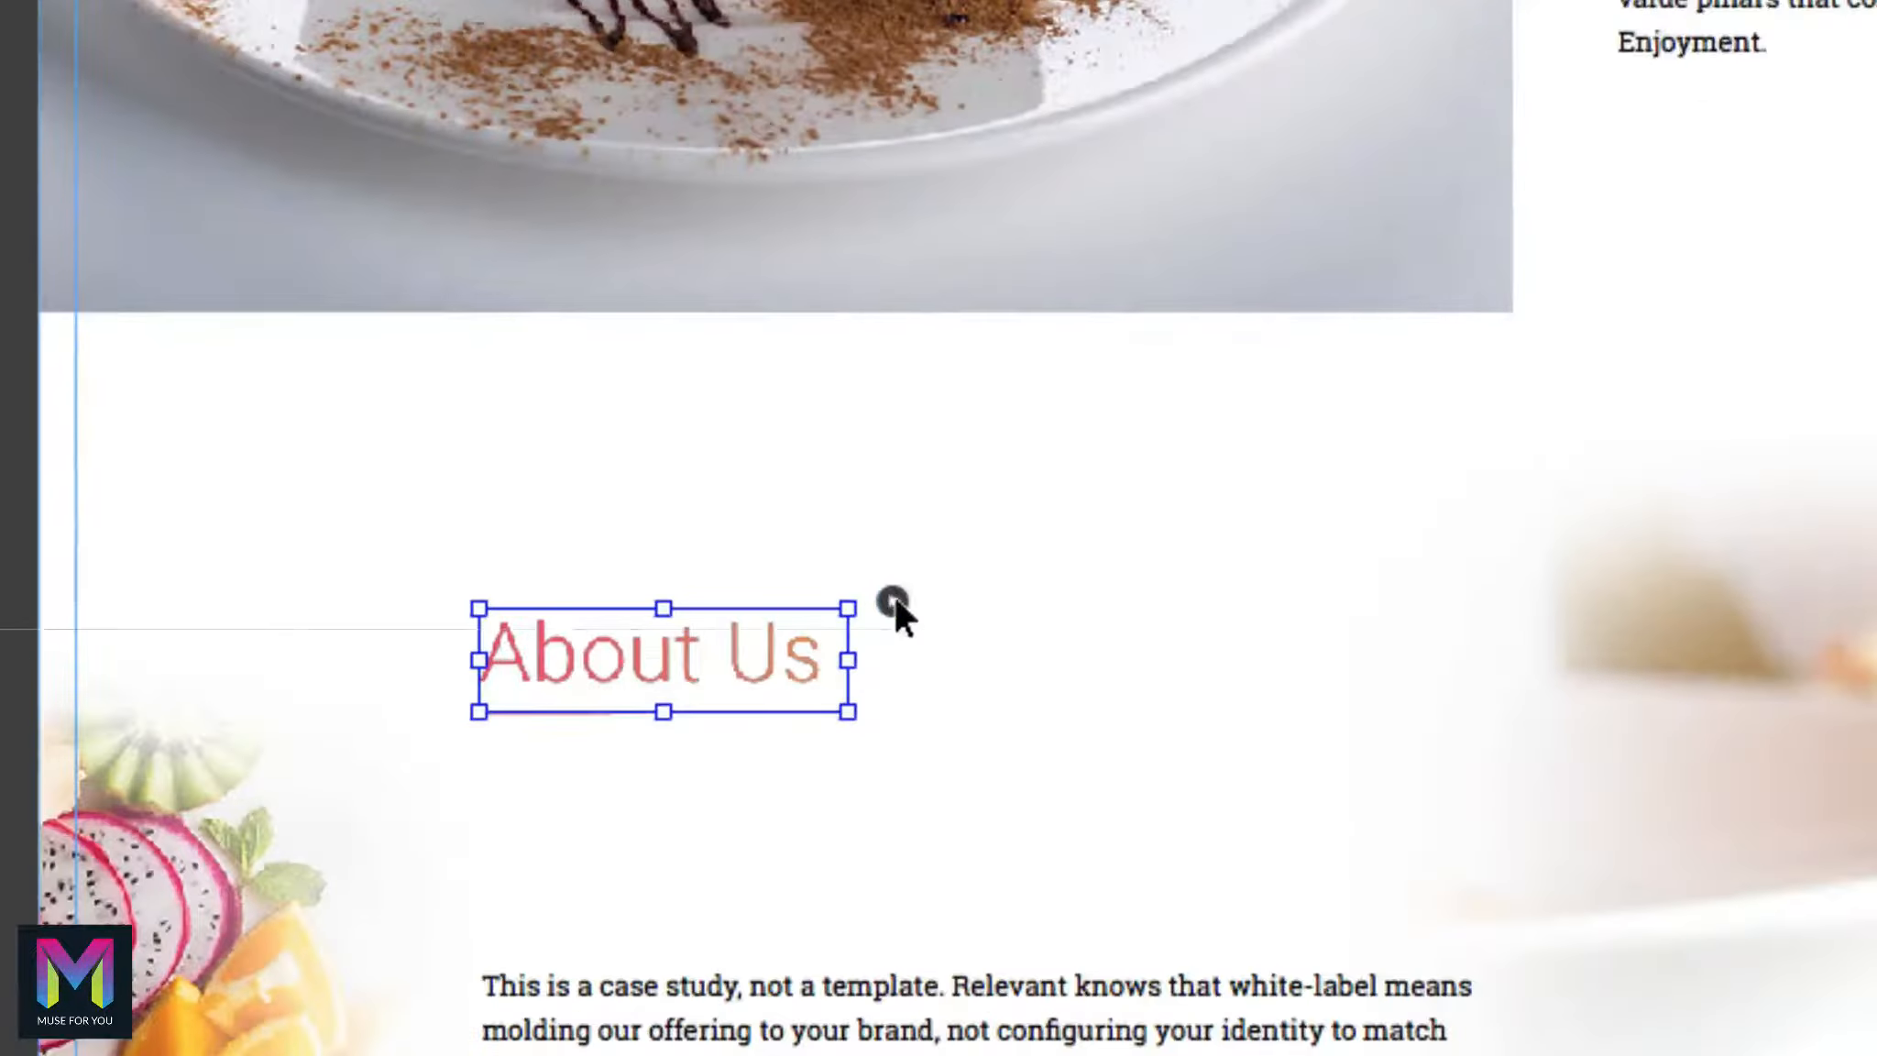
click(893, 601)
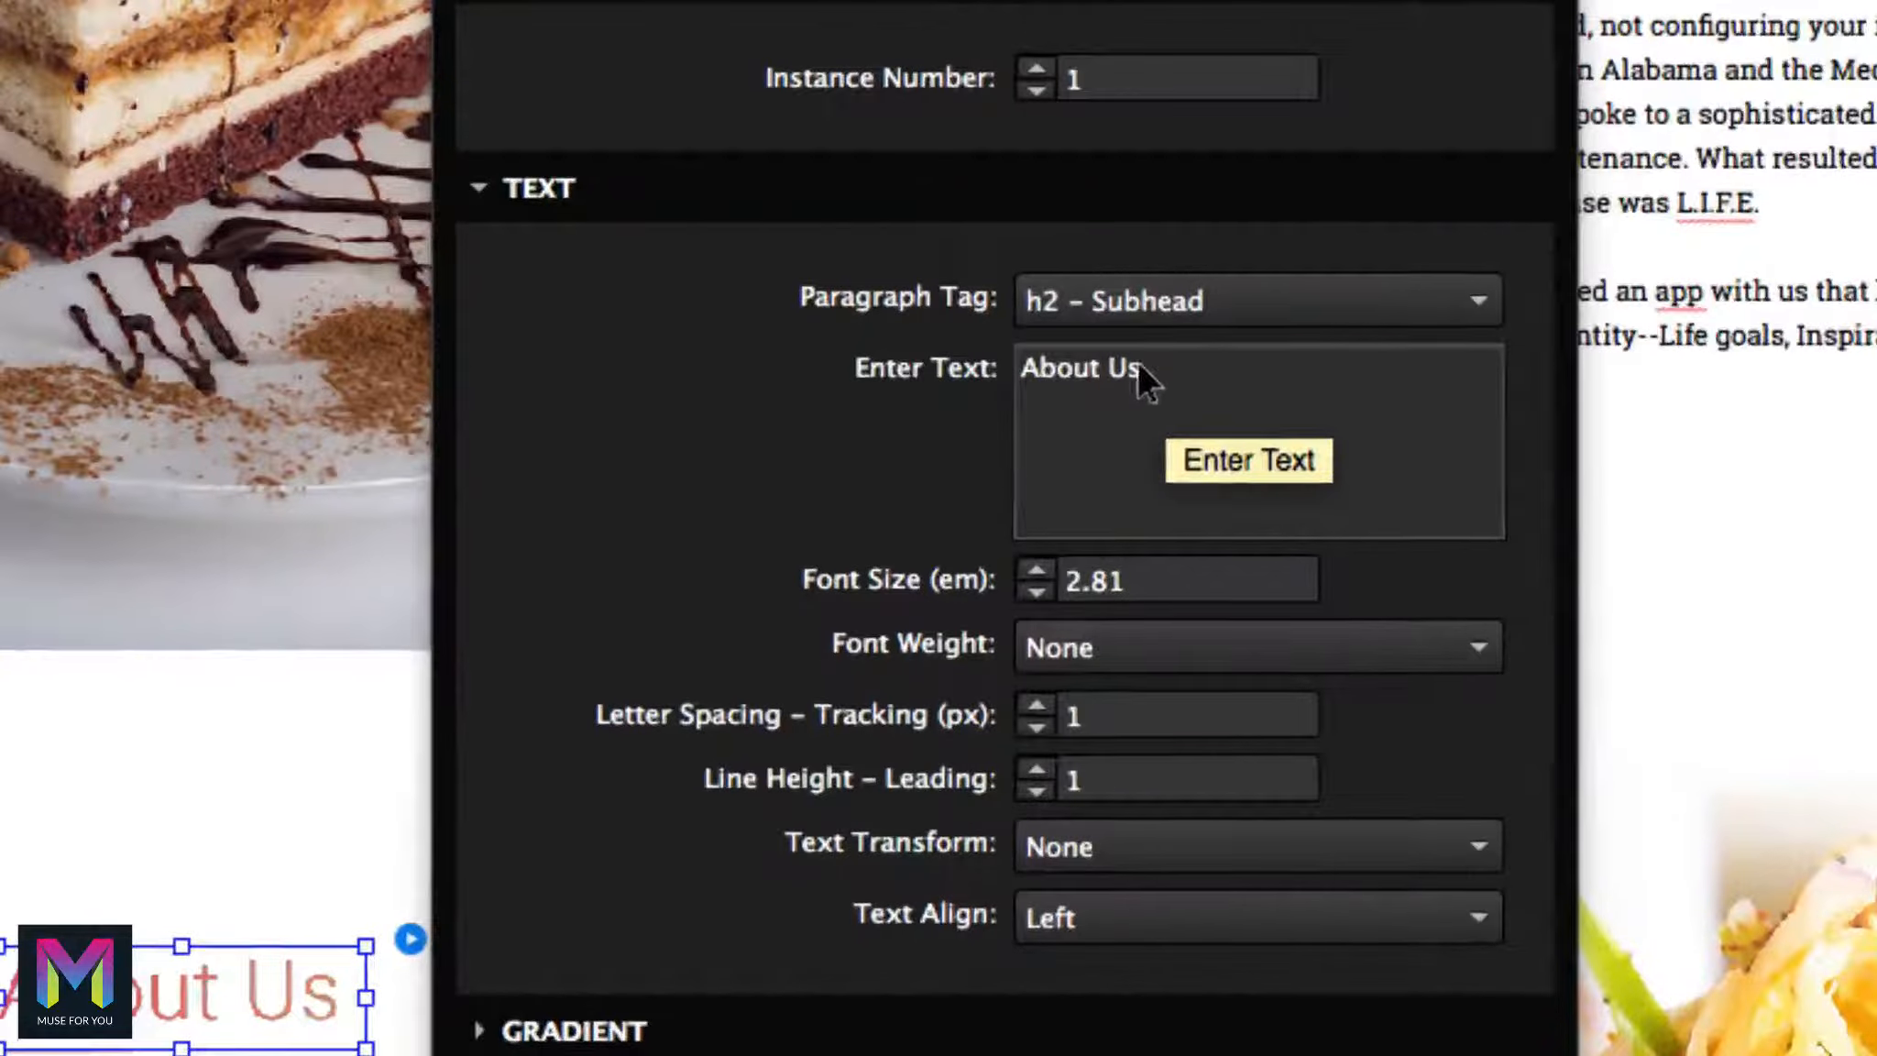
drag(1138, 361, 985, 350)
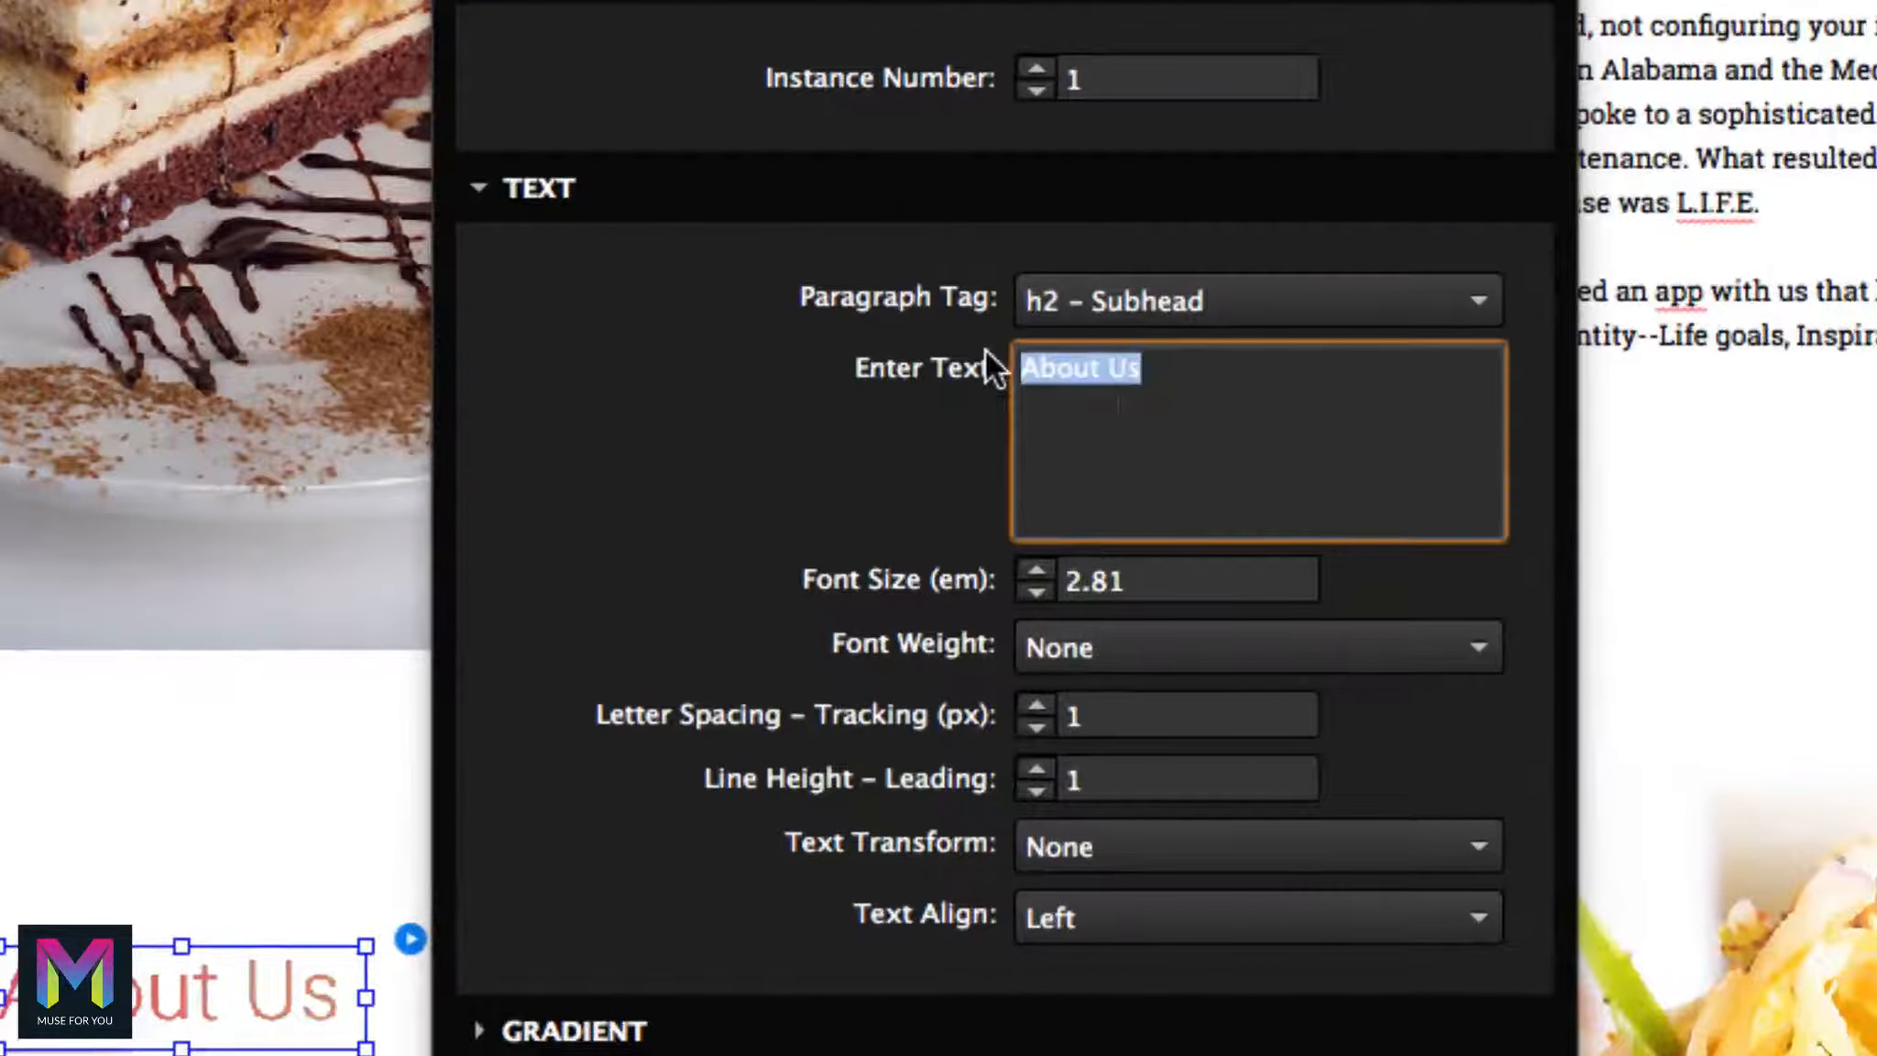
text(Nutrition)
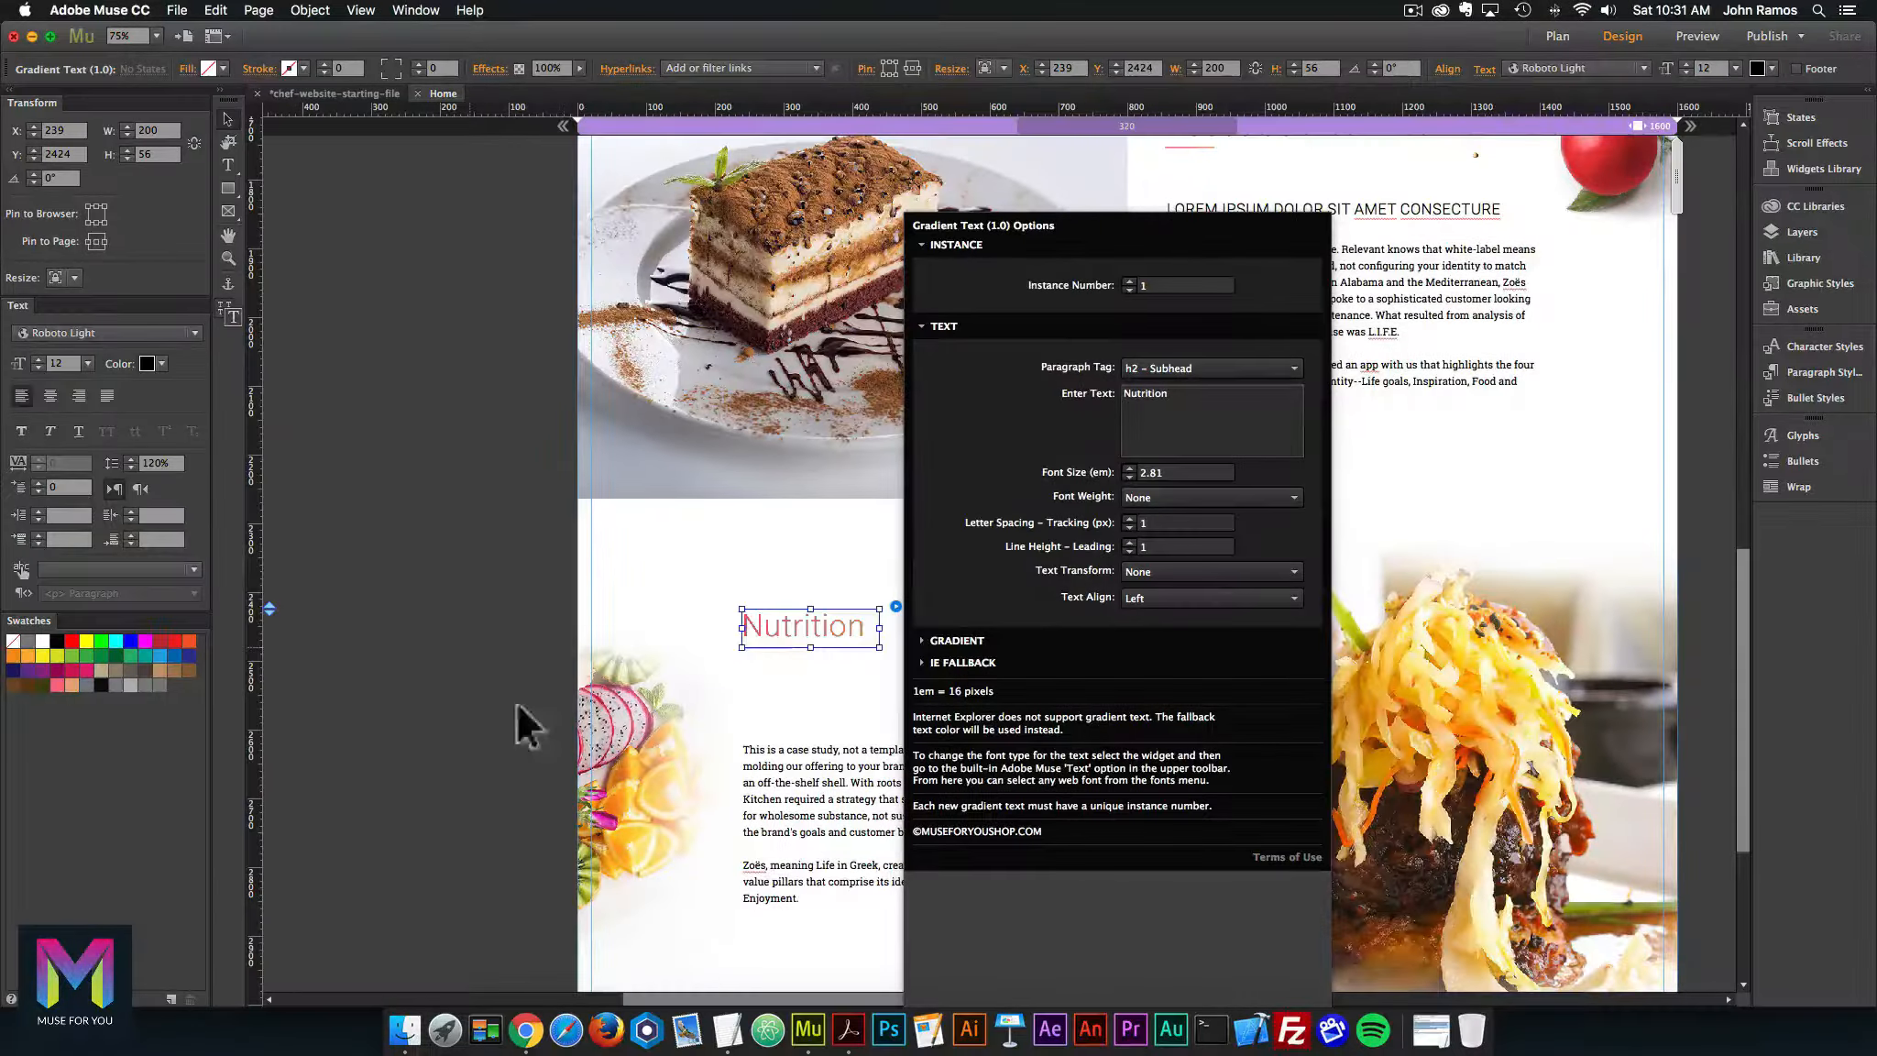
click(471, 652)
Switch to TextEdit and copy the Nutrition paragraph from the section-text document
click(724, 1022)
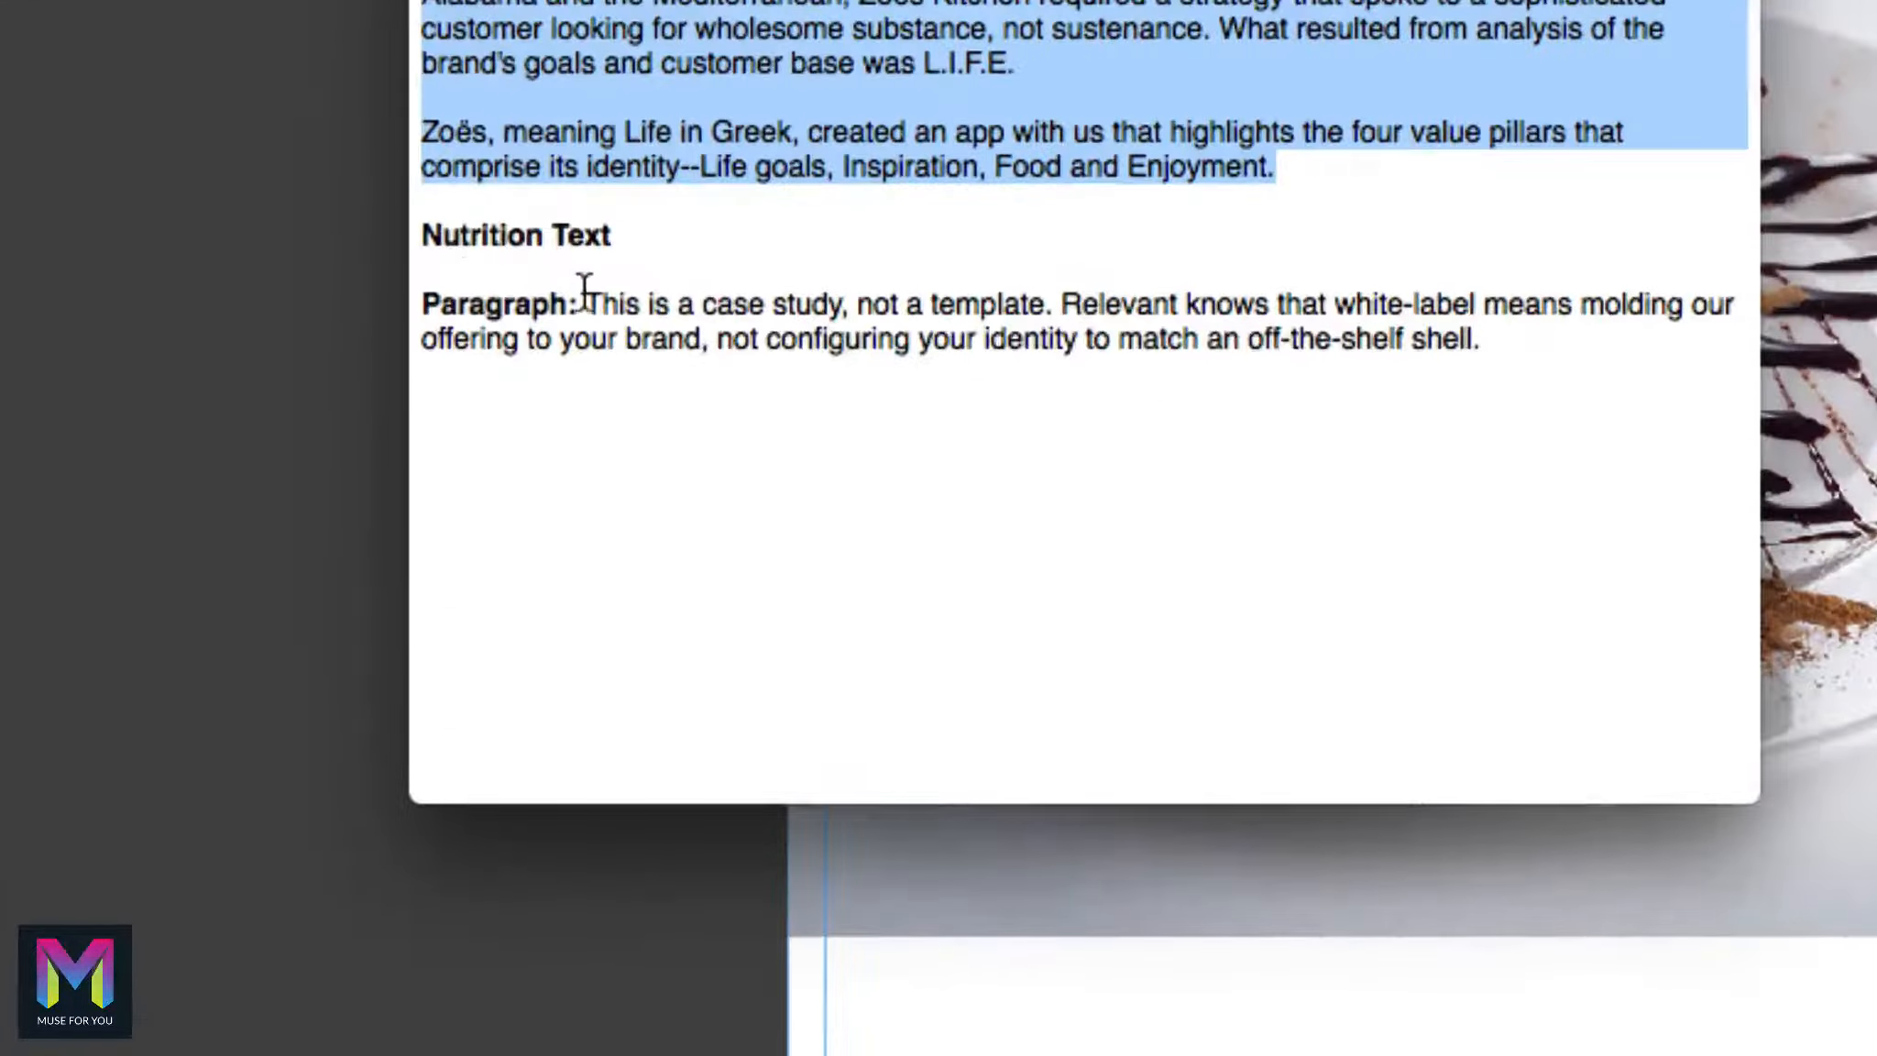
drag(584, 291, 1495, 339)
key(super+c)
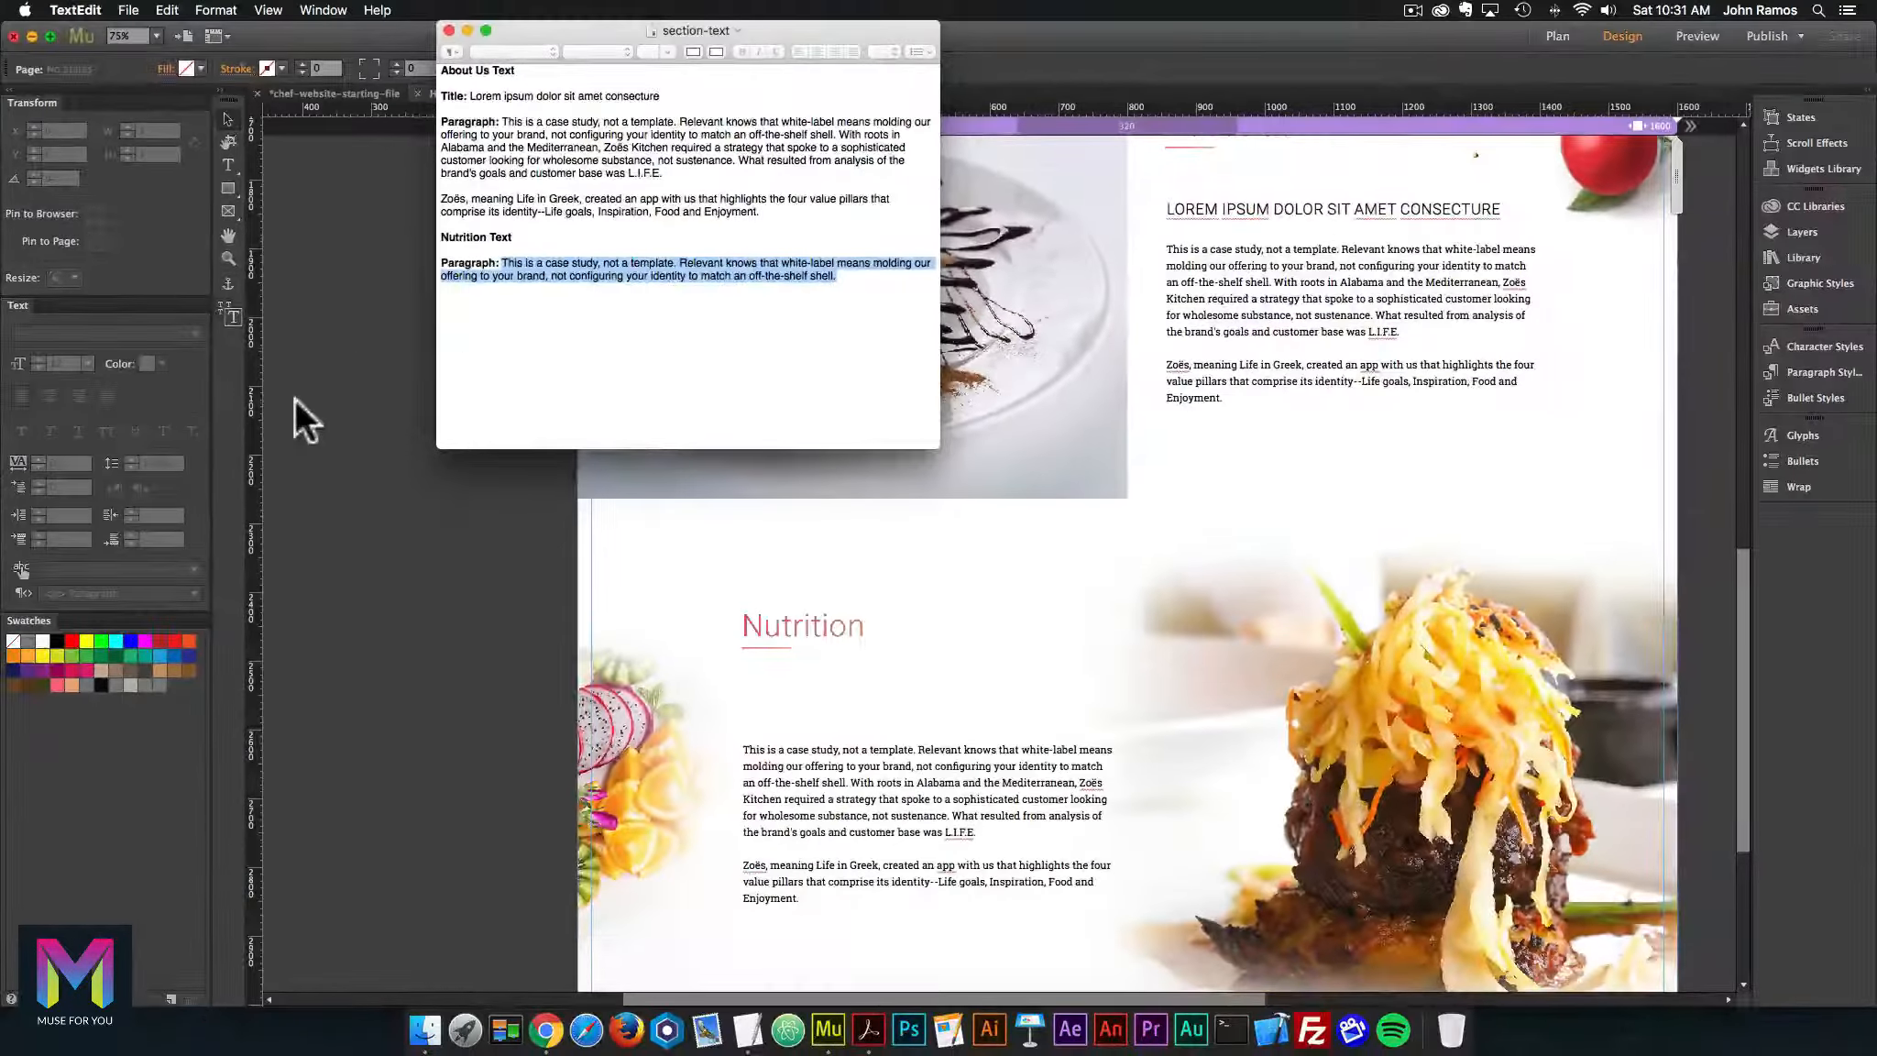
Return to Adobe Muse and replace all the text in the duplicated paragraph frame with the copied Nutrition paragraph
click(47, 824)
scroll(847, 691, down, 2)
double_click(999, 701)
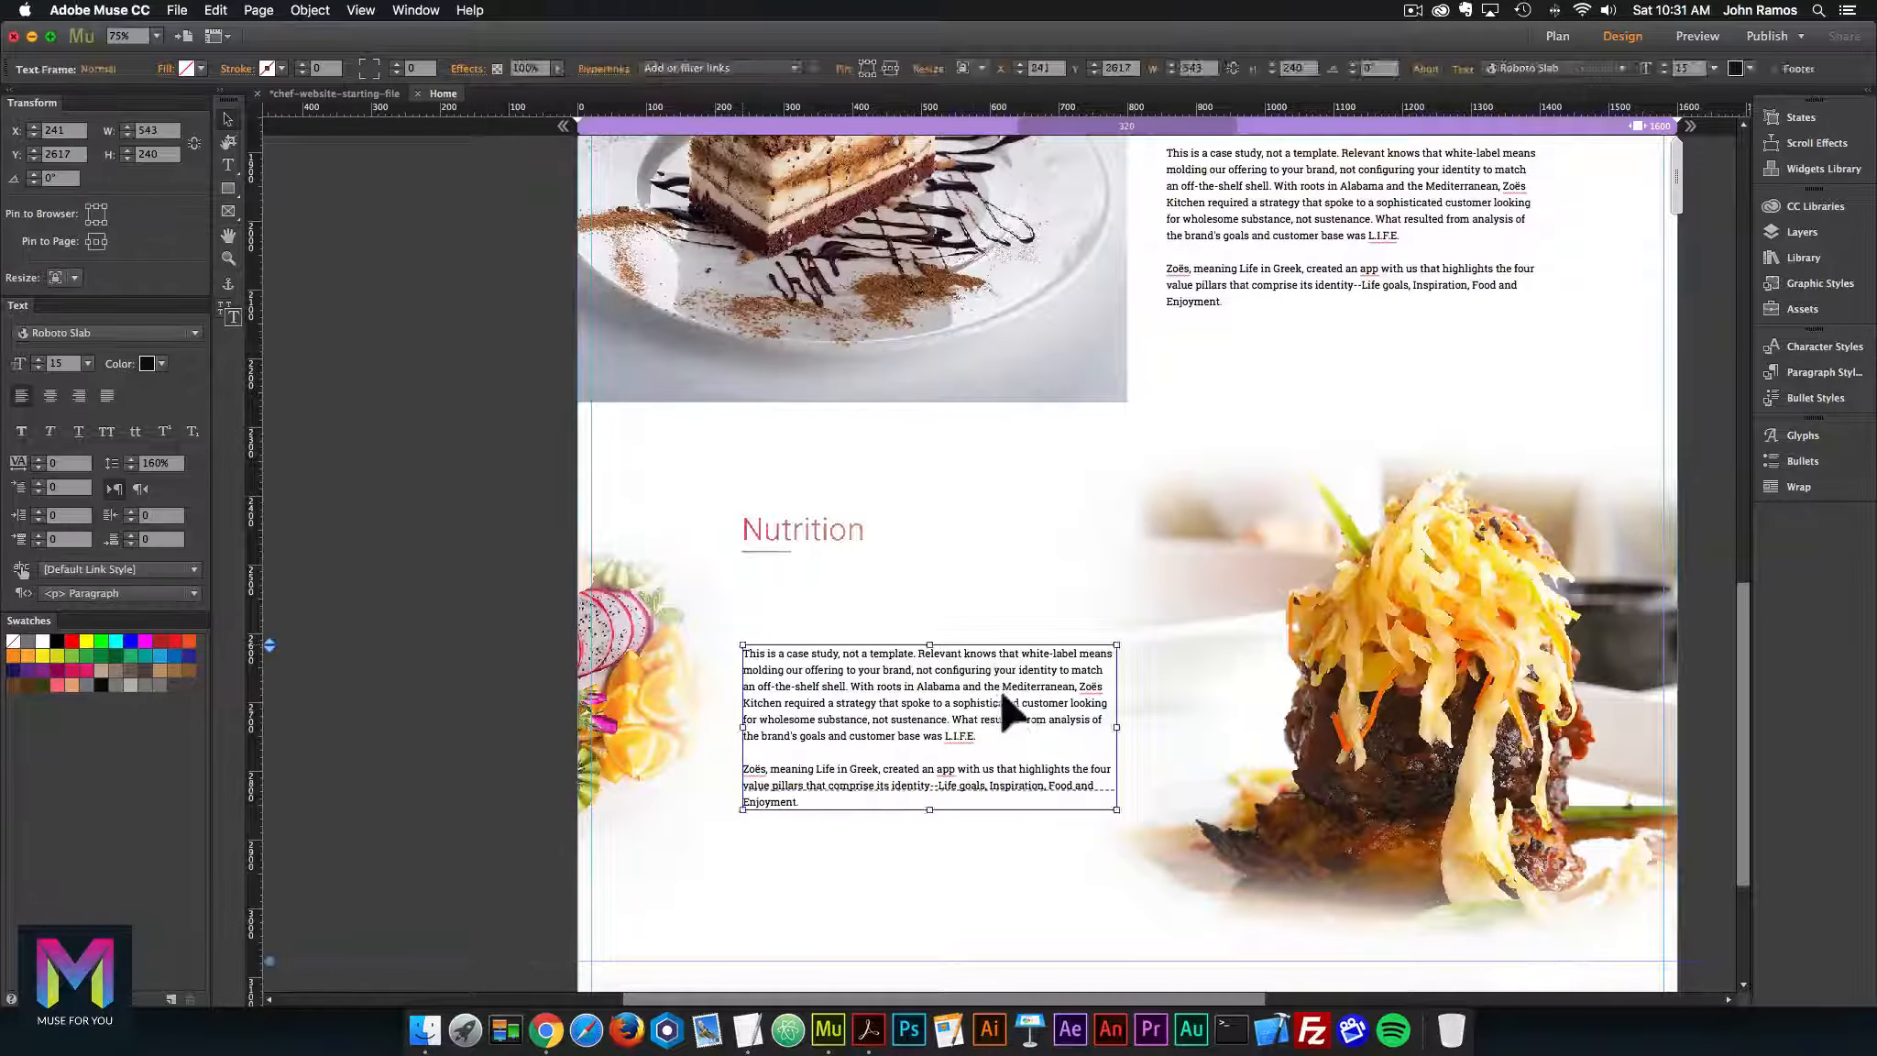
key(super+a)
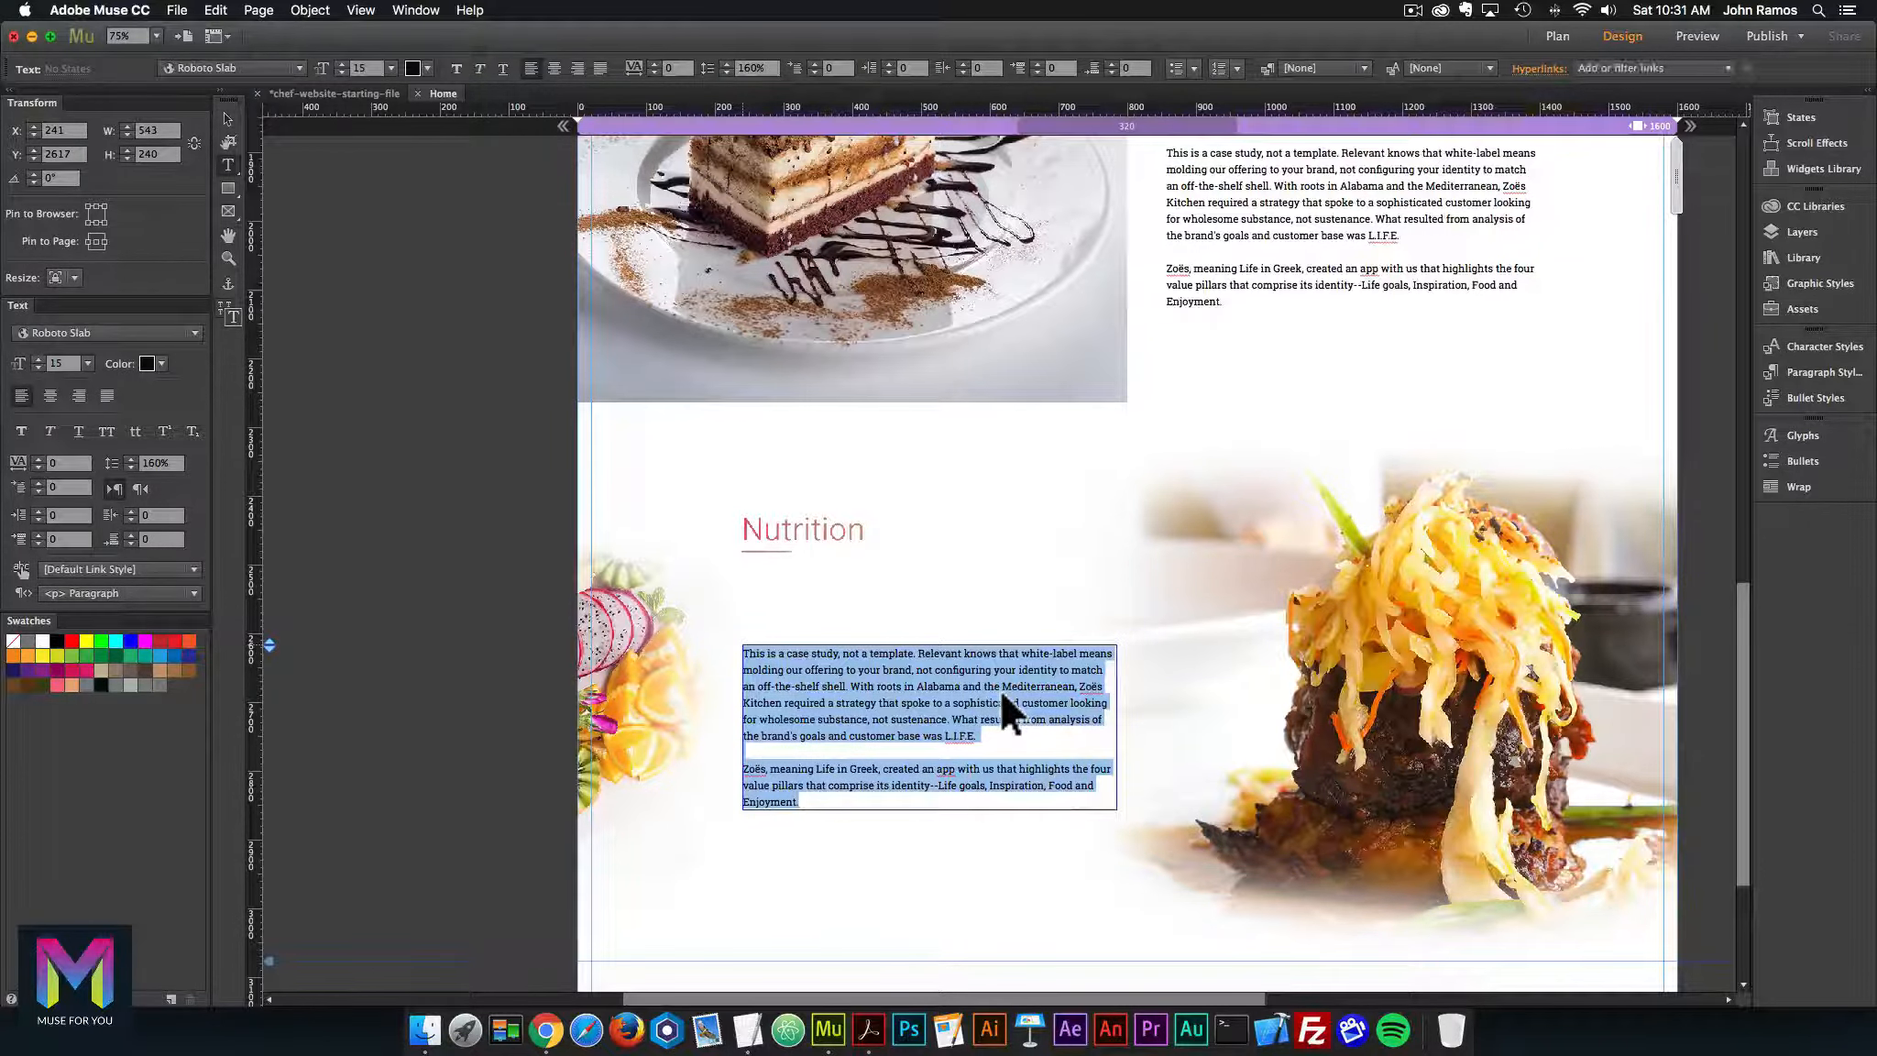
key(super+v)
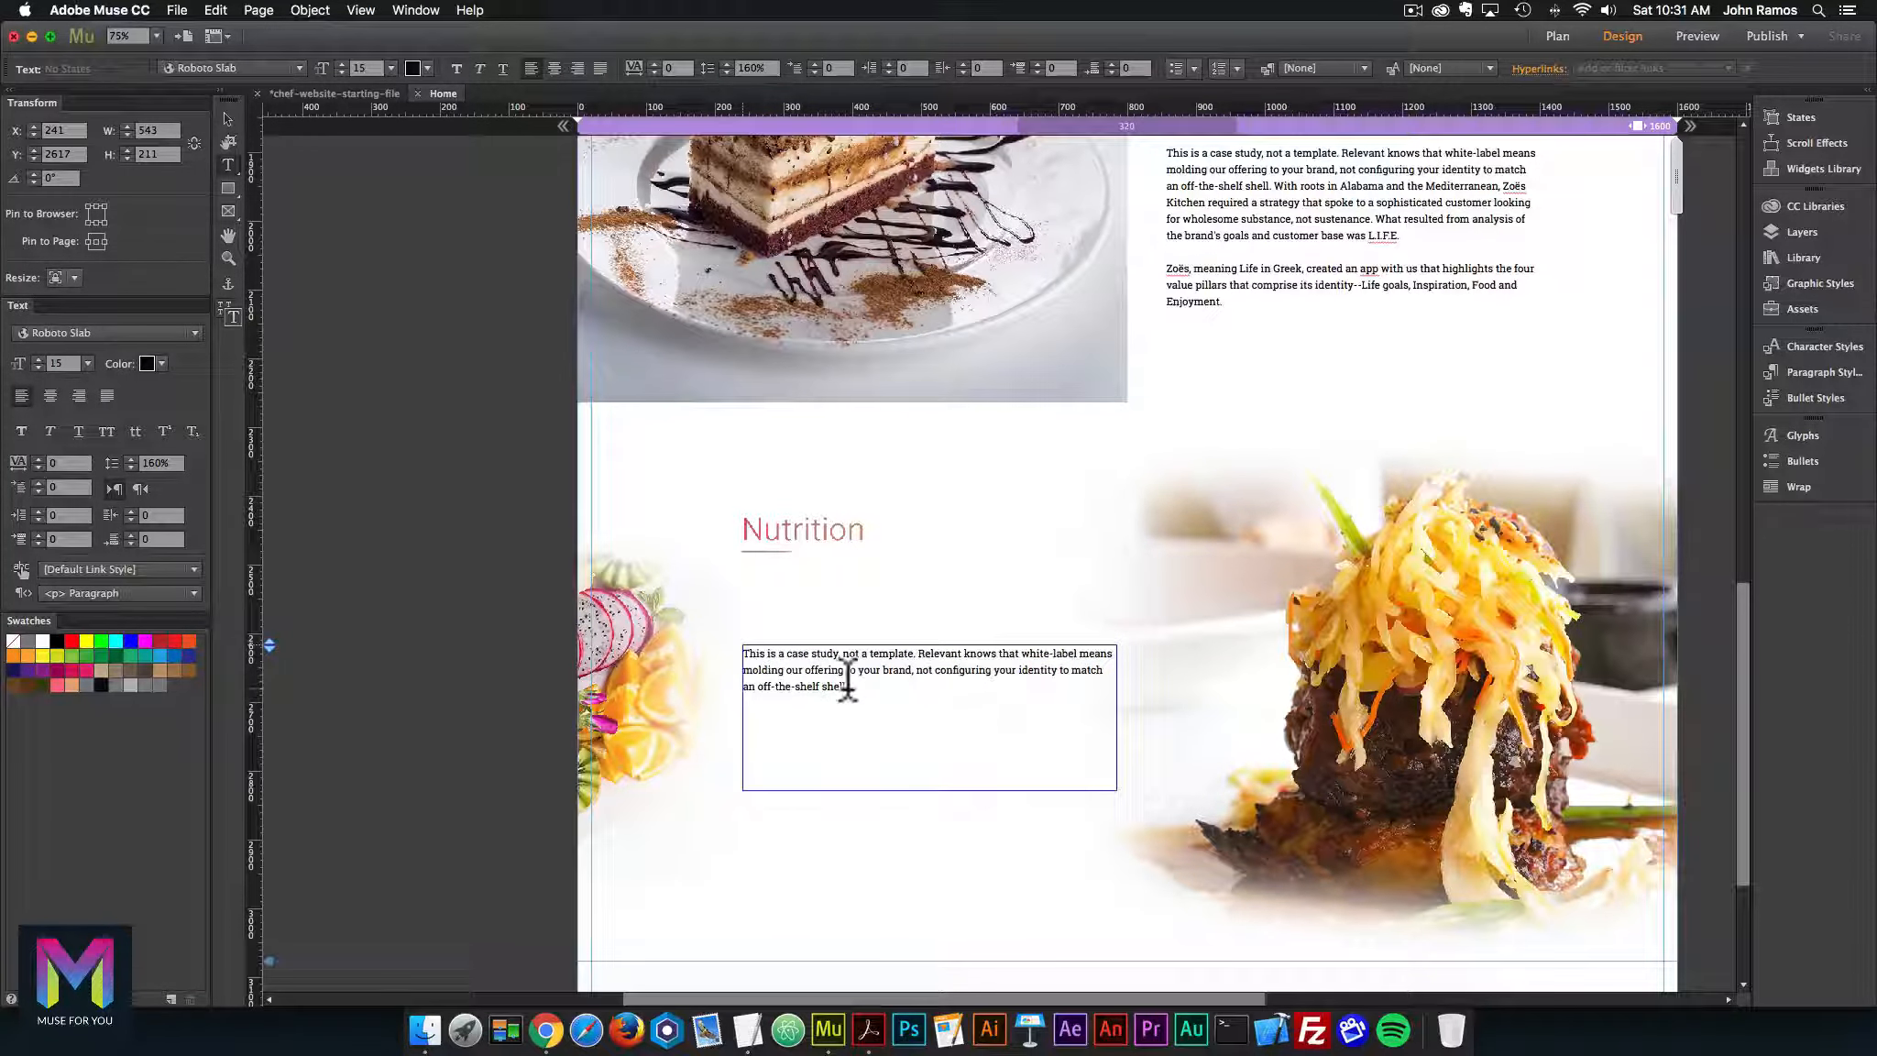
click(222, 114)
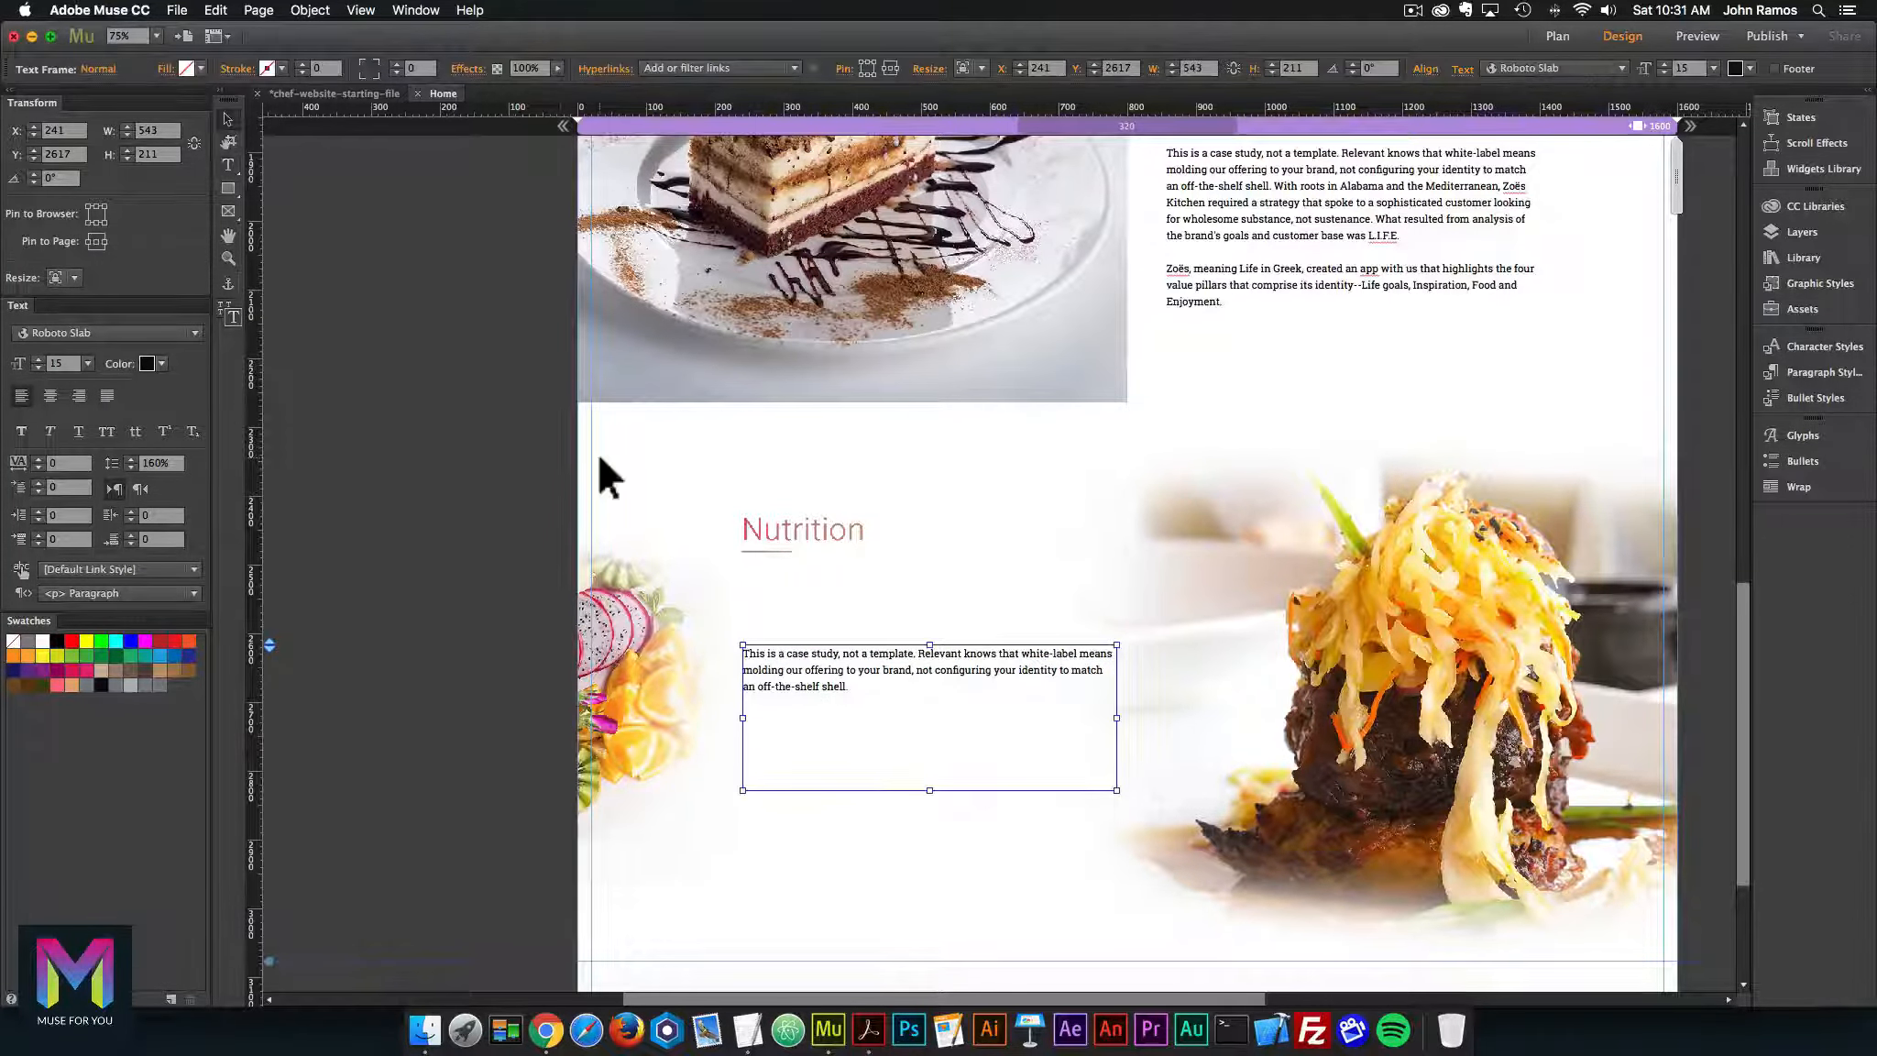
Position the Nutrition title at X 214 and Y 2428, keeping its size at 200 by 56
click(805, 530)
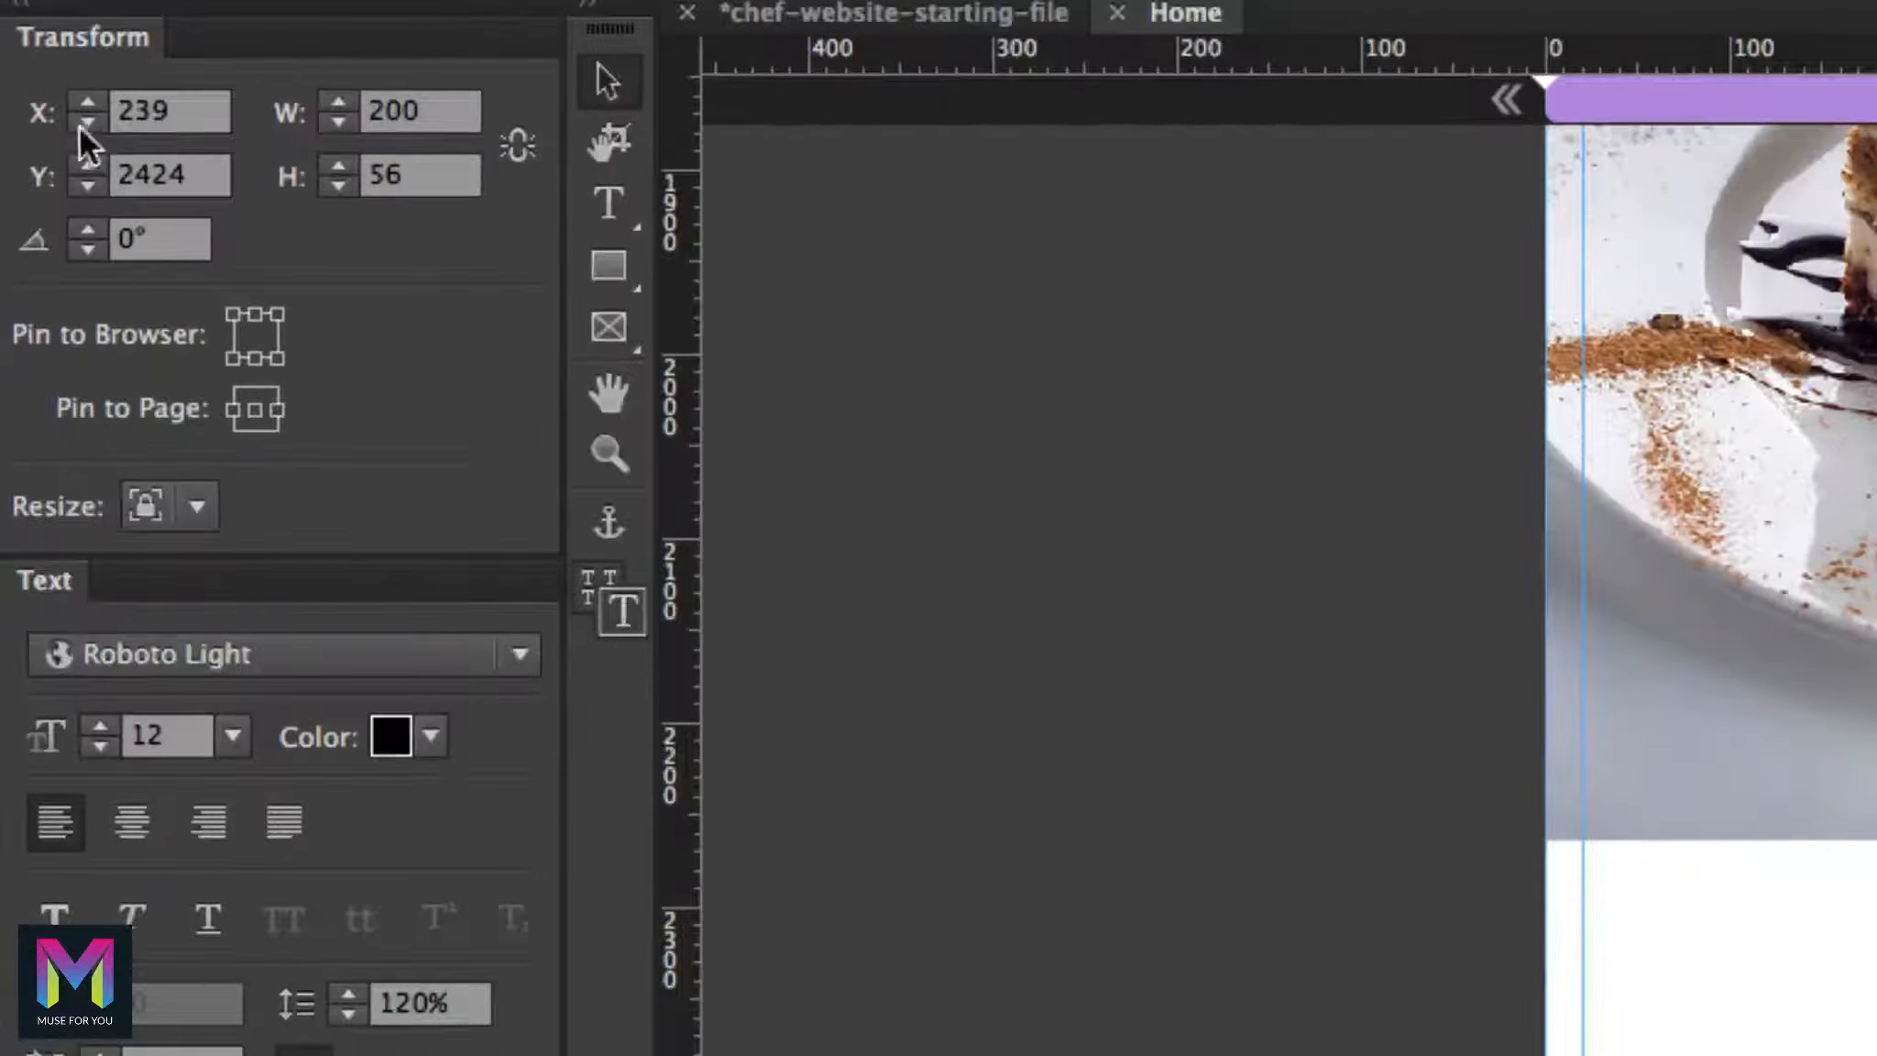
click(65, 134)
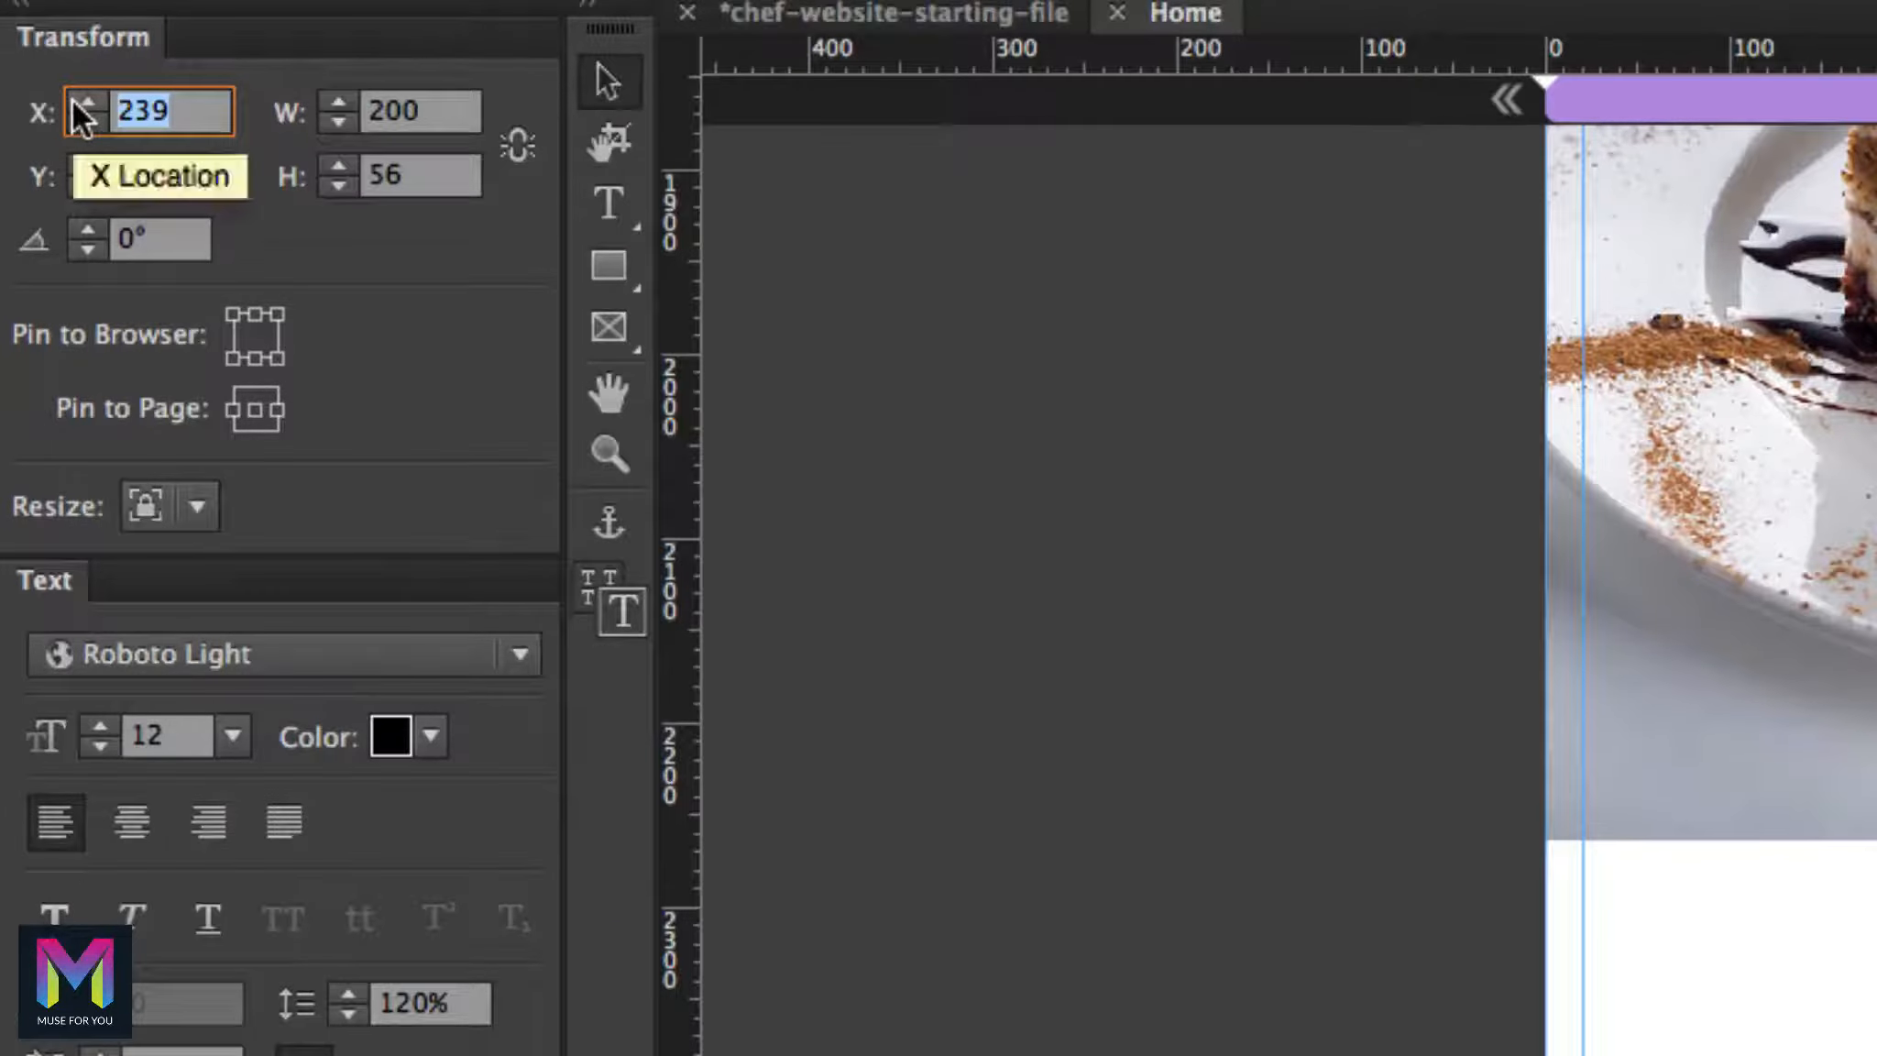
text(214)
key(Tab)
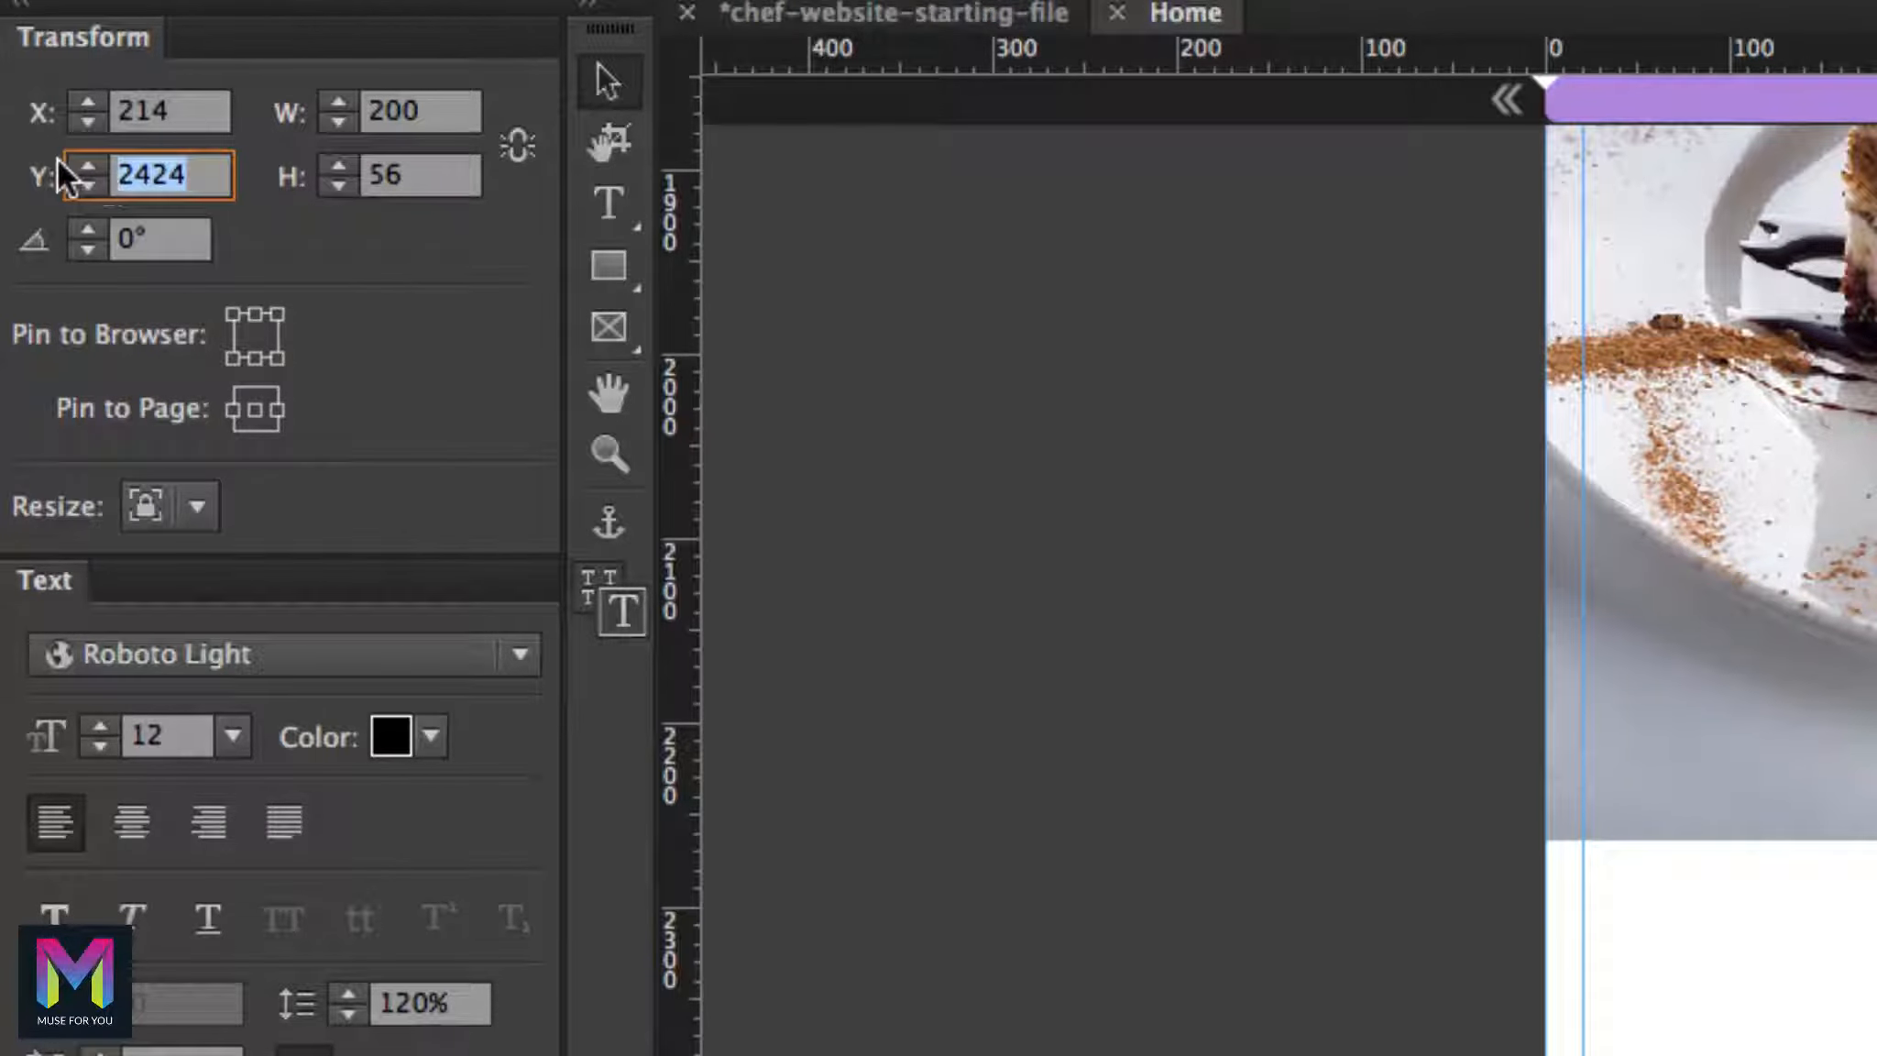
text(2)
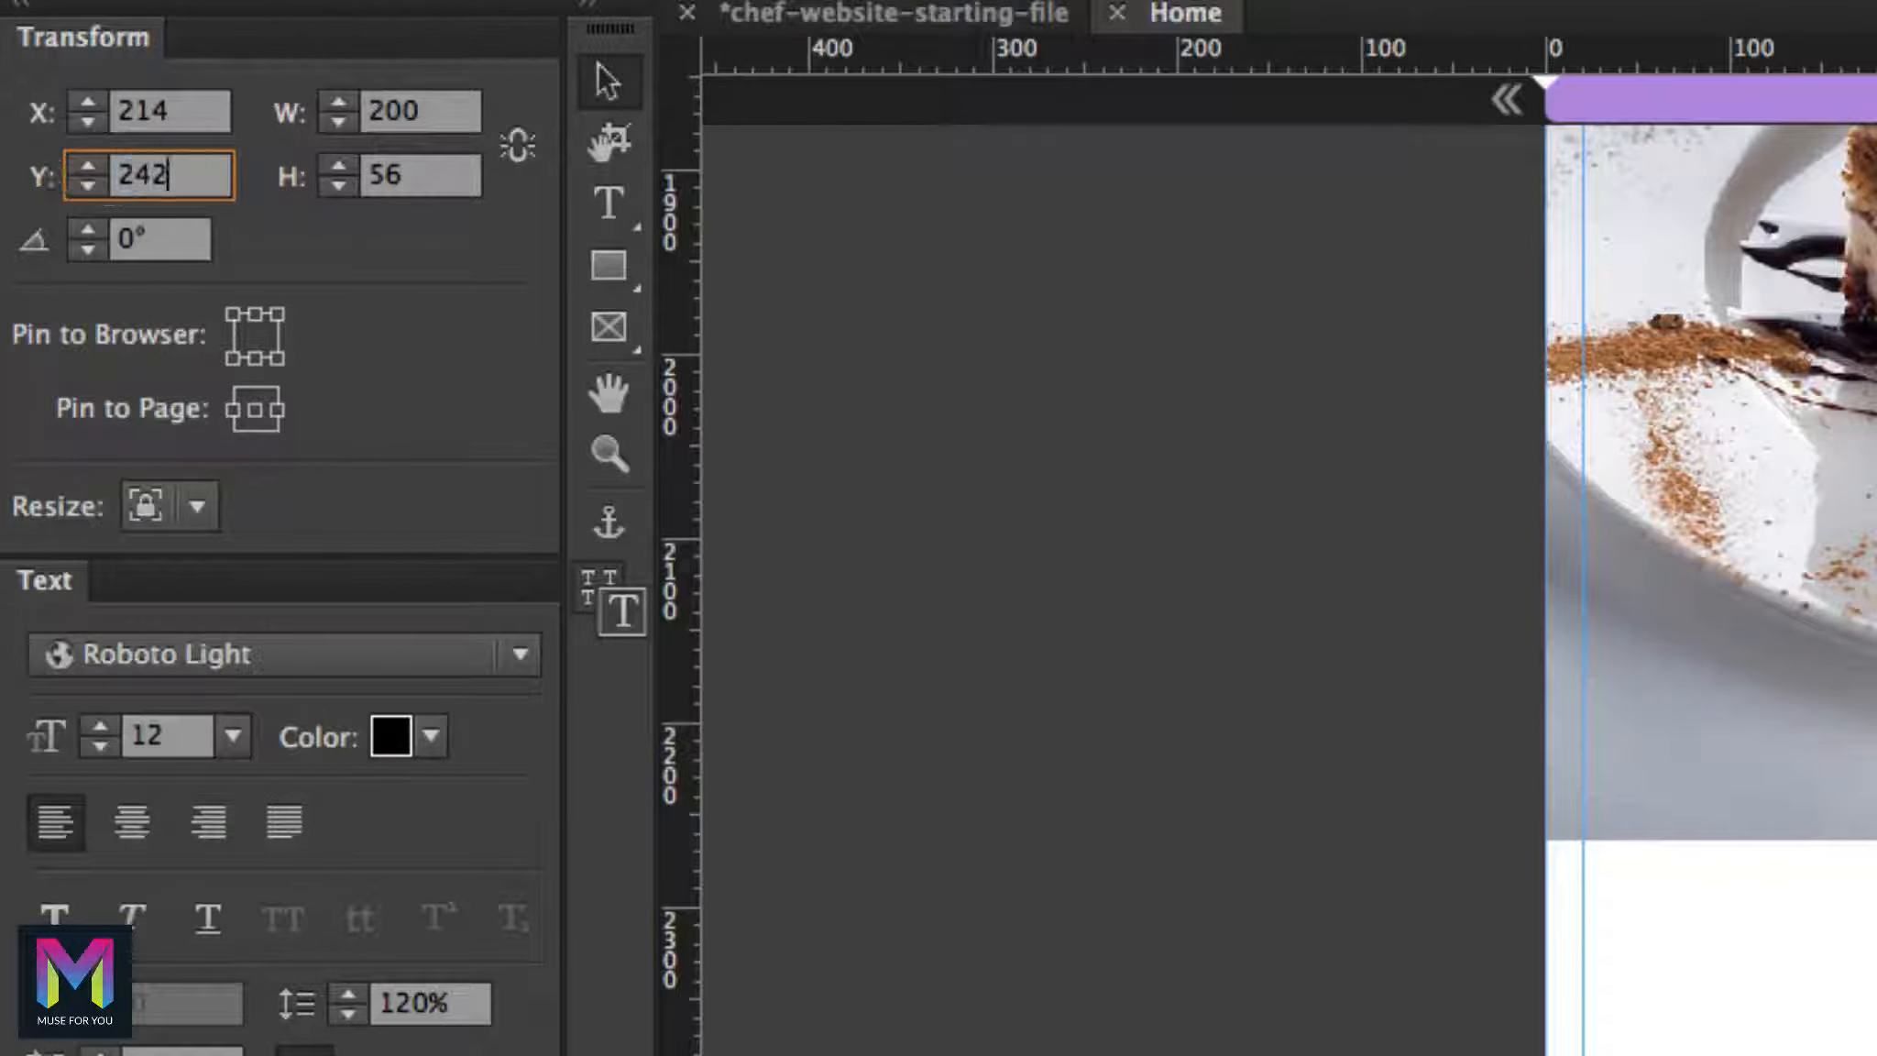
click(419, 111)
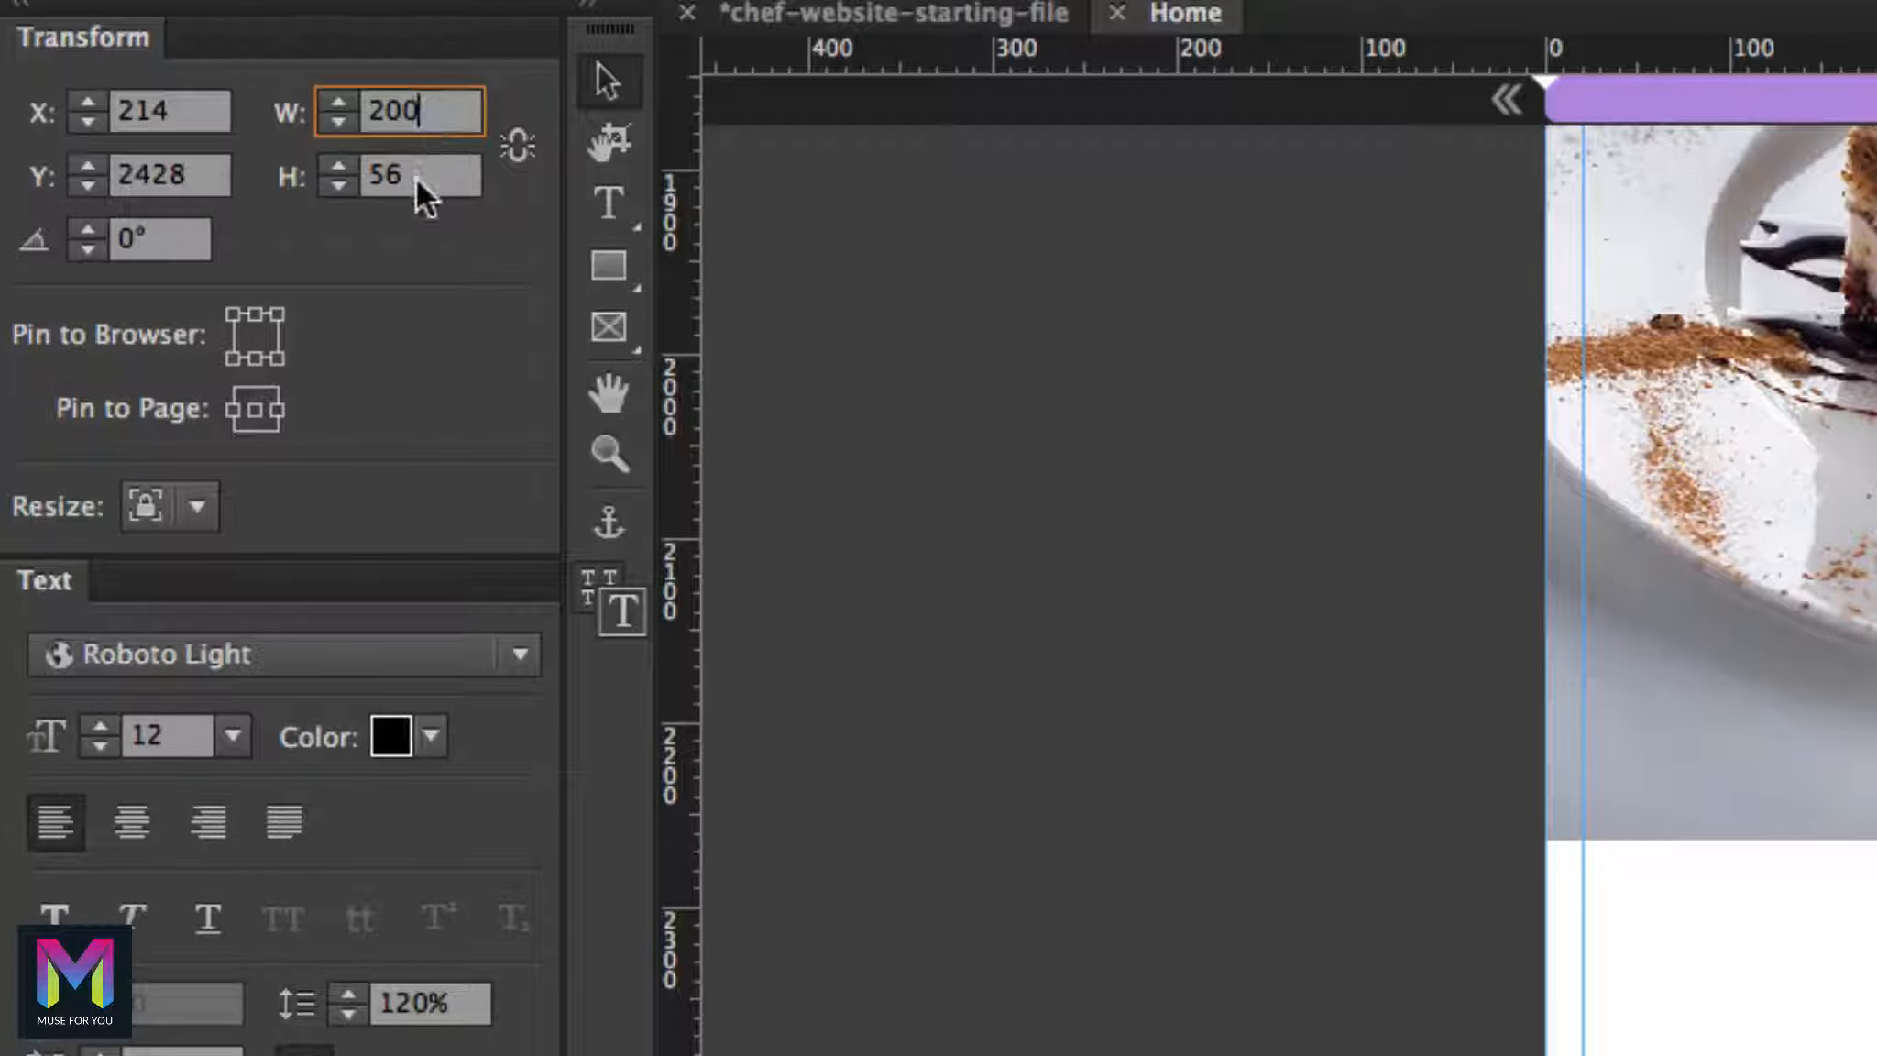
key(Return)
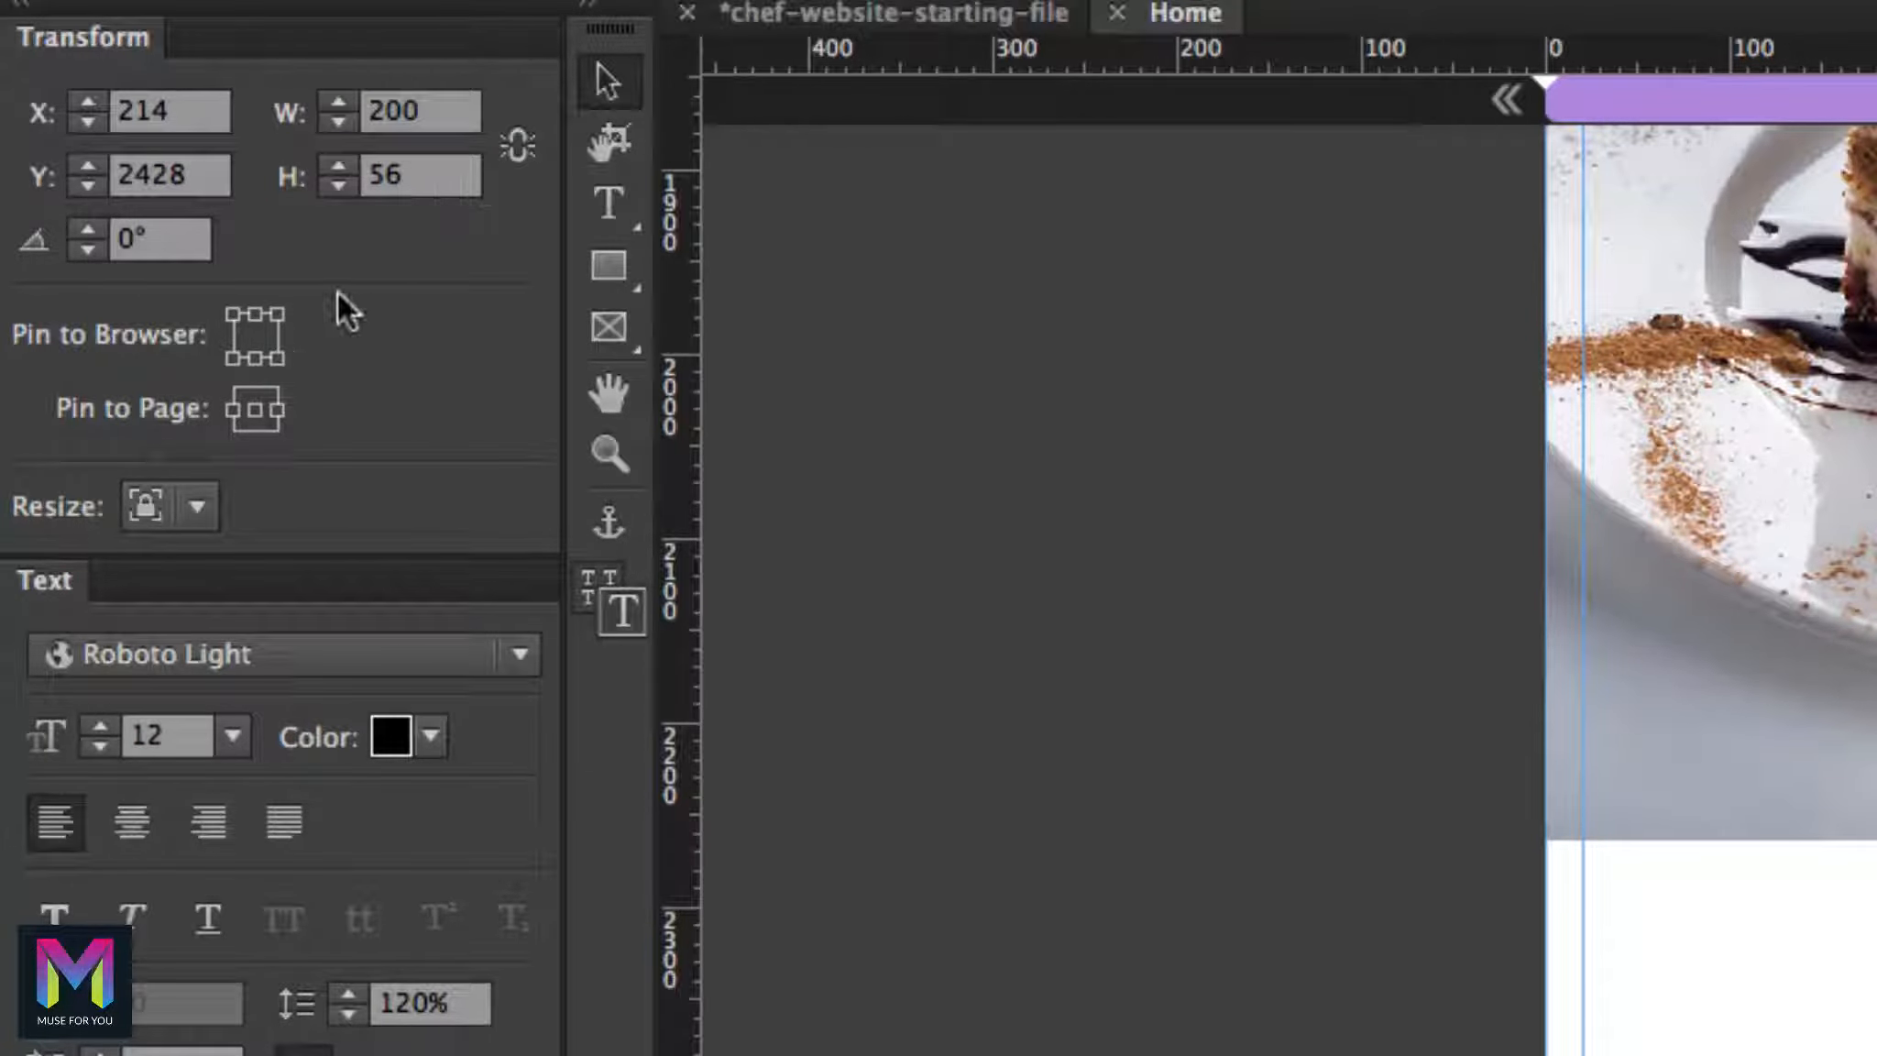
Pin the Nutrition title to the centre of the page and check its resize setting
click(255, 409)
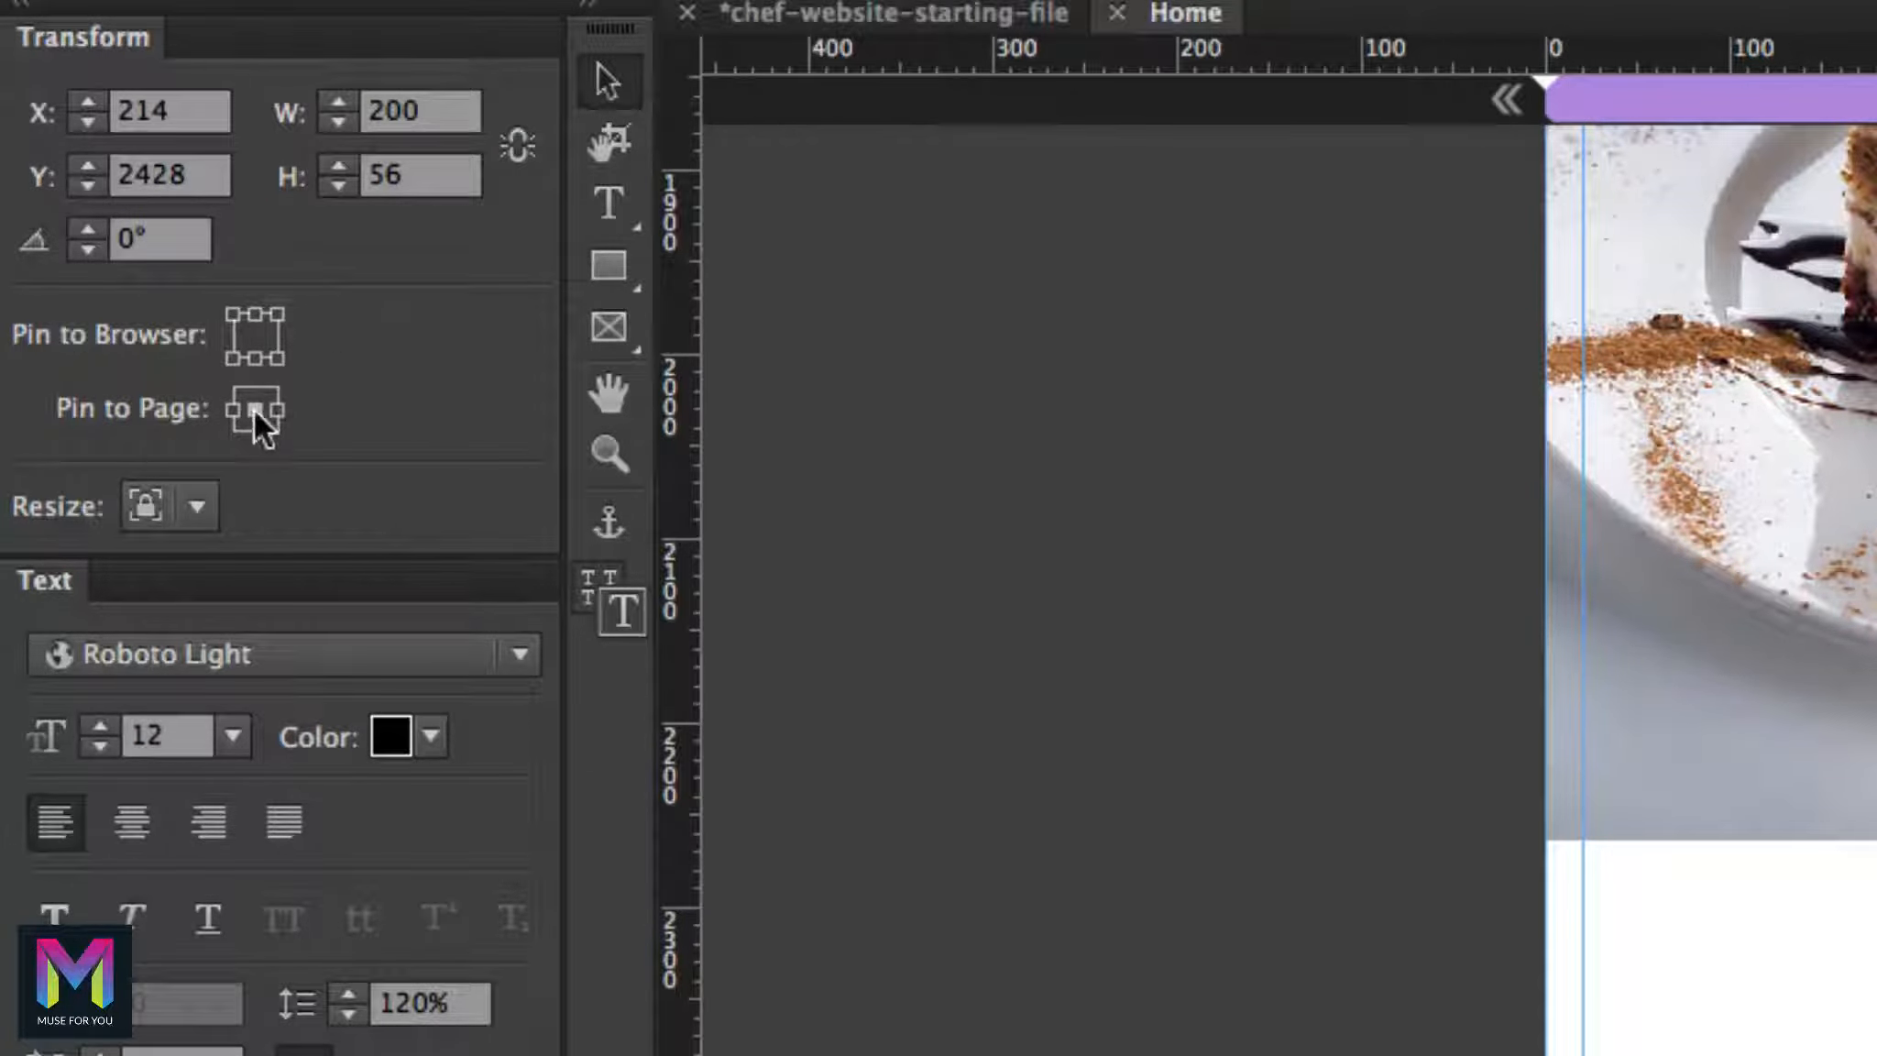
click(196, 508)
click(358, 475)
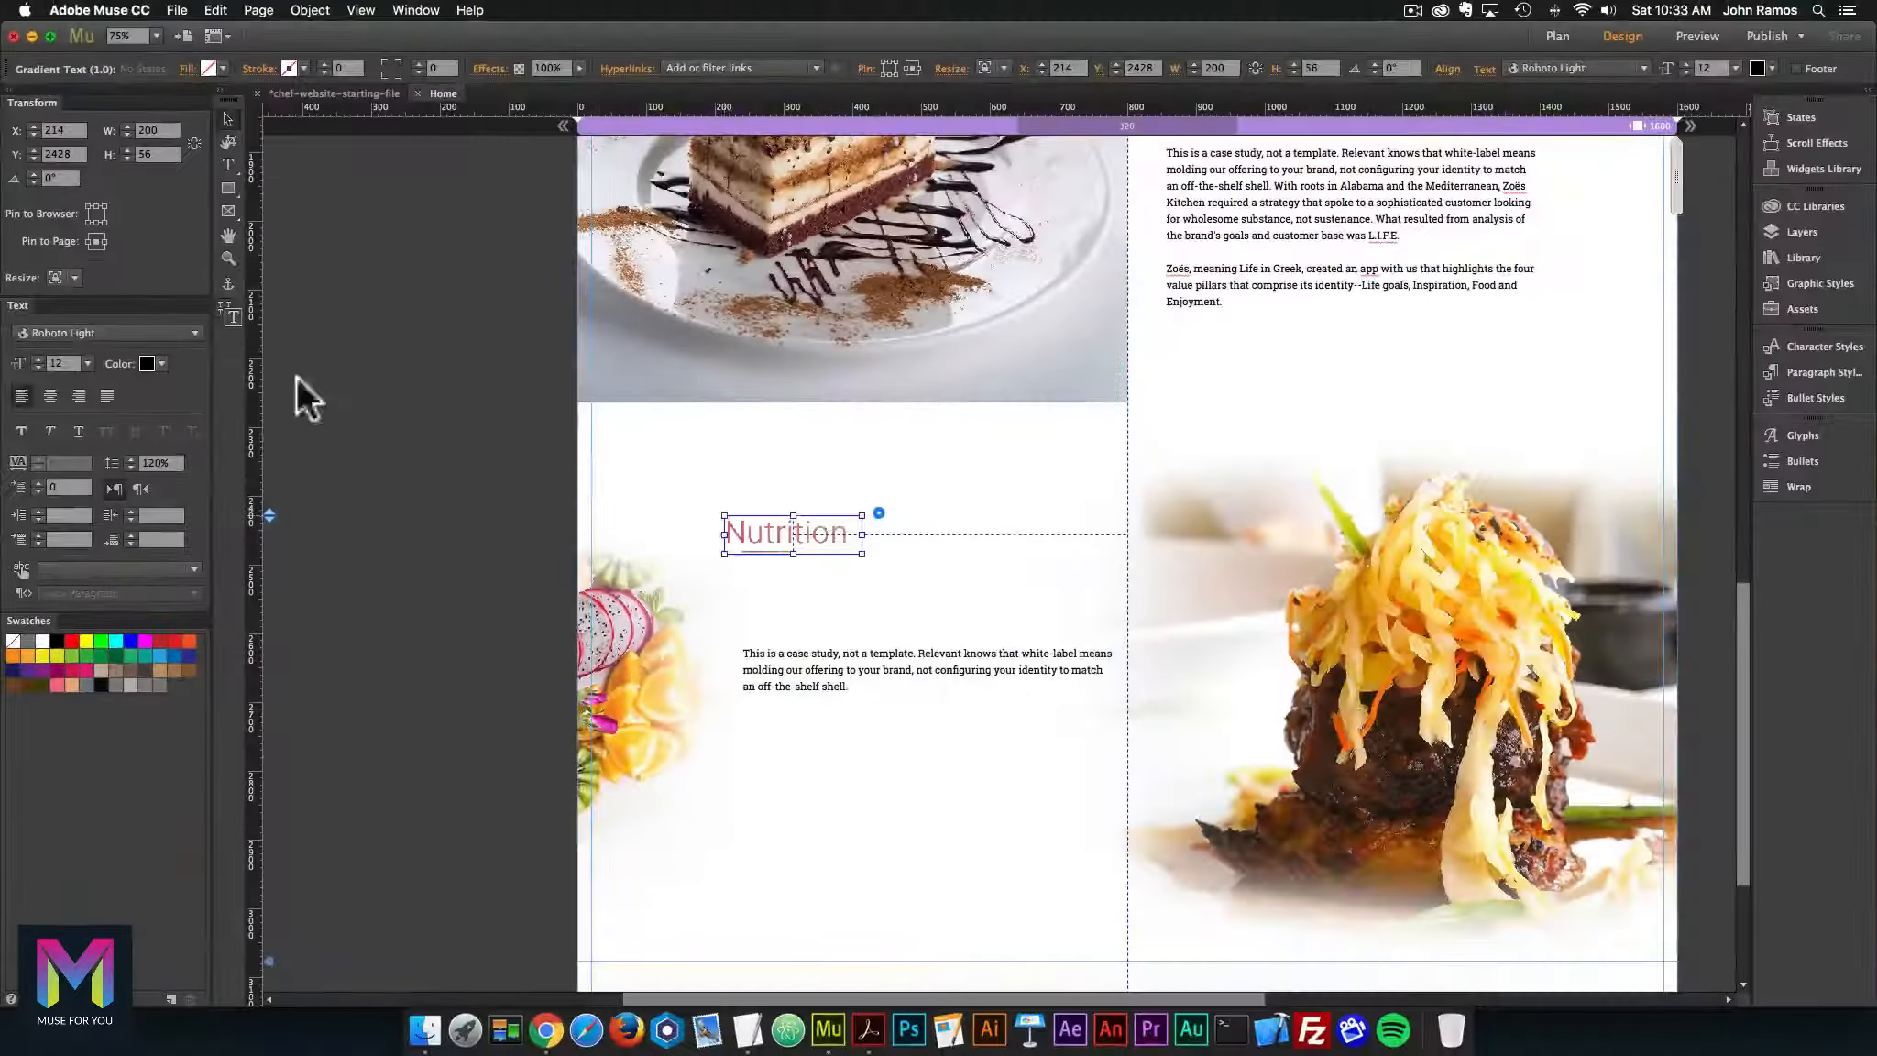
click(555, 526)
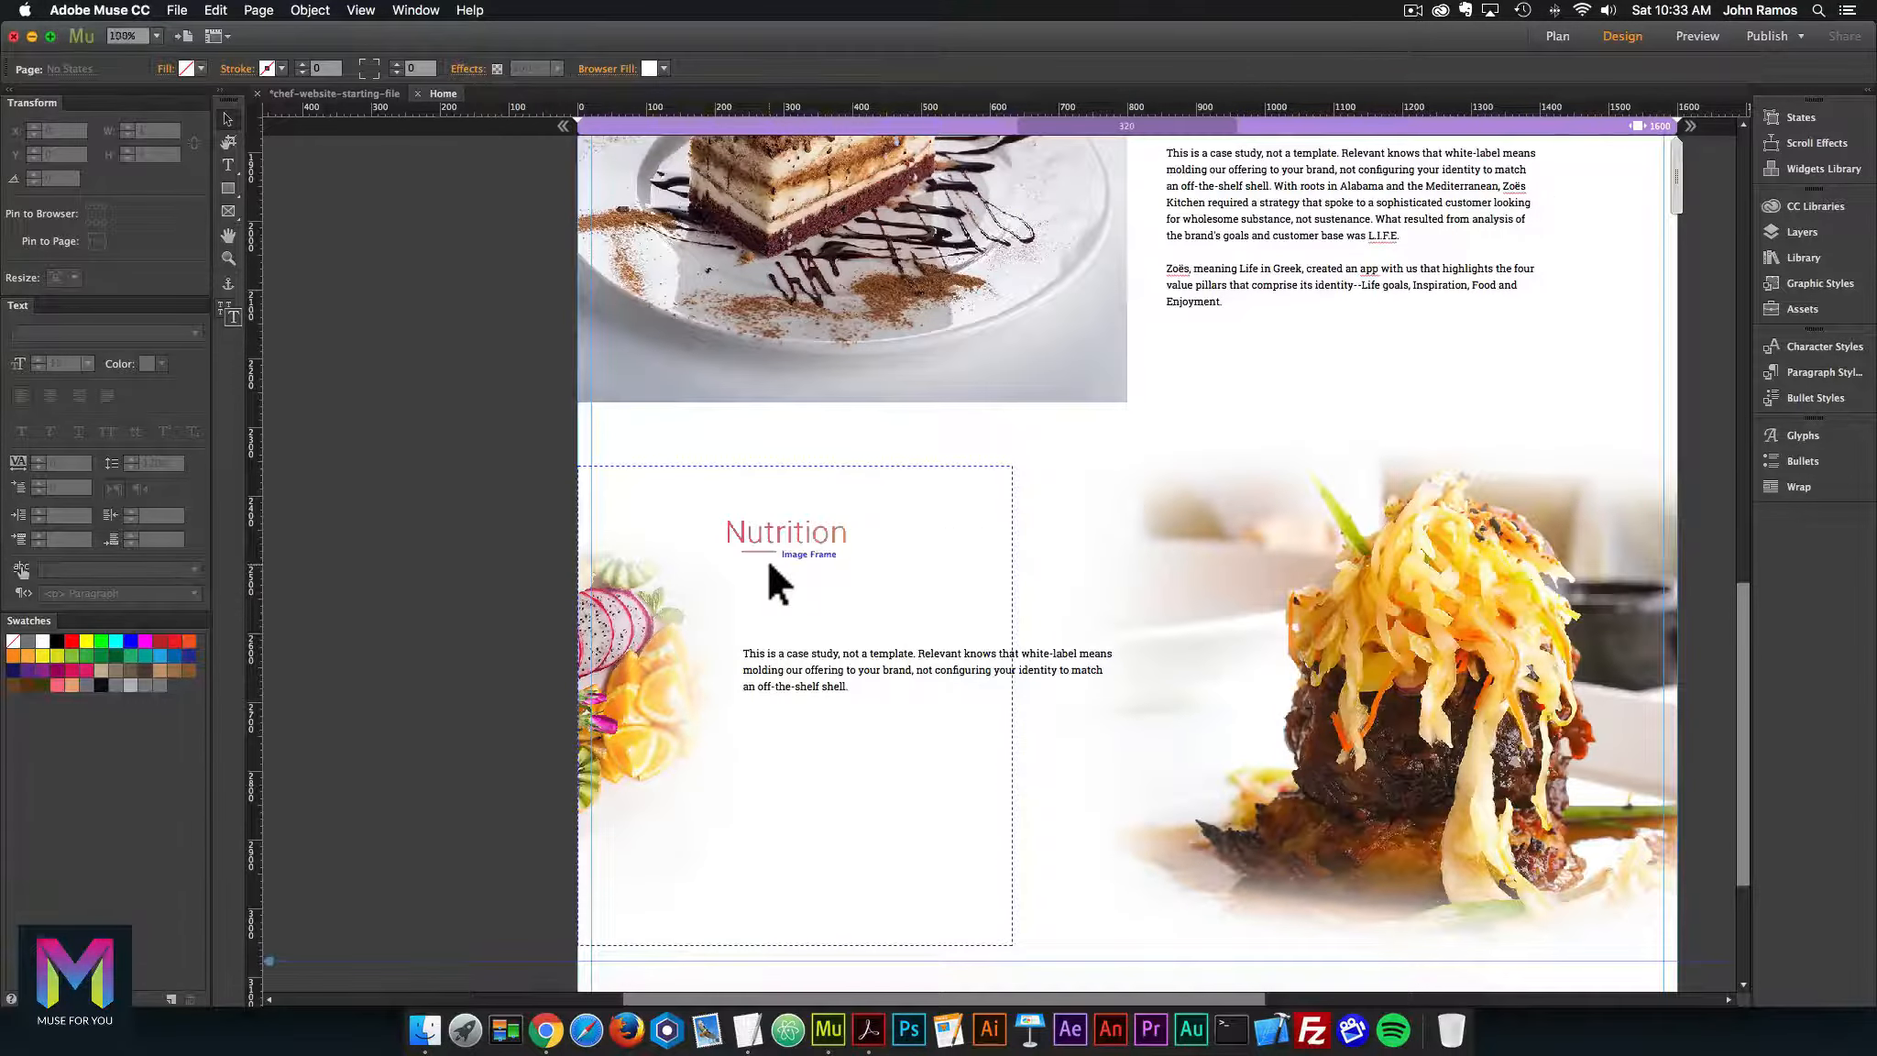
Position the underline beneath the Nutrition title at X 214 and Y 2484
key(super+equal)
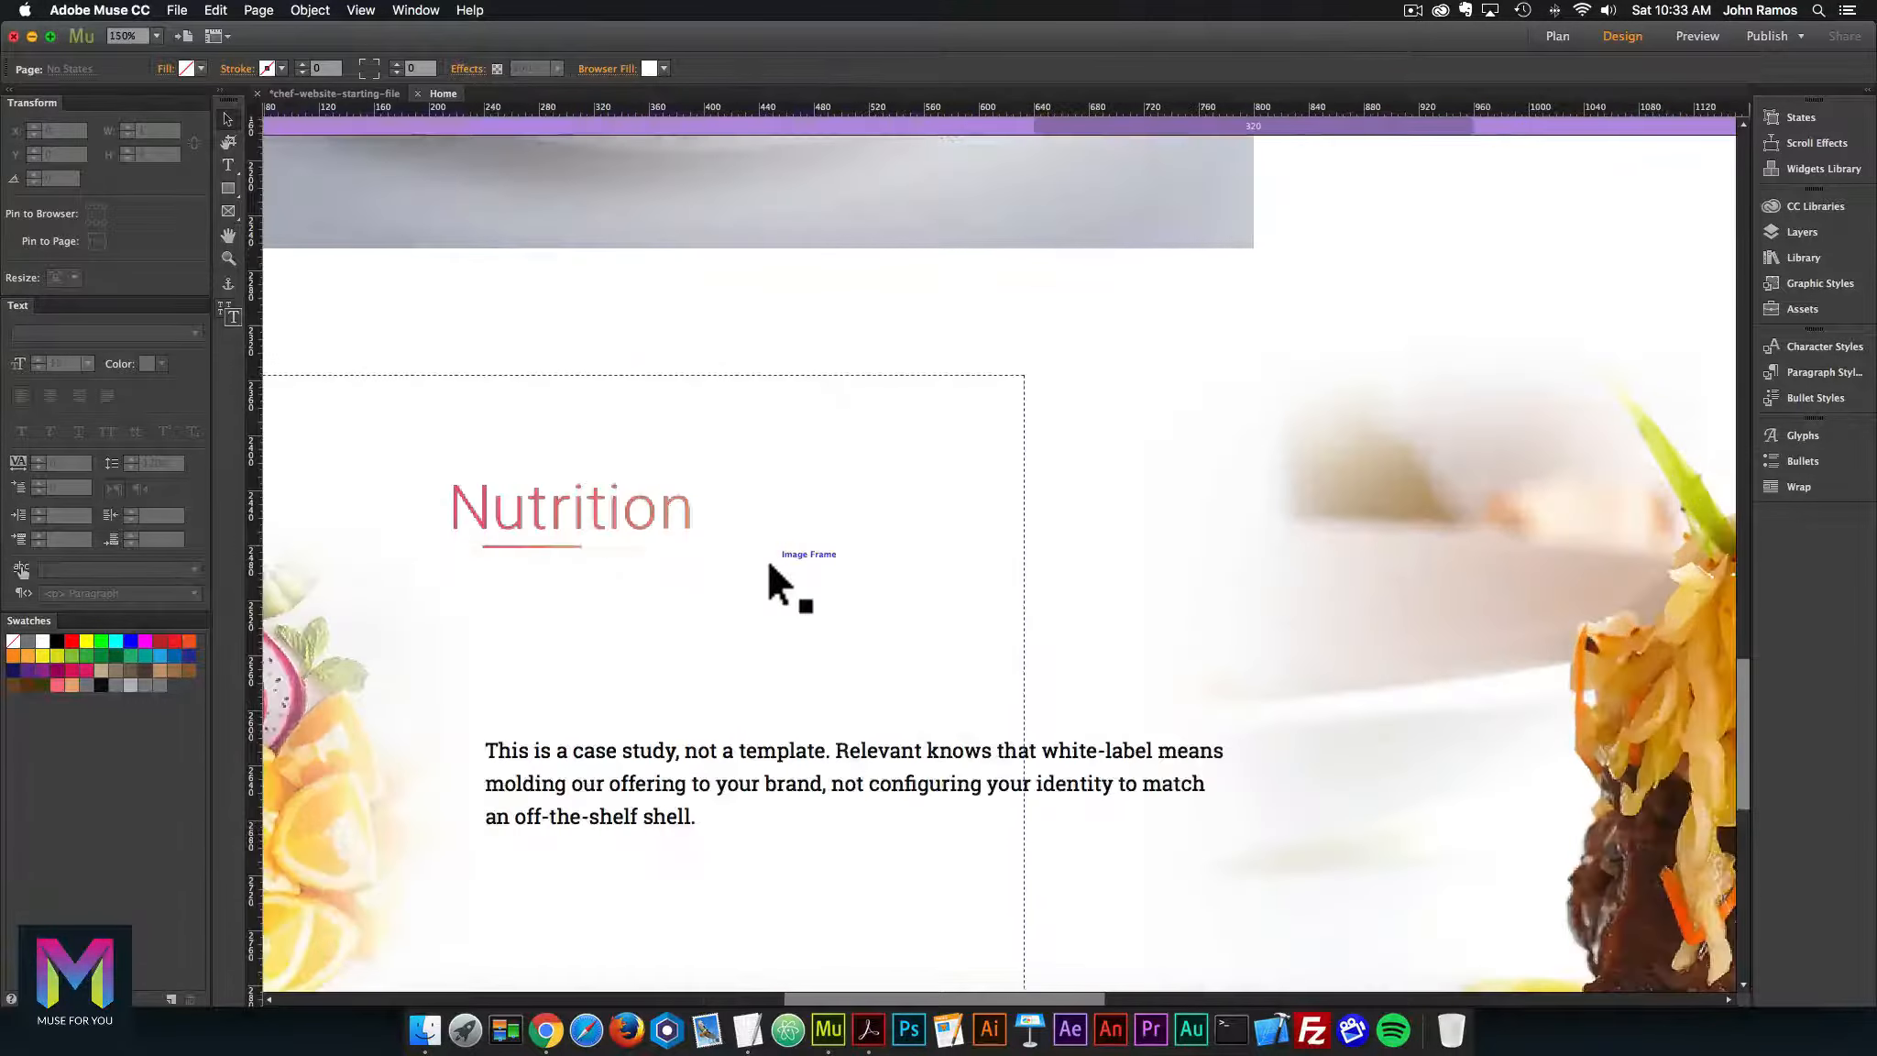
click(552, 545)
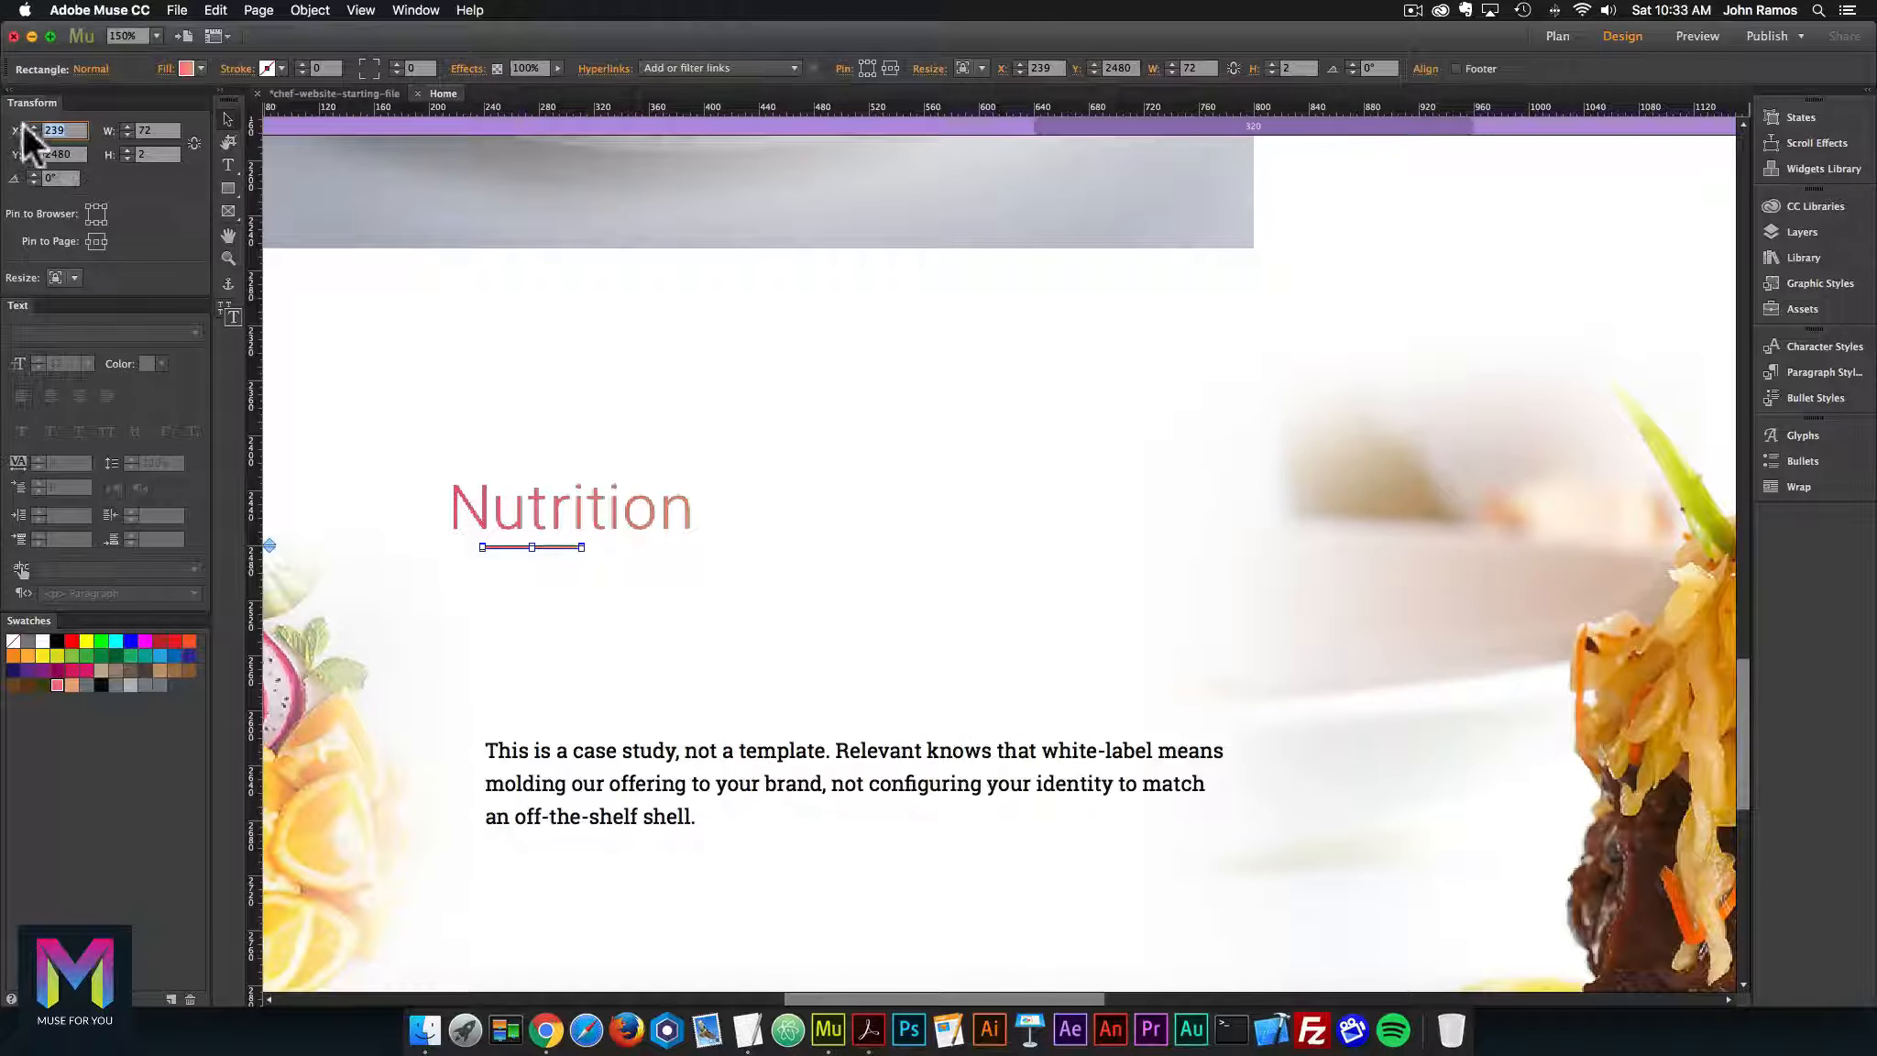
key(Tab)
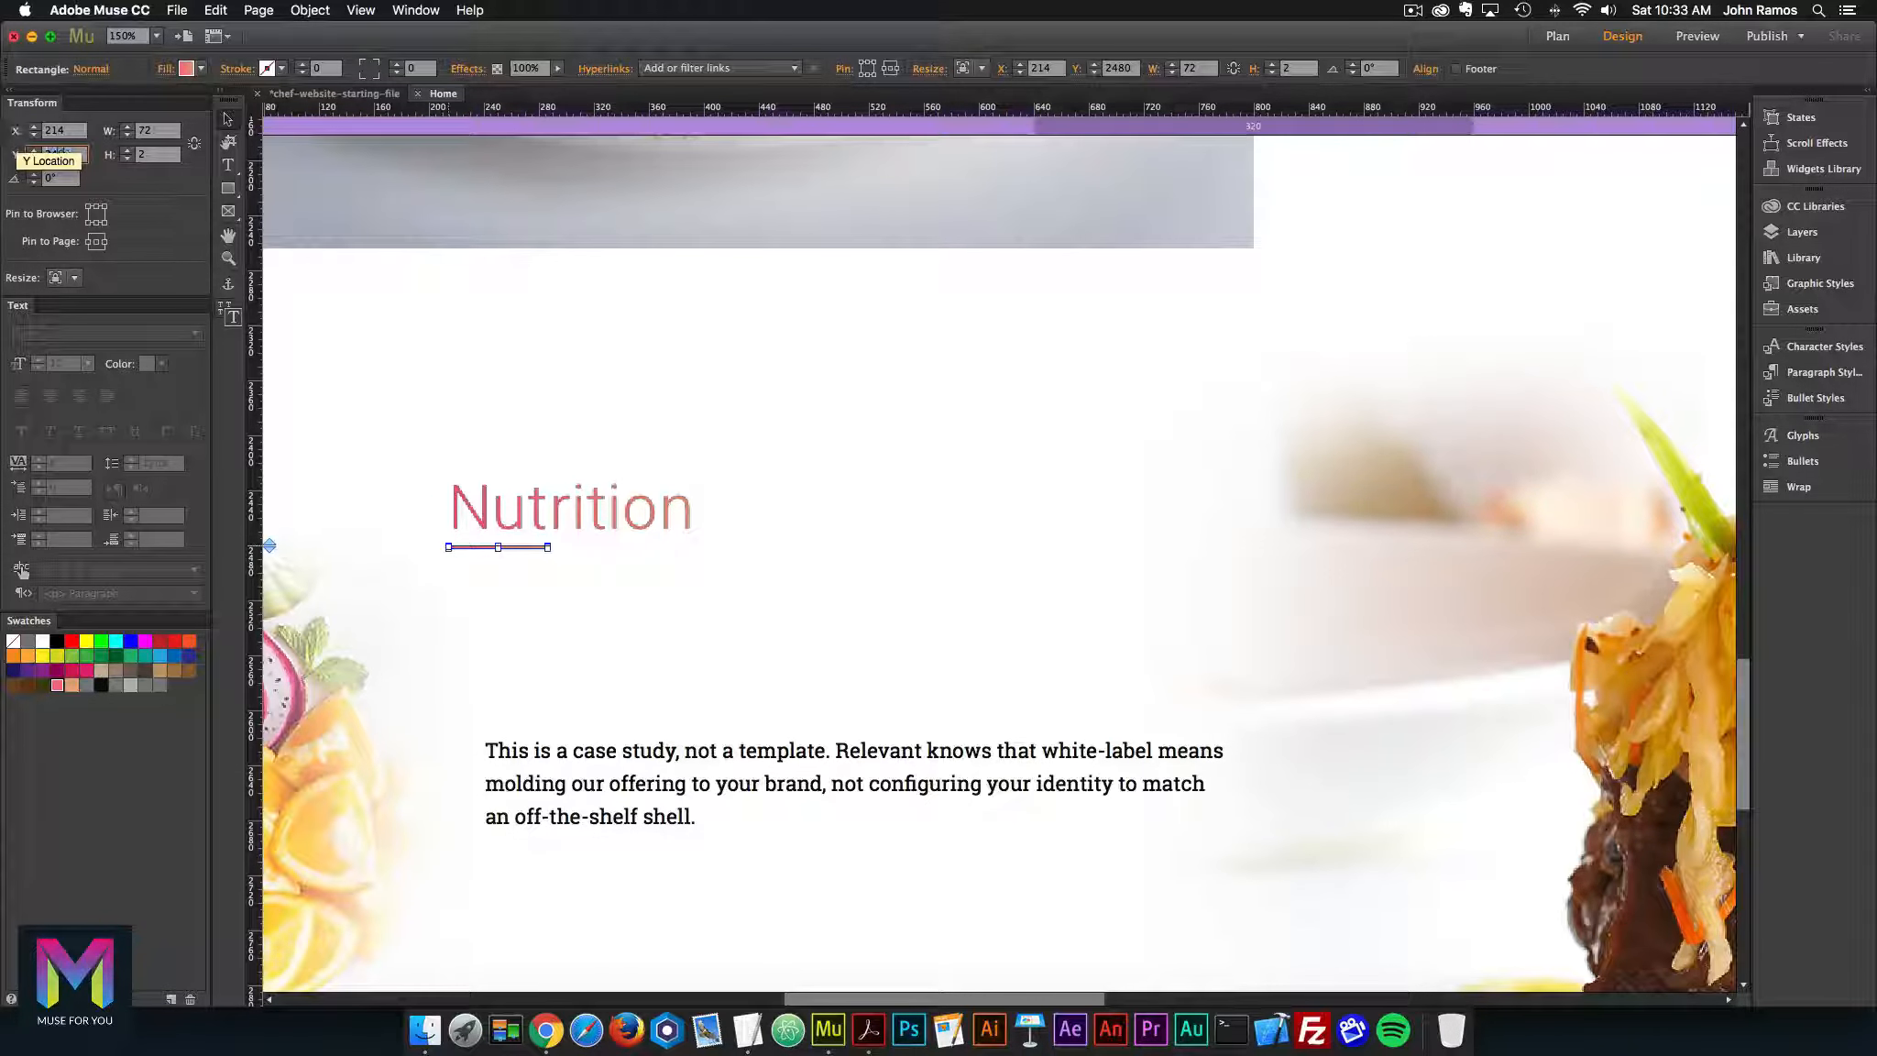
key(Up)
key(Up)
key(Up)
key(Up)
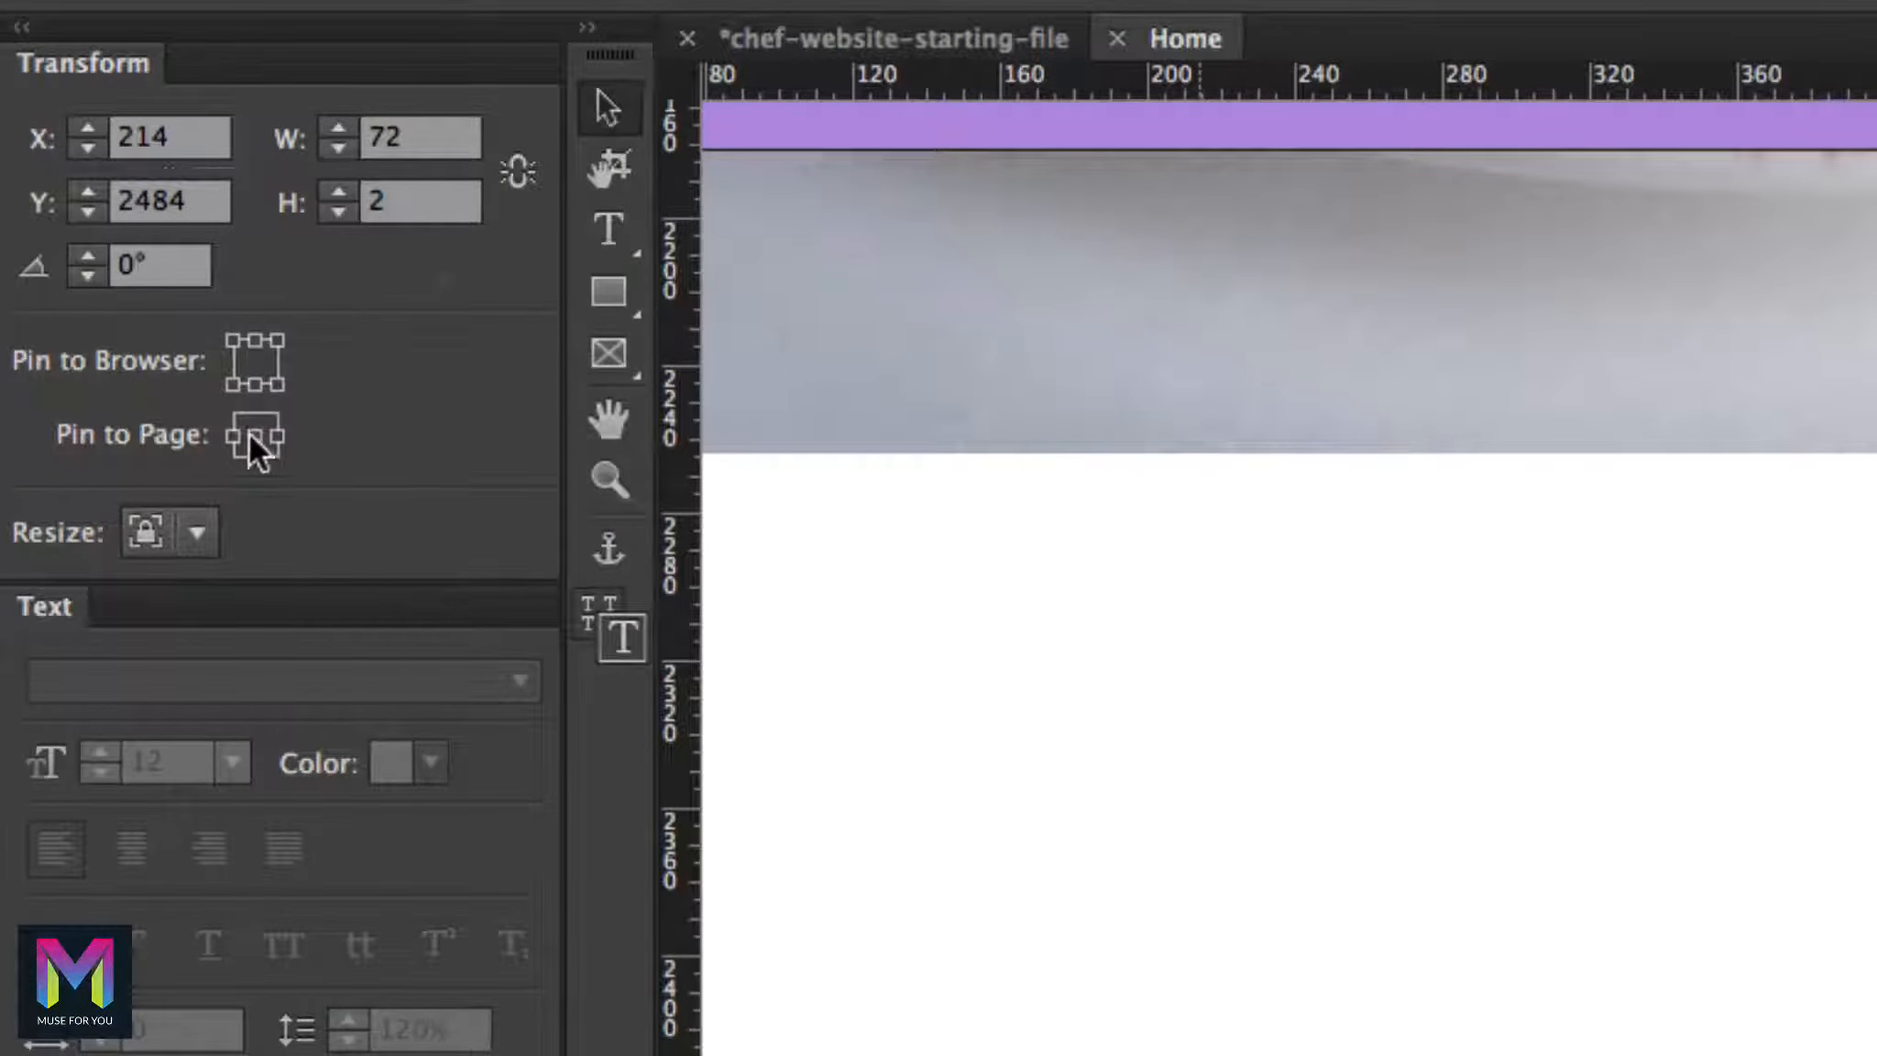
Set the resize option of the Nutrition underline to None
click(196, 532)
click(216, 579)
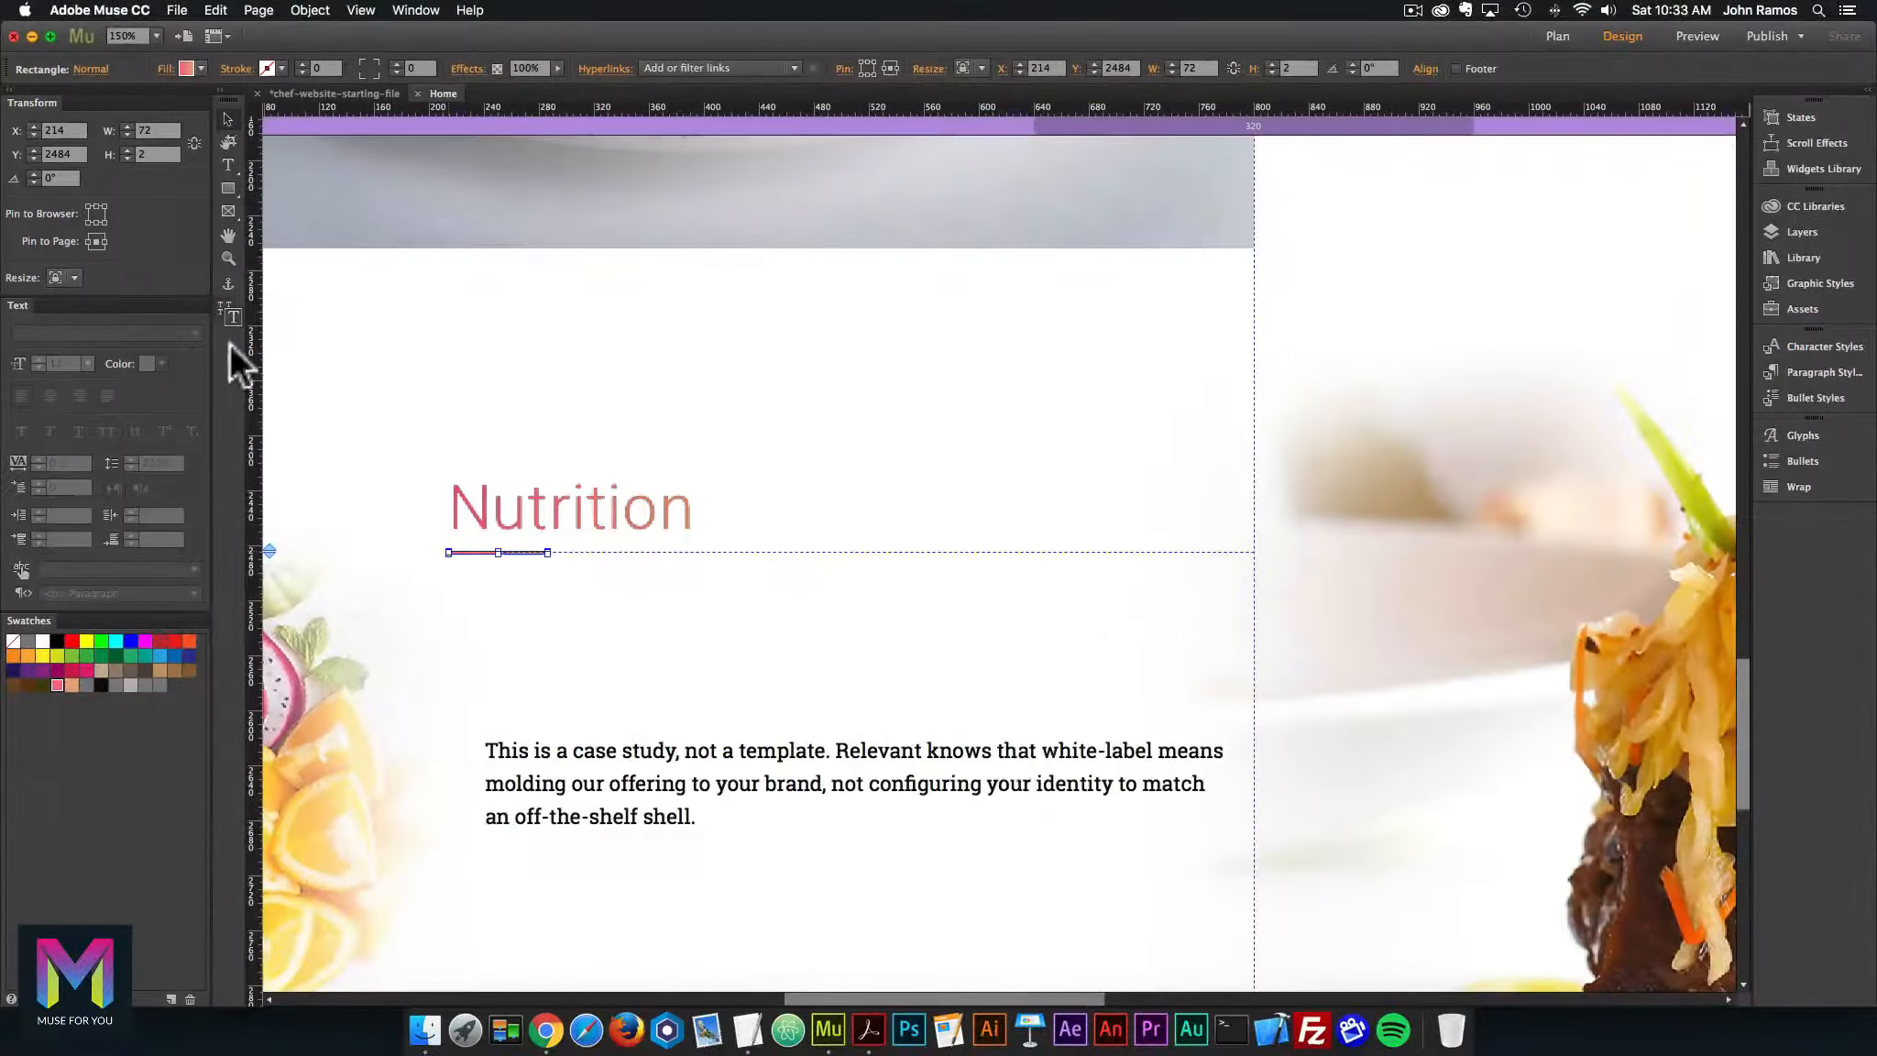
Position the Nutrition paragraph frame beneath the underline at X 214 and Y 2554
click(886, 768)
scroll(632, 717, down, 3)
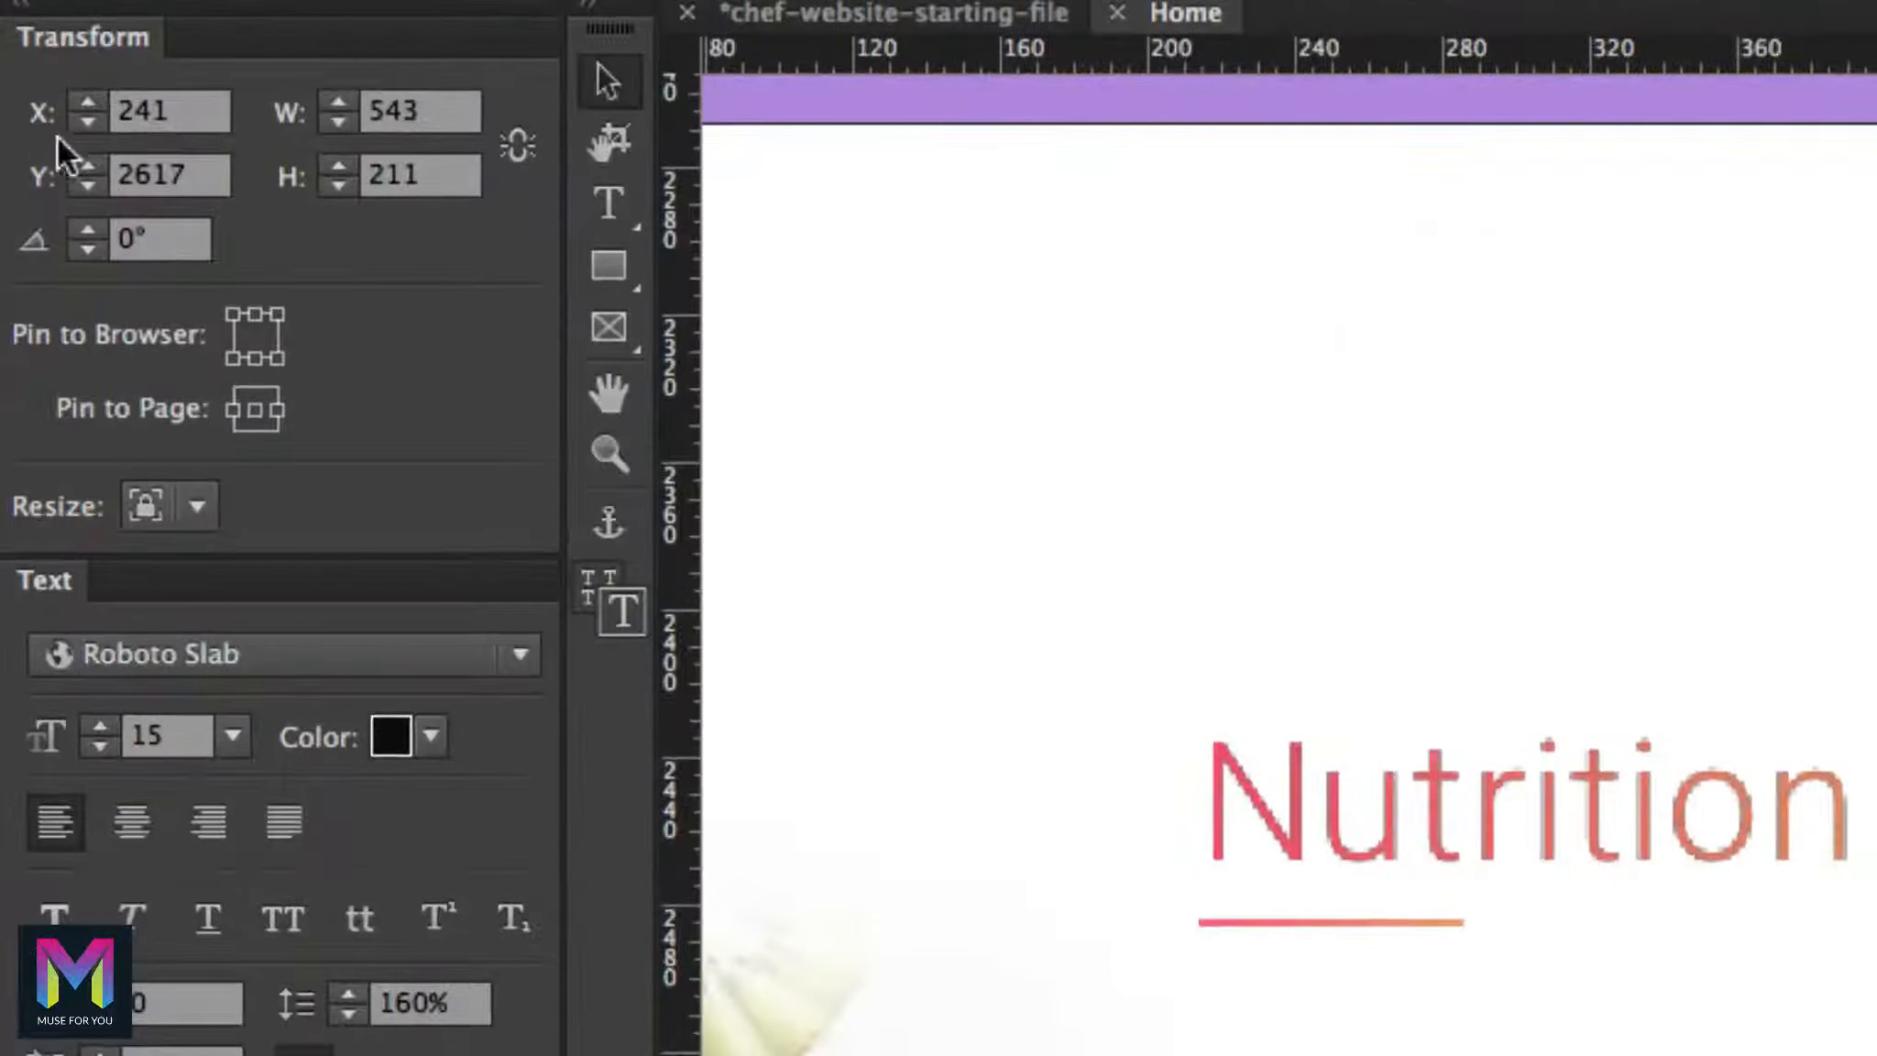
double_click(194, 115)
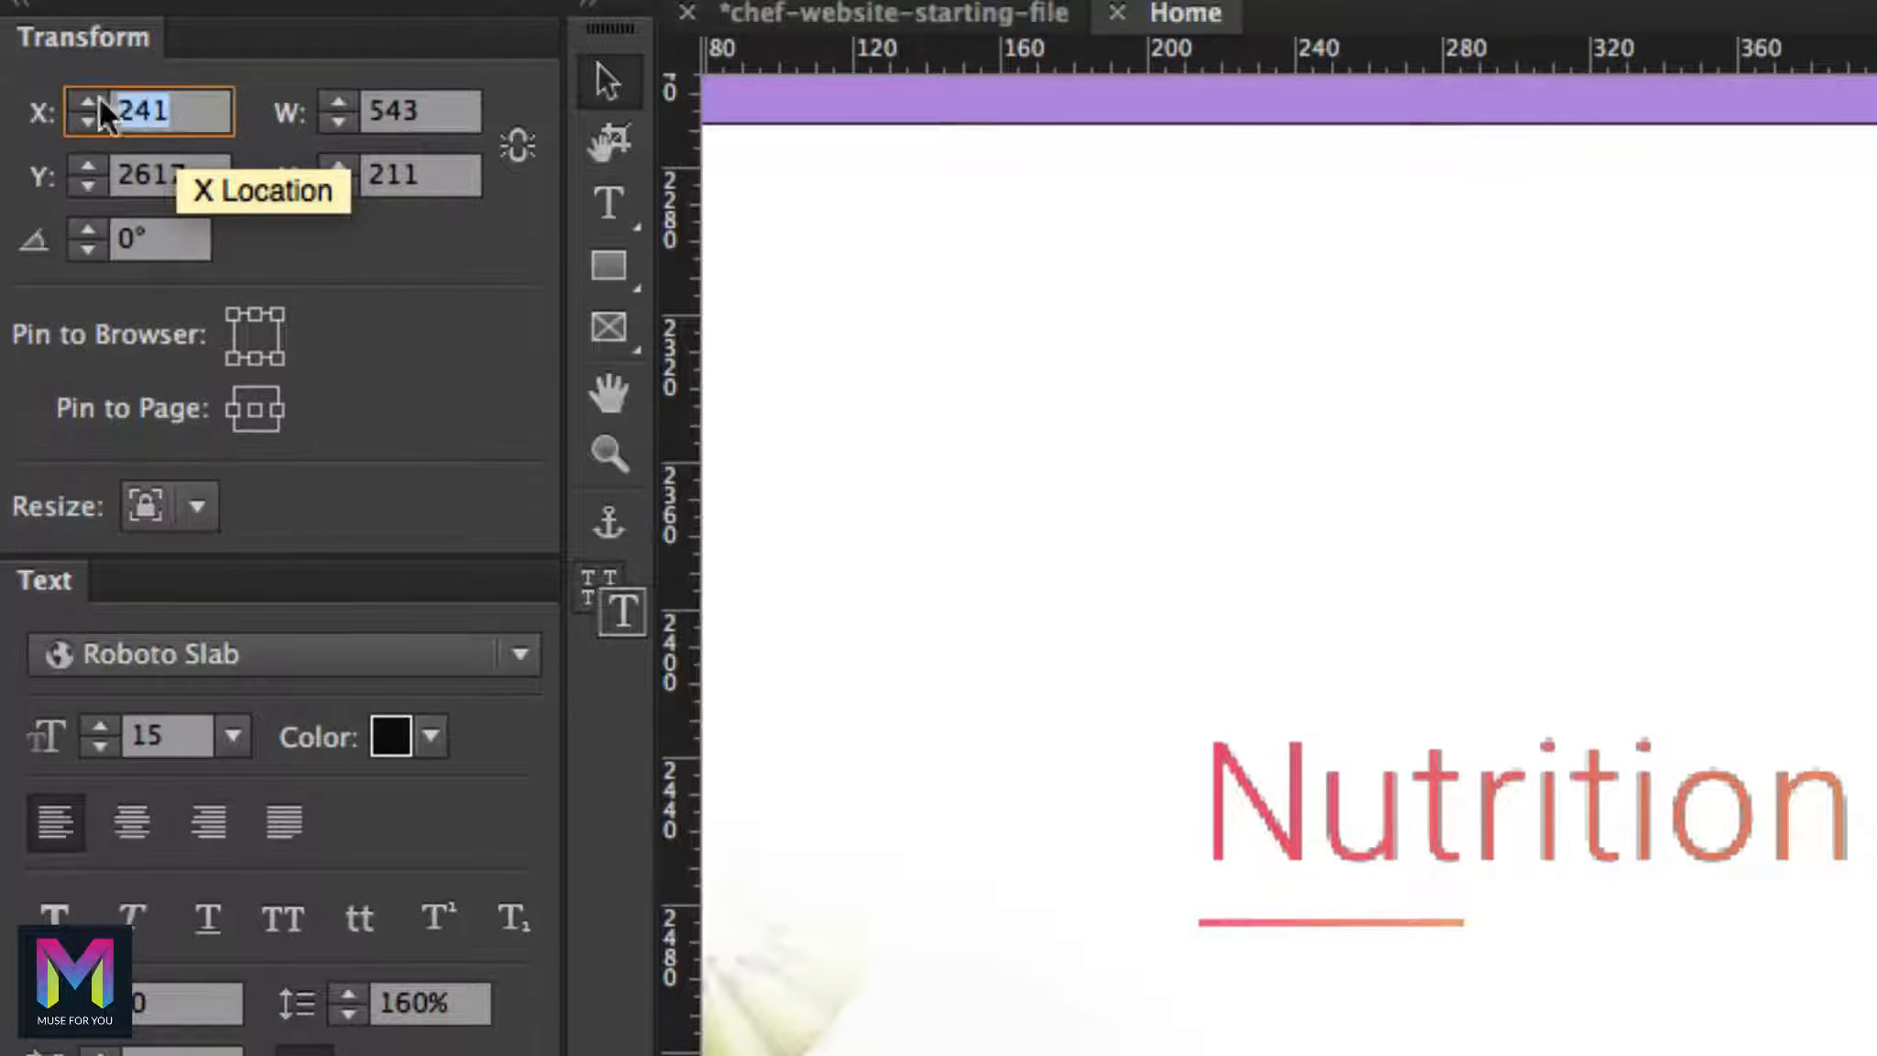
text(214)
drag(199, 175, 84, 160)
text(2554)
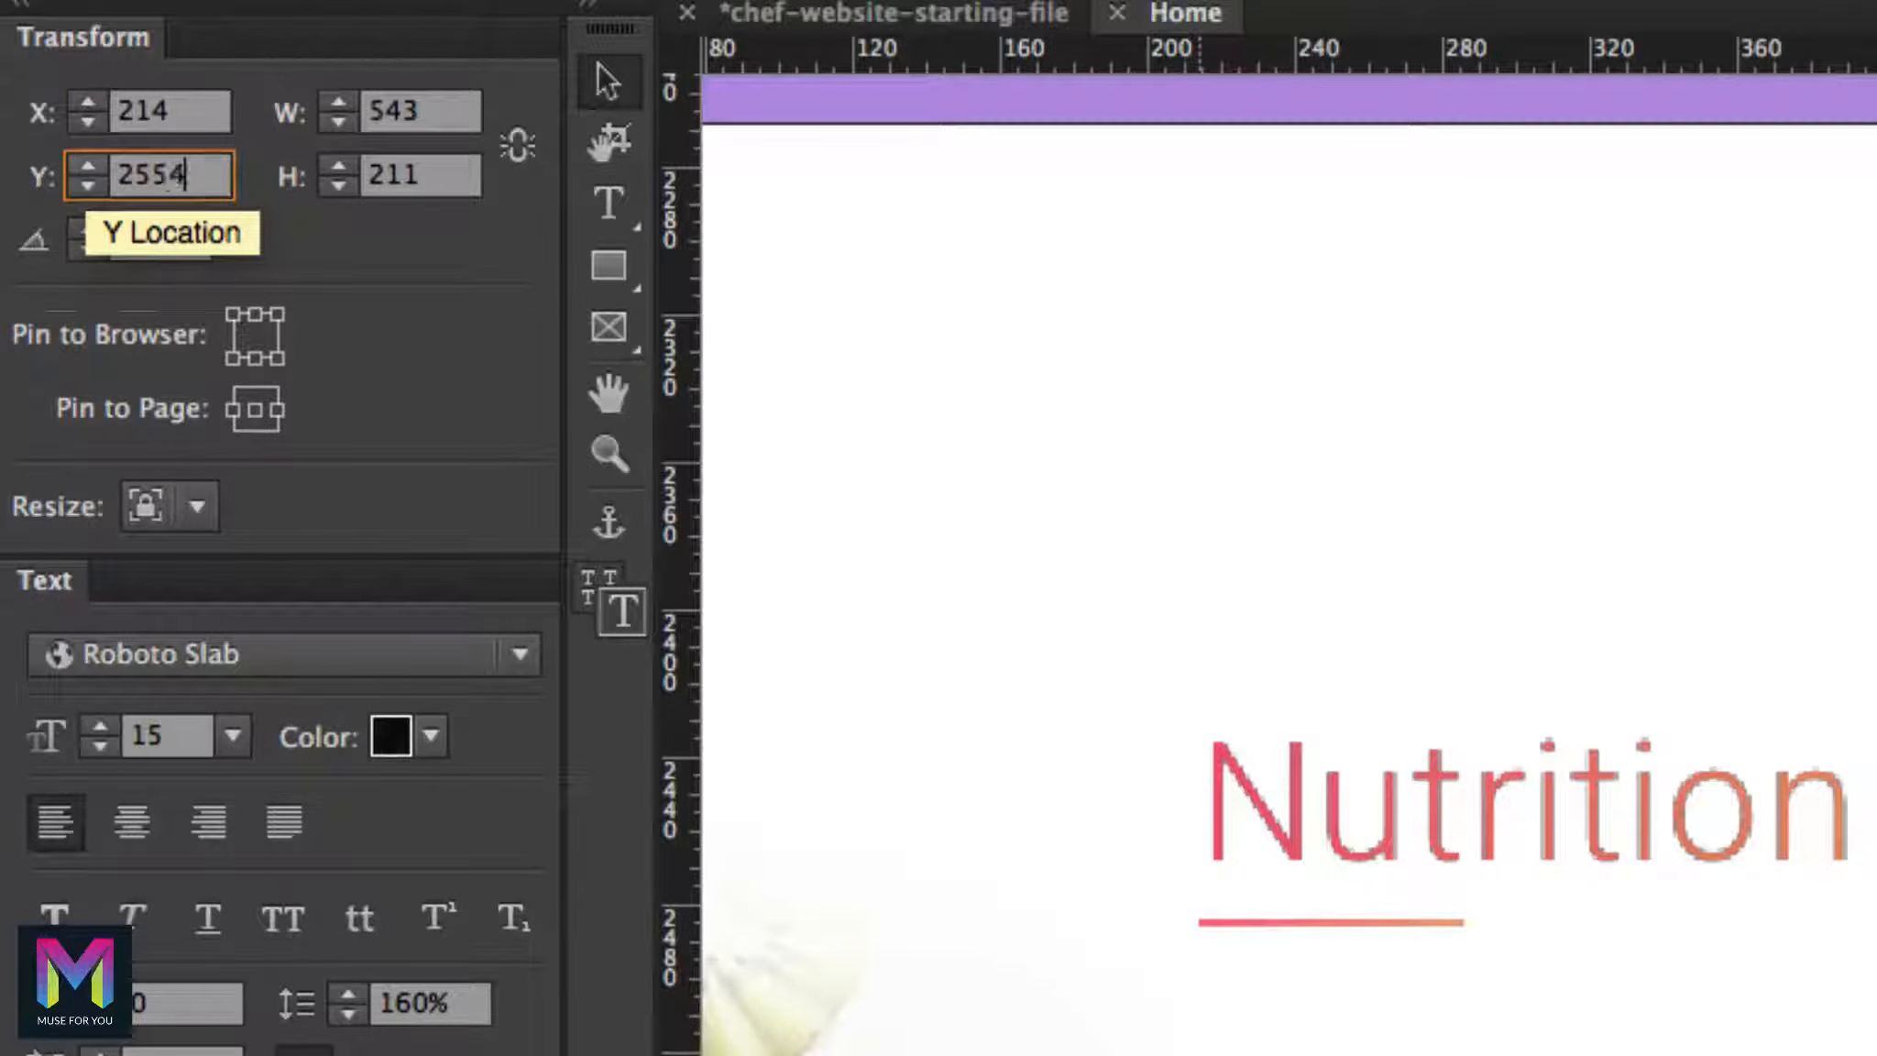
key(Return)
Resize the Nutrition paragraph frame to a width of 443 and a height of 72
double_click(442, 106)
text(443)
key(Return)
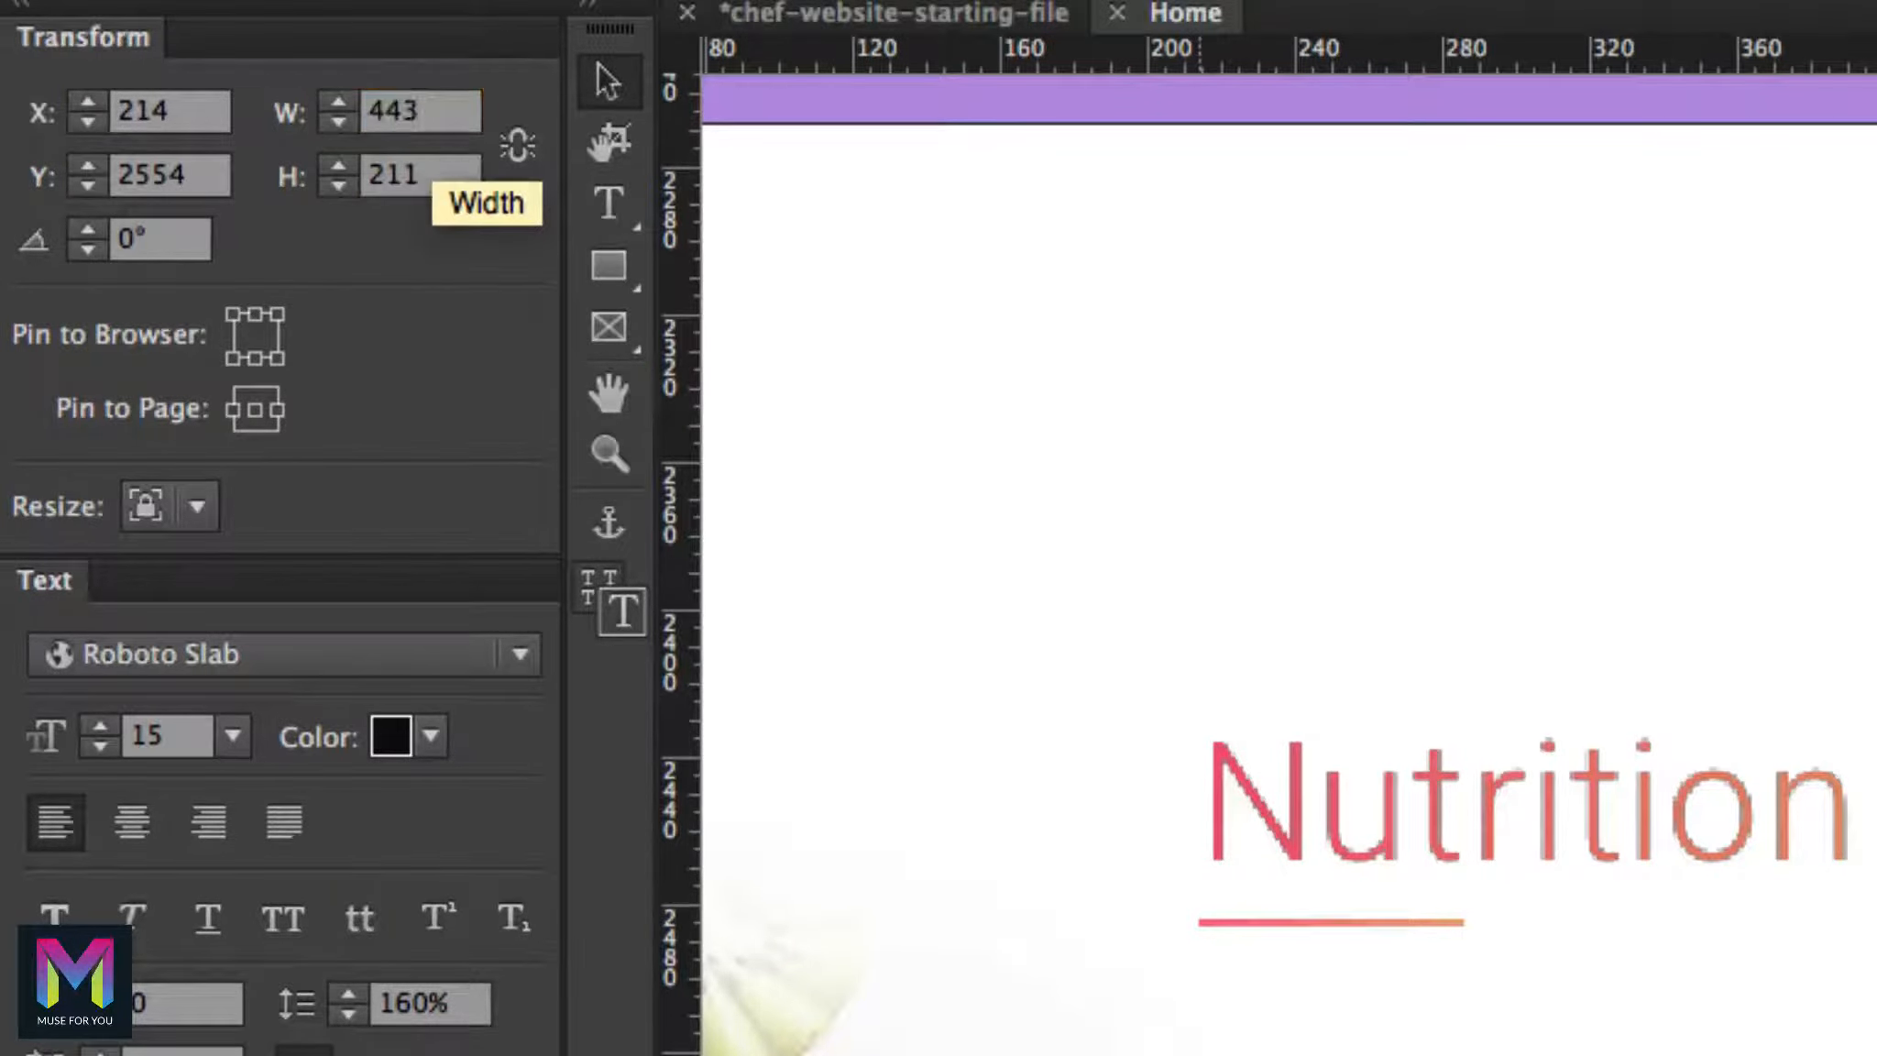
drag(453, 156, 272, 160)
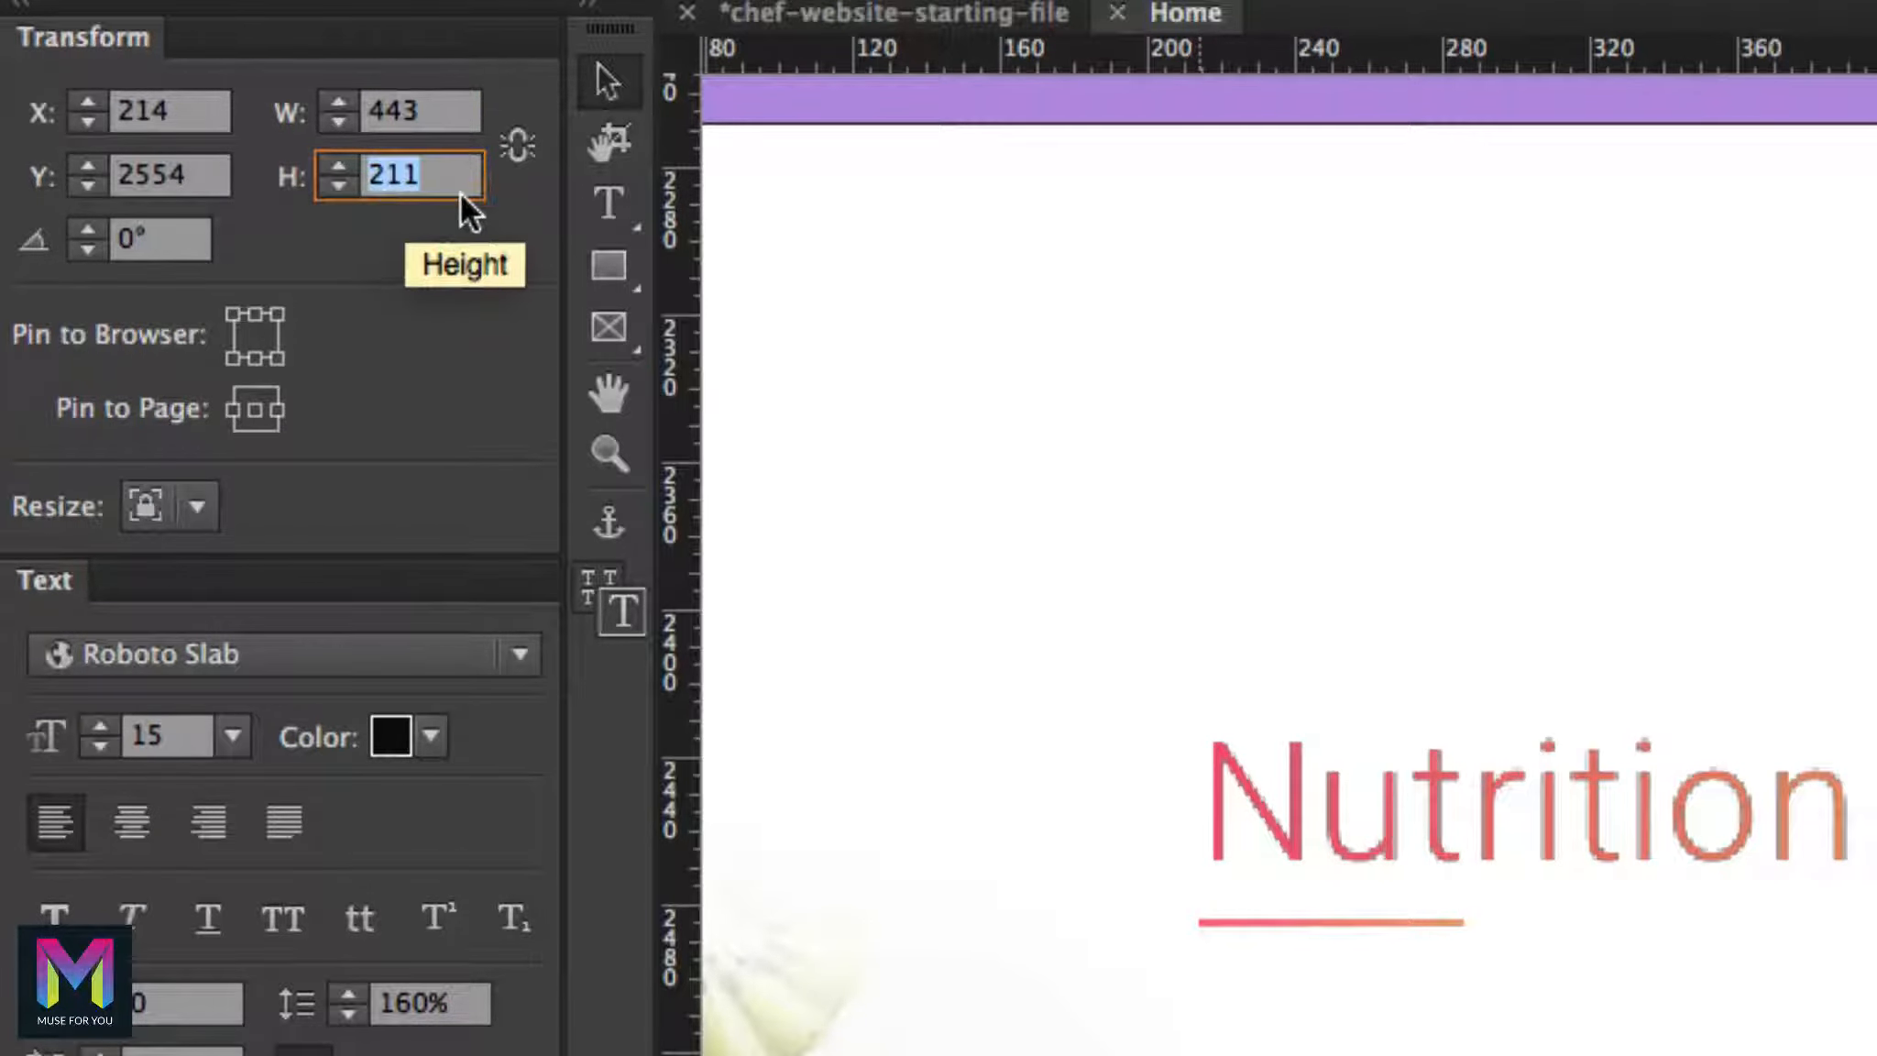
text(72)
key(Return)
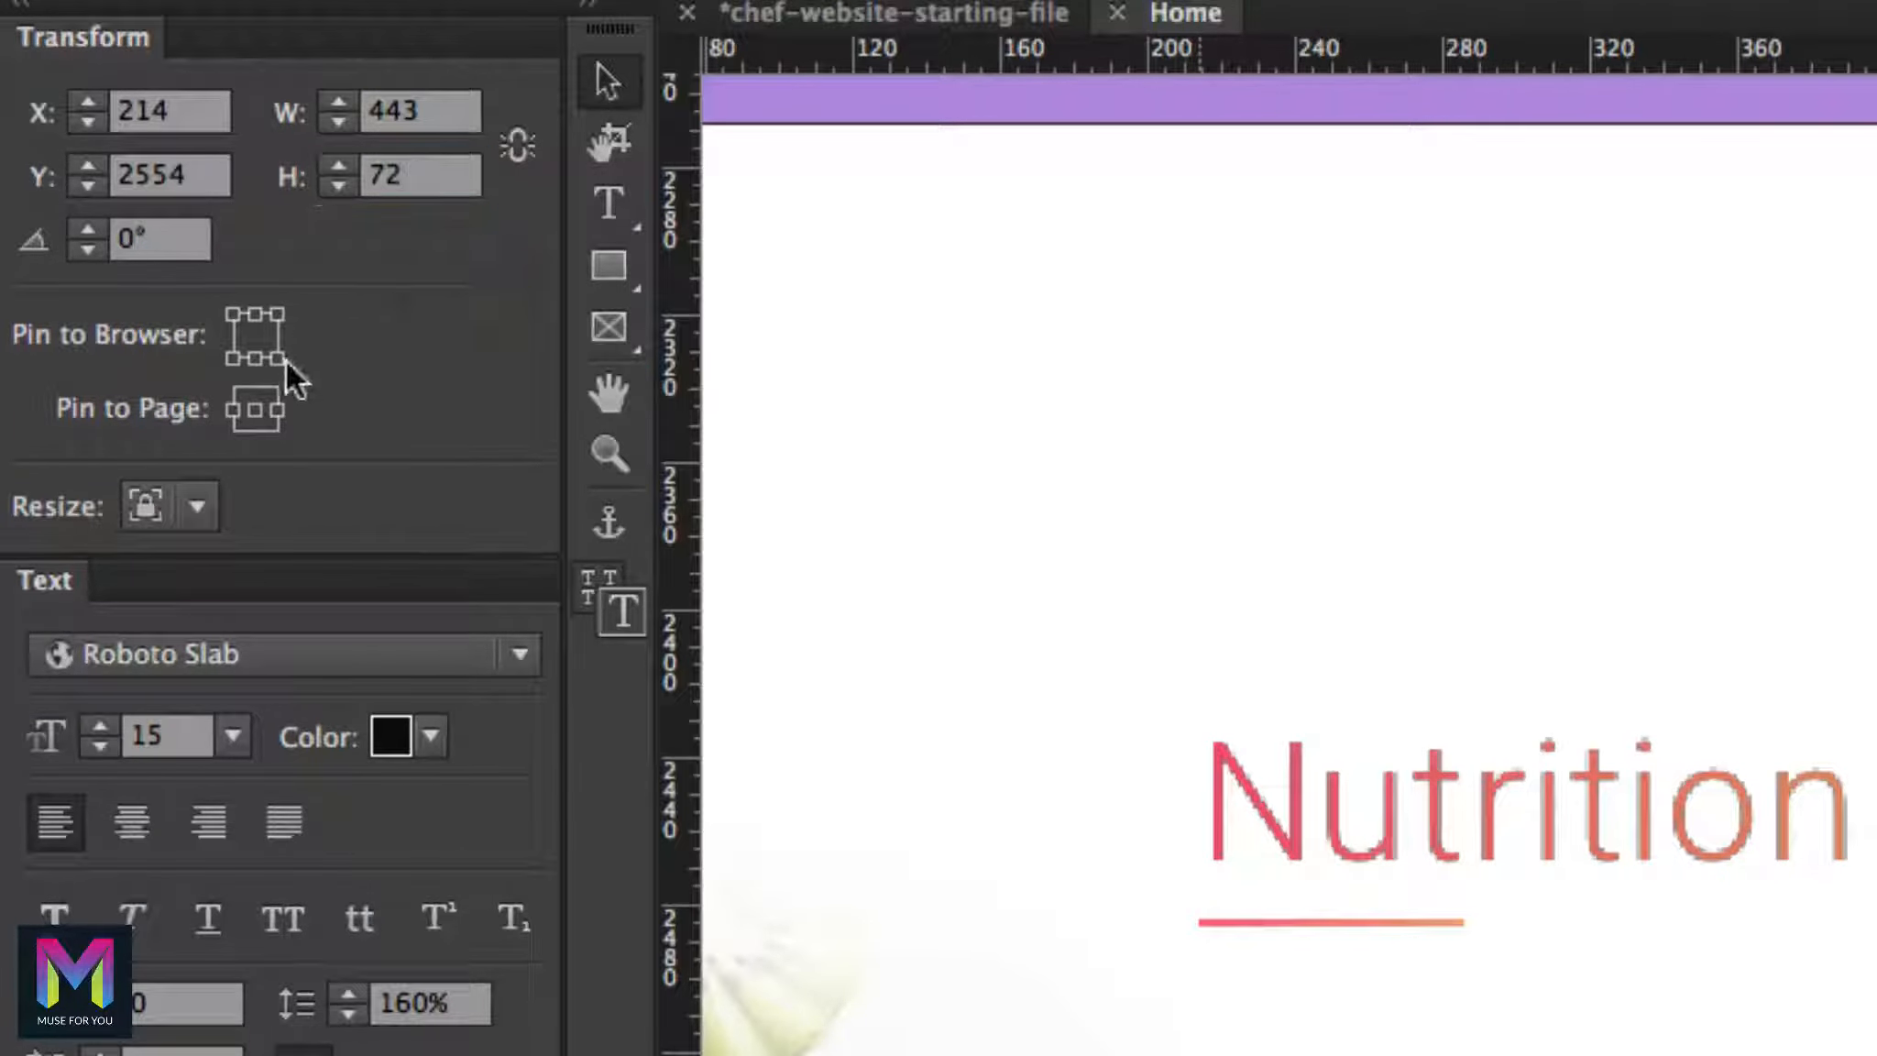
Pin the Nutrition paragraph to the centre of the page and set its resize option to None
click(255, 409)
click(208, 500)
click(209, 564)
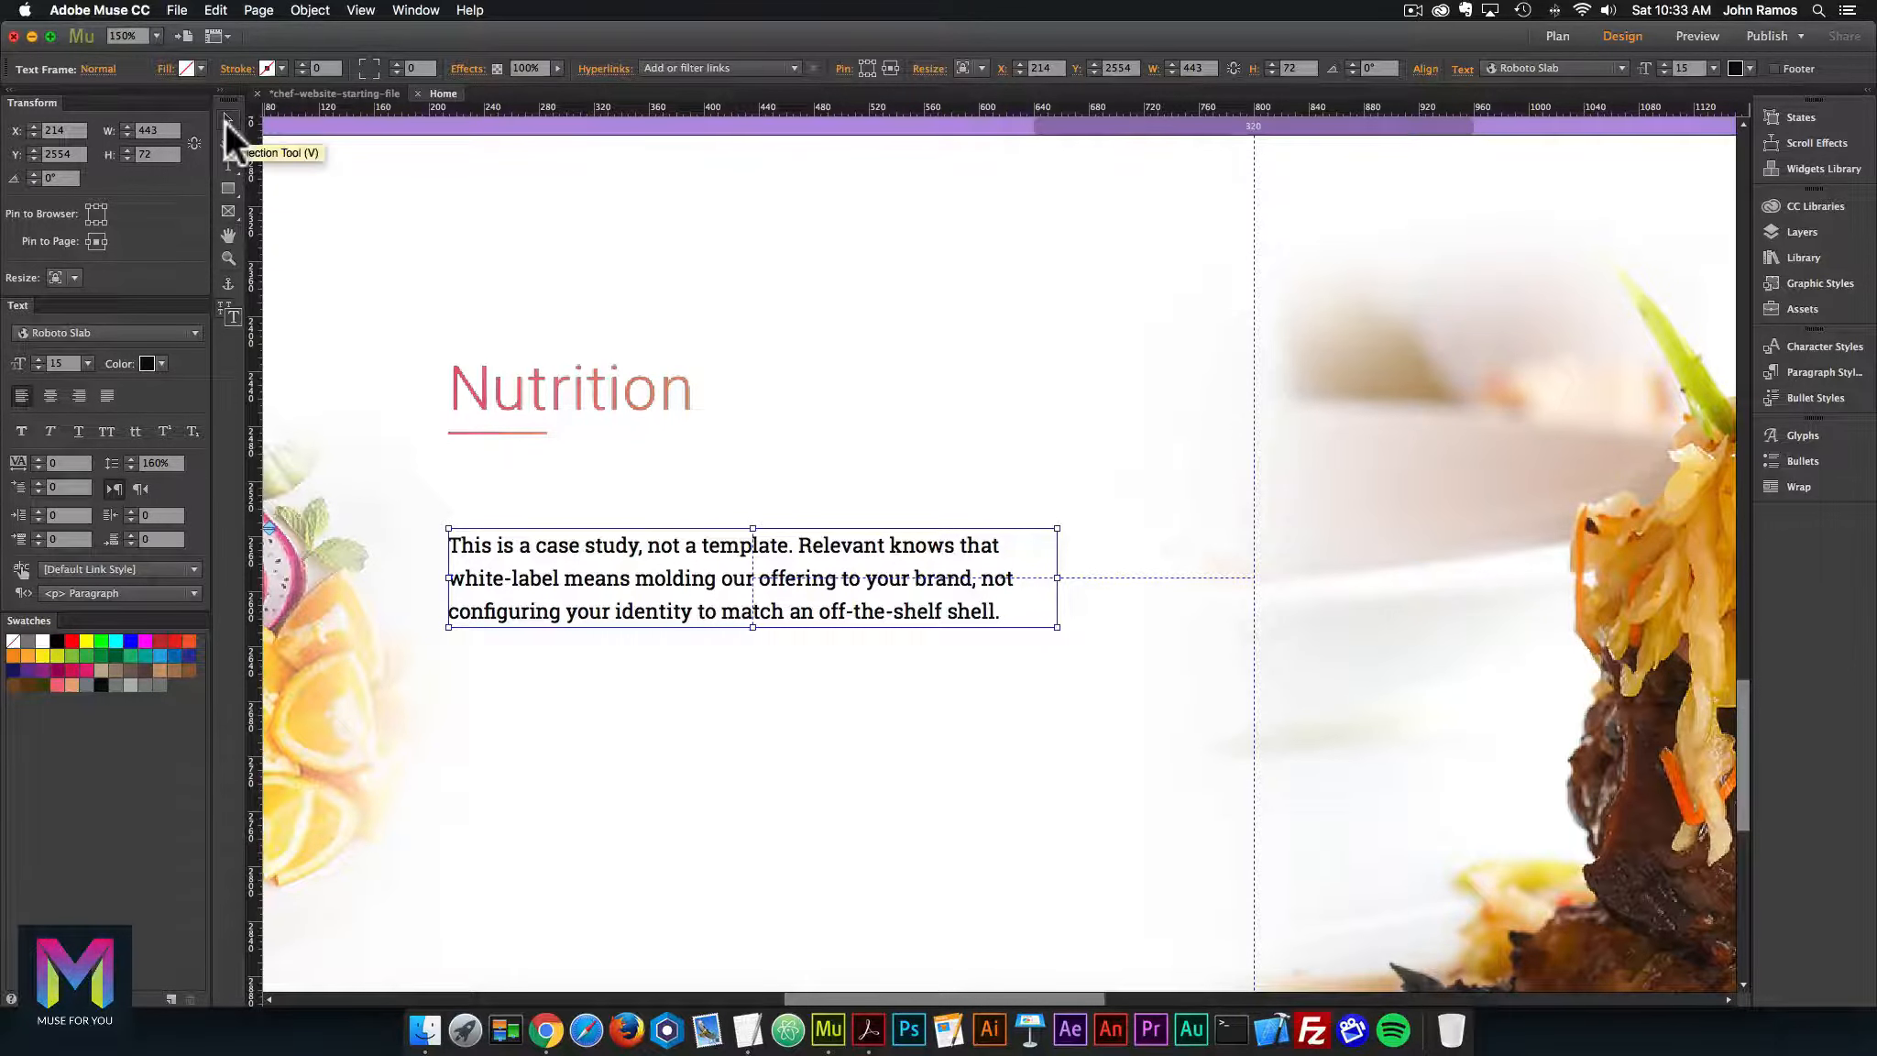
Review the Nutrition layout on the Home page, then check the icon and label specifications in the section 2 reference PDF in Acrobat
key(super+minus)
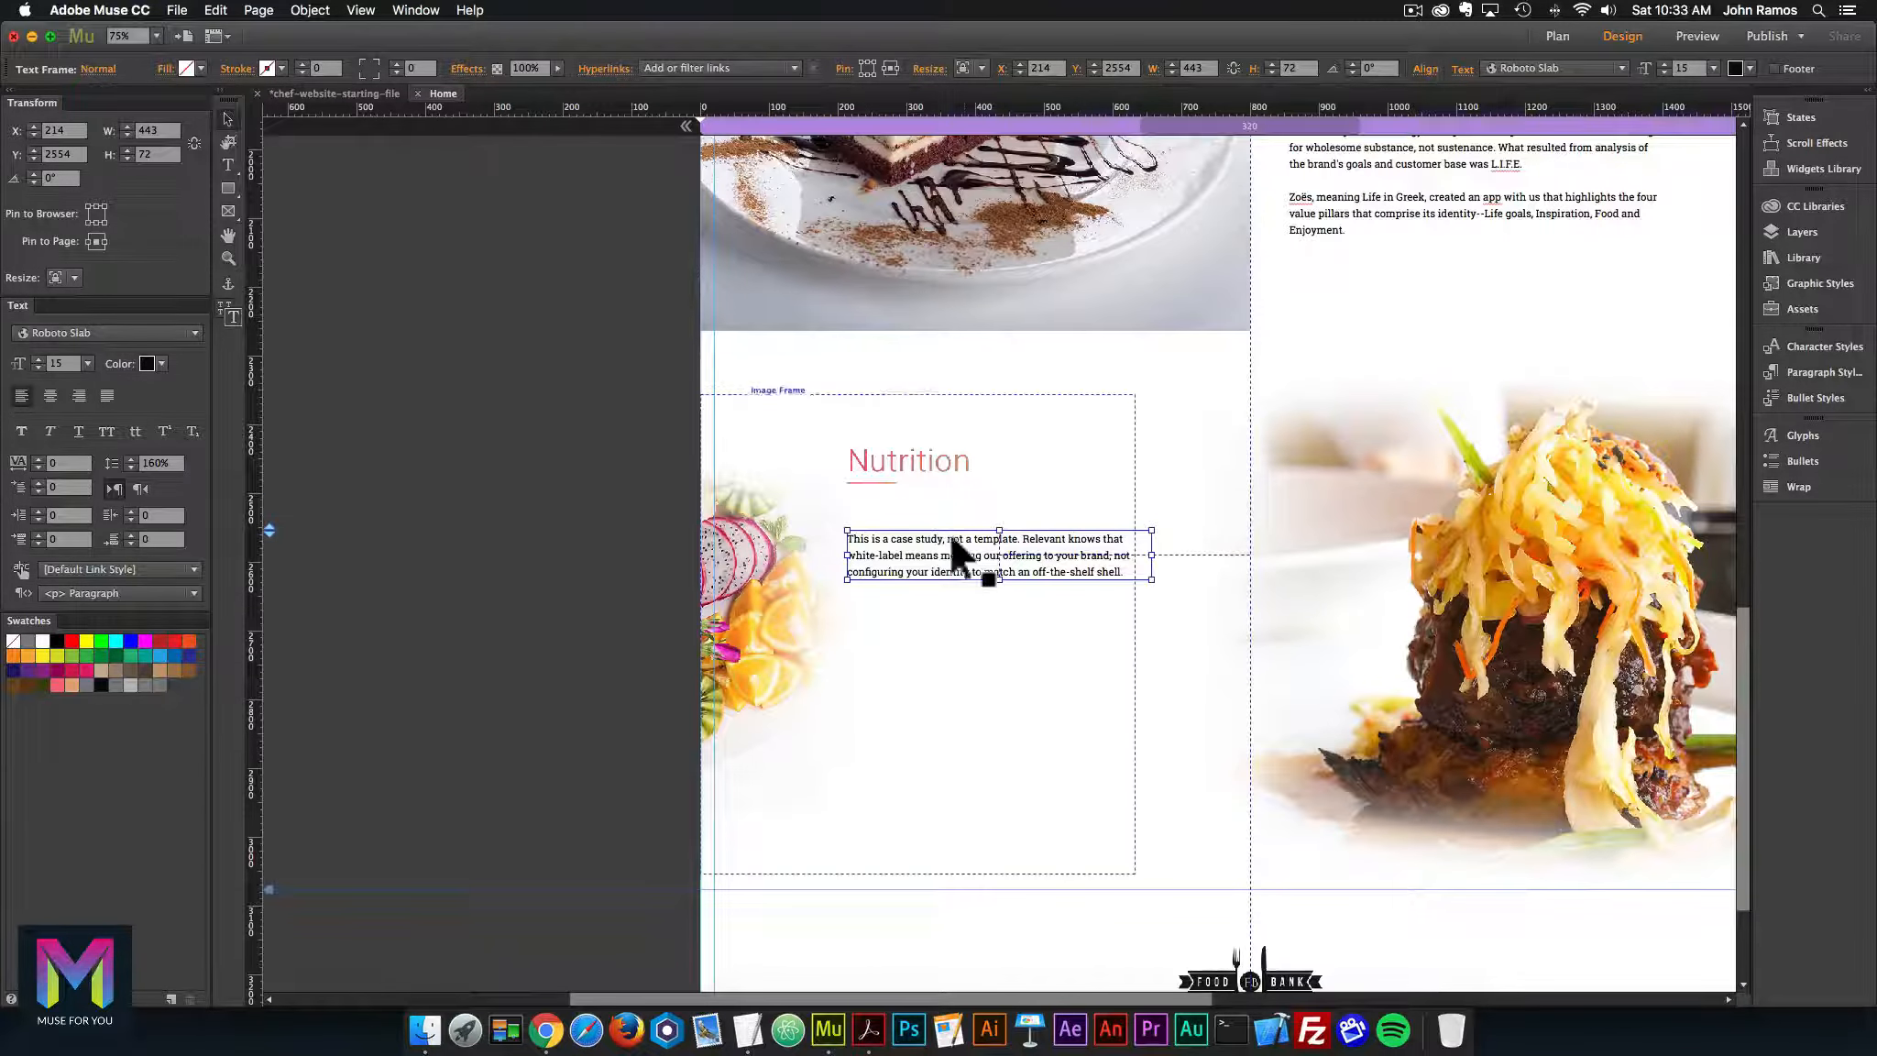
scroll(976, 523, up, 5)
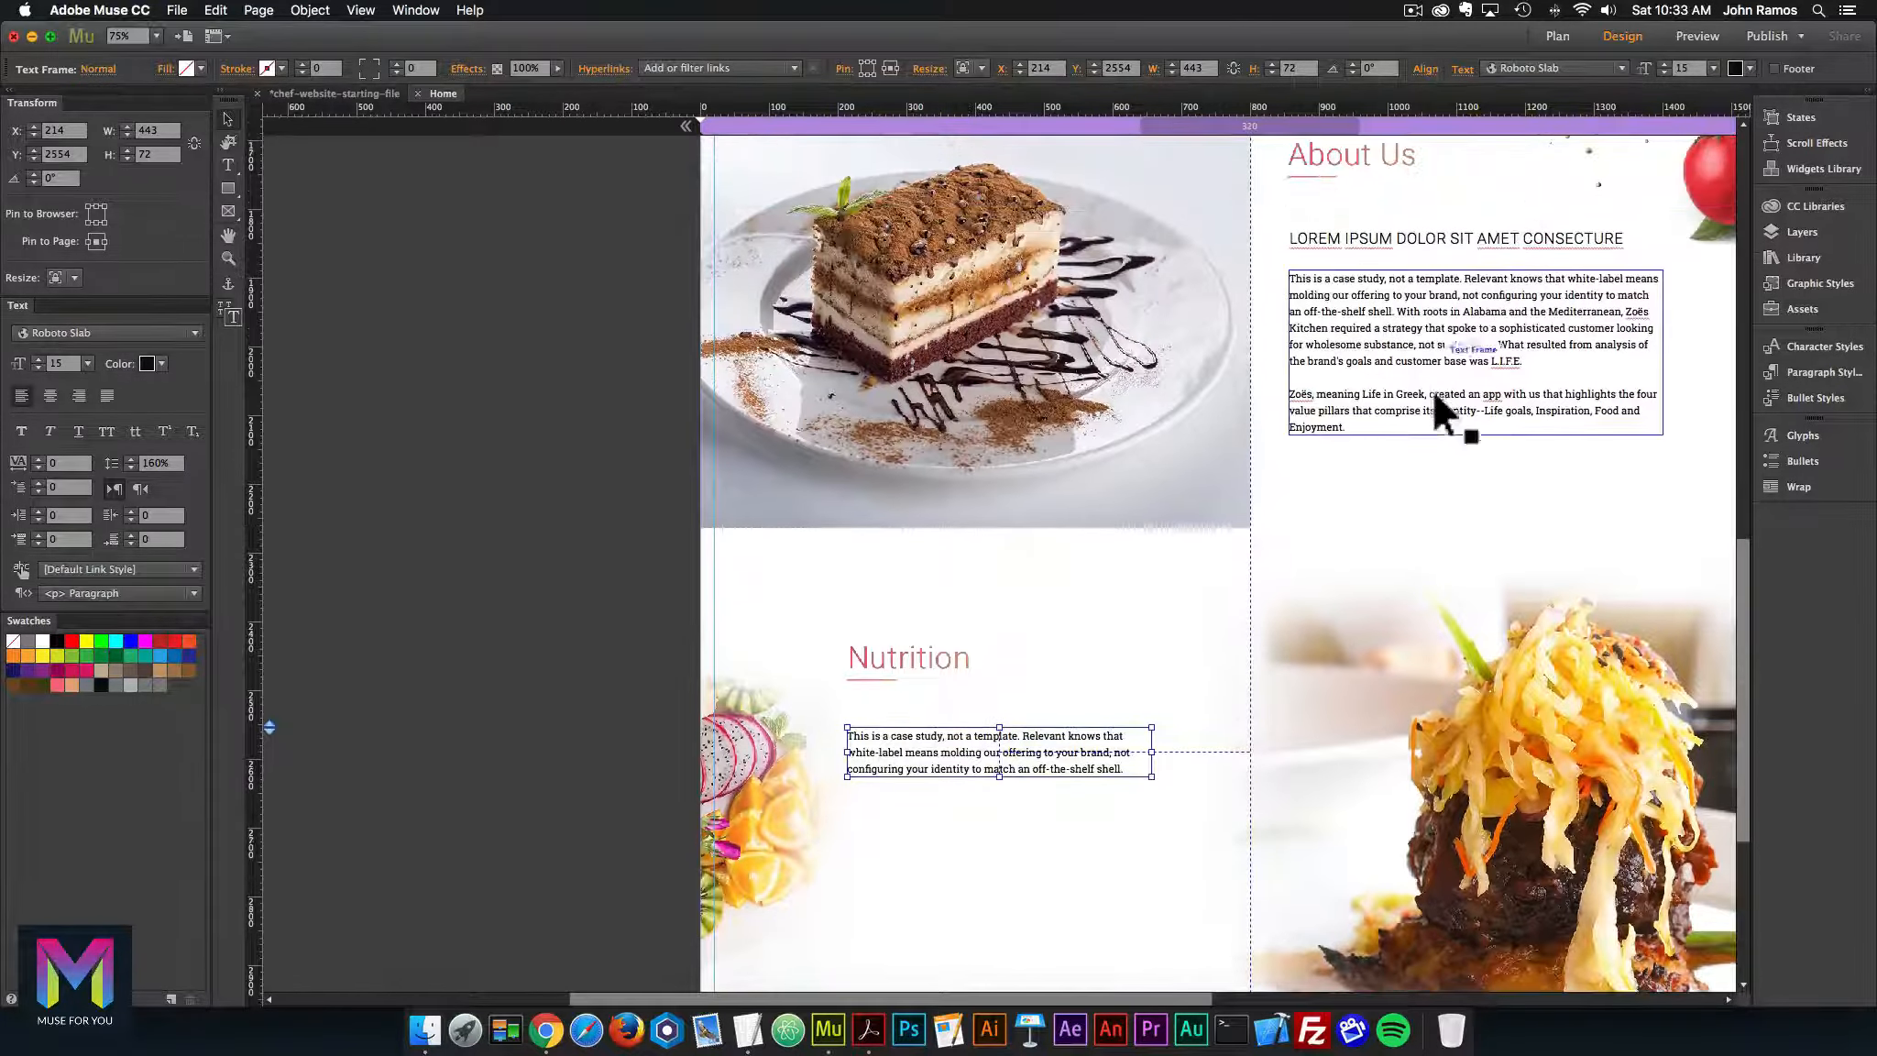
scroll(1431, 383, down, 4)
click(504, 507)
scroll(560, 508, down, 2)
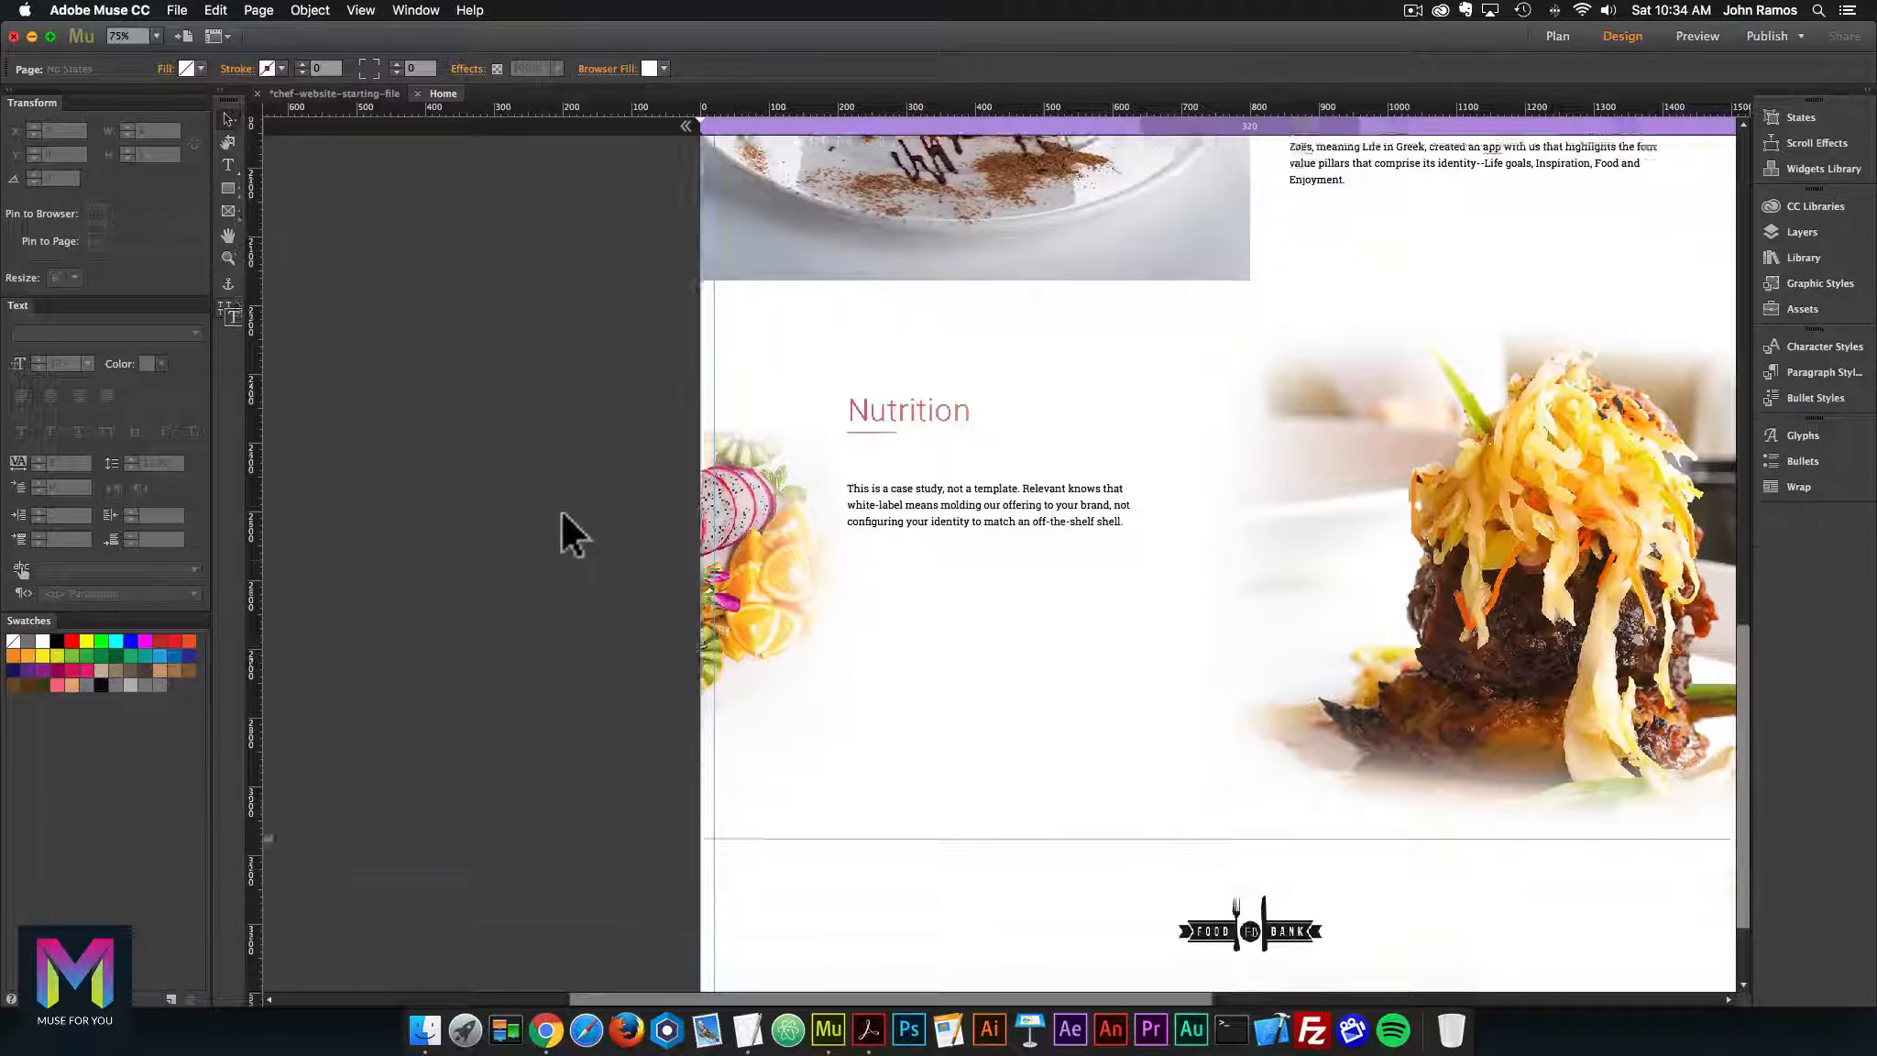
scroll(559, 531, down, 2)
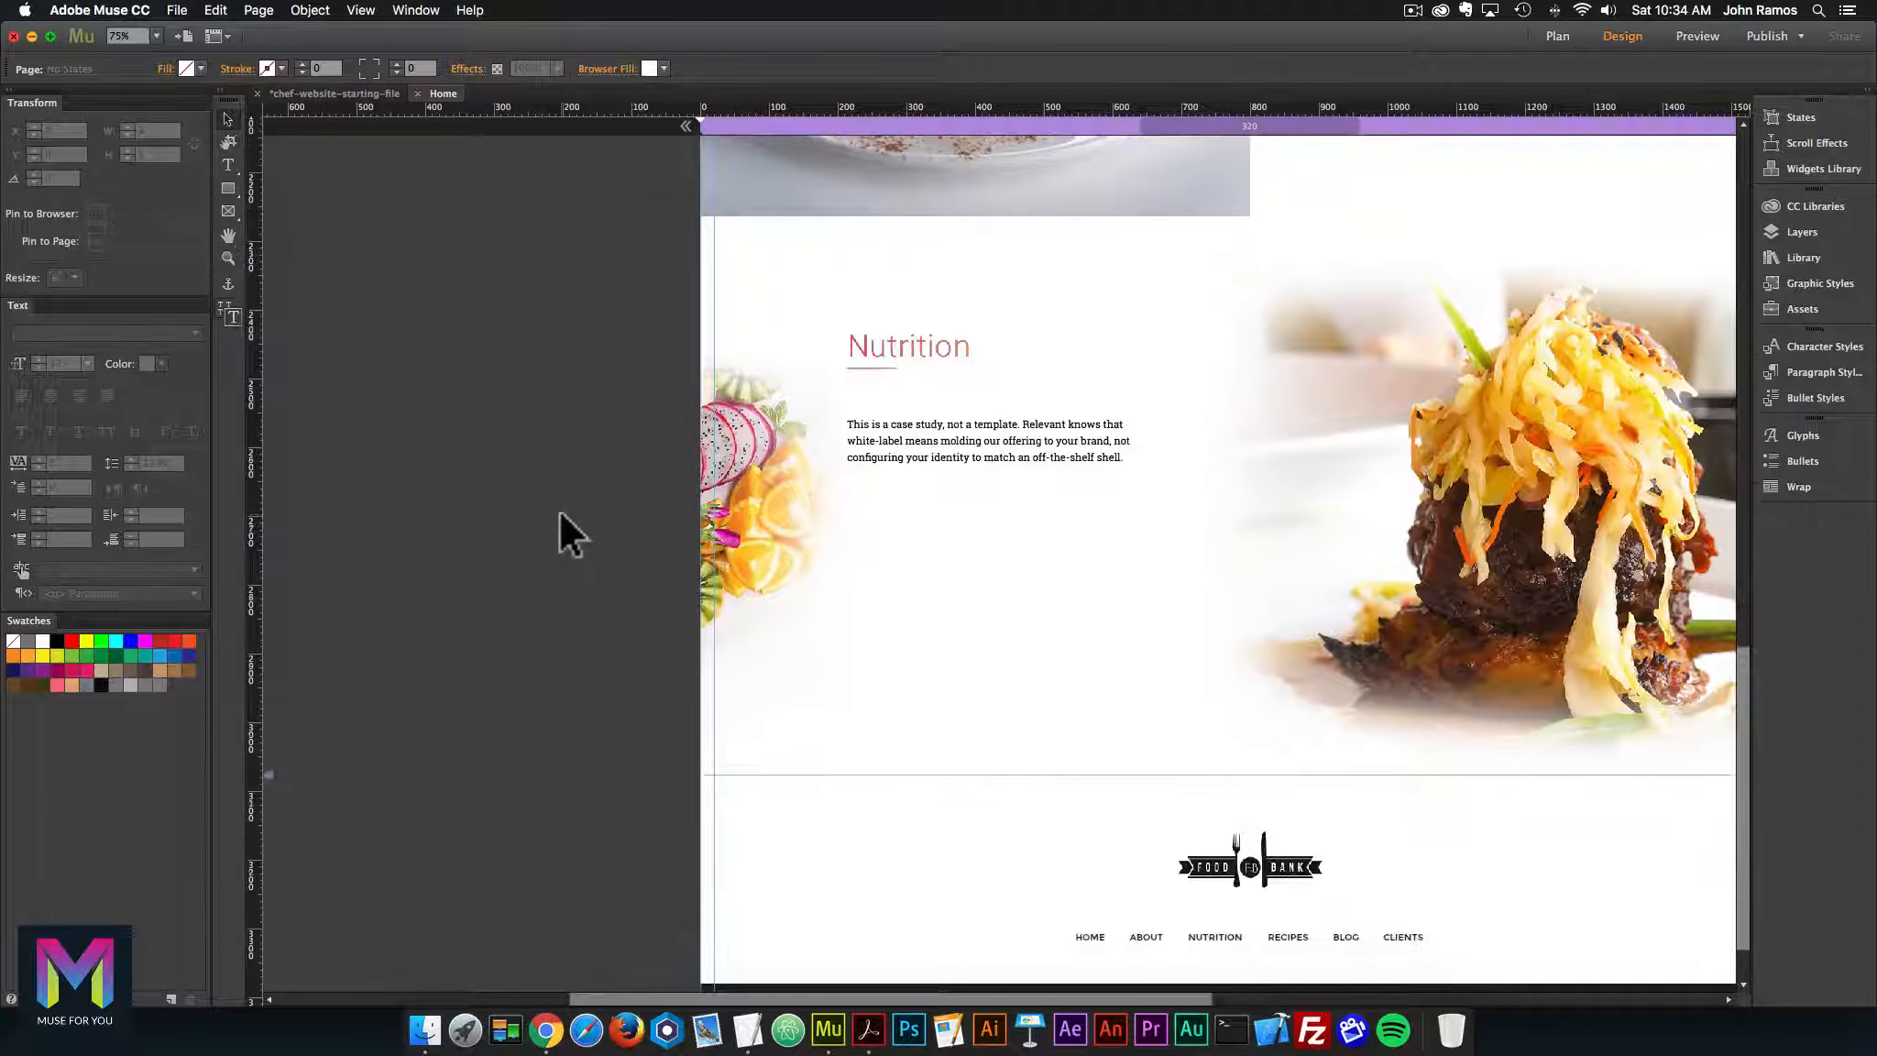
click(867, 1026)
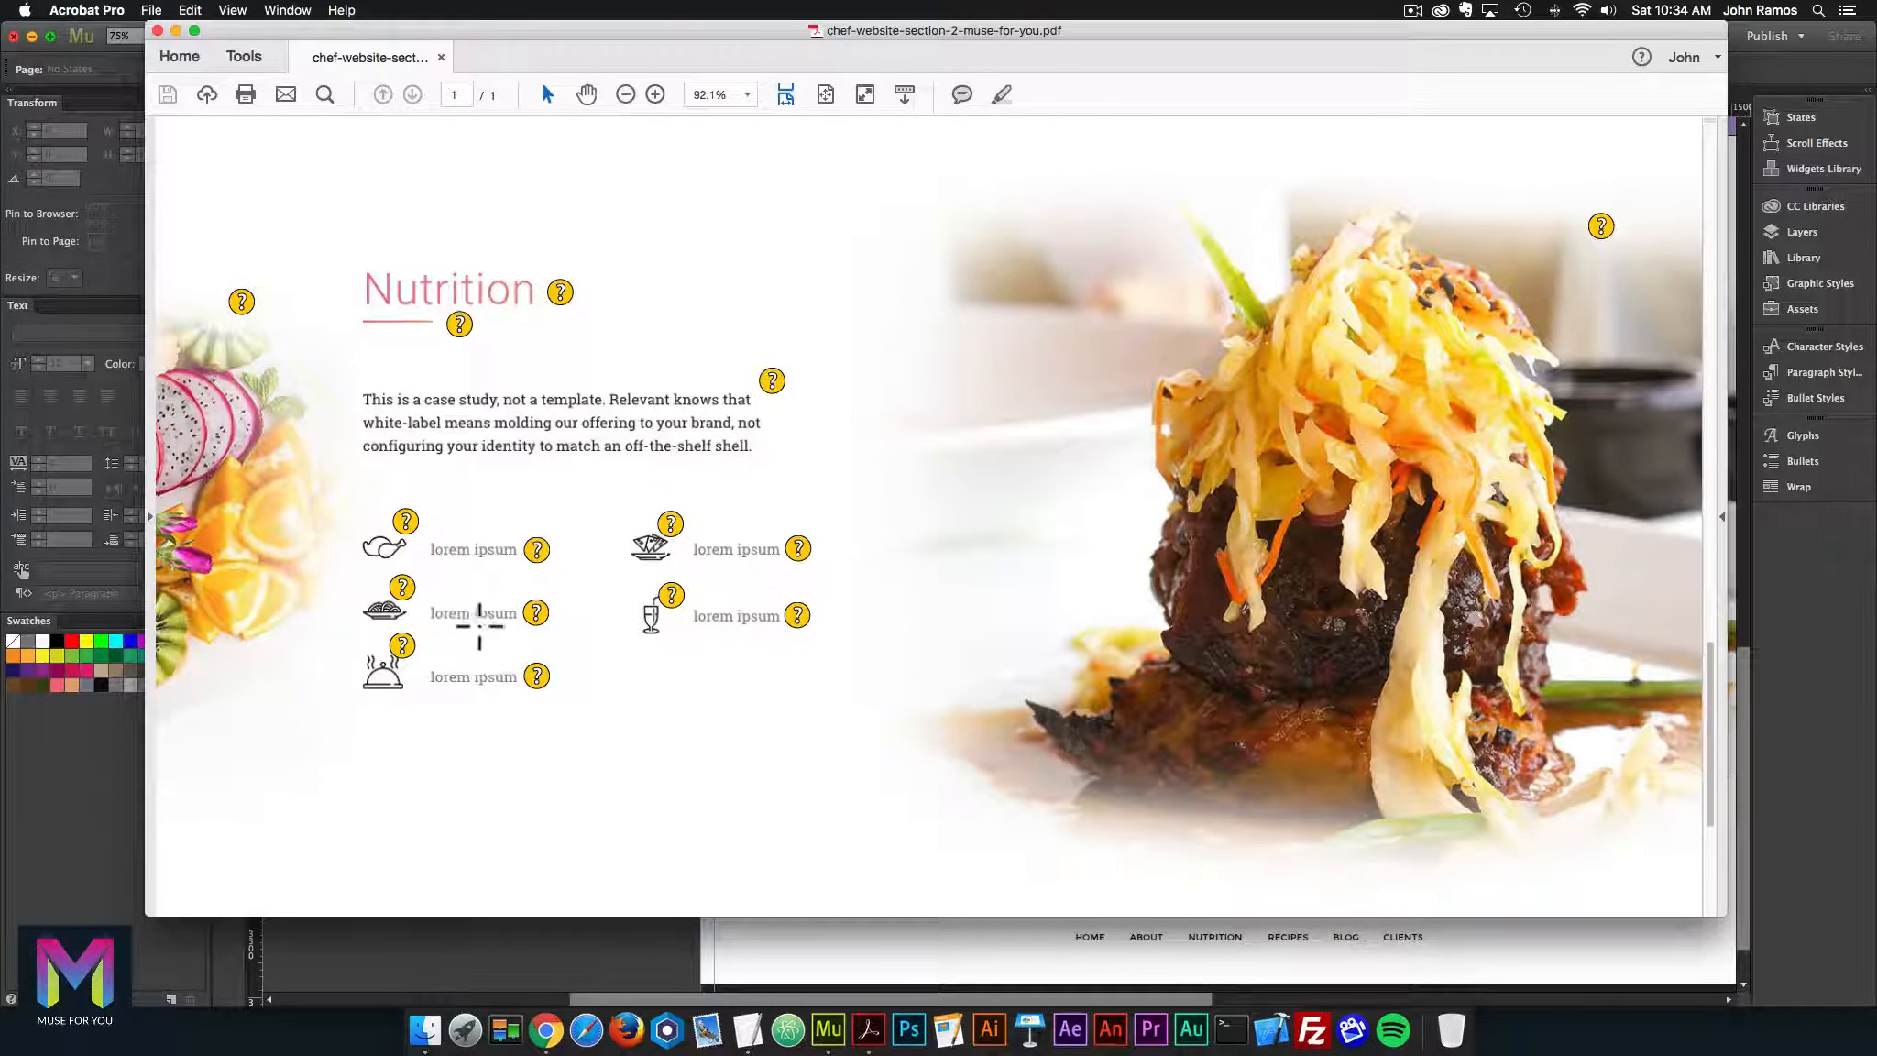
mouse_move(672, 525)
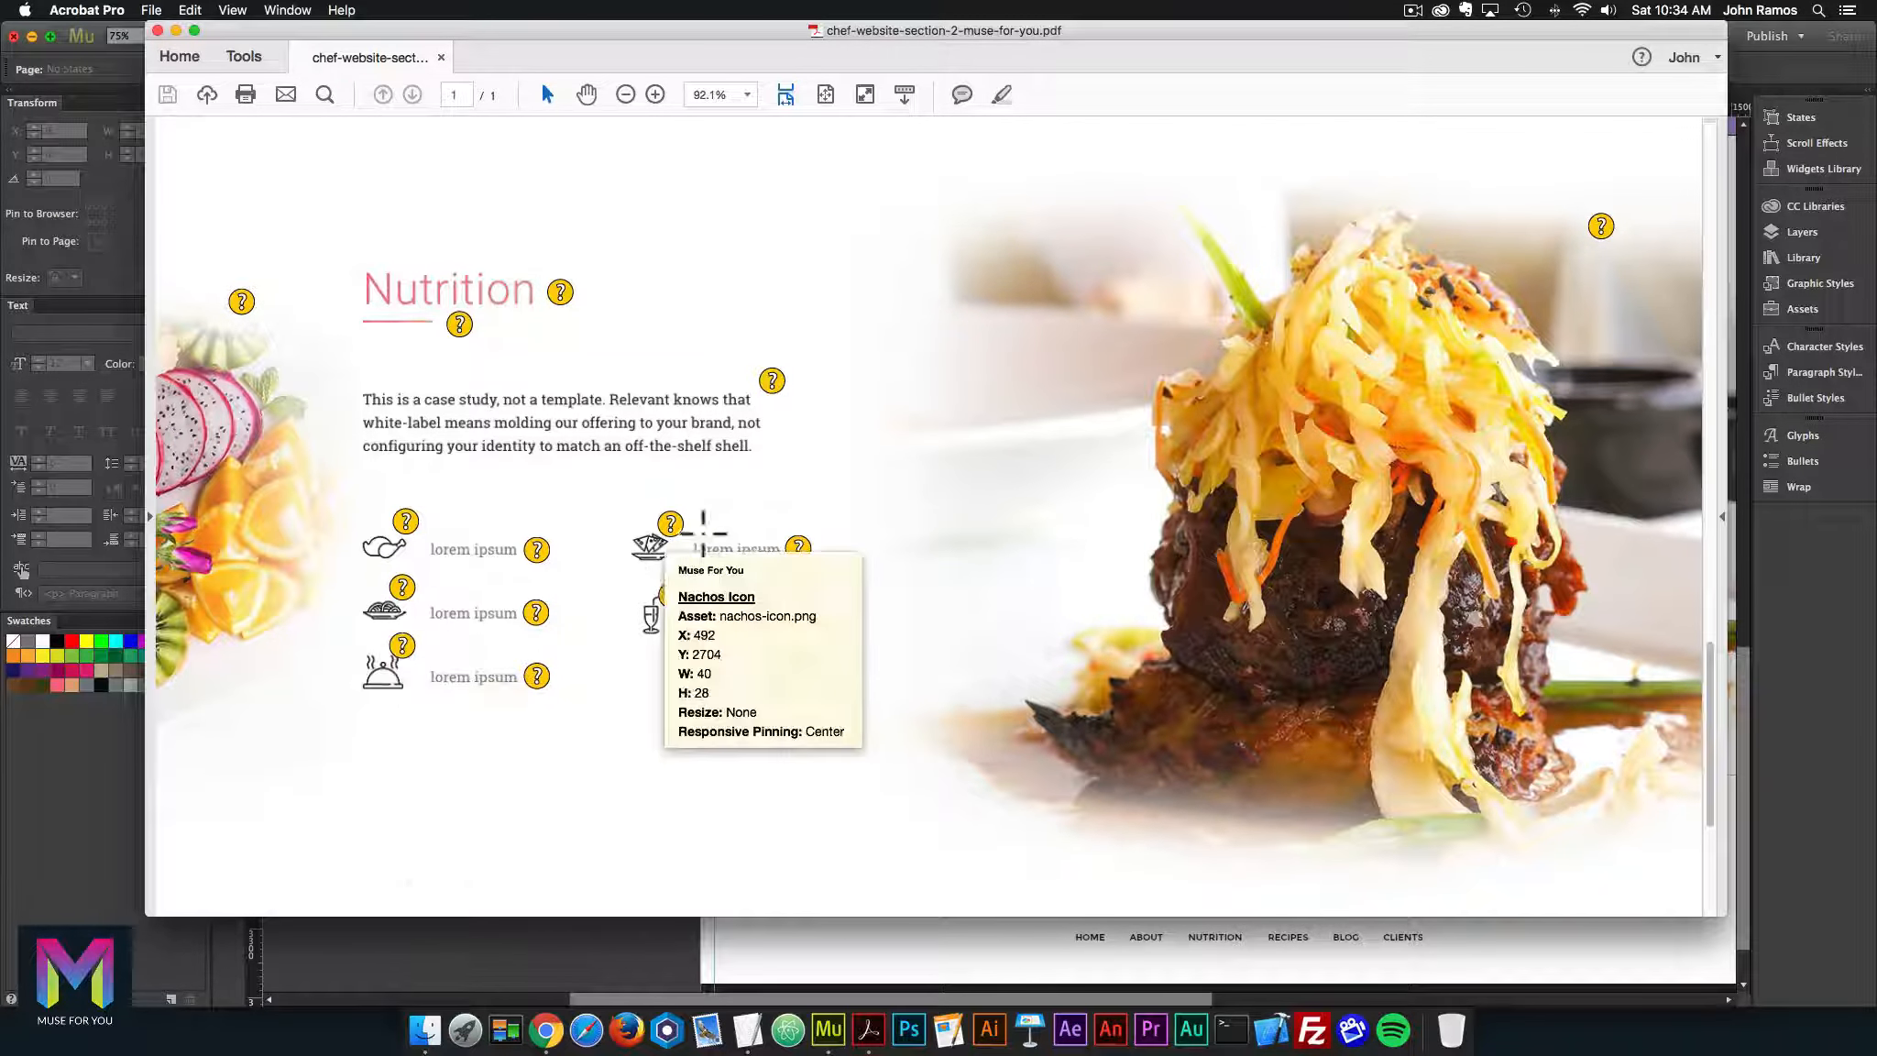
mouse_move(667, 532)
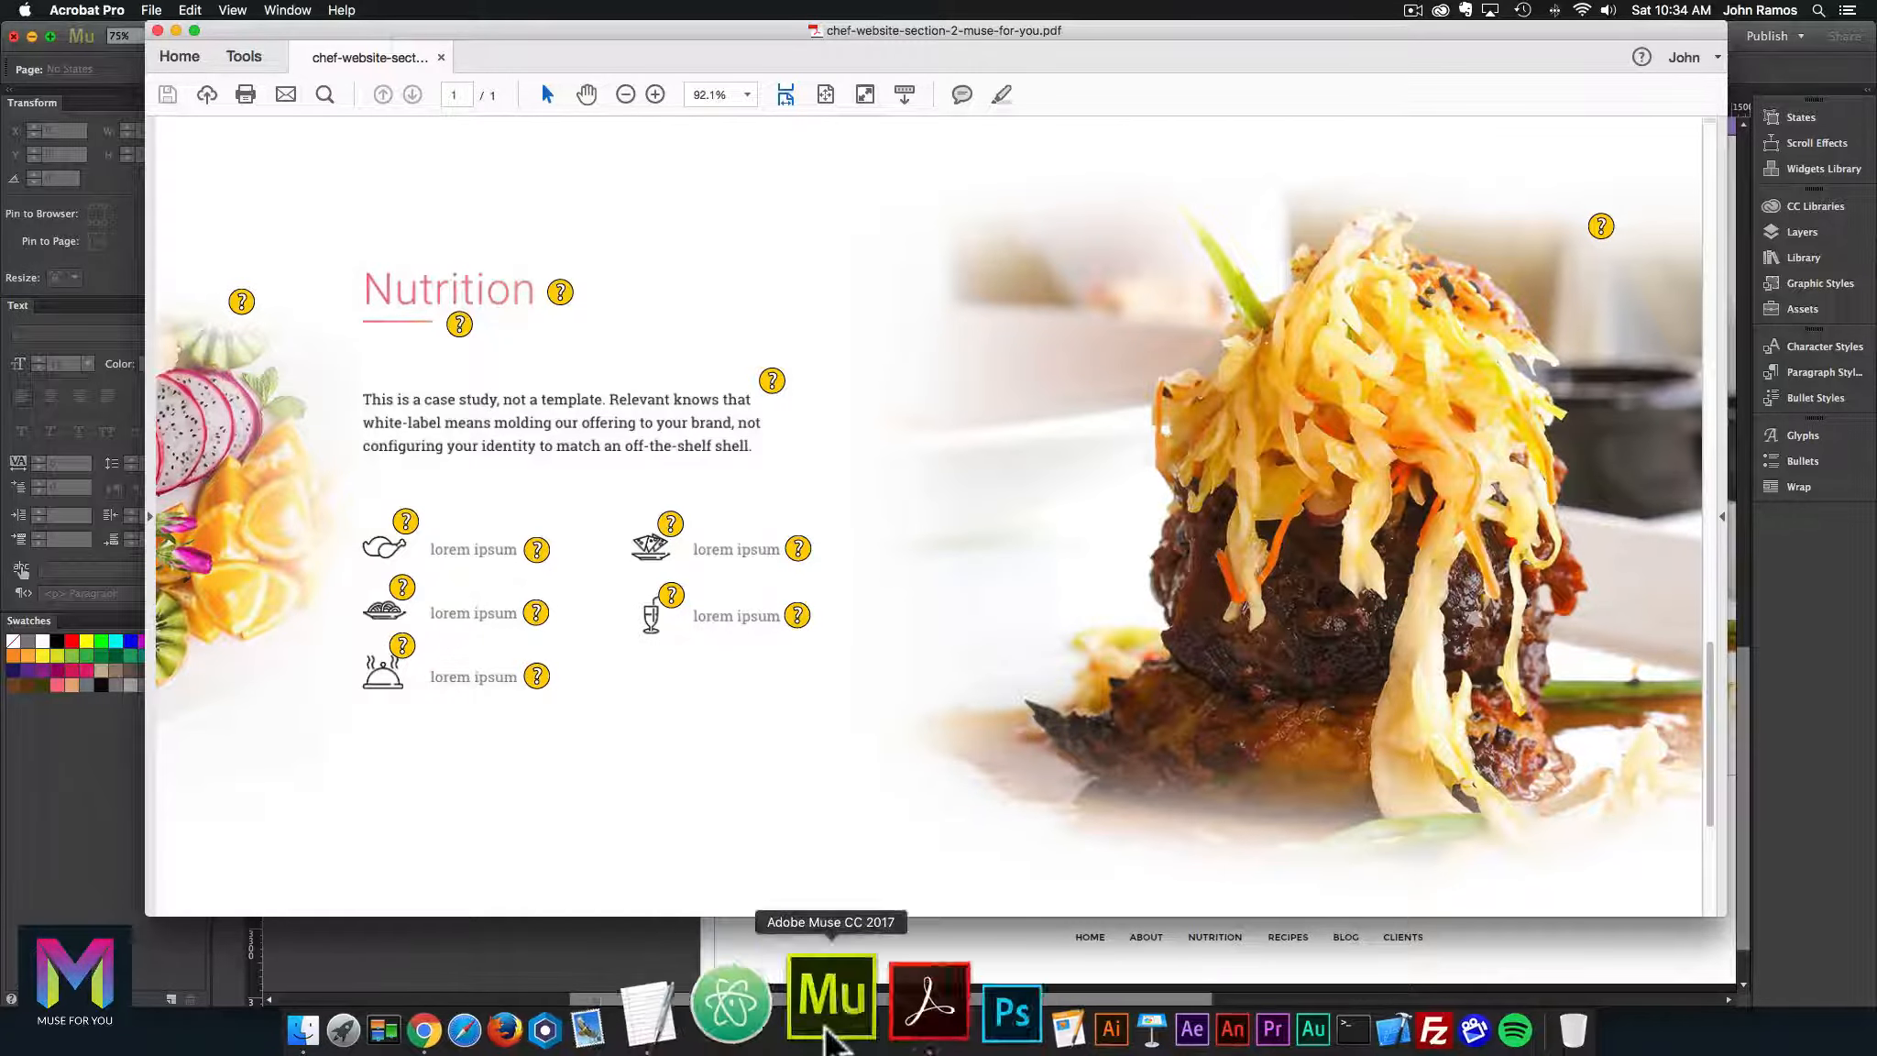
Return to Adobe Muse and place chicken-icon.png from the Finder assets folder below the Nutrition paragraph
click(828, 1024)
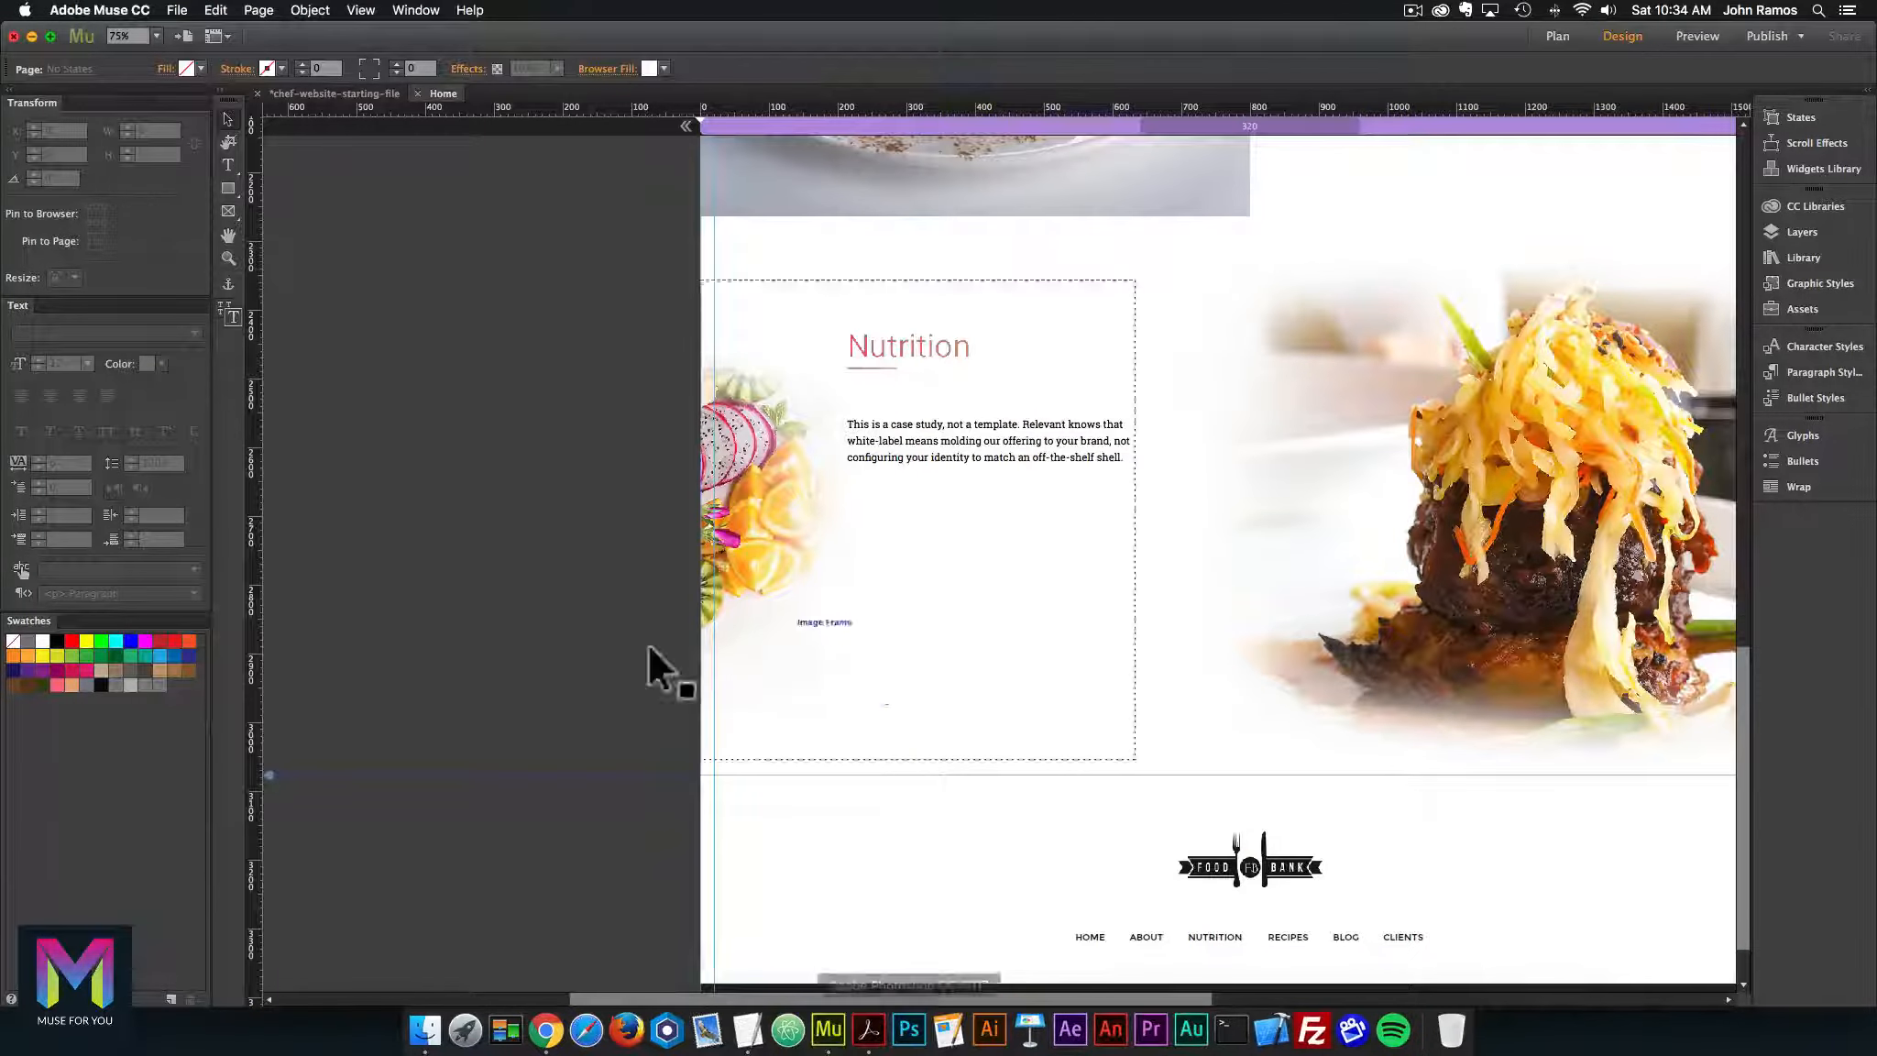
click(422, 1019)
click(1229, 383)
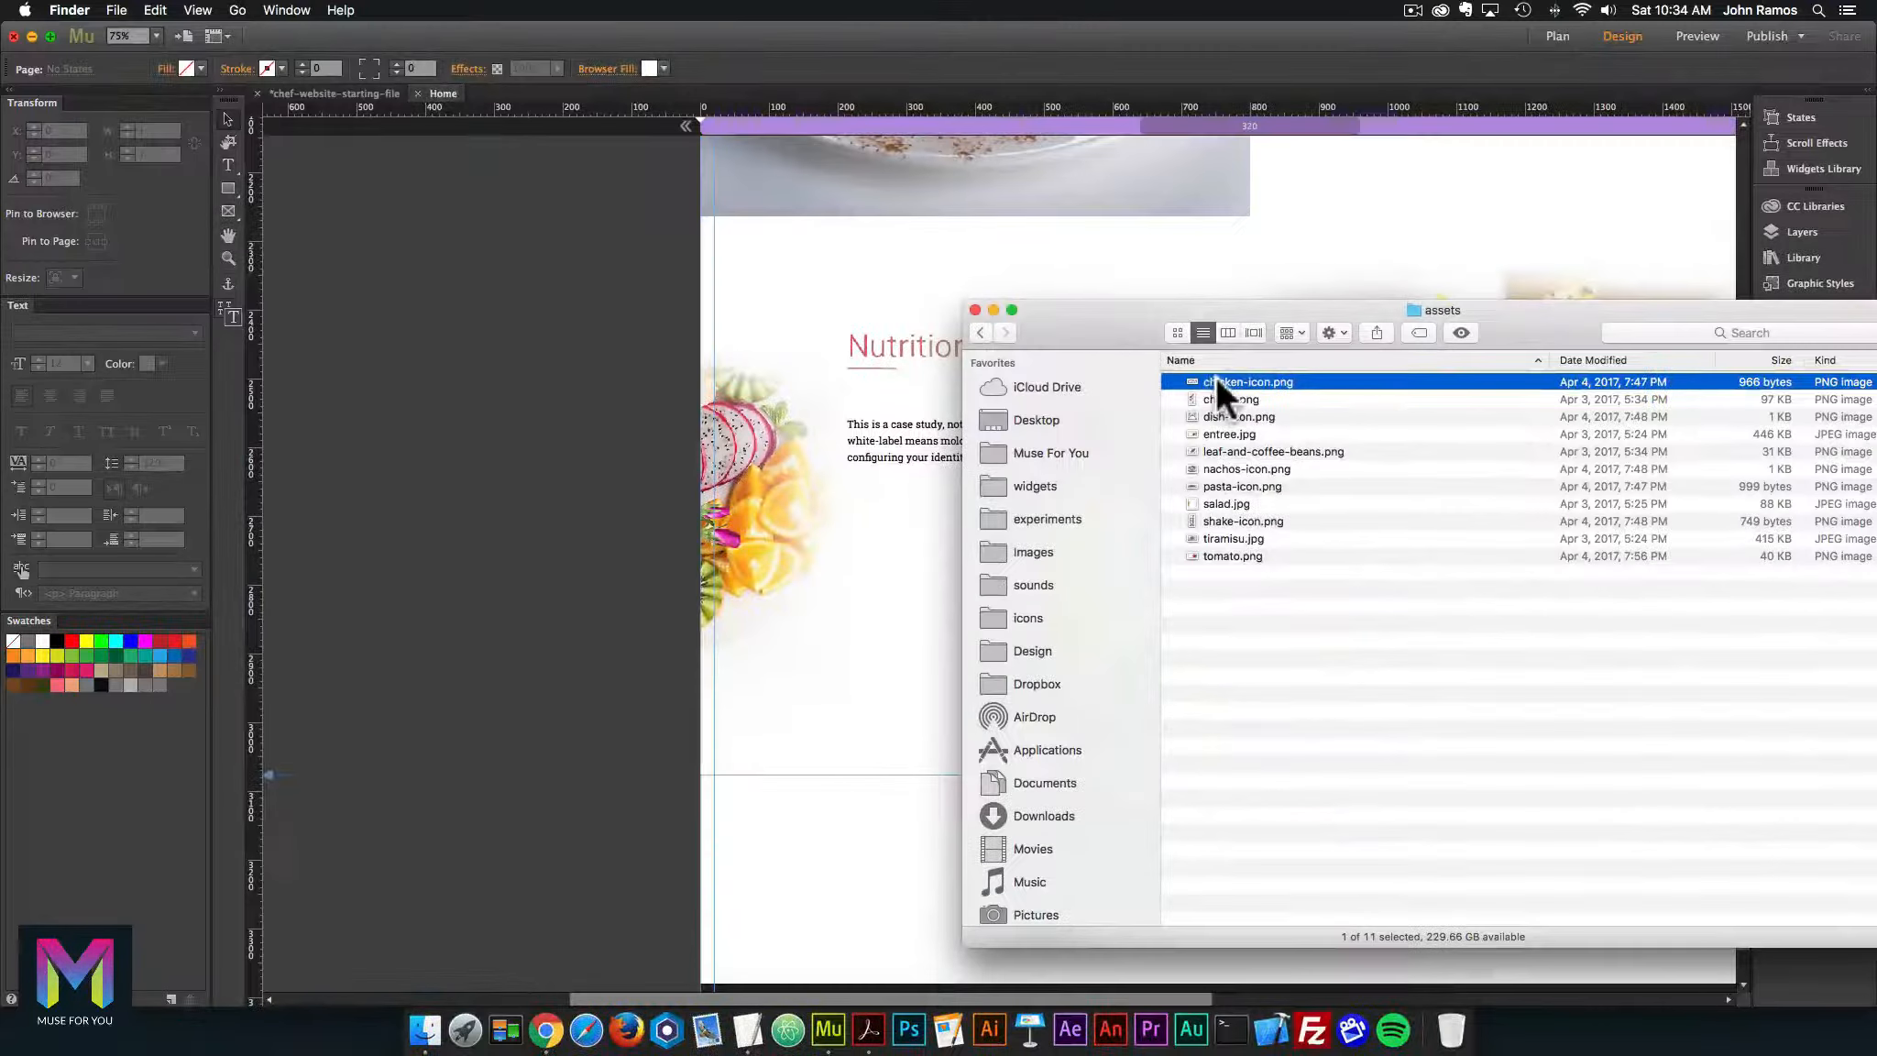
drag(1210, 376, 897, 555)
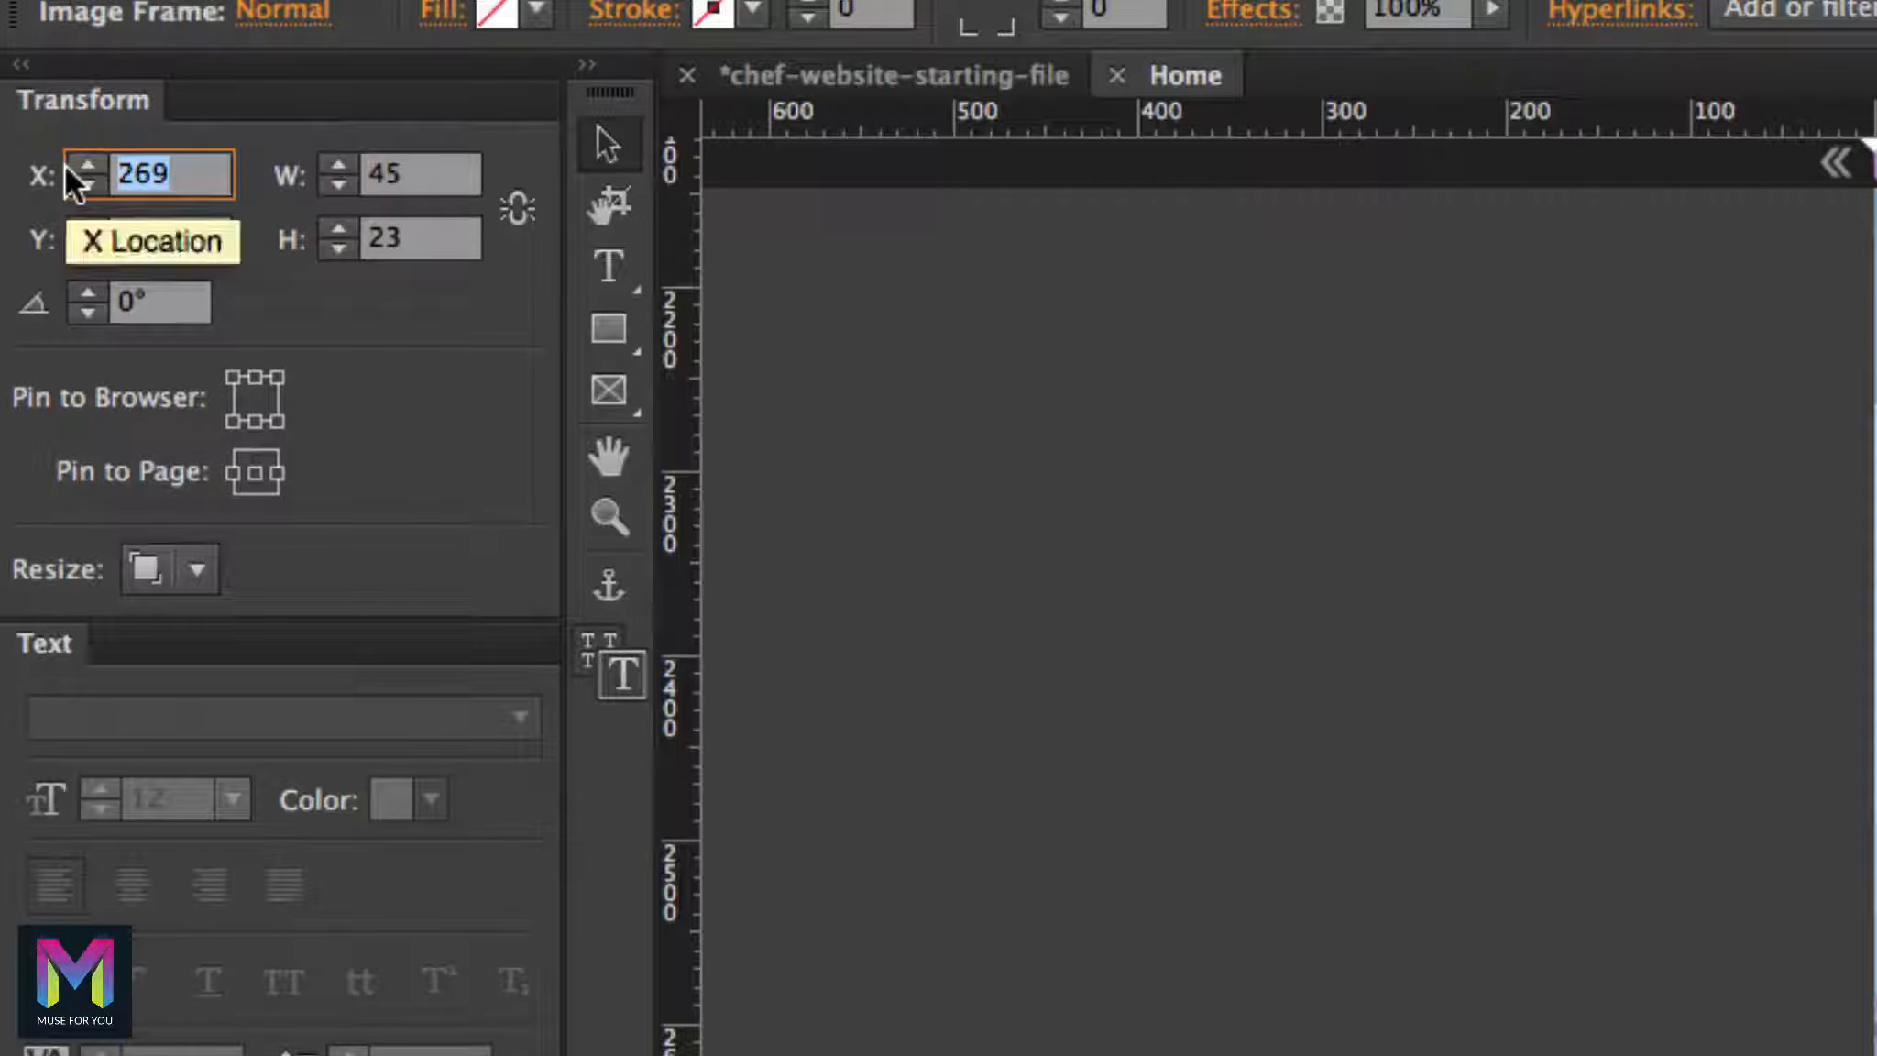
Position the chicken icon at X 214 and Y 2707
text(214)
key(Tab)
text(2707)
key(Return)
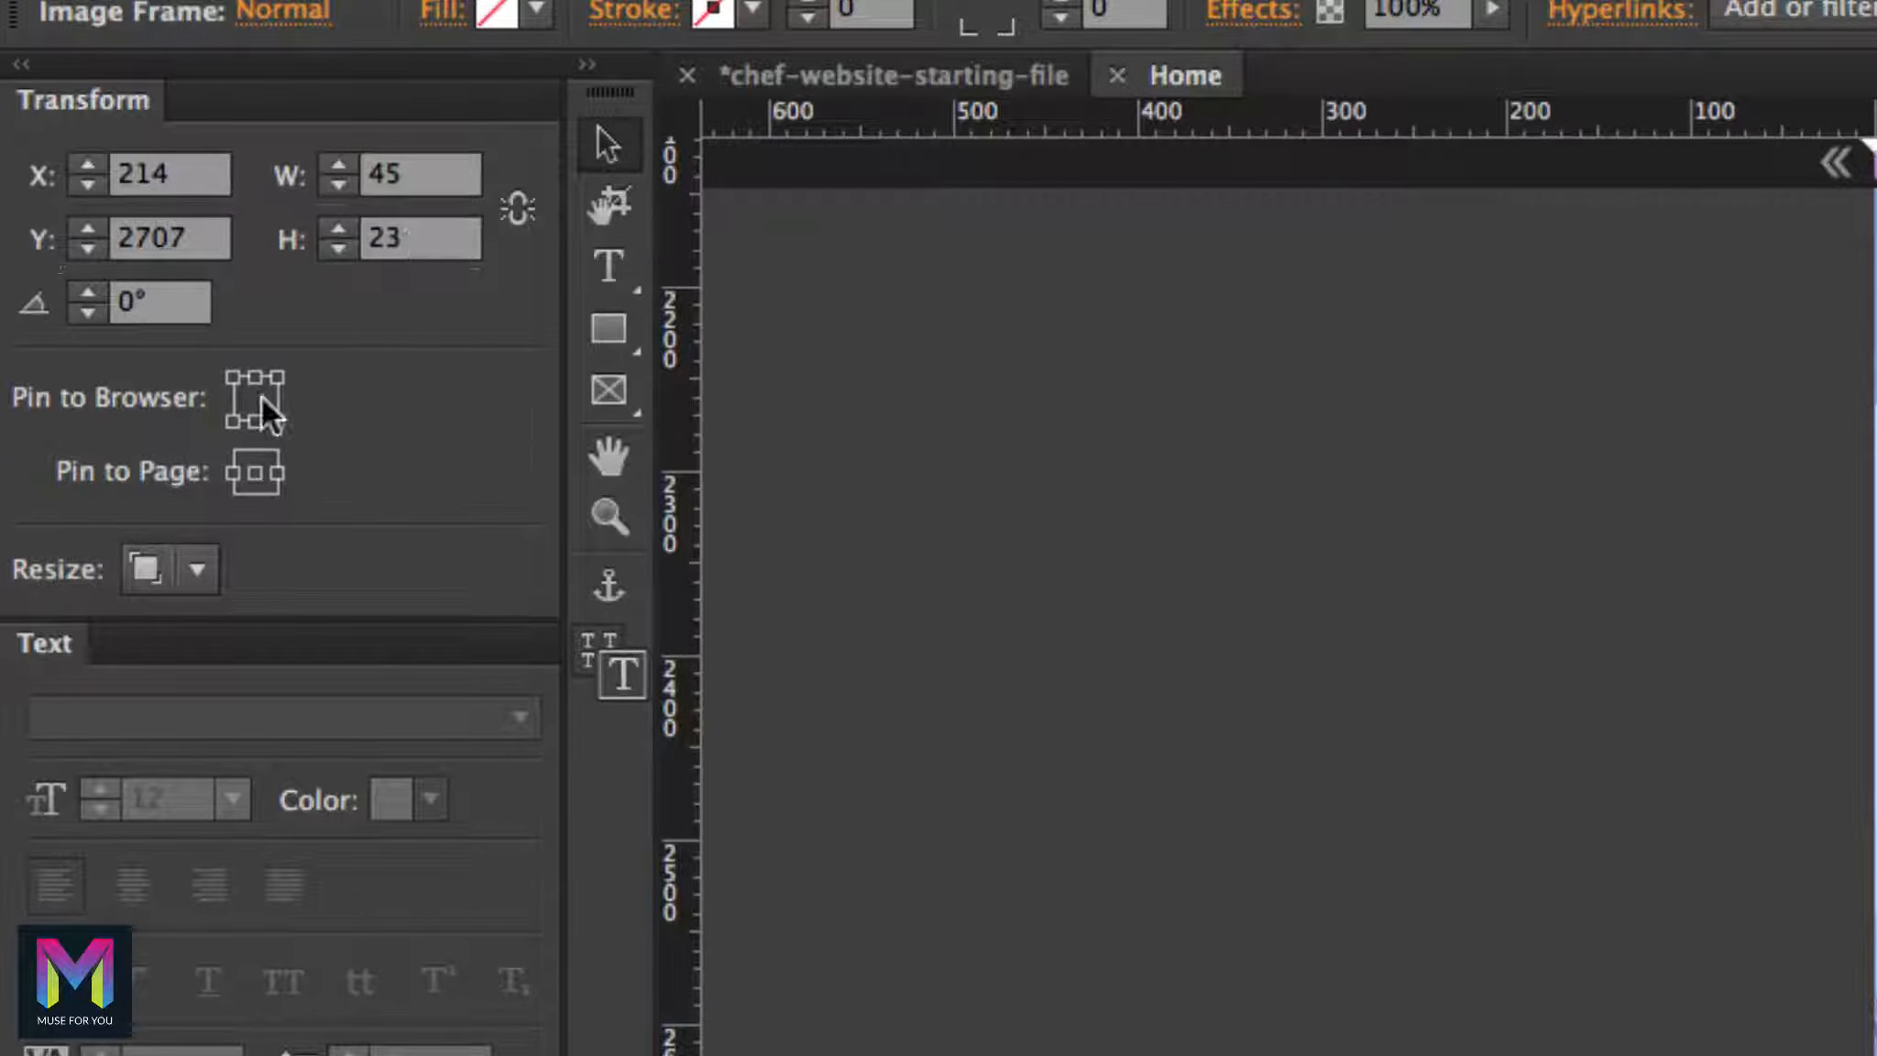
Pin the chicken icon to the centre of the page and set its resize option to None
click(254, 471)
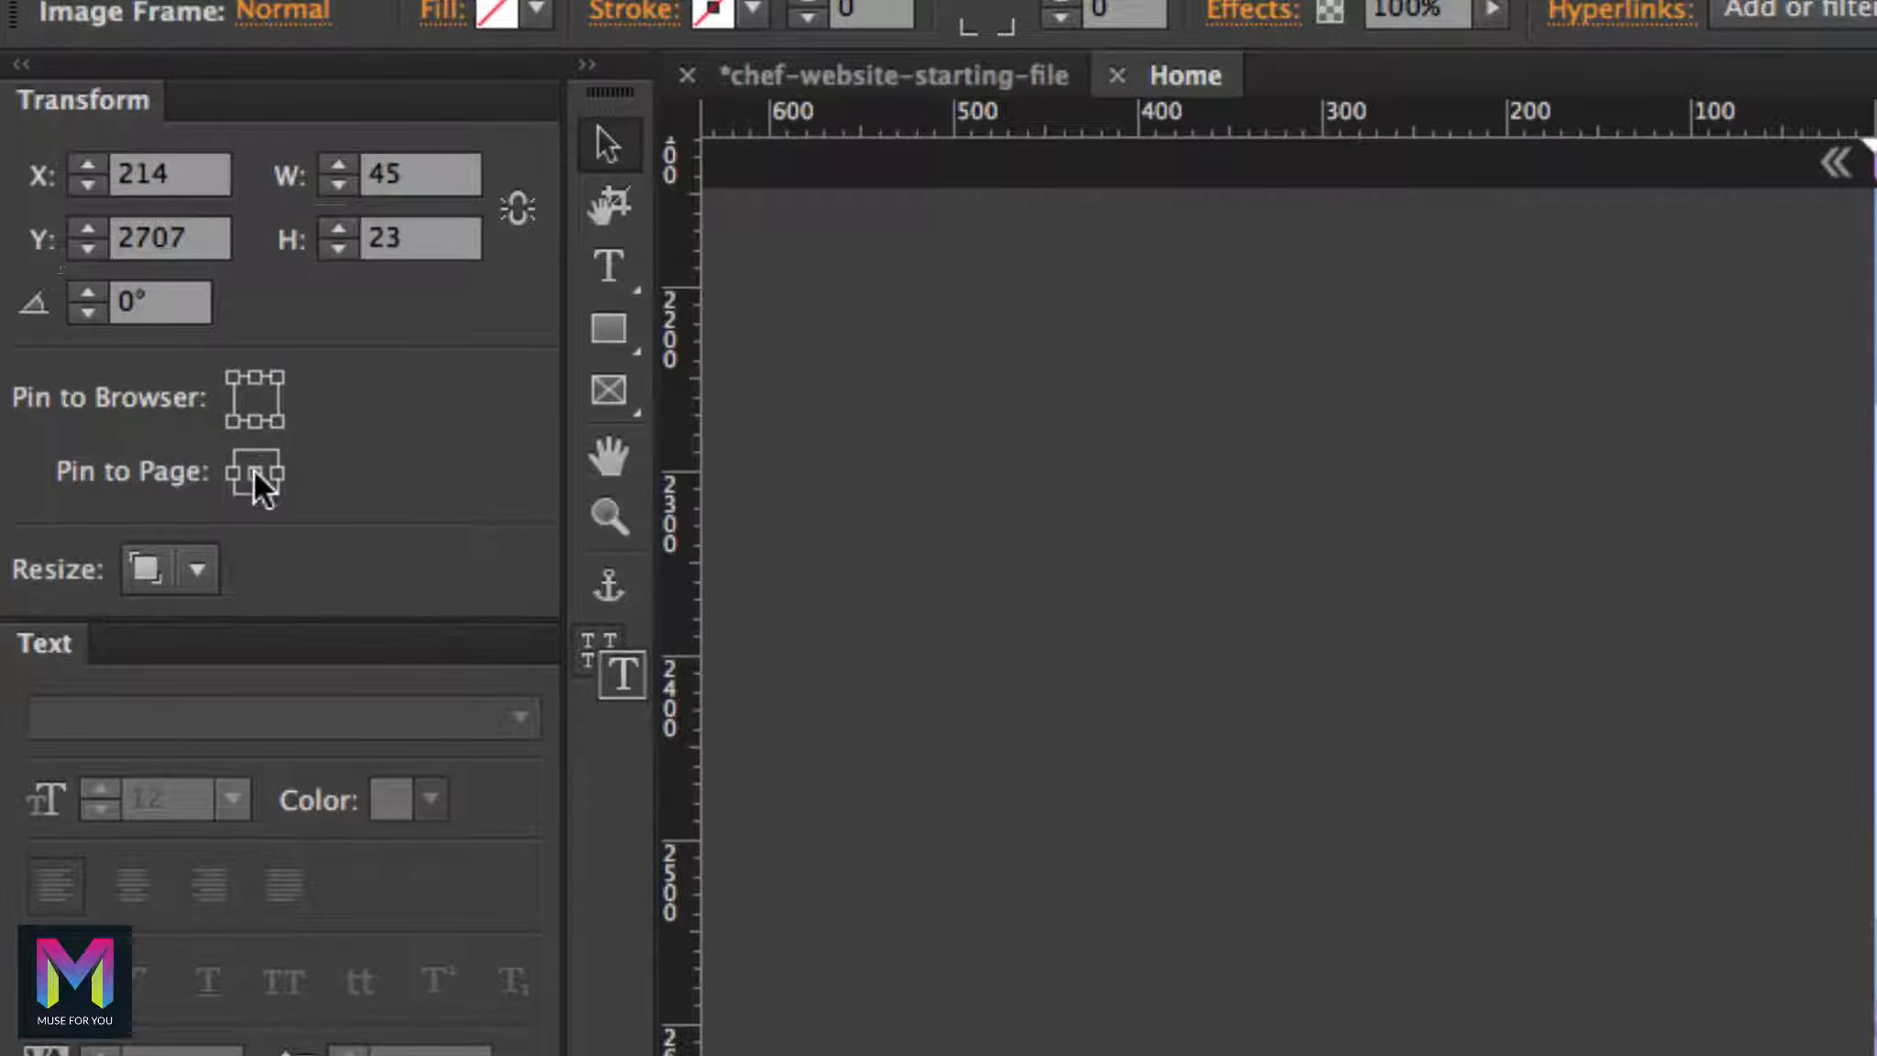
click(199, 568)
click(216, 627)
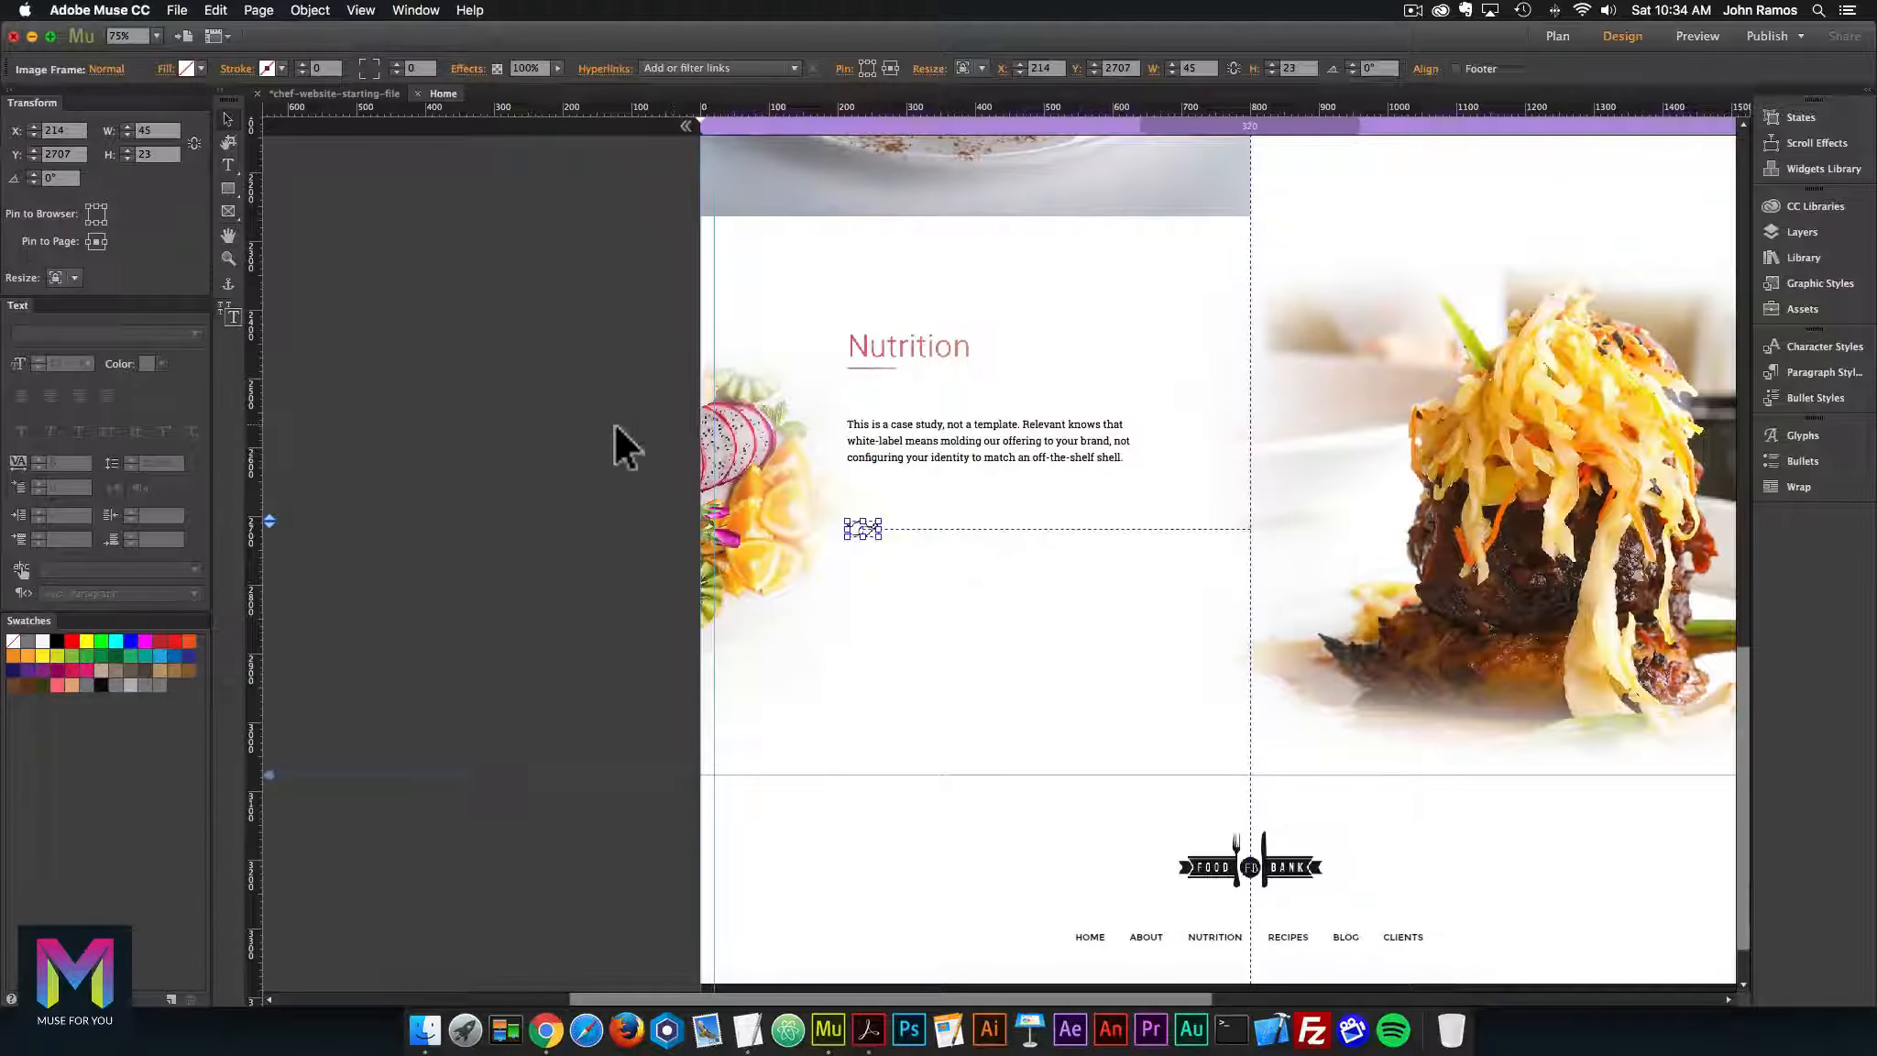
Draw a text frame about 143 by 31 beside the chicken icon and enter "lorem ipsum" in it
click(1278, 979)
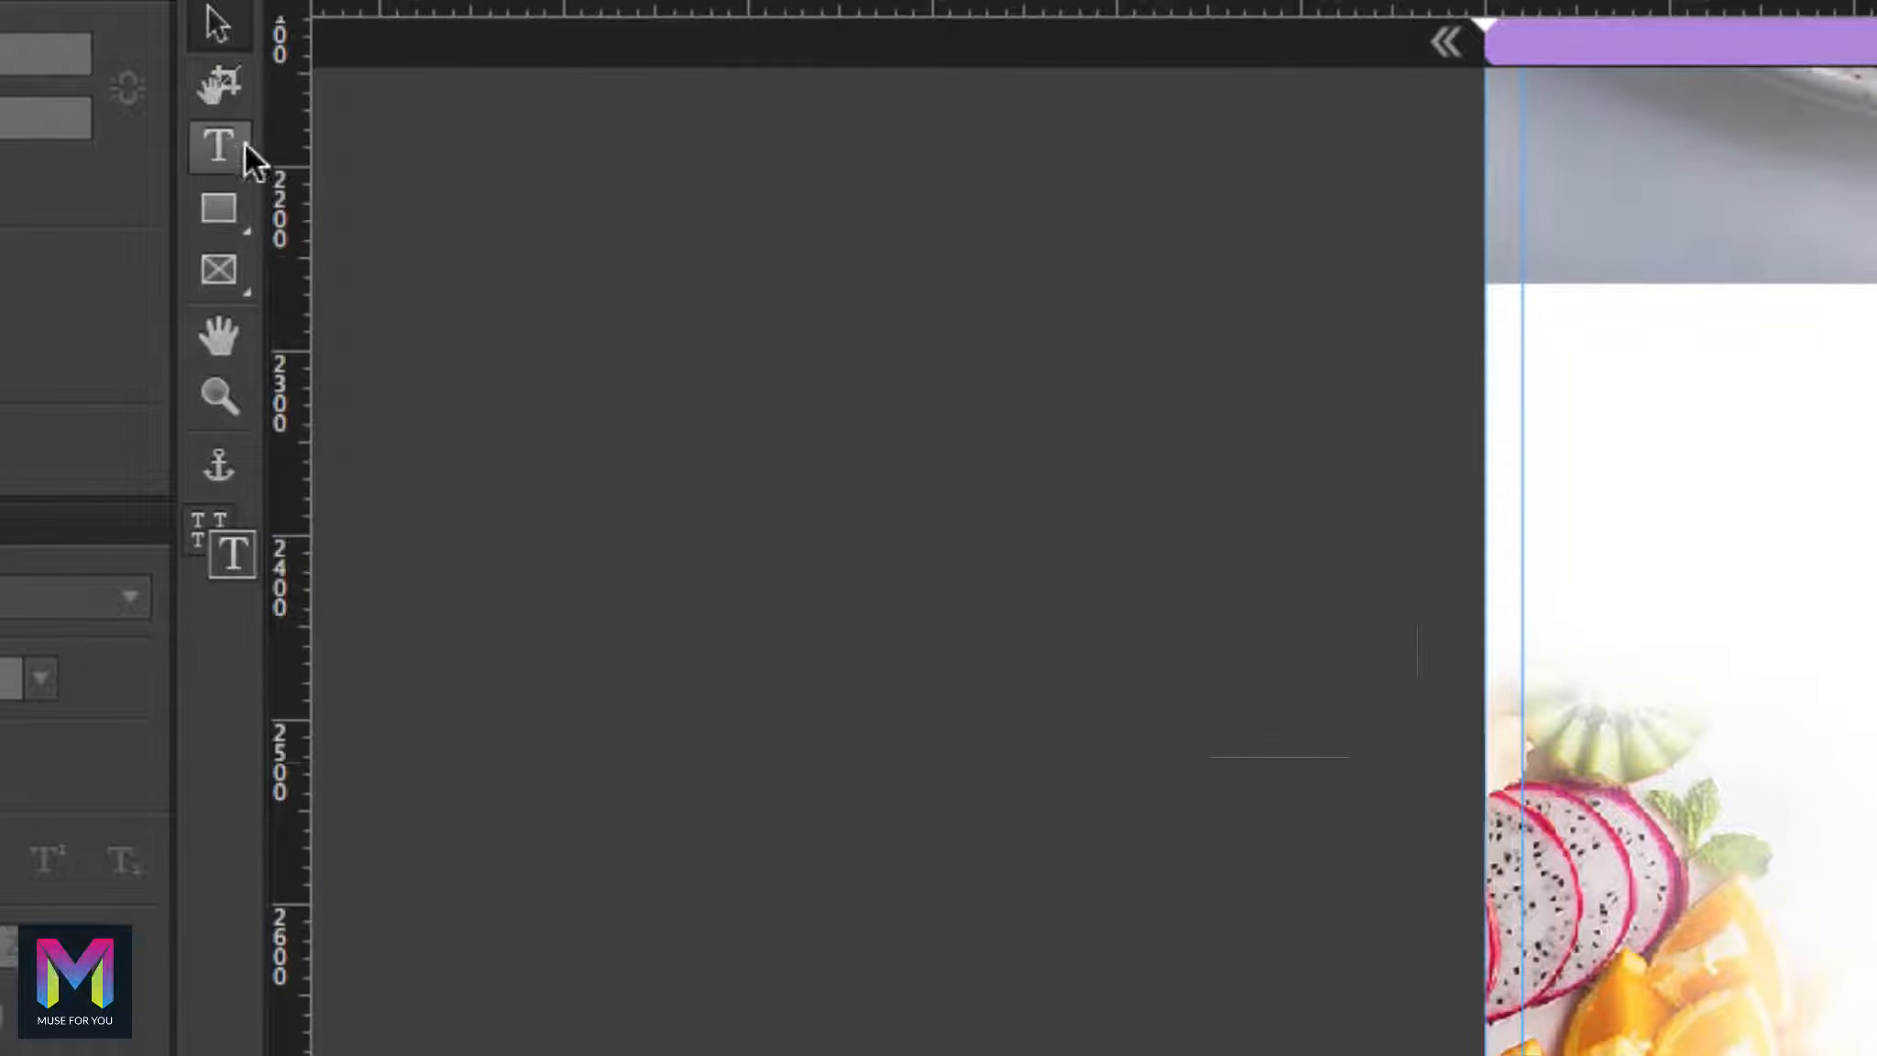
click(229, 167)
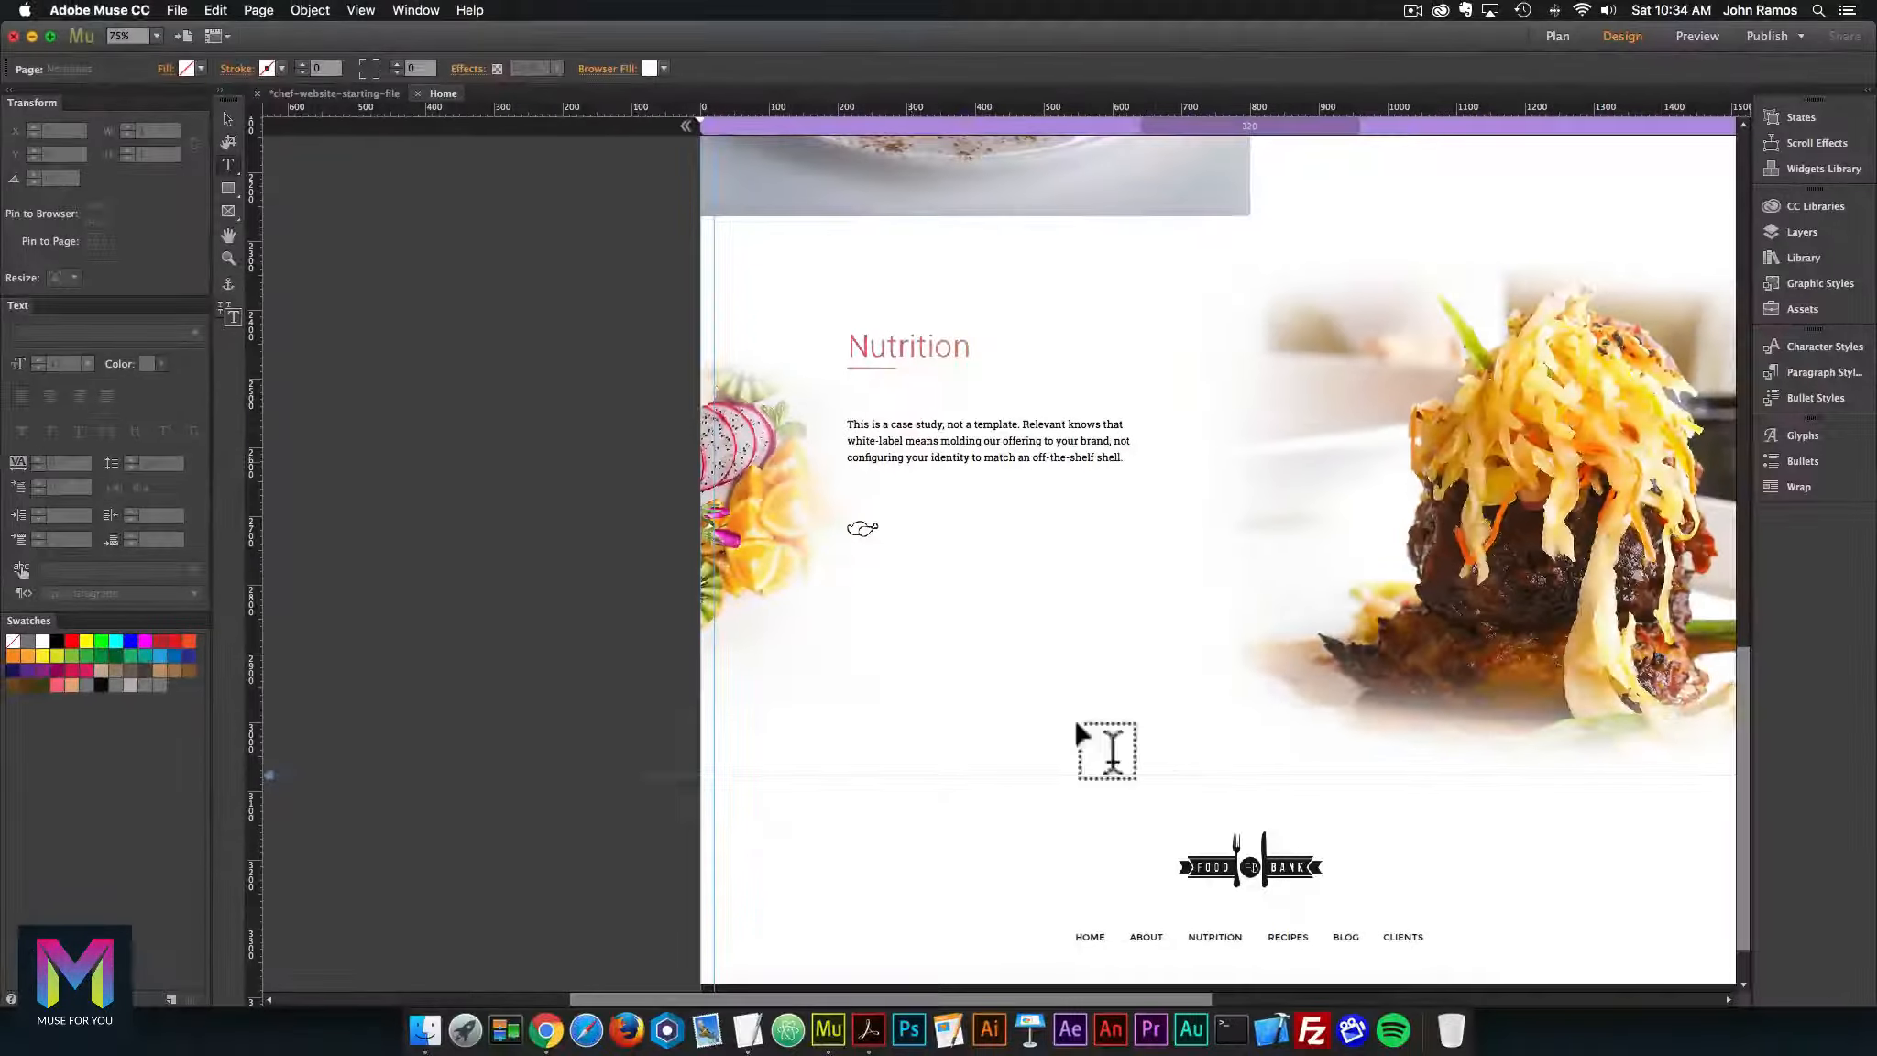
key(super+equal)
key(super+equal)
key(super+equal)
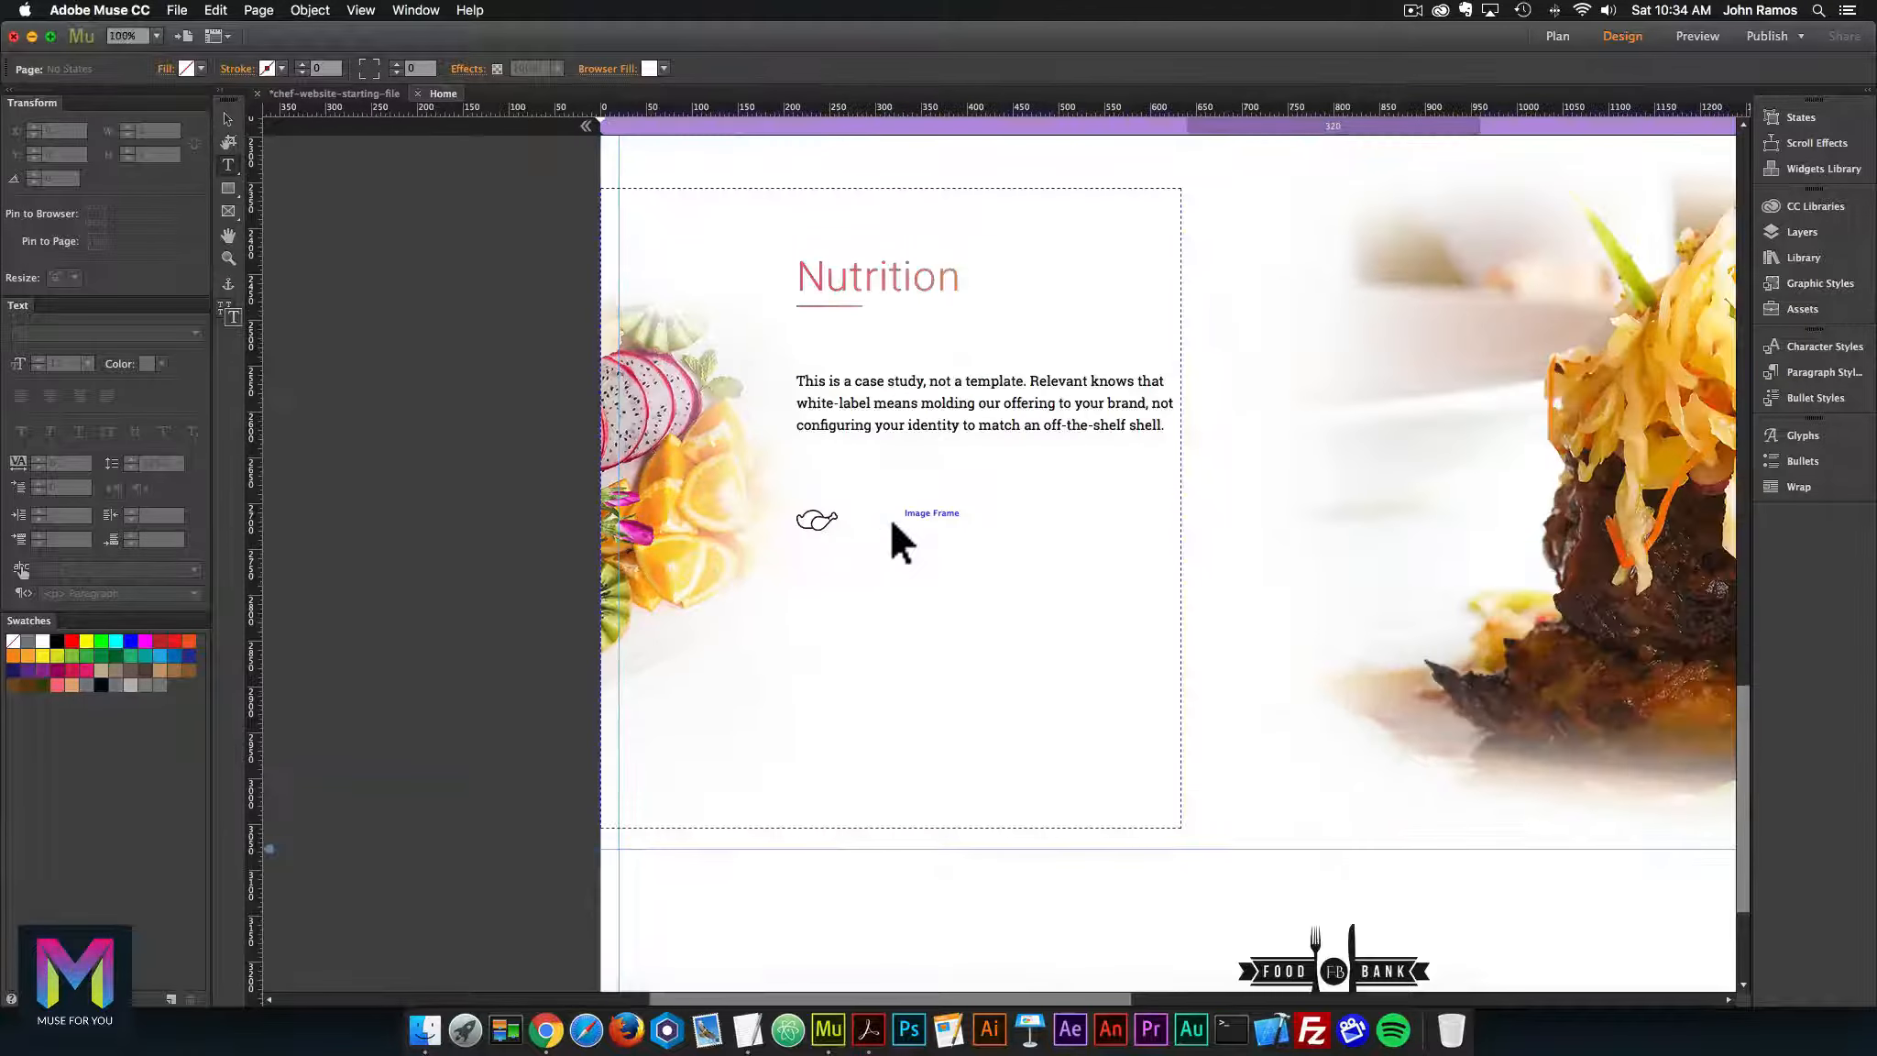
drag(794, 480, 990, 519)
text(lorem ipsum)
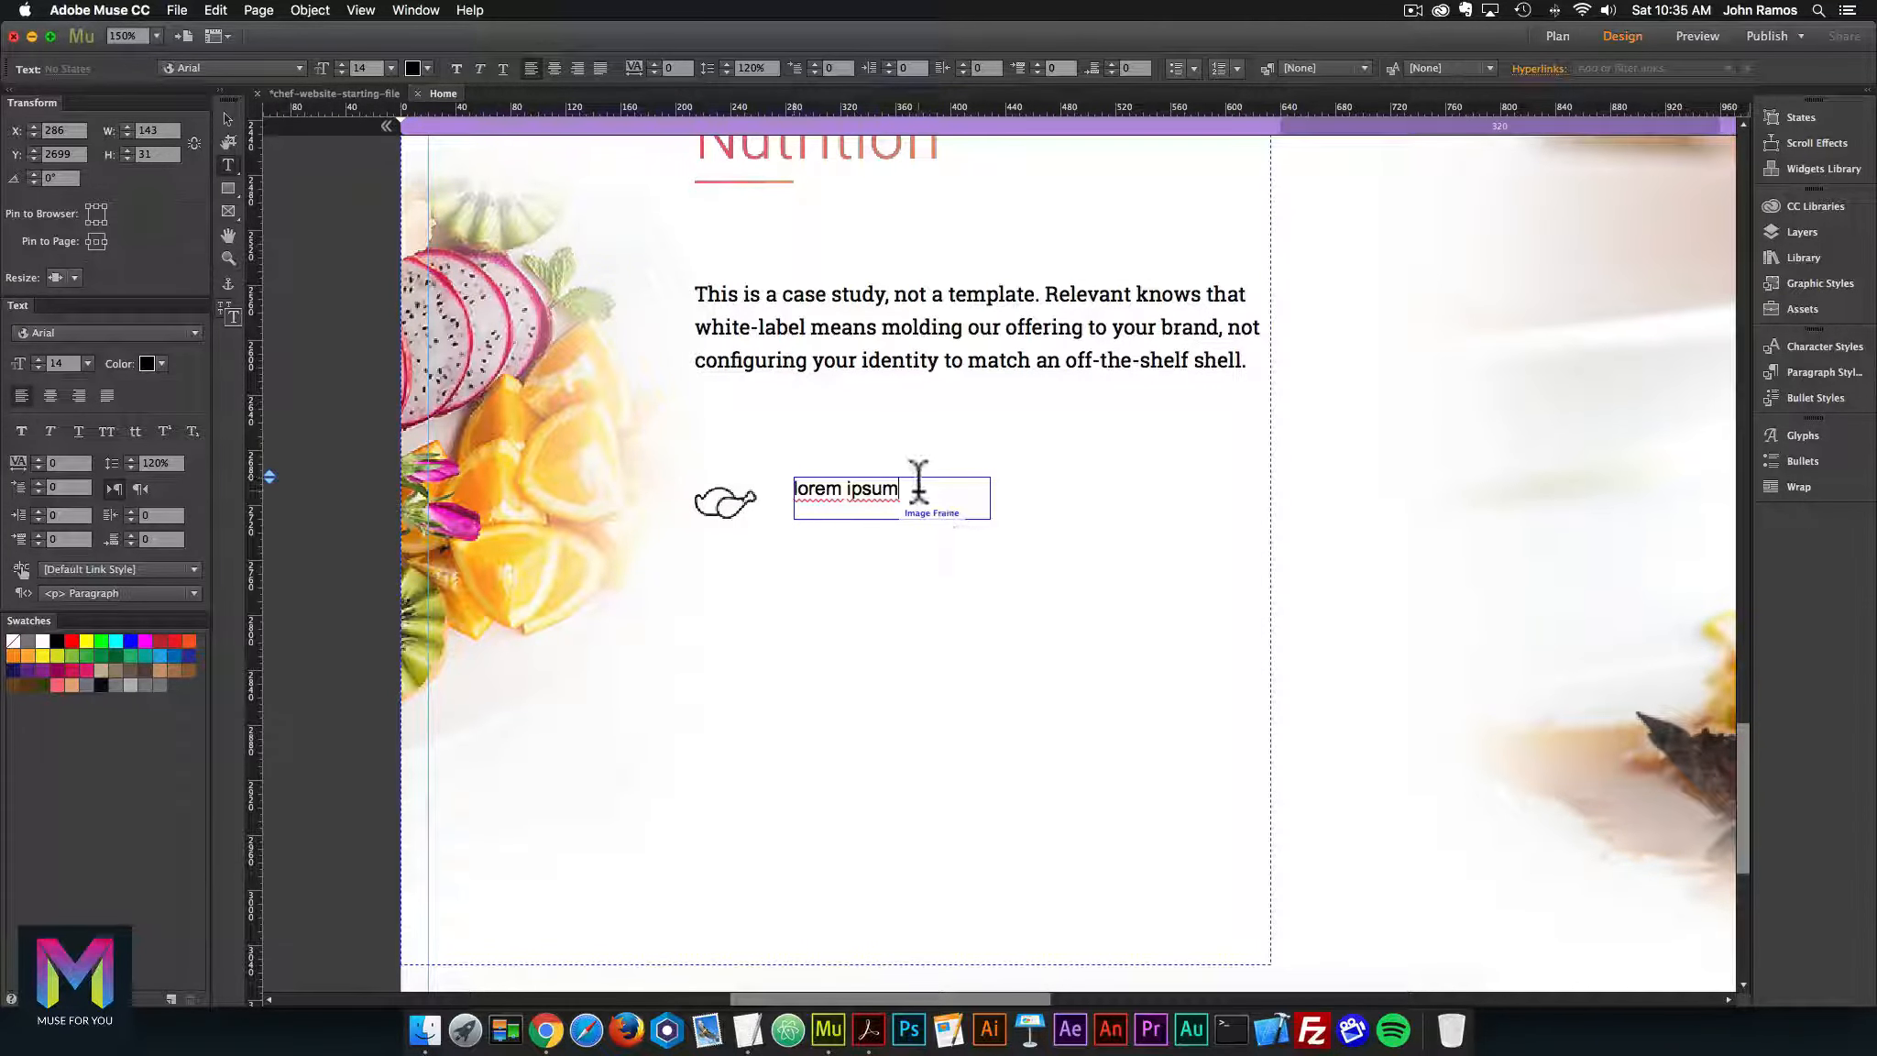
Format the "lorem ipsum" label in the Roboto Slab web font at size 15
drag(911, 486, 760, 499)
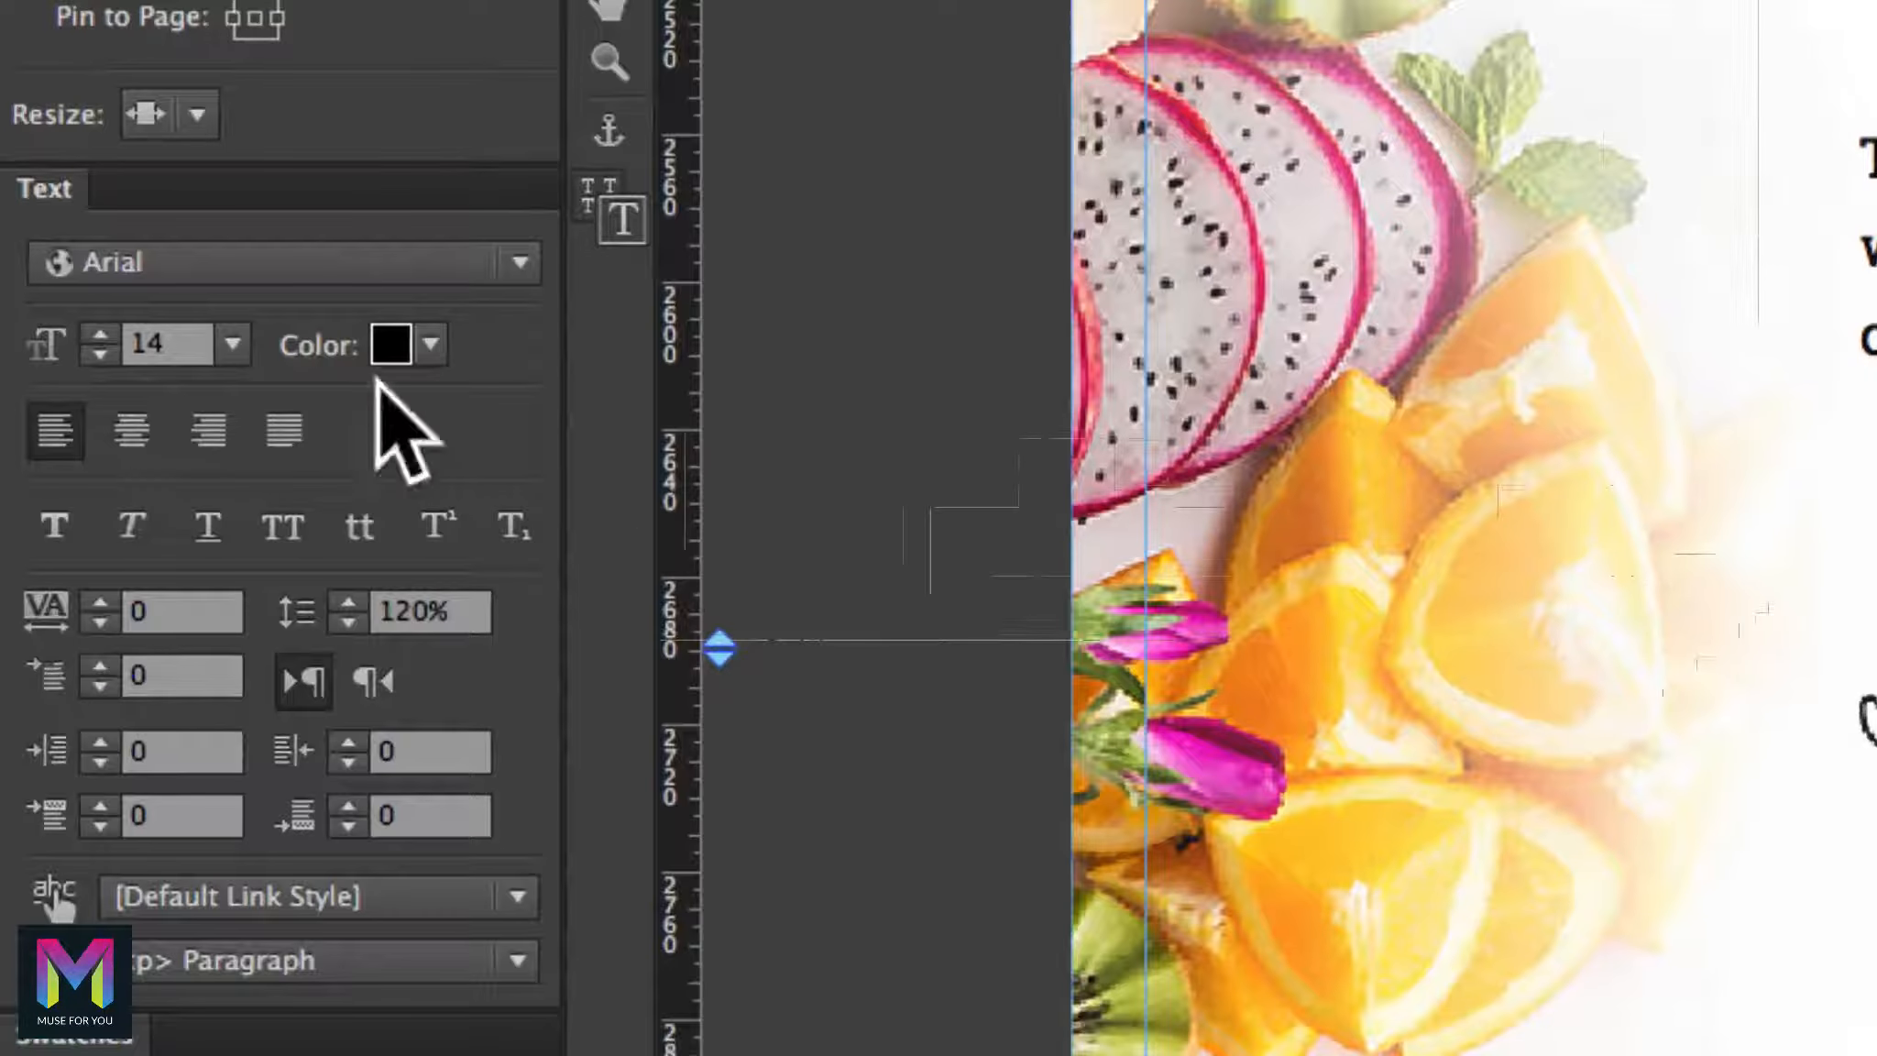
click(310, 265)
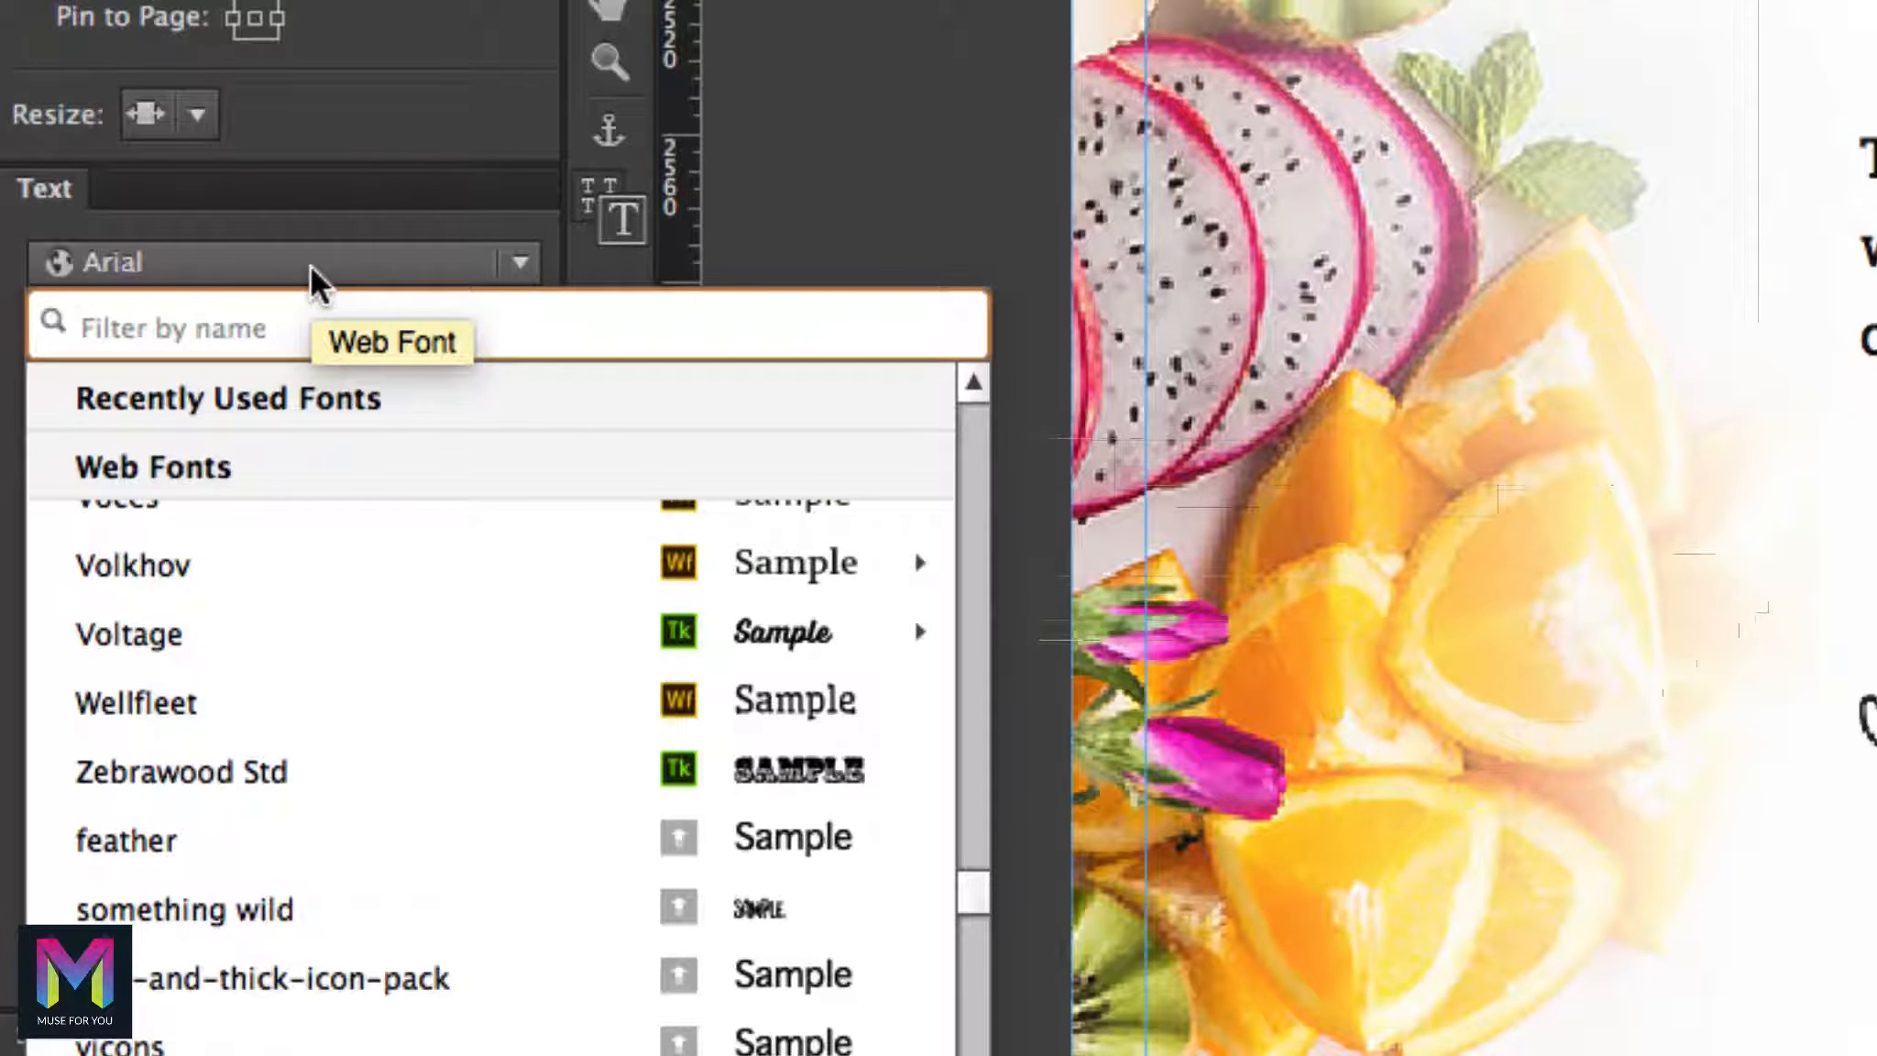
text(roboto slab)
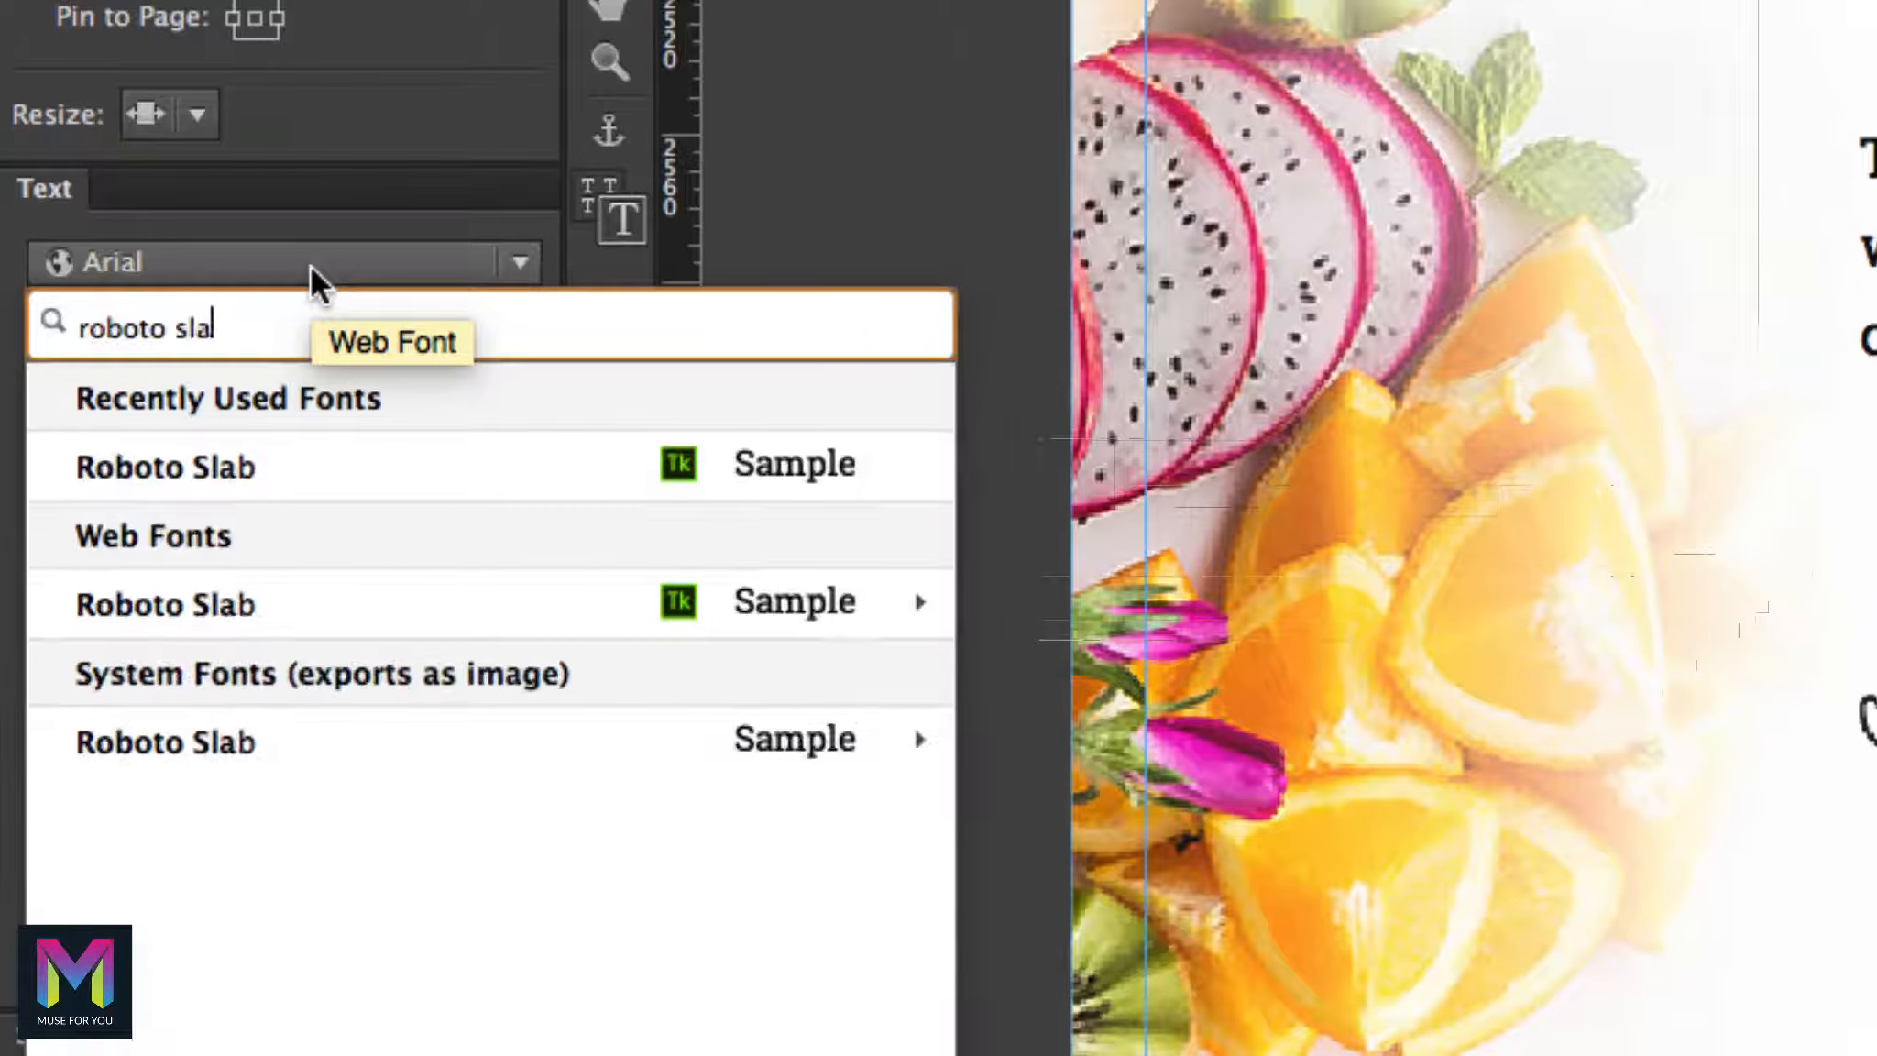
click(283, 459)
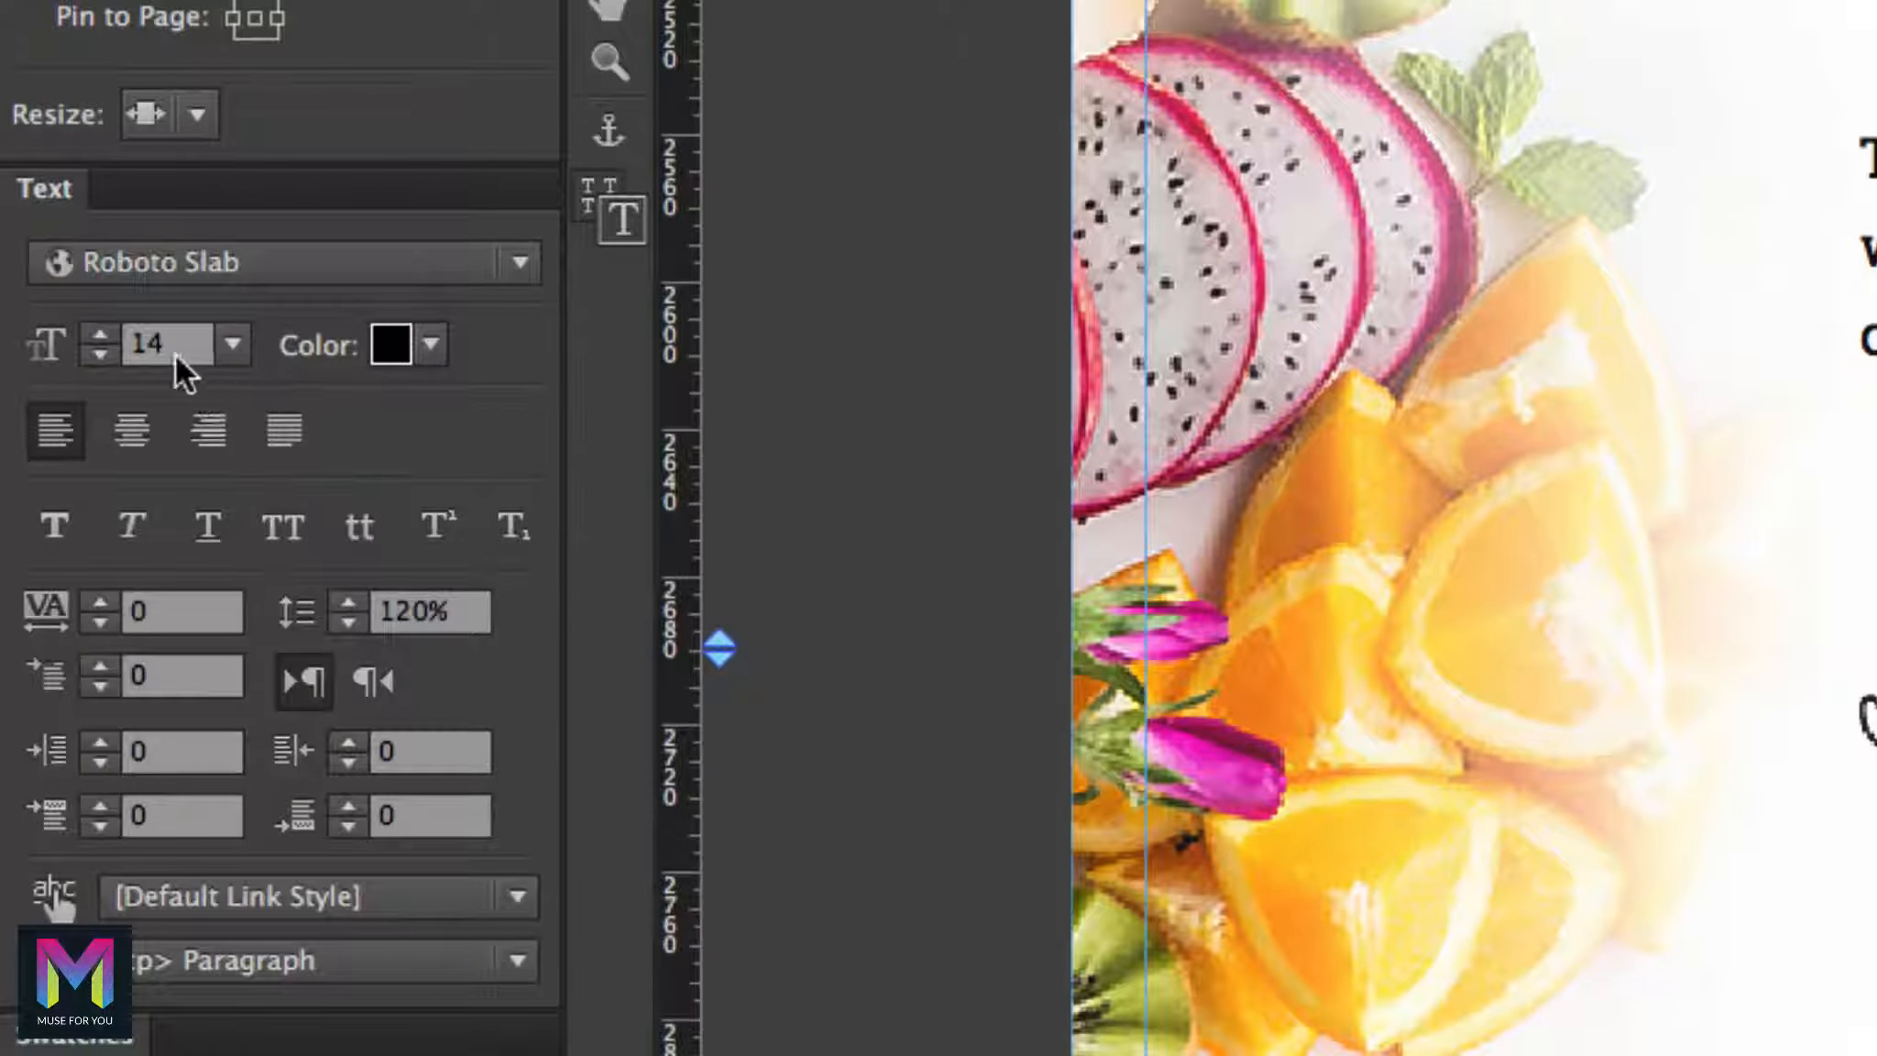
click(100, 335)
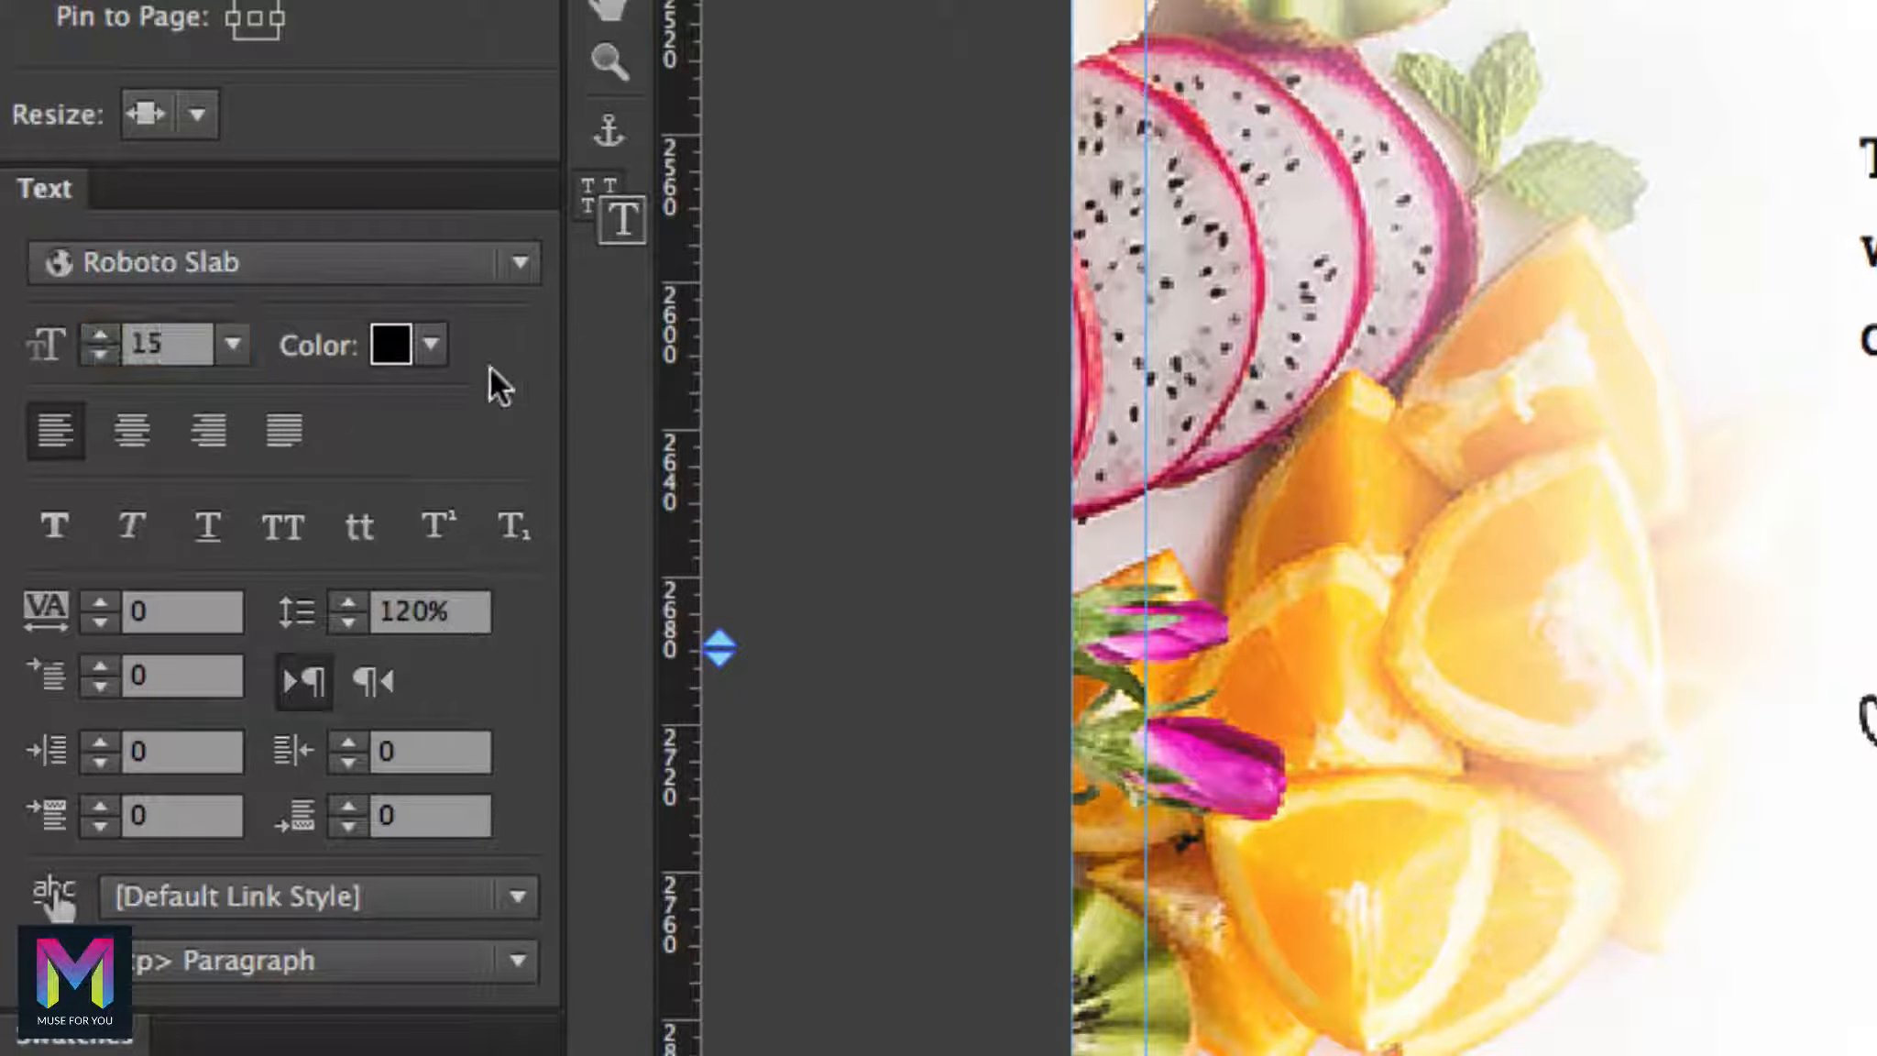
Colour the "lorem ipsum" label grey 818181 and save that colour as a new swatch
click(430, 344)
click(799, 603)
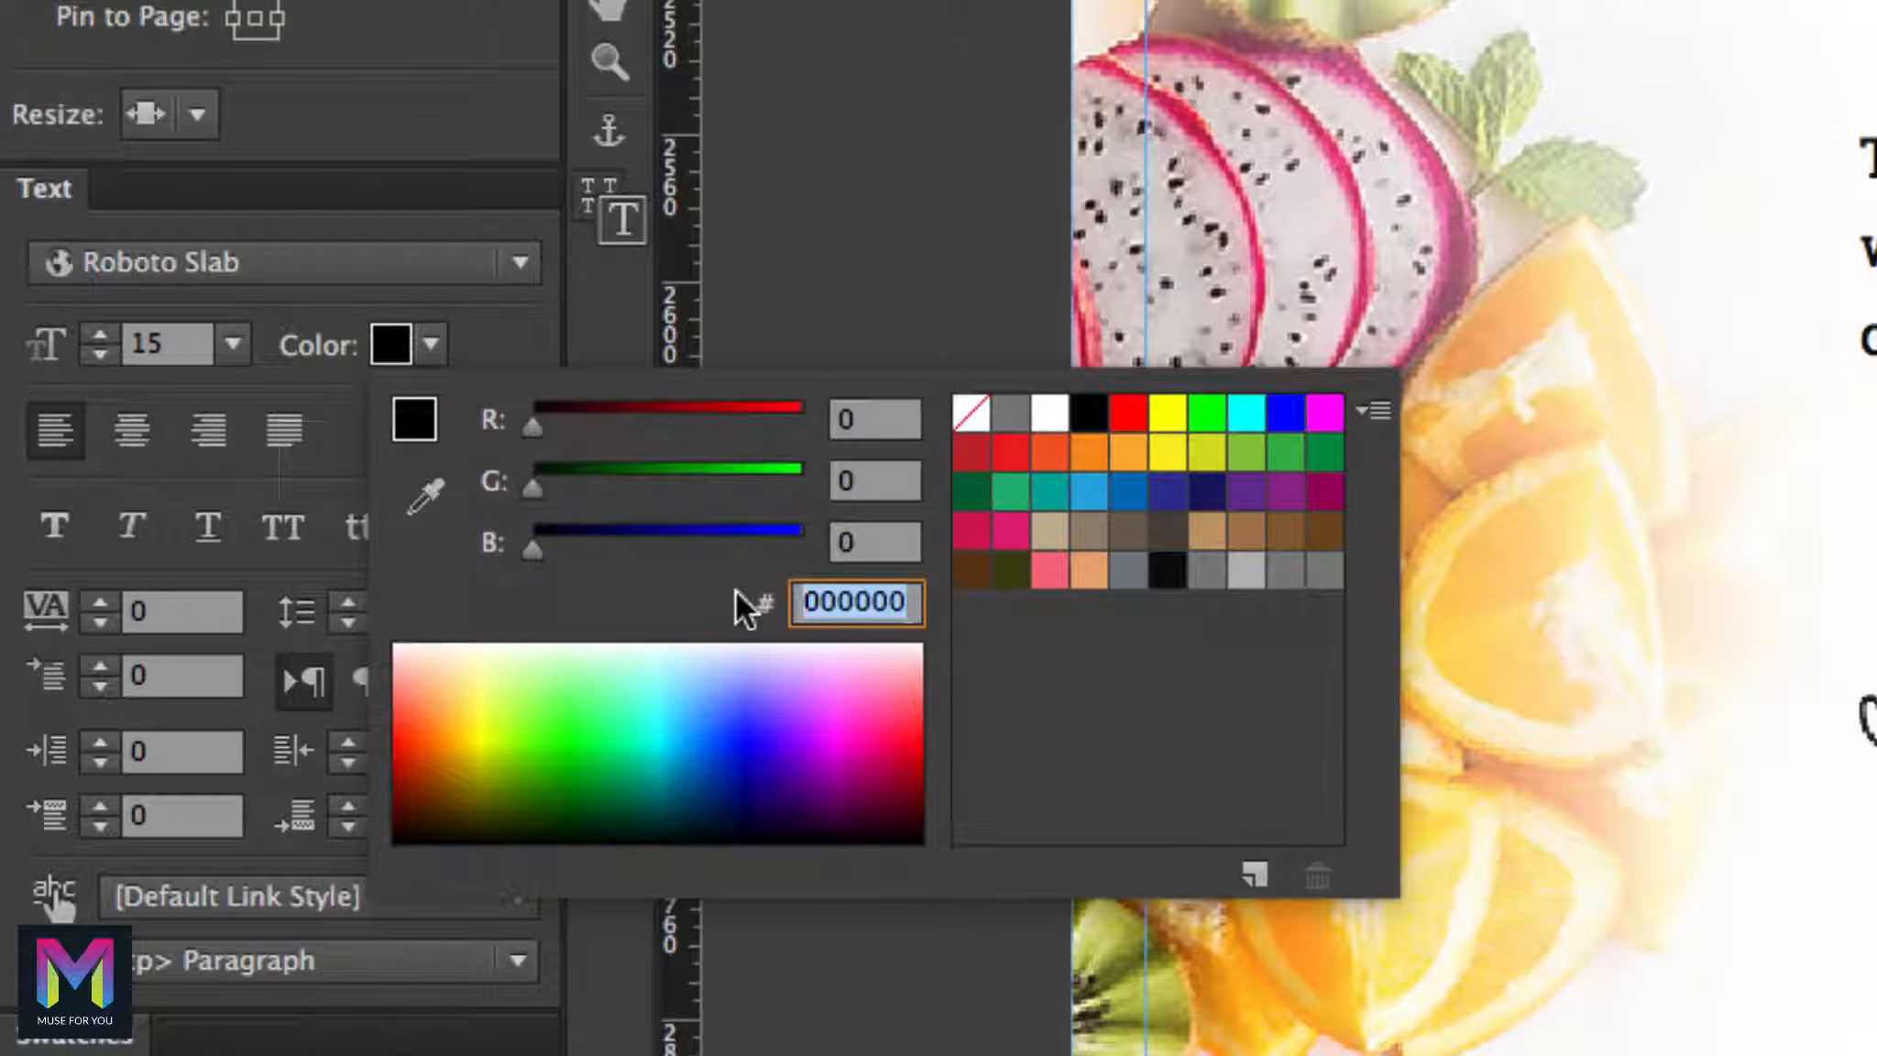
text(818181)
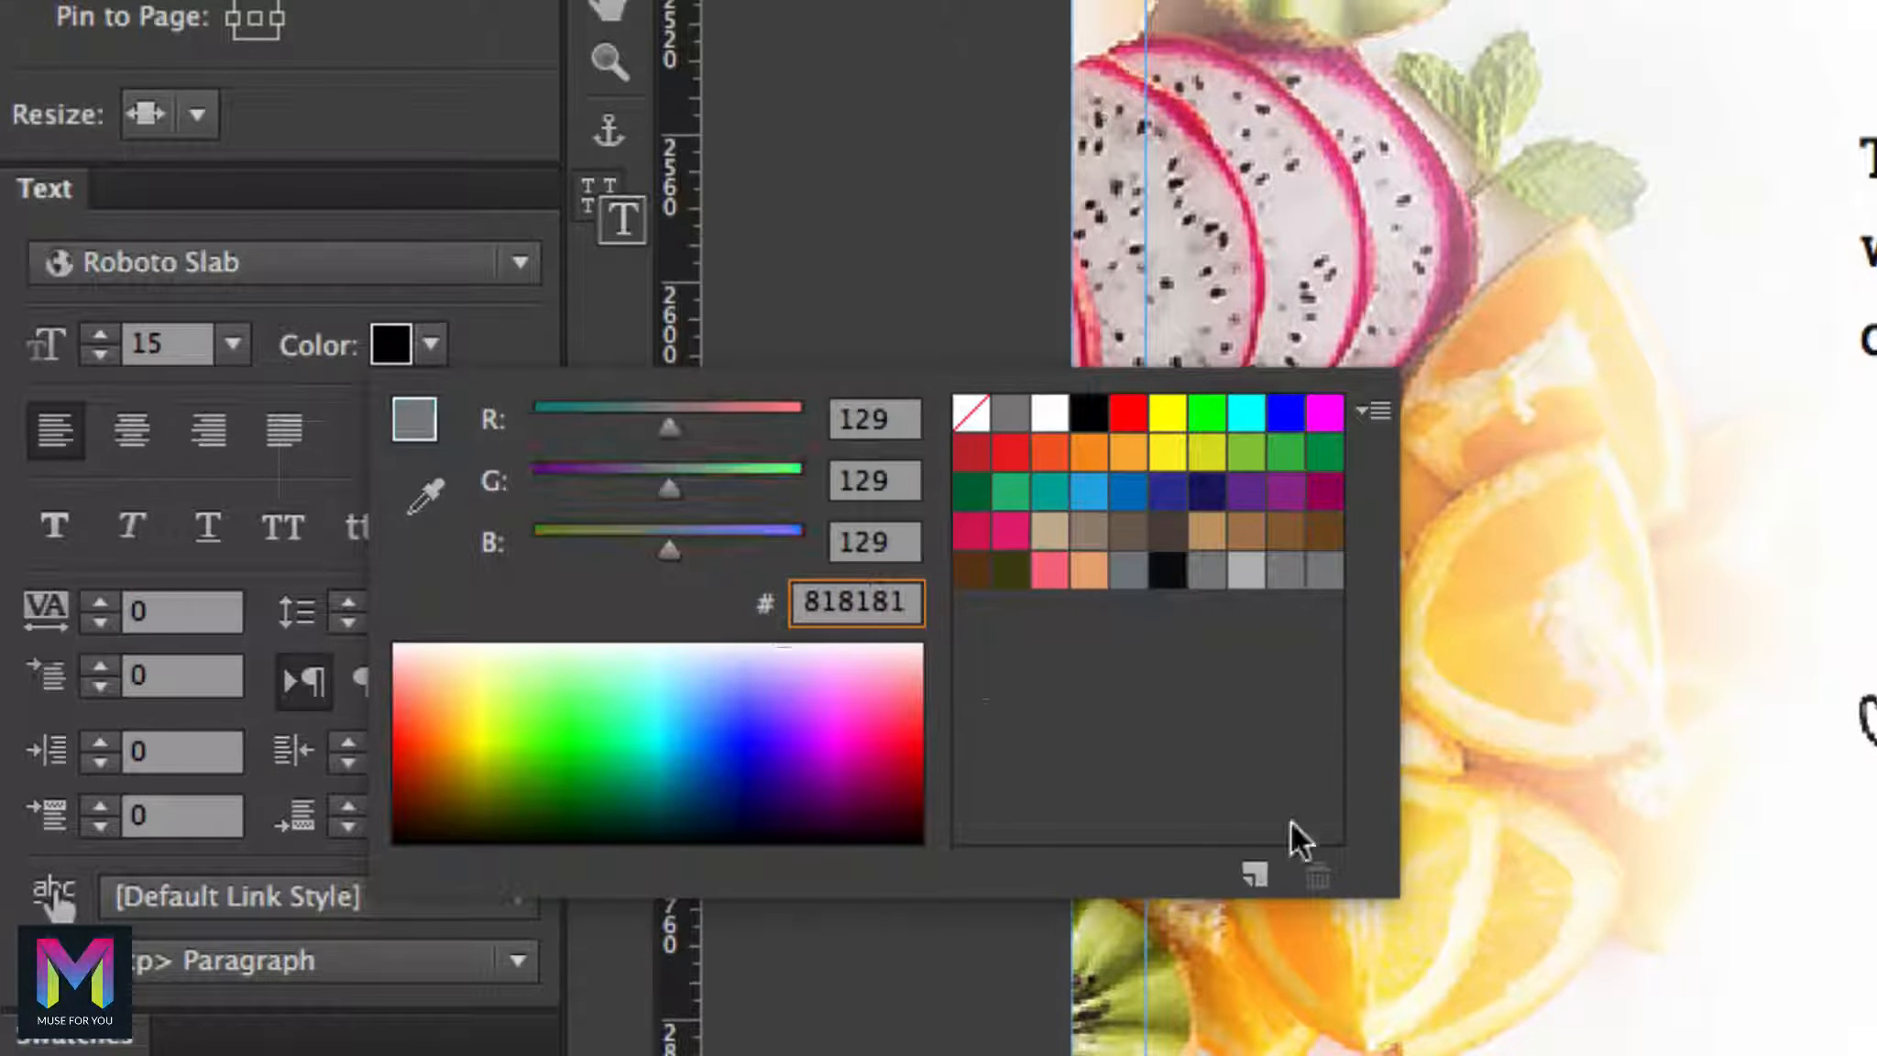
click(1255, 878)
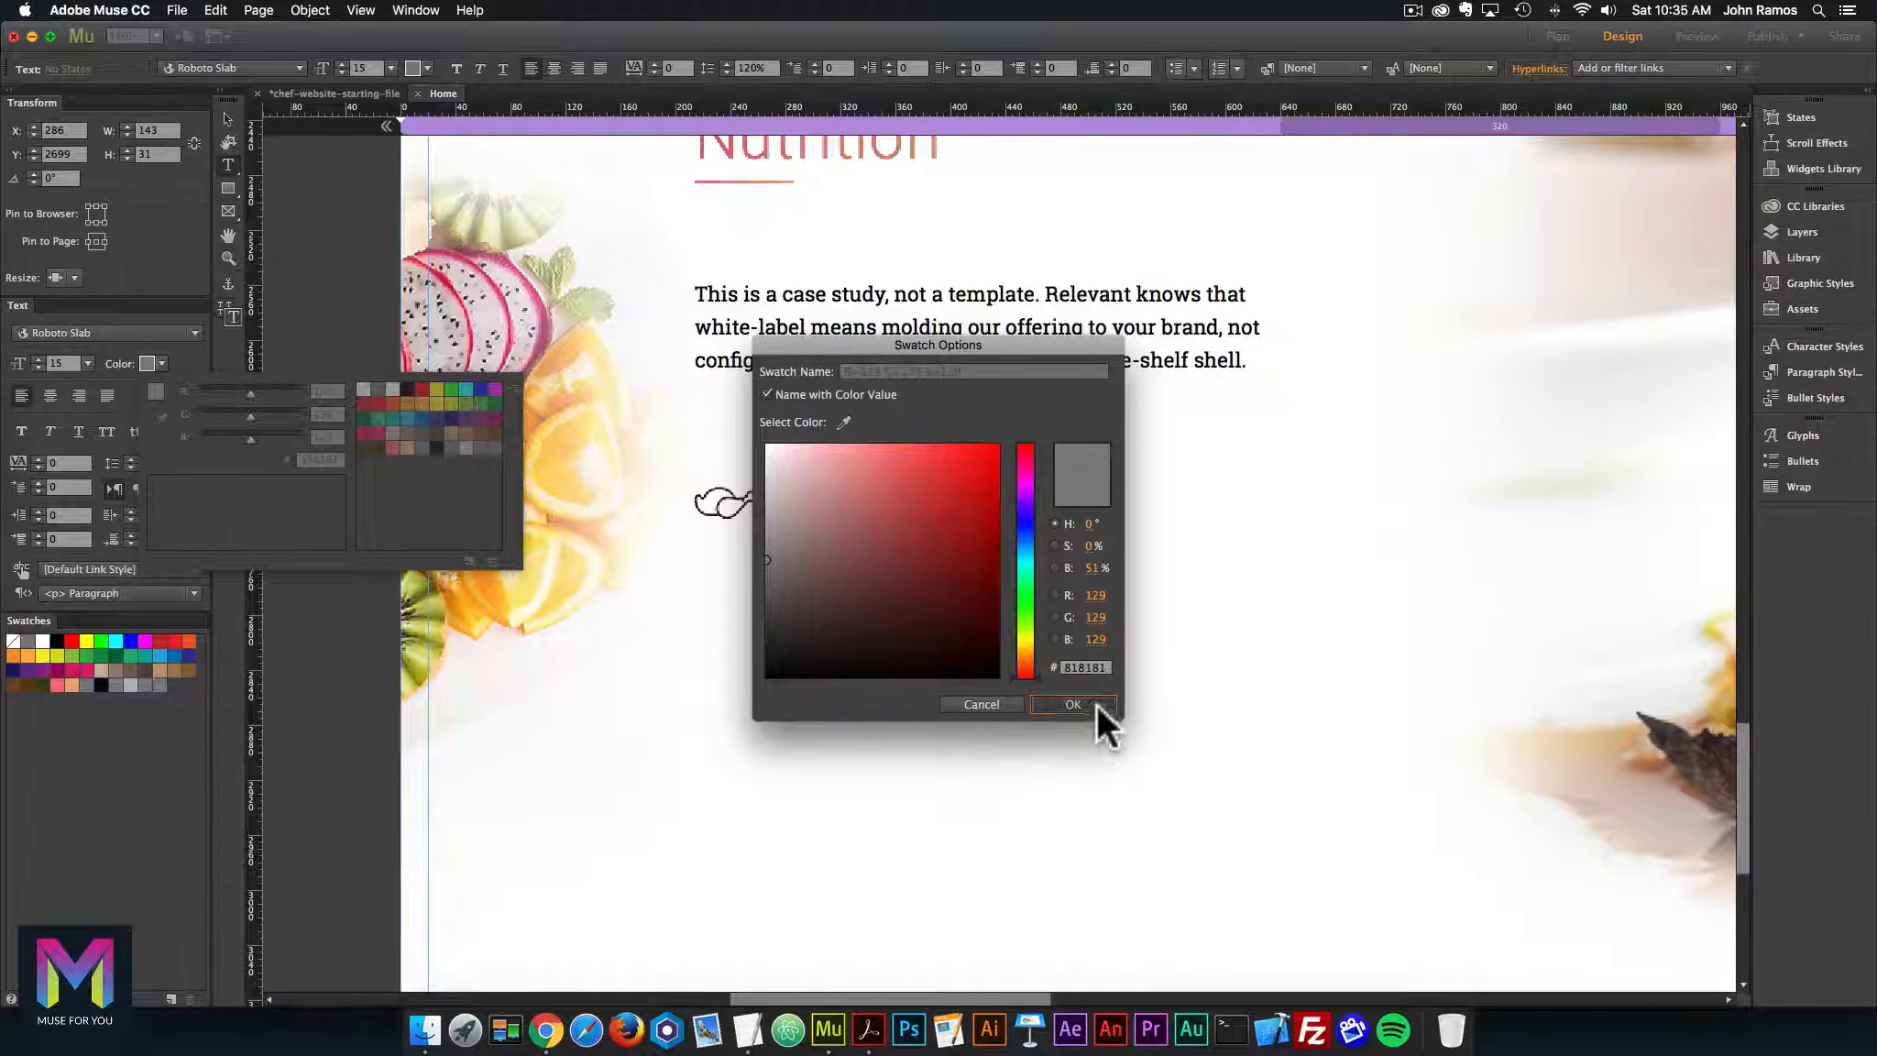
click(1072, 704)
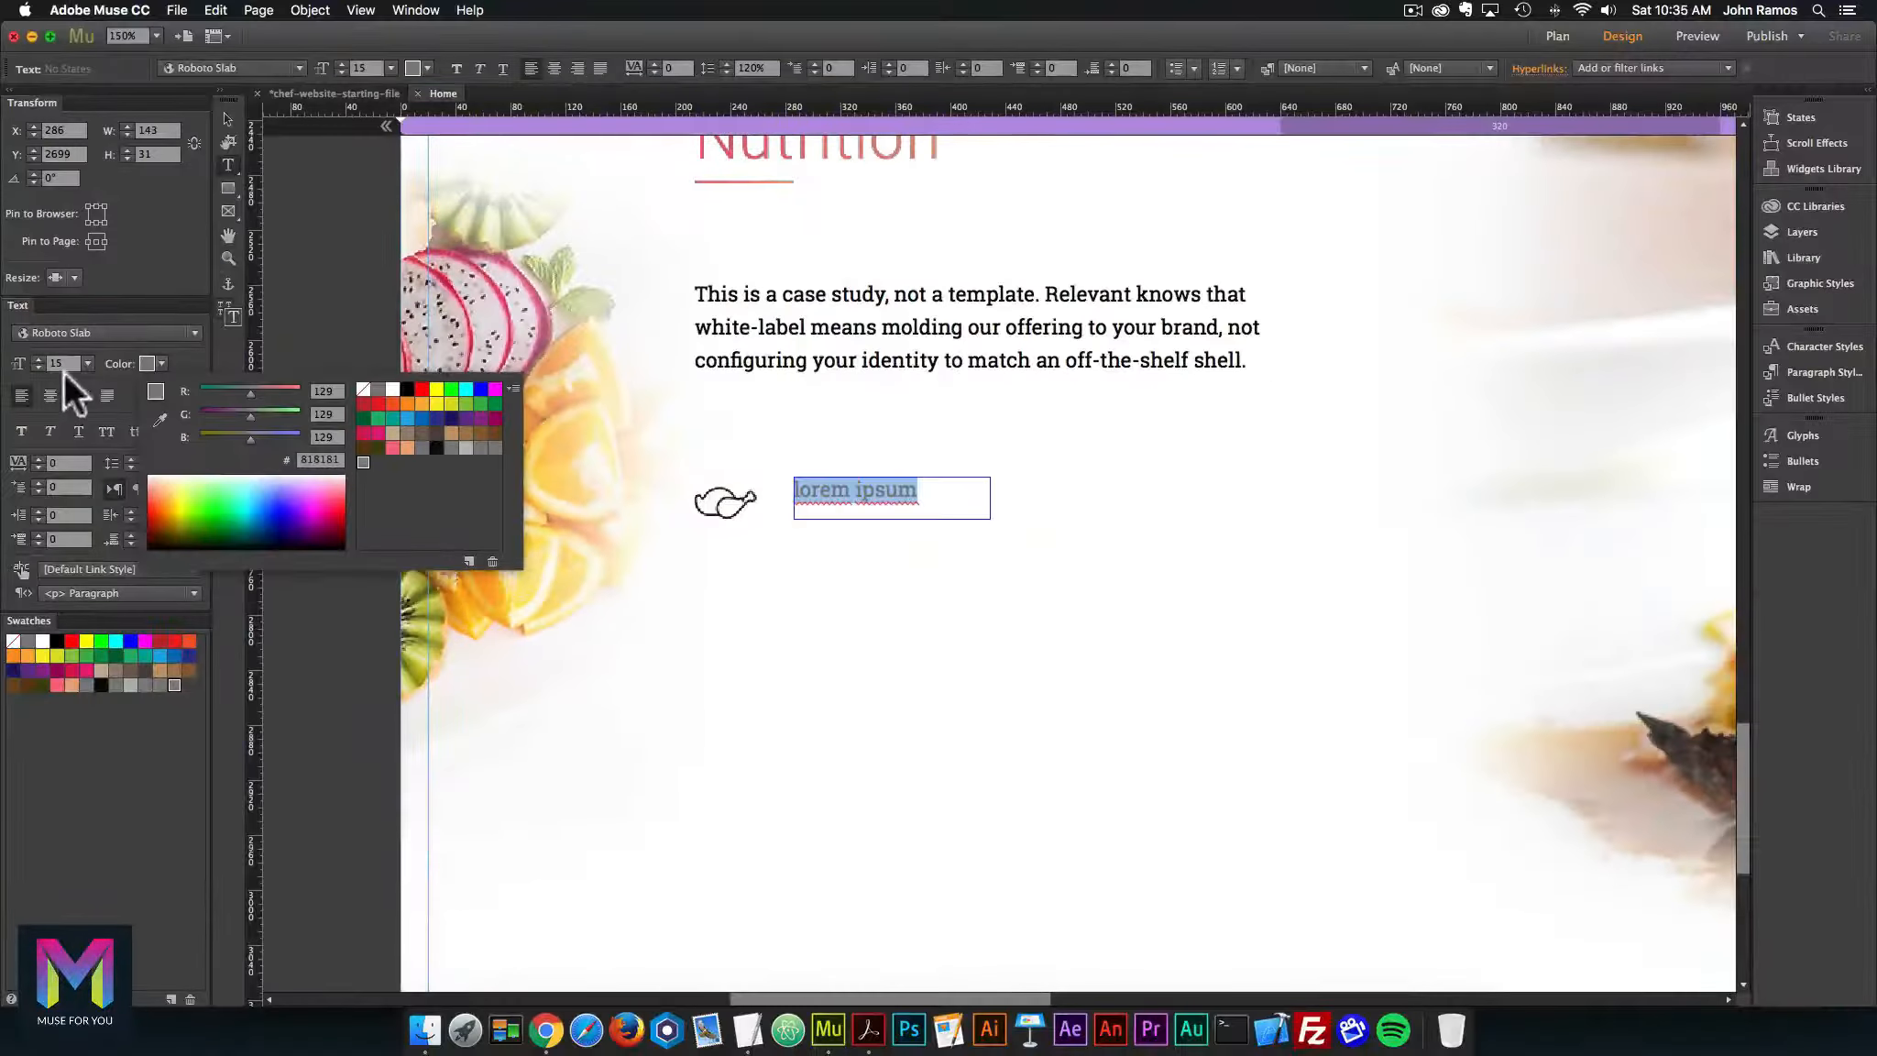
click(127, 350)
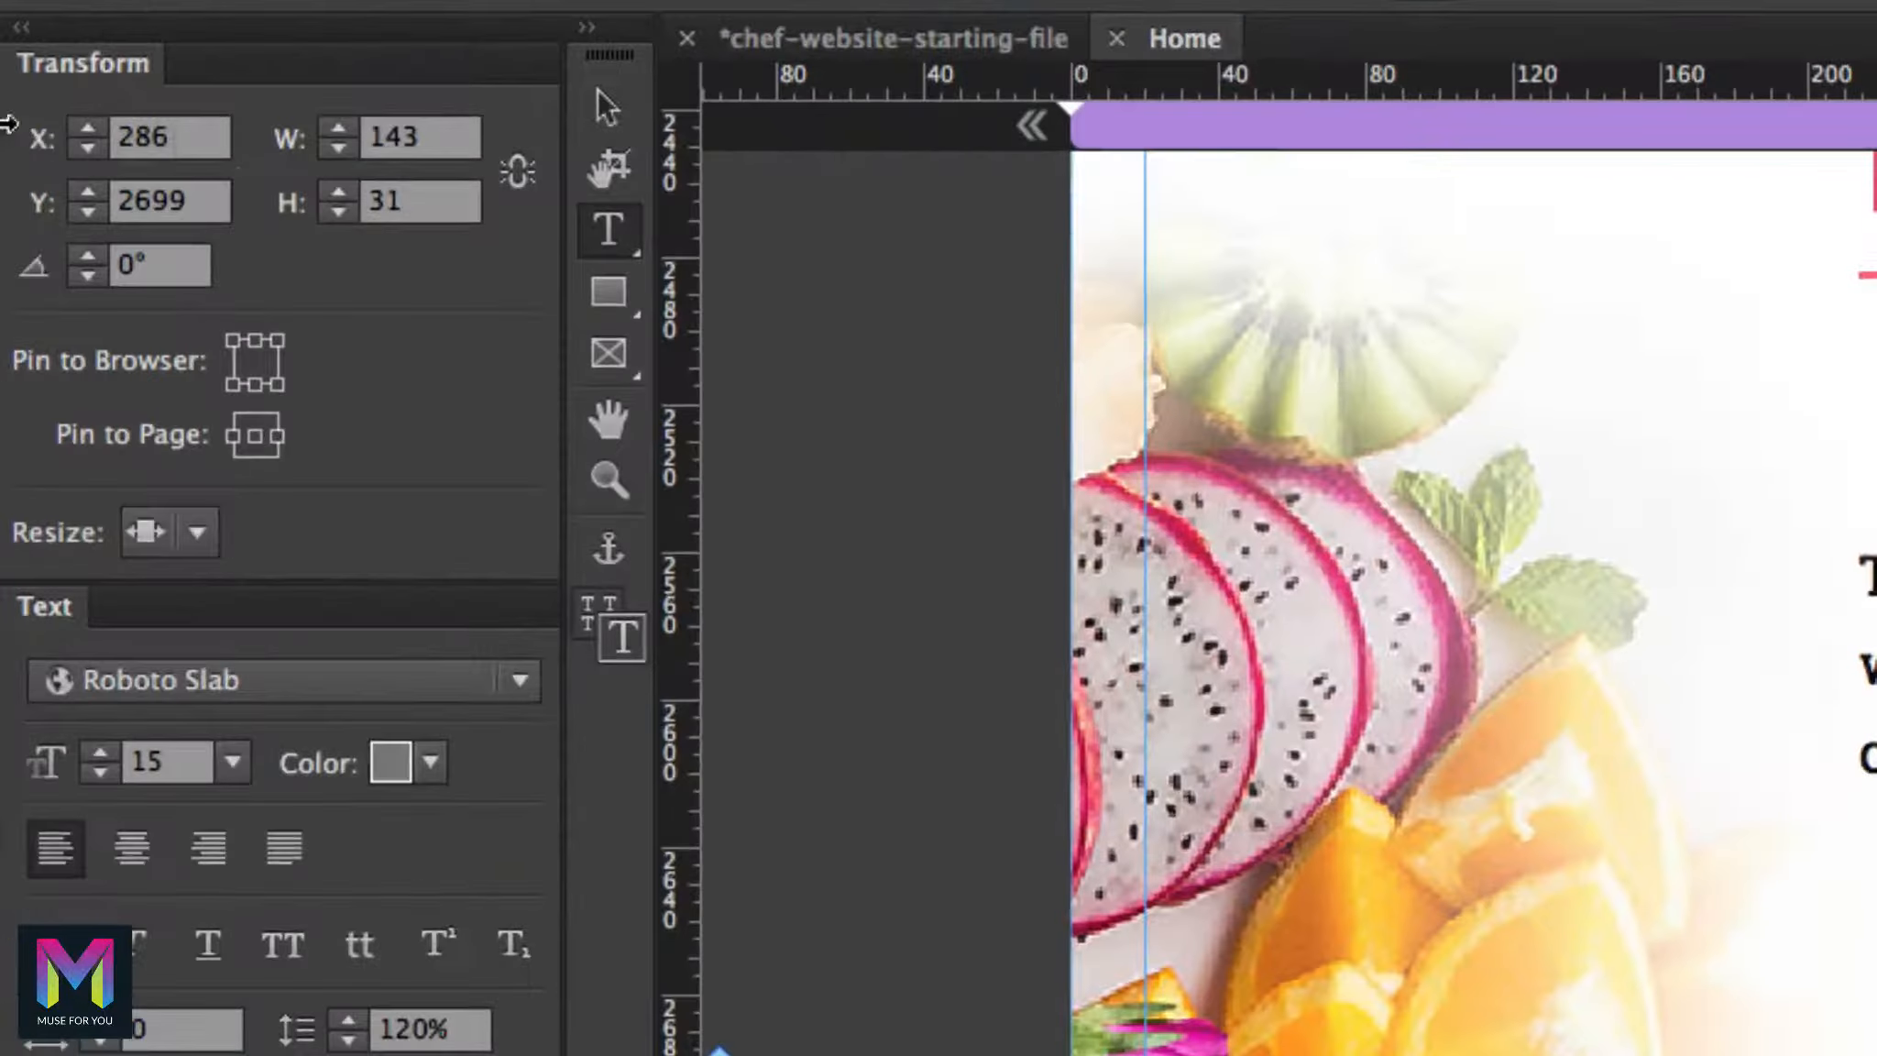
Position the "lorem ipsum" label at X 284, Y 2709 and set its size to 124 by 24
click(192, 144)
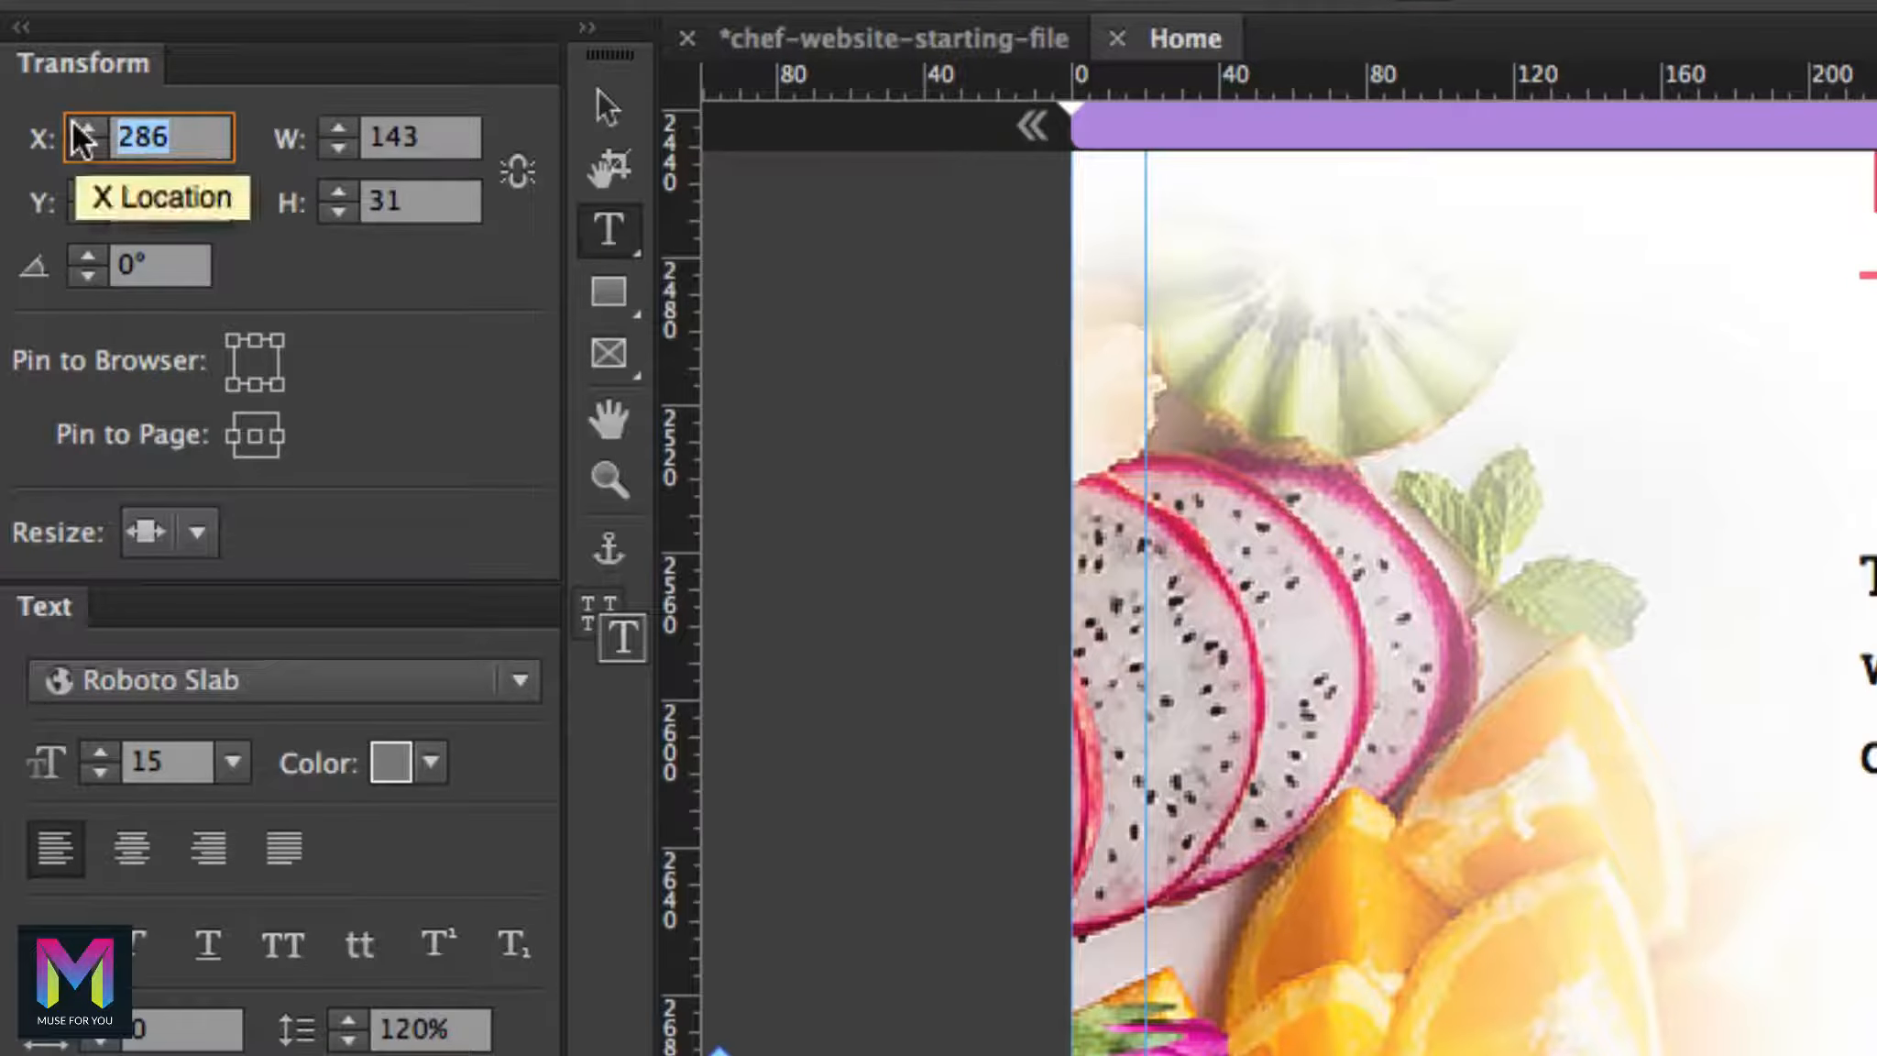
text(284)
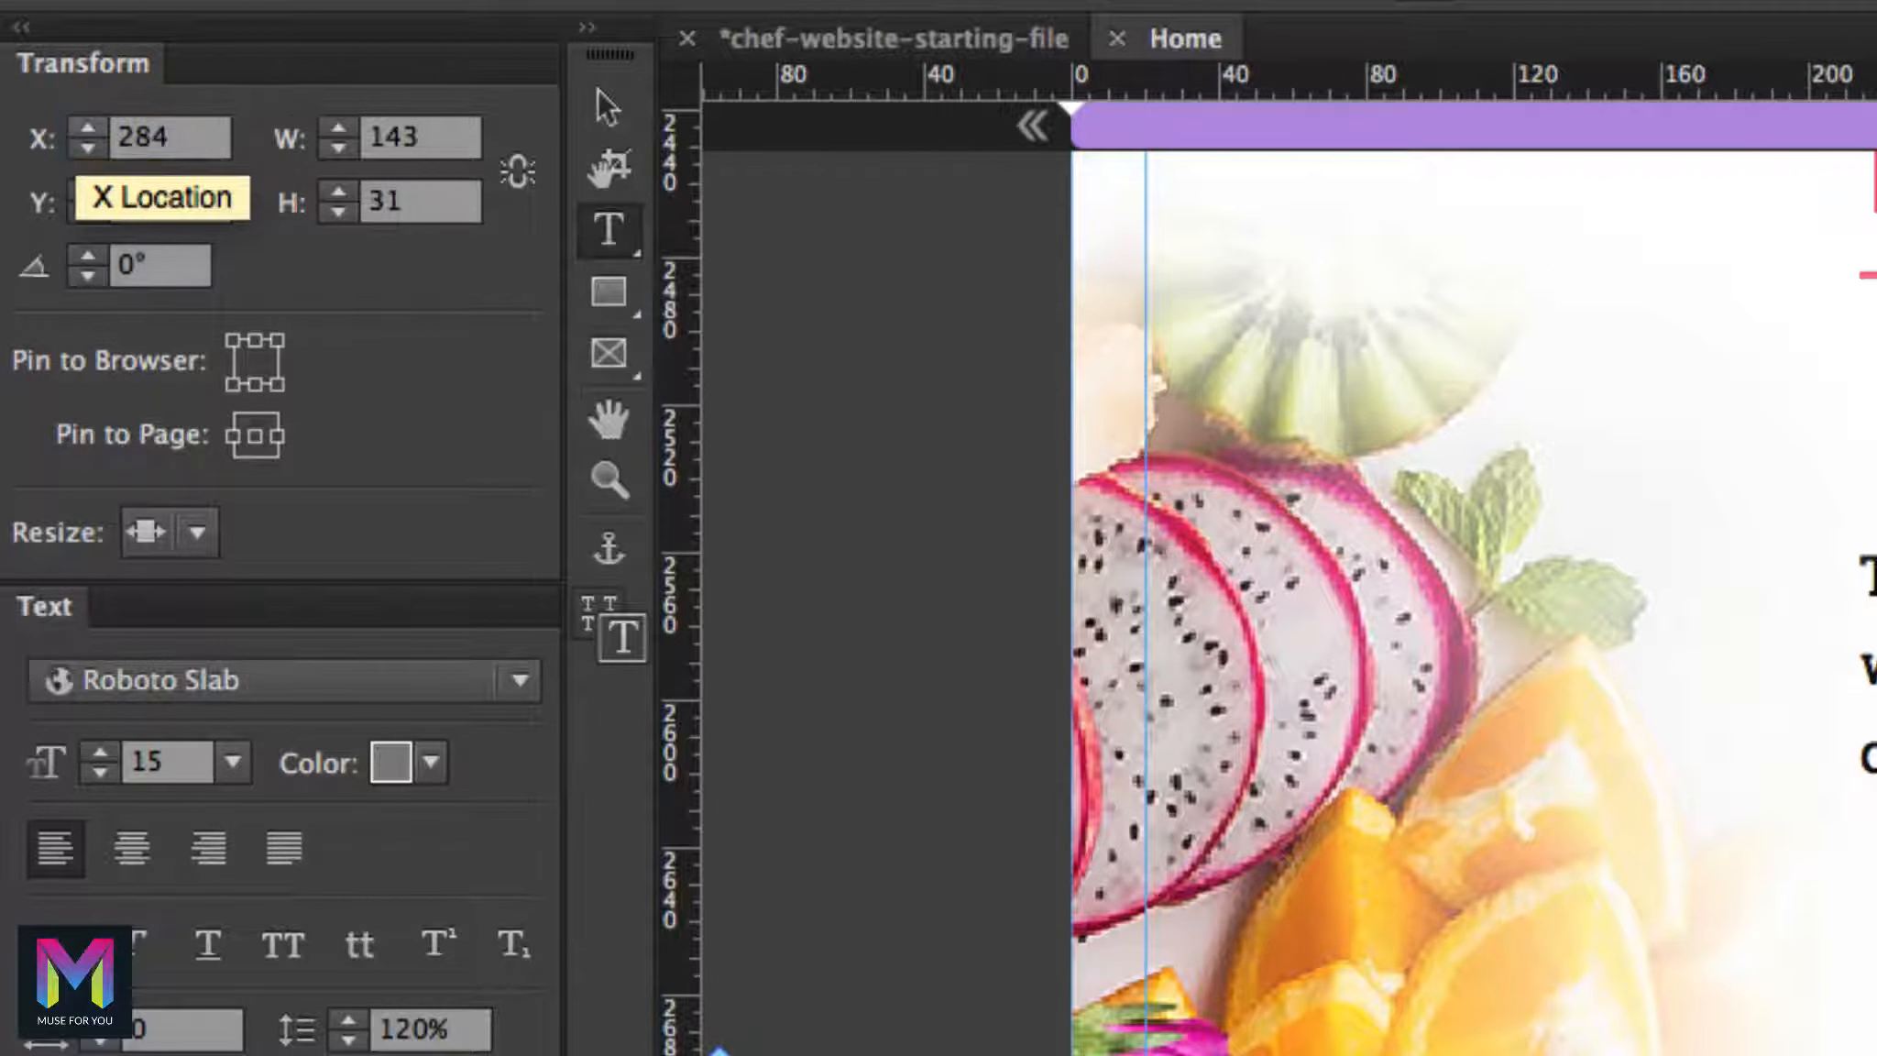
click(181, 197)
text(2)
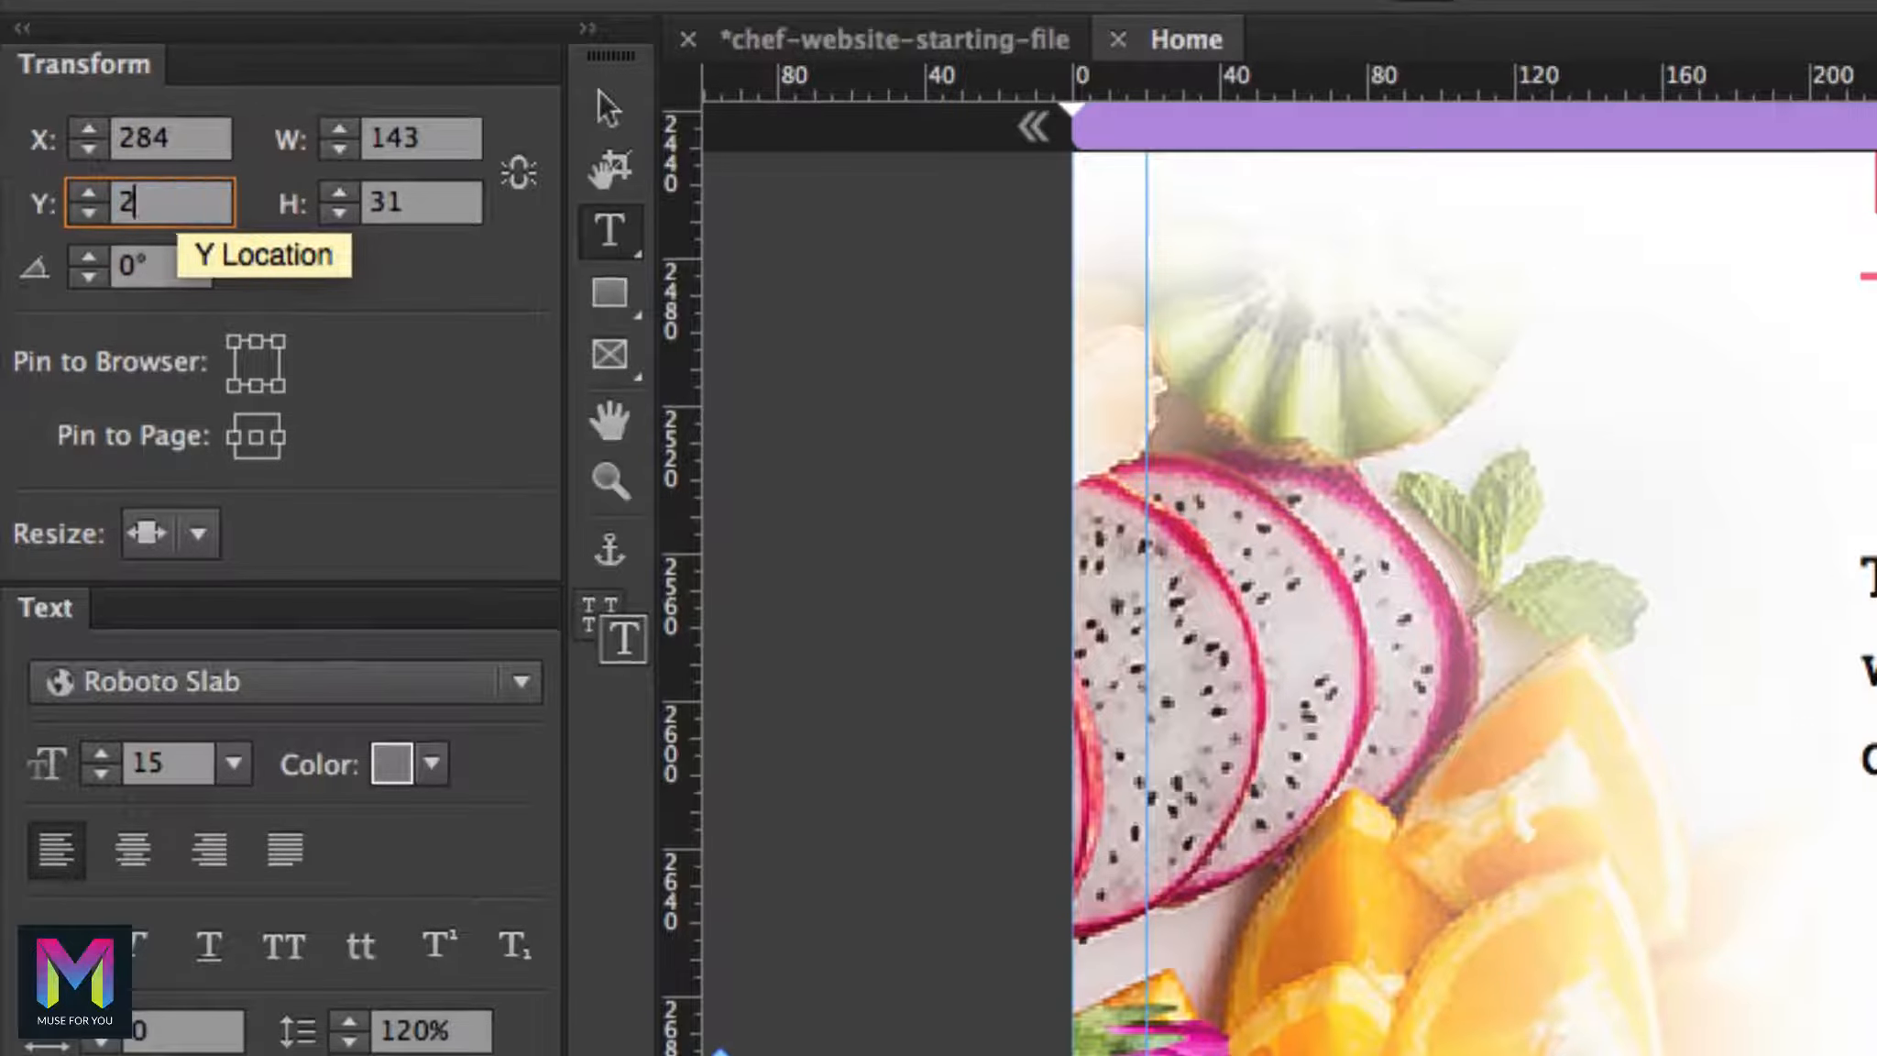
text(709)
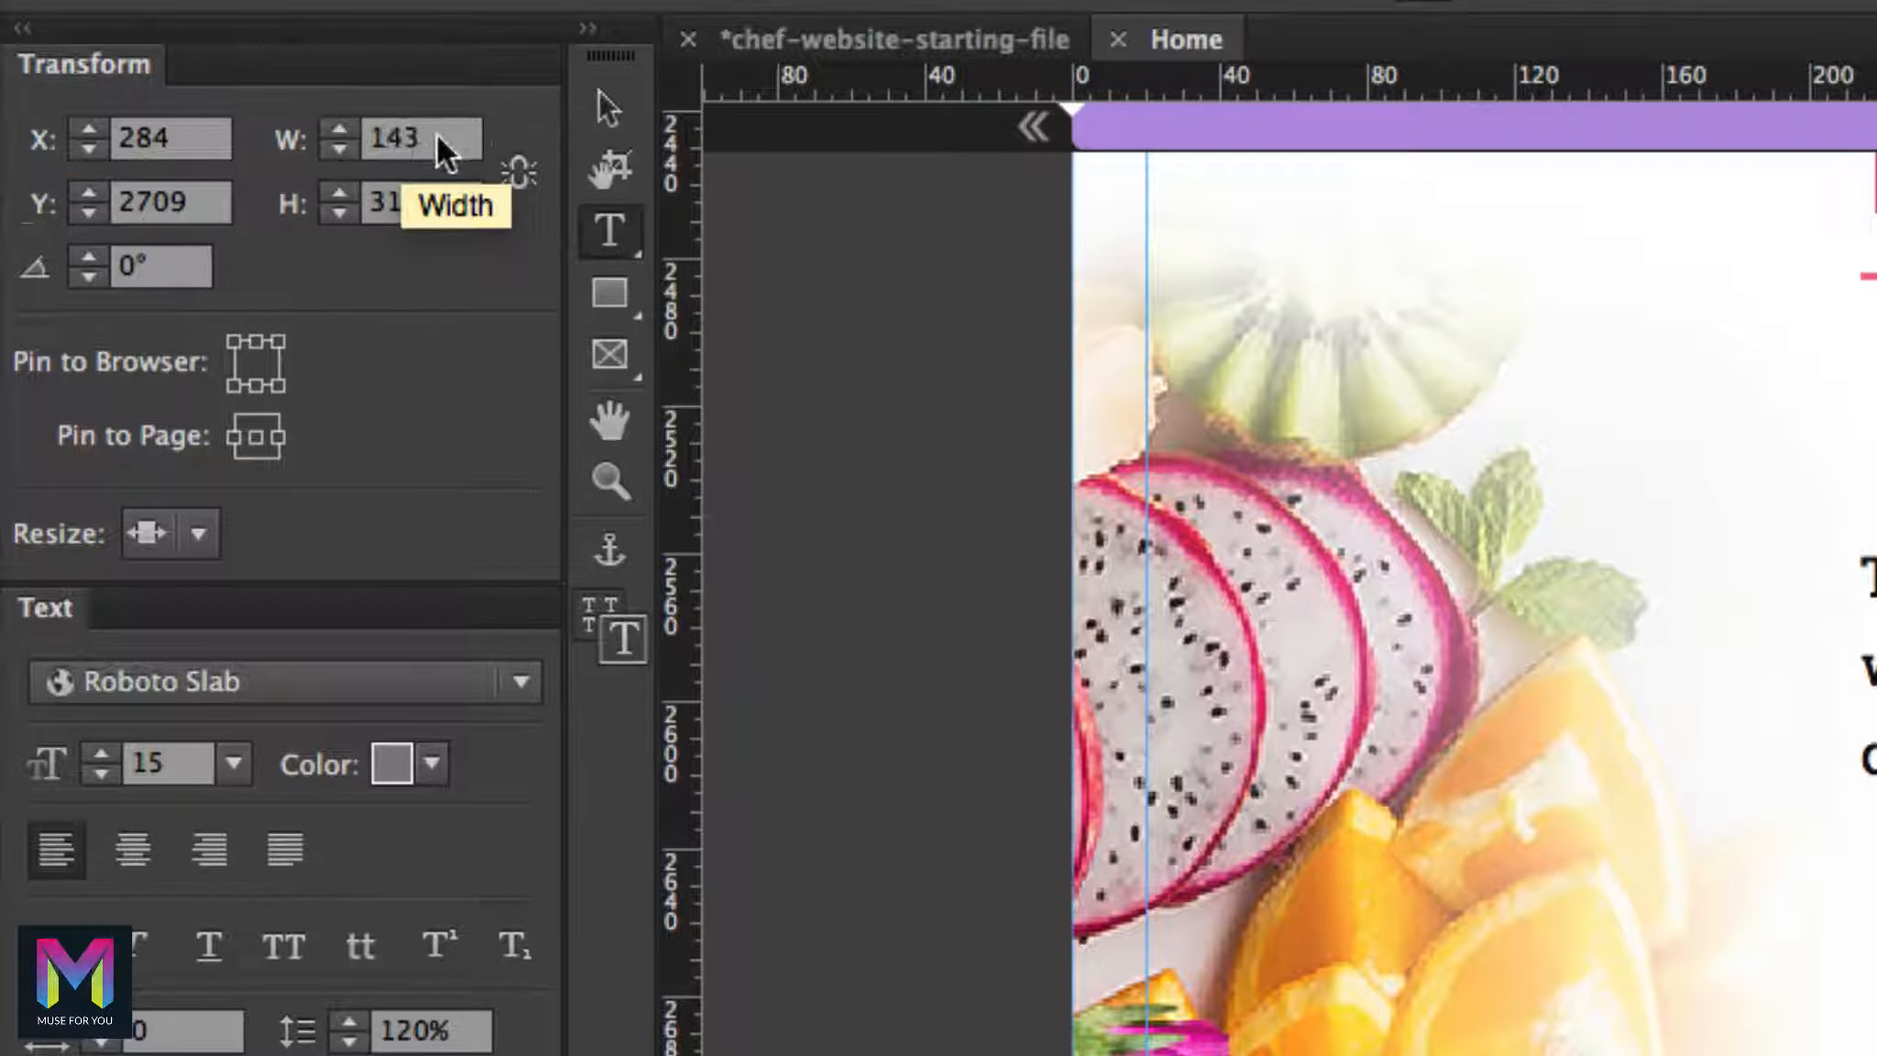
click(376, 142)
text(124)
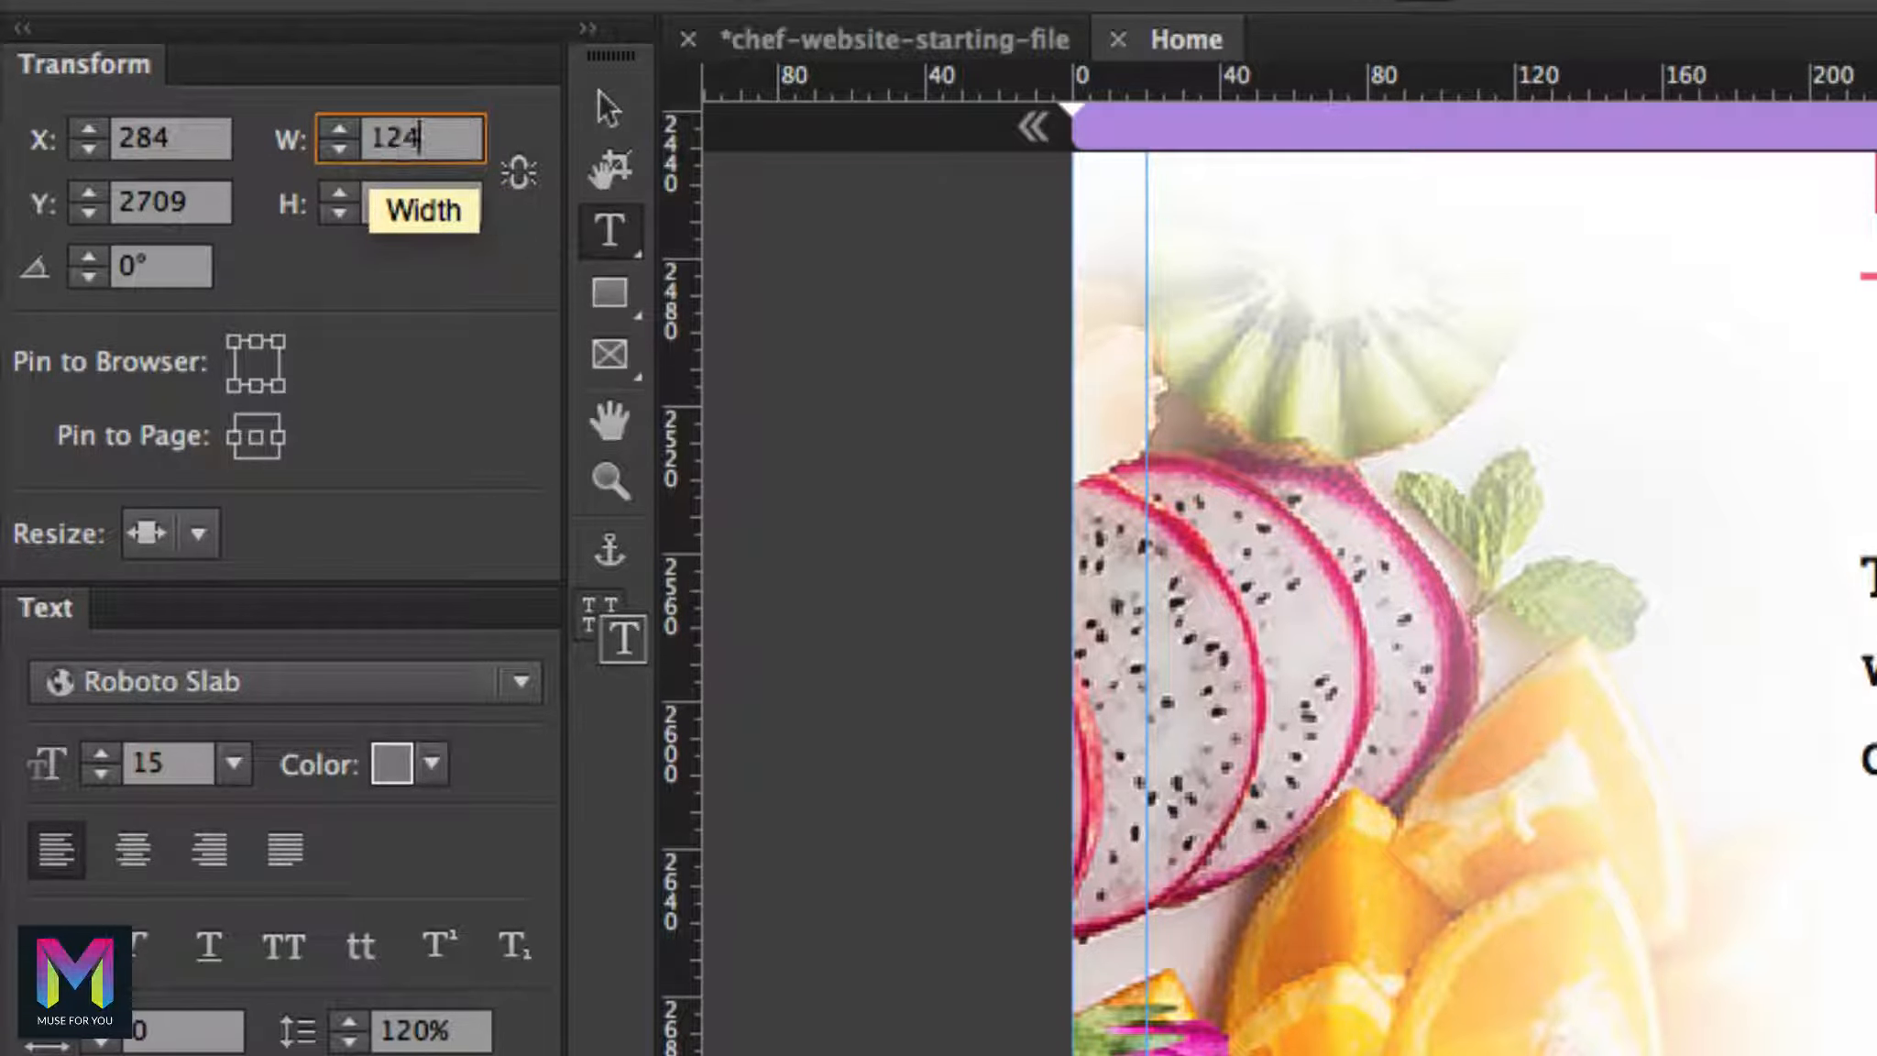
click(464, 196)
text(24)
key(Return)
Pin the "lorem ipsum" label to the centre of the page and set its resize option to None
click(256, 436)
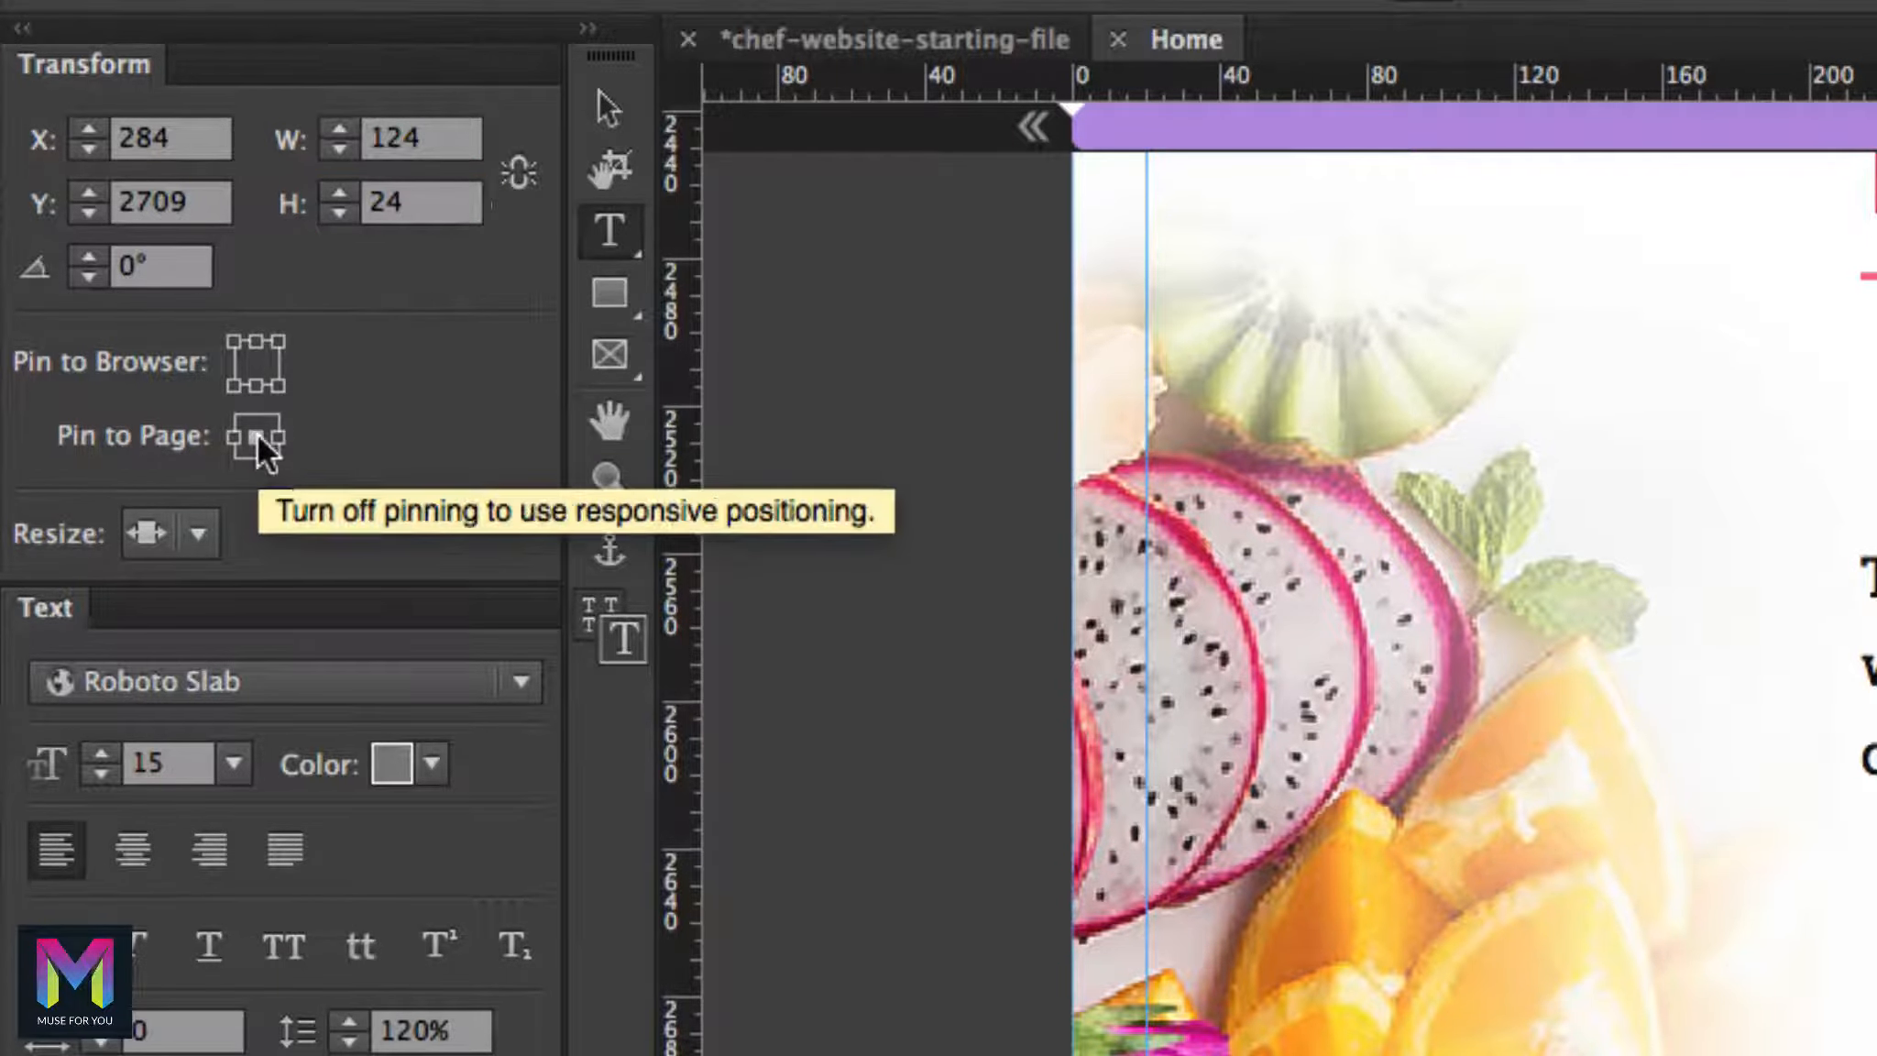
click(207, 548)
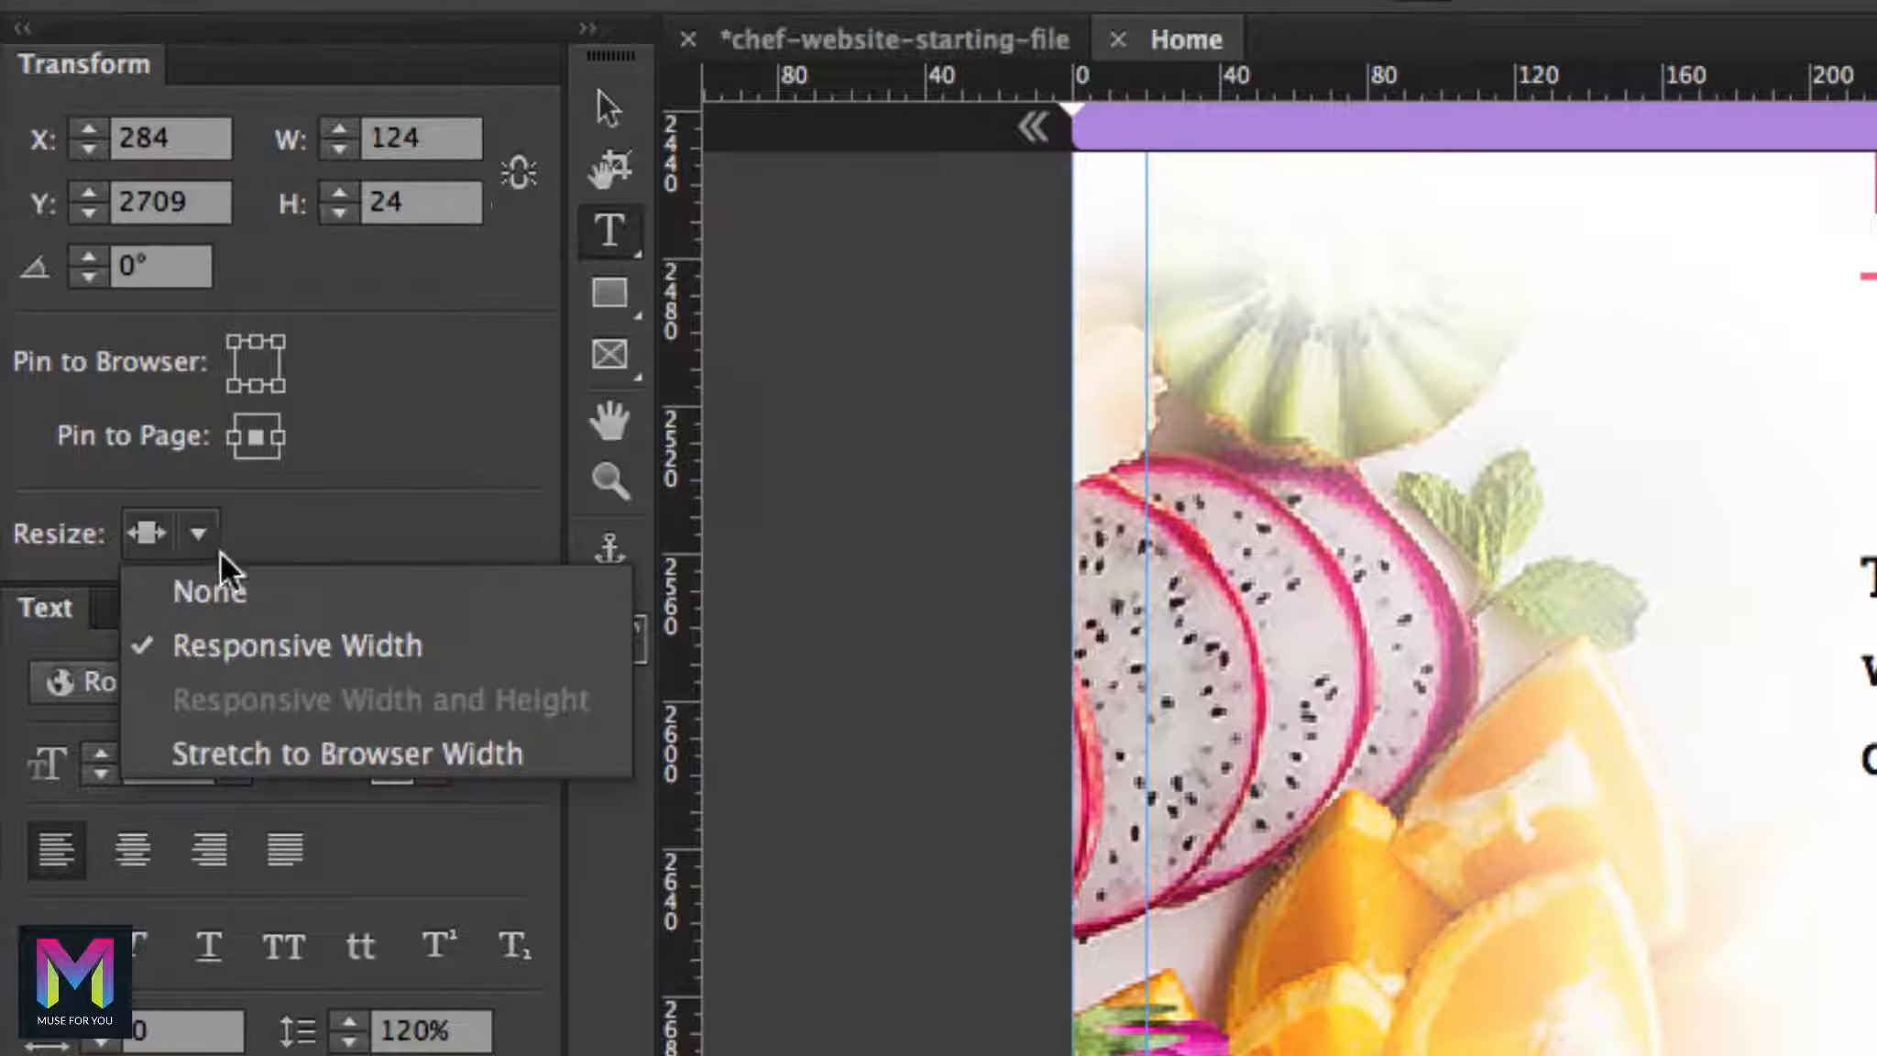
click(232, 590)
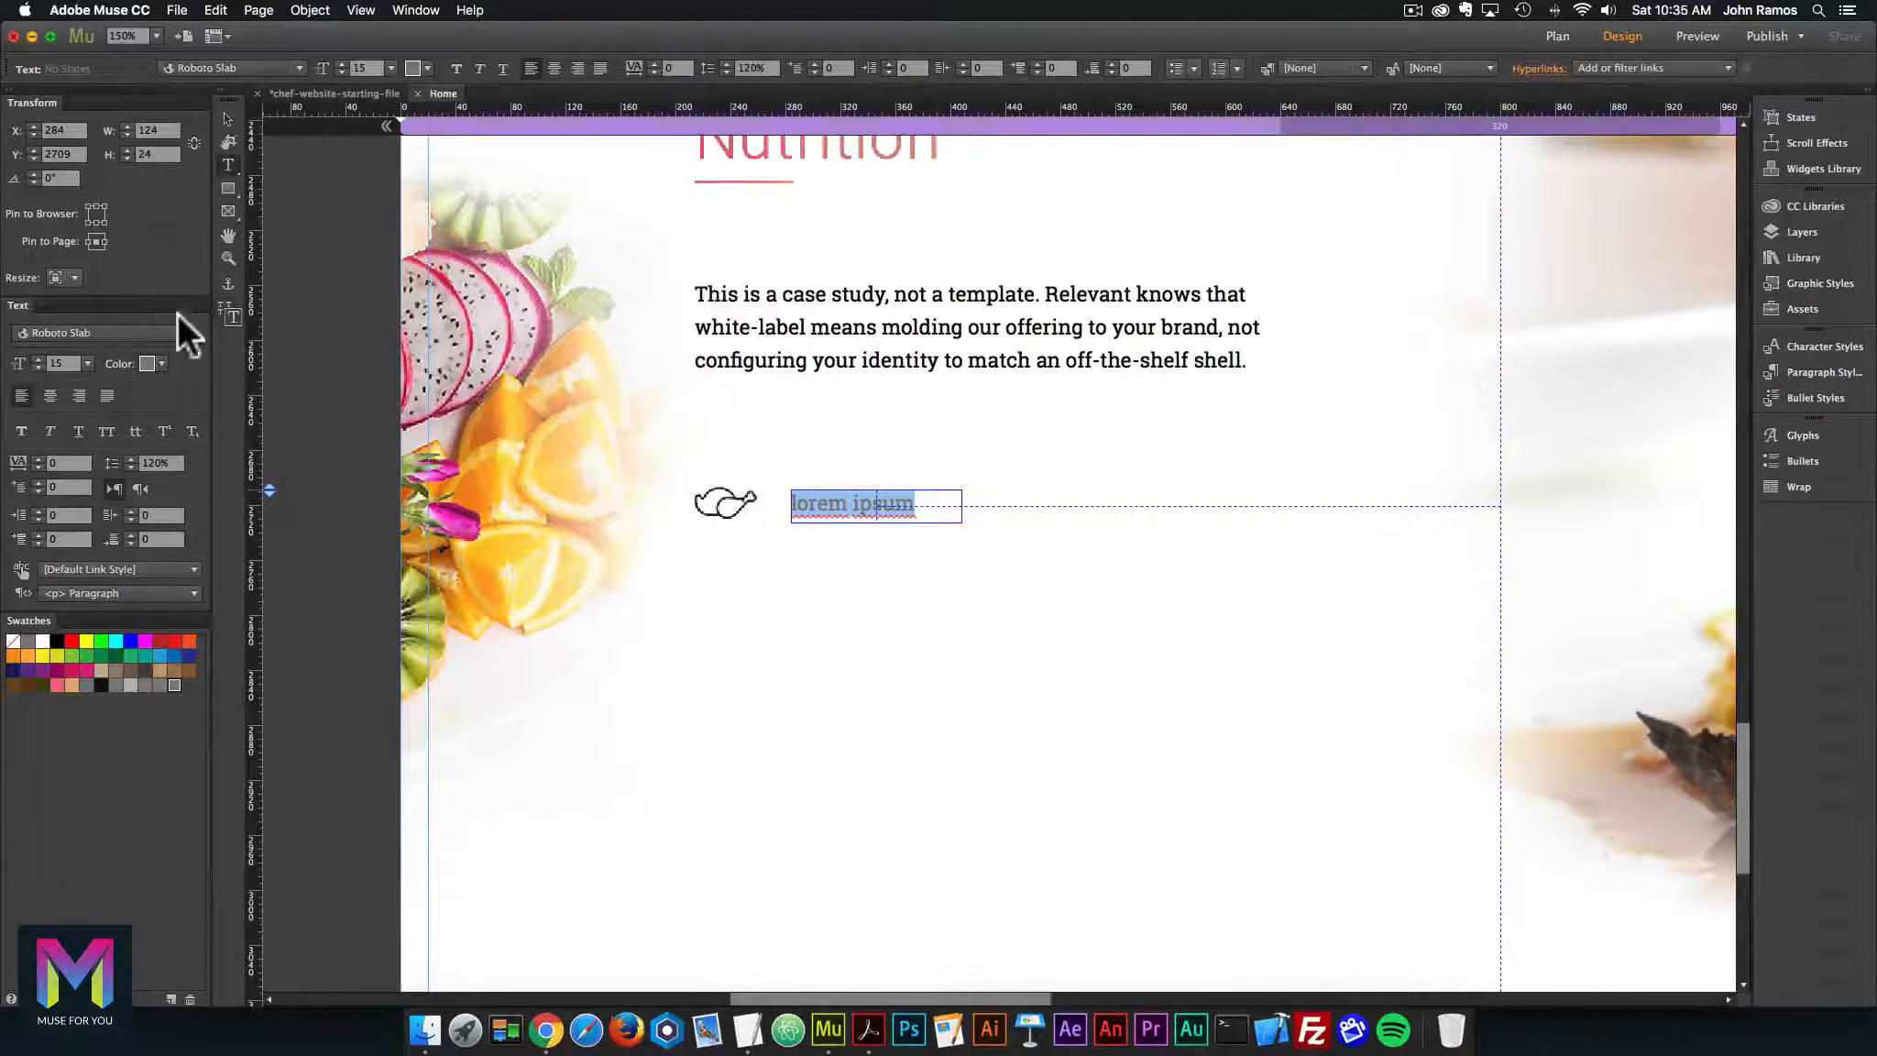
click(226, 119)
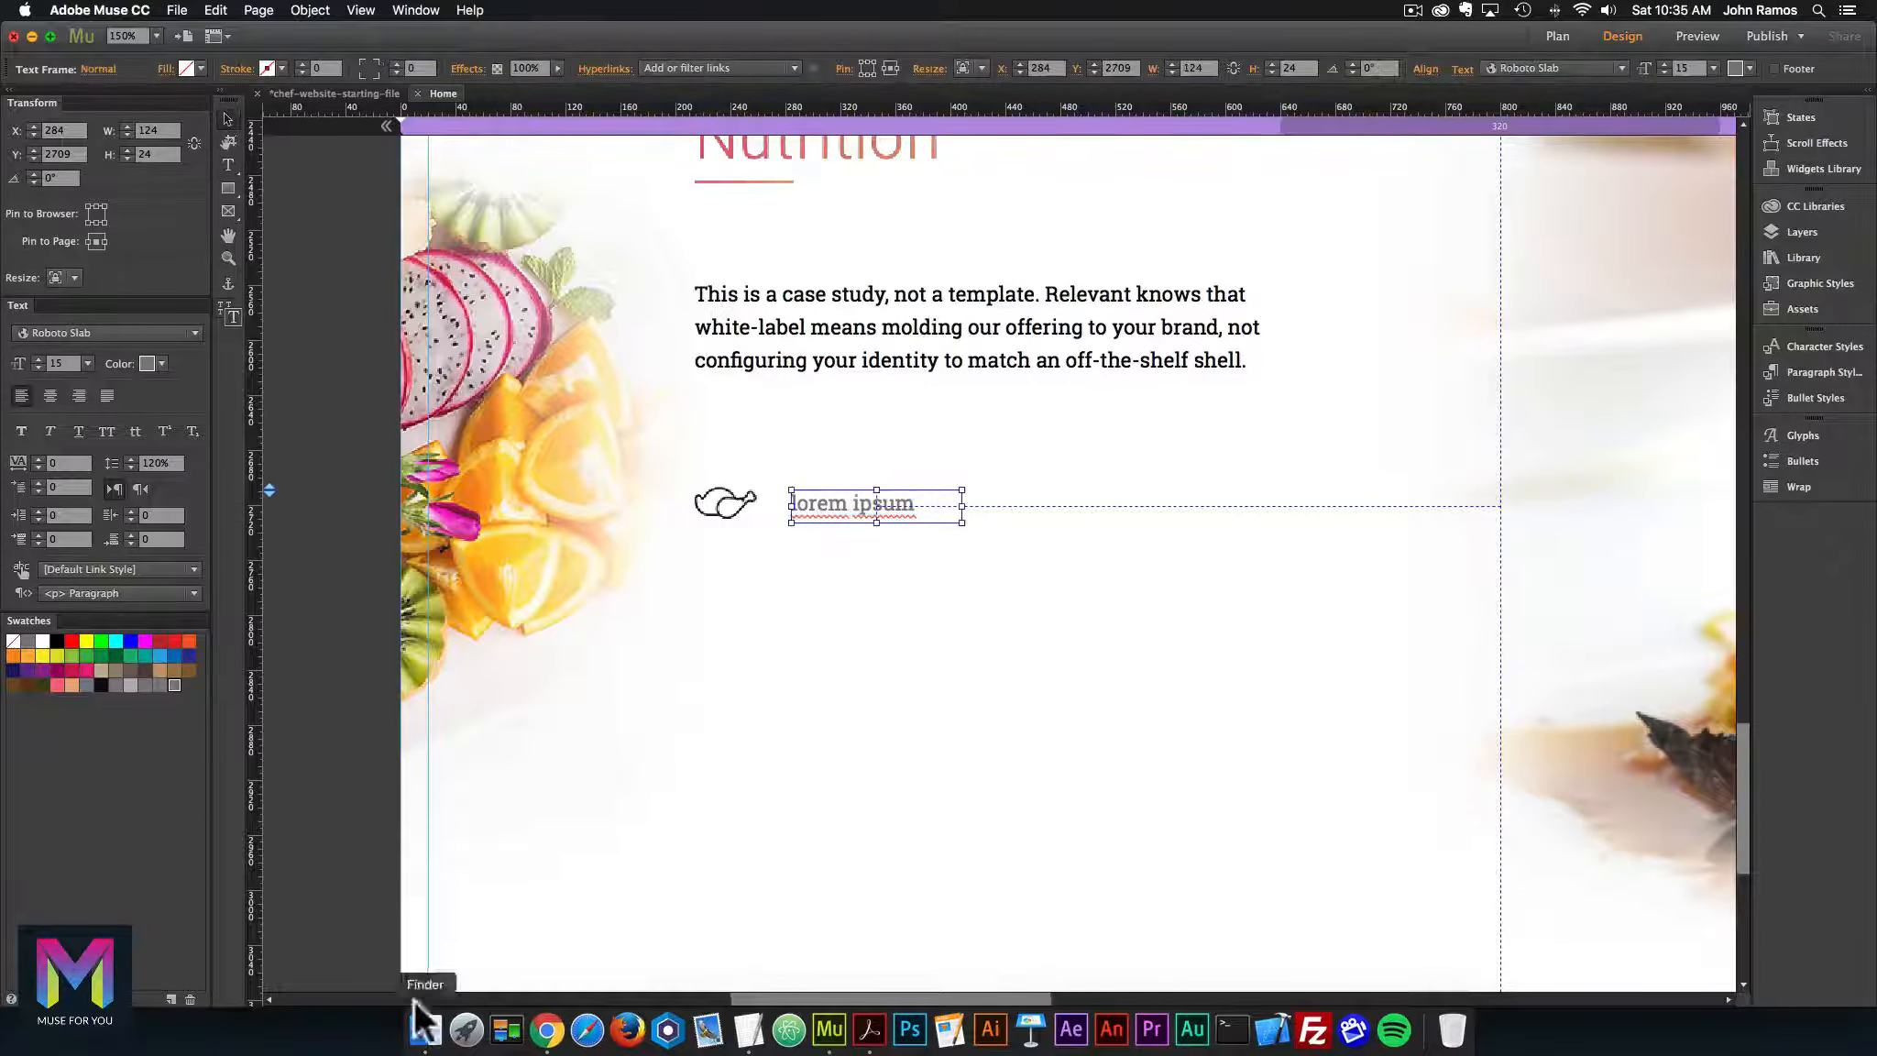
Place pasta-icon.png from the Finder assets folder below the chicken icon, at about X 214, Y 2772
click(424, 1029)
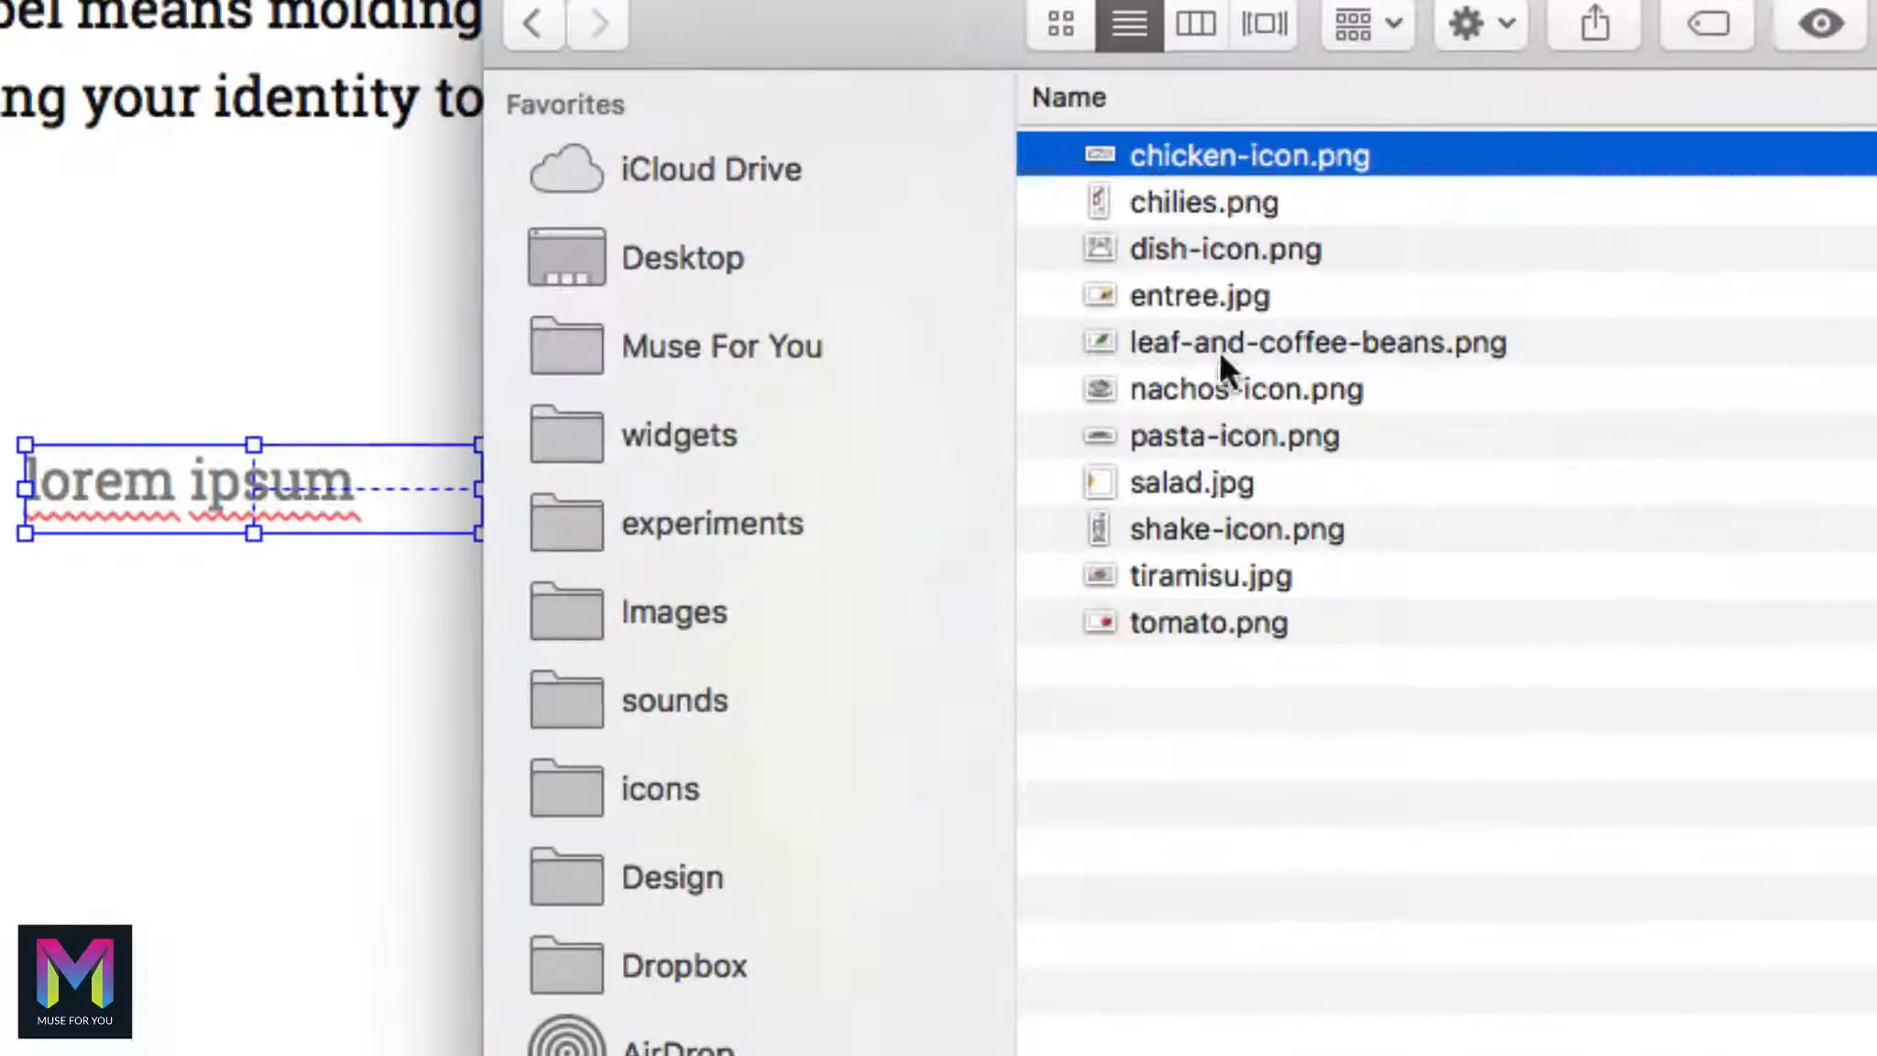
click(1157, 436)
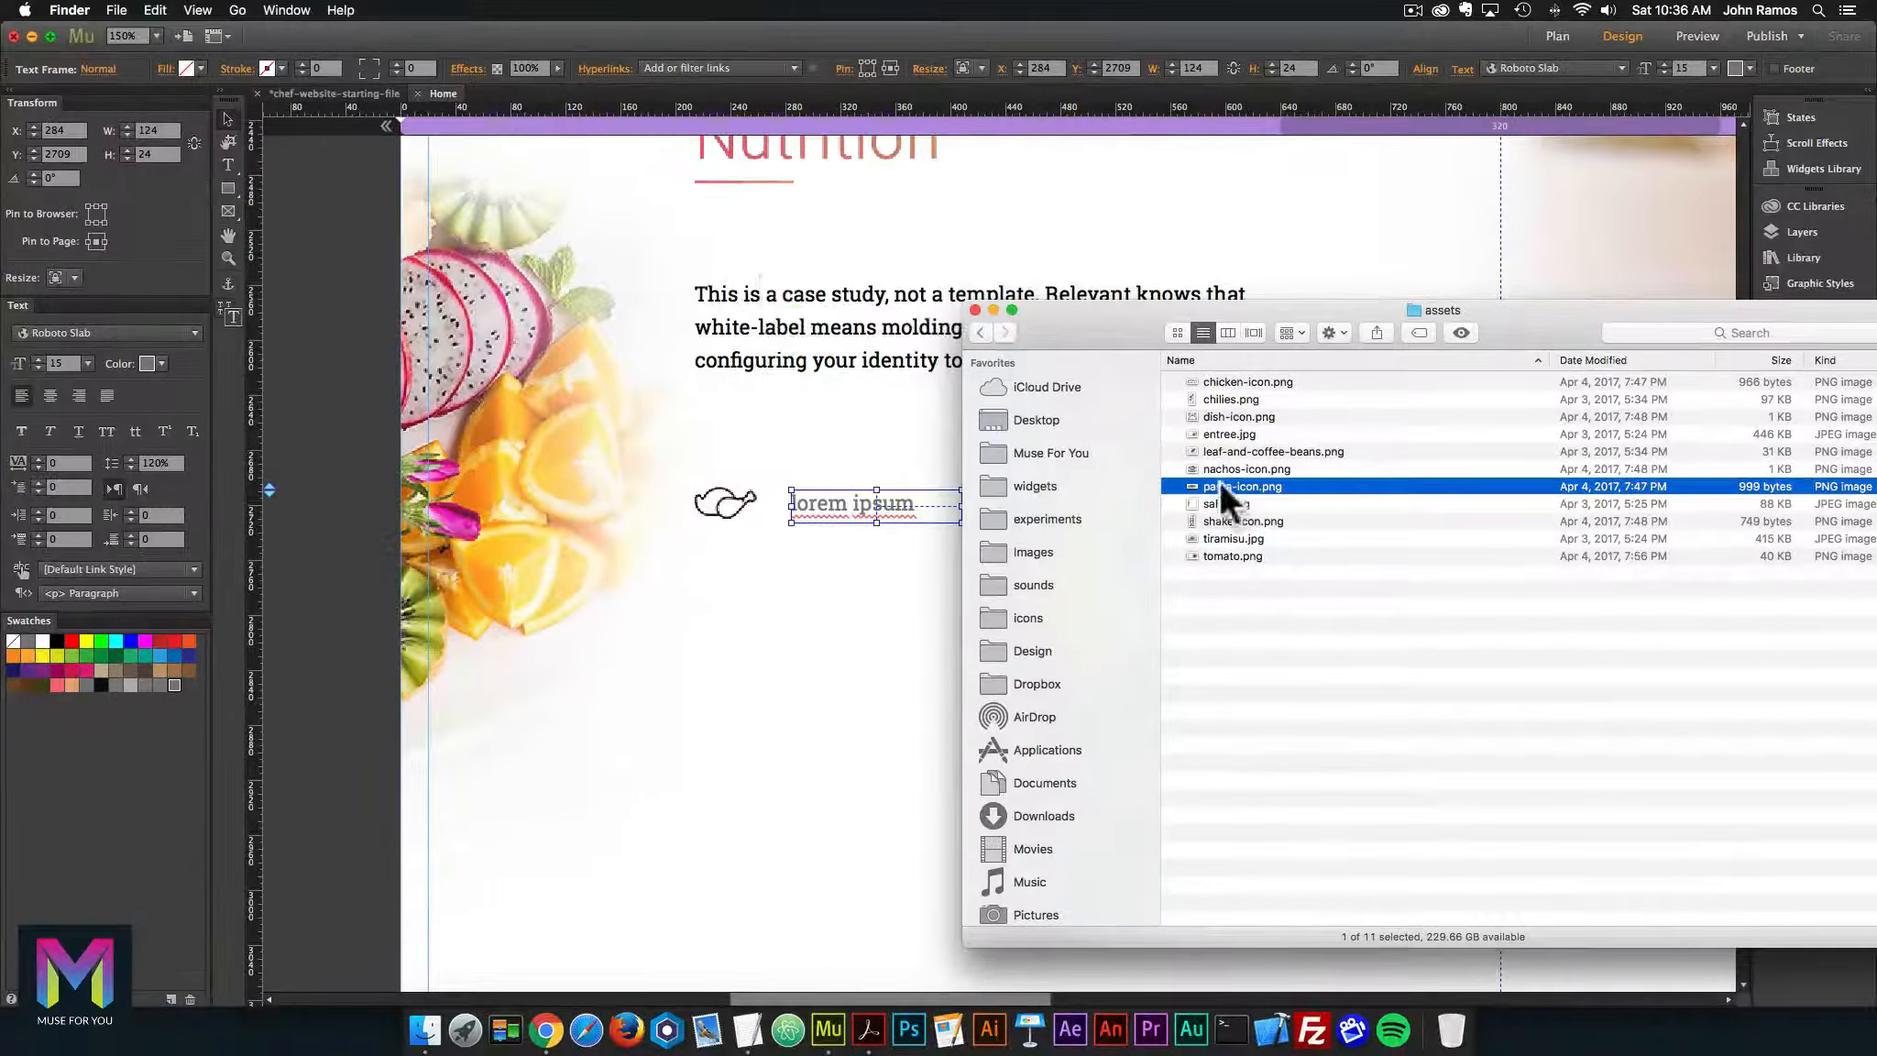
drag(1221, 486, 729, 591)
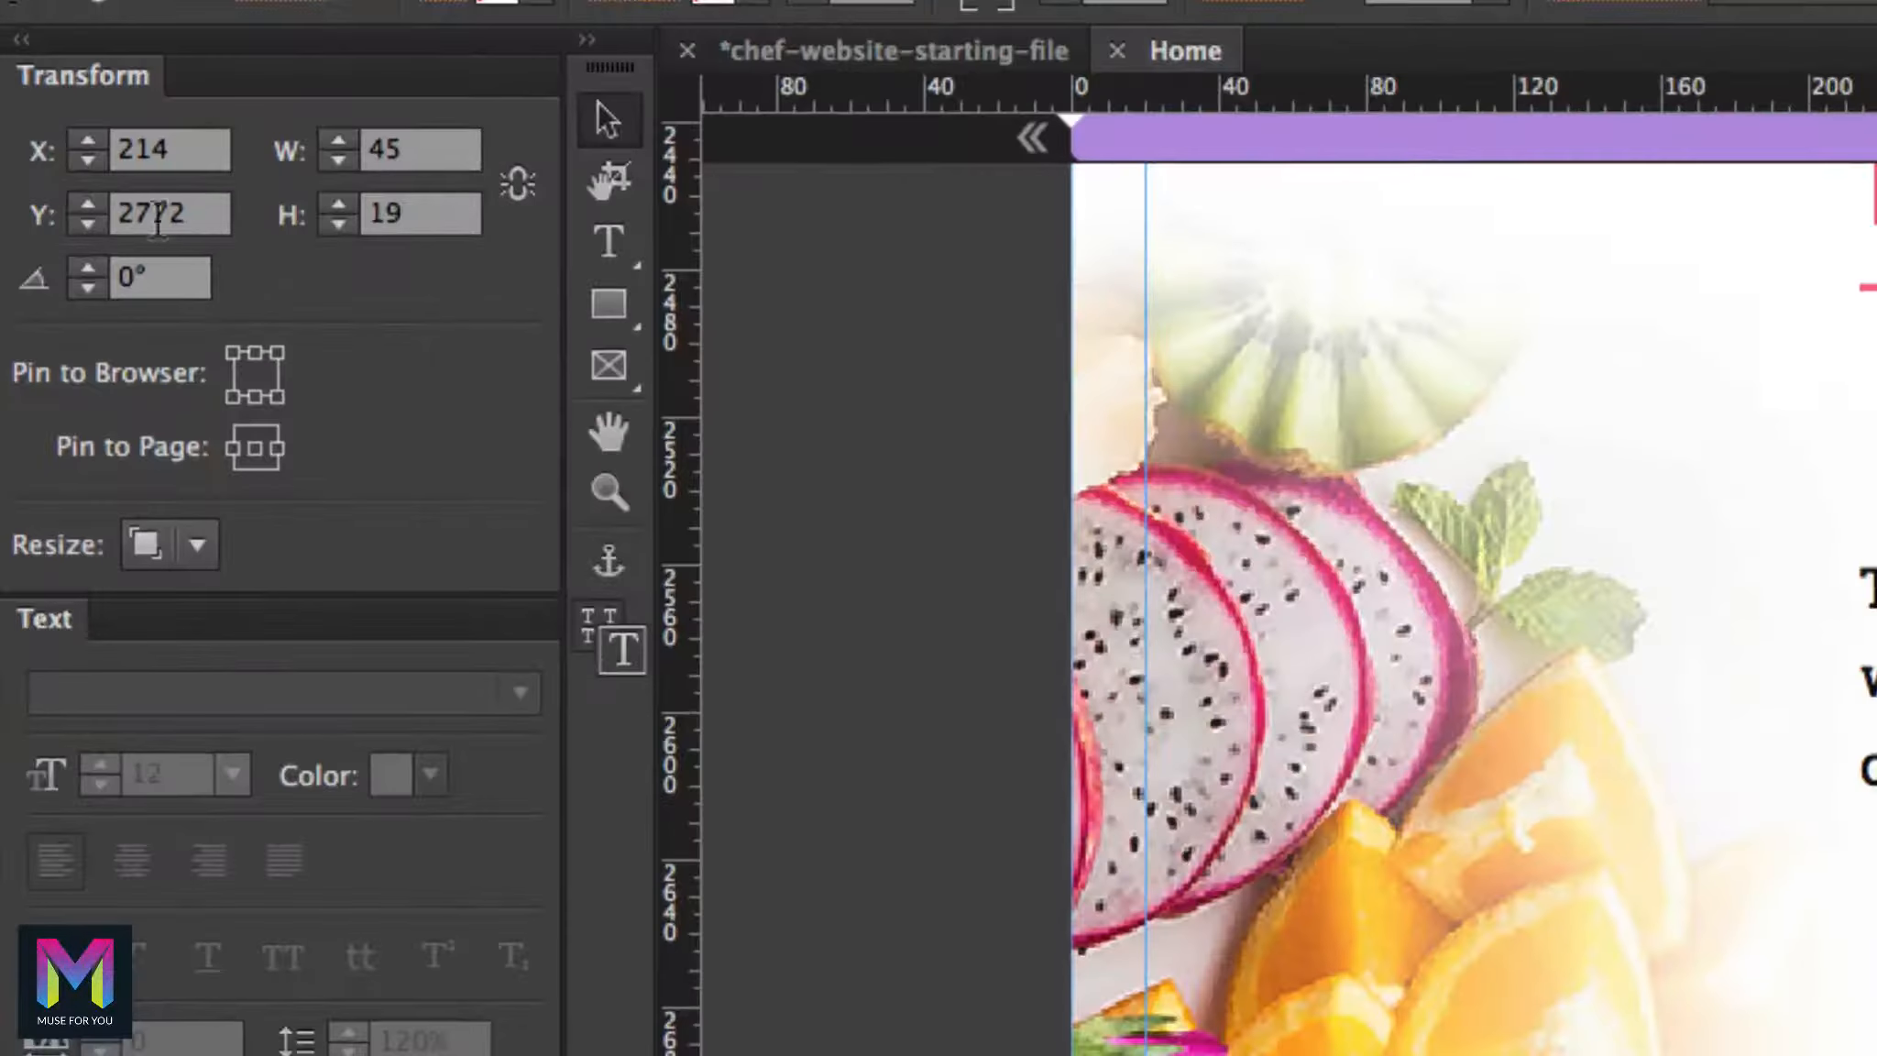
Set the pasta icon's Y position to 2774 and its height to 19, keeping X at 214 and width at 45
drag(71, 154, 56, 154)
drag(149, 212, 36, 198)
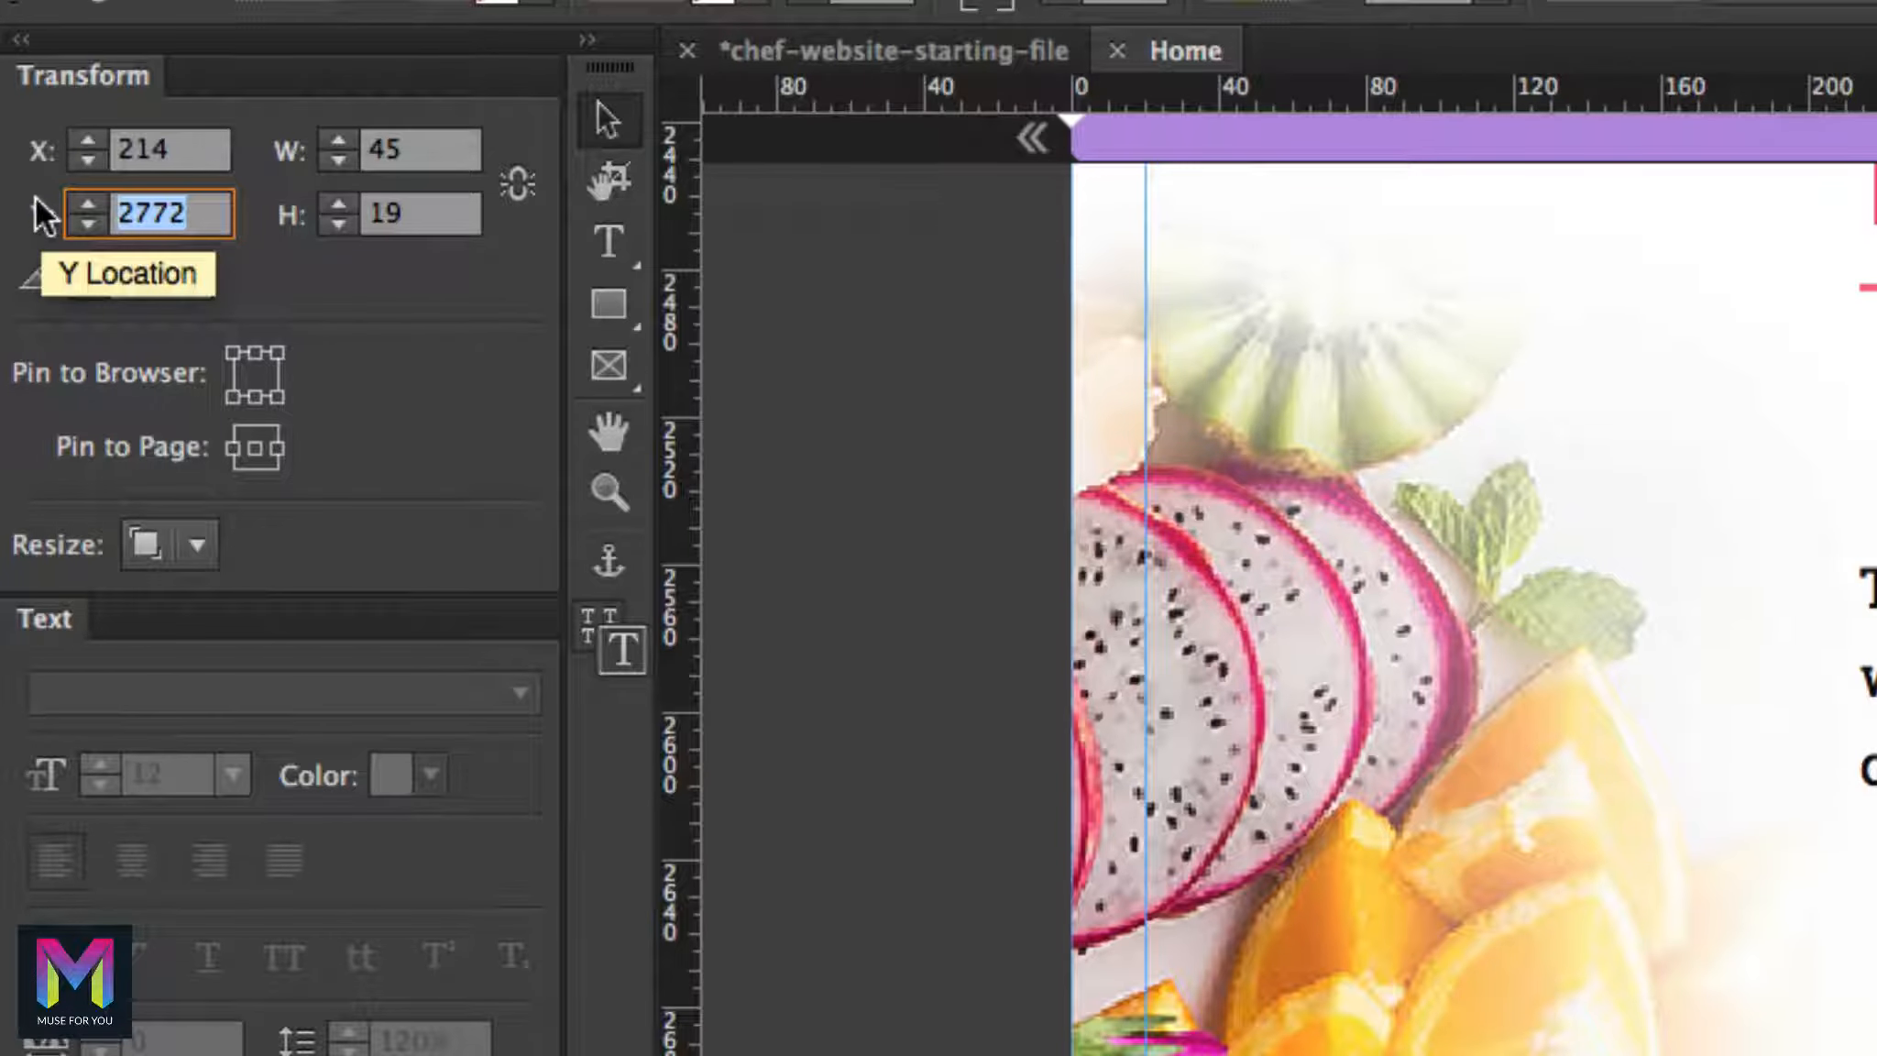
text(2774)
key(Return)
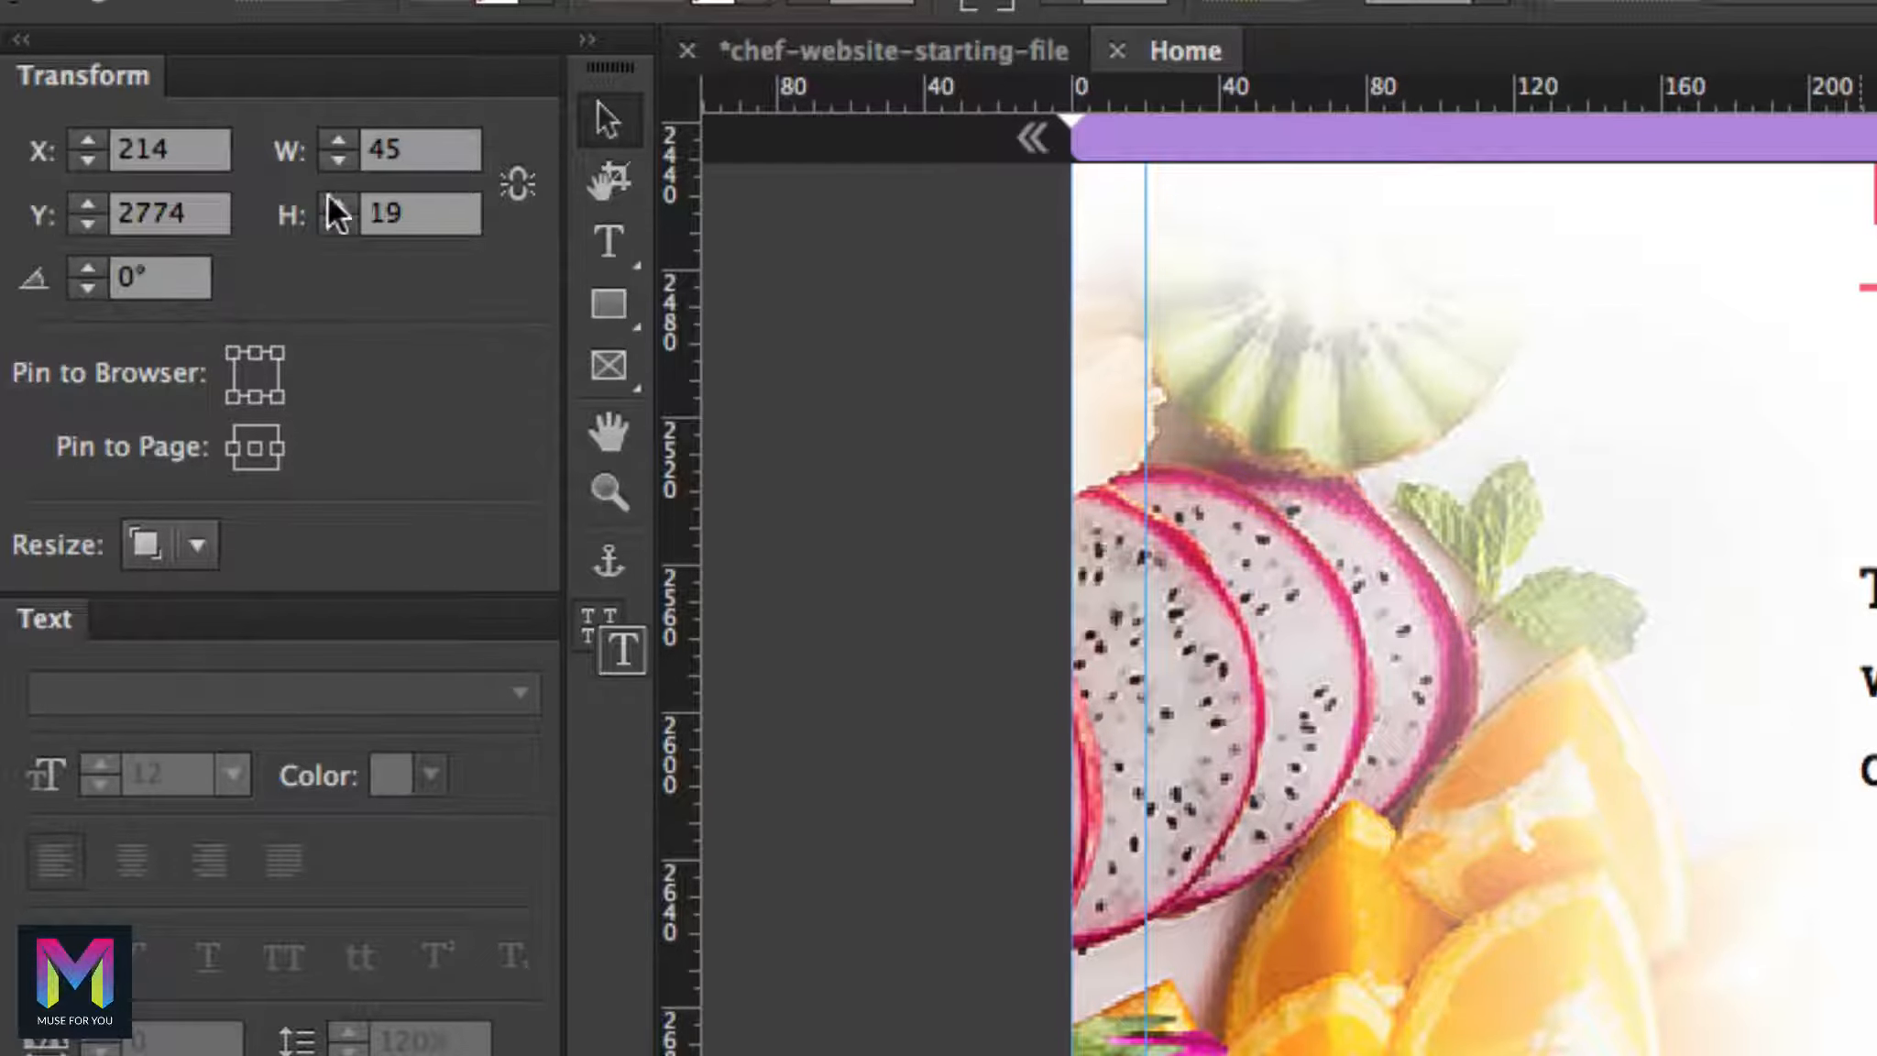
click(403, 149)
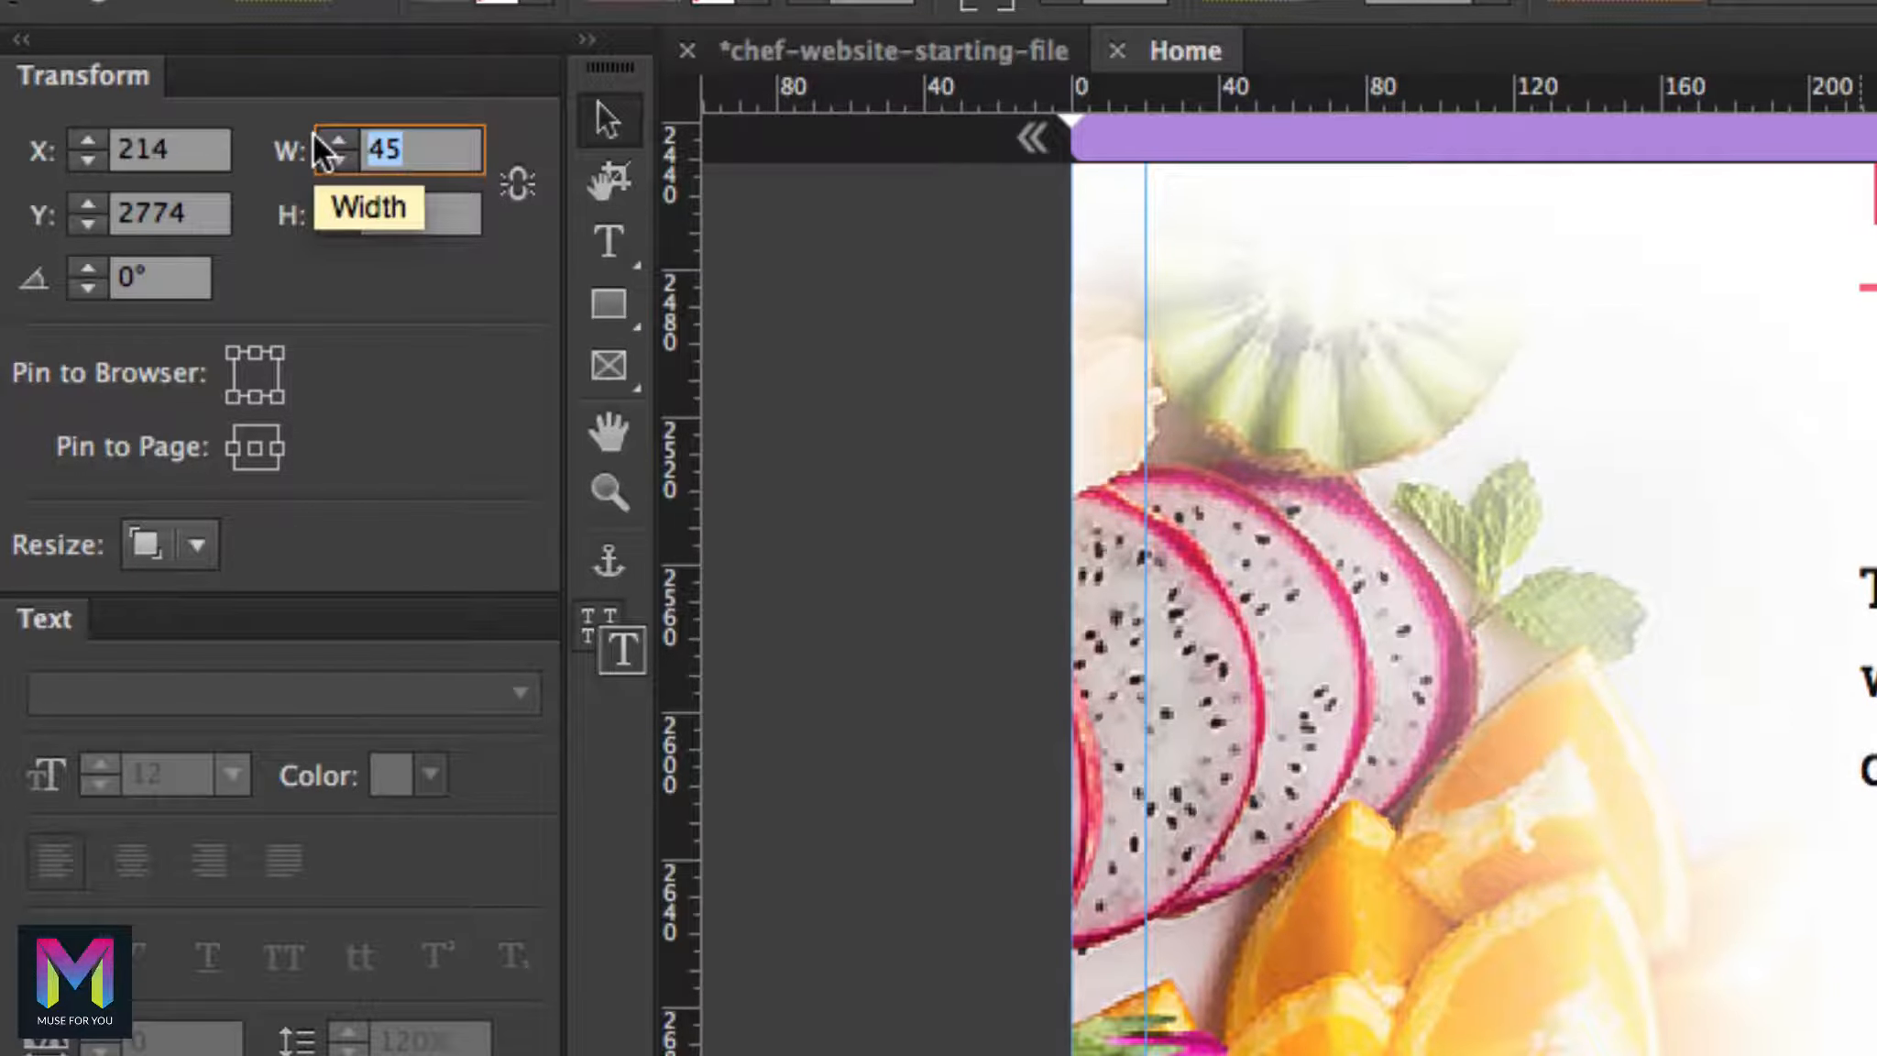
click(385, 213)
text(19)
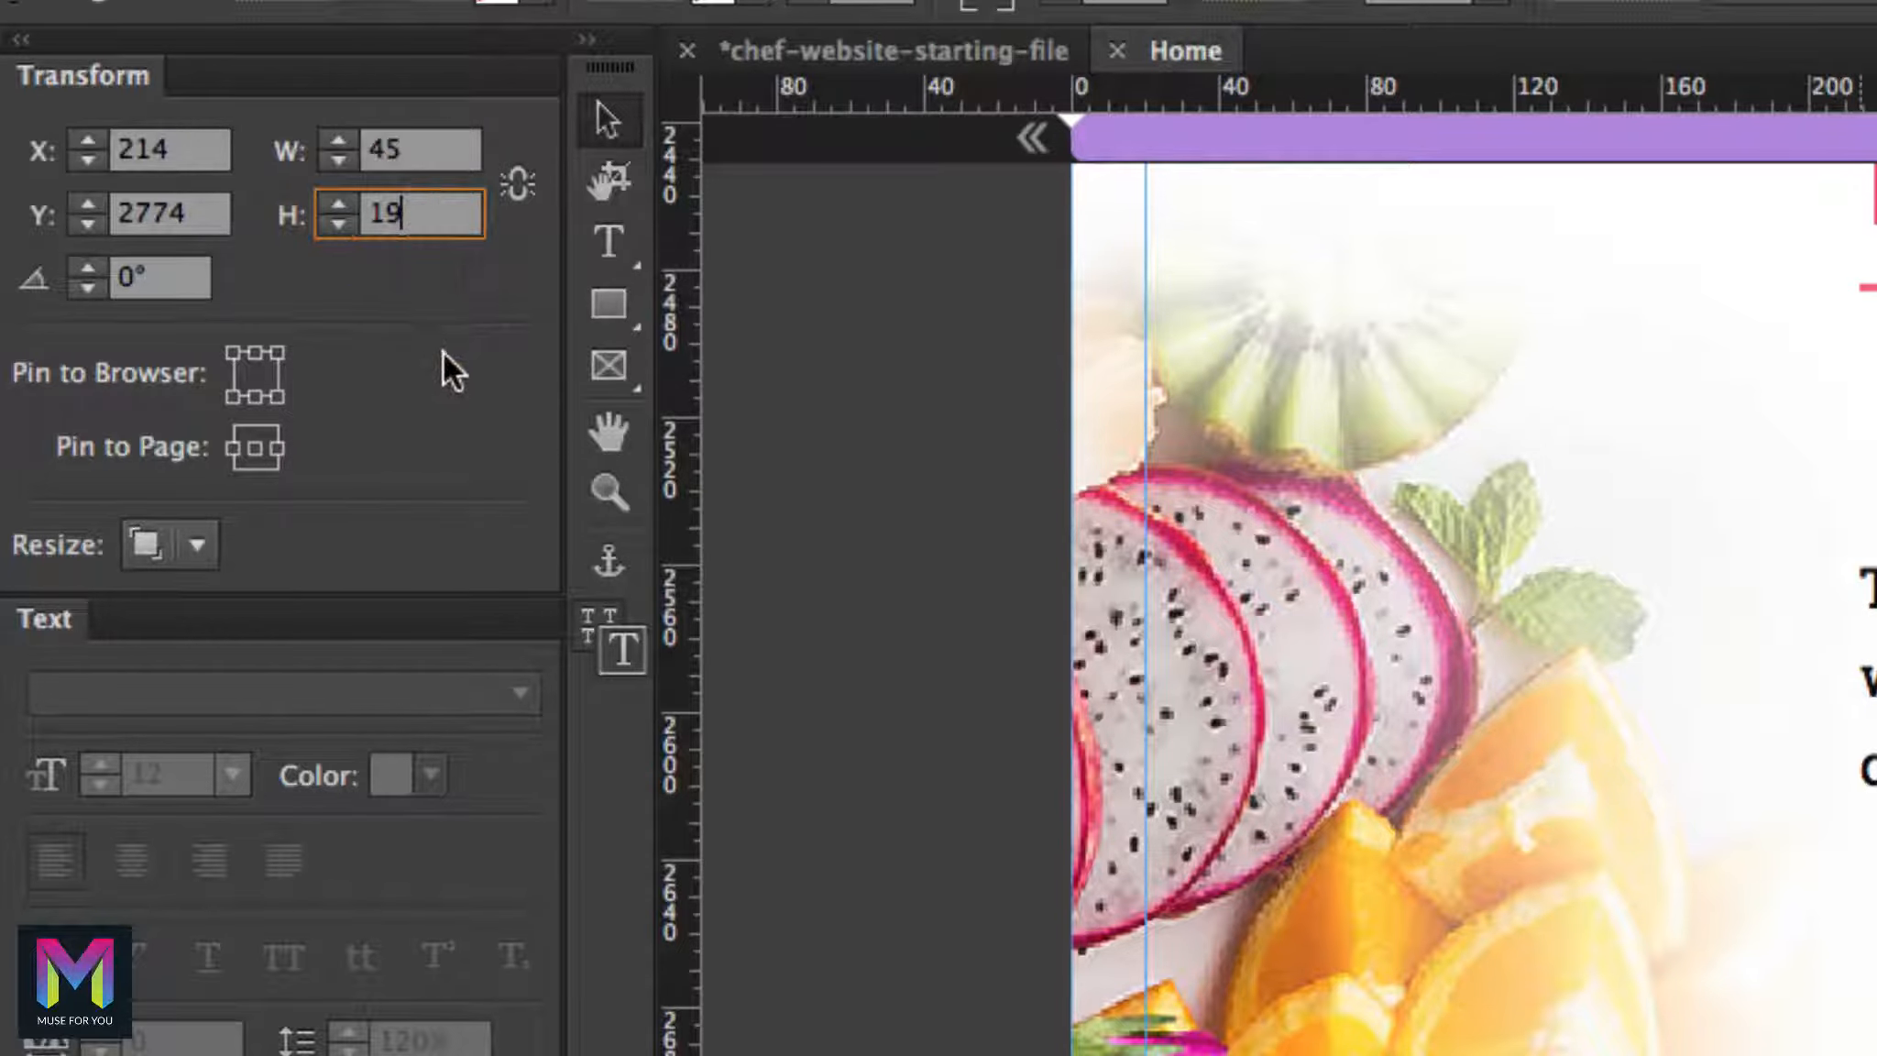
key(Return)
Pin the pasta icon to the centre of the page and set its resize option to None
click(253, 449)
click(210, 544)
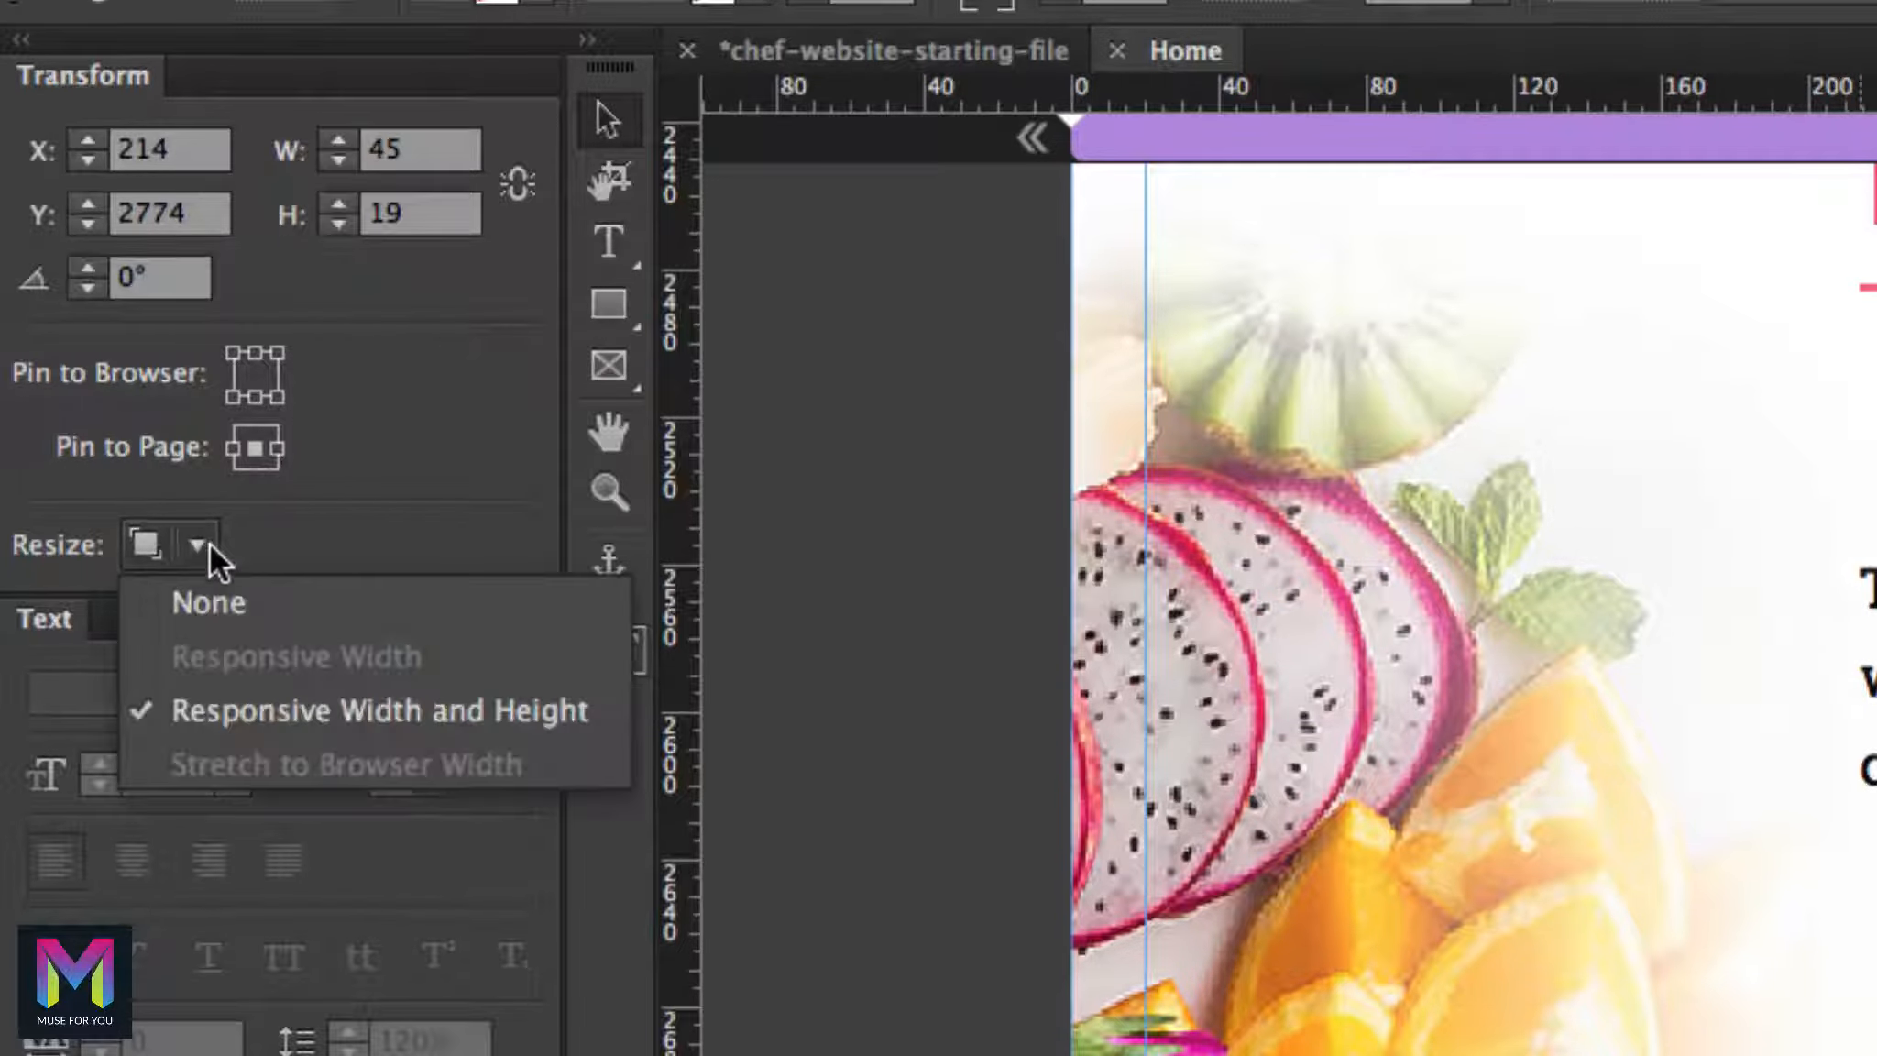
click(223, 603)
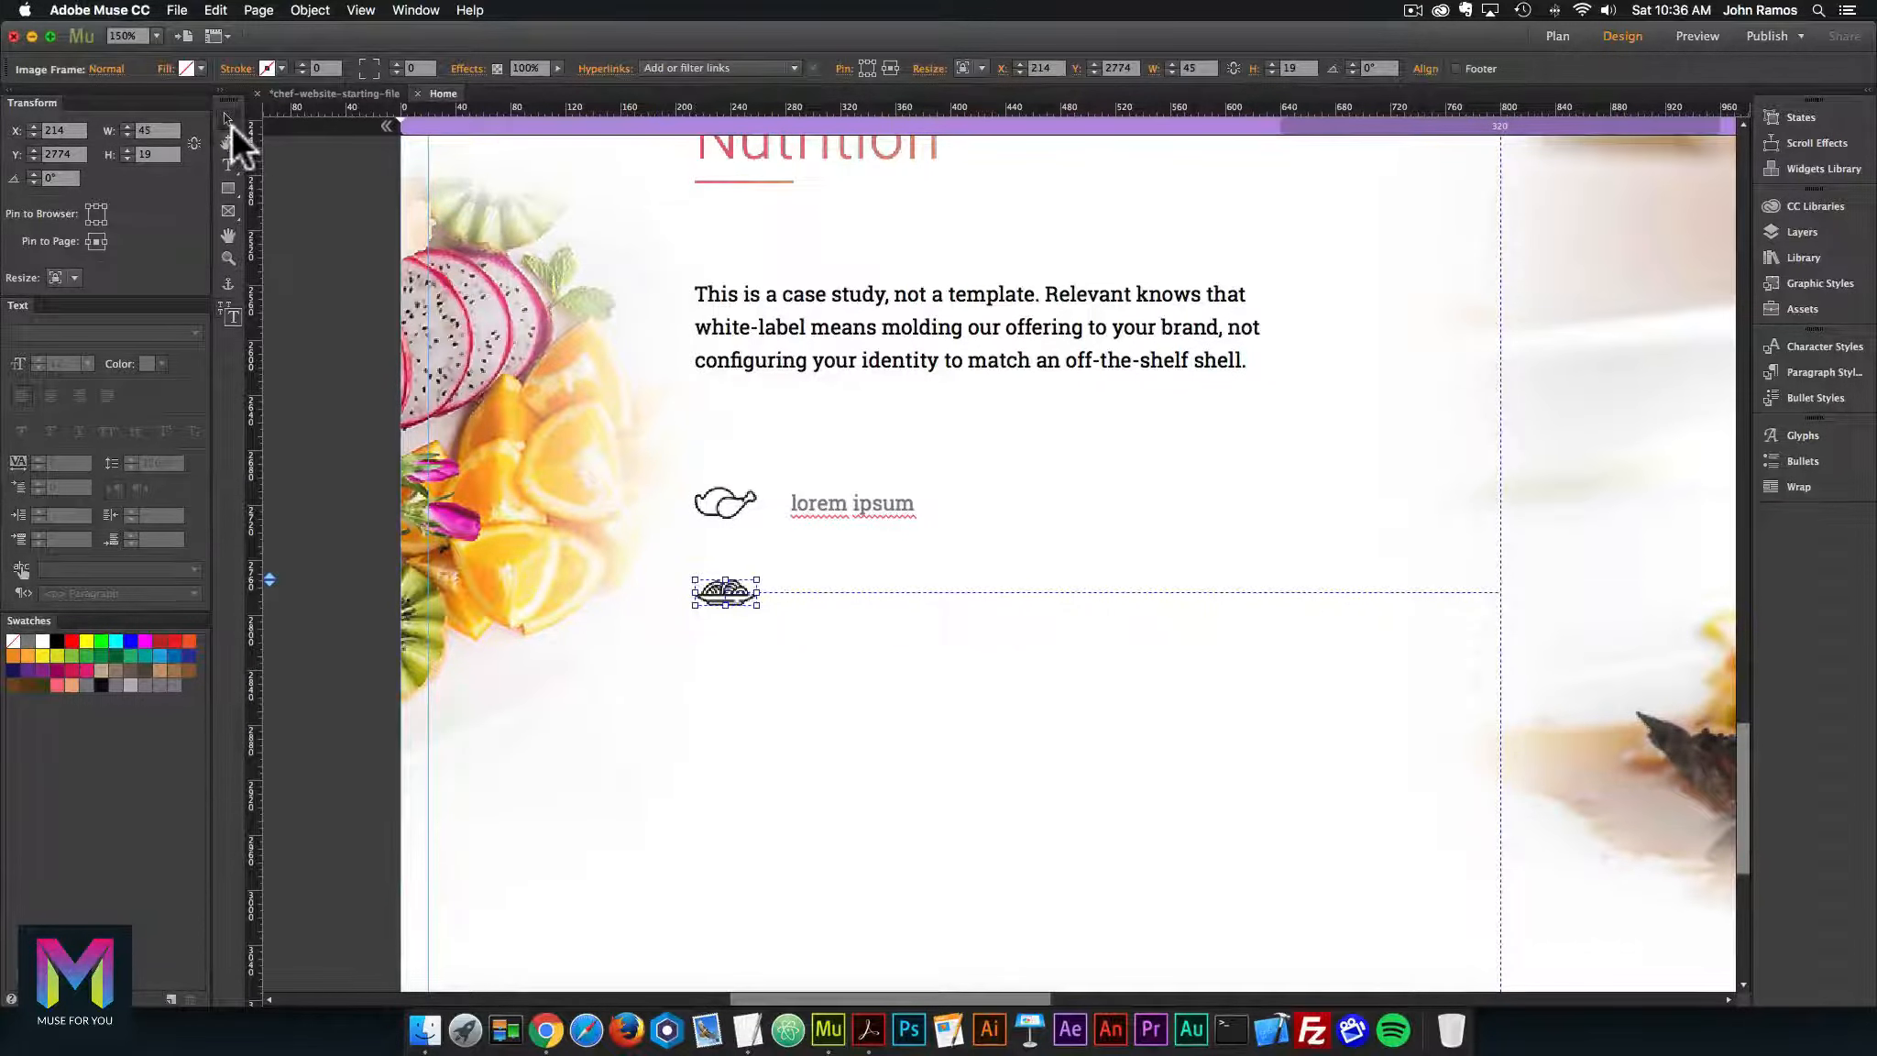
Duplicate the chicken icon's "lorem ipsum" label and place the copy beside the pasta icon, at about X 284, Y 2772
click(830, 502)
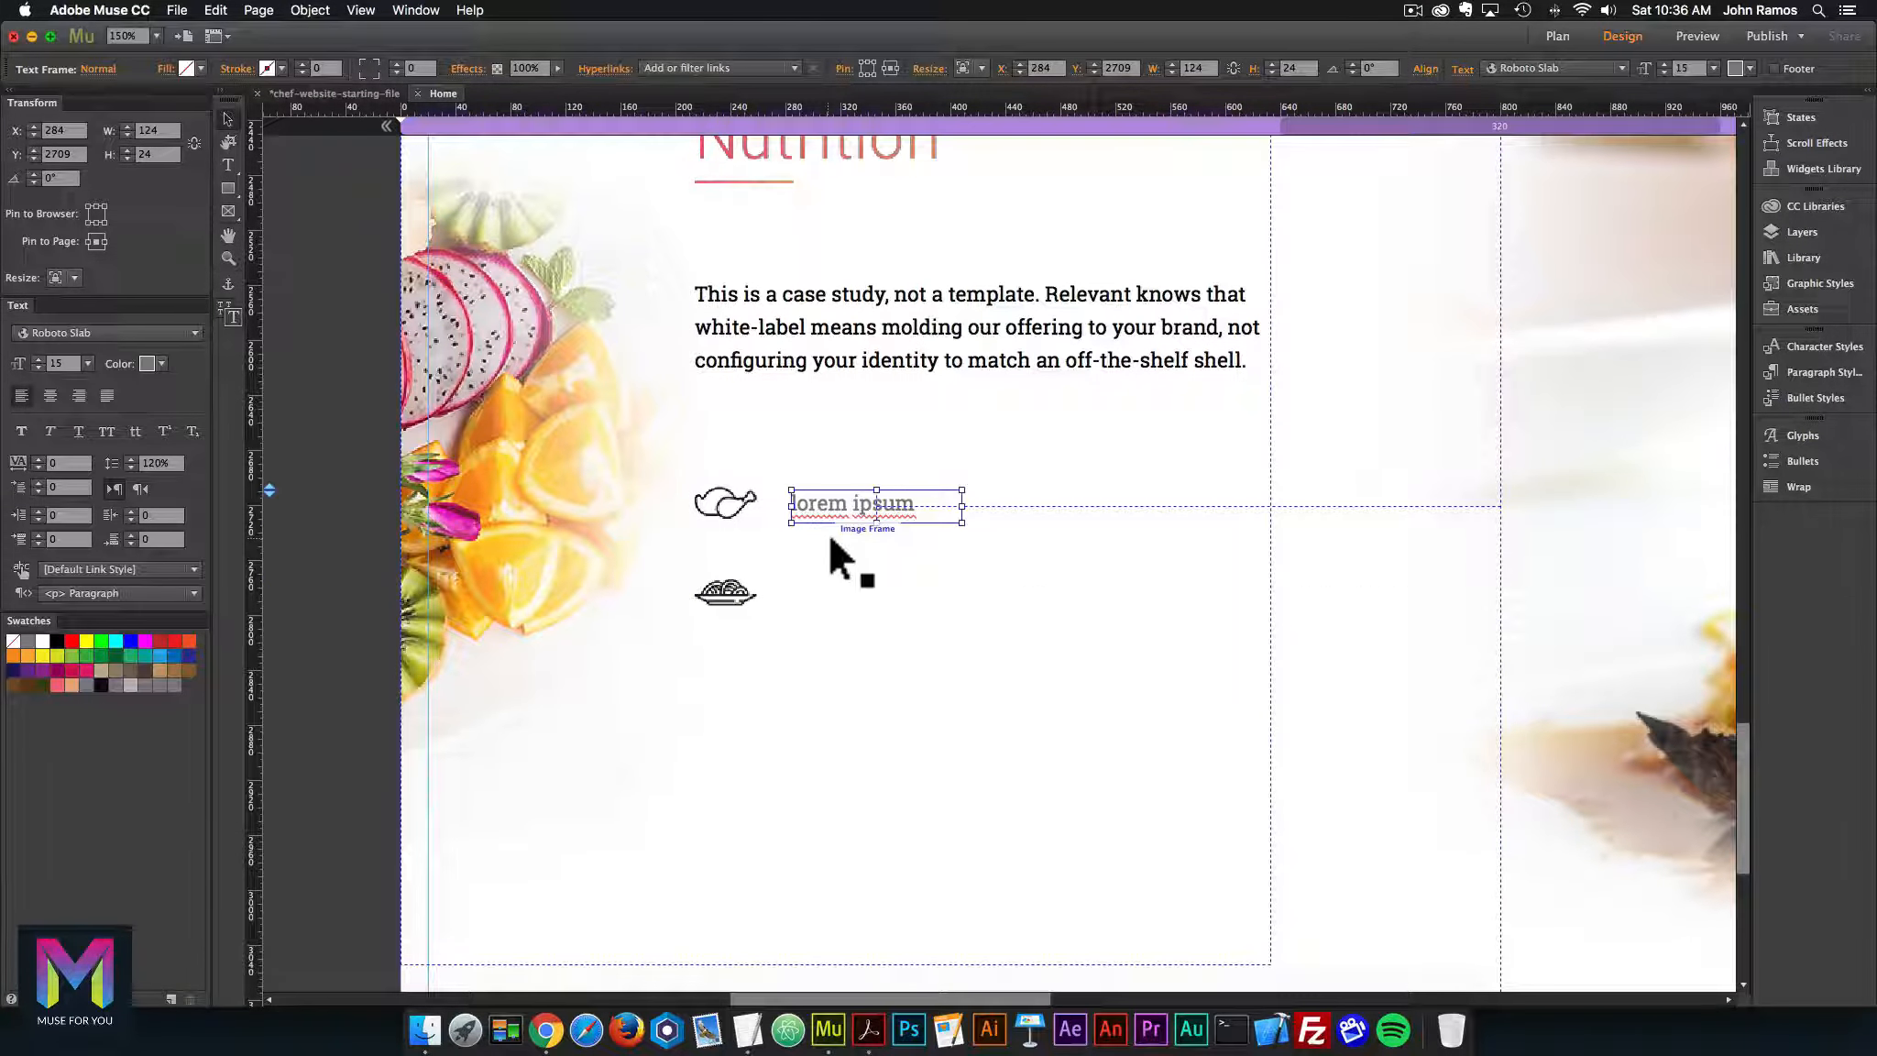
key(super+v)
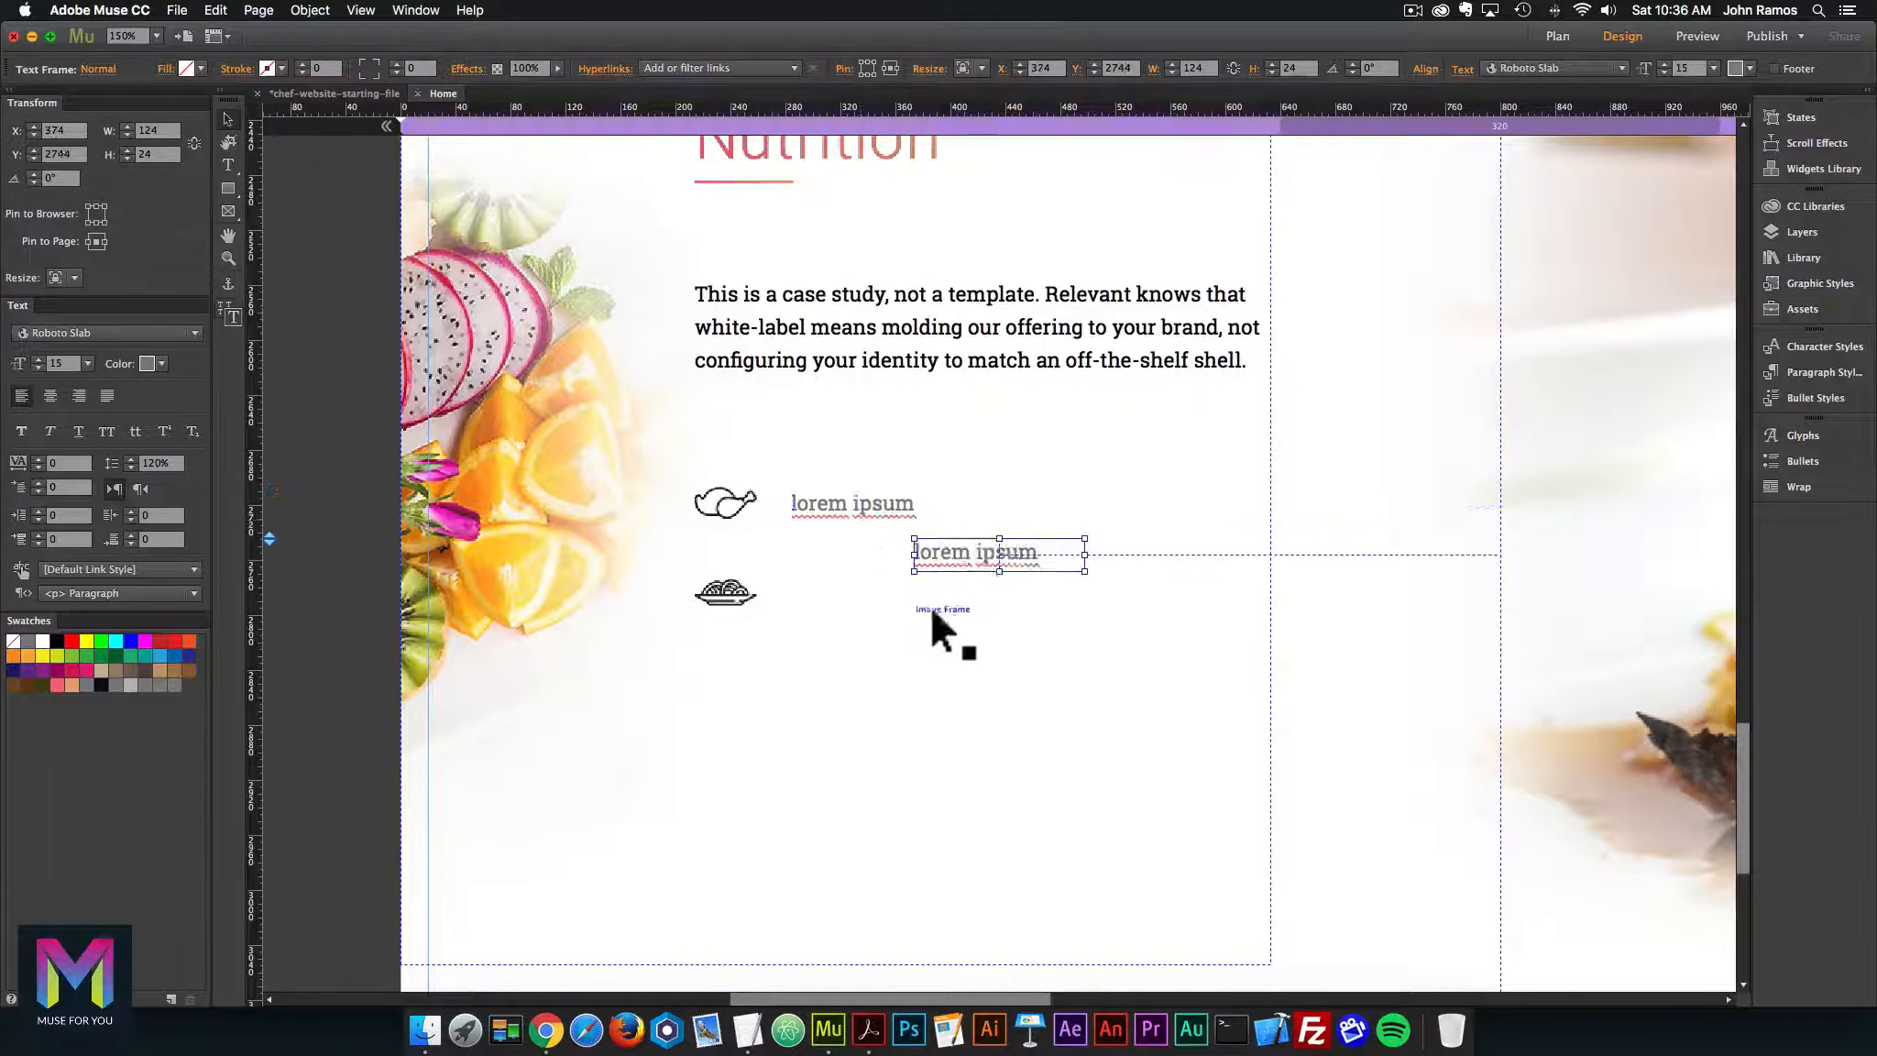
drag(916, 564, 827, 593)
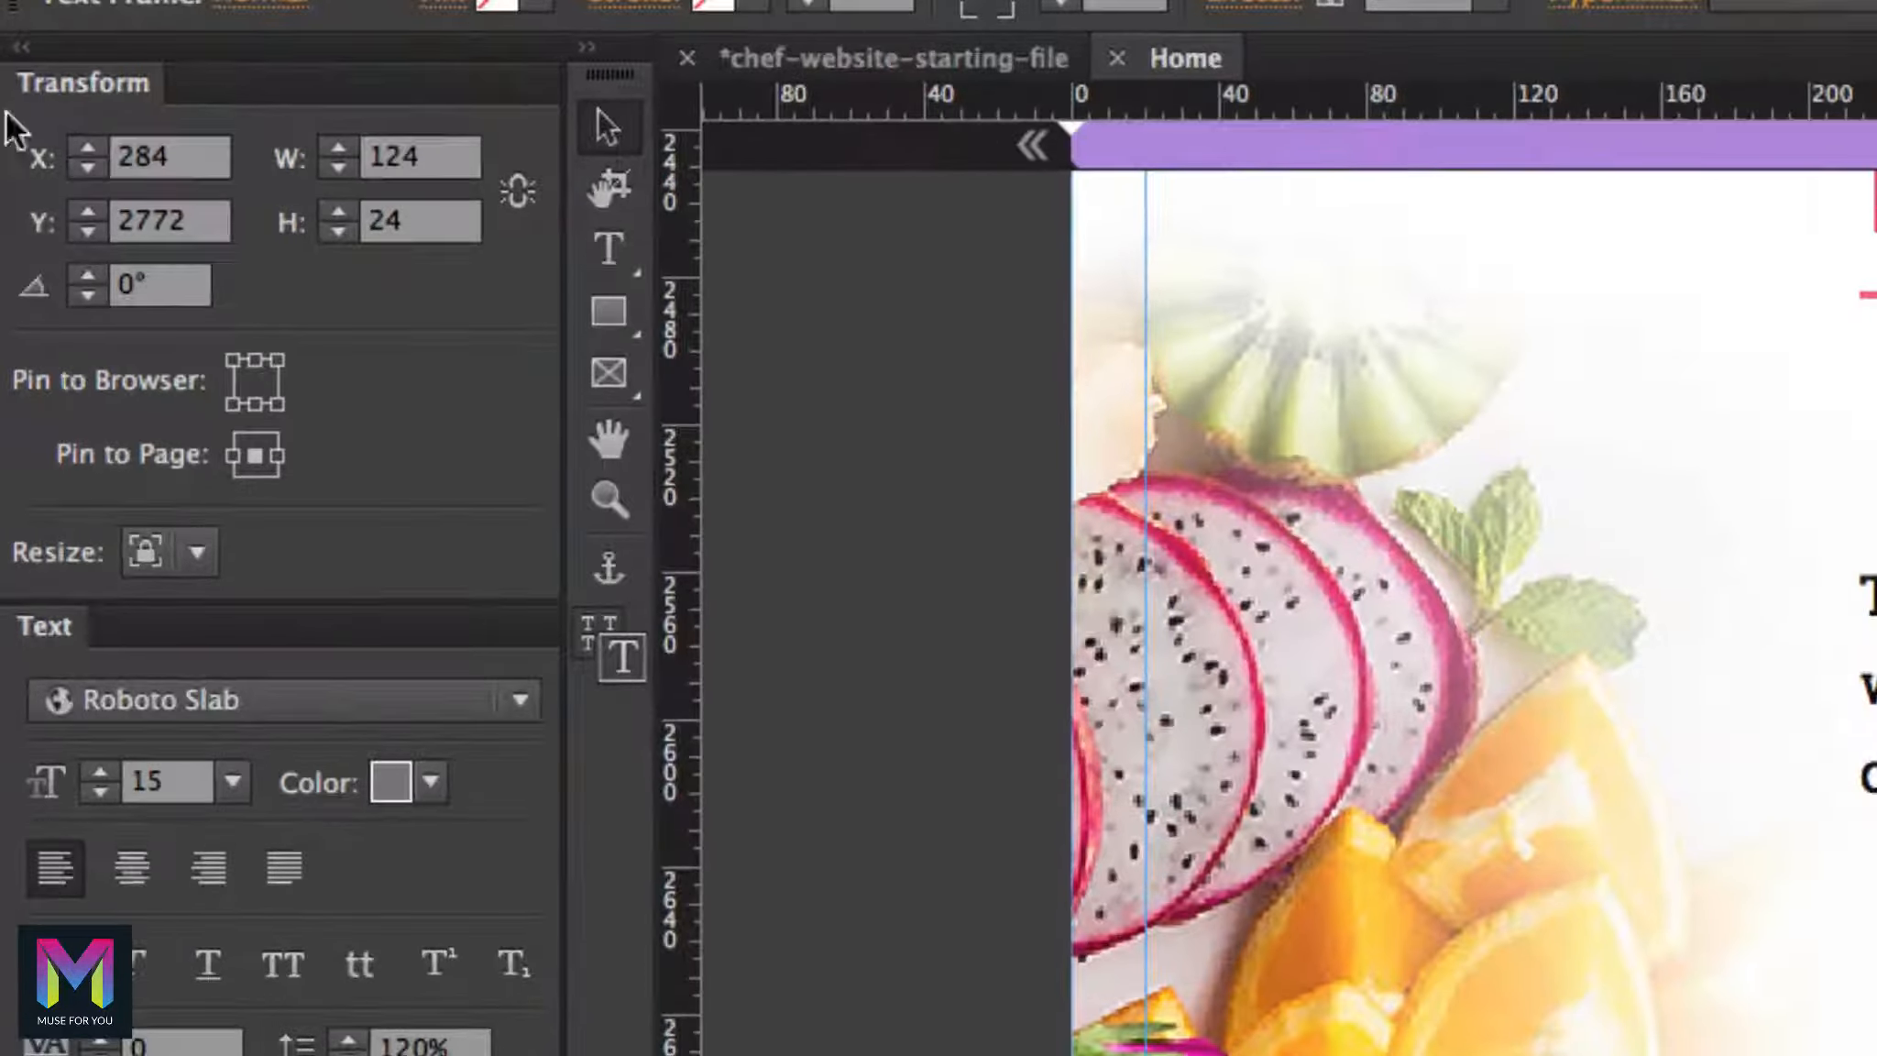
Set the copied label's Y position to 2775 and its resize option to None
drag(188, 170, 78, 160)
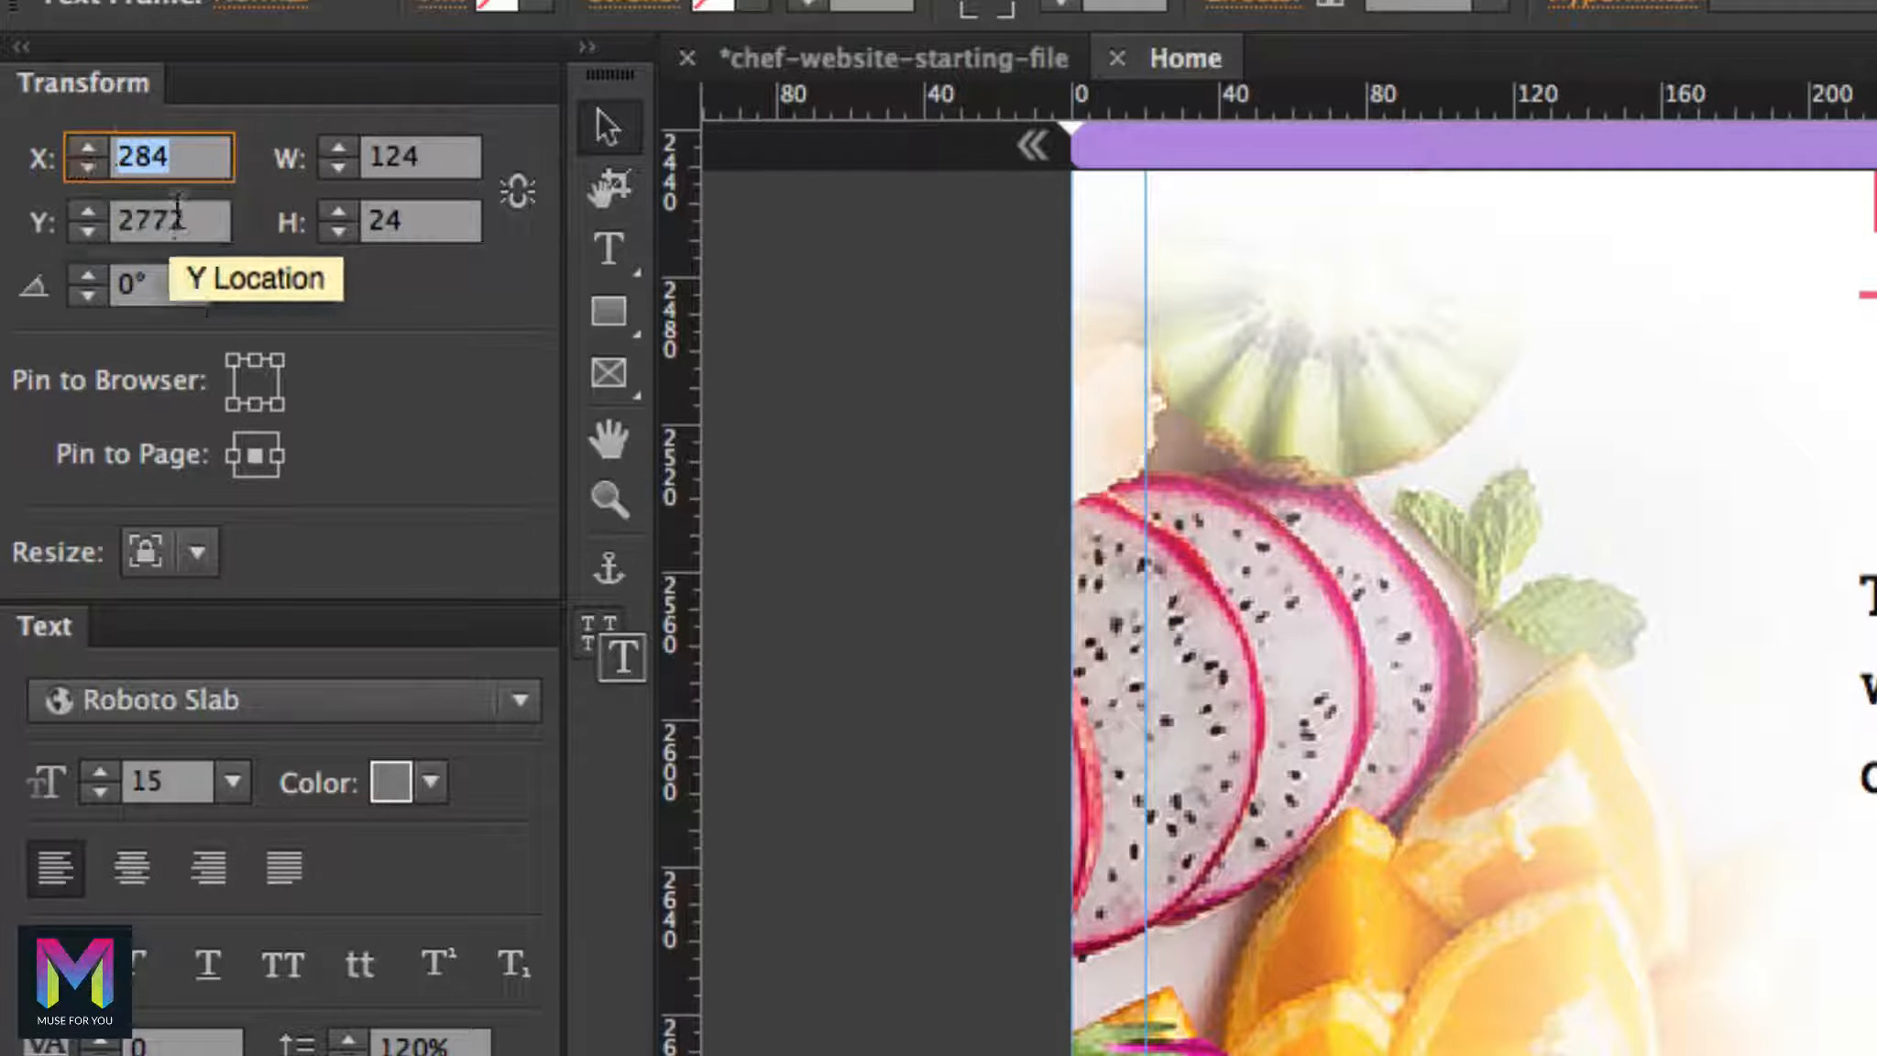
click(195, 222)
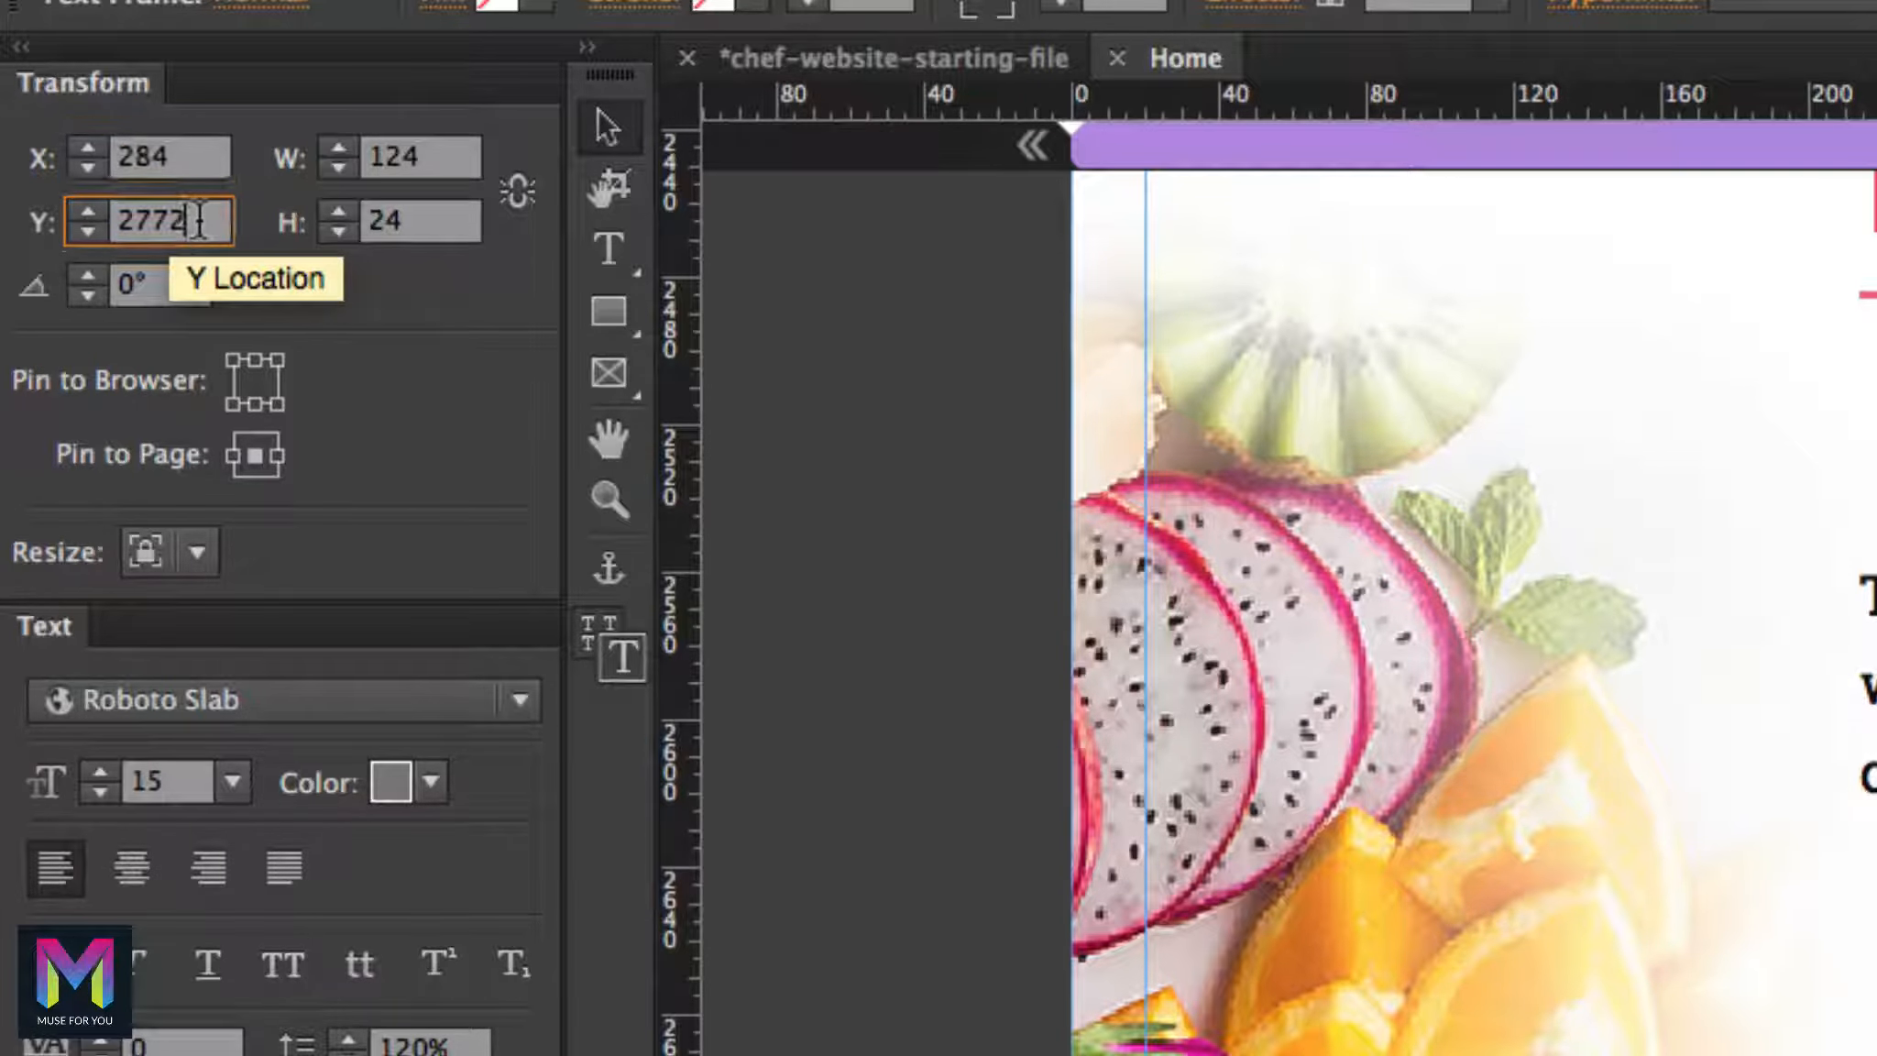
text(2775)
key(Return)
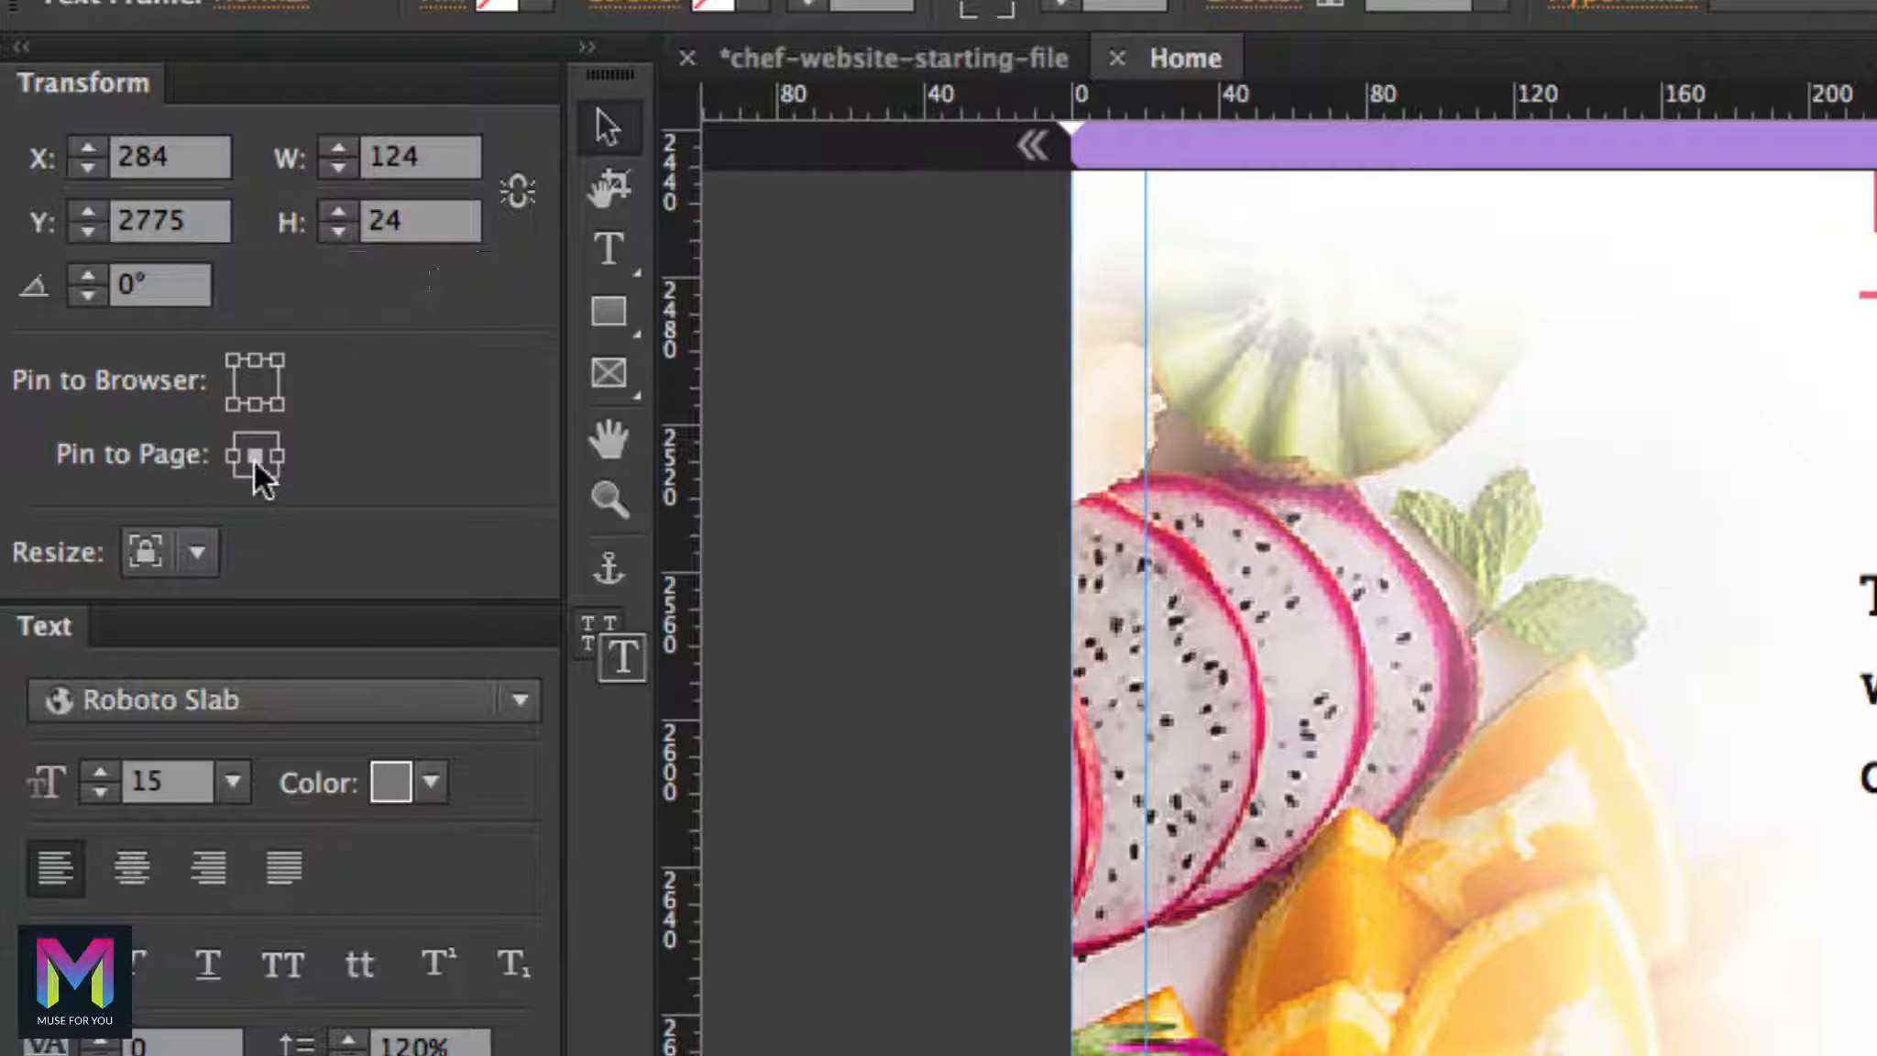
click(203, 551)
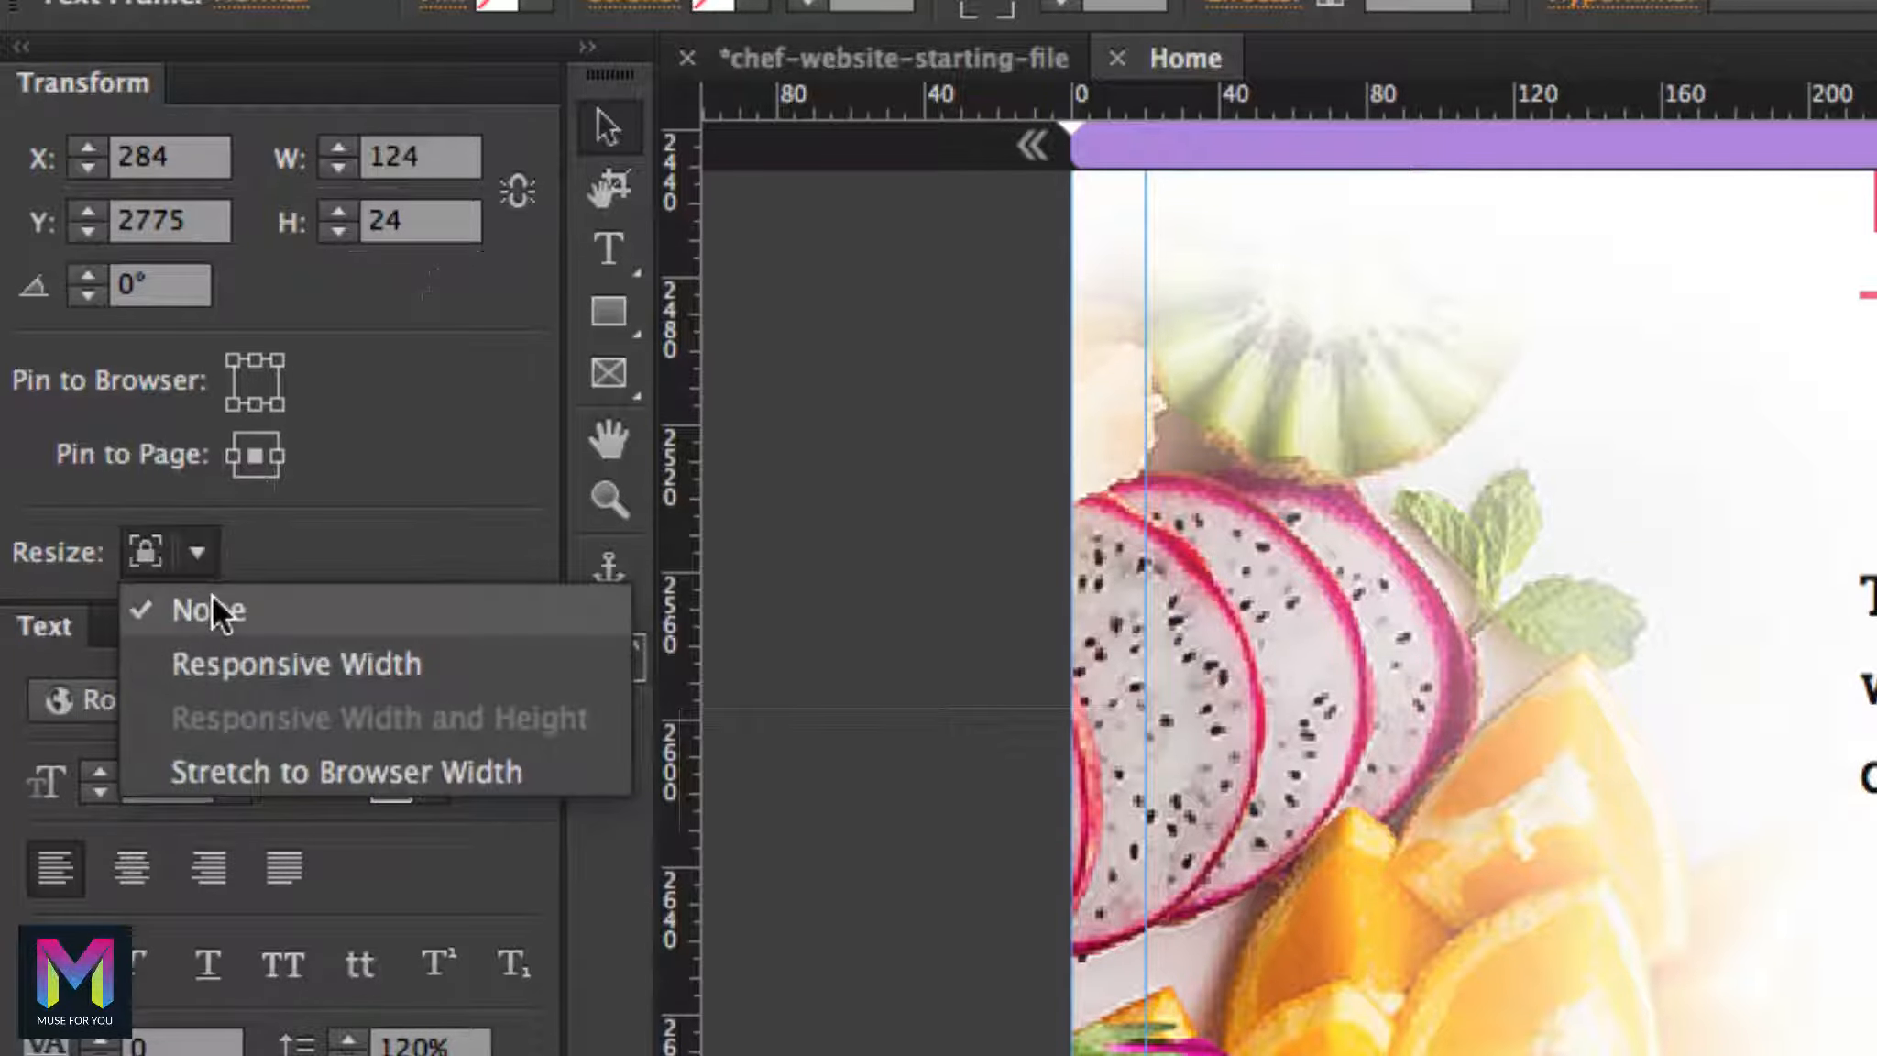
click(220, 596)
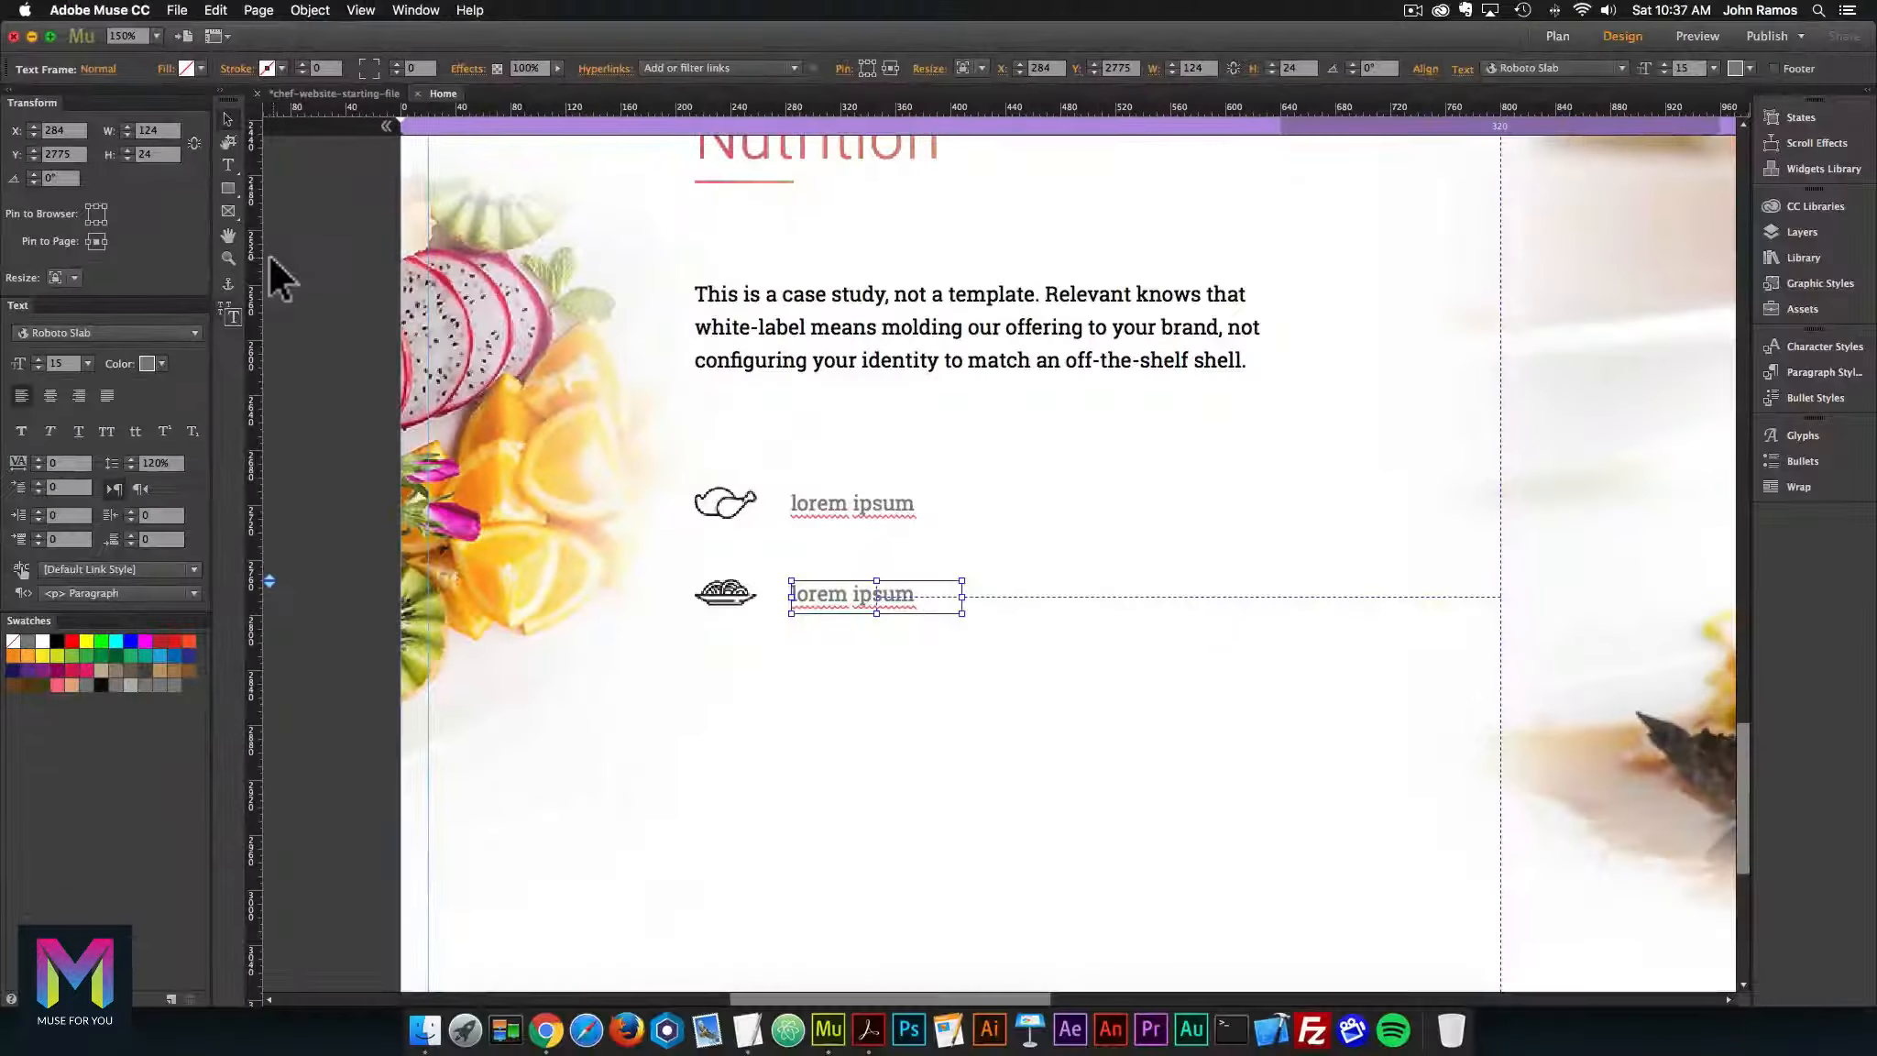
click(925, 686)
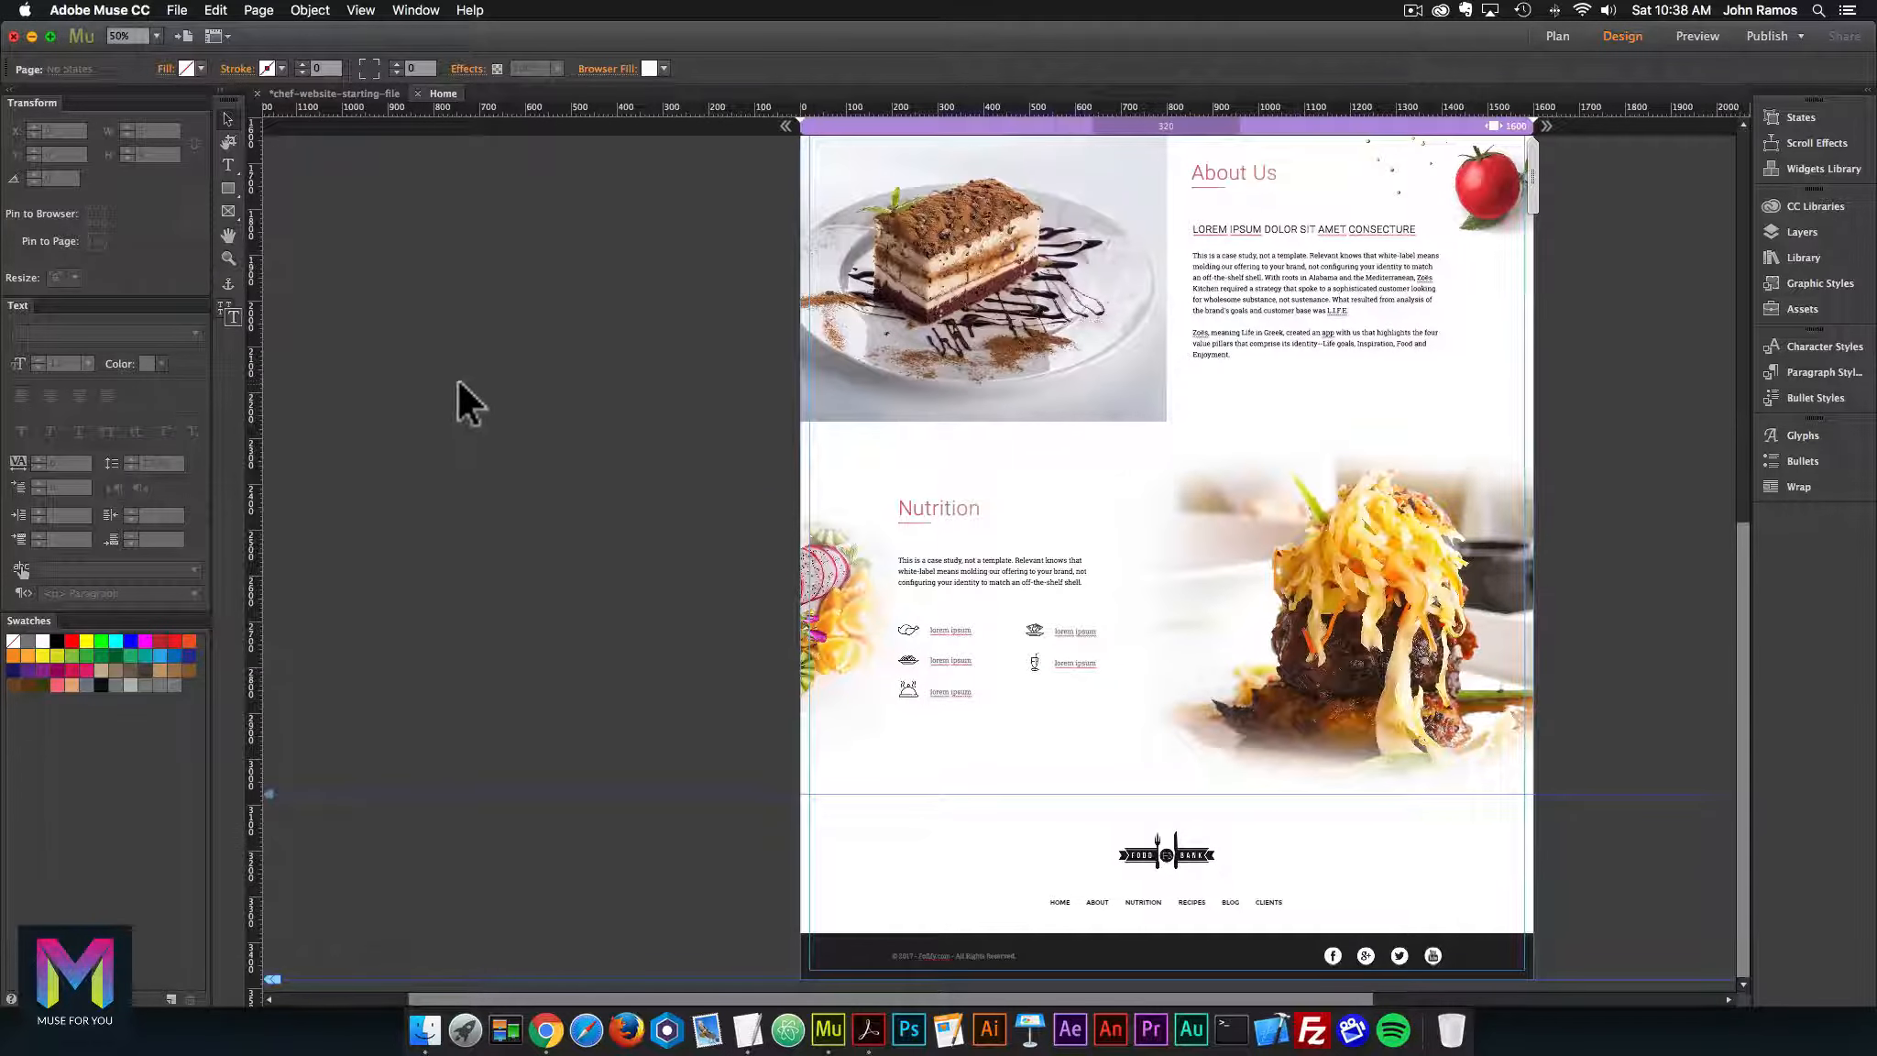
Preview the Home page in the browser, go to its Nutrition section and show the preview full screen
scroll(457, 384, right, 3)
click(177, 10)
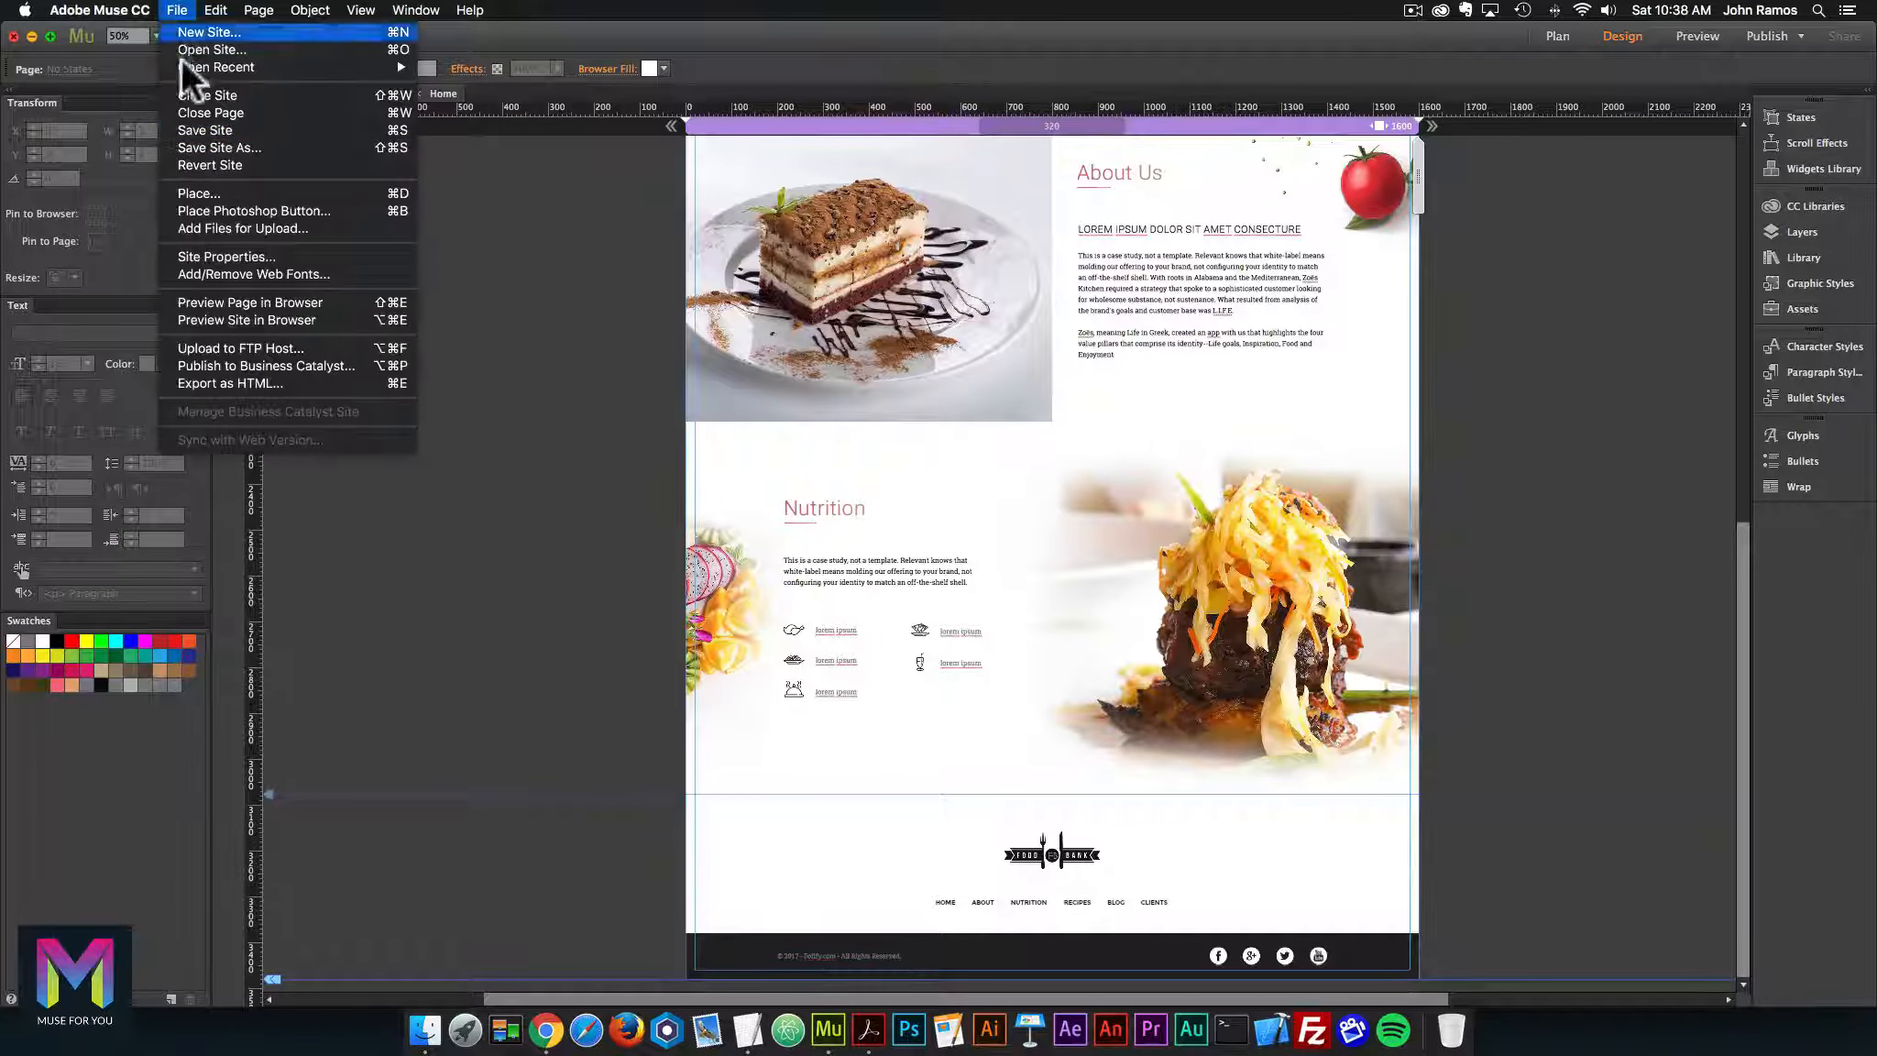
click(229, 300)
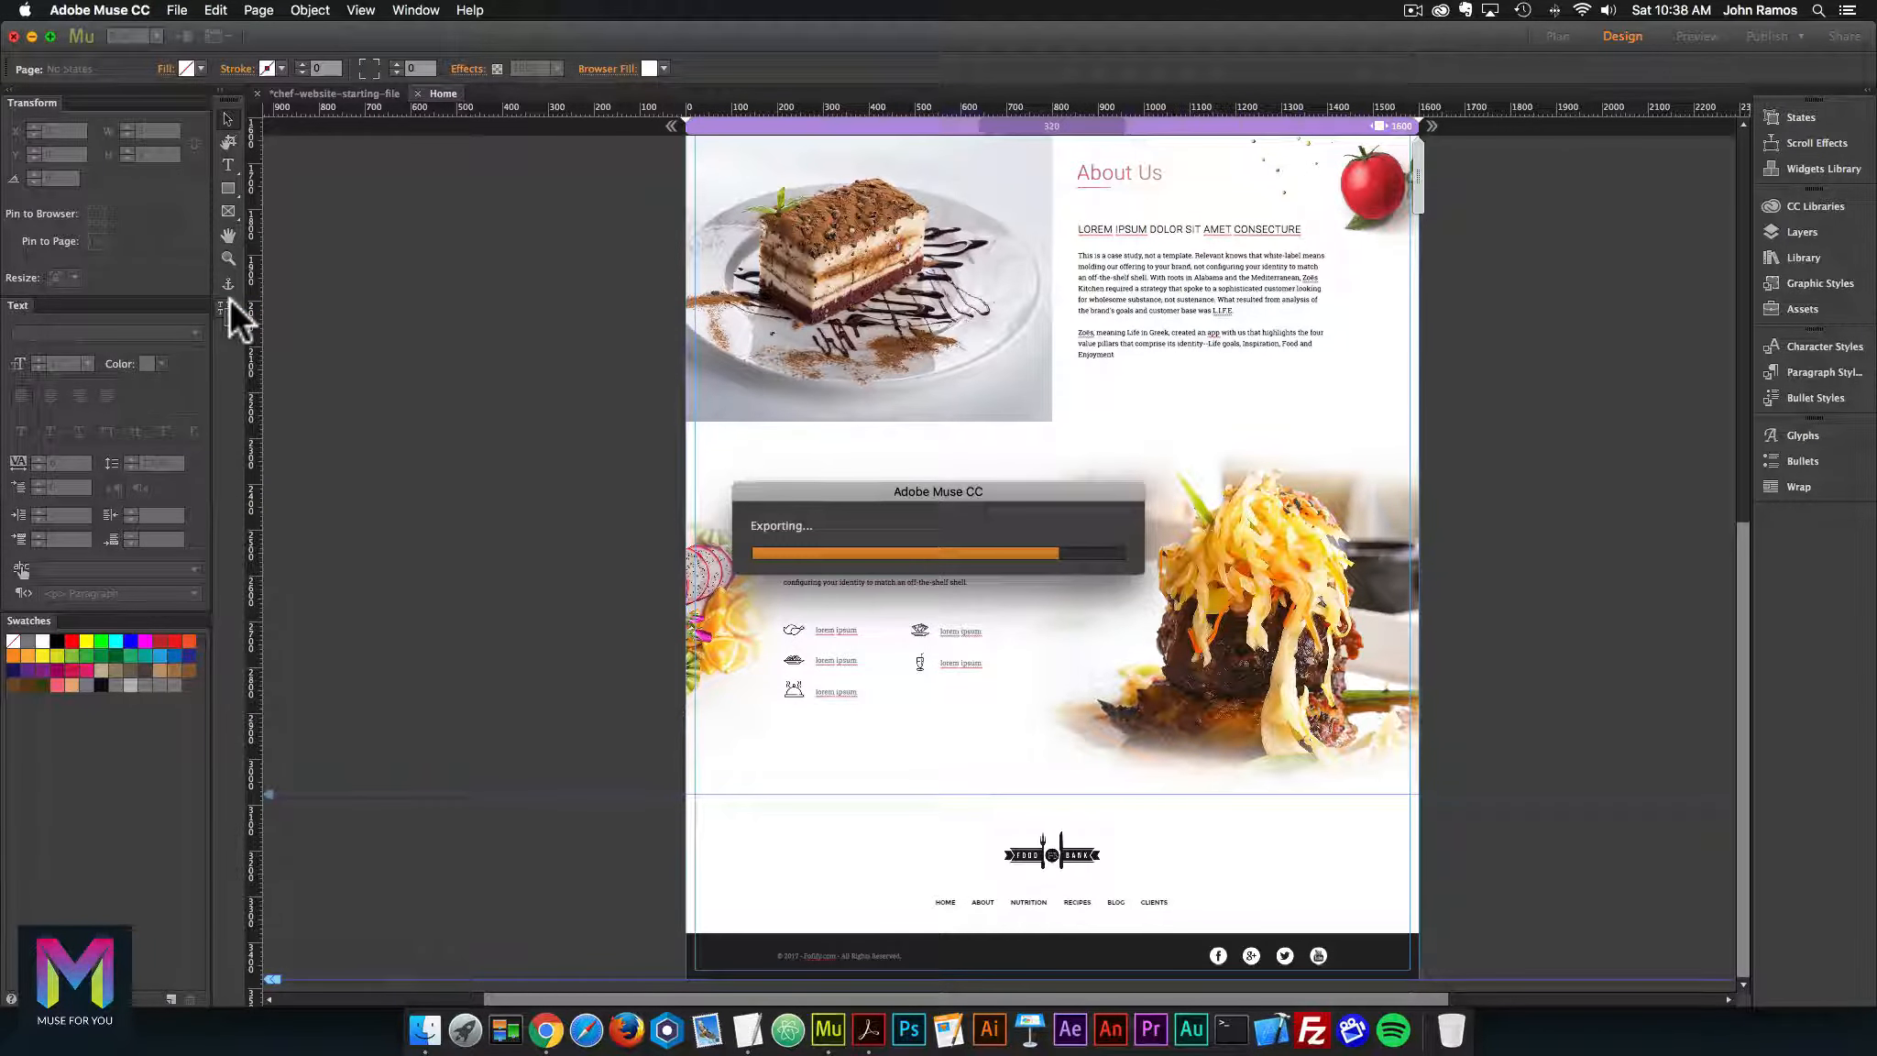
scroll(1046, 485, down, 20)
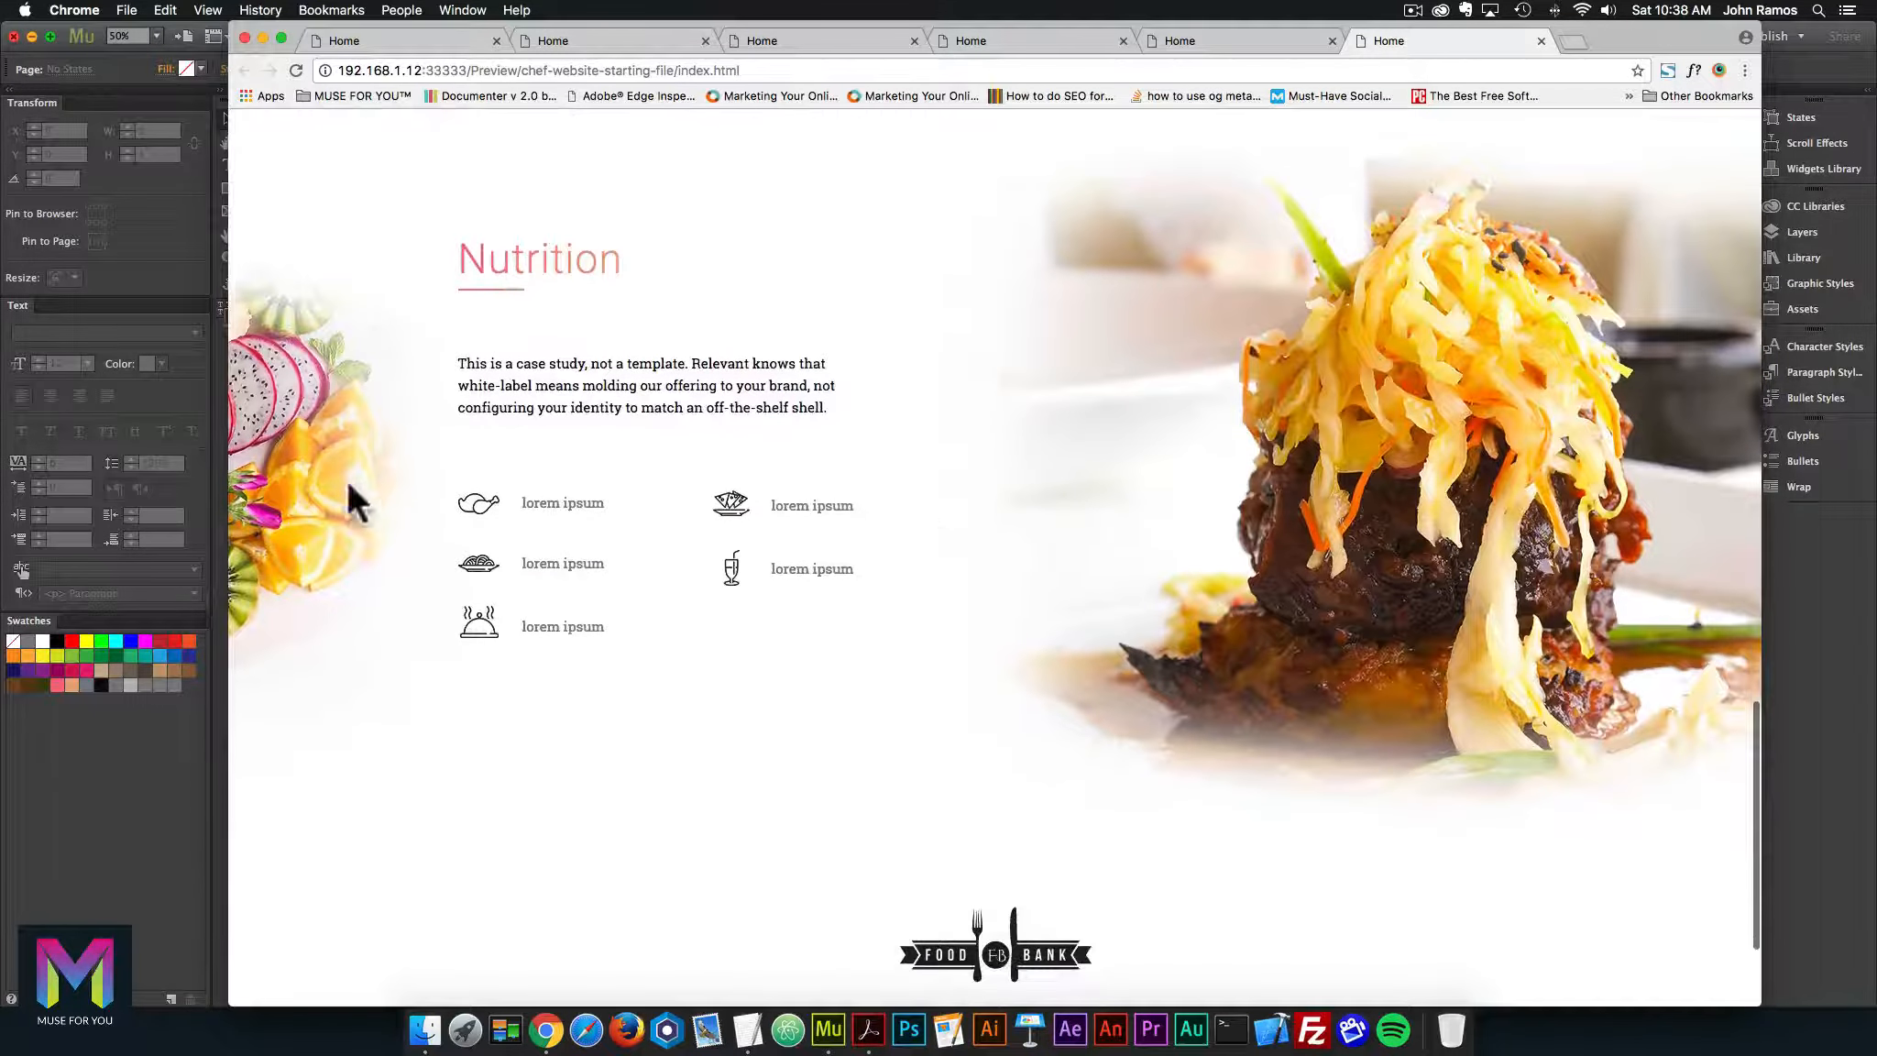
drag(229, 472, 201, 432)
click(252, 36)
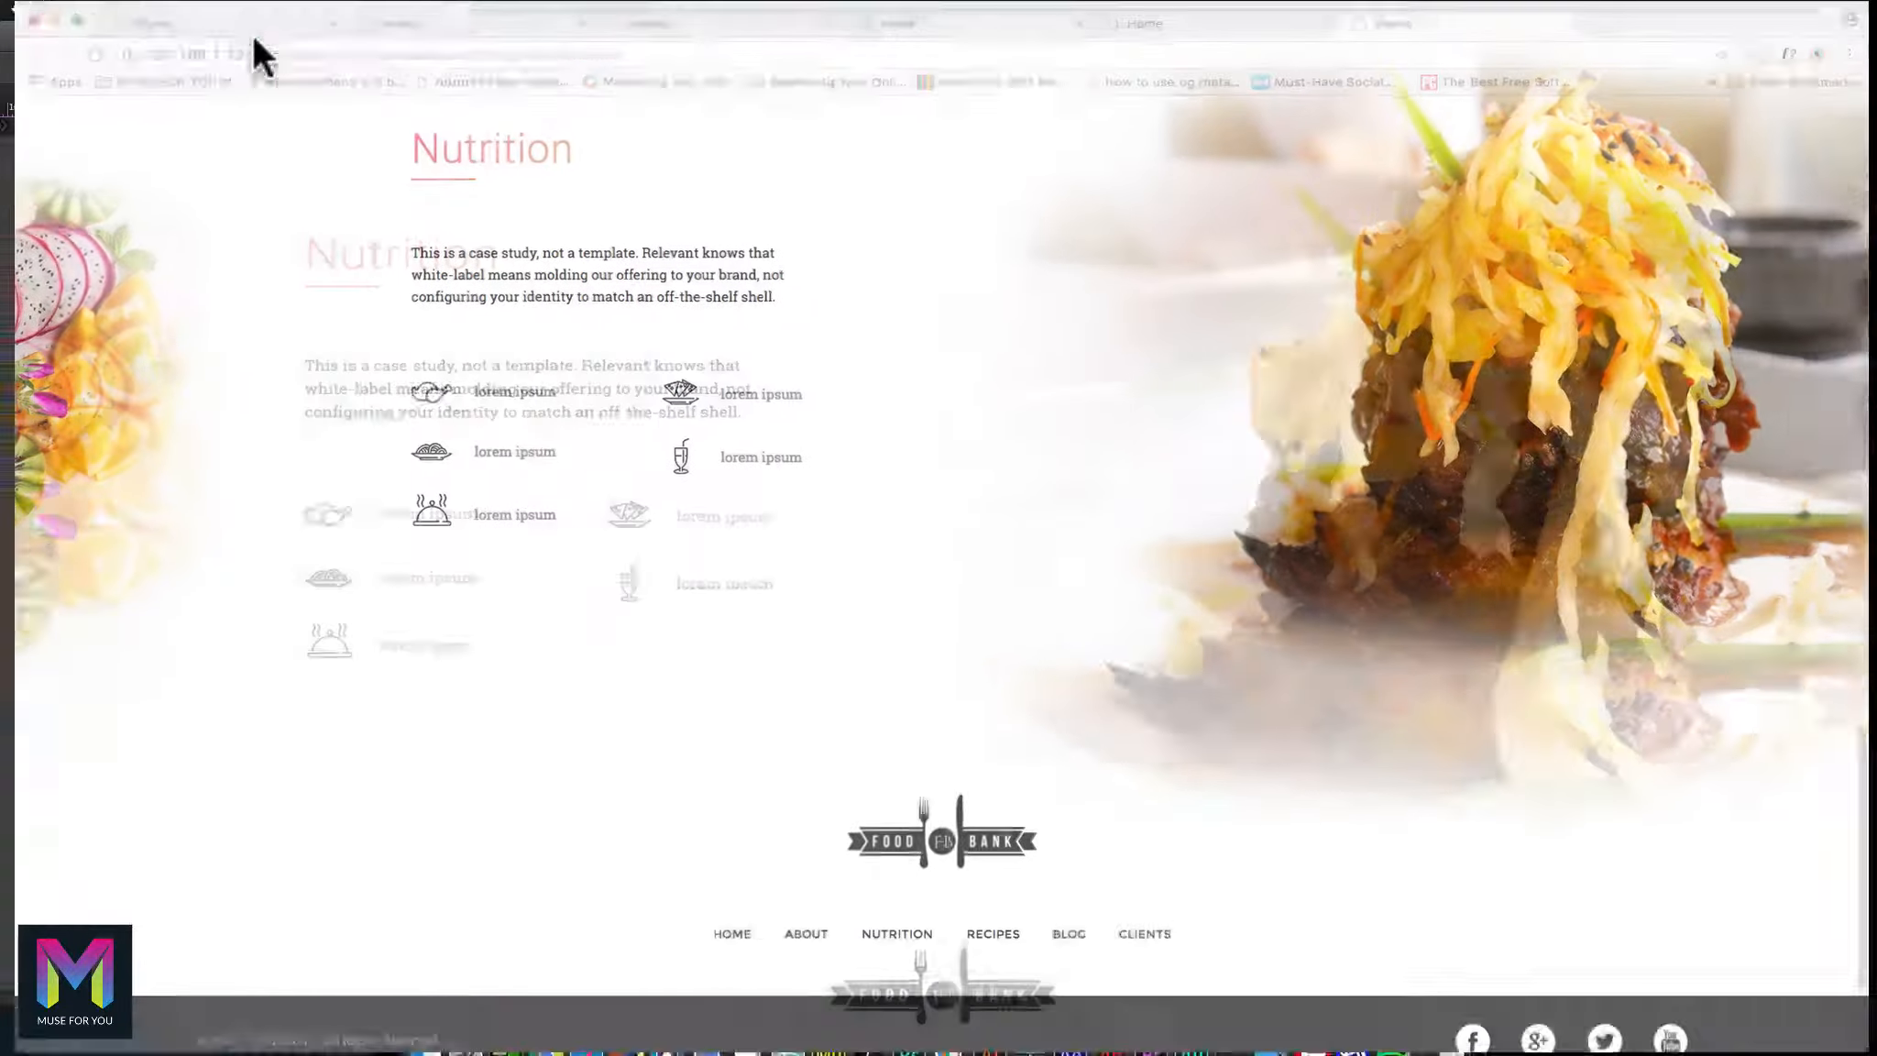
Review the layout of the About Us and Nutrition sections in the browser preview
scroll(431, 320, up, 5)
scroll(430, 367, down, 3)
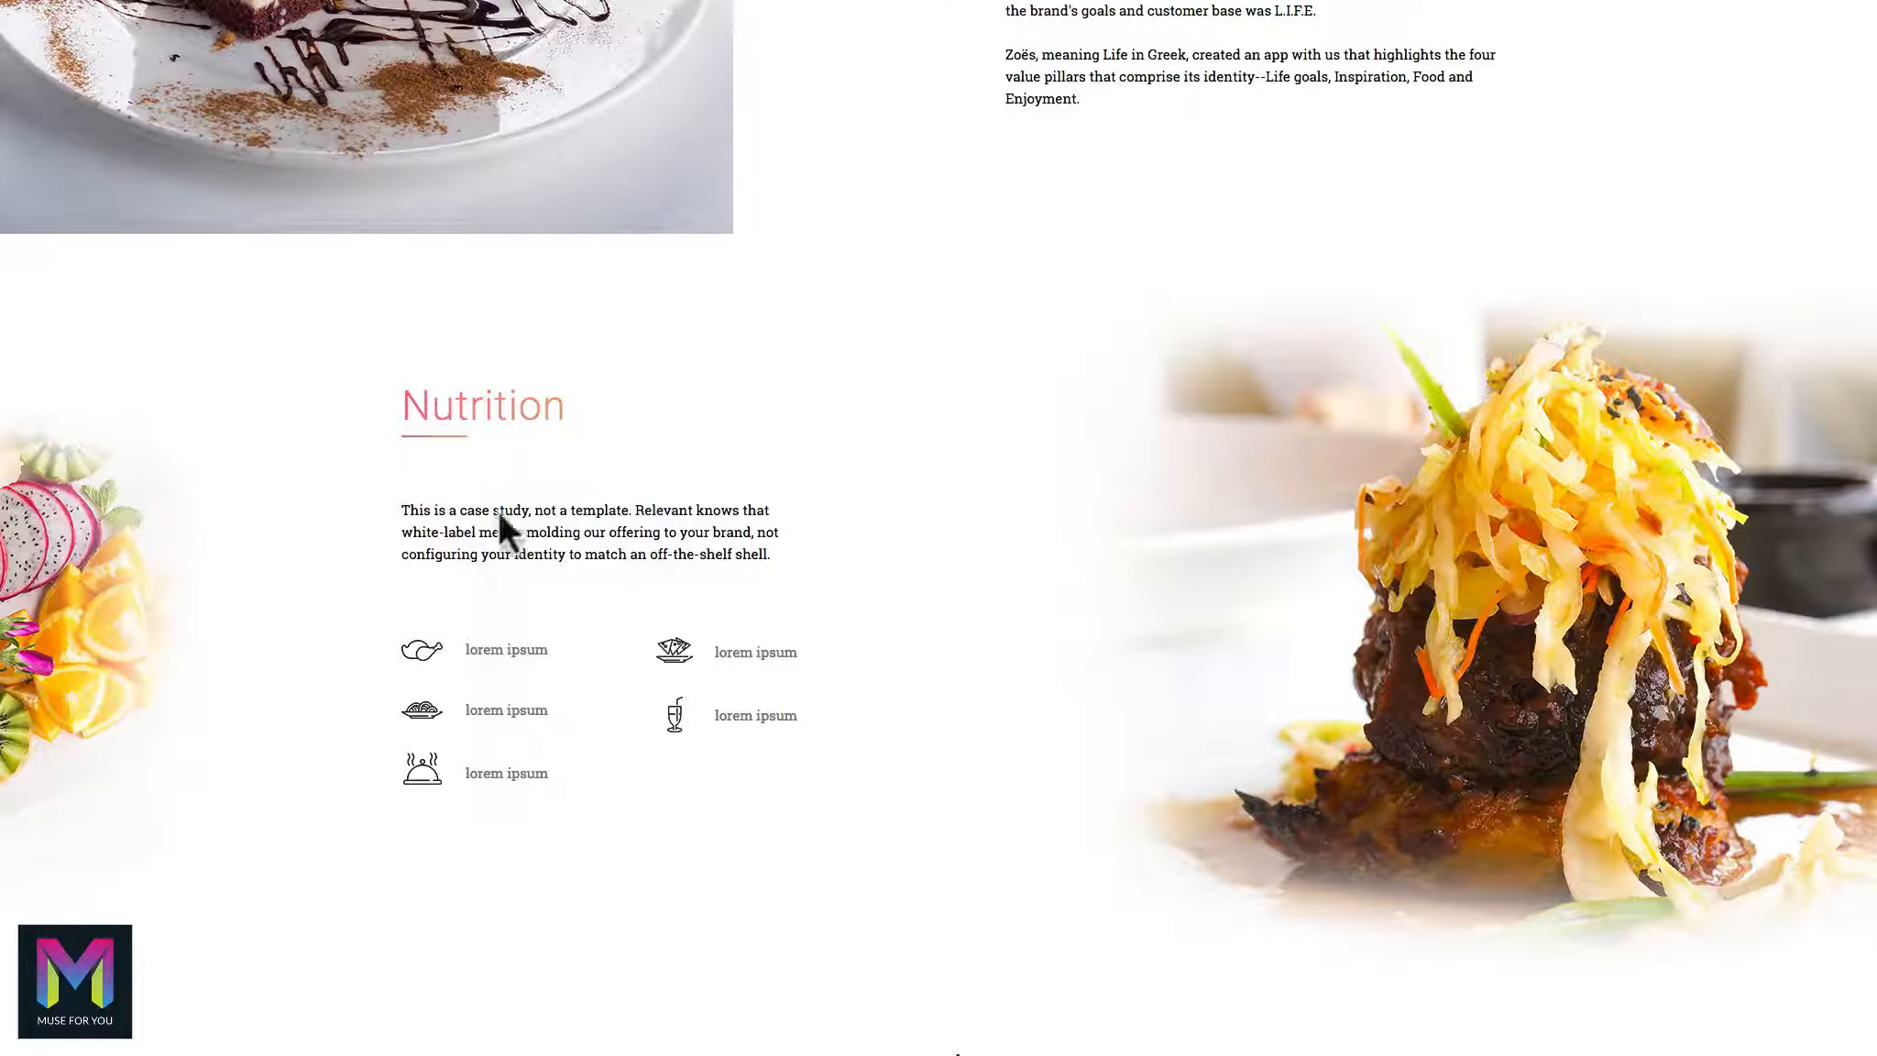
scroll(885, 513, up, 5)
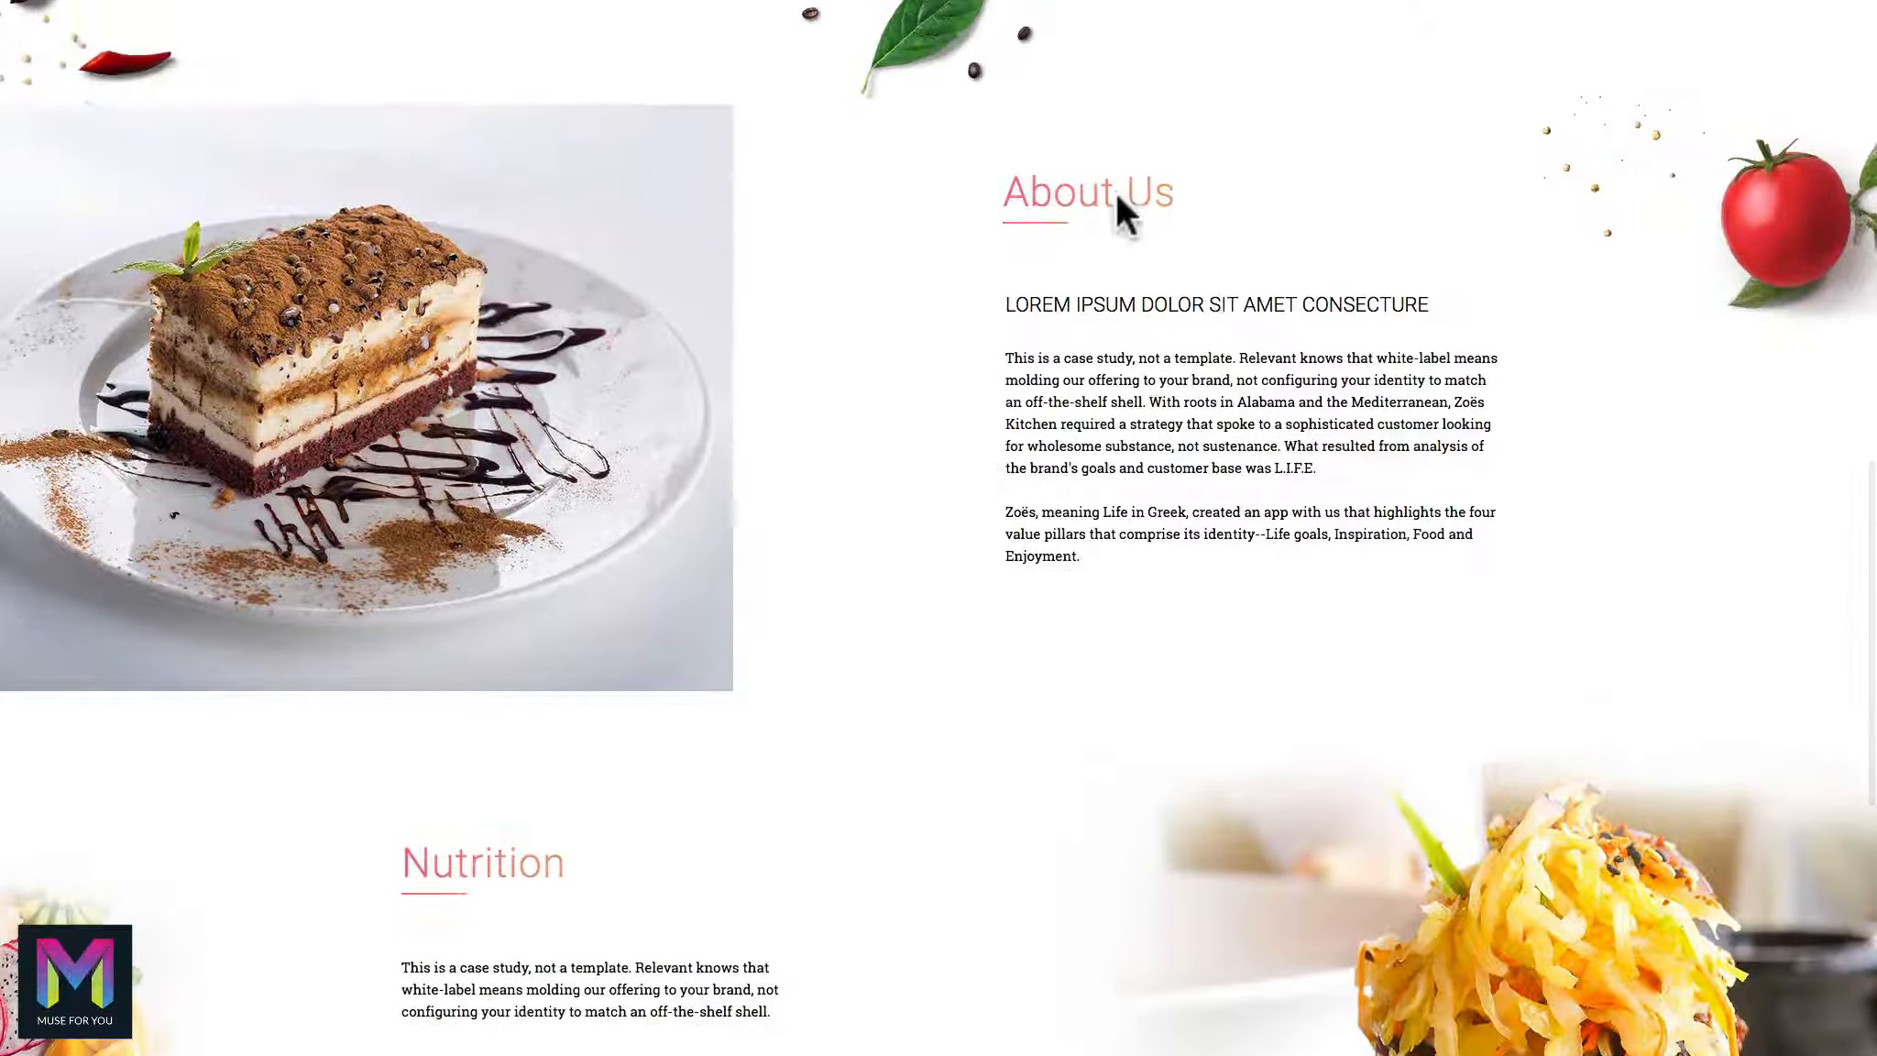
scroll(1095, 325, down, 4)
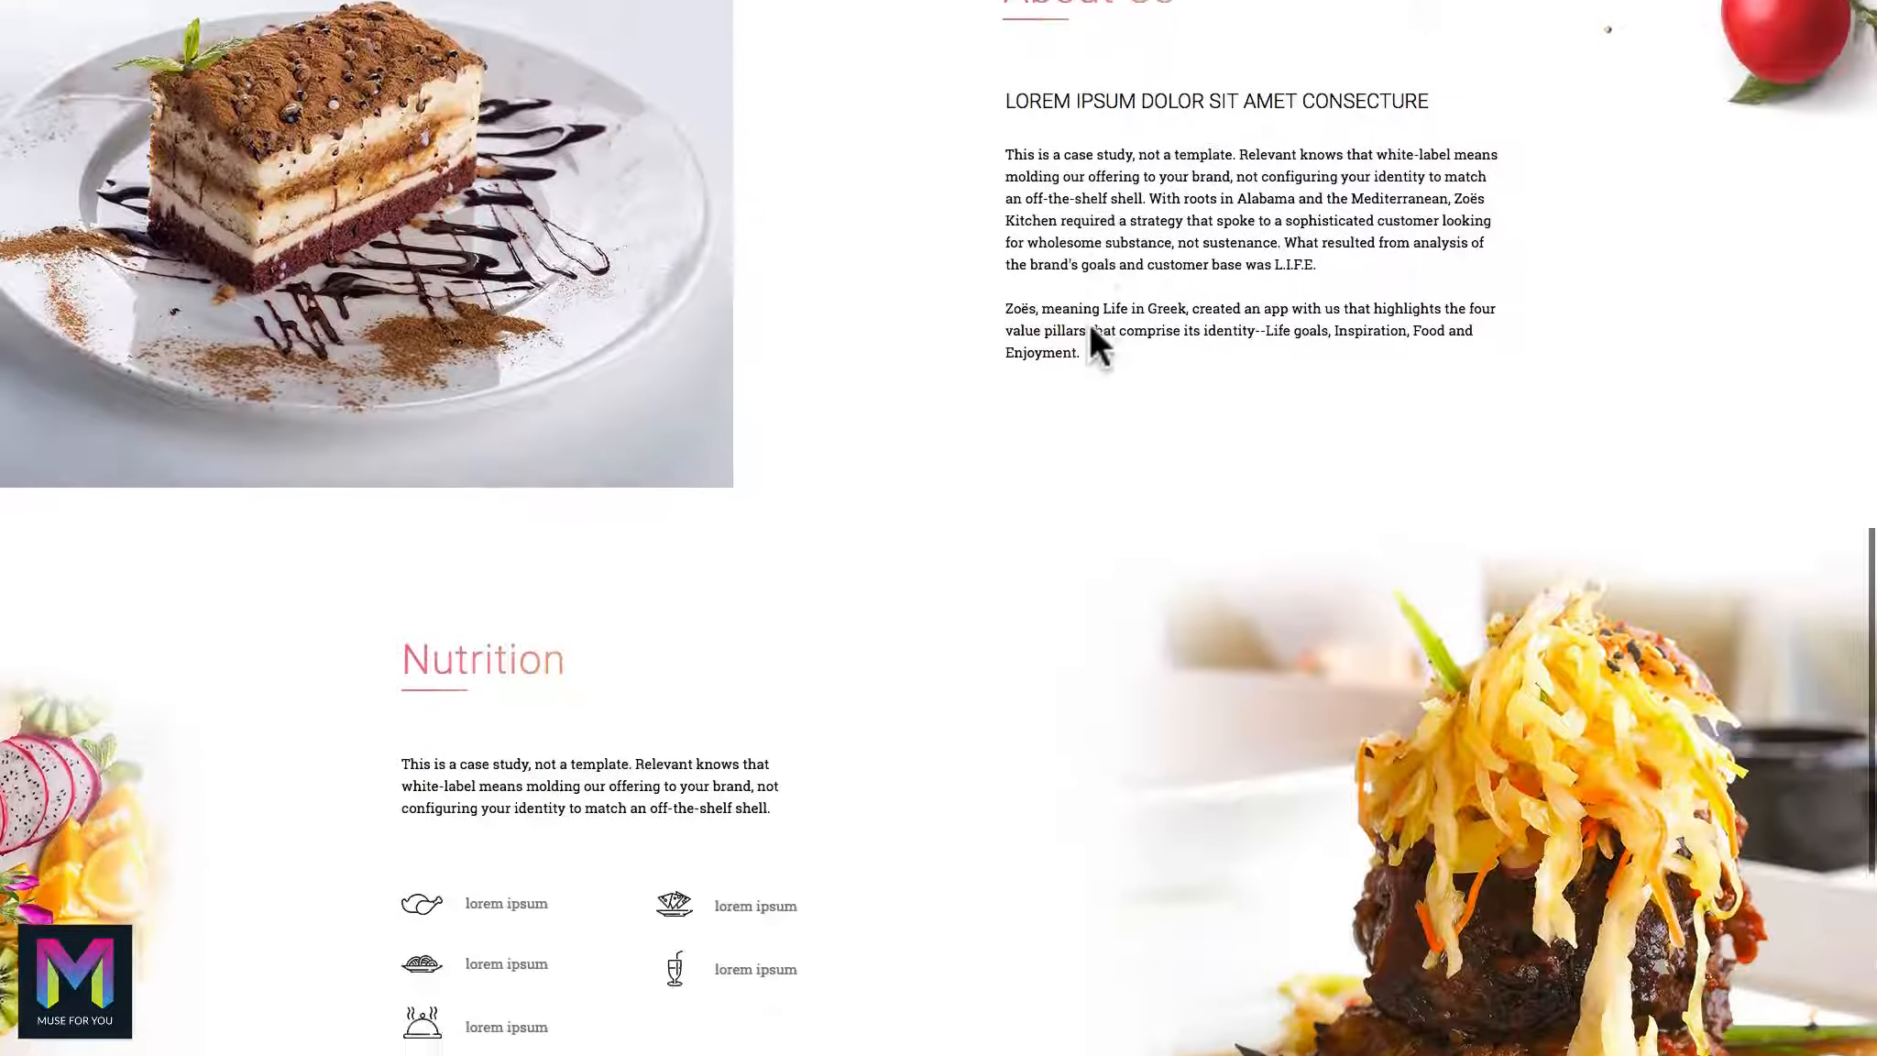
scroll(1059, 335, up, 3)
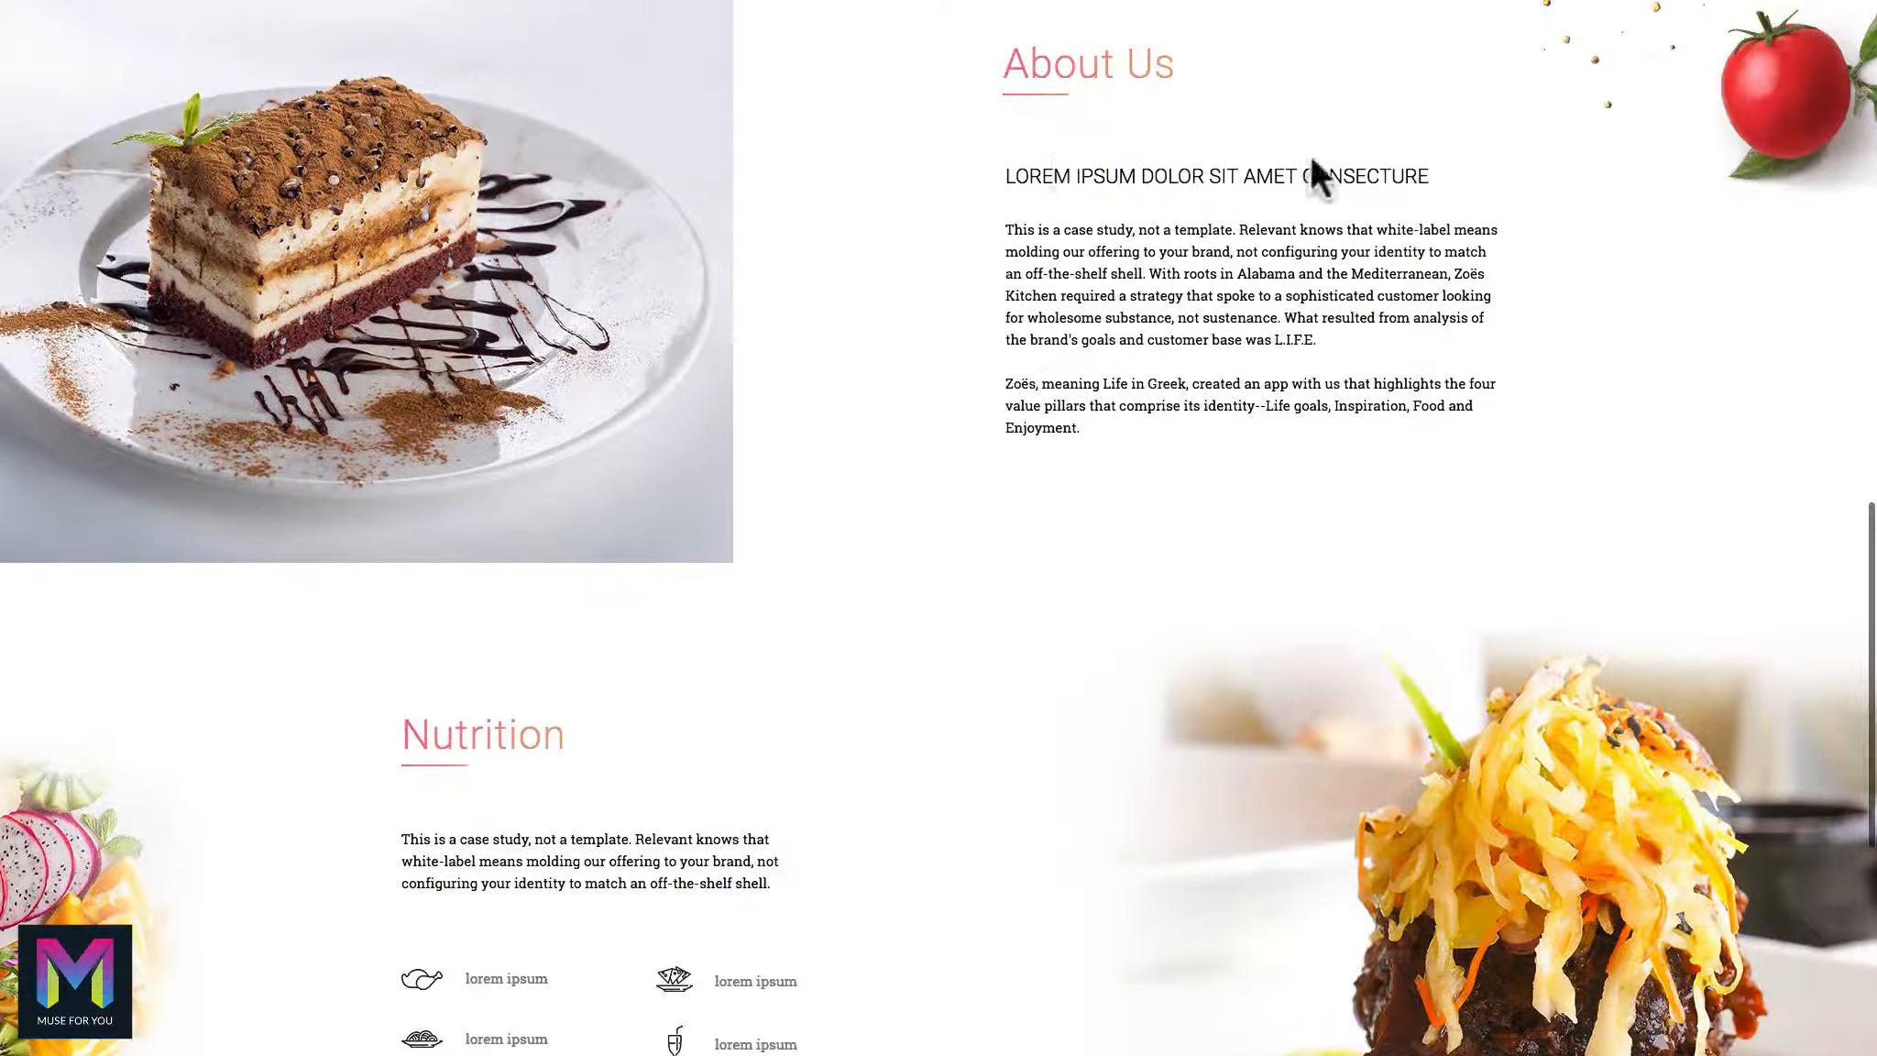
Check the About Us and Nutrition sections once more in the browser preview, and take the preview out of full screen
scroll(1197, 174, up, 1)
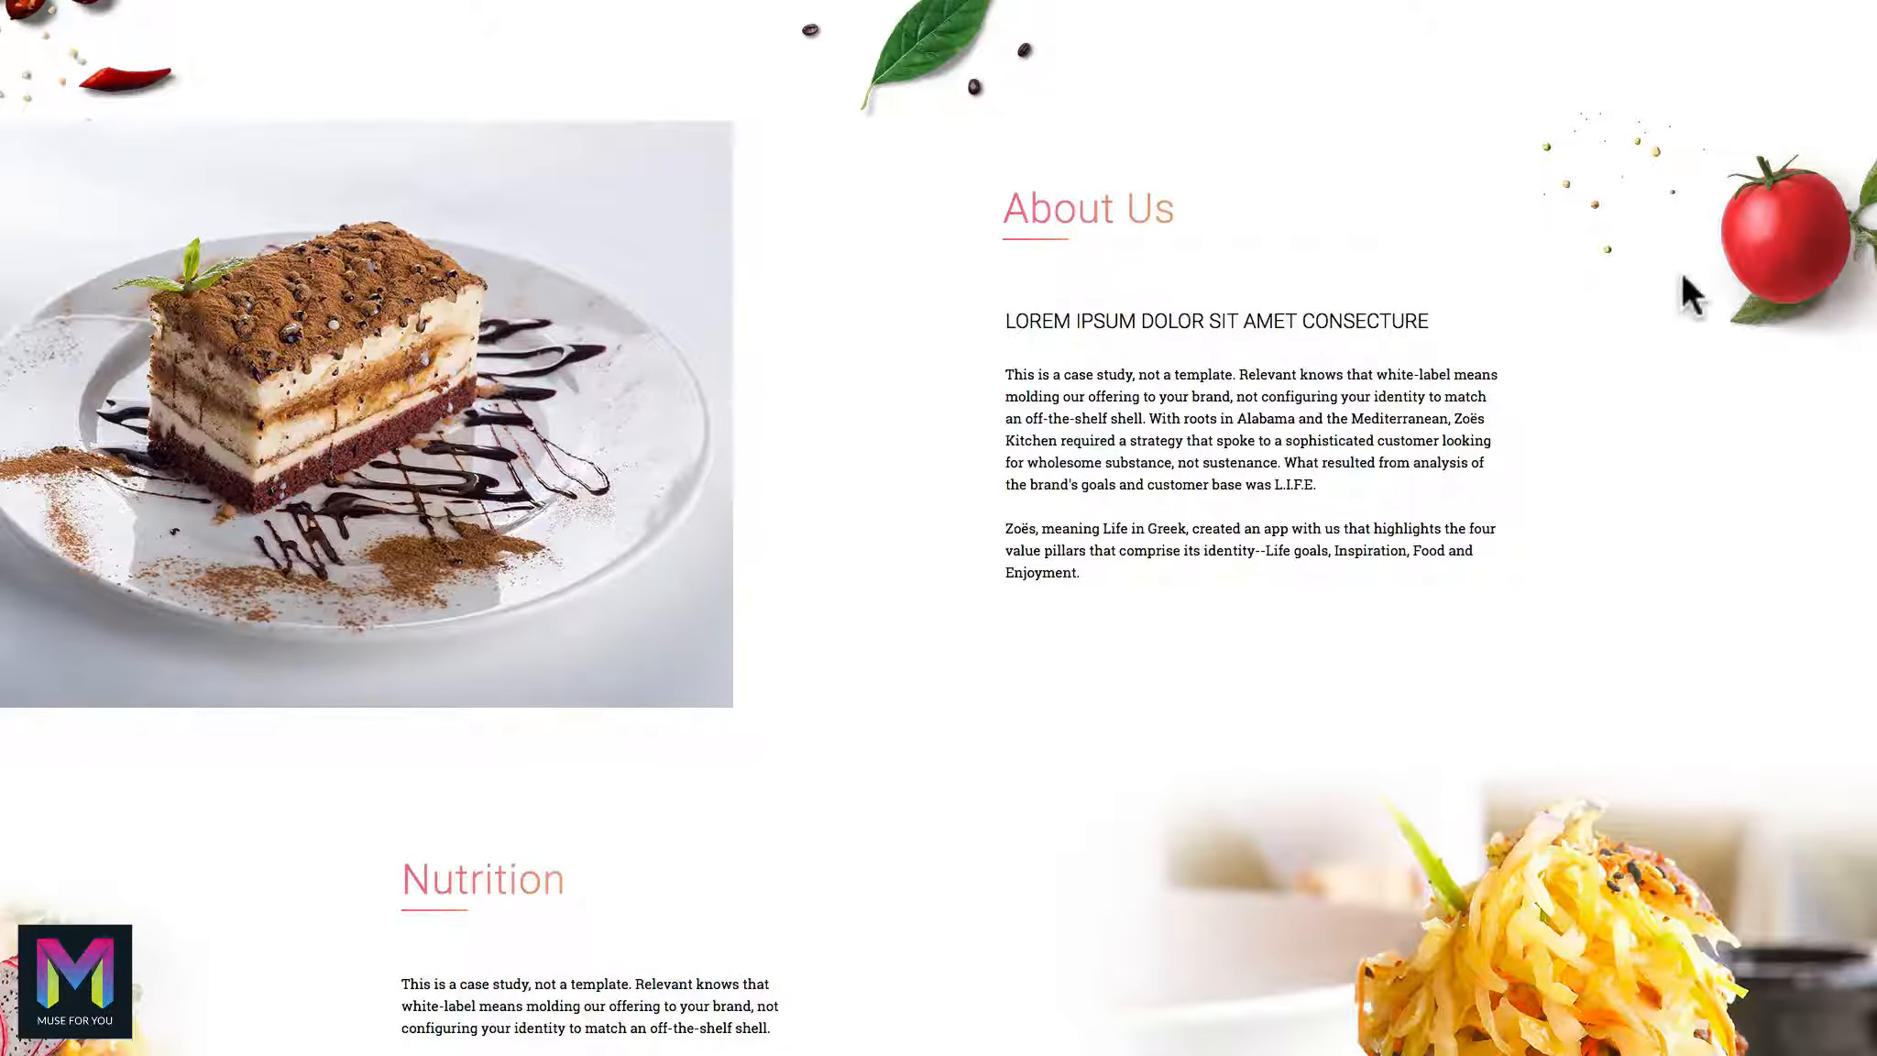
scroll(889, 218, down, 5)
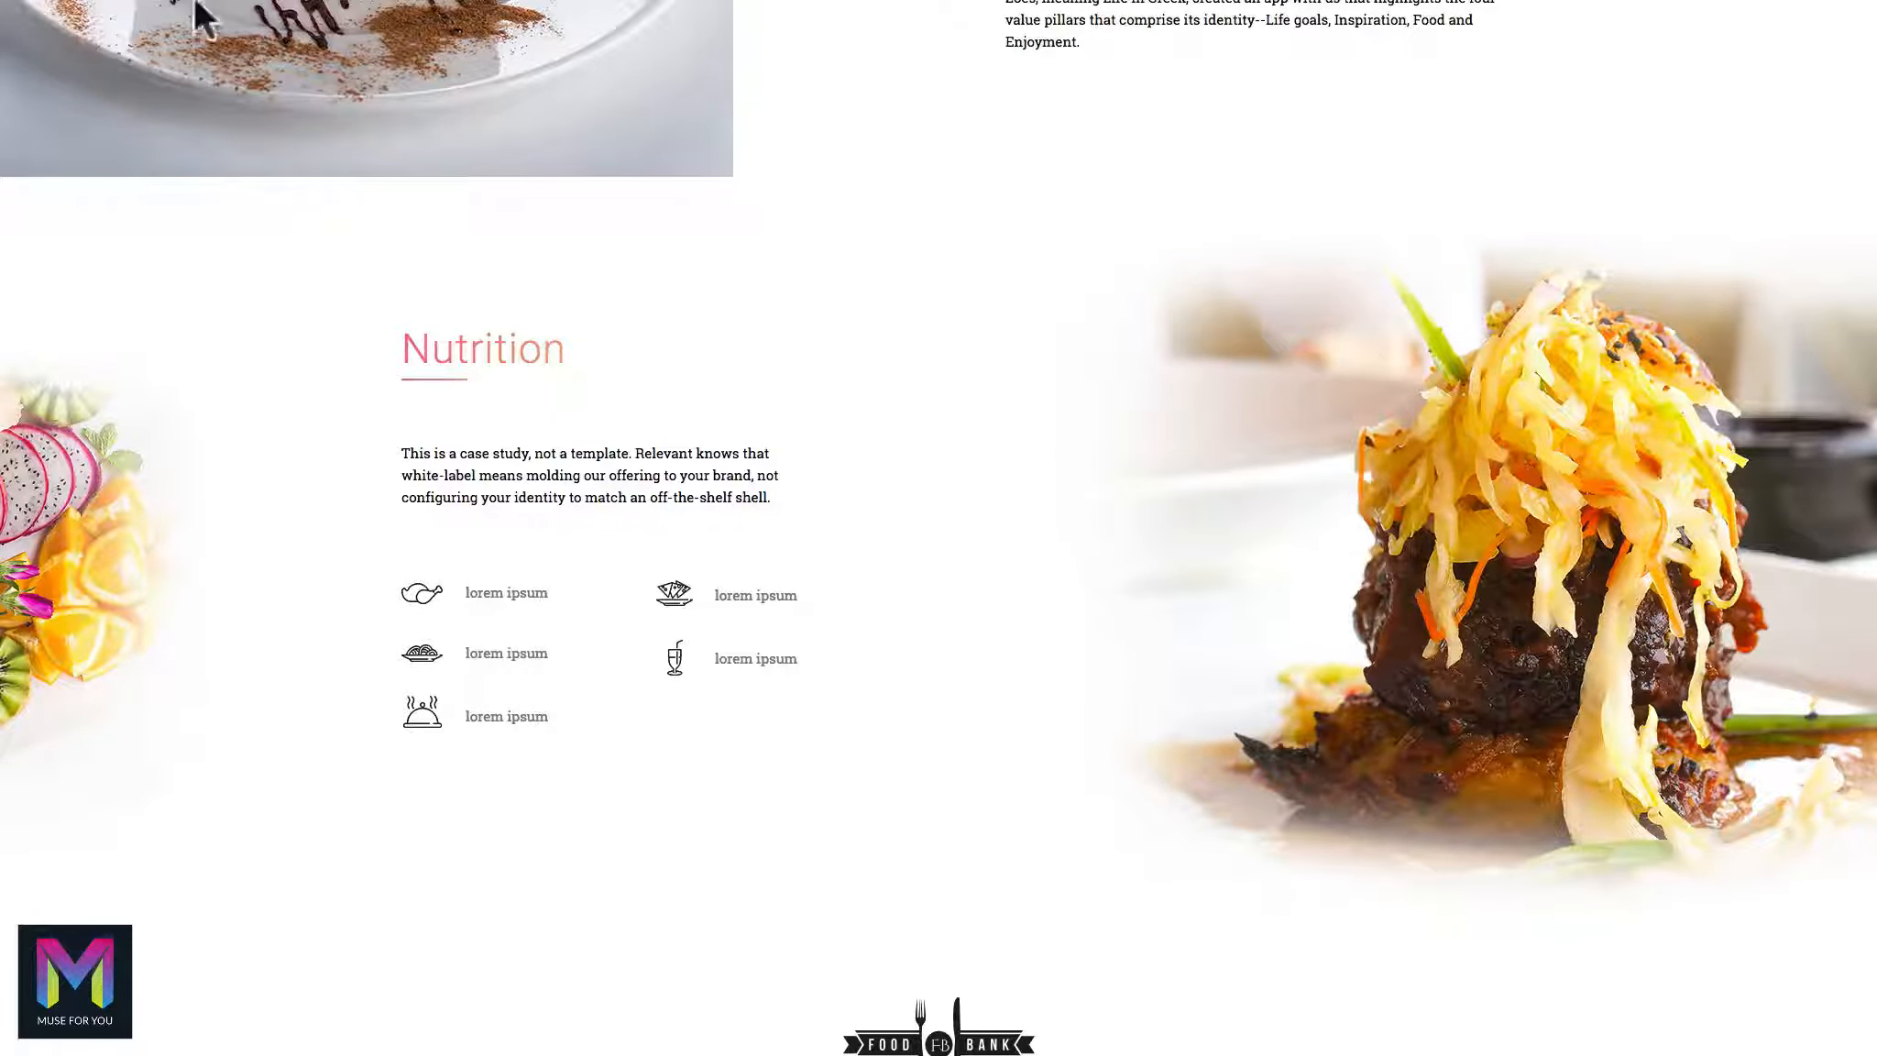
click(74, 10)
click(33, 35)
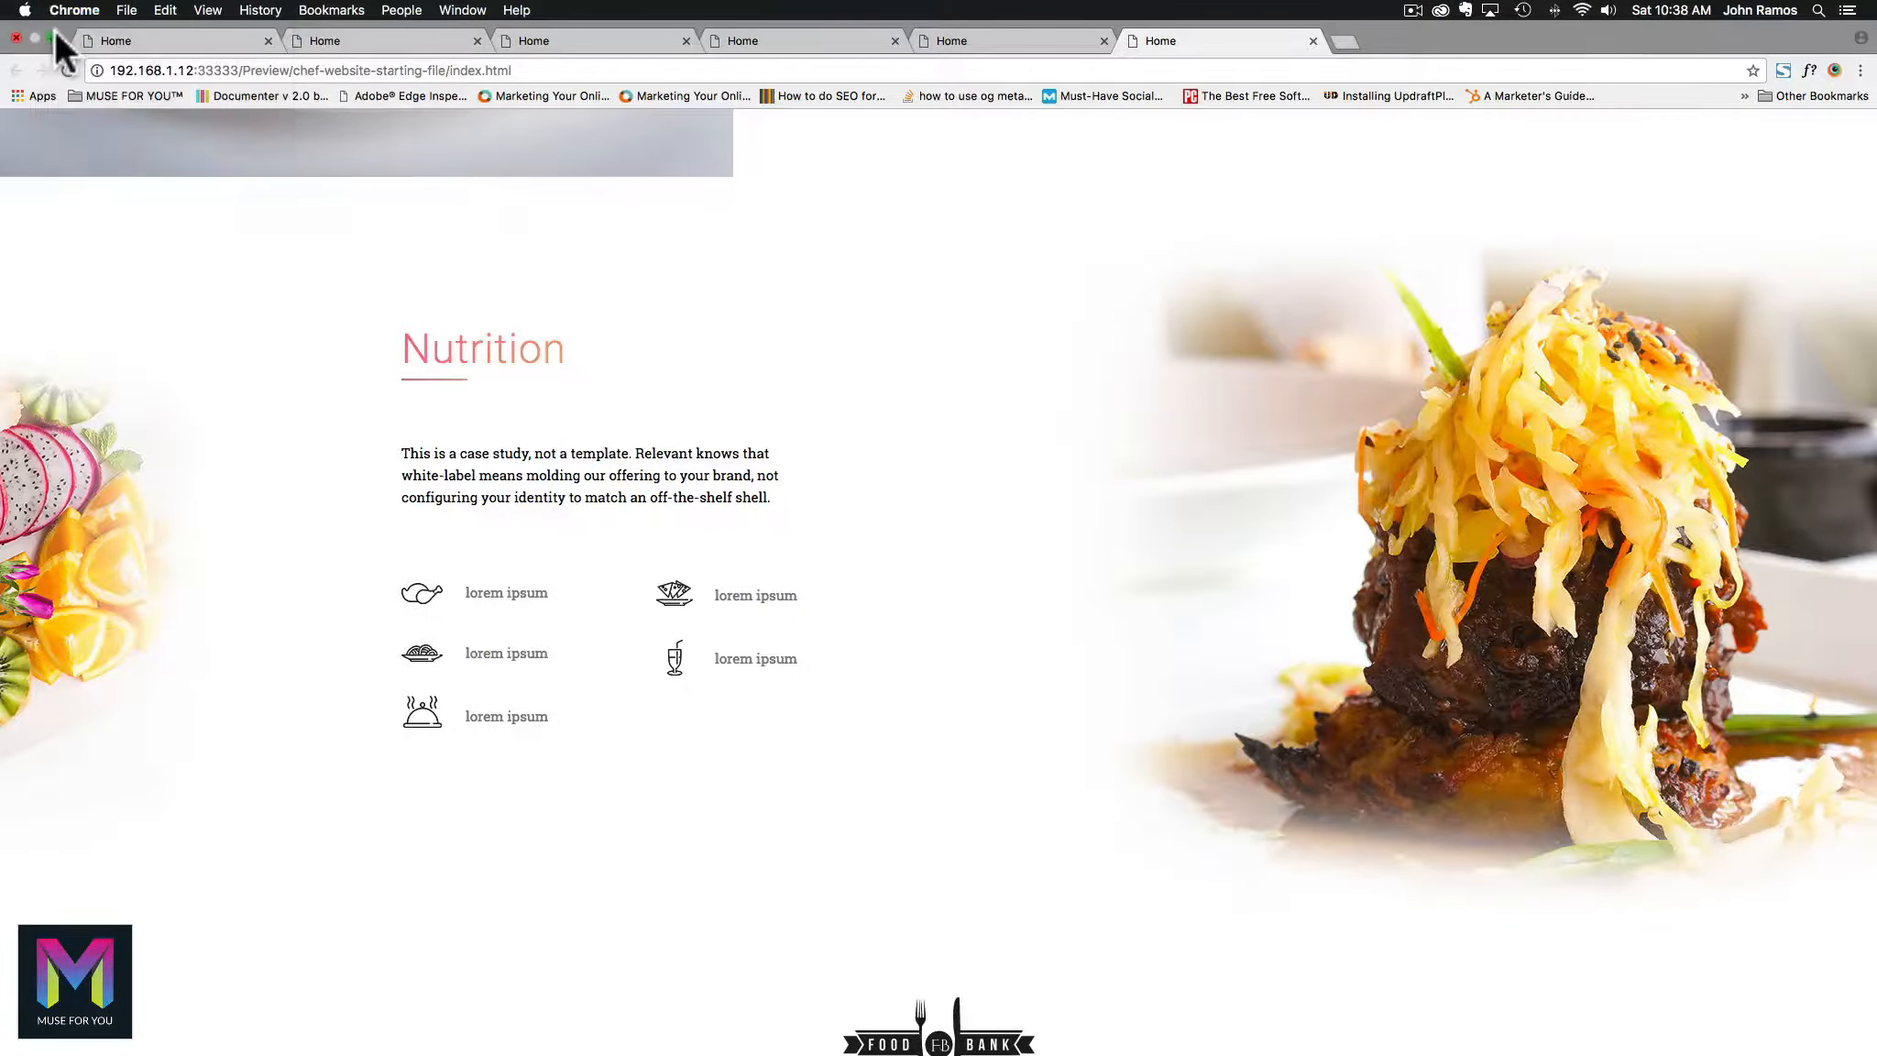
click(52, 38)
Adjust the browser window's width and review the preview from the About Us section up to the "Eat healthy" banner
drag(1761, 387, 1811, 394)
scroll(1629, 386, up, 20)
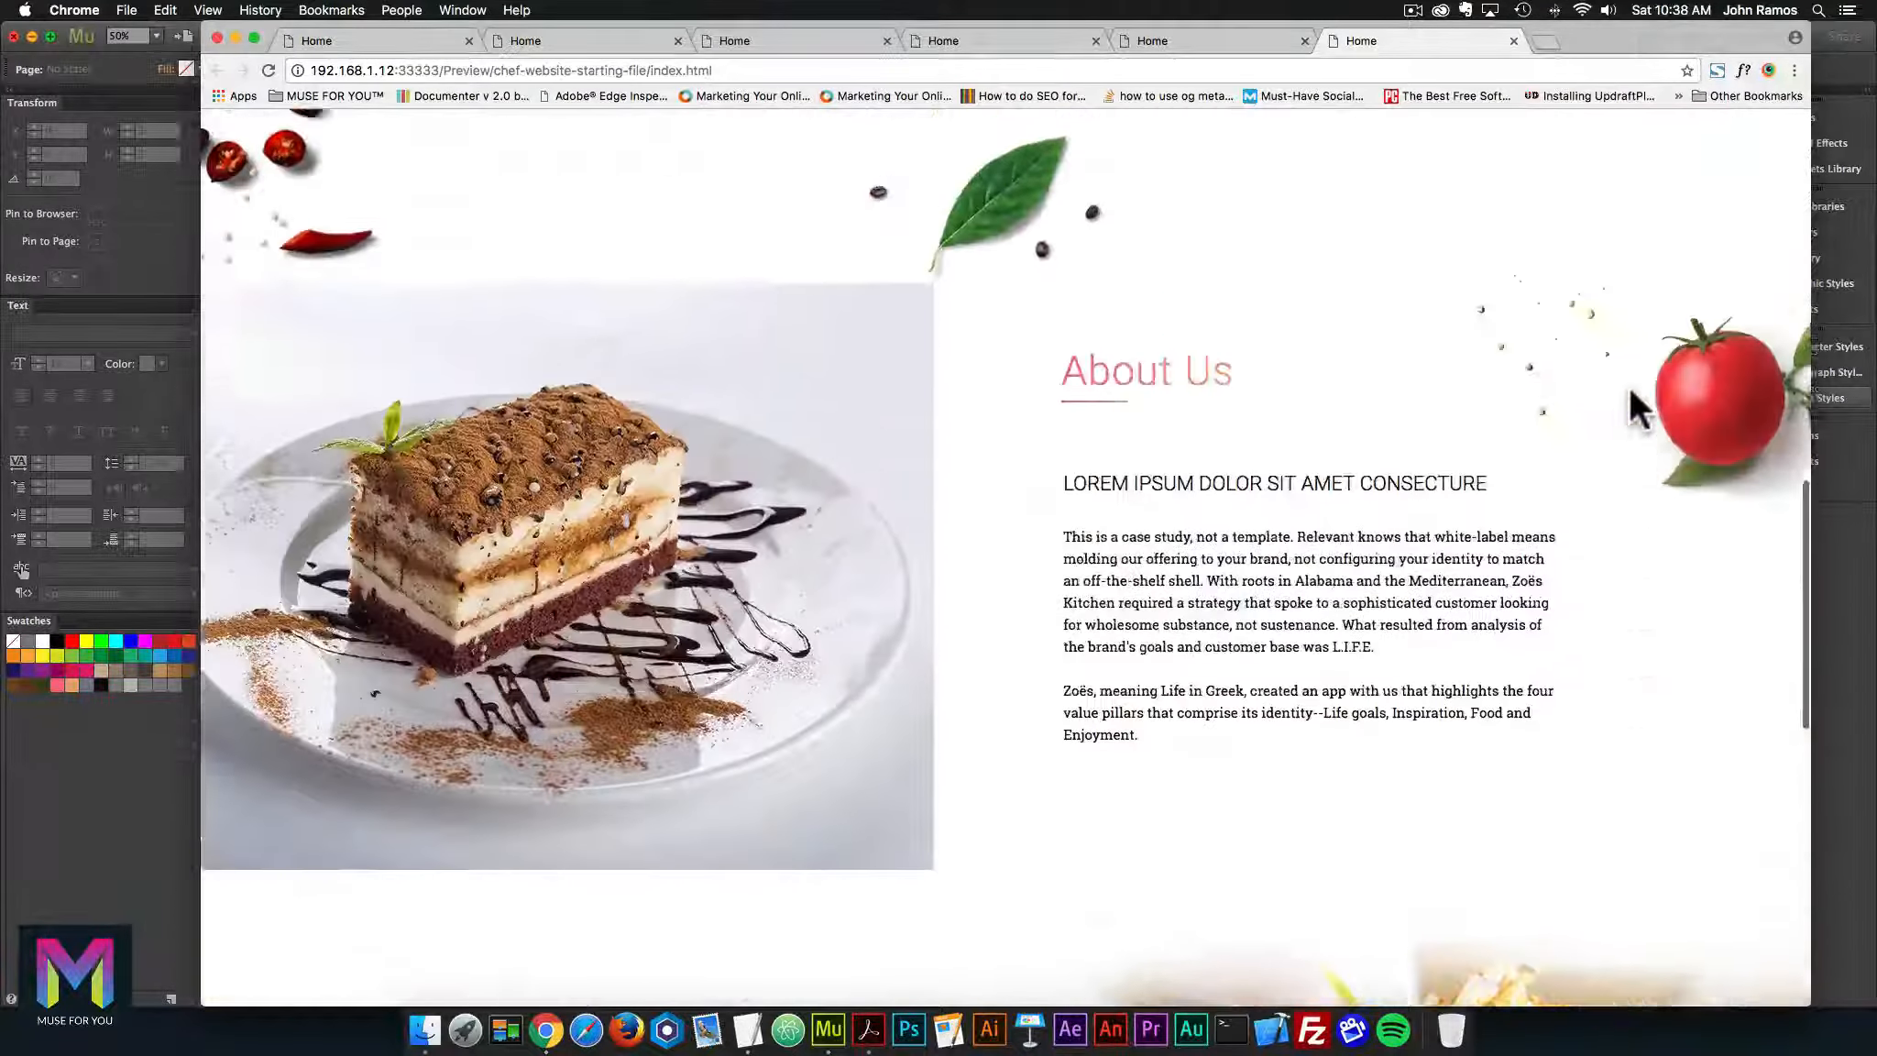
scroll(1622, 384, down, 5)
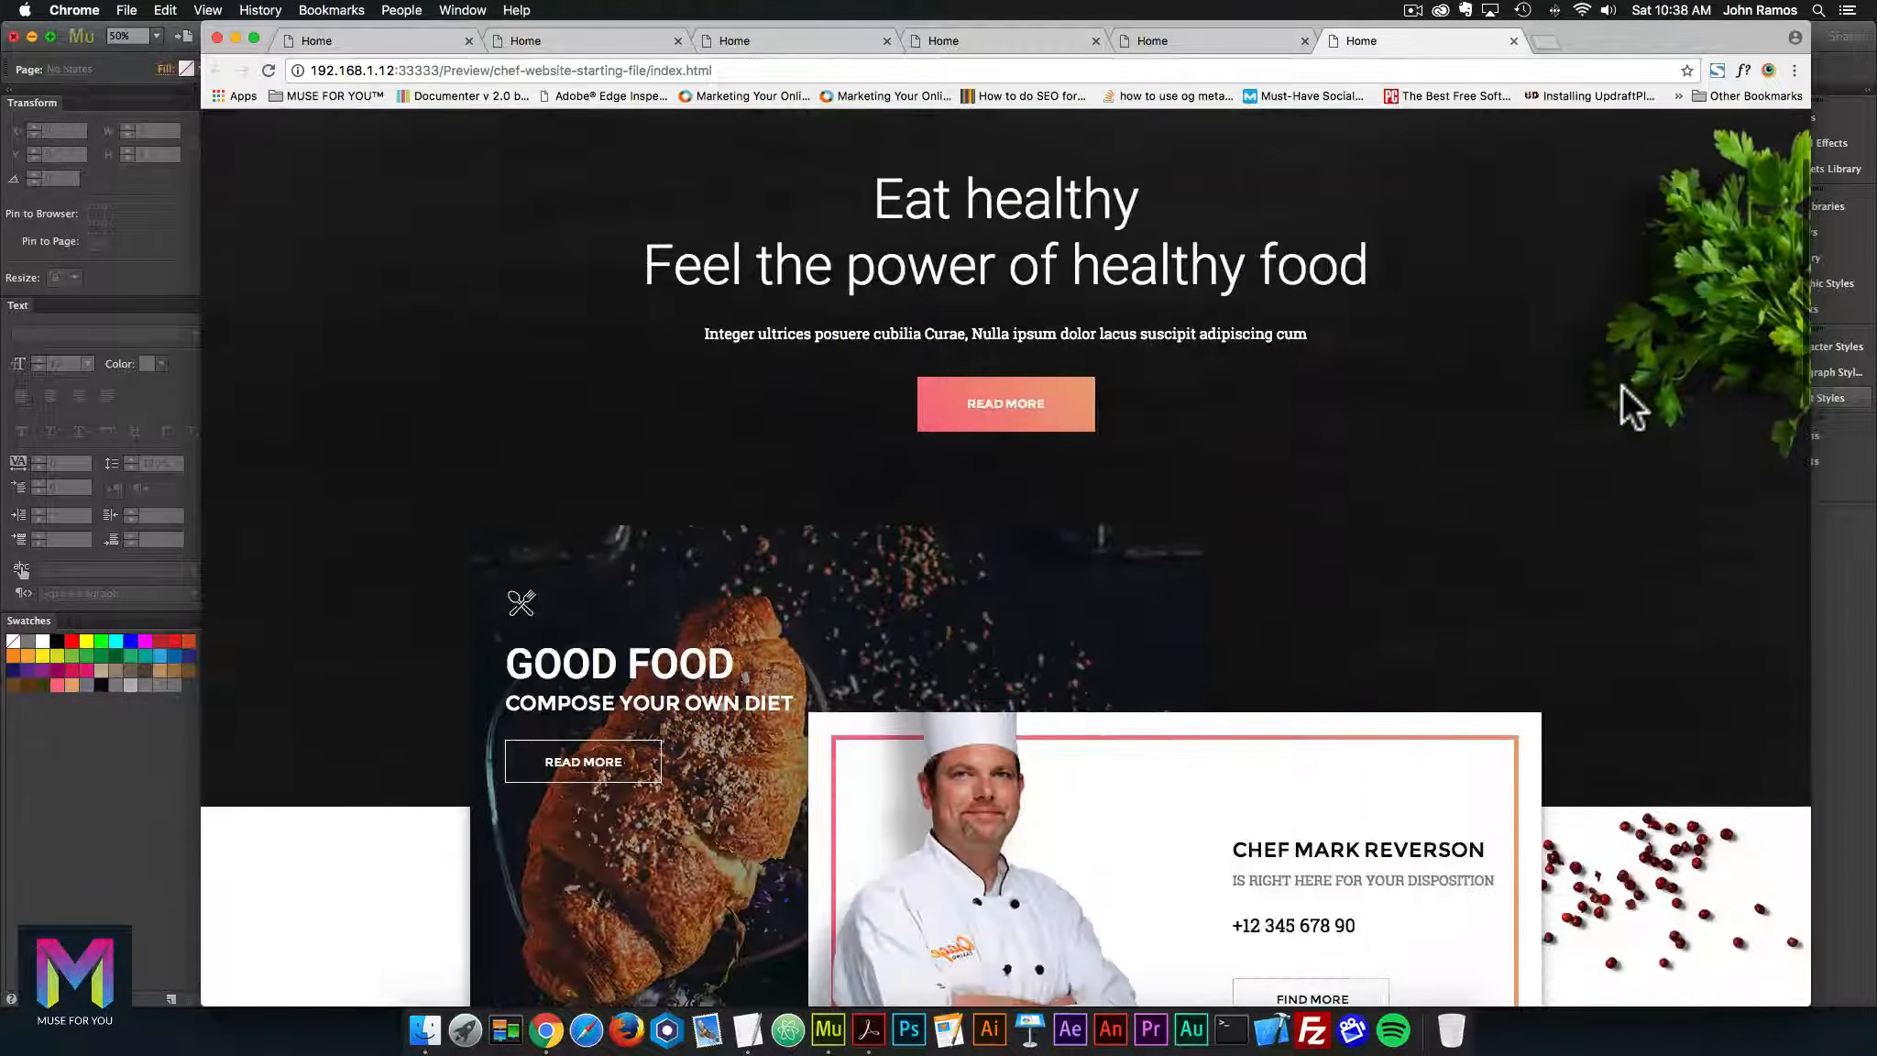
Switch back to Adobe Muse and inspect the chillies image frame above the tiramisu photo, leaving nothing selected
key(super+Tab)
scroll(1579, 542, up, 4)
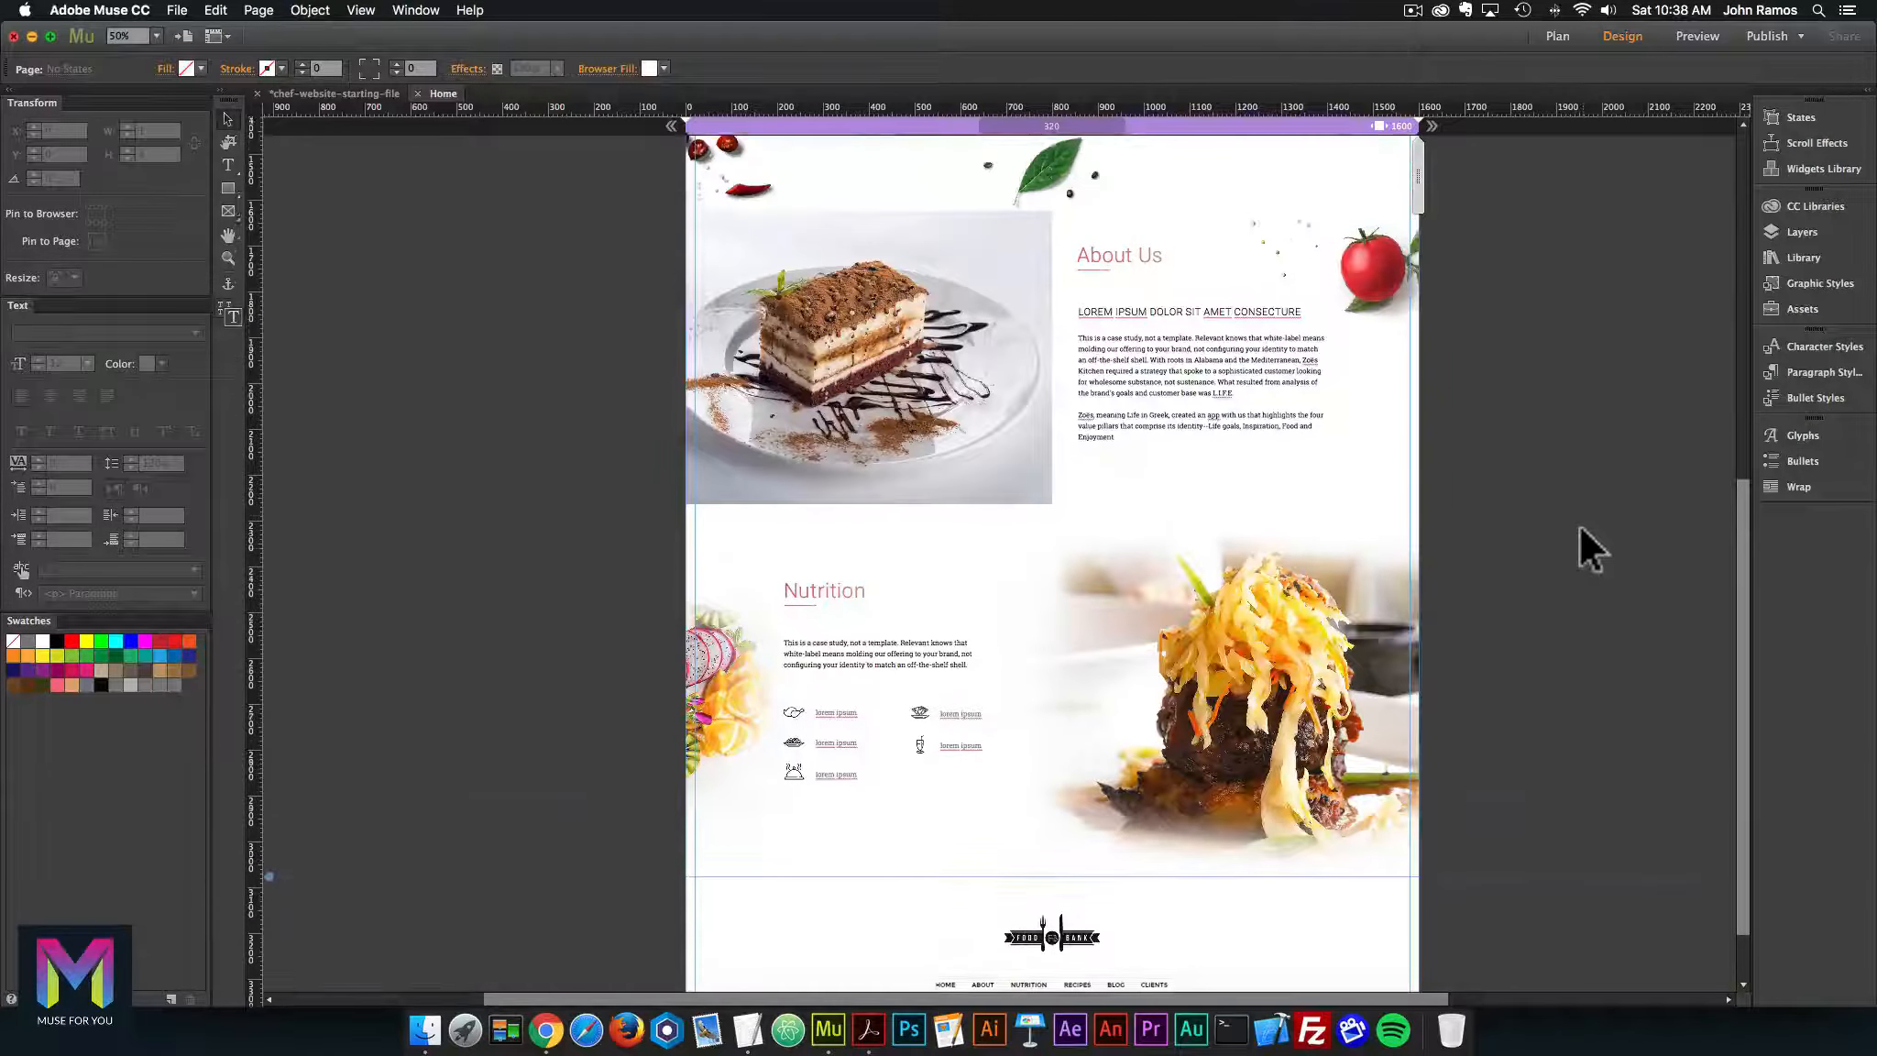
click(724, 197)
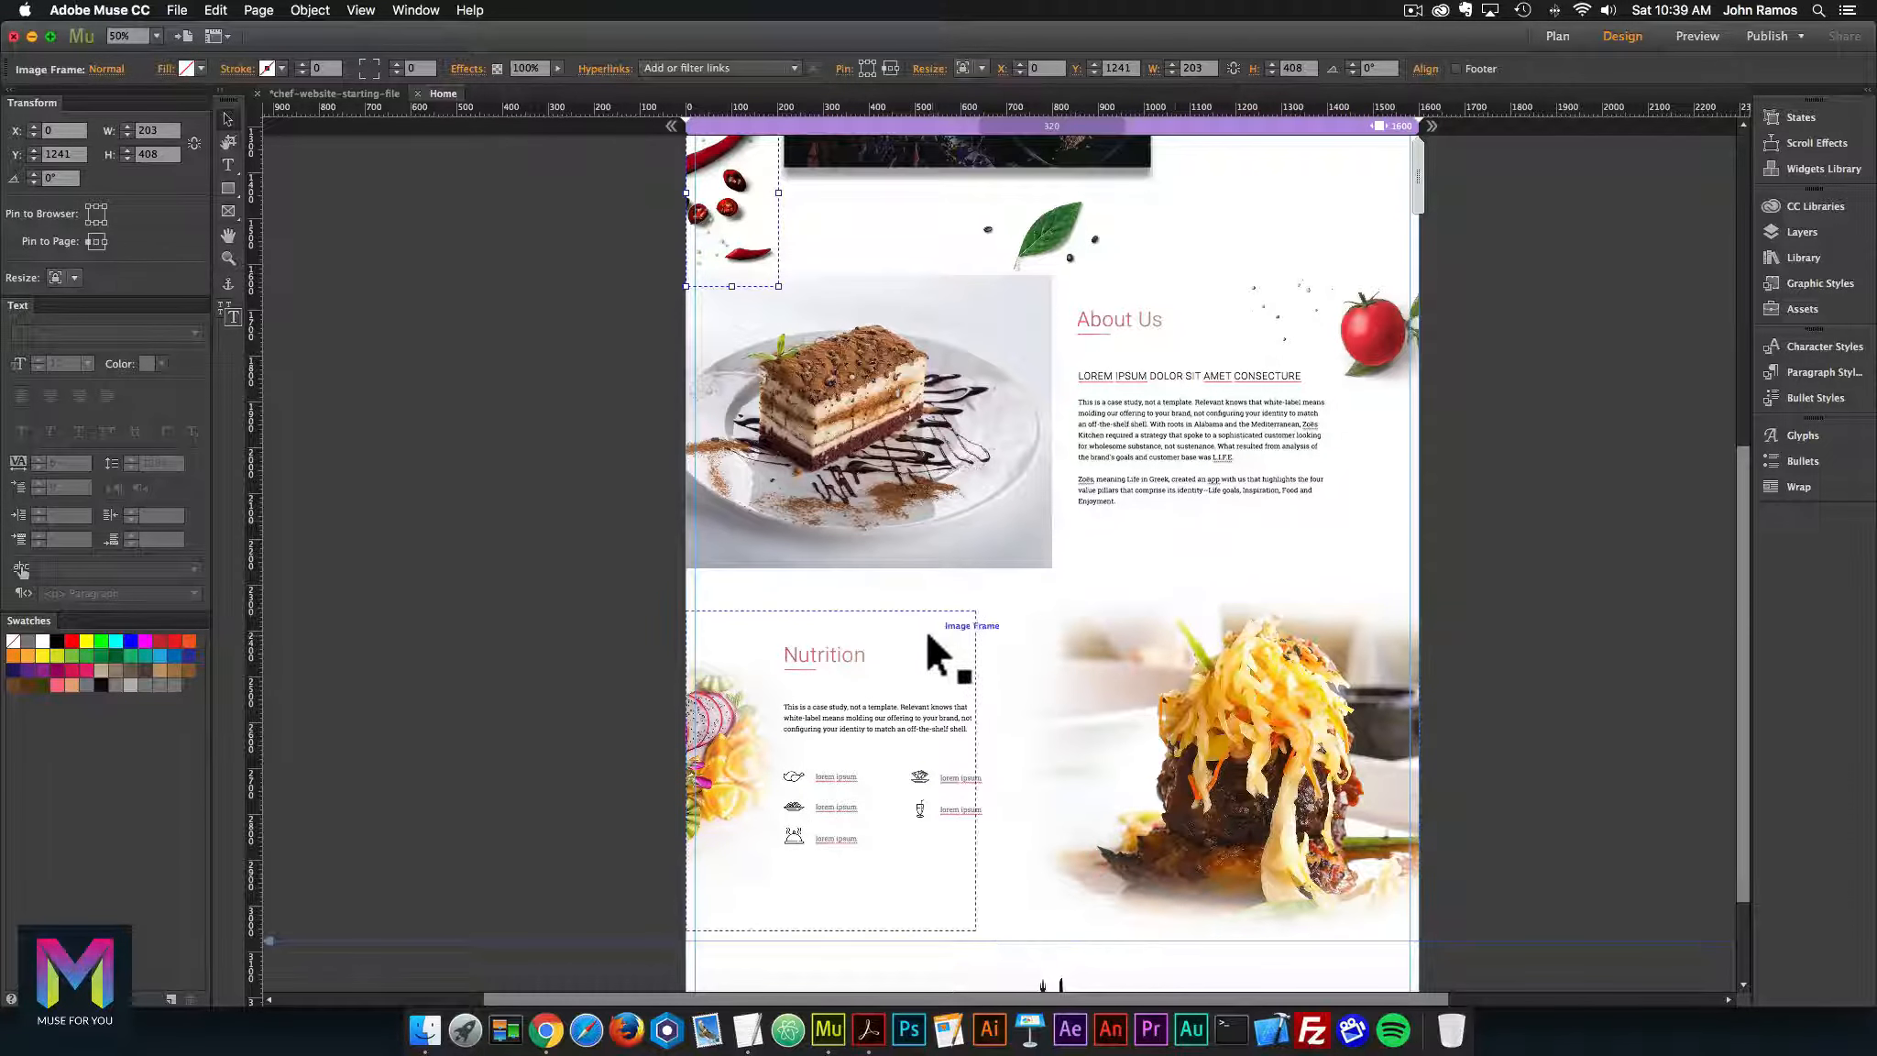
click(600, 524)
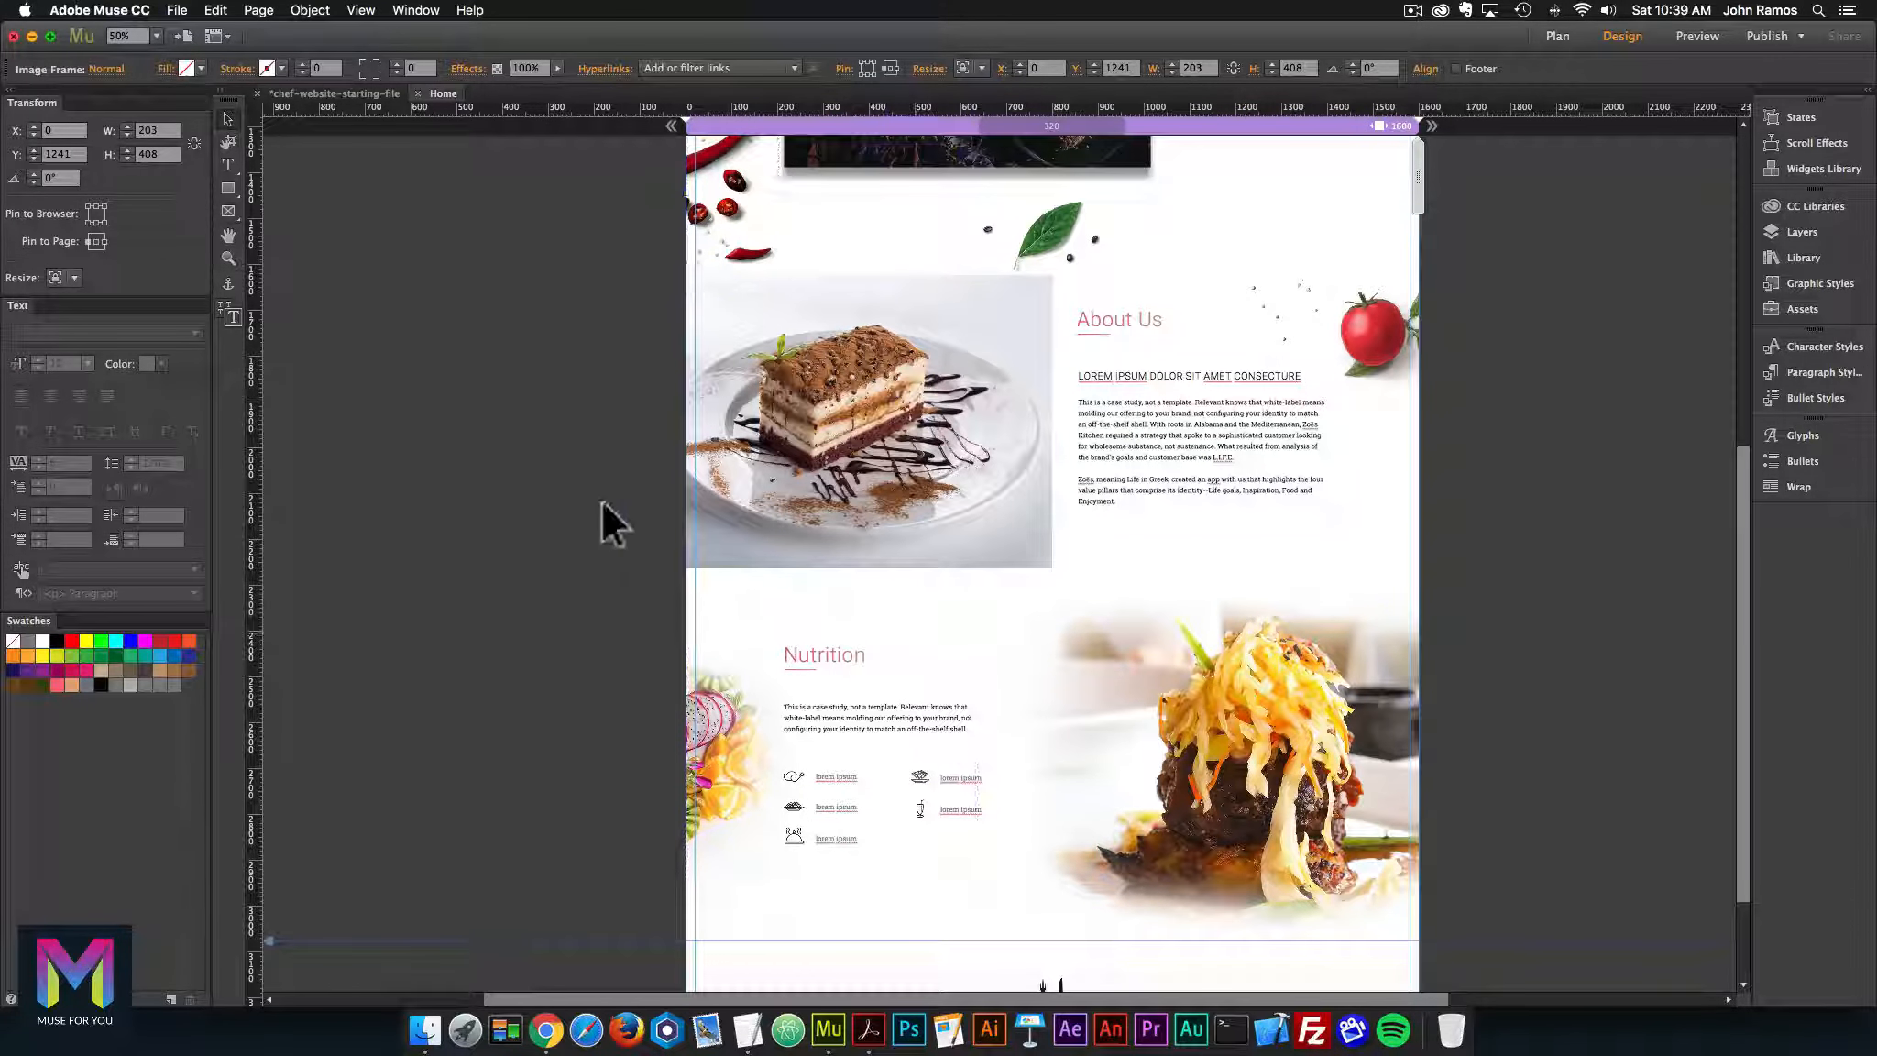
Switch to the assets folder in Finder and go through its image files from chicken-icon.png to tomato.png
click(438, 1003)
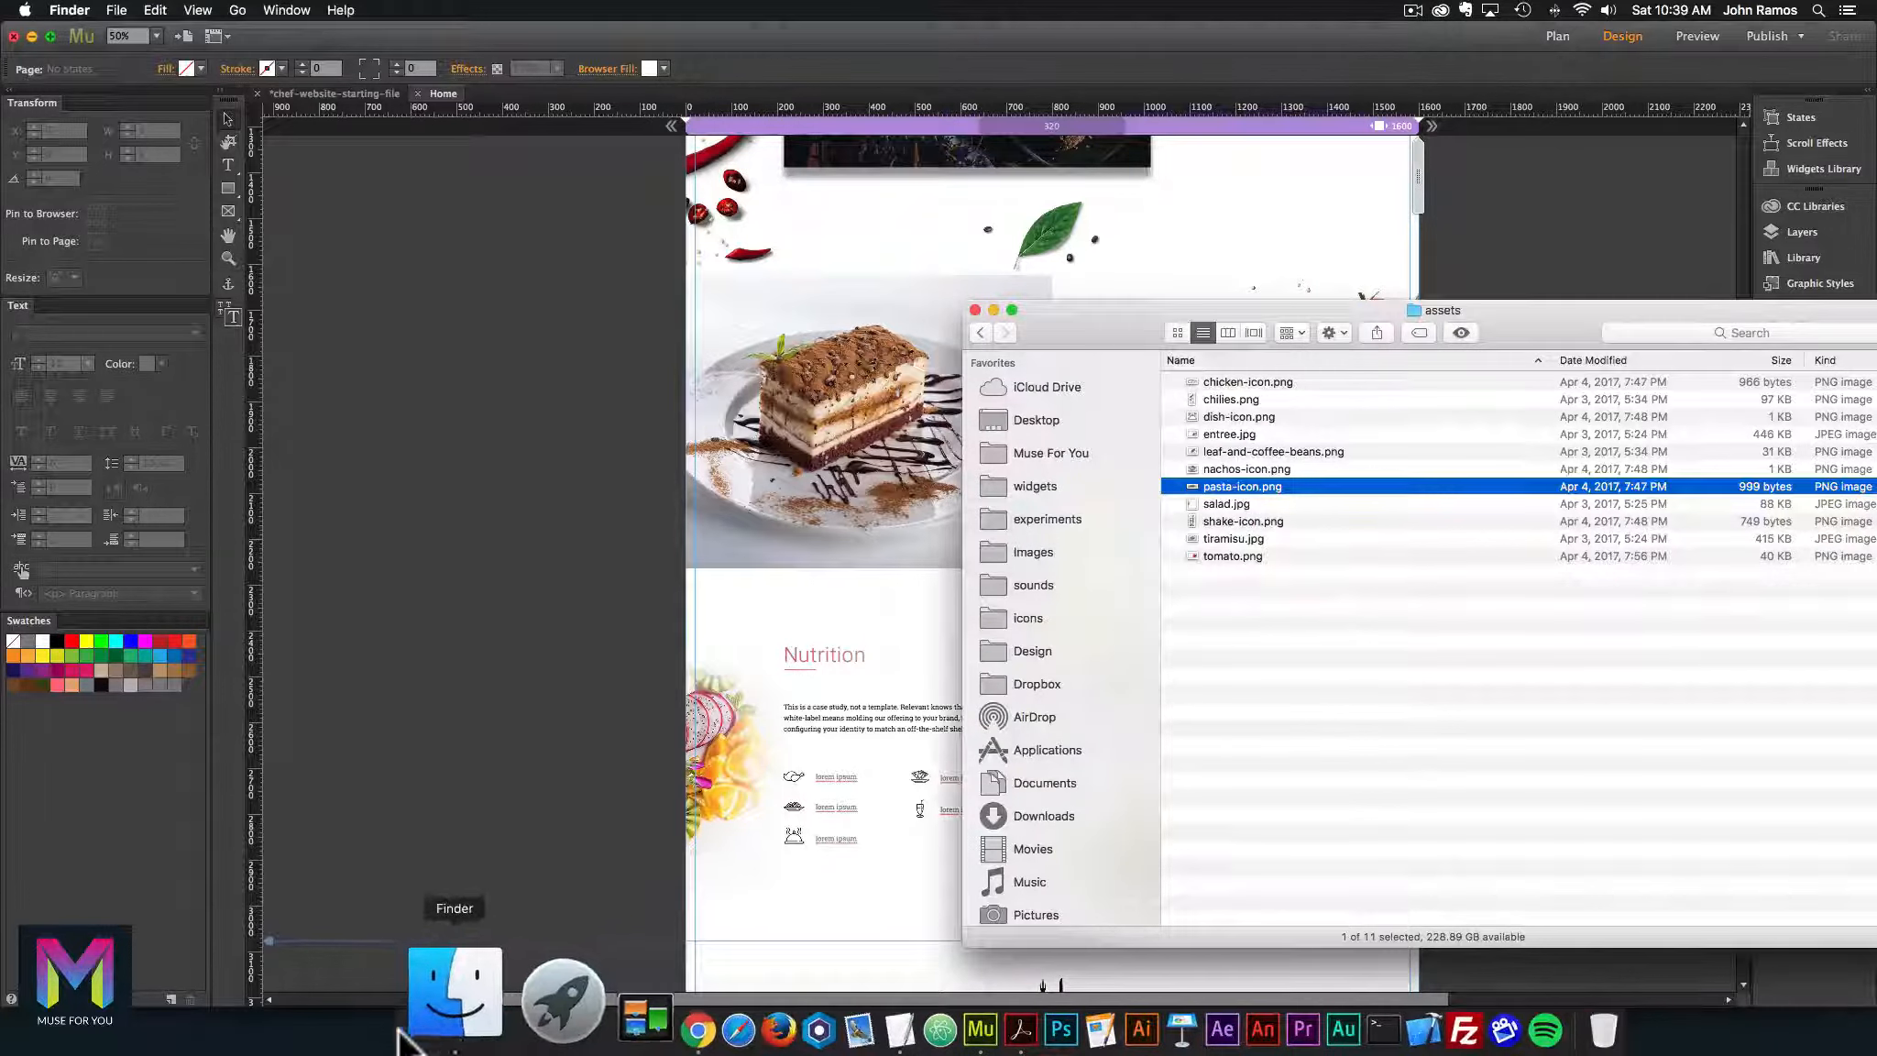
click(1229, 379)
click(1217, 399)
click(1220, 415)
click(1222, 432)
click(1220, 448)
click(1220, 464)
click(1217, 486)
click(1220, 503)
click(1225, 520)
click(1228, 538)
click(1237, 556)
click(1260, 574)
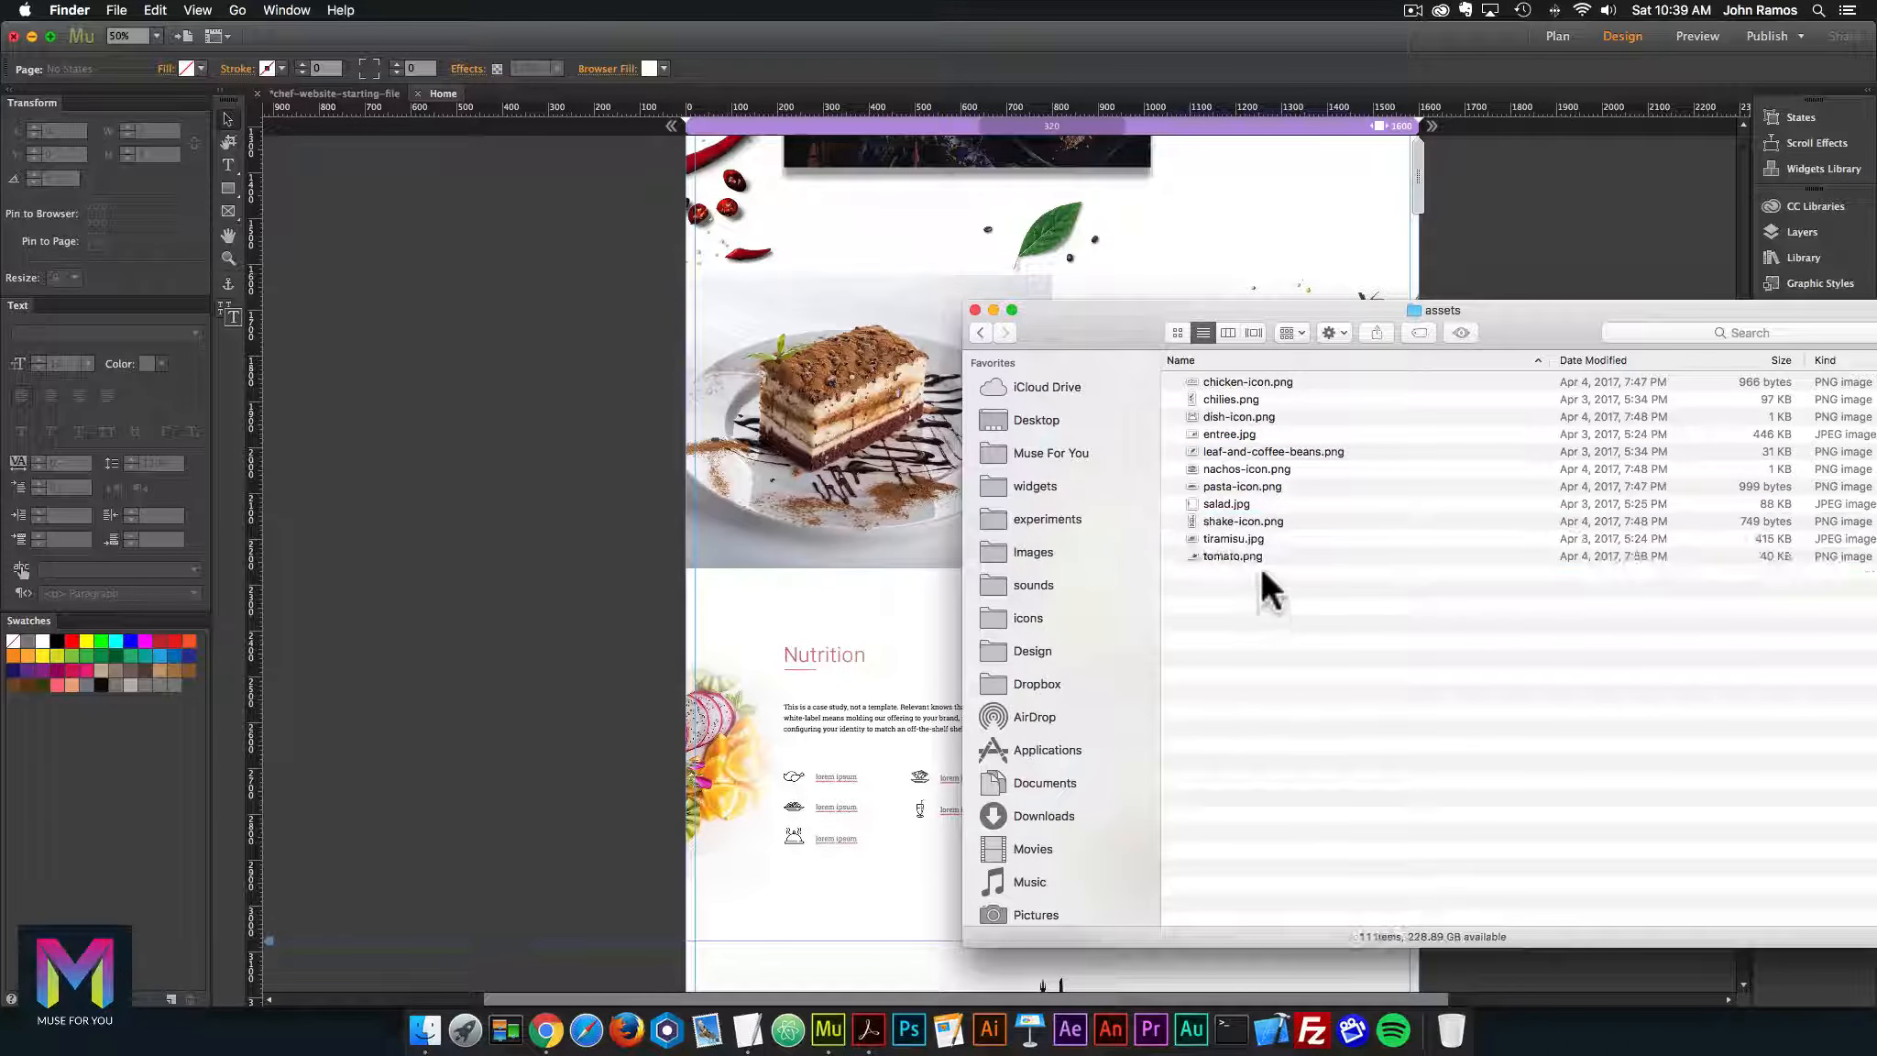
Return to Adobe Muse and go through the Home page's Header, Section 1, Section 2 and Footer layers
click(559, 372)
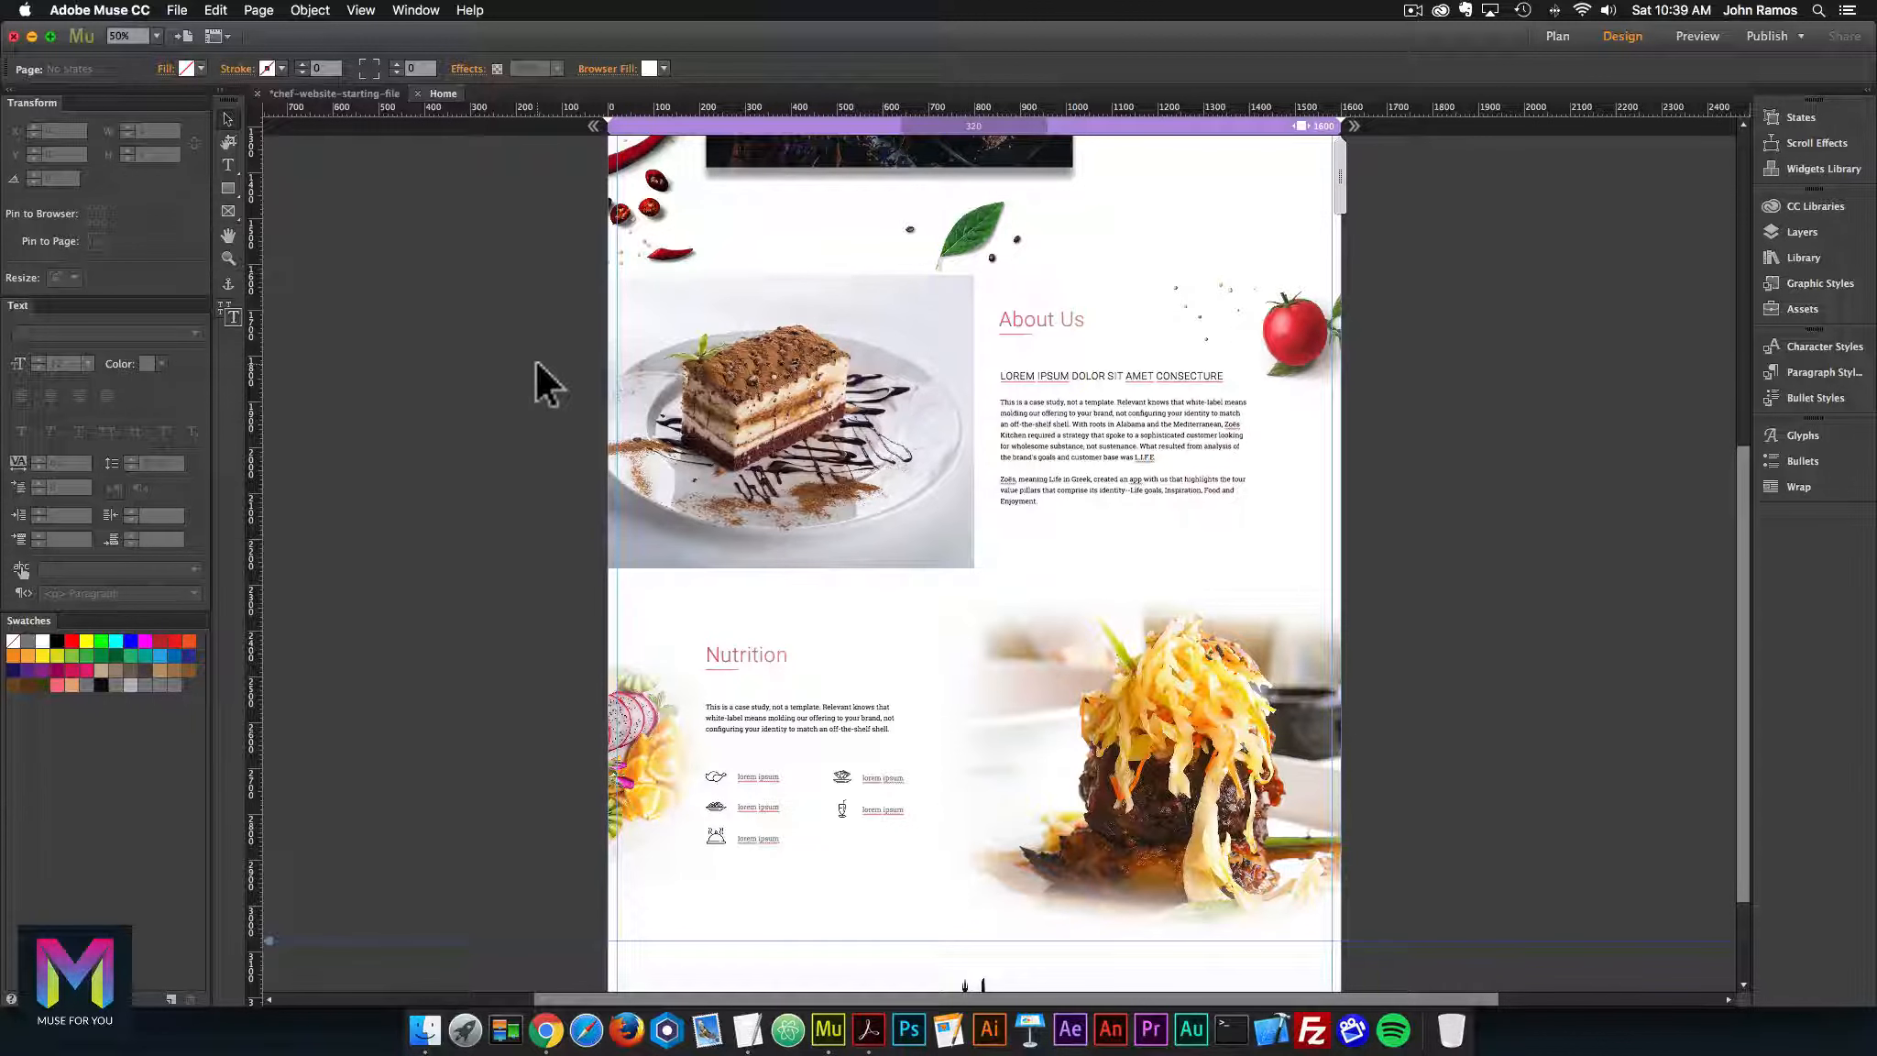
click(1824, 235)
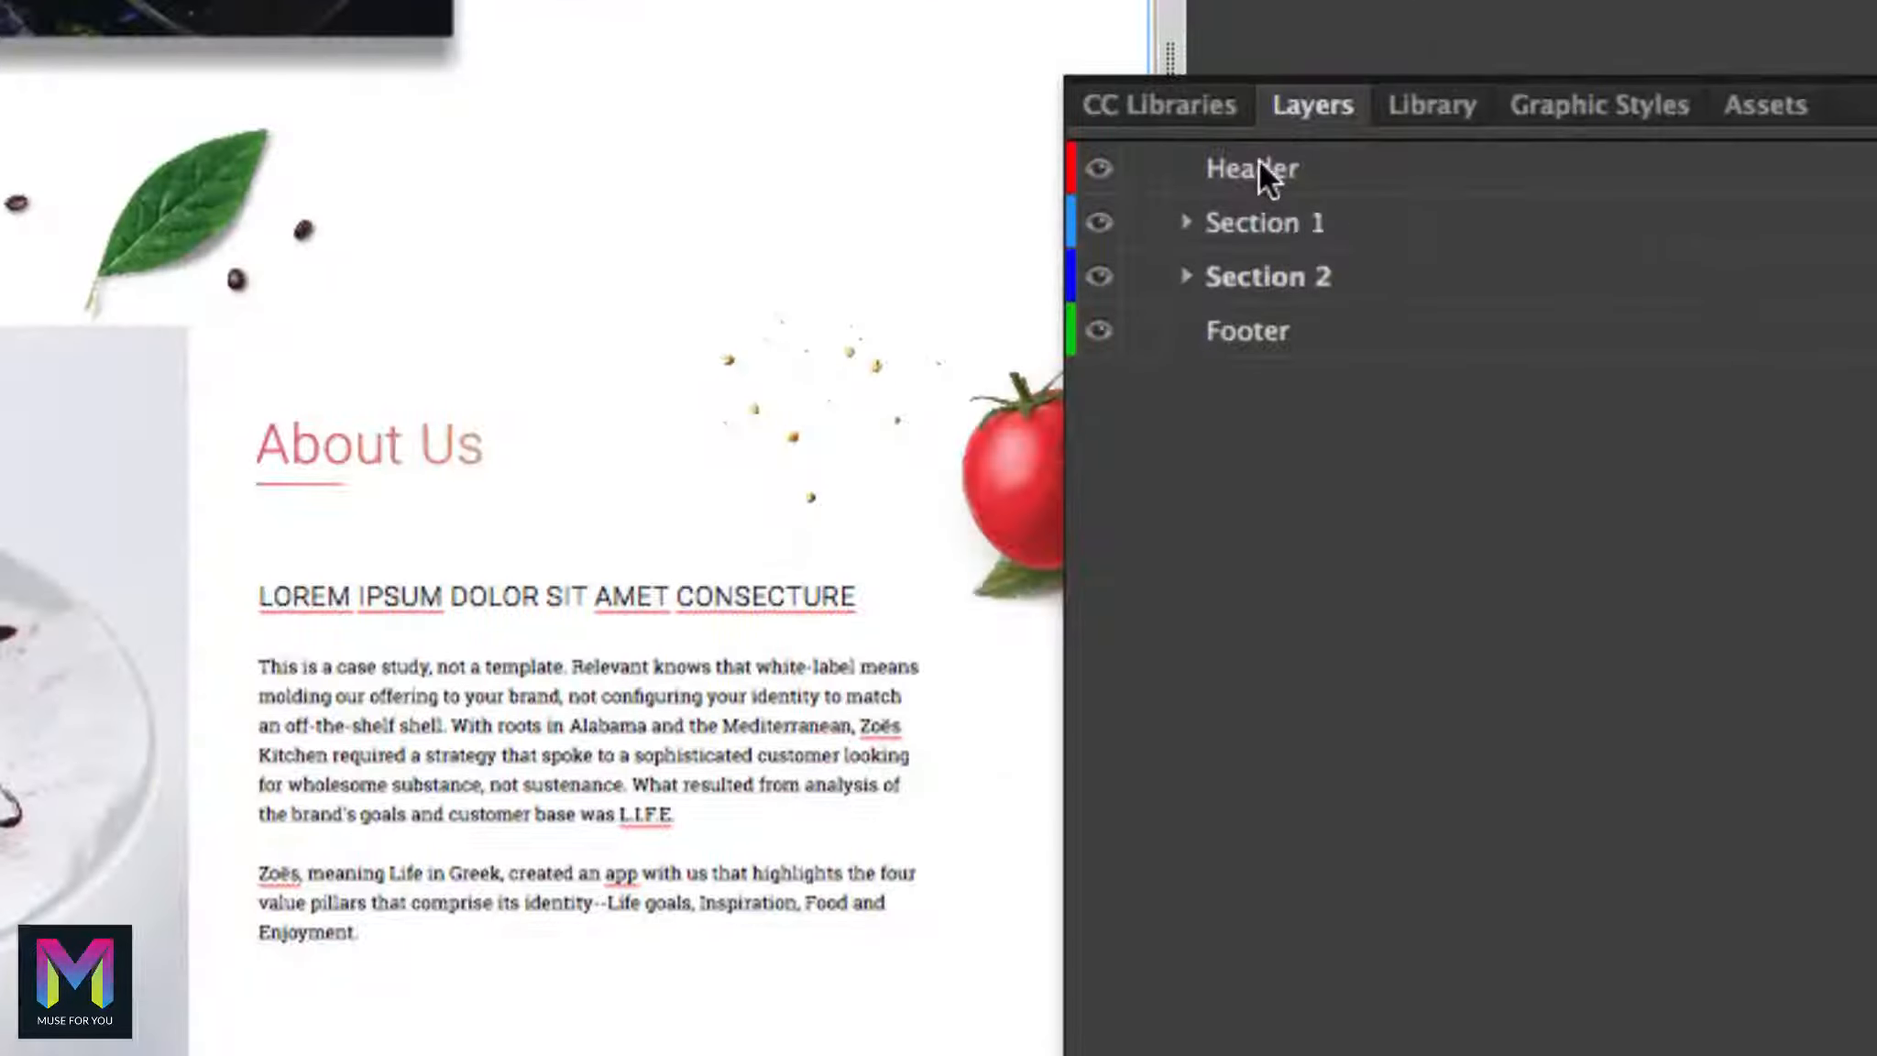
click(1372, 216)
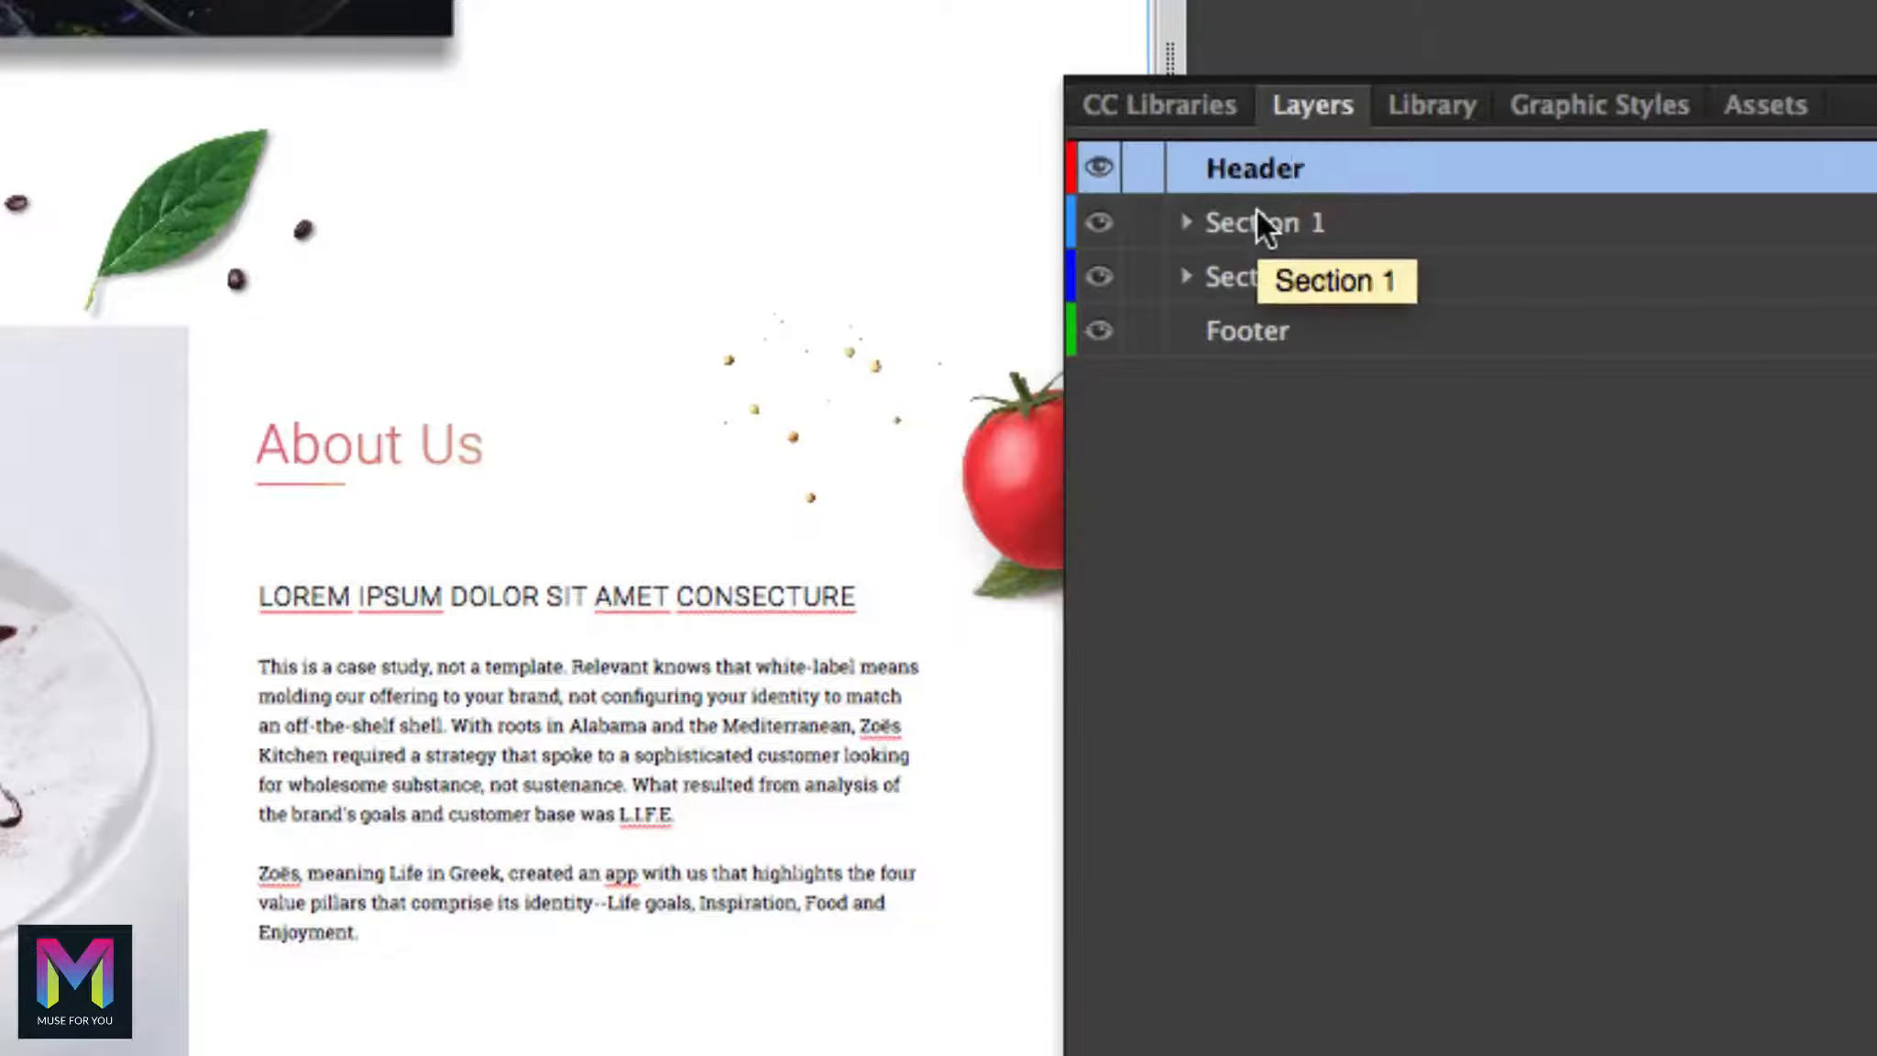
click(1372, 240)
click(1256, 273)
click(1249, 332)
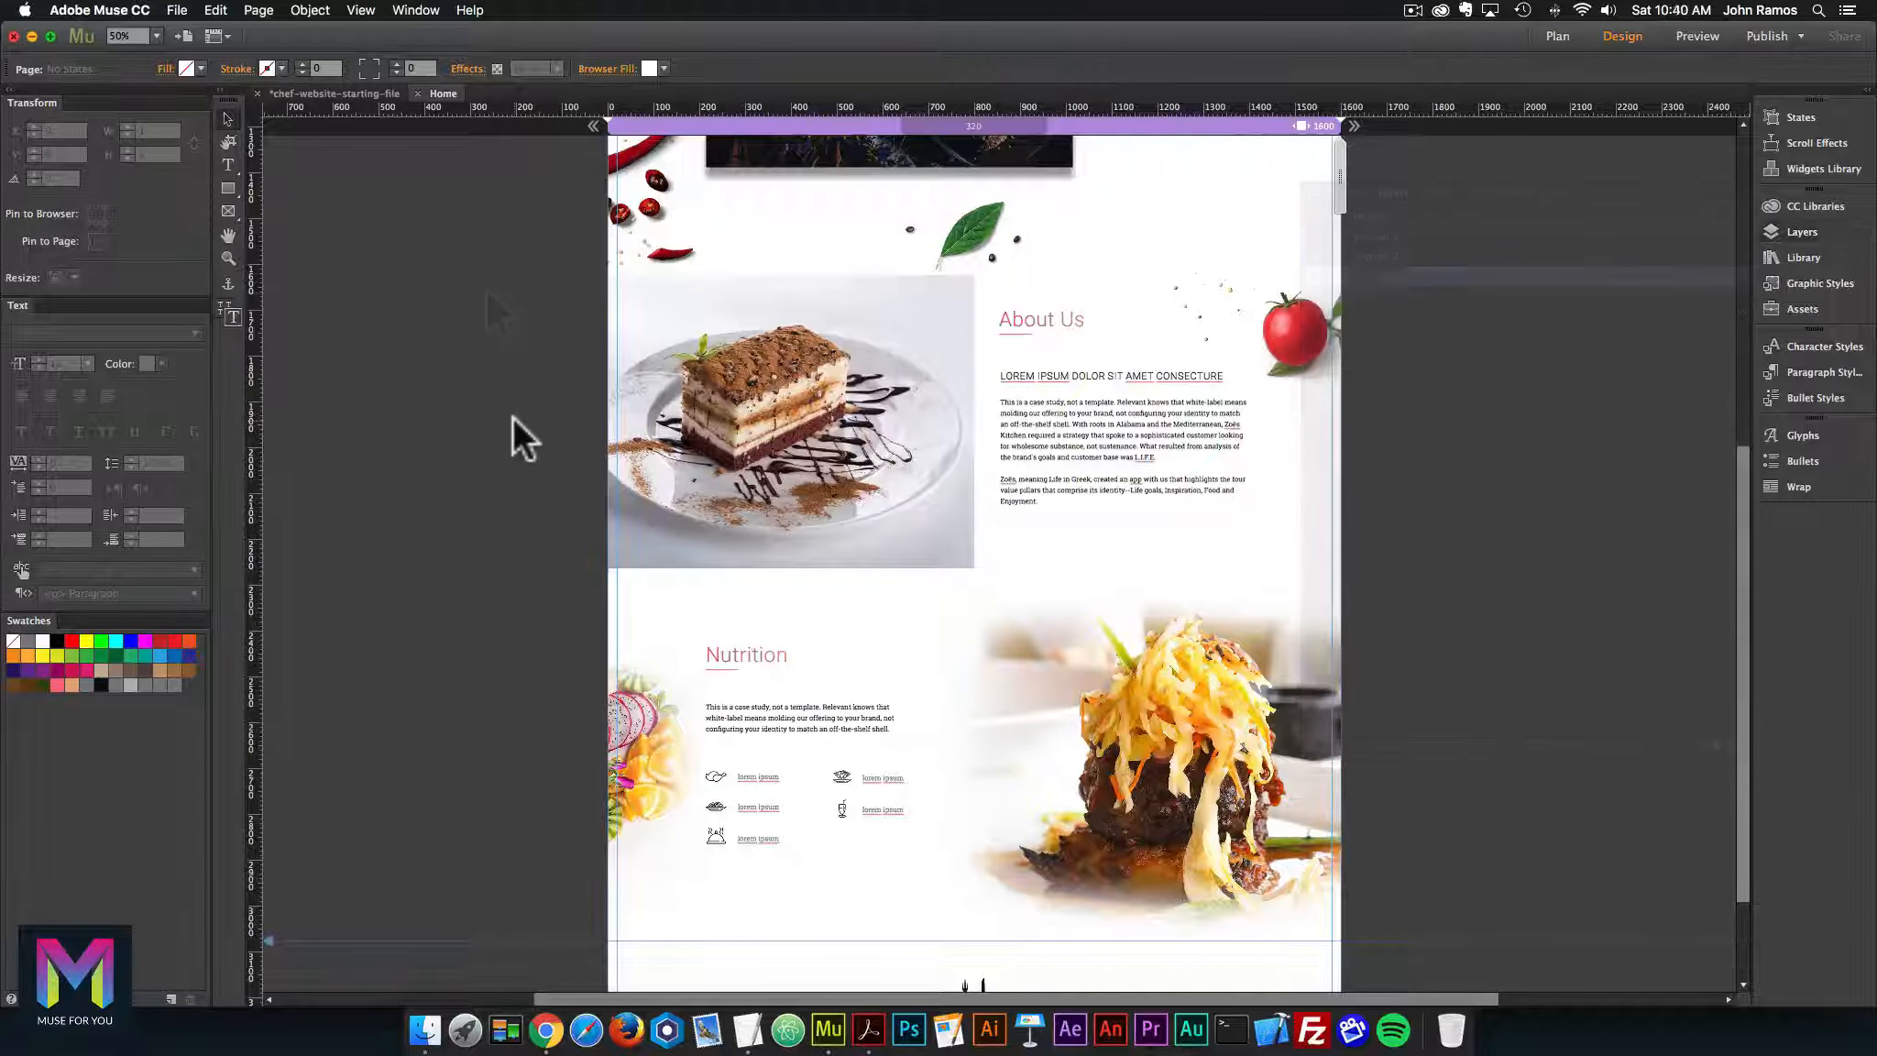